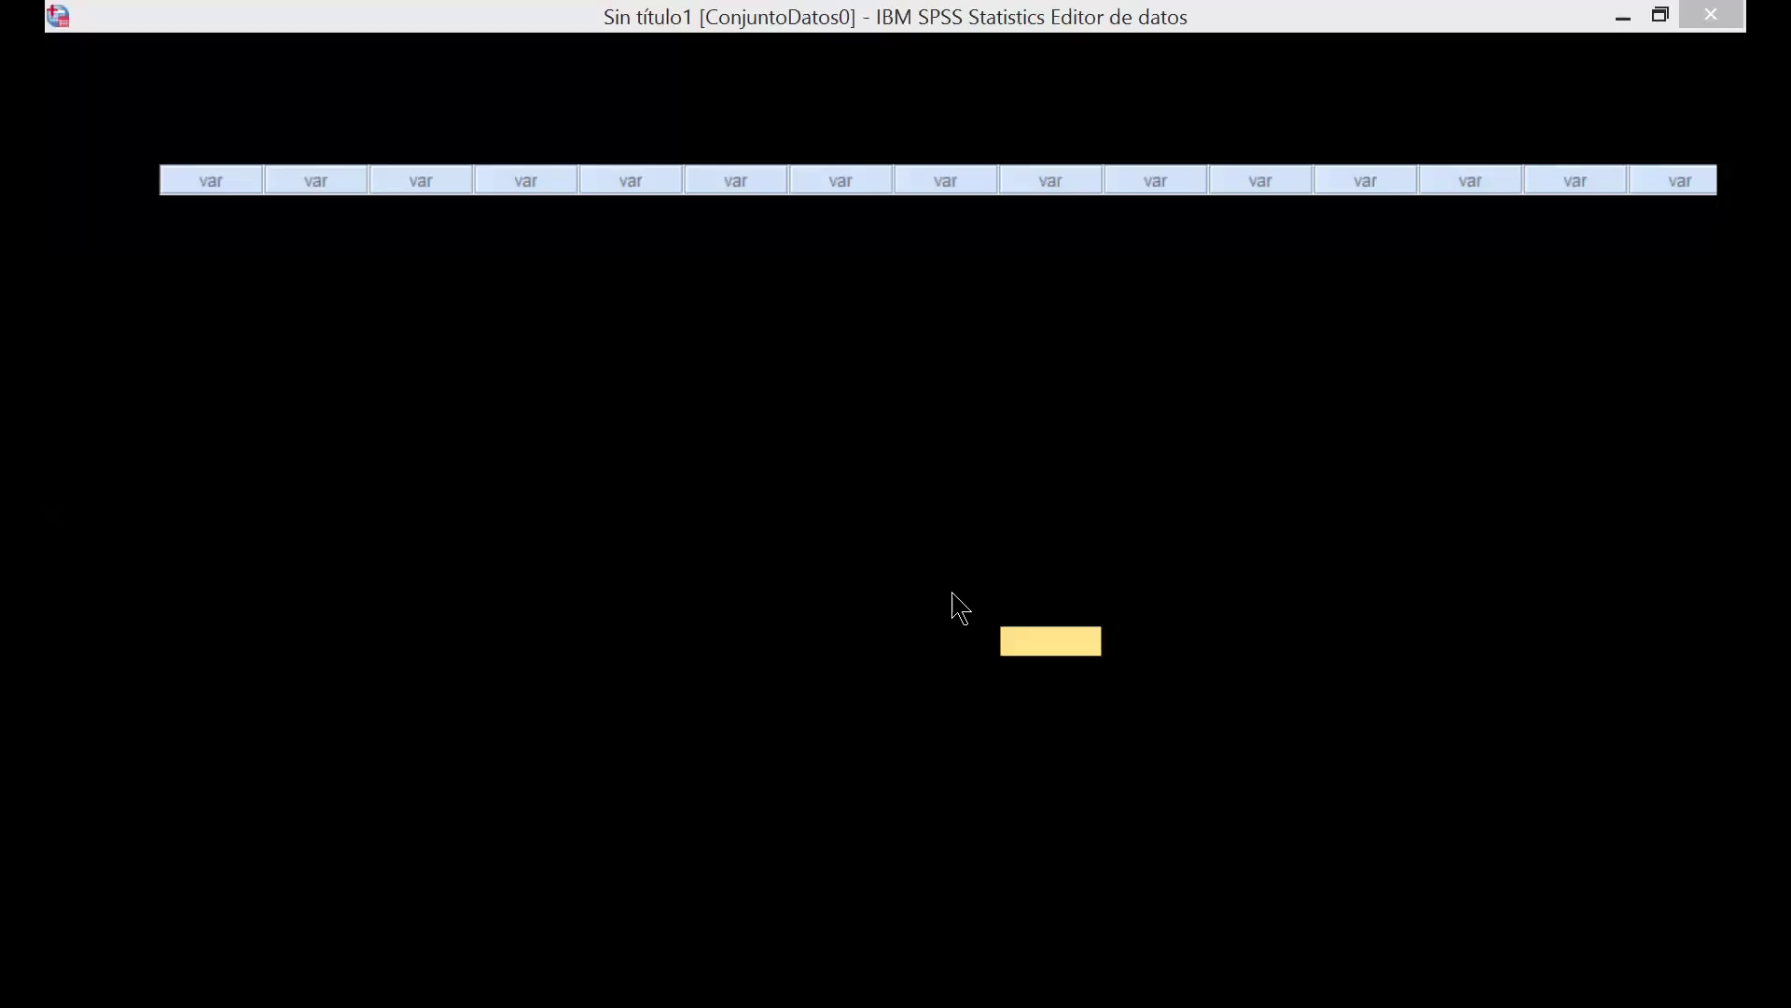
left_click(919, 636)
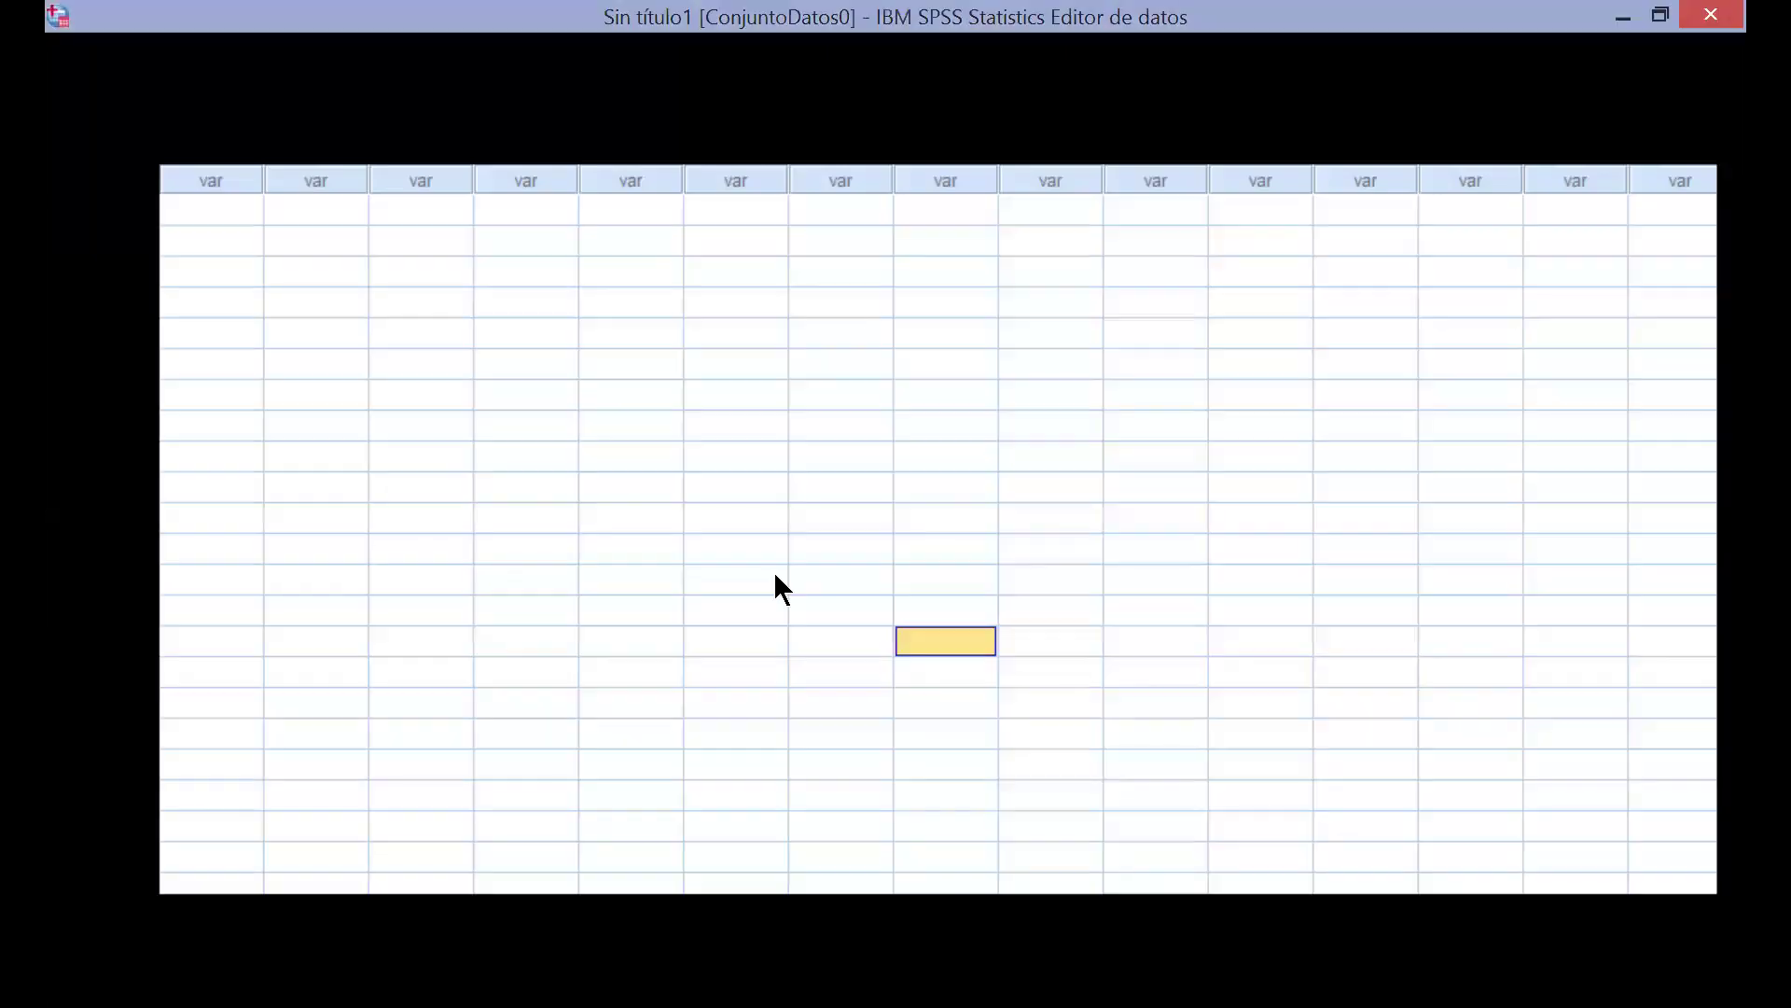
left_click(516, 140)
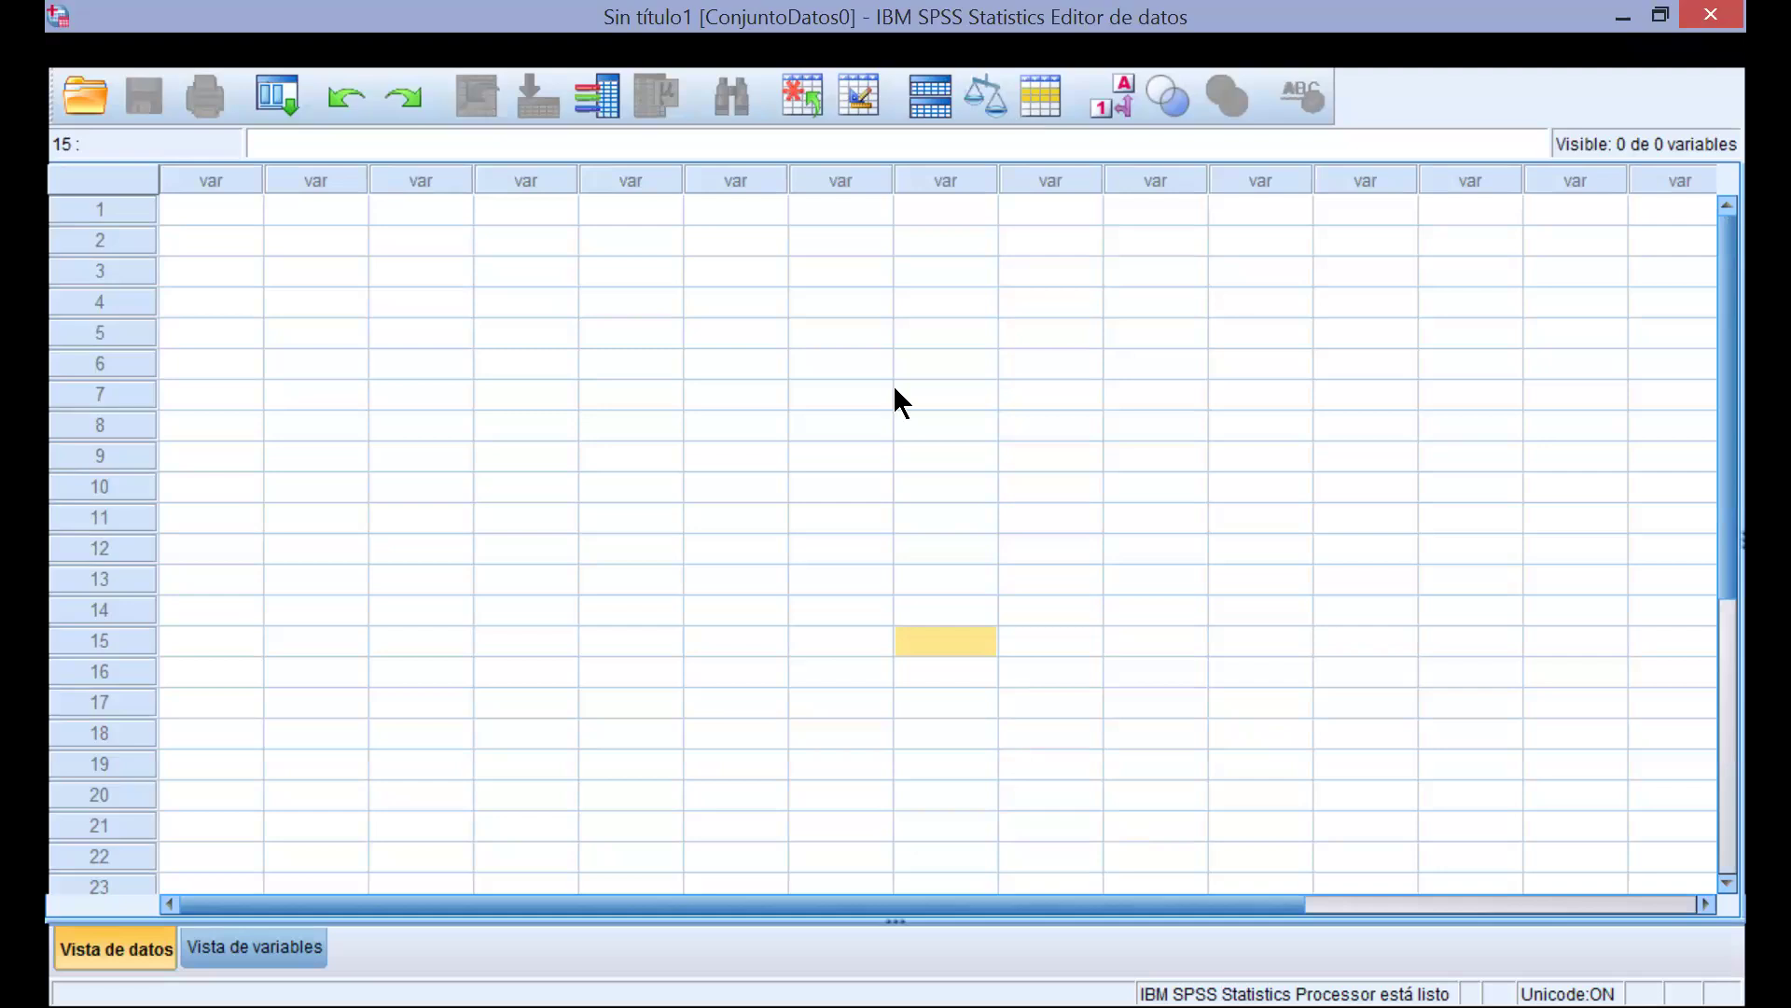
left_click(510, 54)
left_click(382, 278)
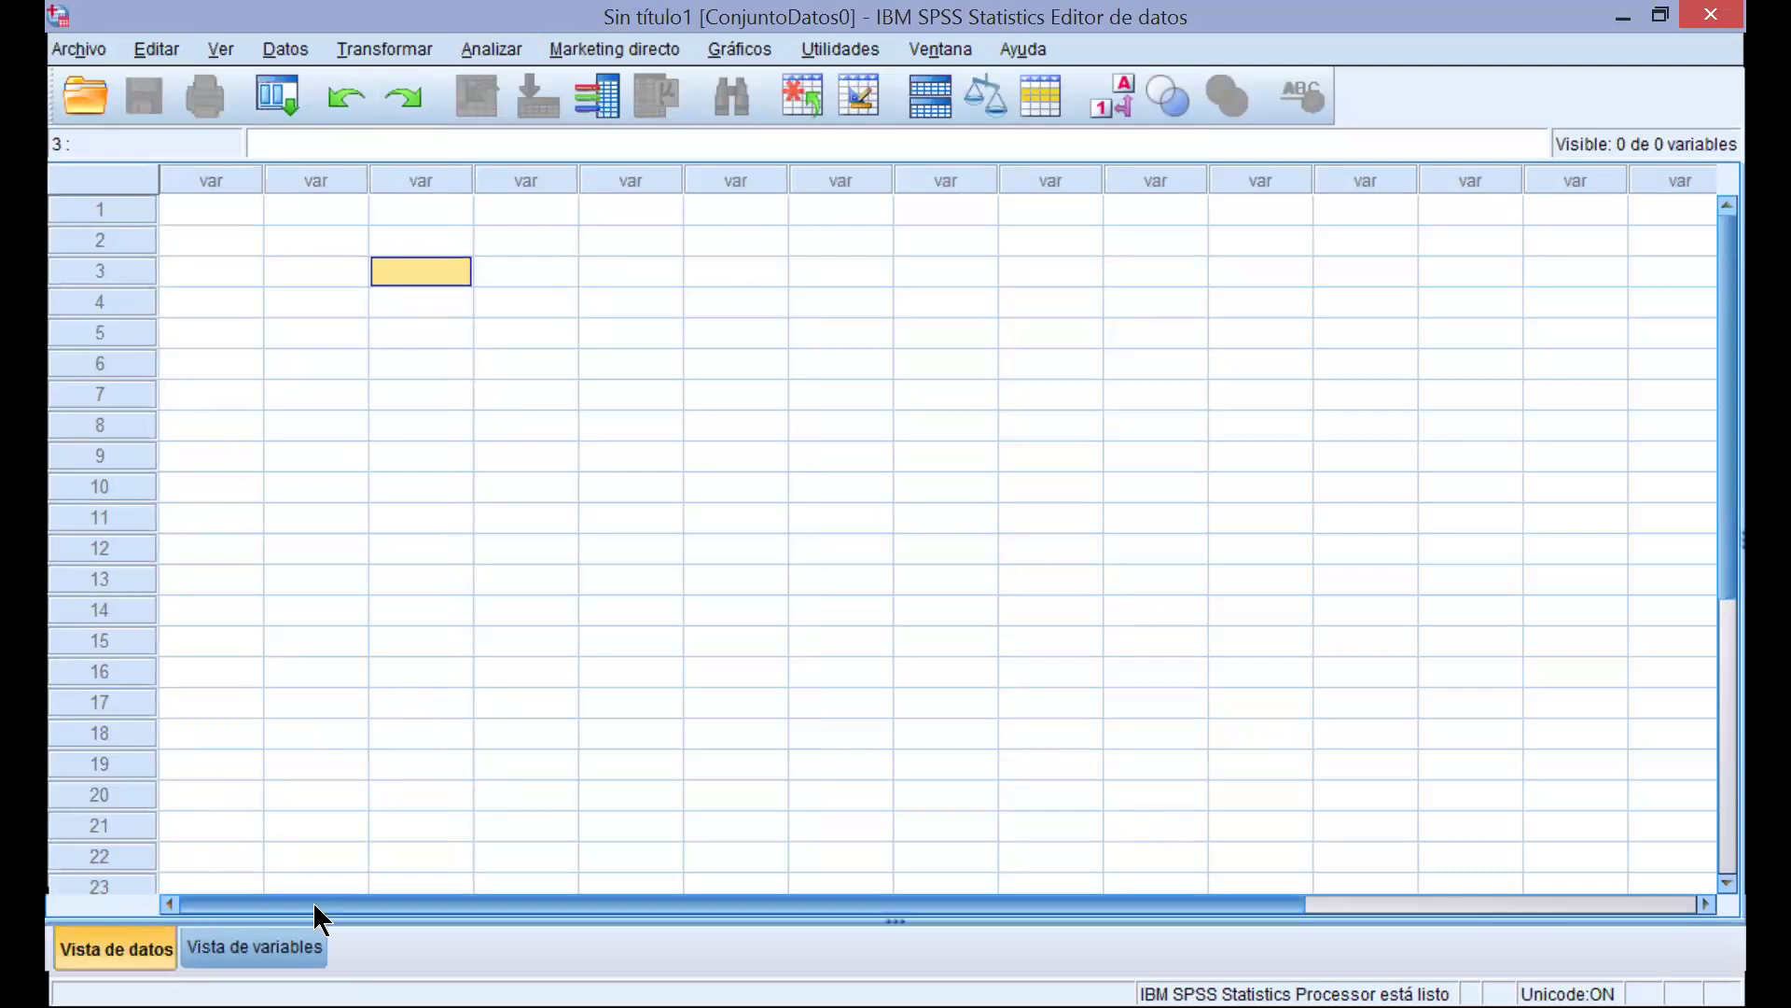
left_click(295, 937)
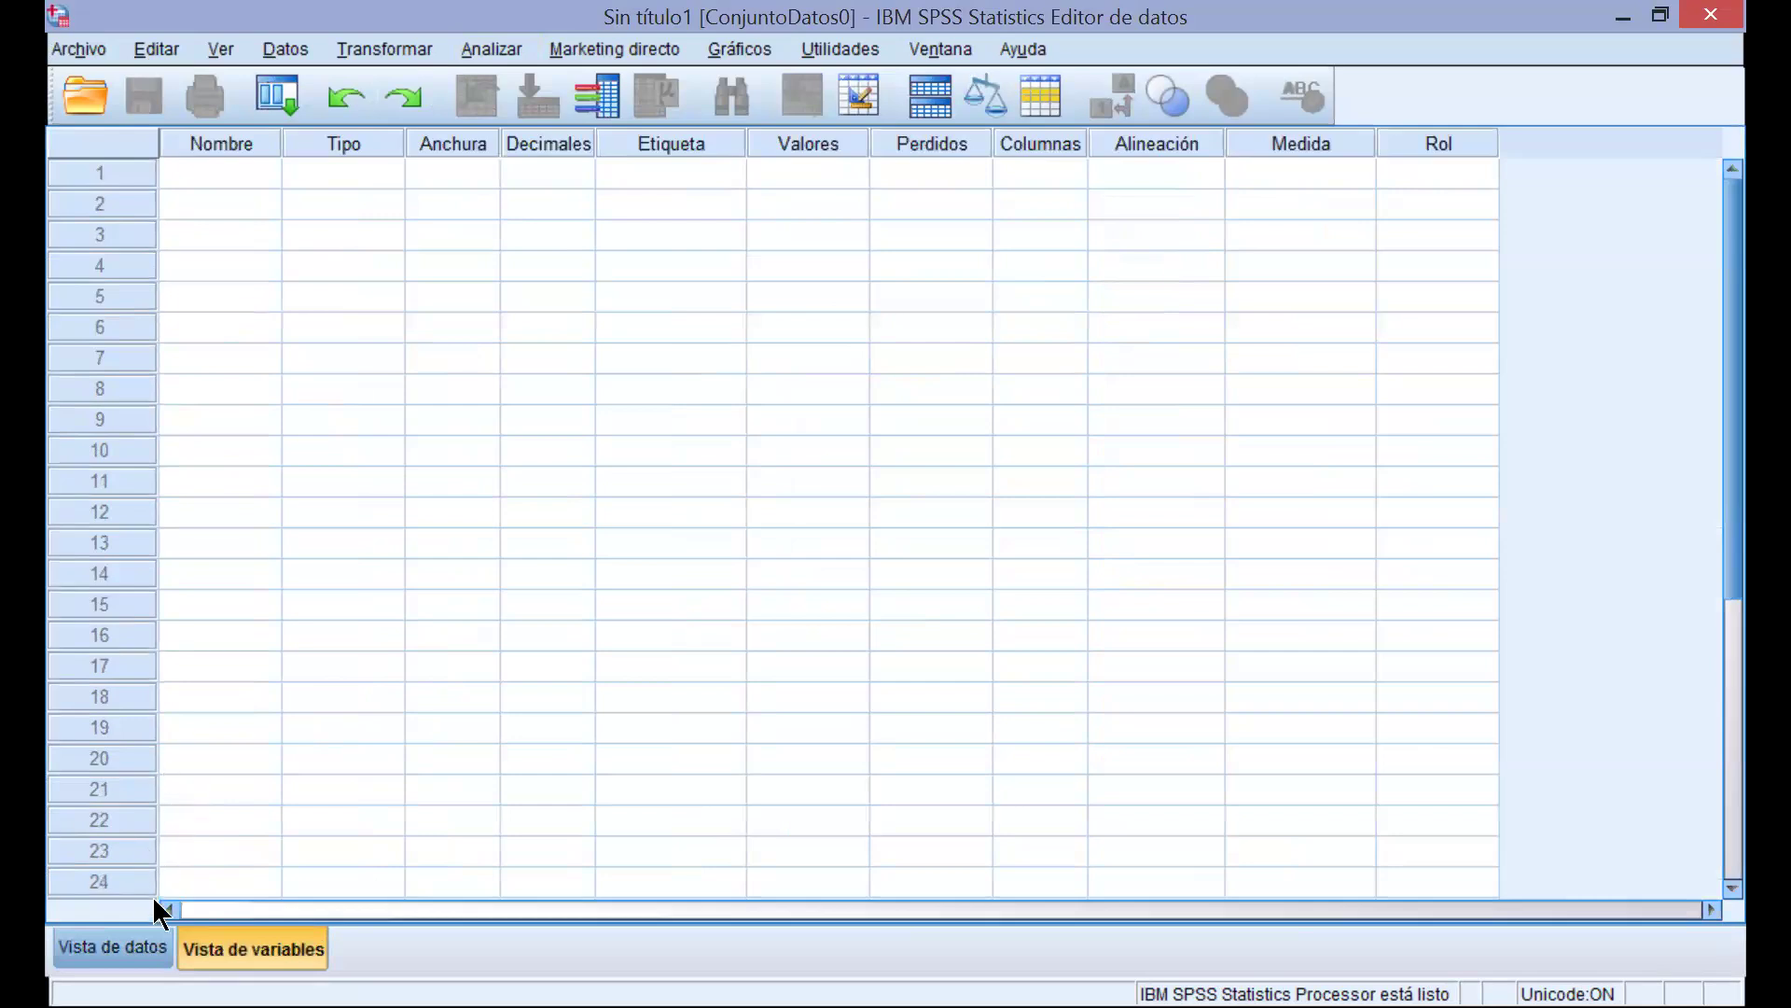
left_click(148, 937)
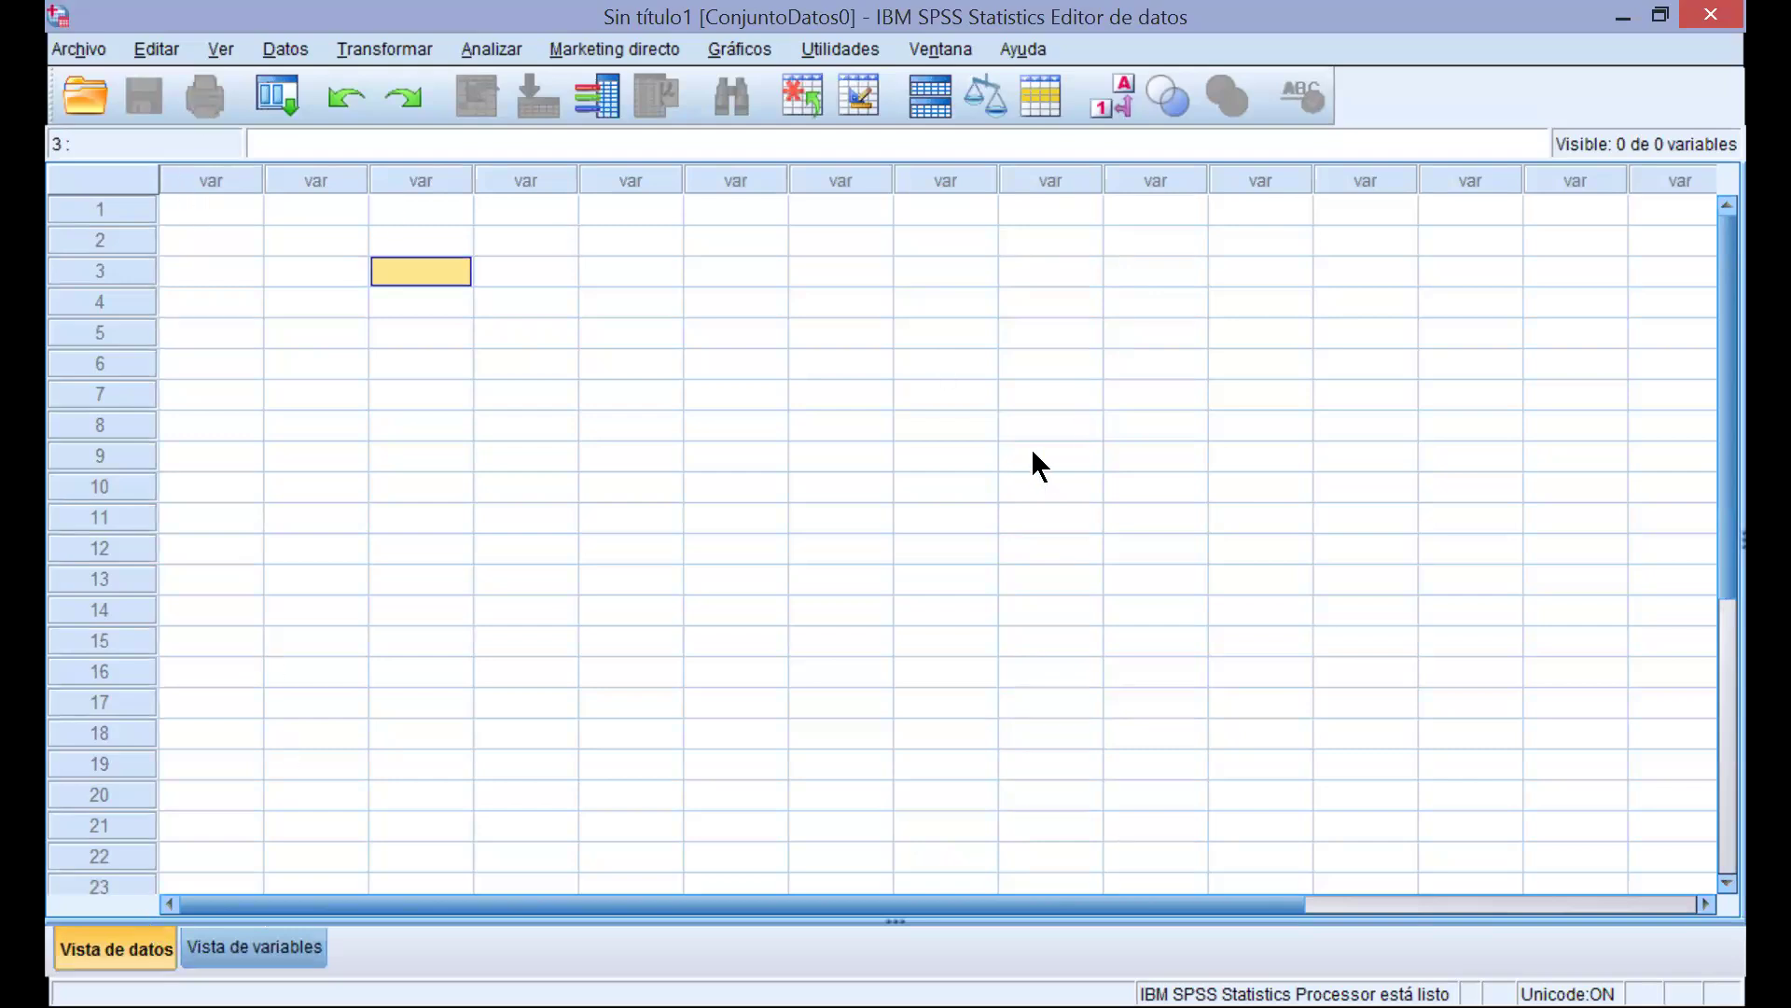
left_click(287, 954)
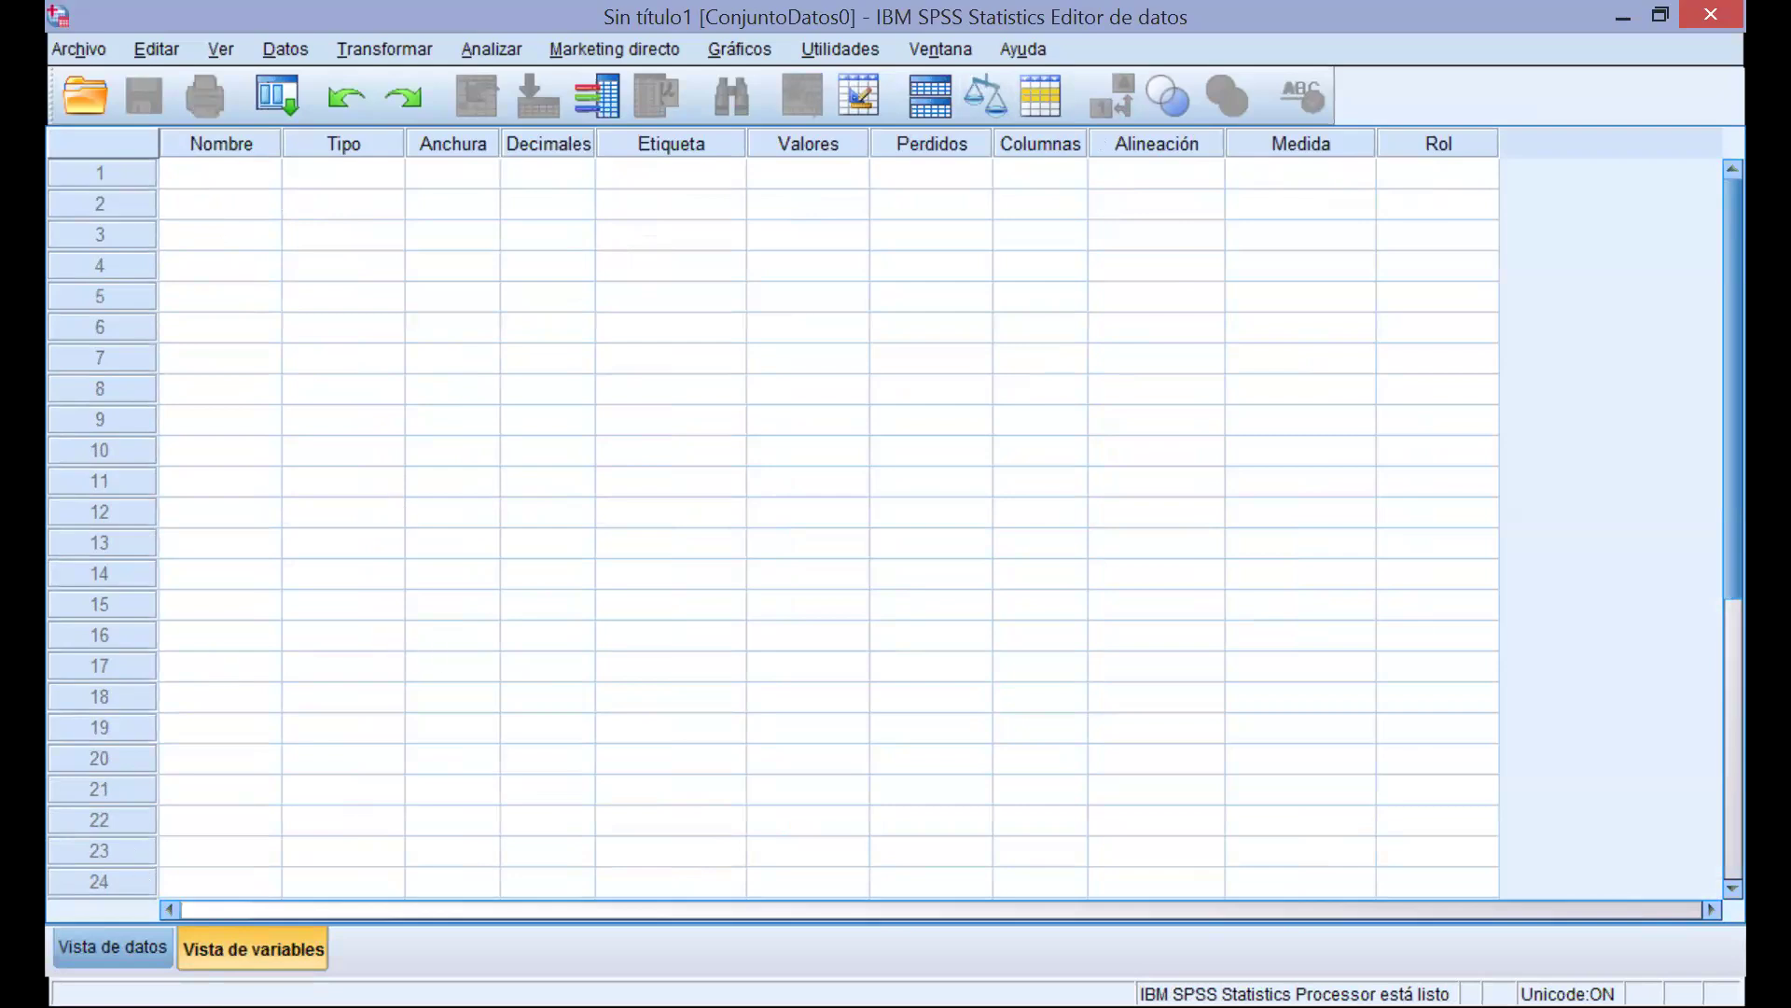
left_click(126, 938)
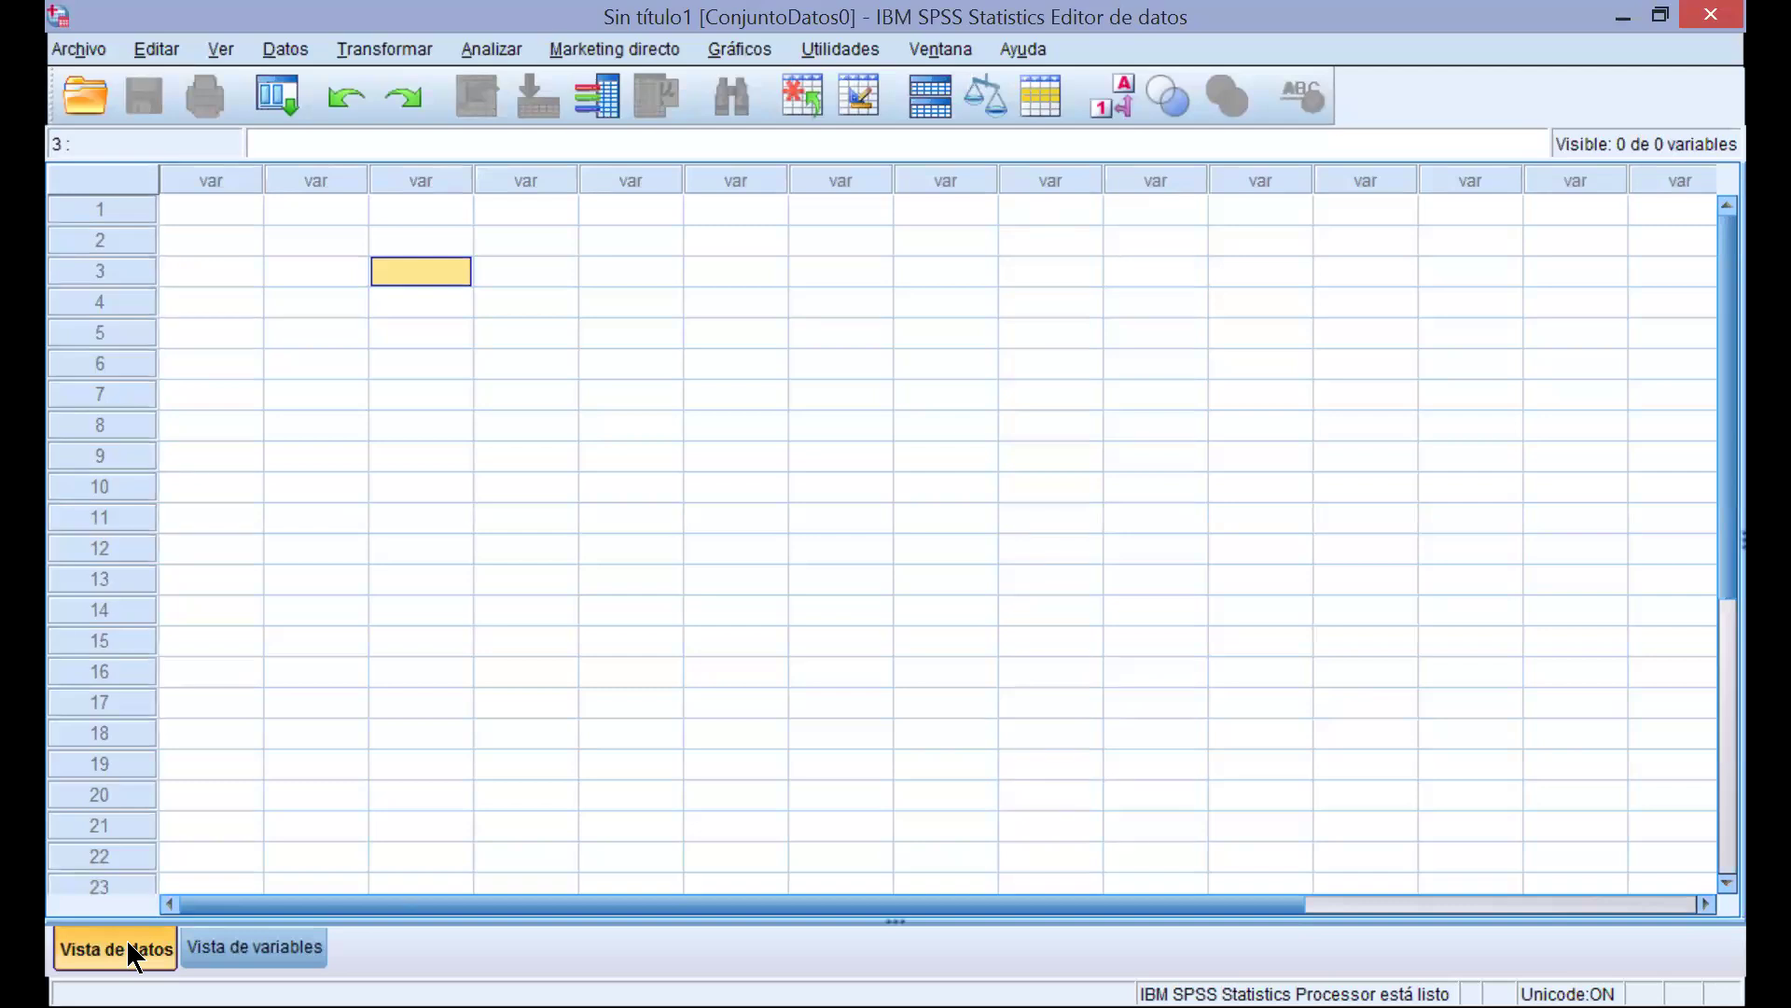
Select row 1's first cell, then open the Abrir datos dialog via Archivo > Abrir > Datos
left_click(210, 238)
left_click(207, 209)
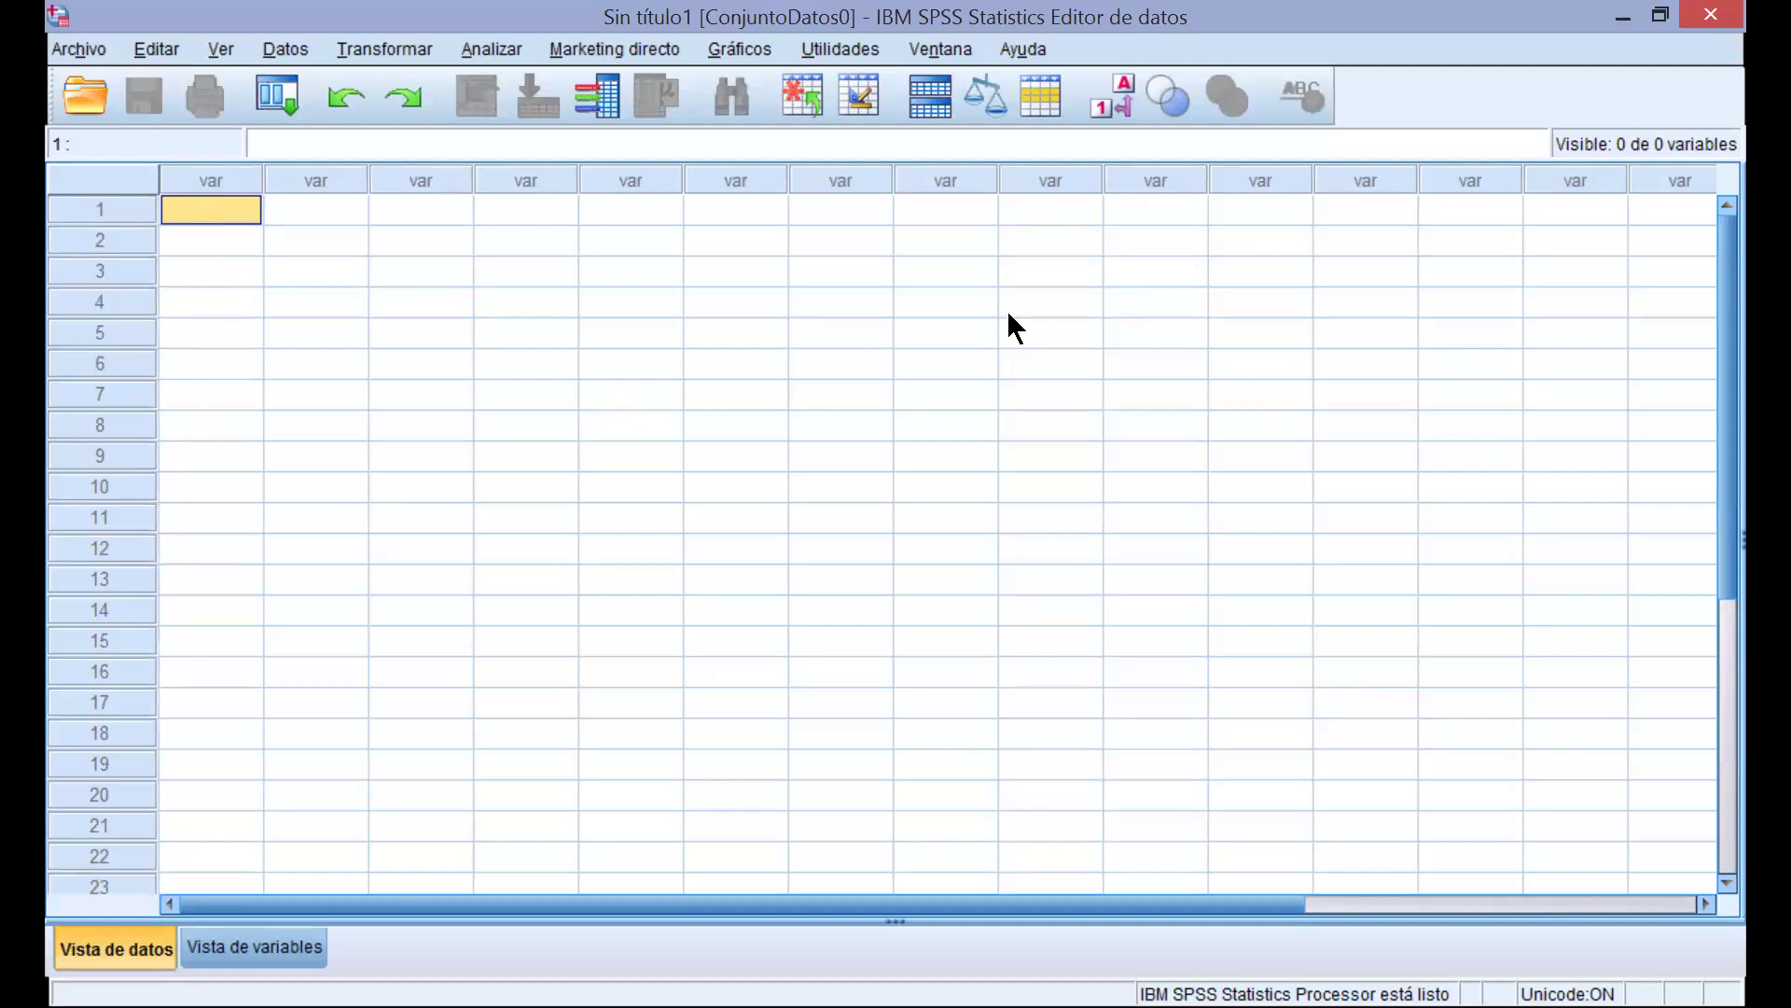
left_click(82, 48)
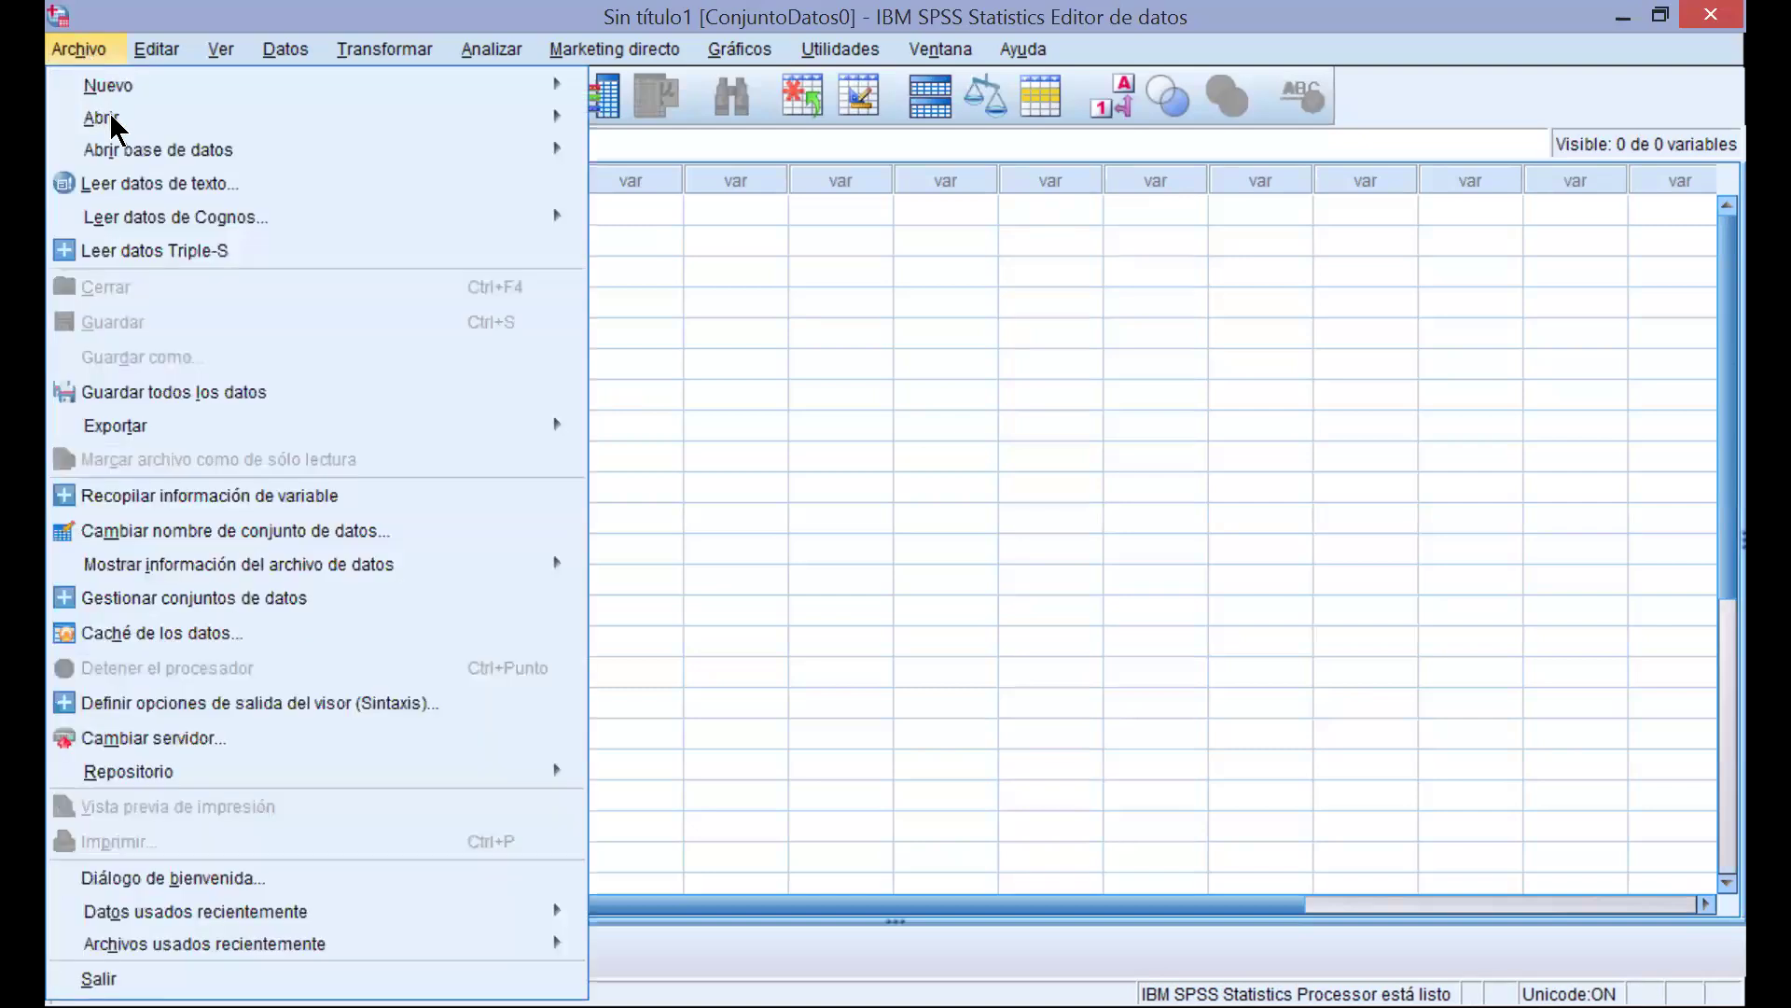
mouse_move(110, 119)
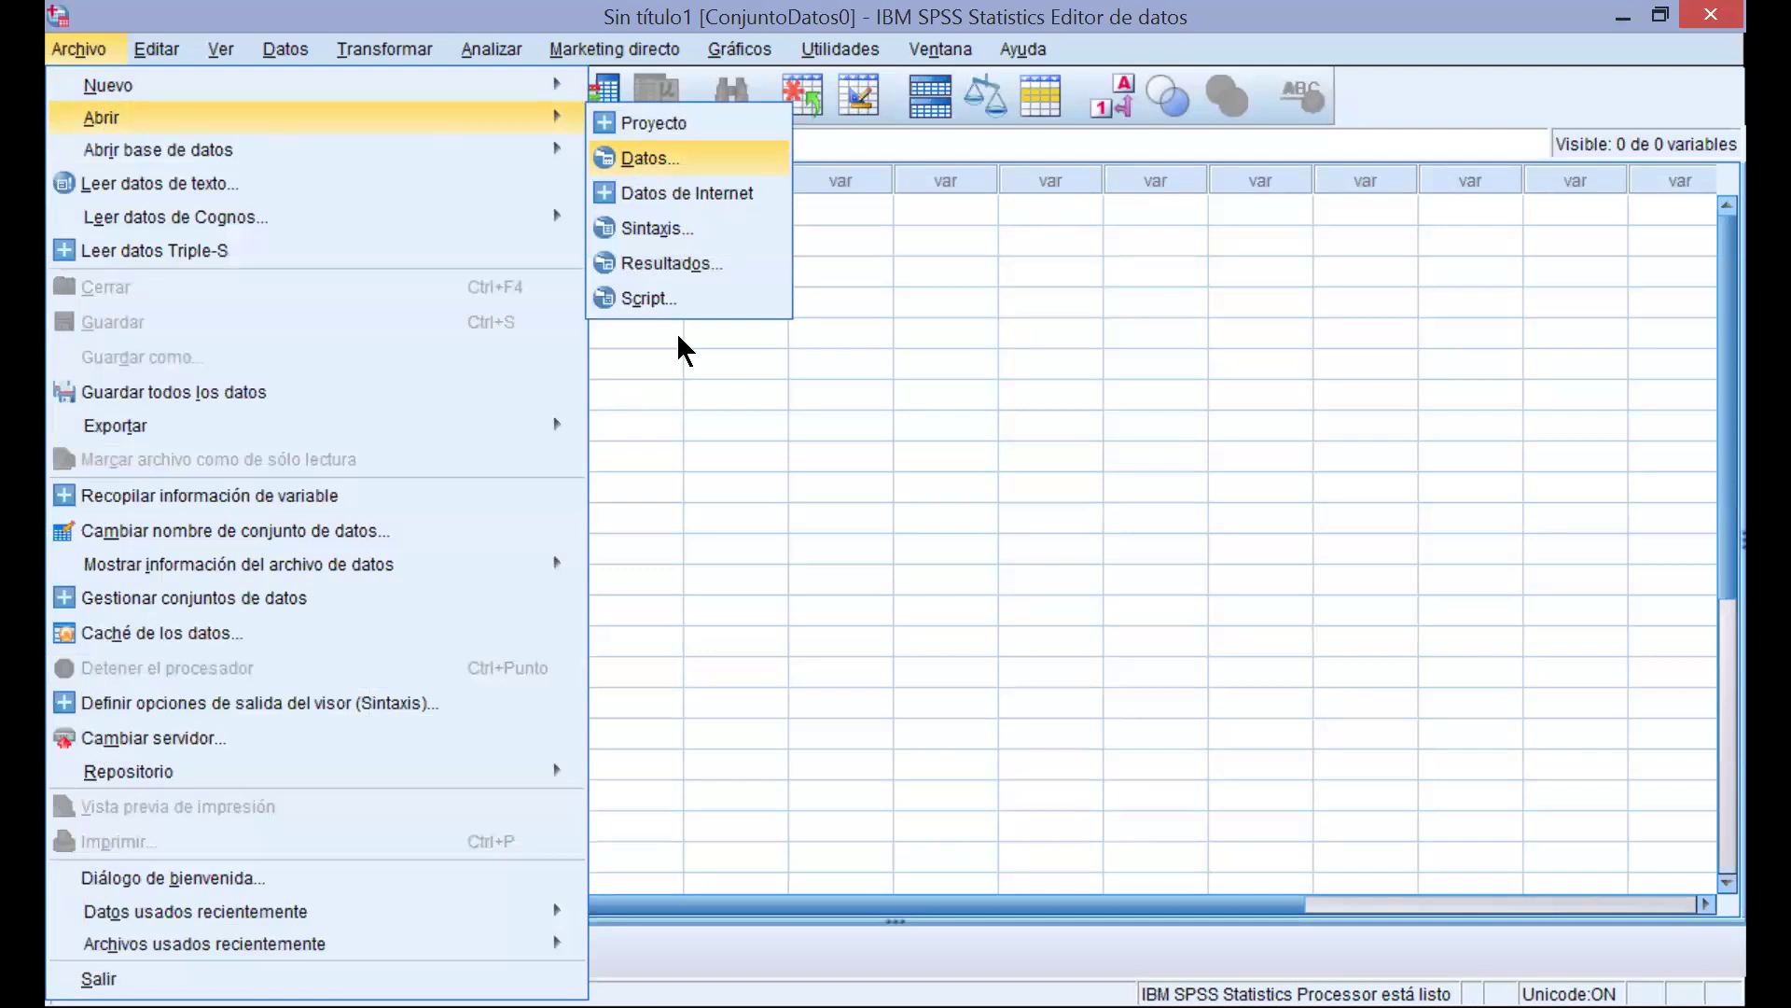
key("Return")
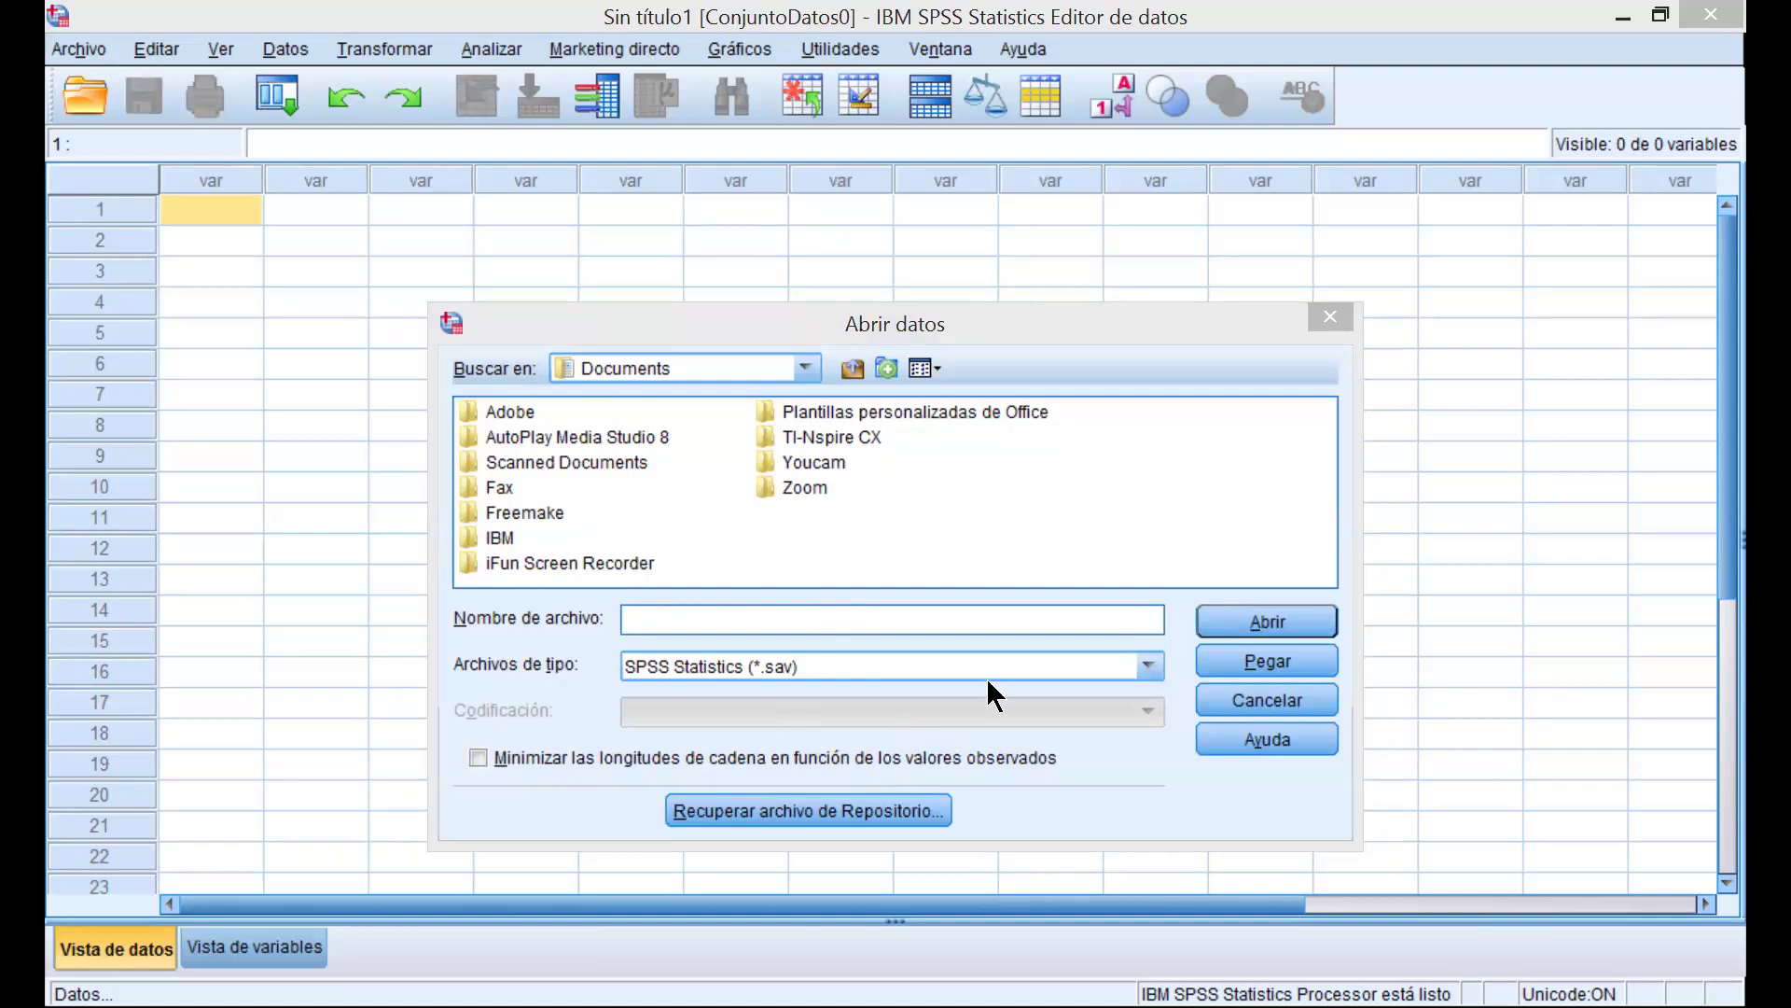
Navigate from Documents up to the drives list and into the Desktop folder
left_click(850, 372)
left_click(850, 372)
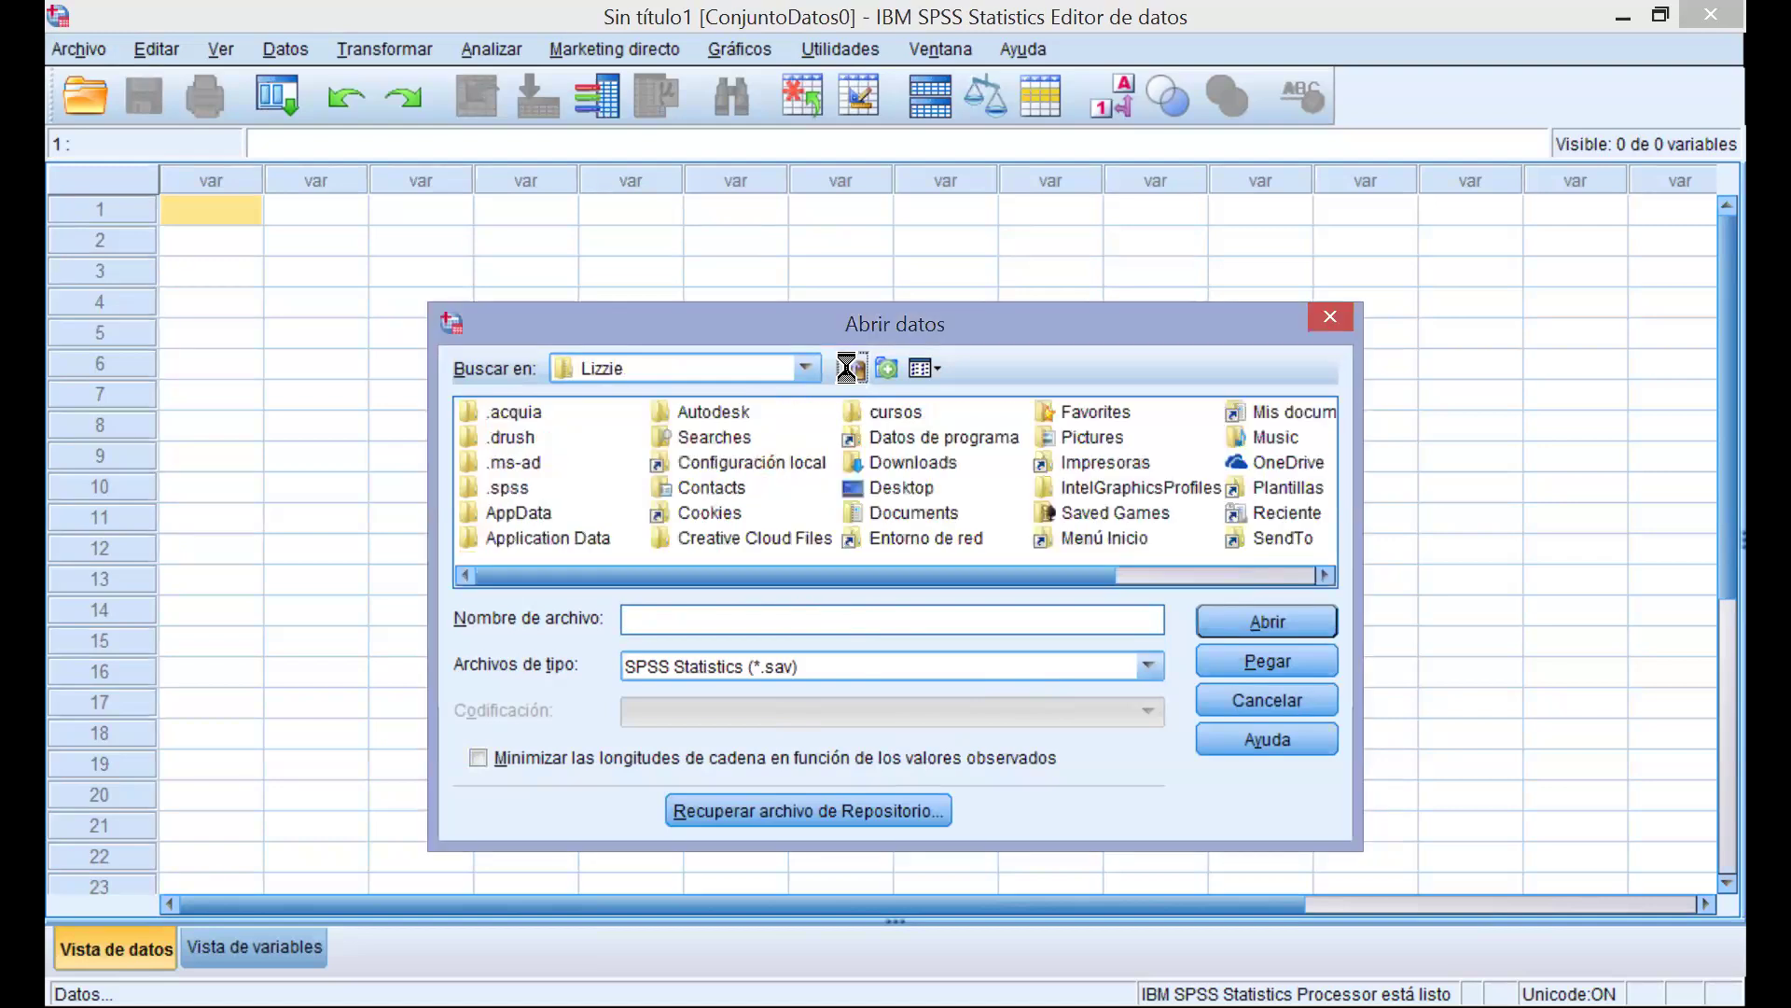
left_click(850, 372)
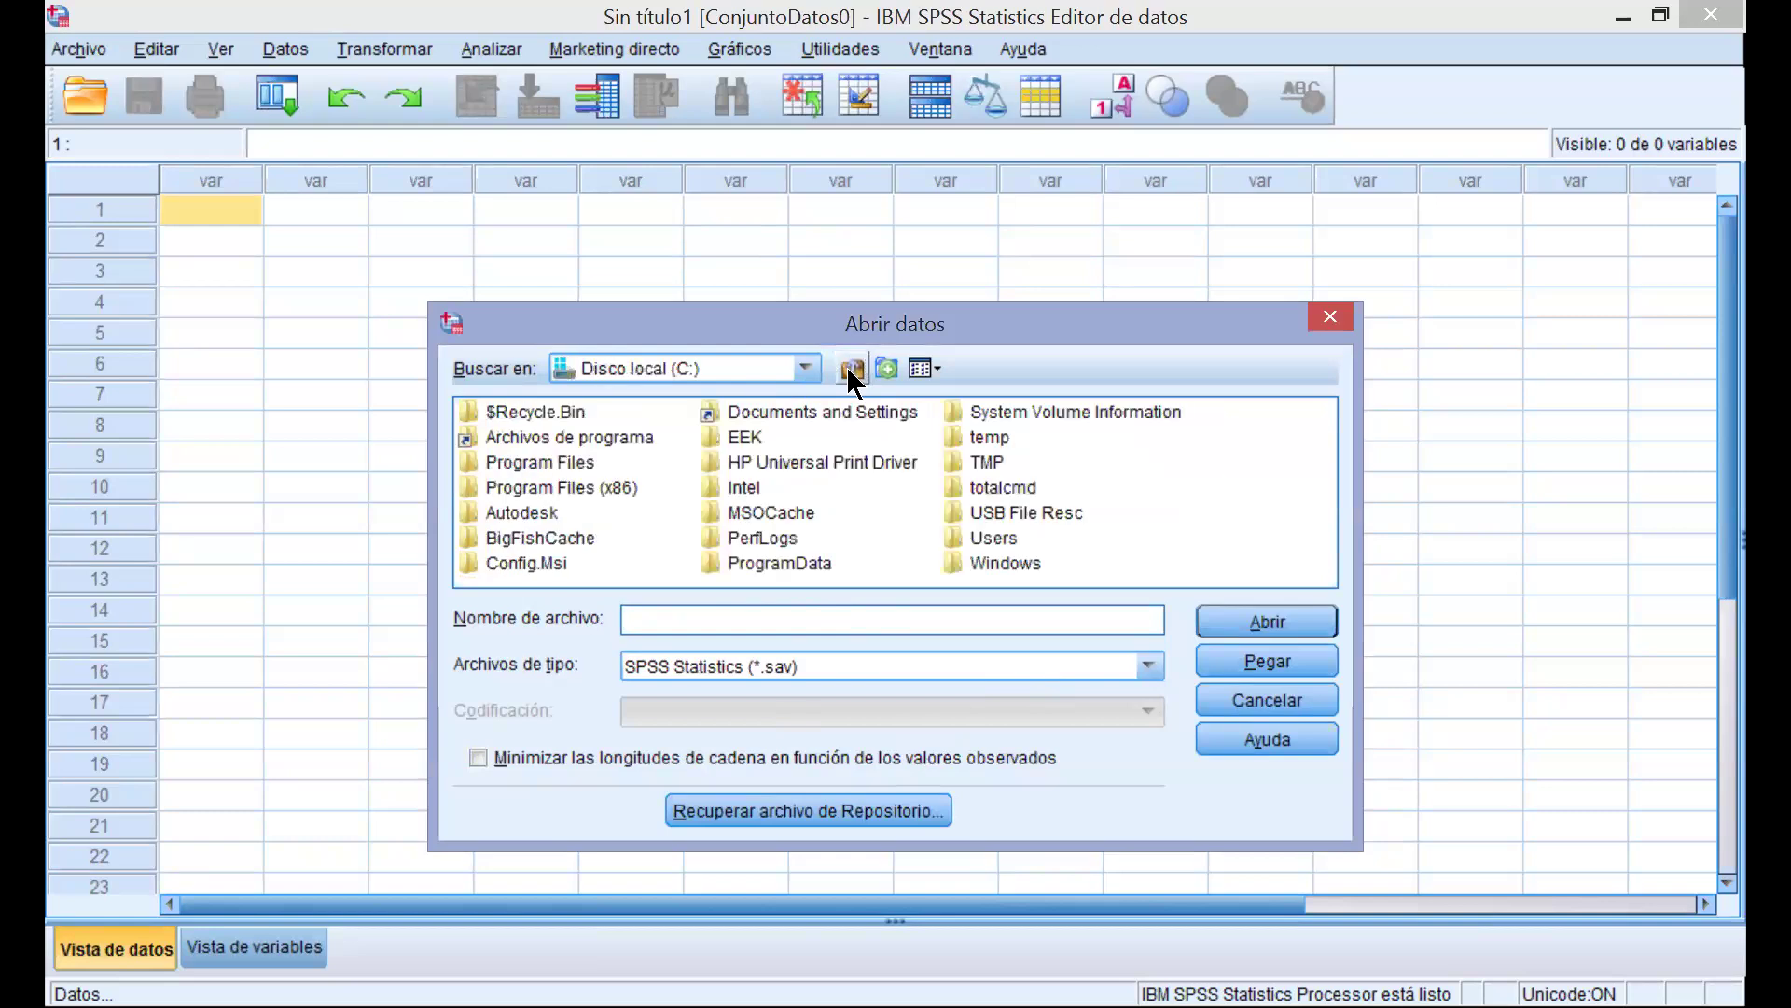
left_click(850, 372)
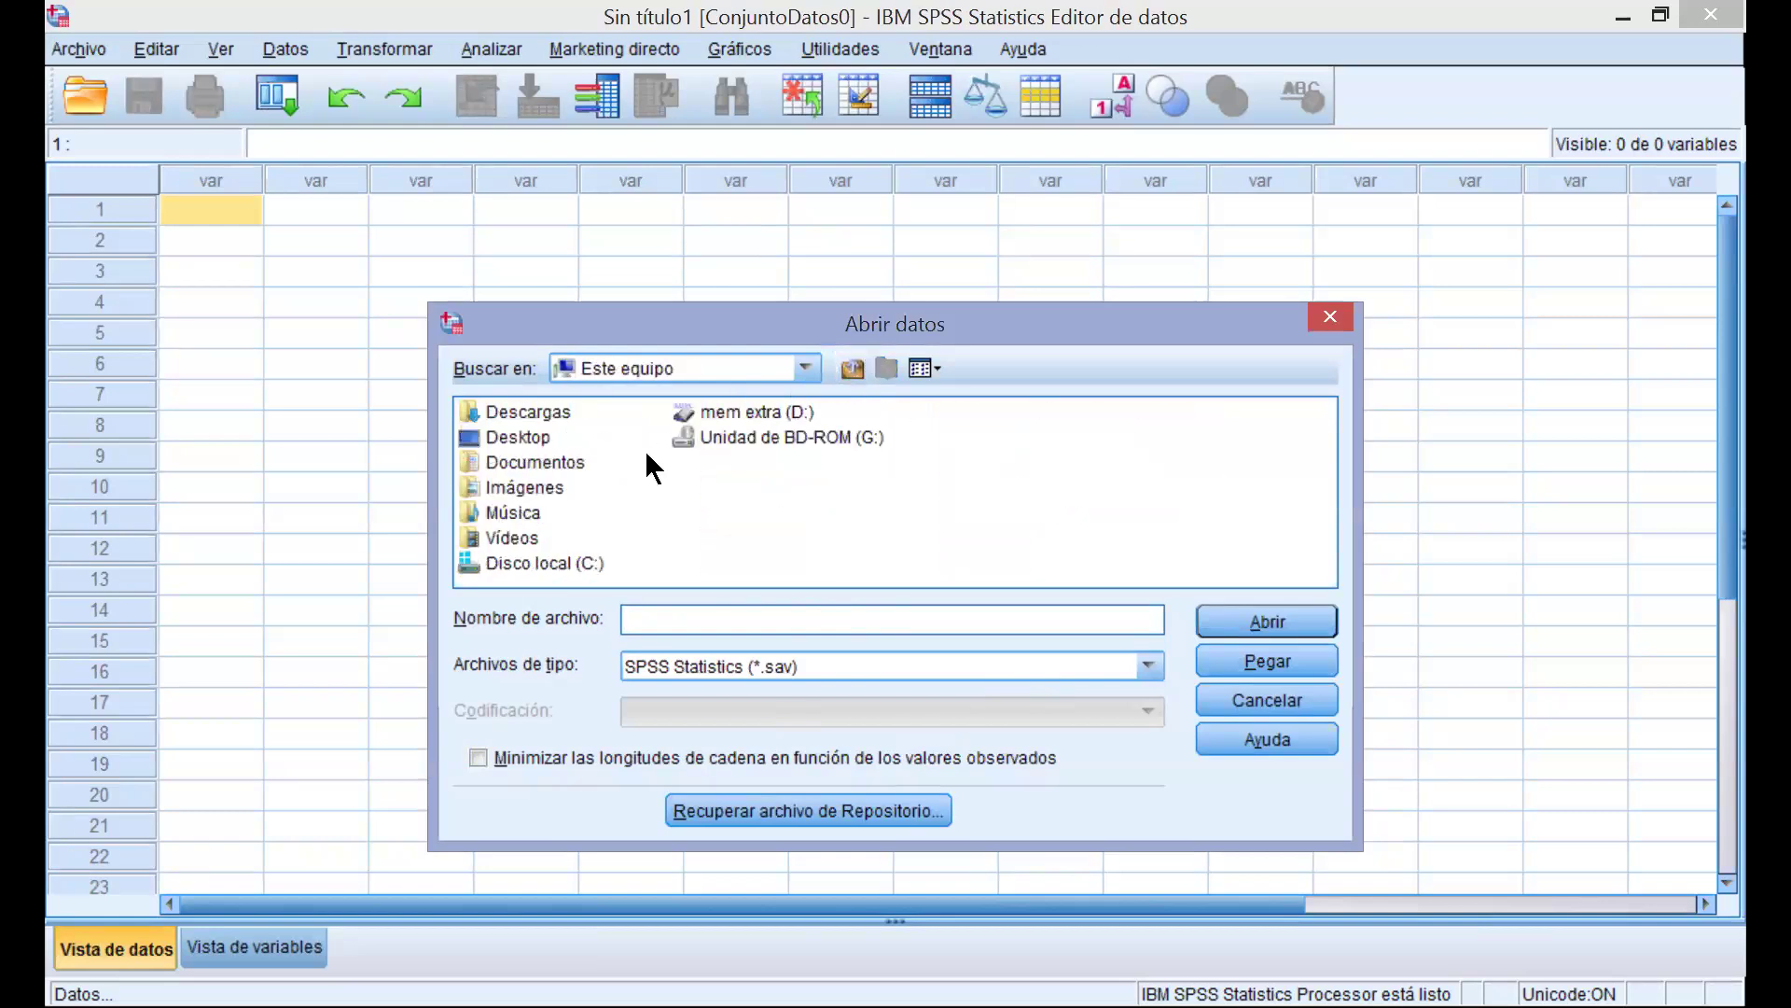
double_click(505, 437)
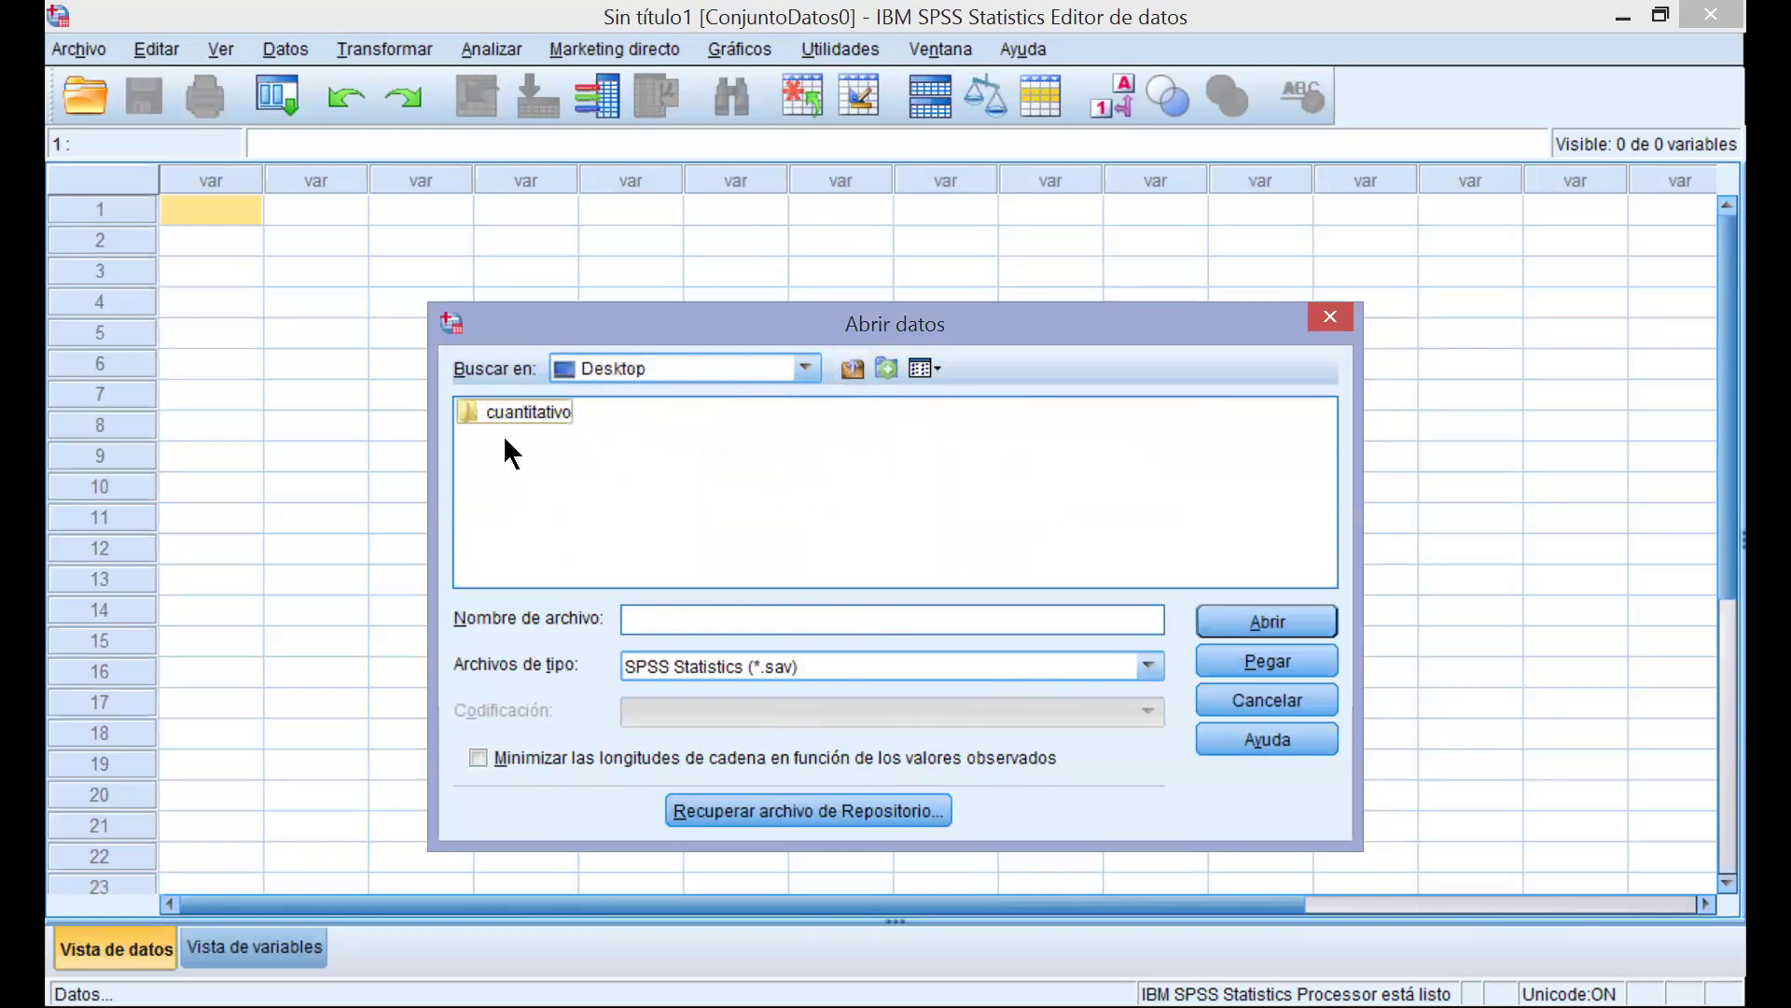
Set the file type filter to Excel (*.xls, *.xlsx, *.xlsm)
left_click(1148, 666)
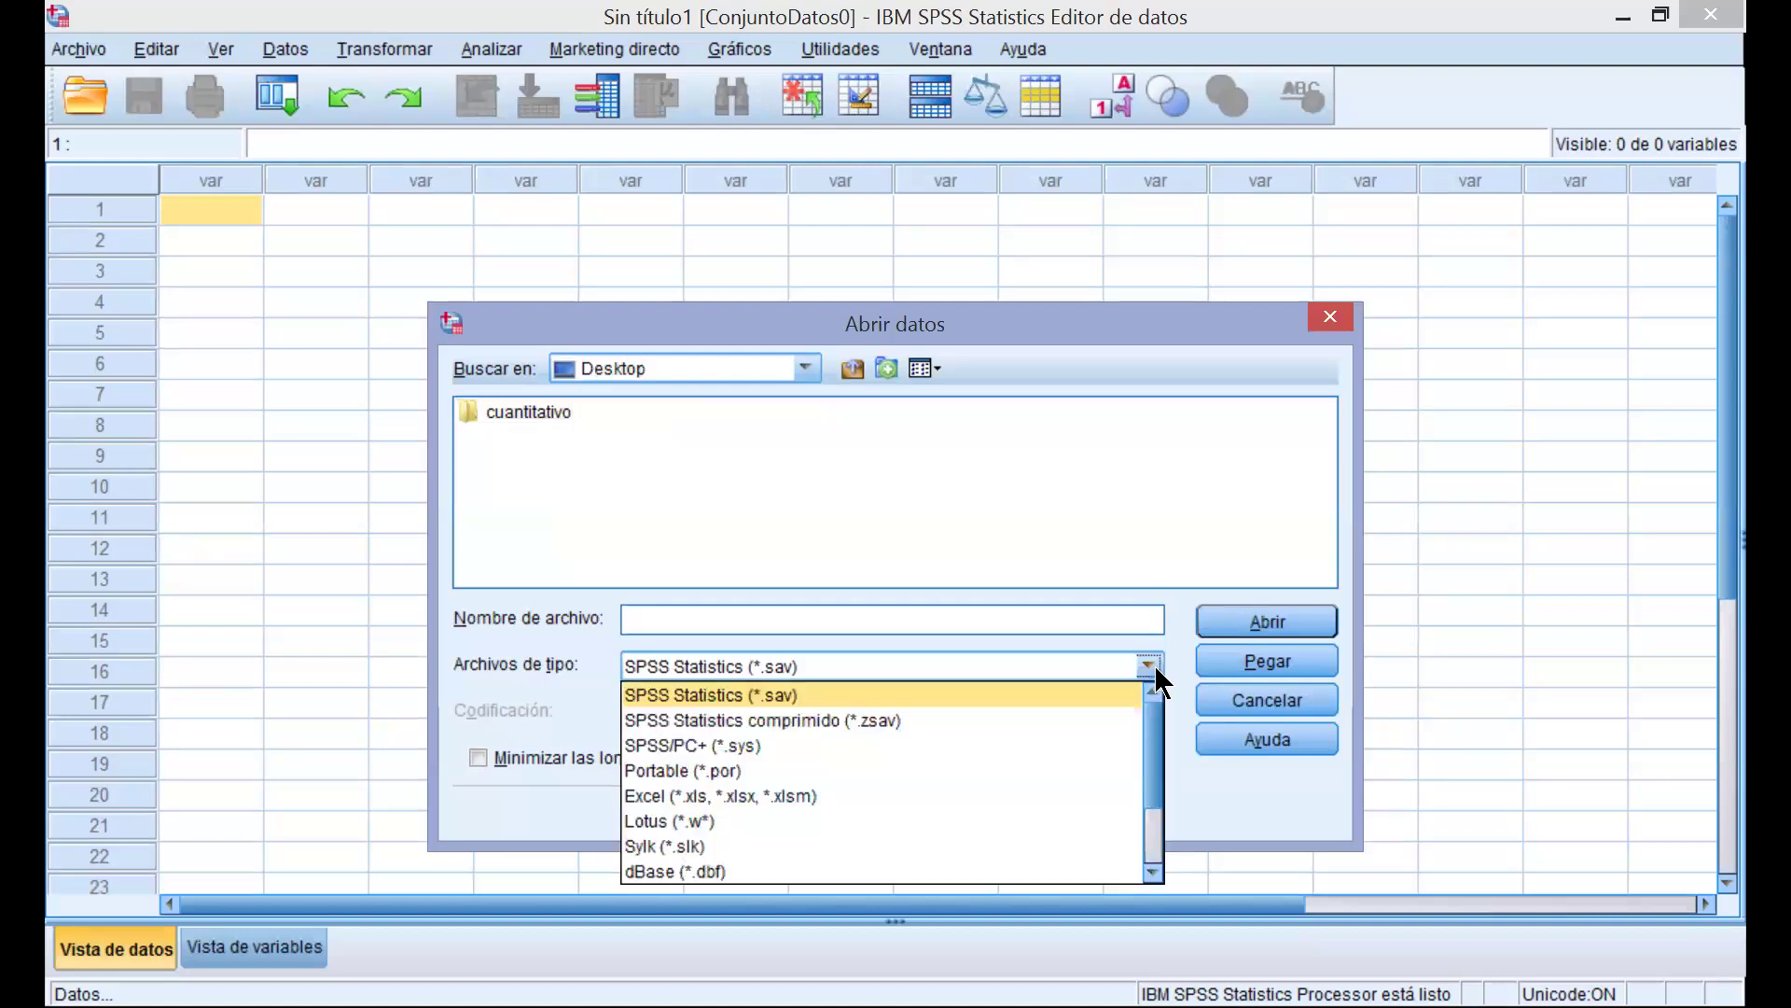
left_click(1155, 665)
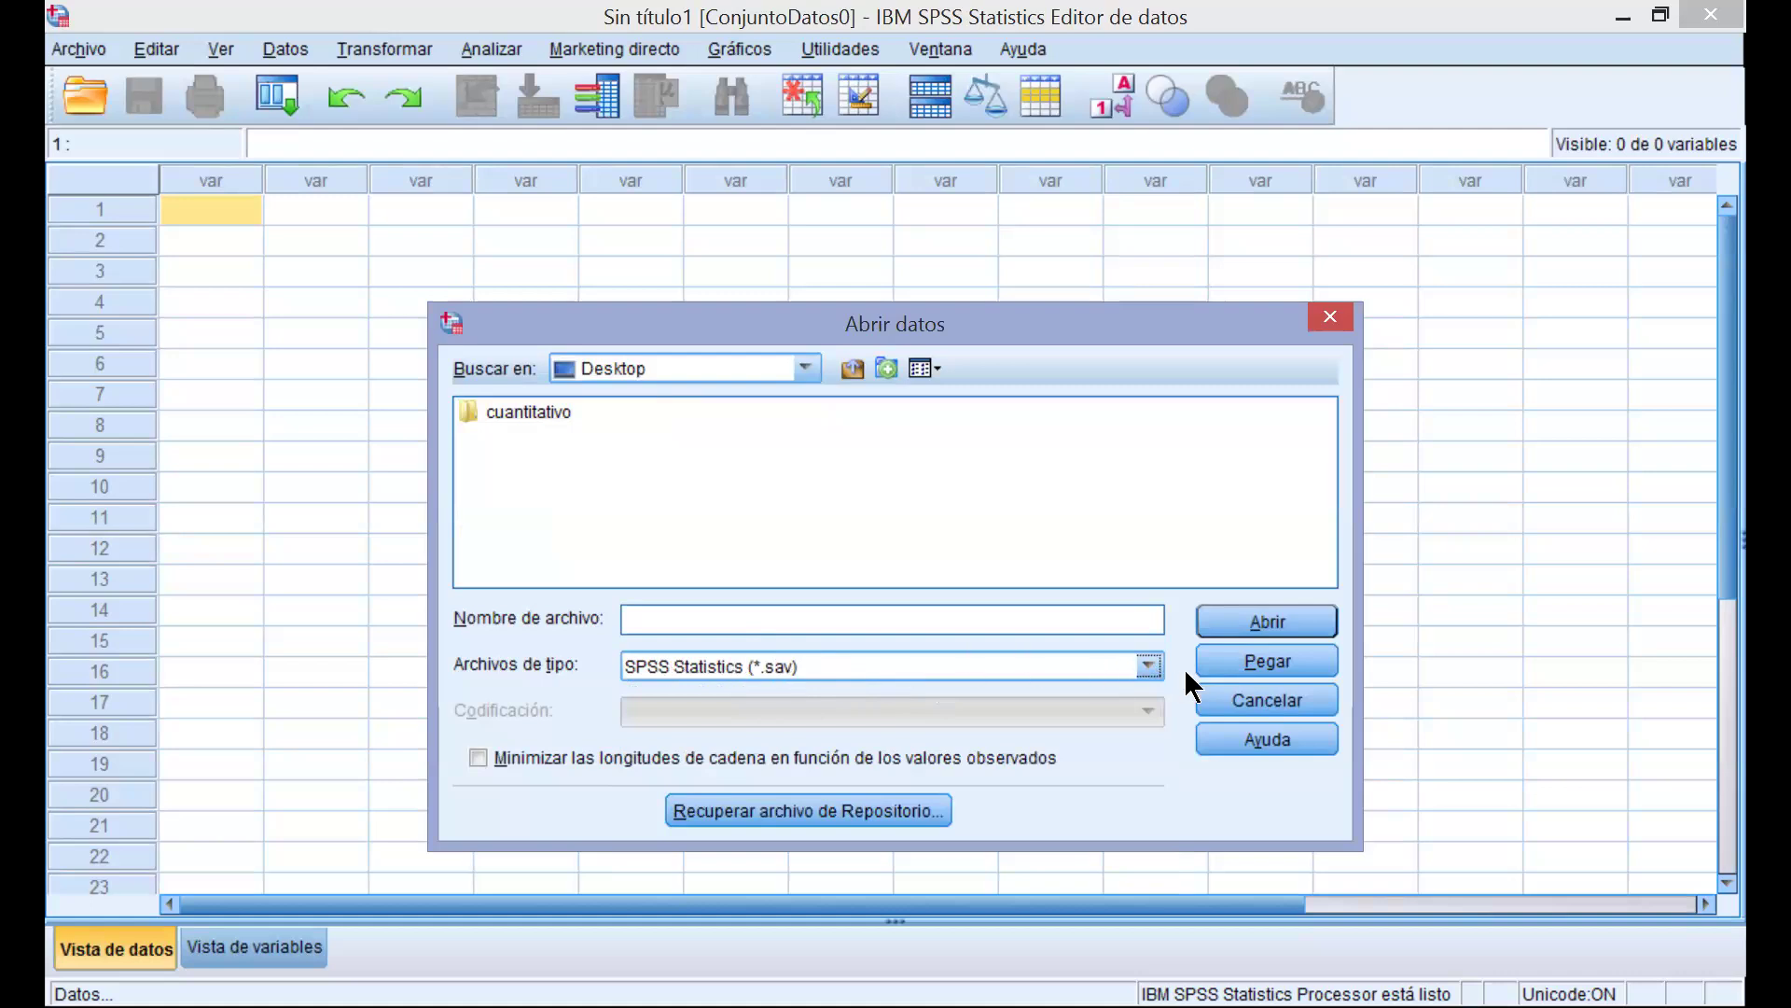
left_click(1149, 666)
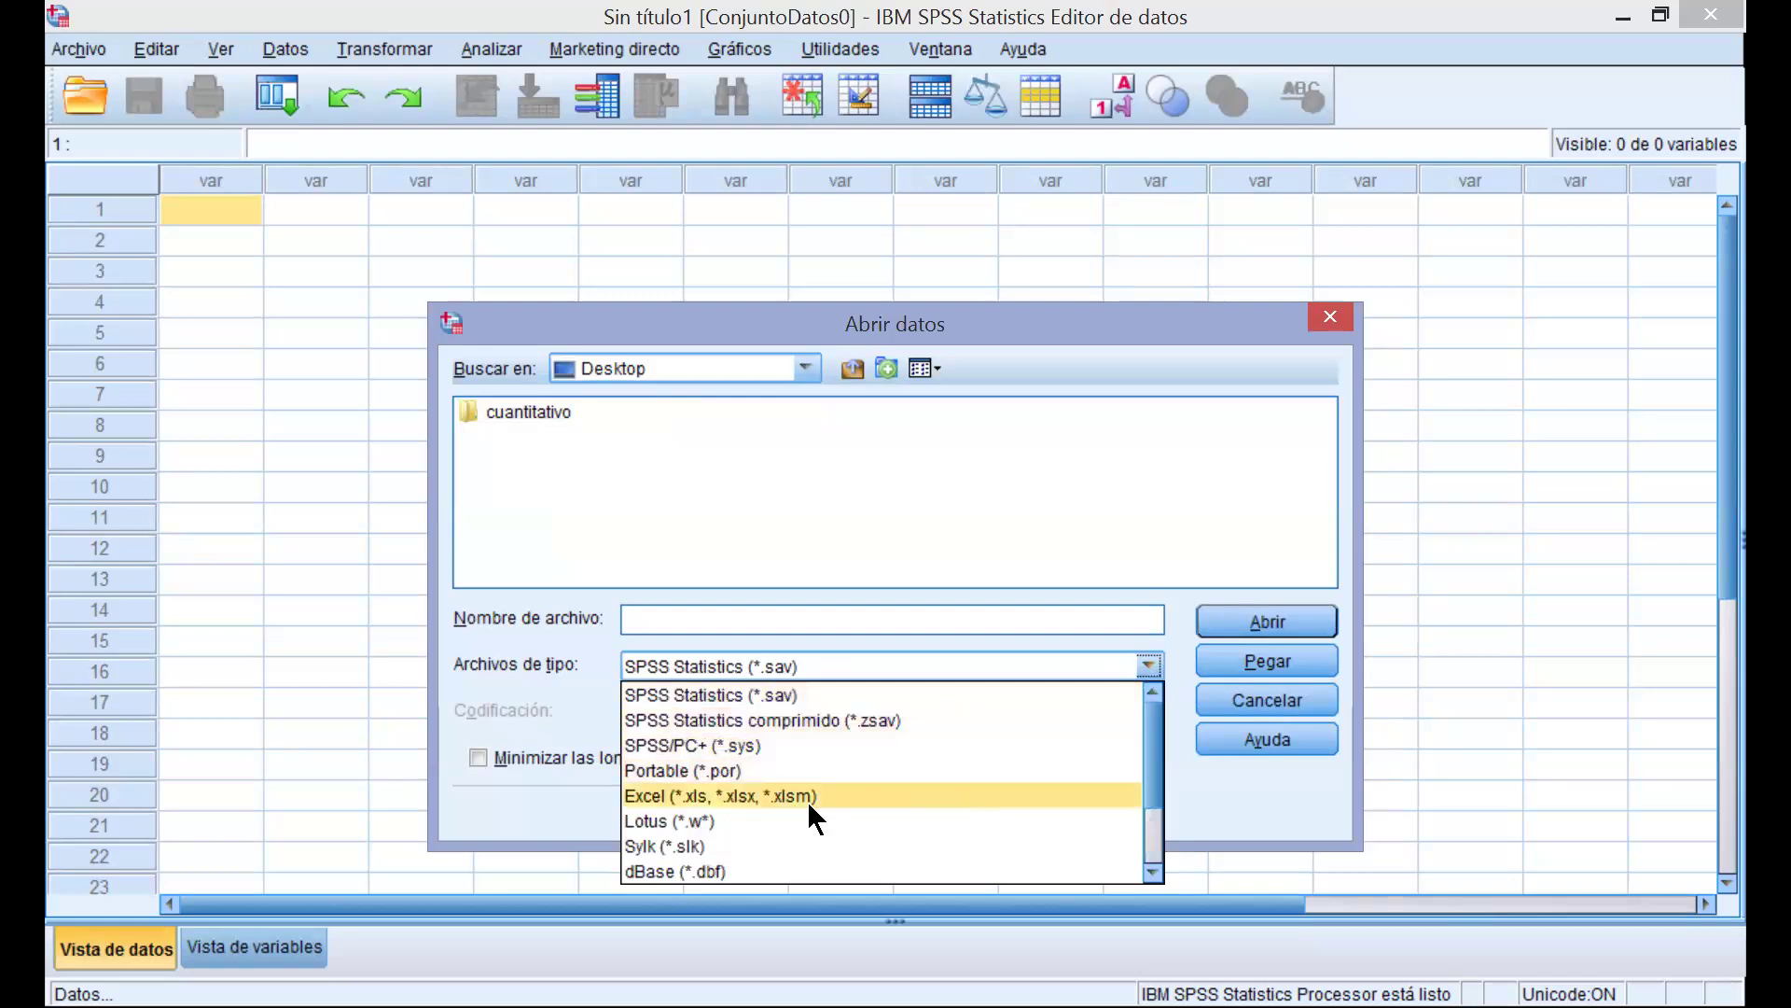
scroll(1144, 832, "down", 1)
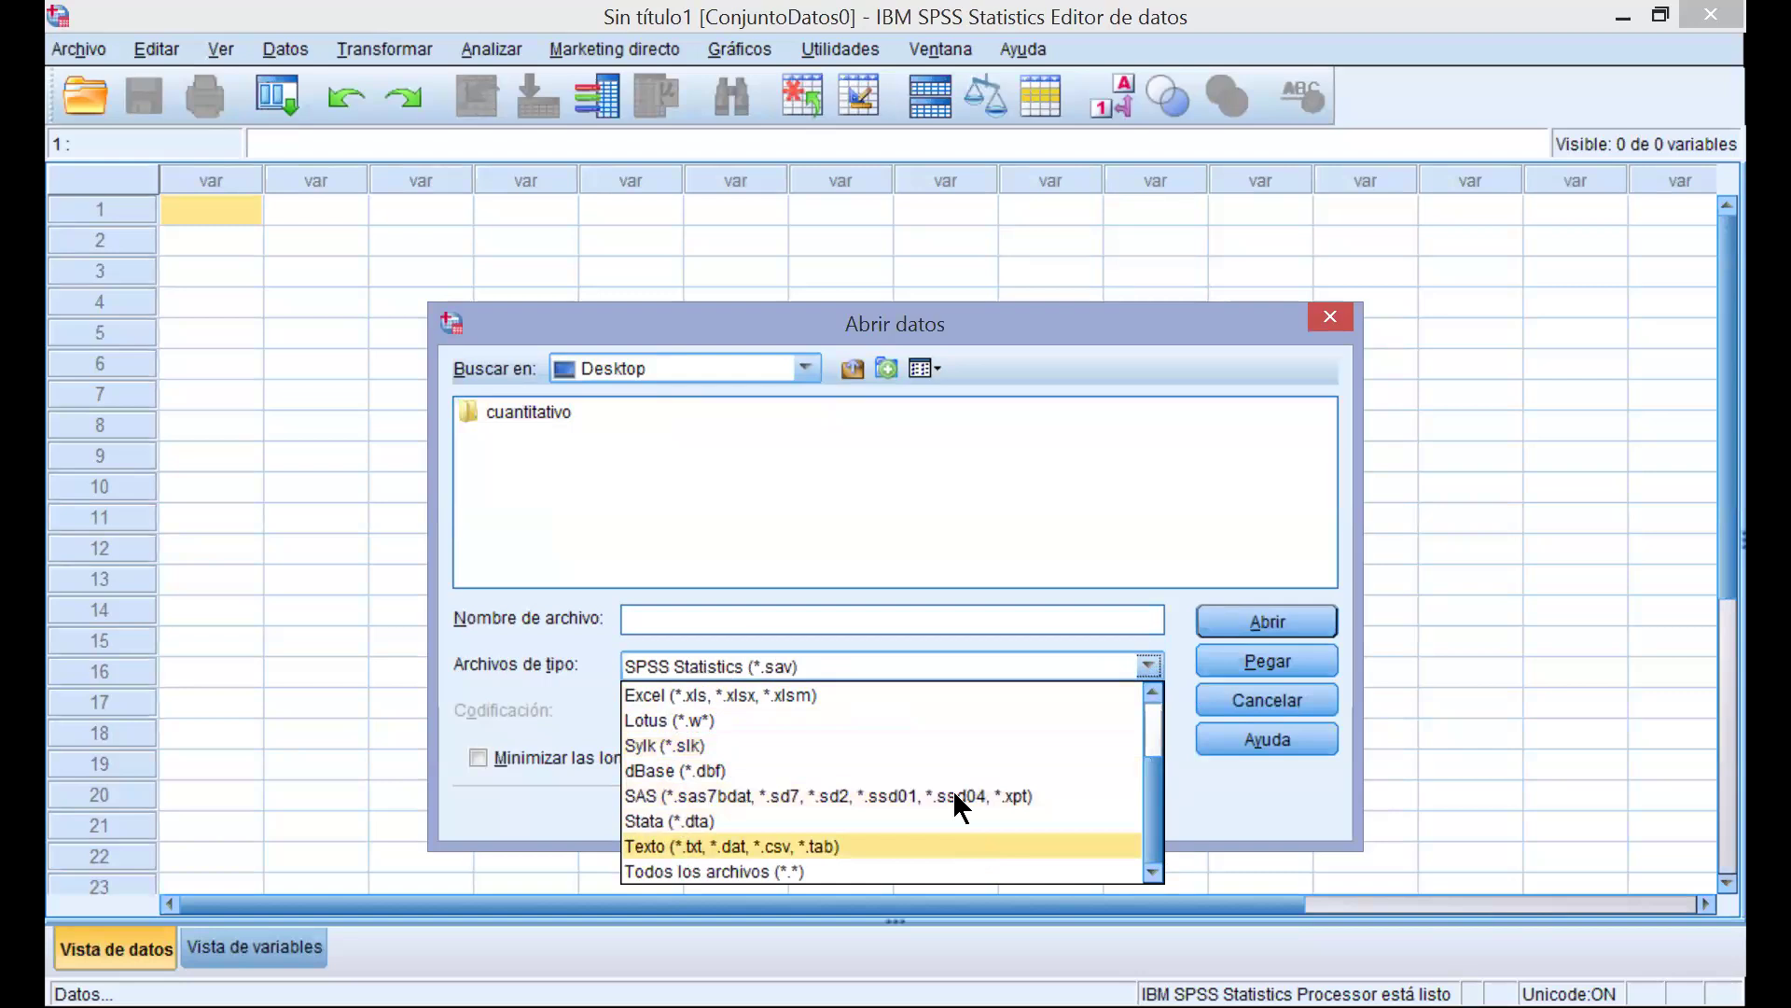
key("Up")
key("Home")
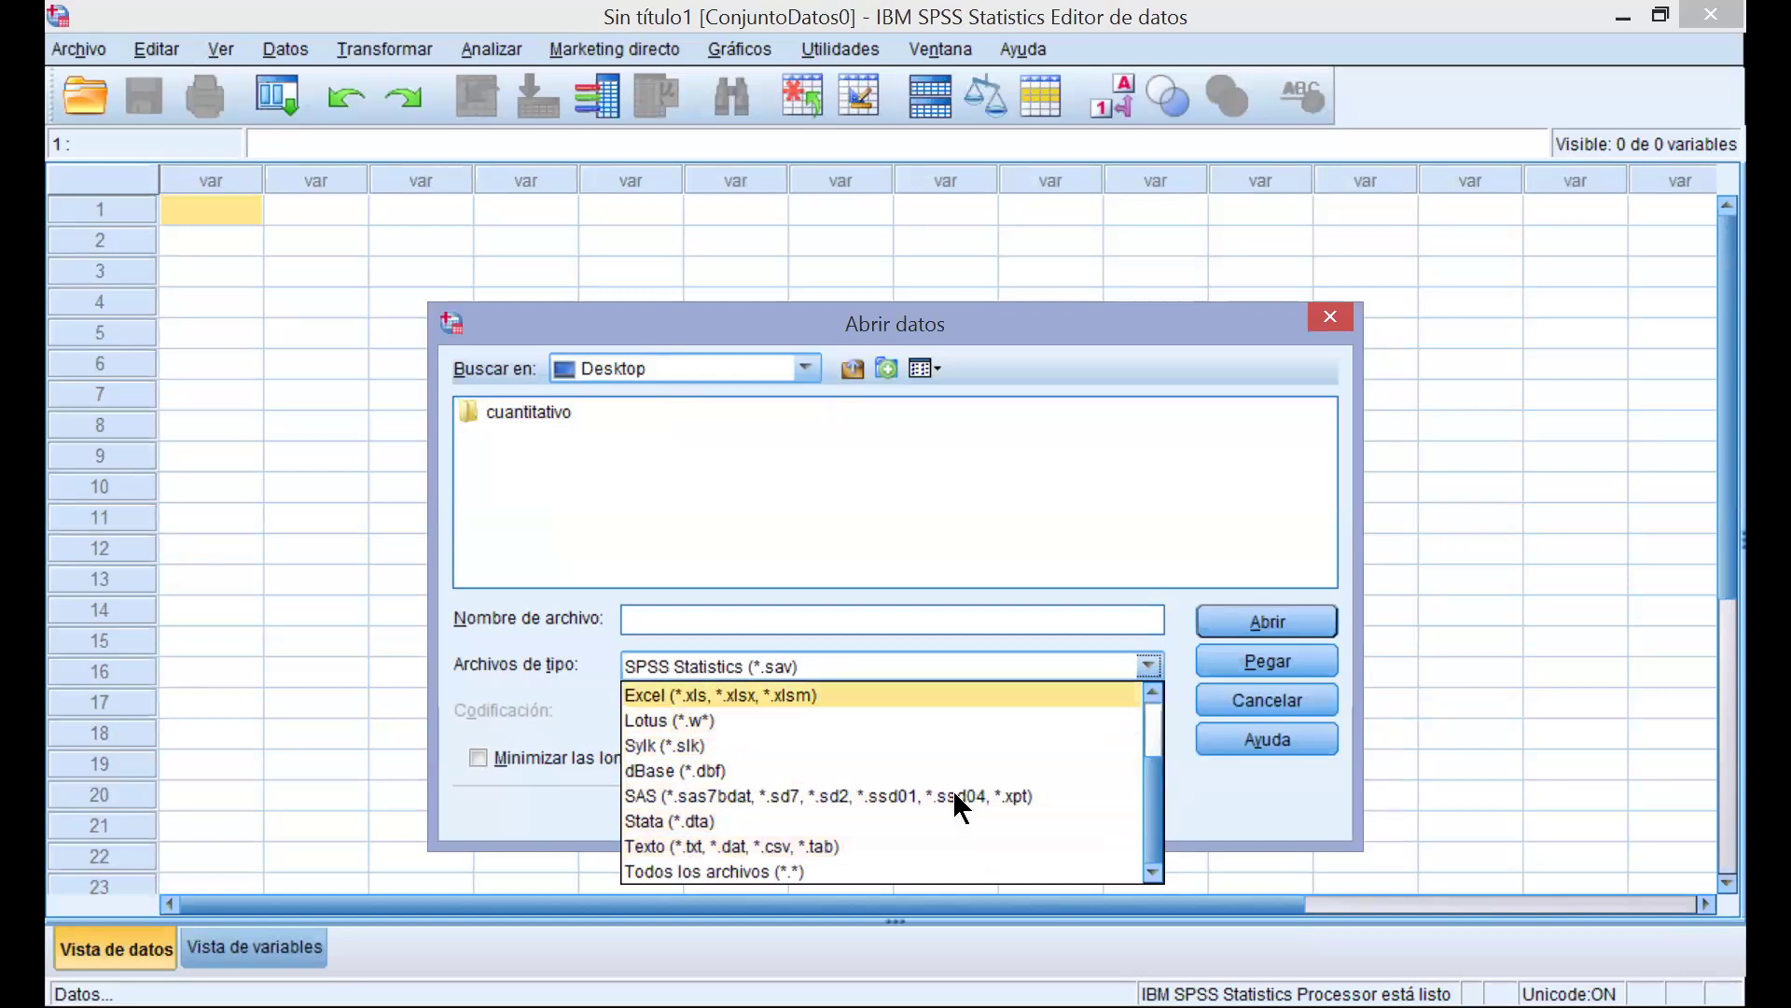
key("Return")
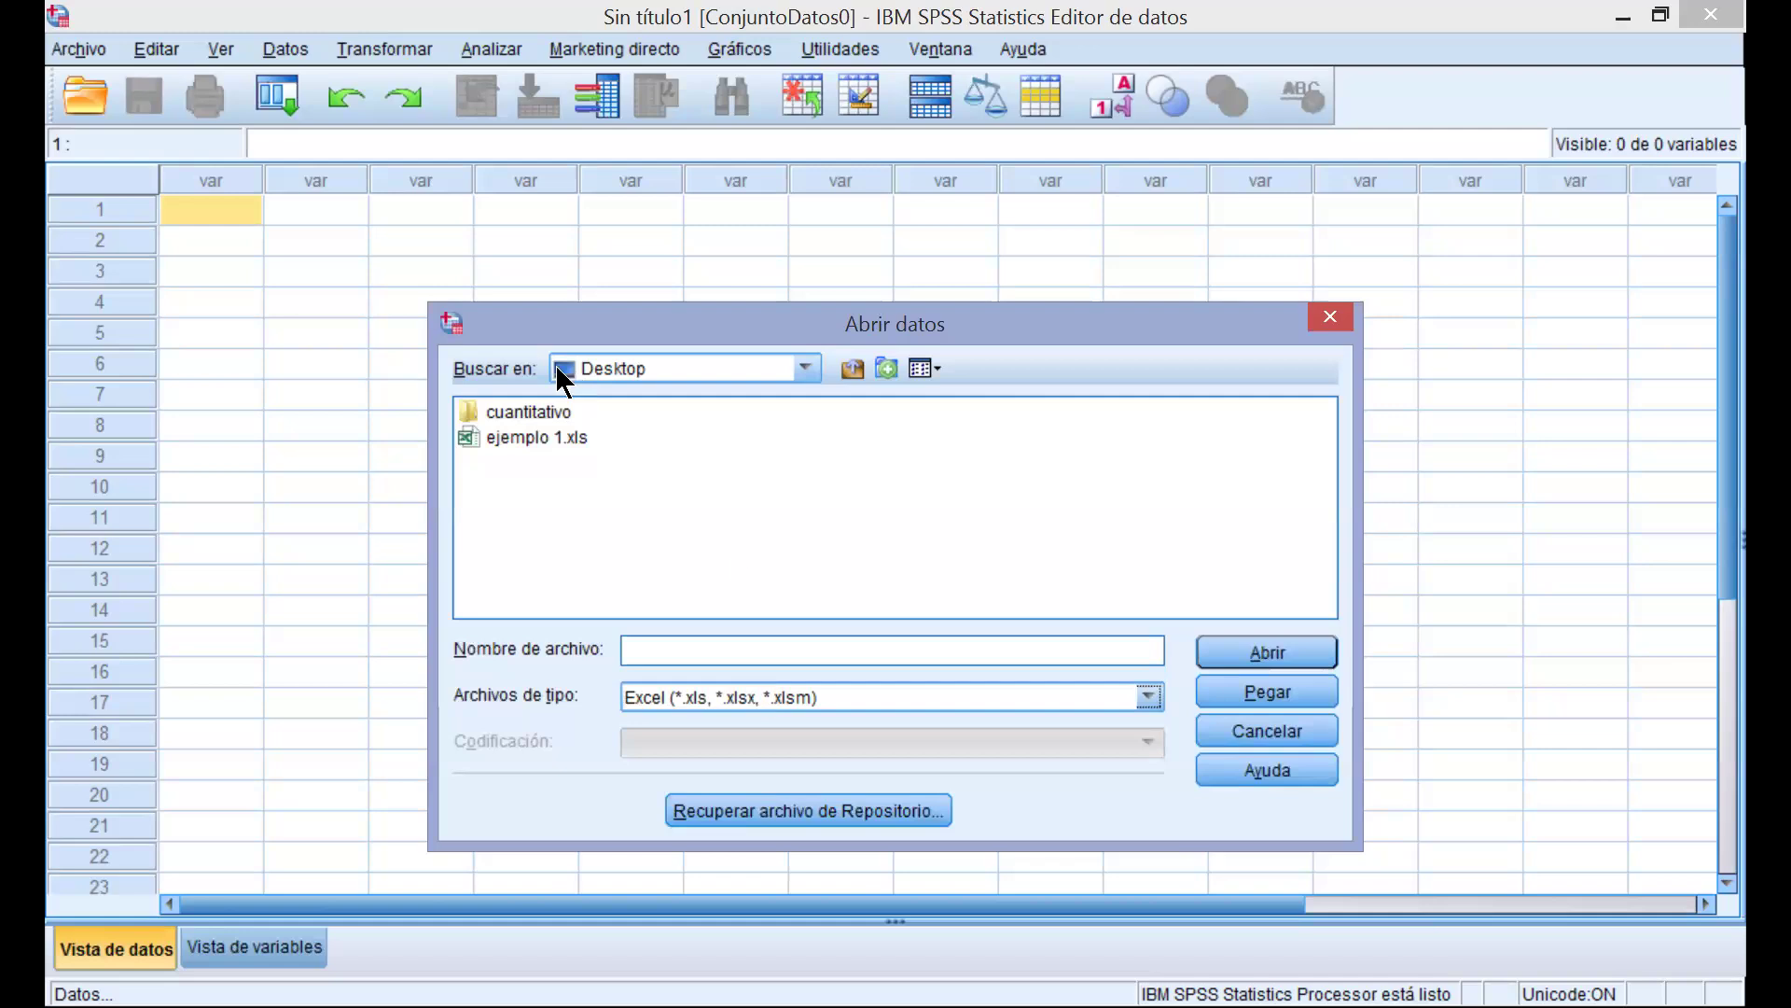
Open ejemplo 1.xls, keeping sheet Hoja1 [A1:P31] with variable names from the first row
left_click(505, 439)
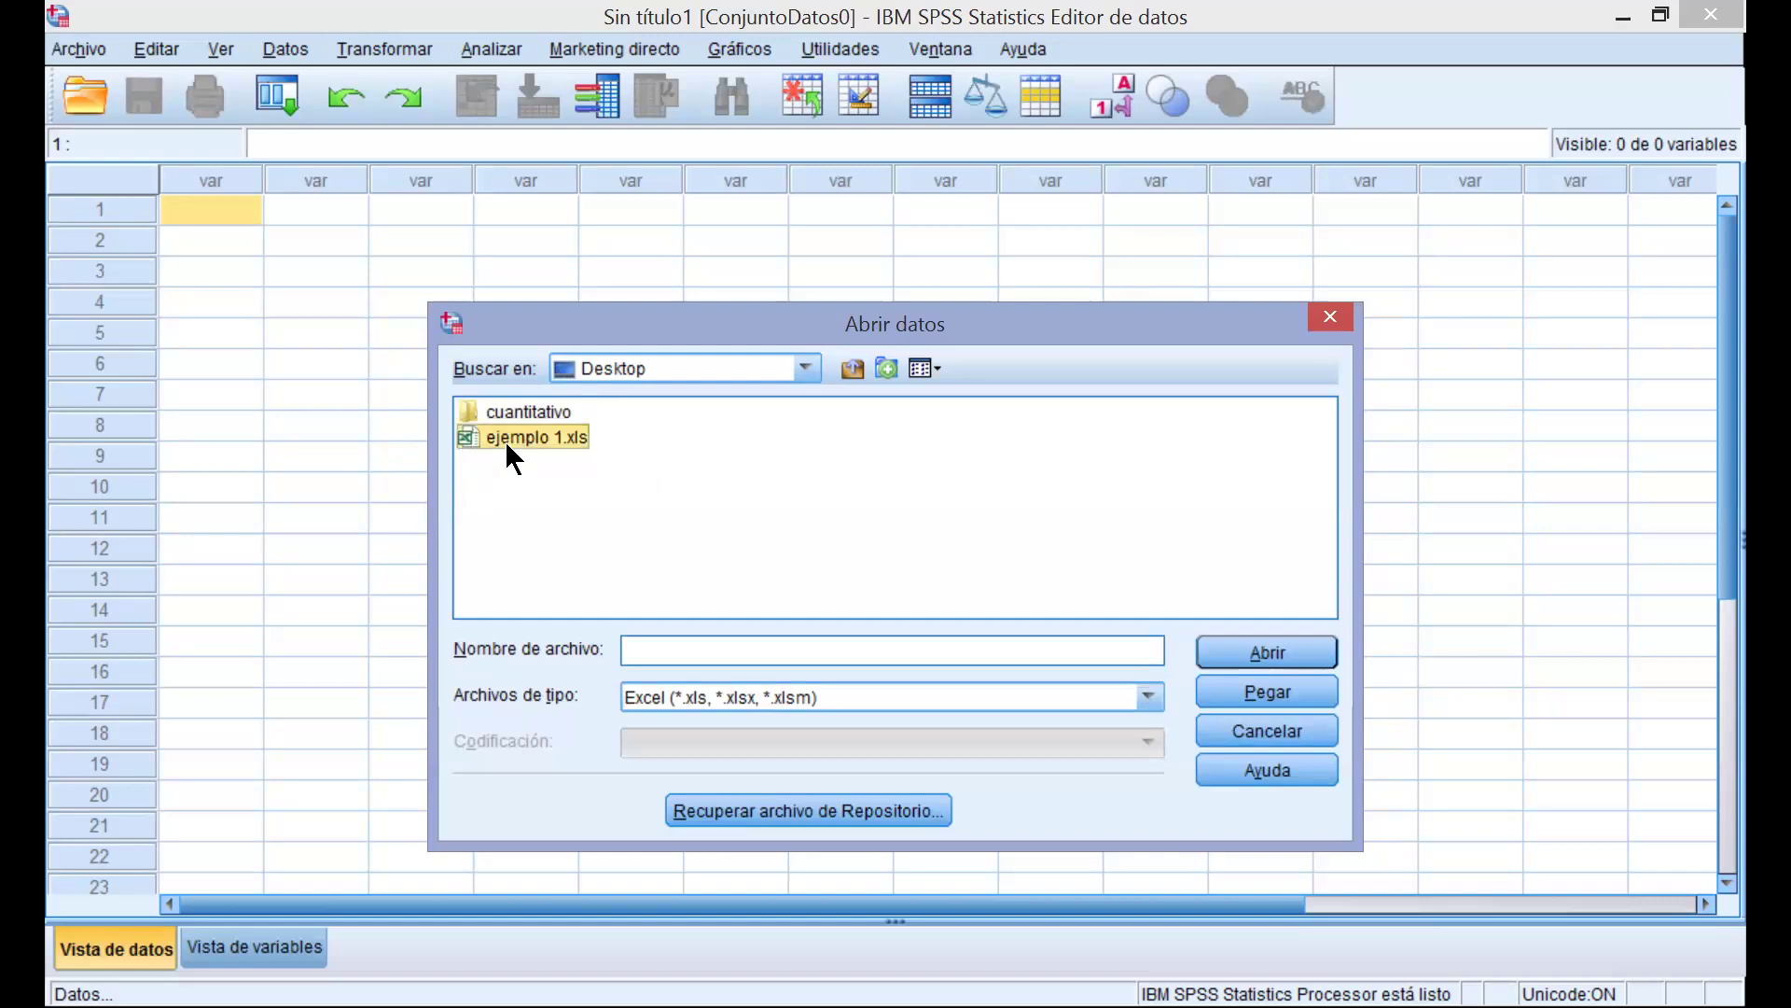
left_click(1285, 656)
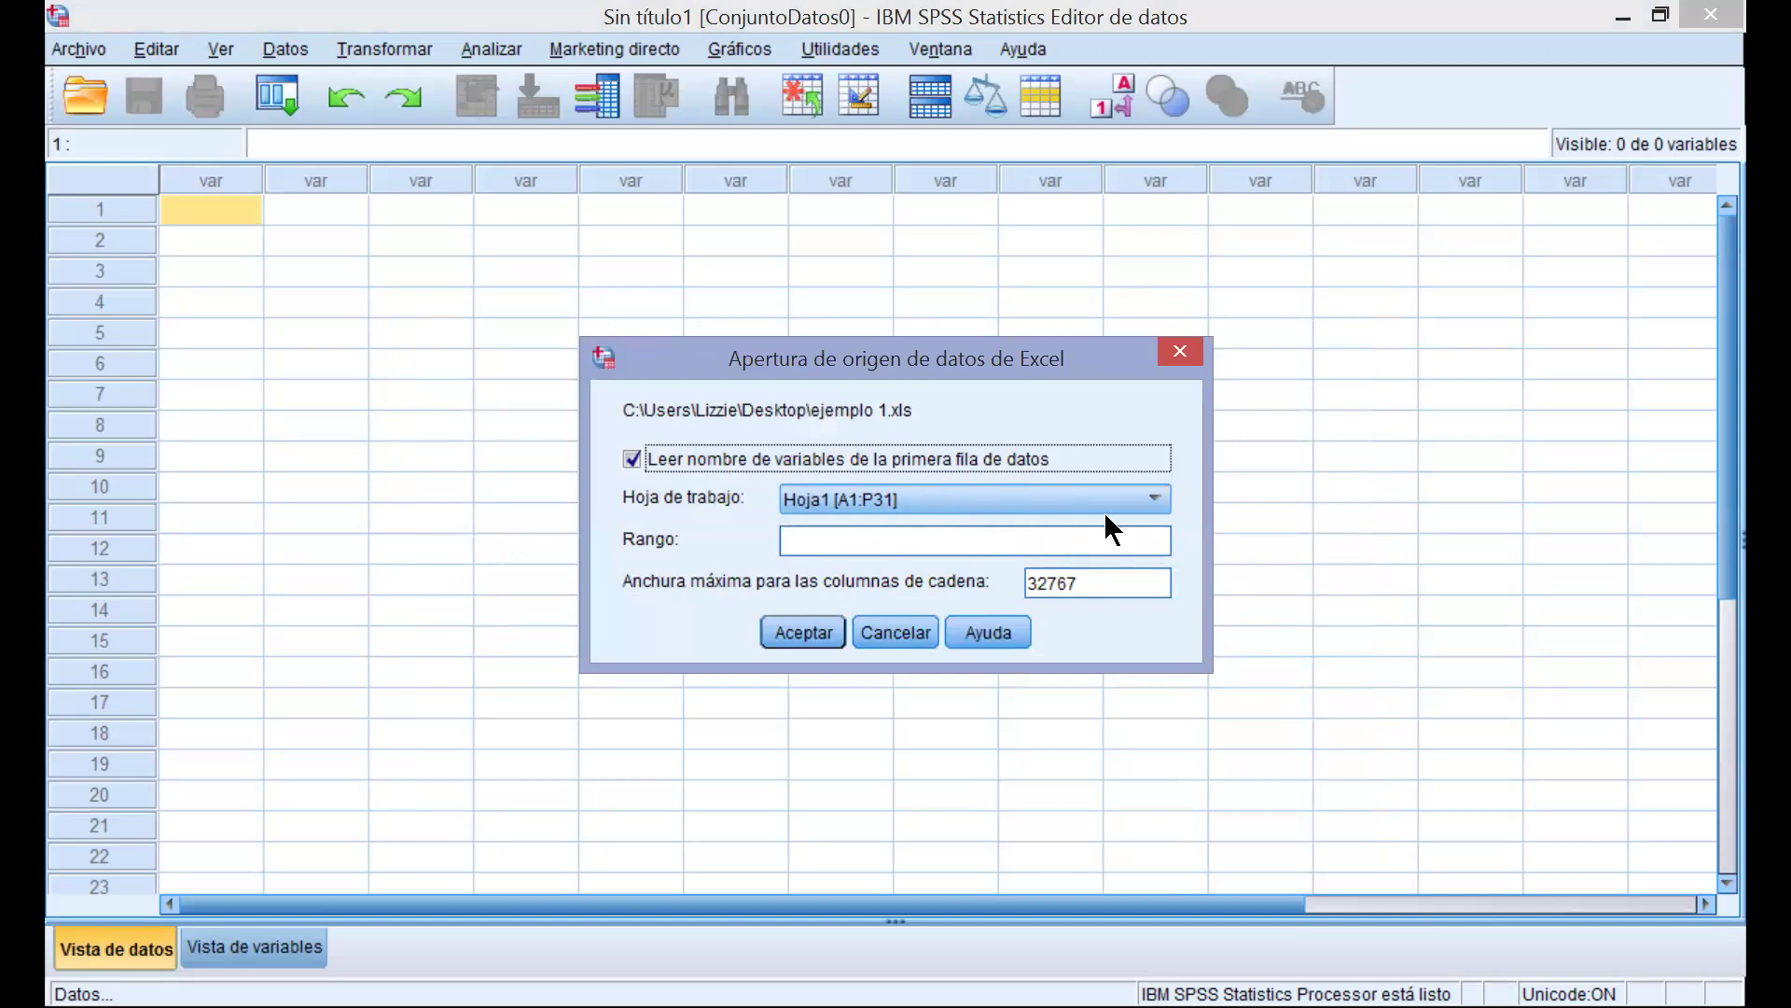
left_click(1161, 499)
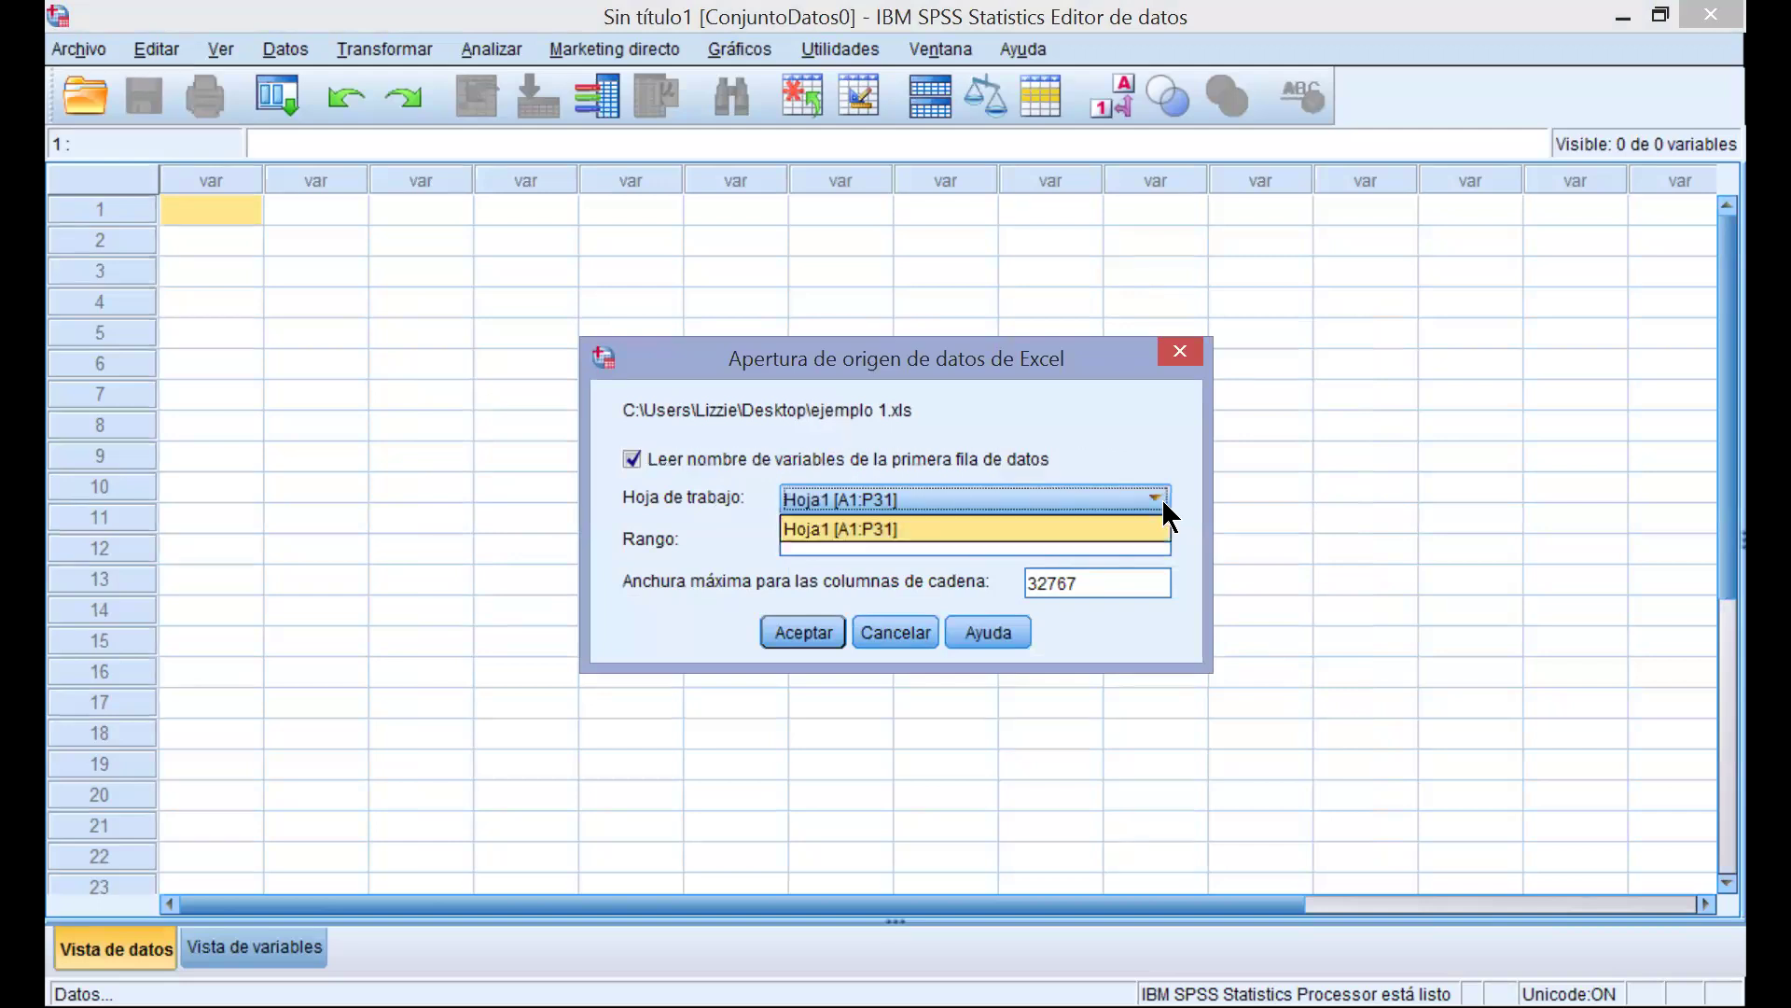
left_click(1151, 498)
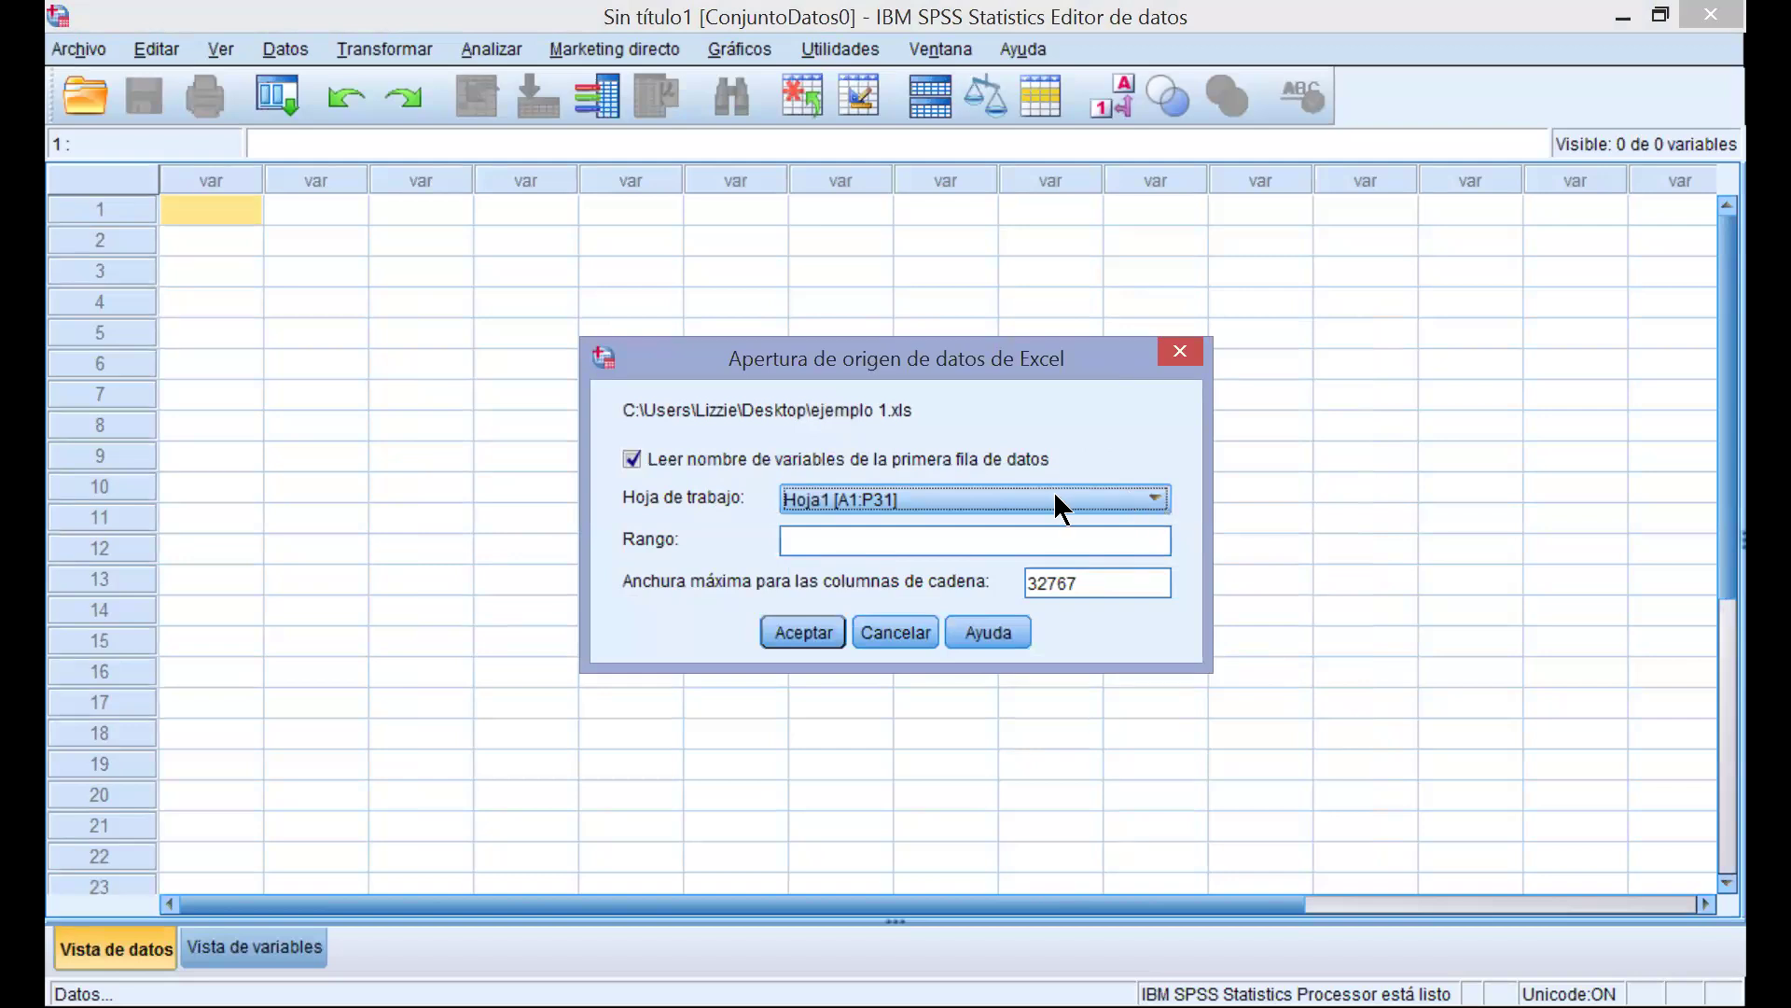
left_click(821, 634)
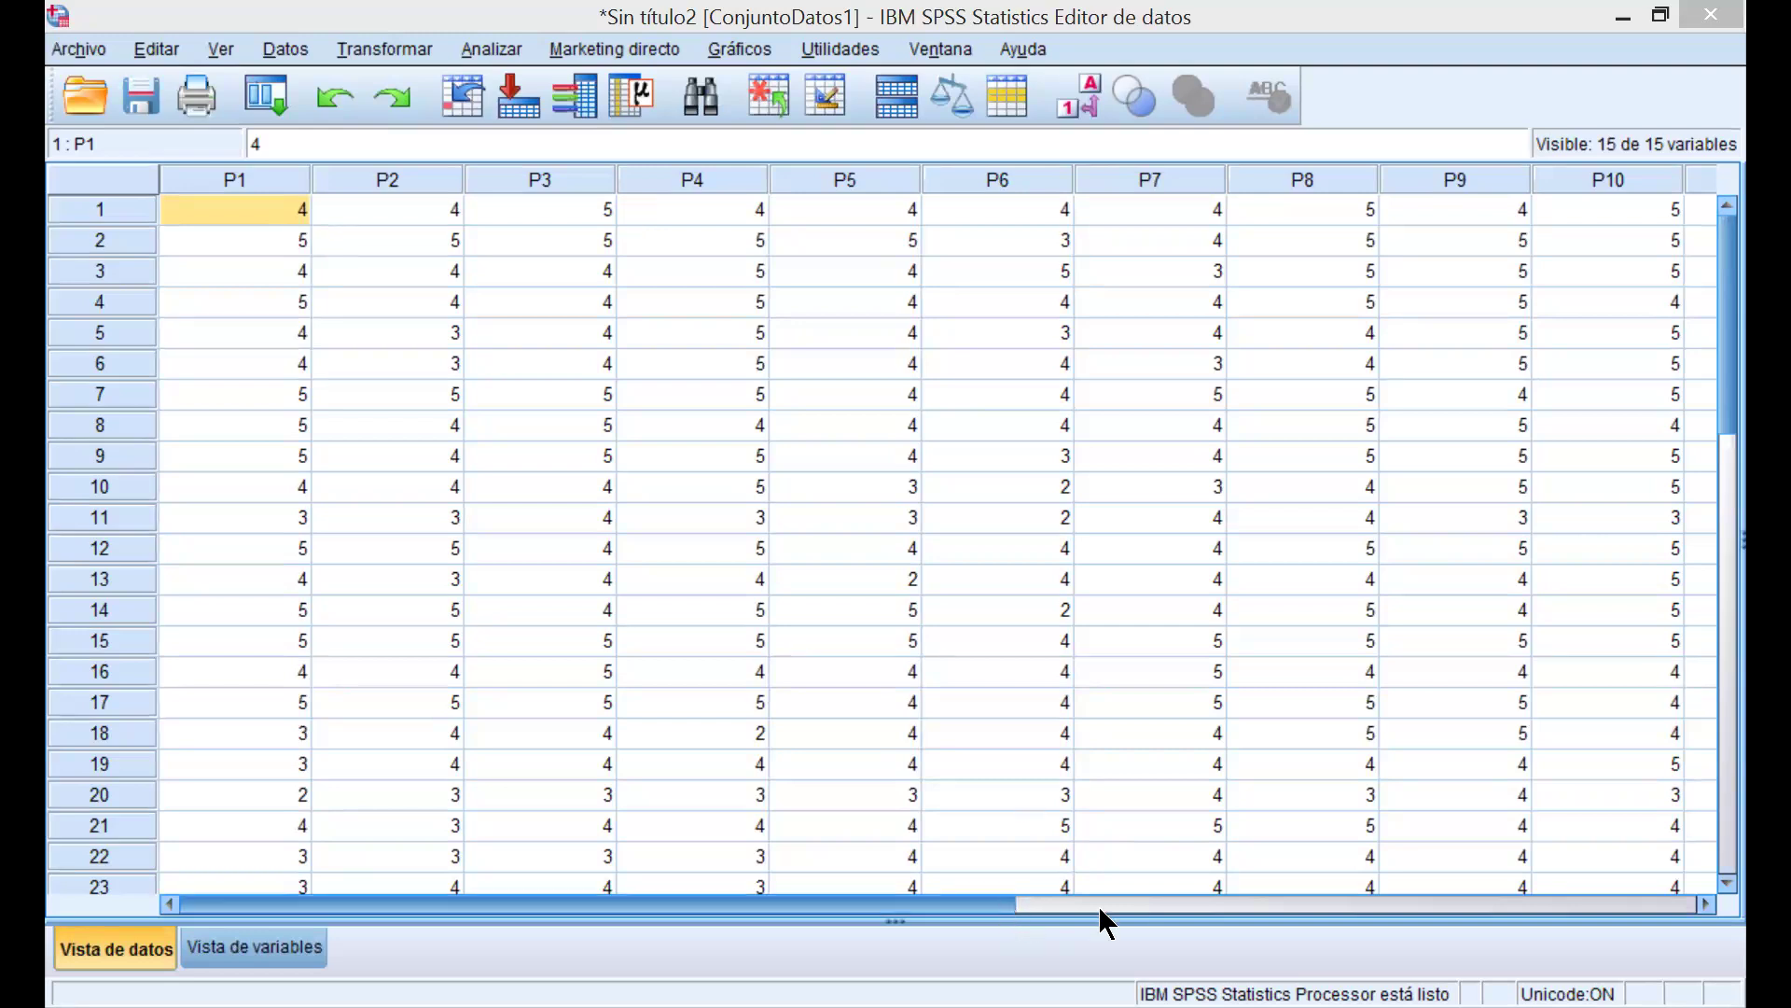
Review the imported data, scrolling across variables P1–P15 and down through the 30 cases
left_click_drag(1251, 911, 801, 810)
scroll(802, 800, "down", 6)
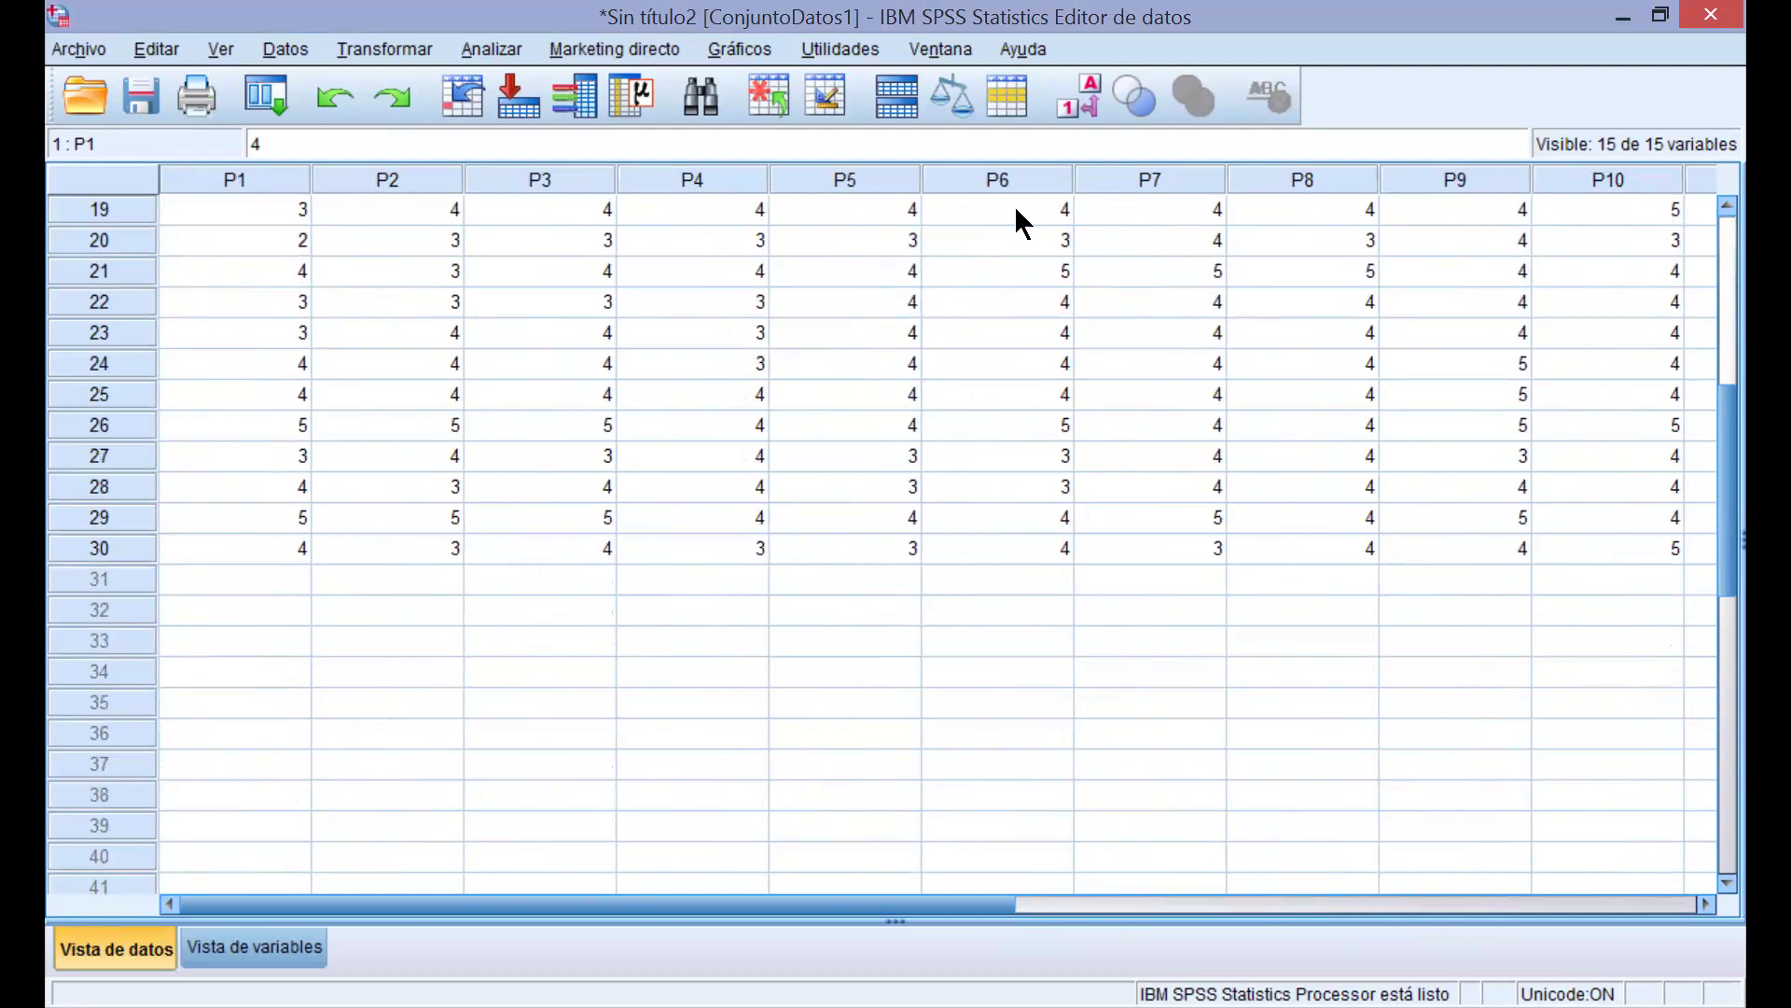
scroll(931, 424, "up", 6)
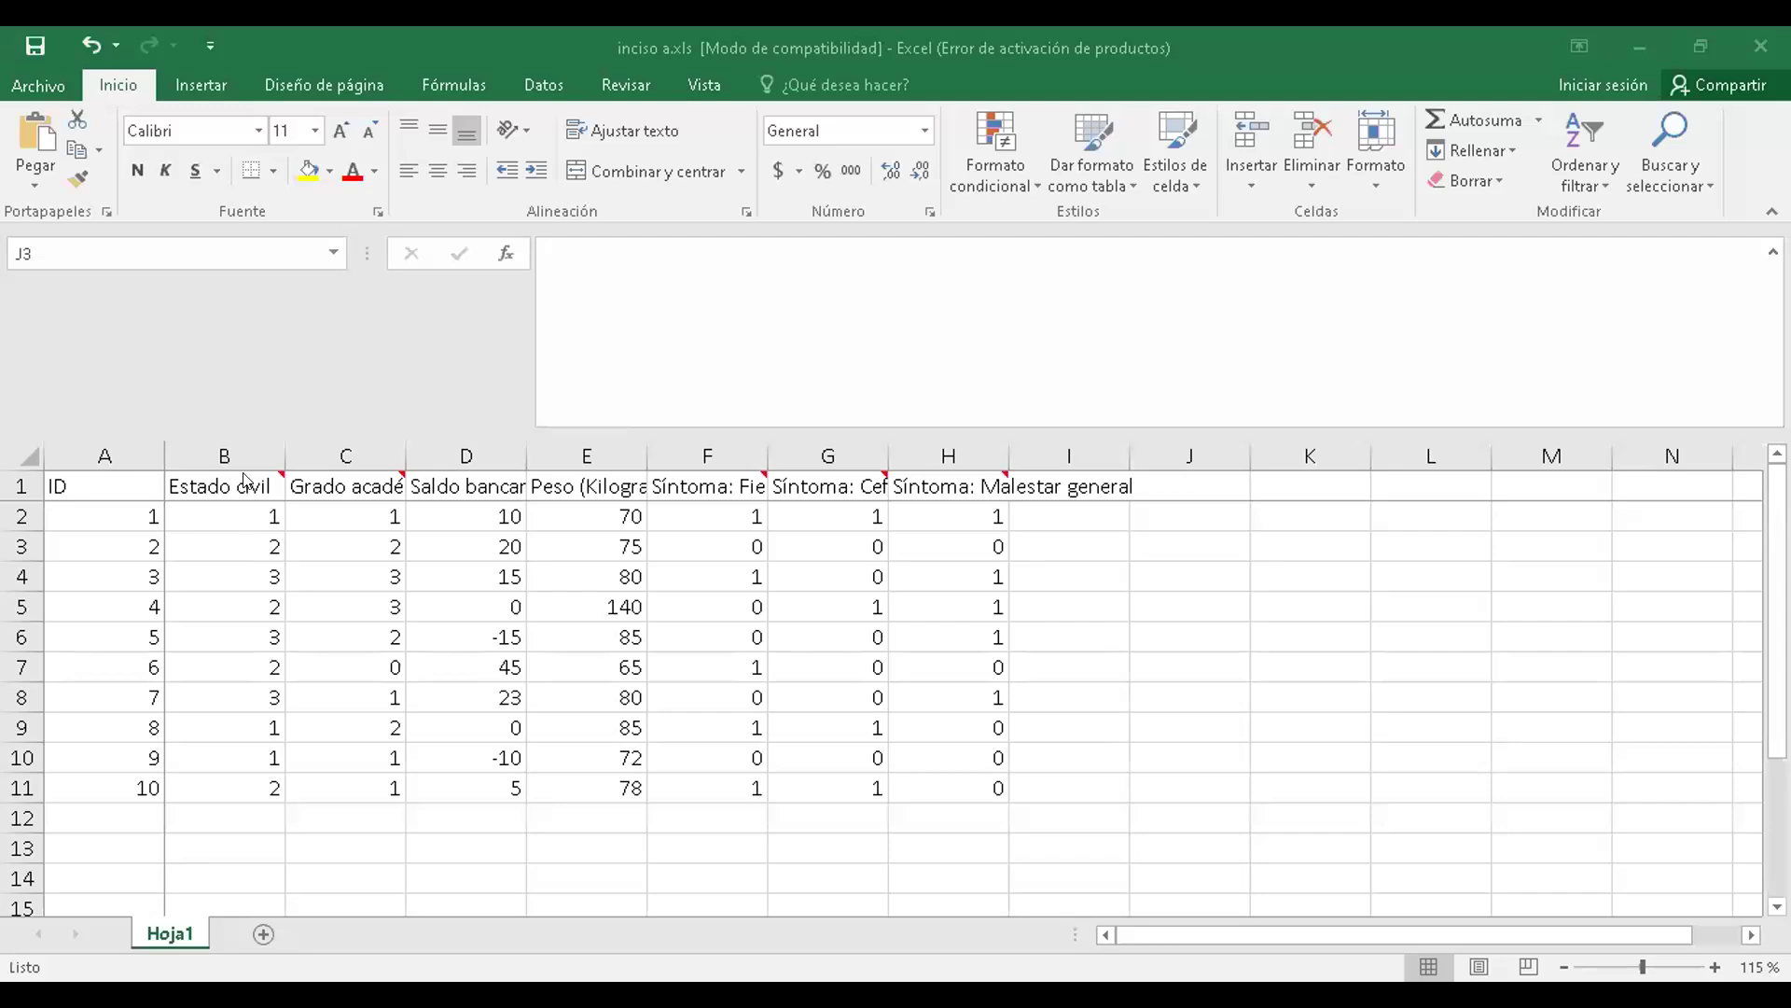
Check the header comments on Estado civil and Grado académico, returning to Estado civil's codes 1–4
left_click(264, 478)
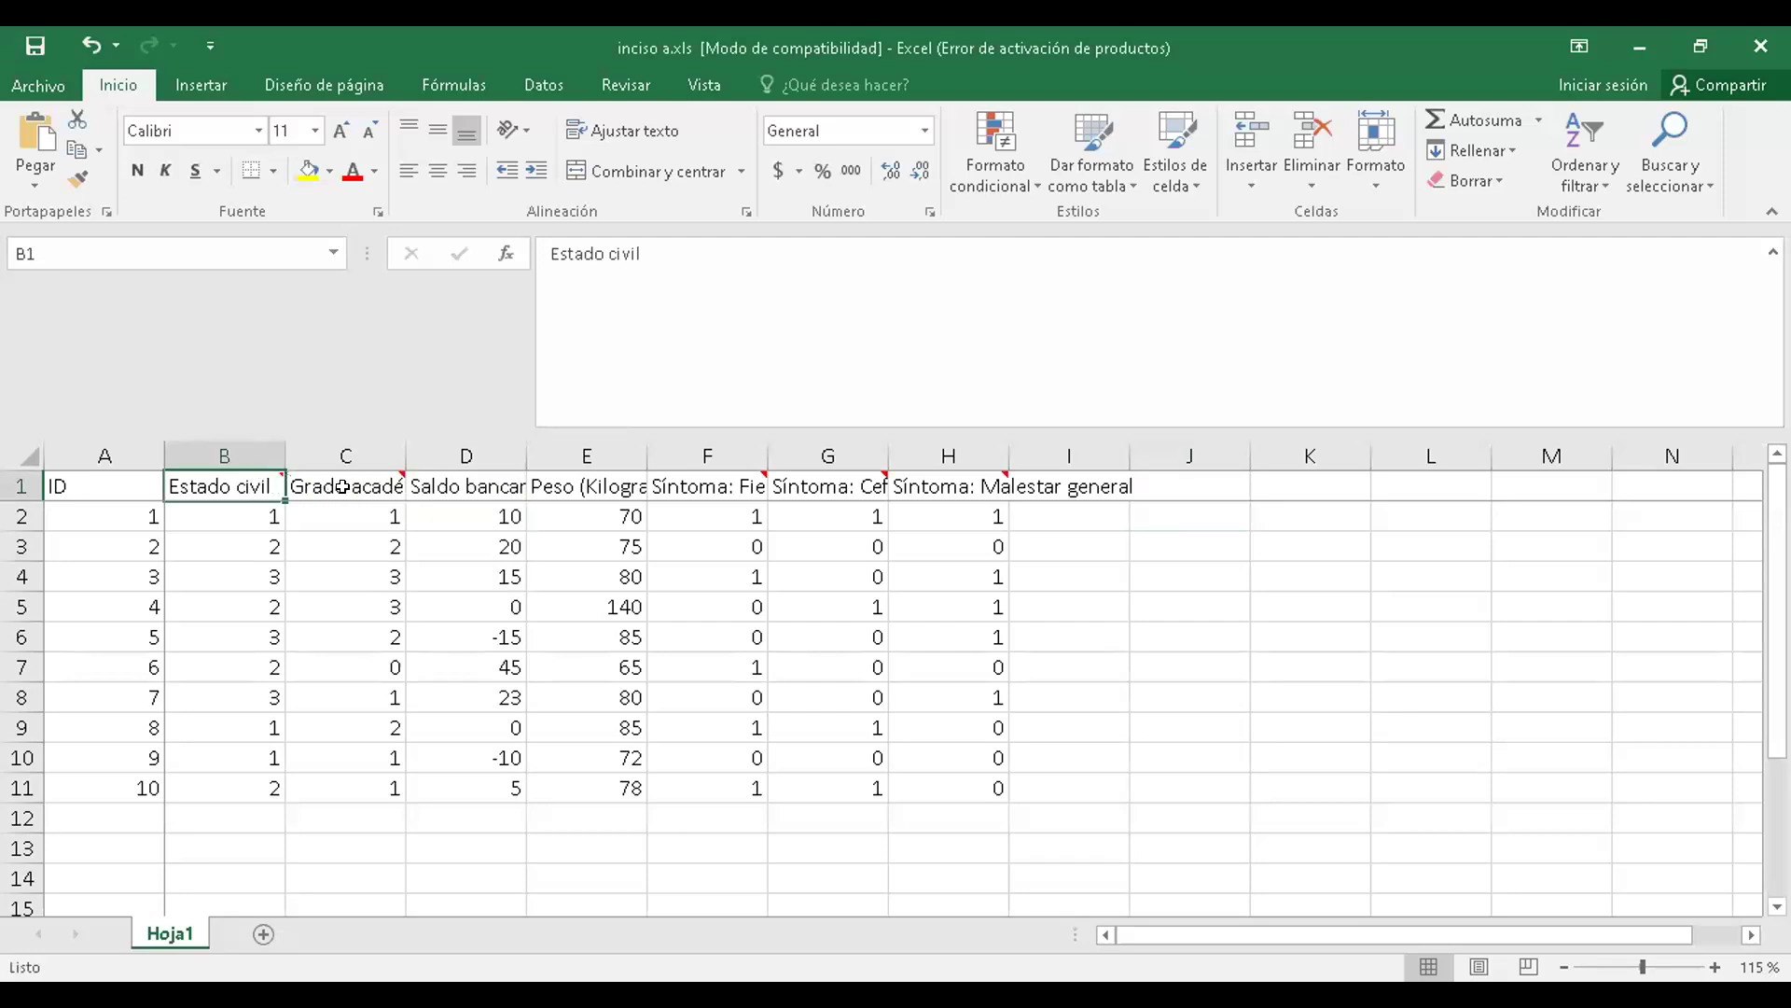
left_click(343, 486)
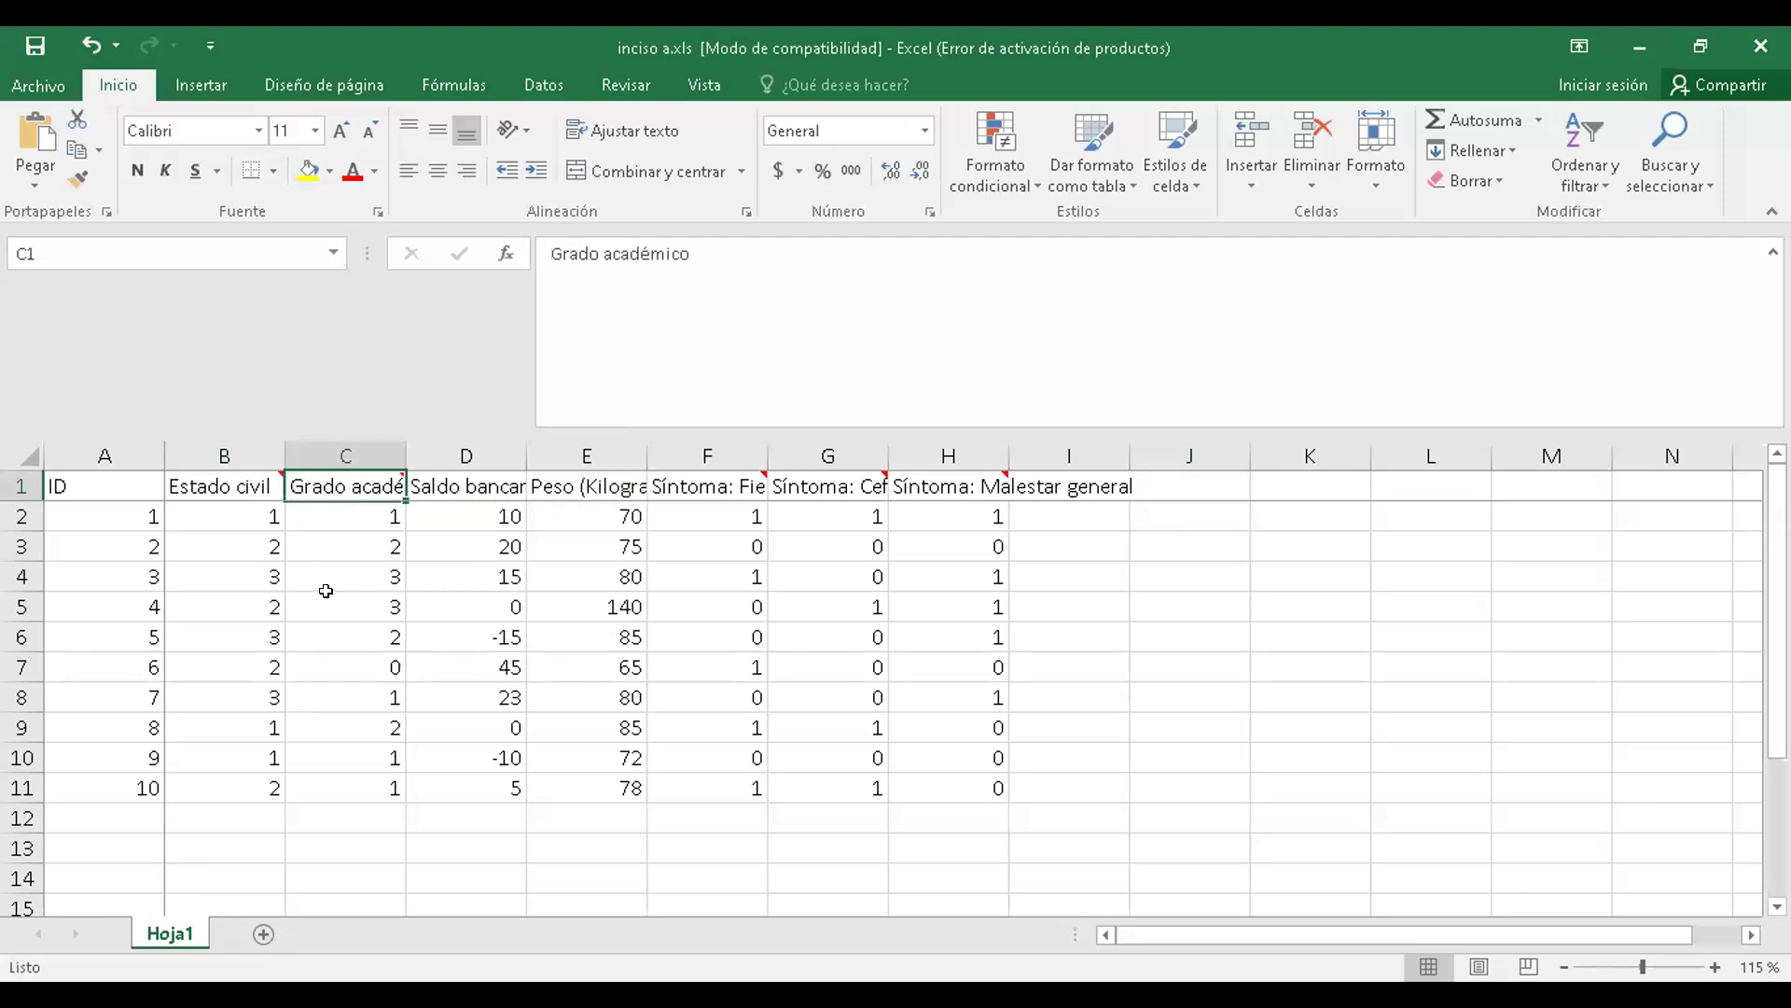
mouse_move(227, 485)
left_click(229, 481)
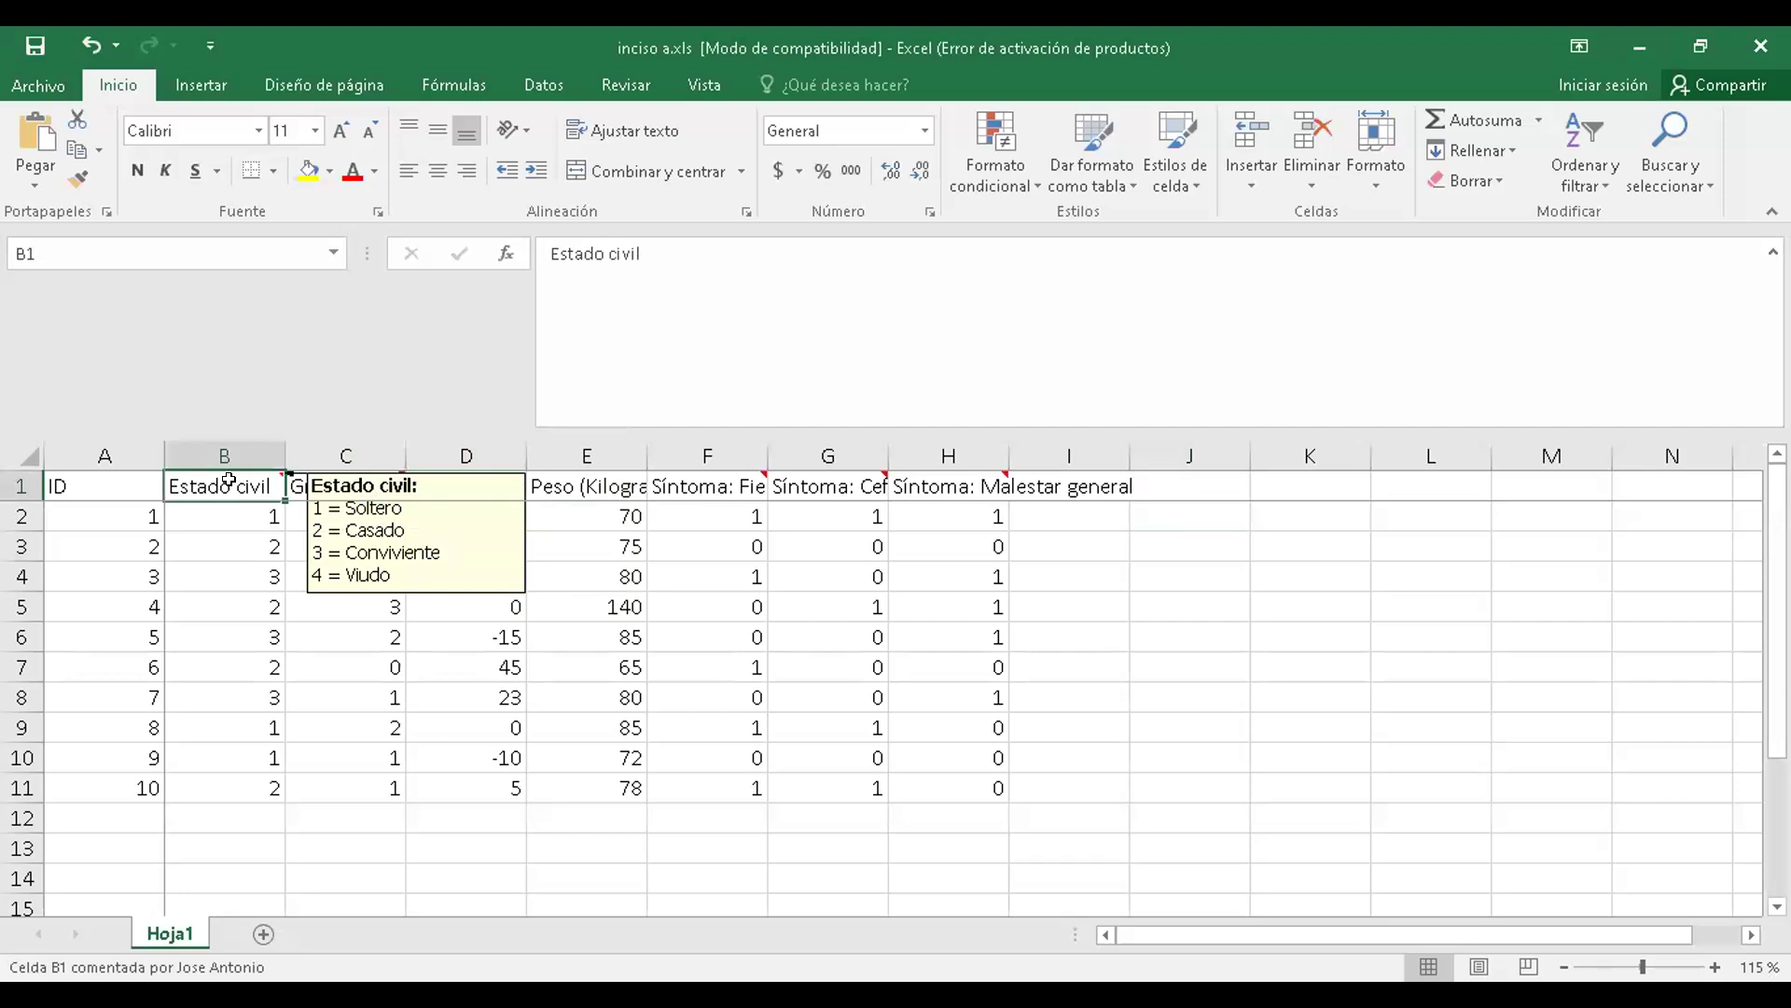
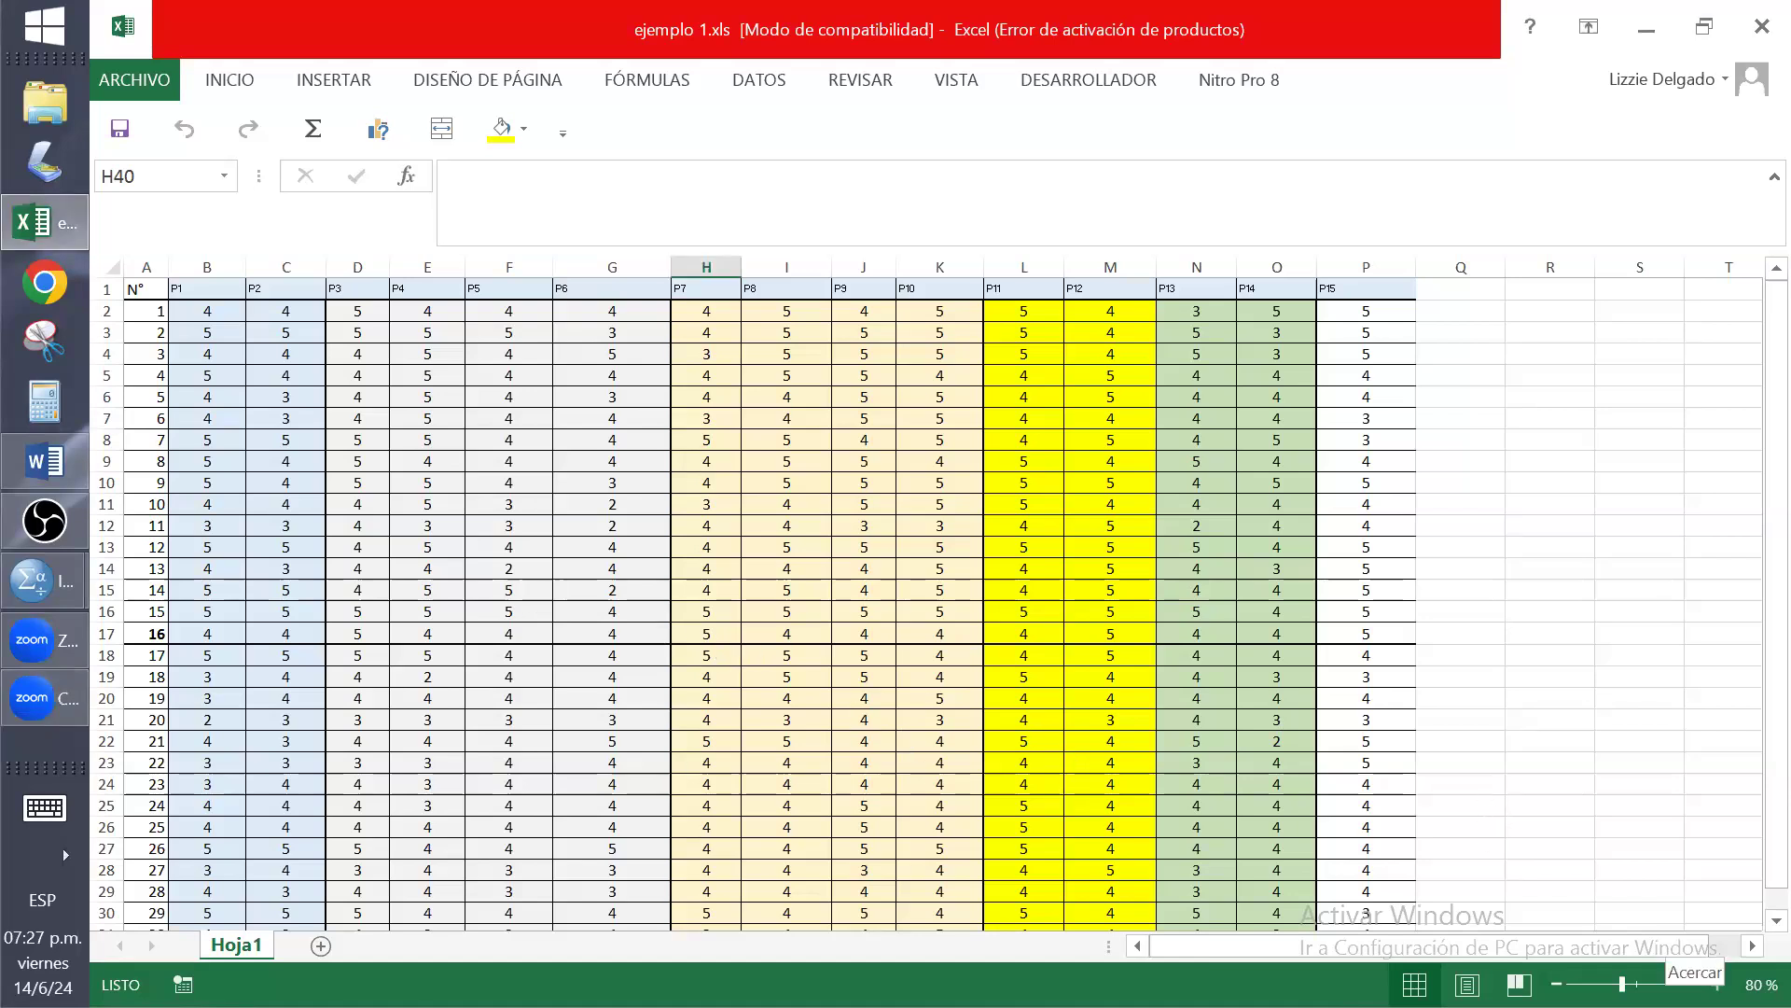
Review the N° column and the P1–P7 header cells in row 1 of the sheet
left_click(1717, 985)
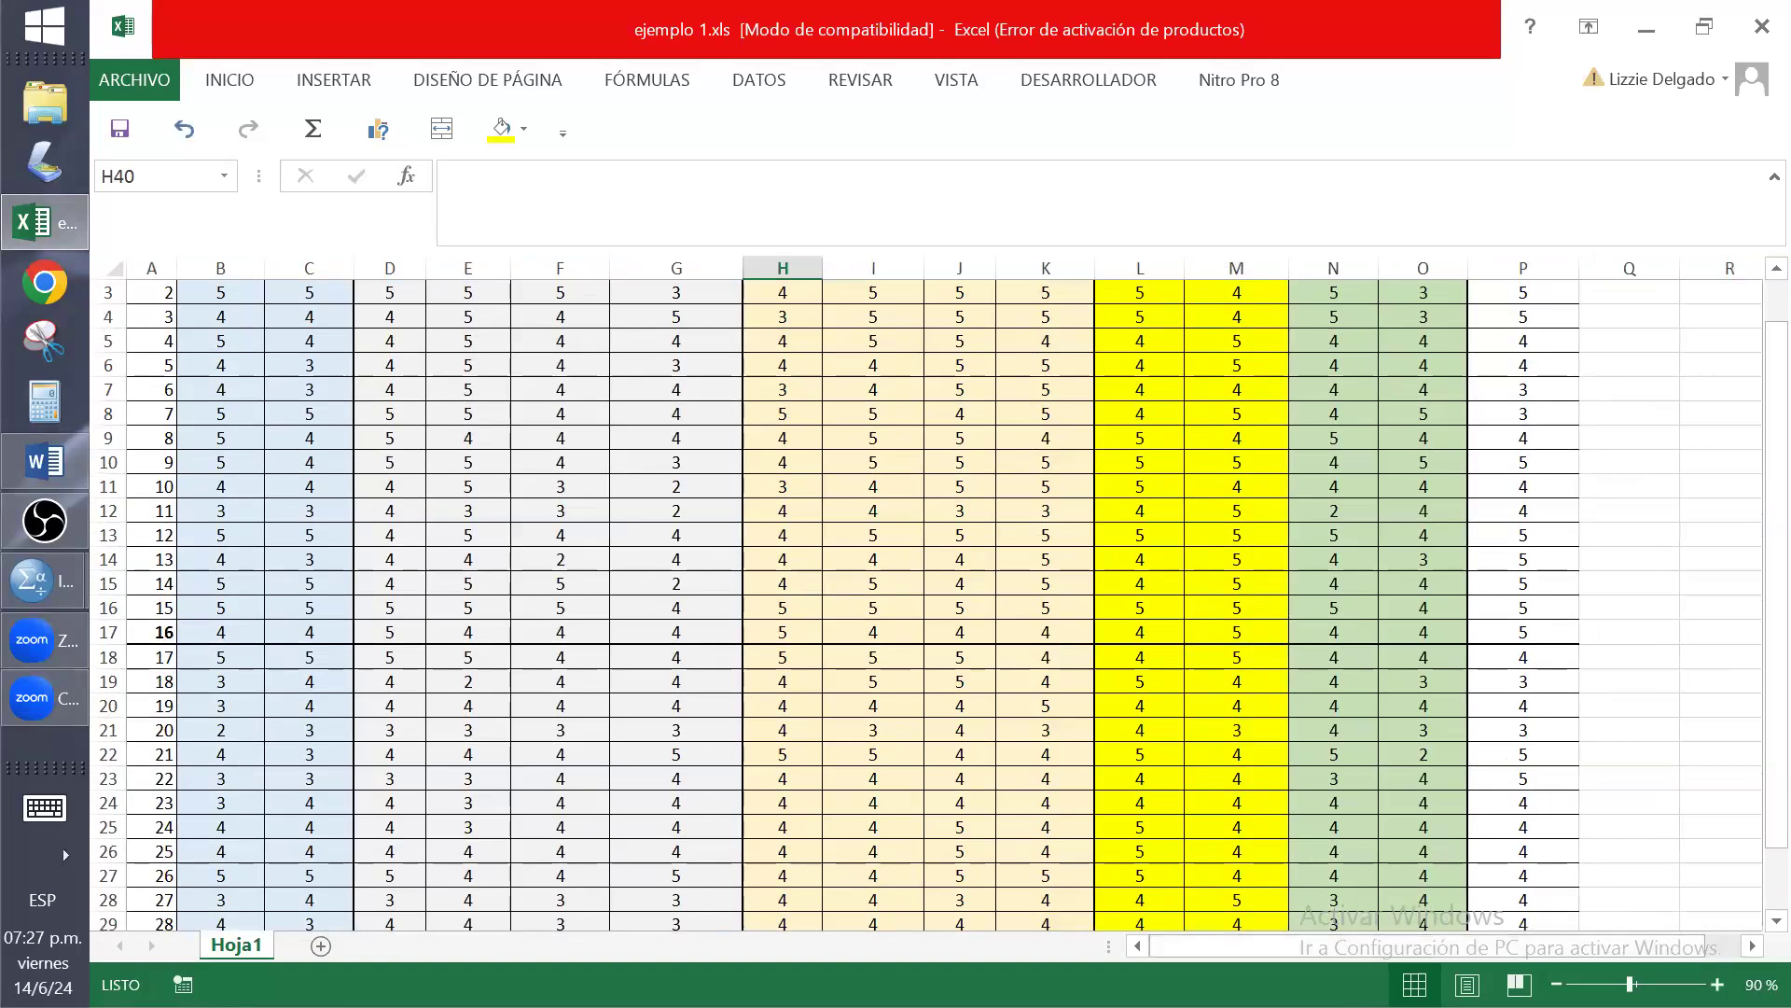
scroll(1072, 625, "up", 1)
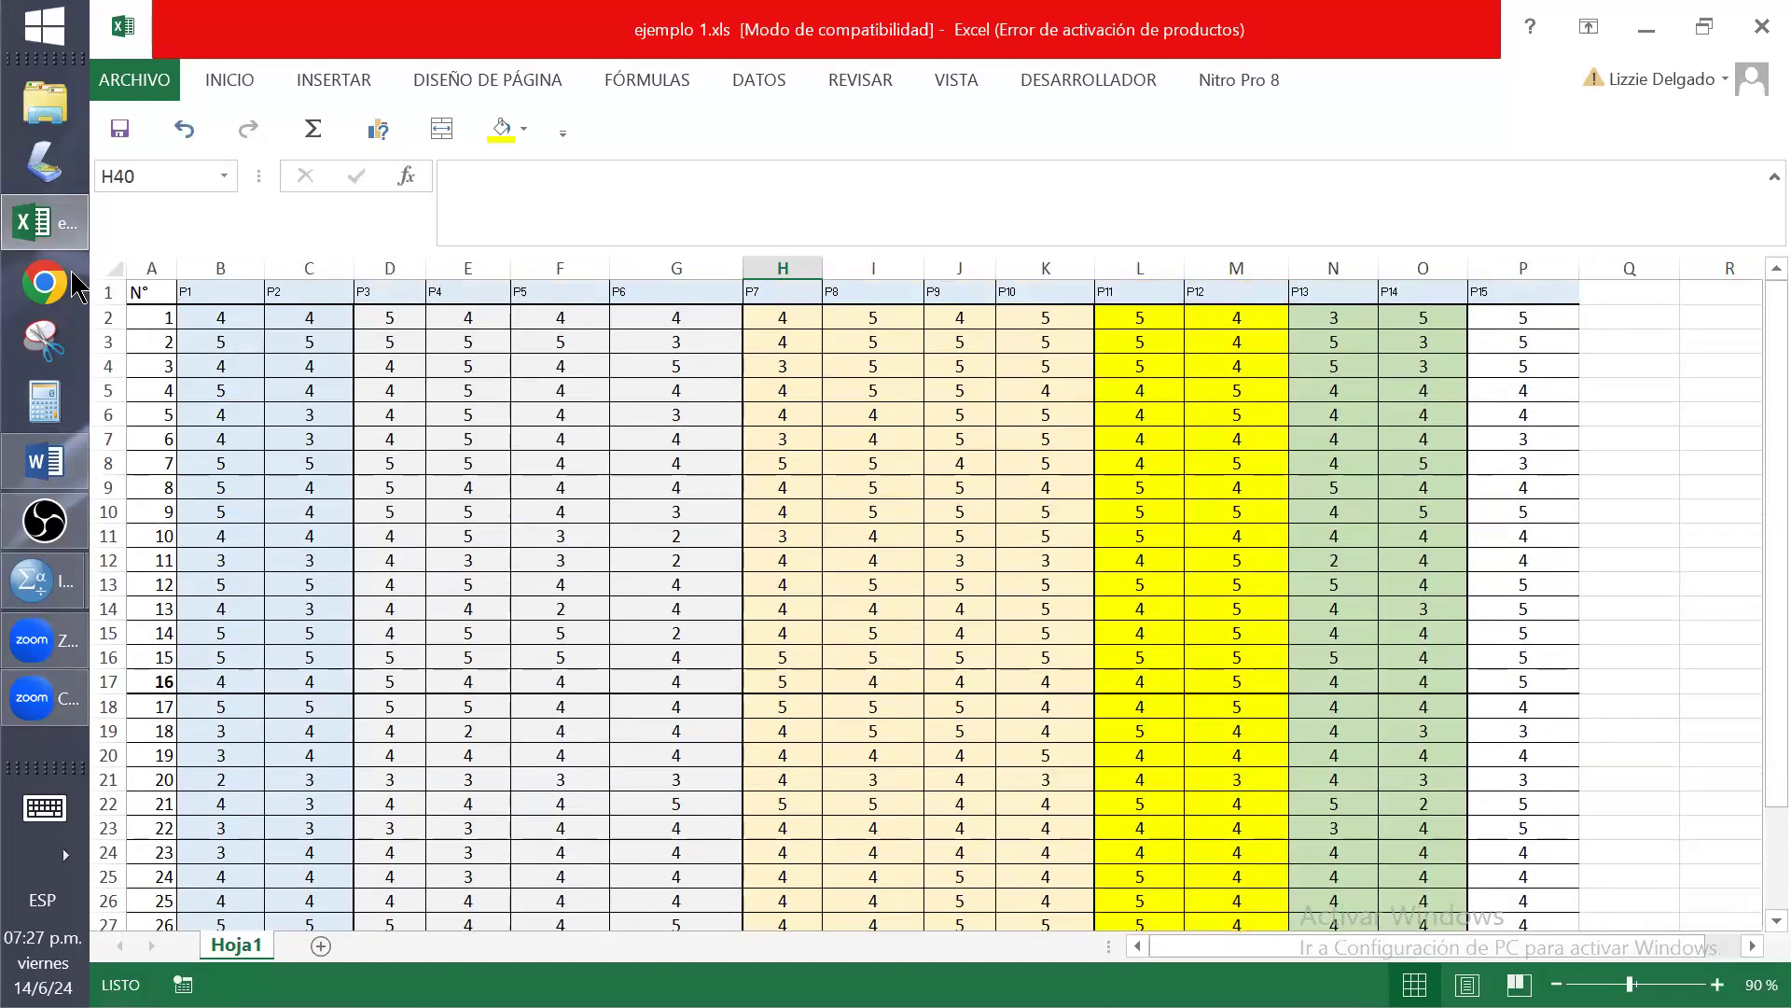
left_click(142, 265)
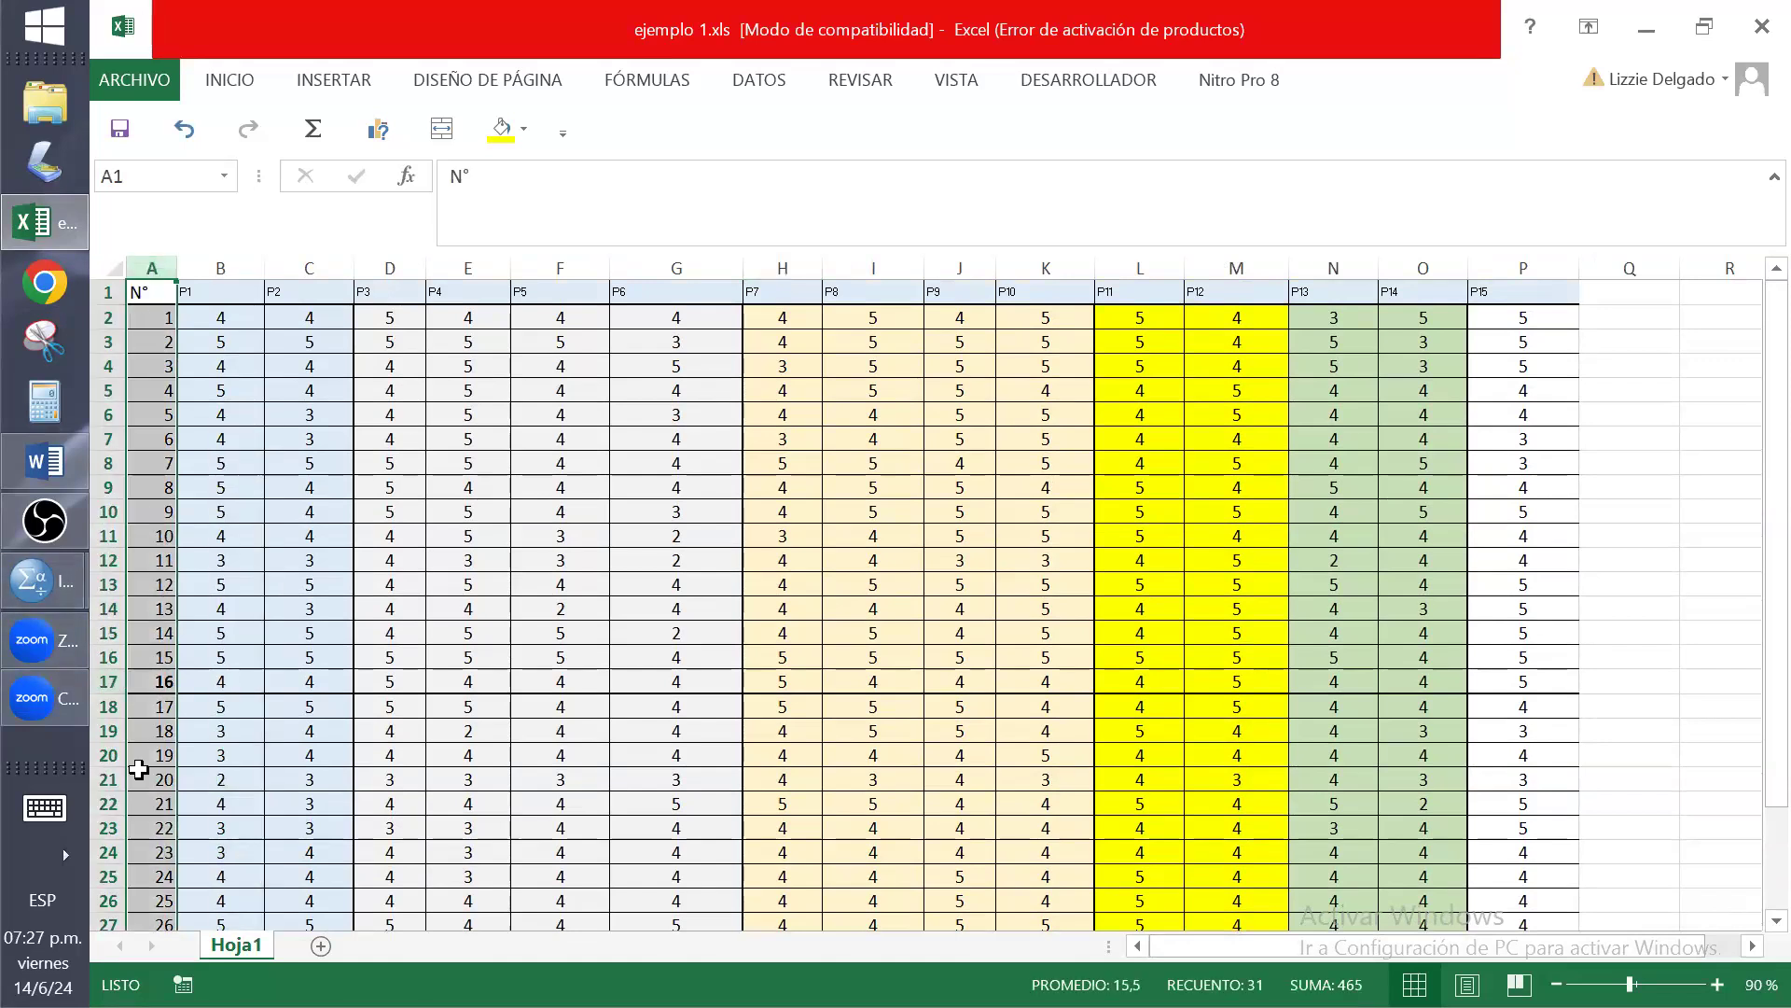
left_click(196, 291)
left_click(285, 293)
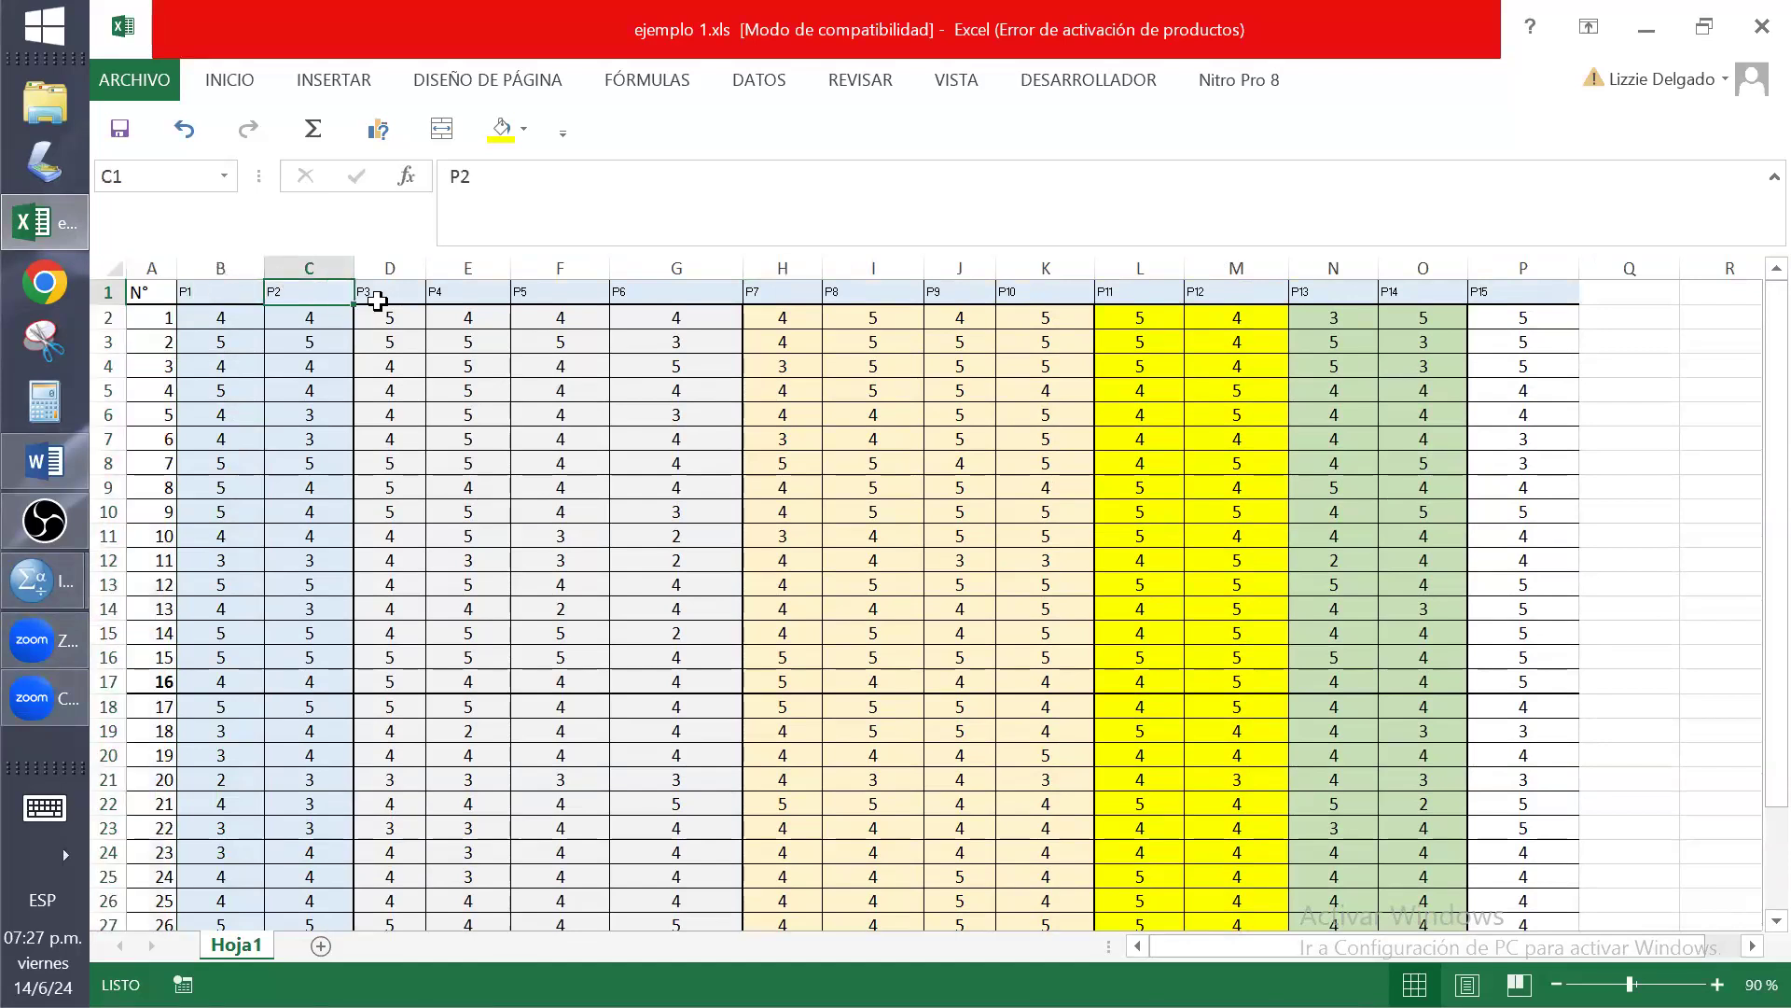
left_click(383, 295)
left_click(458, 298)
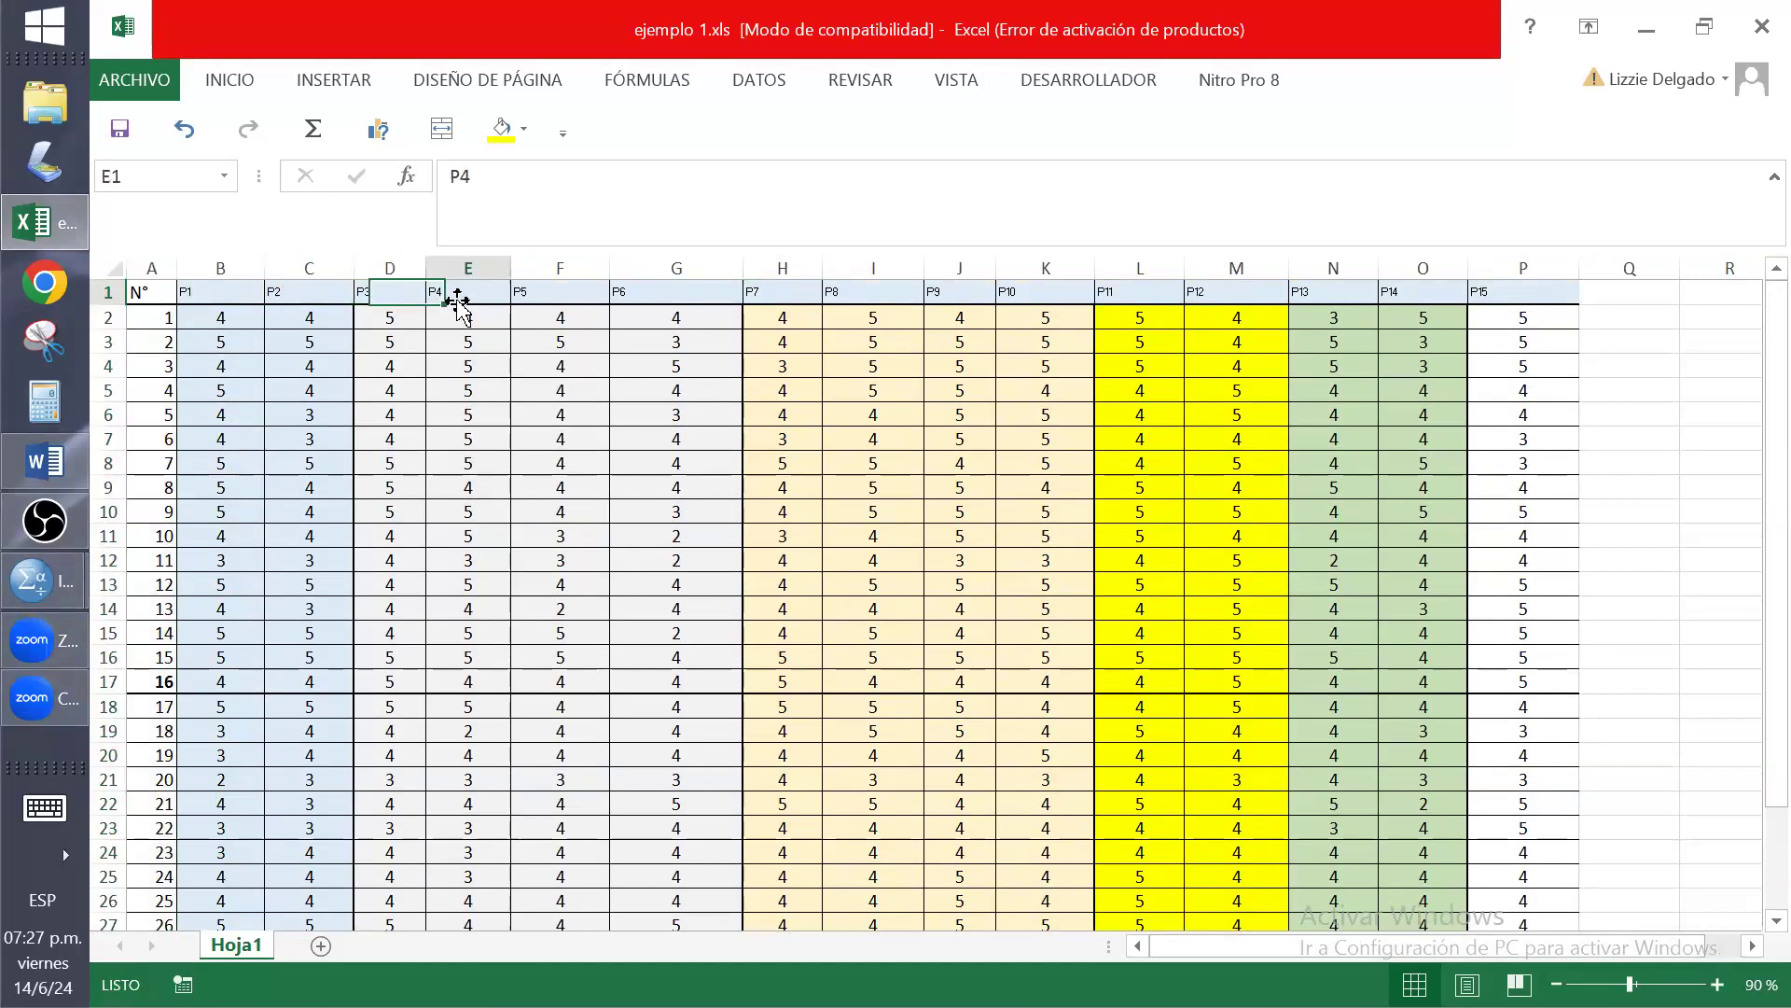
left_click(572, 296)
left_click(719, 299)
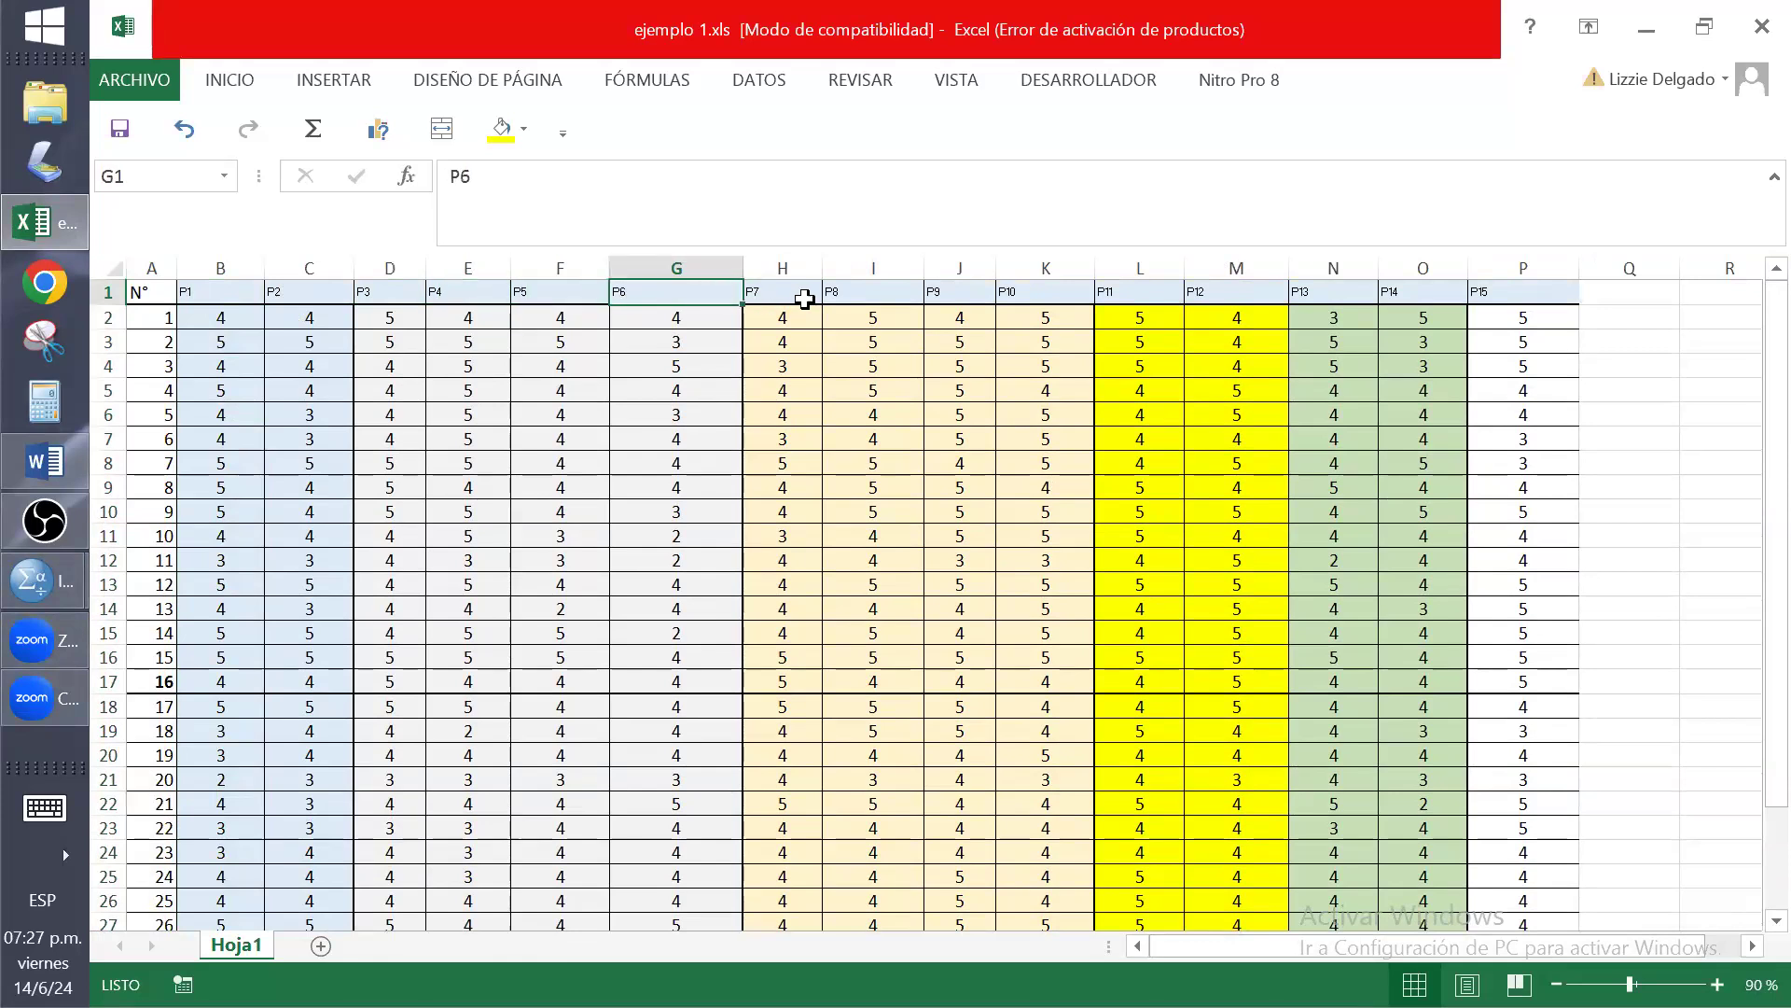
left_click(800, 295)
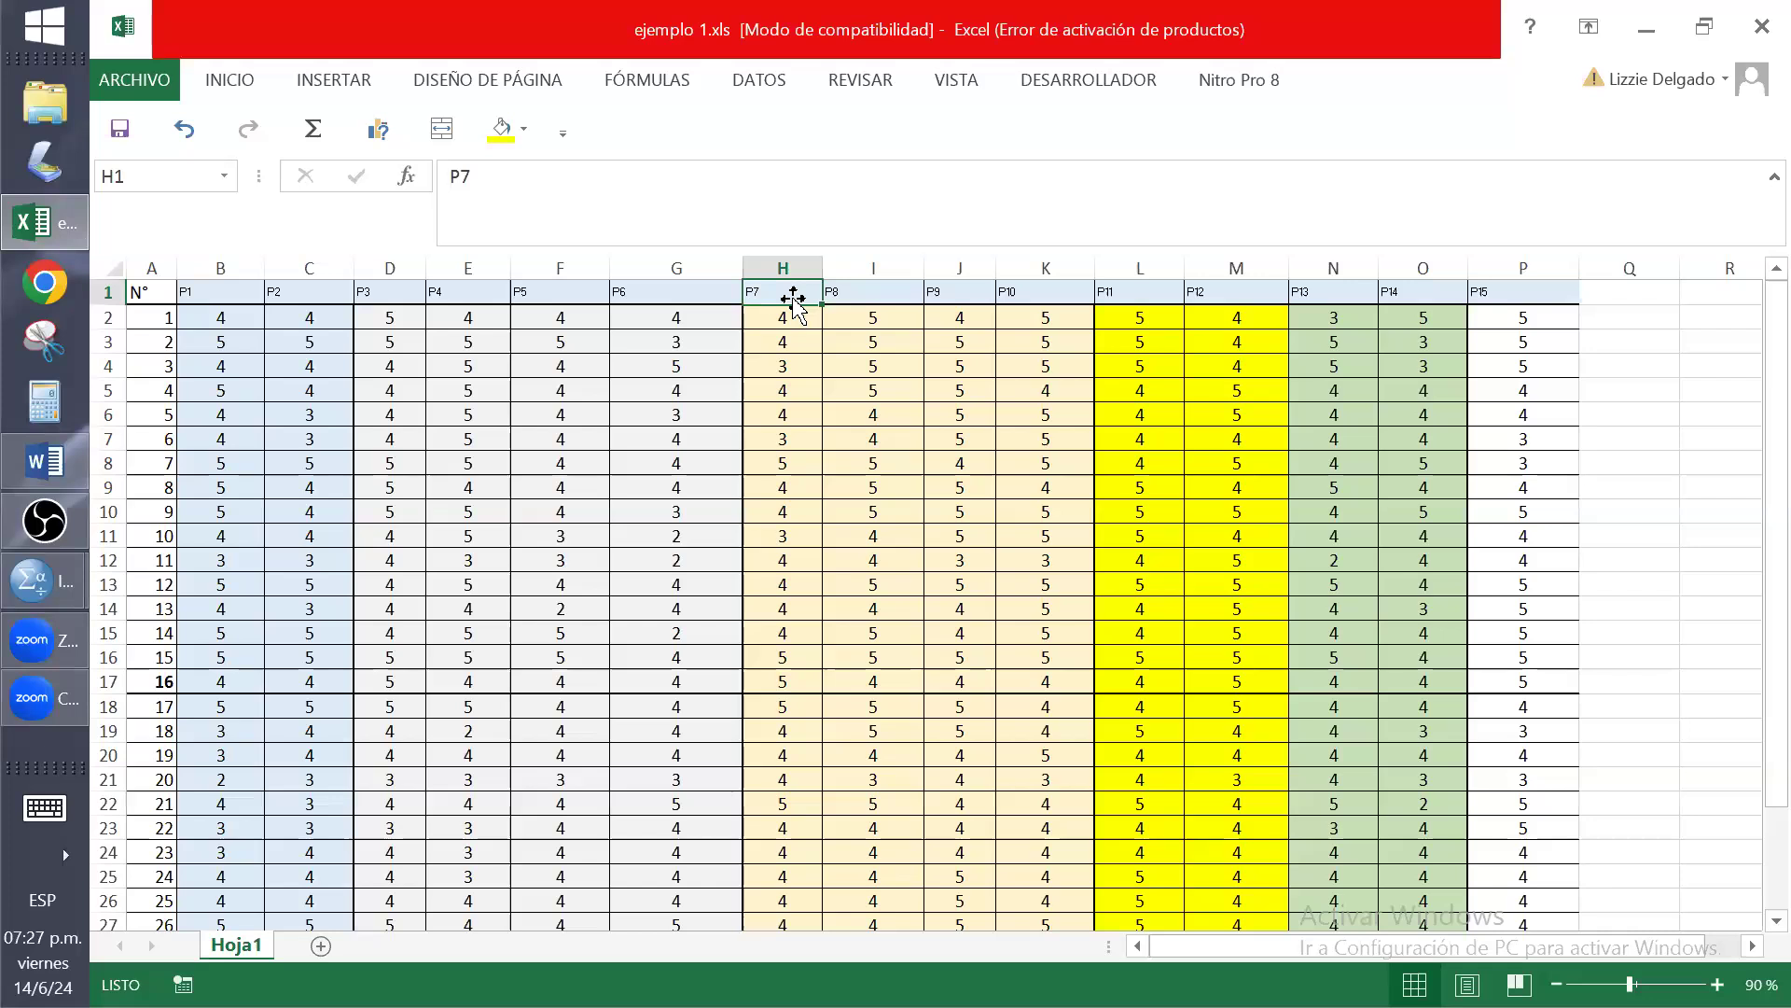
left_click(215, 291)
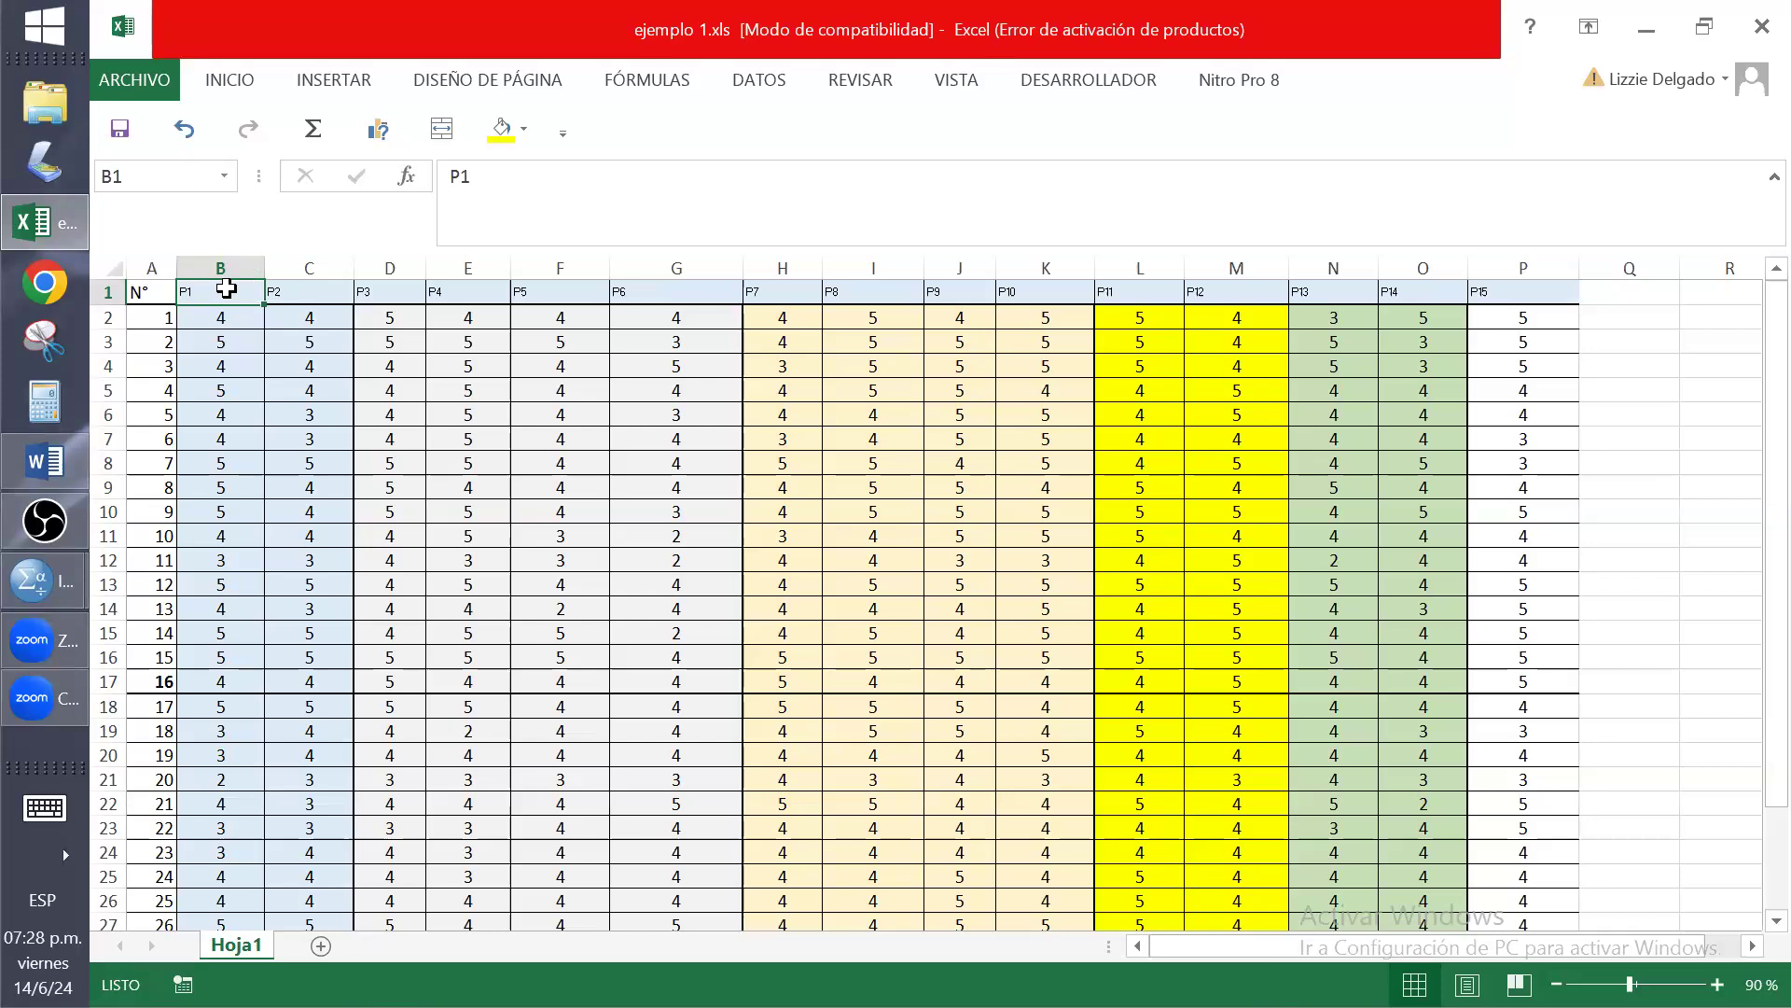
Head columns B, C and D as Velocidad, Estabilidad and Satisfacción
type("Velocidad")
key("Tab")
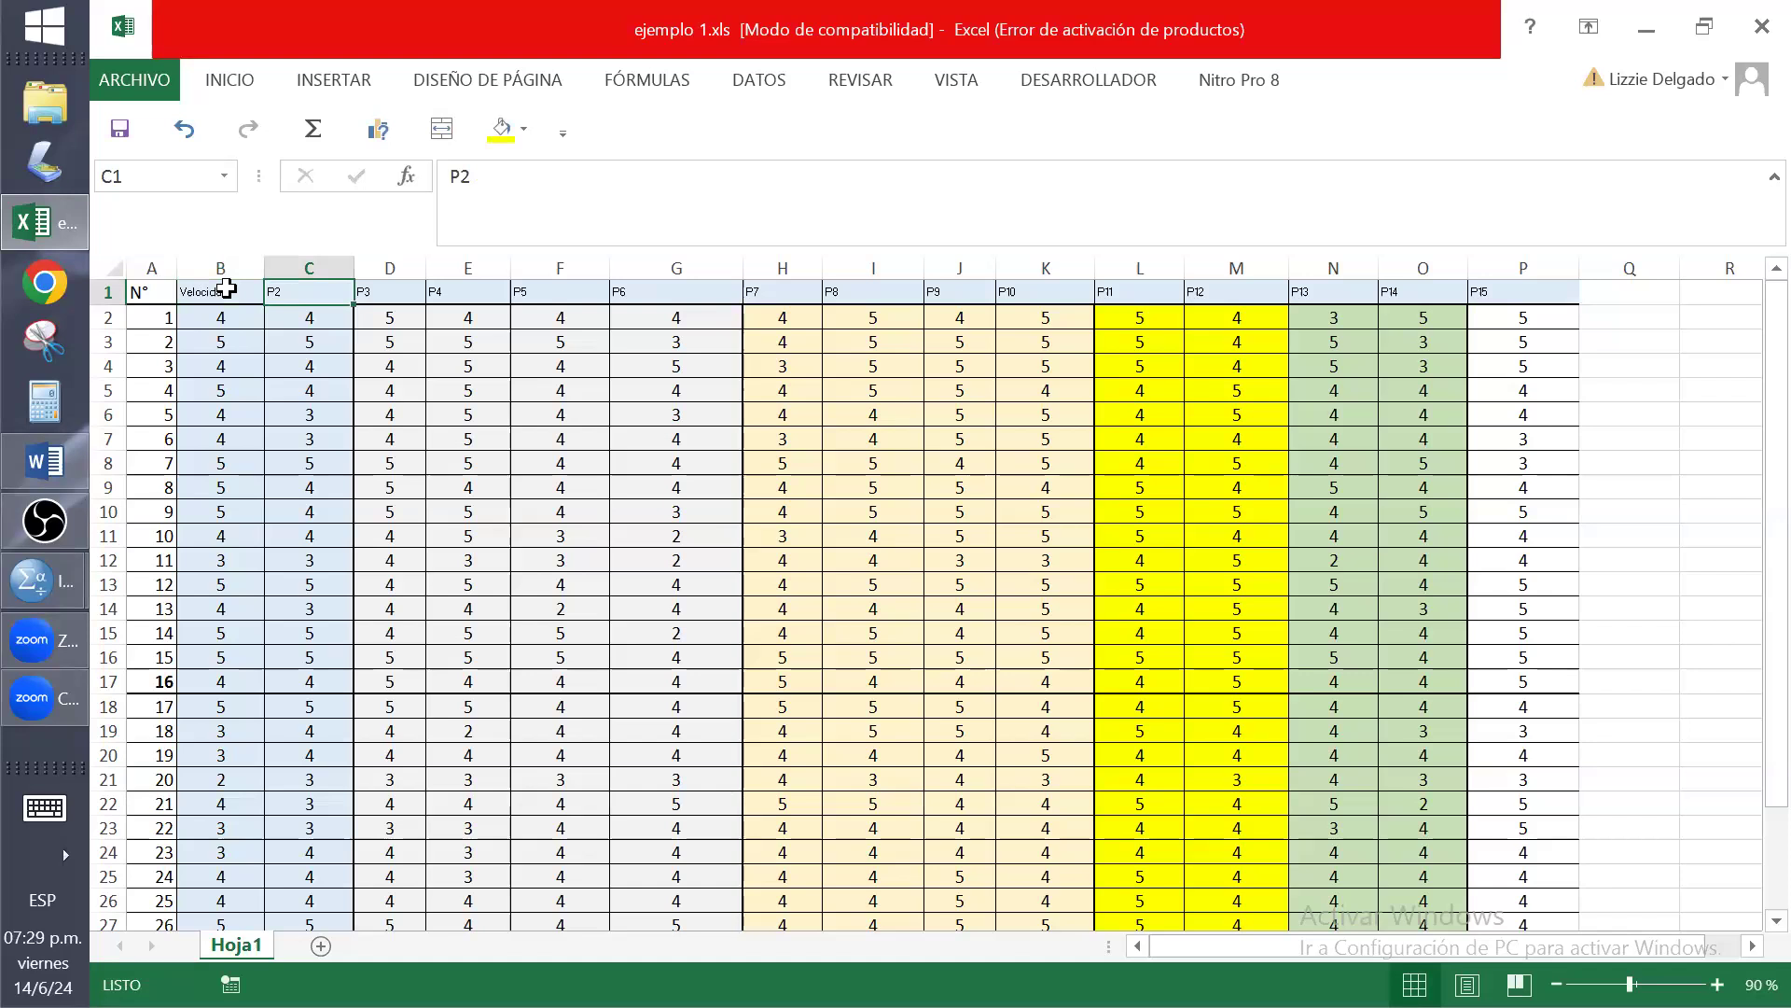
type("Estabilidad")
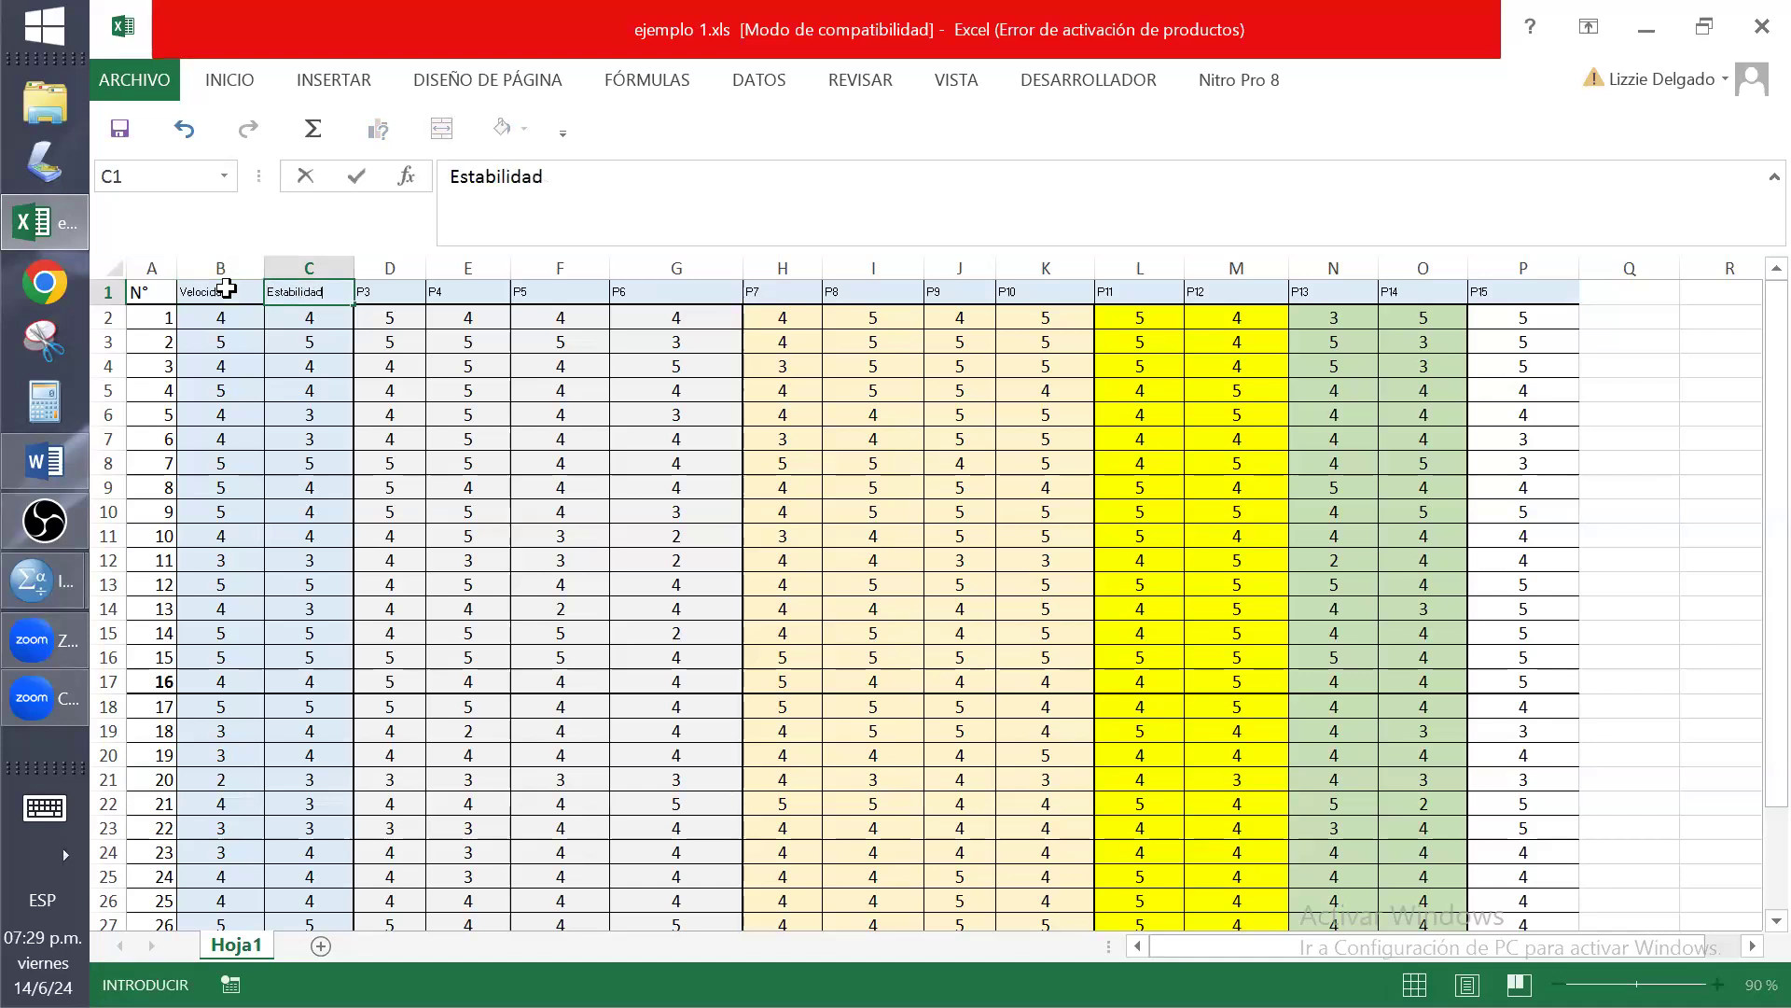
key("Tab")
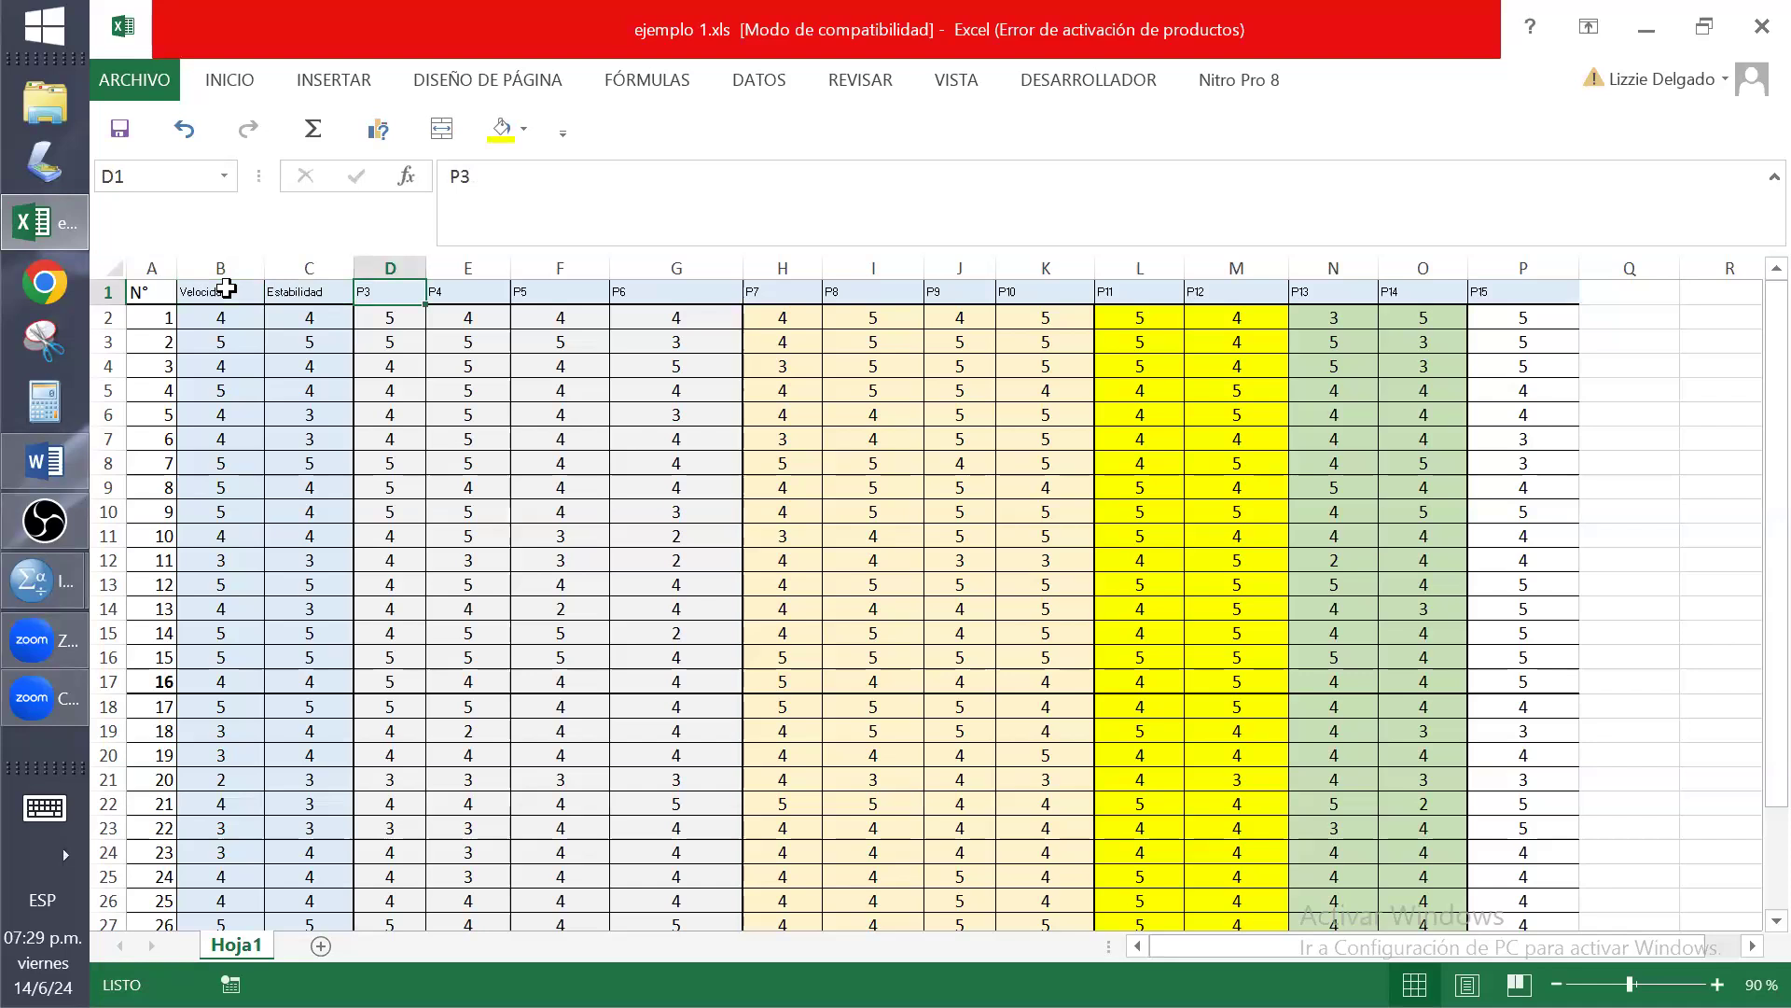
type("sa")
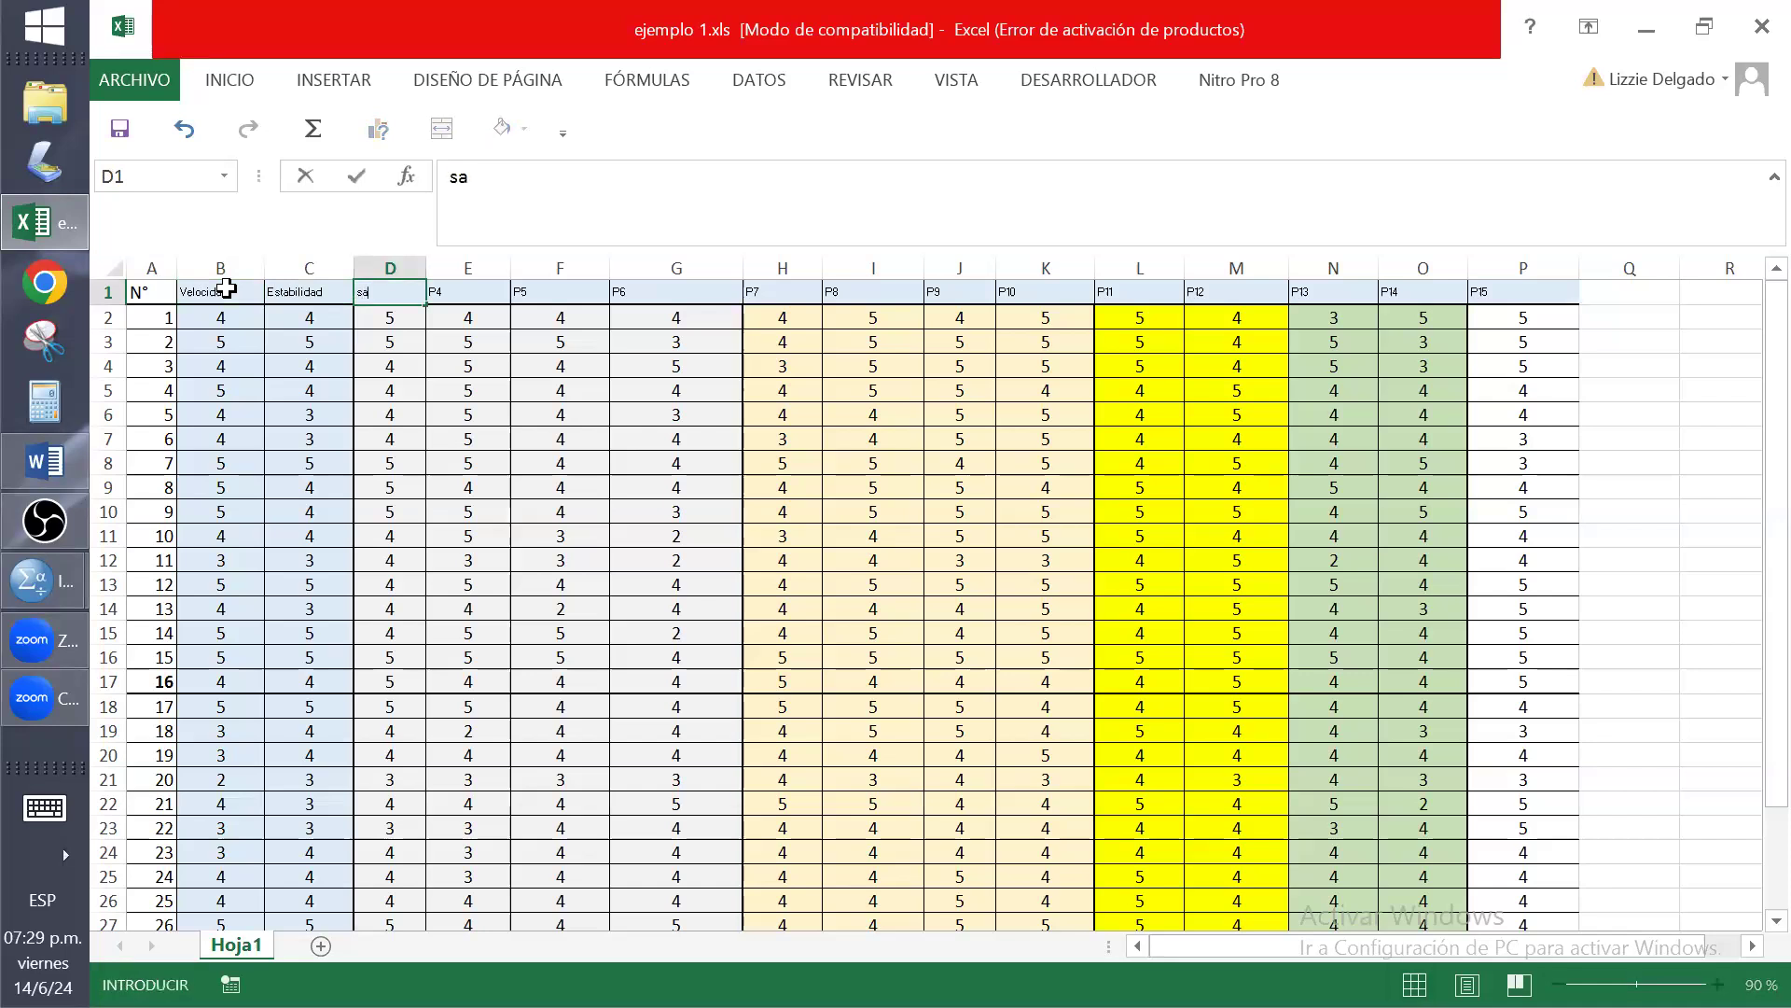
type("tisfacción")
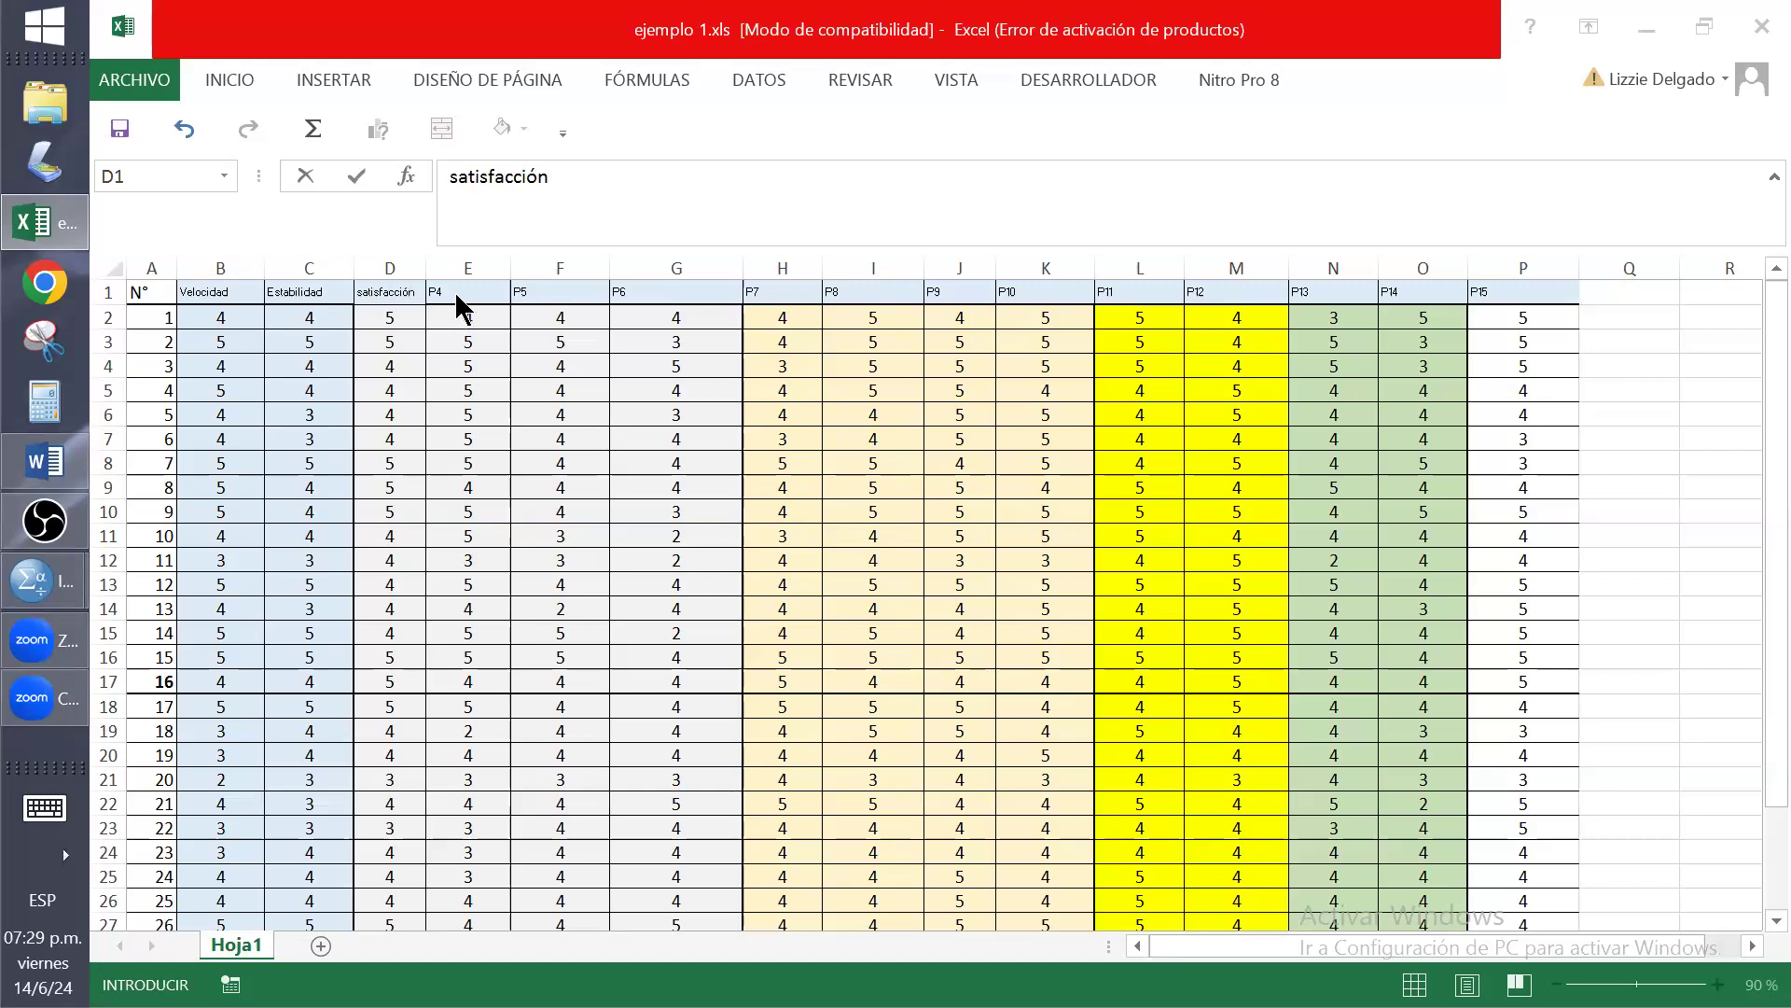
left_click(457, 185)
key("BackSpace")
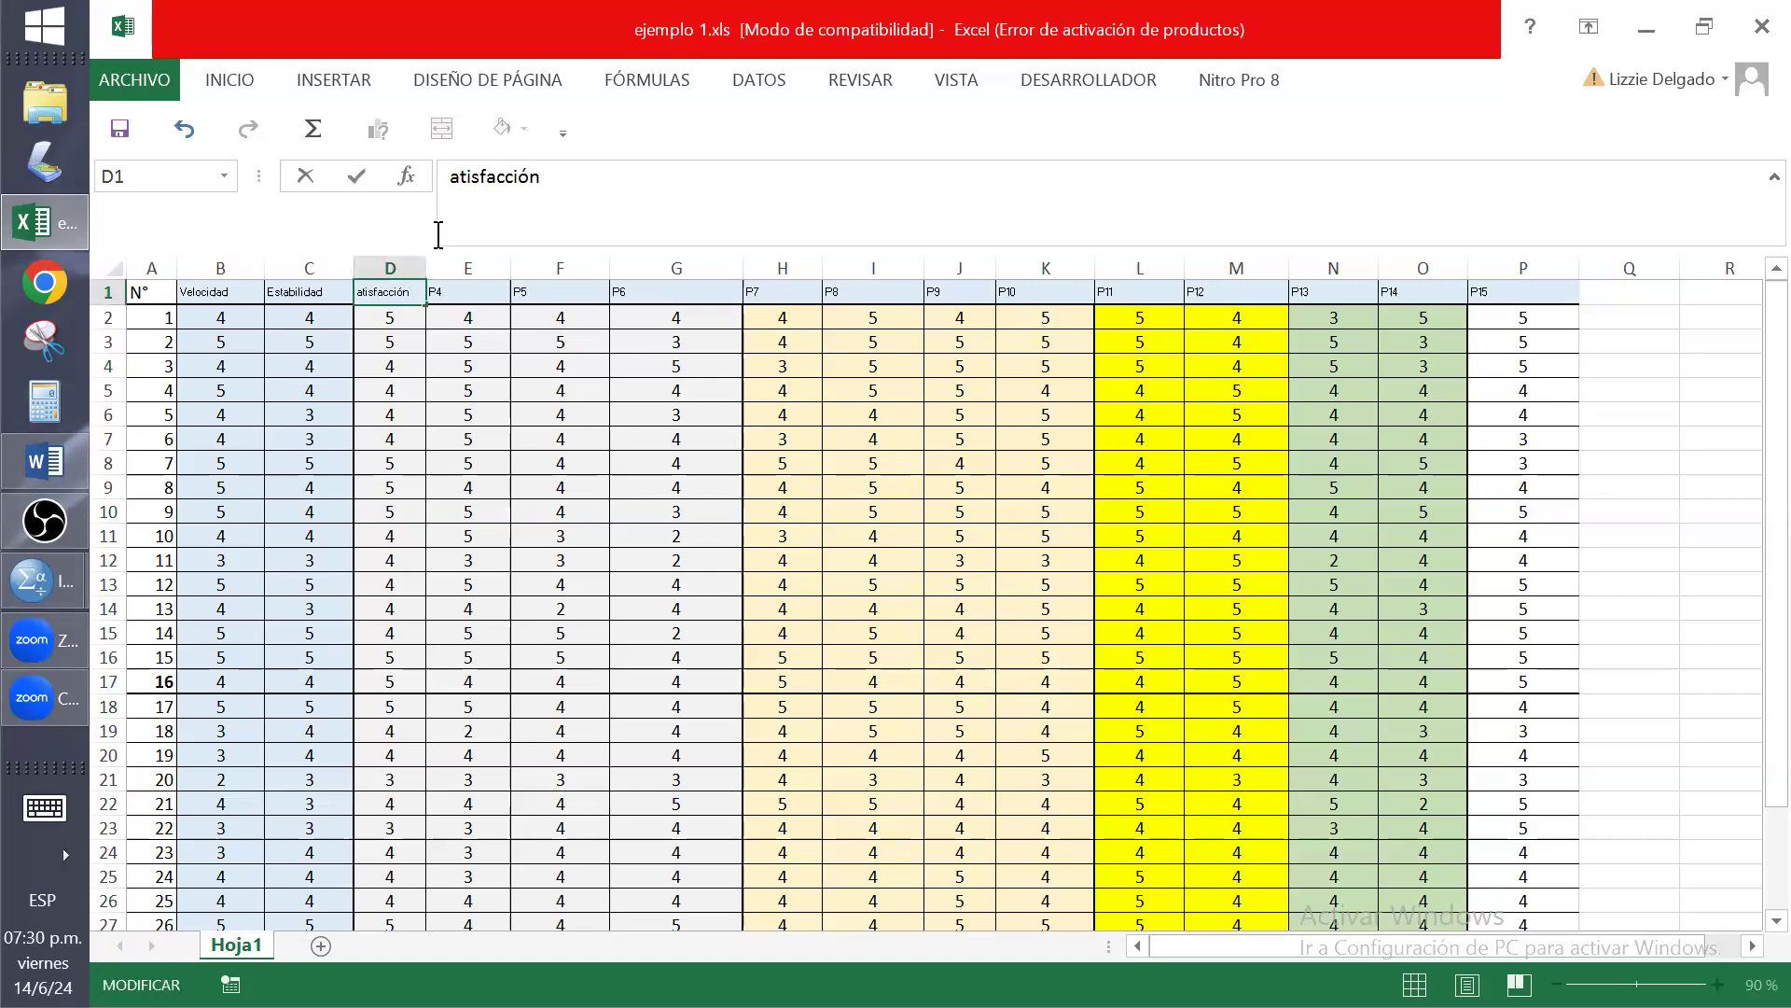
type("S")
left_click(466, 295)
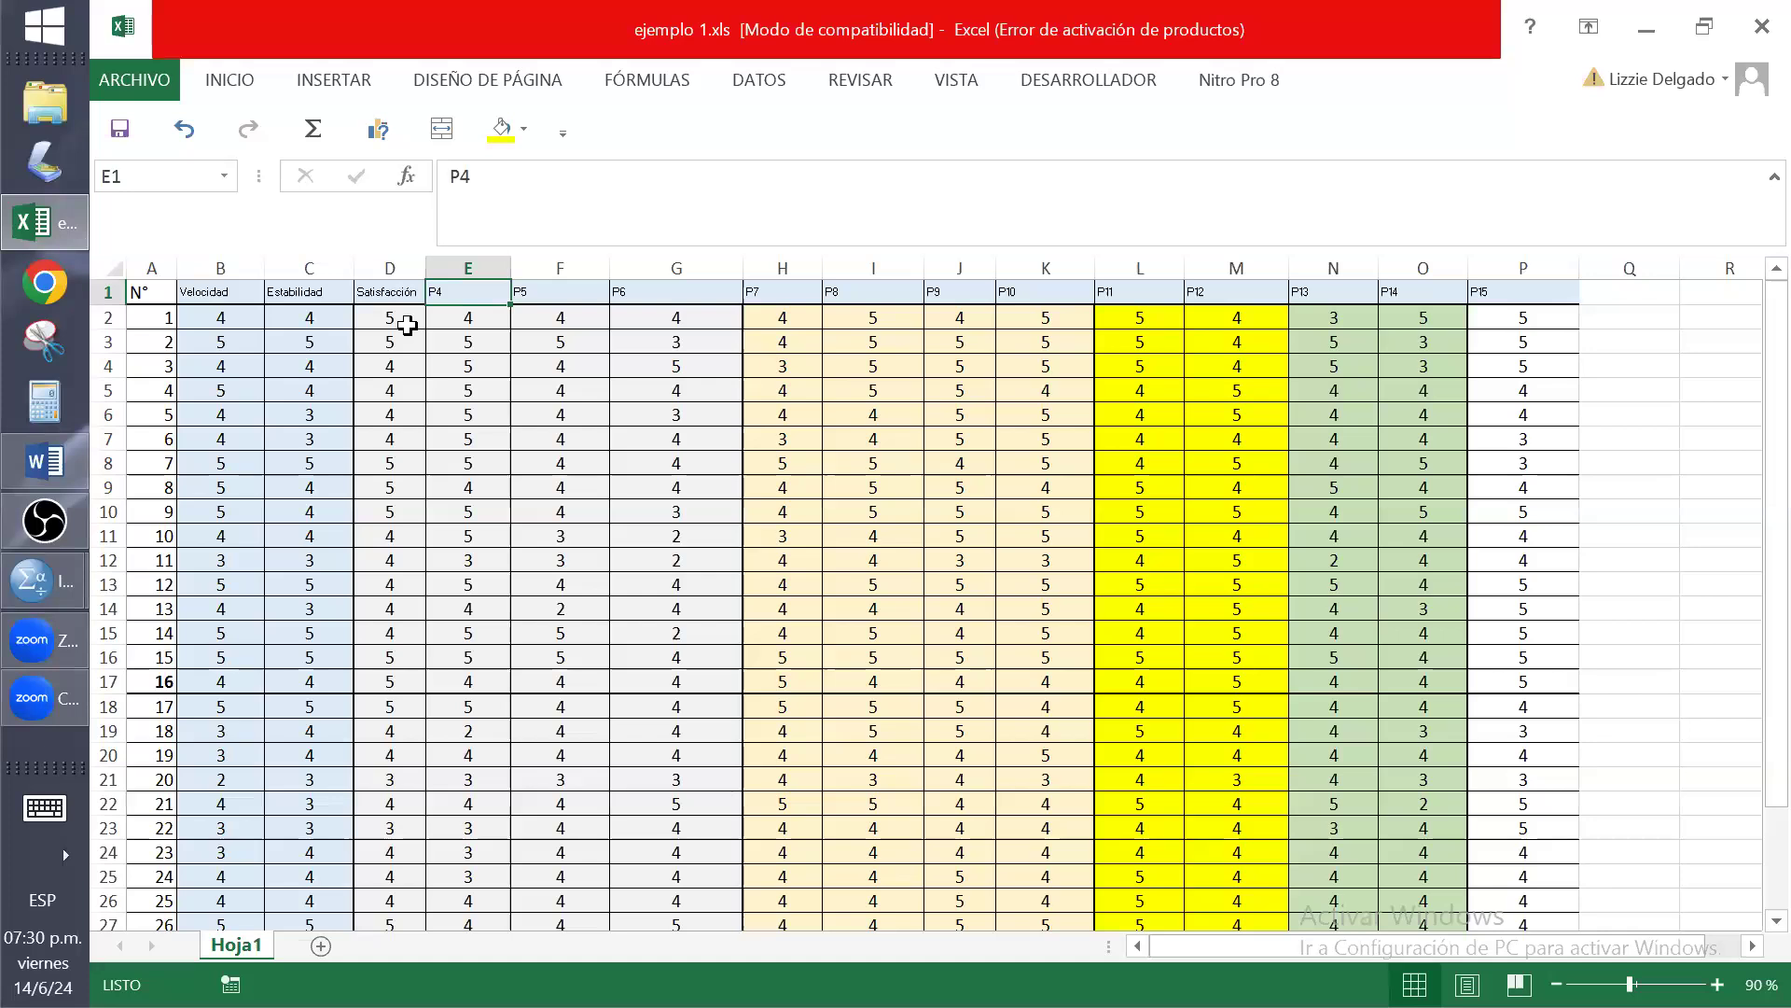
Enter the headers Edad in E1, Peso in F1 and Profesión in G1
type("Edad")
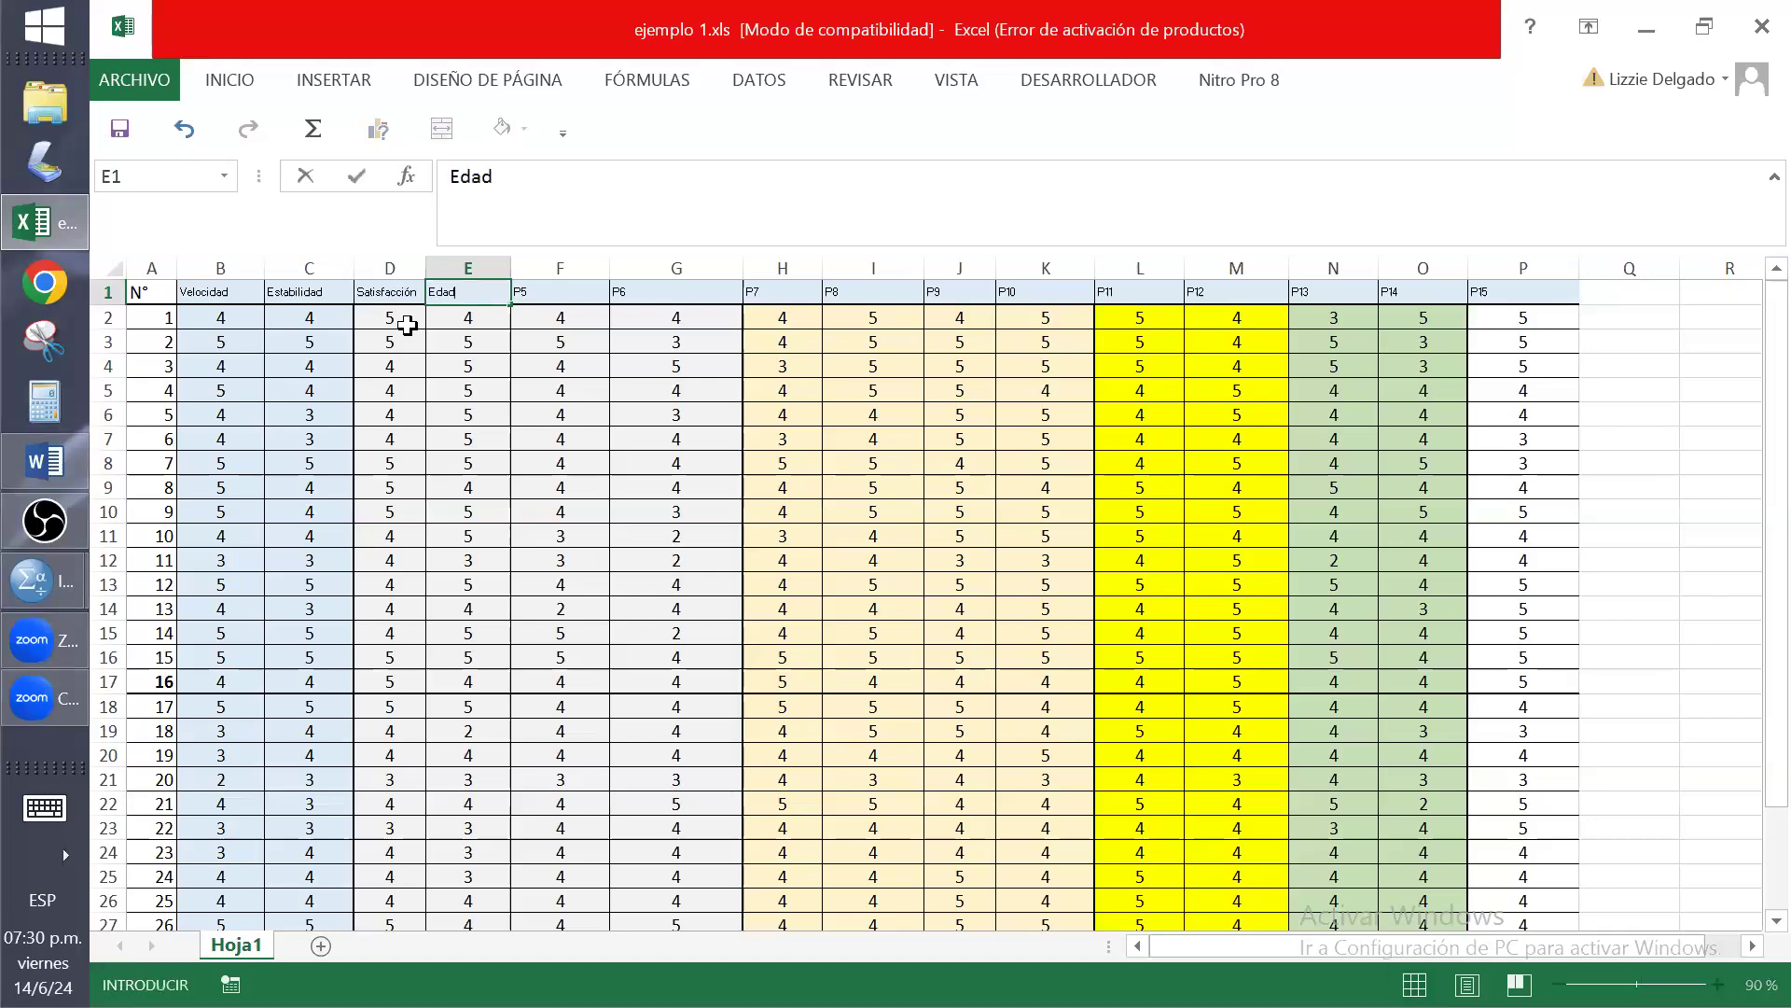
key("Tab")
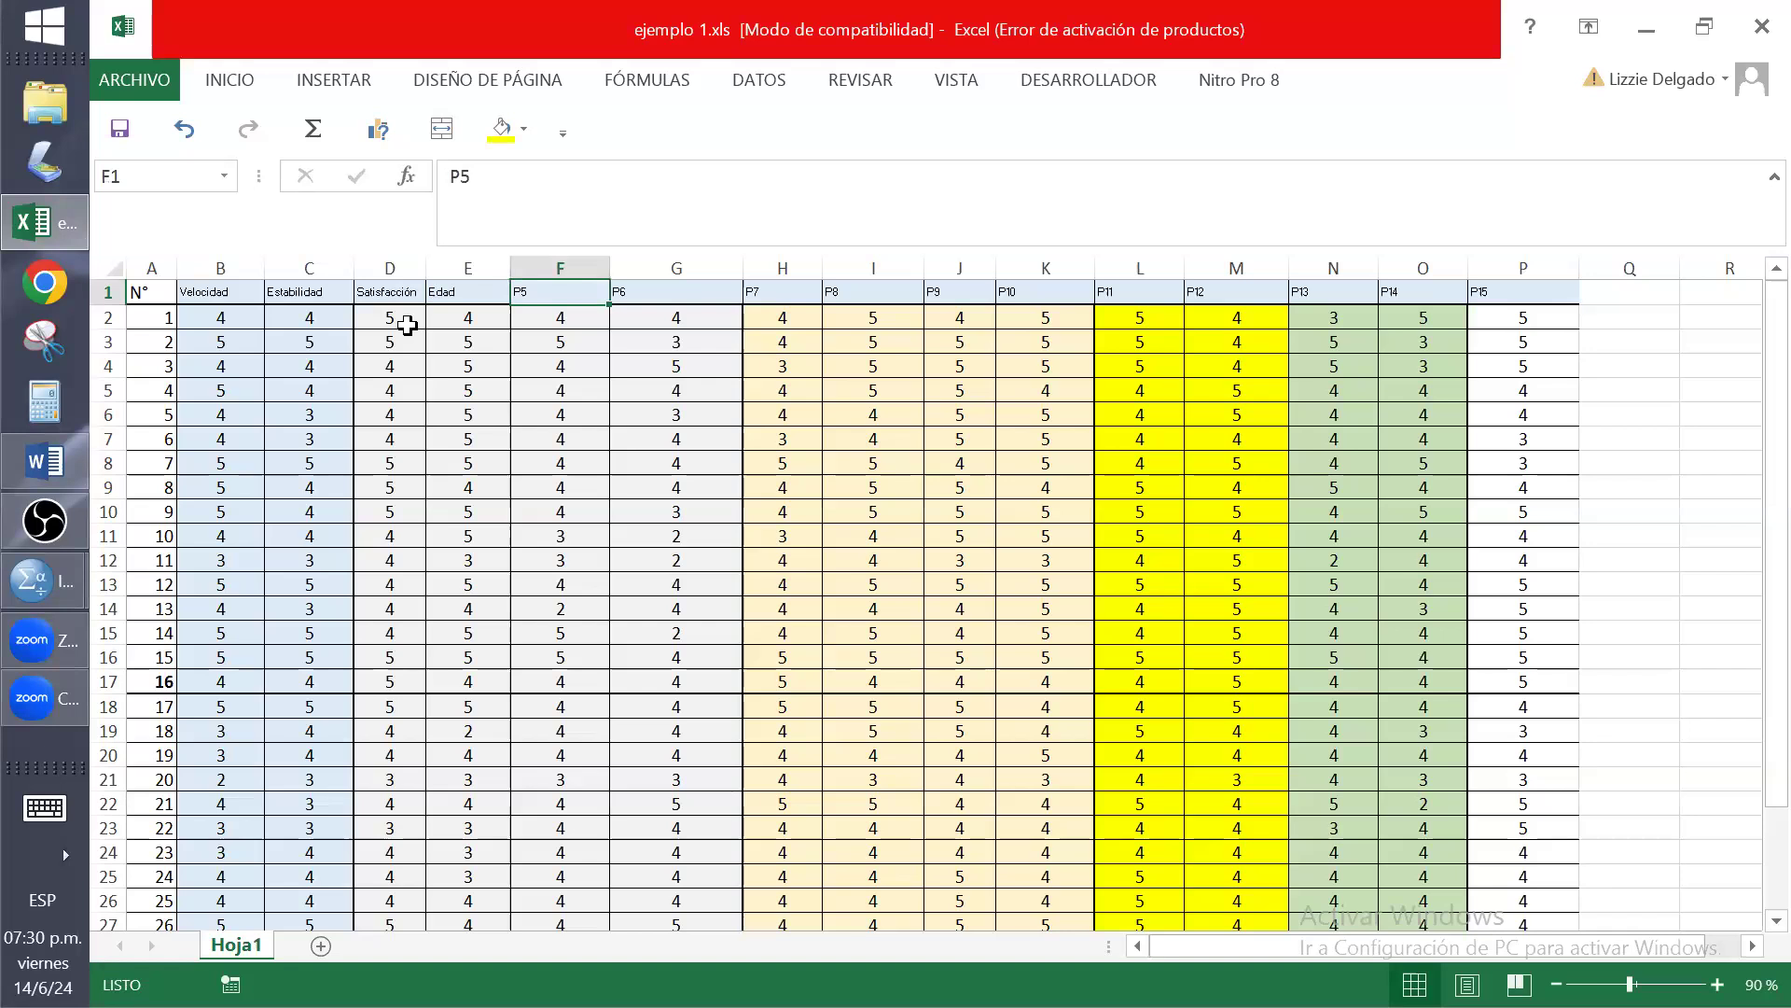
type("Peso")
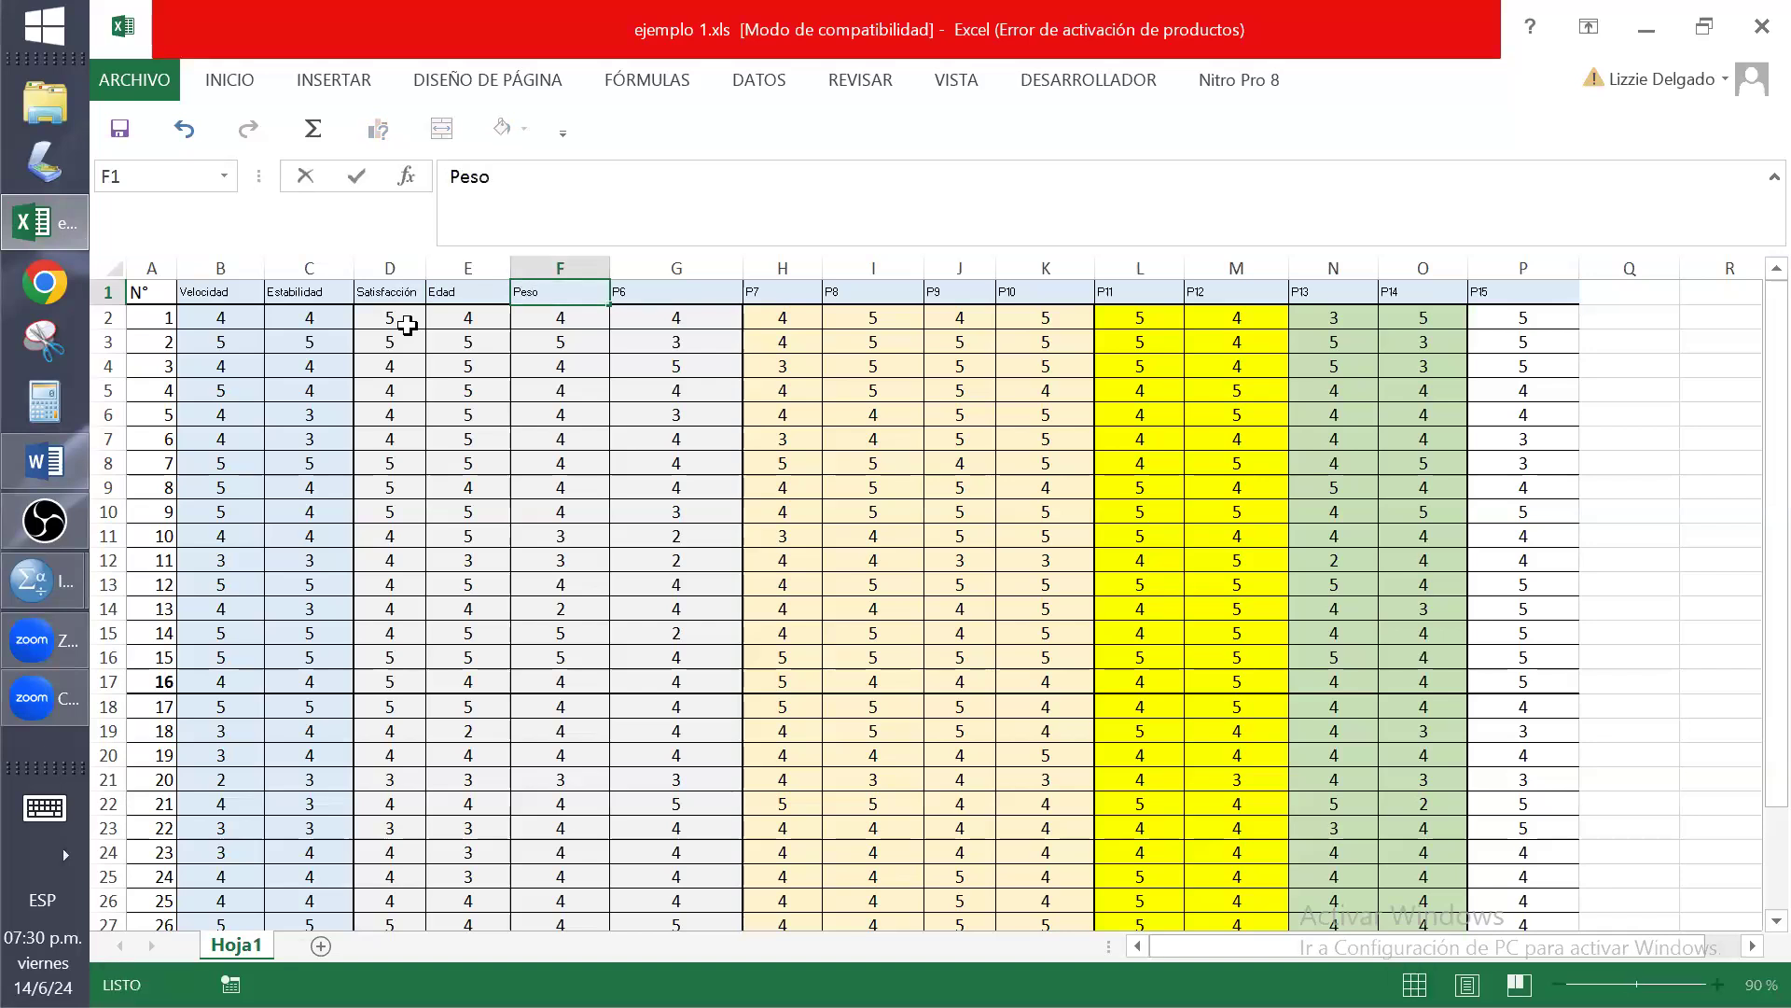
key("Tab")
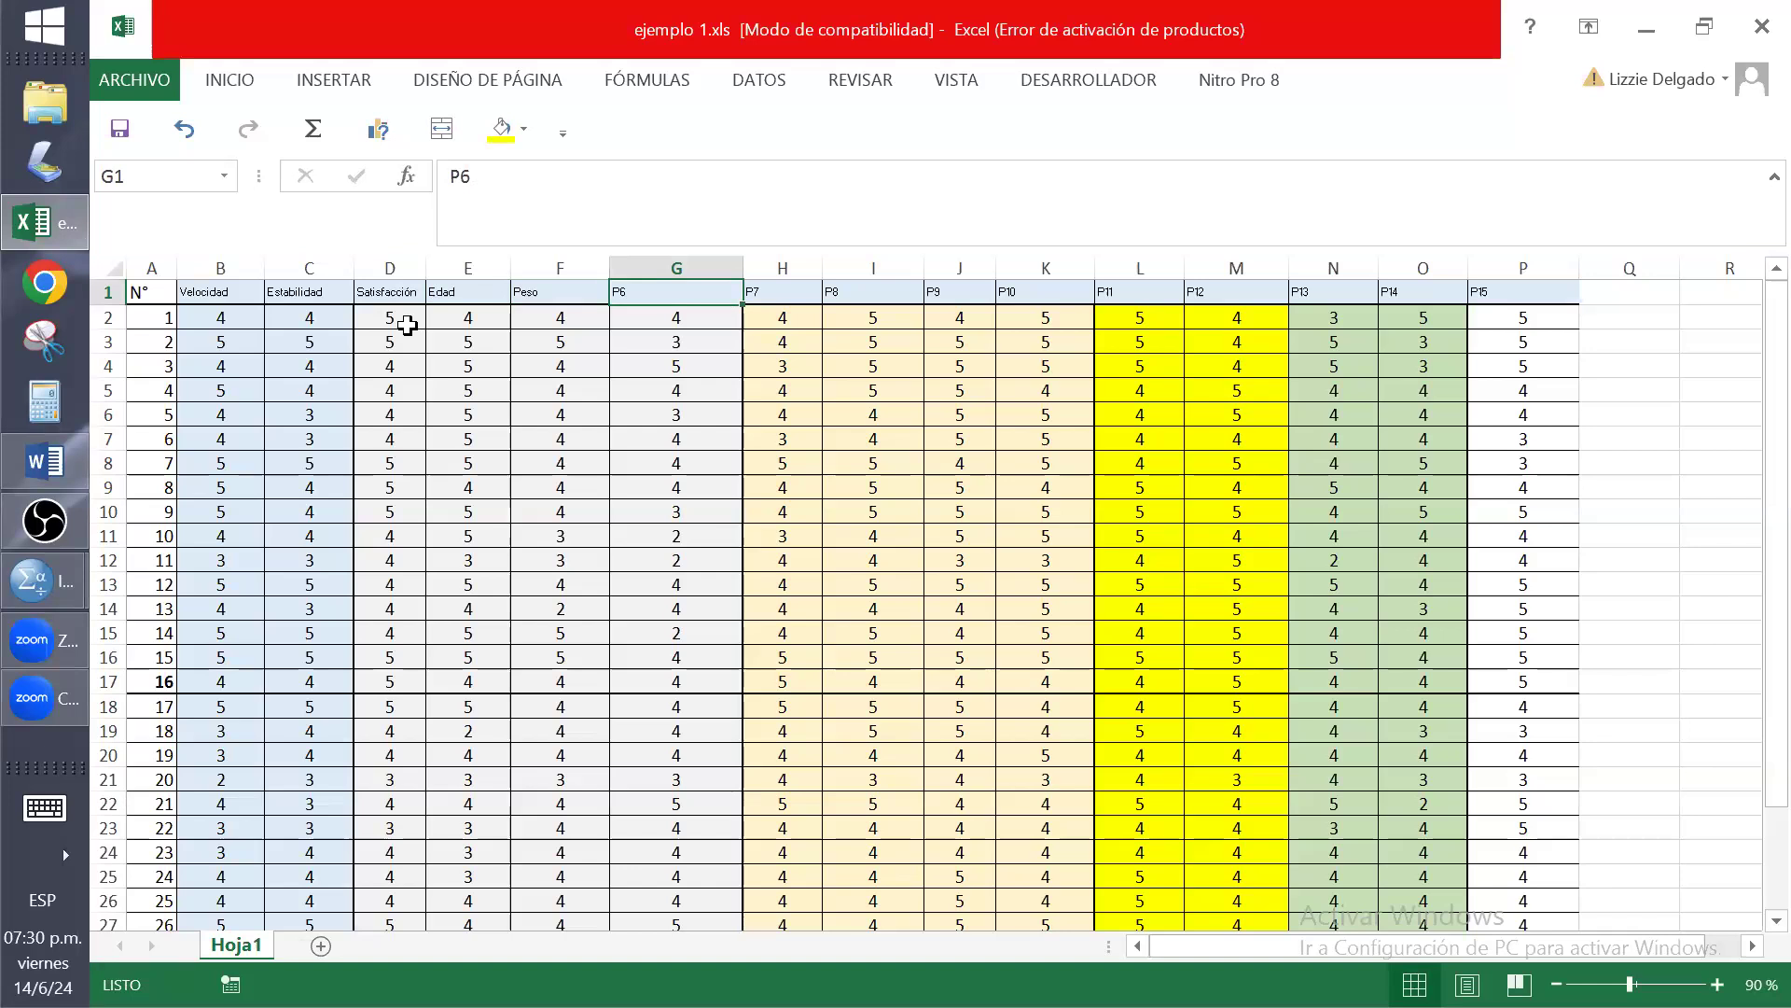
type("Educaci")
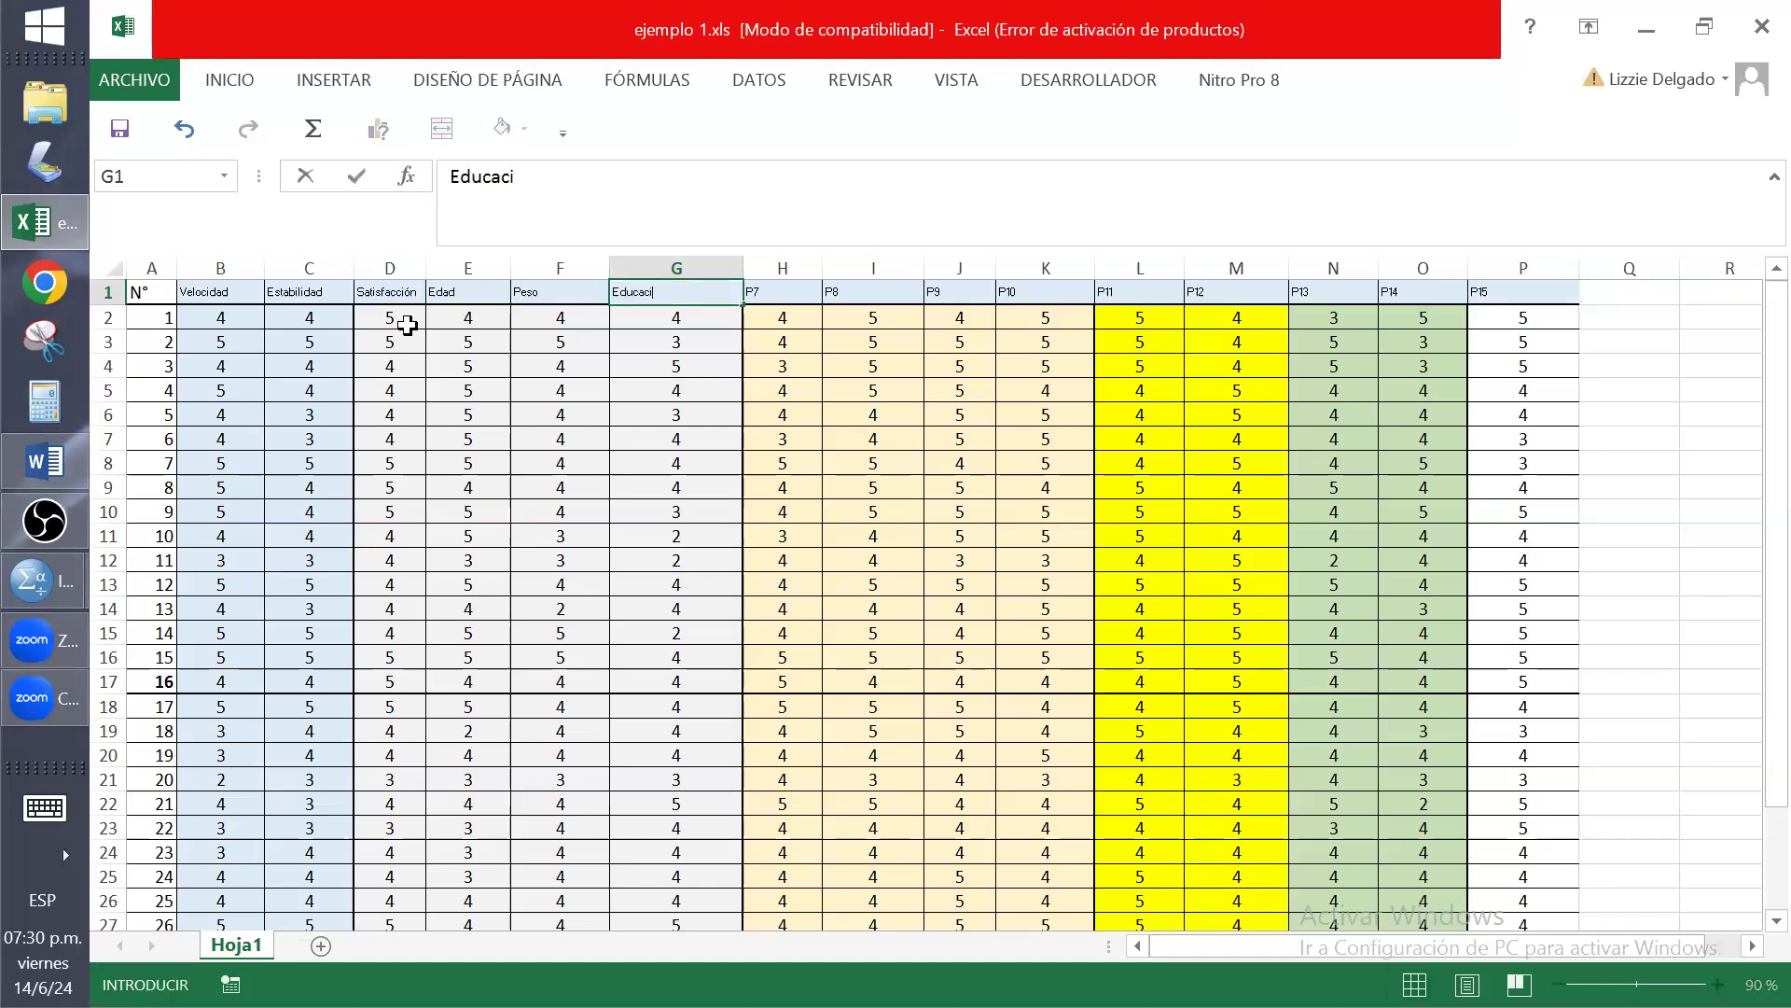
key("BackSpace")
key("BackSpace")
key("BackSpace")
key("BackSpace")
key("BackSpace")
key("BackSpace")
key("BackSpace")
type("Profe")
type("ón")
key("Tab")
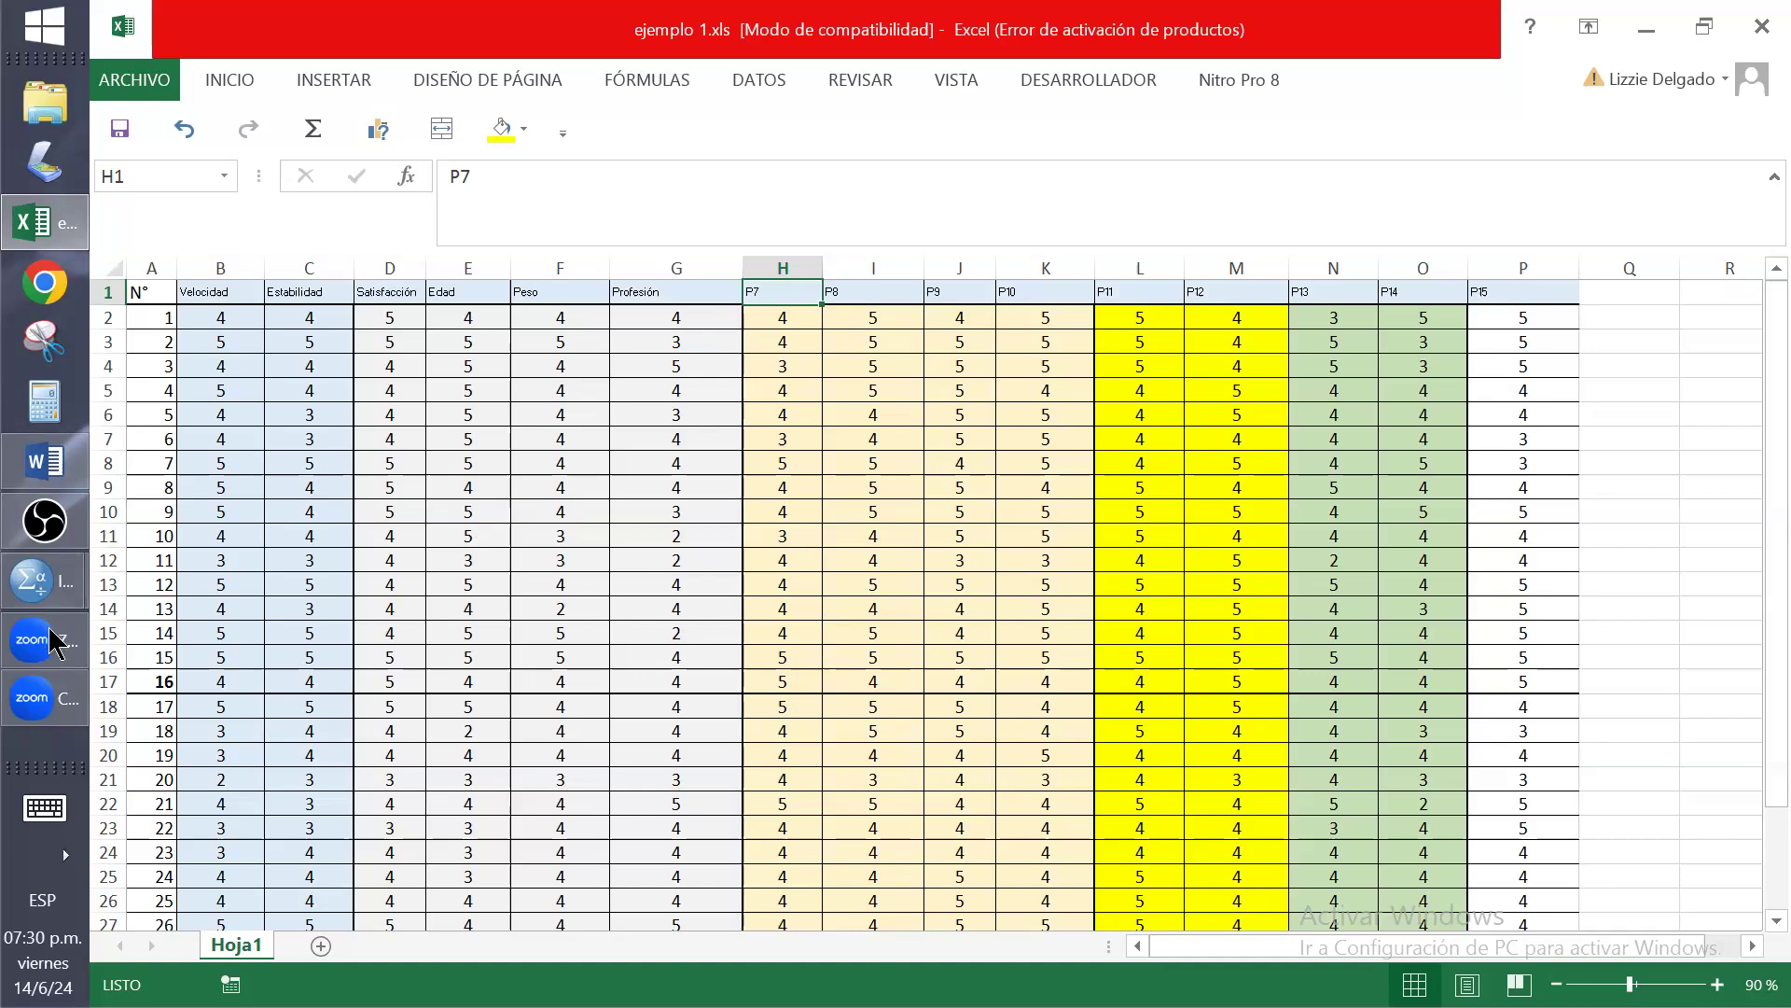
Switch between the Excel sheet and the SPSS data editor, browsing SPSS's menus
left_click(42, 599)
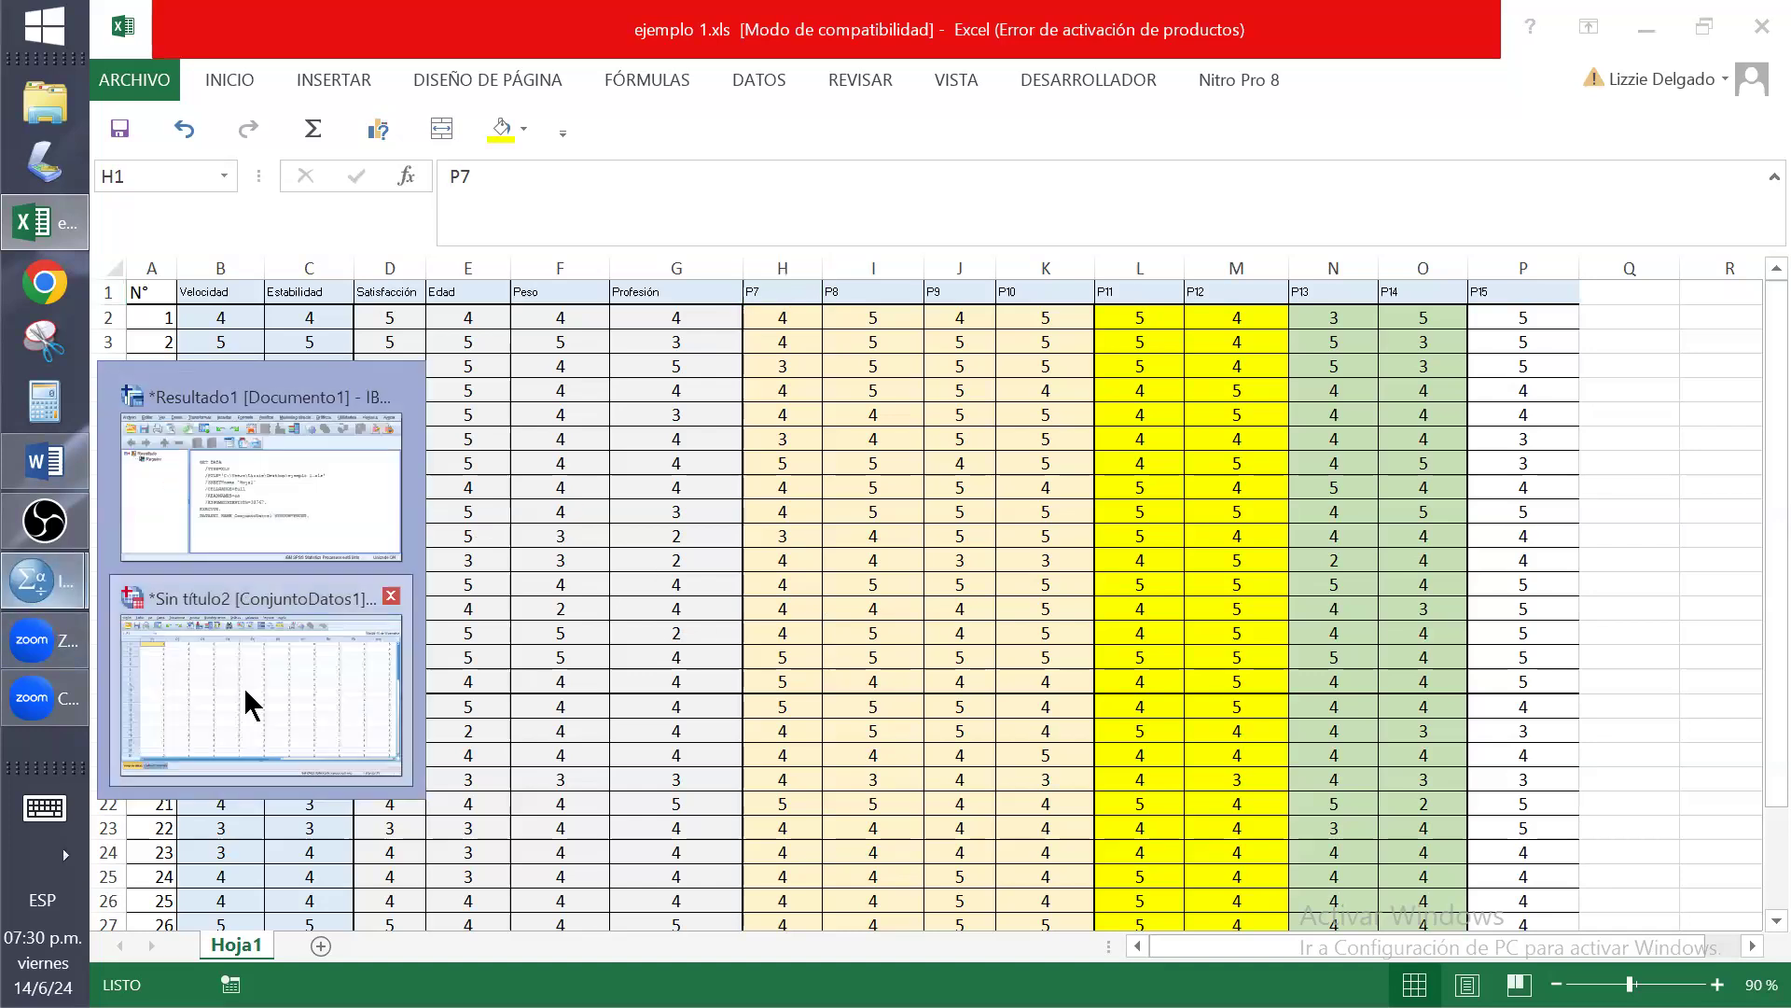
left_click(261, 686)
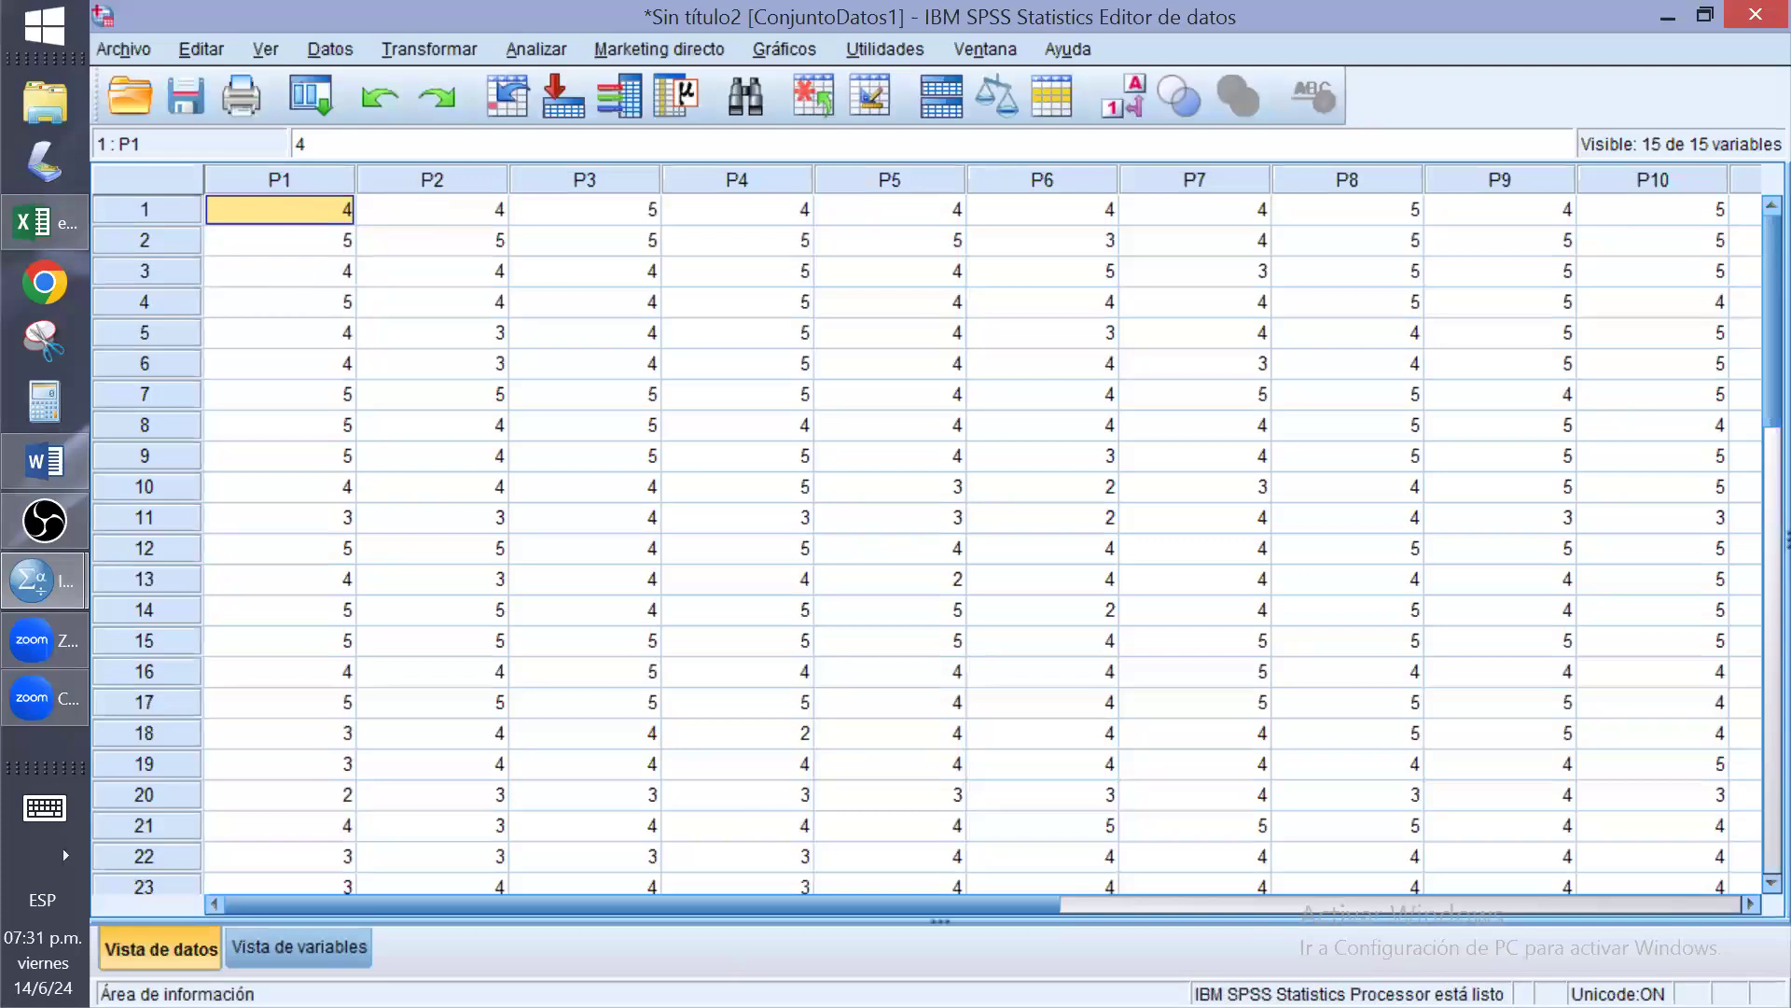
left_click(70, 242)
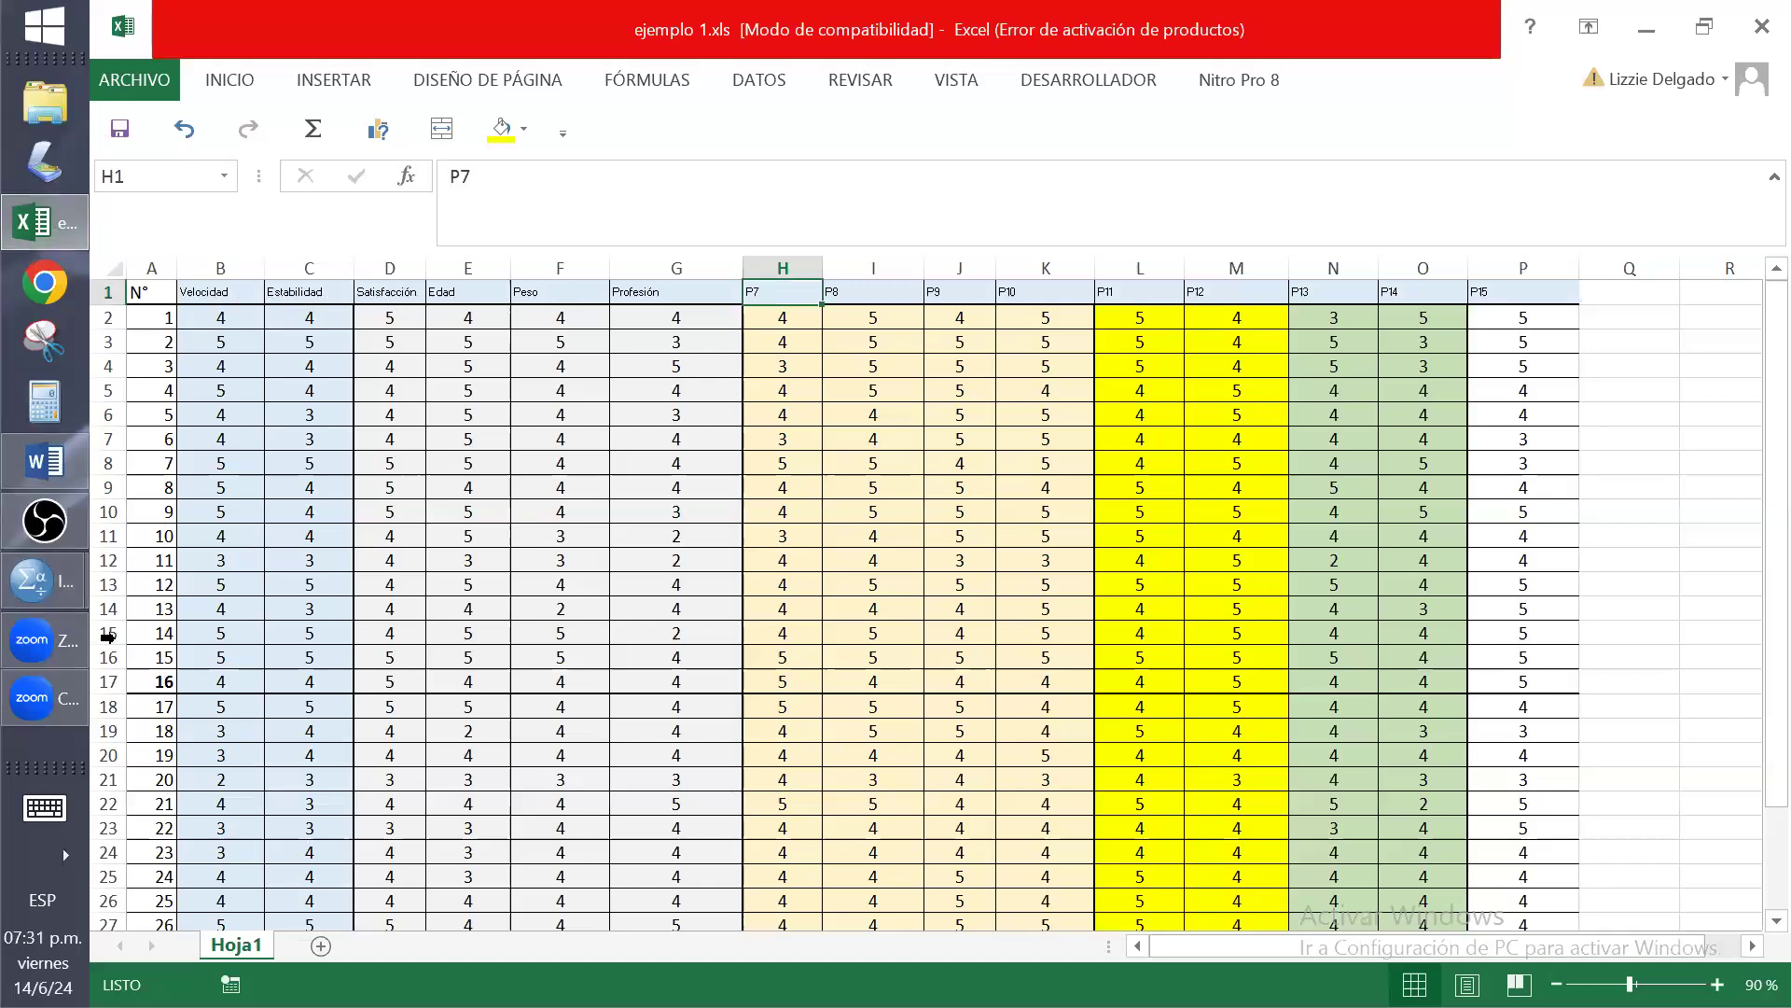
mouse_move(29, 586)
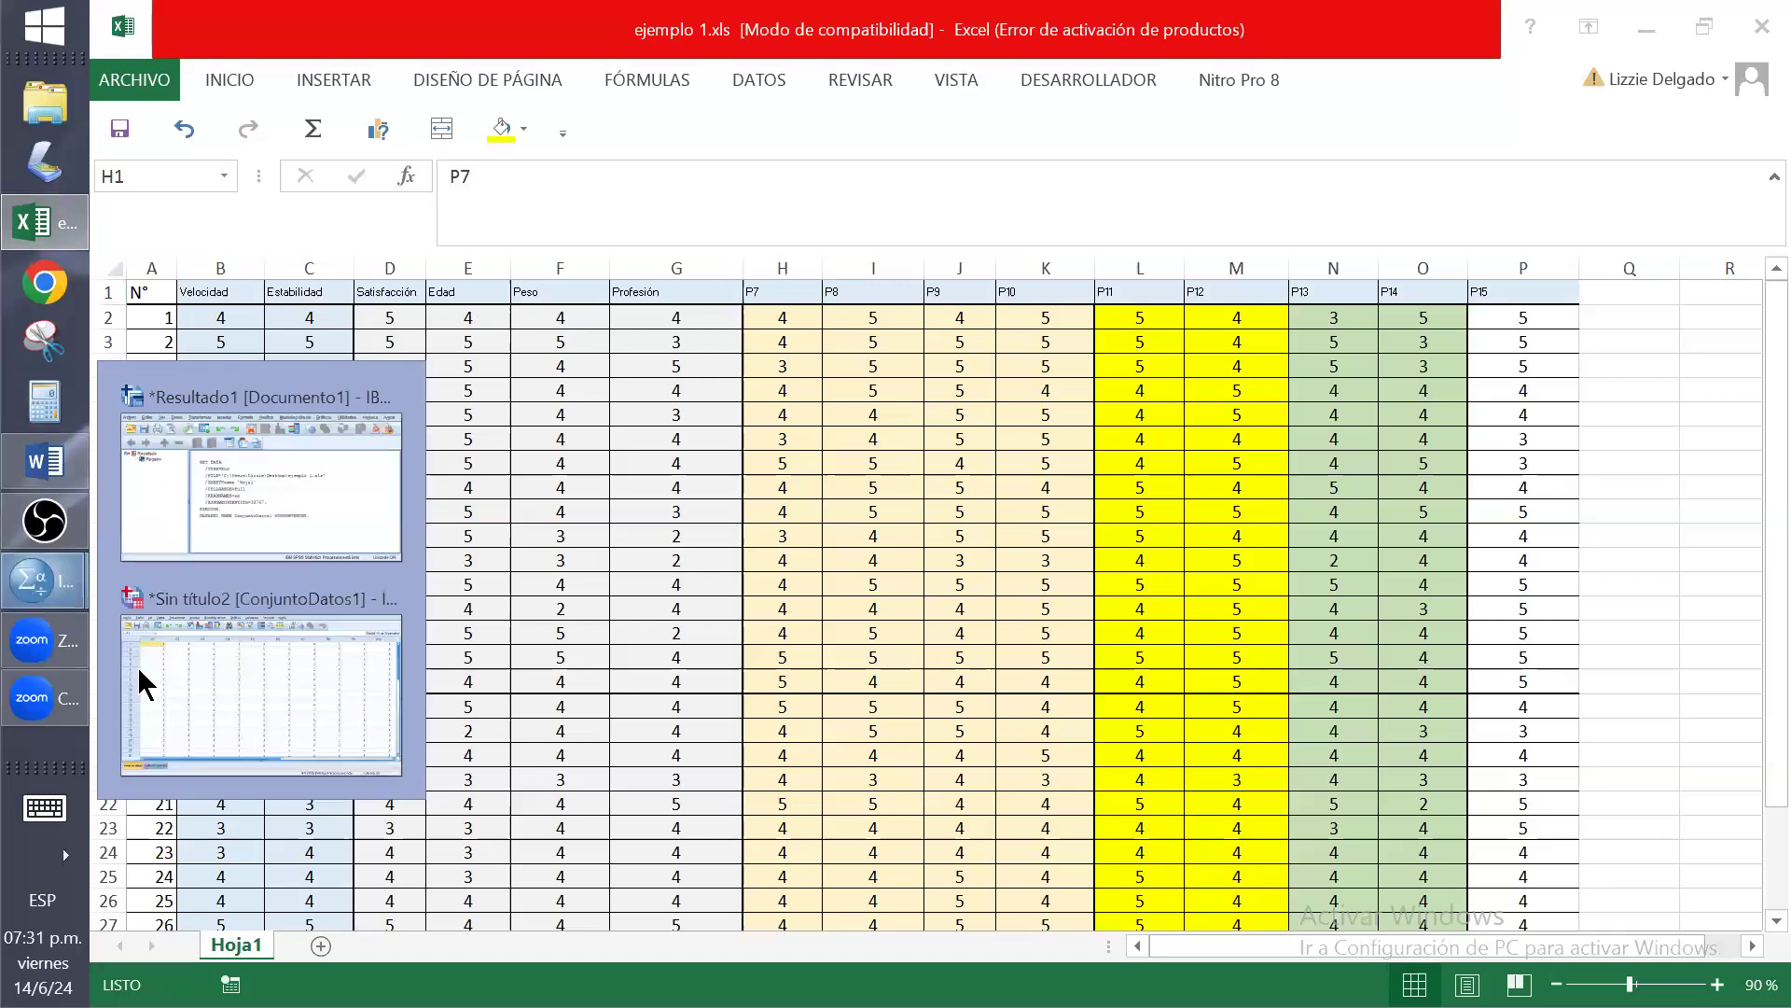
left_click(142, 687)
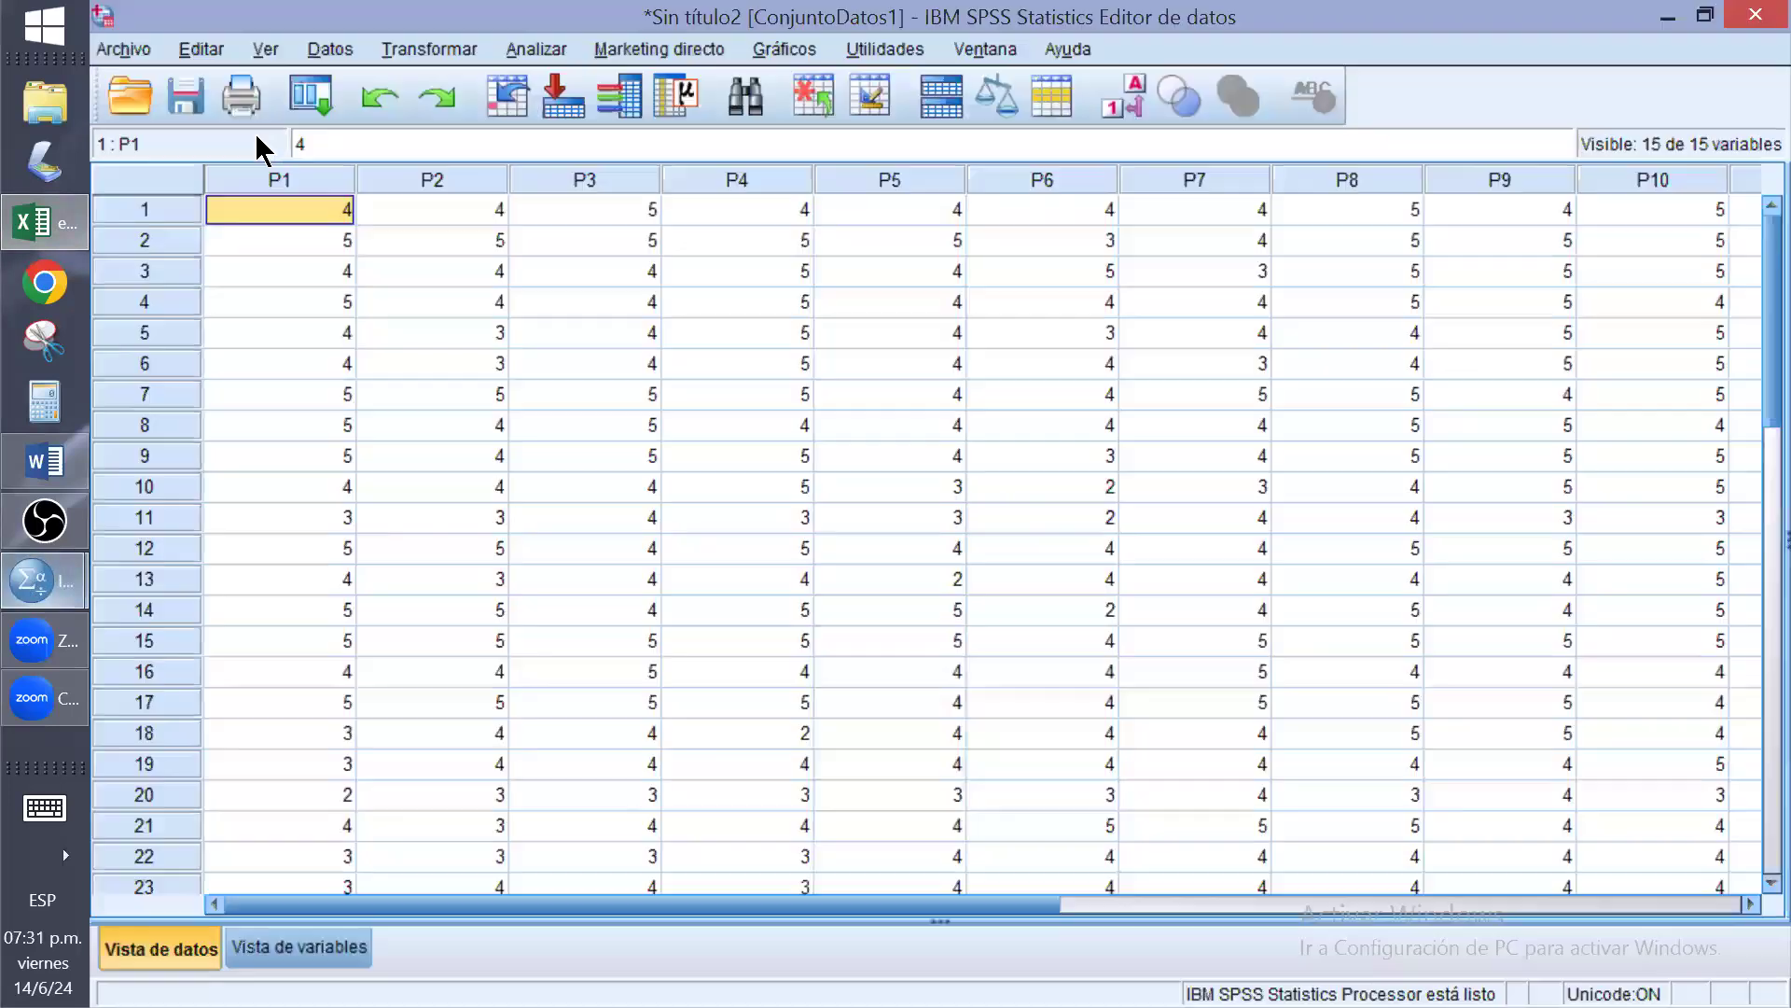
left_click(141, 49)
mouse_move(171, 88)
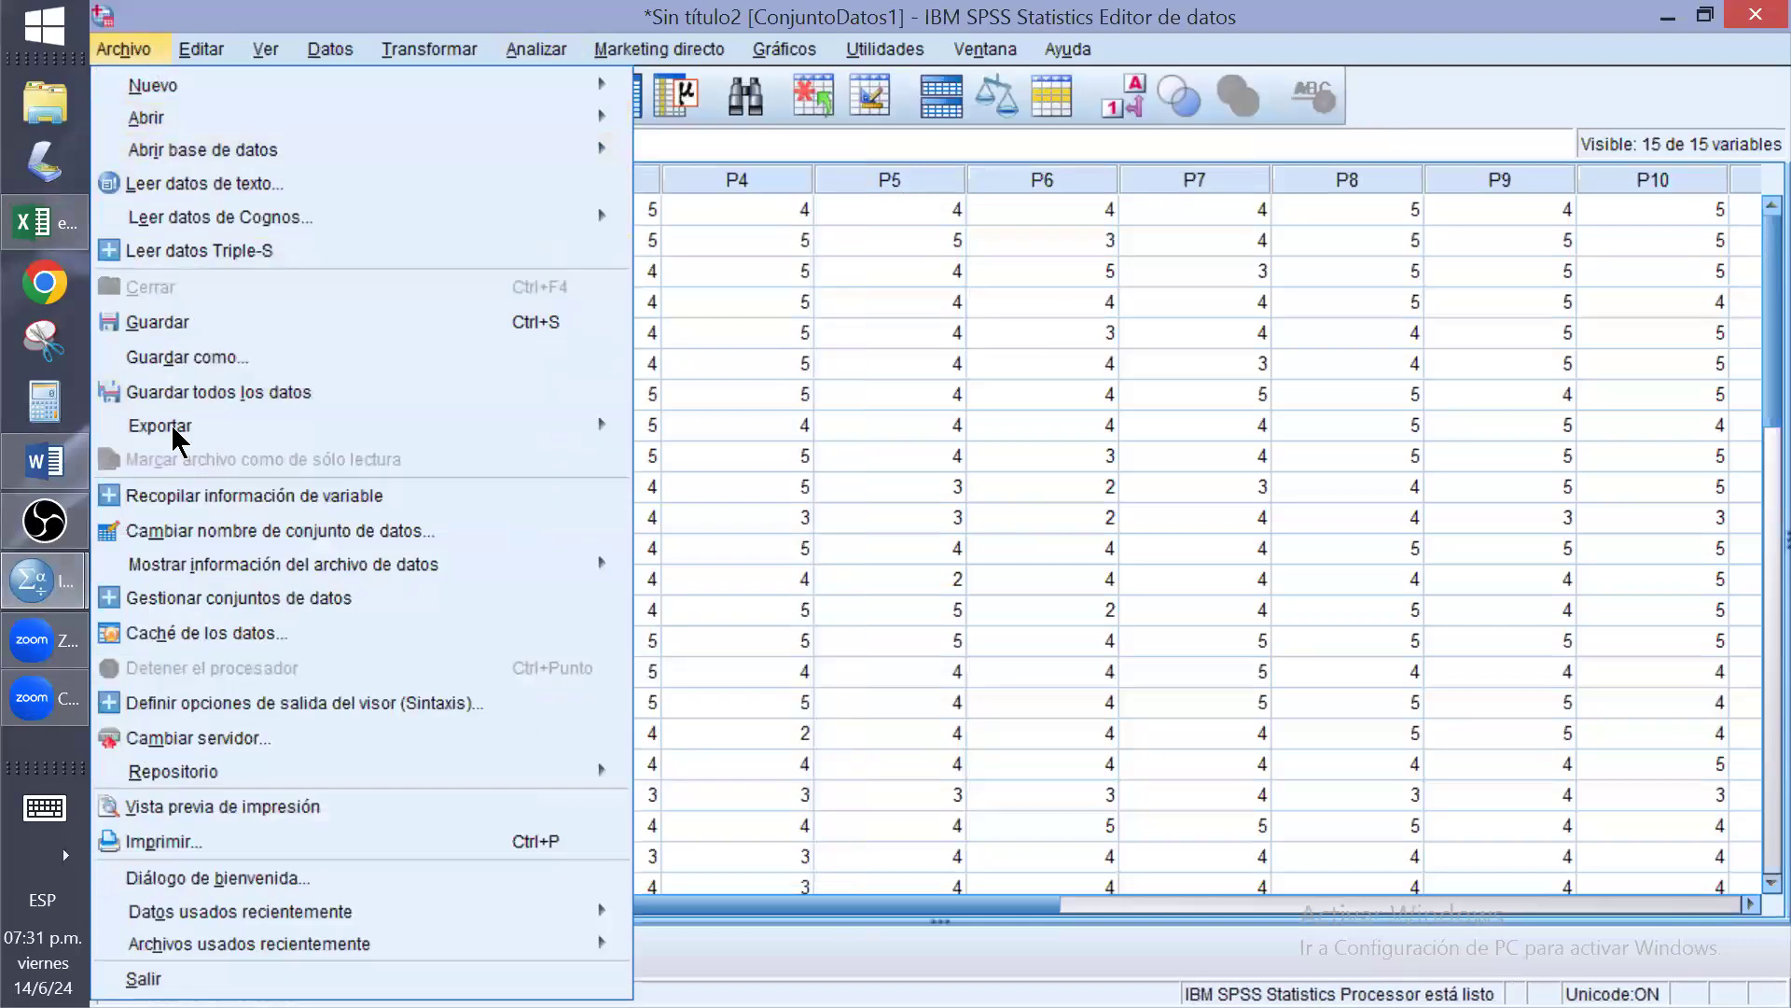
key("Escape")
scroll(250, 597, "down", 1)
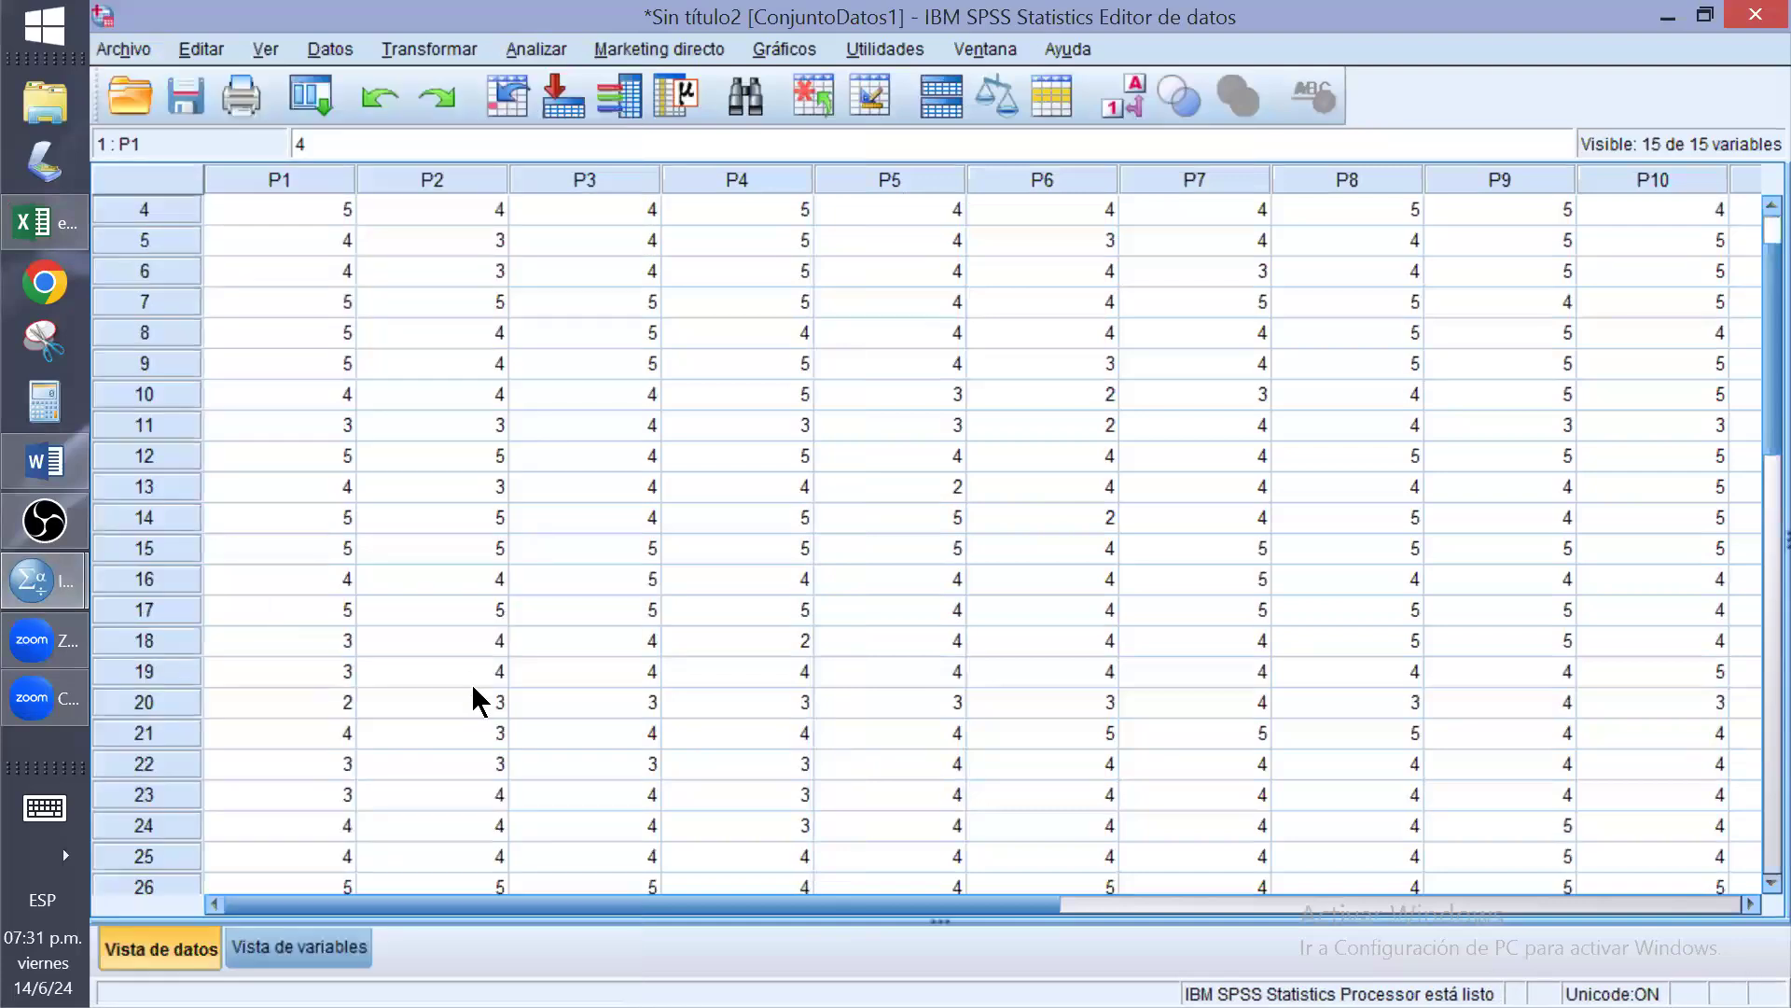
Create a new empty SPSS dataset via Archivo > Nuevo > Datos, then return to Excel
left_click(110, 49)
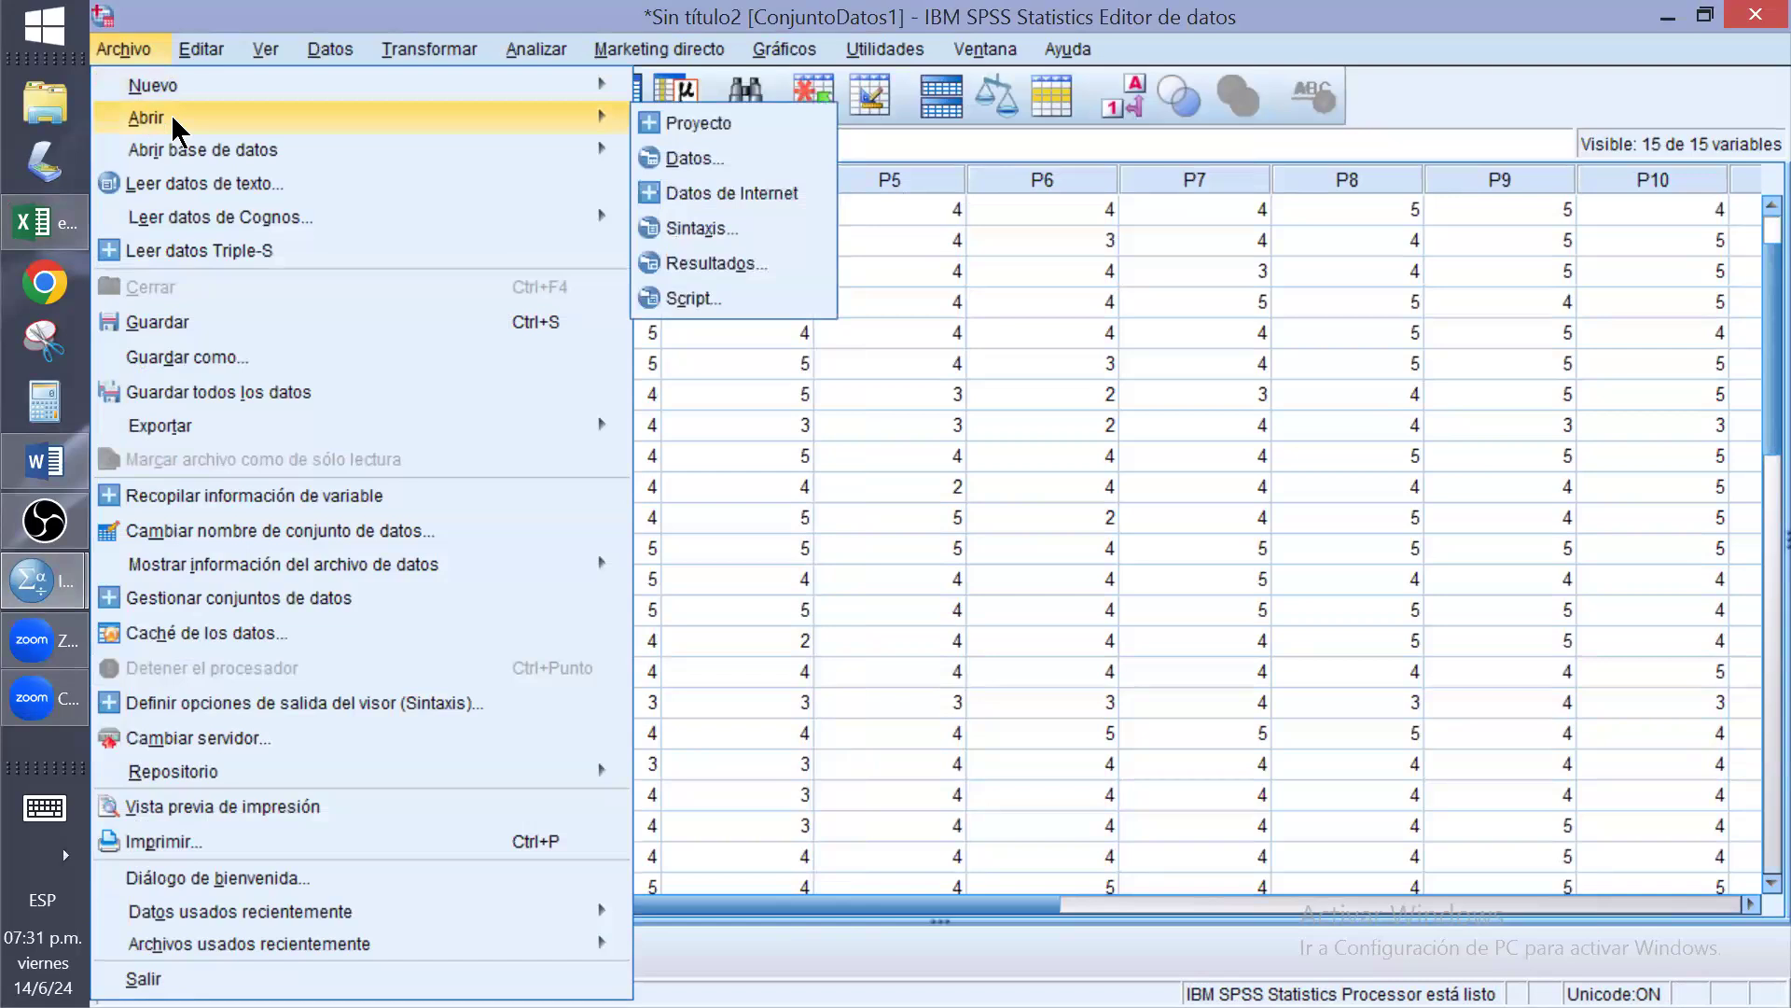
mouse_move(368, 92)
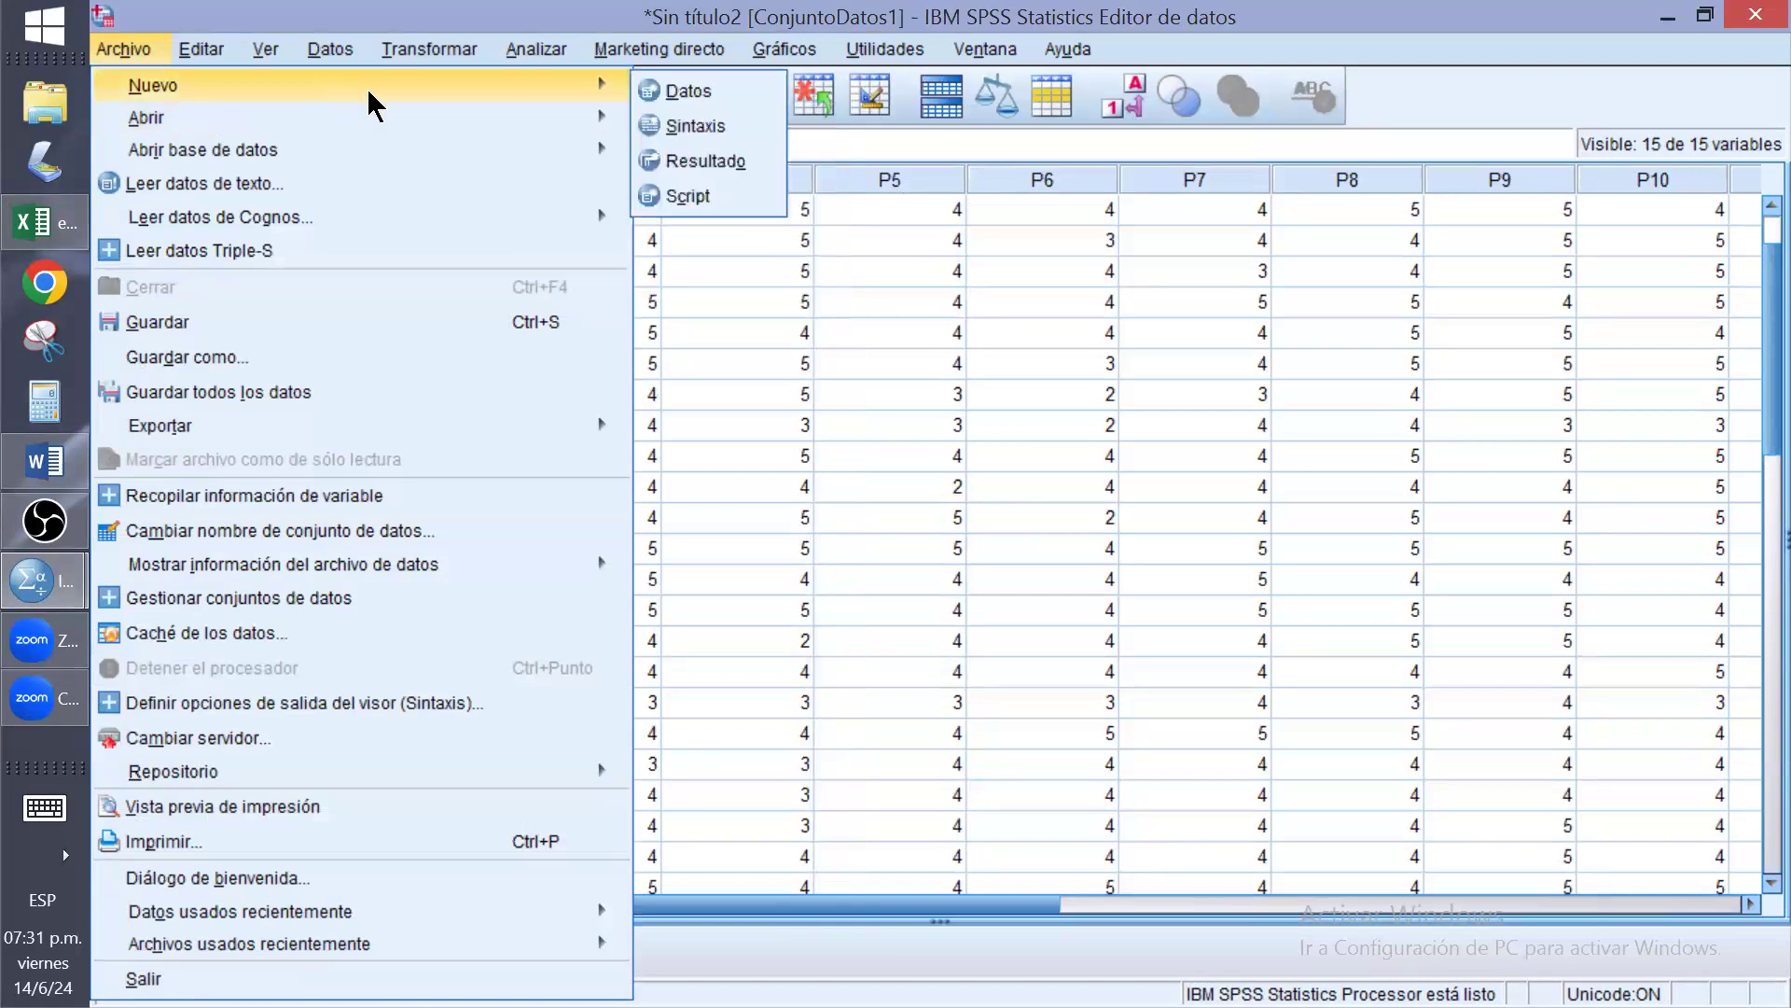
left_click(664, 93)
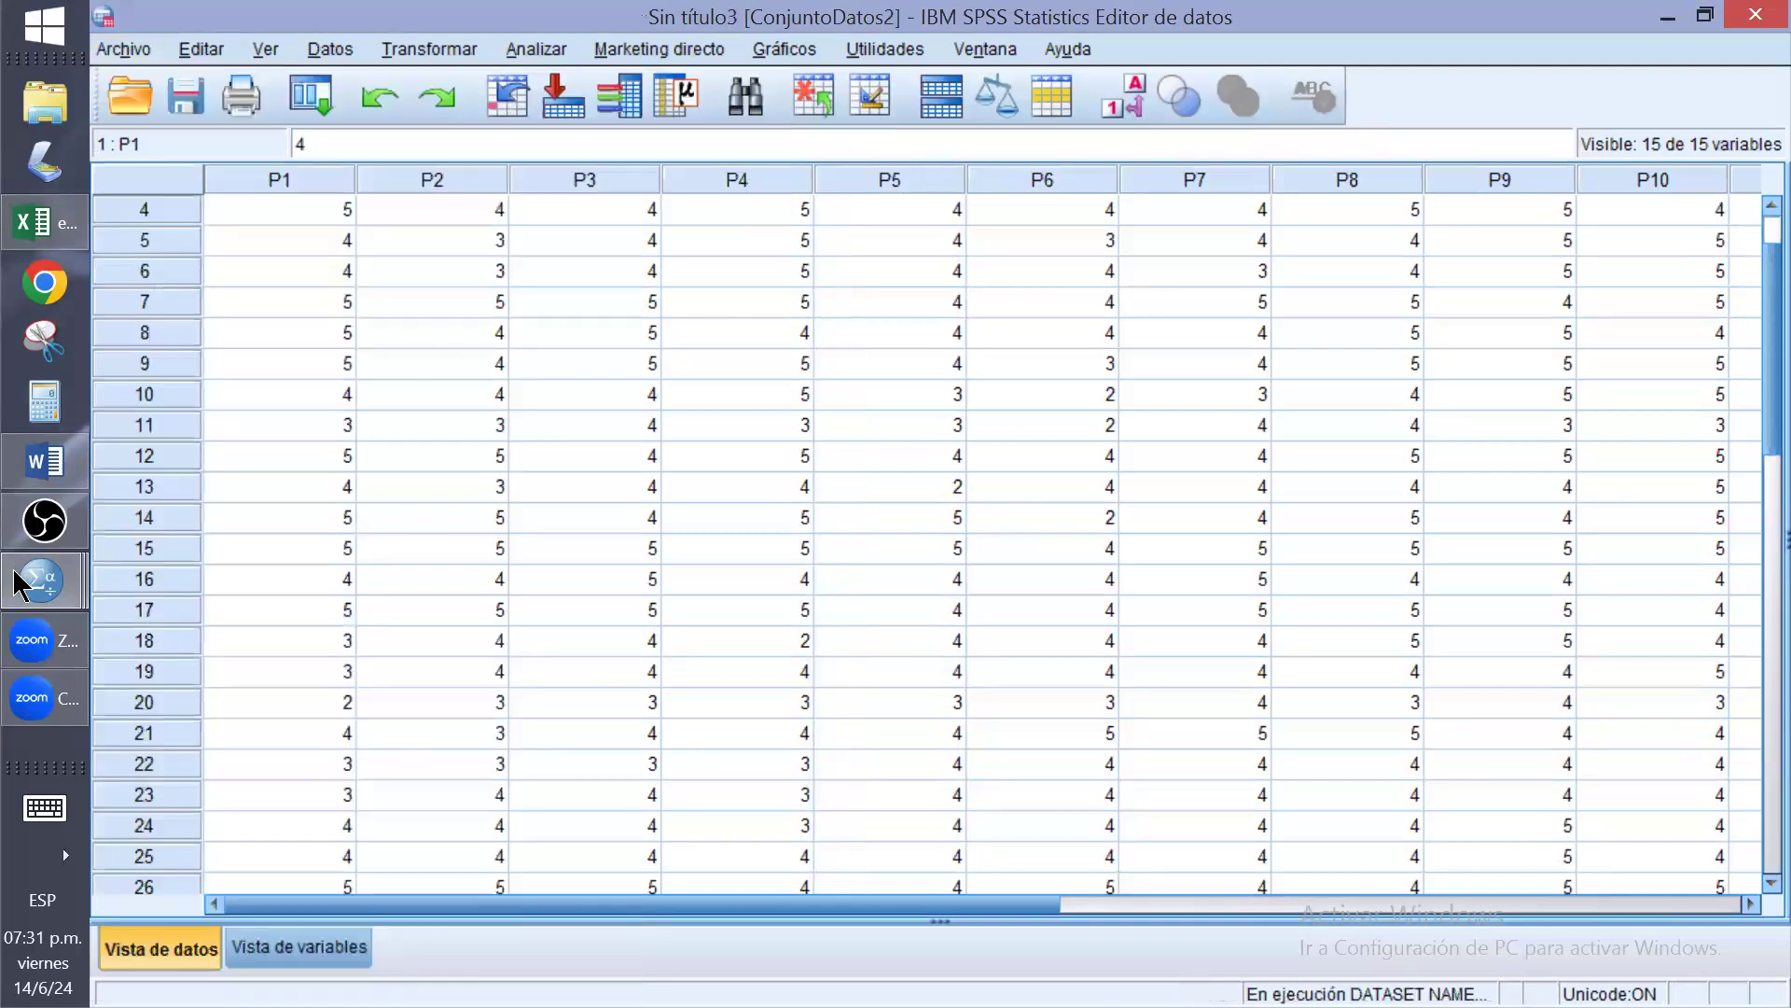
left_click(82, 579)
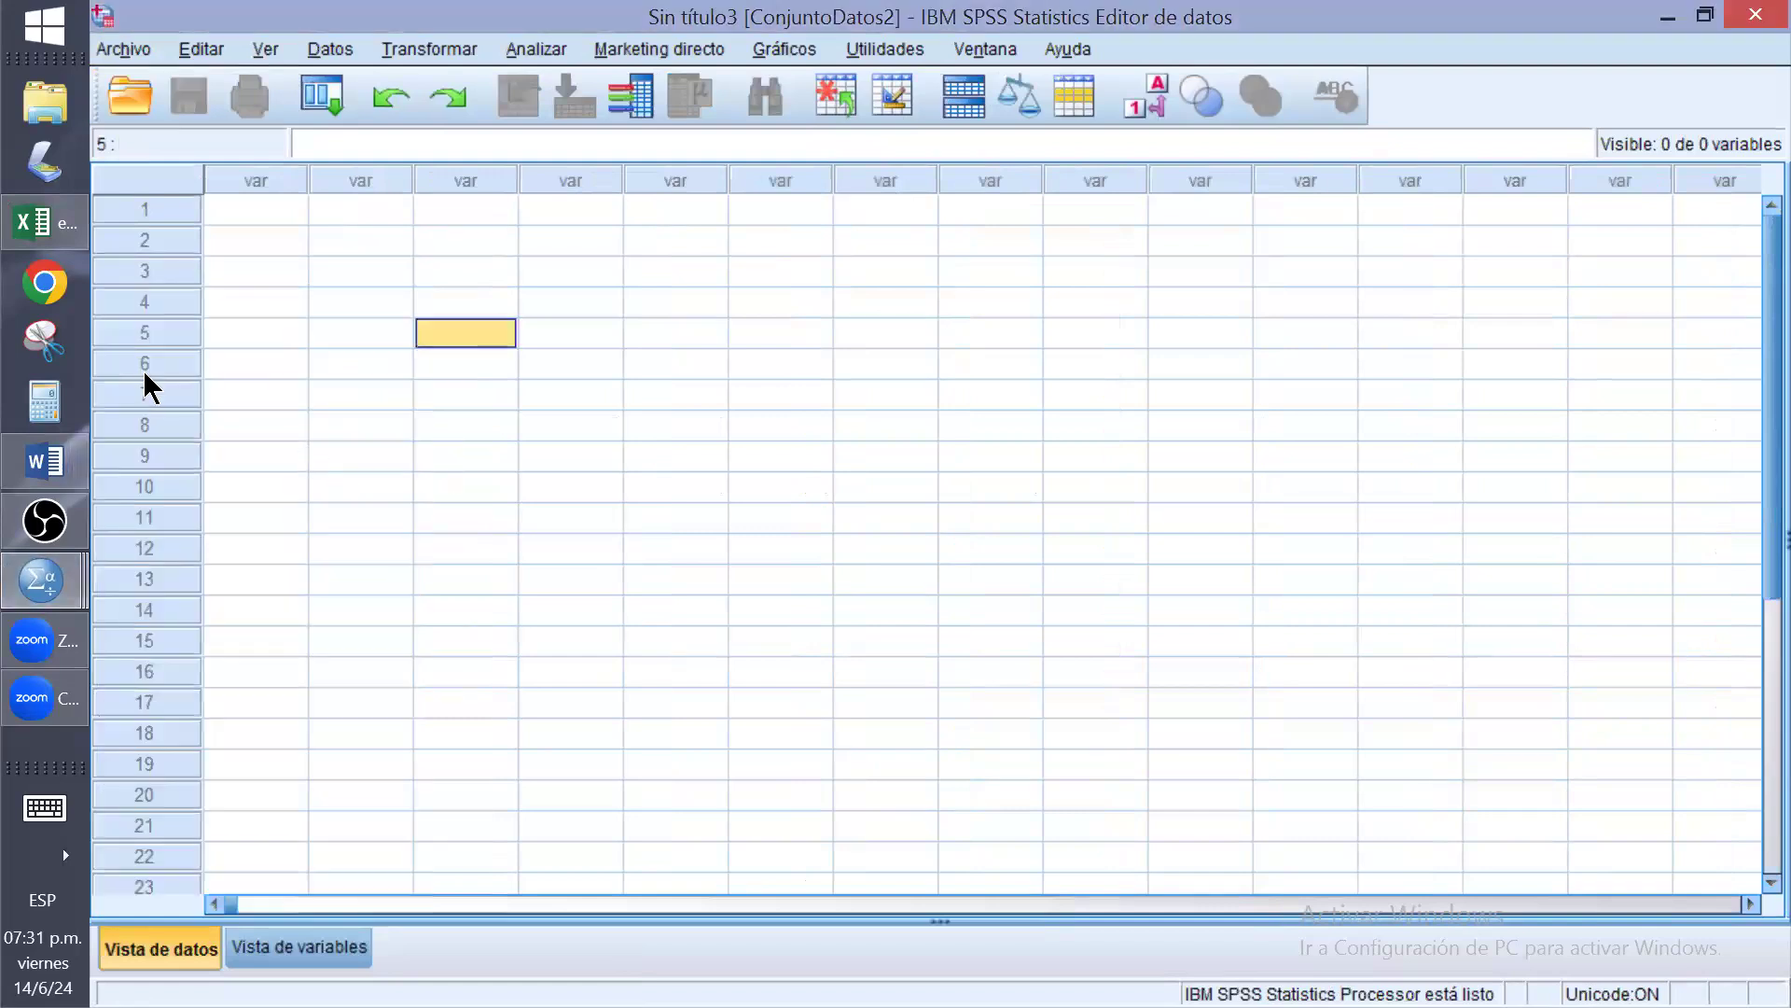
left_click(104, 46)
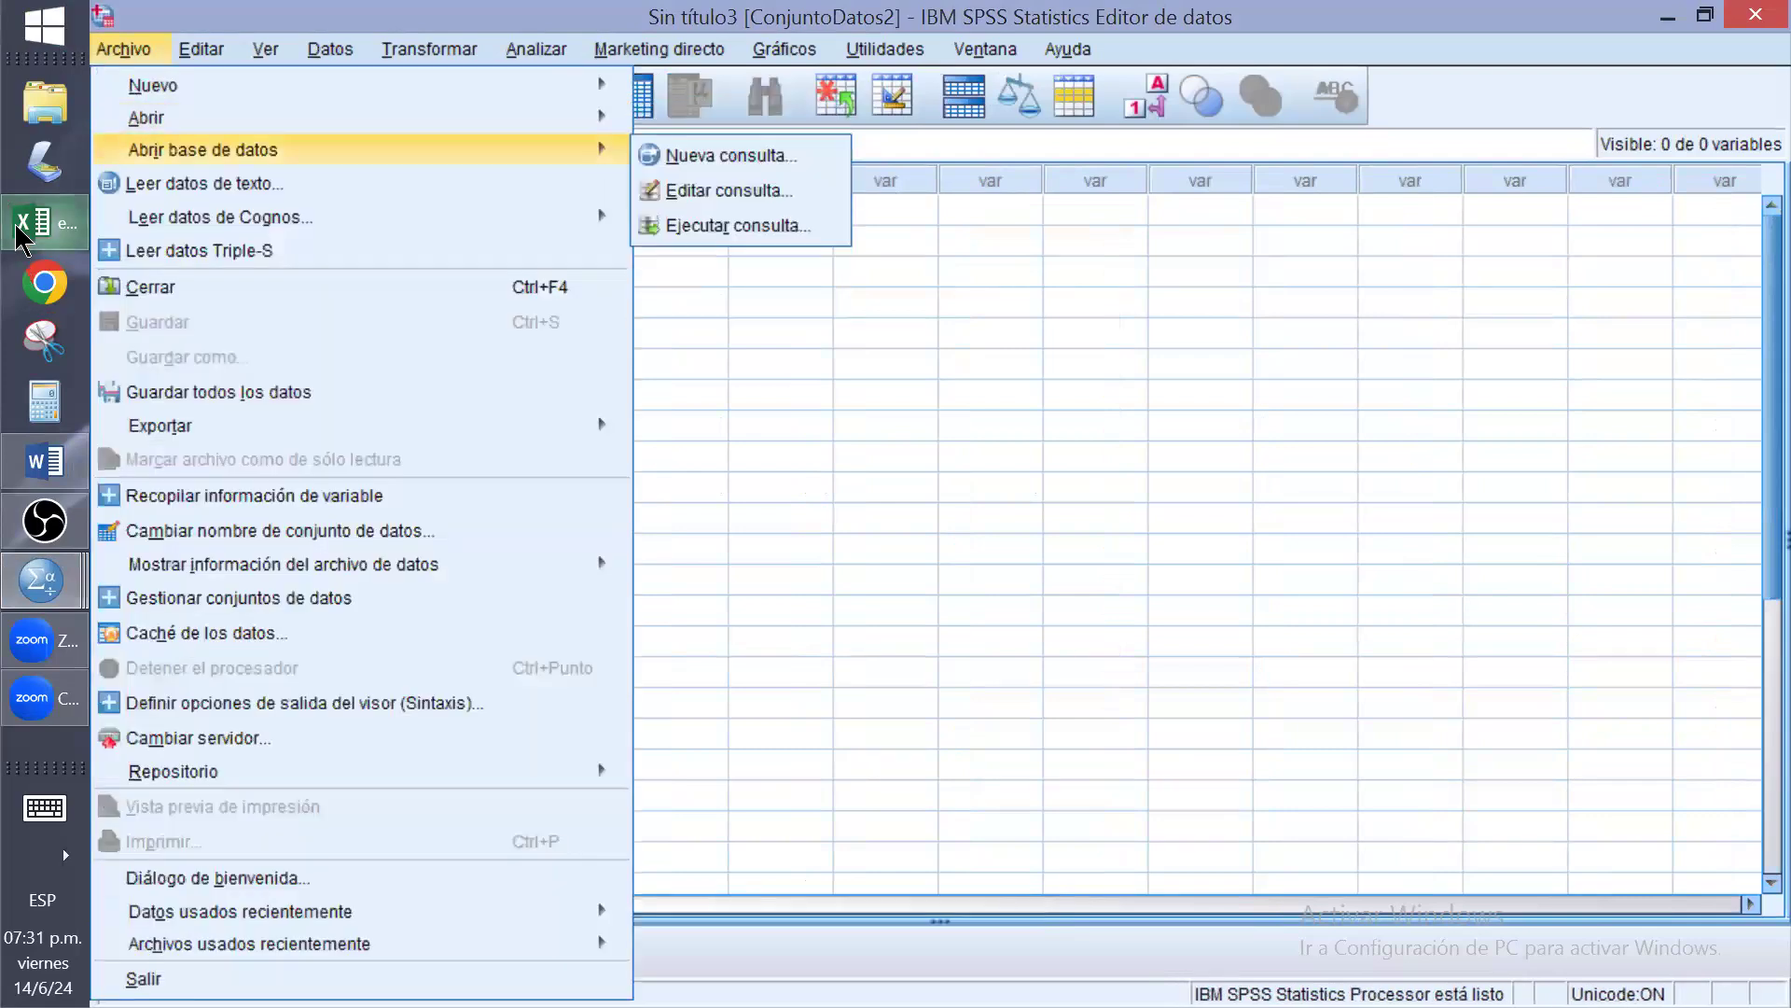
left_click(216, 101)
key("alt+Tab")
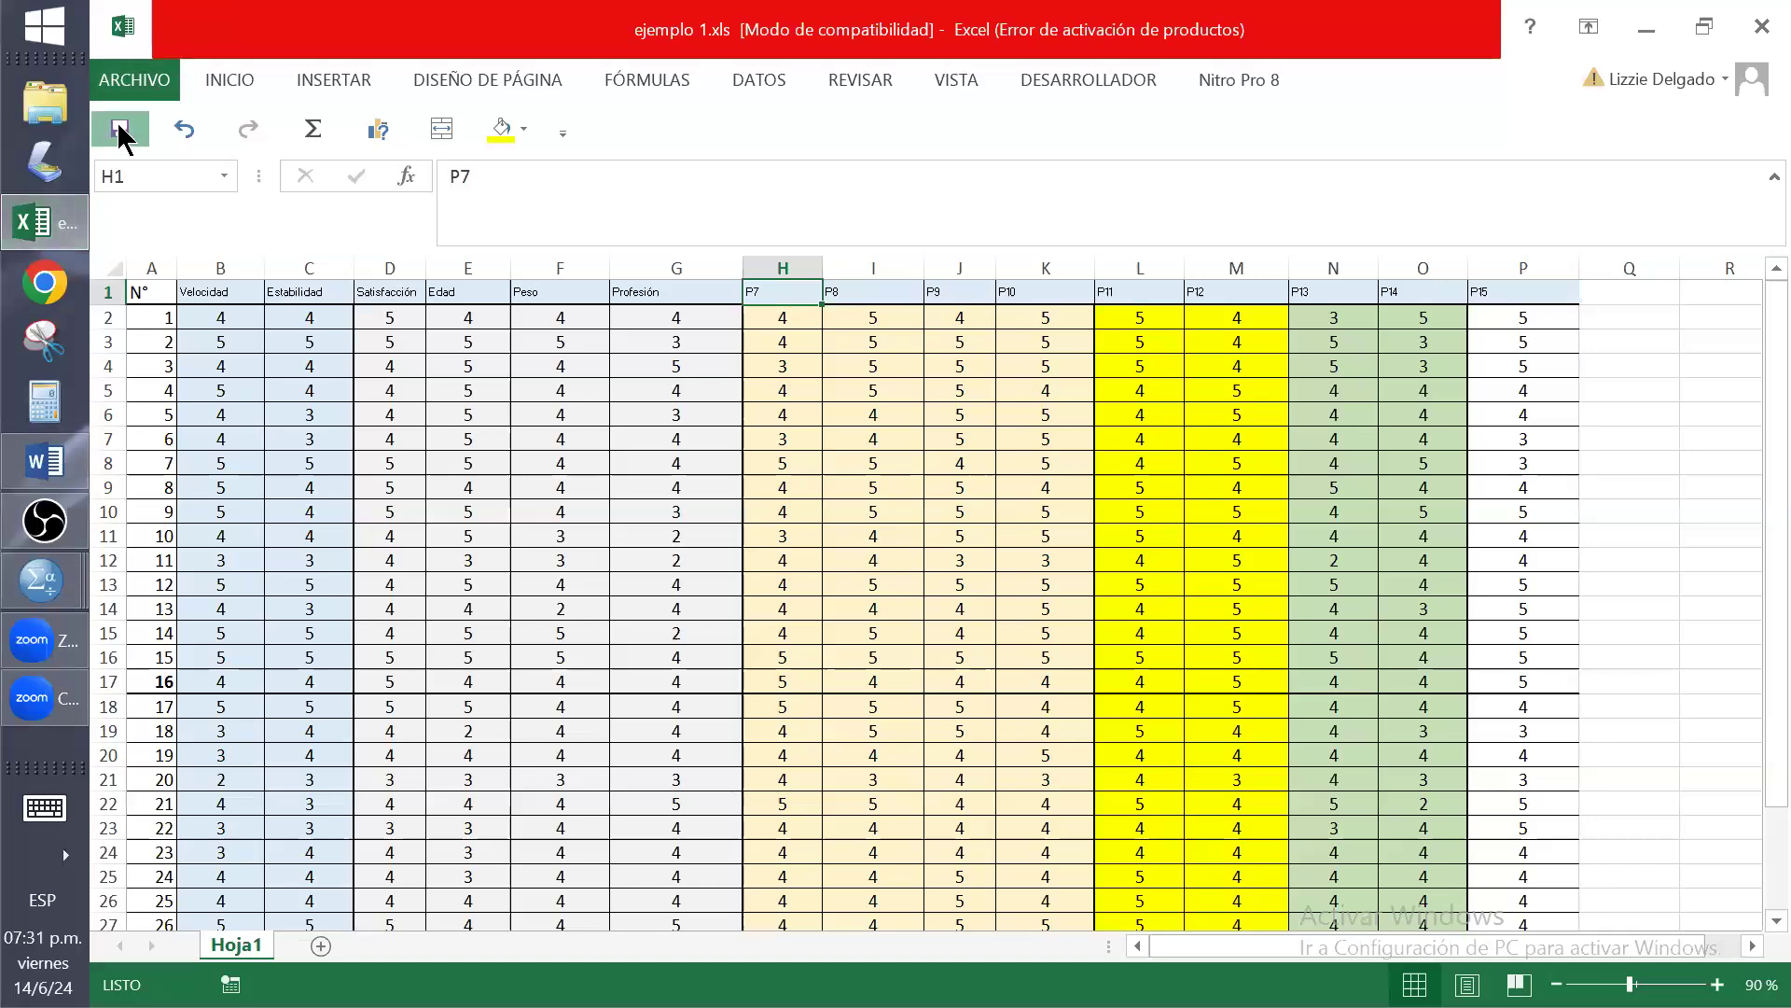
Save ejemplo 1.xls in Excel 97-2003 format and close Excel
key("ctrl+s")
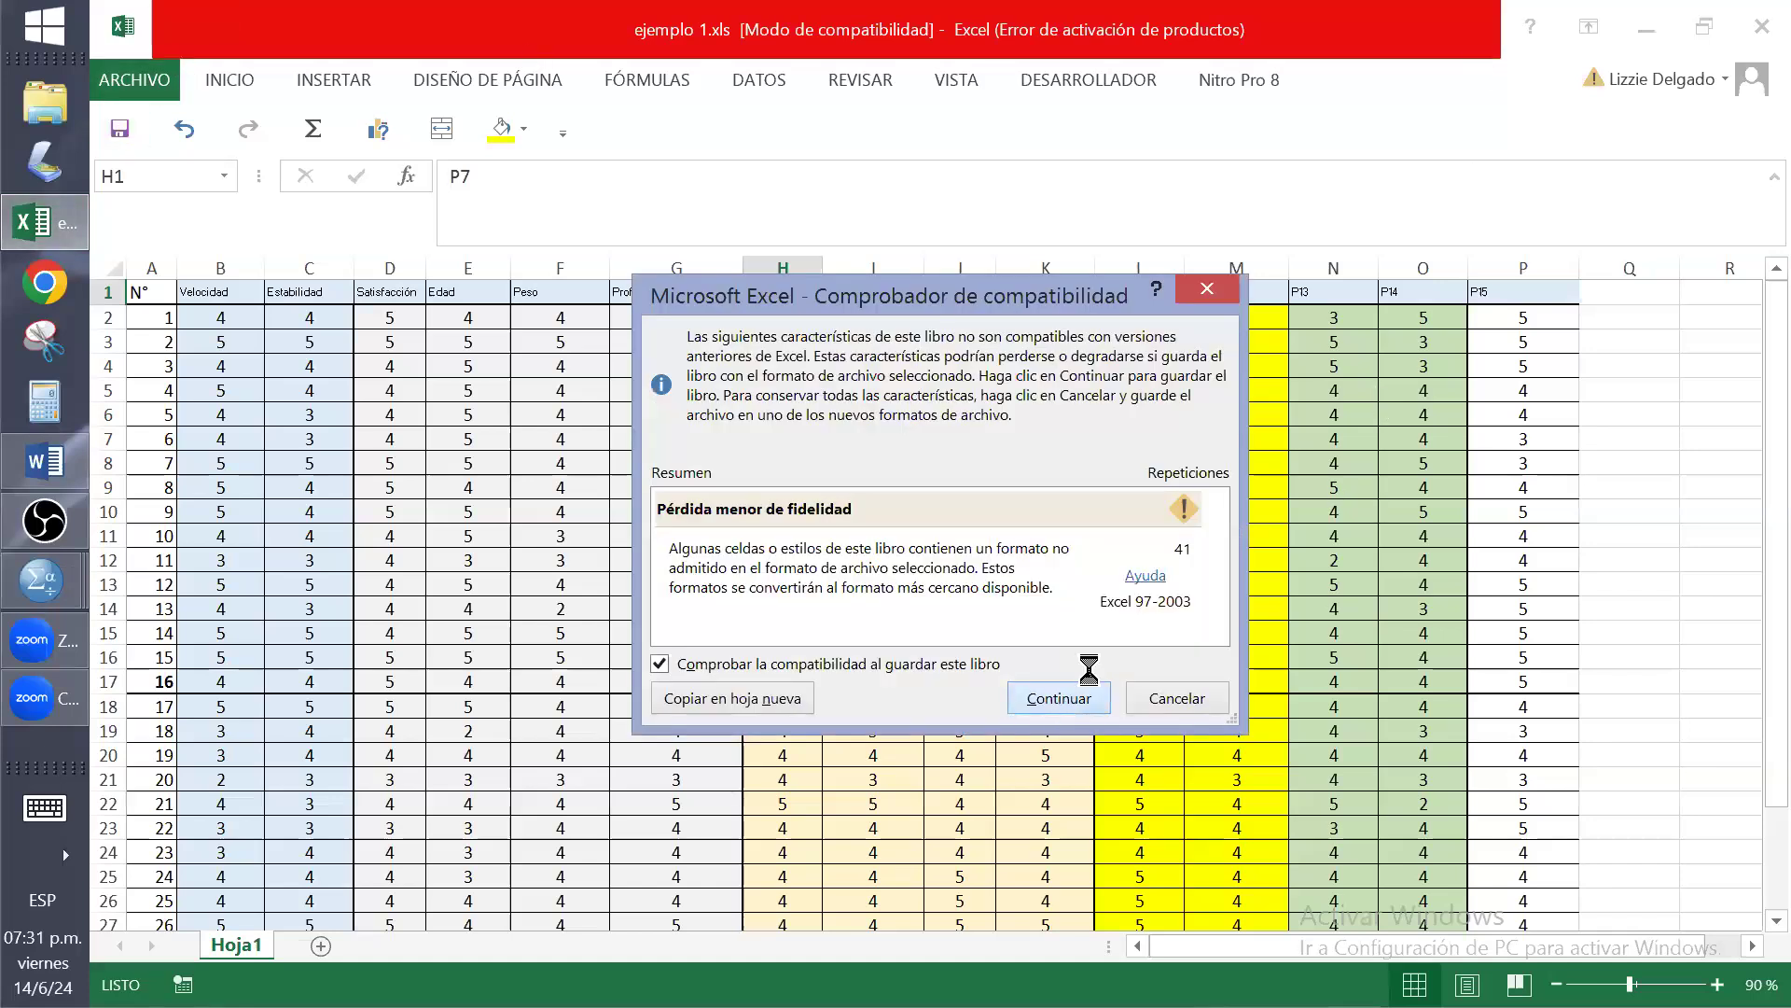
left_click(1061, 697)
left_click(1763, 30)
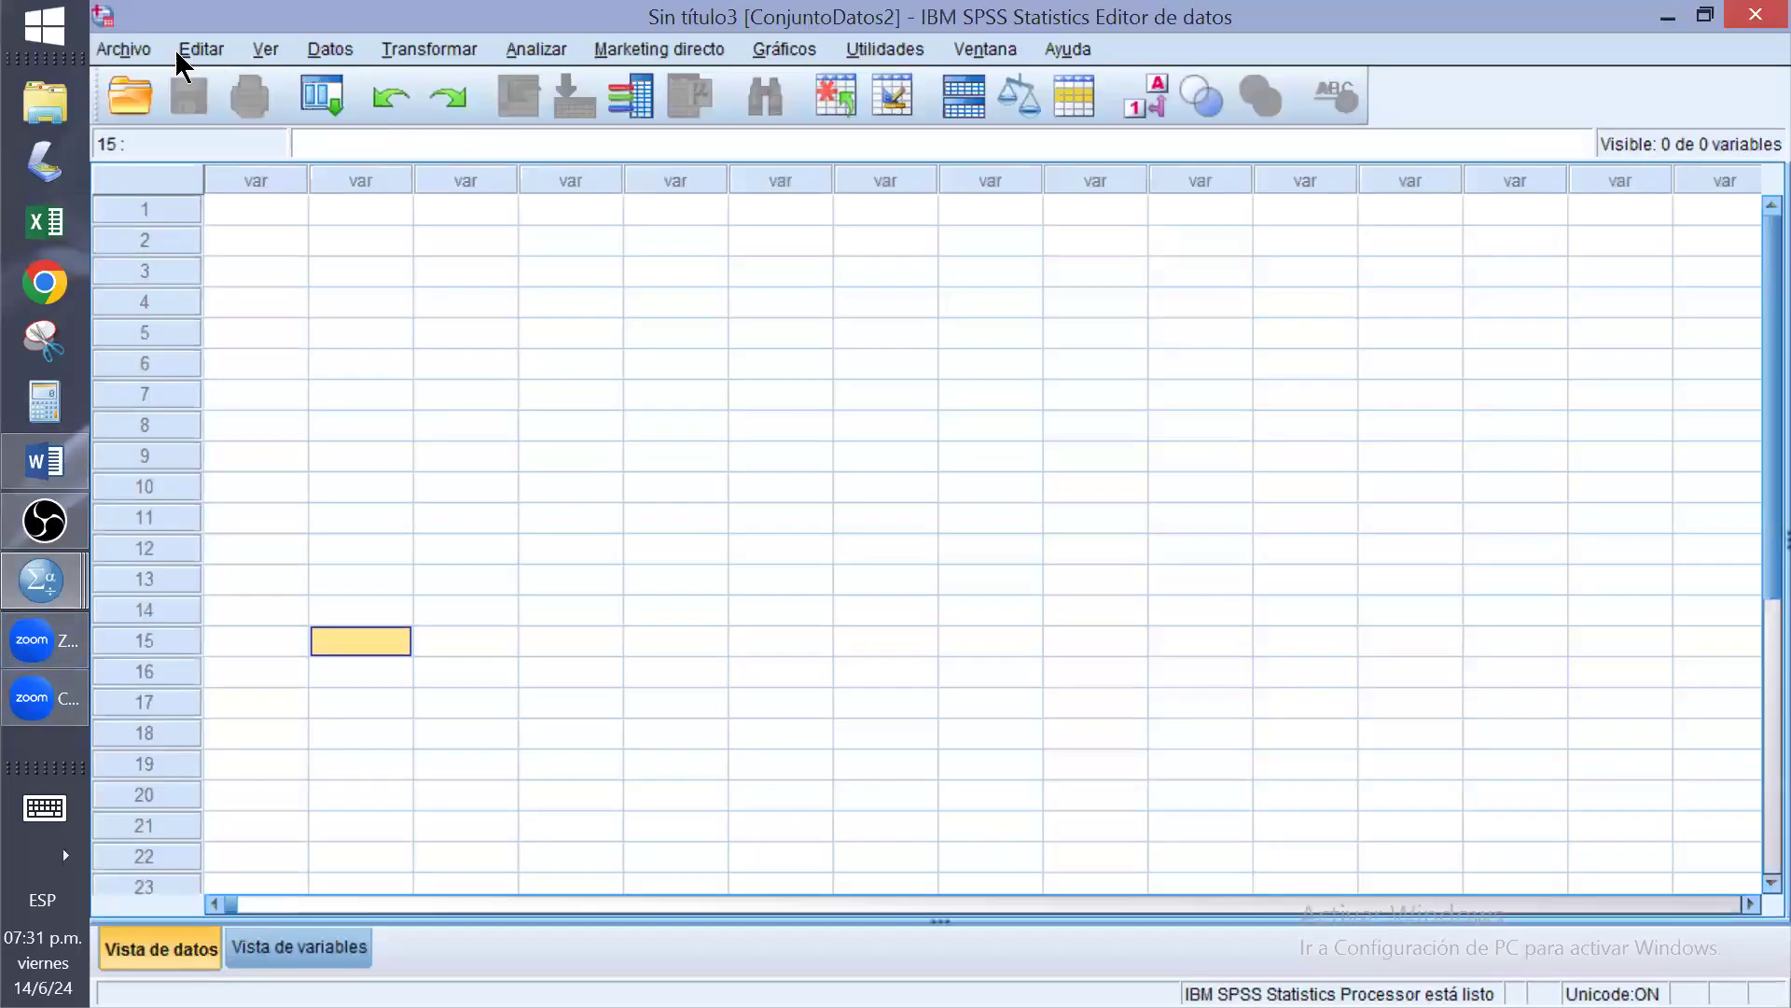
Open ejemplo 1.xls as an Excel data file, reading variable names from the first row
left_click(119, 43)
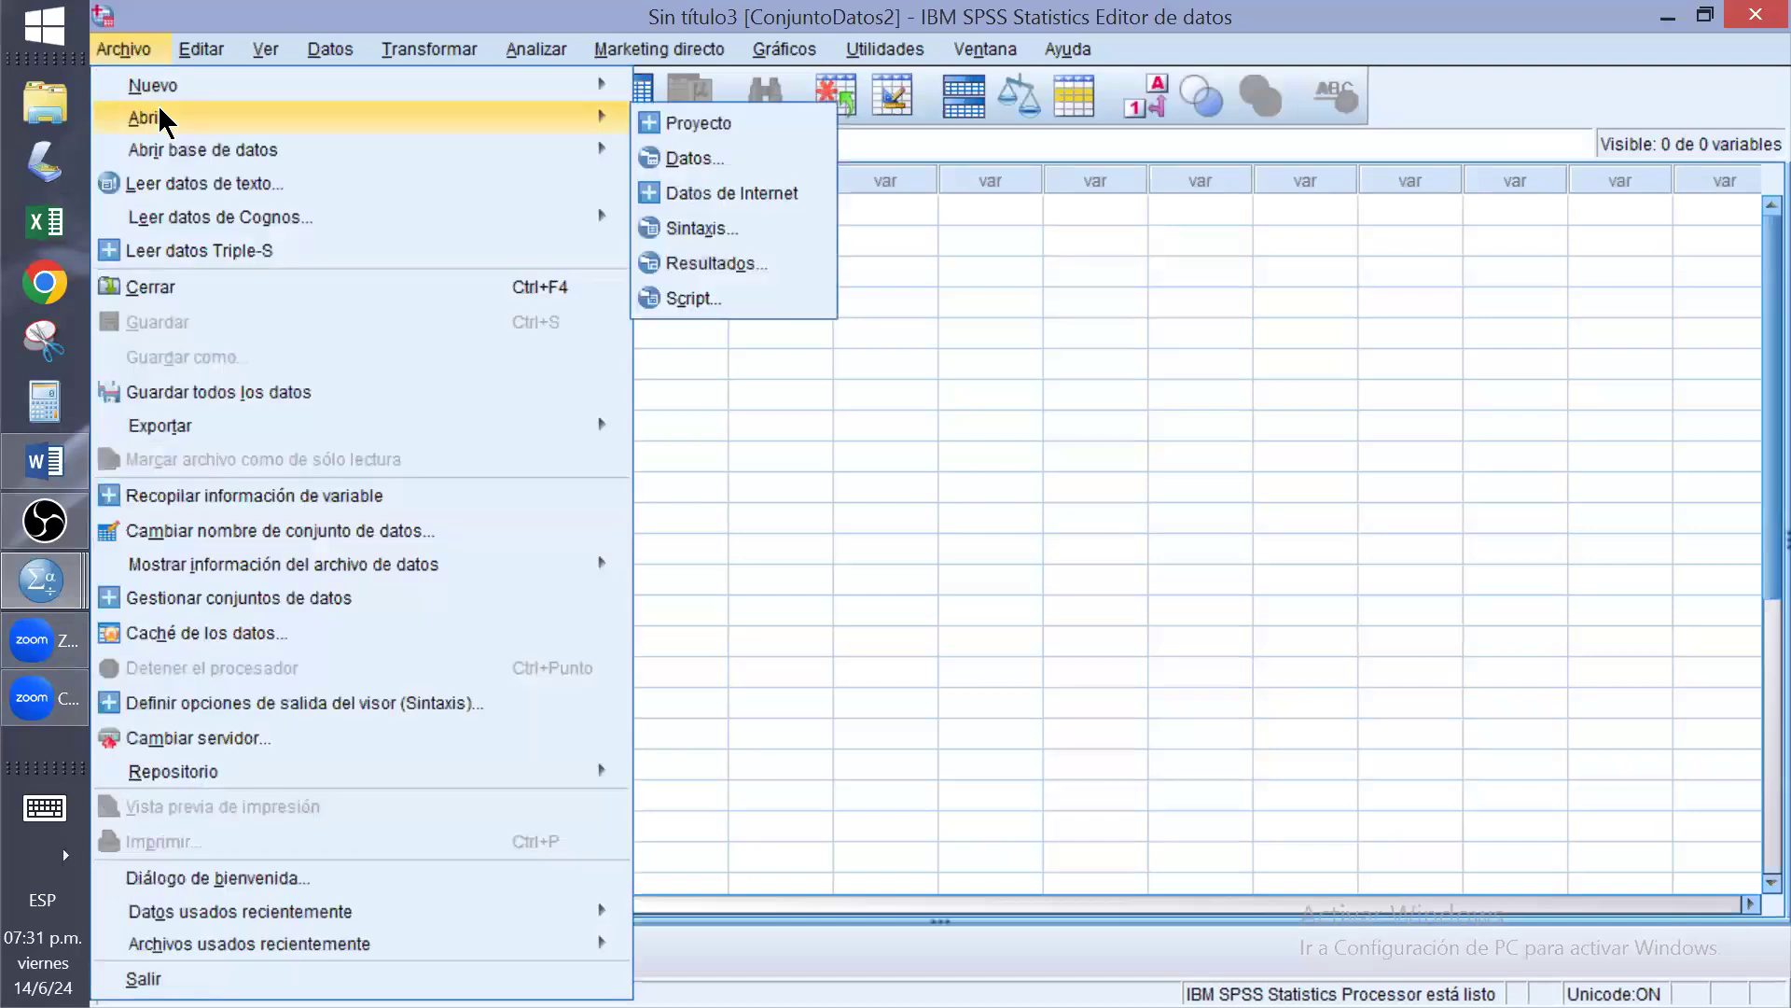
left_click(718, 168)
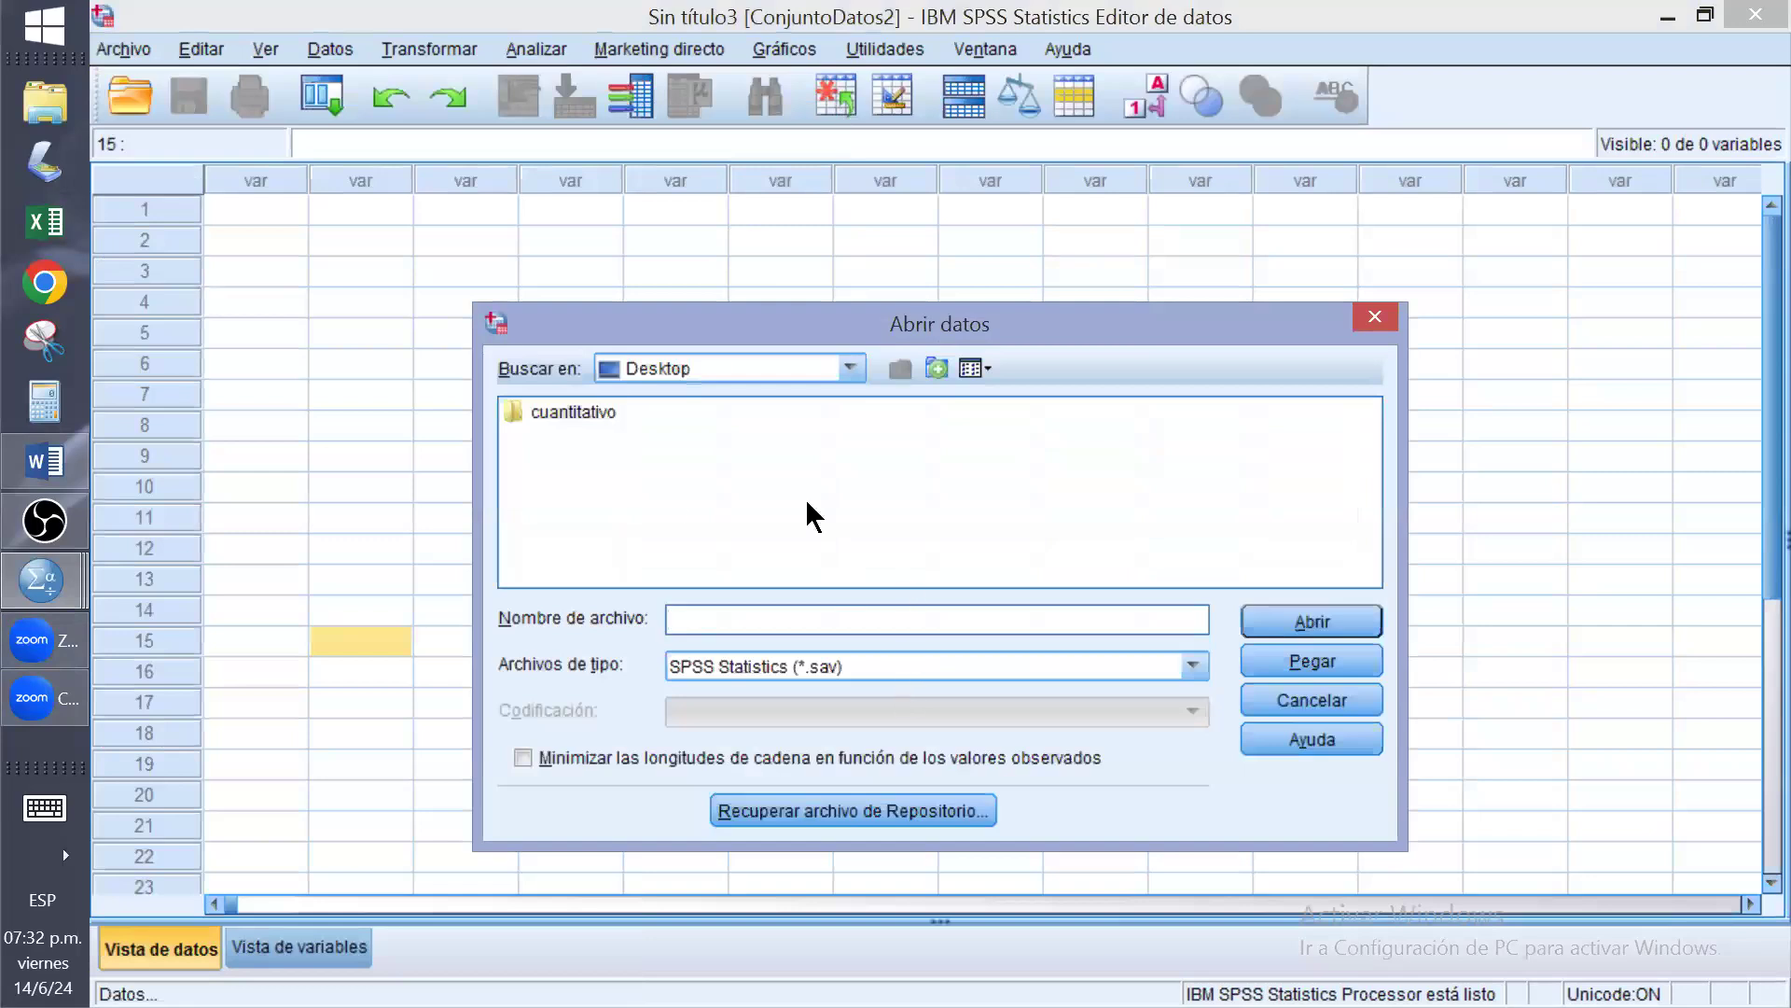
left_click(1120, 664)
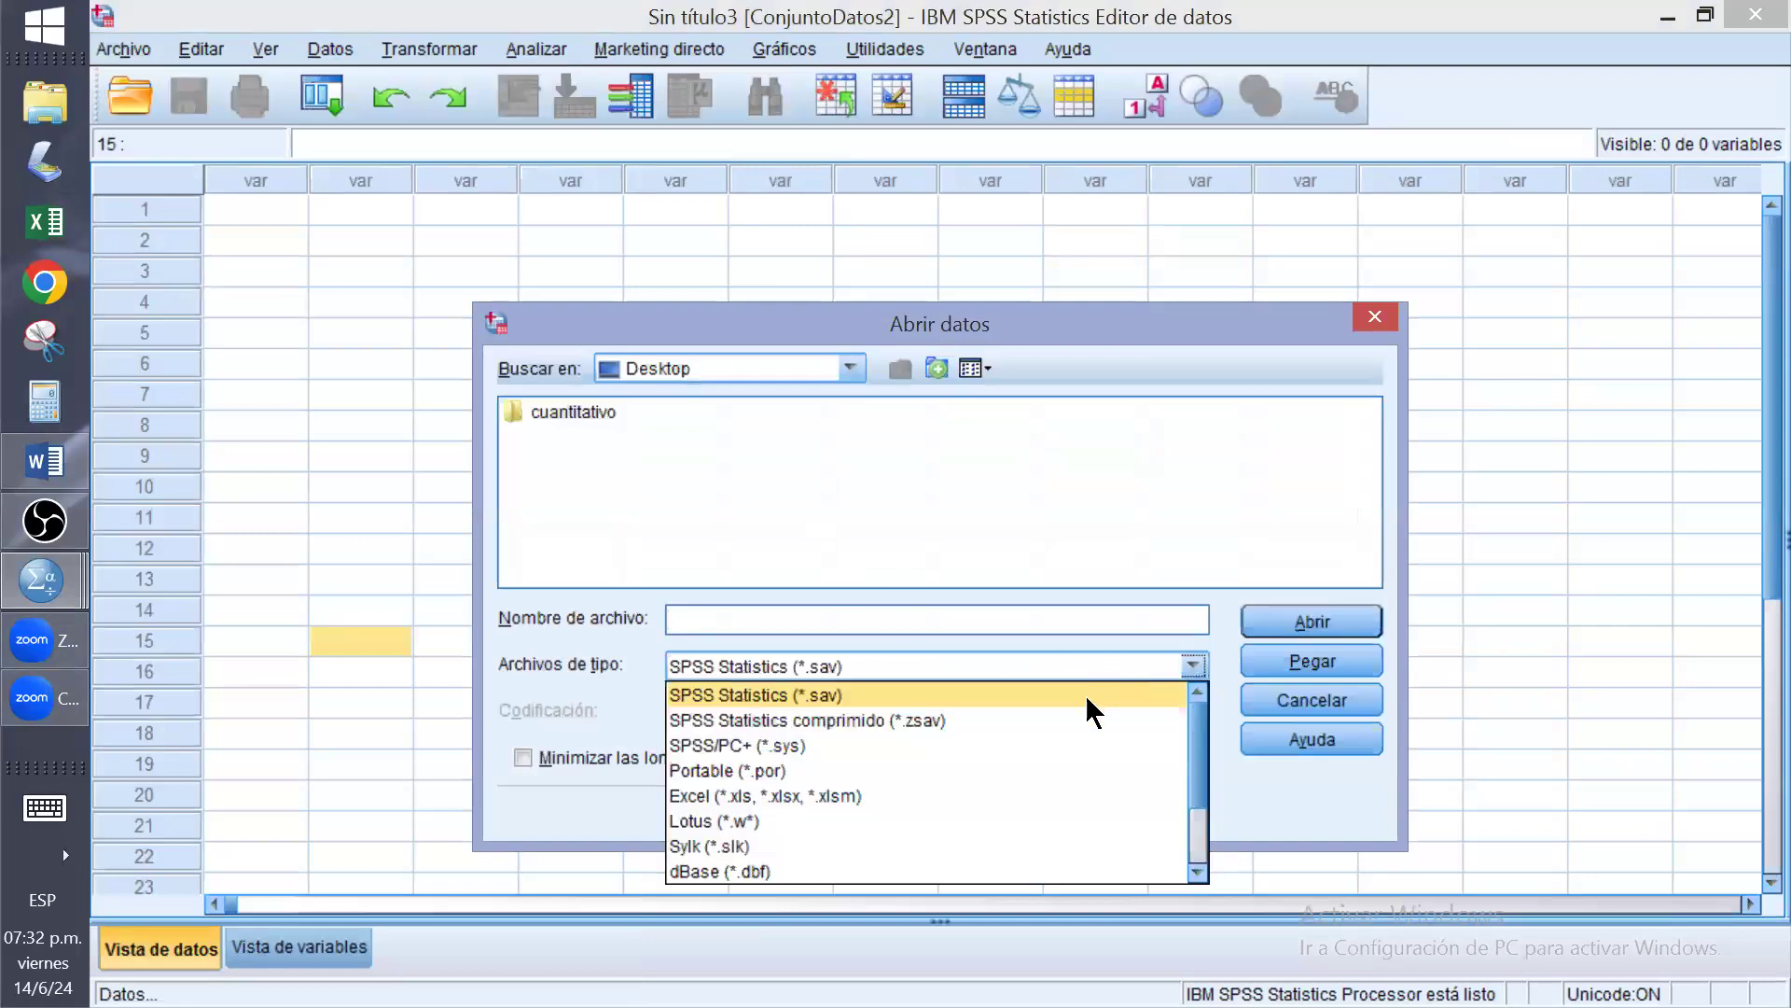
left_click(1017, 791)
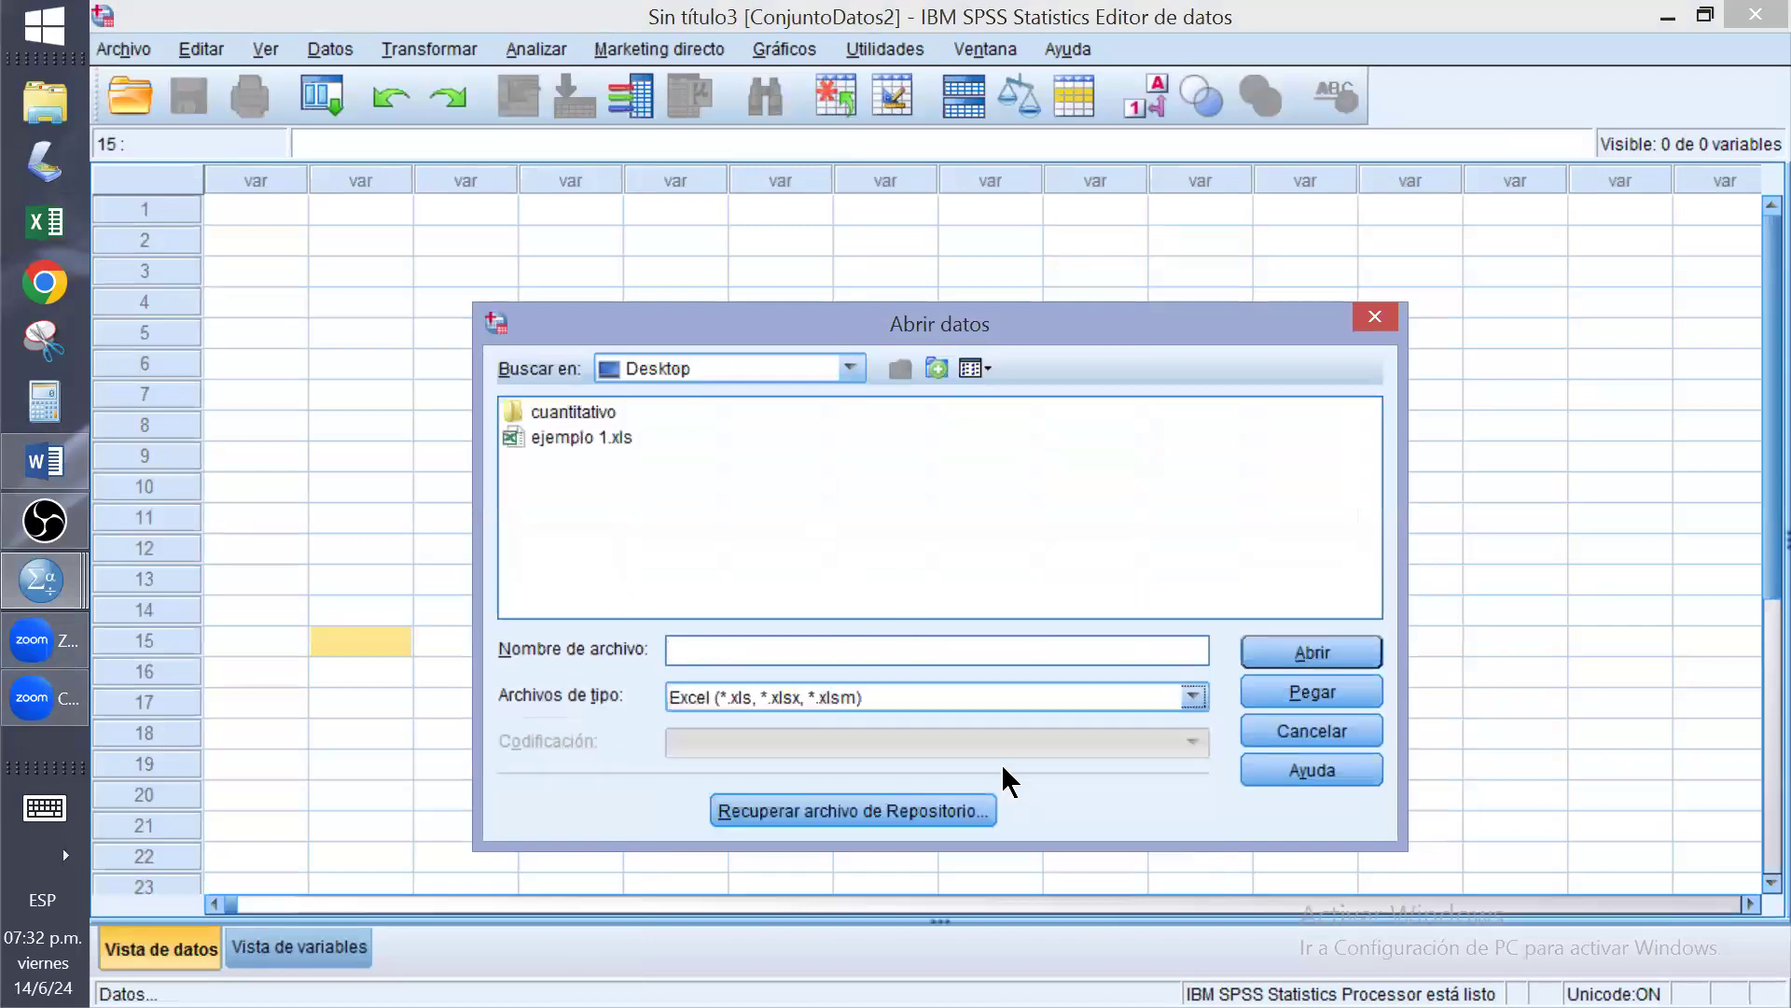
left_click(509, 434)
left_click(1335, 653)
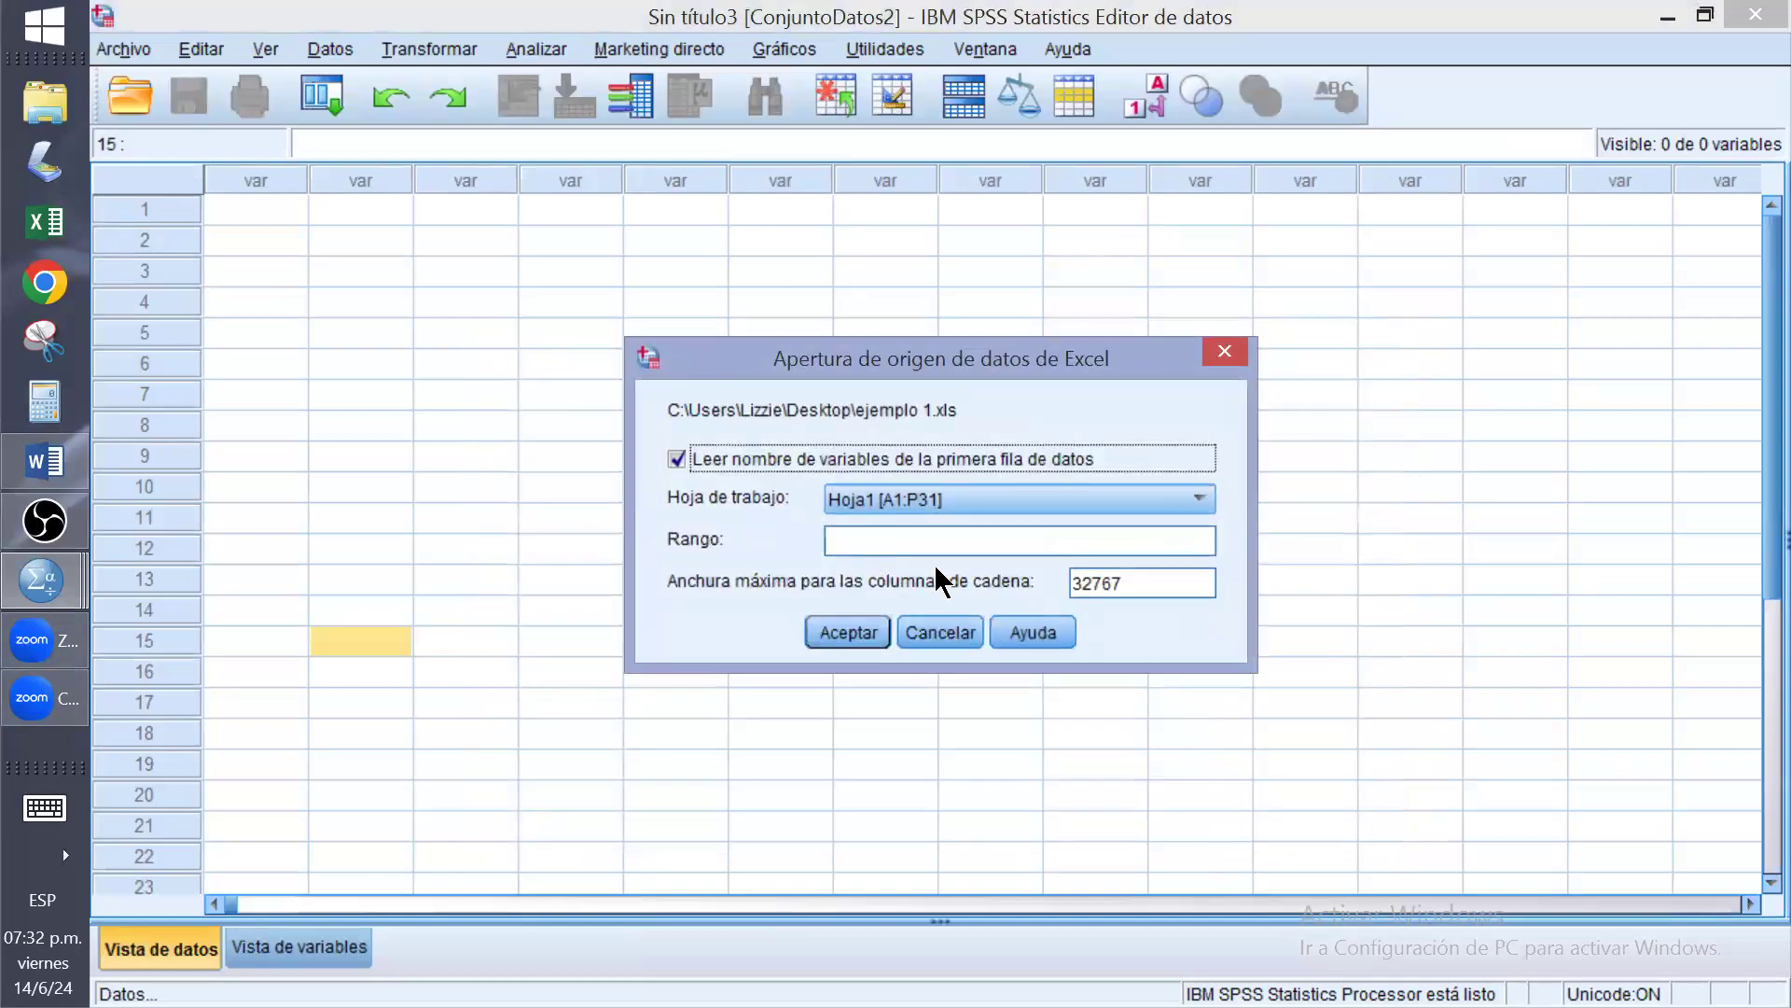
left_click(875, 624)
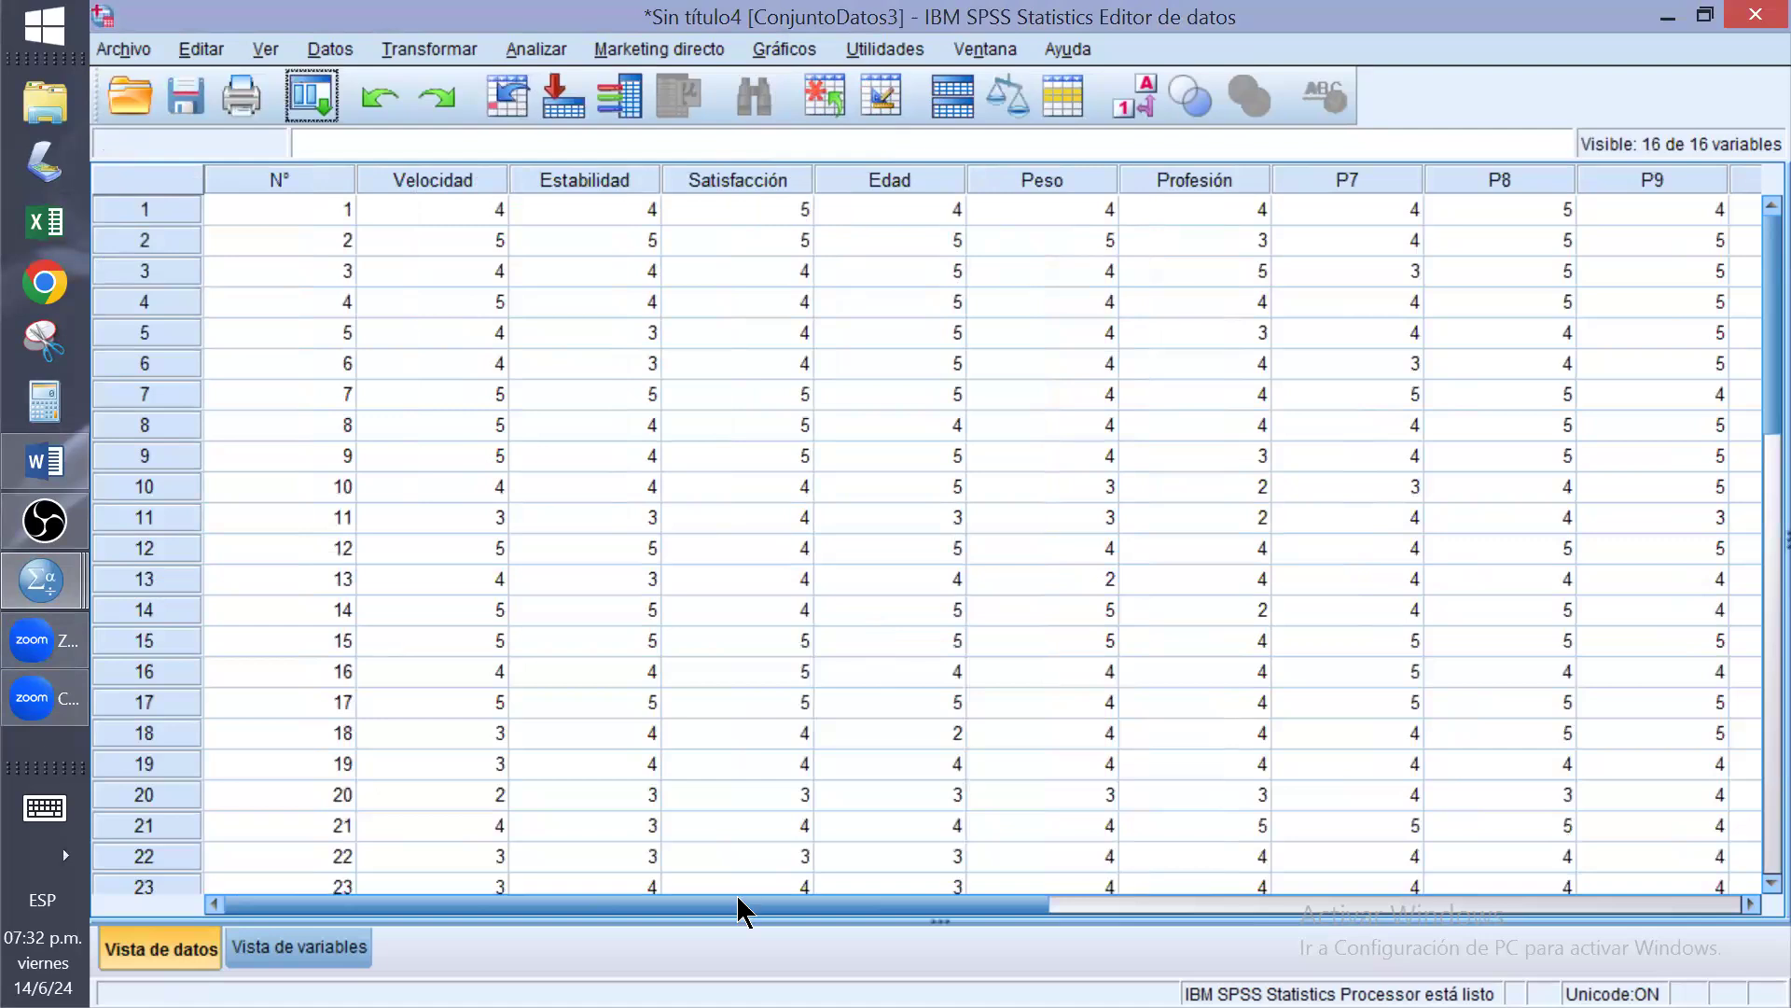
scroll(737, 898, "right", 3)
scroll(737, 899, "left", 1)
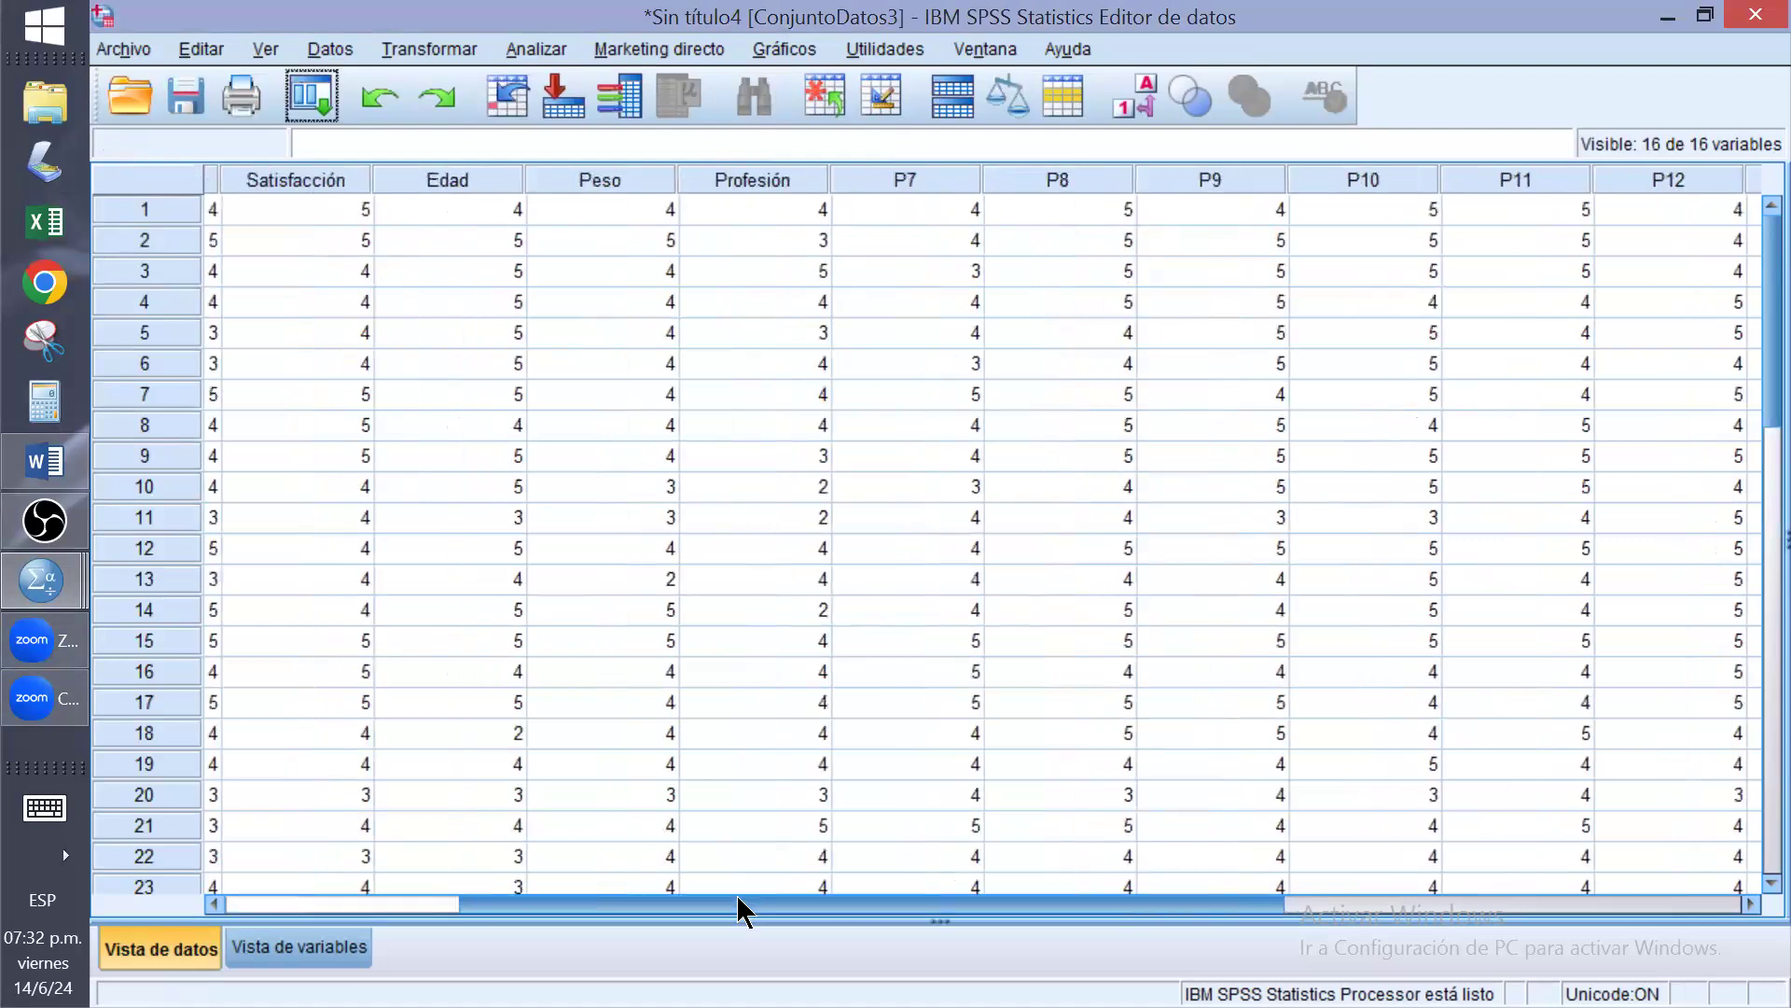
scroll(737, 897, "left", 1)
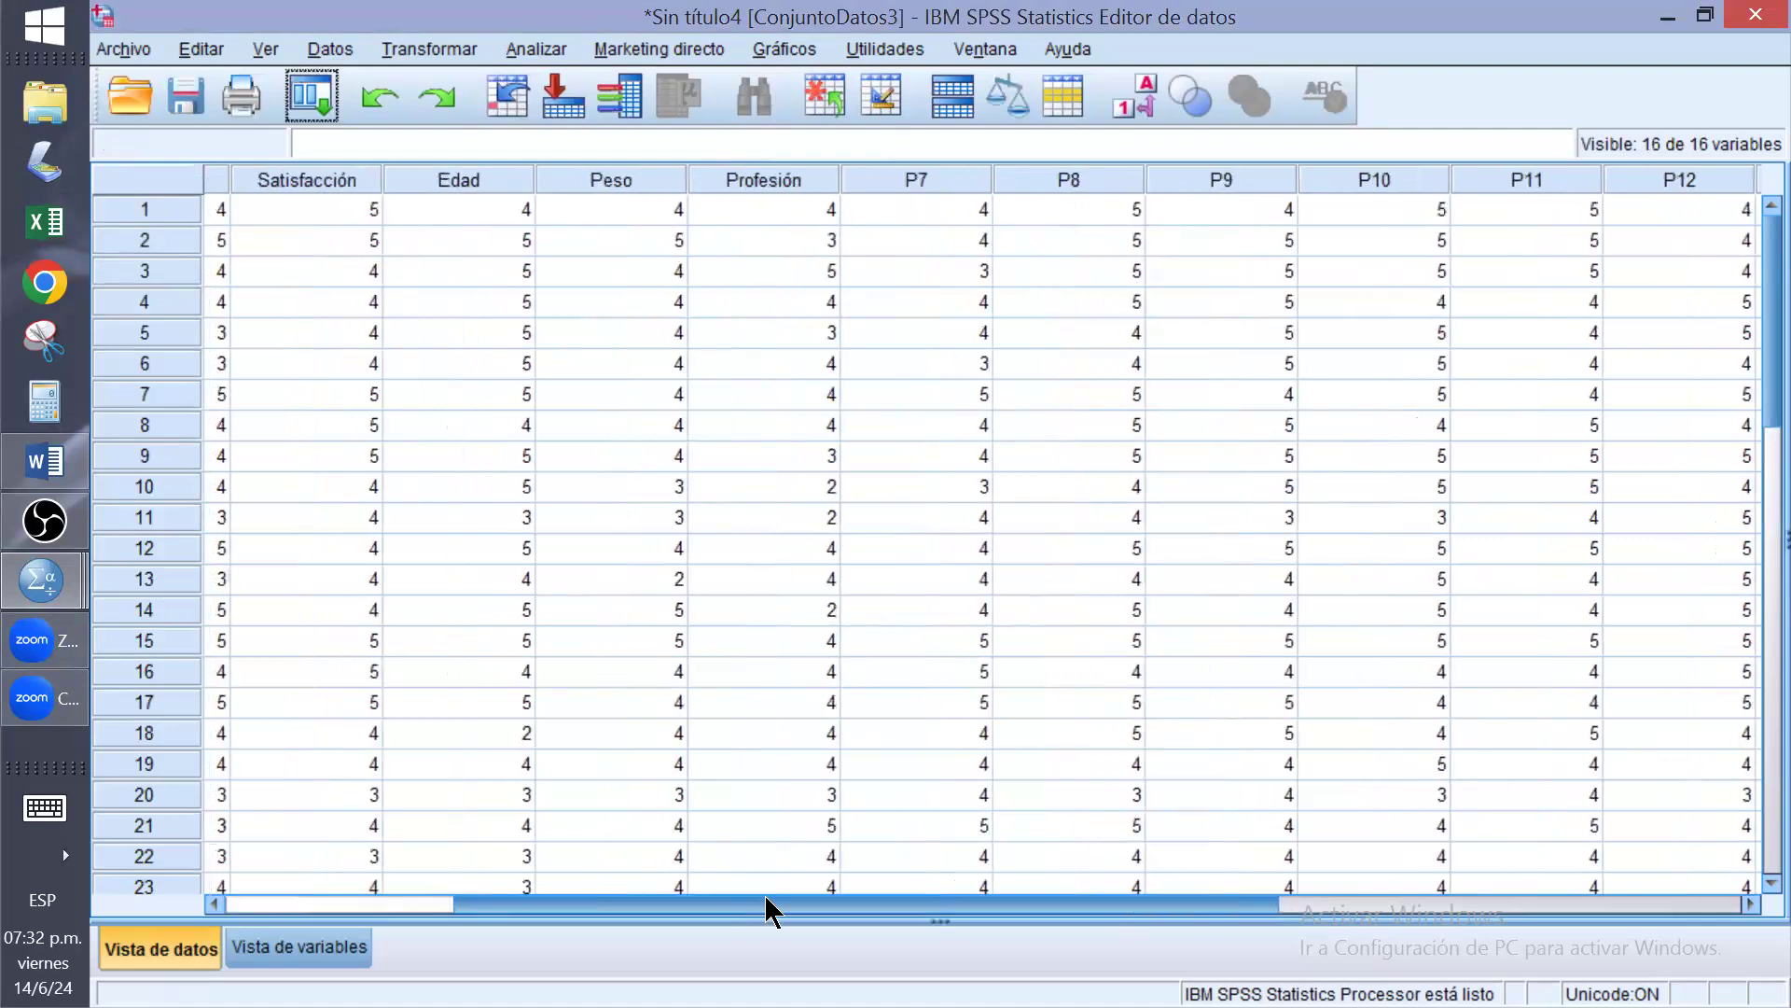
scroll(765, 898, "left", 1)
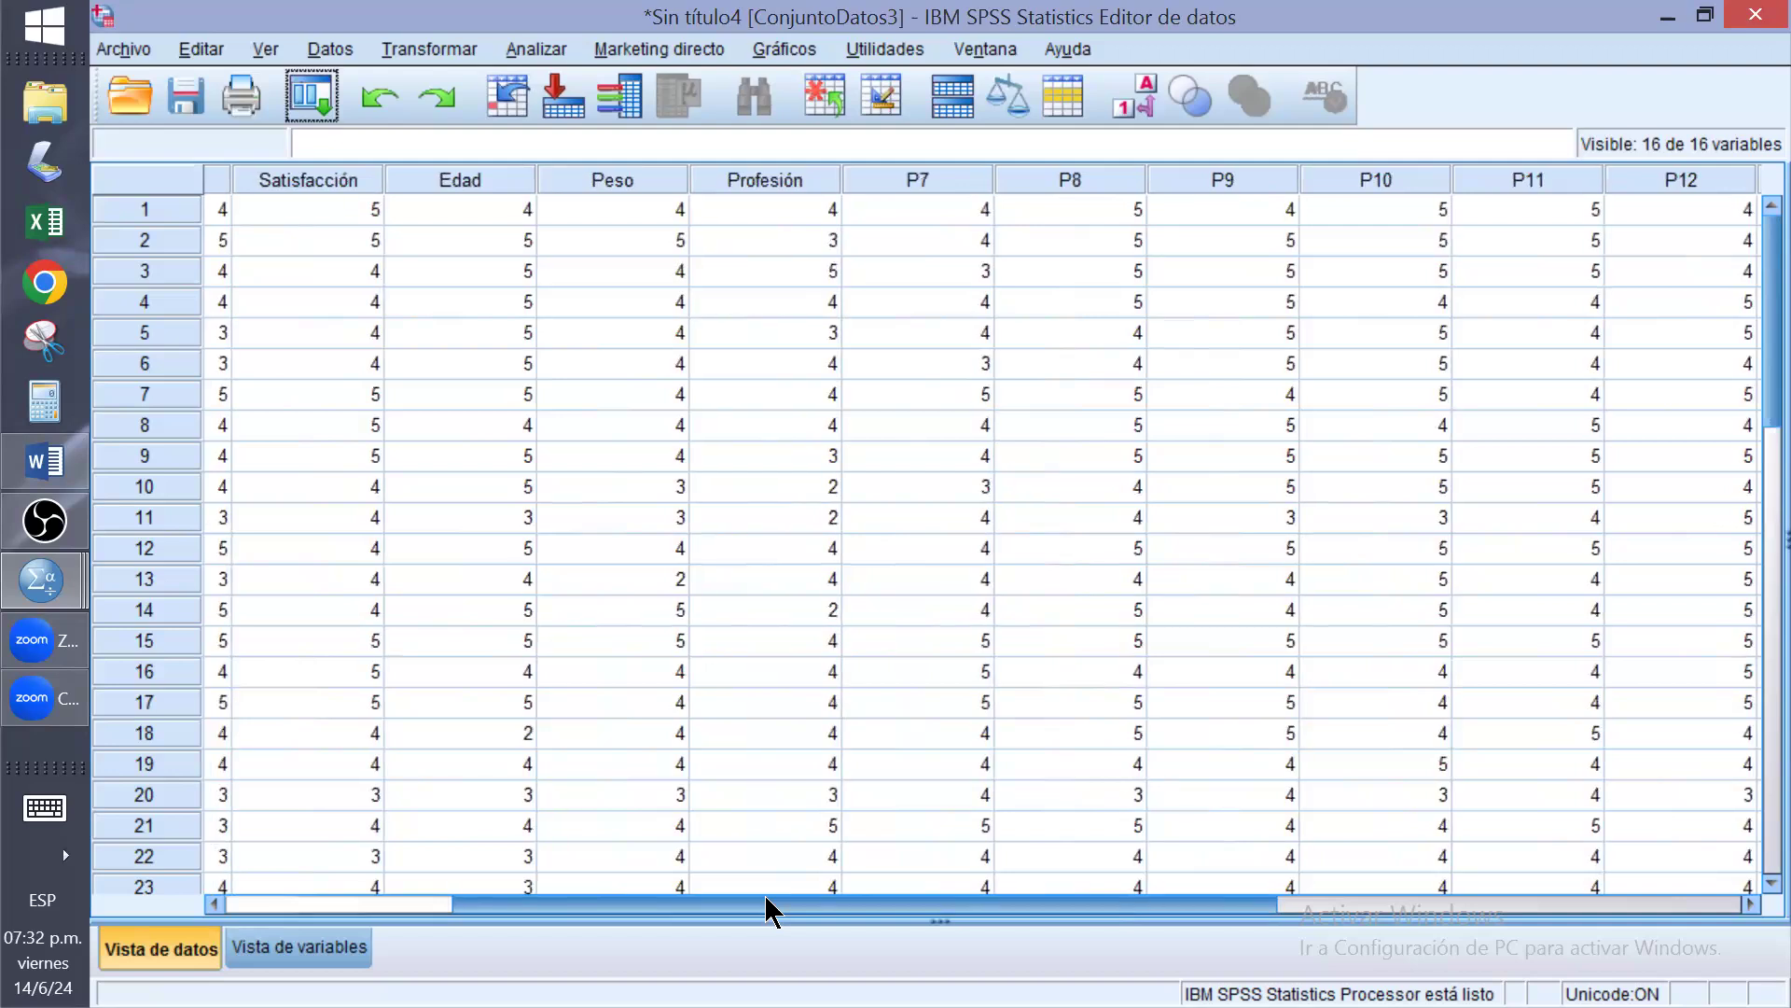
scroll(765, 899, "left", 2)
scroll(764, 894, "left", 1)
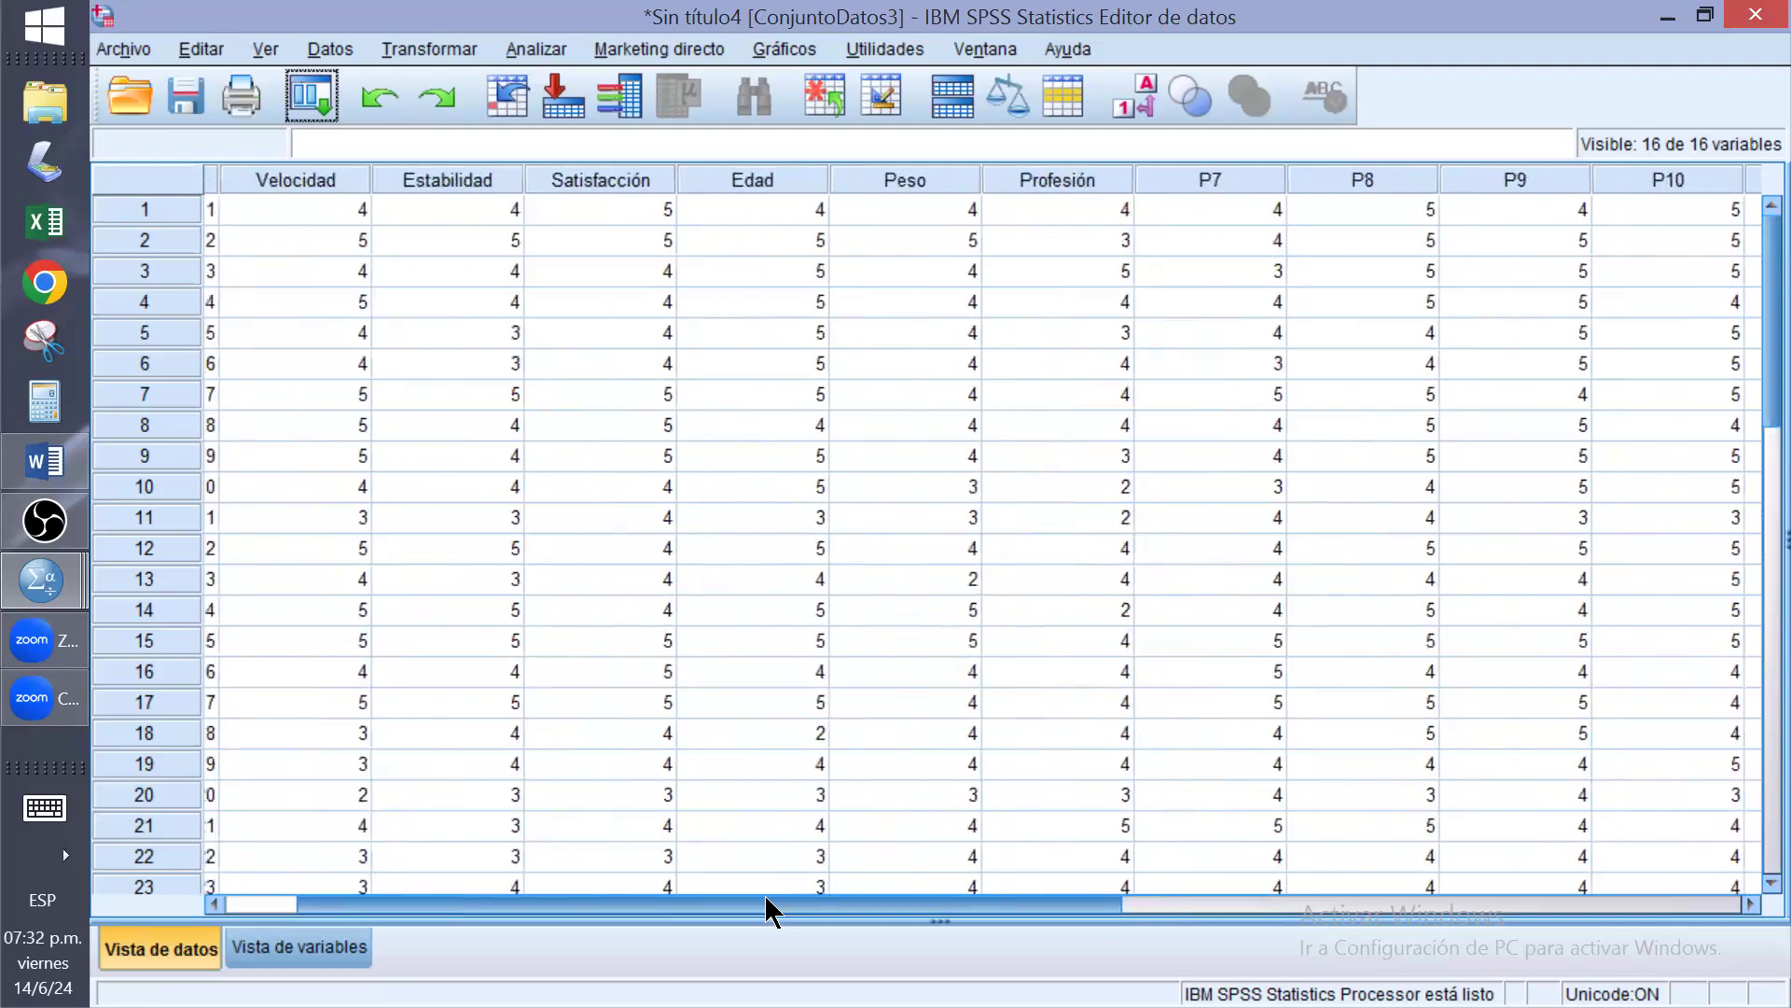
scroll(764, 911, "right", 1)
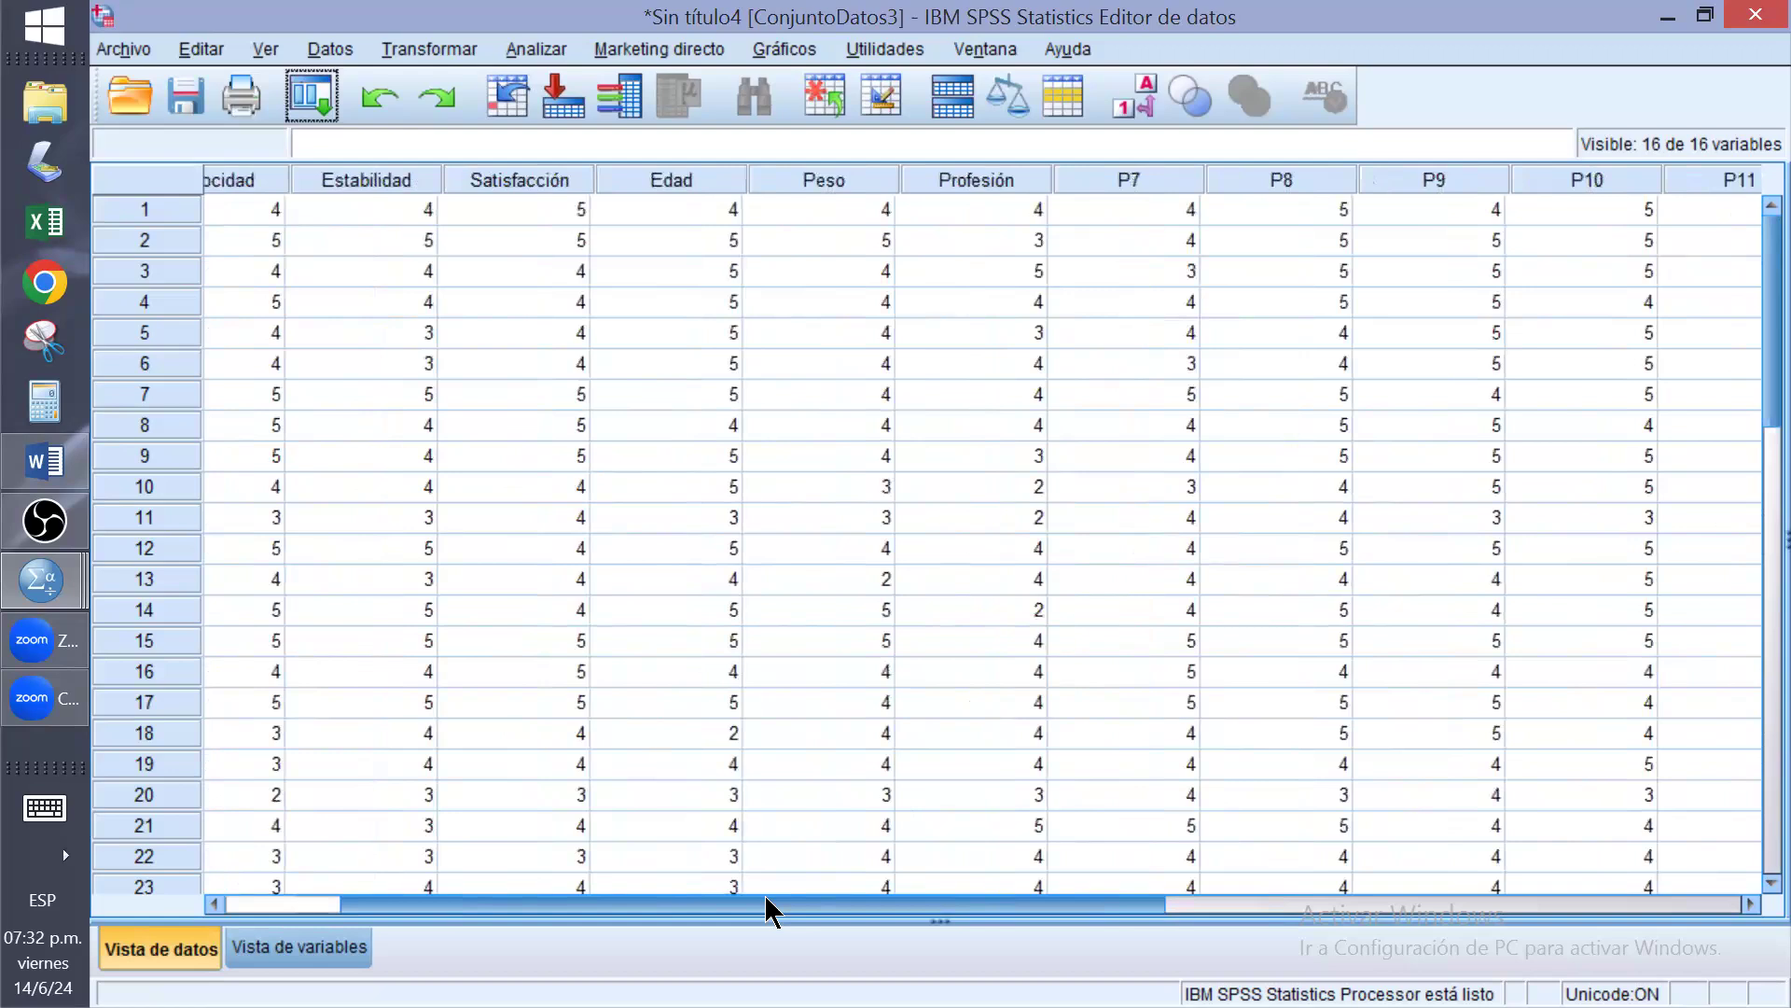
scroll(764, 910, "right", 1)
scroll(764, 898, "right", 1)
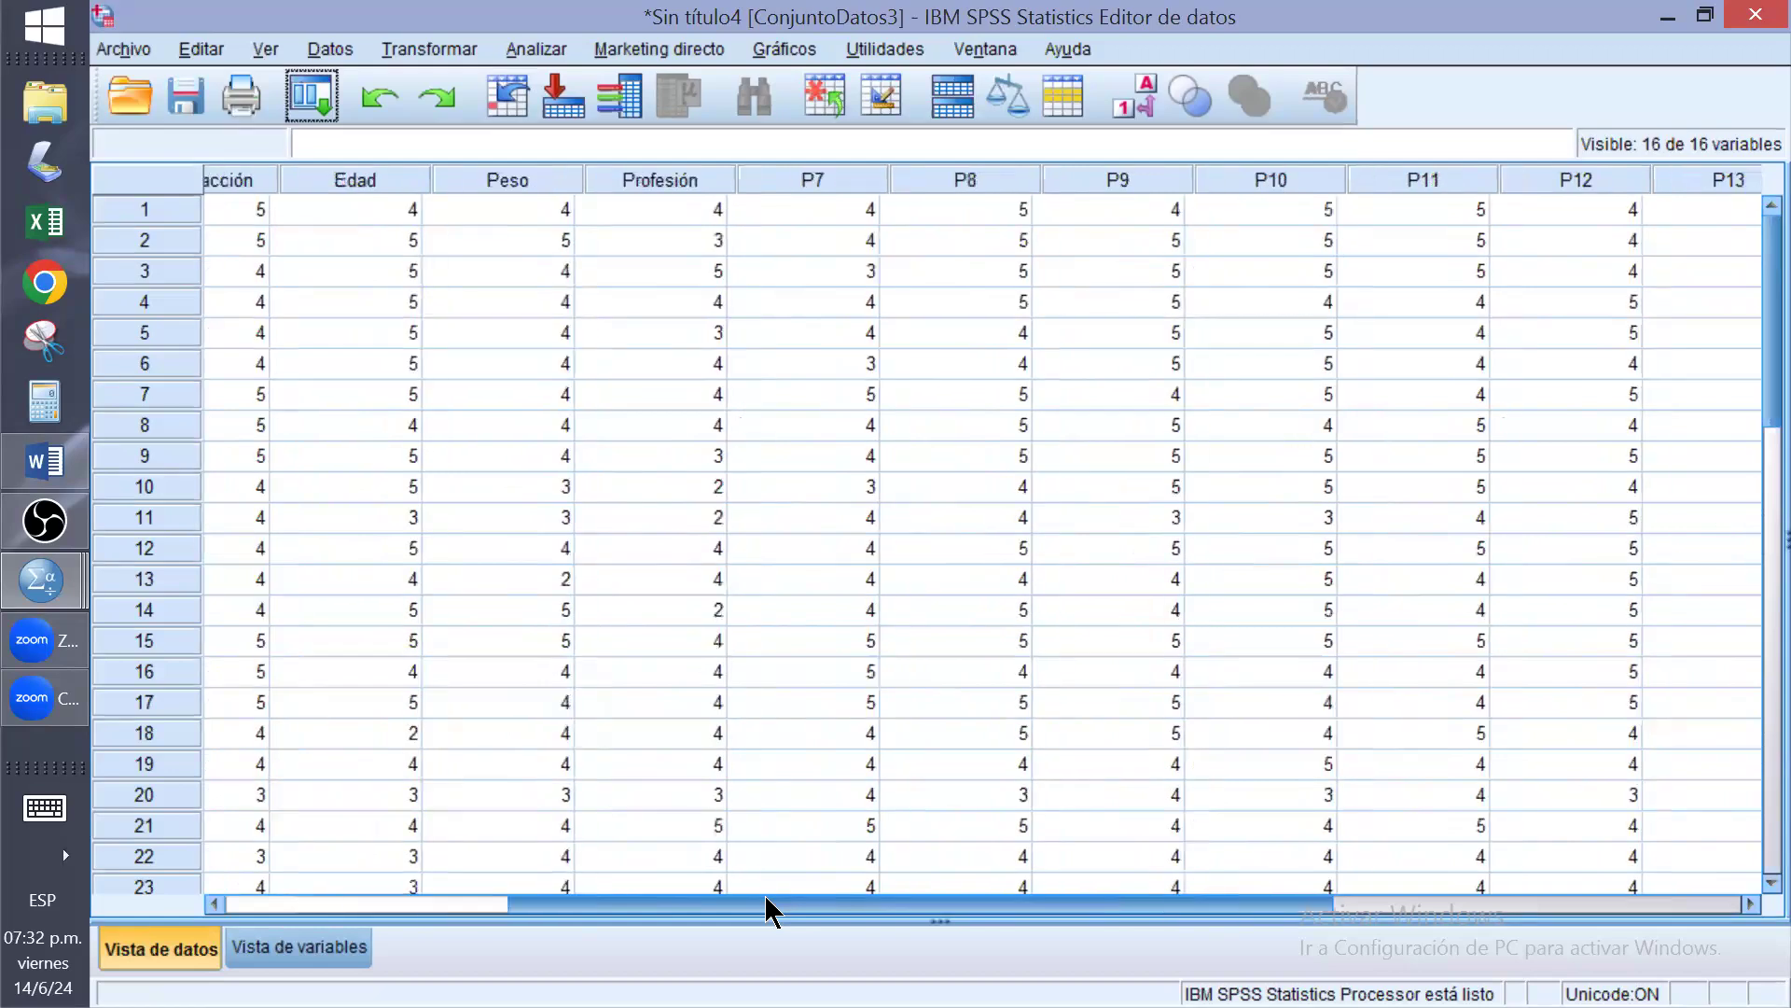
scroll(764, 898, "right", 2)
scroll(764, 911, "right", 2)
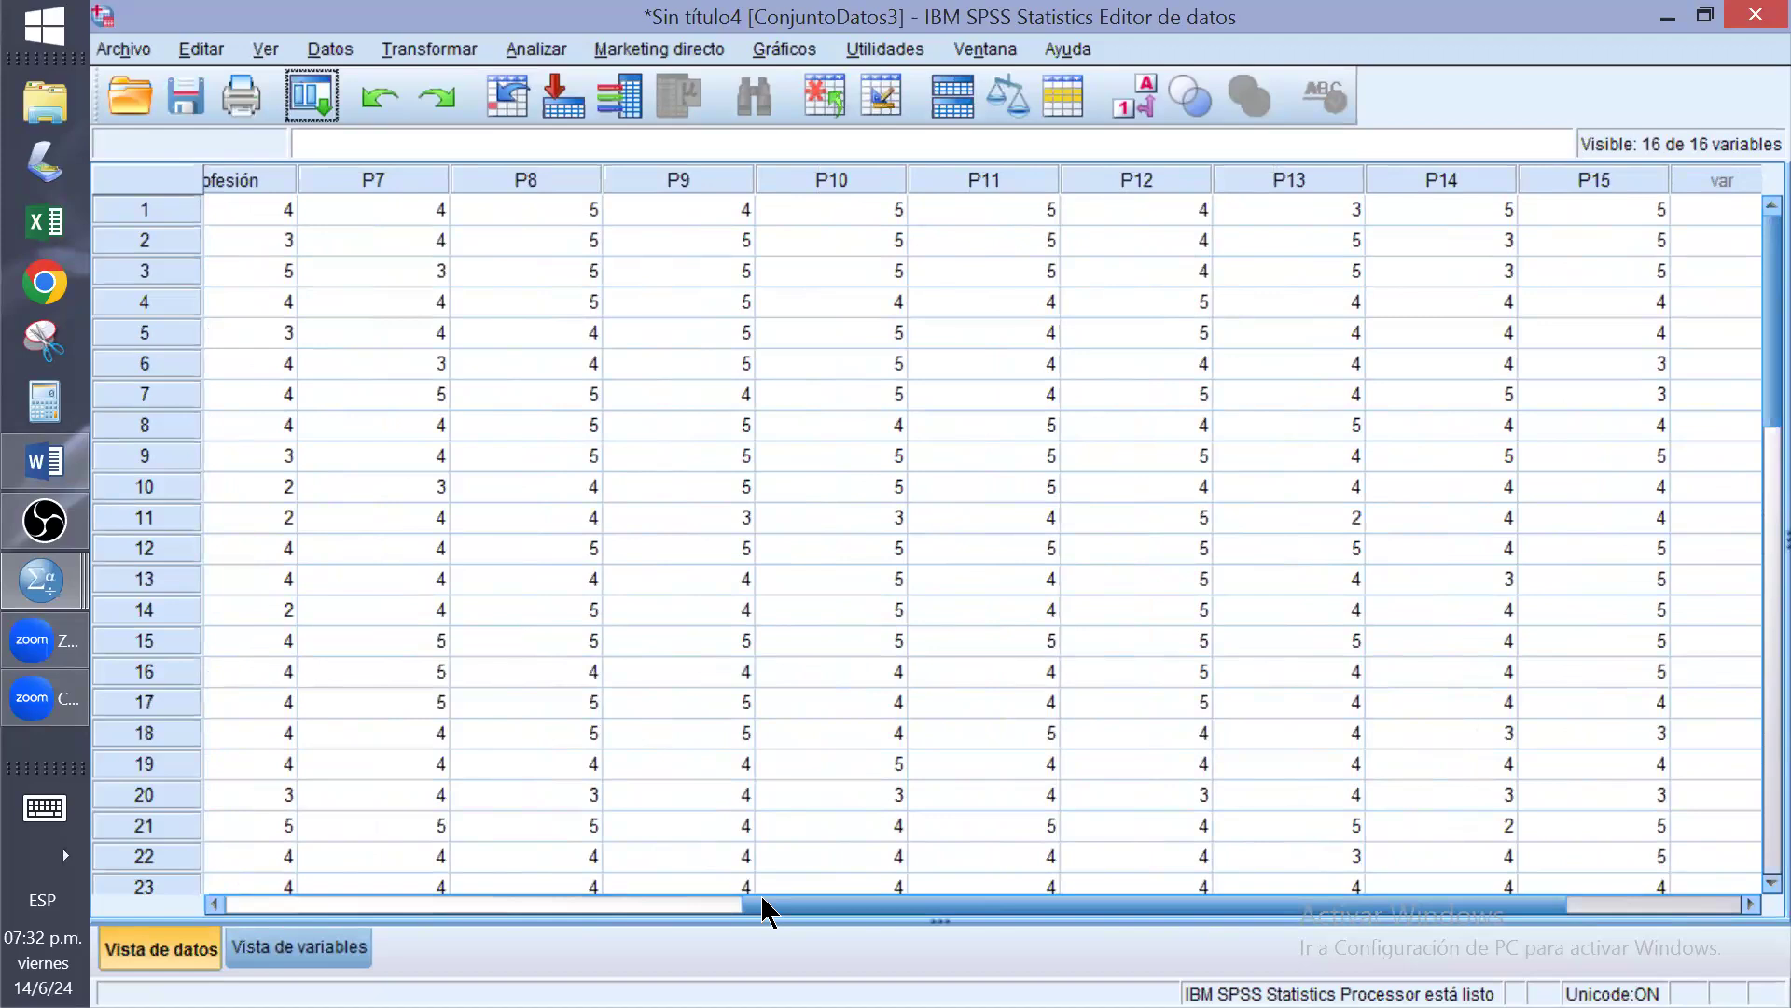
scroll(762, 898, "left", 6)
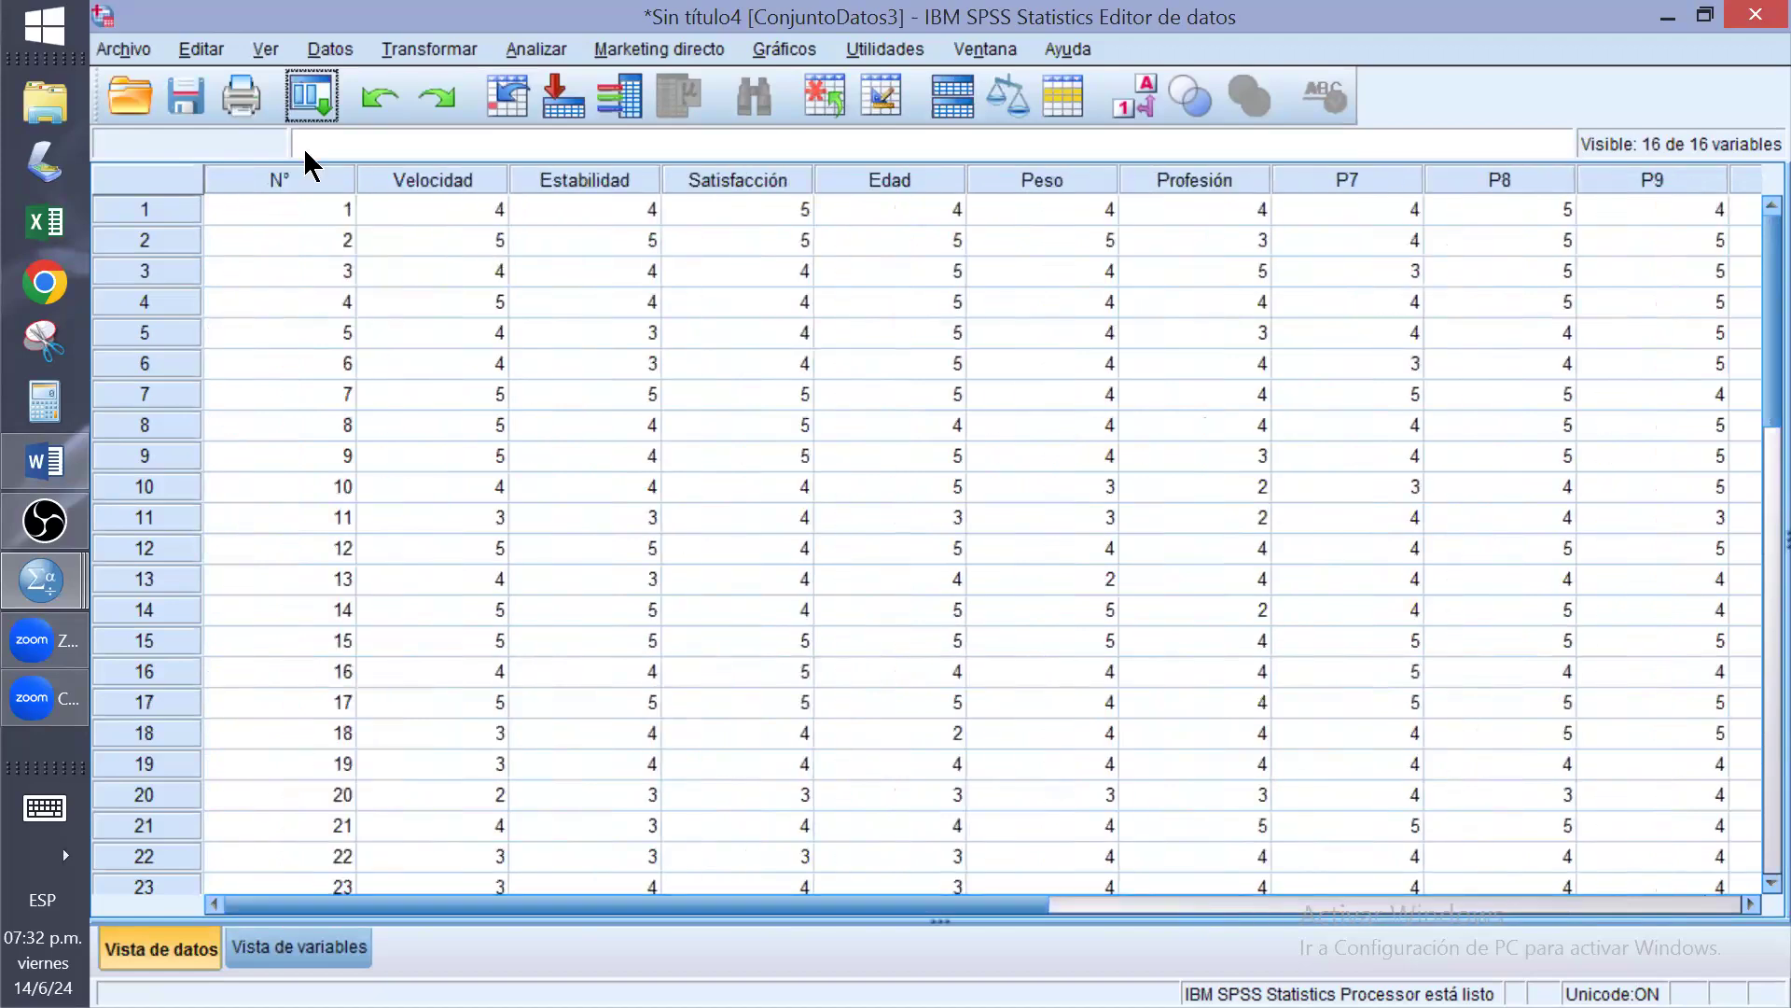
scroll(743, 896, "right", 2)
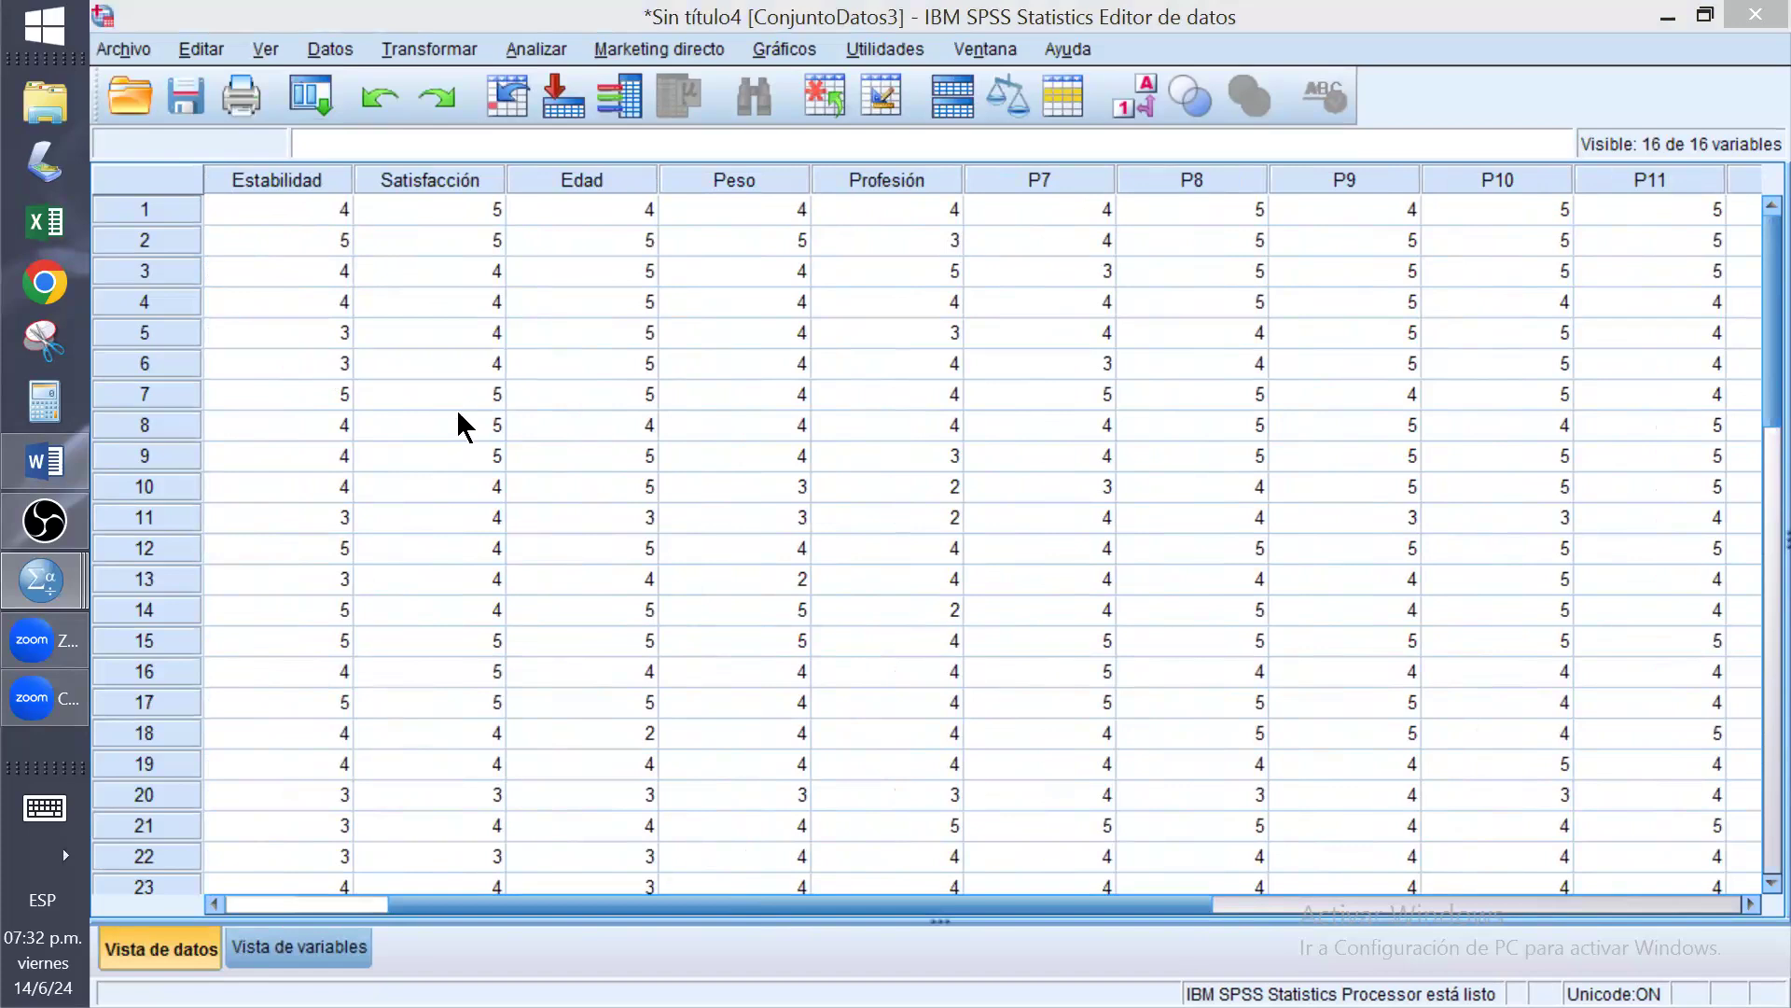
left_click(35, 224)
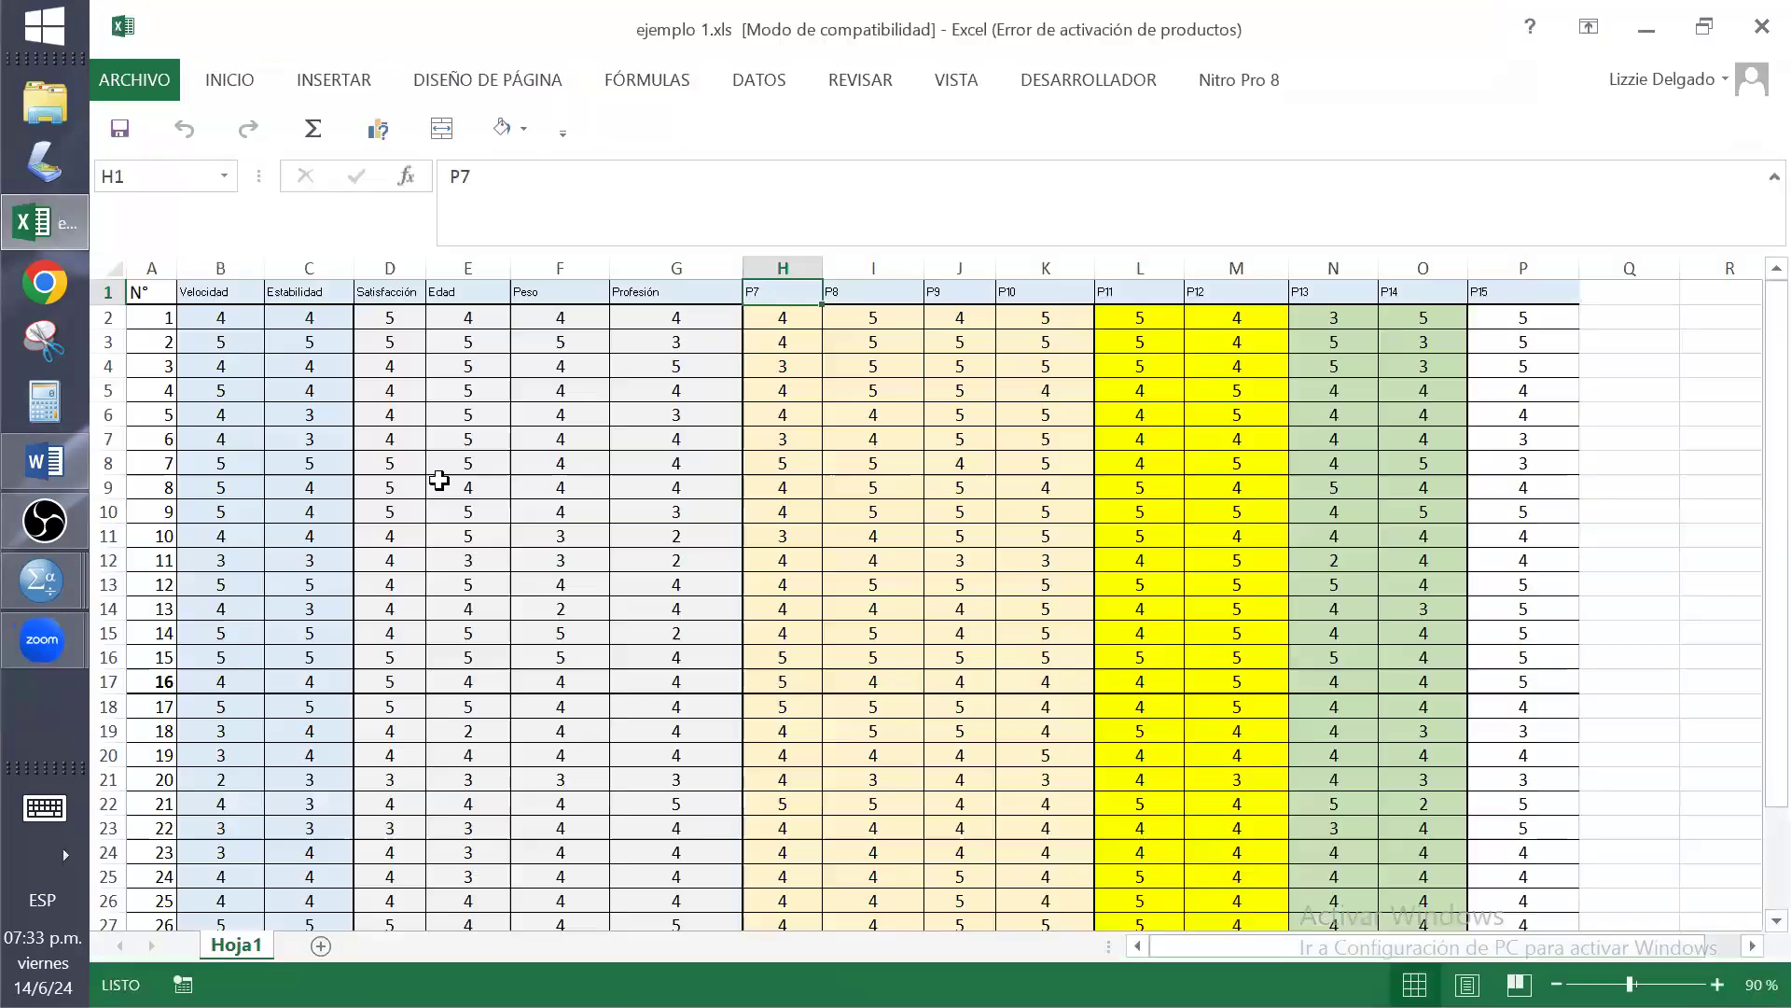
left_click(440, 479)
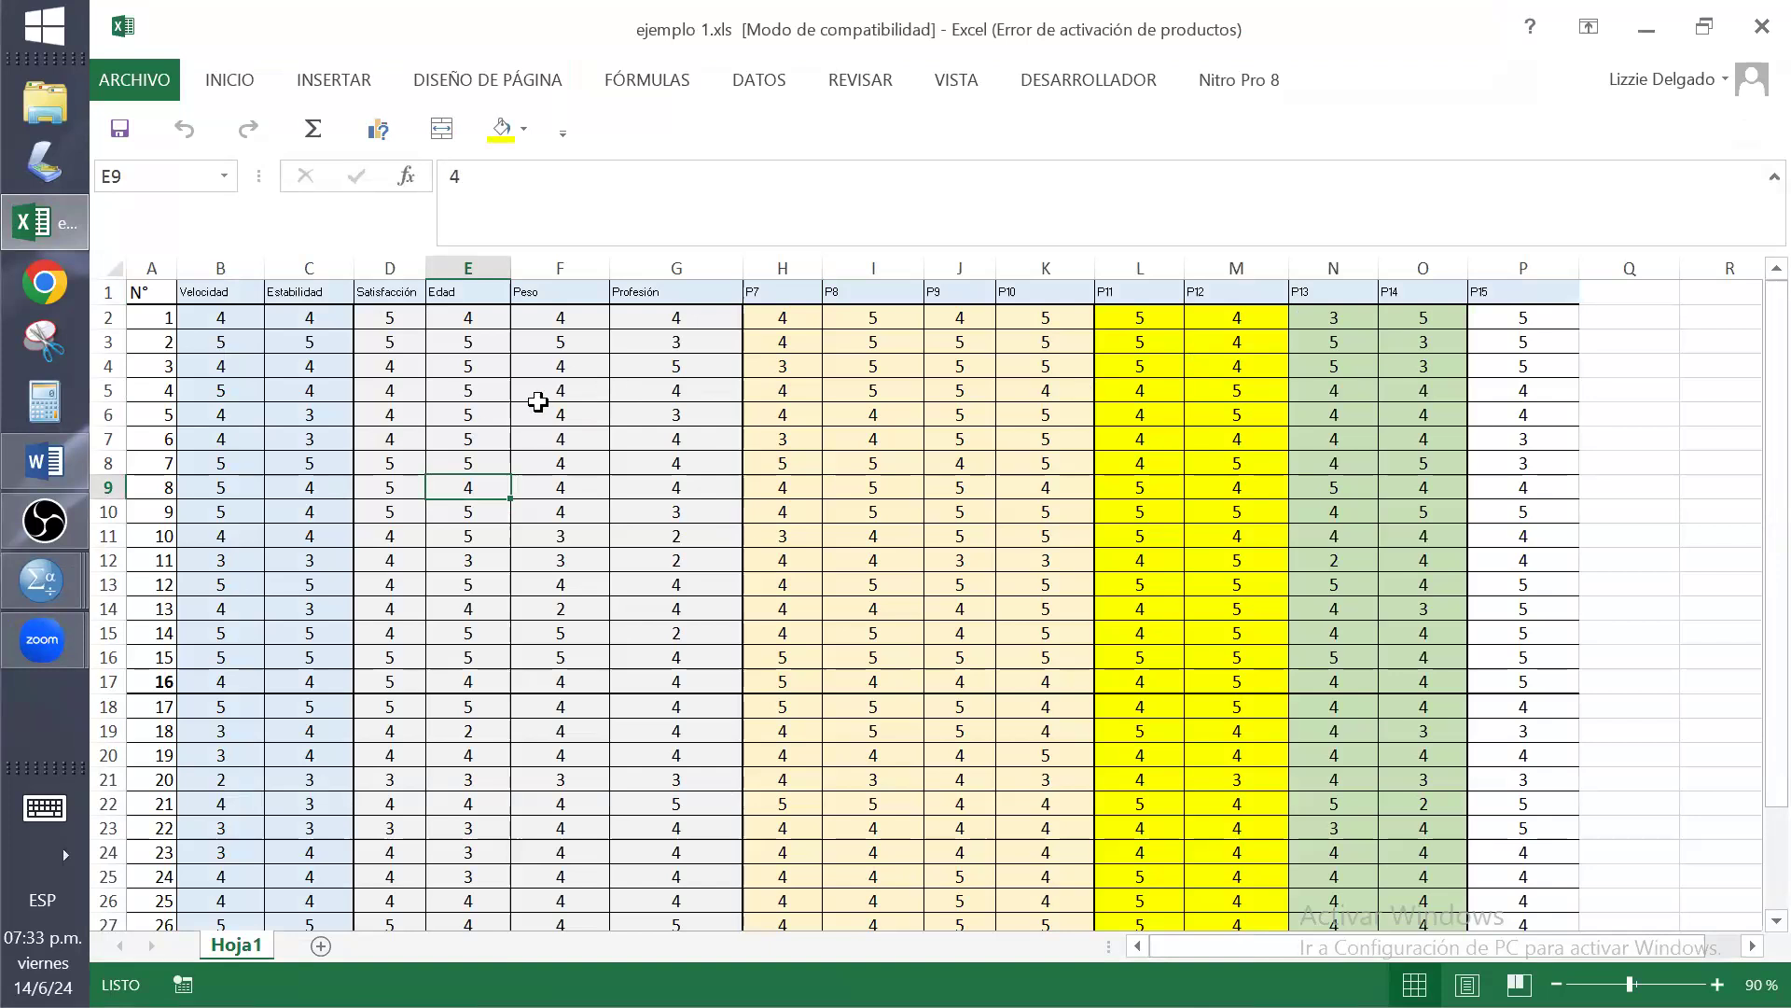
left_click(618, 78)
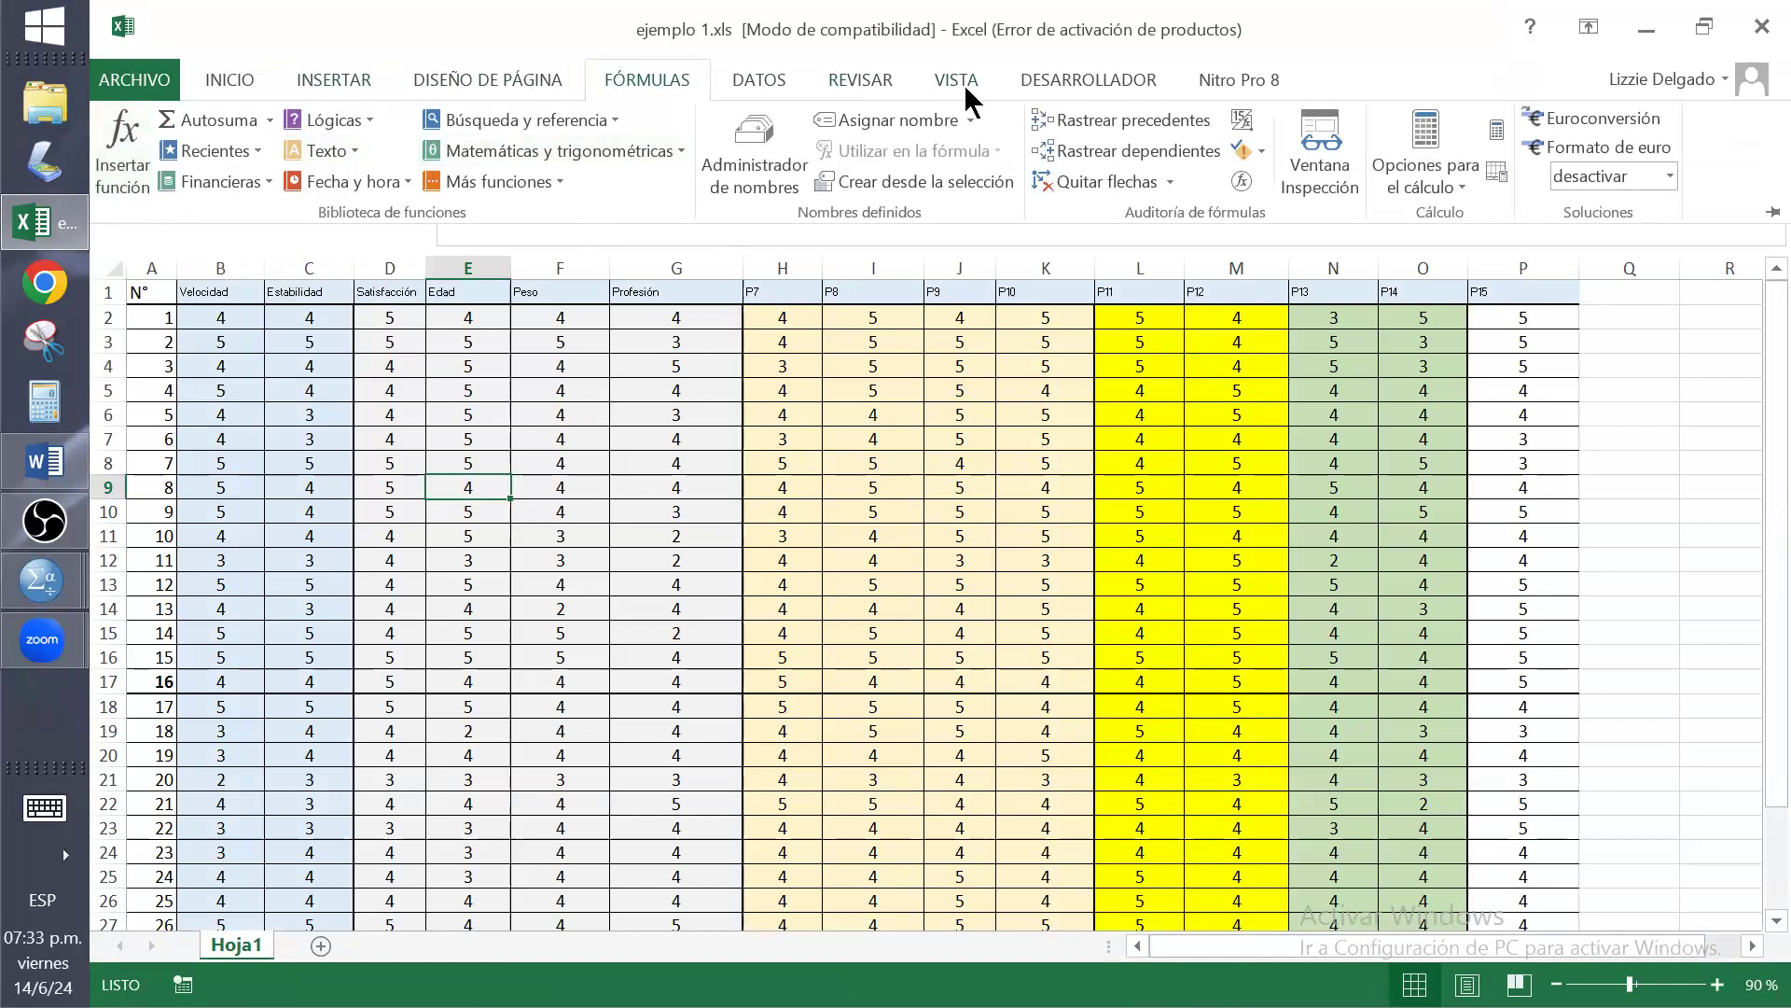
left_click(868, 410)
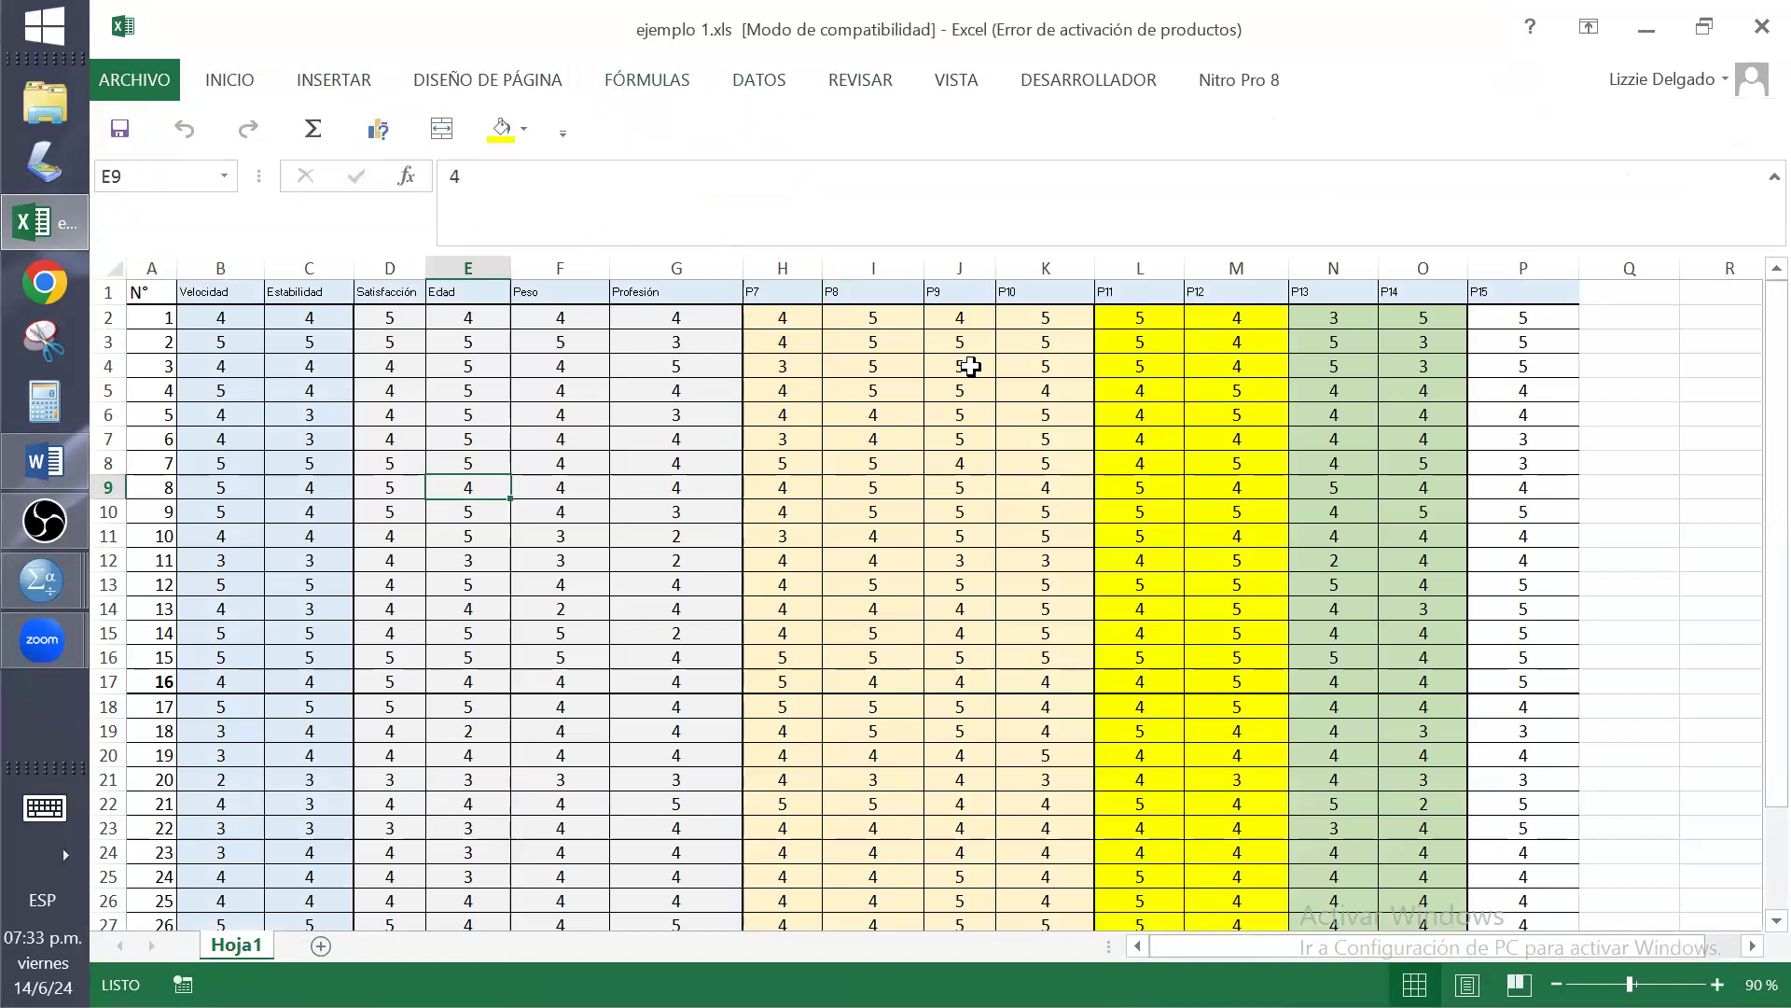
left_click(1651, 417)
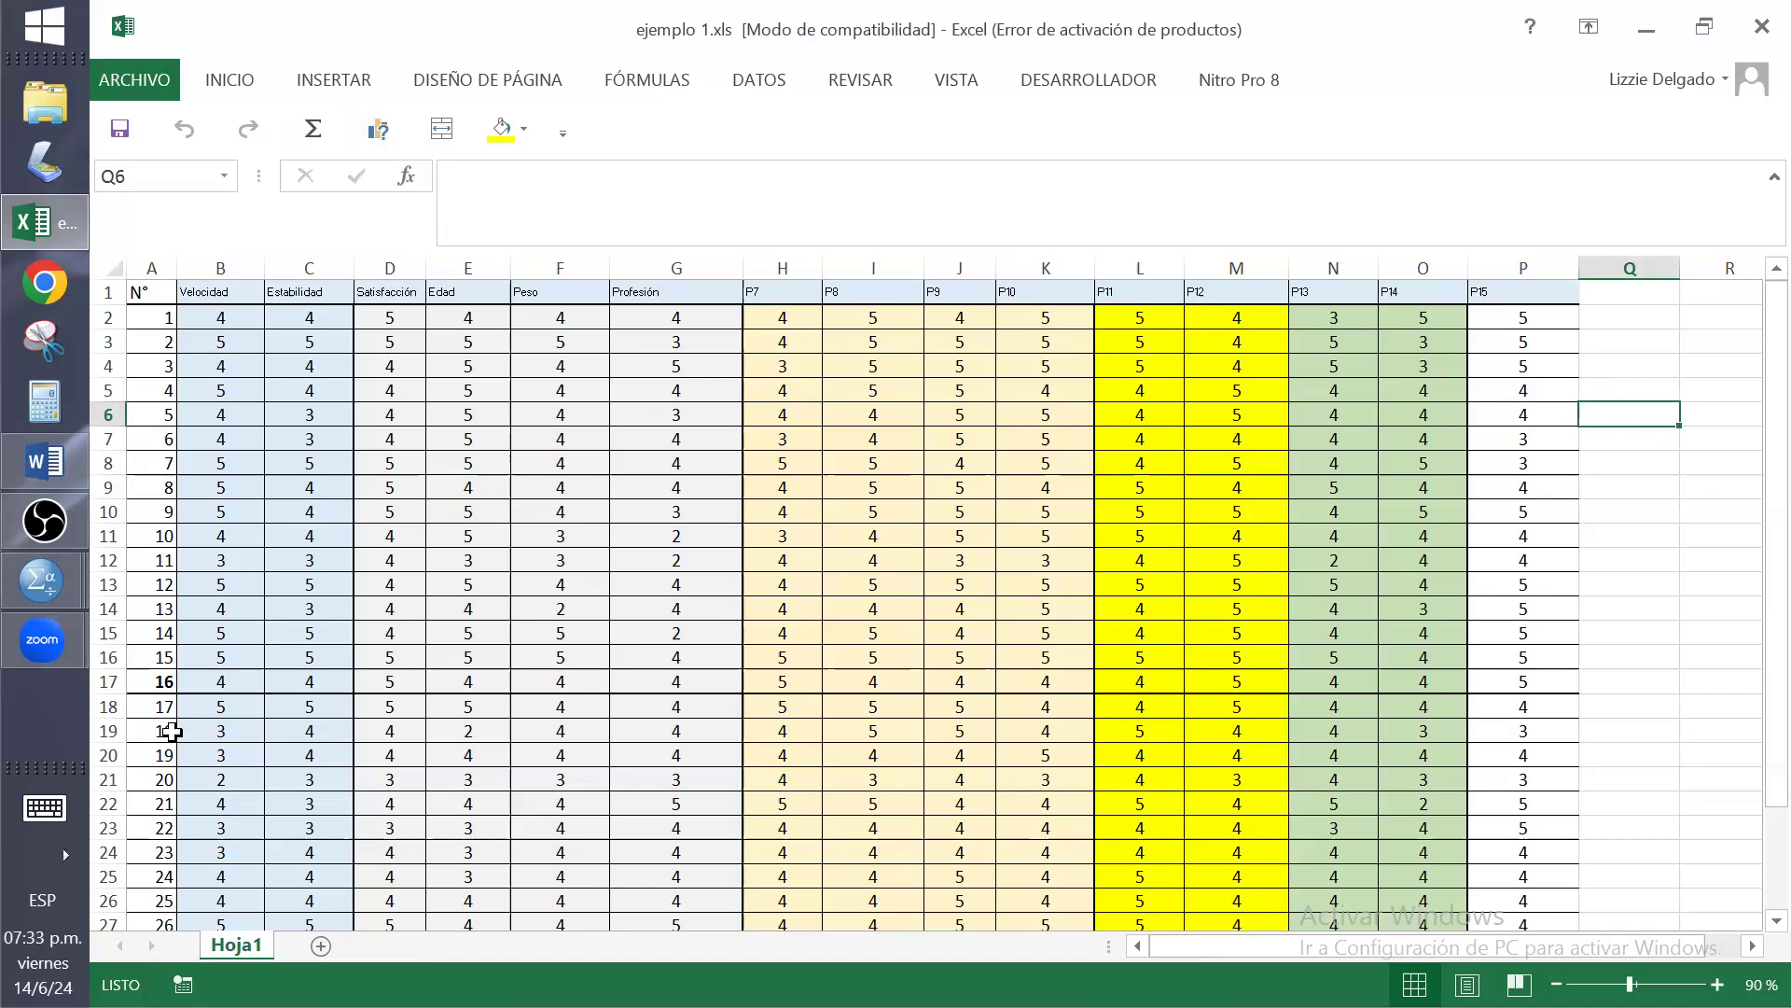
Close the Sin título4 dataset without saving its changes
left_click(73, 580)
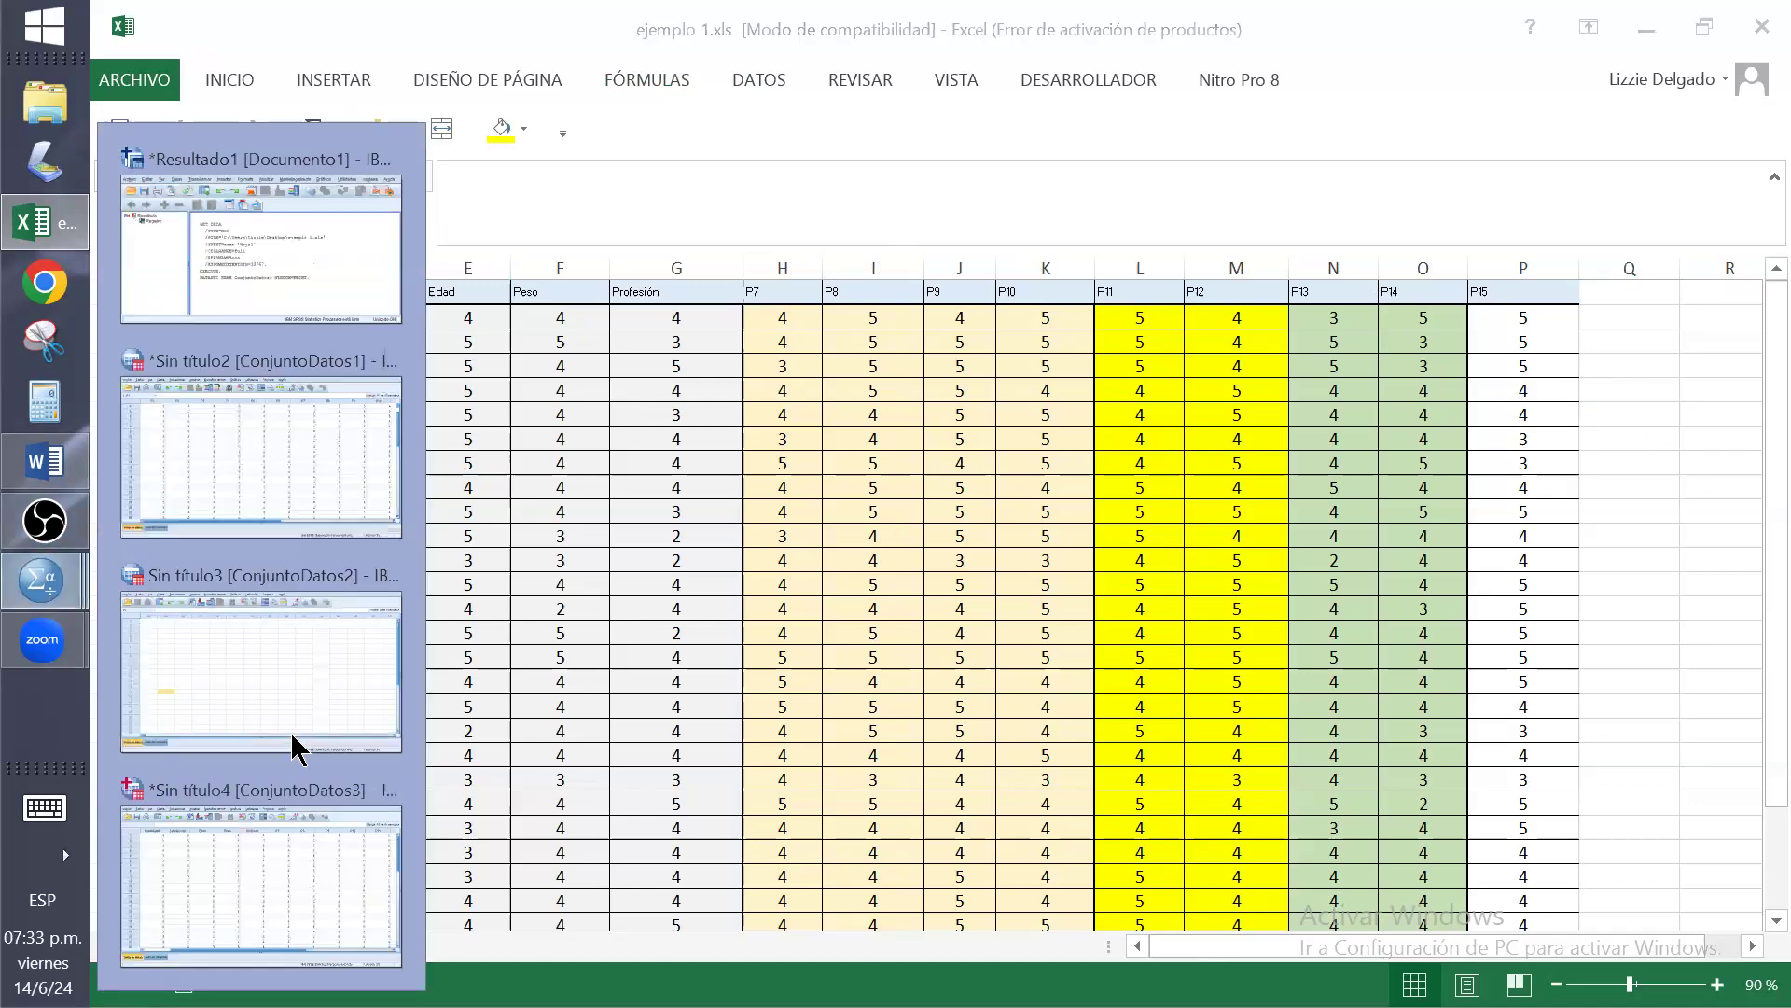
left_click(316, 829)
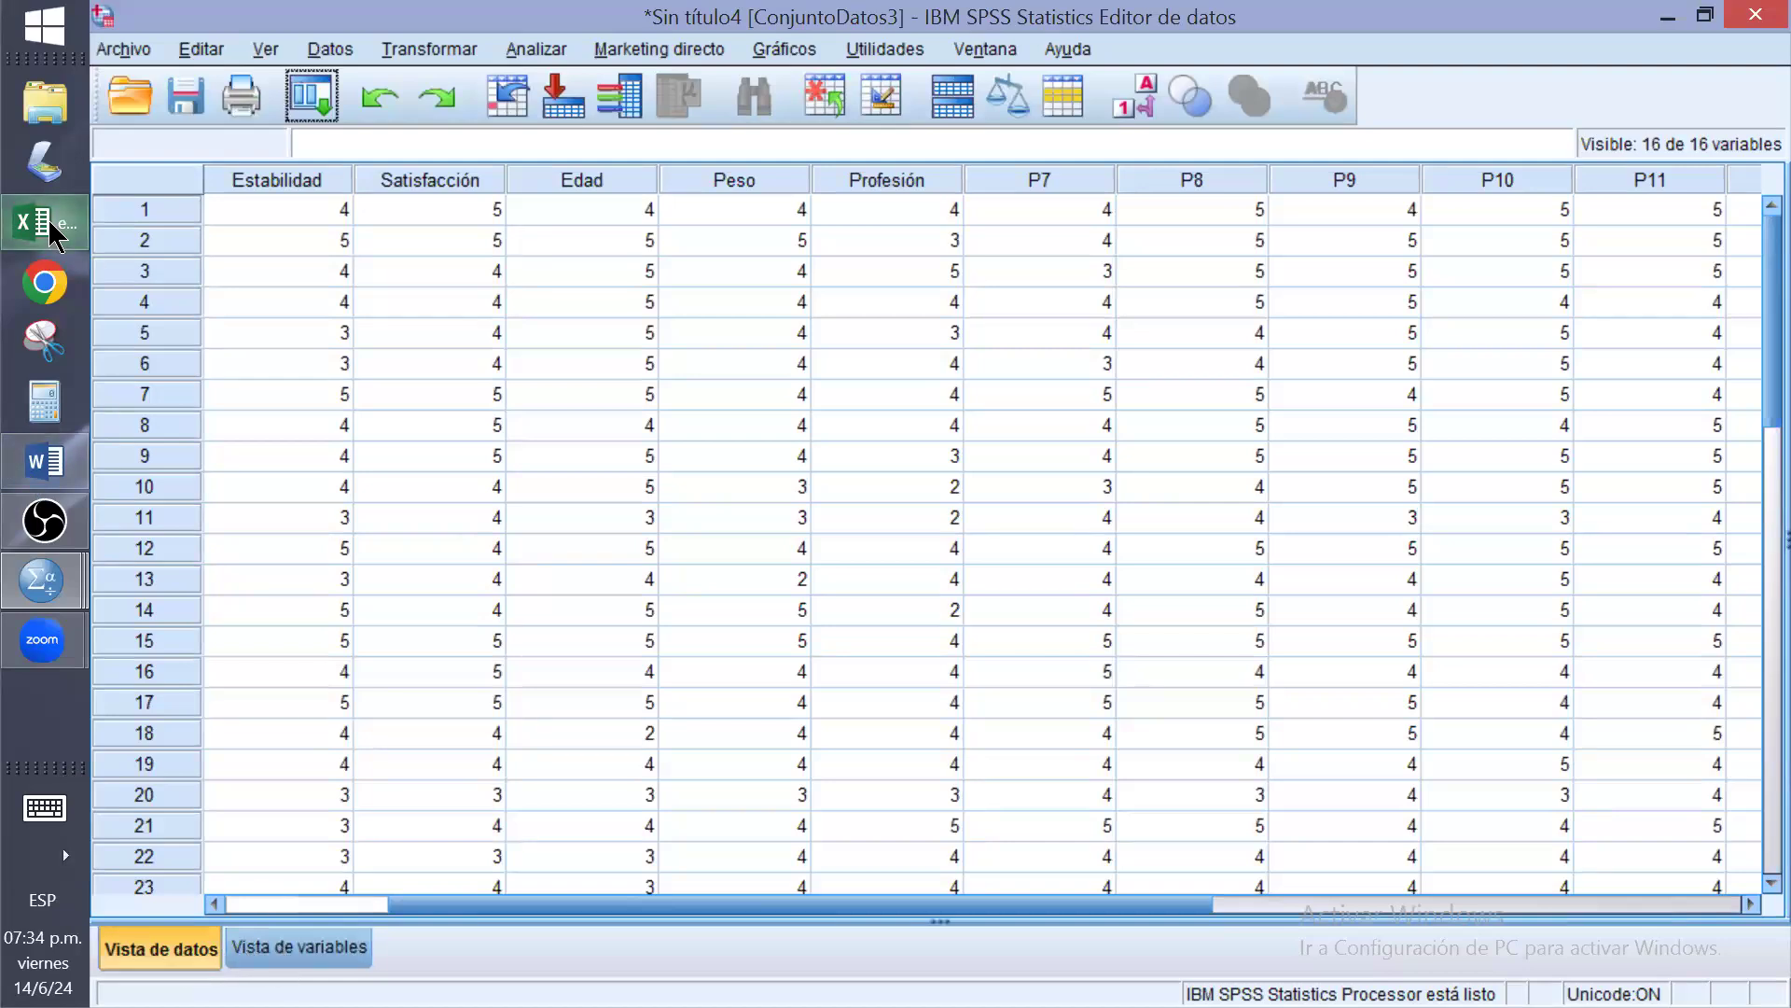
mouse_move(45, 602)
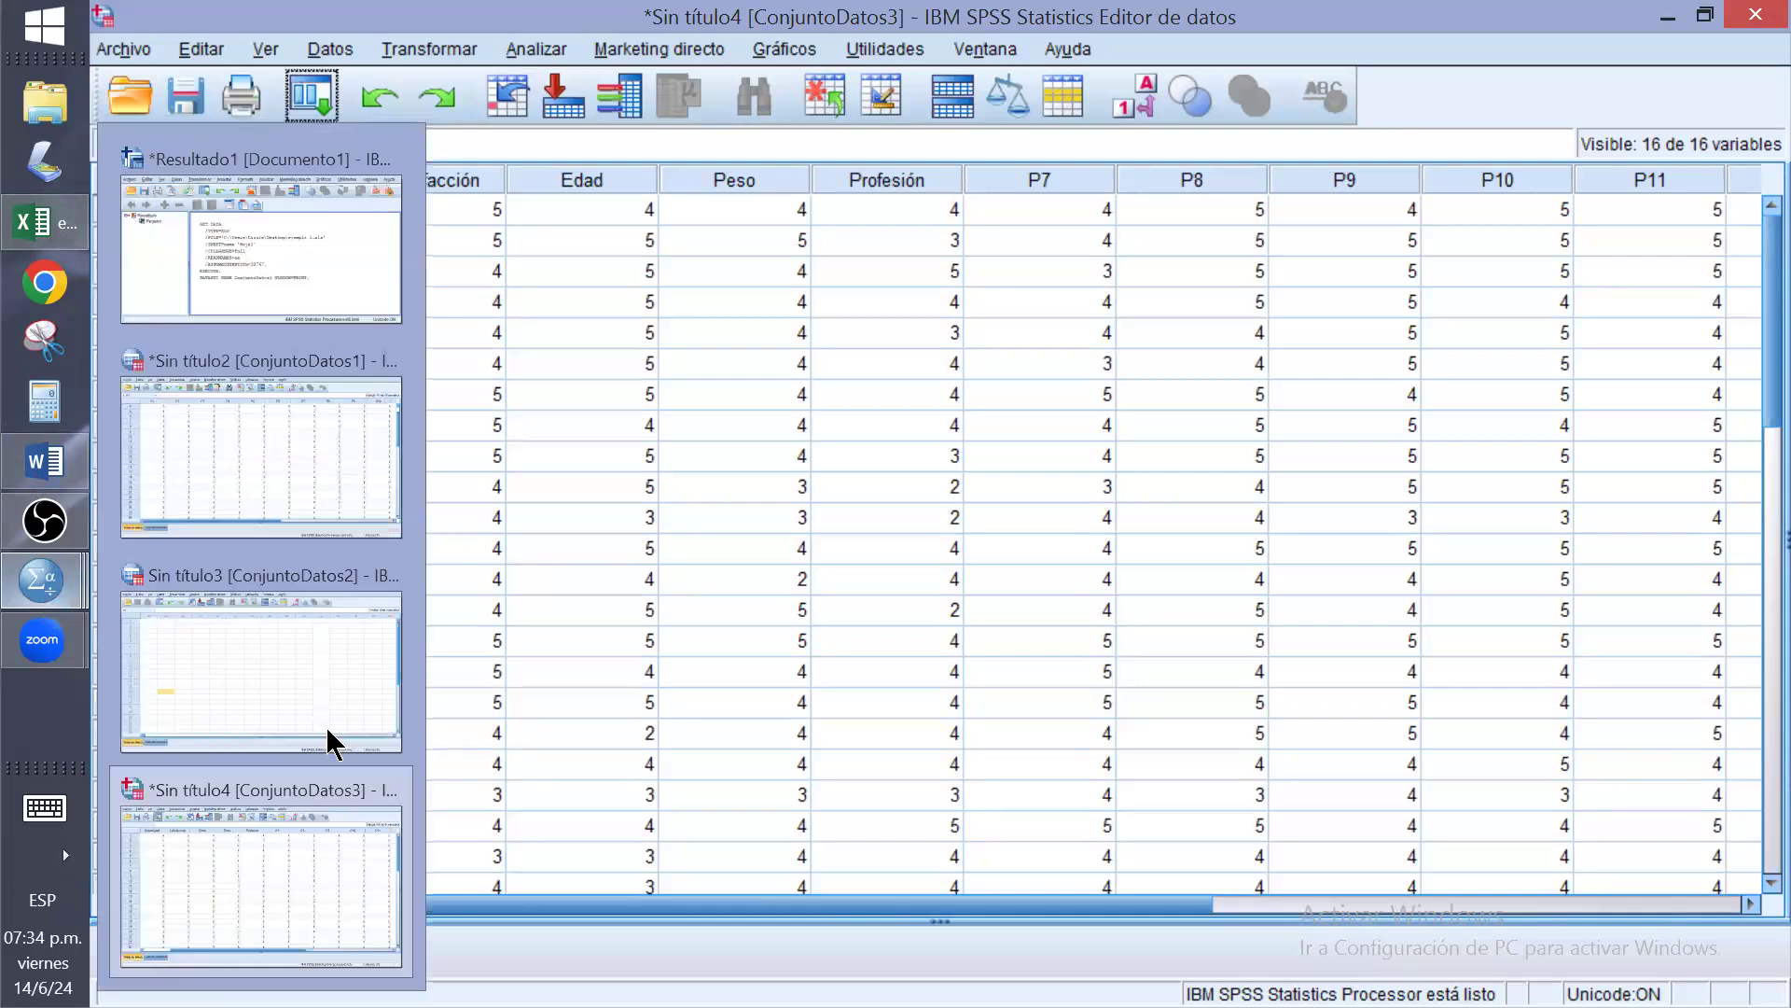
left_click(394, 789)
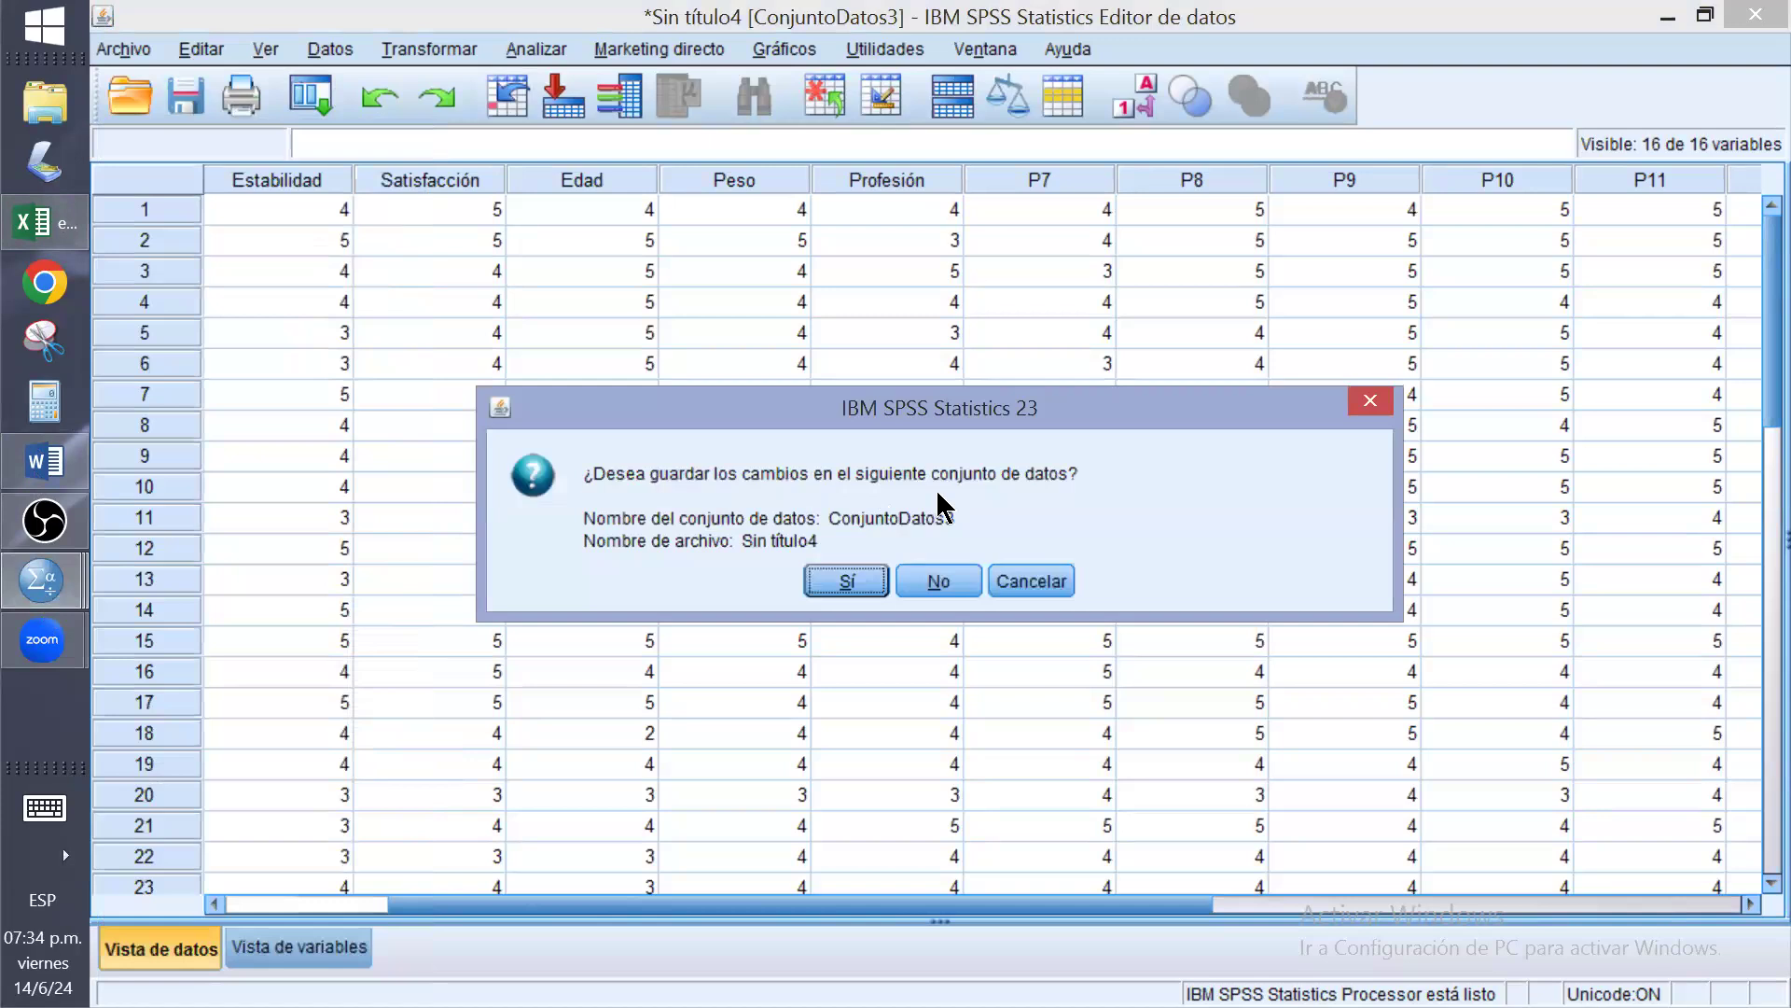
left_click_drag(971, 411, 961, 334)
left_click(941, 499)
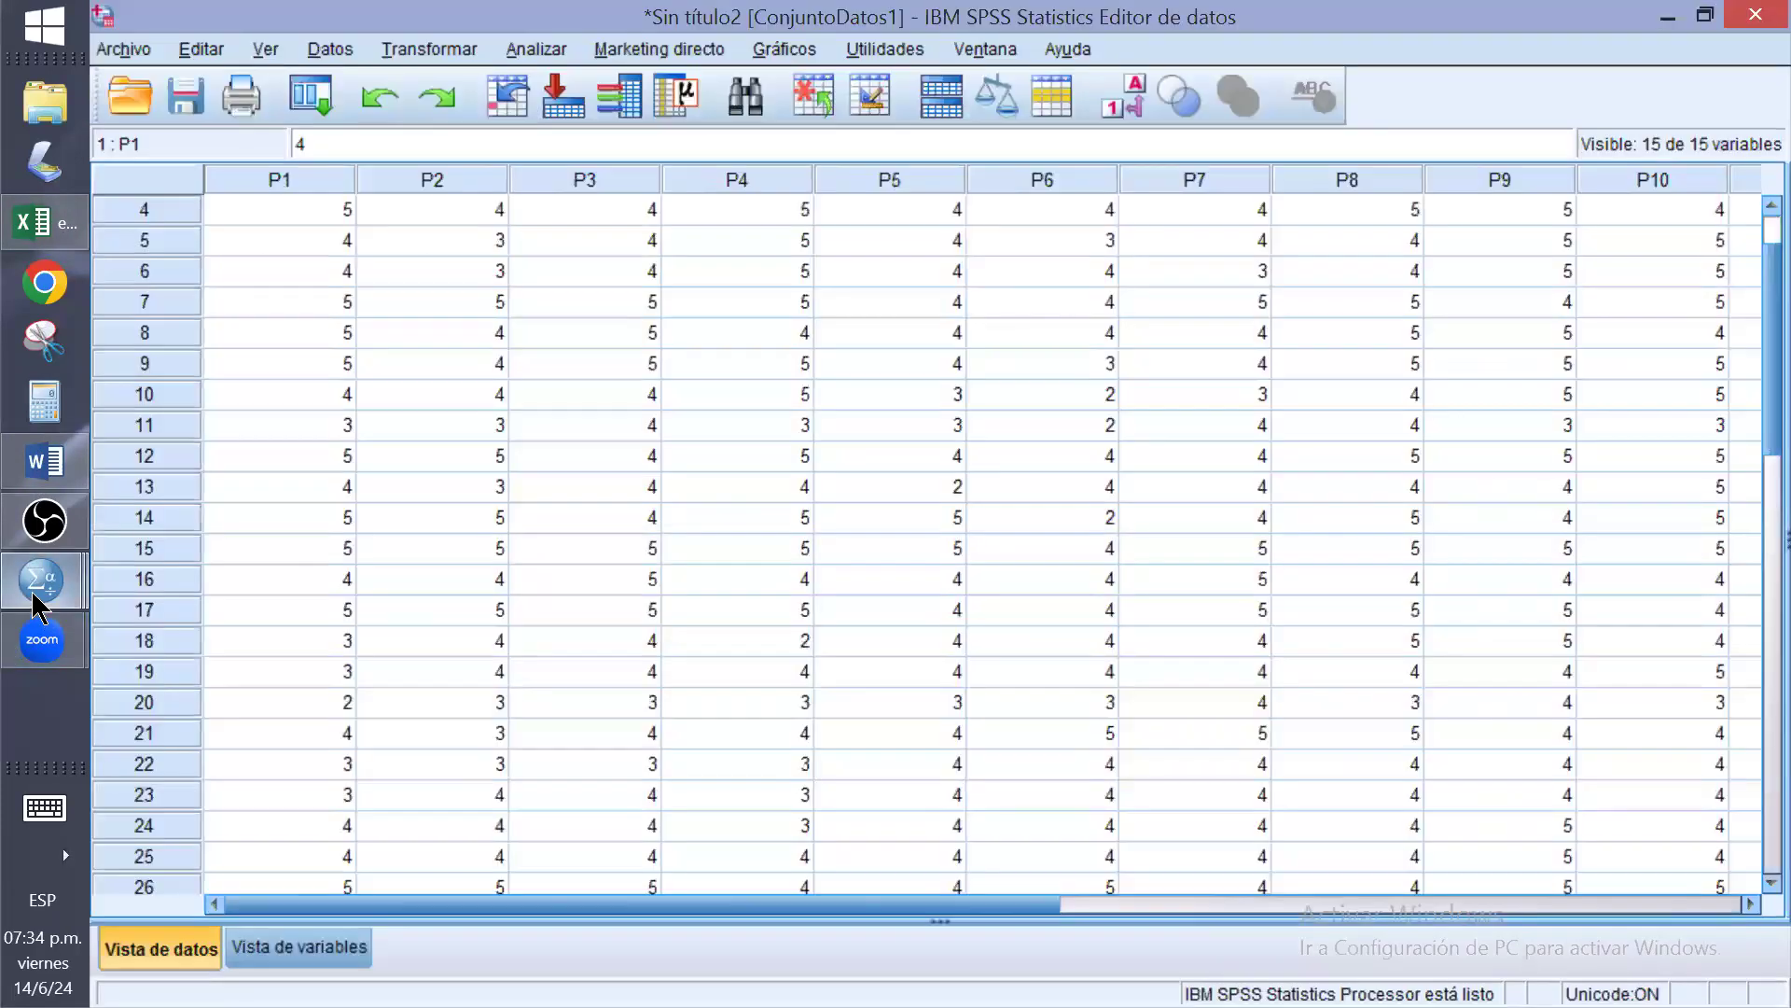
Switch to the Sin título2 data editor and select the P1 value in row 13
mouse_move(38, 601)
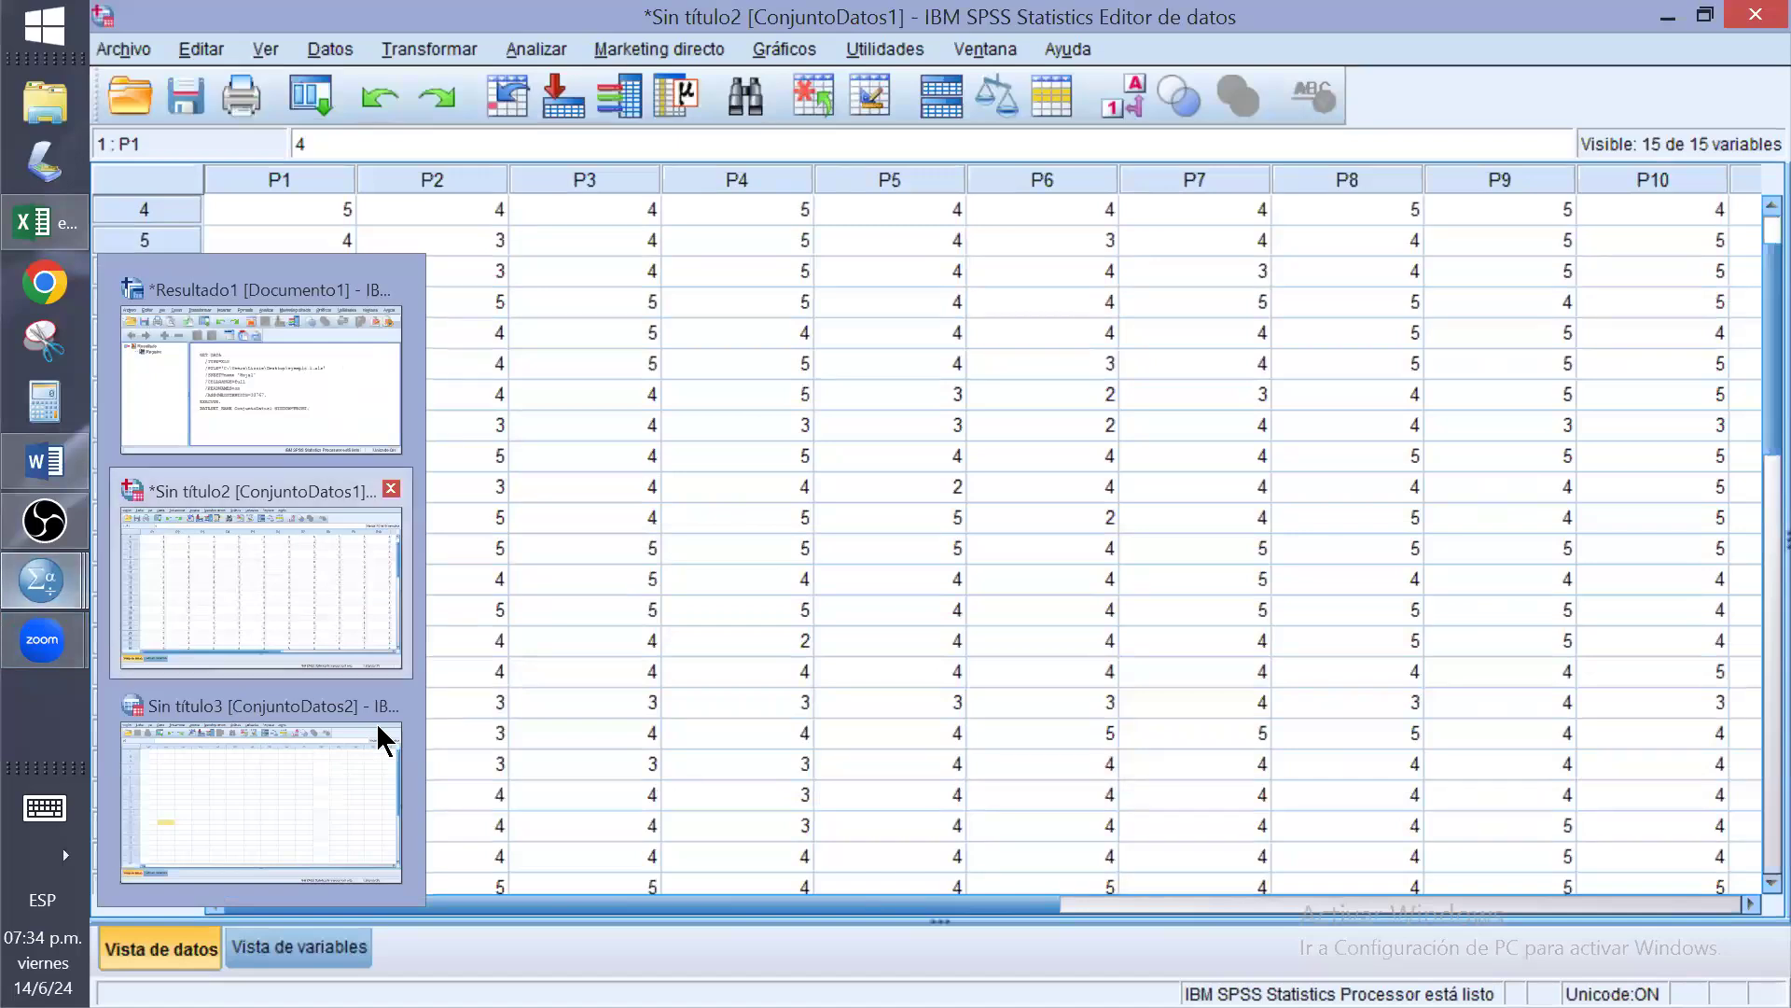
left_click(1668, 16)
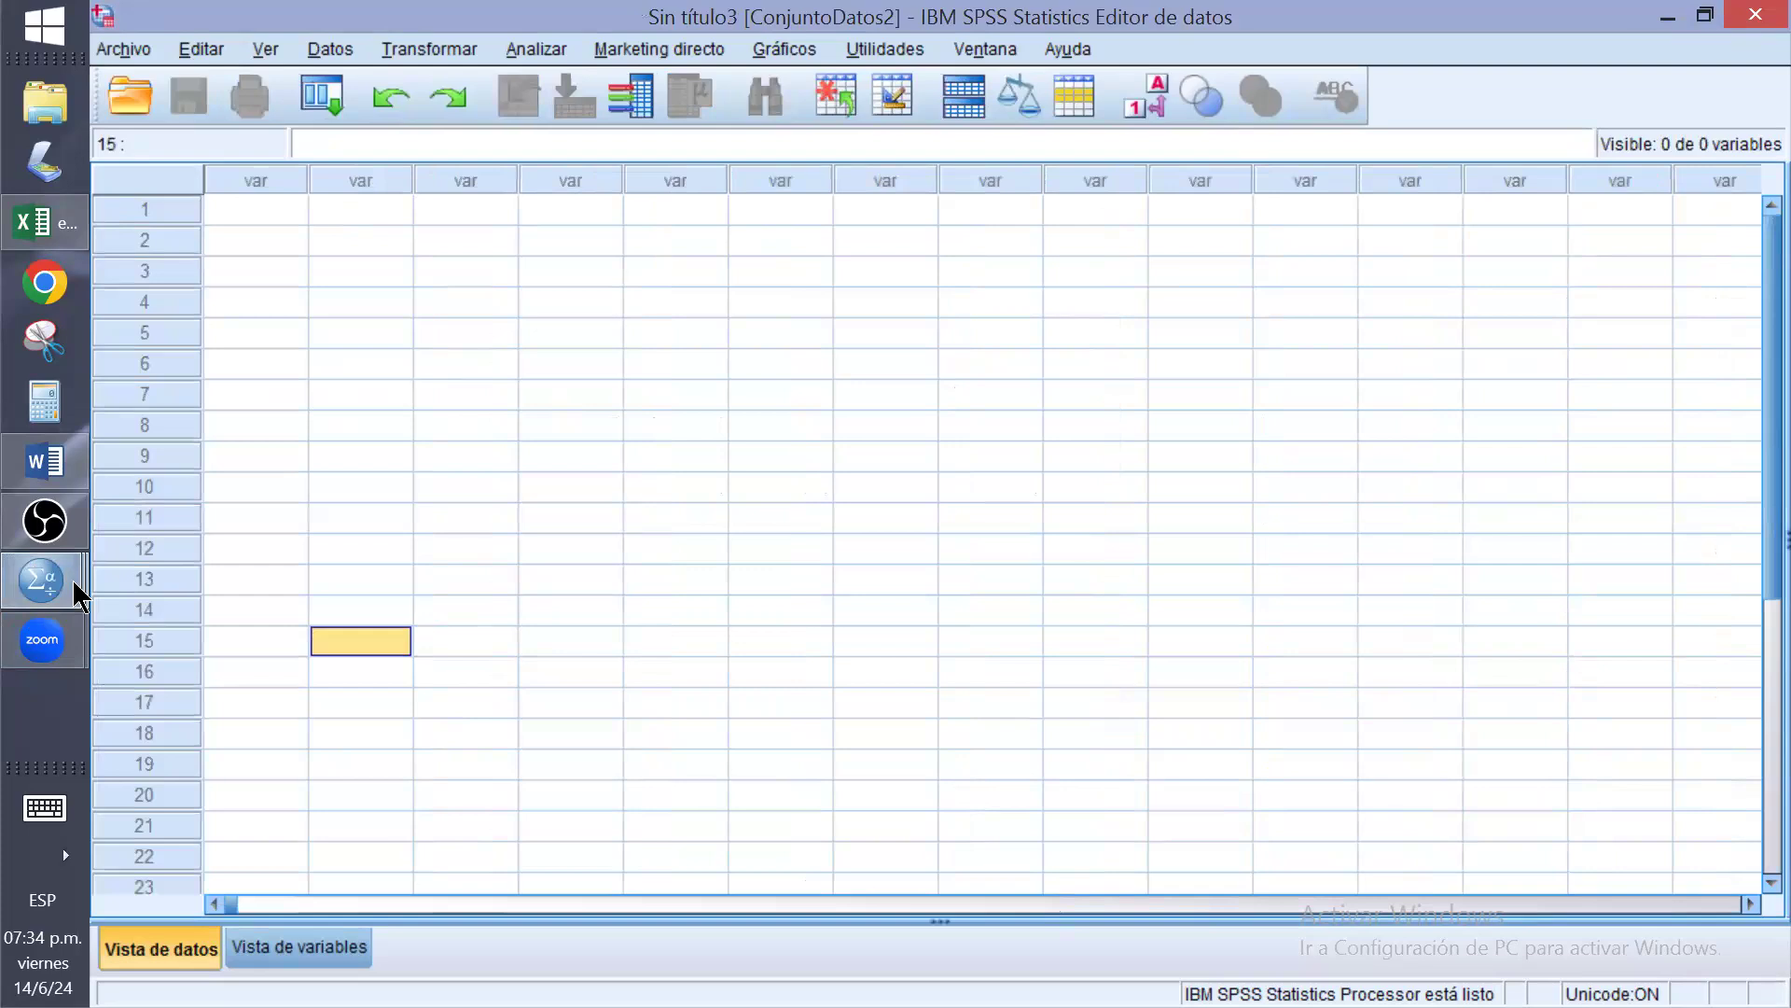
mouse_move(42, 580)
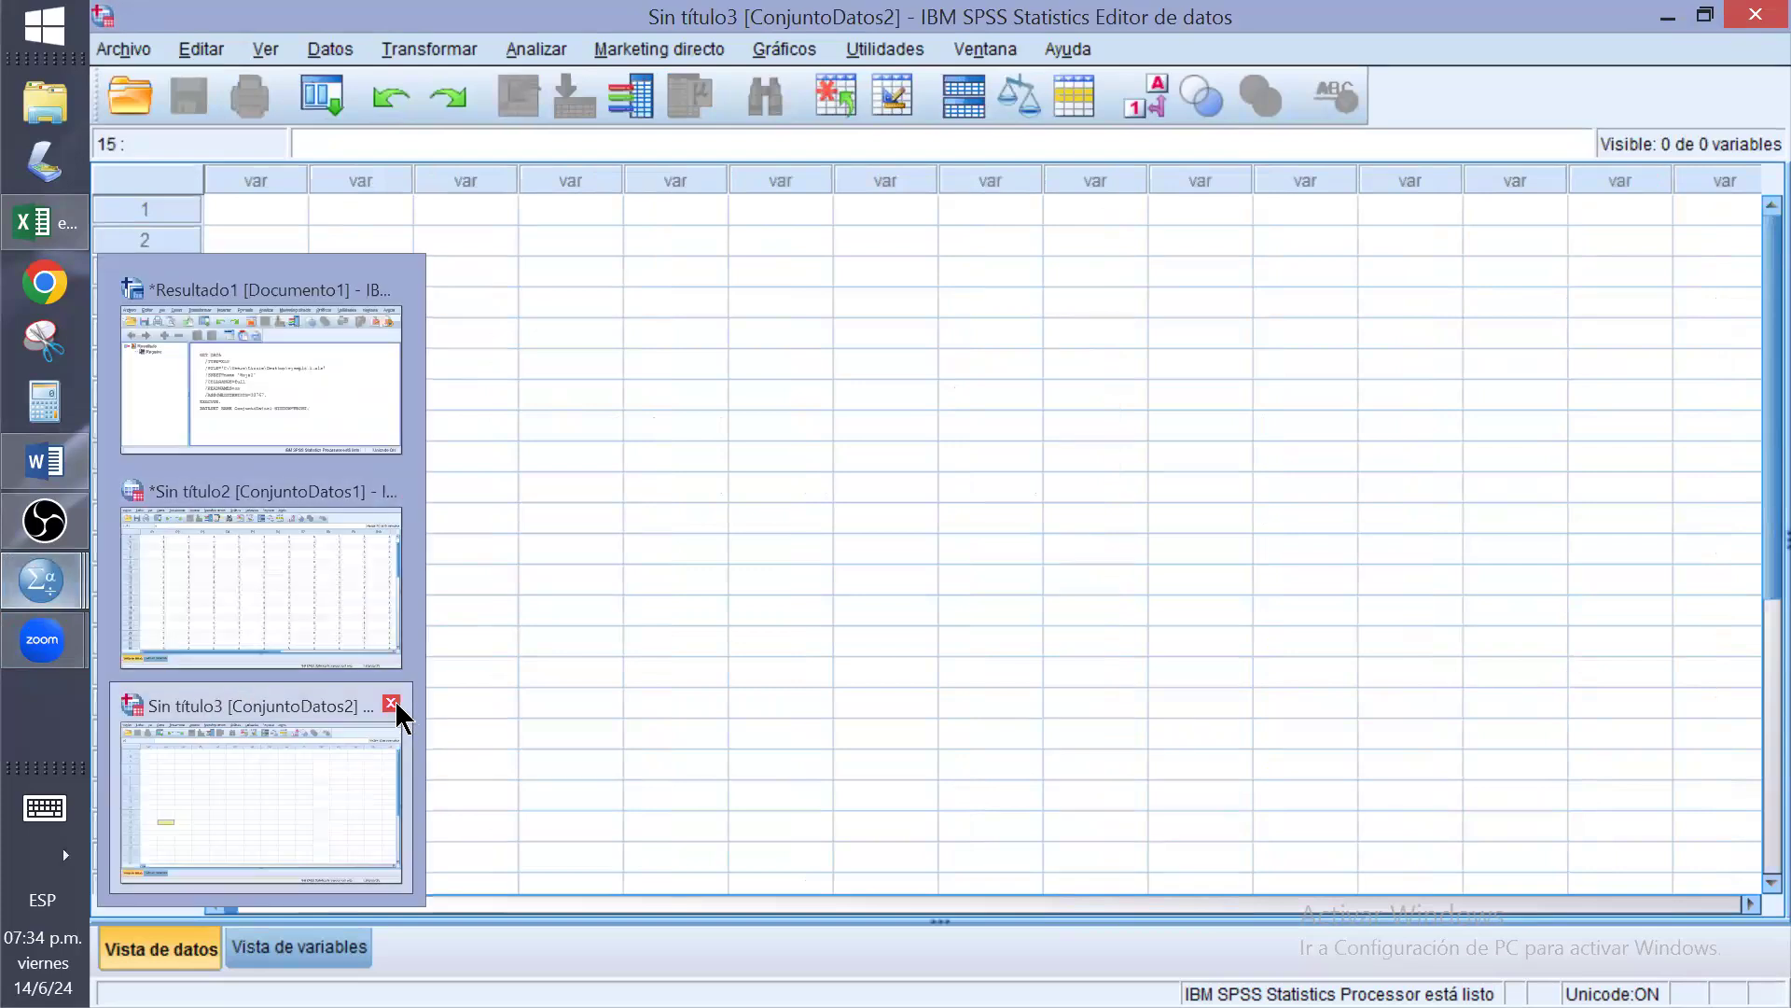
left_click(395, 676)
left_click(323, 487)
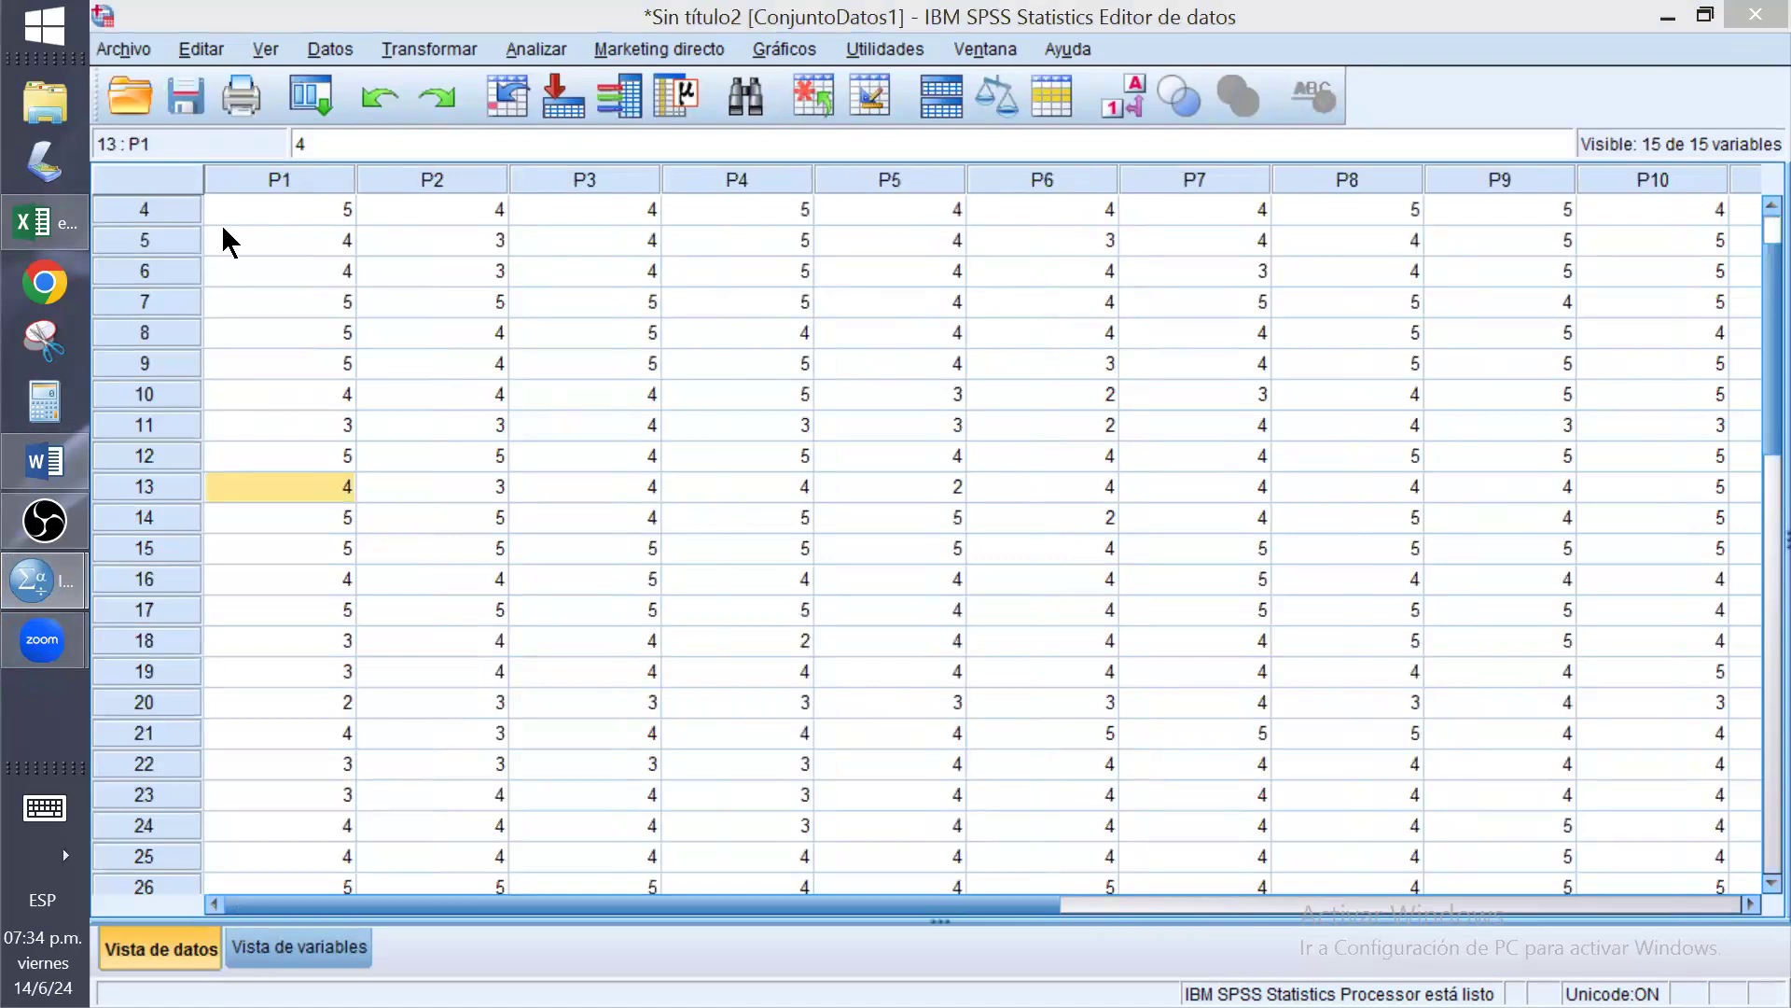
left_click(306, 956)
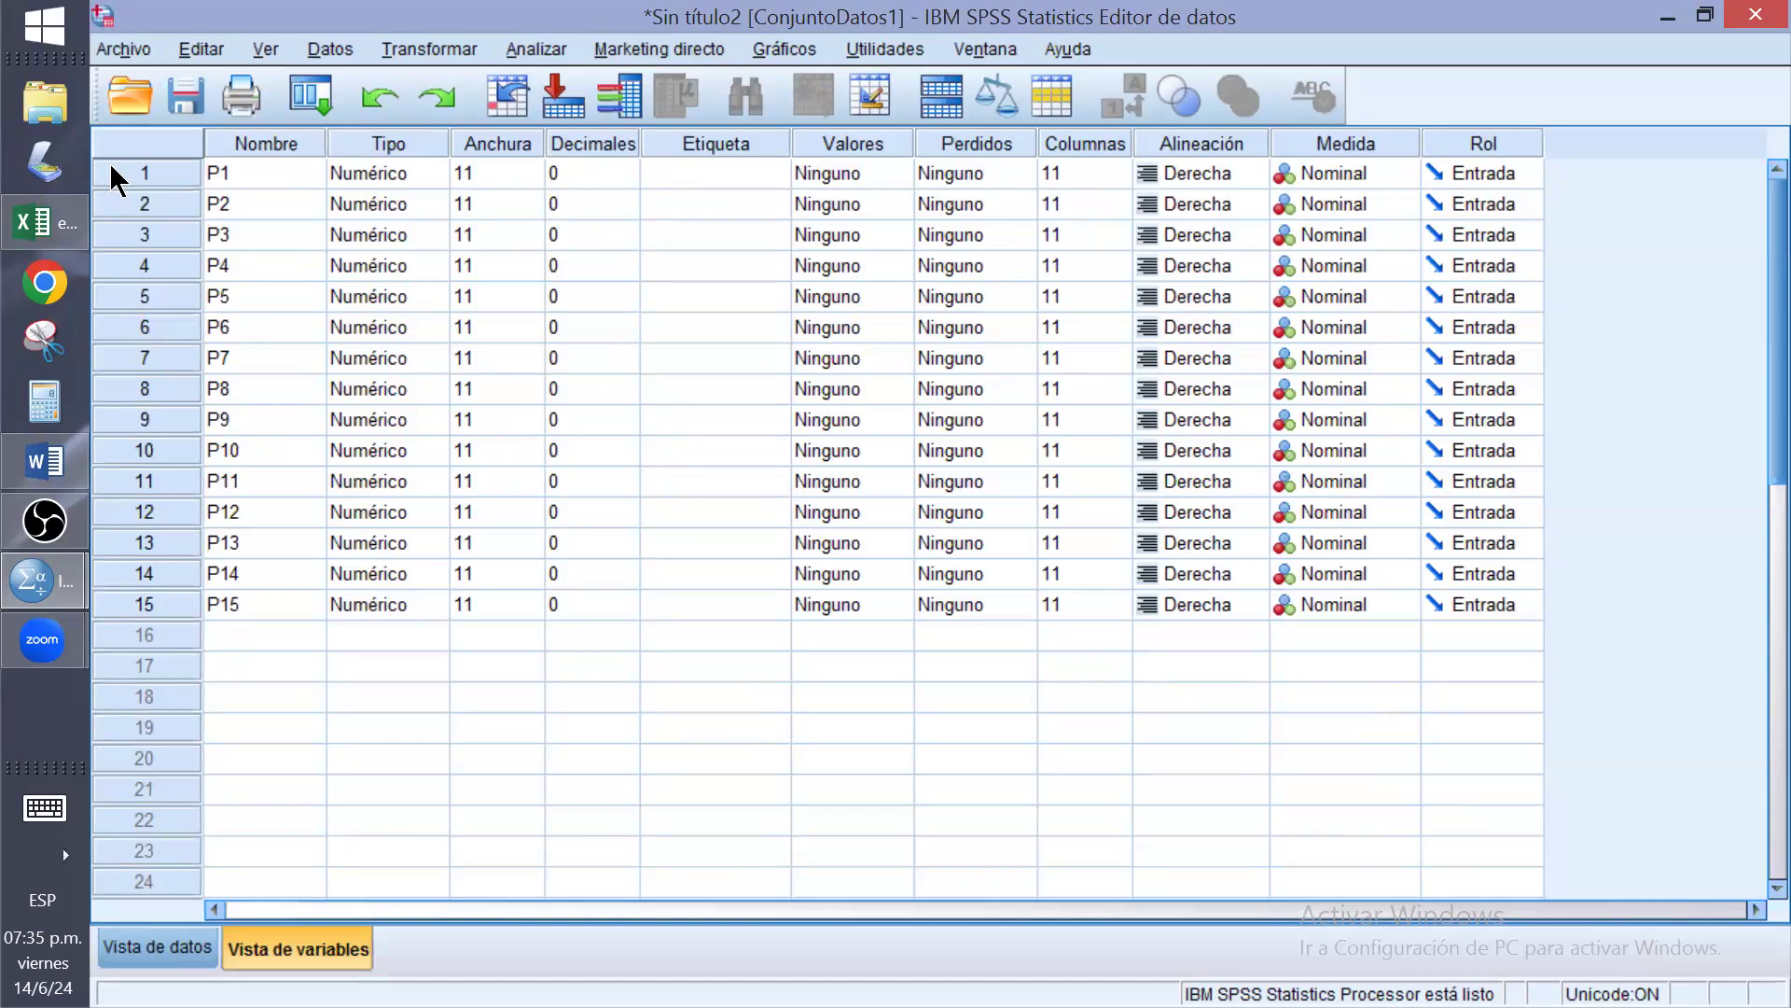
left_click(194, 950)
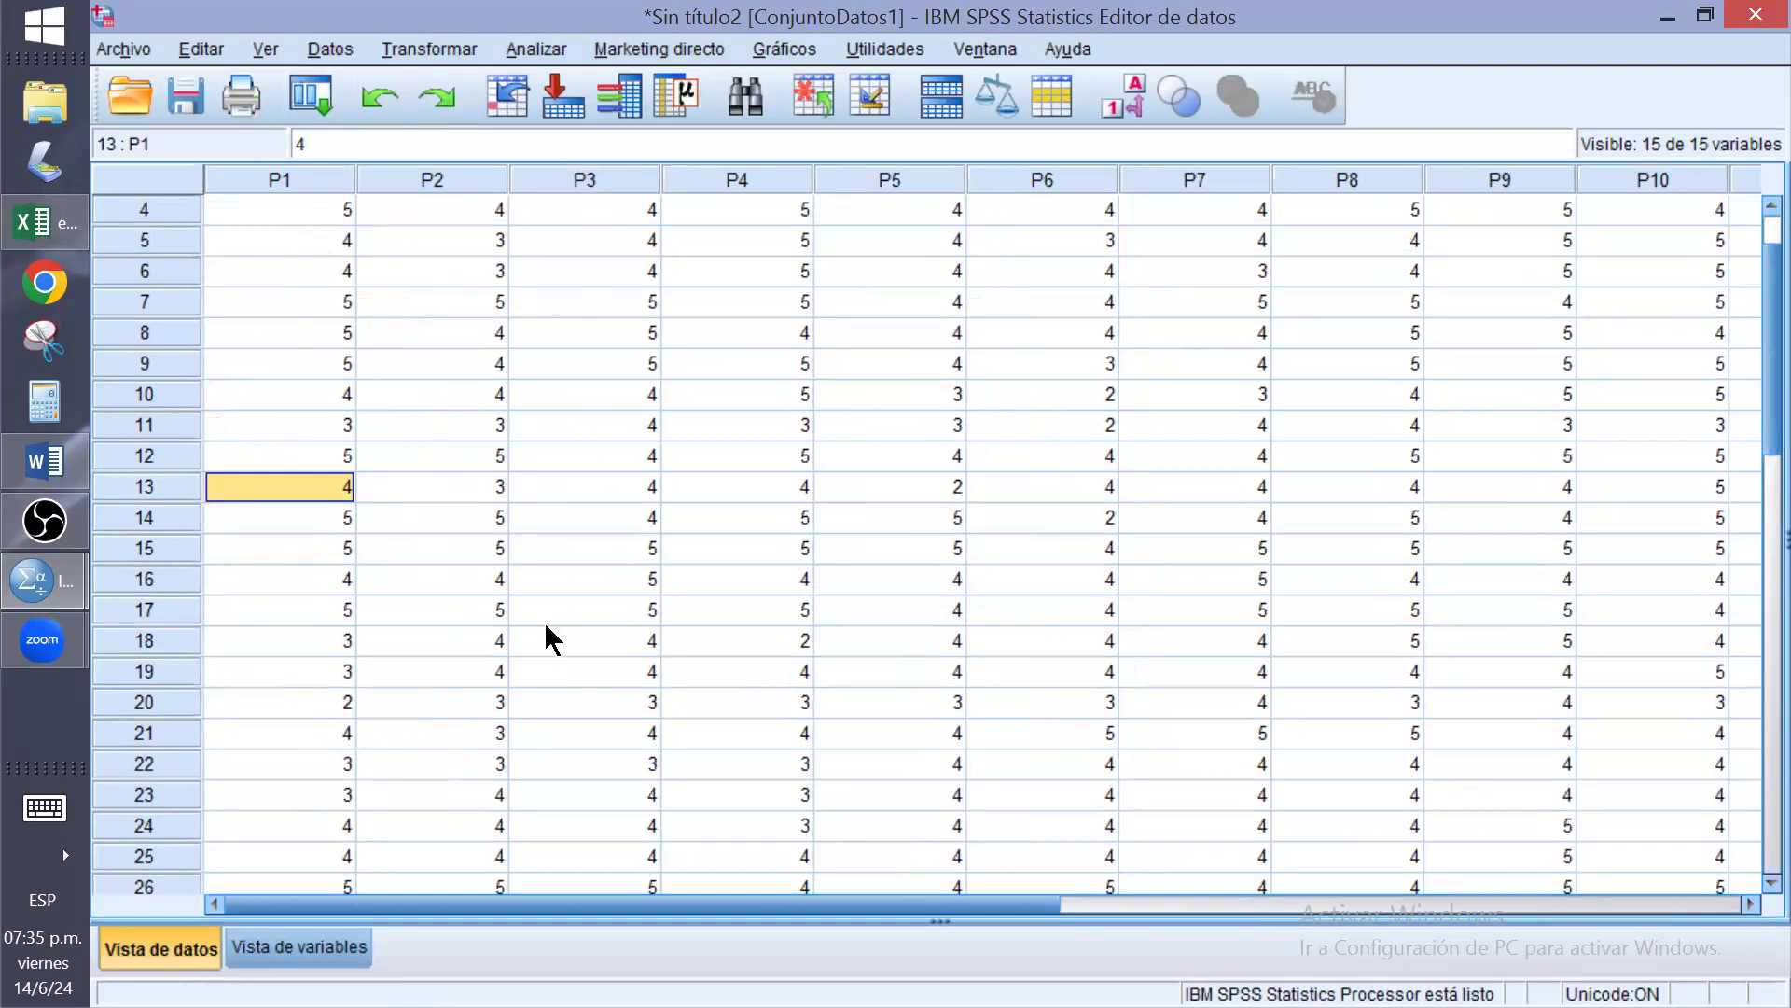
Toggle between Vista de datos and Vista de variables, ending on the P1–P15 definitions
left_click(328, 948)
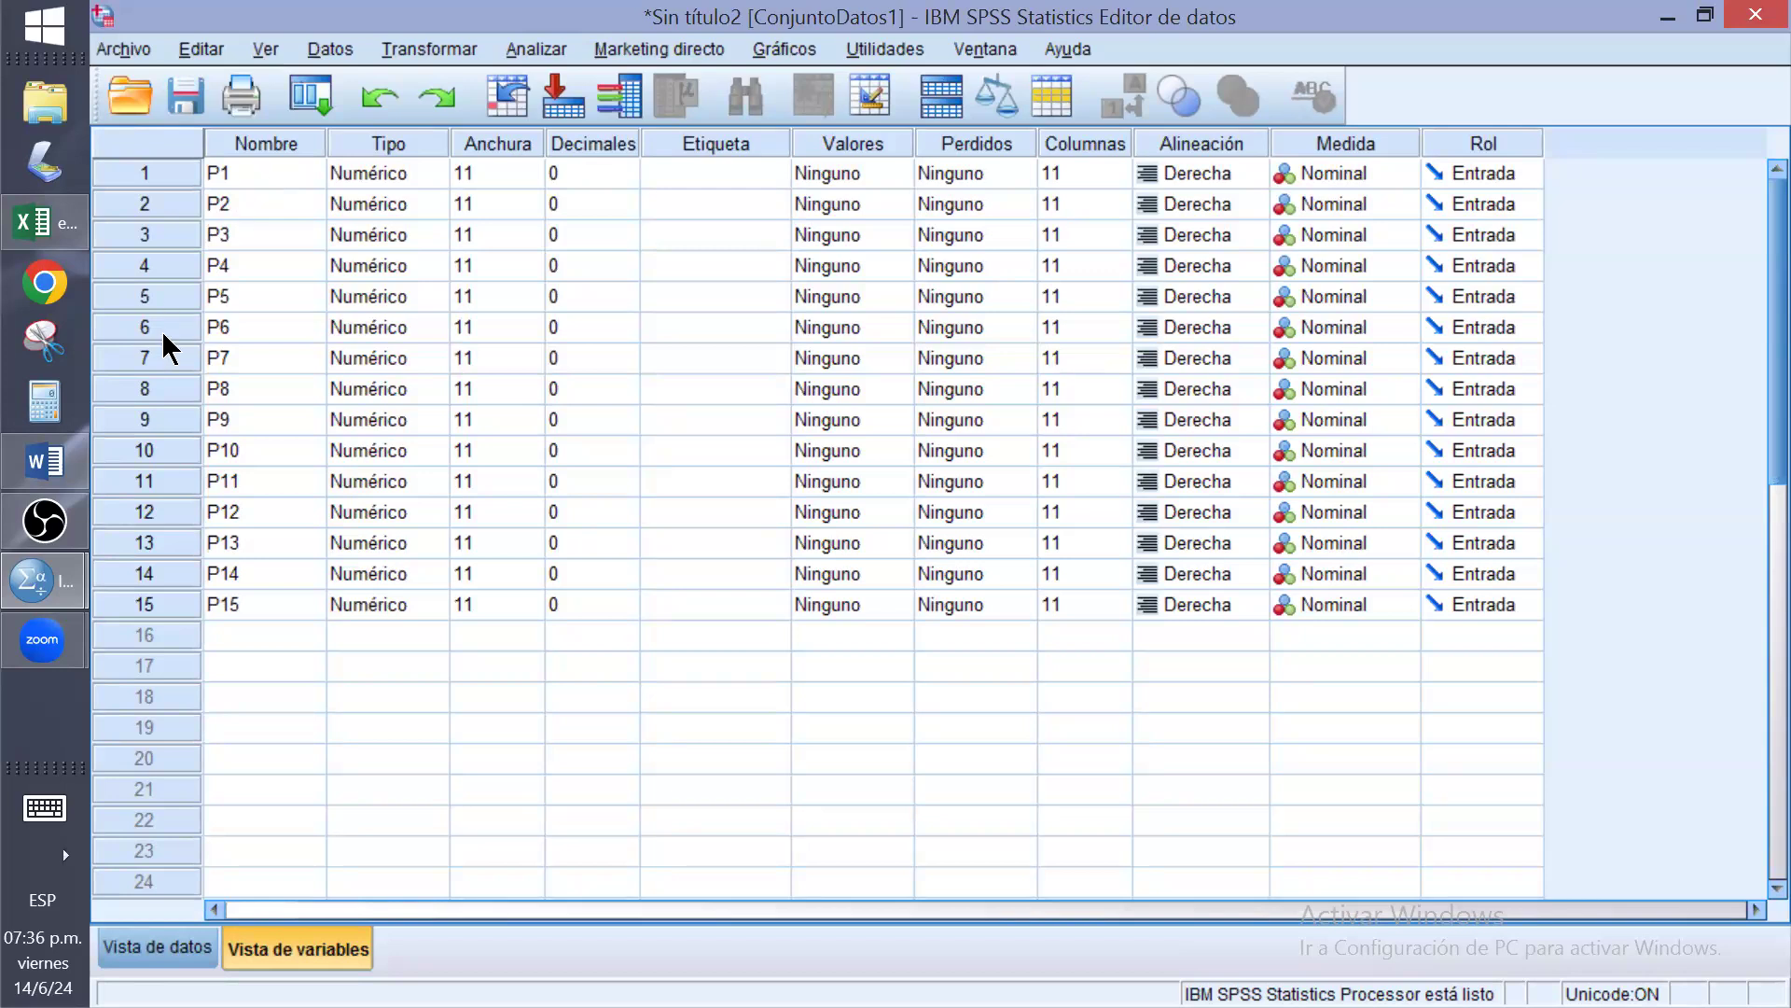
left_click(176, 946)
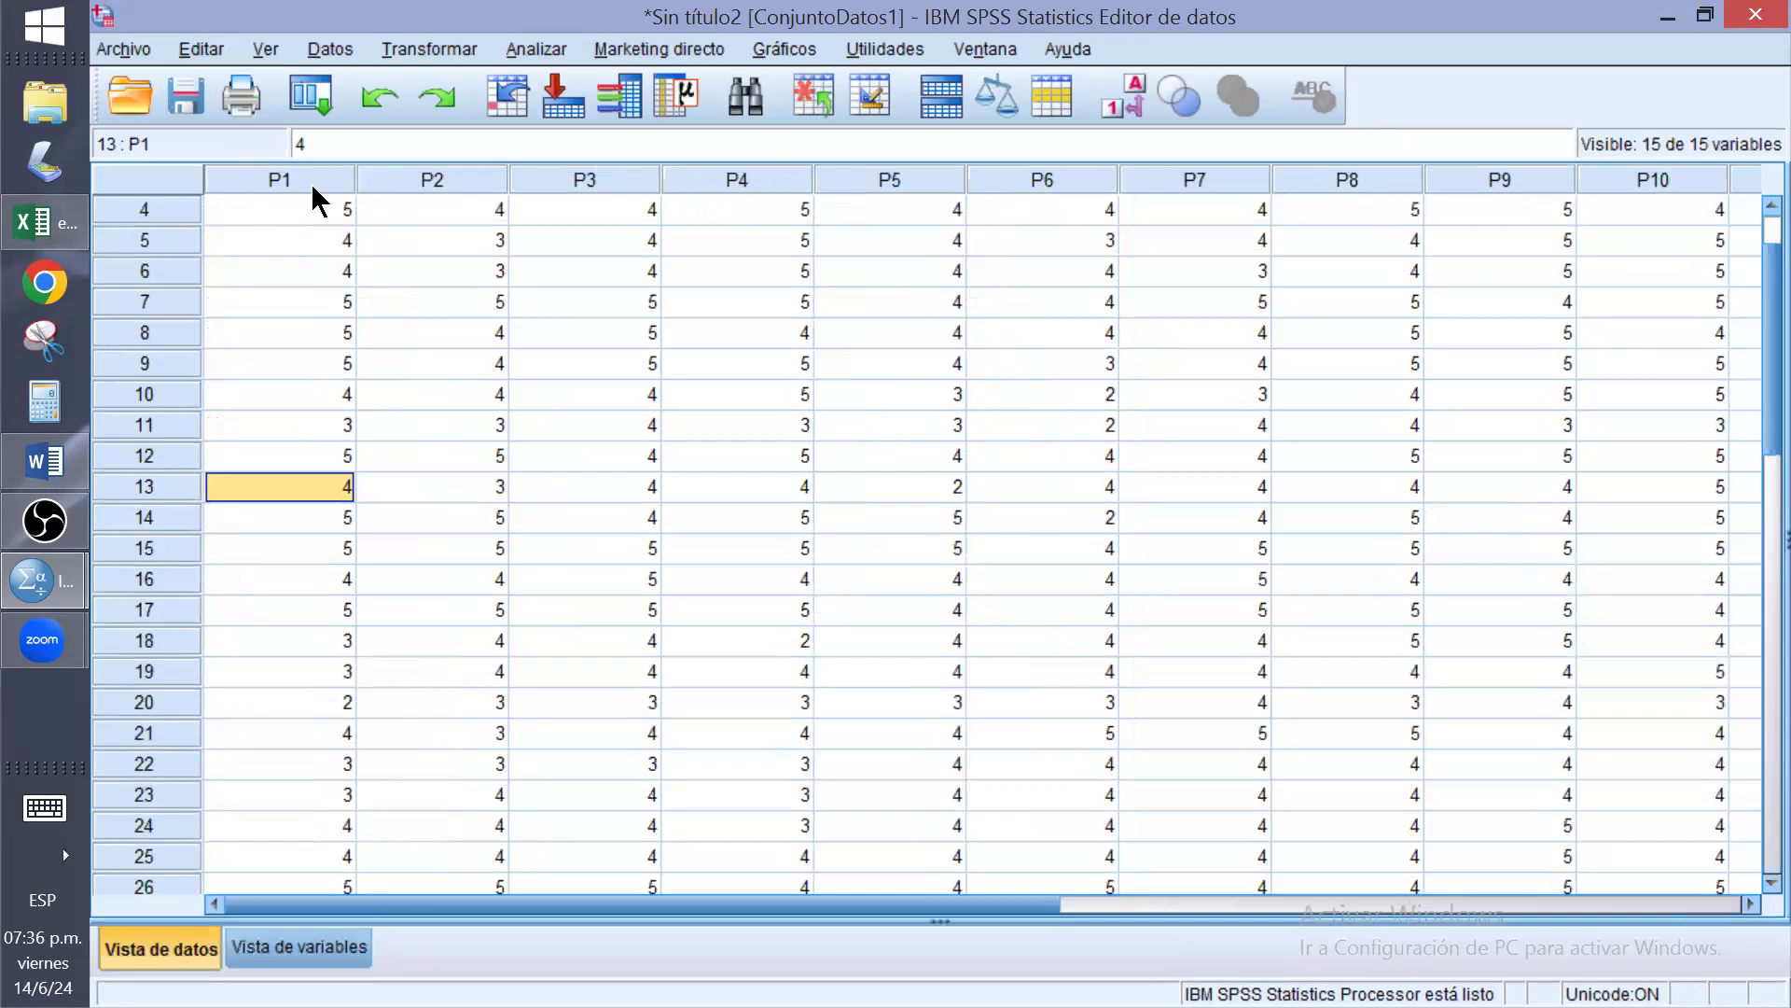
left_click(298, 947)
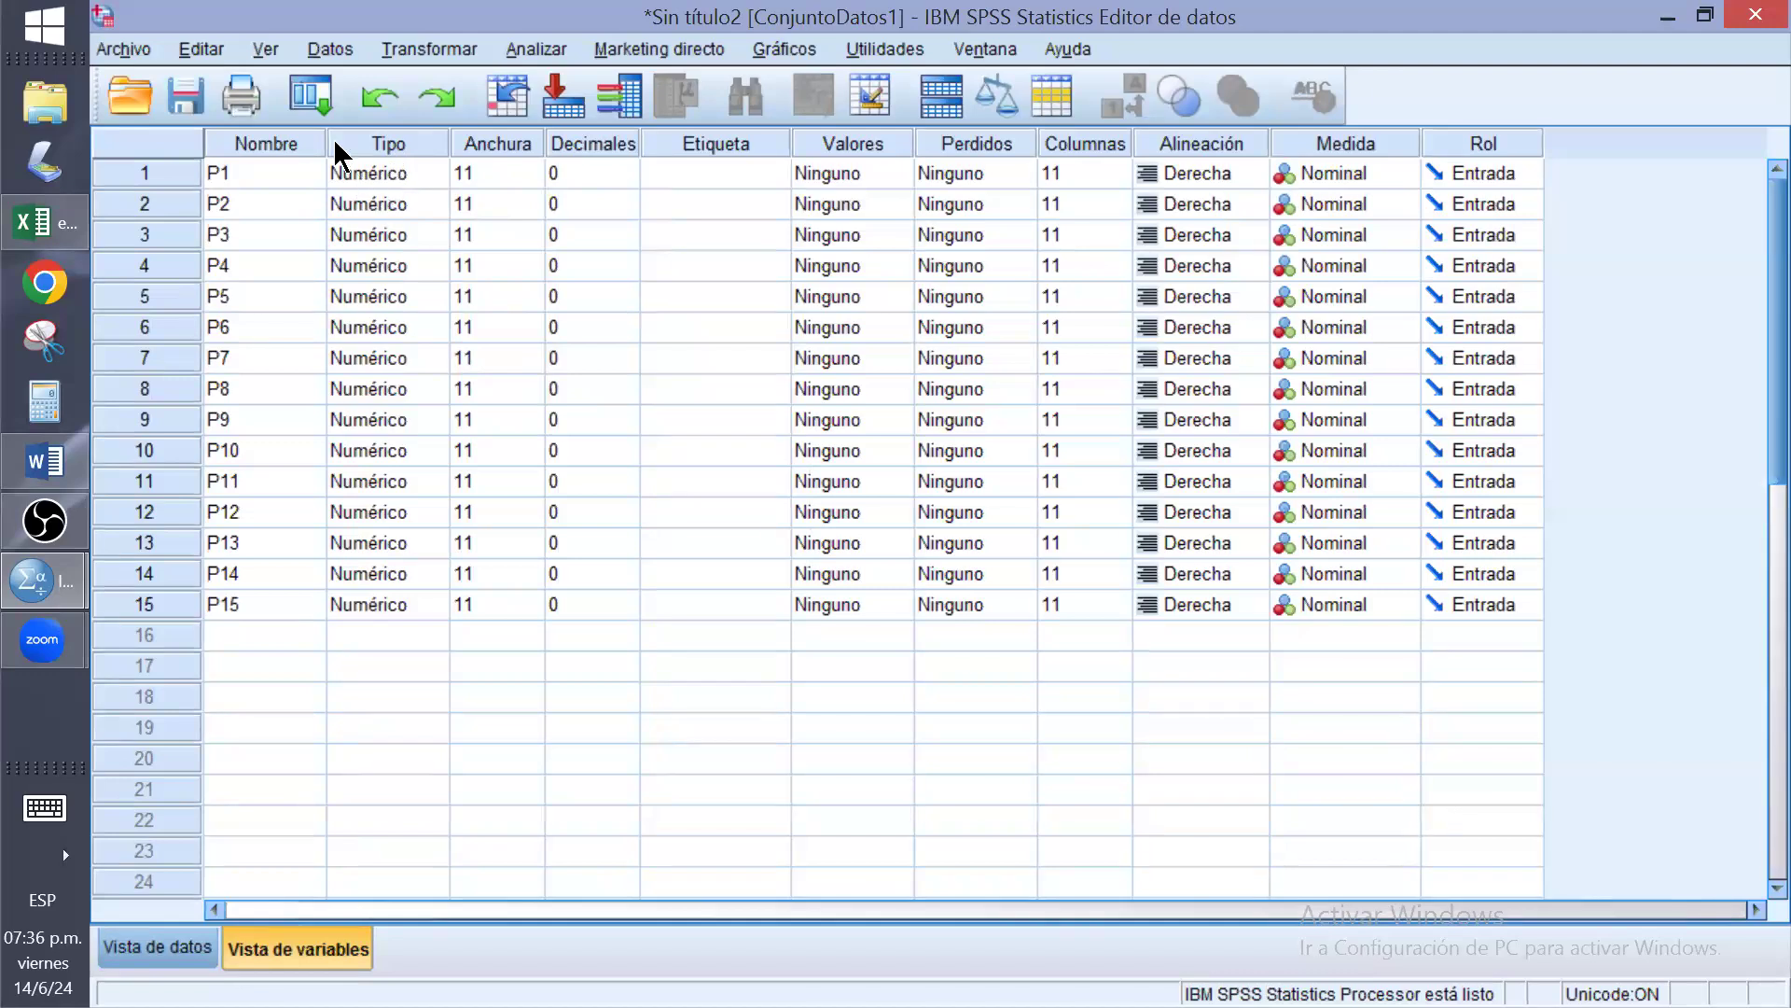
left_click(275, 178)
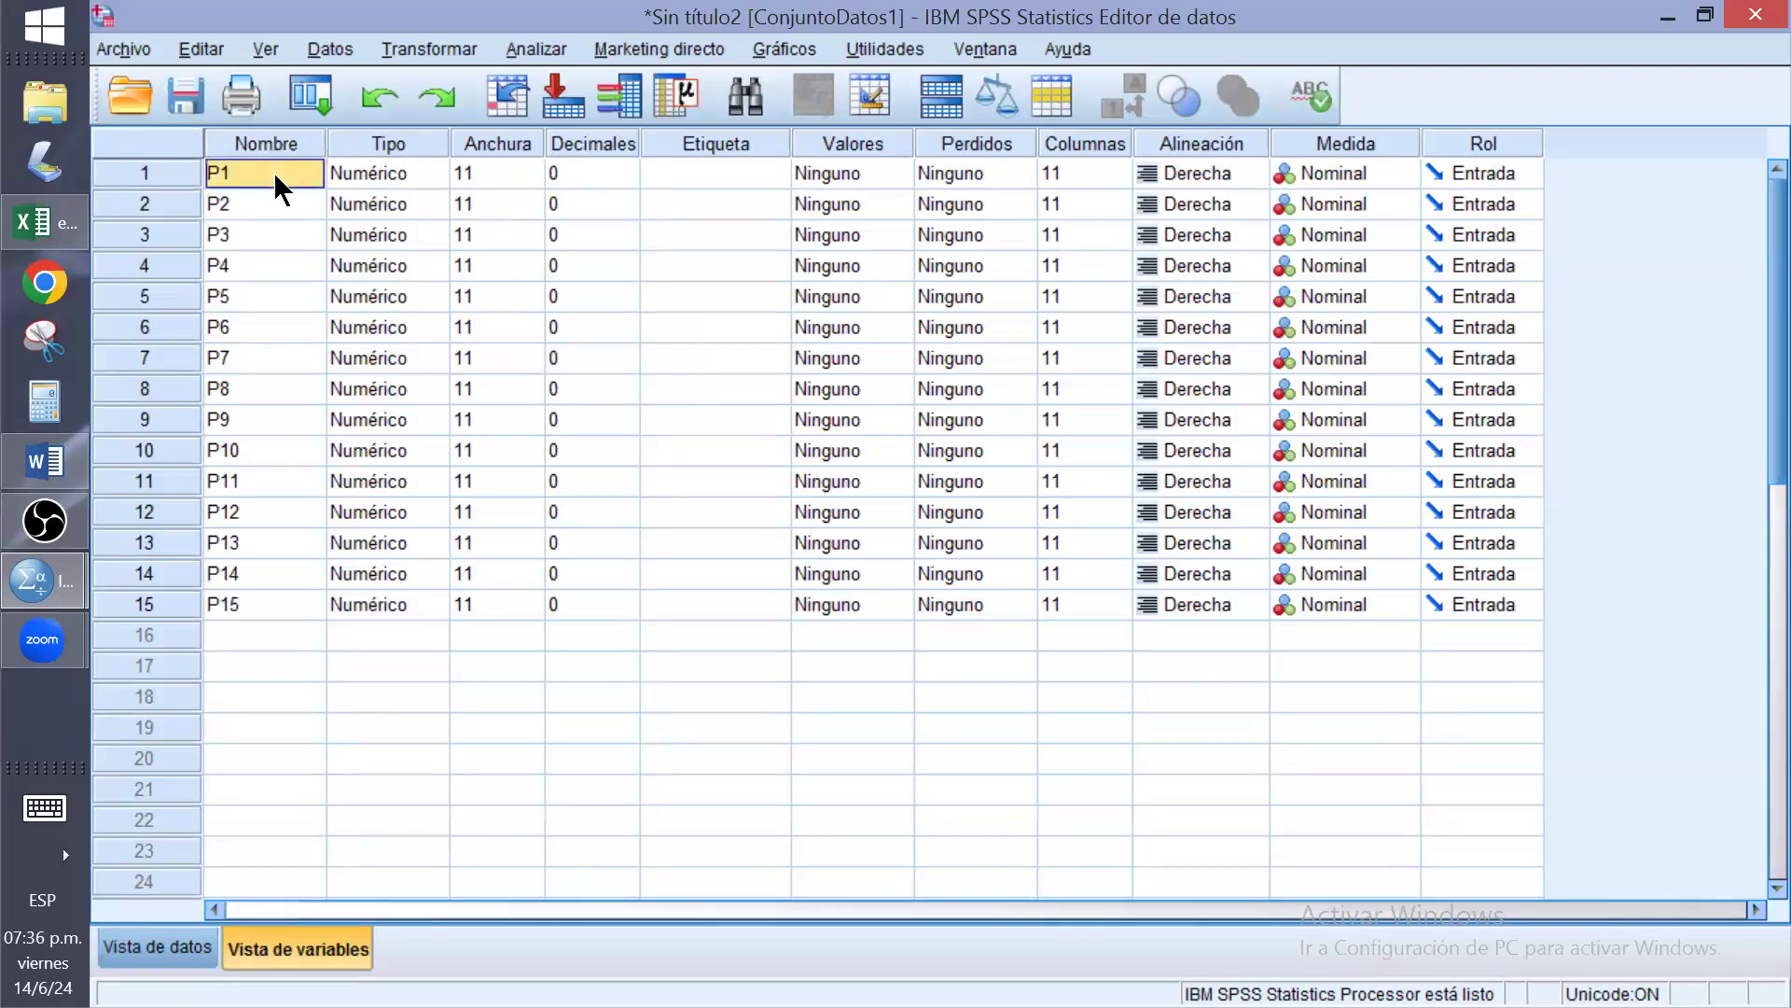
left_click(273, 171)
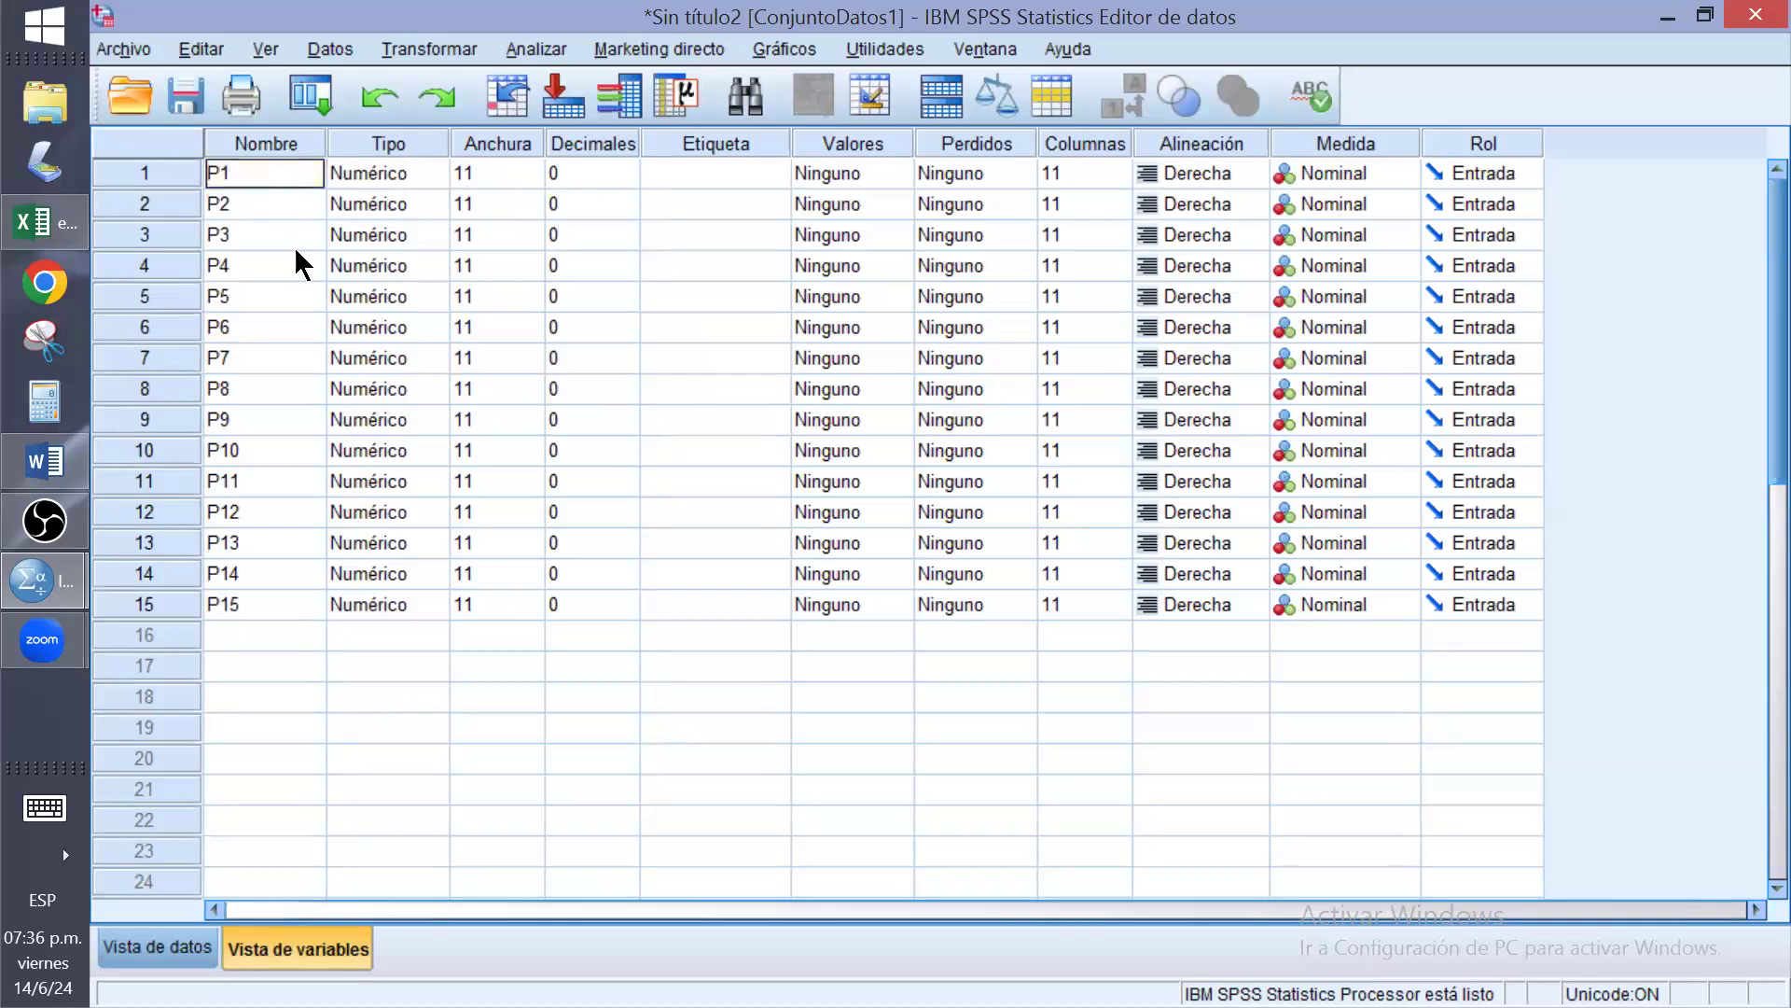
key("BackSpace")
key("BackSpace")
type("edad")
key("BackSpace")
key("BackSpace")
key("BackSpace")
key("BackSpace")
type("P1")
key("Return")
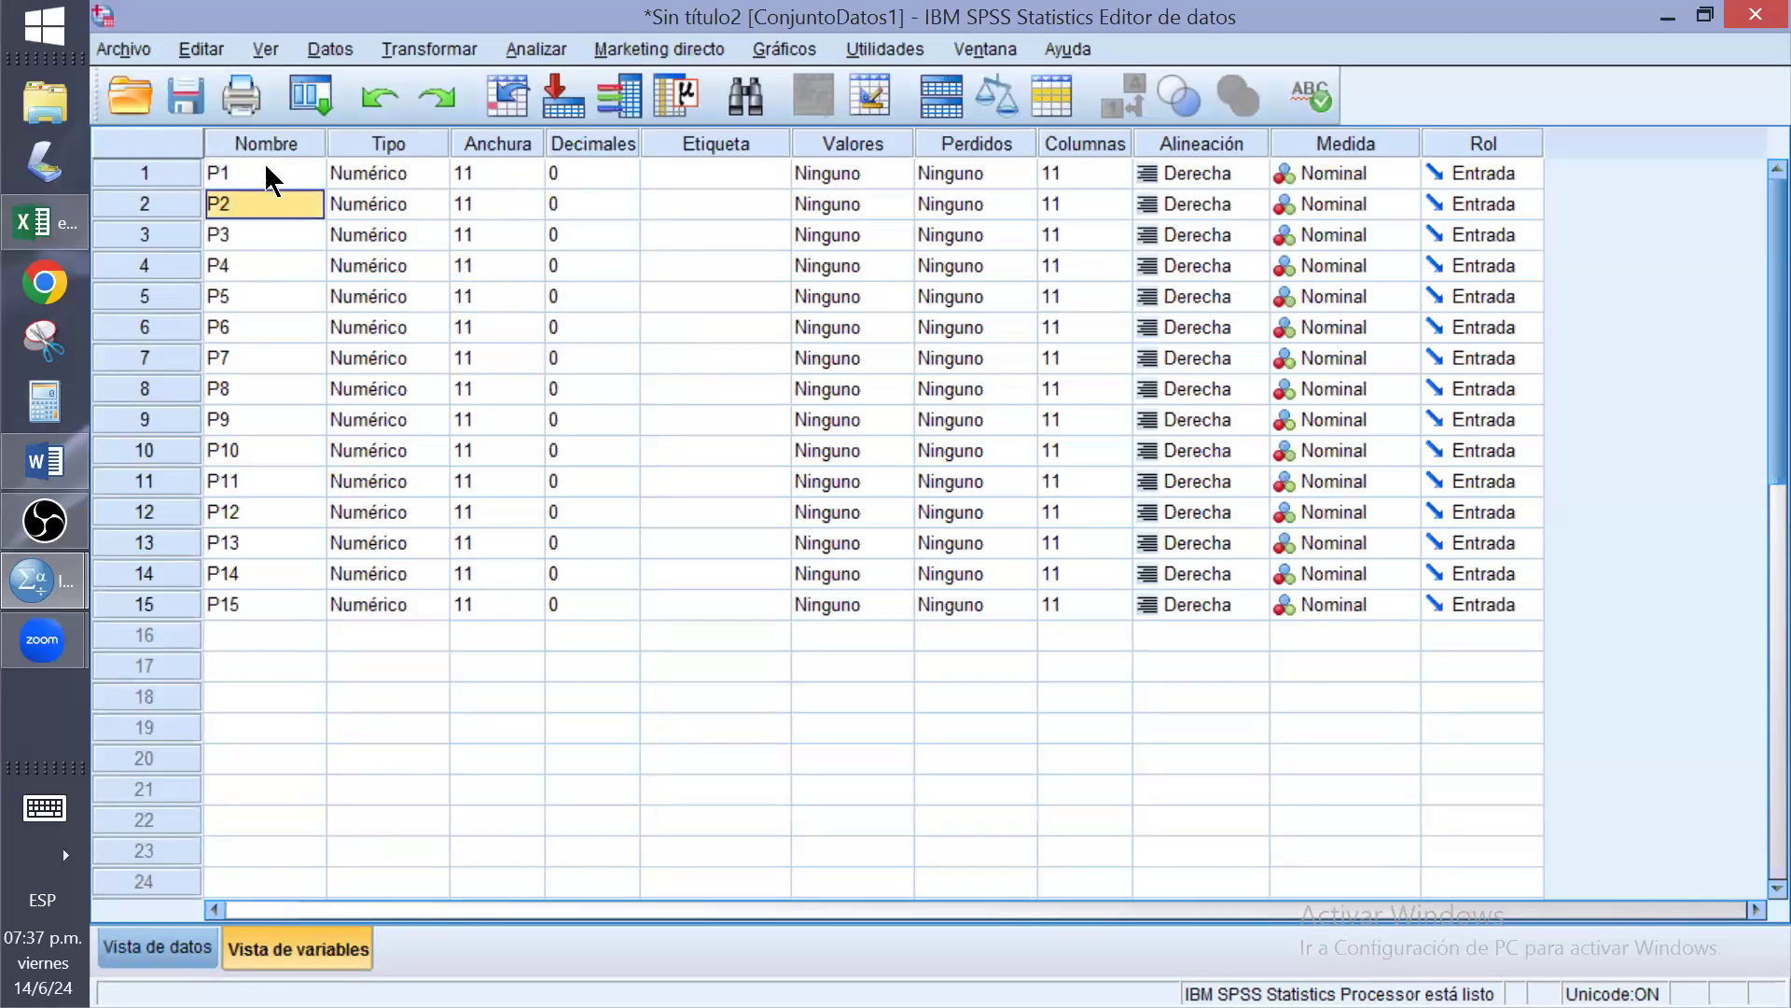
double_click(264, 168)
key("BackSpace")
key("BackSpace")
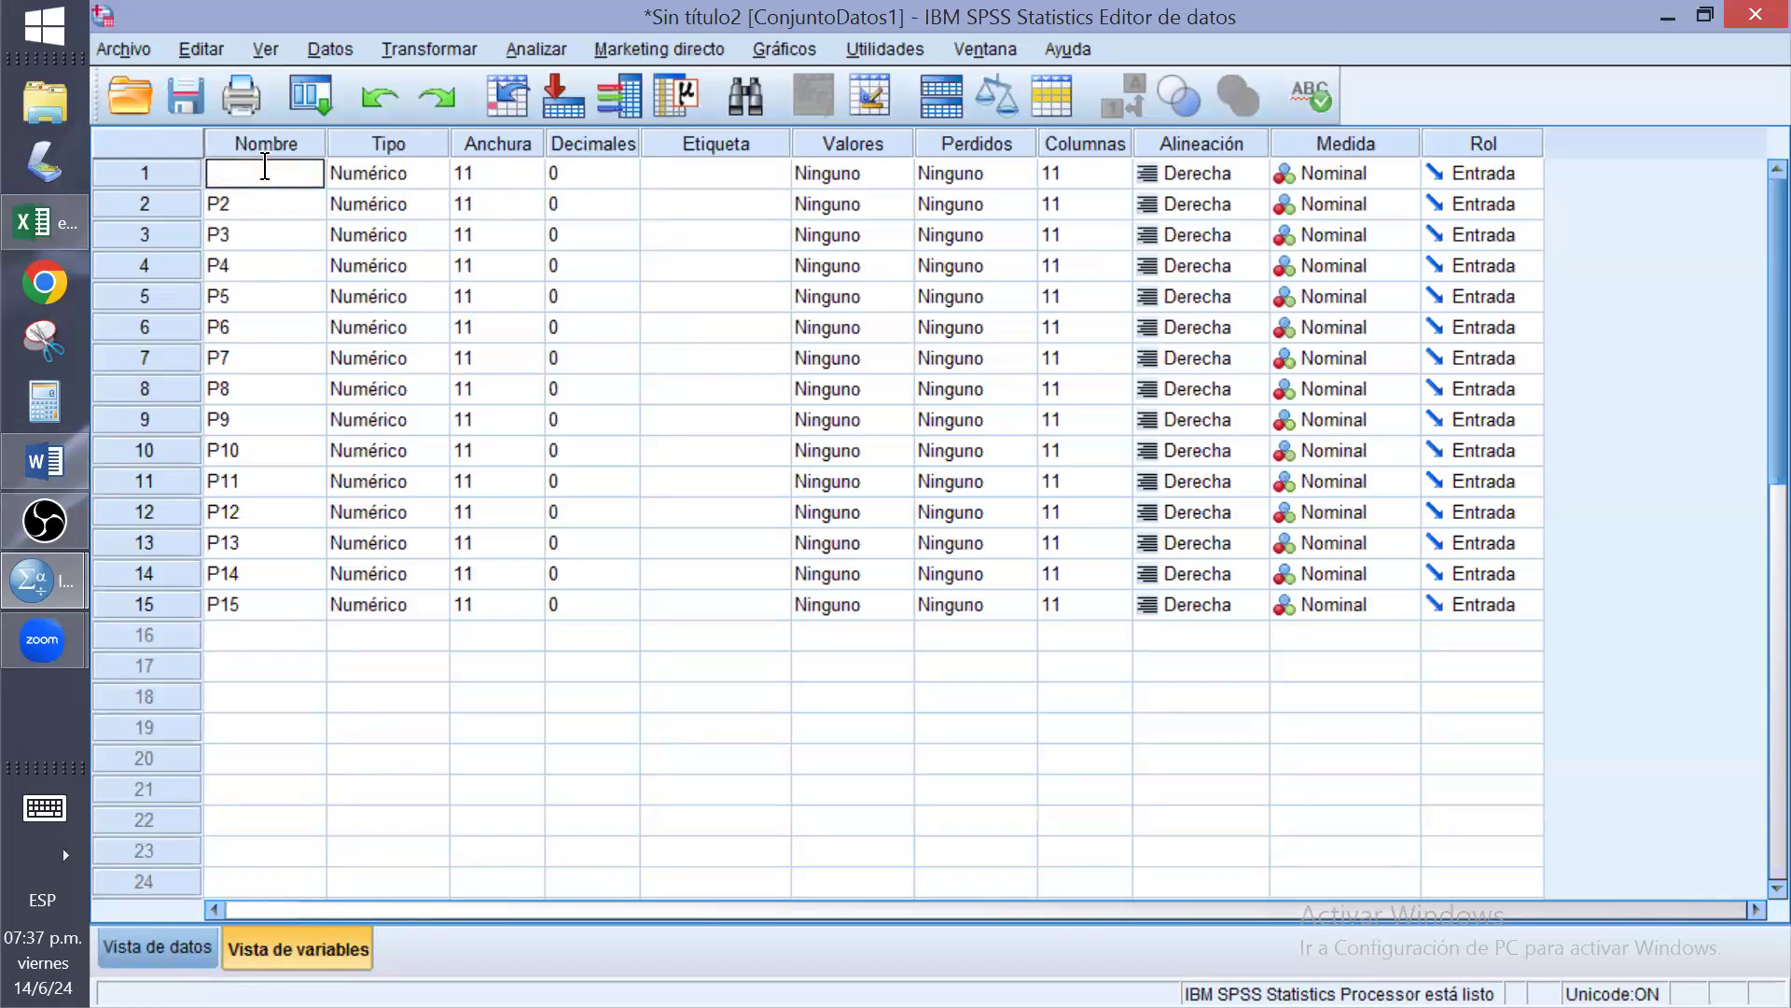
type("Eda")
type("d")
left_click(314, 648)
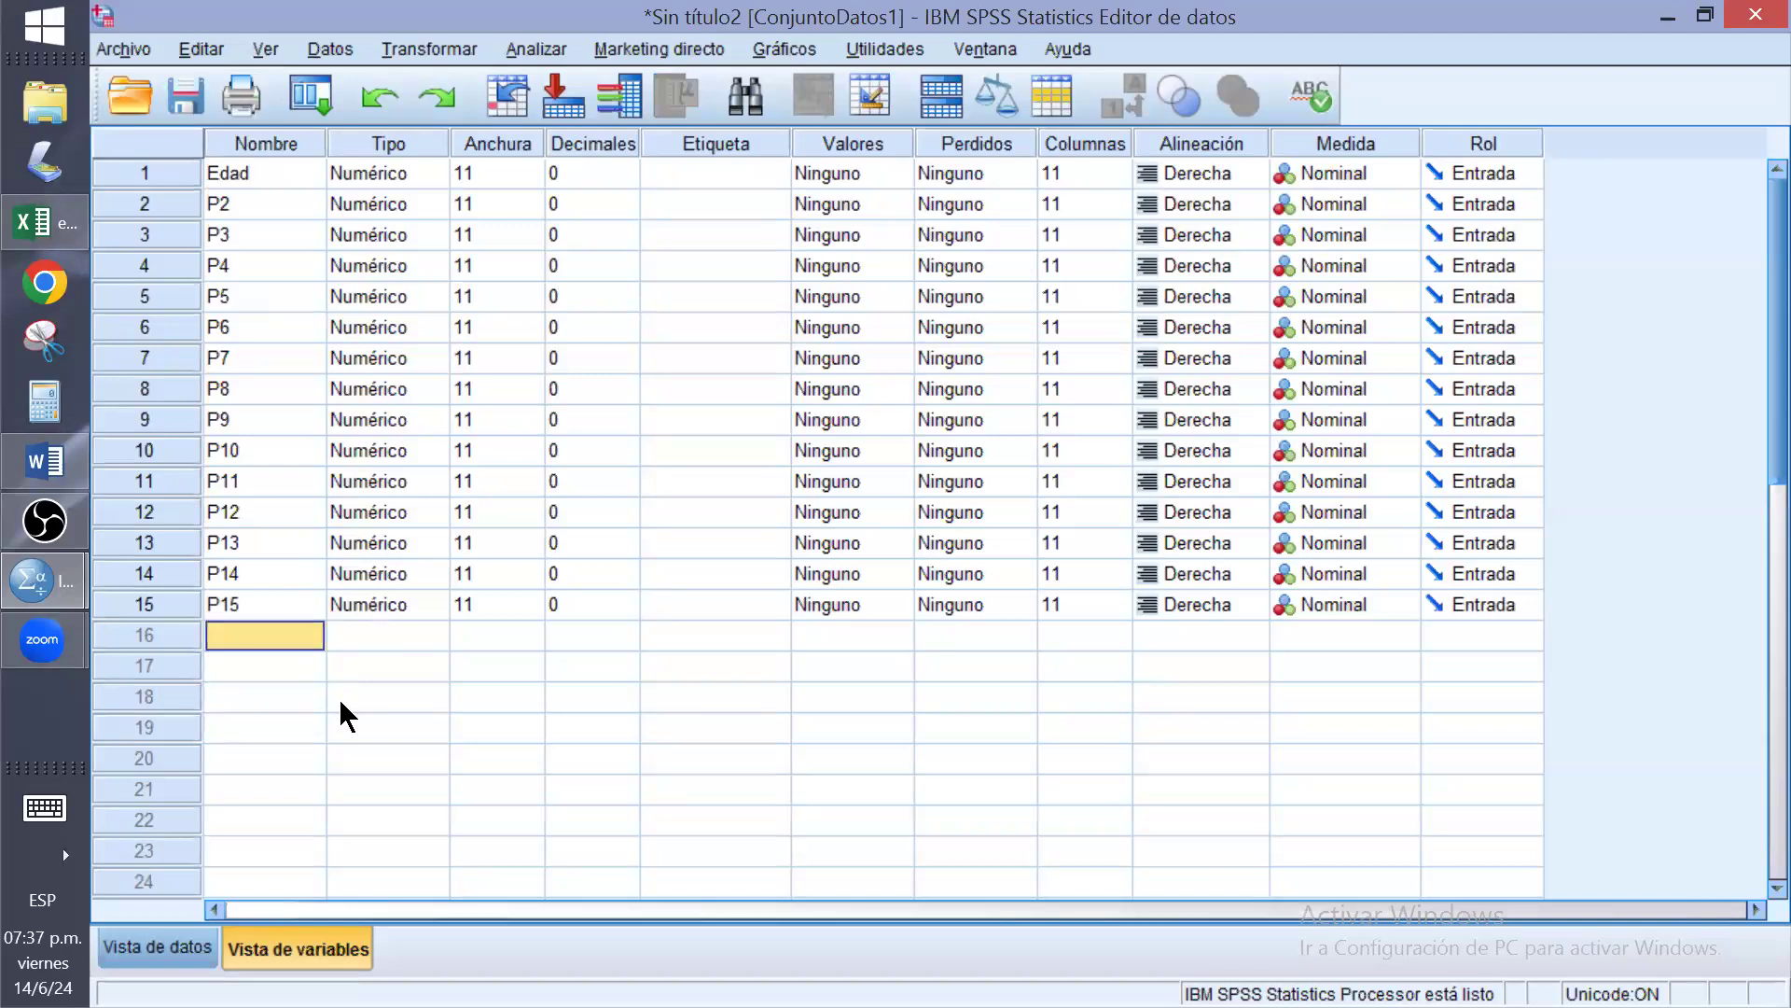
left_click(204, 948)
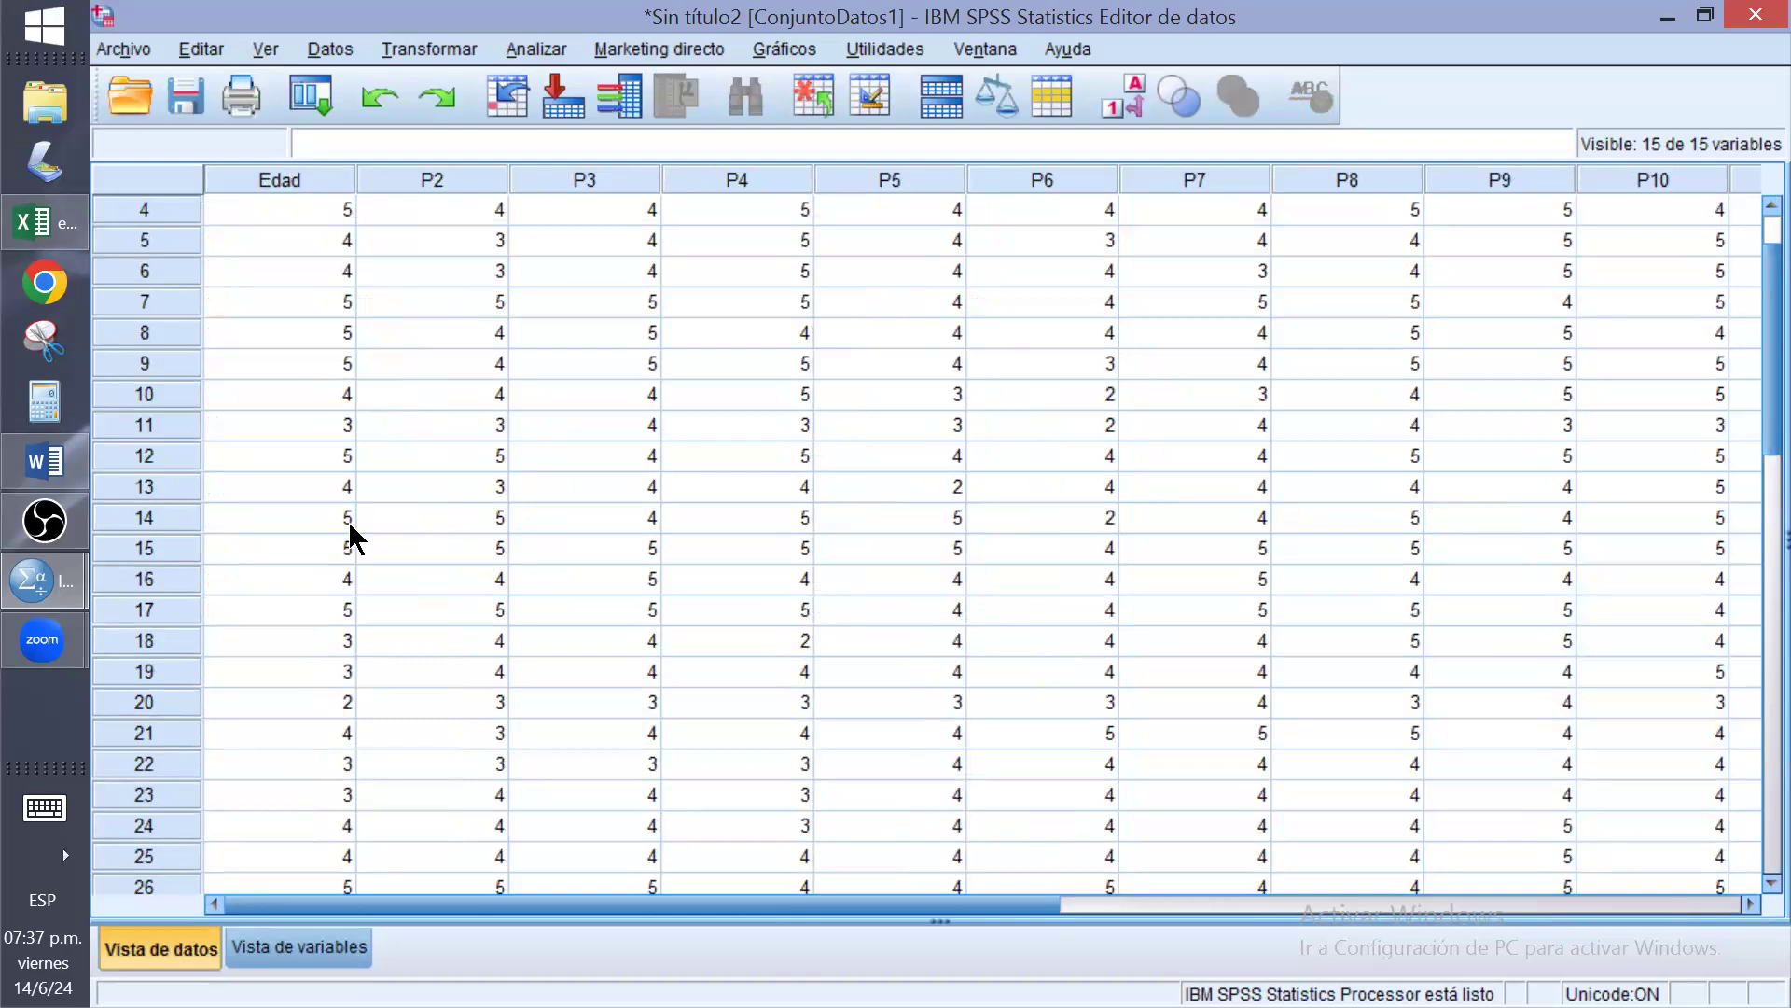
left_click(285, 951)
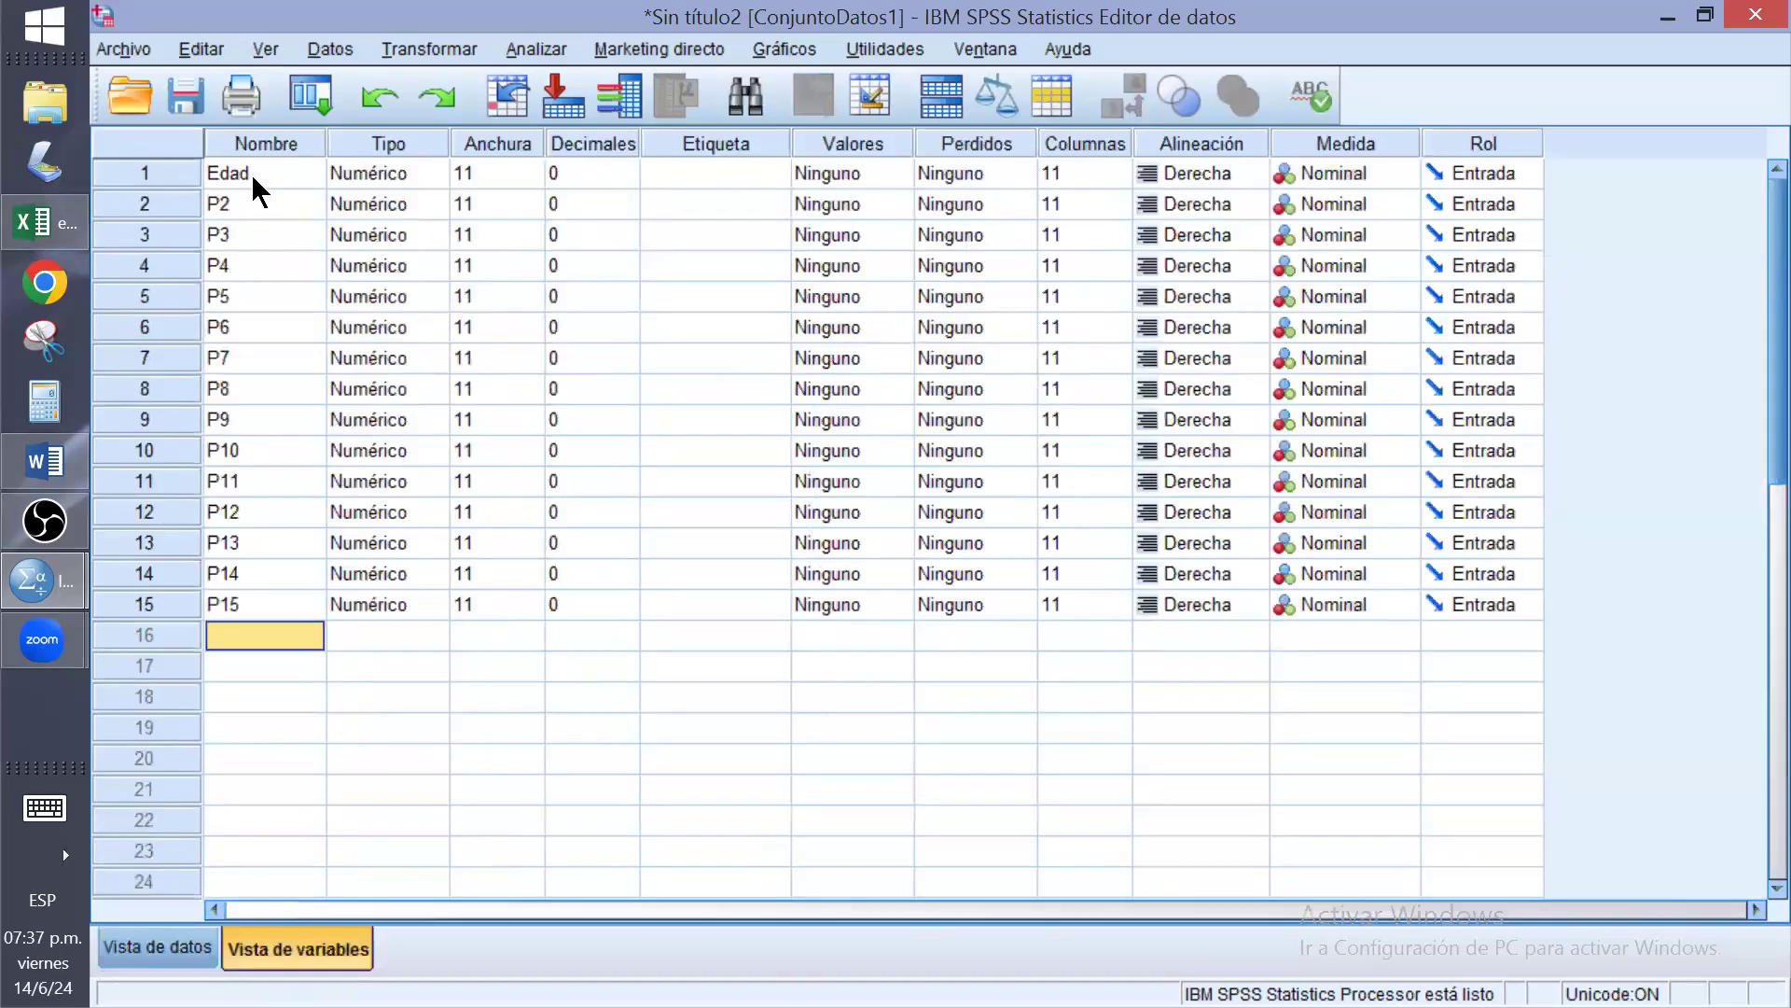
left_click(250, 174)
left_click(250, 173)
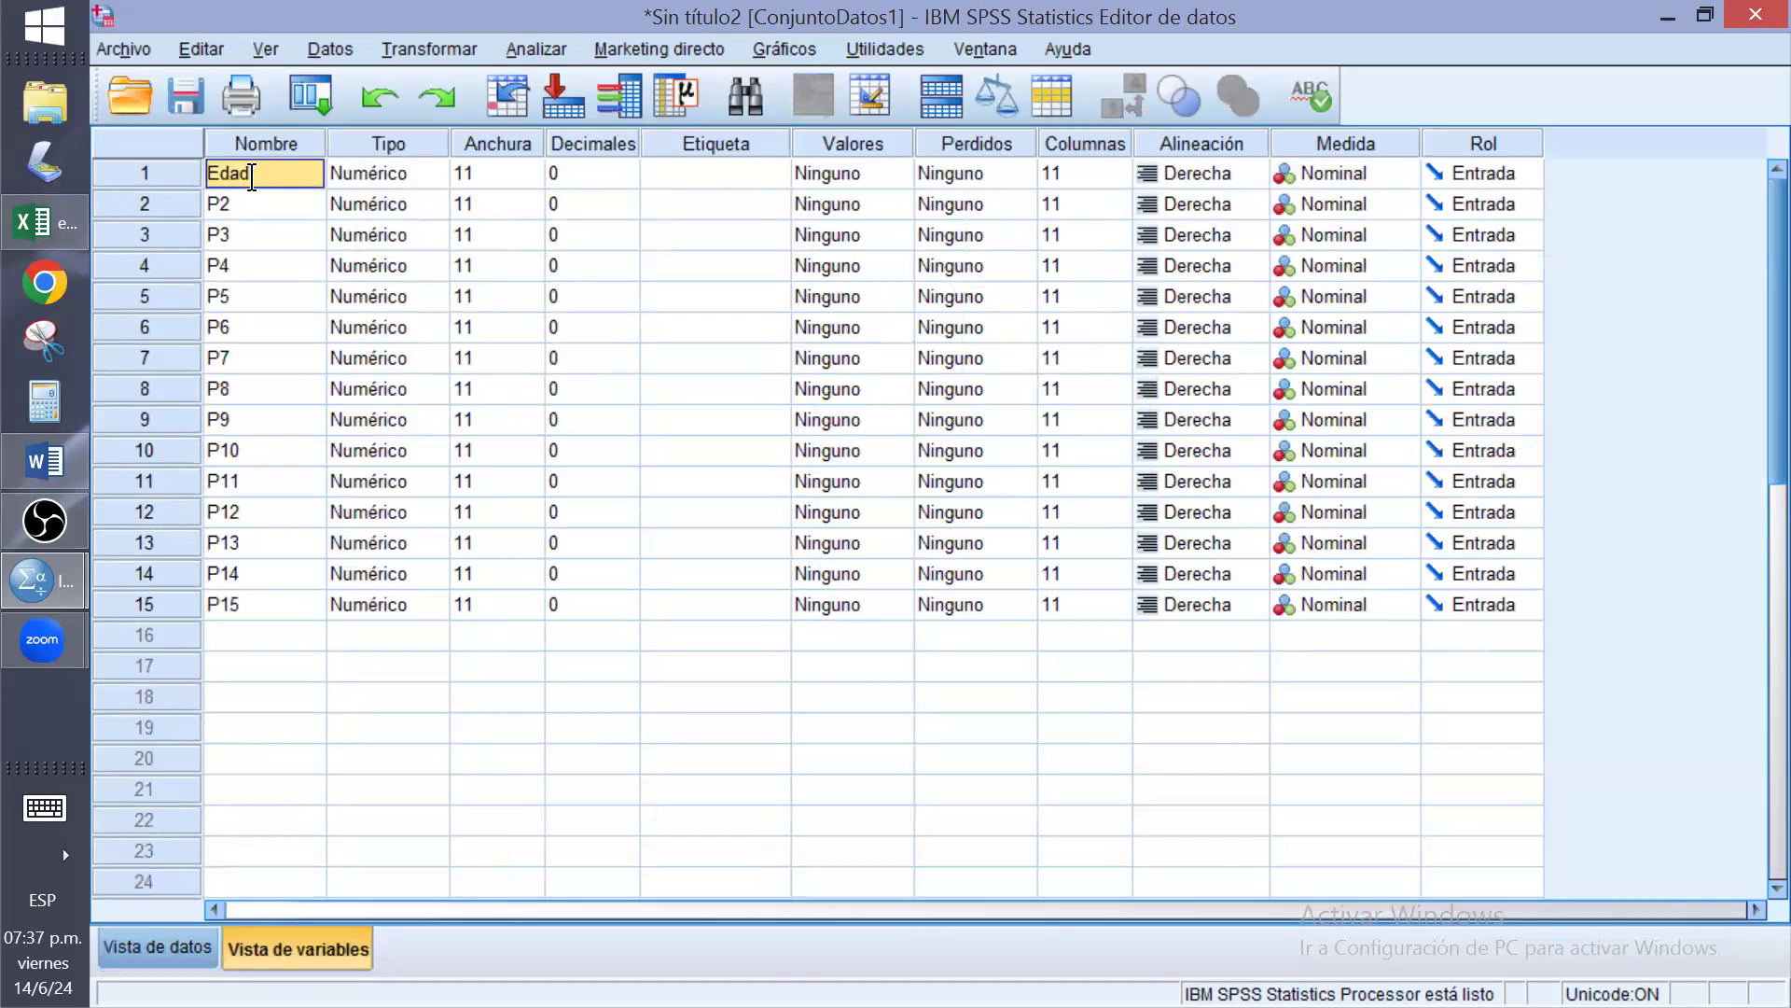
type("P1")
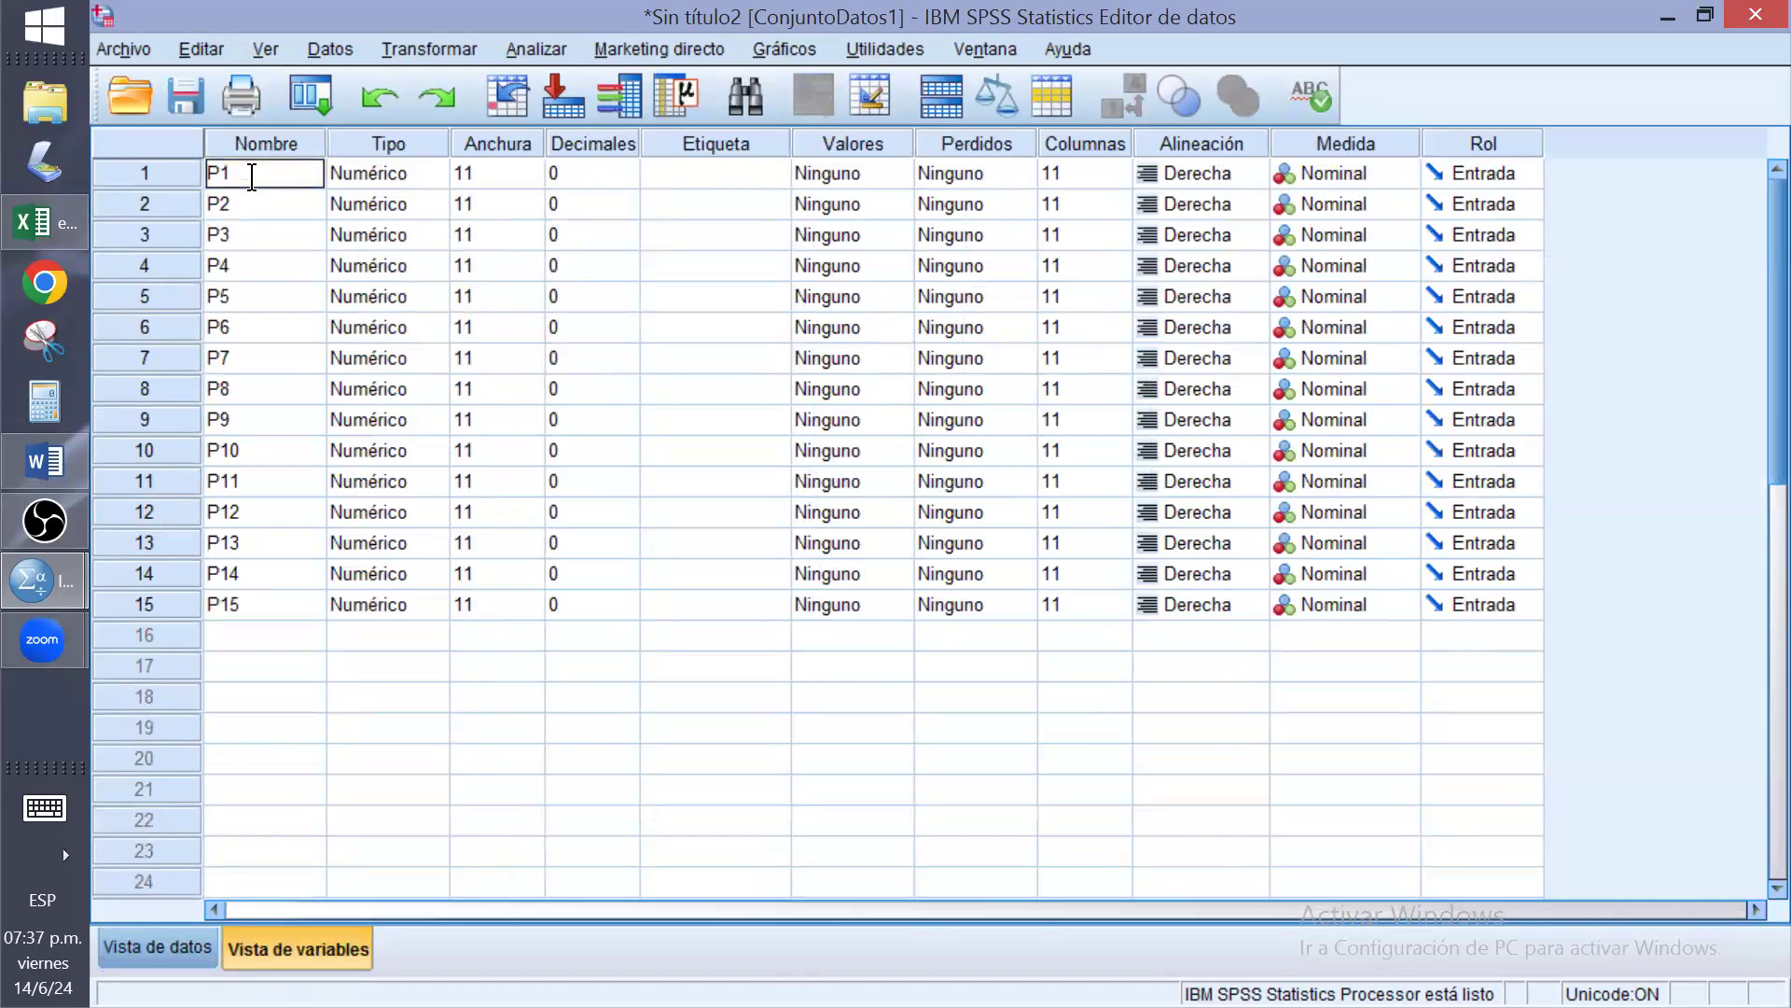
left_click(291, 668)
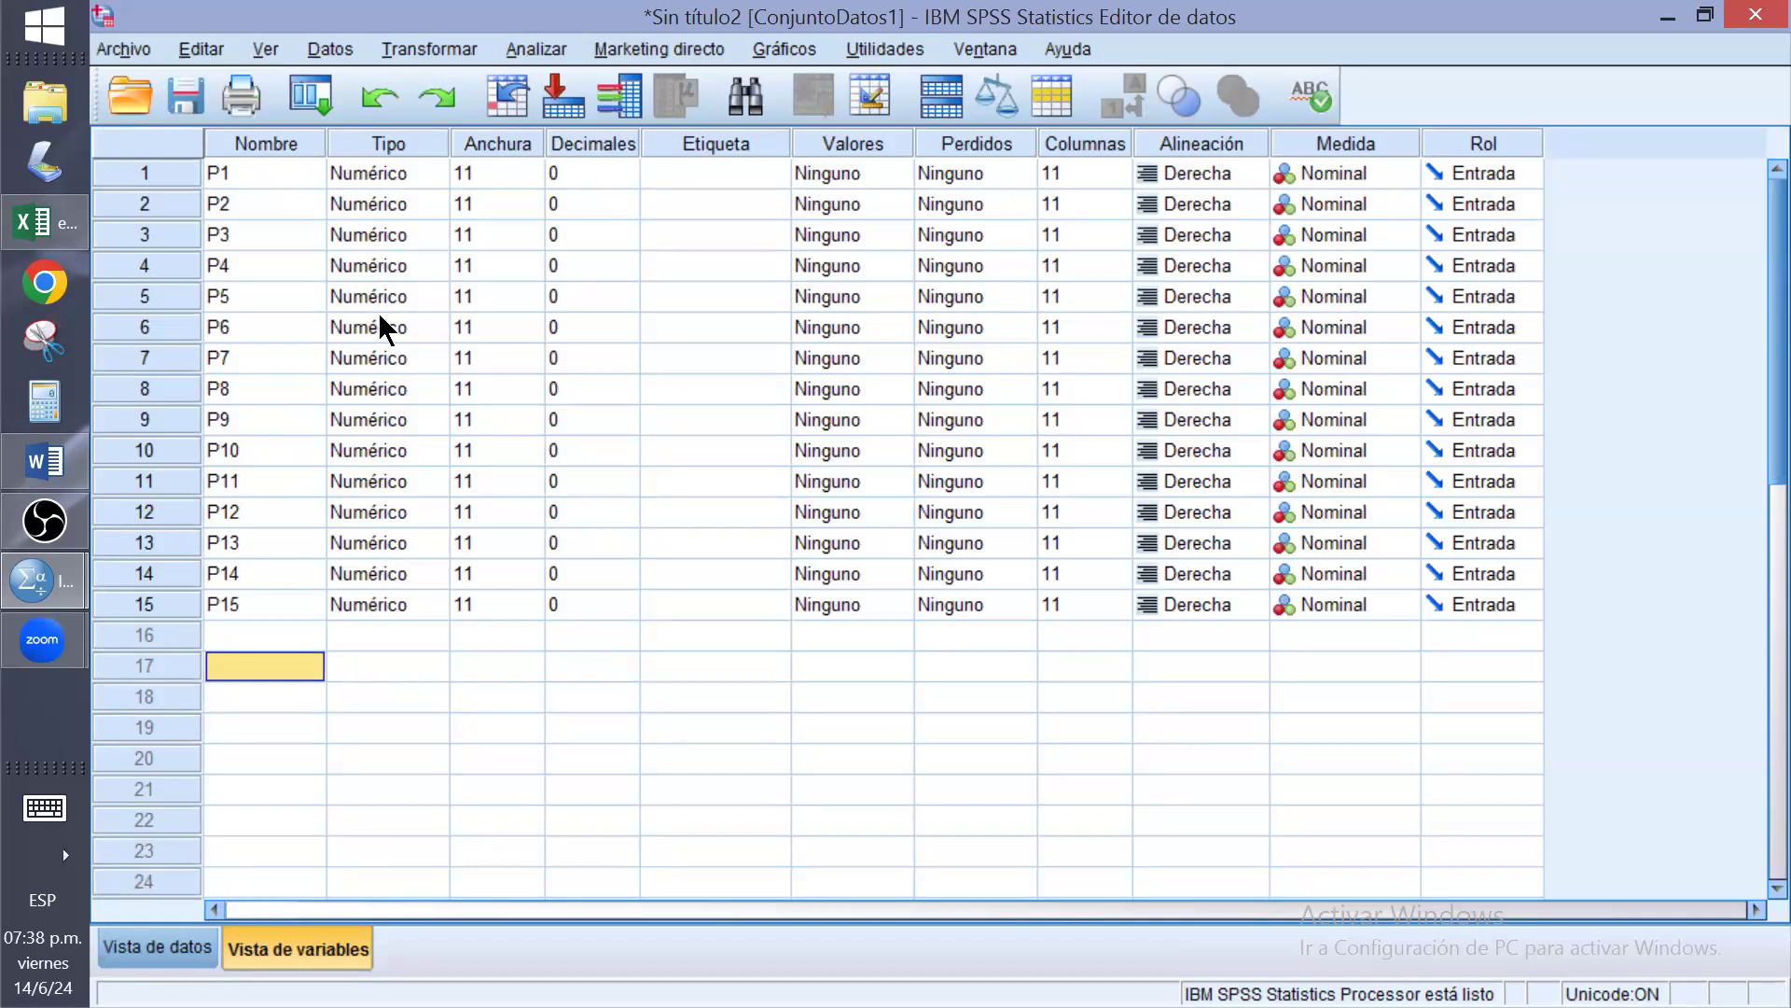
Check values in columns P6, P7 and P8, then display the P1–P15 variable definitions
left_click(178, 951)
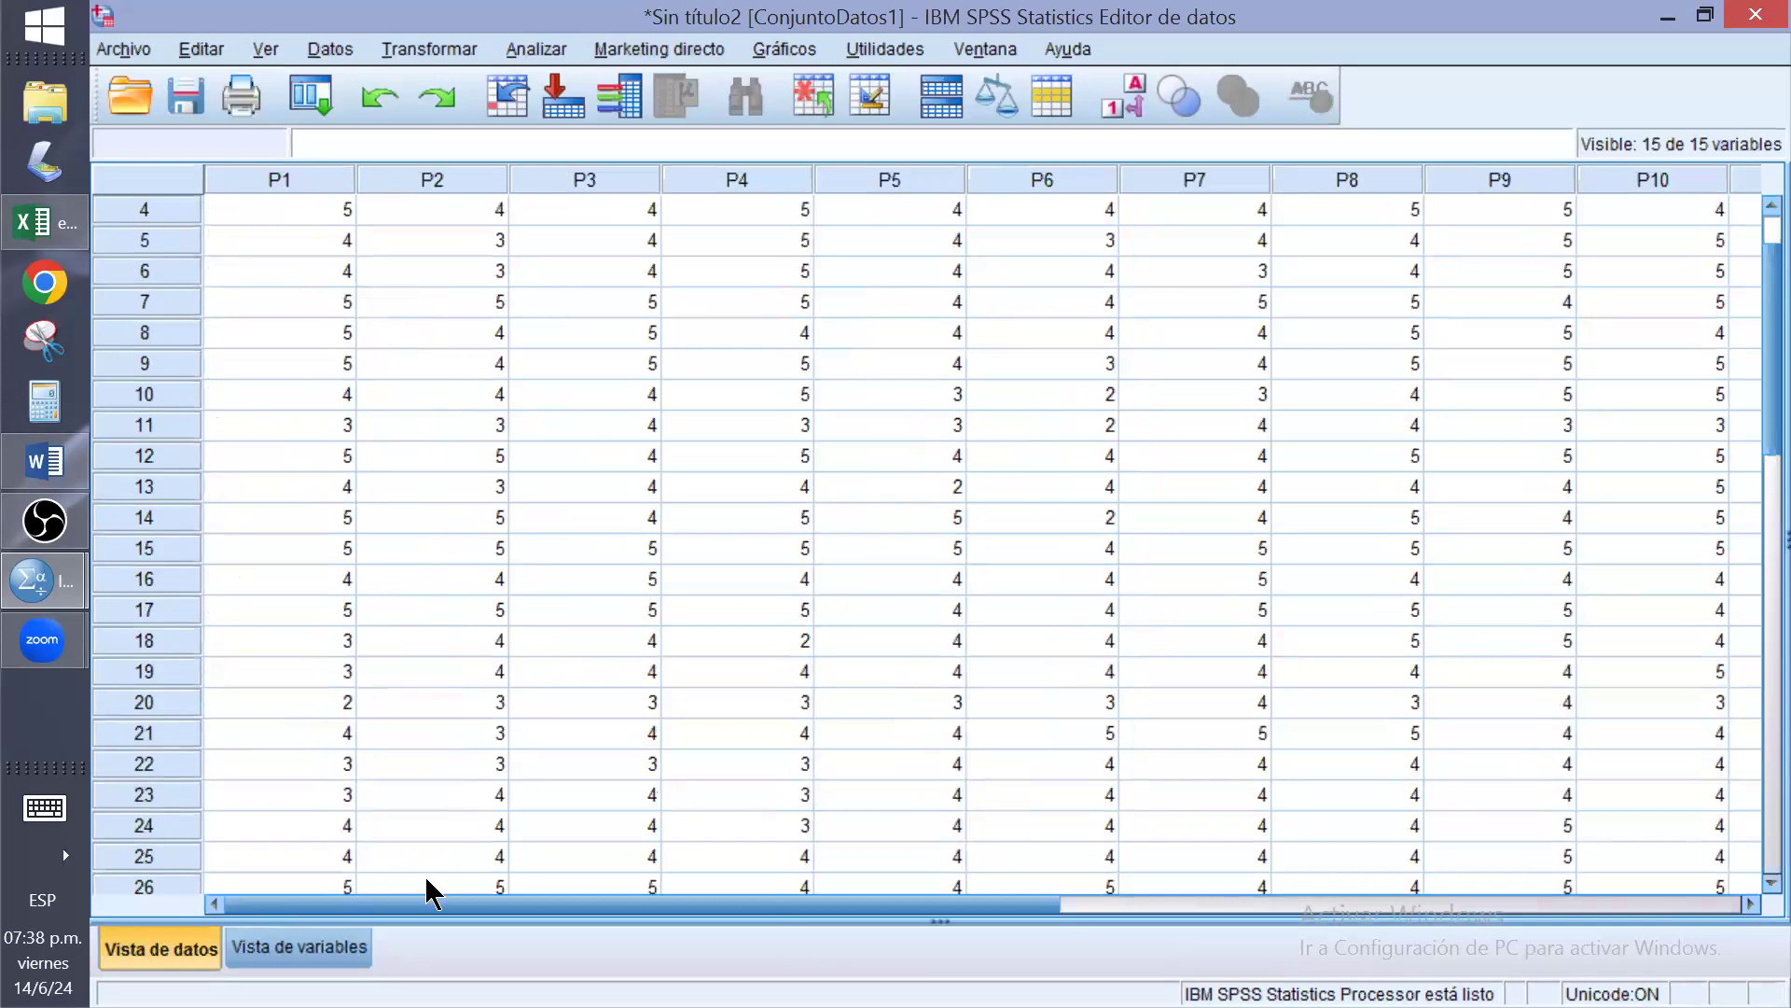
left_click(265, 948)
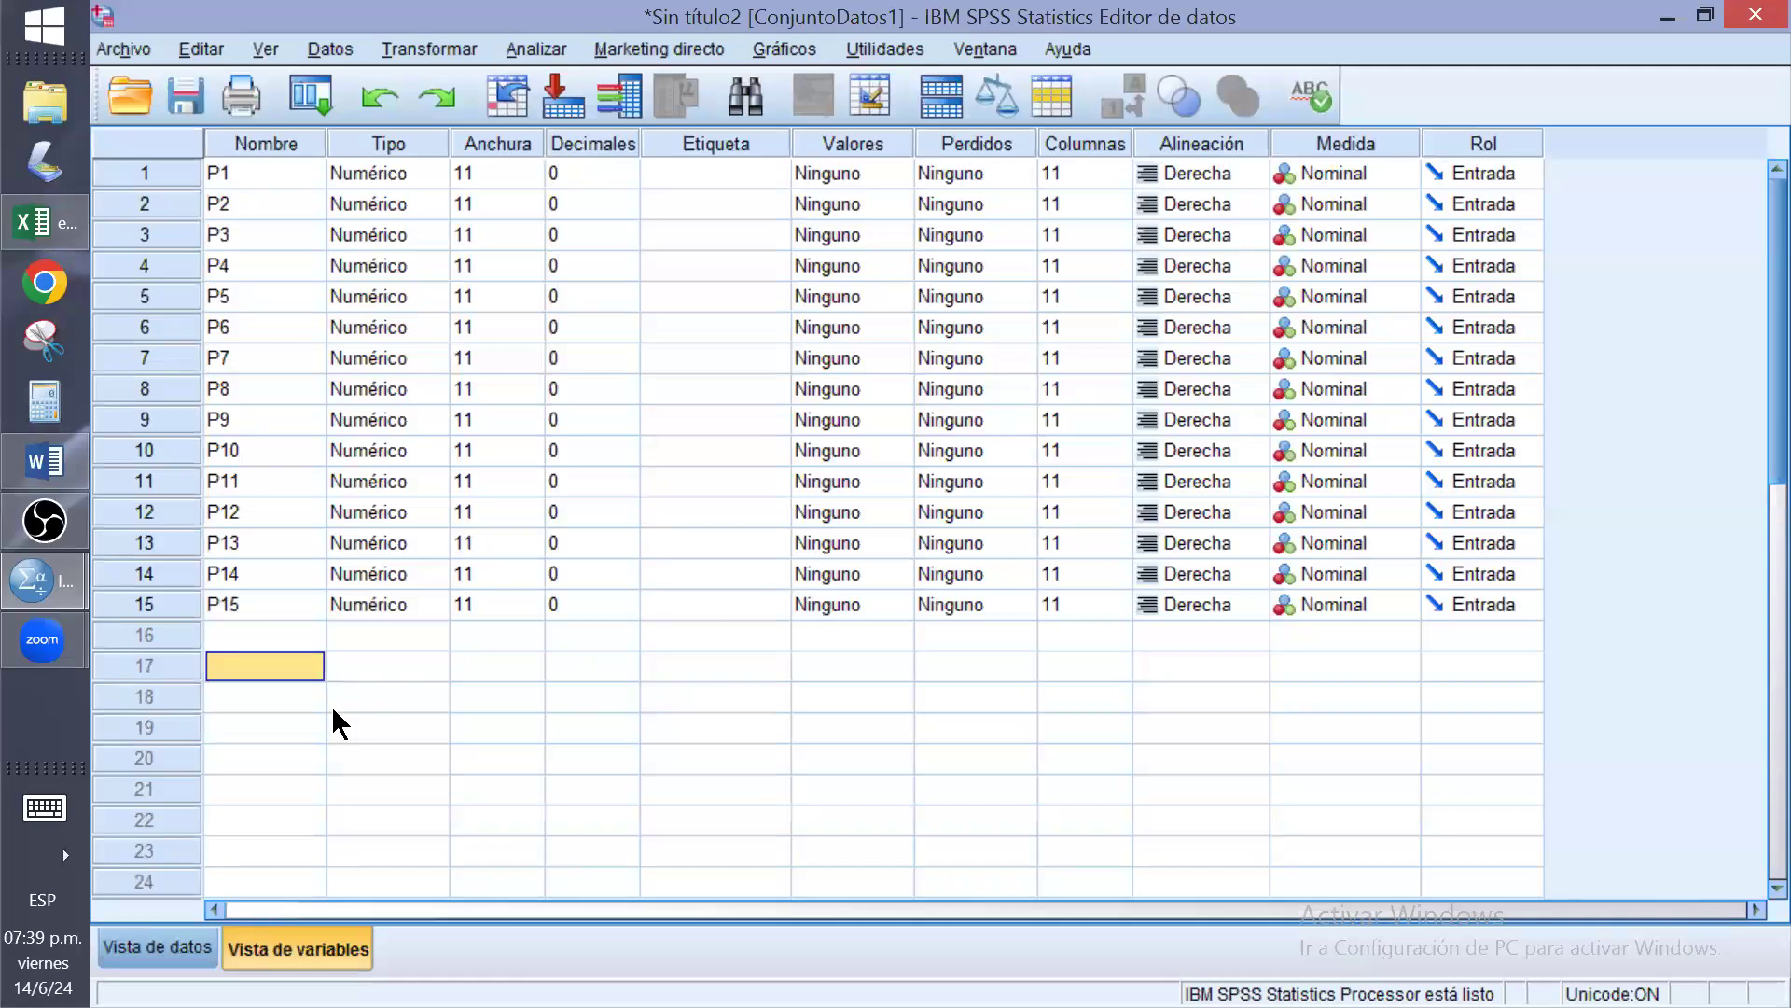
left_click(180, 944)
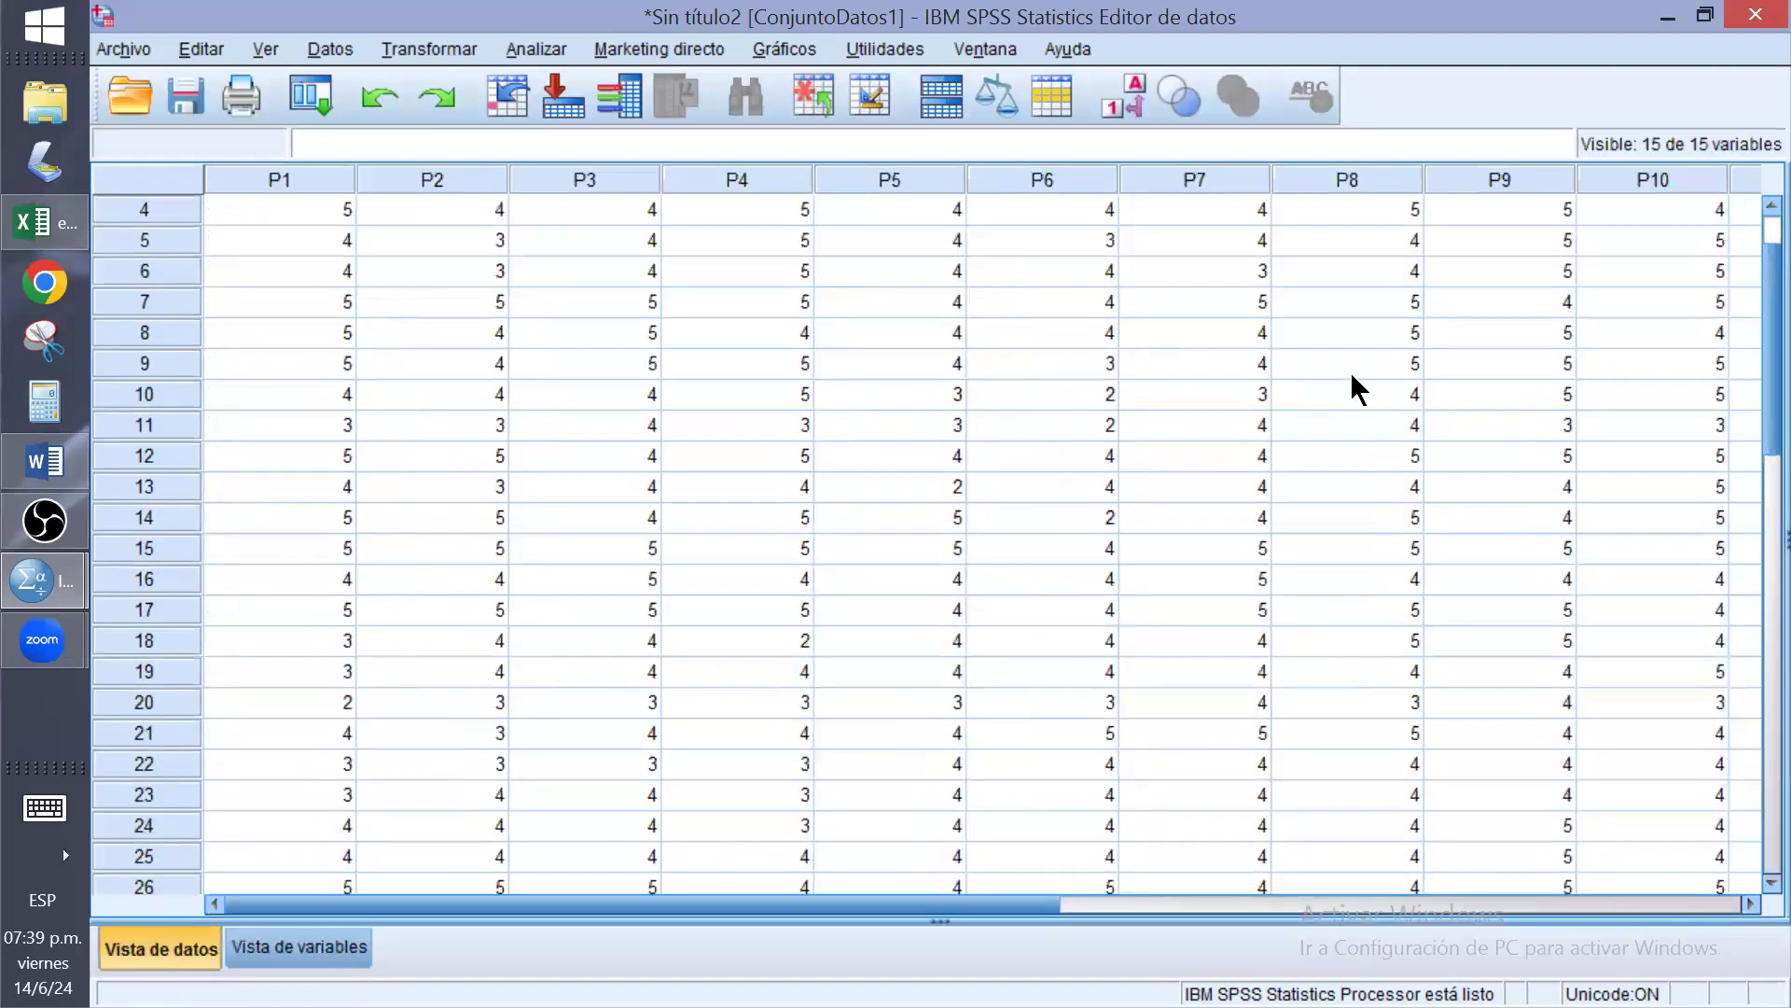
left_click(1073, 427)
left_click(1237, 450)
left_click(1395, 452)
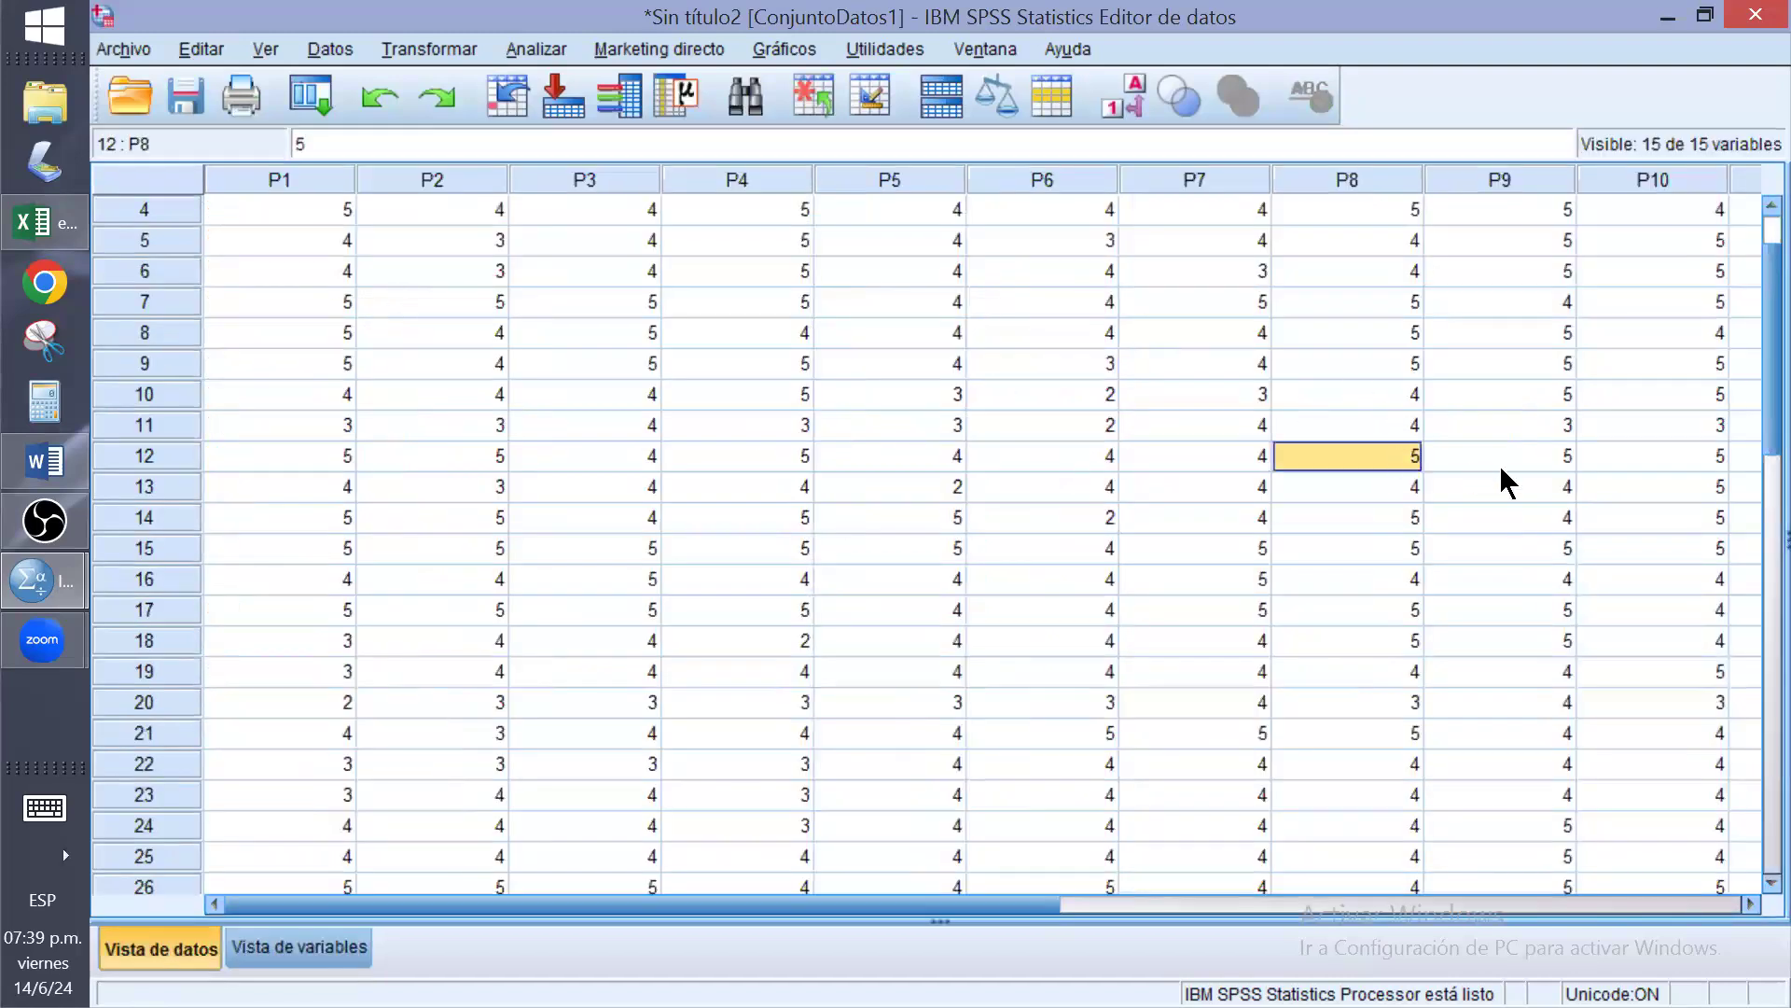
scroll(1498, 465, "down", 3)
scroll(1455, 462, "up", 4)
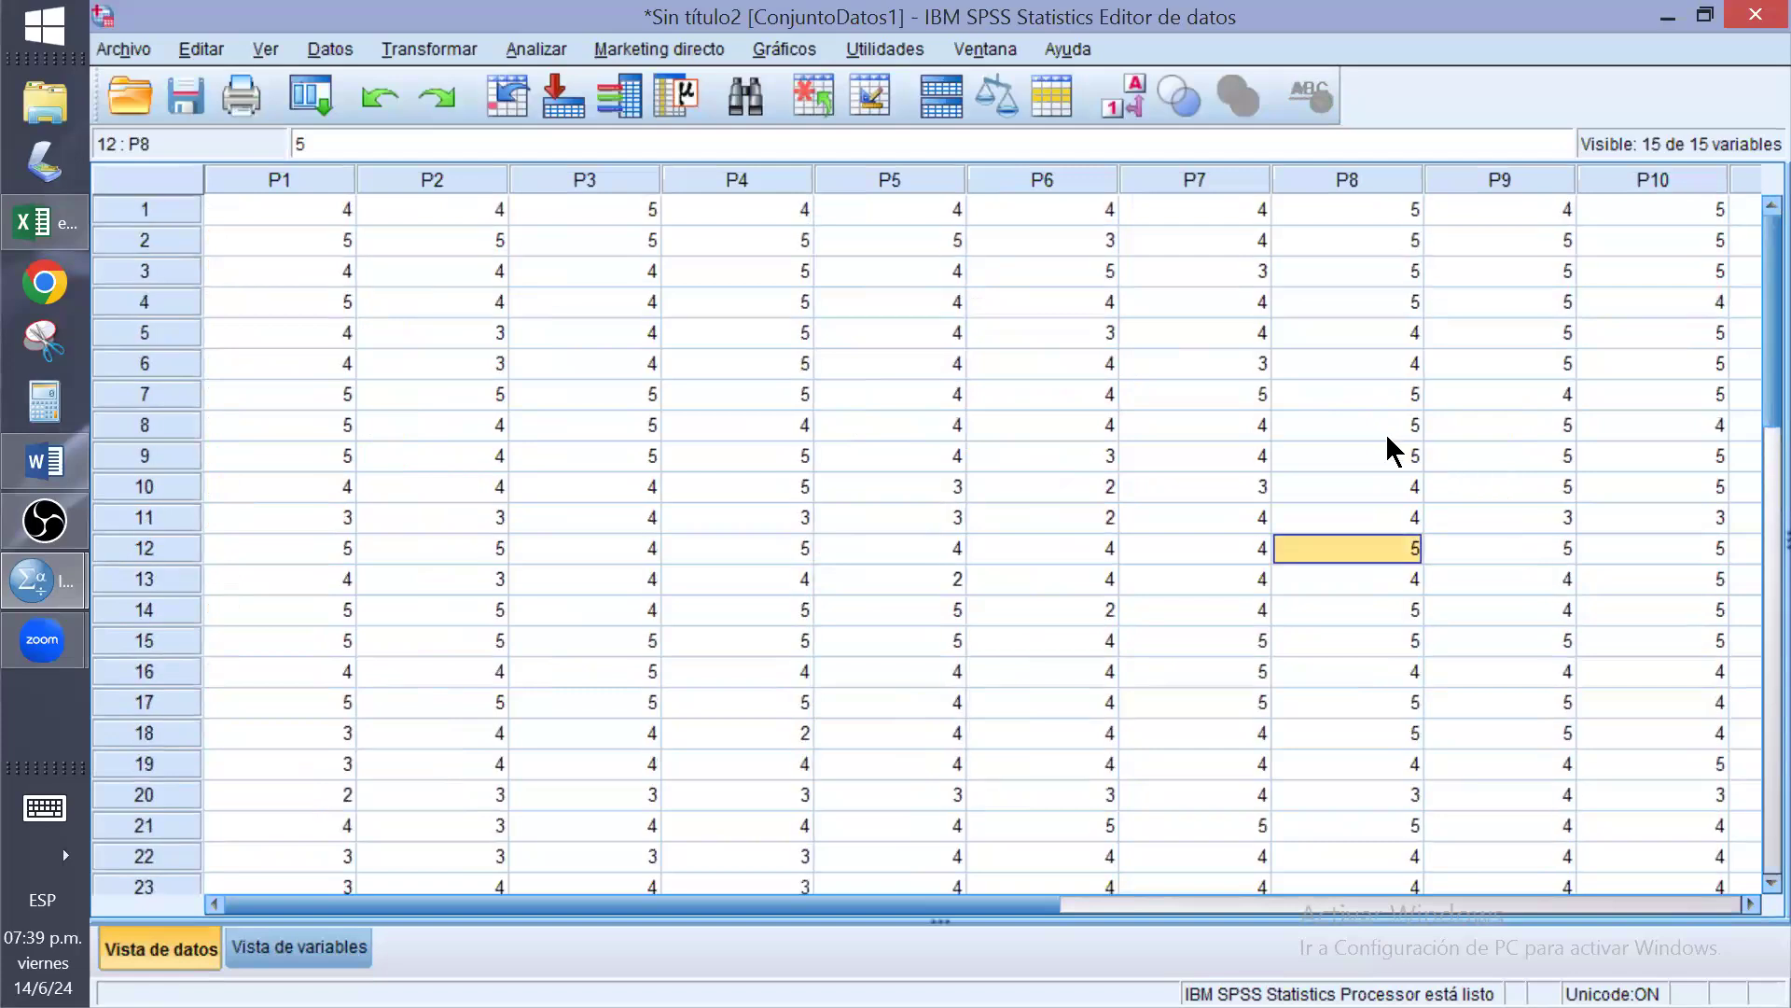
left_click(316, 946)
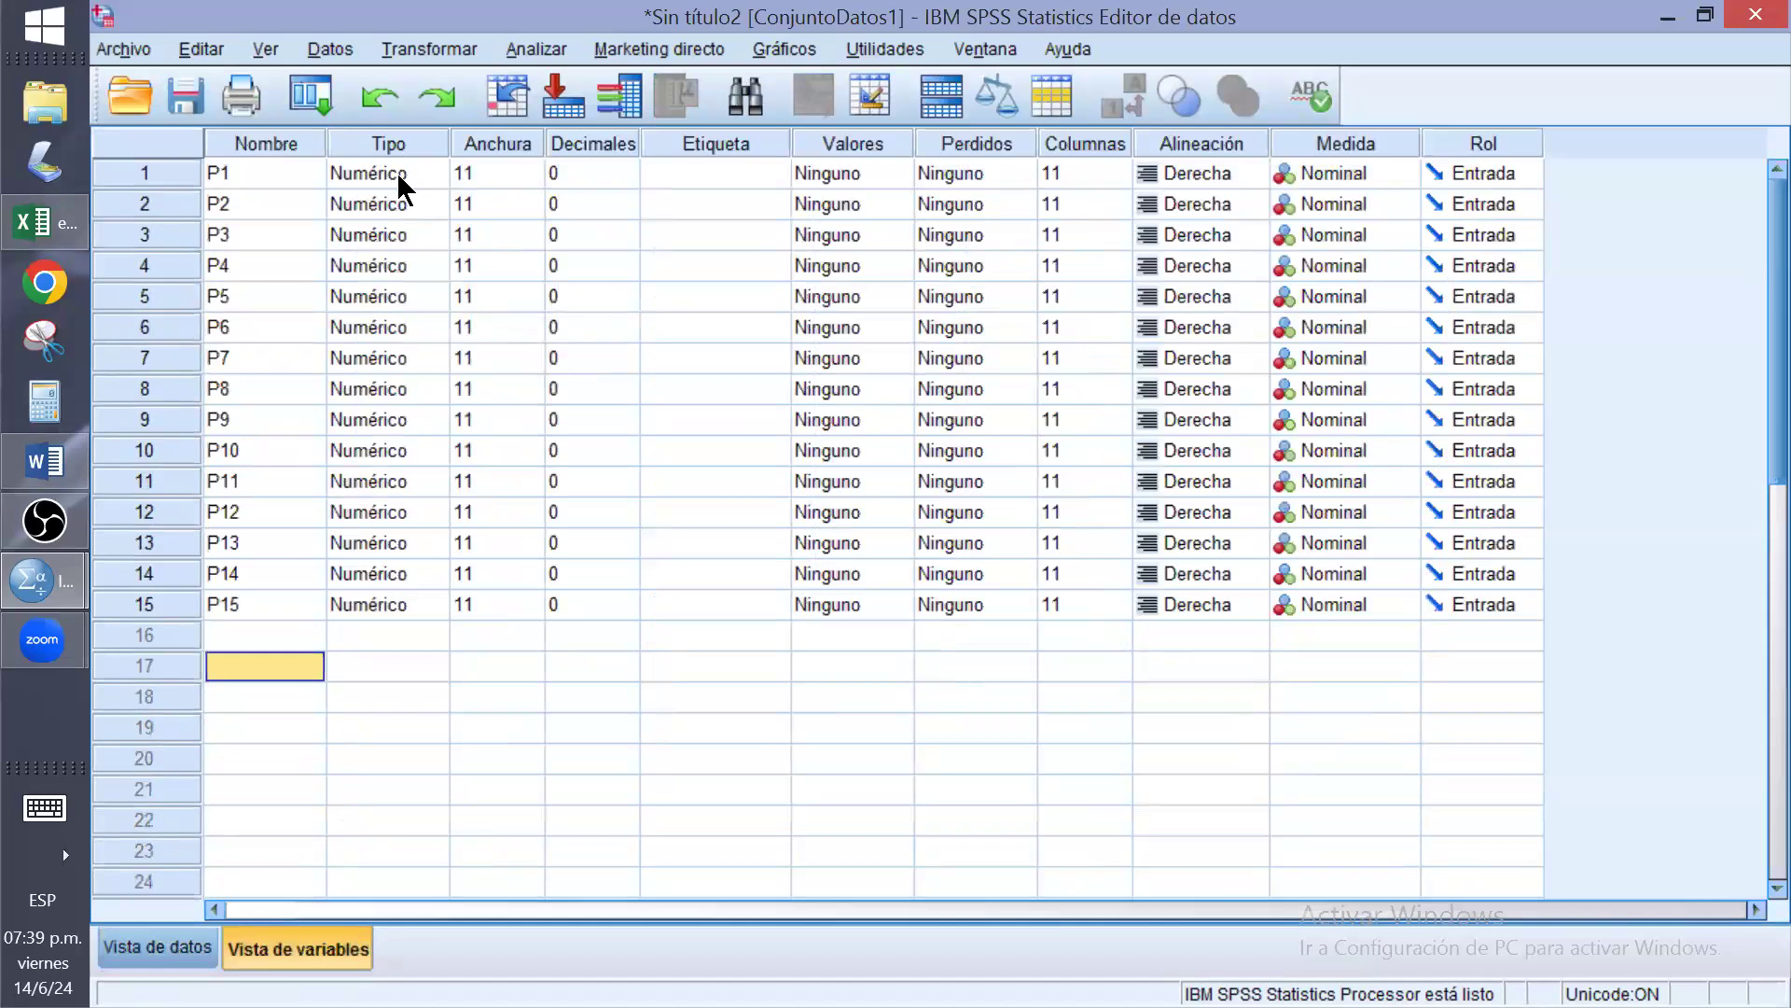
left_click(395, 172)
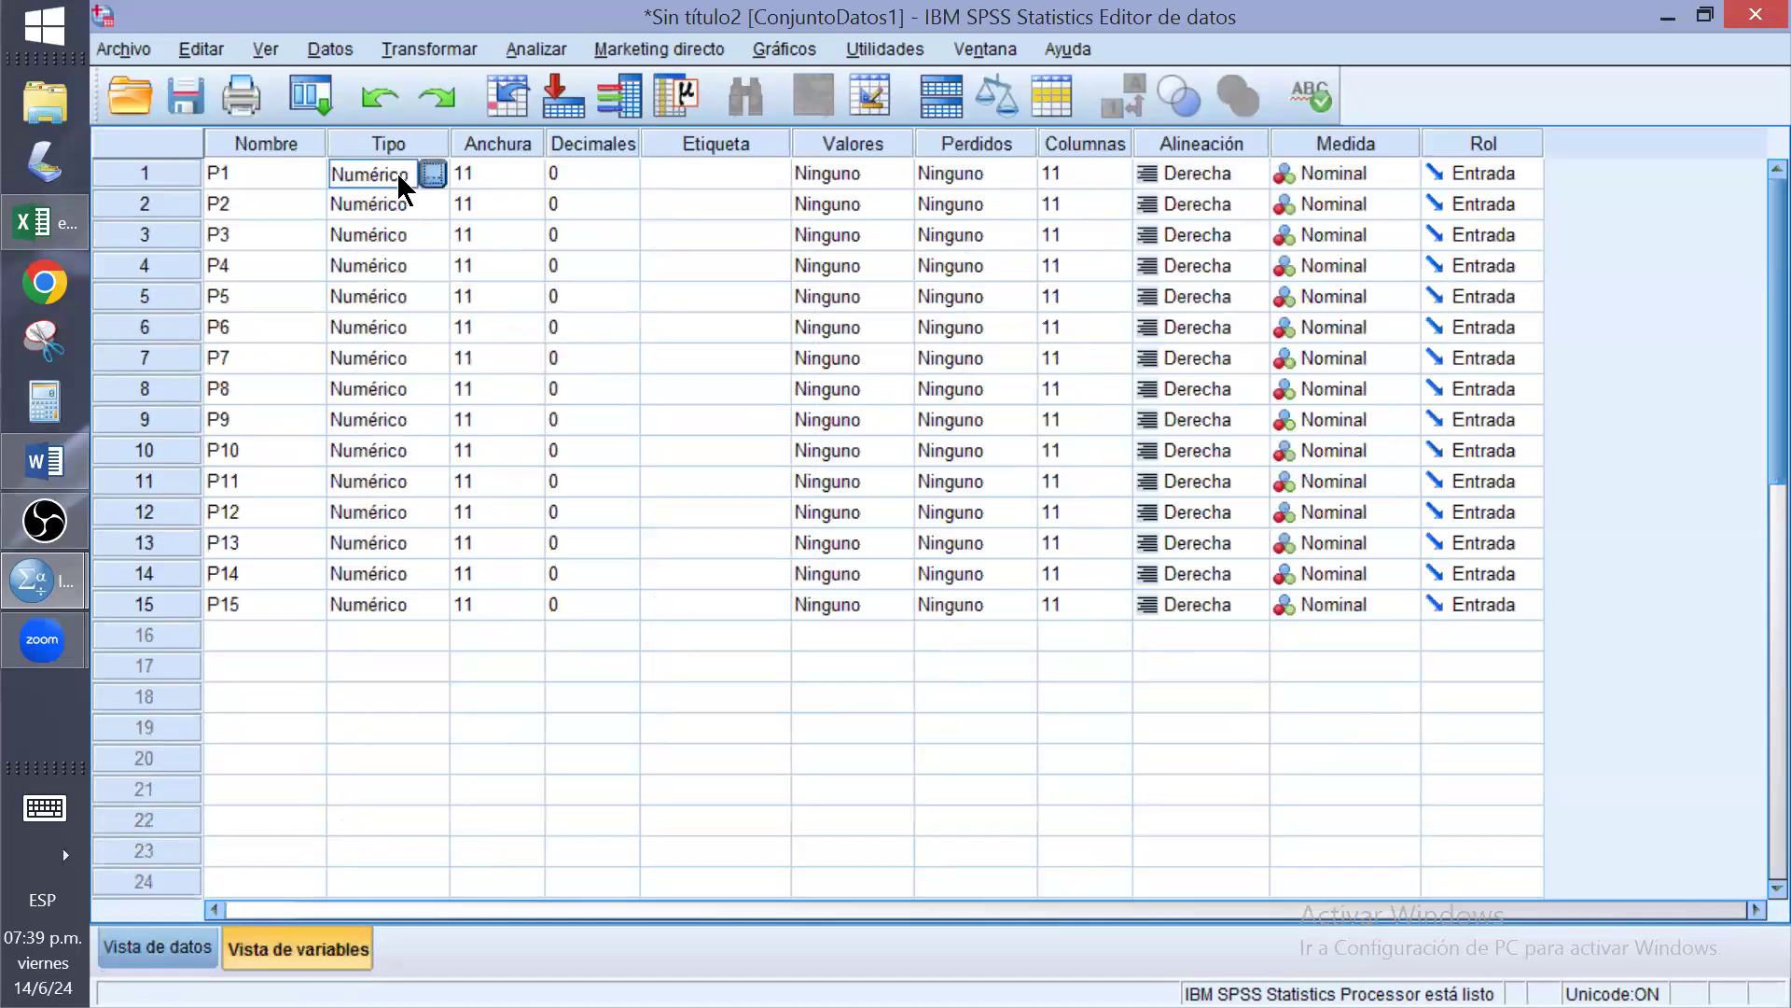
double_click(400, 177)
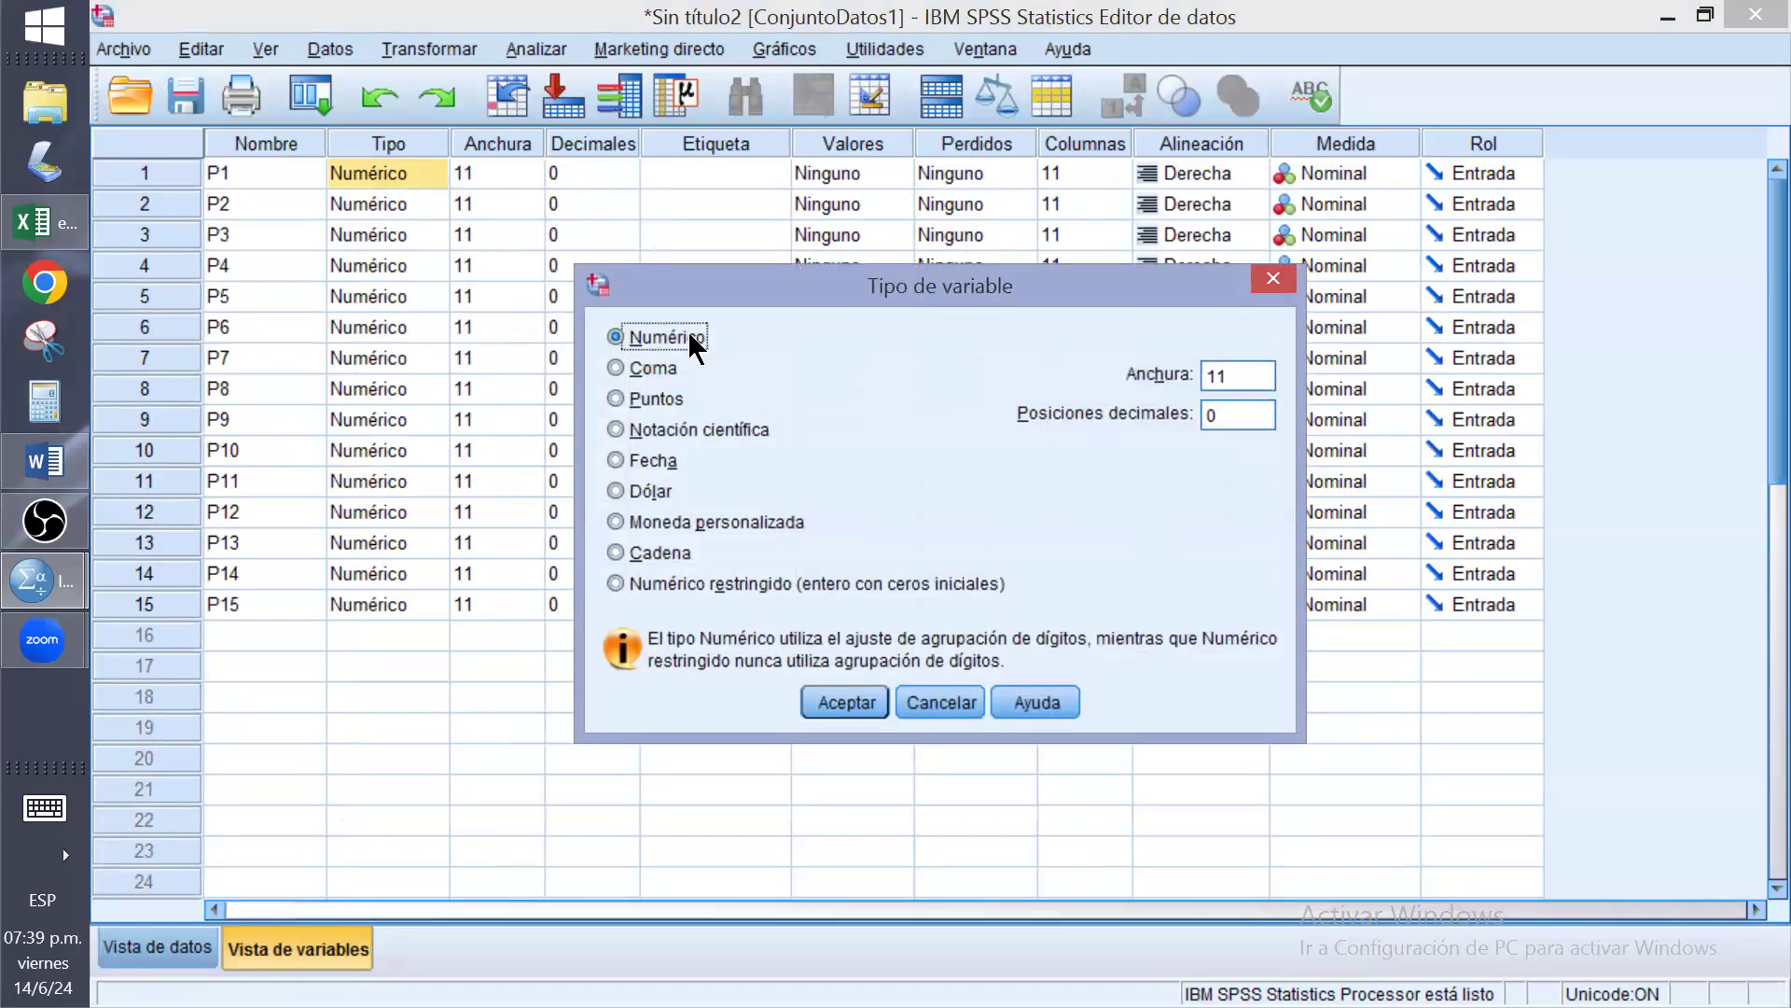
key("Escape")
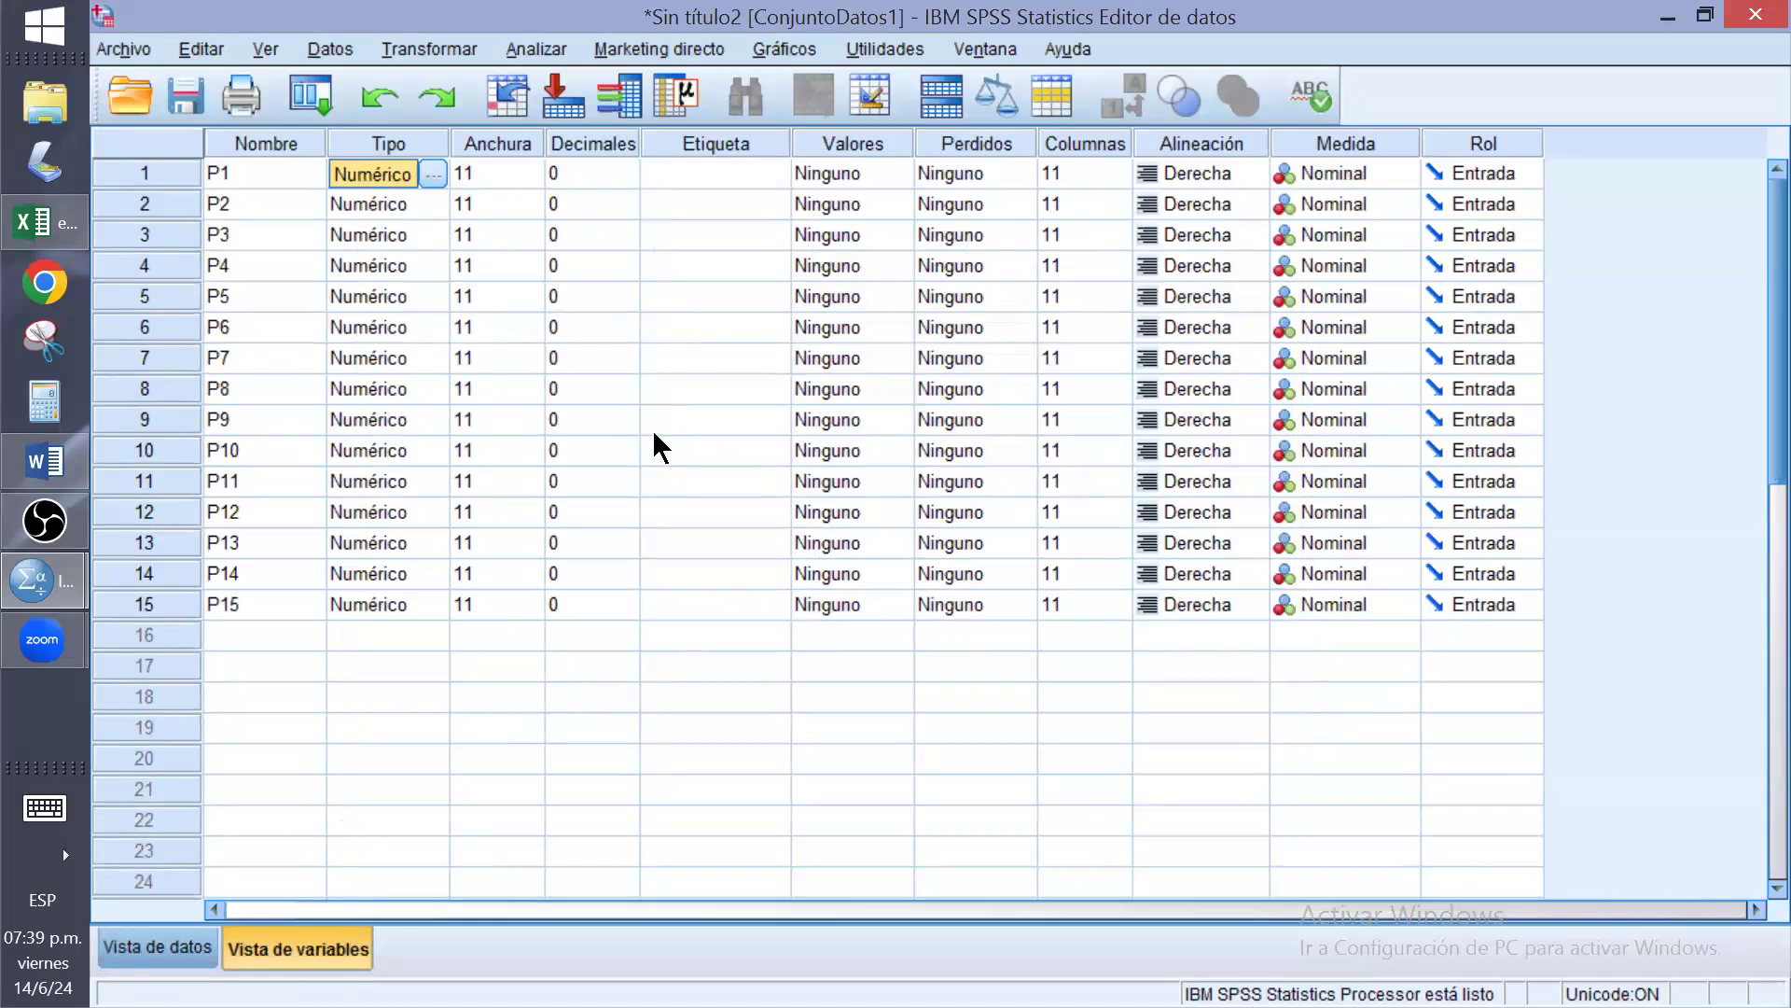
key("Return")
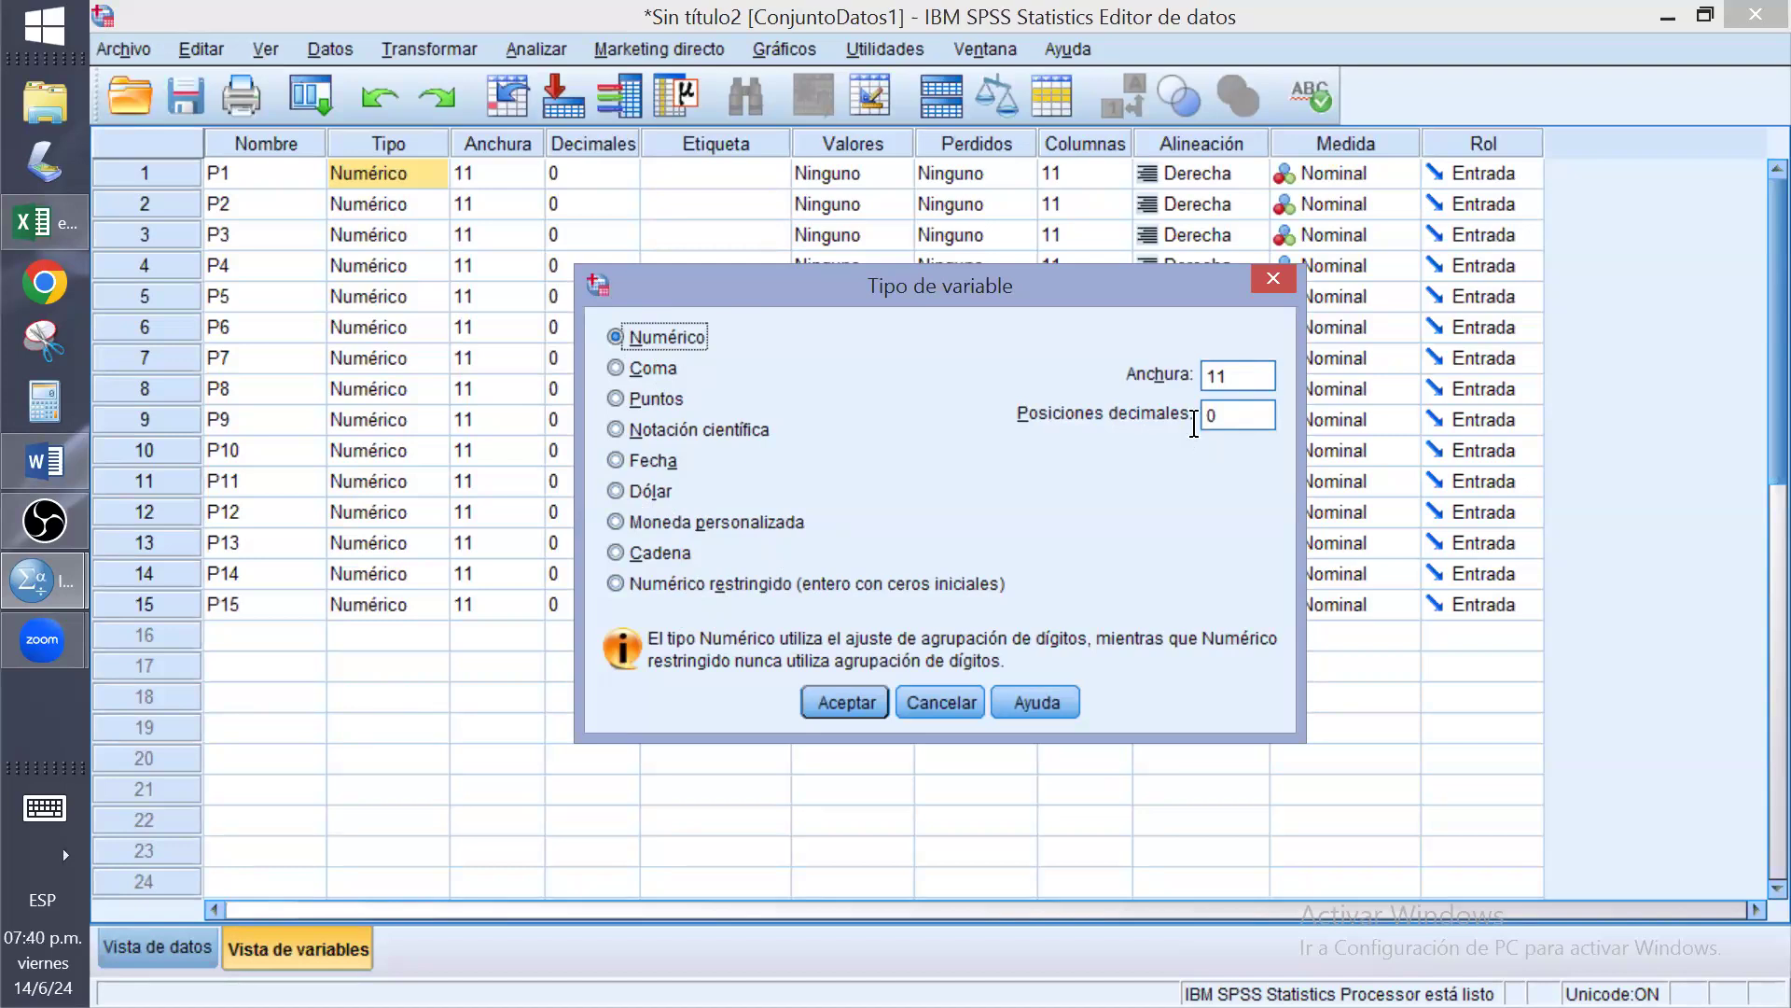
left_click(833, 700)
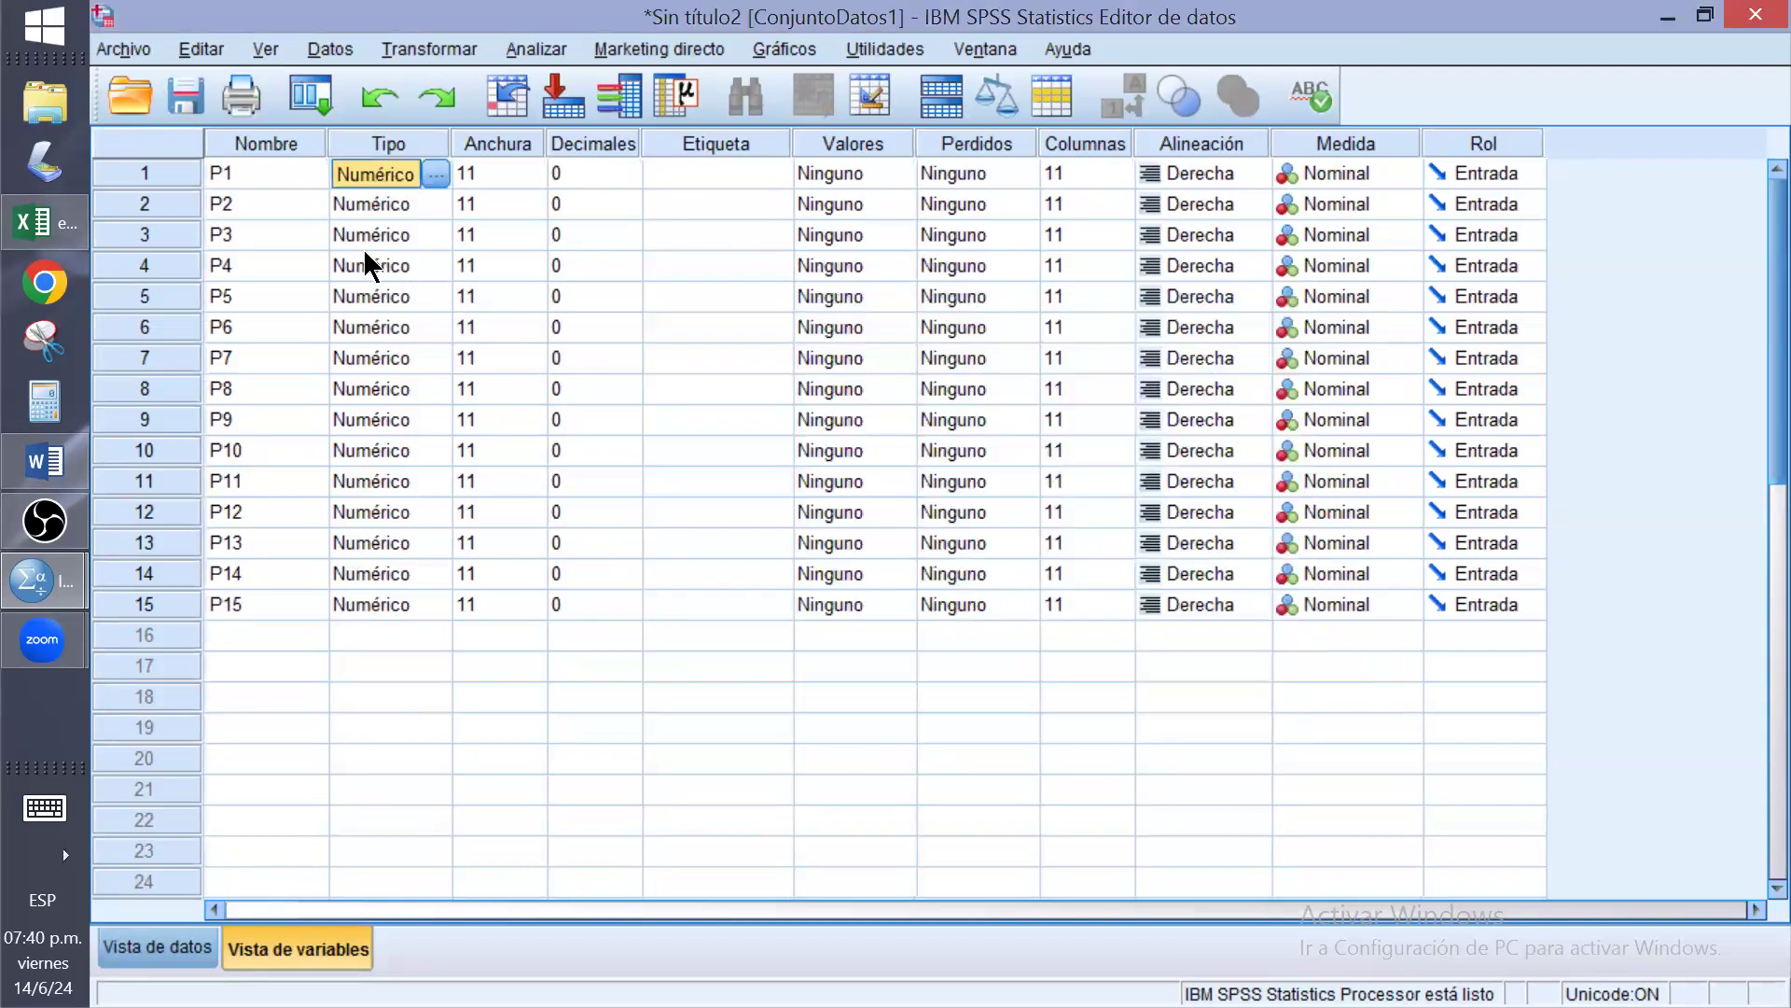
left_click(437, 177)
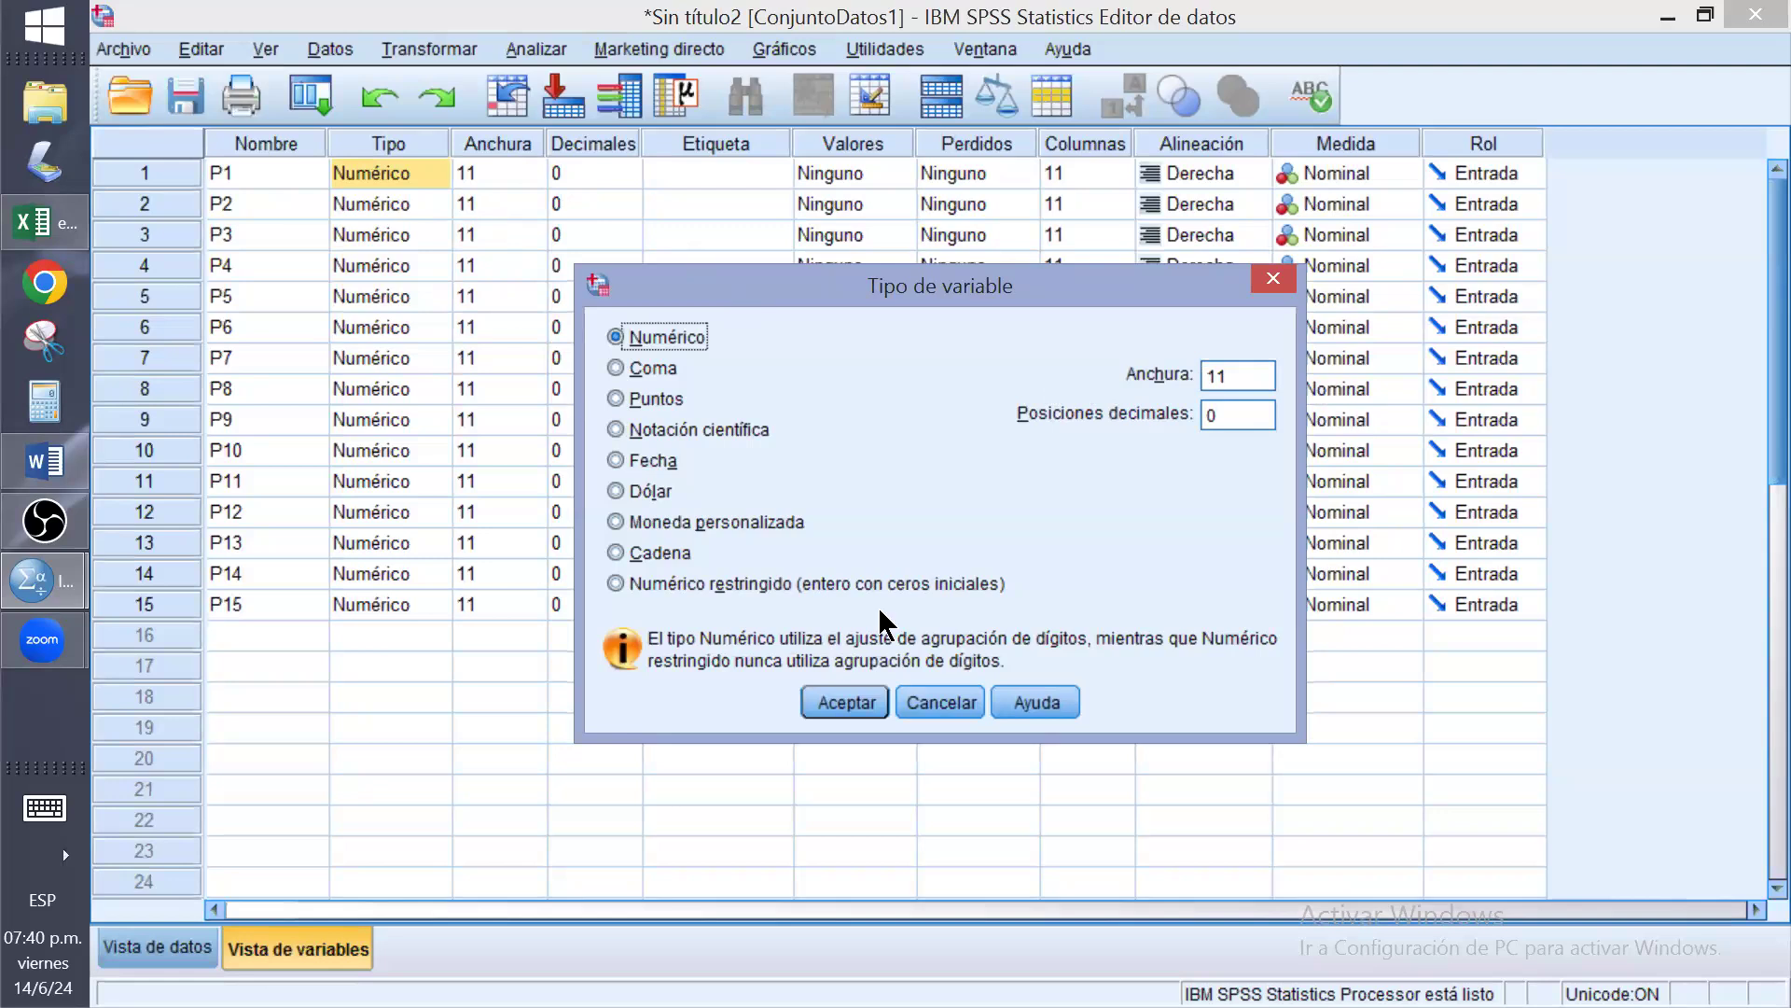
left_click(865, 696)
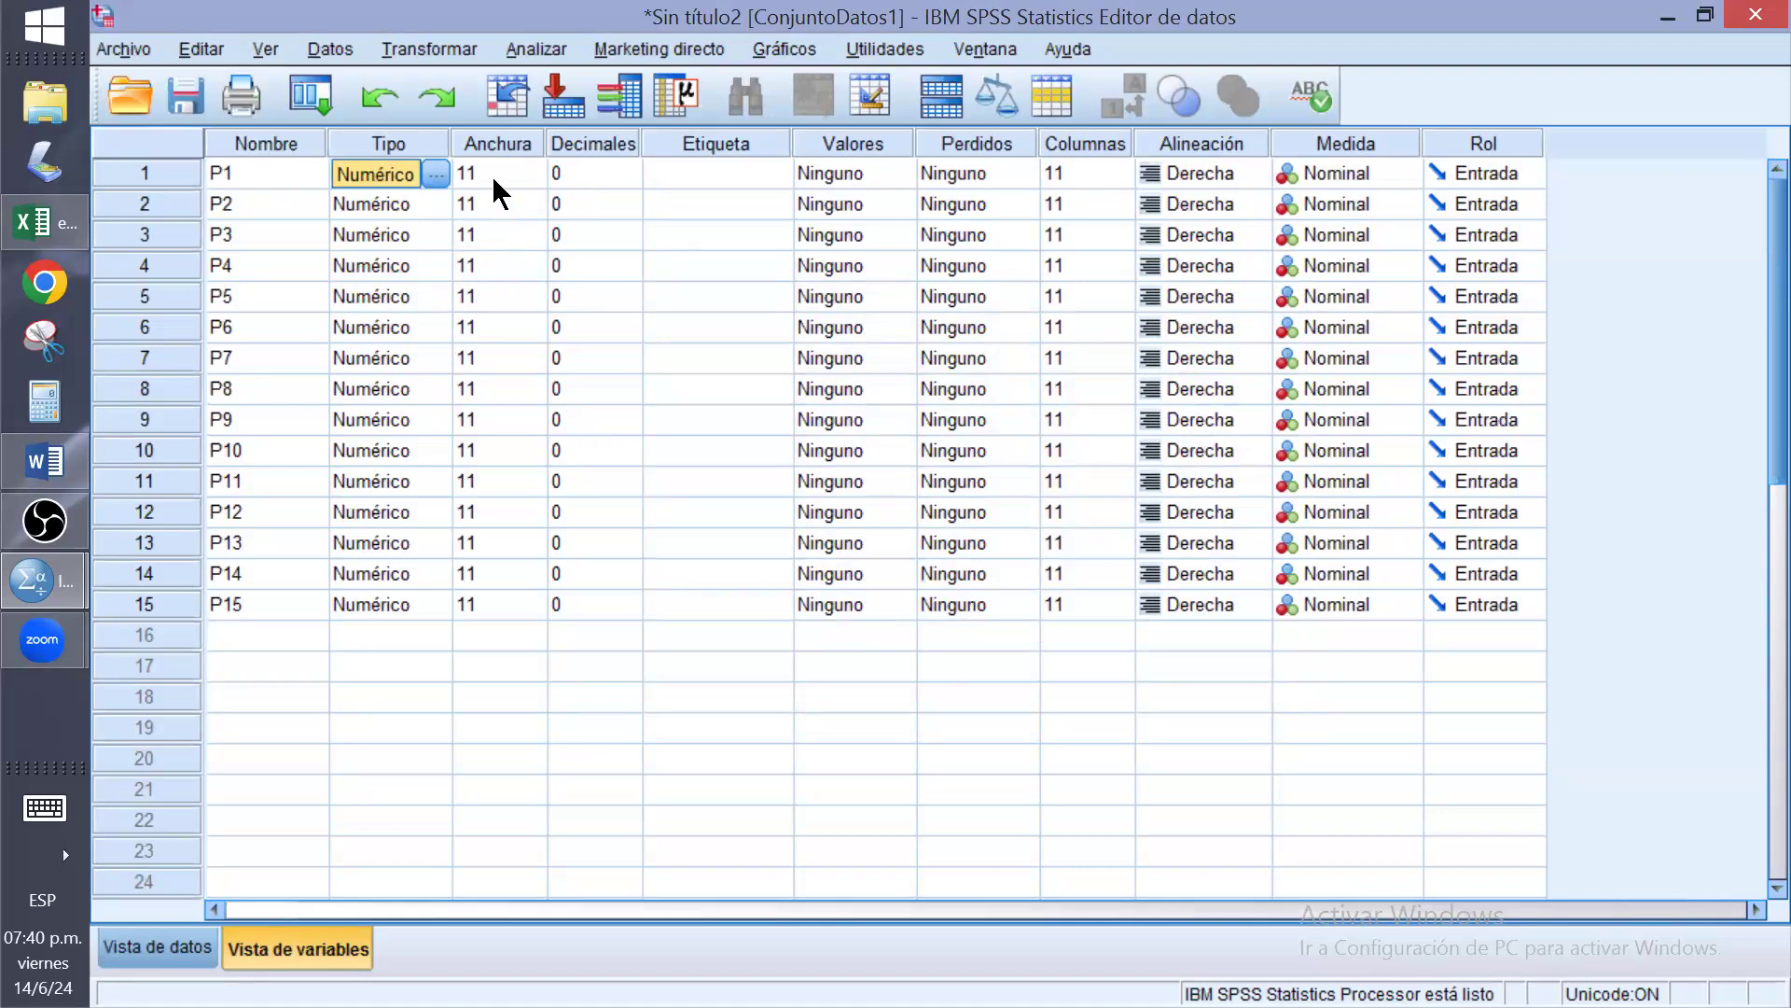
left_click(553, 179)
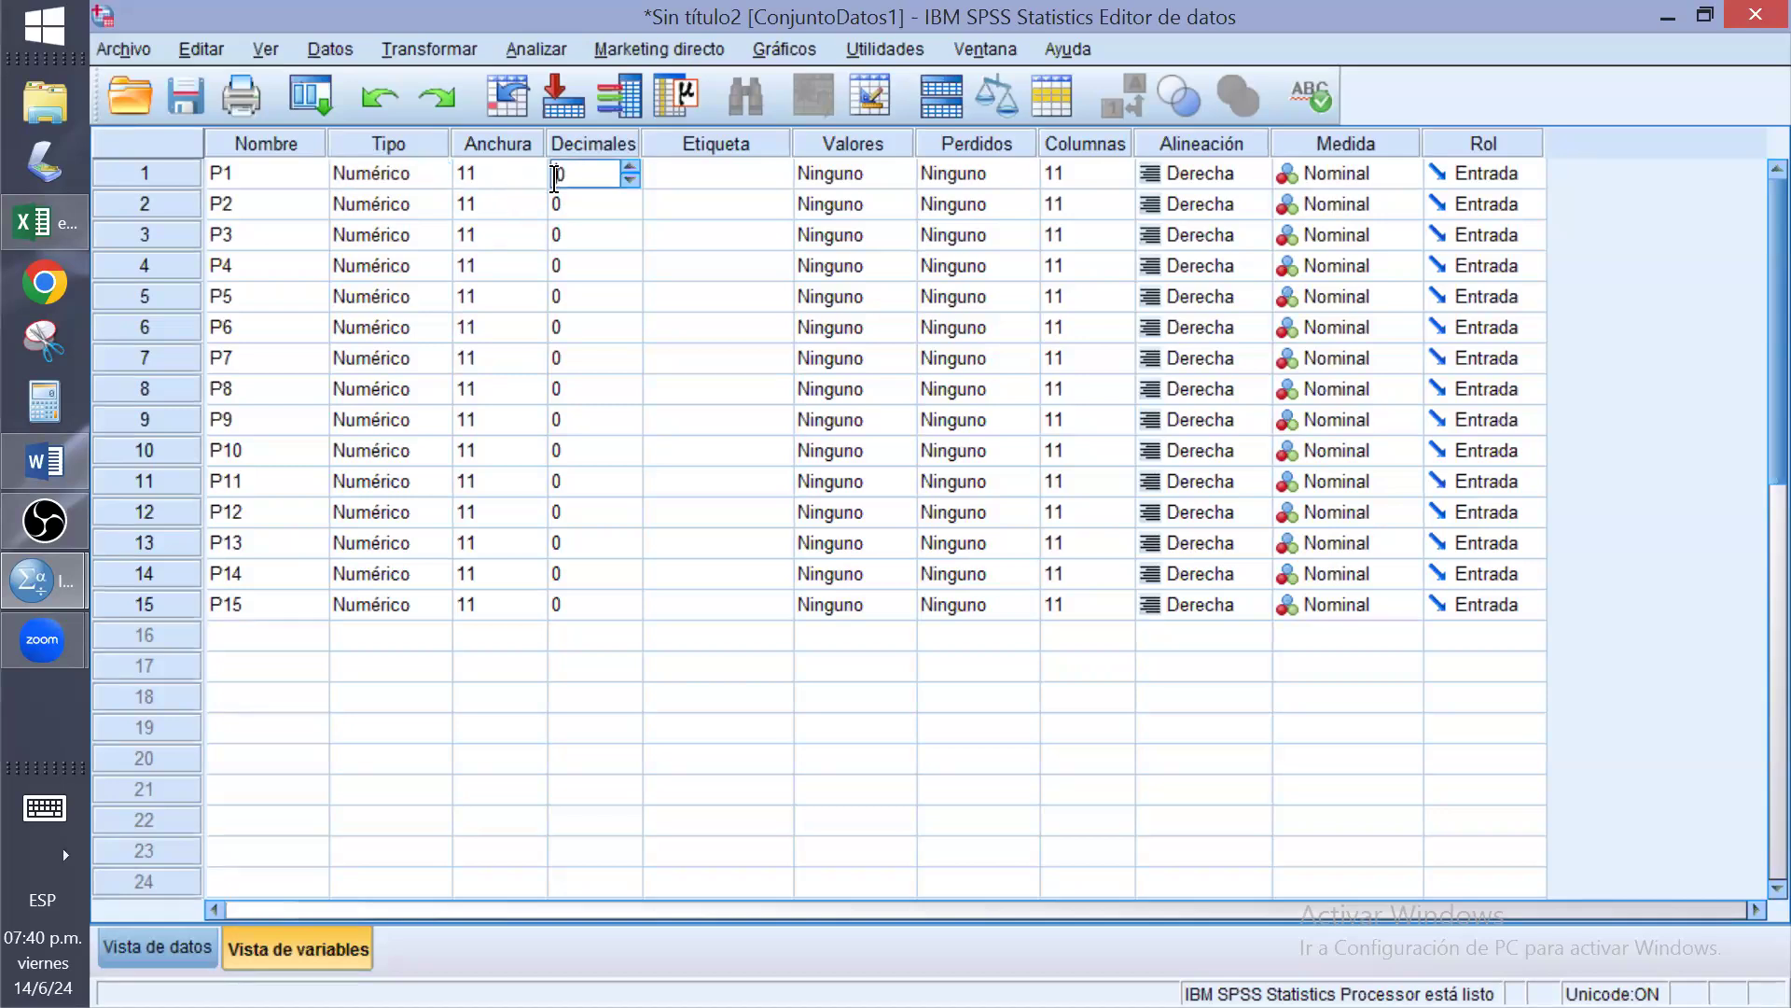
left_click(631, 167)
left_click(630, 168)
left_click(630, 178)
left_click(630, 177)
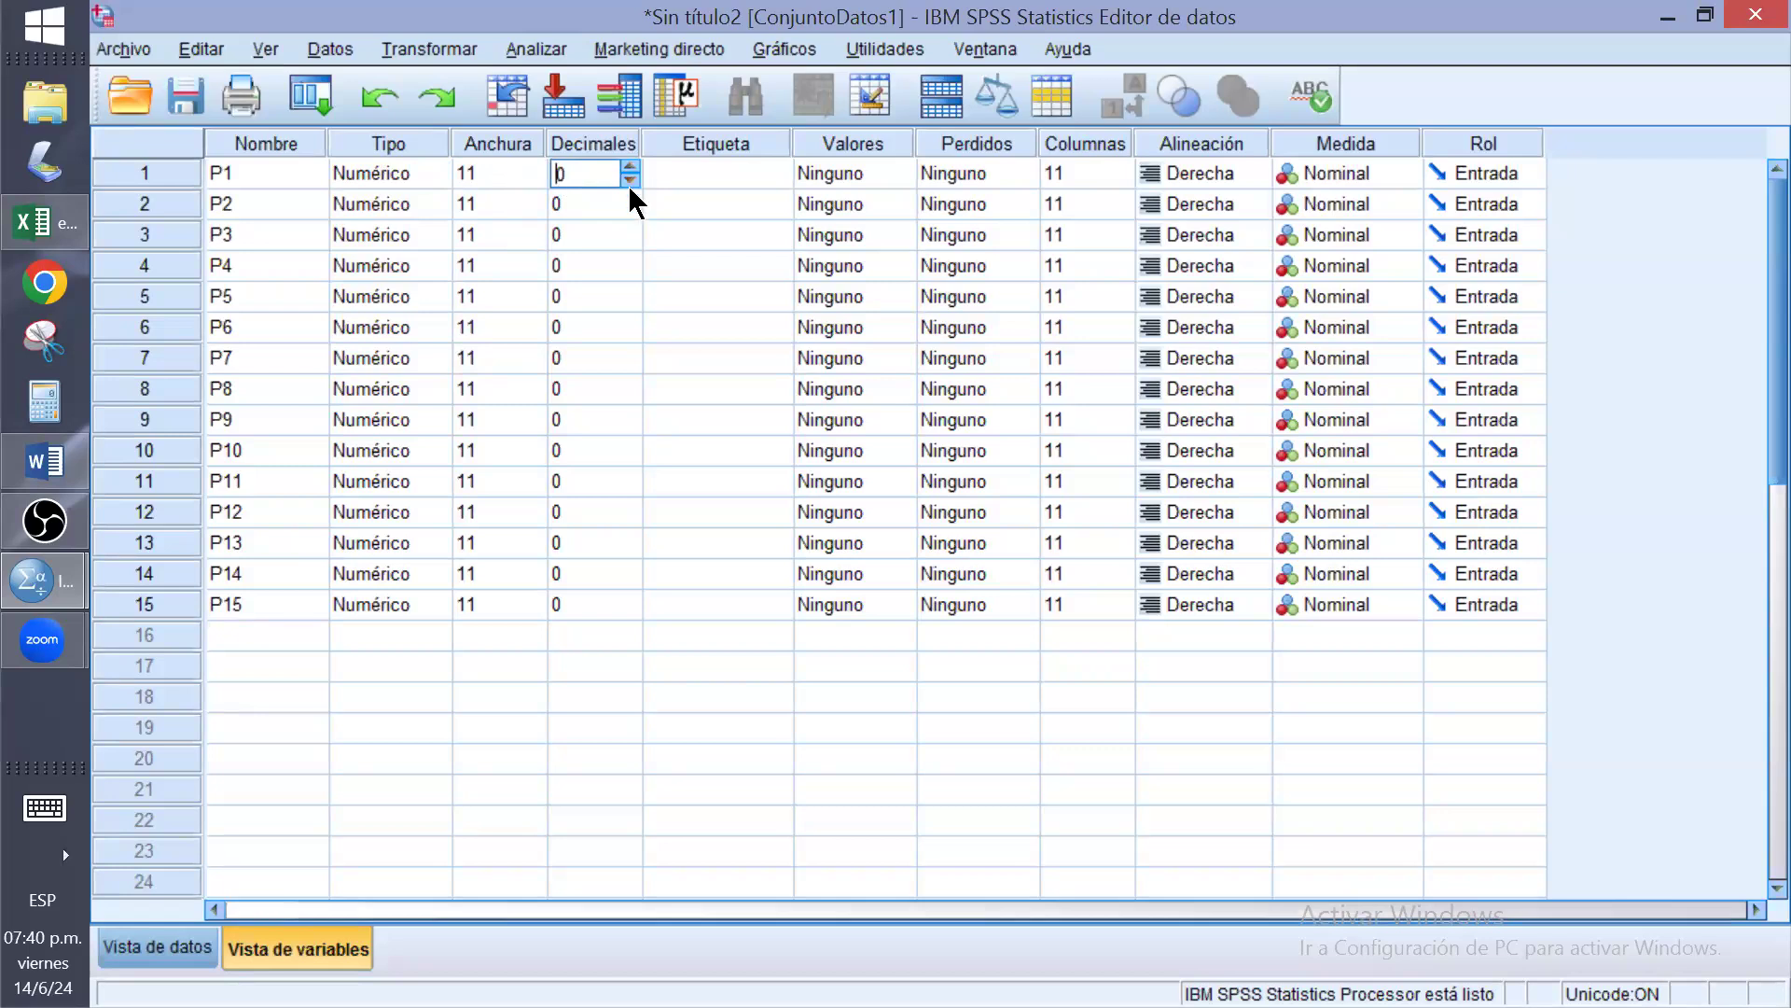
left_click(608, 657)
left_click(706, 707)
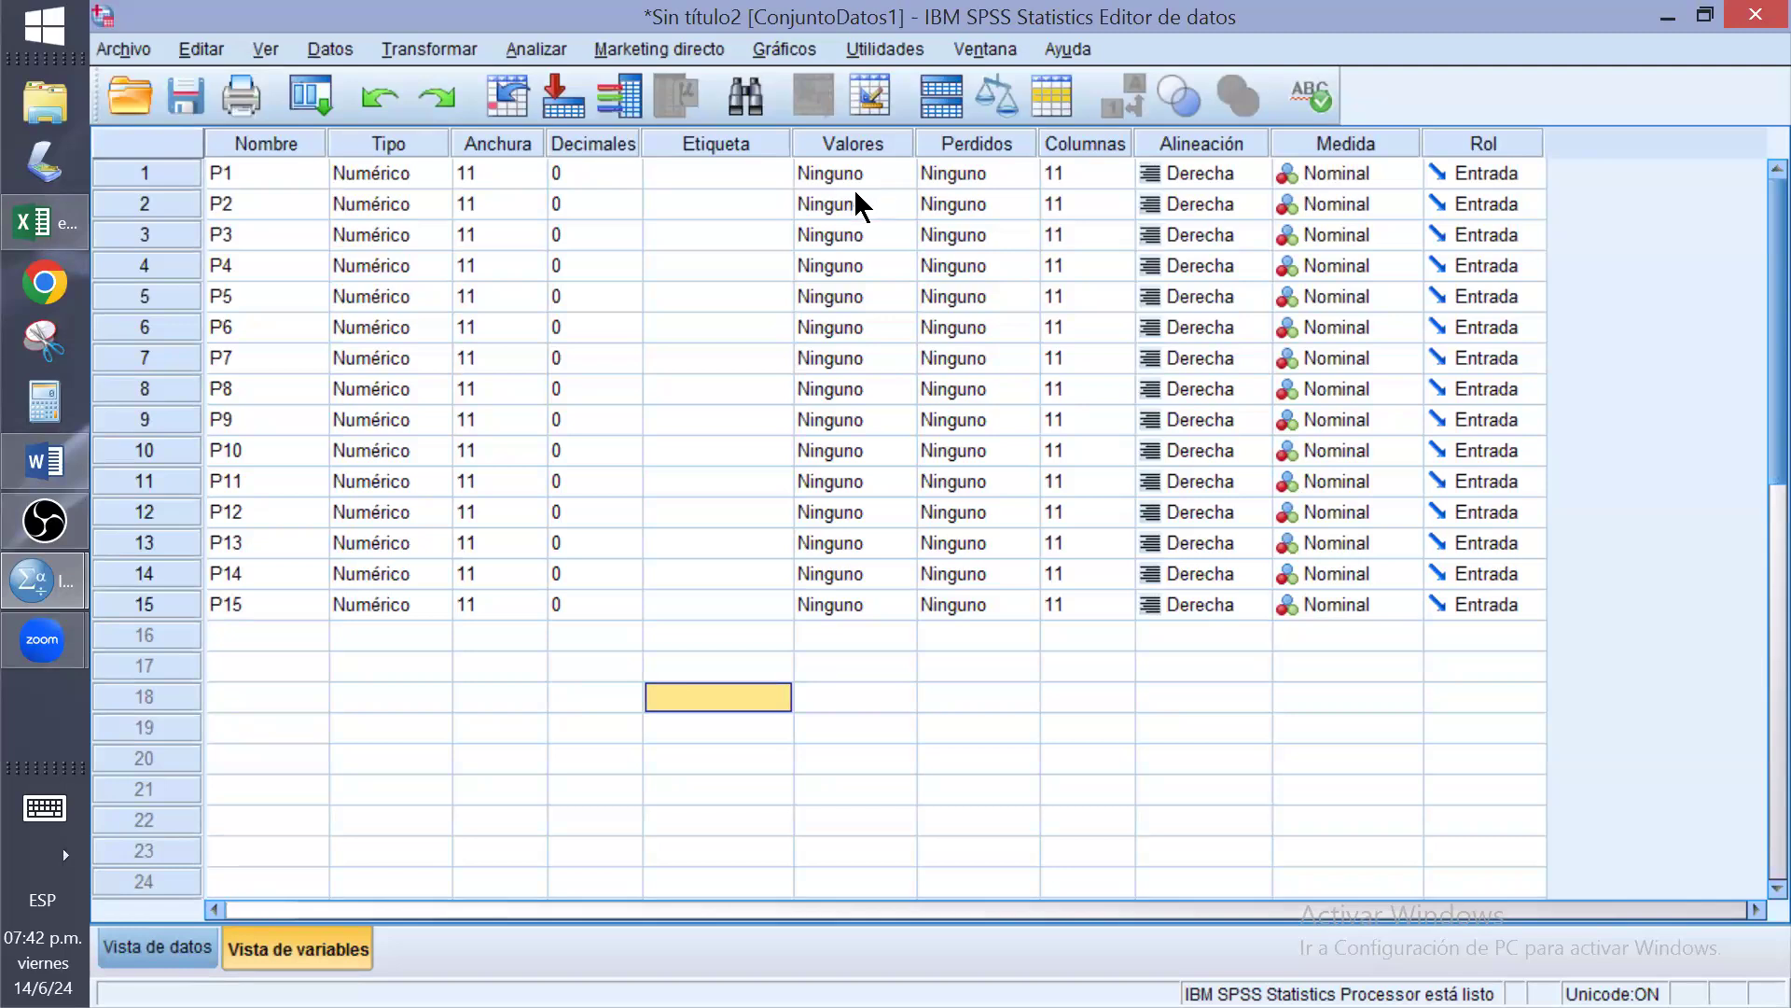
Bring the Word document listing age ranges 18 – 23 to 48 – 53 to the front
left_click(61, 459)
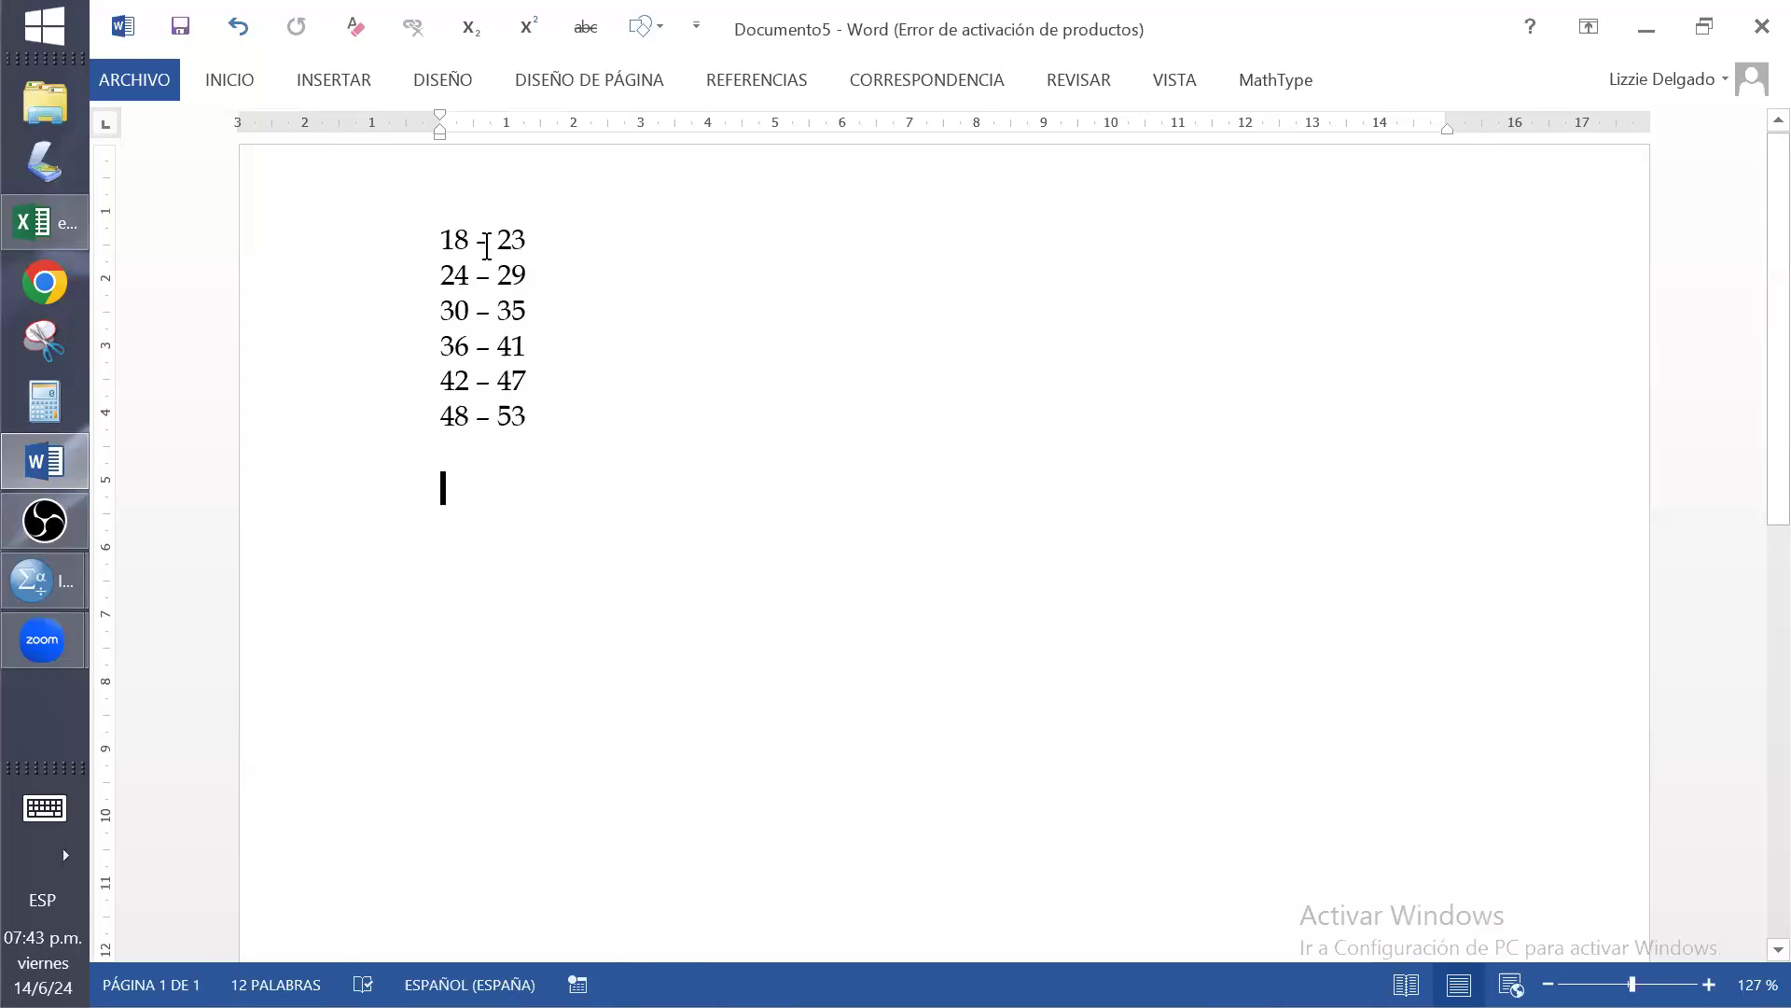
Prefix the first two age ranges with codes 1 = and 2 =
left_click(442, 241)
type("1=")
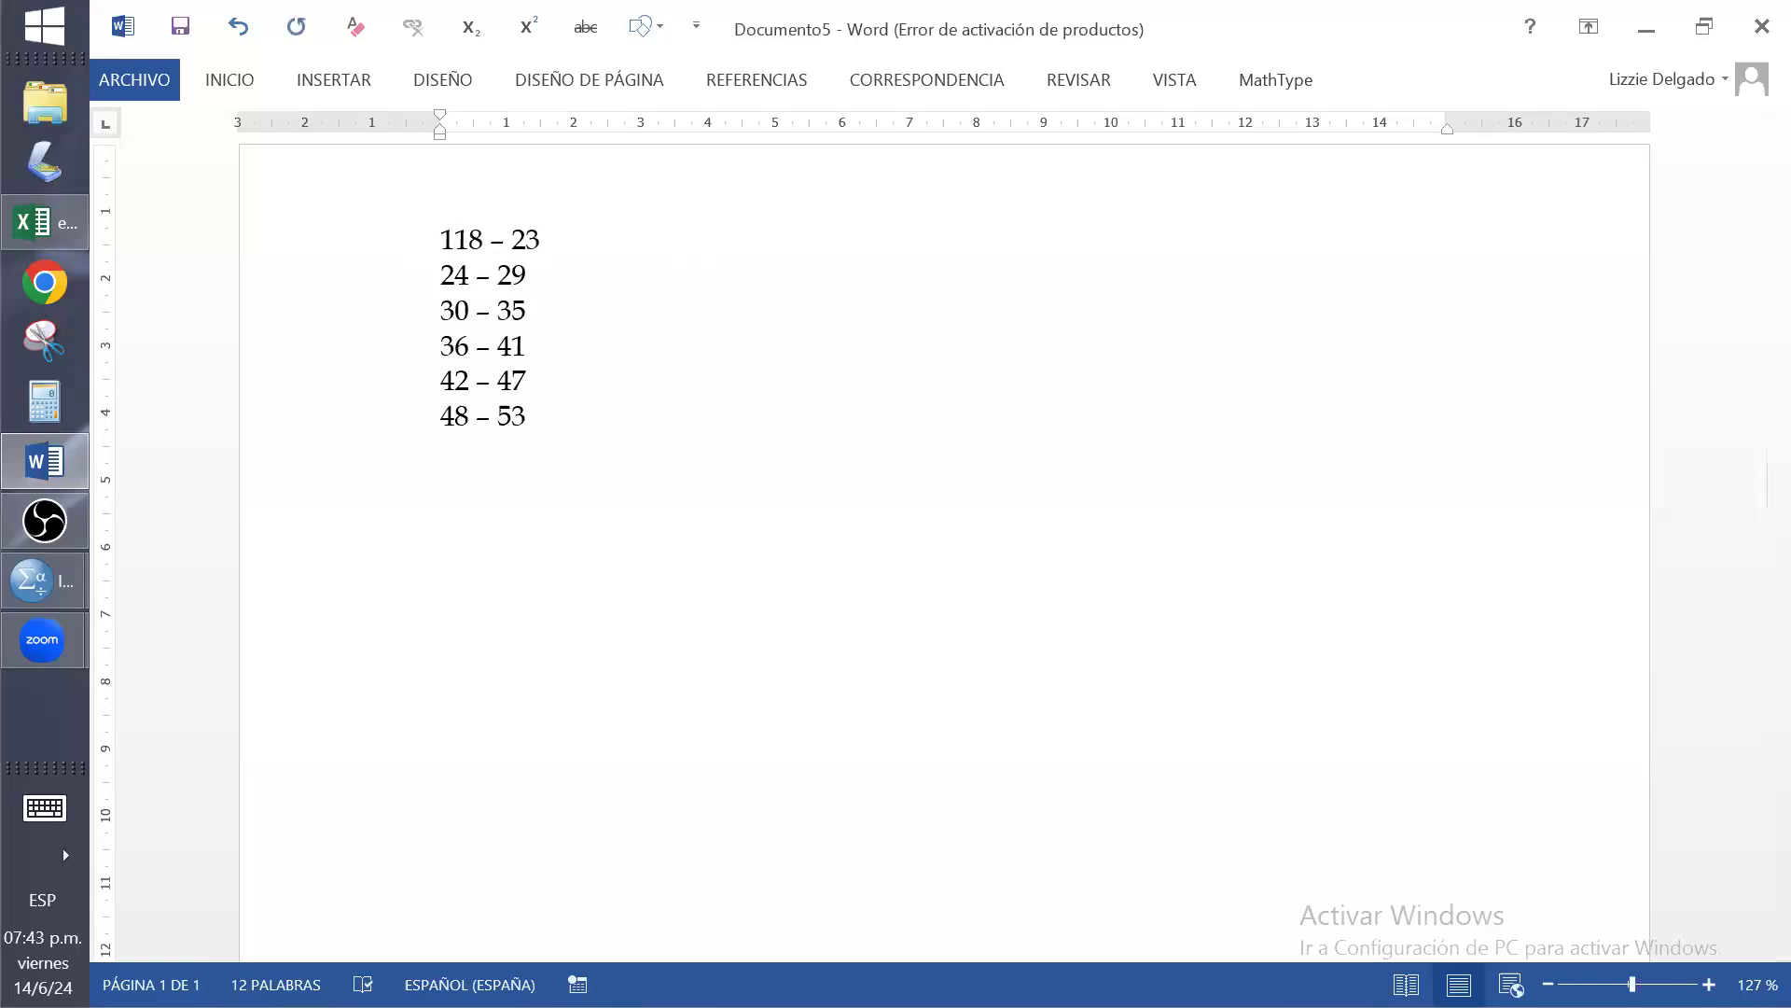
key("Left")
key("Left")
left_click_drag(439, 239, 484, 244)
key("ctrl+c")
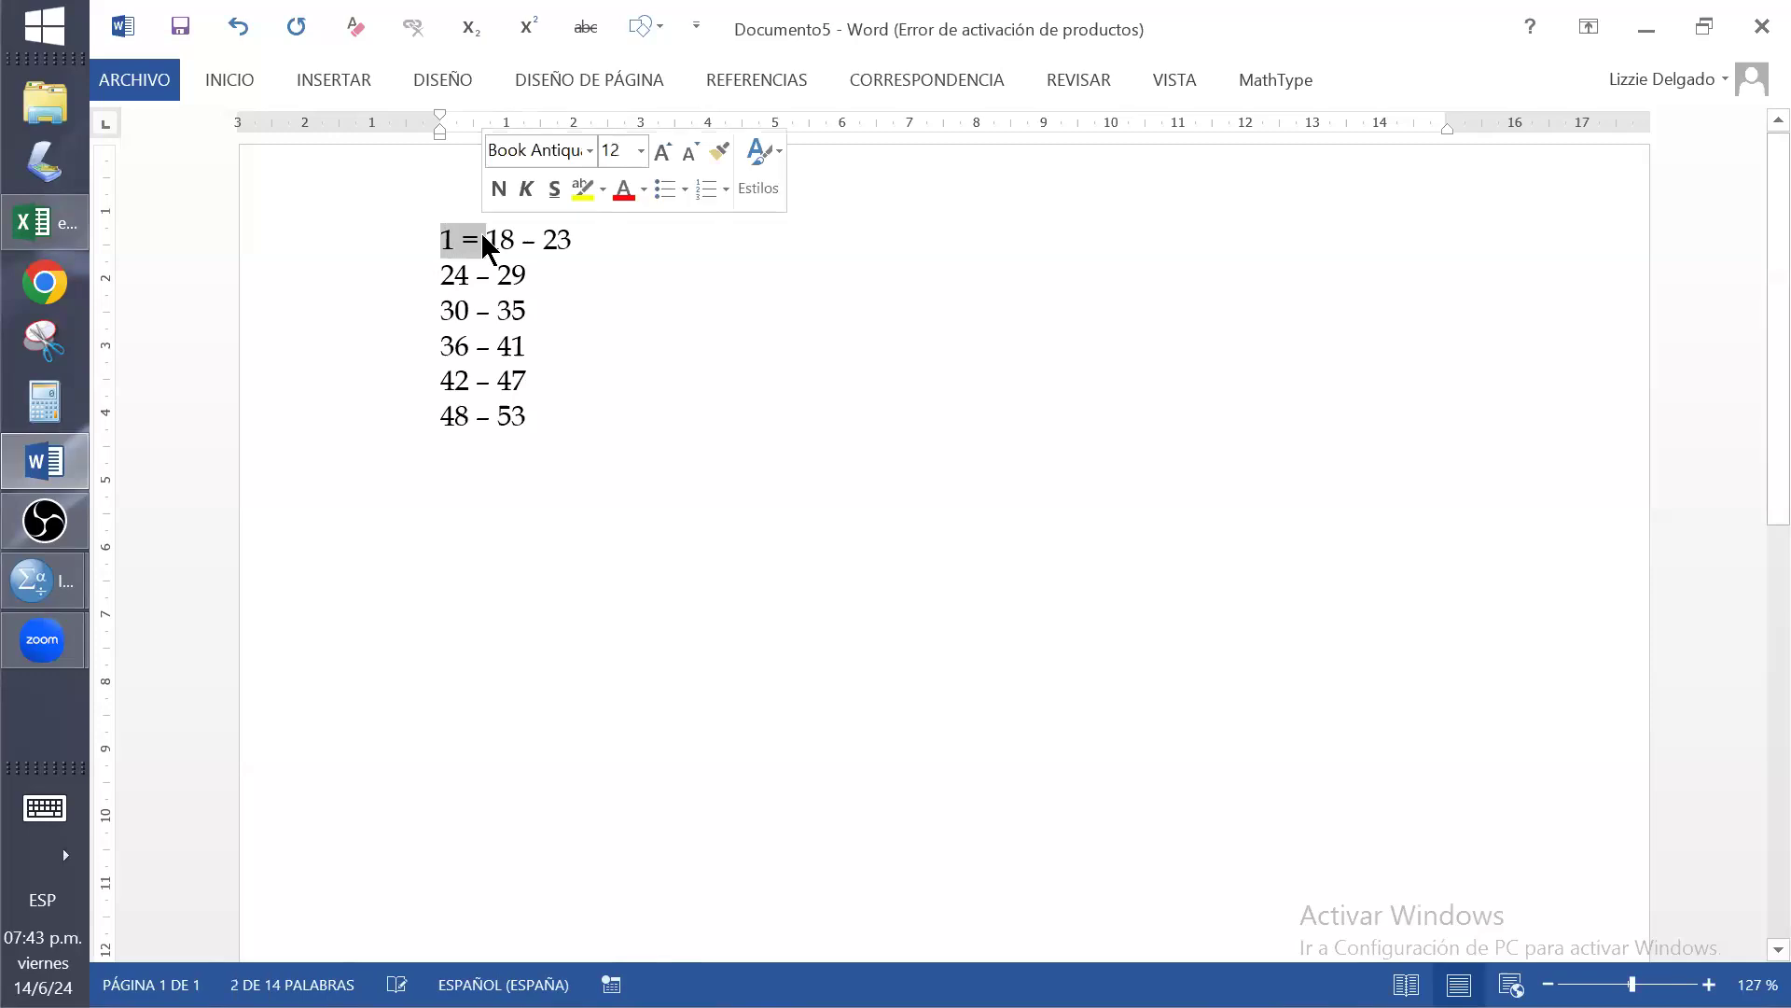
left_click(440, 270)
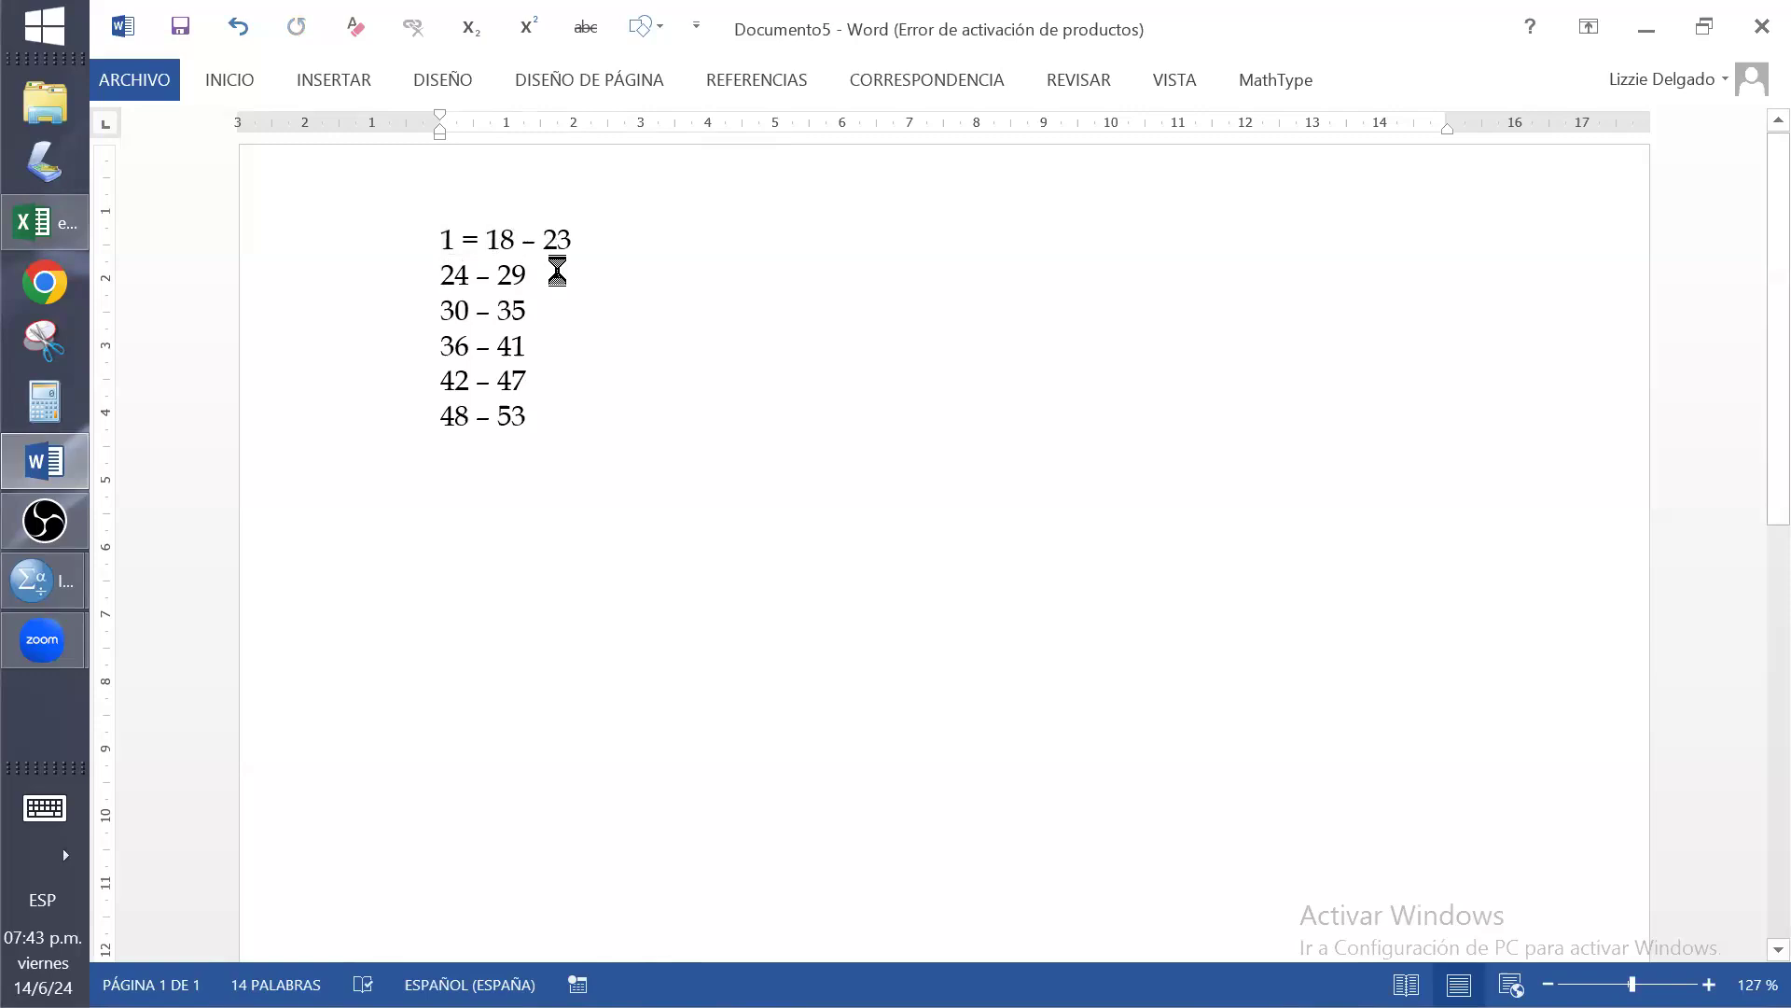
key("ctrl+v")
key("Left")
key("Left")
key("BackSpace")
key("BackSpace")
type("2")
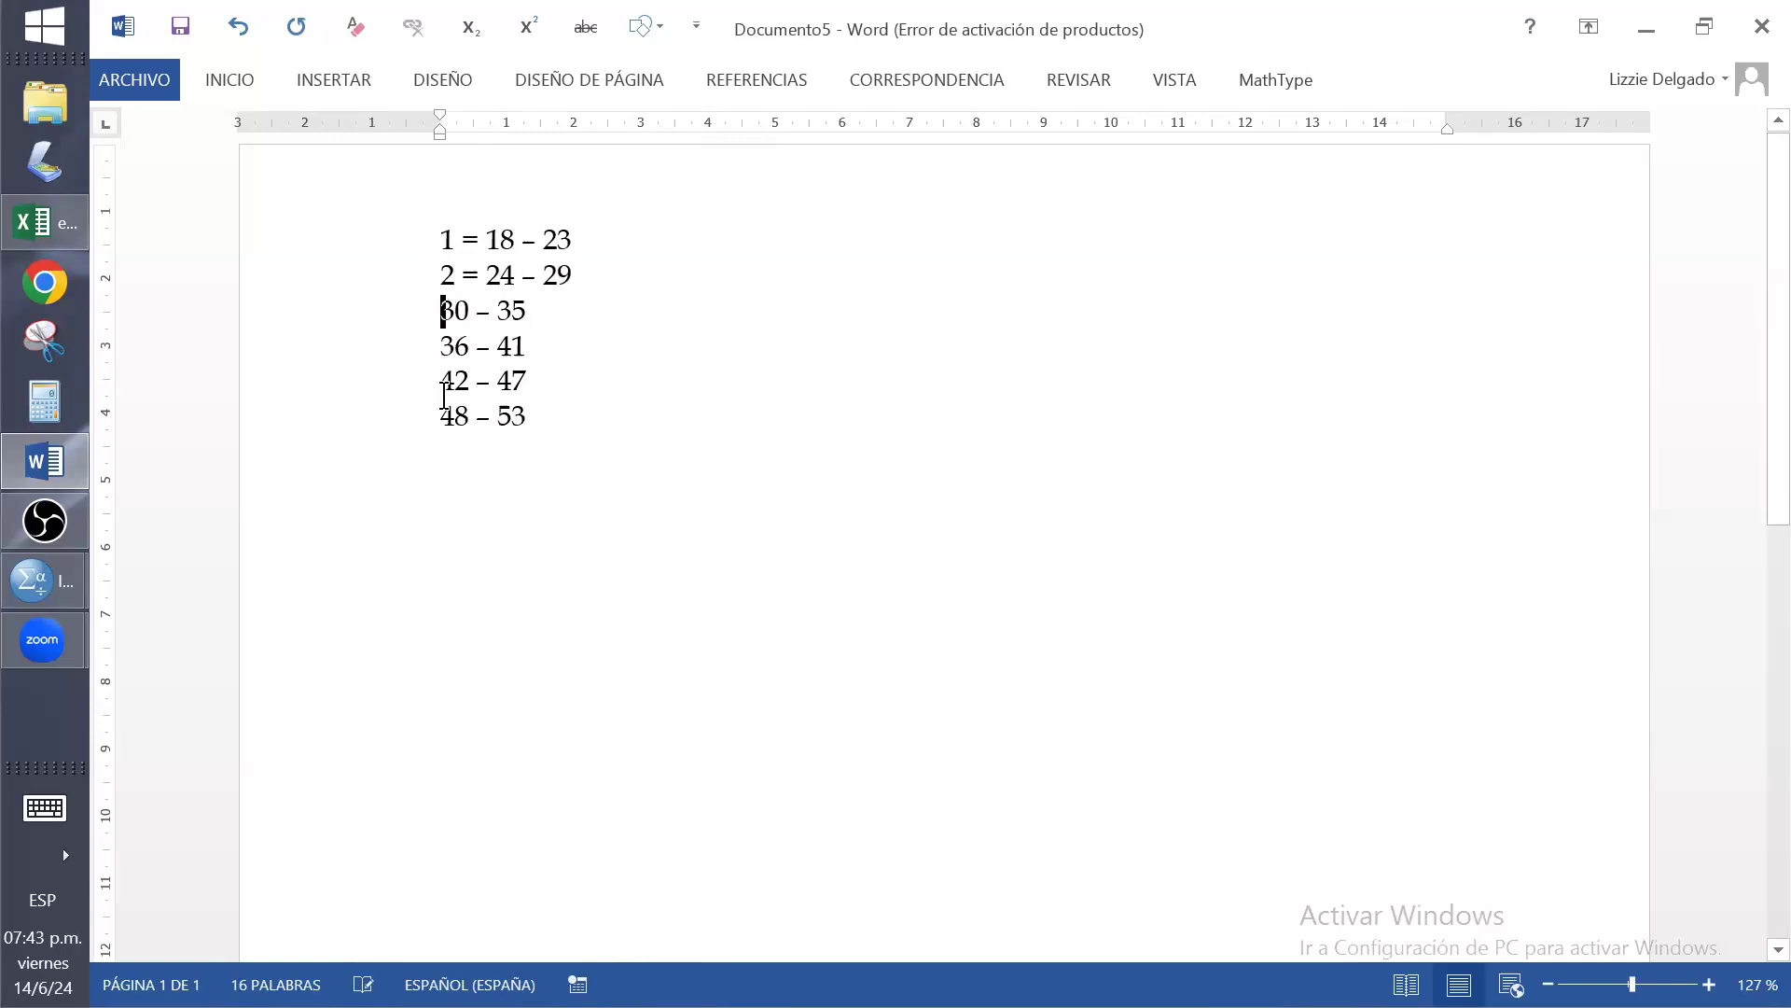
Code 30 – 35, 36 – 41 and 42 – 47 as 3, 4 and 5, adding a line after
left_click(441, 311)
type("3")
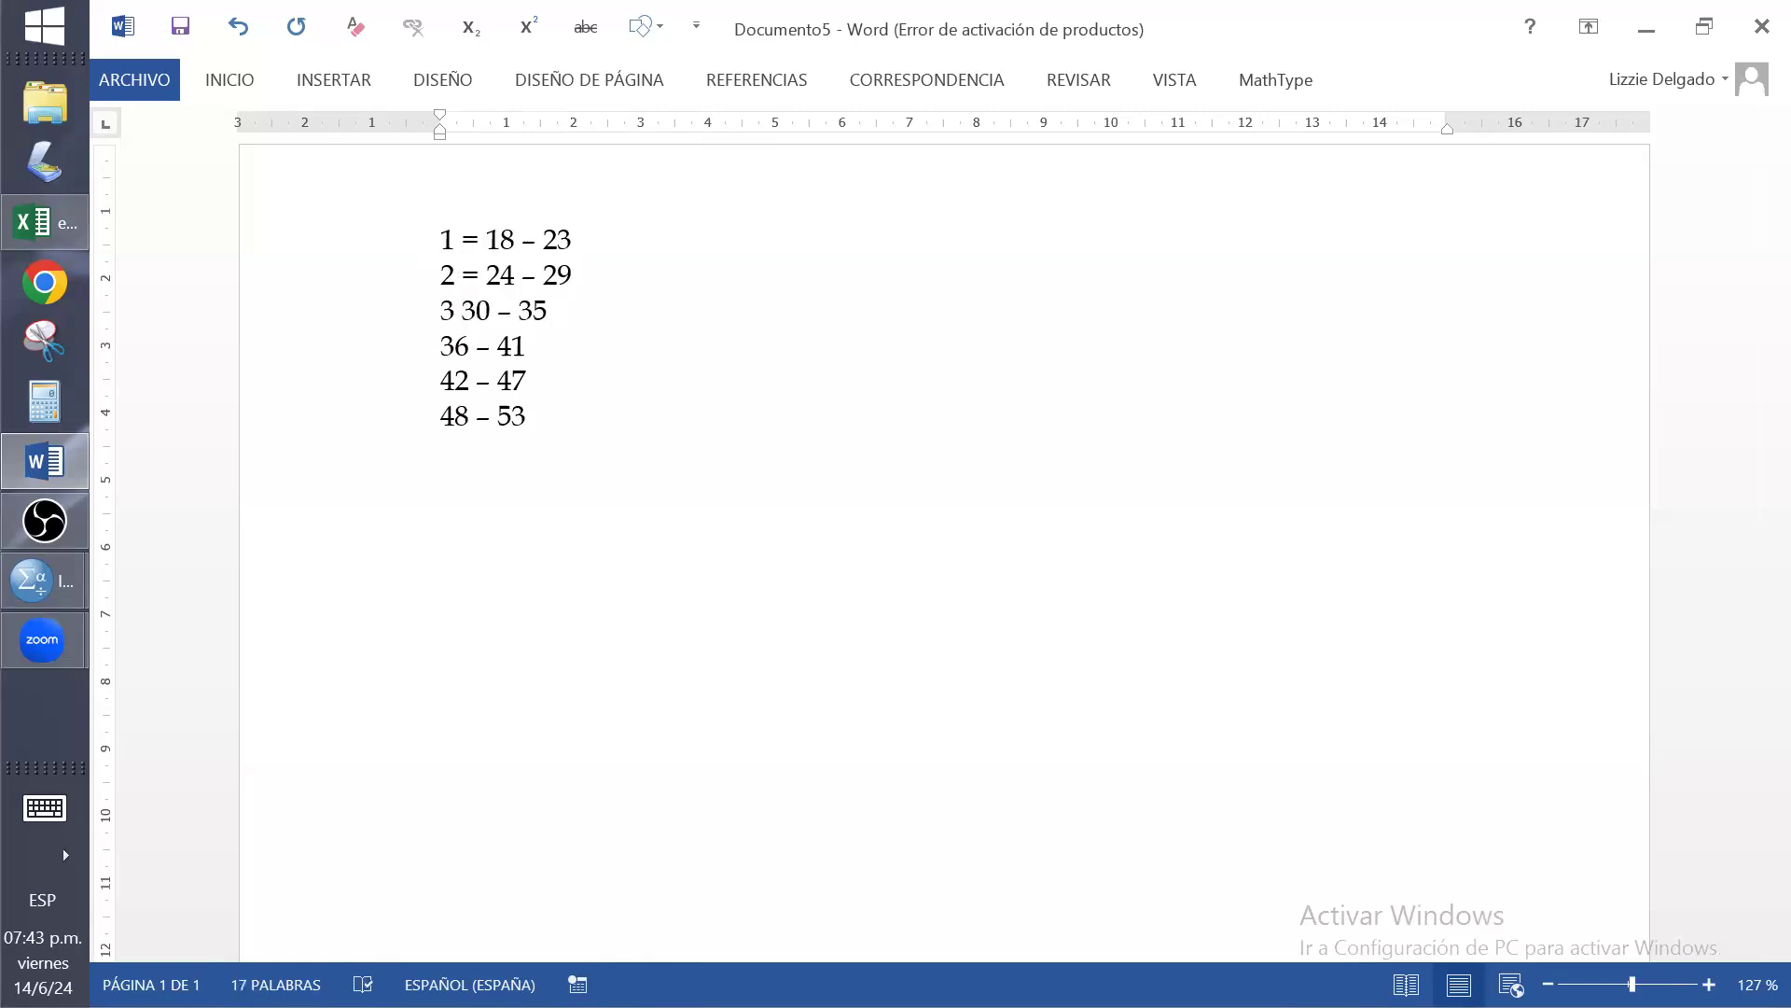
type(" =")
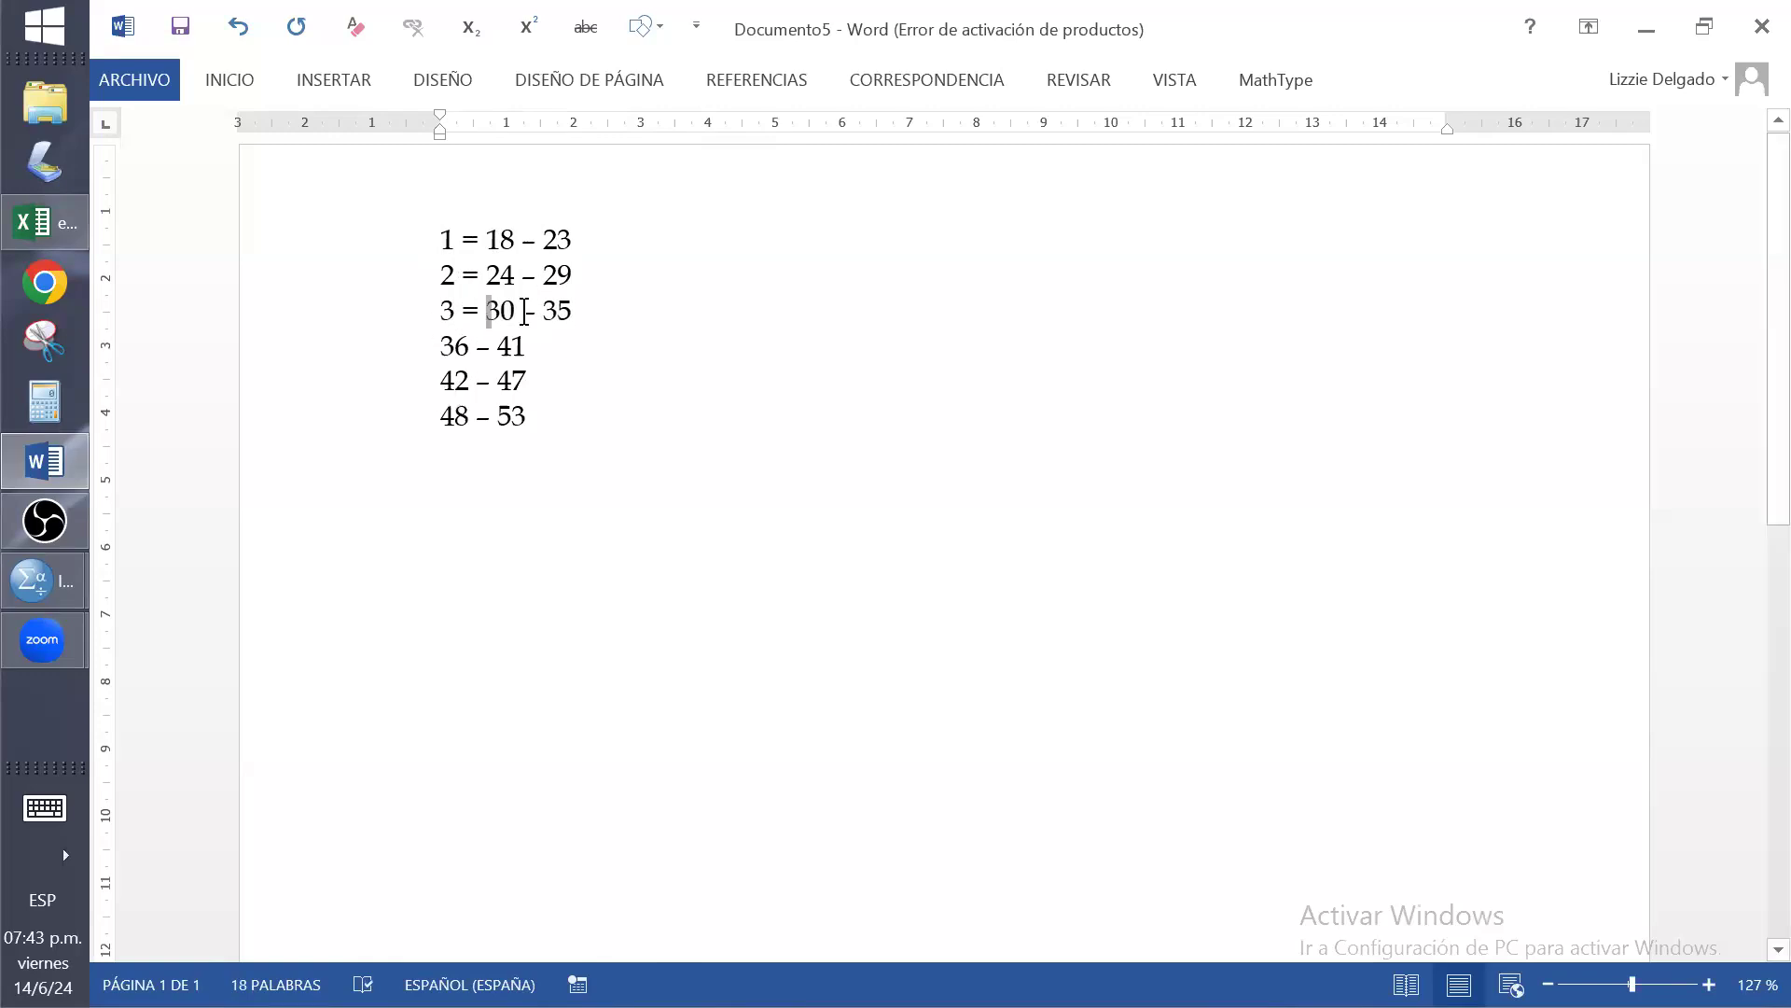
left_click(436, 346)
type("4 =")
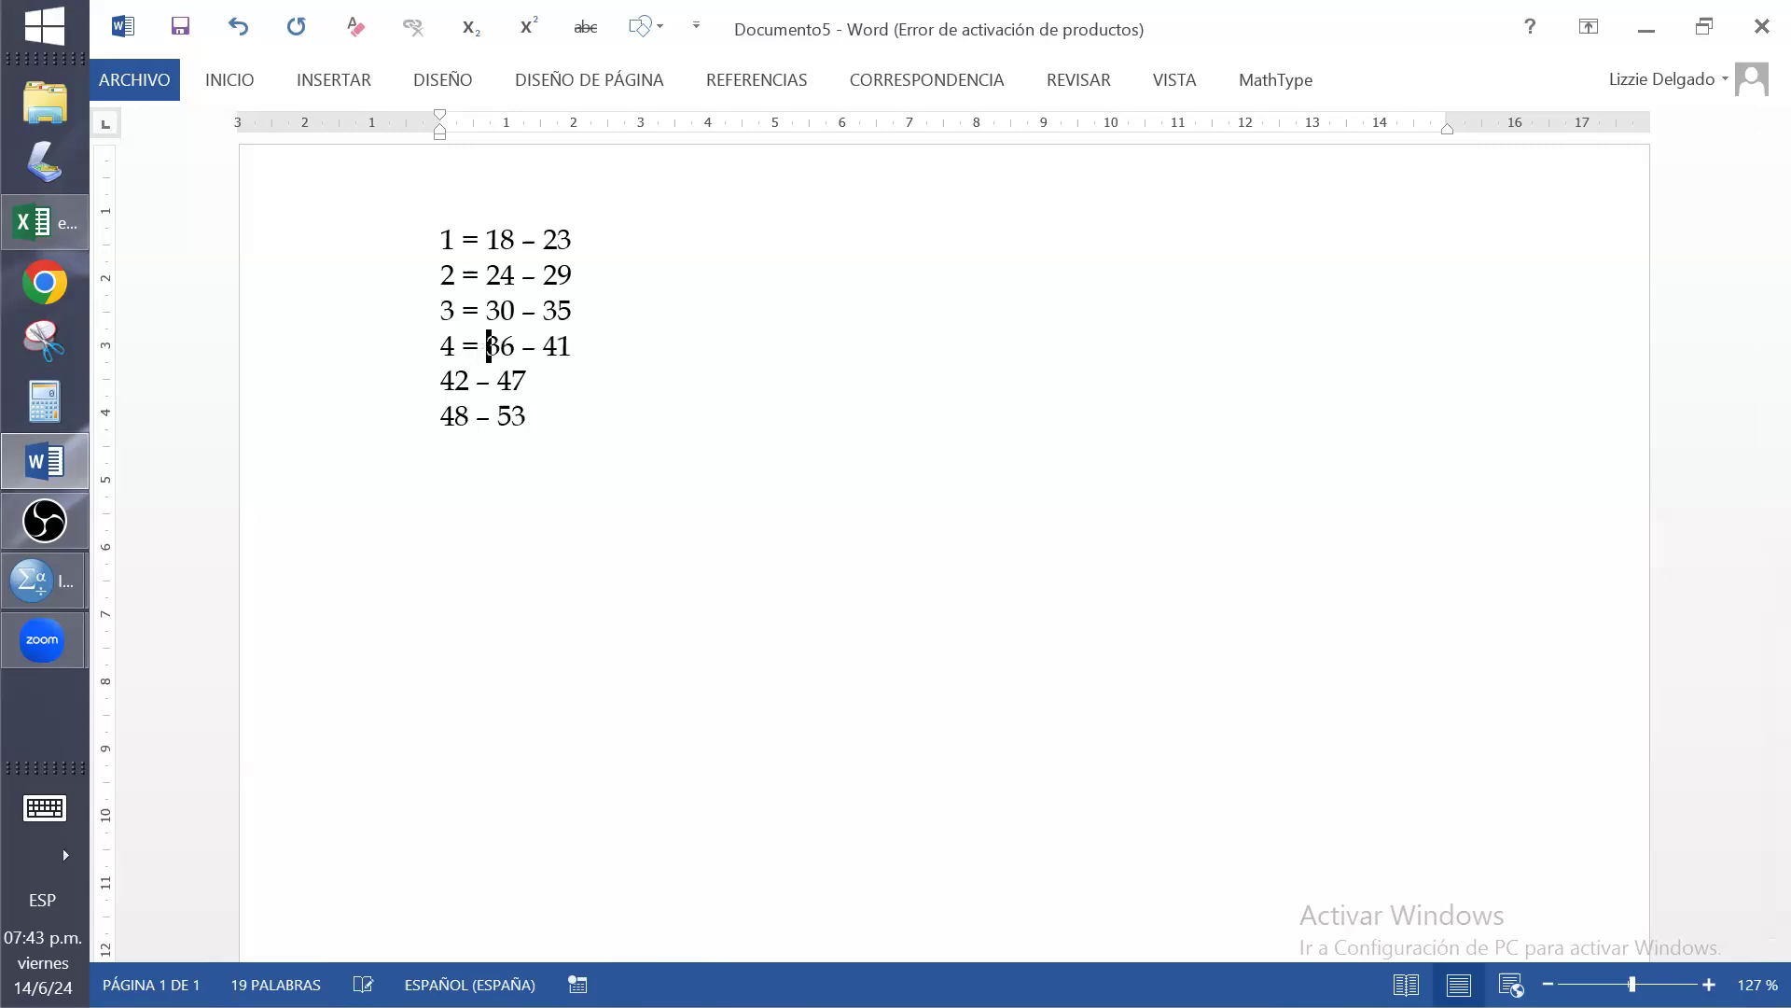
left_click(431, 389)
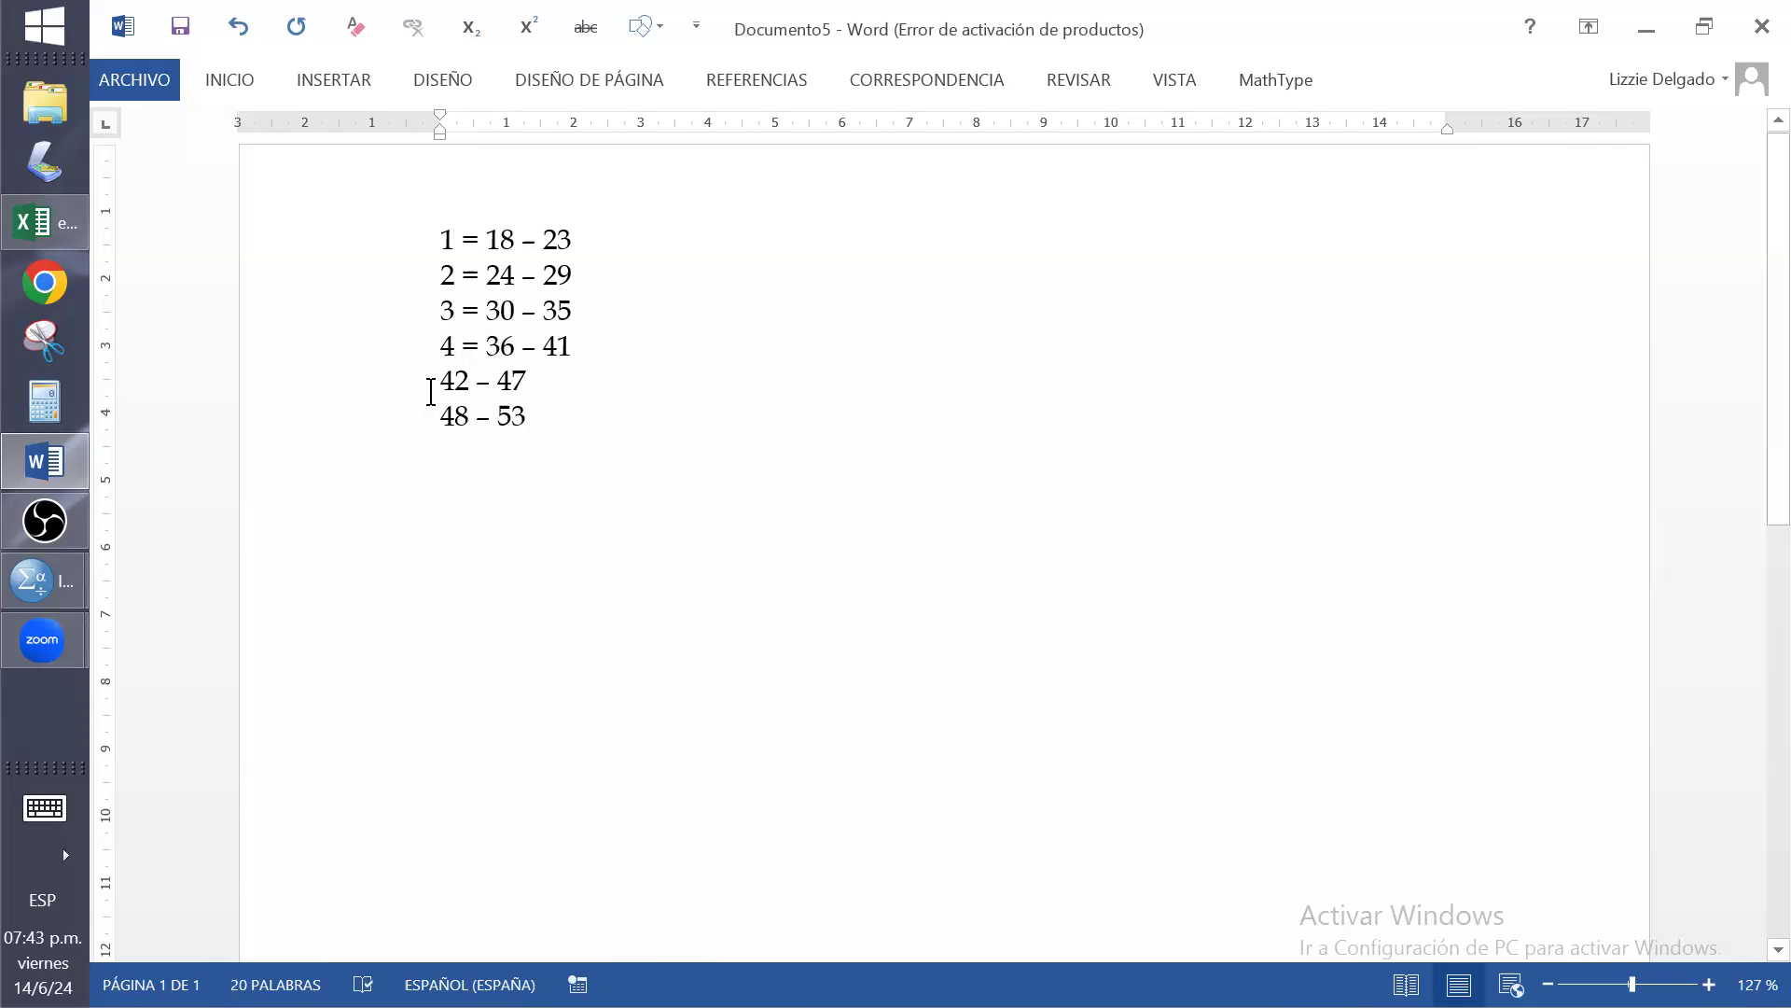
type("5 =")
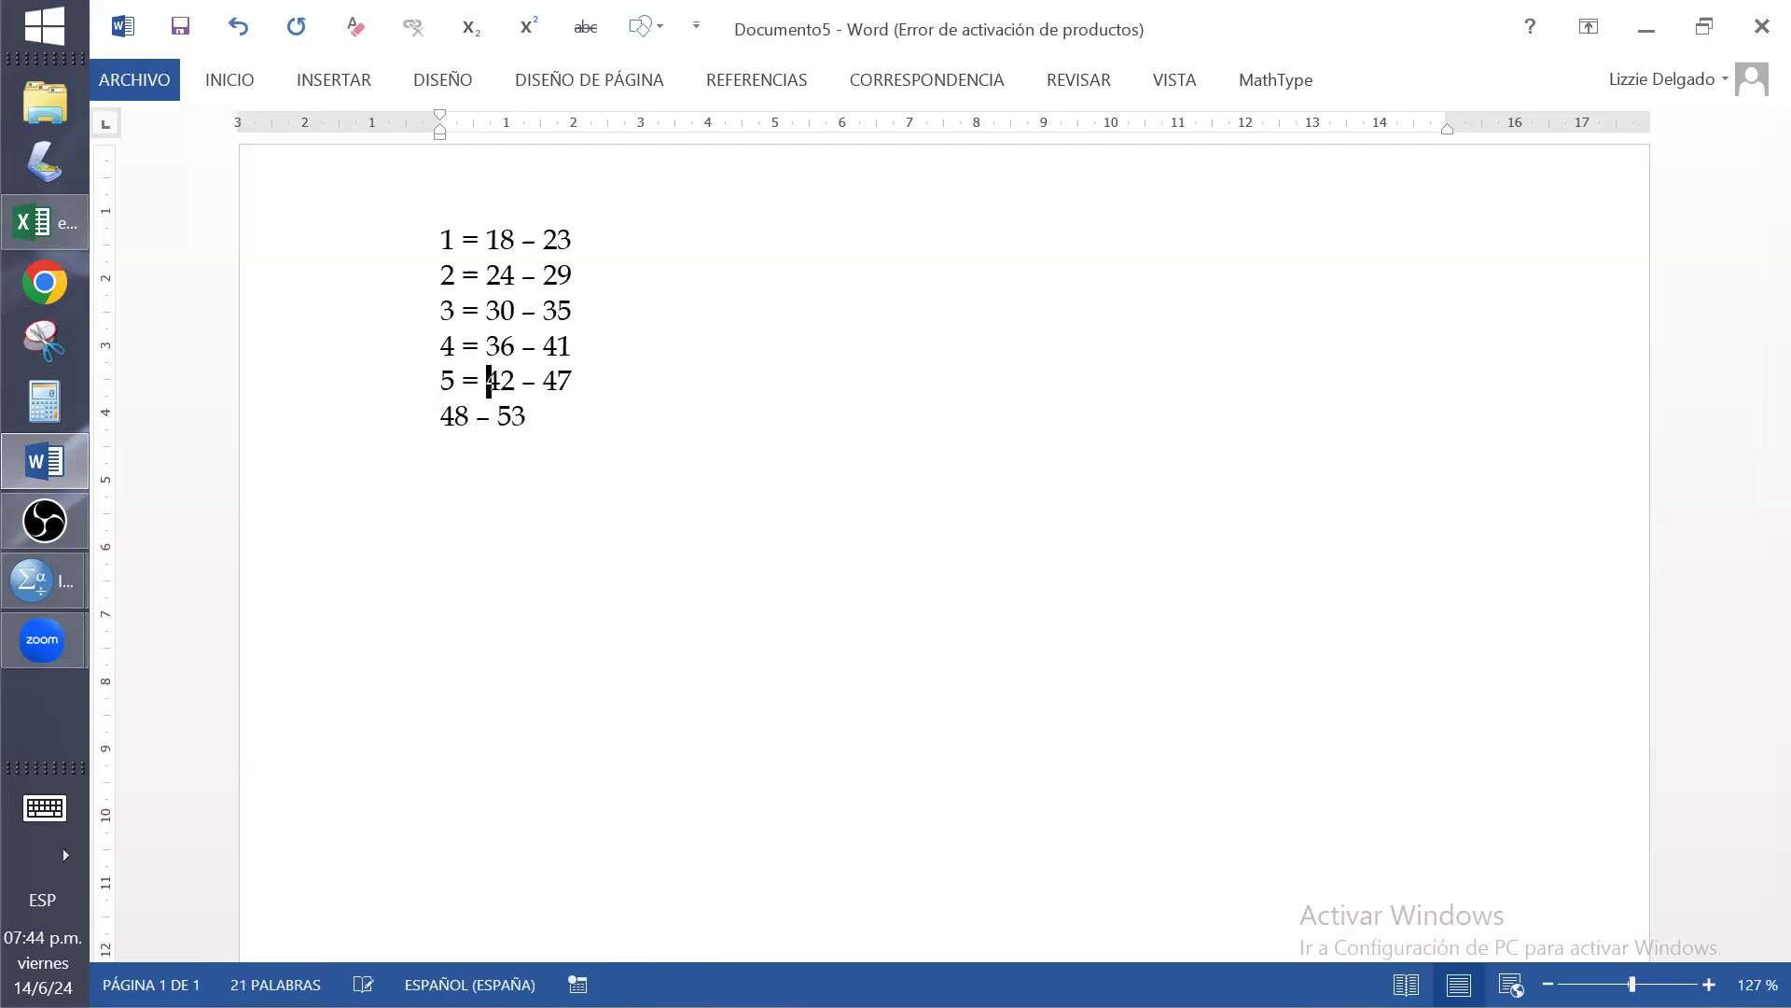
left_click(574, 390)
key("Return")
key("Return")
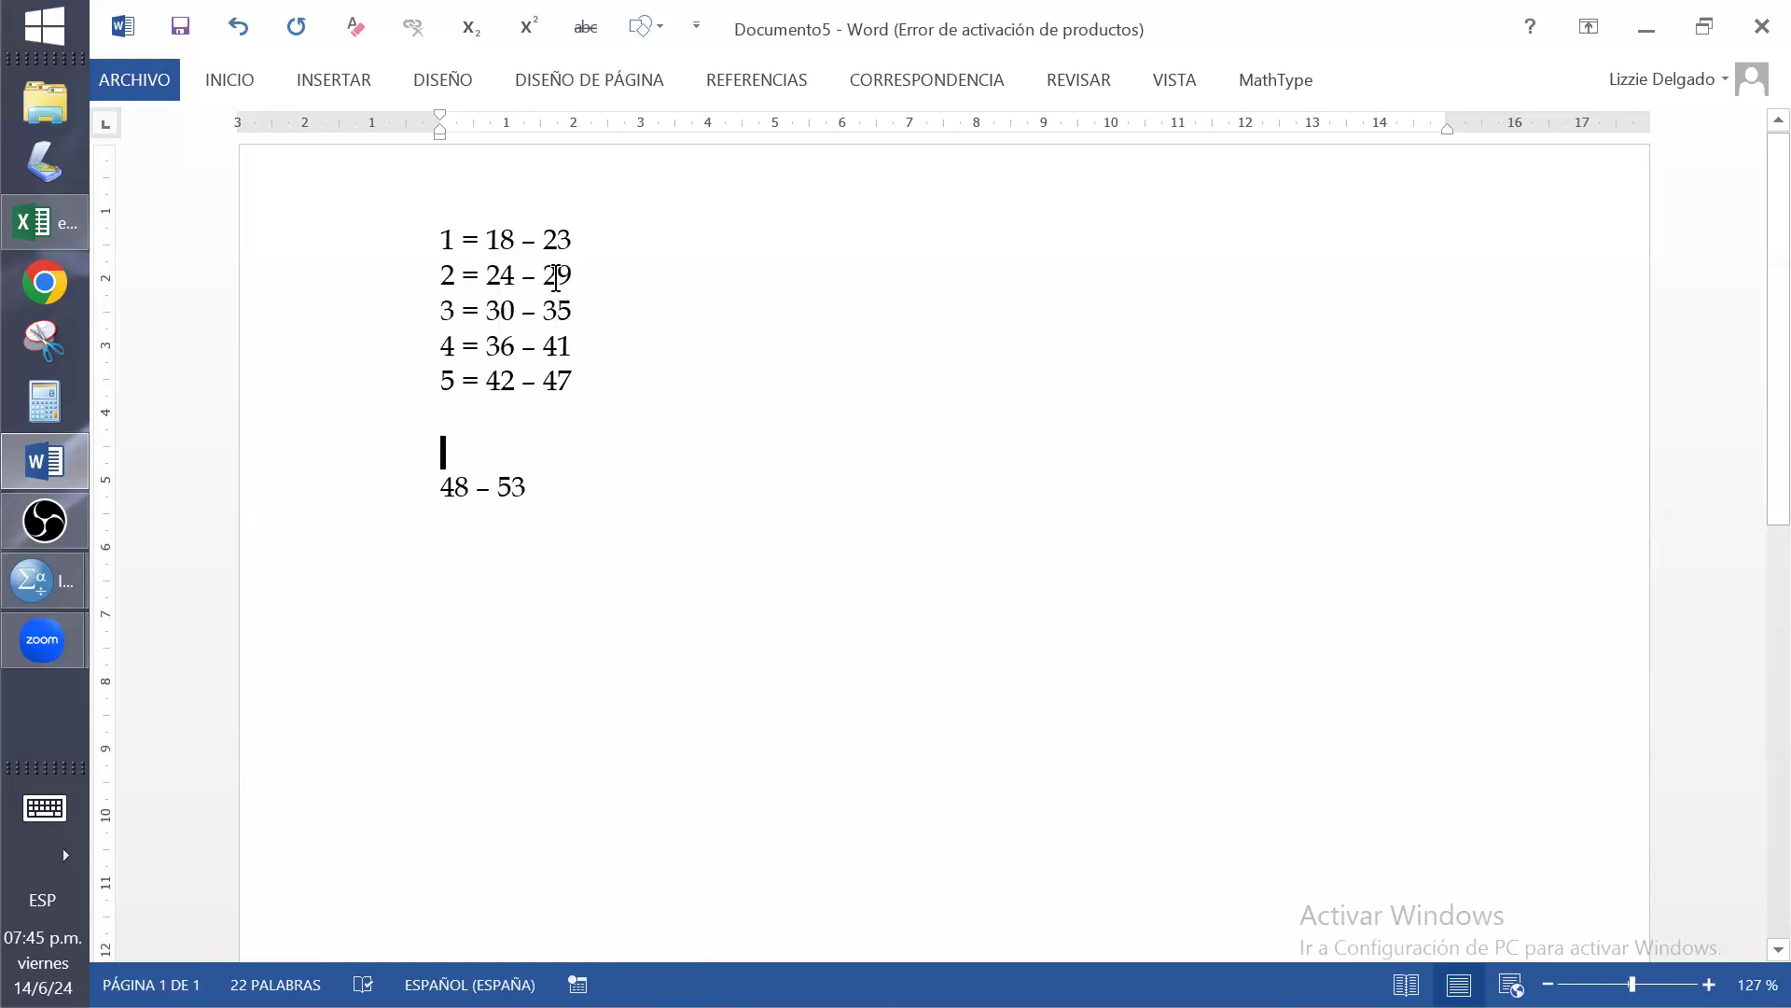
Add a new range '53 - 58' on its own line below 48 – 53 in the Word notes
left_click(522, 486)
key("Return")
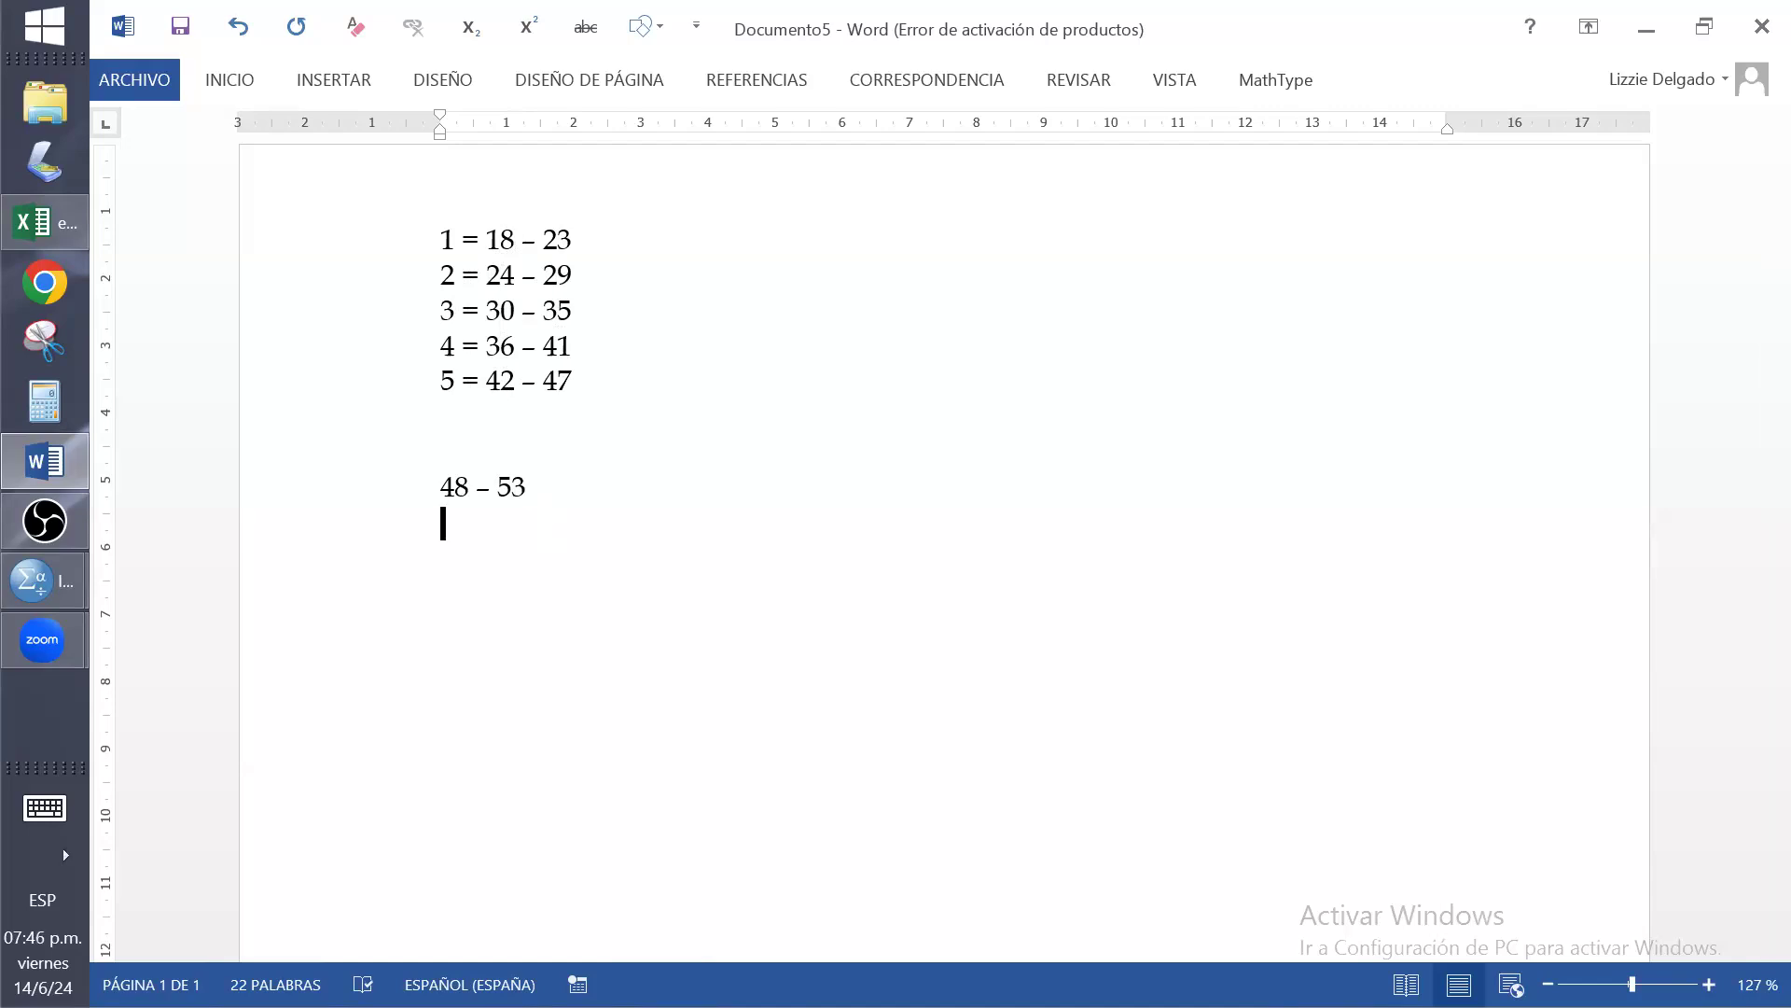
type("53 - 5")
type("8")
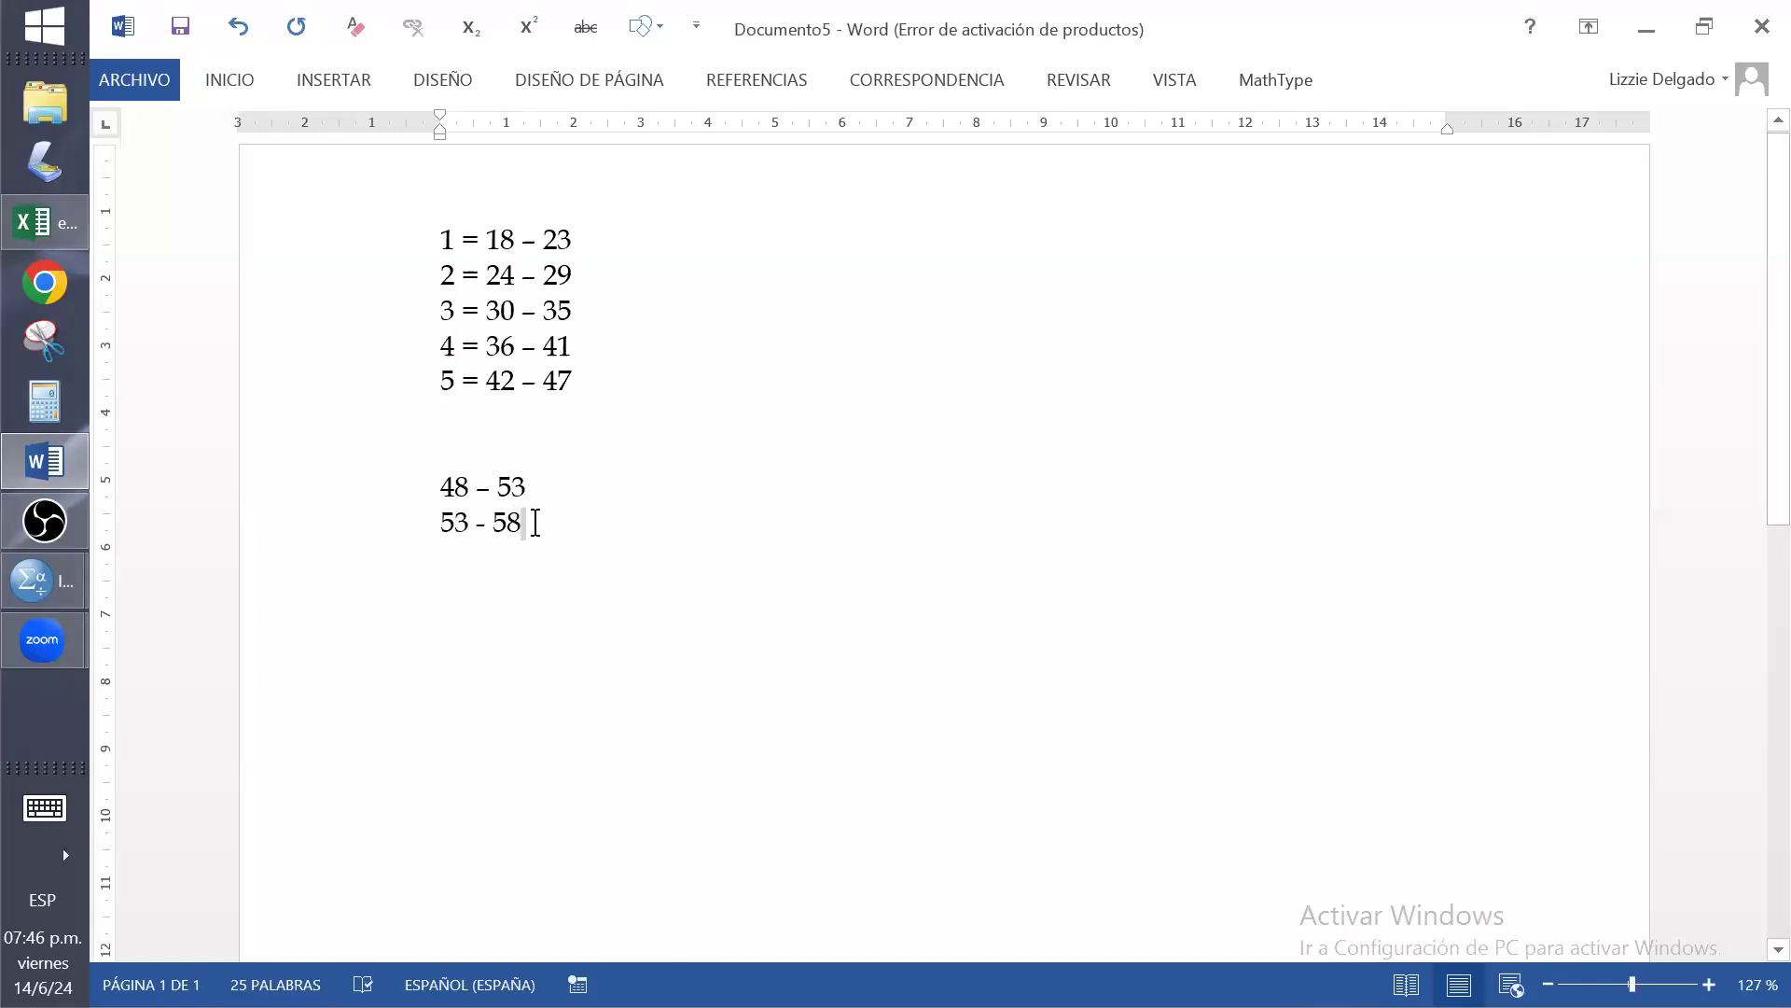
left_click(399, 504)
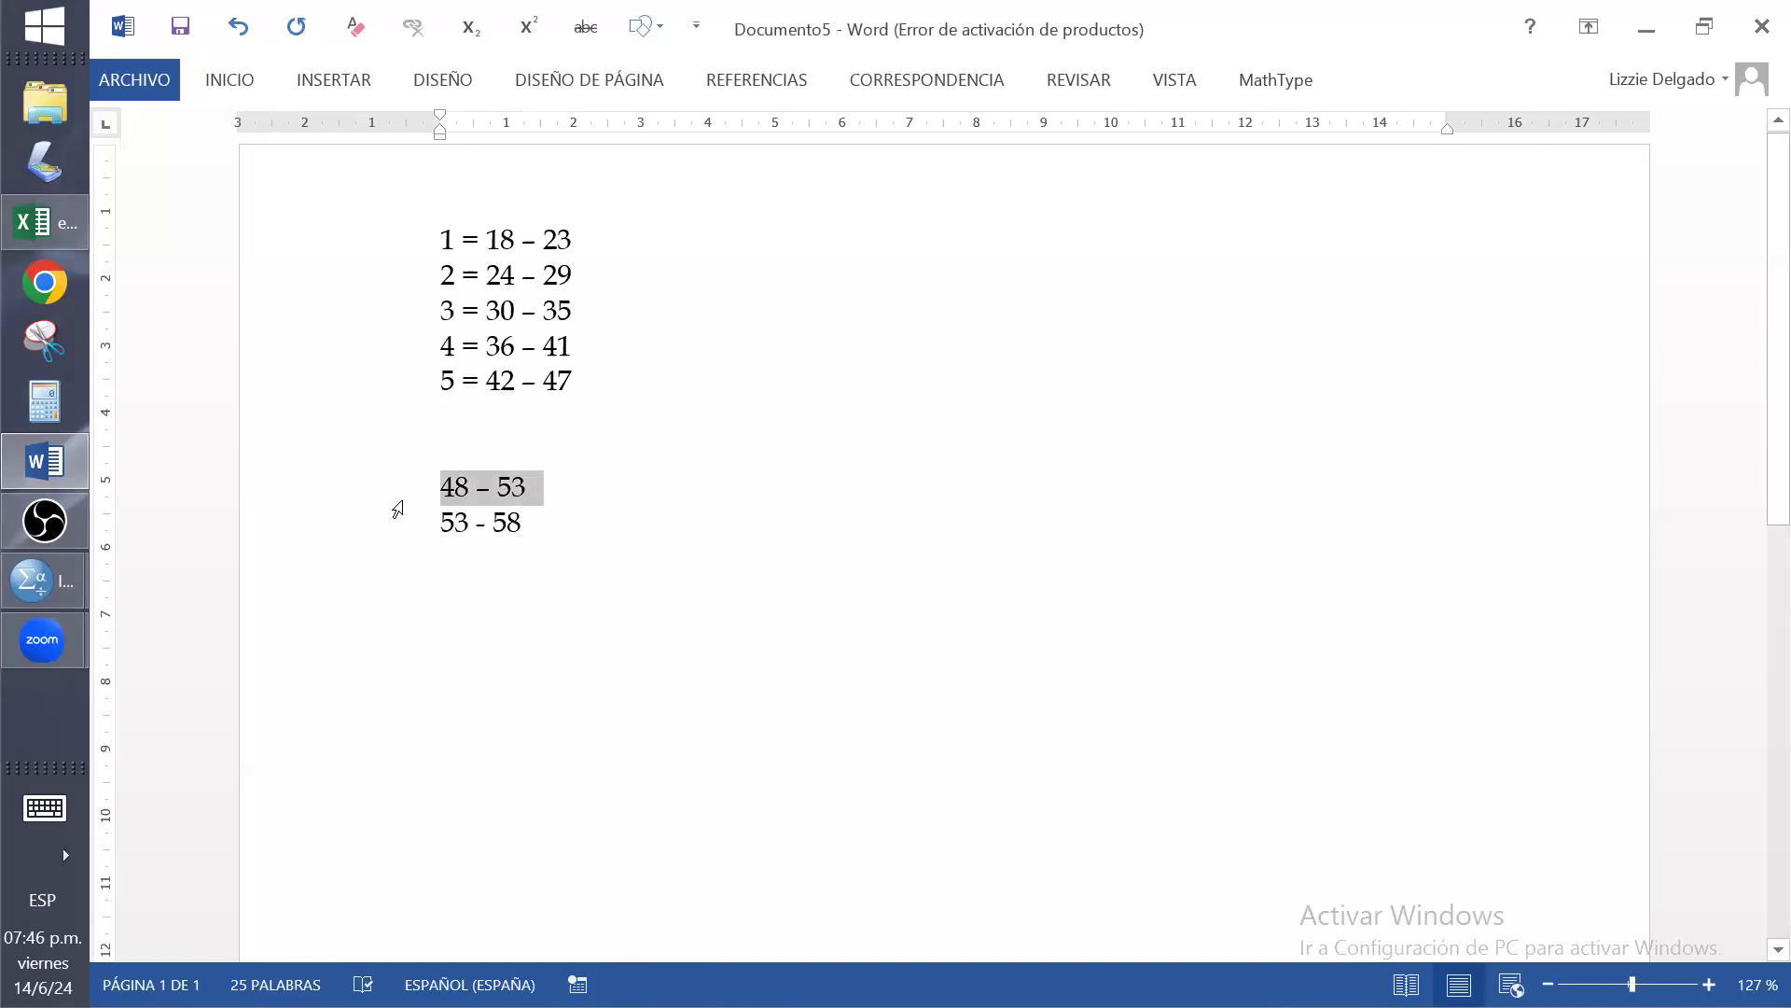
left_click_drag(397, 508, 432, 544)
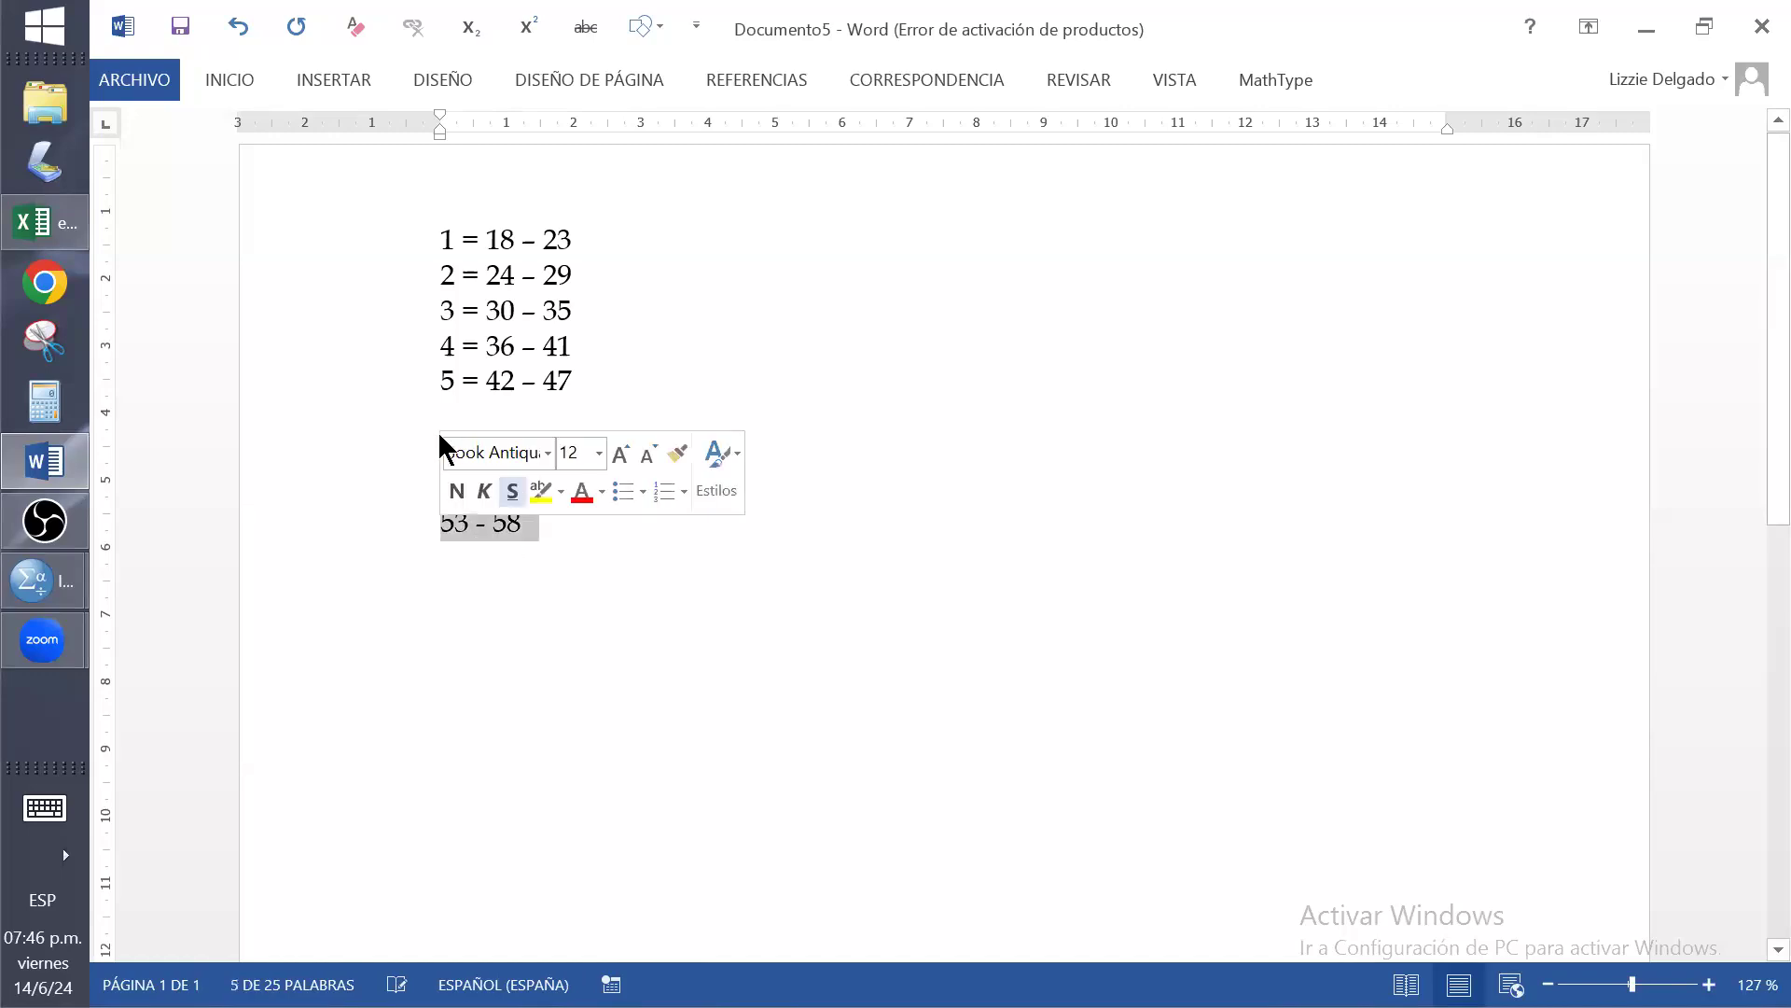
left_click(707, 560)
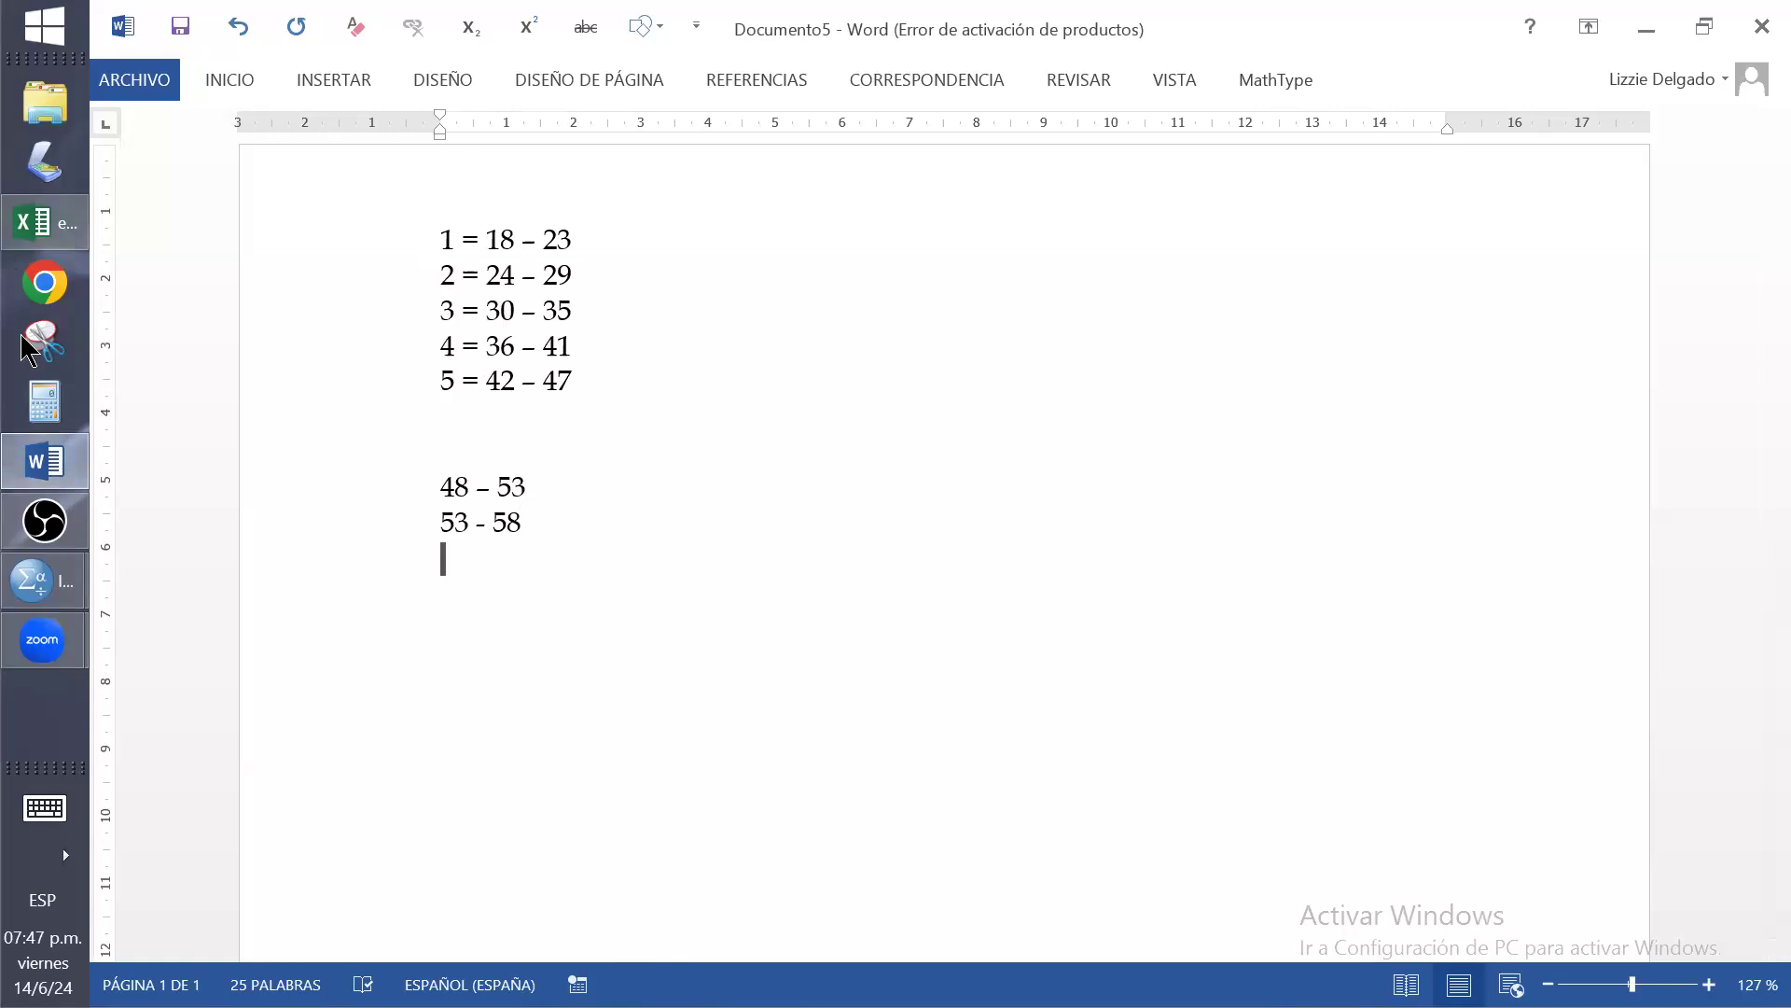
In SPSS Variable View, type 'Edad' as the label for variable P1
left_click(56, 580)
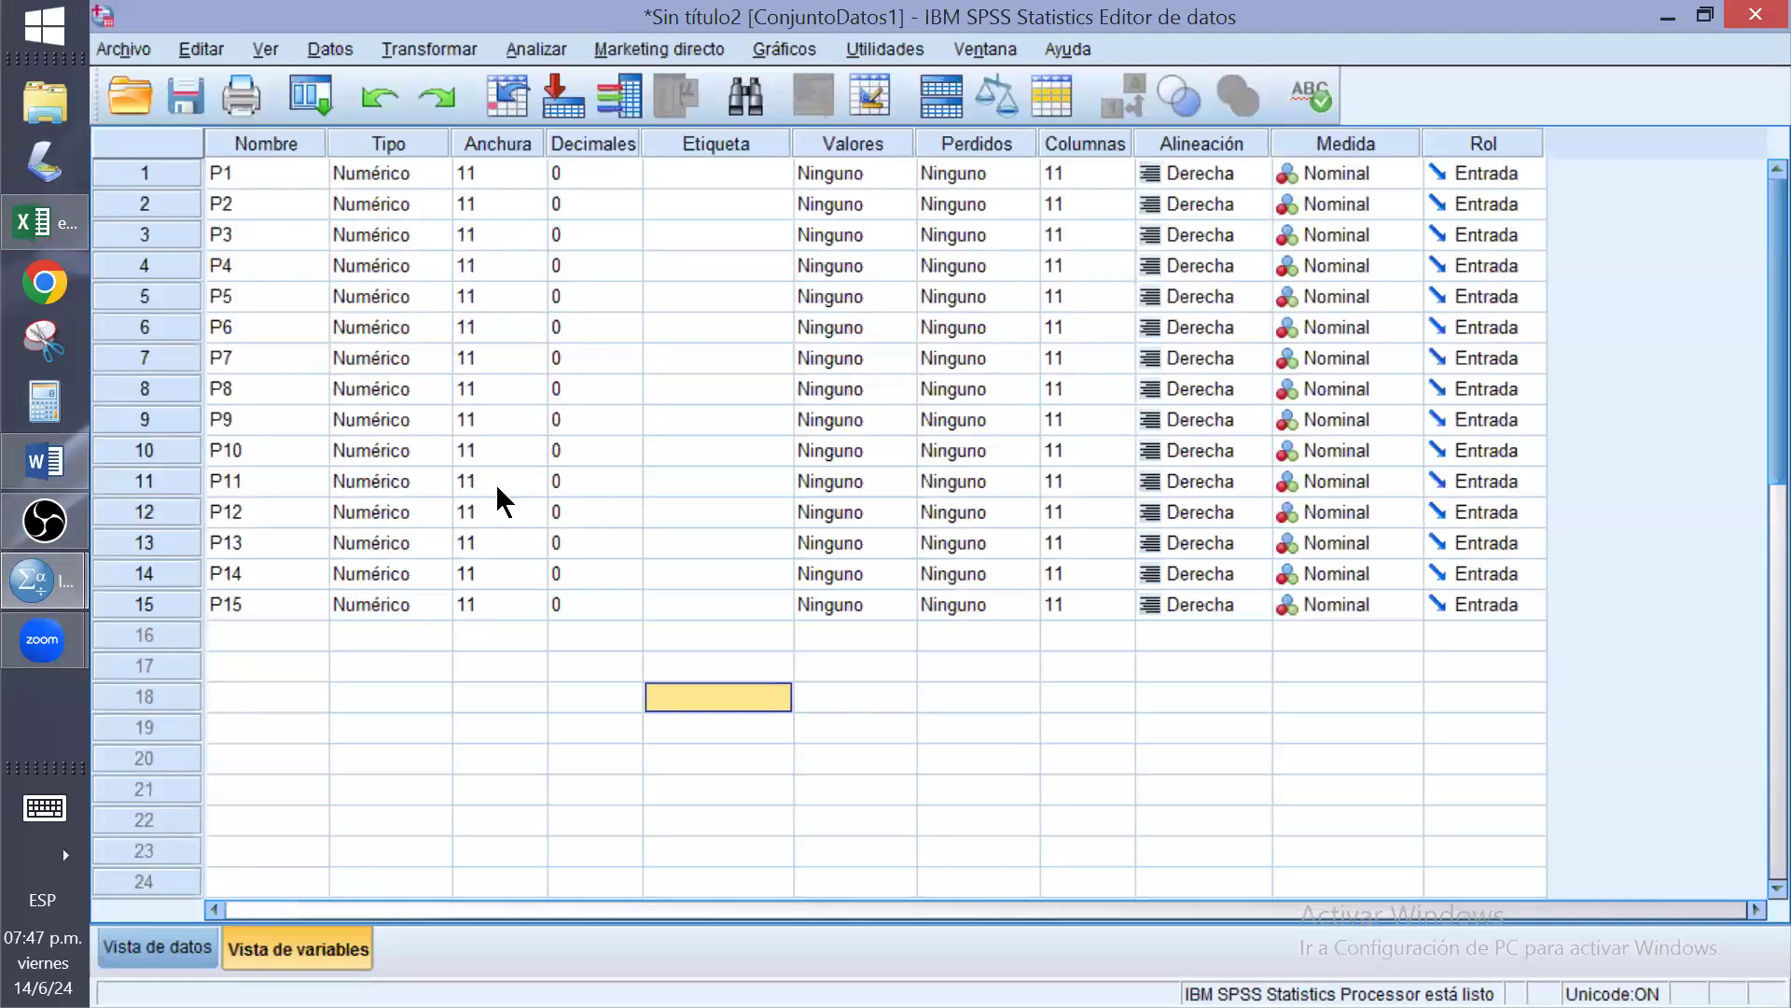
left_click(685, 182)
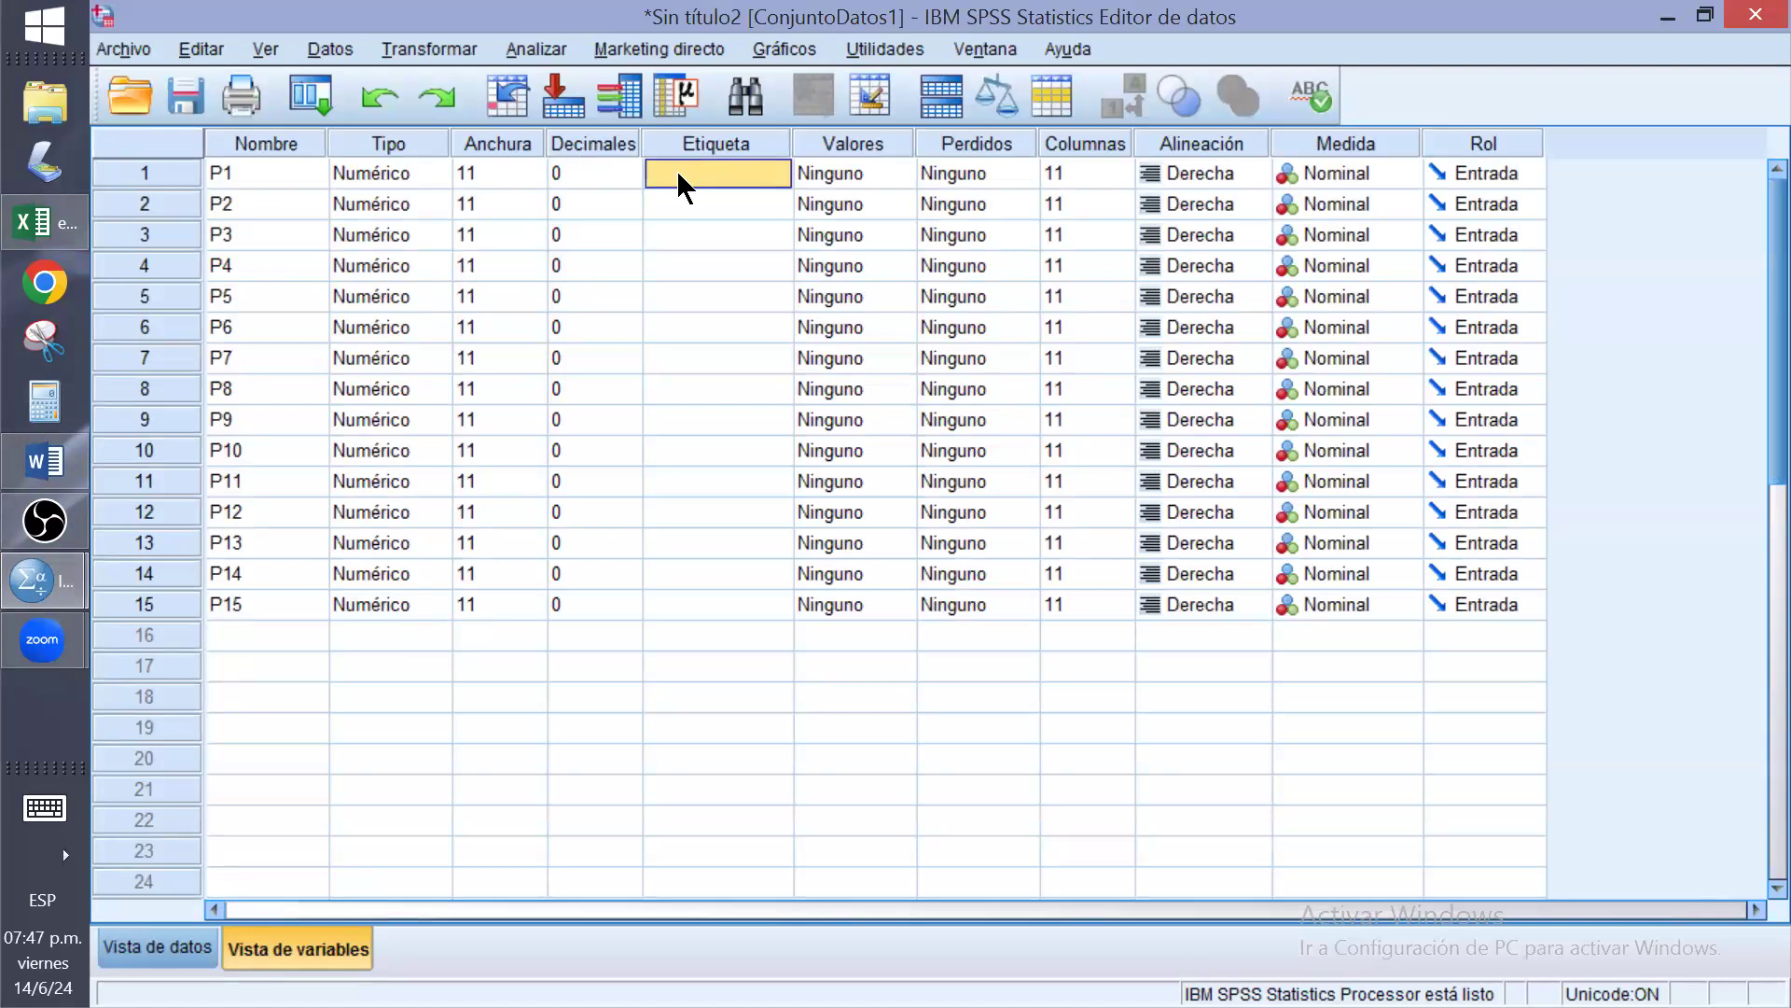
type("Eda")
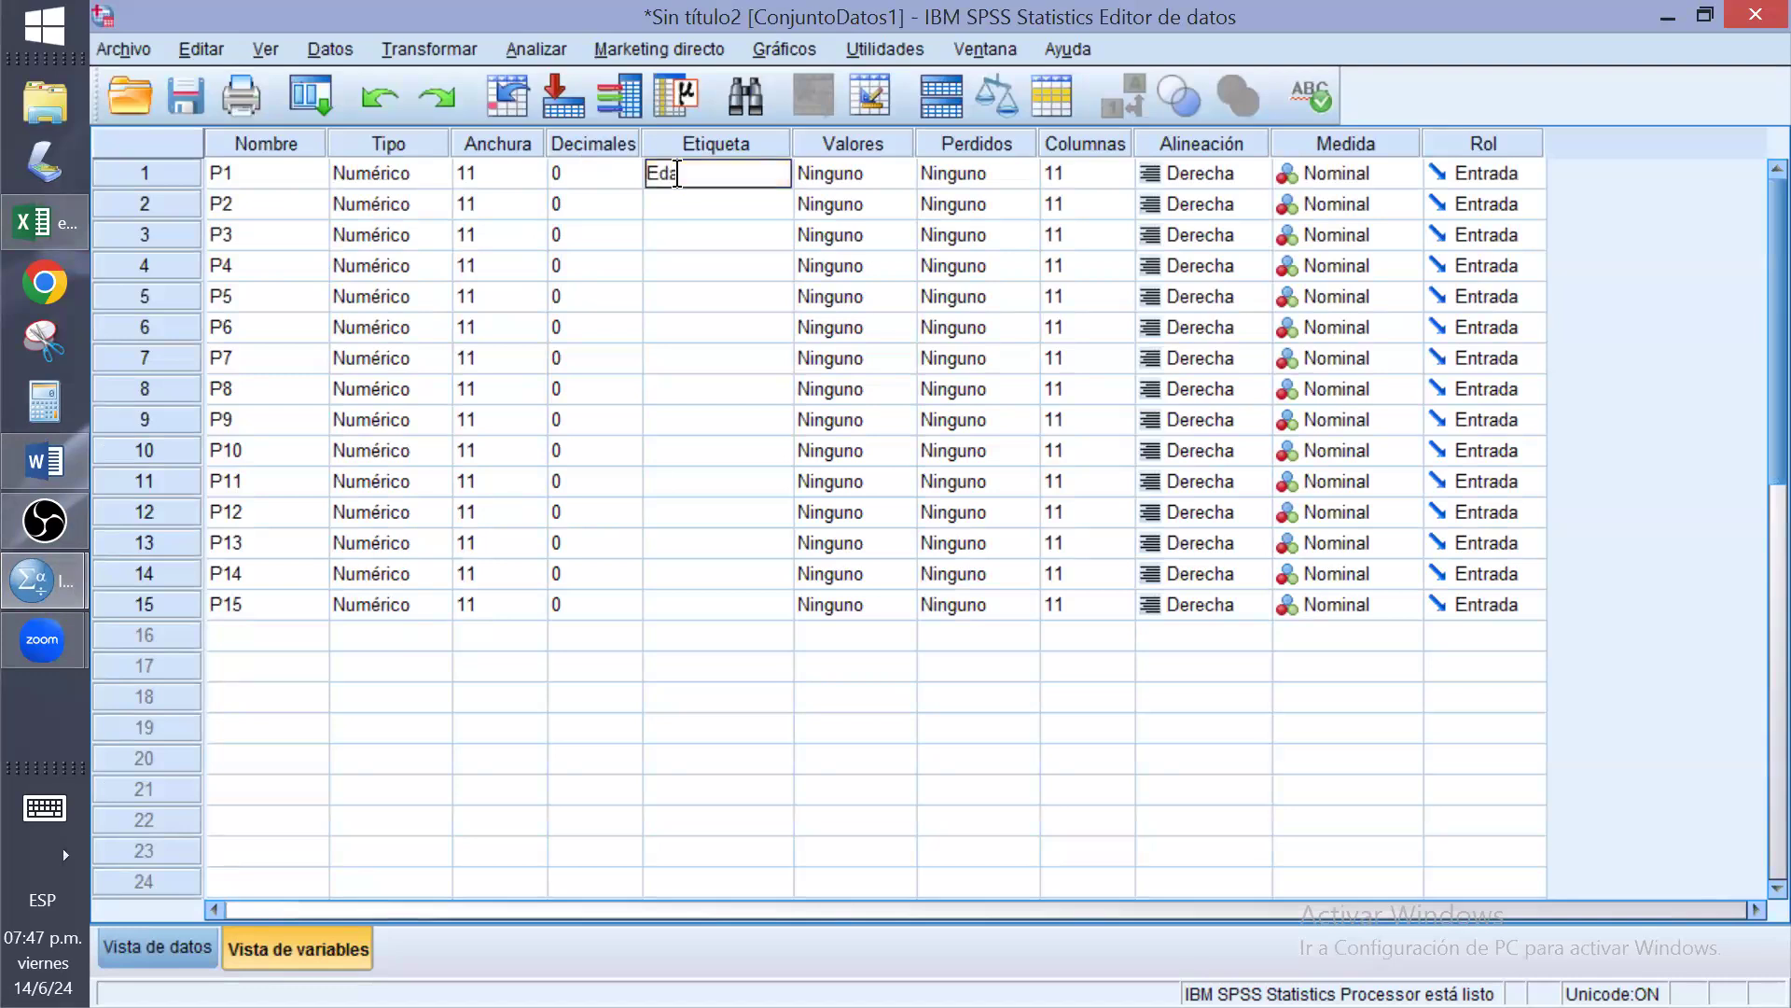
type("d")
Open P1's value labels and add 1 = '18 - 23', copied from the Word notes
left_click(870, 175)
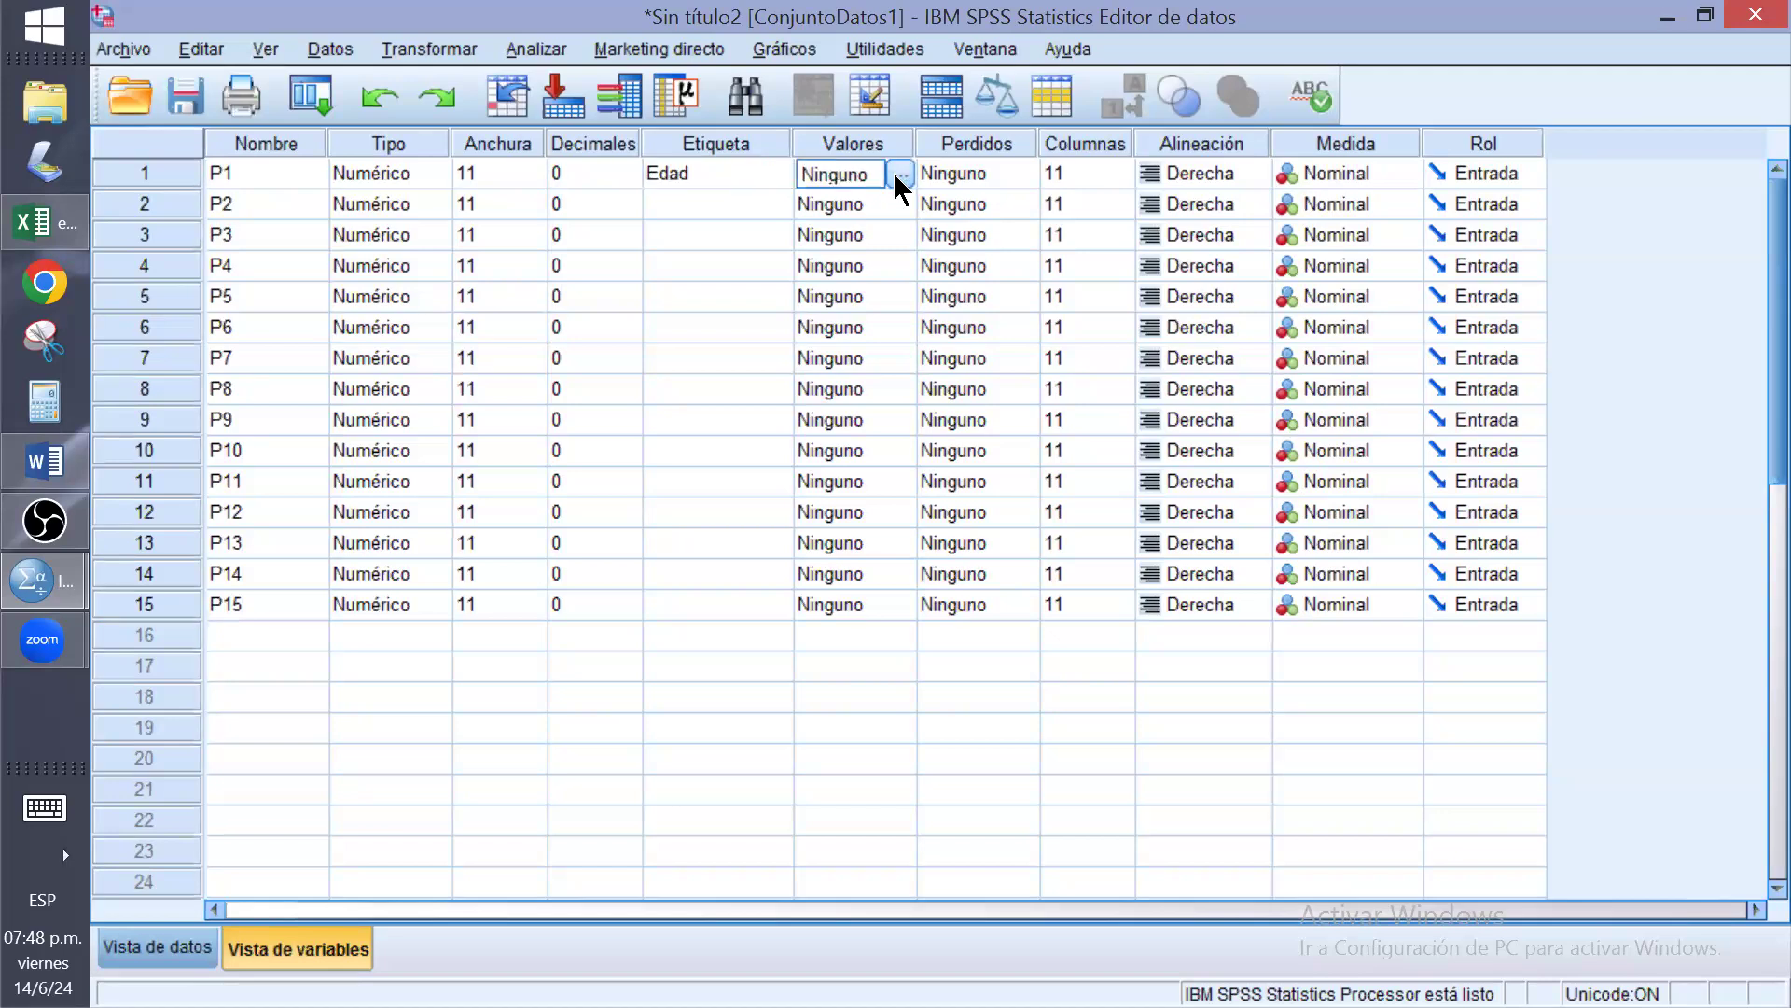
left_click(899, 174)
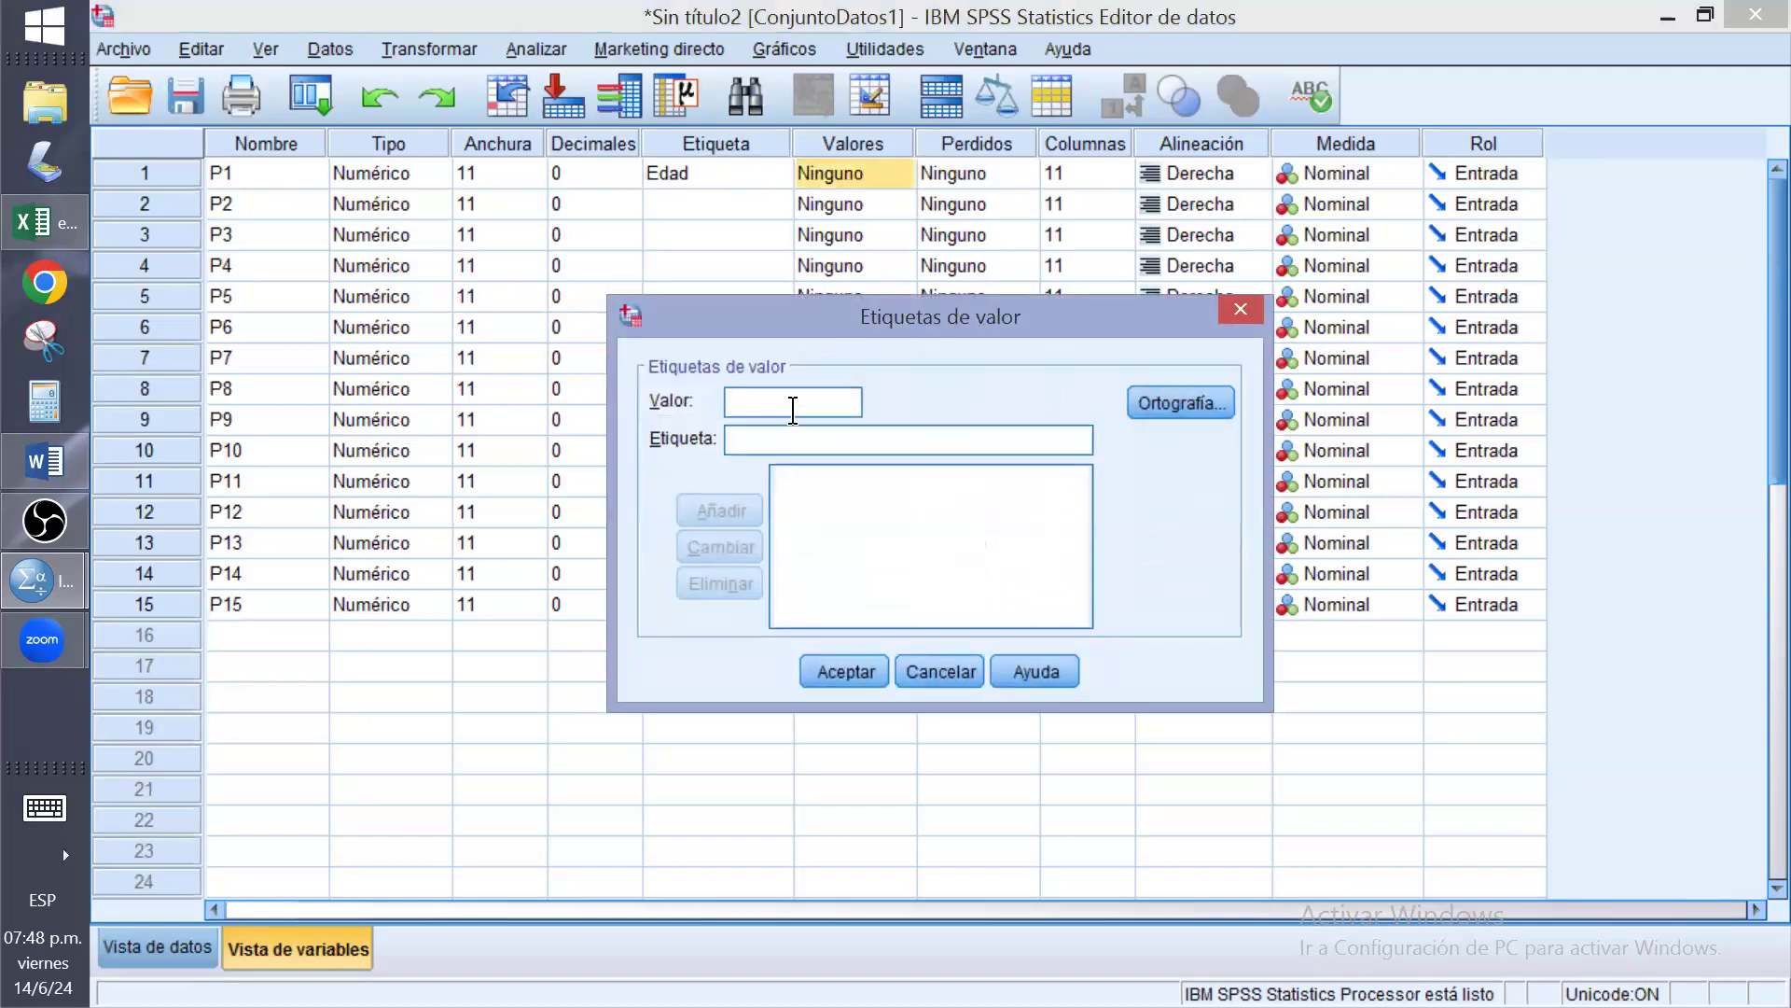
type("1")
left_click(791, 443)
left_click(45, 461)
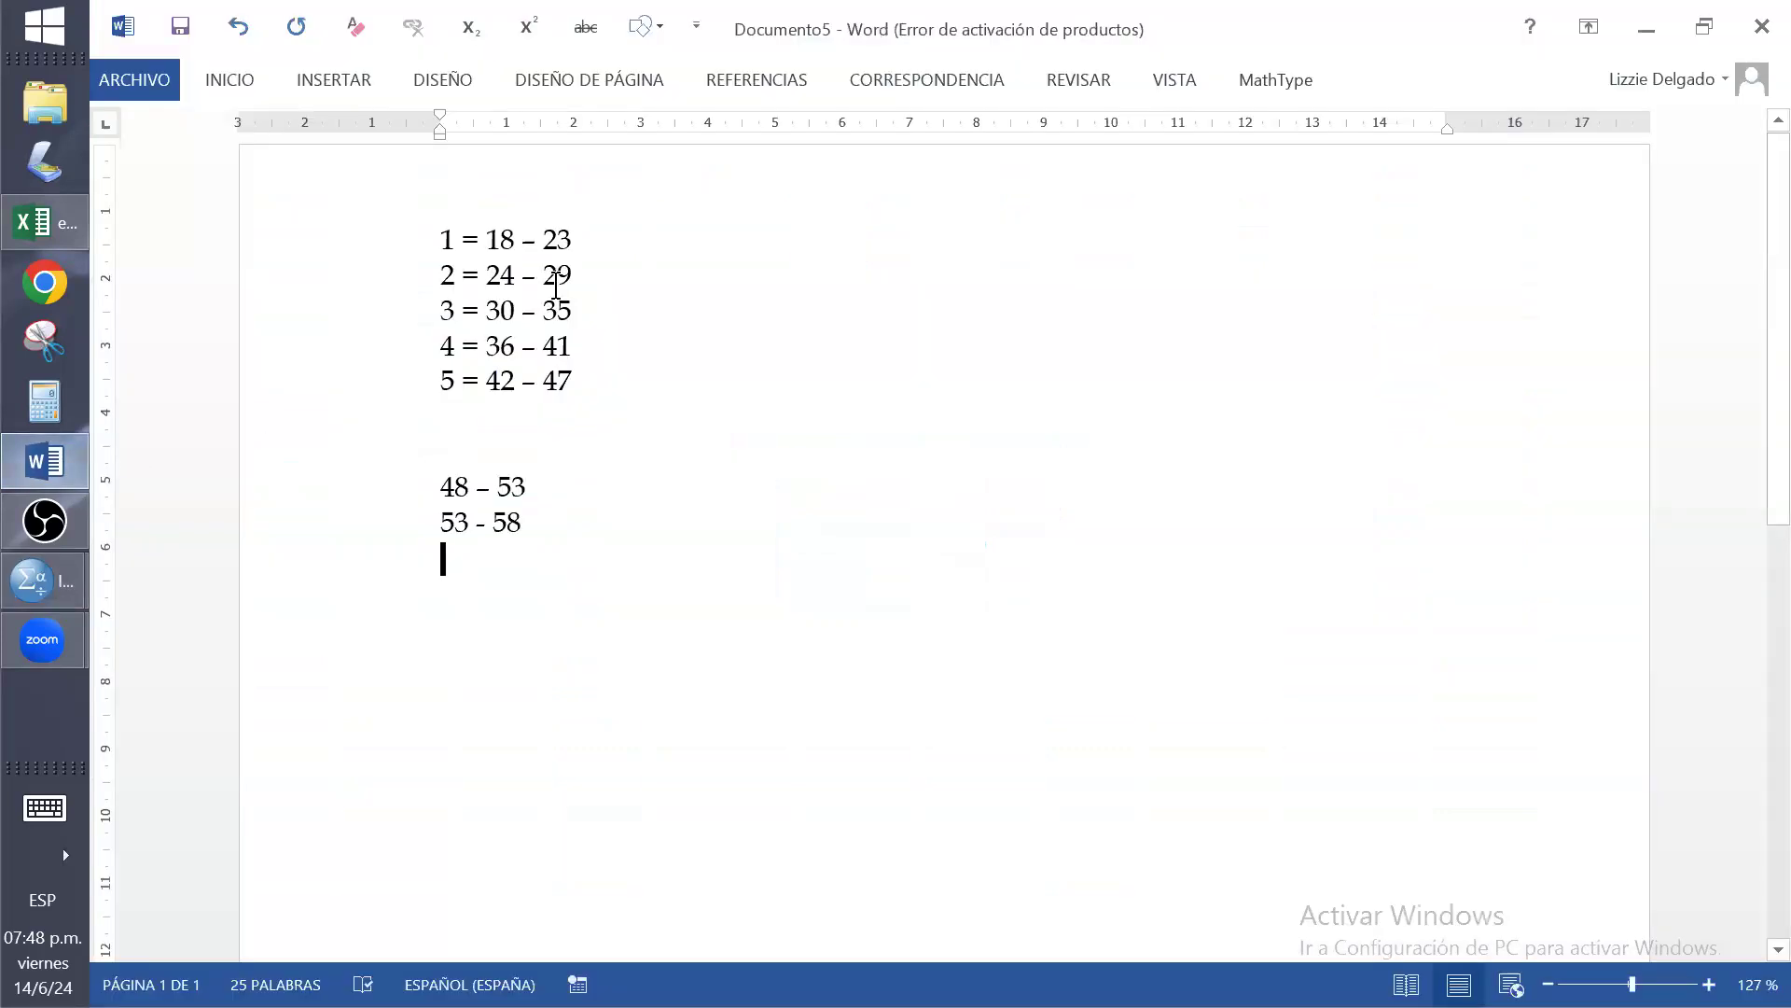
left_click_drag(486, 240, 572, 239)
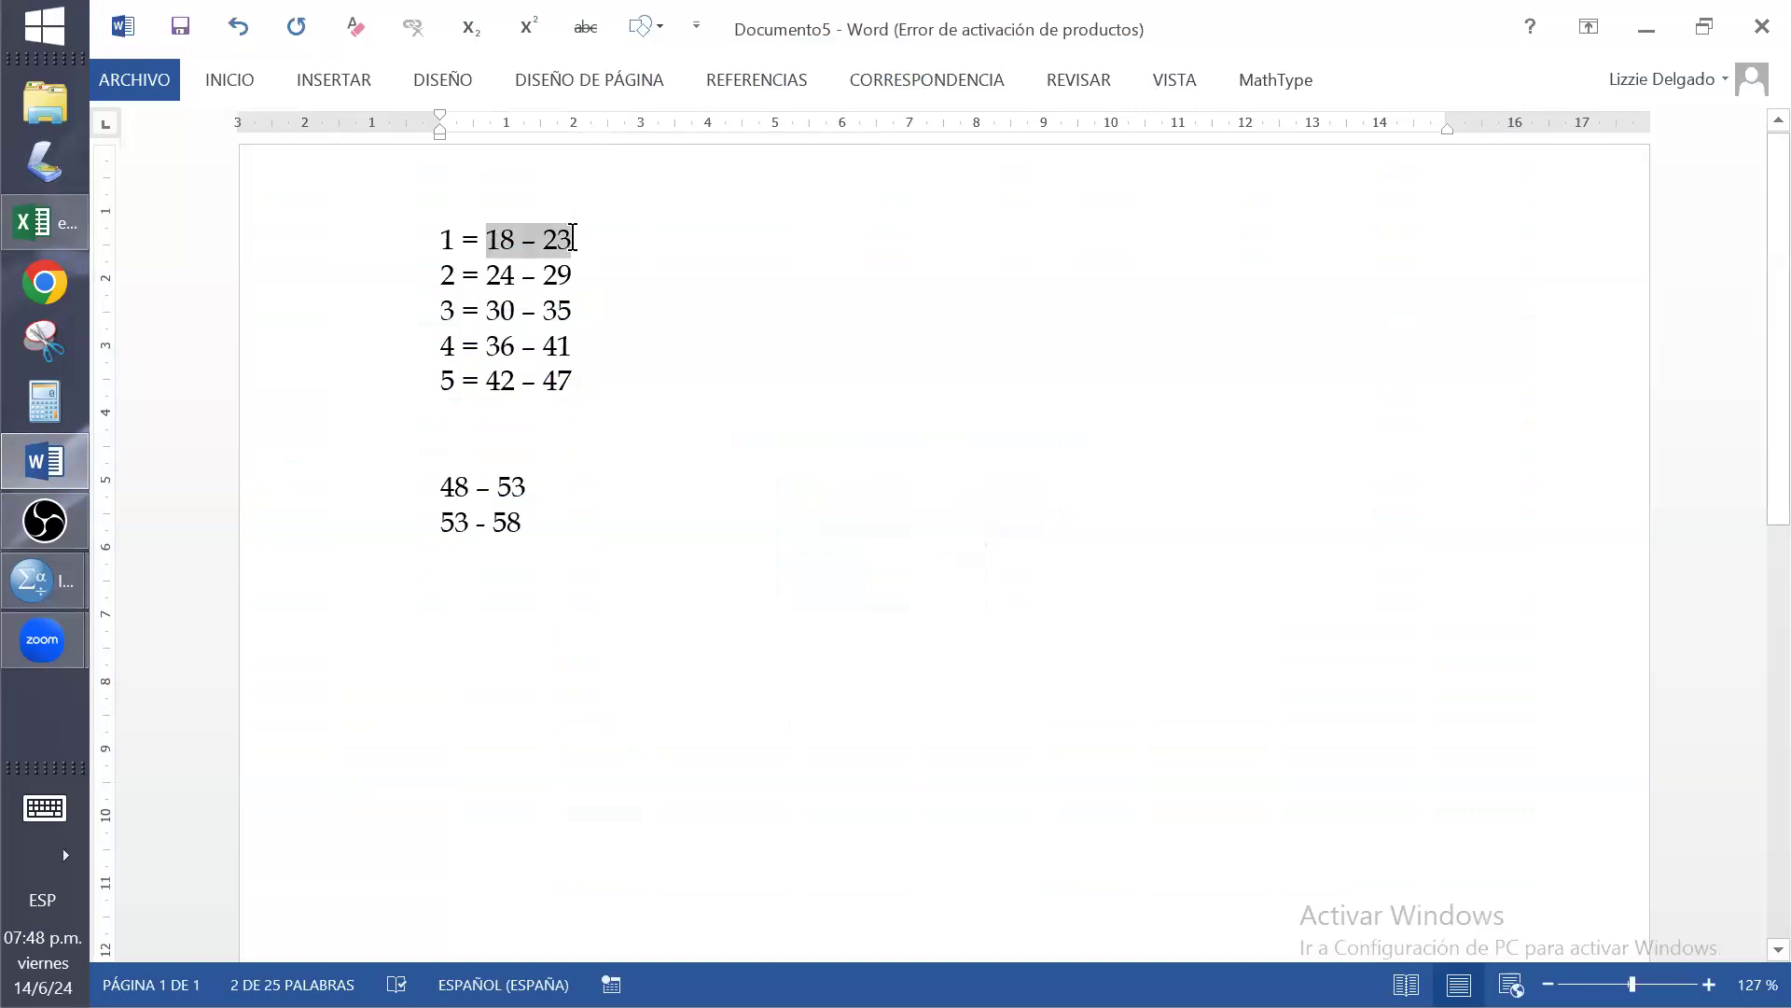
left_click(37, 579)
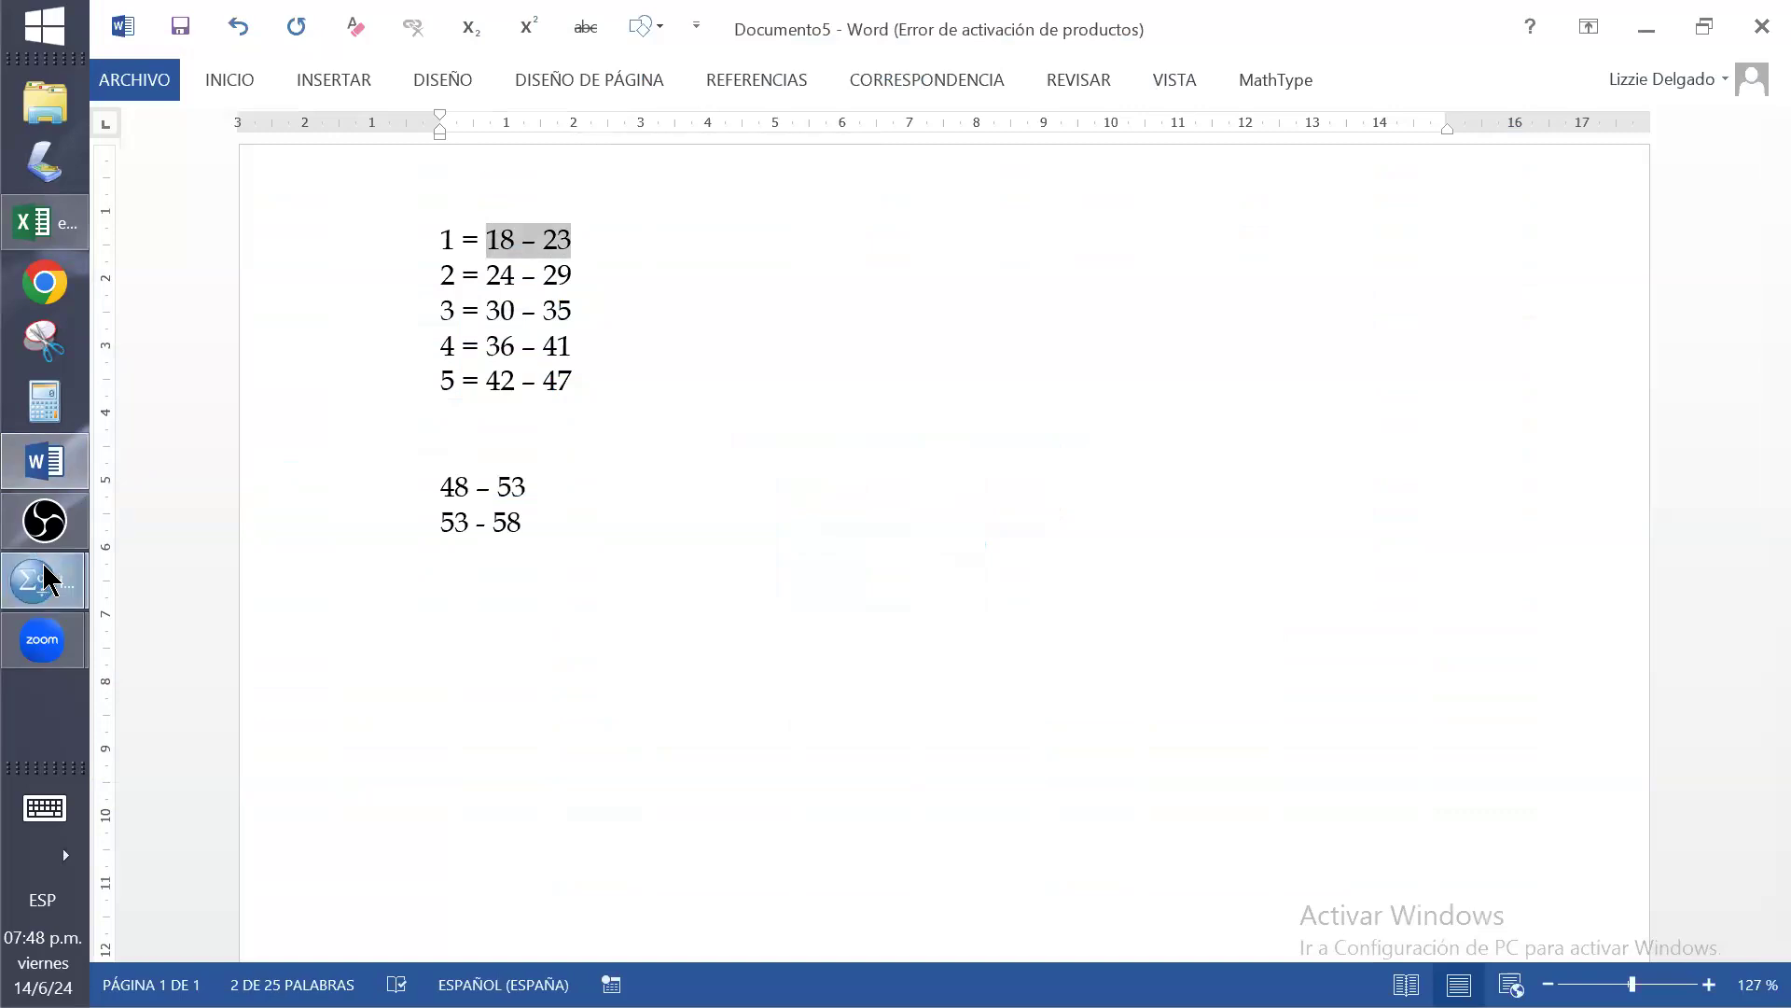
left_click(407, 555)
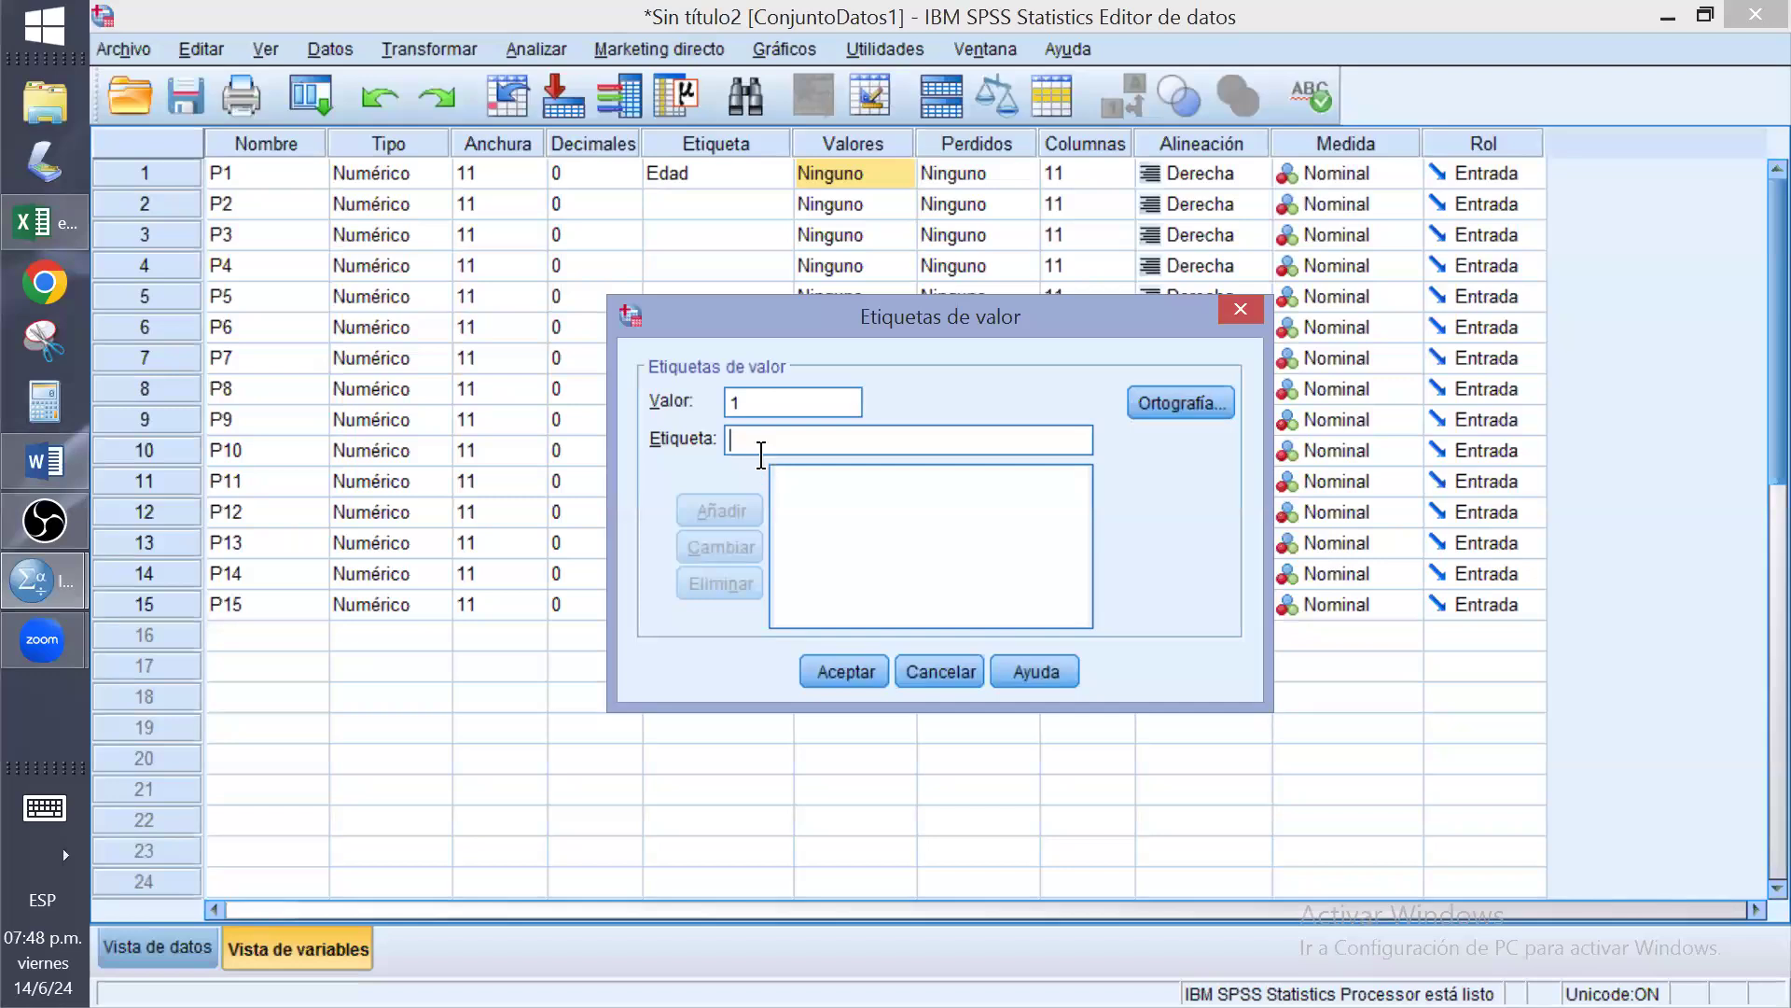
key("ctrl+v")
key("ctrl+v")
key("BackSpace")
key("BackSpace")
key("BackSpace")
key("BackSpace")
key("BackSpace")
key("BackSpace")
key("BackSpace")
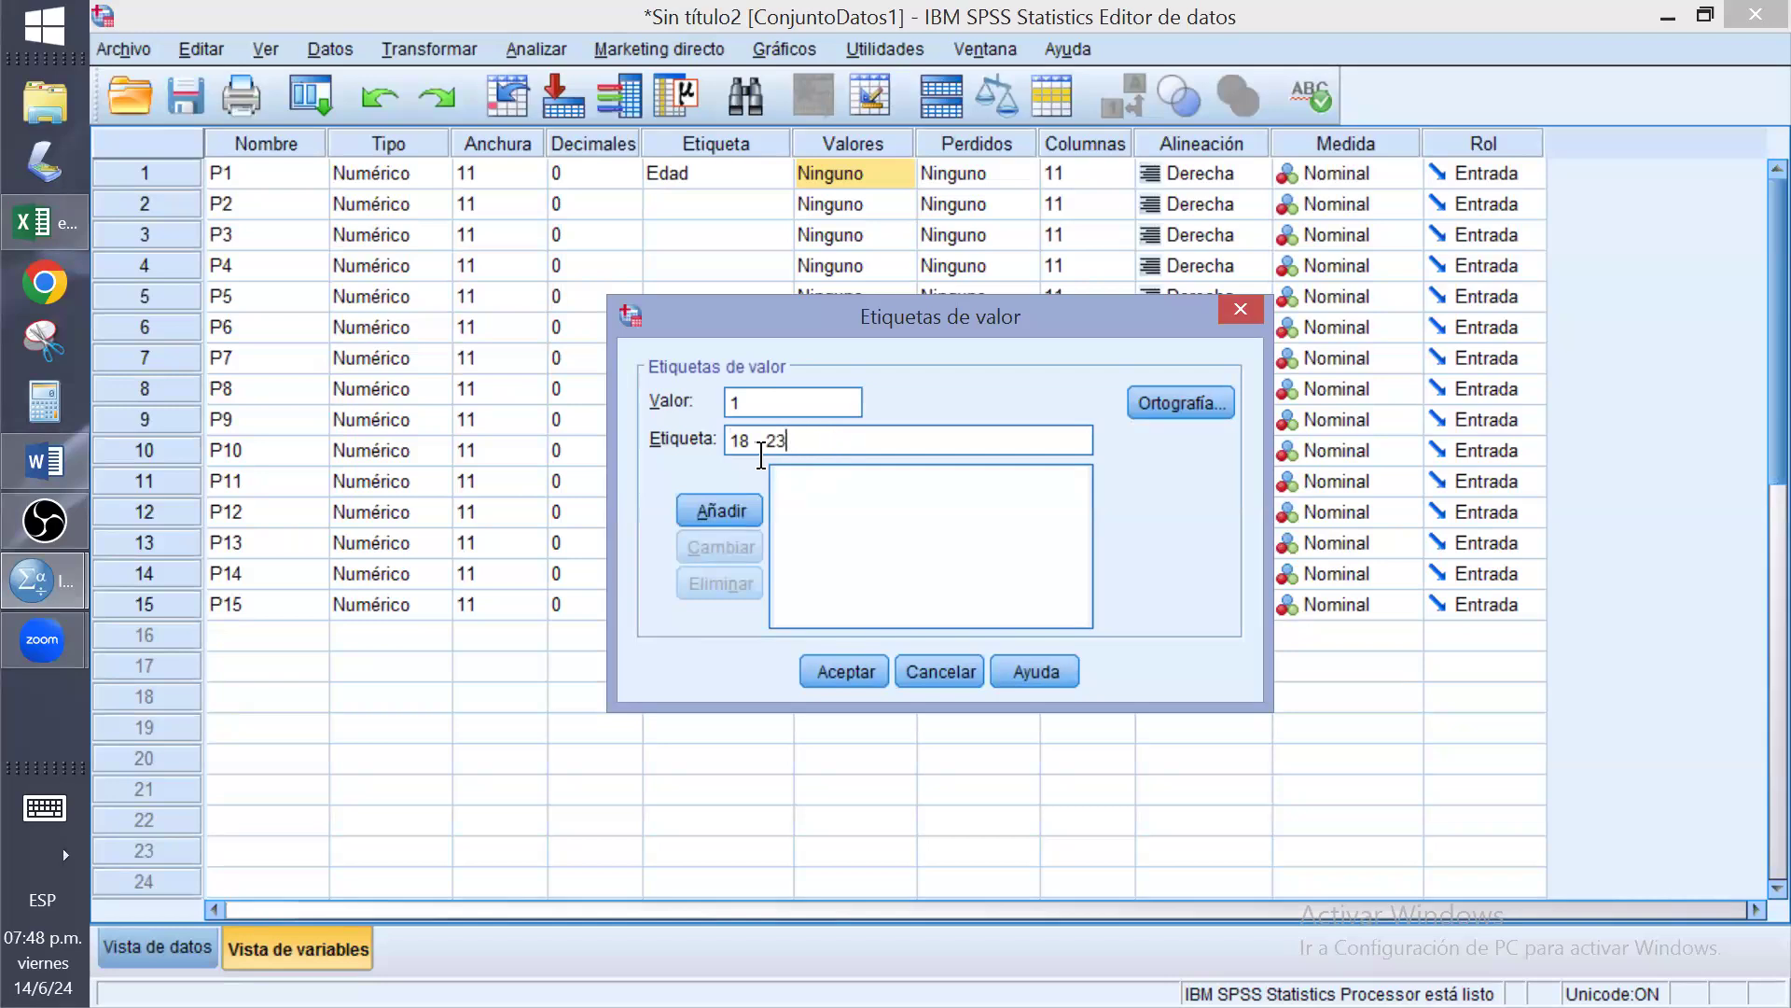
left_click(719, 511)
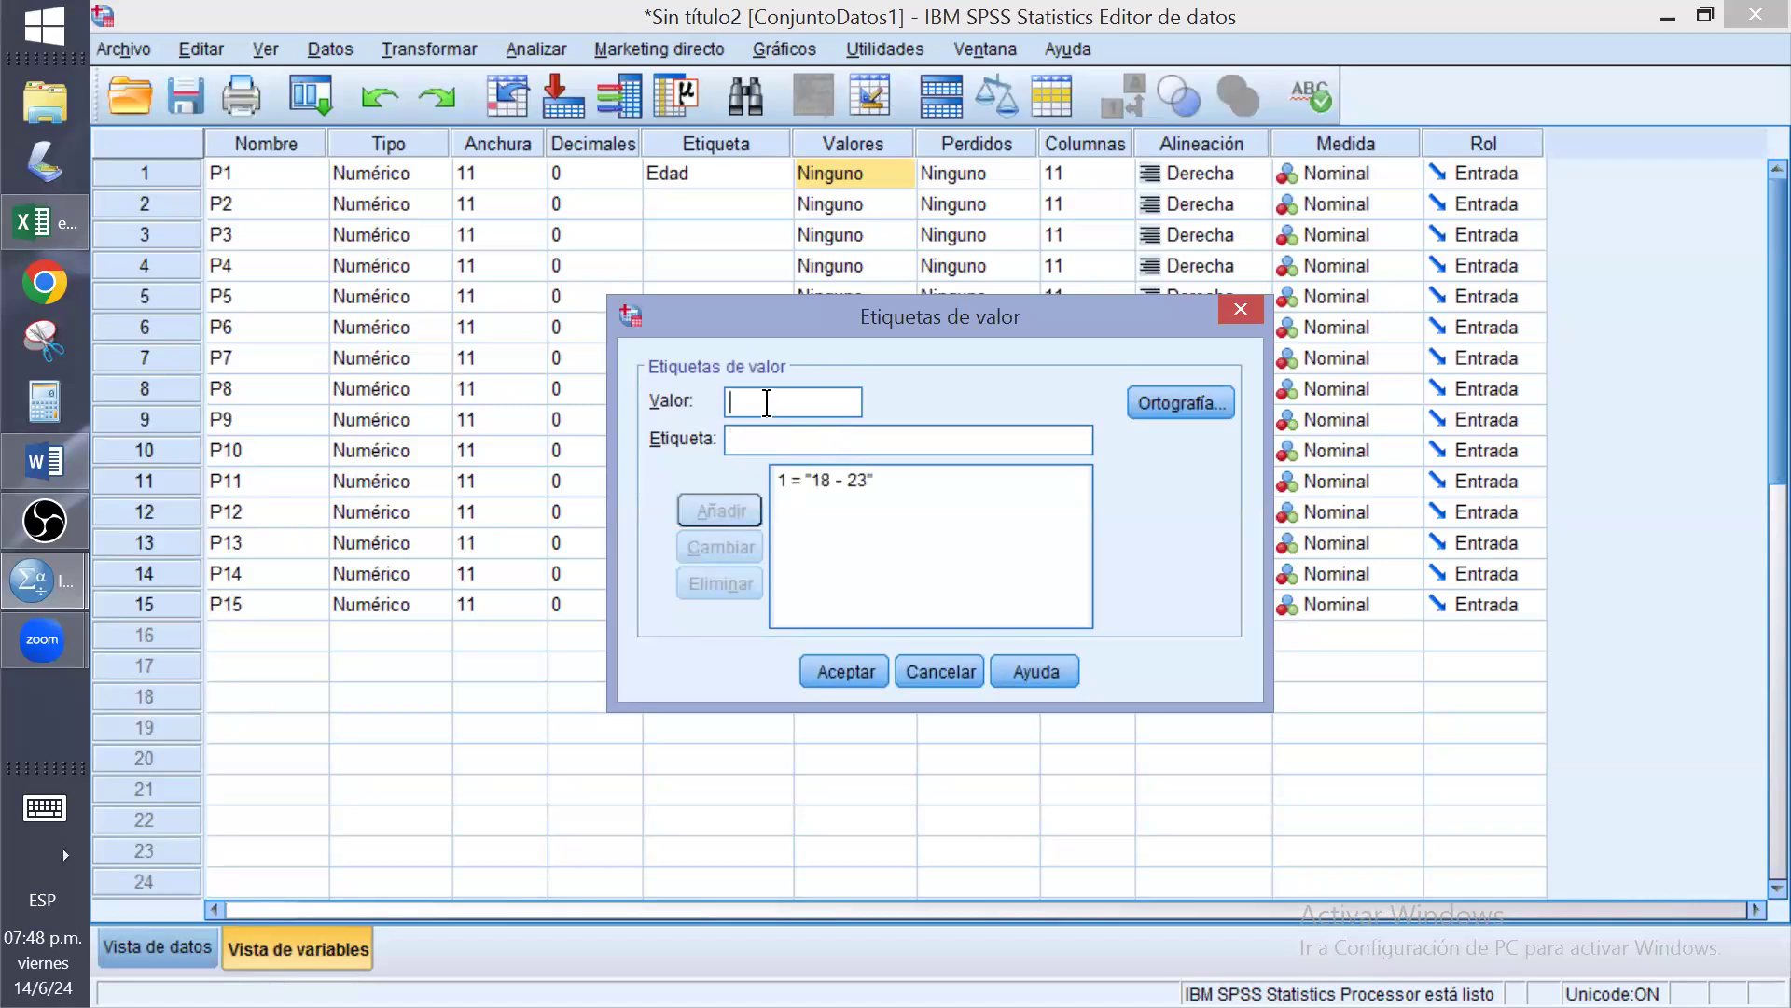
Add the value label 2 = '24 - 29' for P1
type("2")
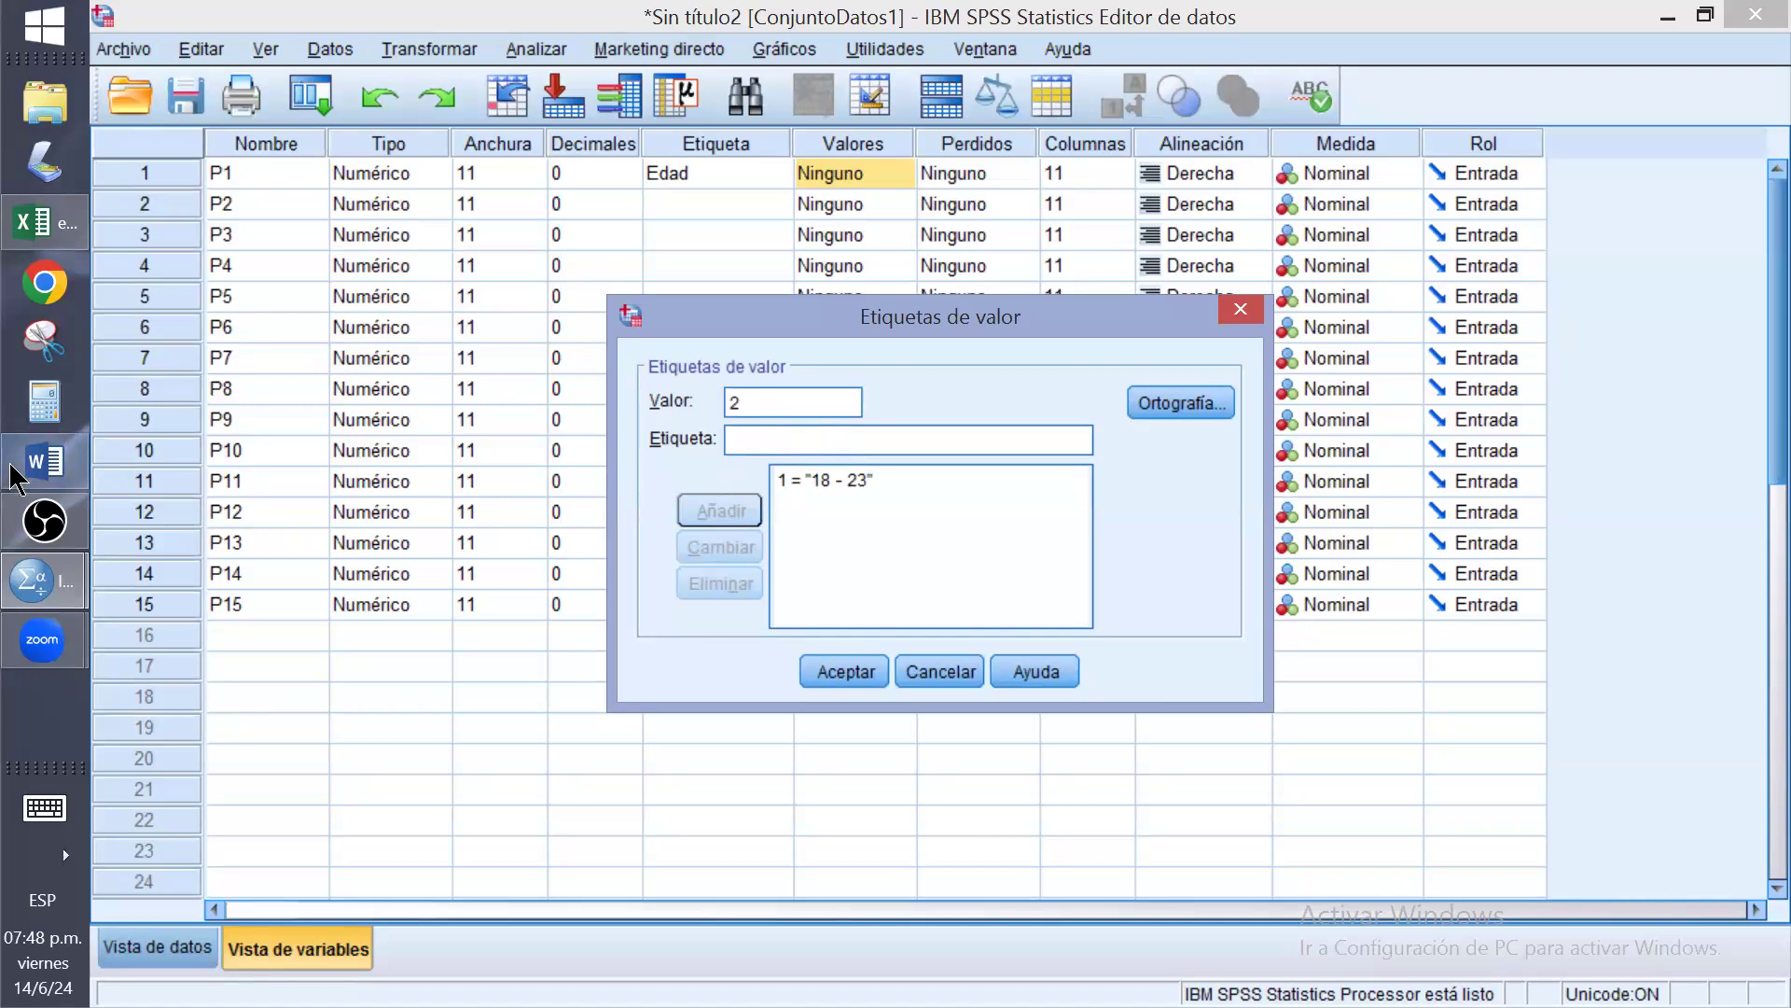
left_click(37, 457)
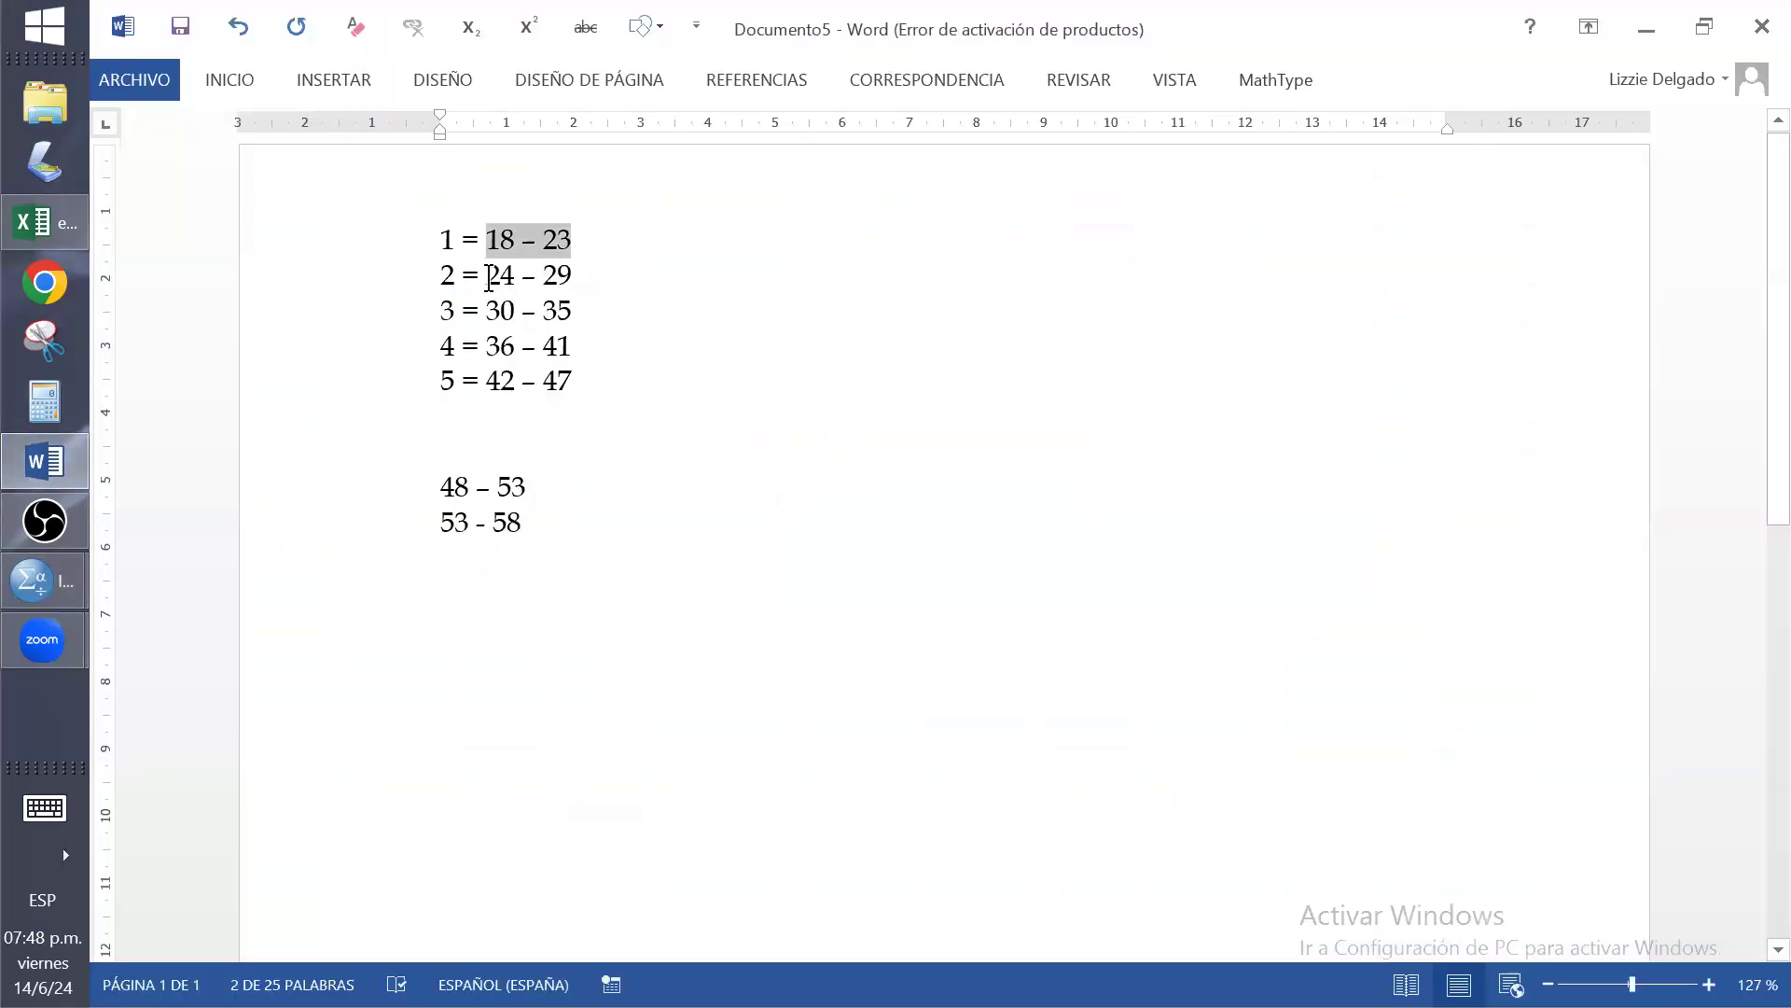
left_click_drag(486, 276, 573, 278)
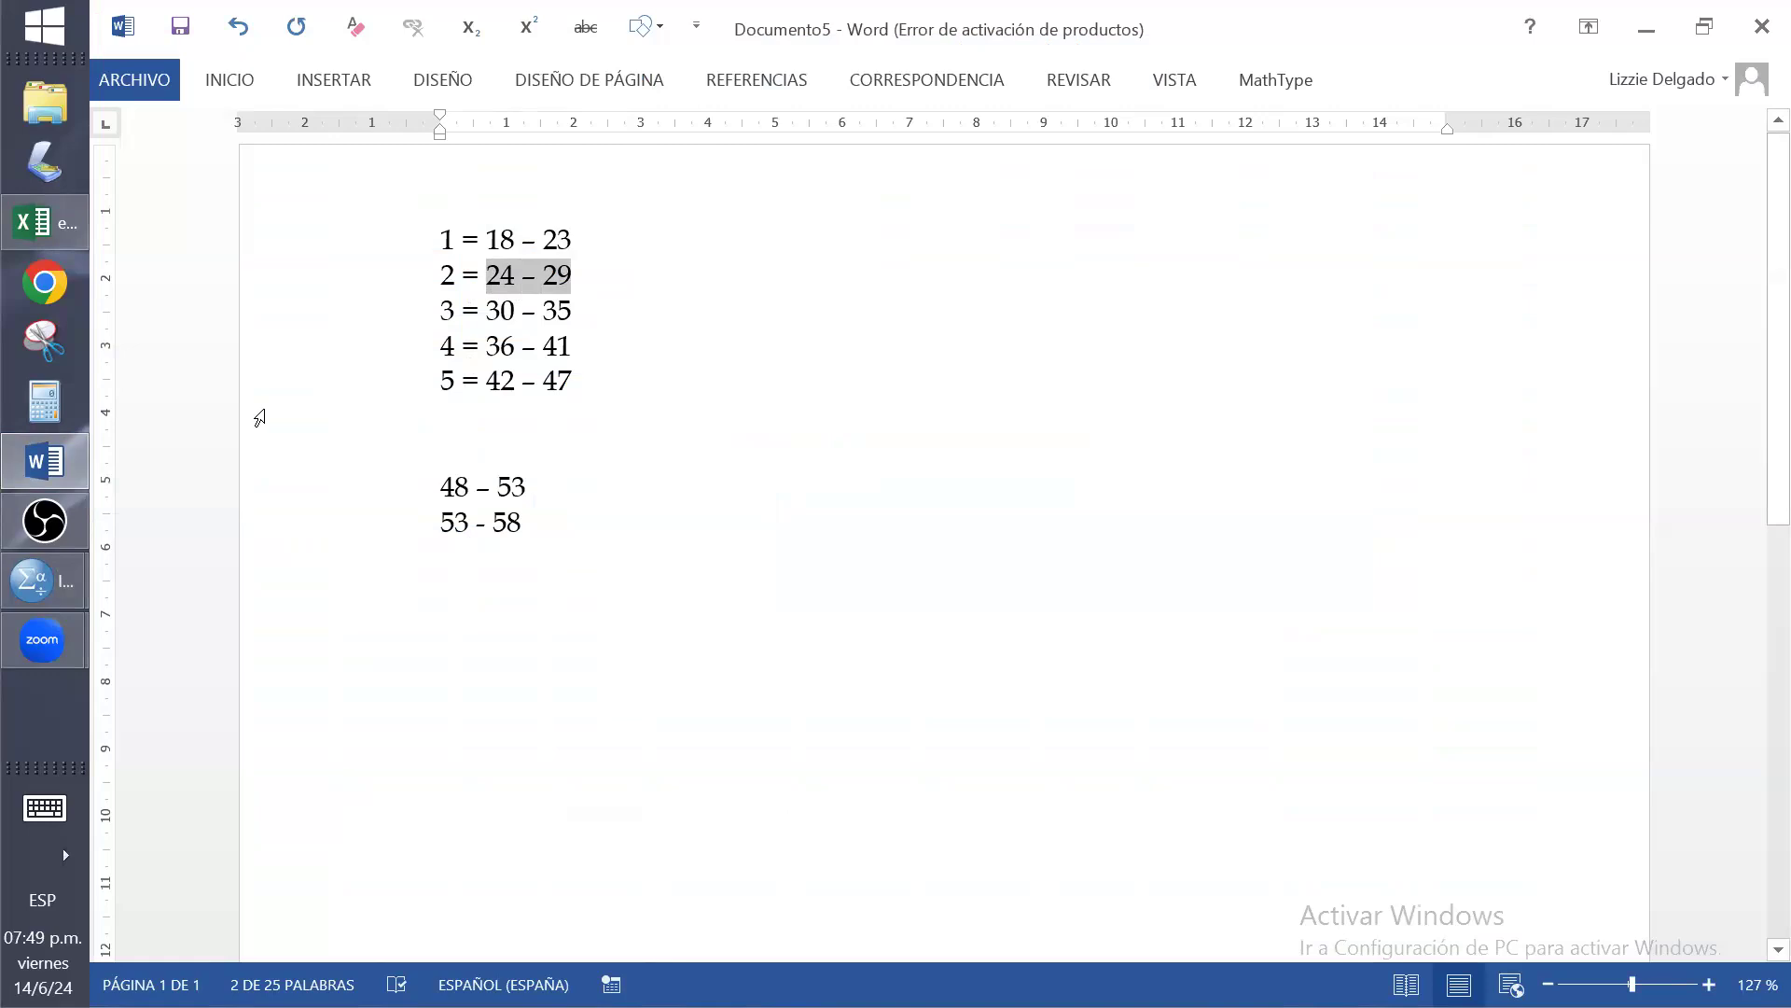
left_click(63, 583)
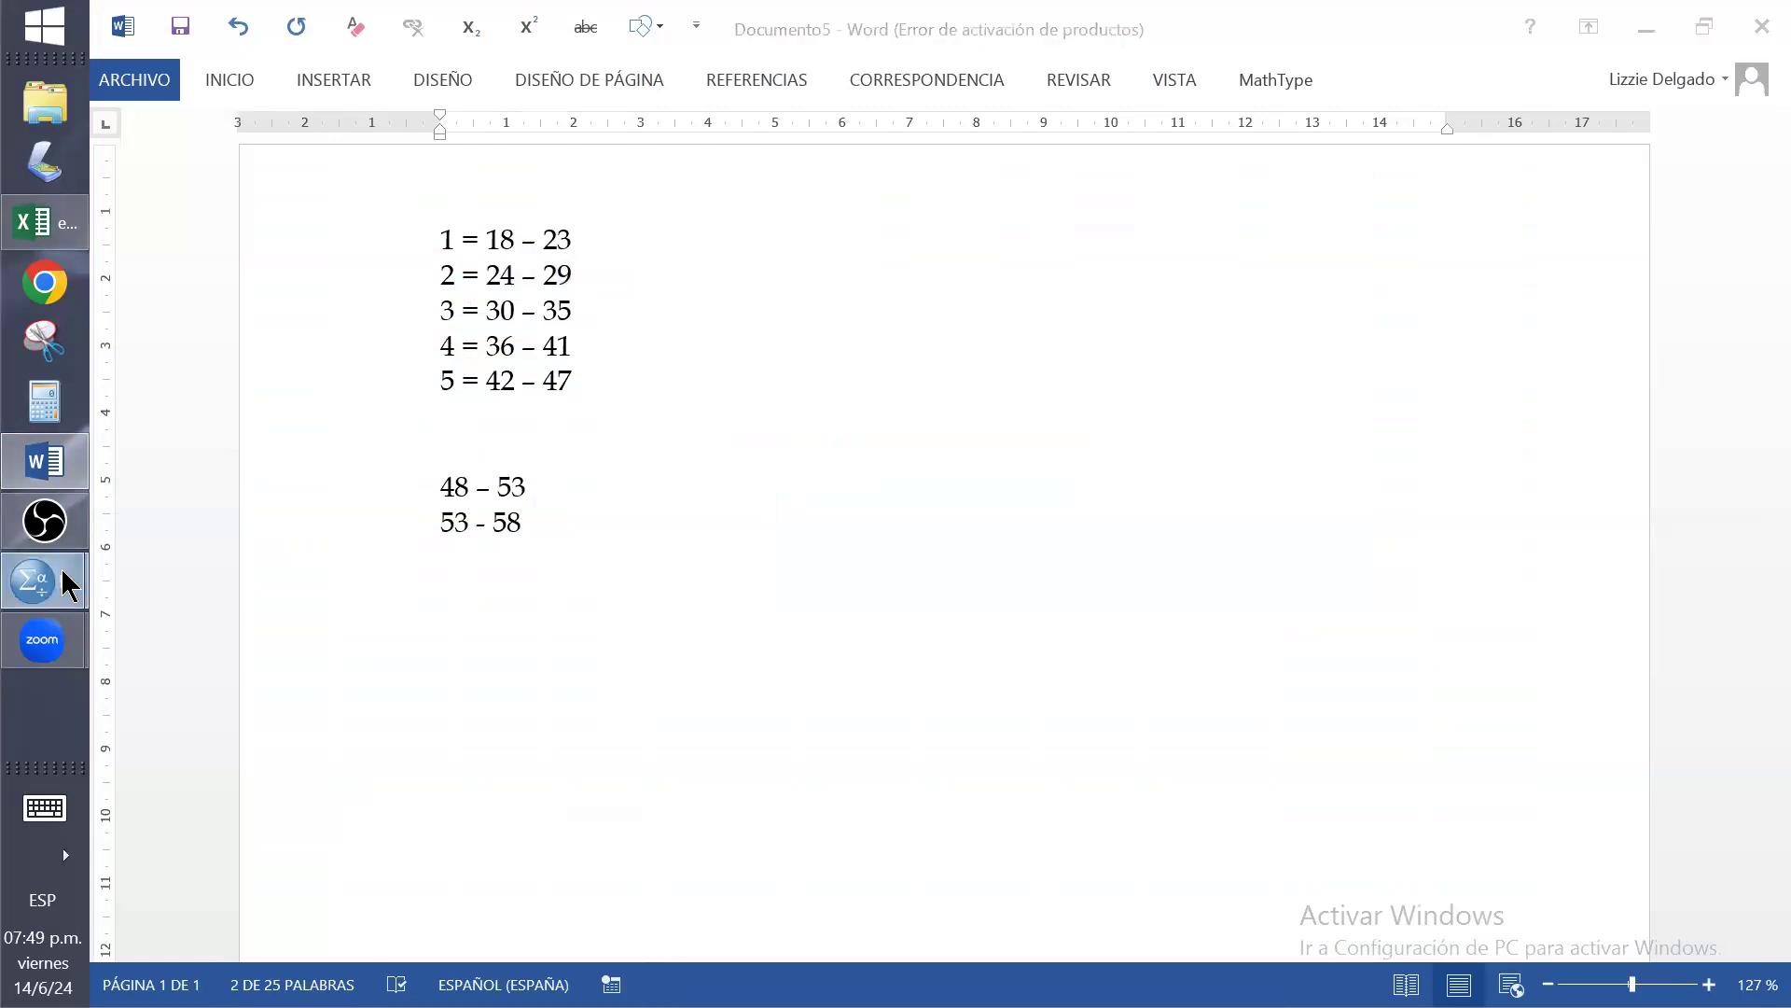
left_click(232, 640)
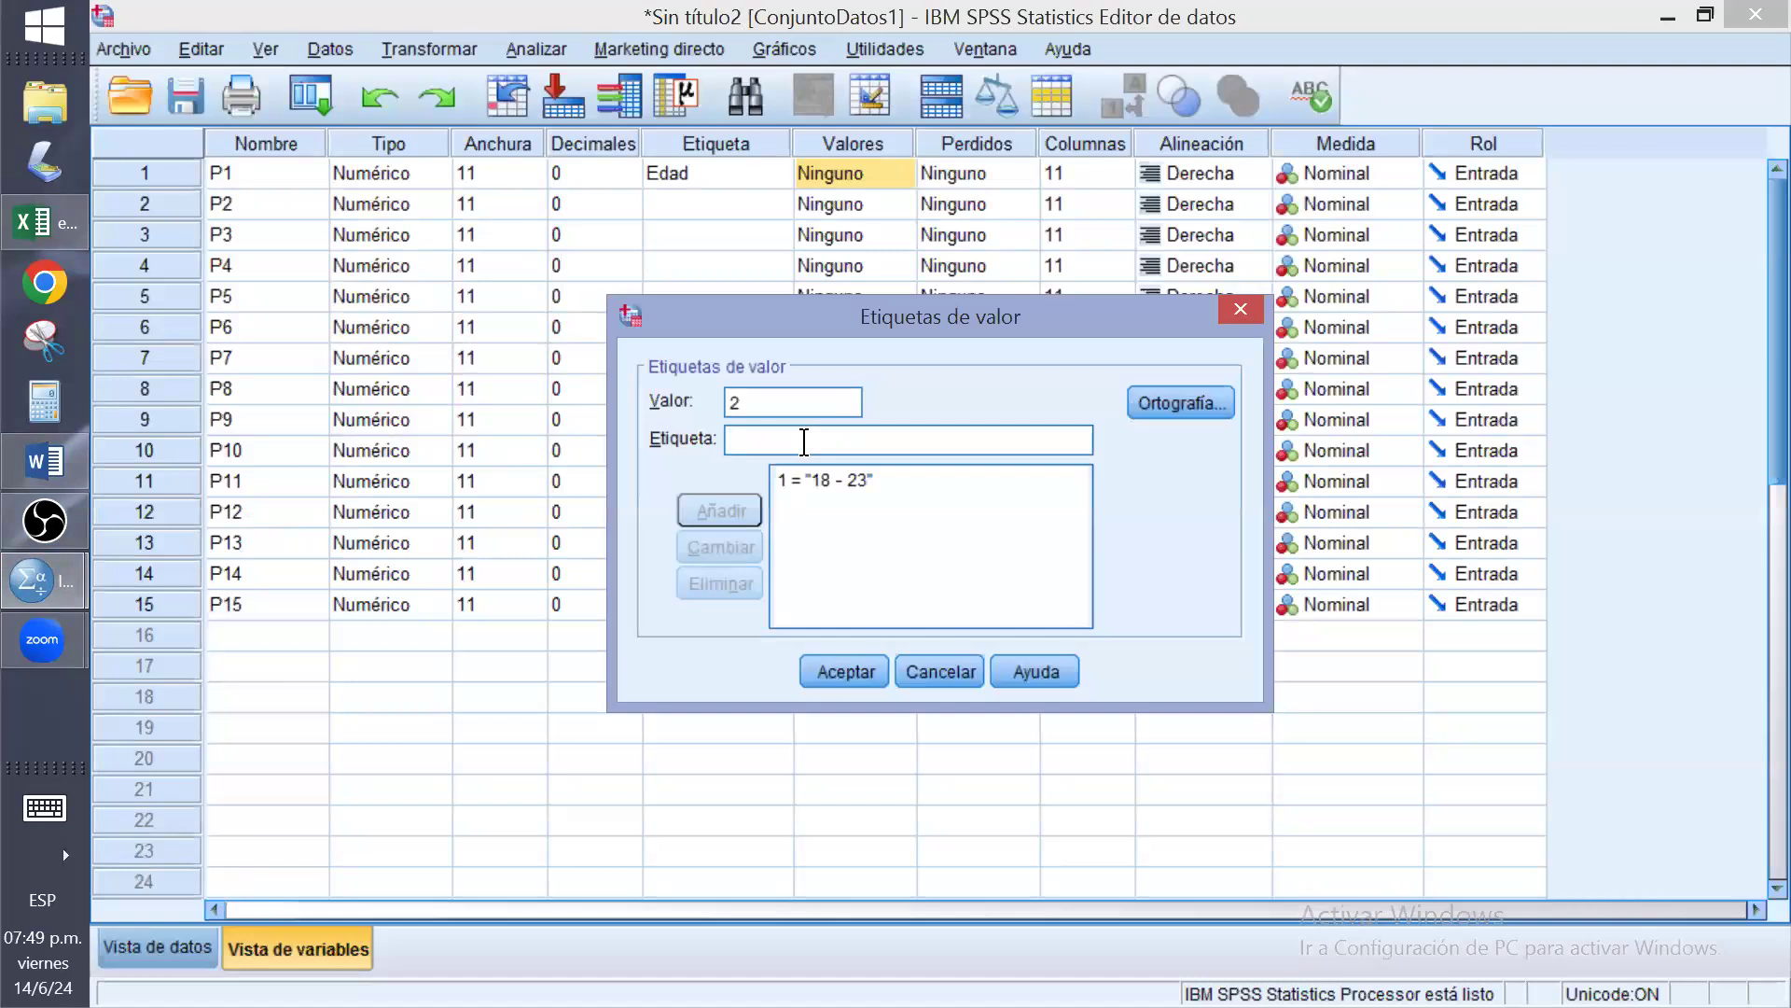
type("24 - 29")
left_click(697, 520)
Enter value 3 and copy the 30 – 35 range from the Word notes
type("3")
left_click(41, 485)
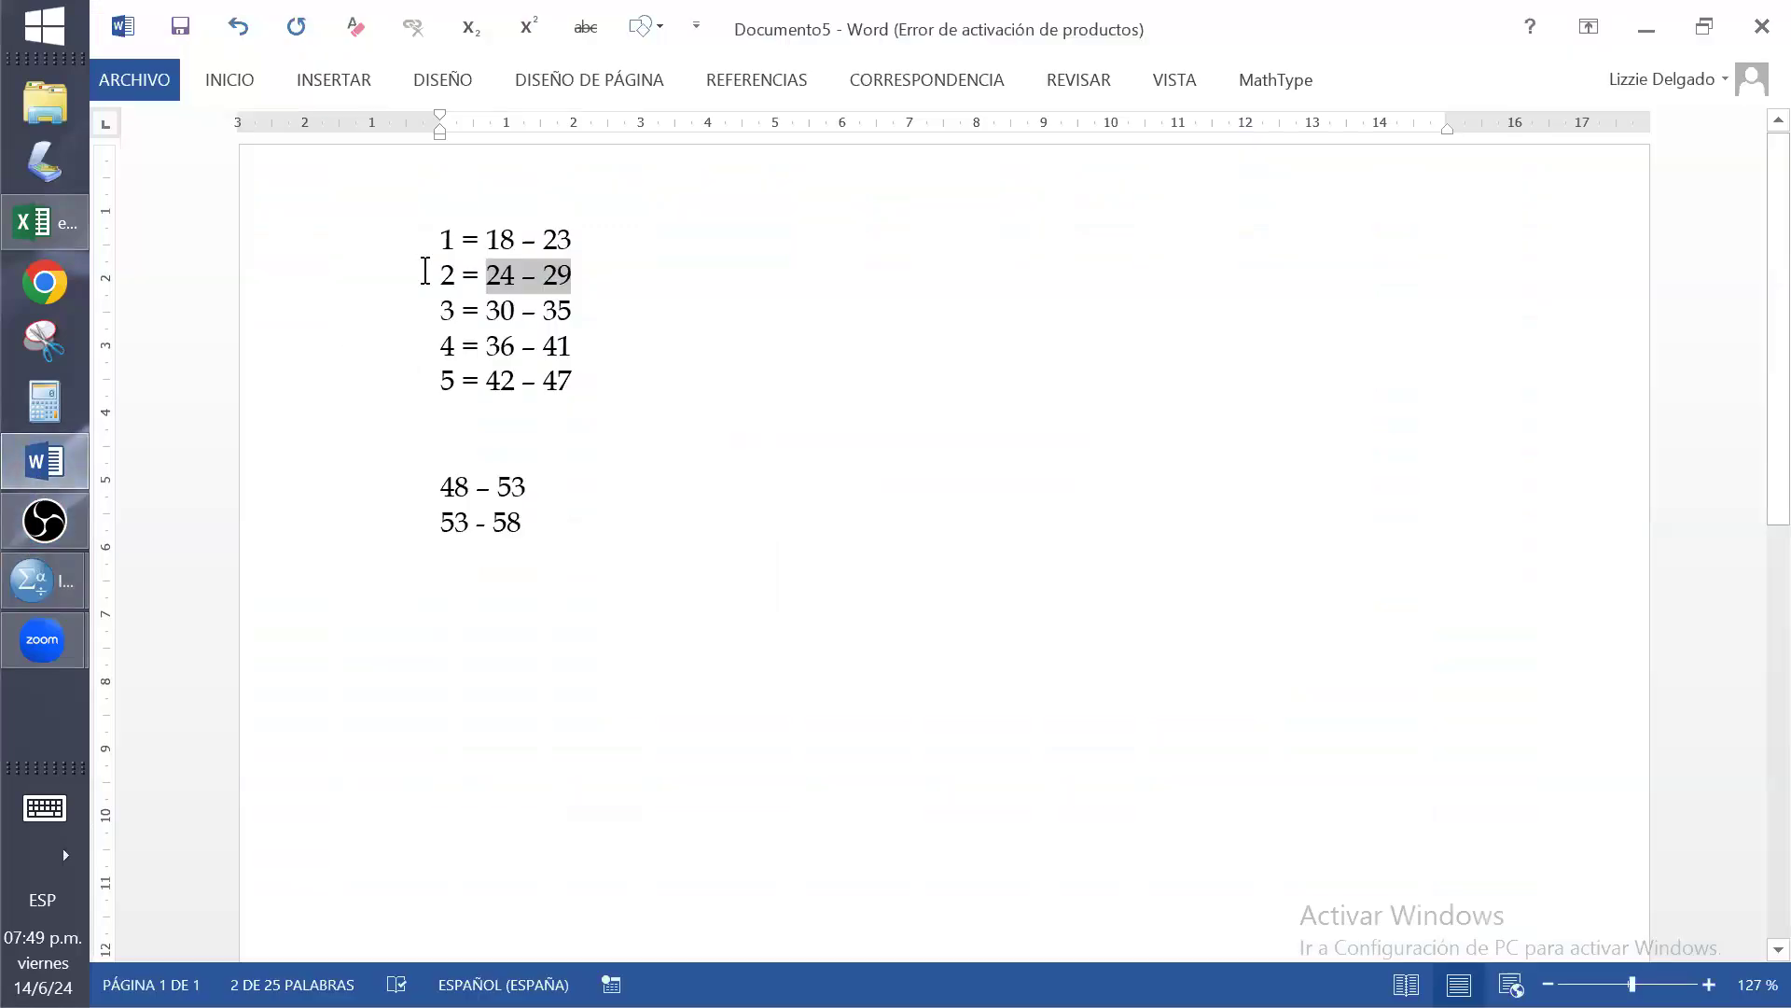
left_click_drag(486, 309, 560, 311)
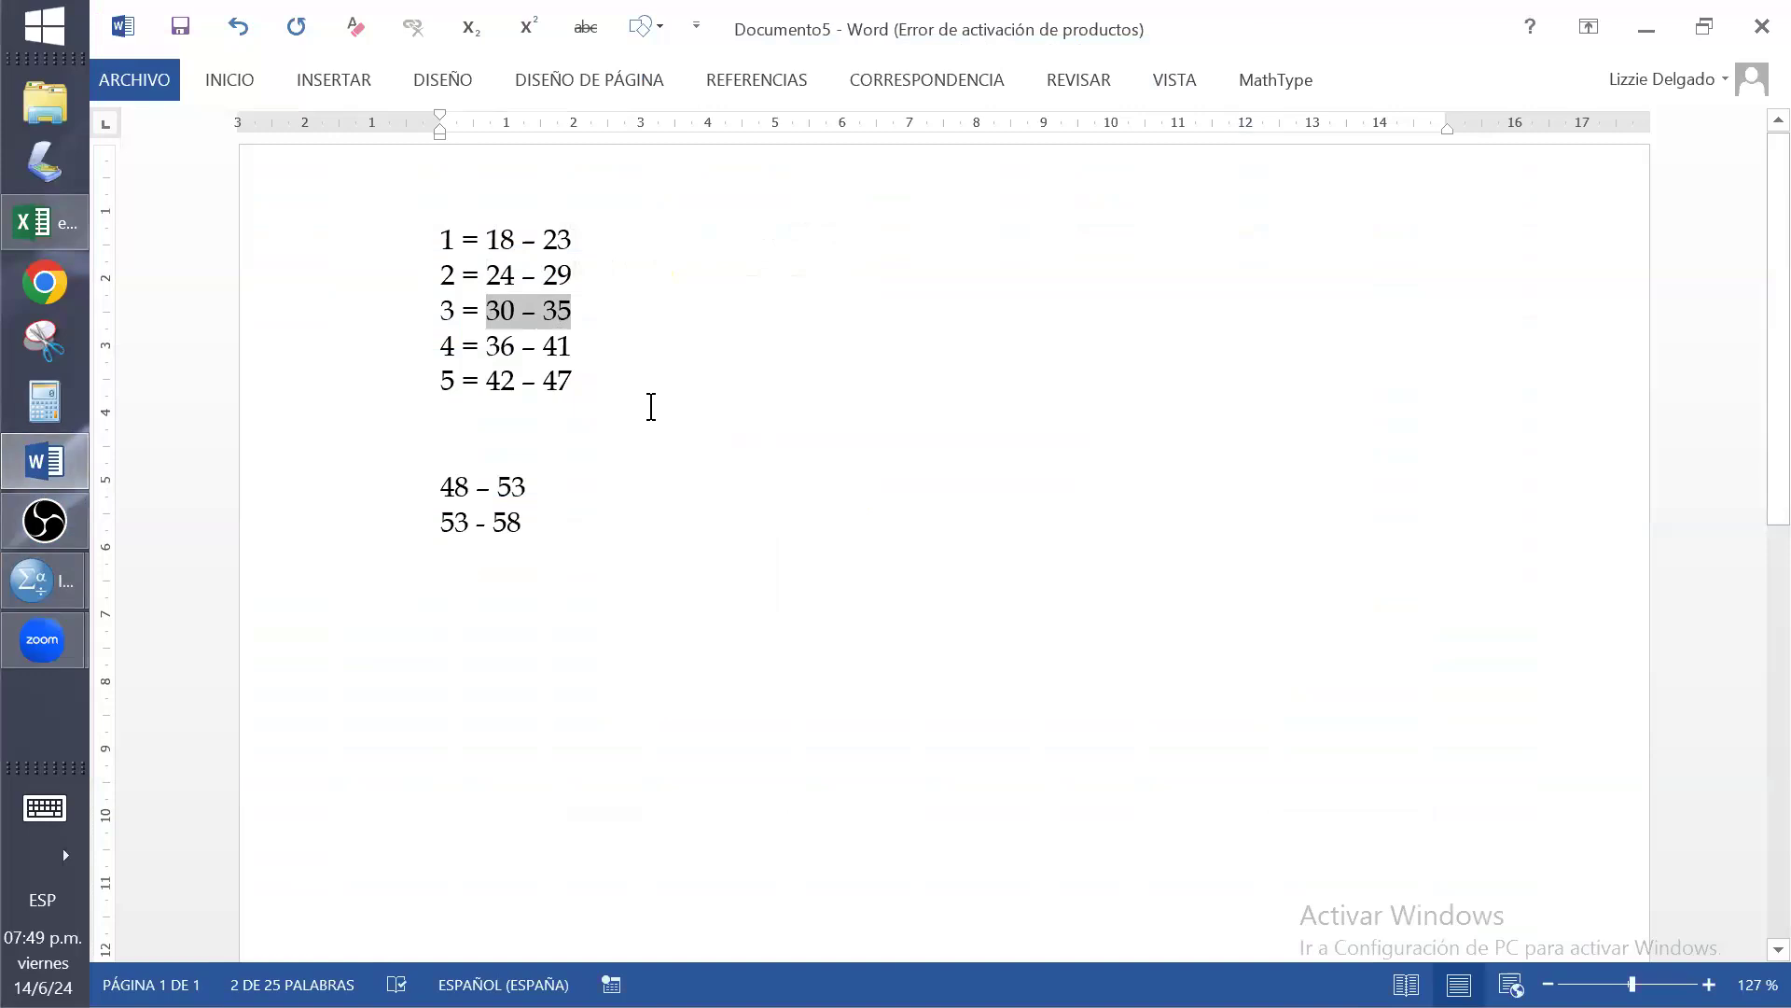
Paste and add the value label 3 = '30 - 35'
left_click(35, 595)
left_click(261, 686)
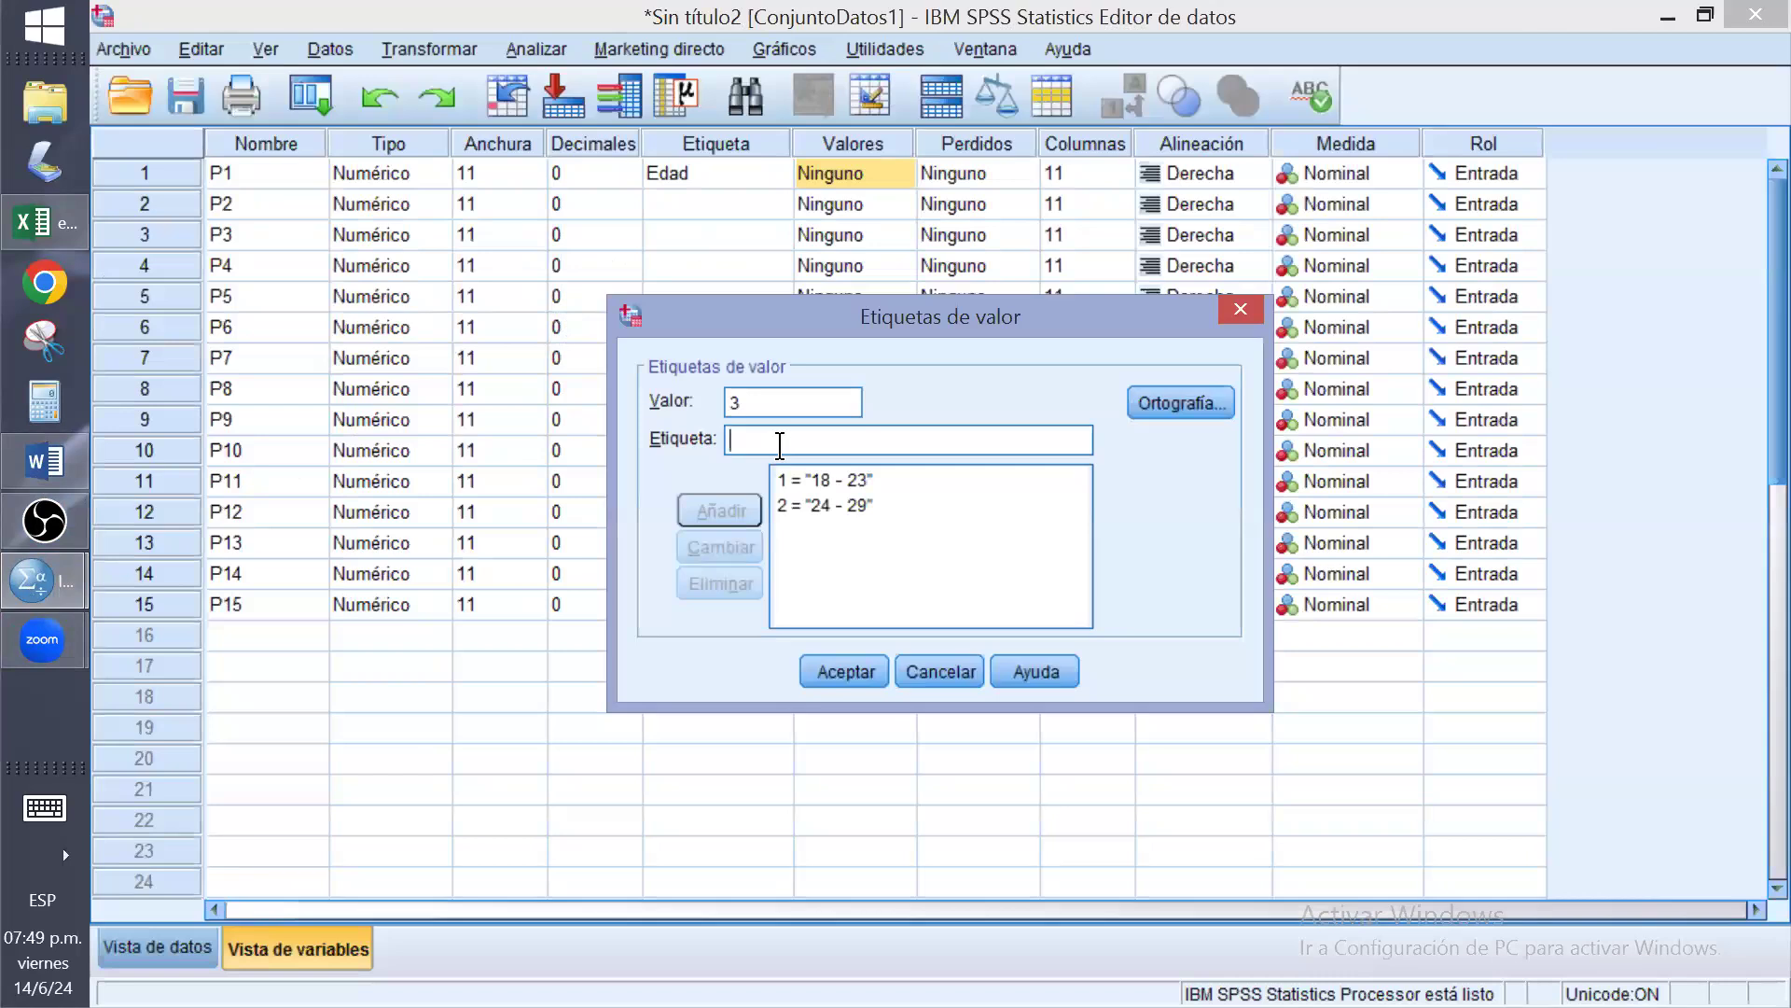
type("30 - 35")
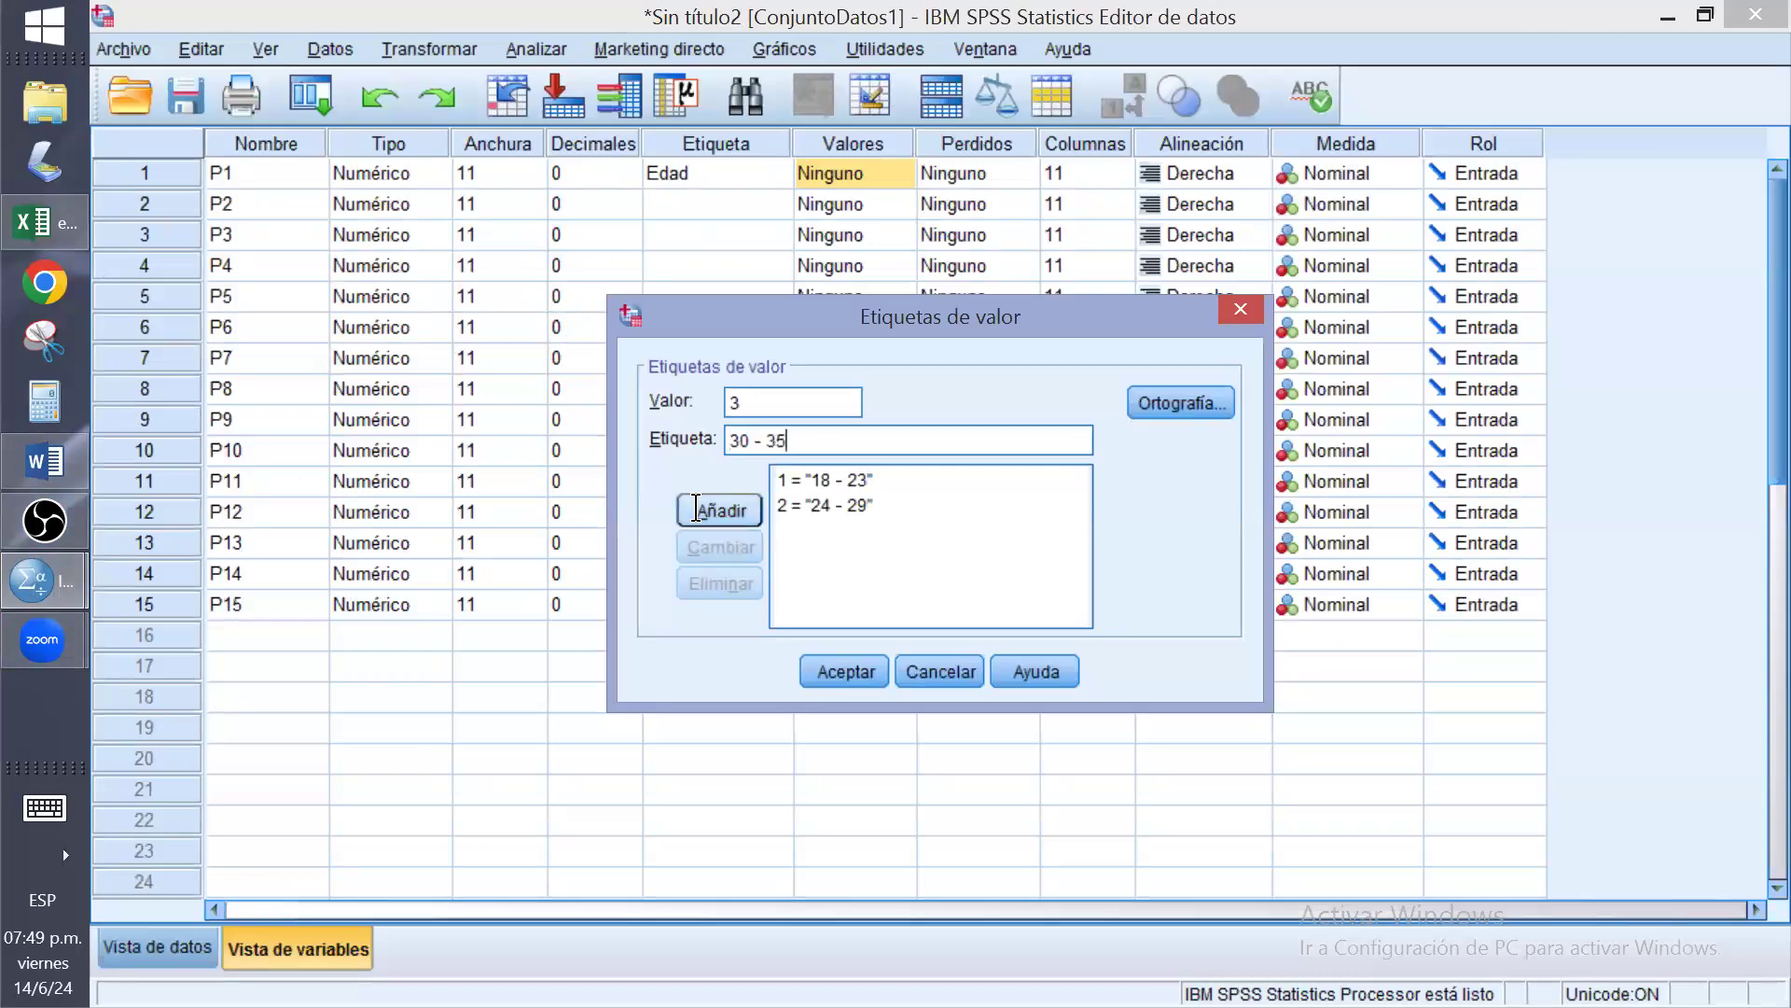
left_click(695, 508)
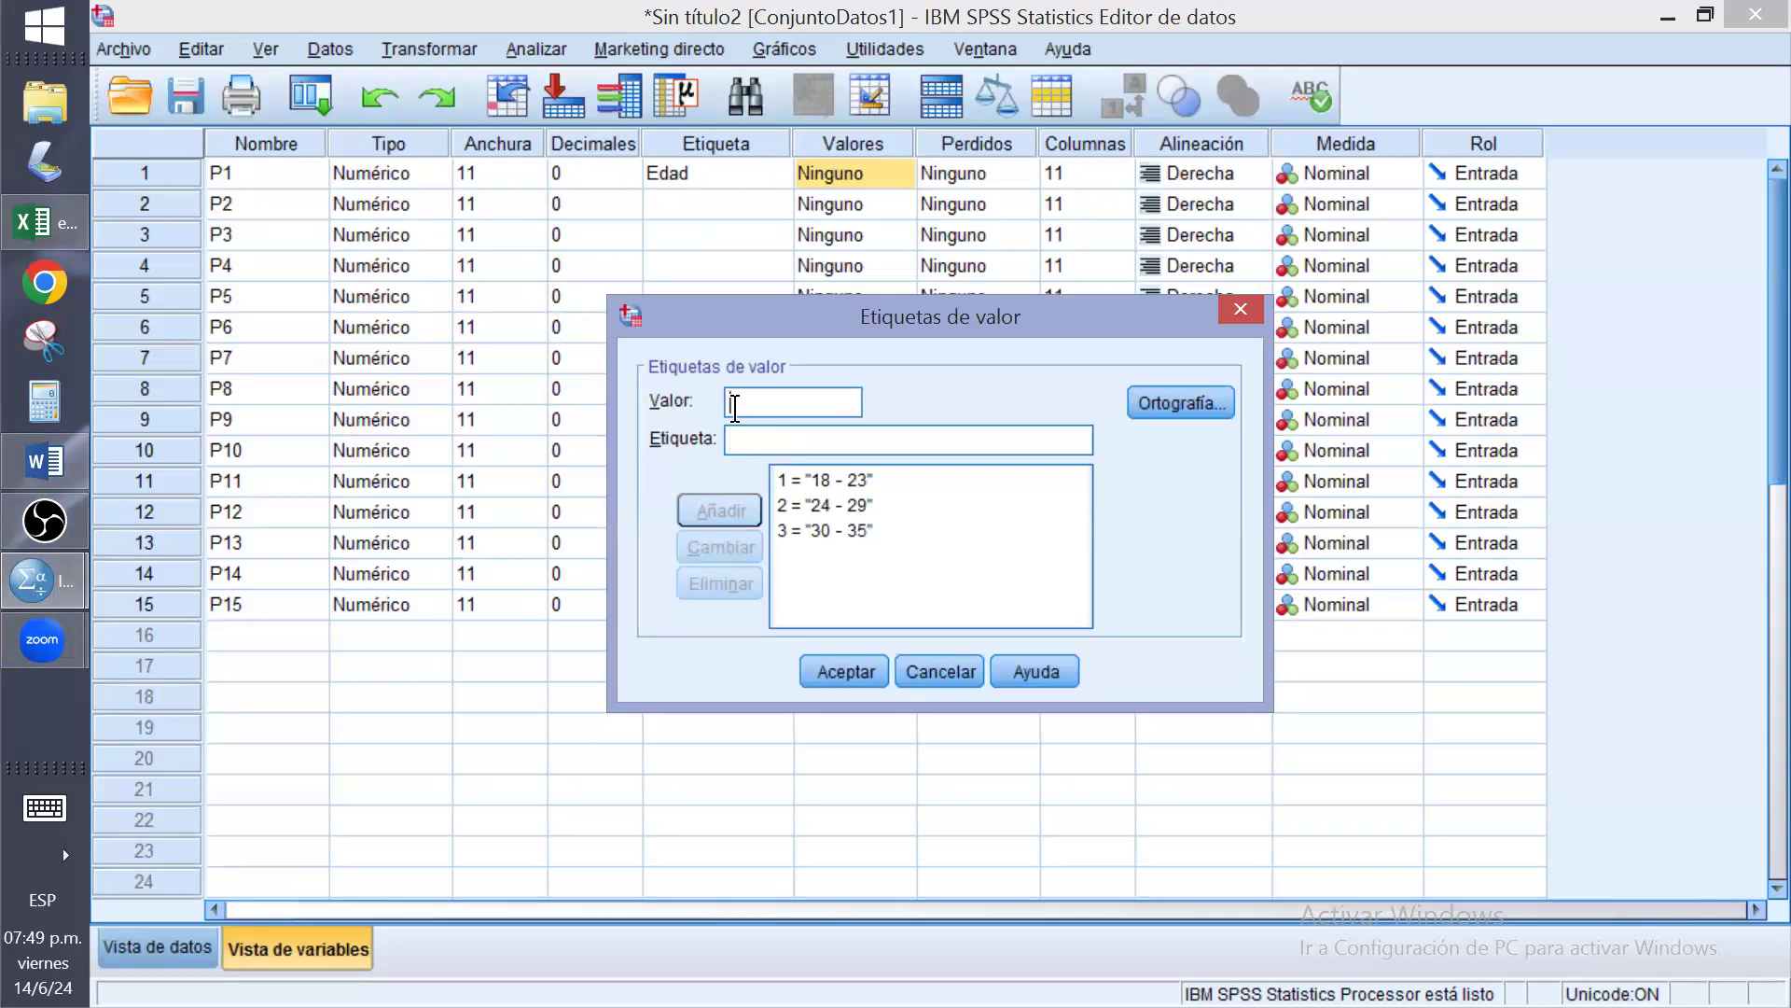
Add the value label 4 = '36 - 41', copied from the Word notes
type("4")
left_click(44, 459)
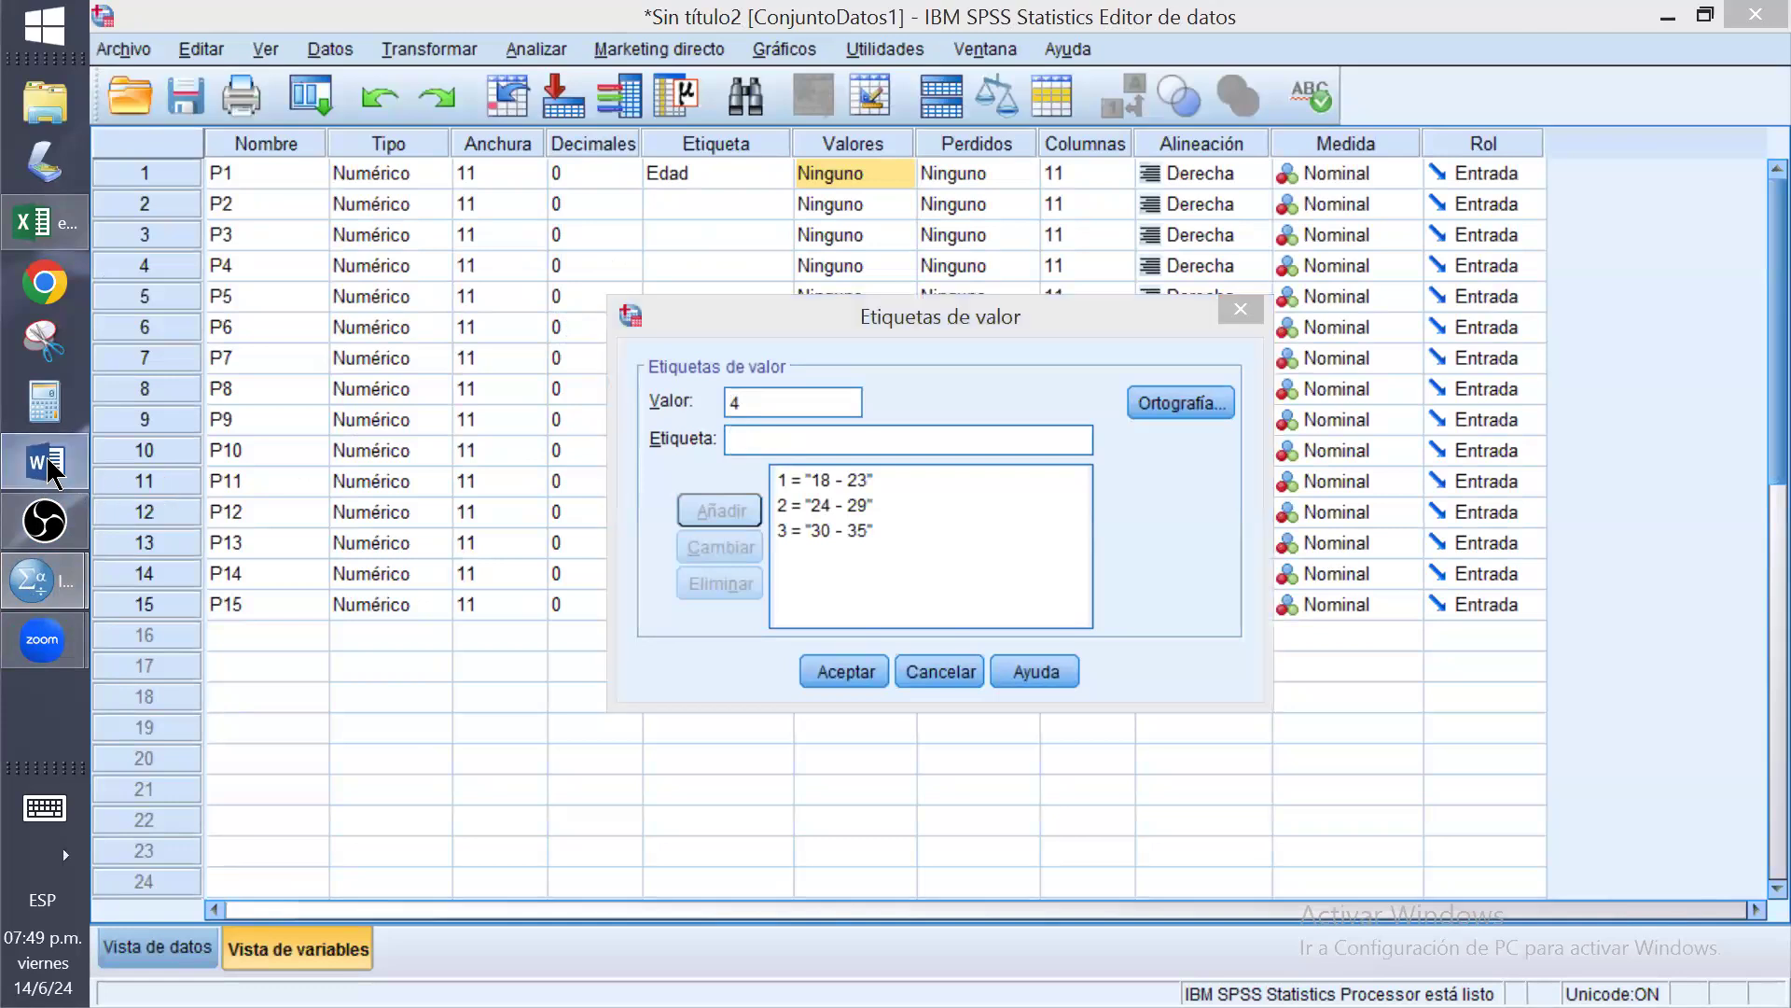
left_click_drag(489, 353, 571, 351)
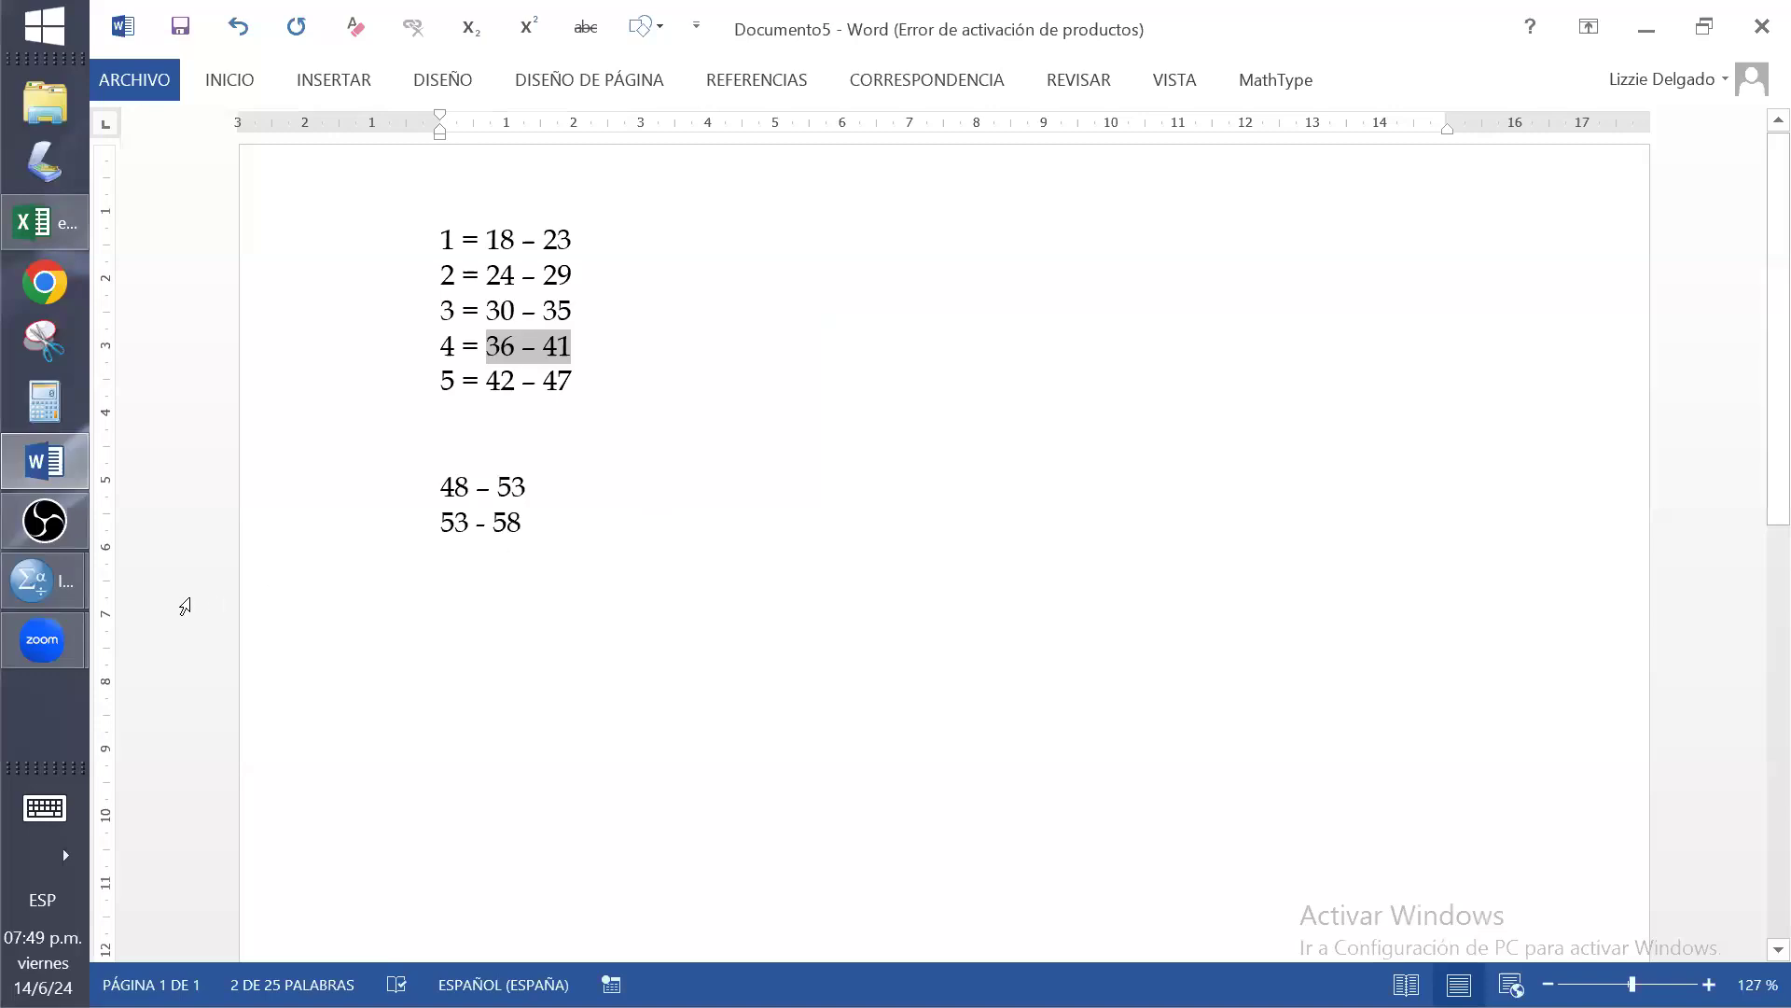
key("super+9")
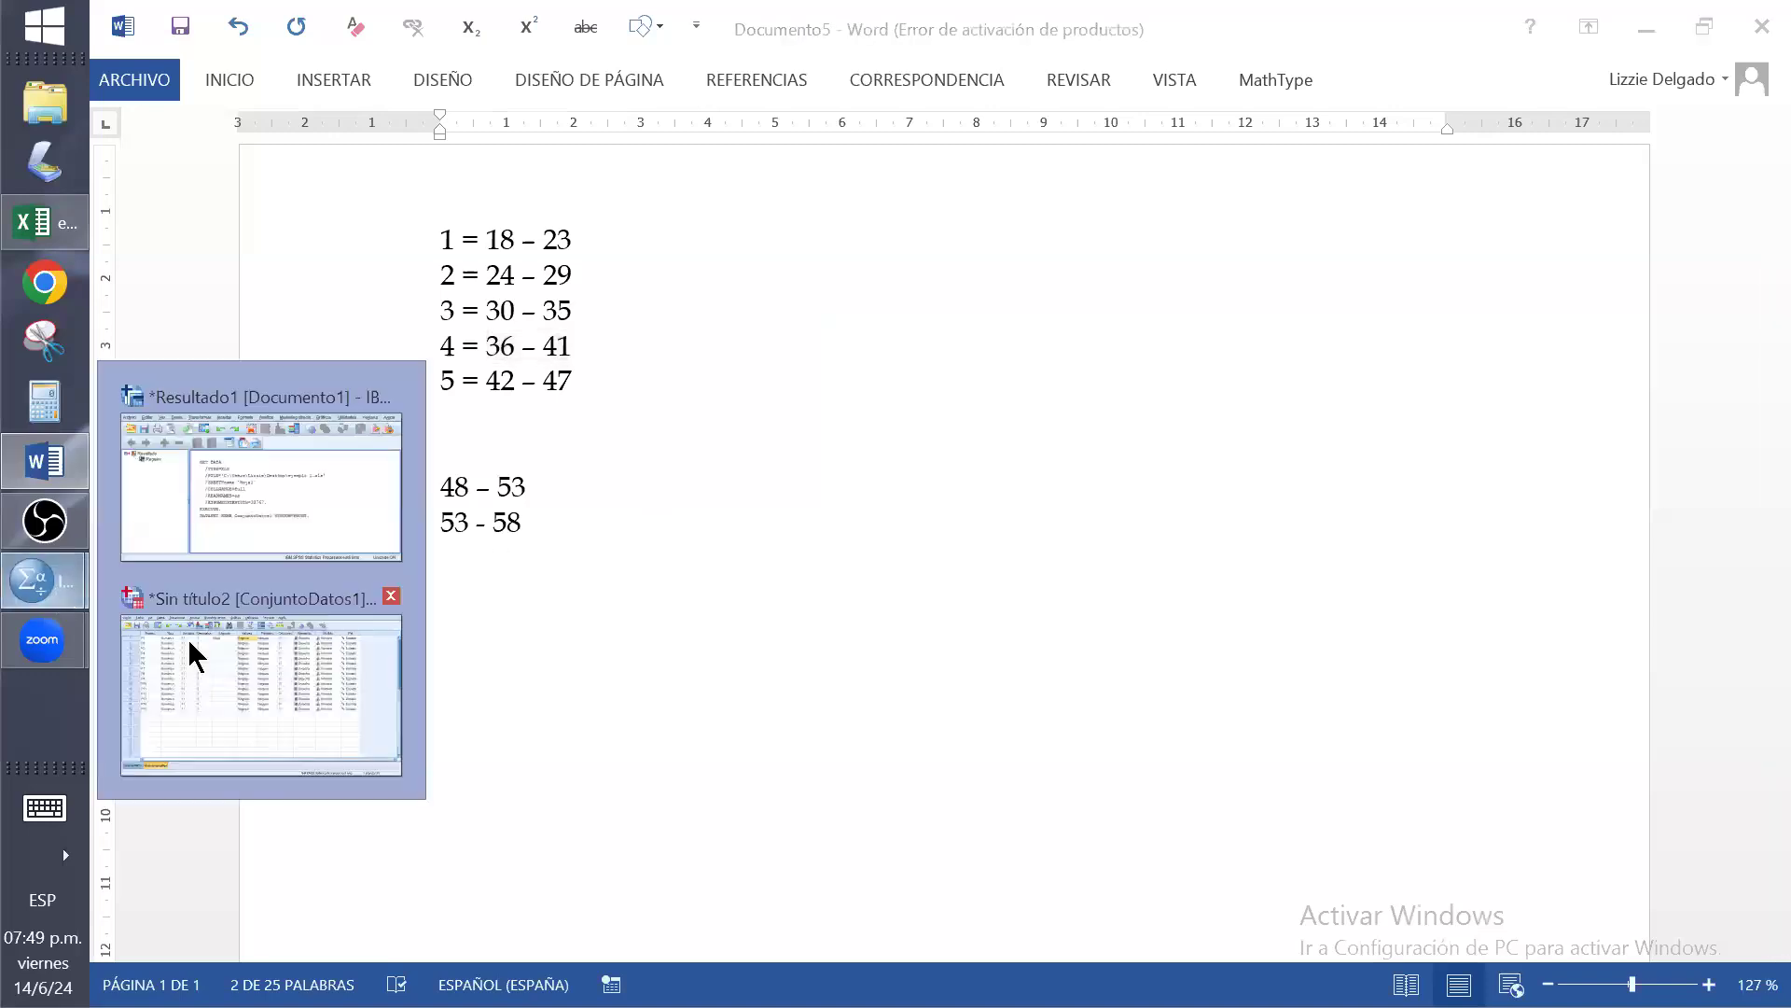
key("Return")
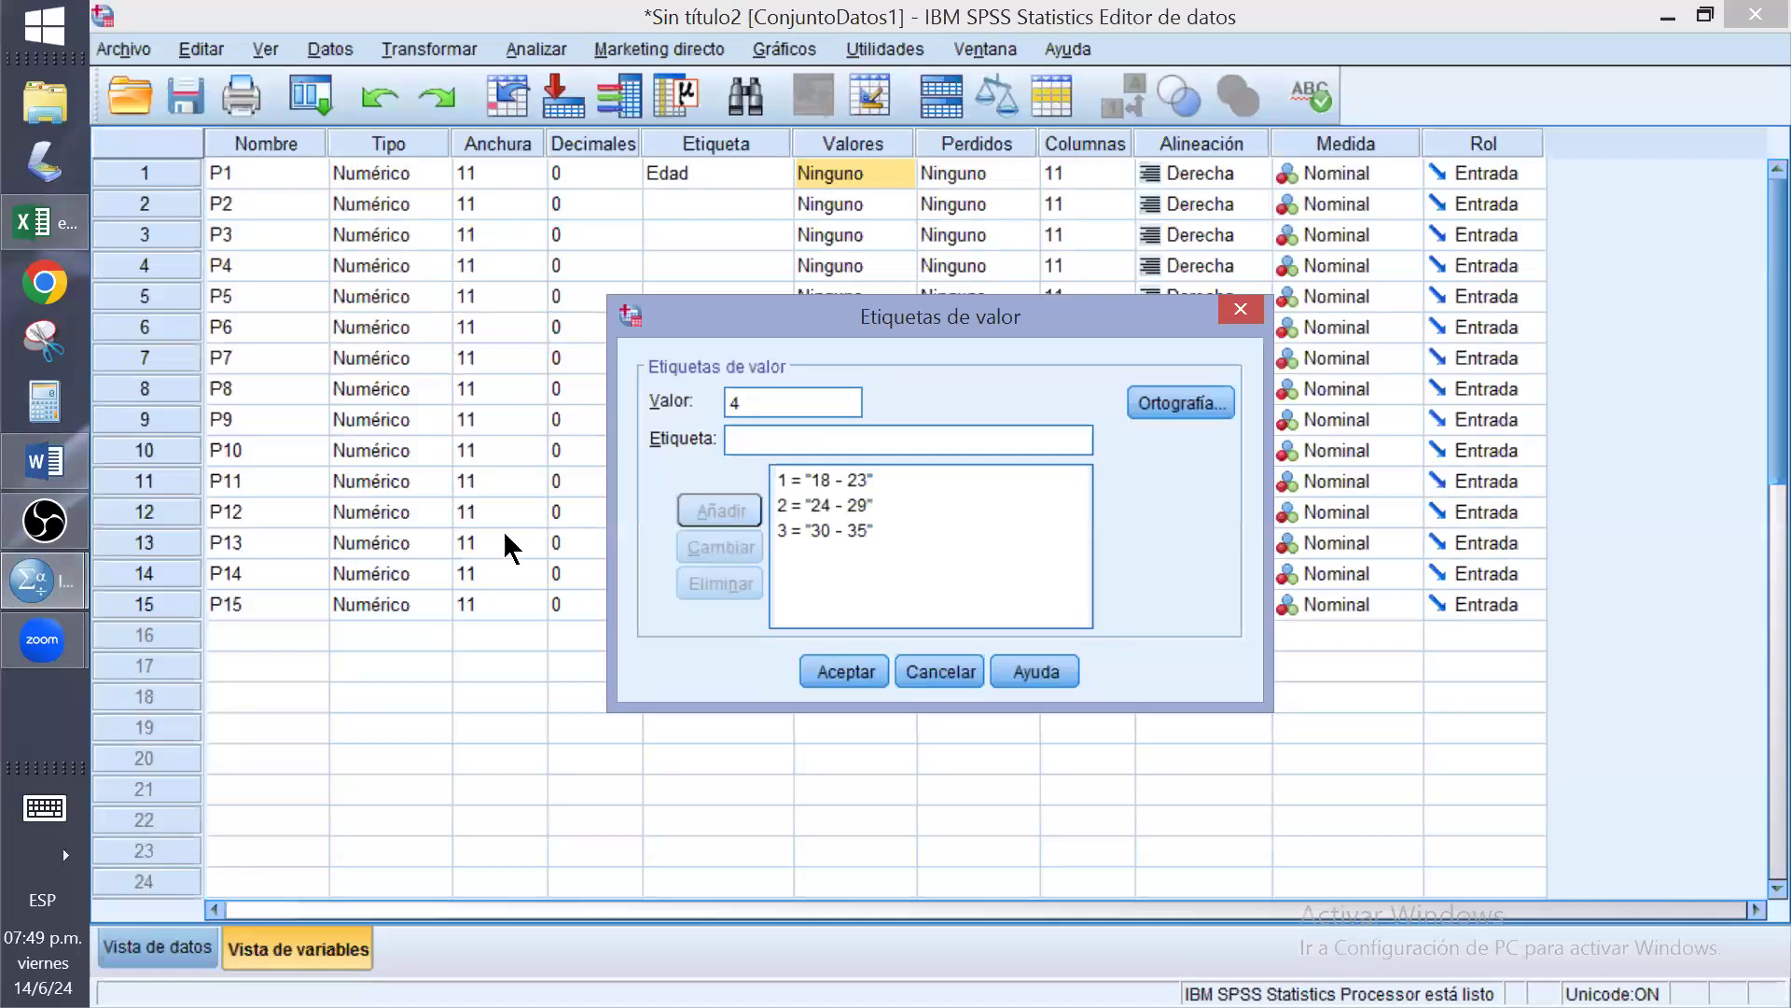
type("36 - 41")
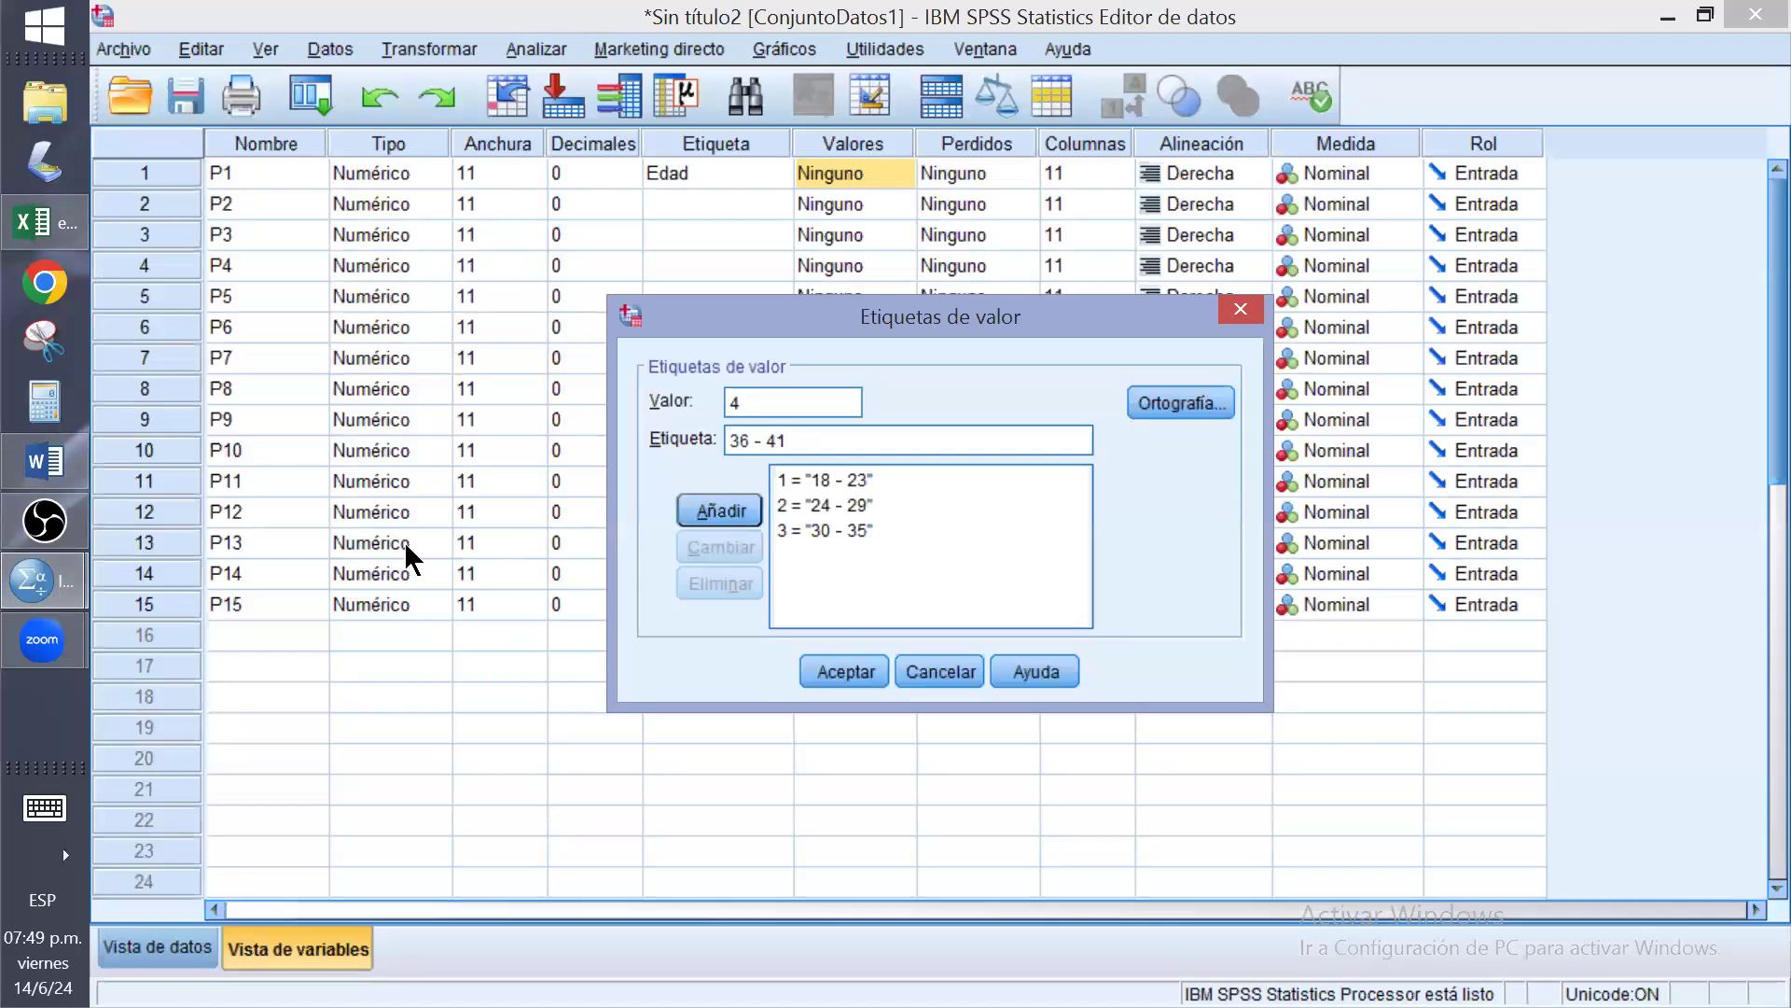
left_click(719, 505)
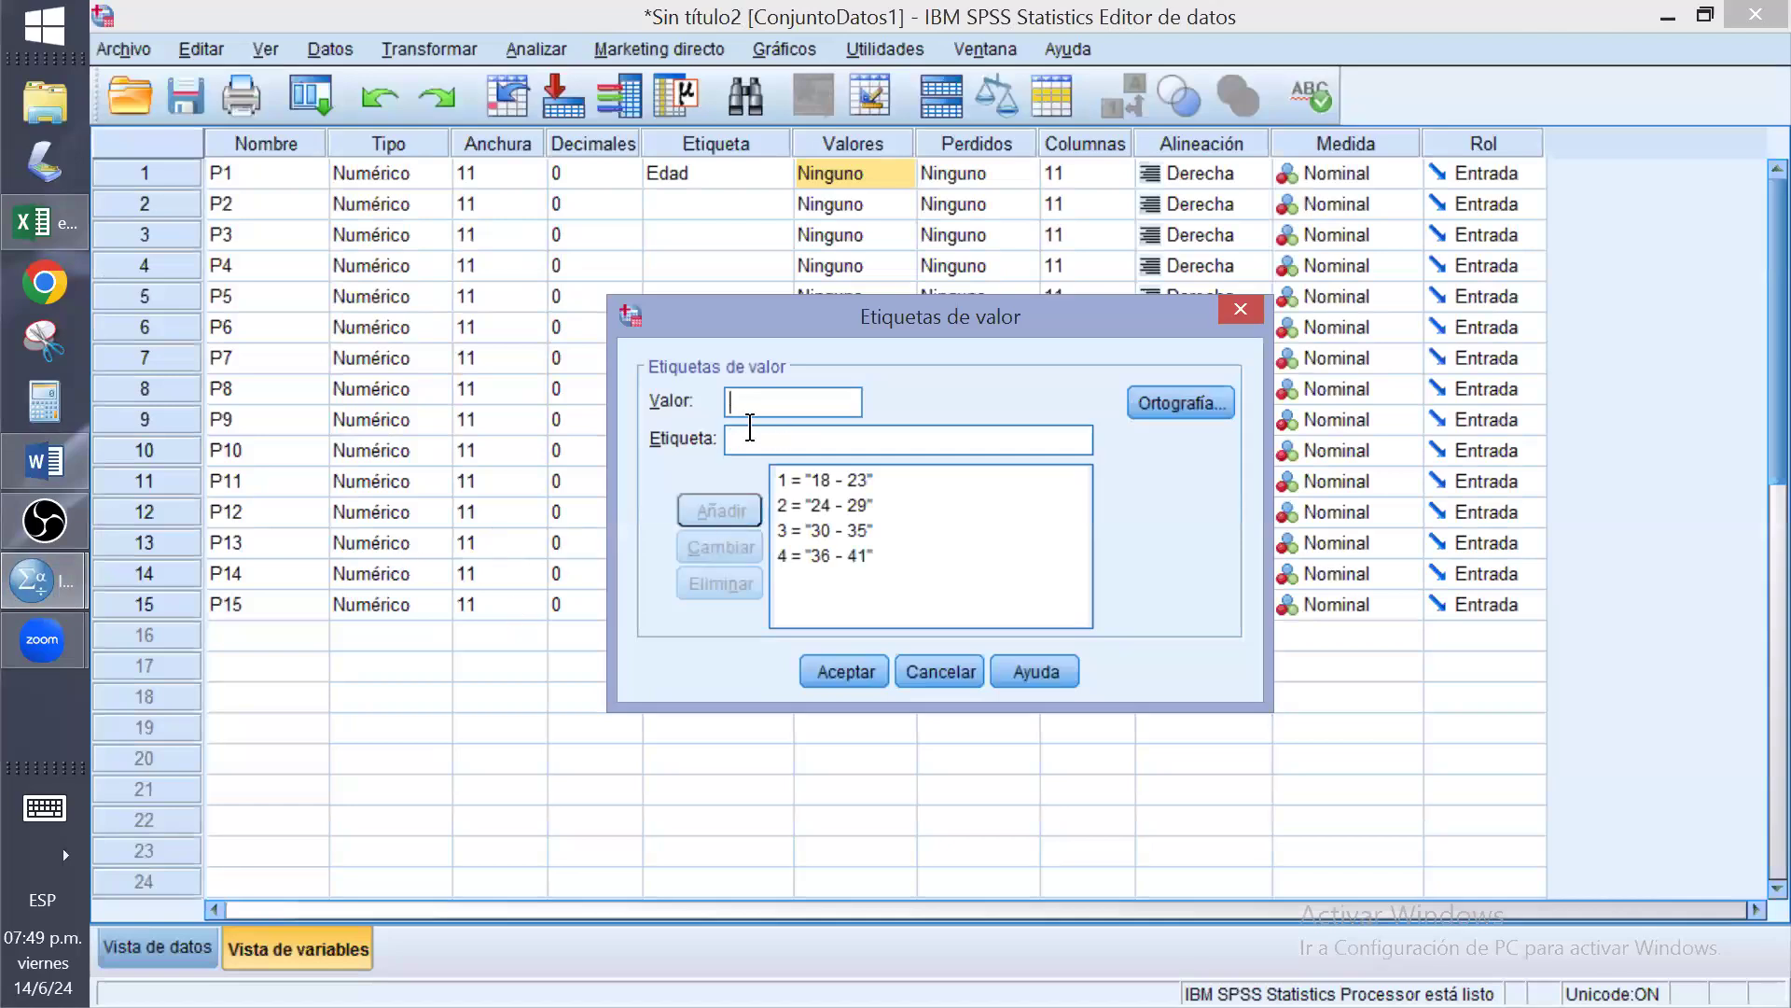
Add the value label 5 = '42 - 47' and confirm P1's value labels
type("5")
left_click(43, 477)
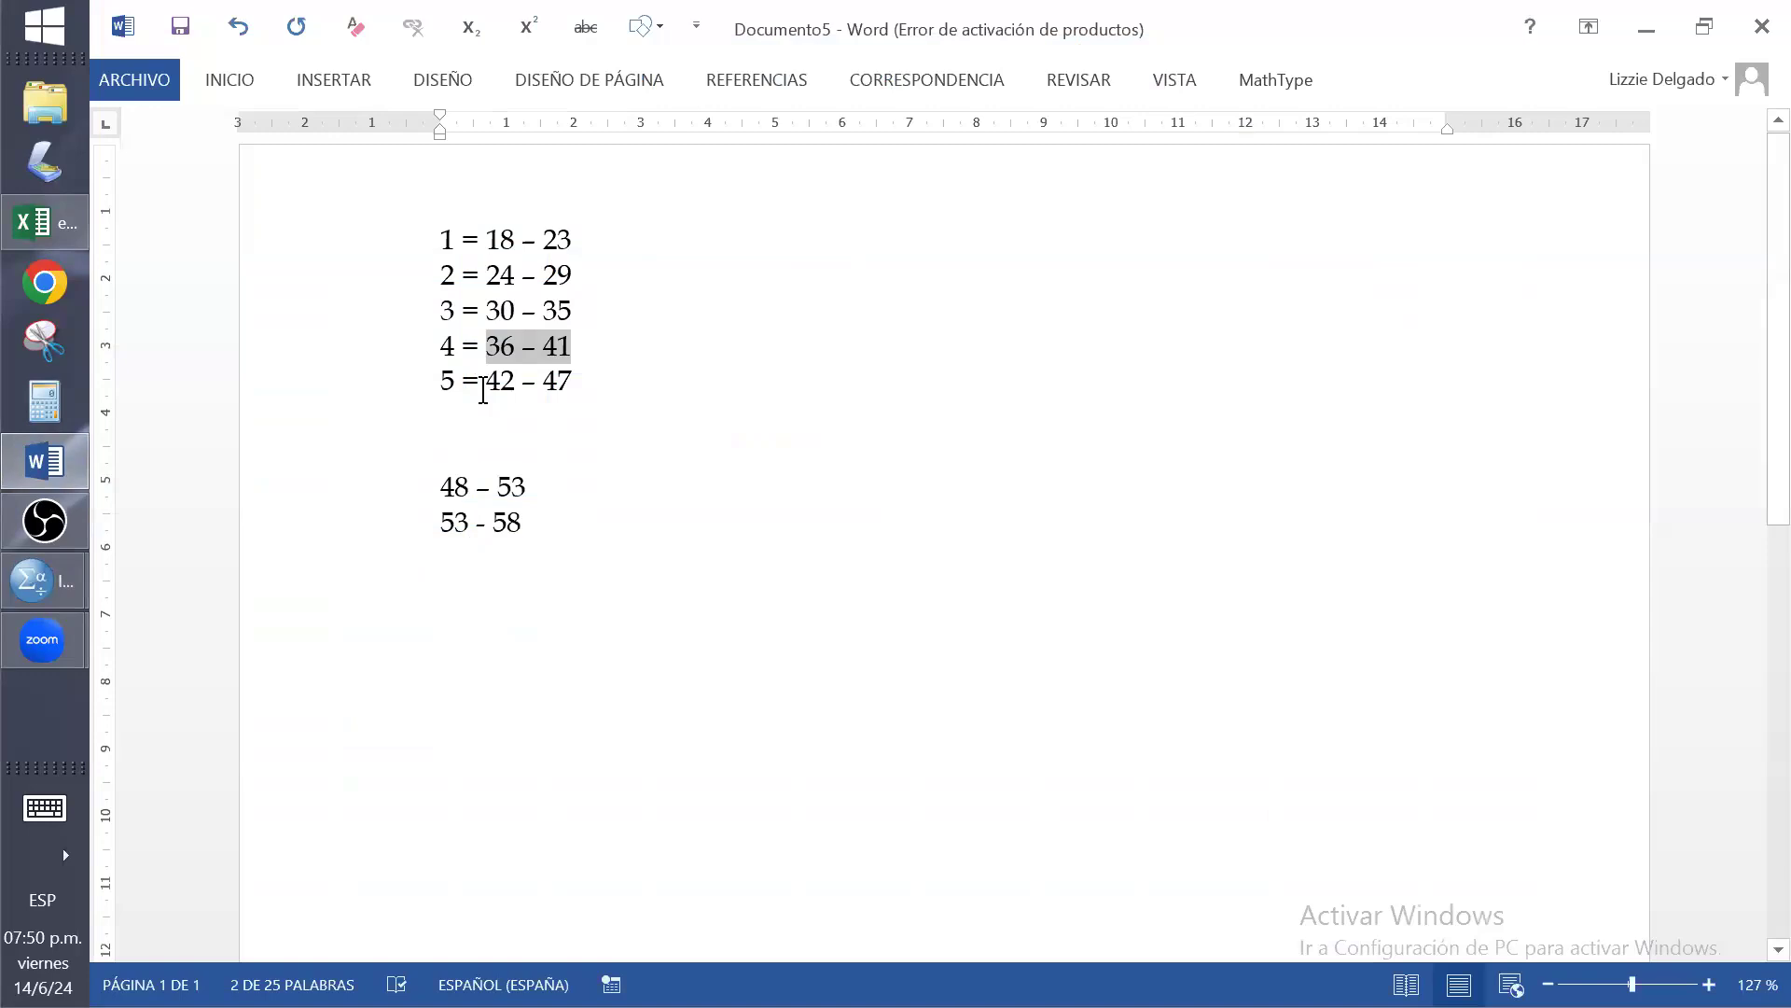
left_click_drag(488, 387, 569, 386)
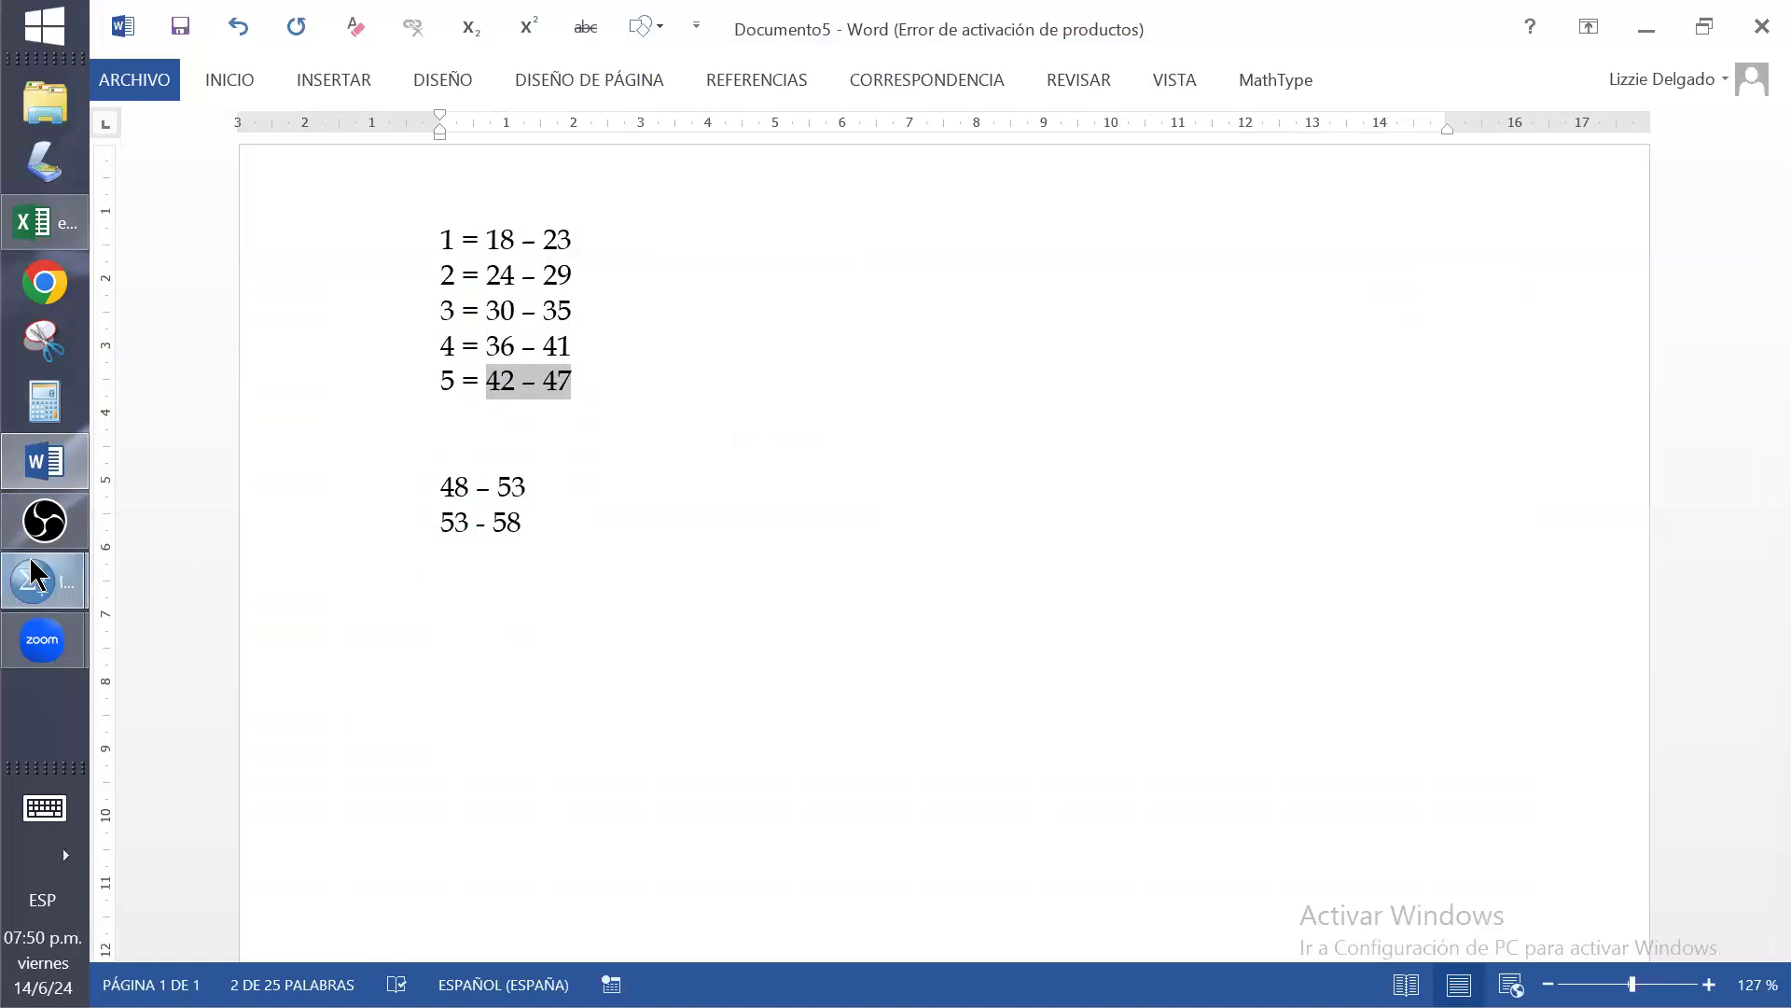
mouse_move(35, 574)
left_click(300, 678)
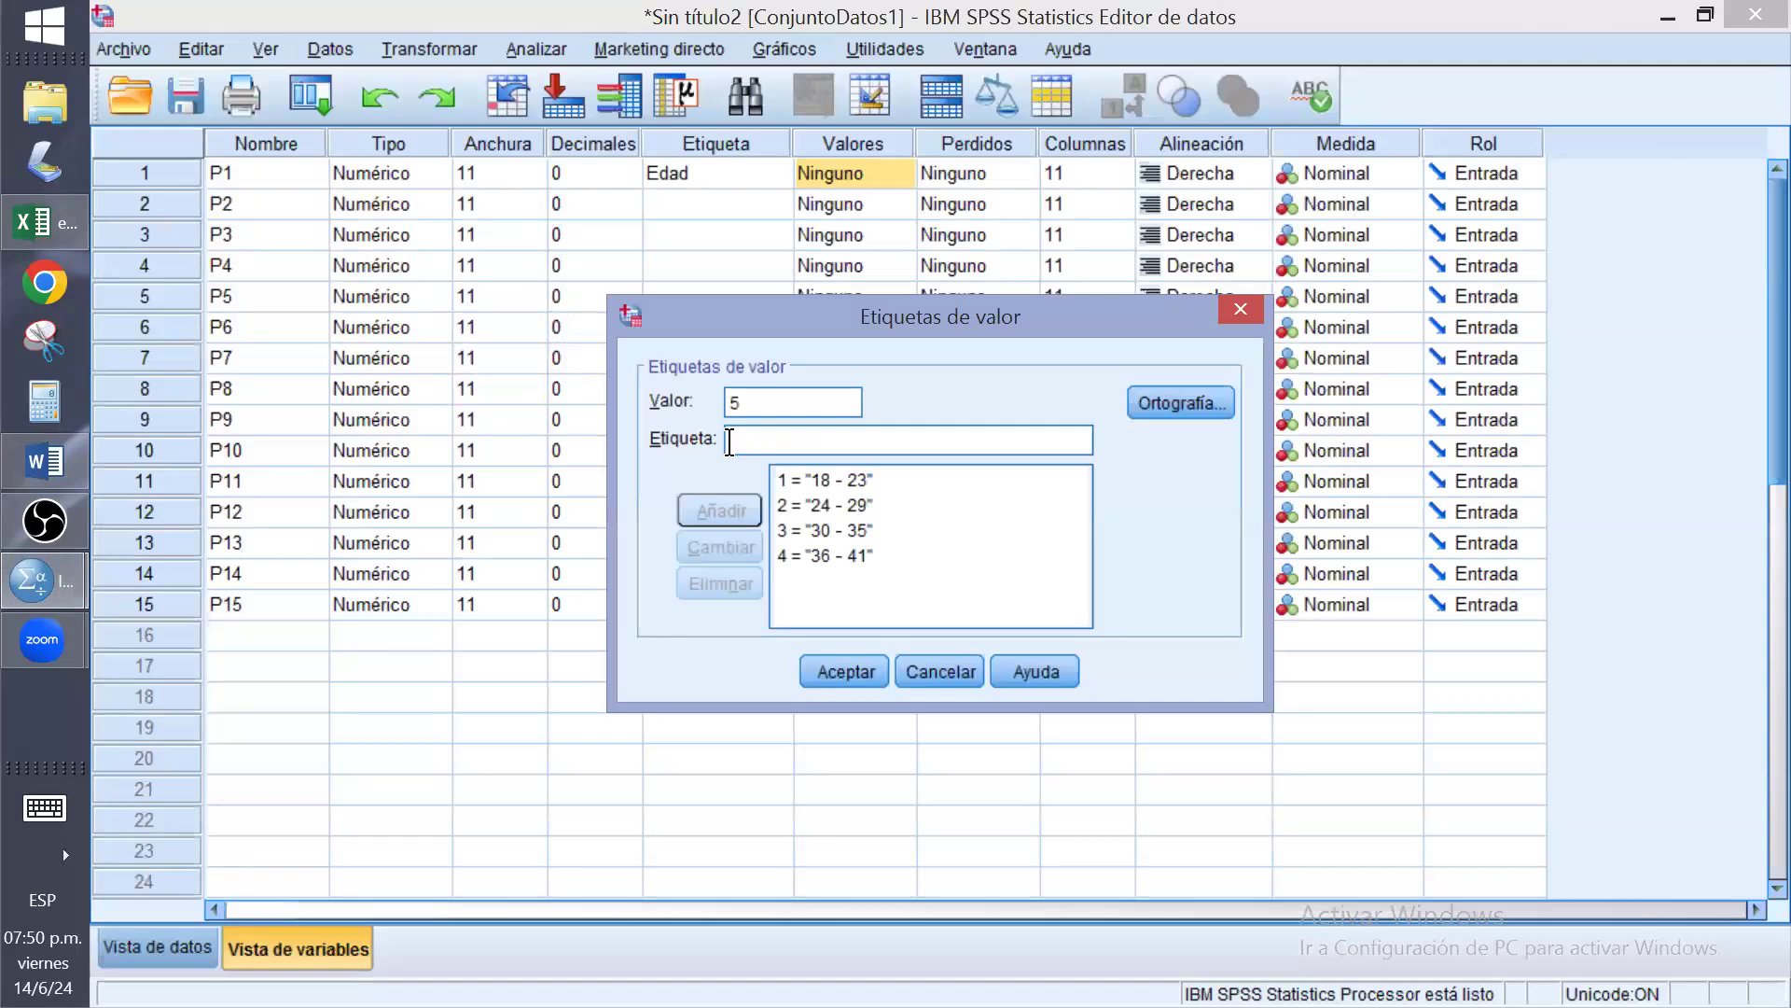
type("42 - 47")
left_click(730, 514)
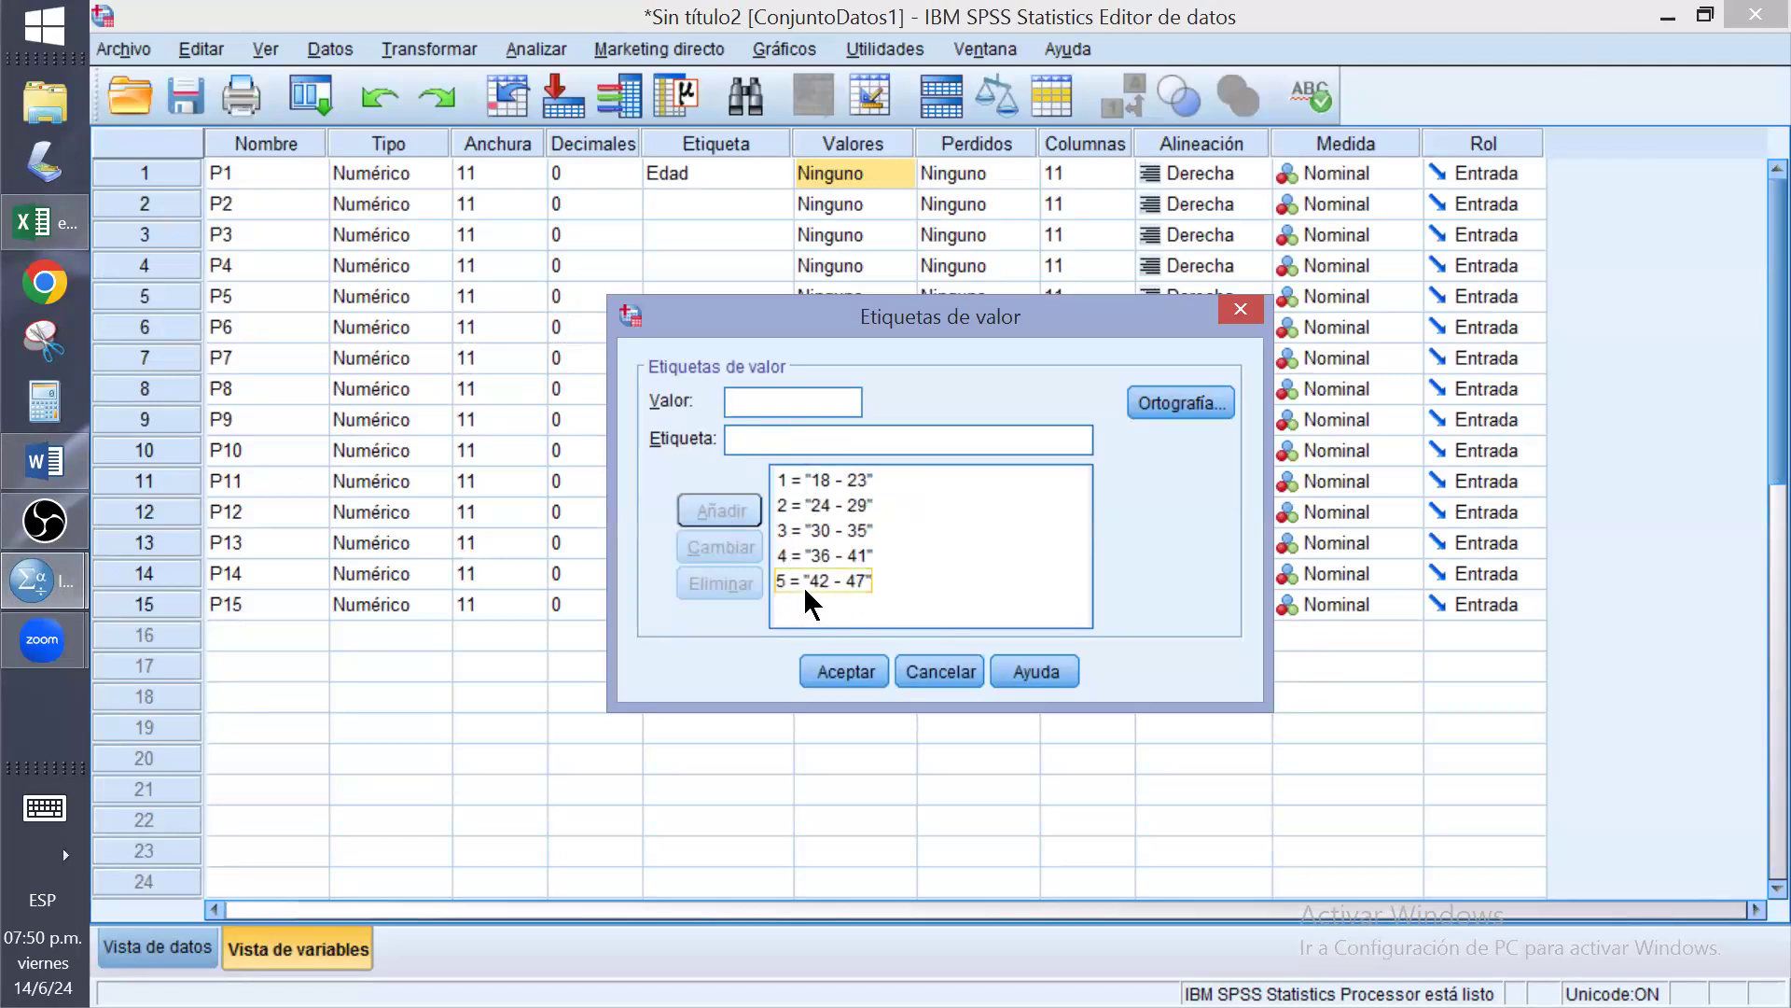
left_click(846, 672)
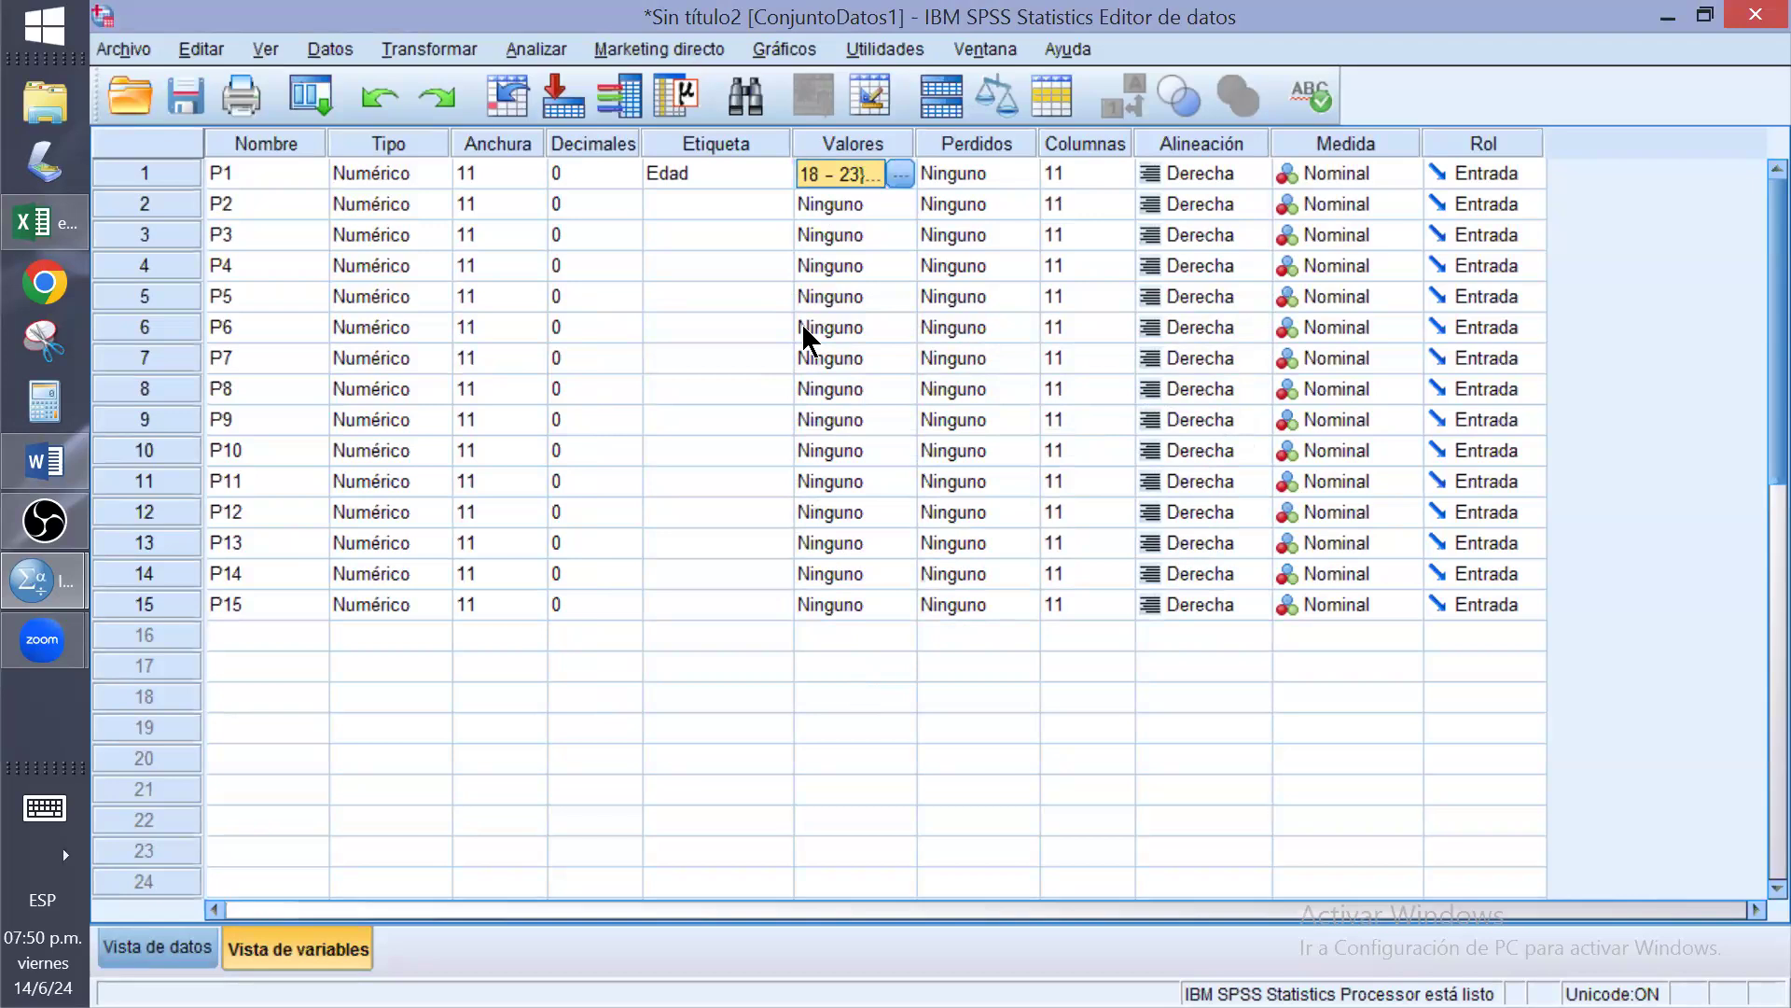
Bring the Word notes back to the front
left_click(76, 463)
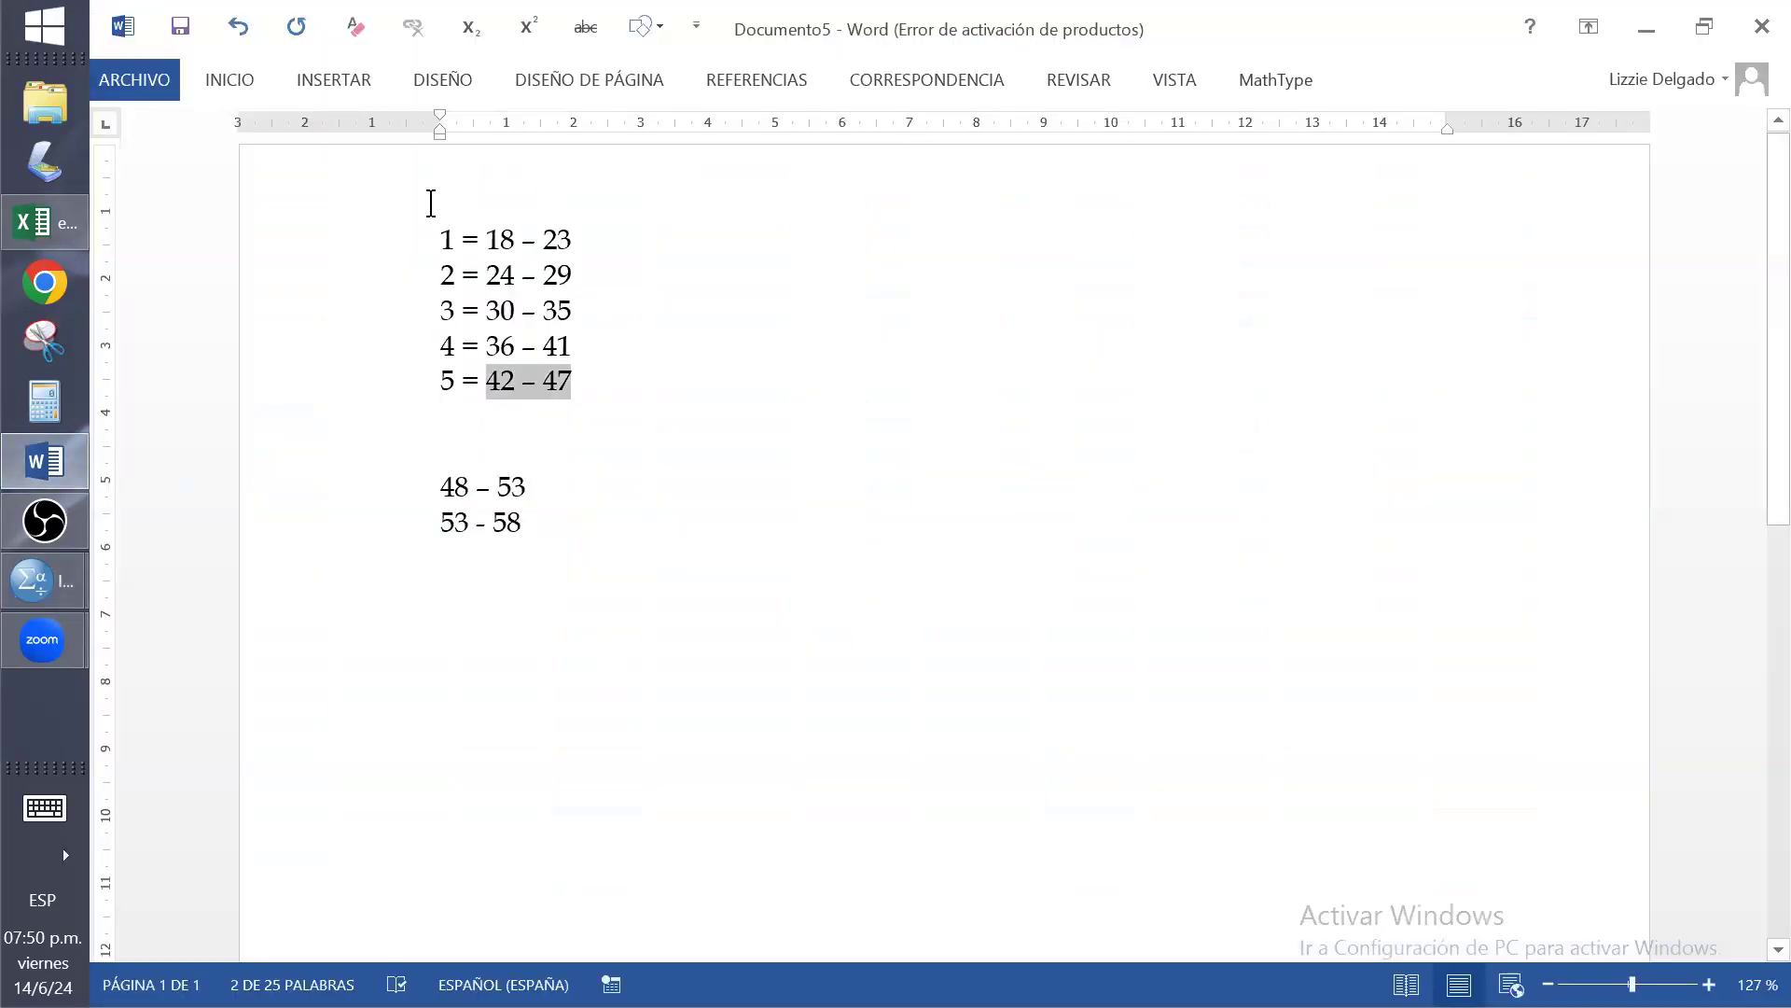
Add an 'Edad' heading above the age ranges and a 'Peso' heading below them
left_click(431, 202)
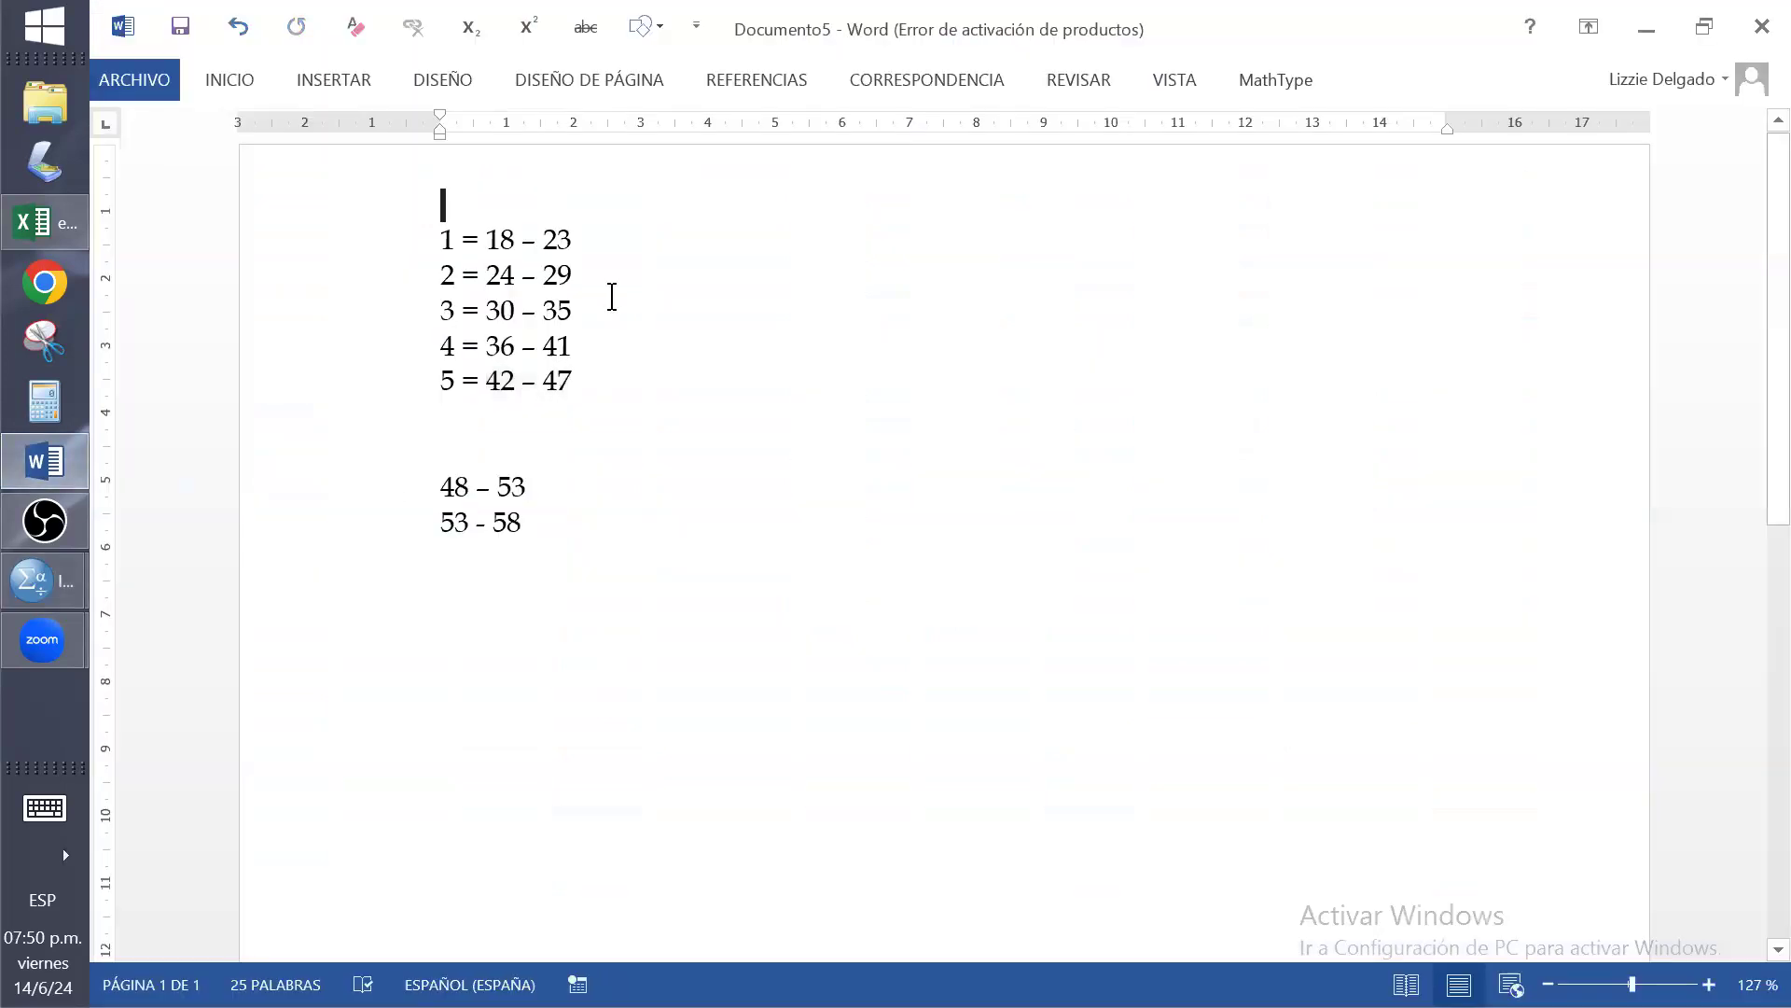
type("Edad")
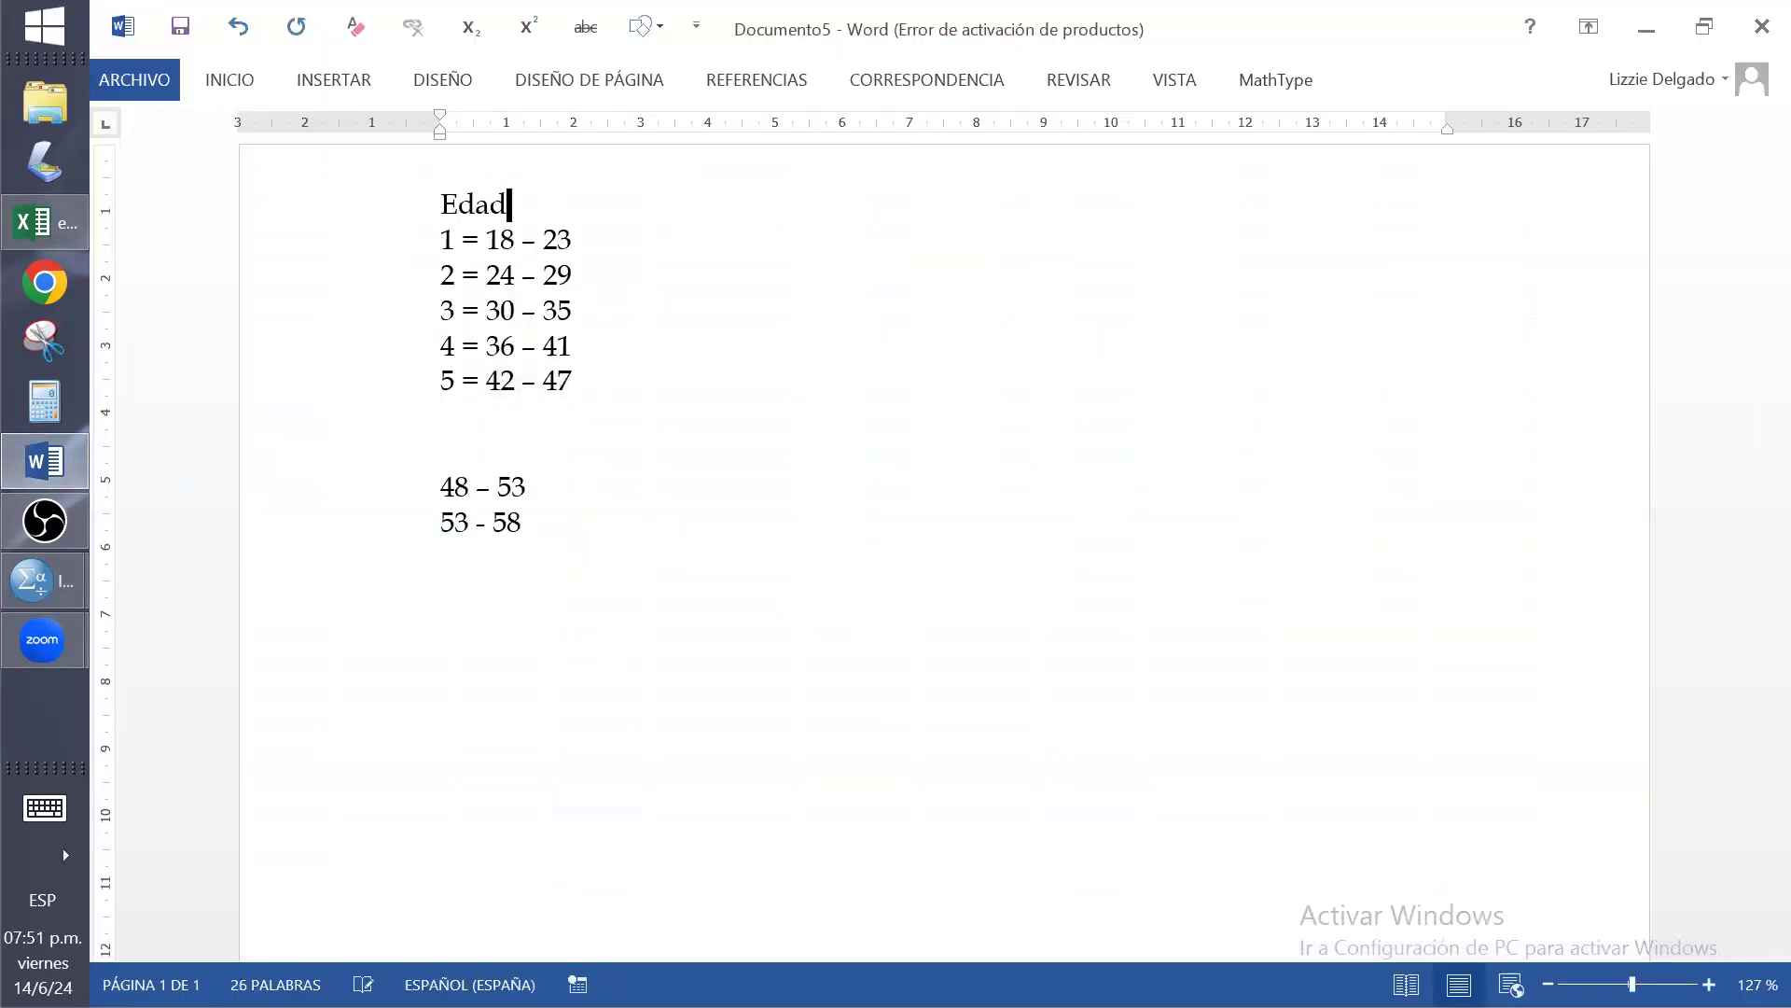
key("Down")
key("Down")
key("Down")
key("Down")
key("Down")
key("Down")
key("Down")
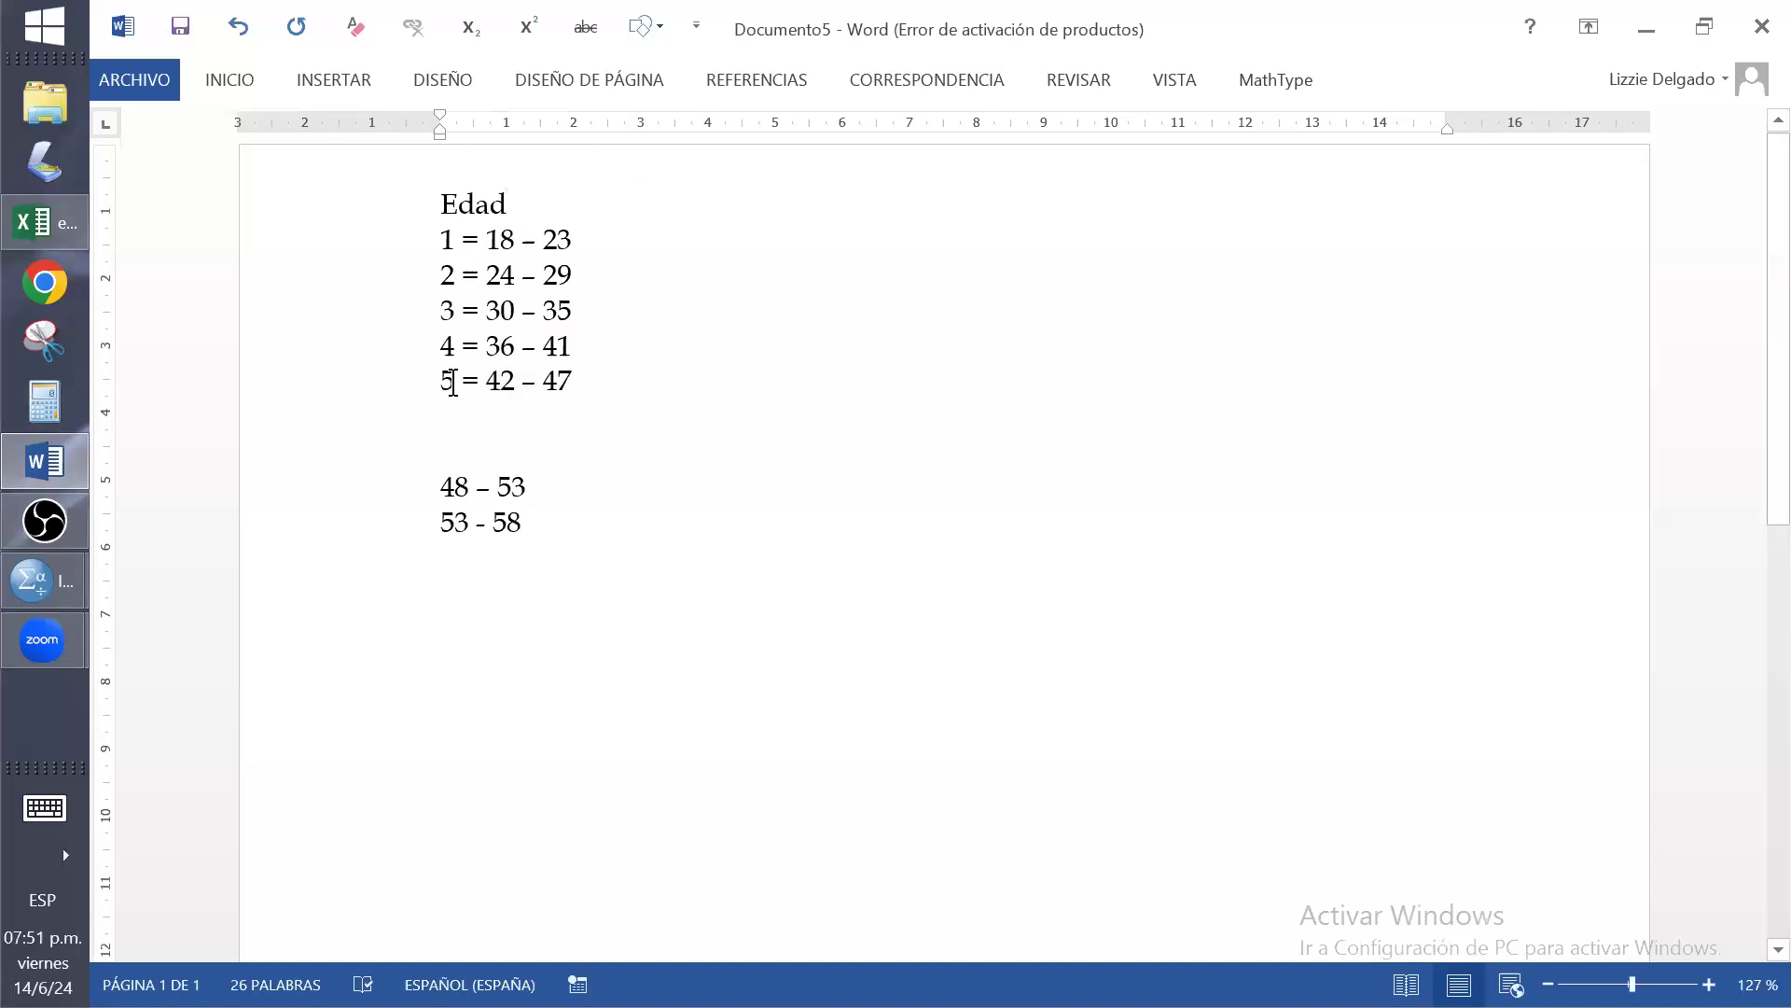
type("Pesi")
key("BackSpace")
type("o")
Delete the 48 – 53 and 53 - 58 range lines under the Peso heading
key("Down")
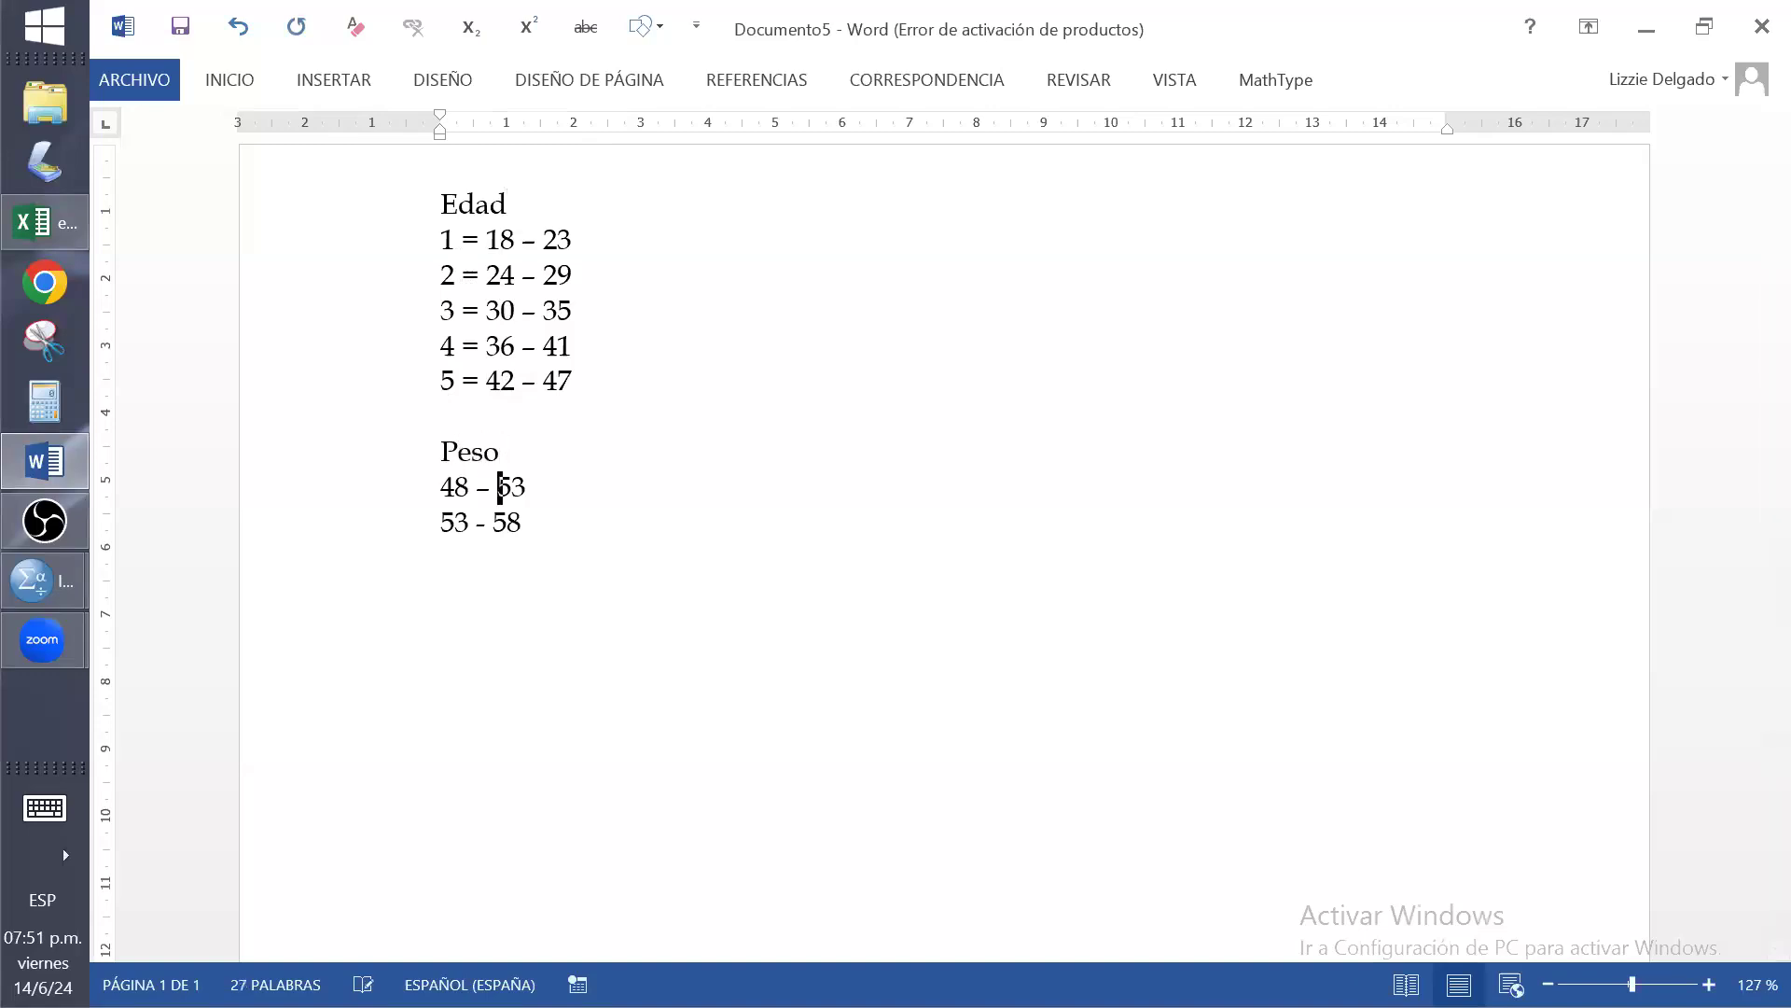
key("Right")
key("Right")
key("Right")
left_click_drag(504, 478, 528, 513)
key("BackSpace")
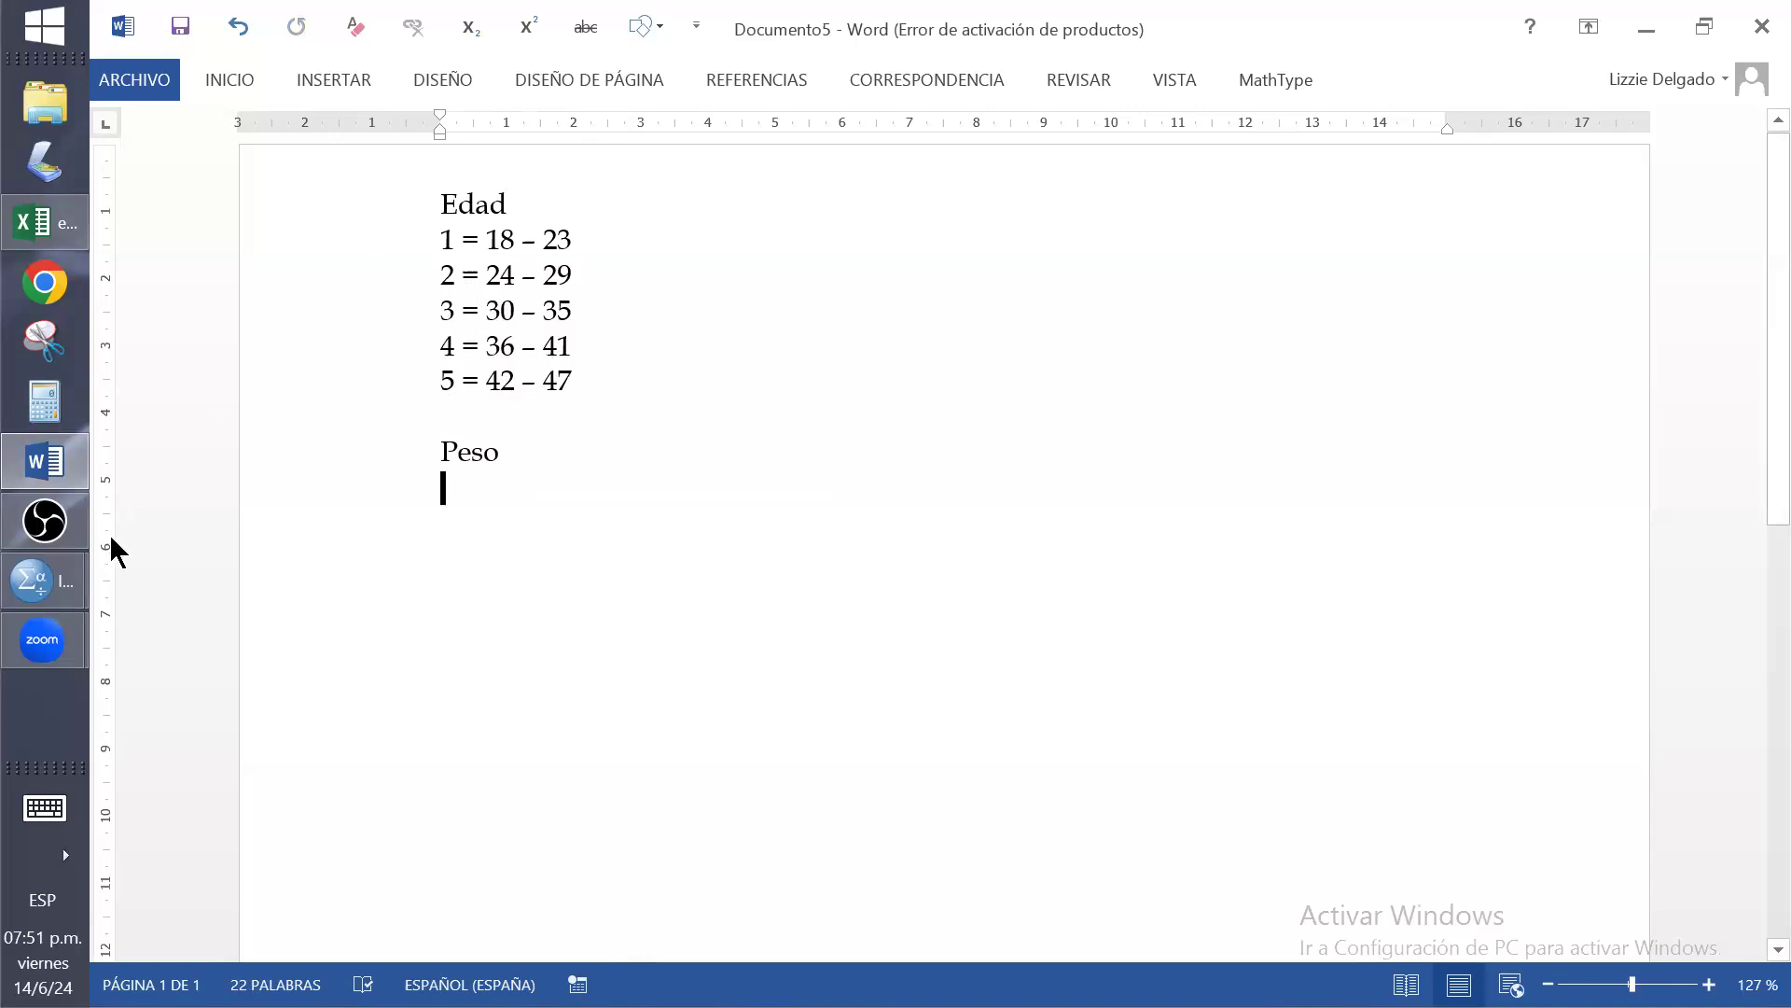
left_click(61, 586)
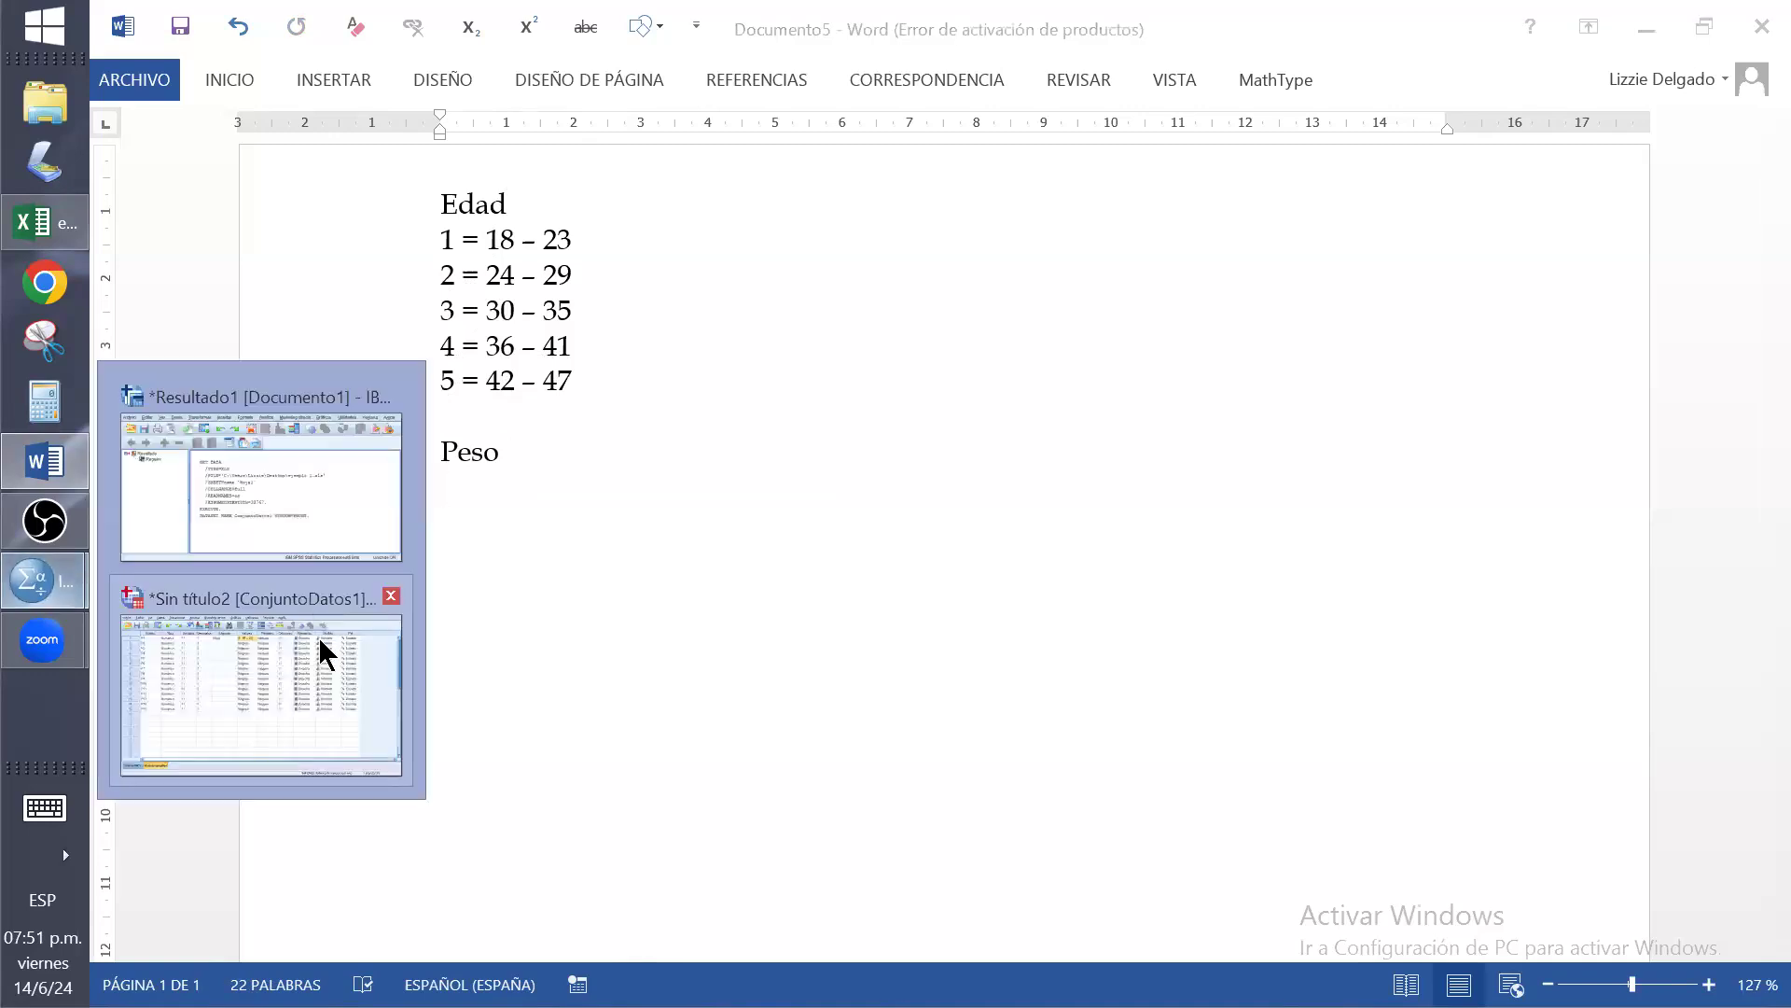
Return to the Sin título2 Variable View in SPSS
left_click(317, 633)
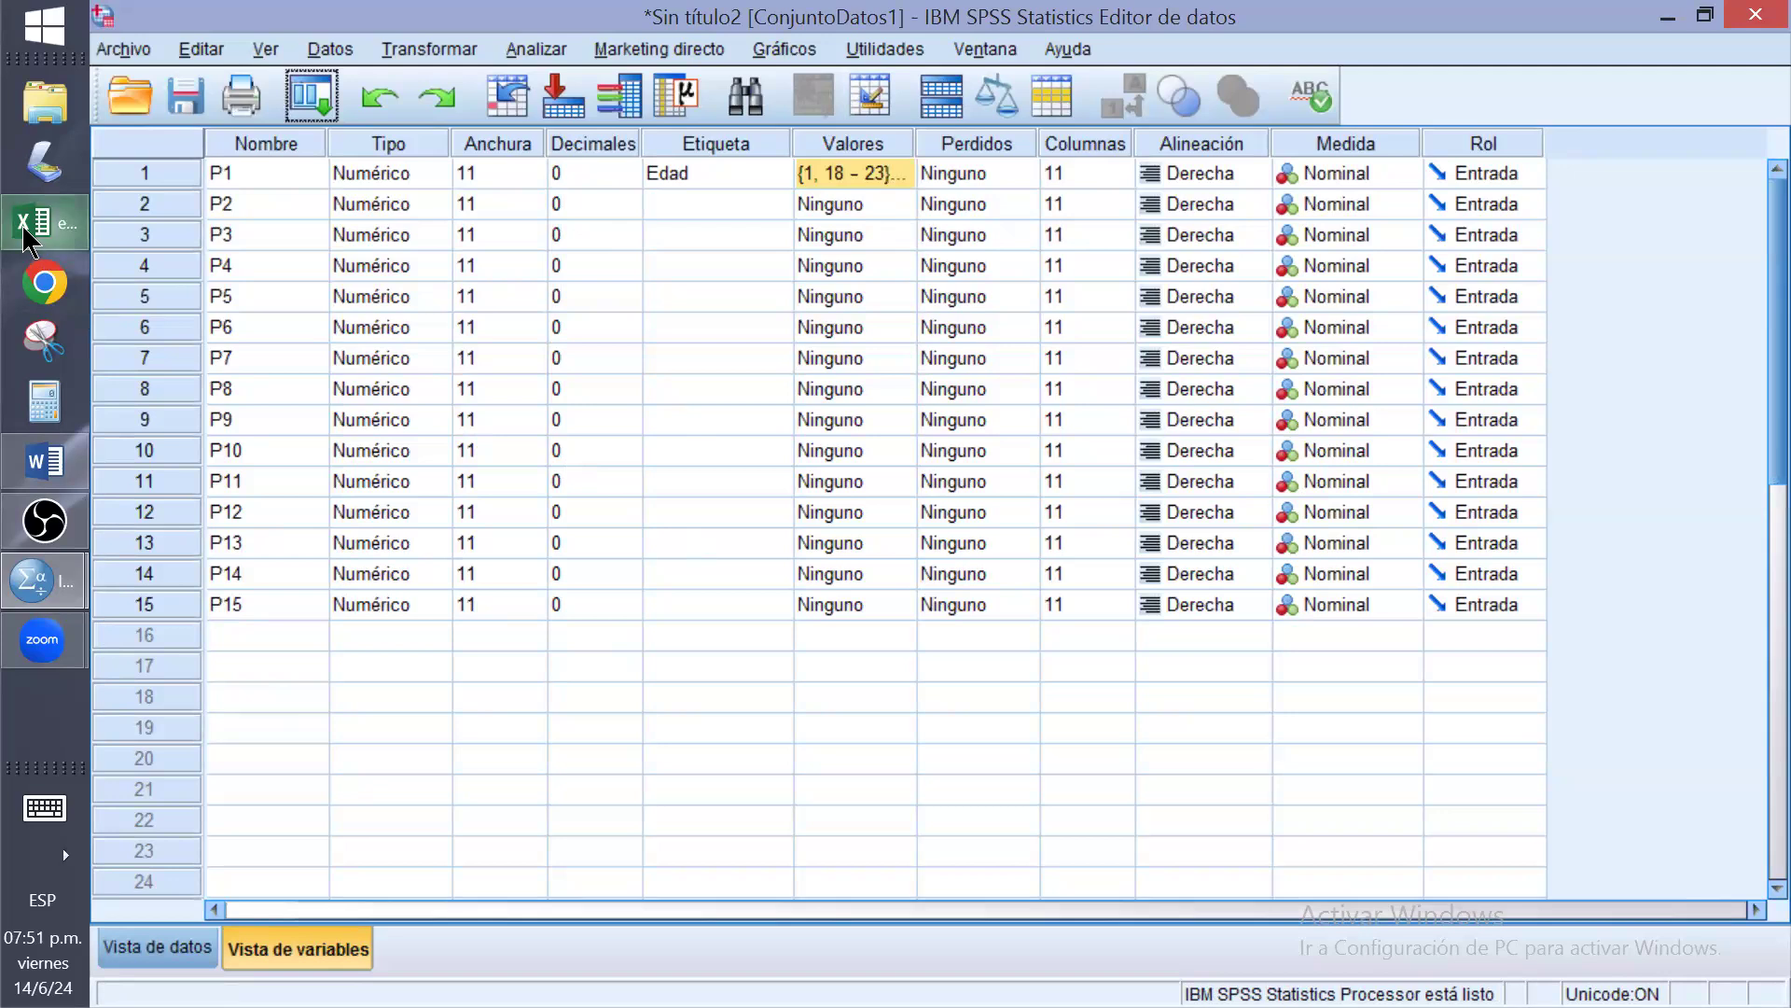
mouse_move(20, 223)
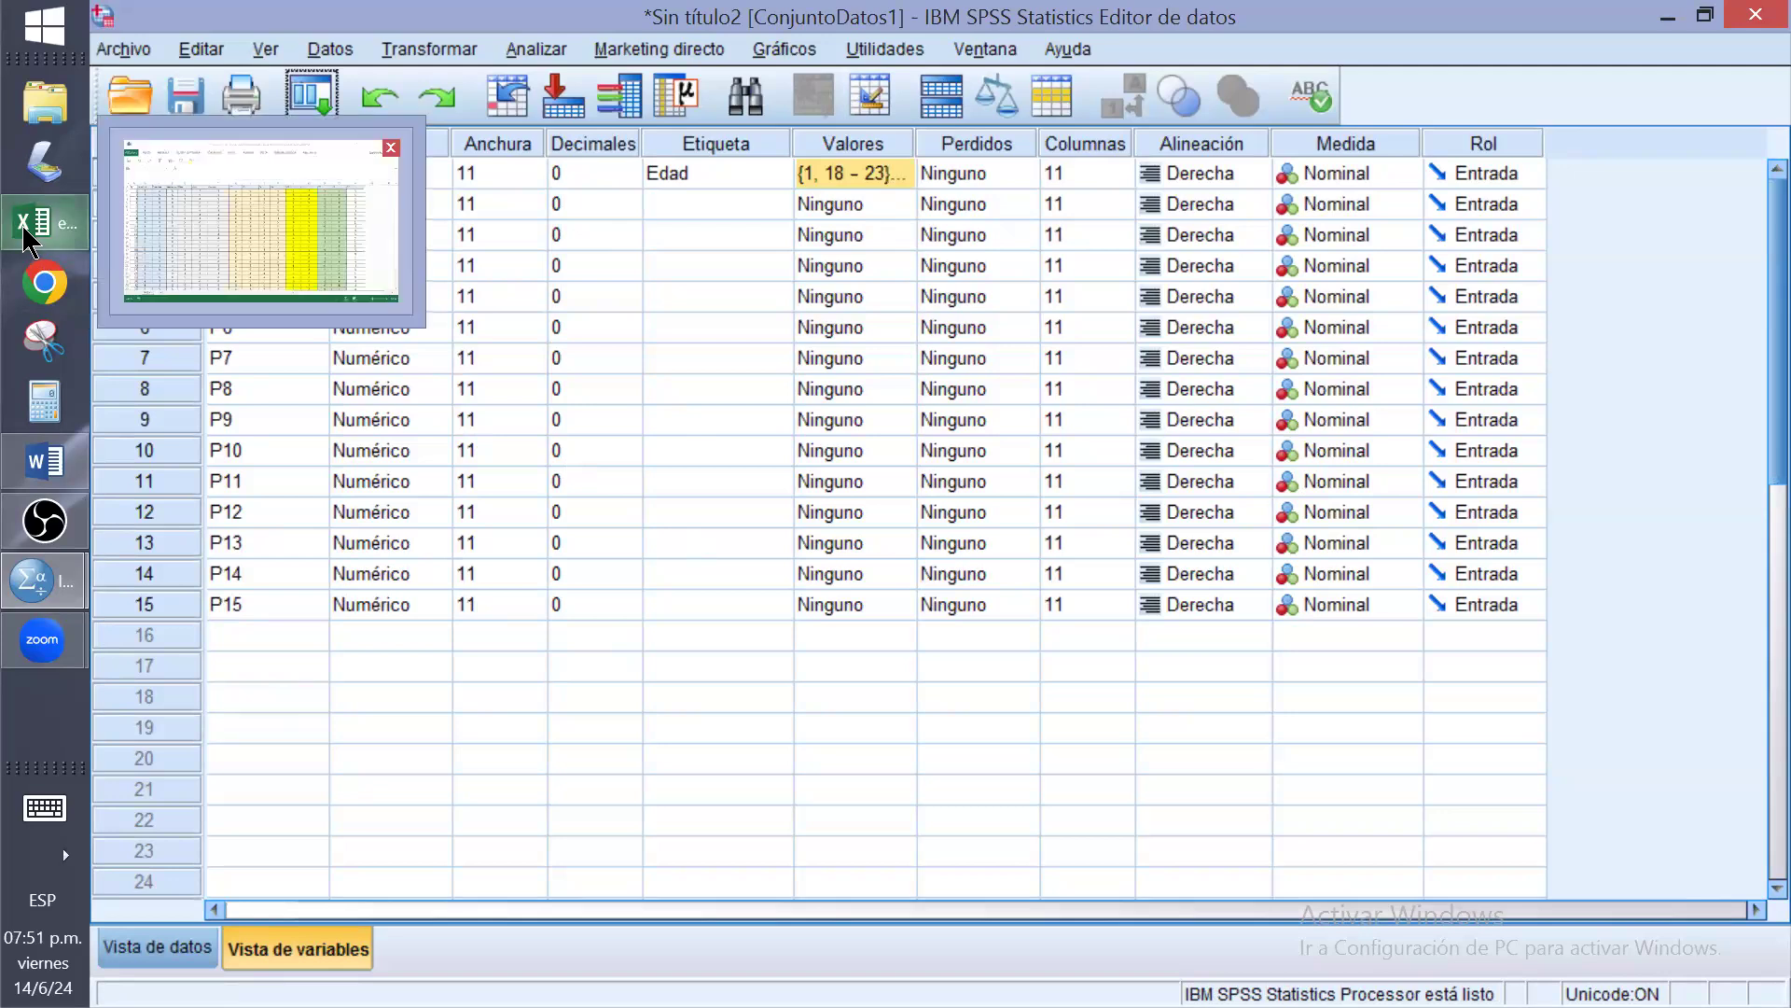
left_click(209, 230)
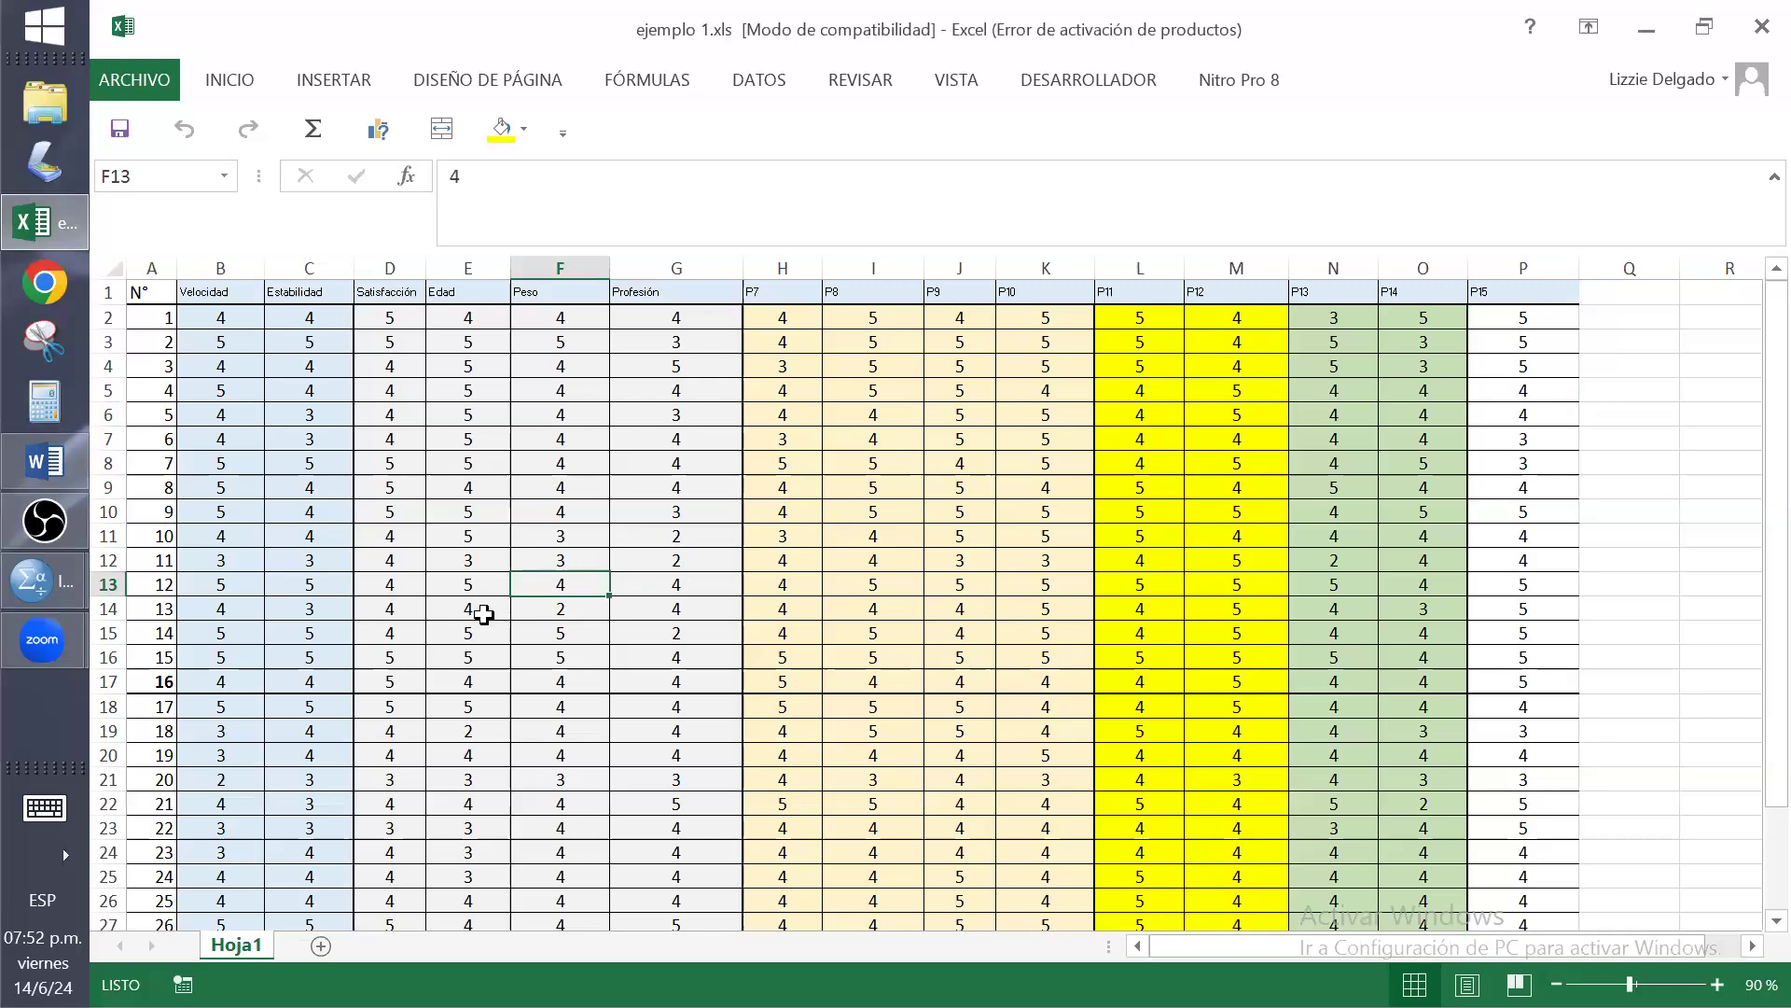
scroll(483, 614, "down", 6)
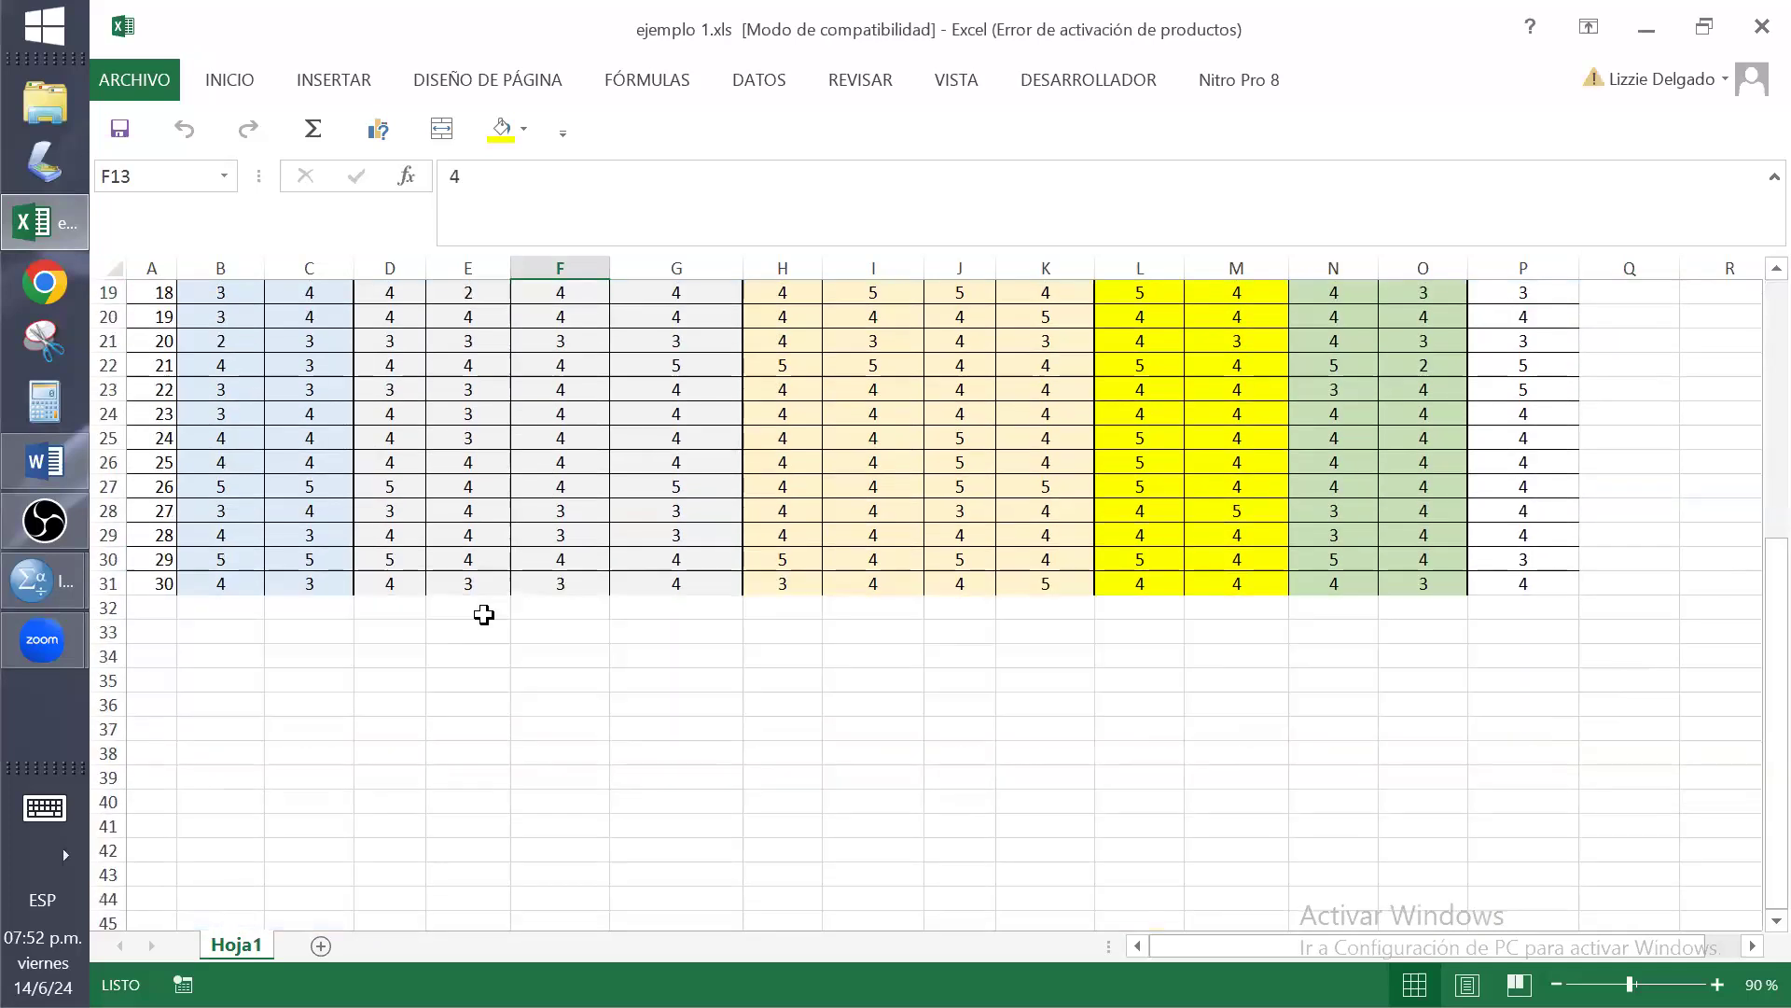
scroll(483, 613, "up", 4)
scroll(483, 614, "up", 2)
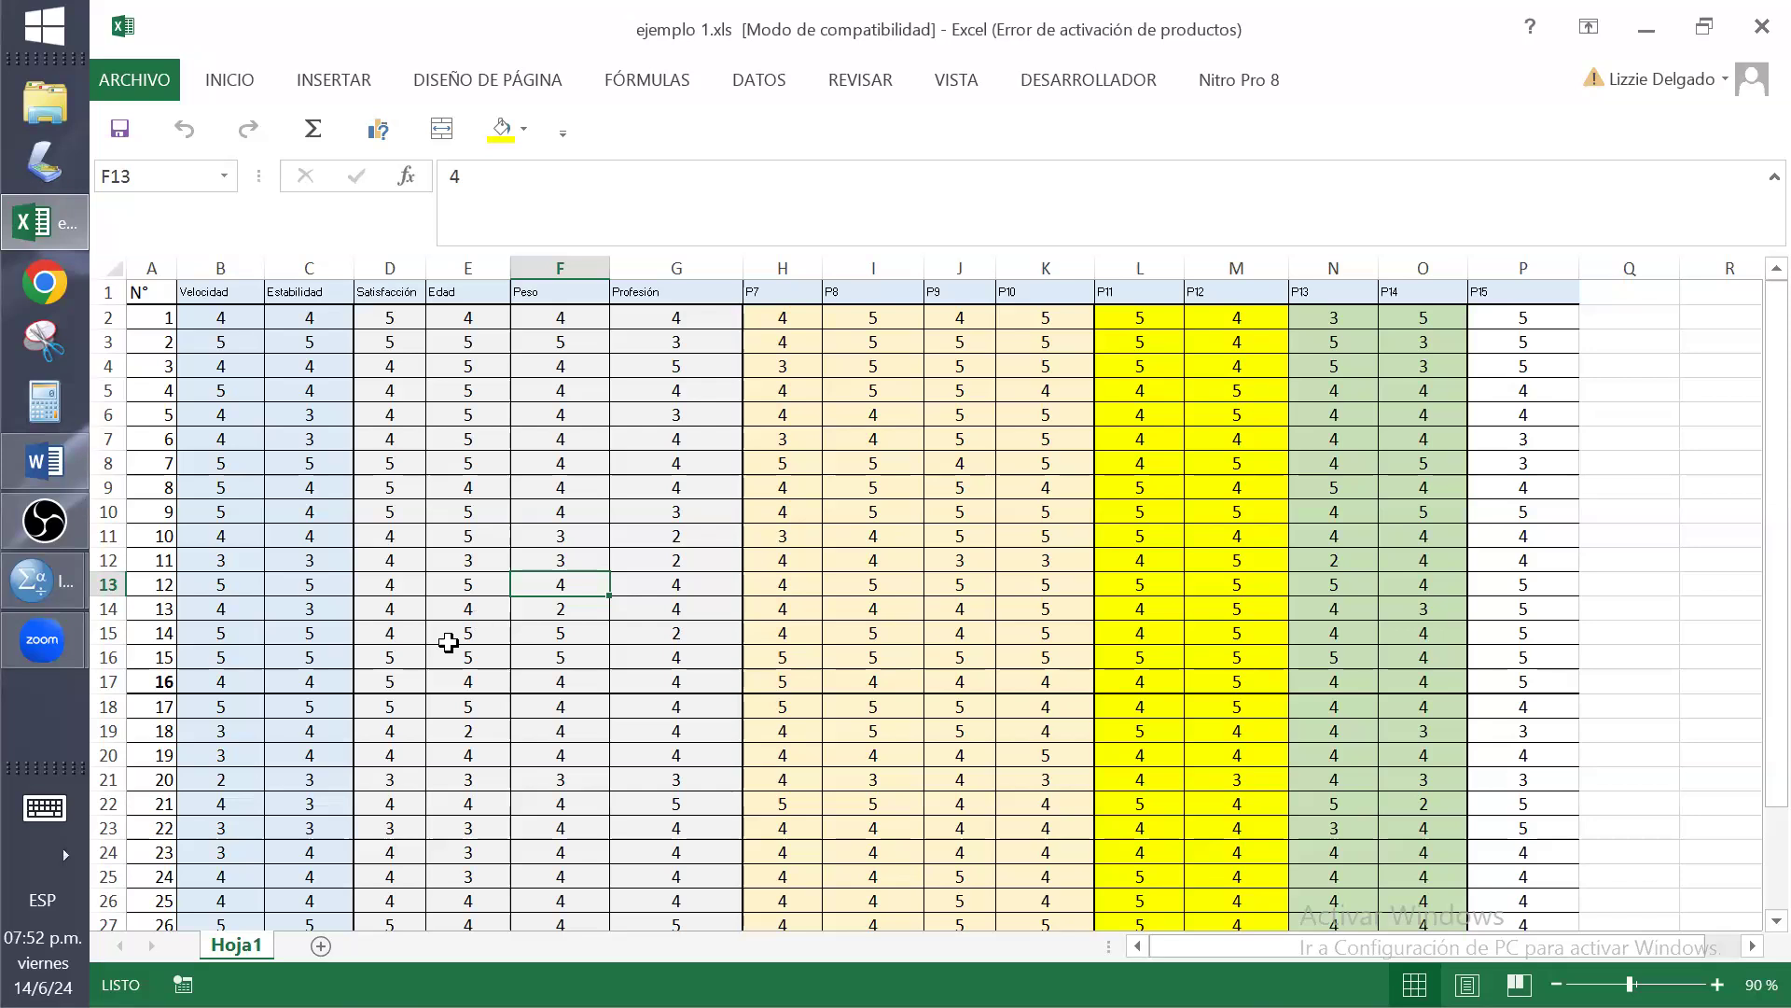
left_click(22, 593)
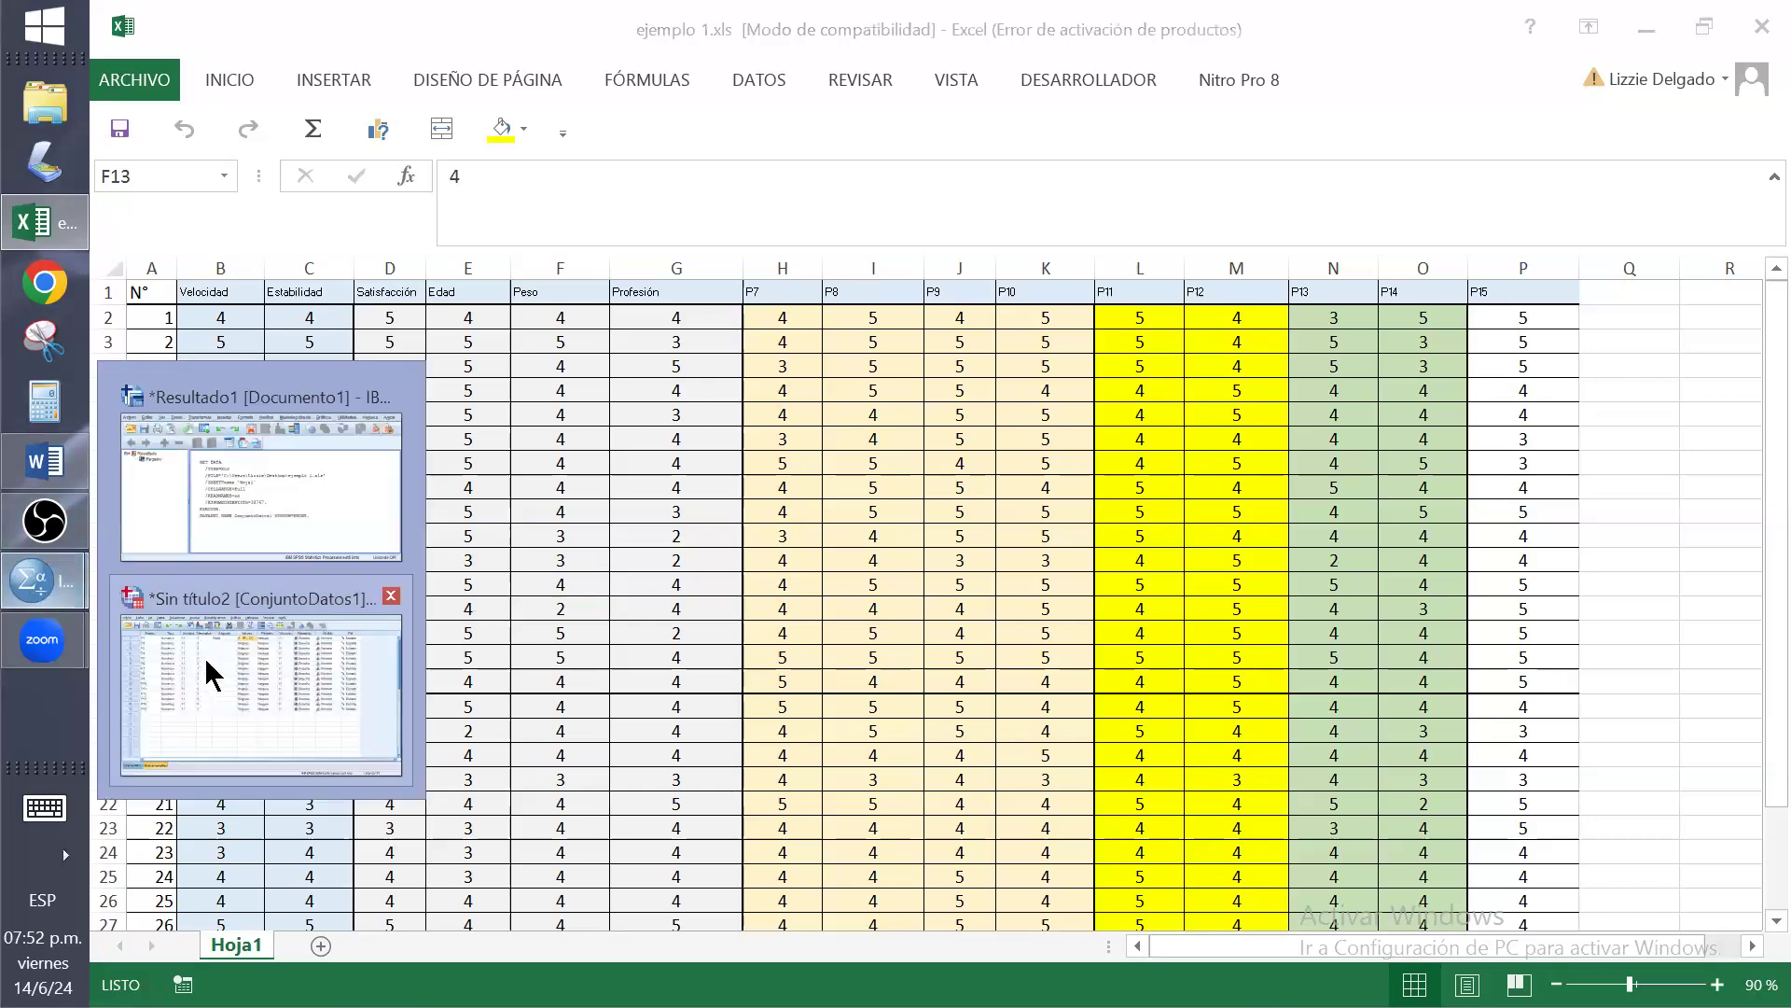
left_click(198, 661)
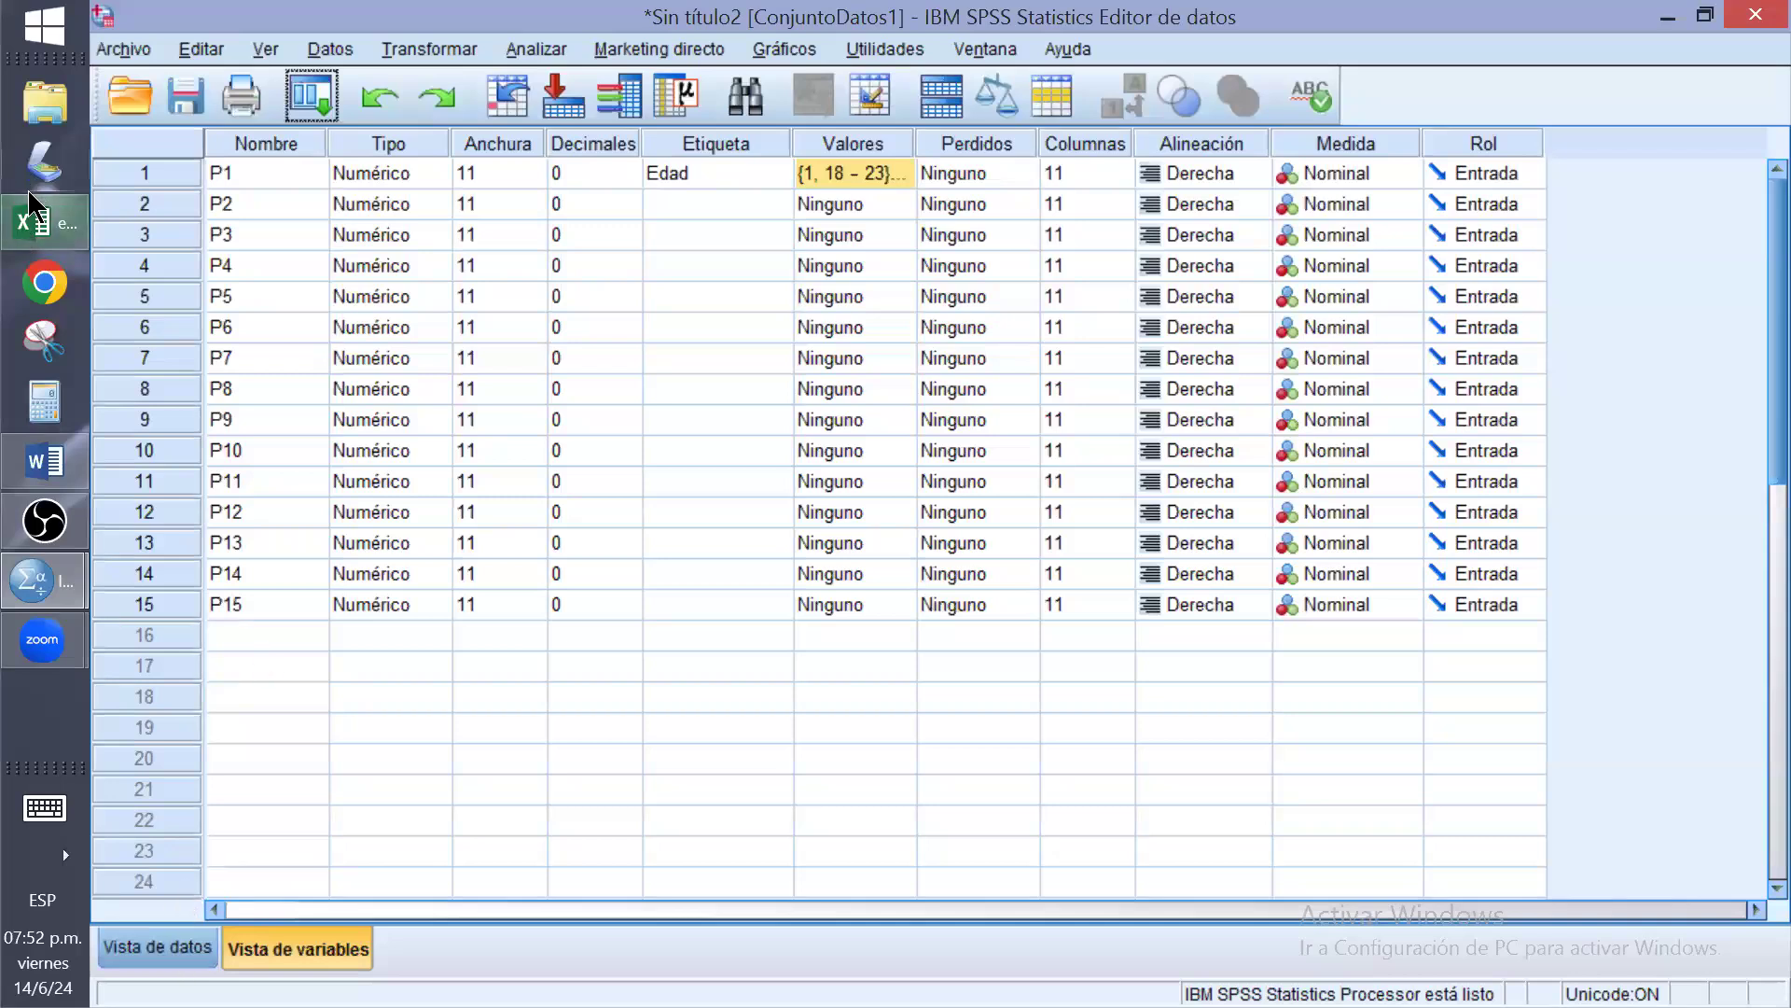
Switch to the Excel workbook ejemplo 1.xls and select cell R11
left_click(33, 221)
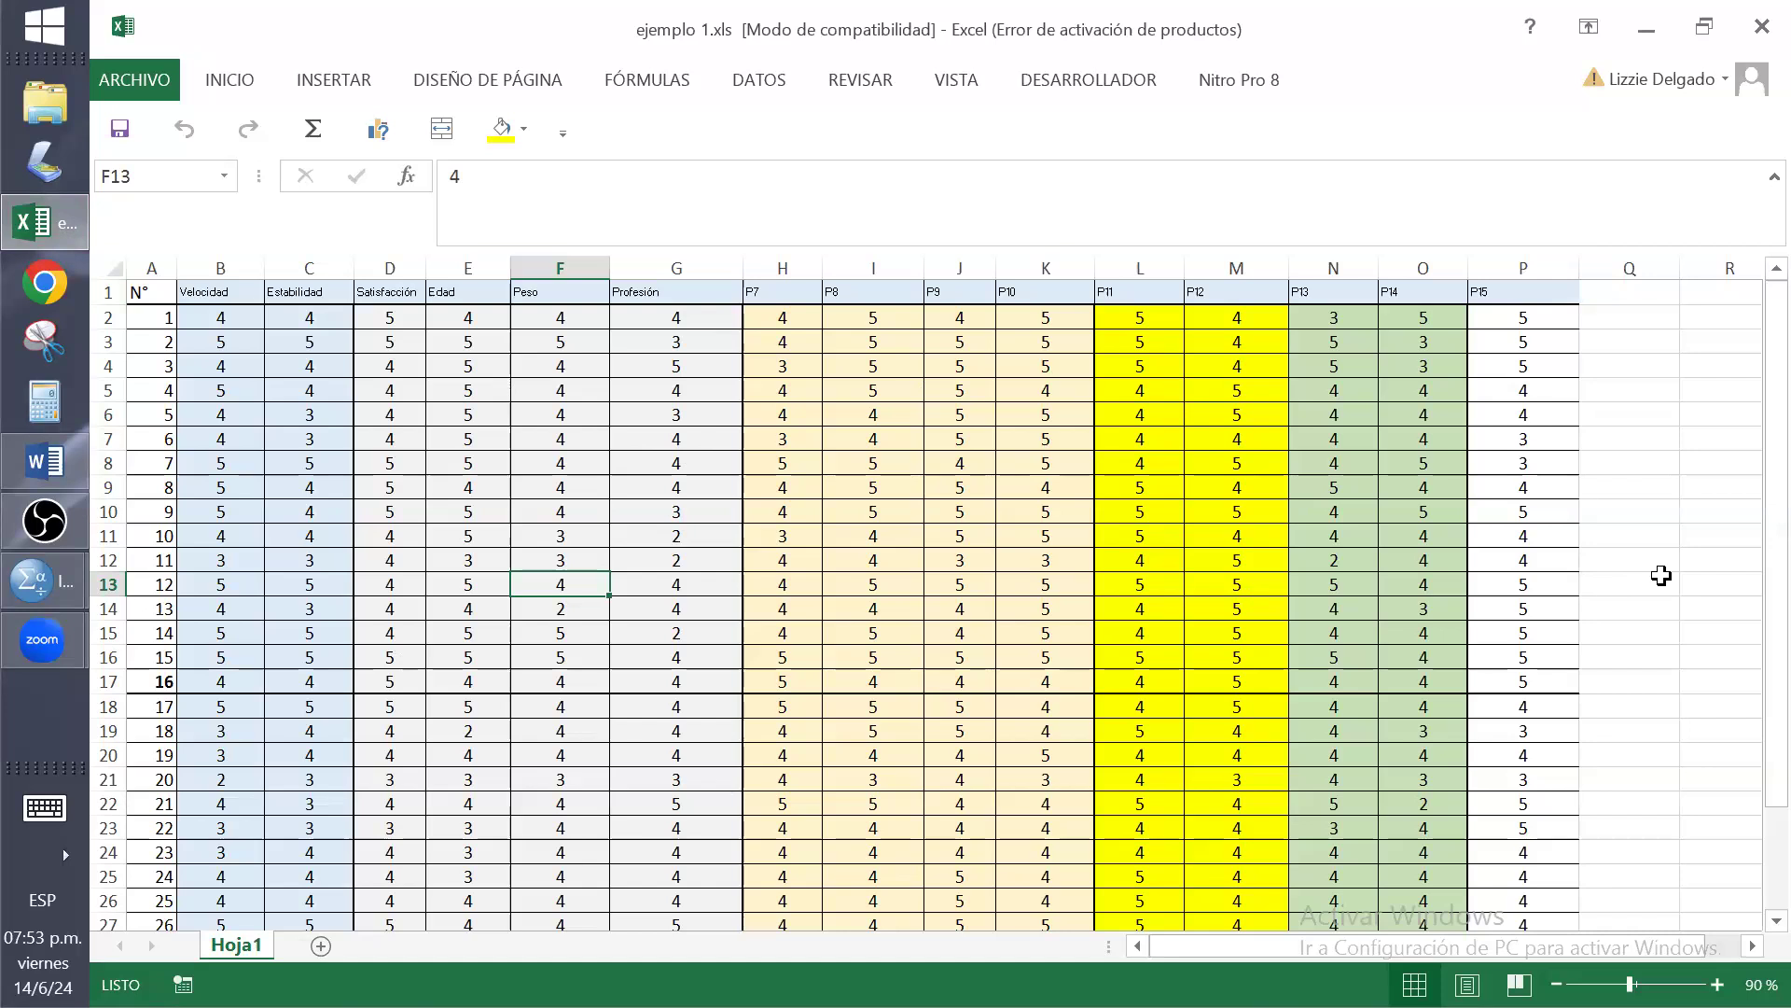
left_click(1698, 539)
Start a function in cell Q11 and filter Insertar función to the Estadísticas category
left_click(1653, 533)
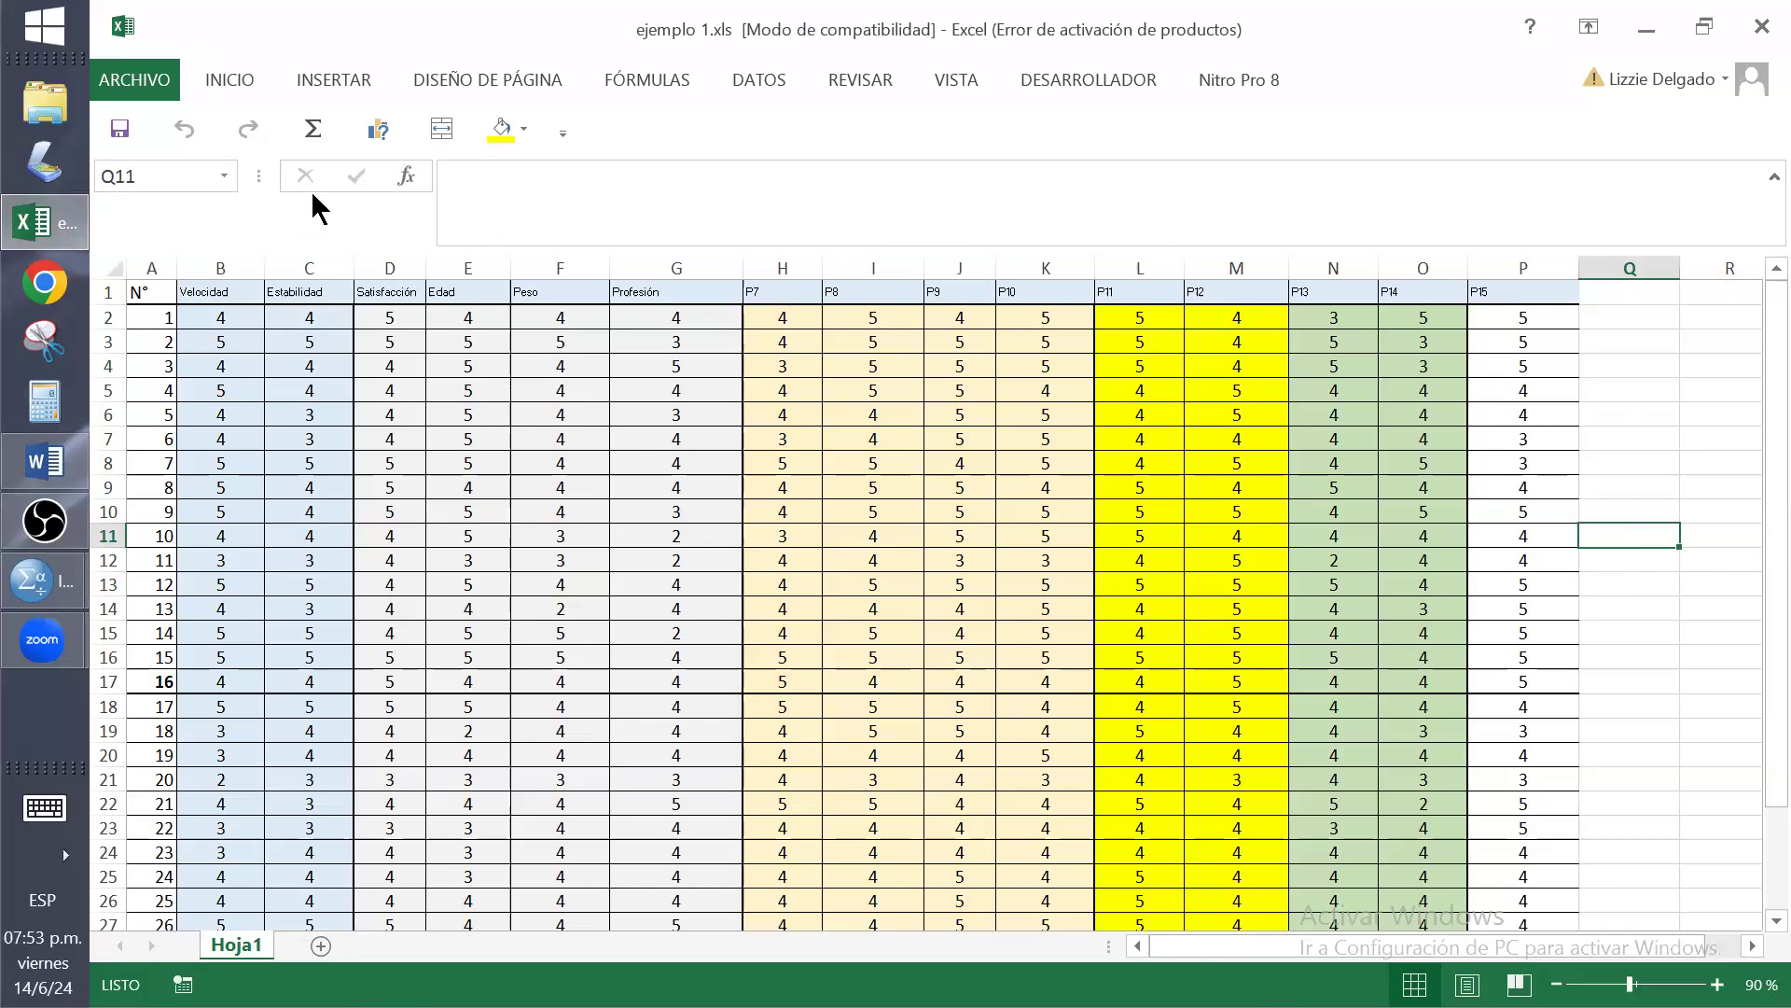
left_click(408, 176)
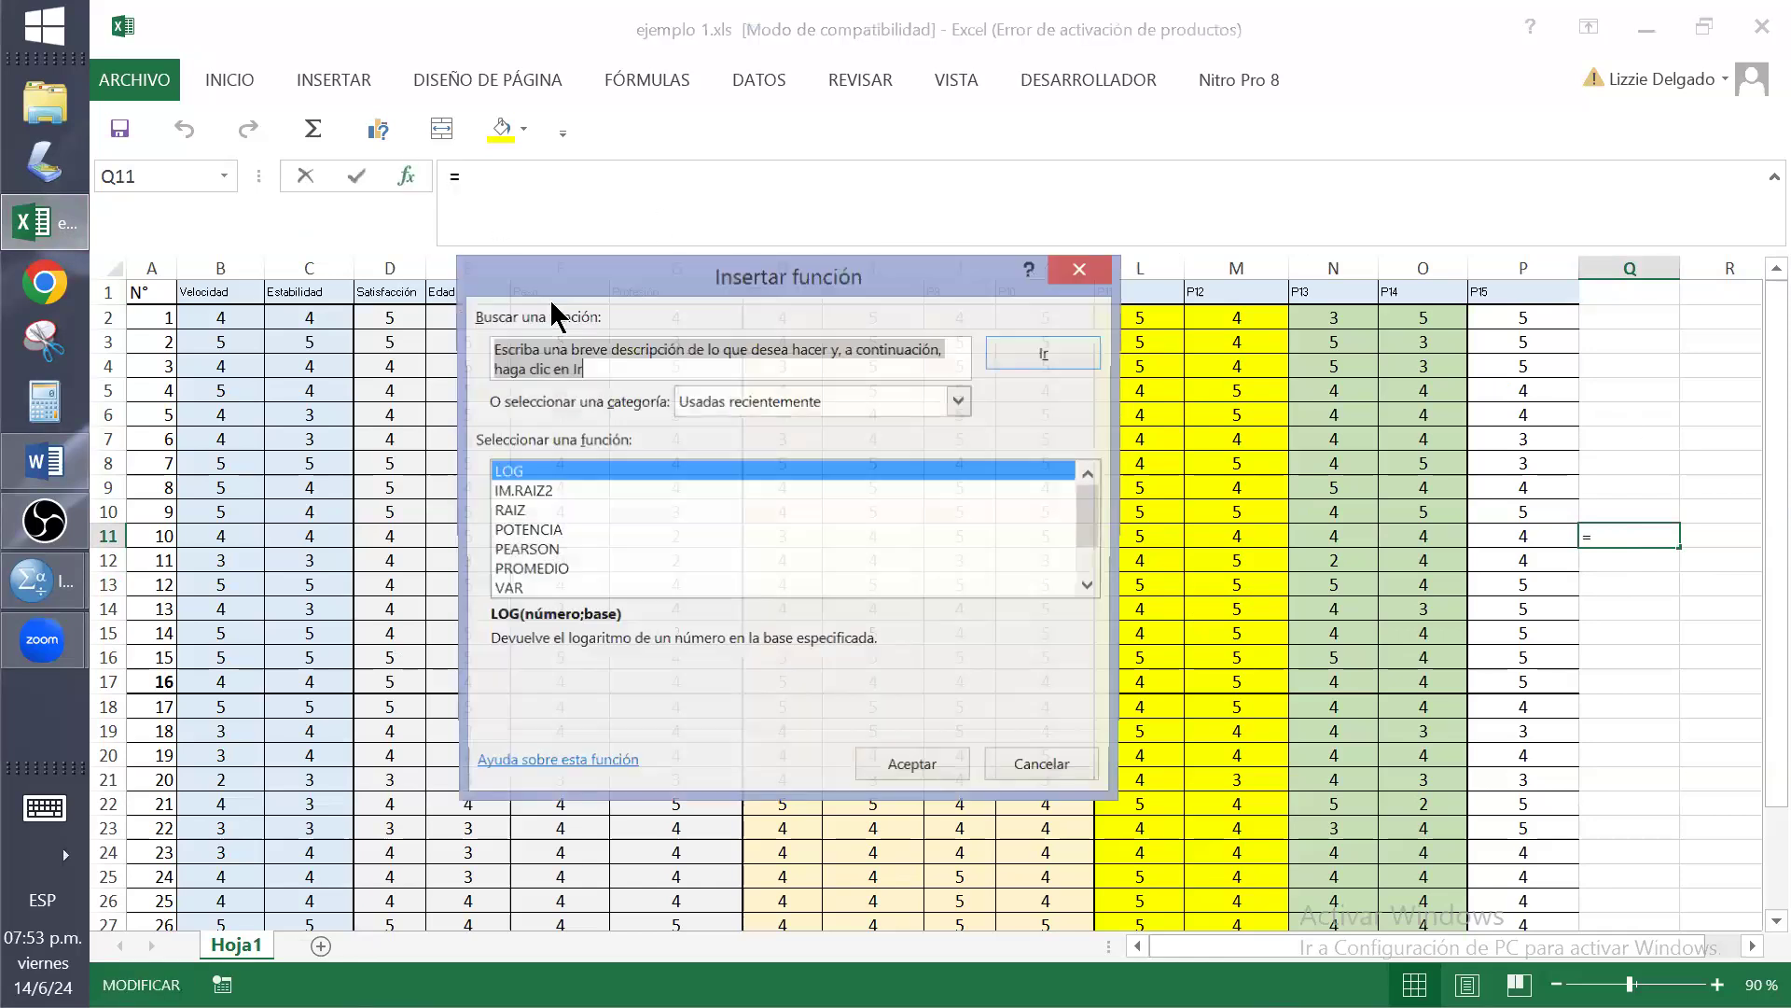
scroll(671, 519, "down", 1)
scroll(670, 515, "up", 1)
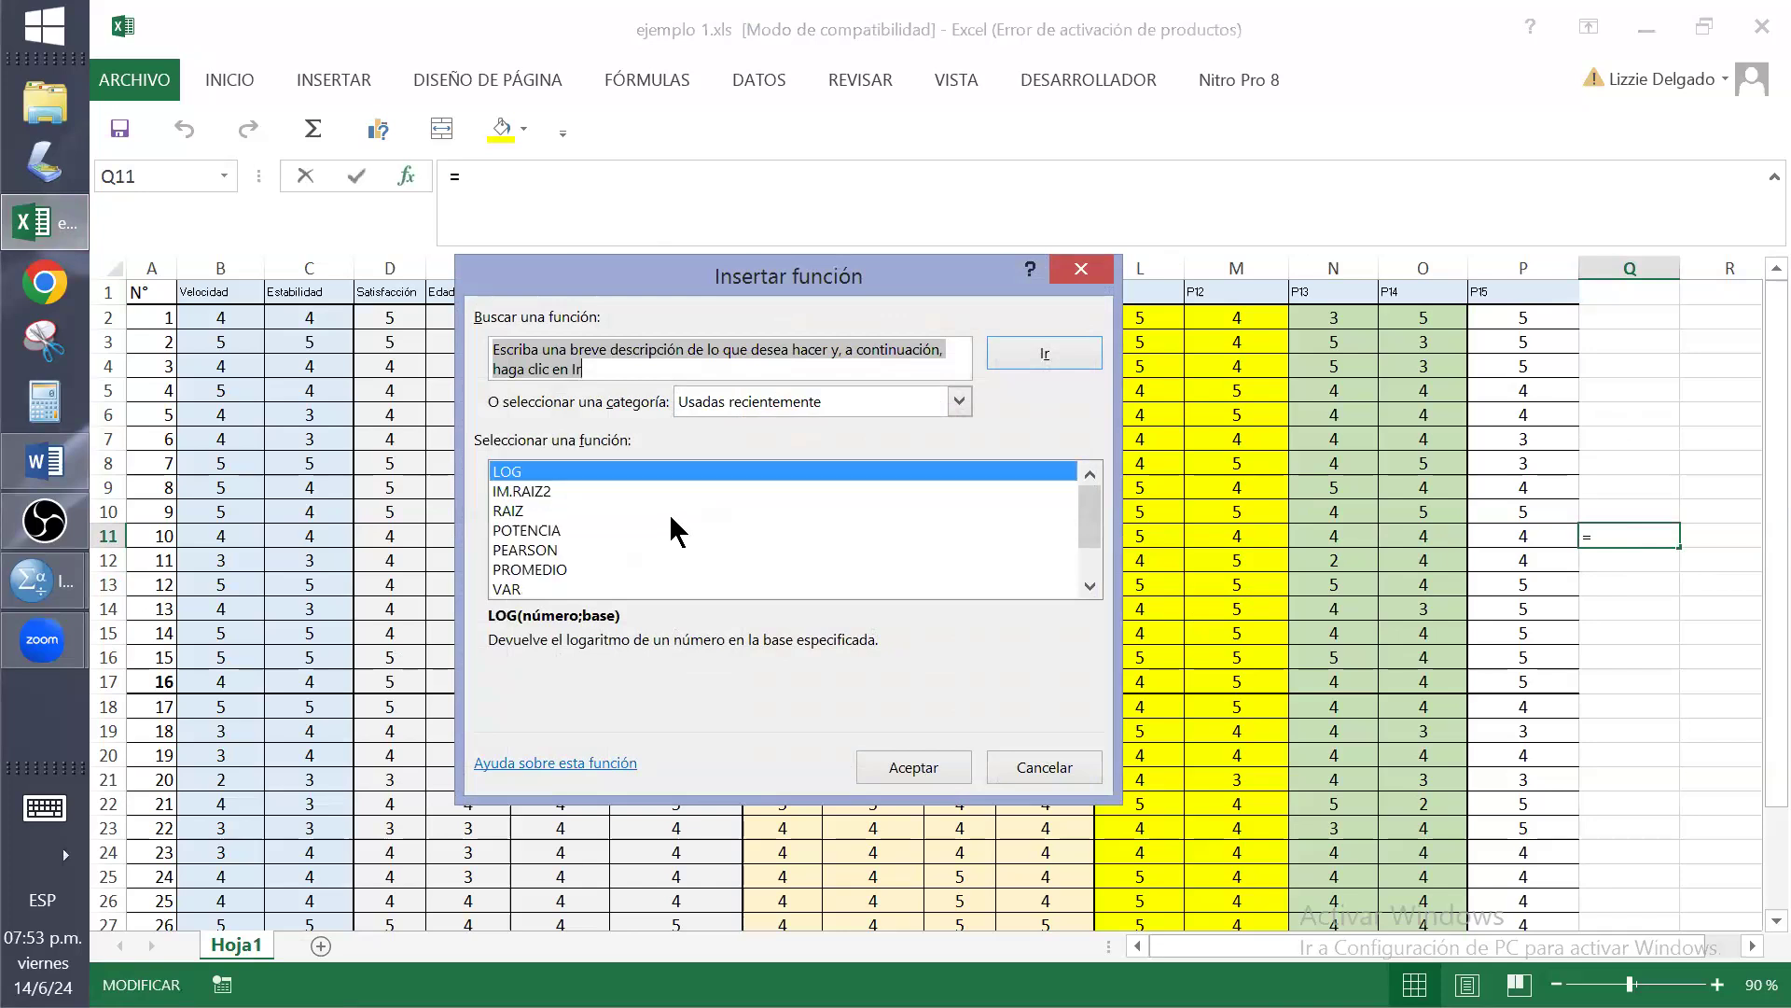
left_click(958, 402)
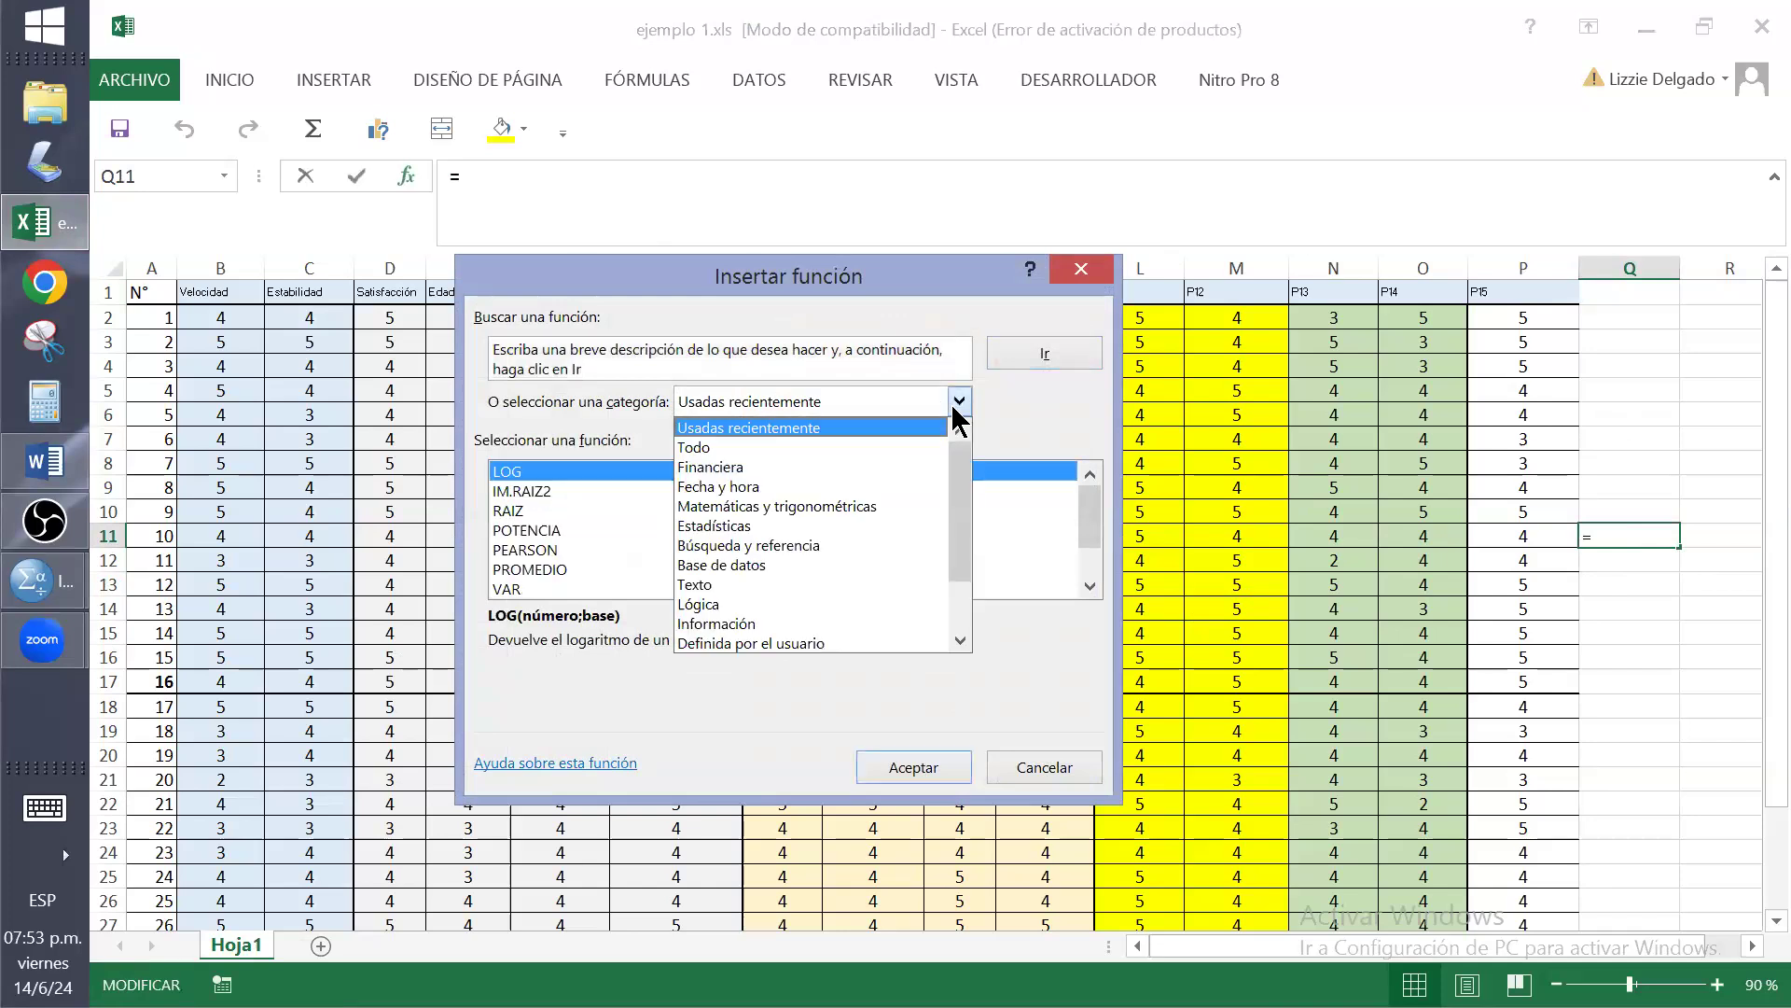
left_click(849, 525)
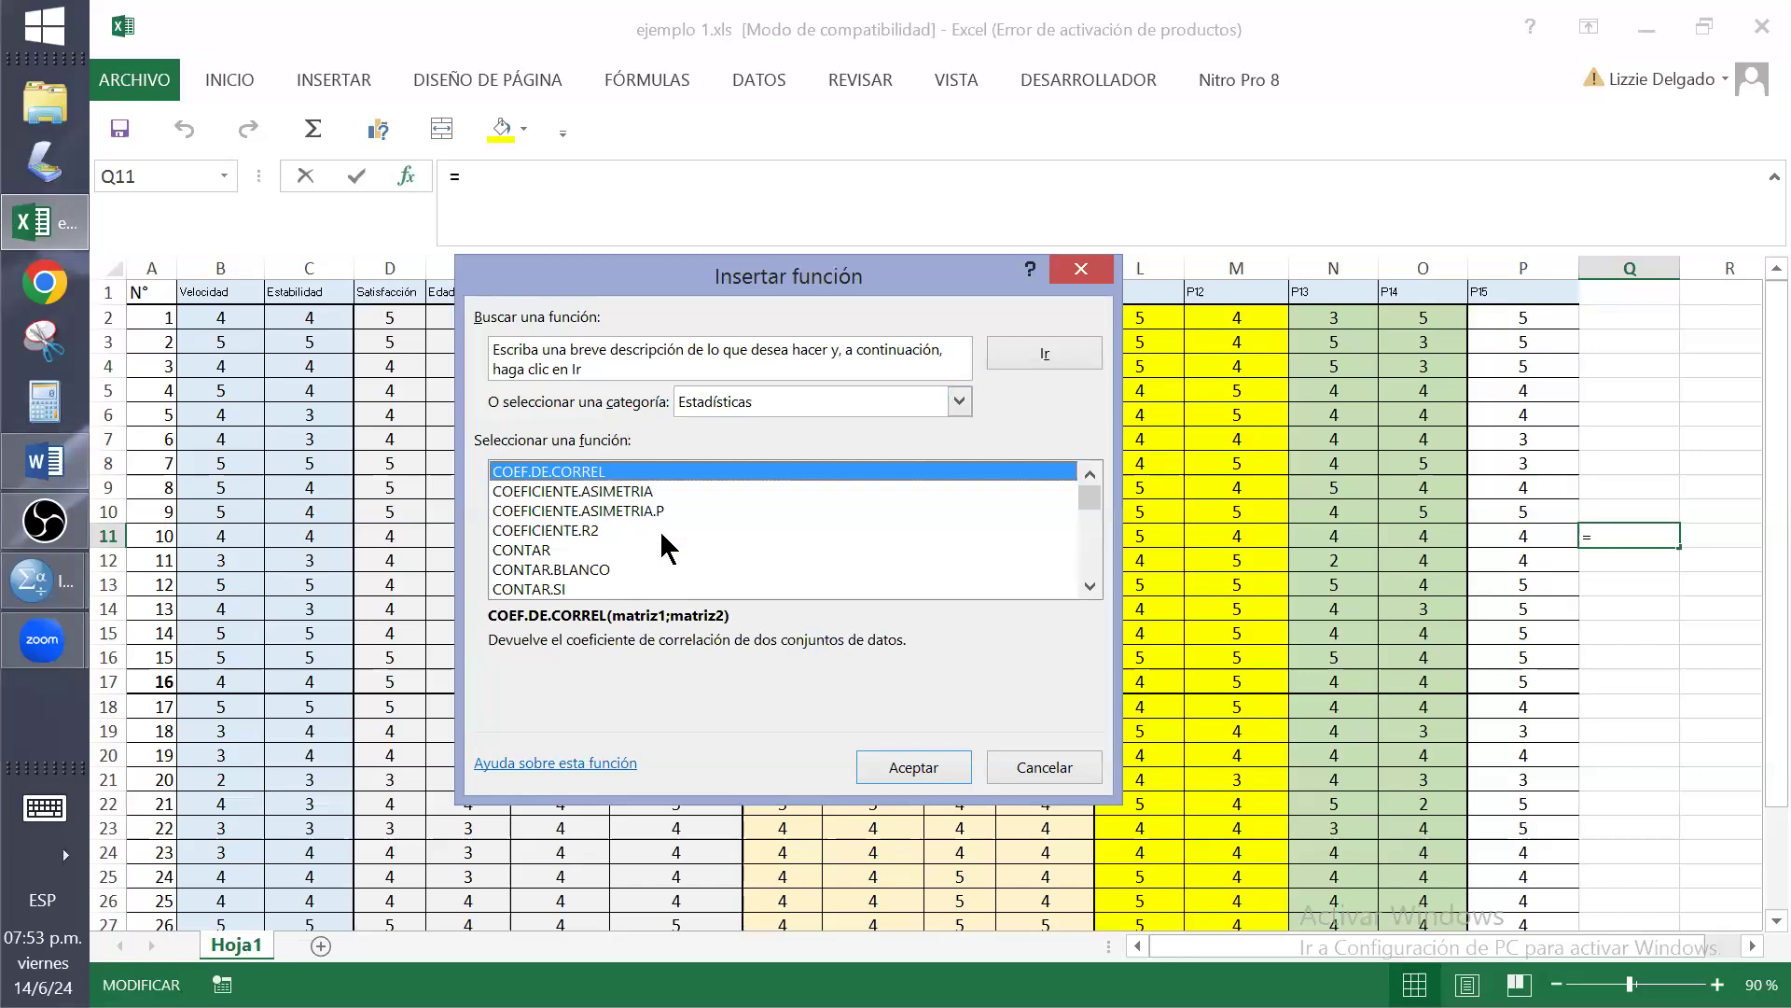
Browse through the list of statistical functions
scroll(659, 546, "down", 1)
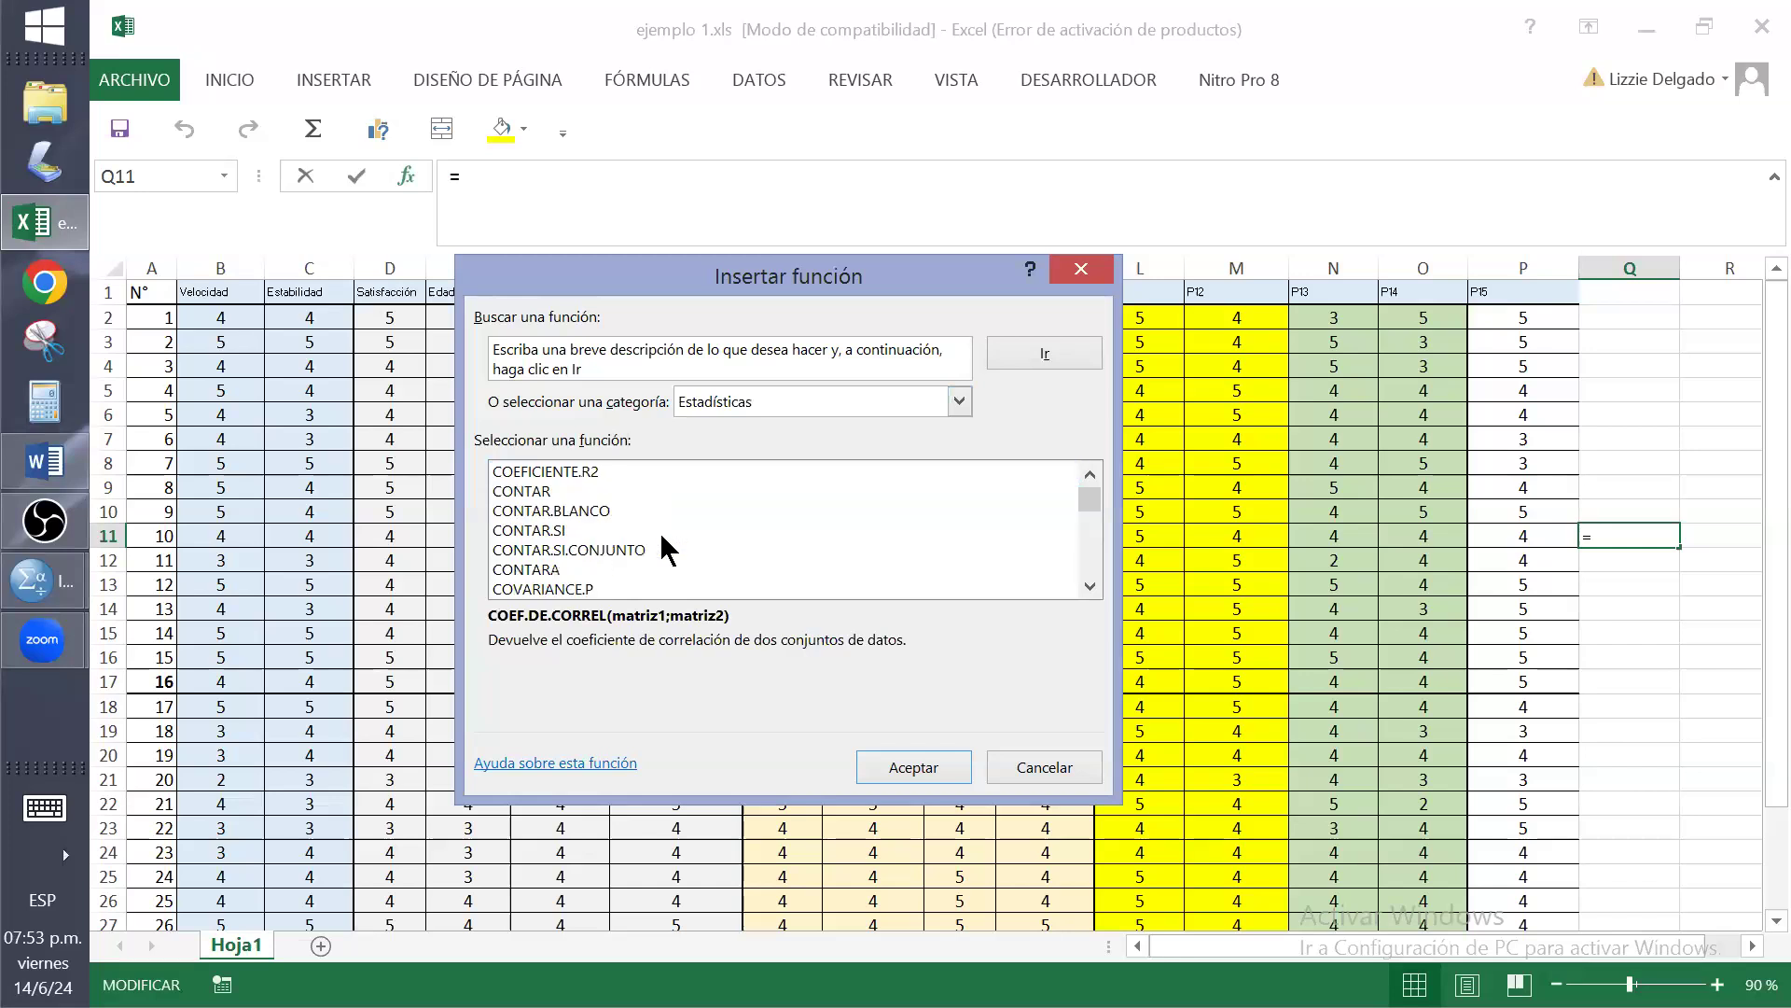
scroll(660, 537, "down", 1)
scroll(661, 537, "down", 1)
scroll(659, 532, "down", 3)
scroll(659, 532, "down", 1)
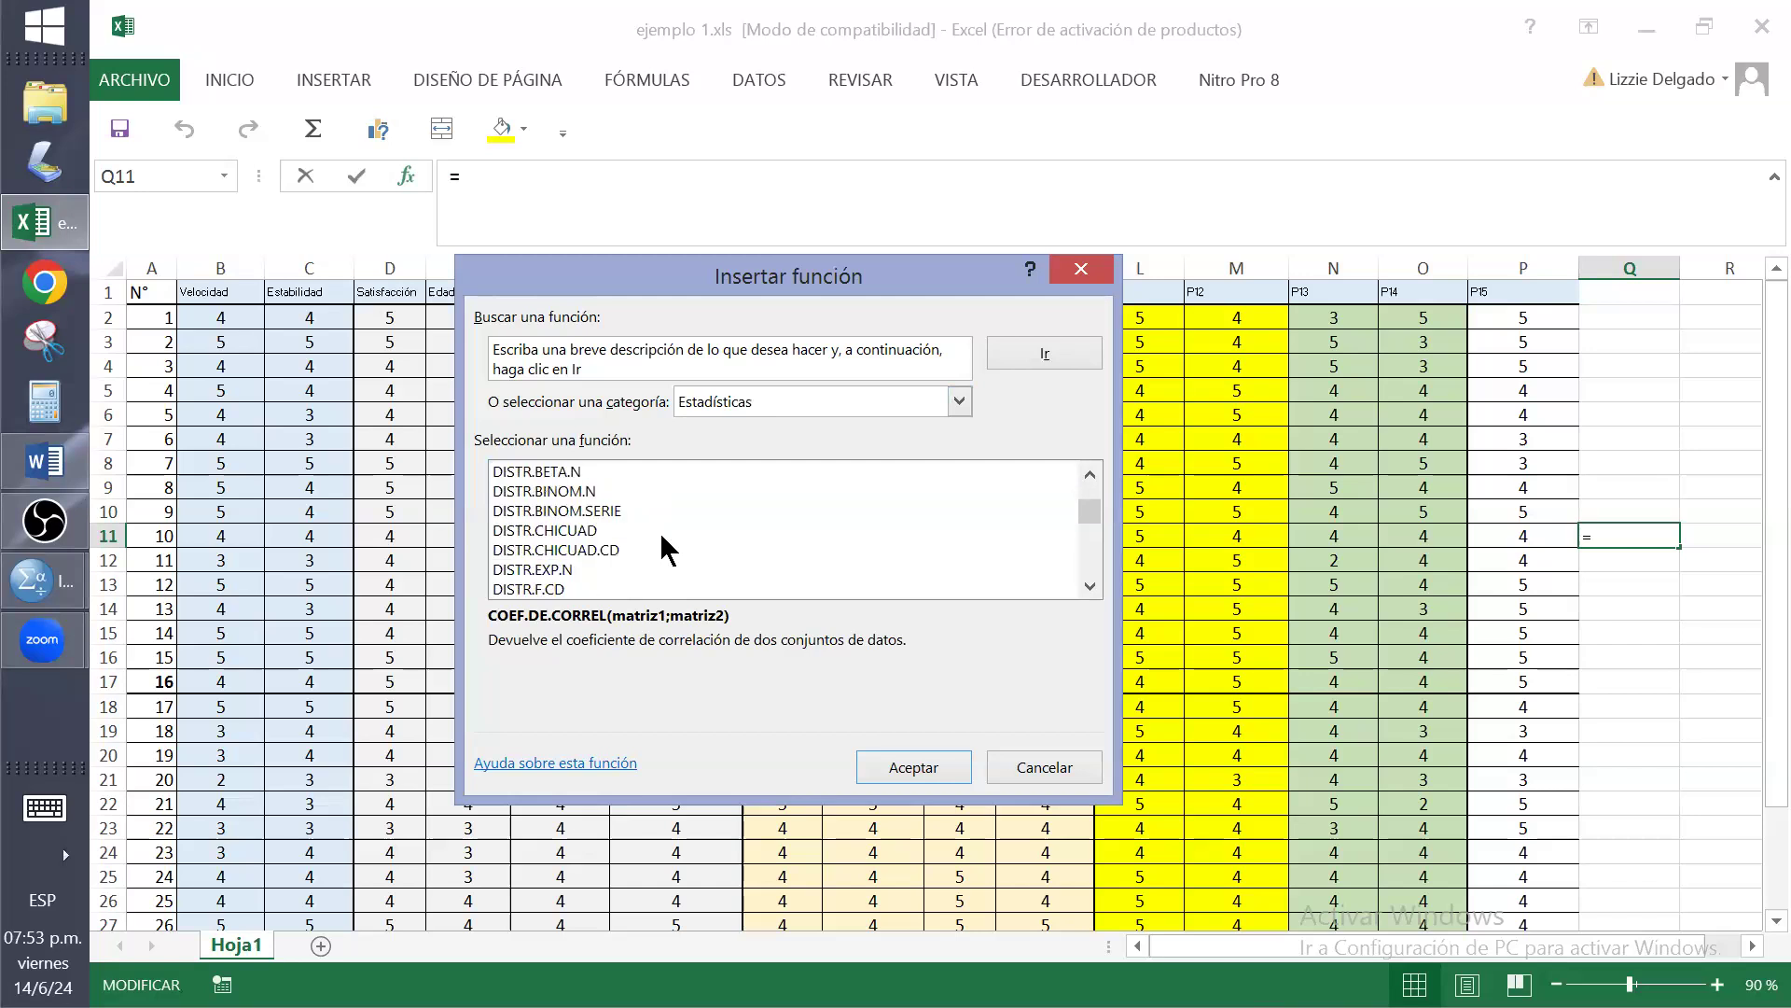
scroll(658, 531, "down", 3)
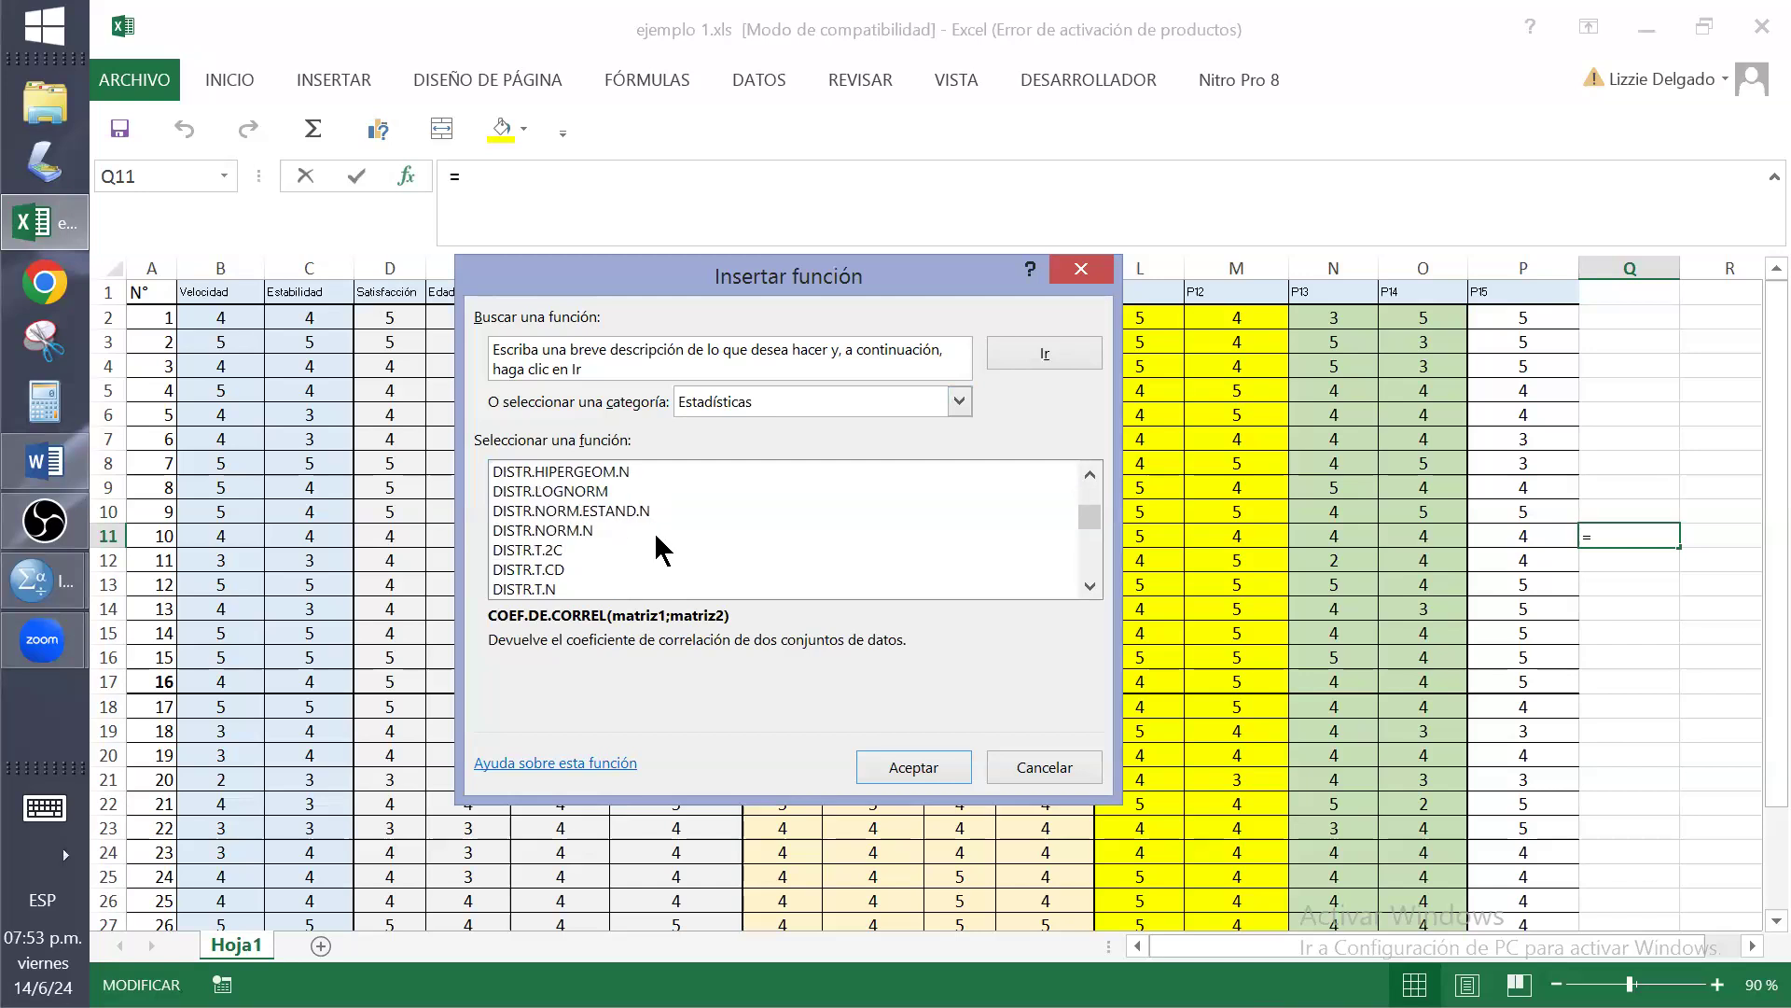
scroll(656, 548, "down", 3)
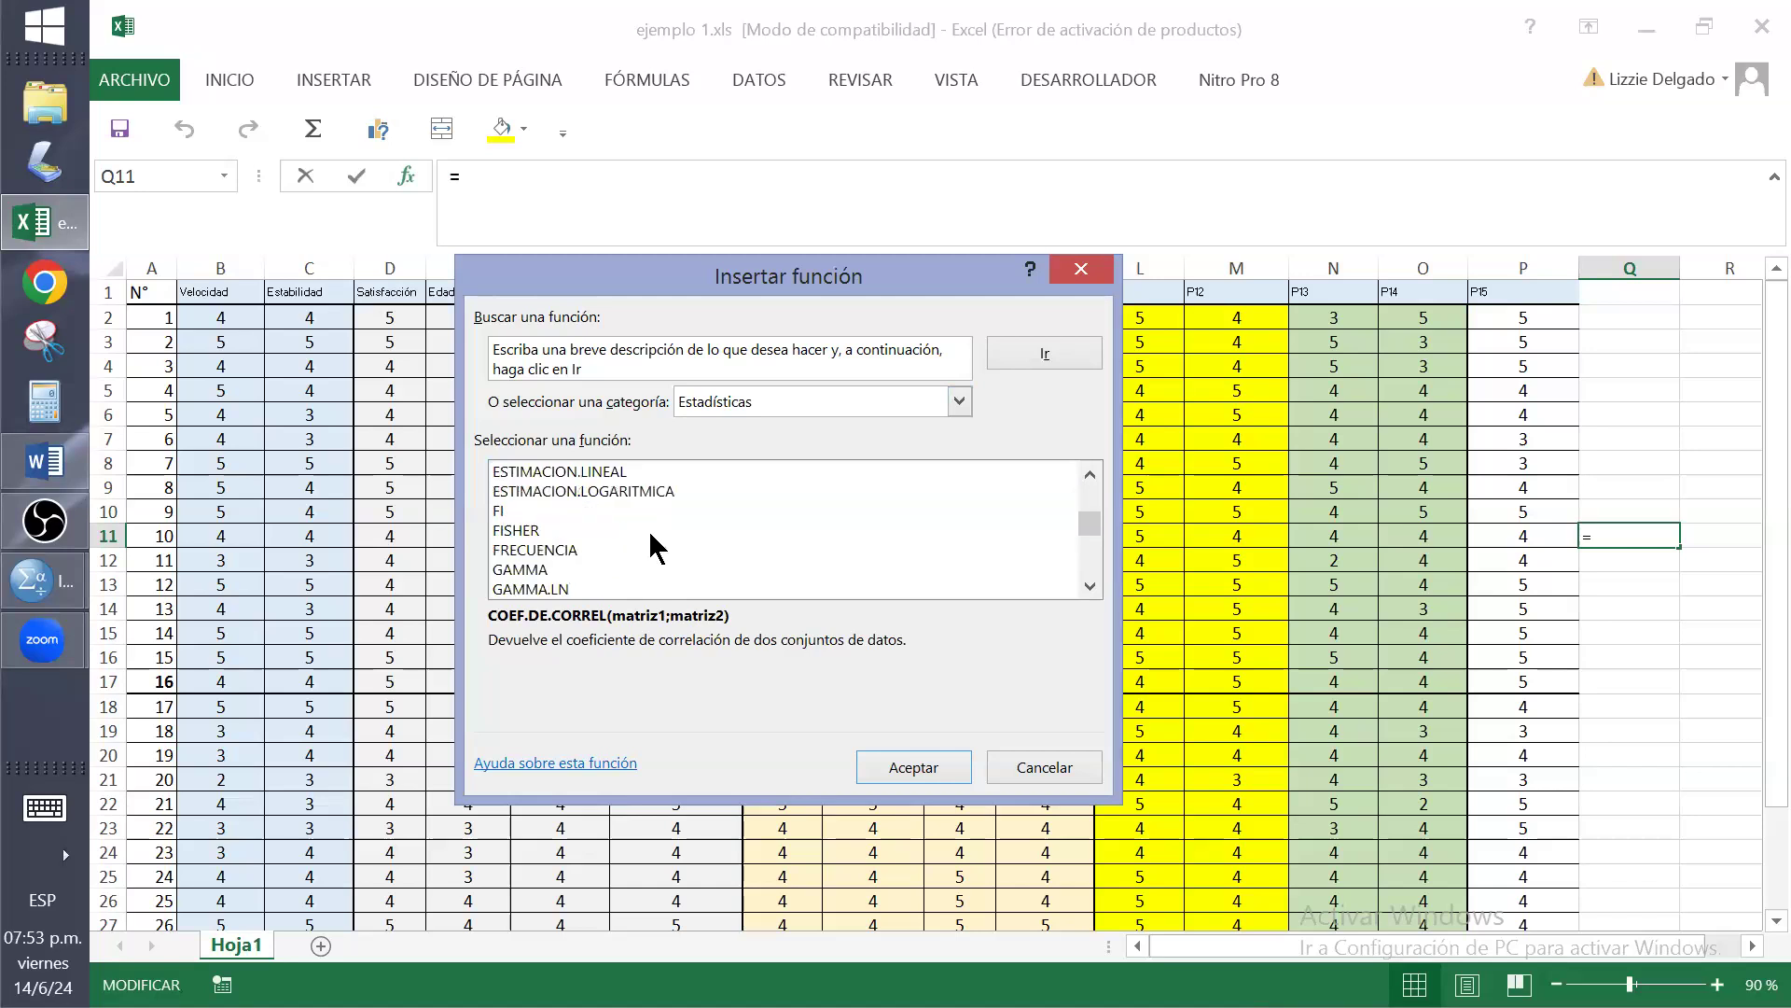
scroll(650, 534, "down", 1)
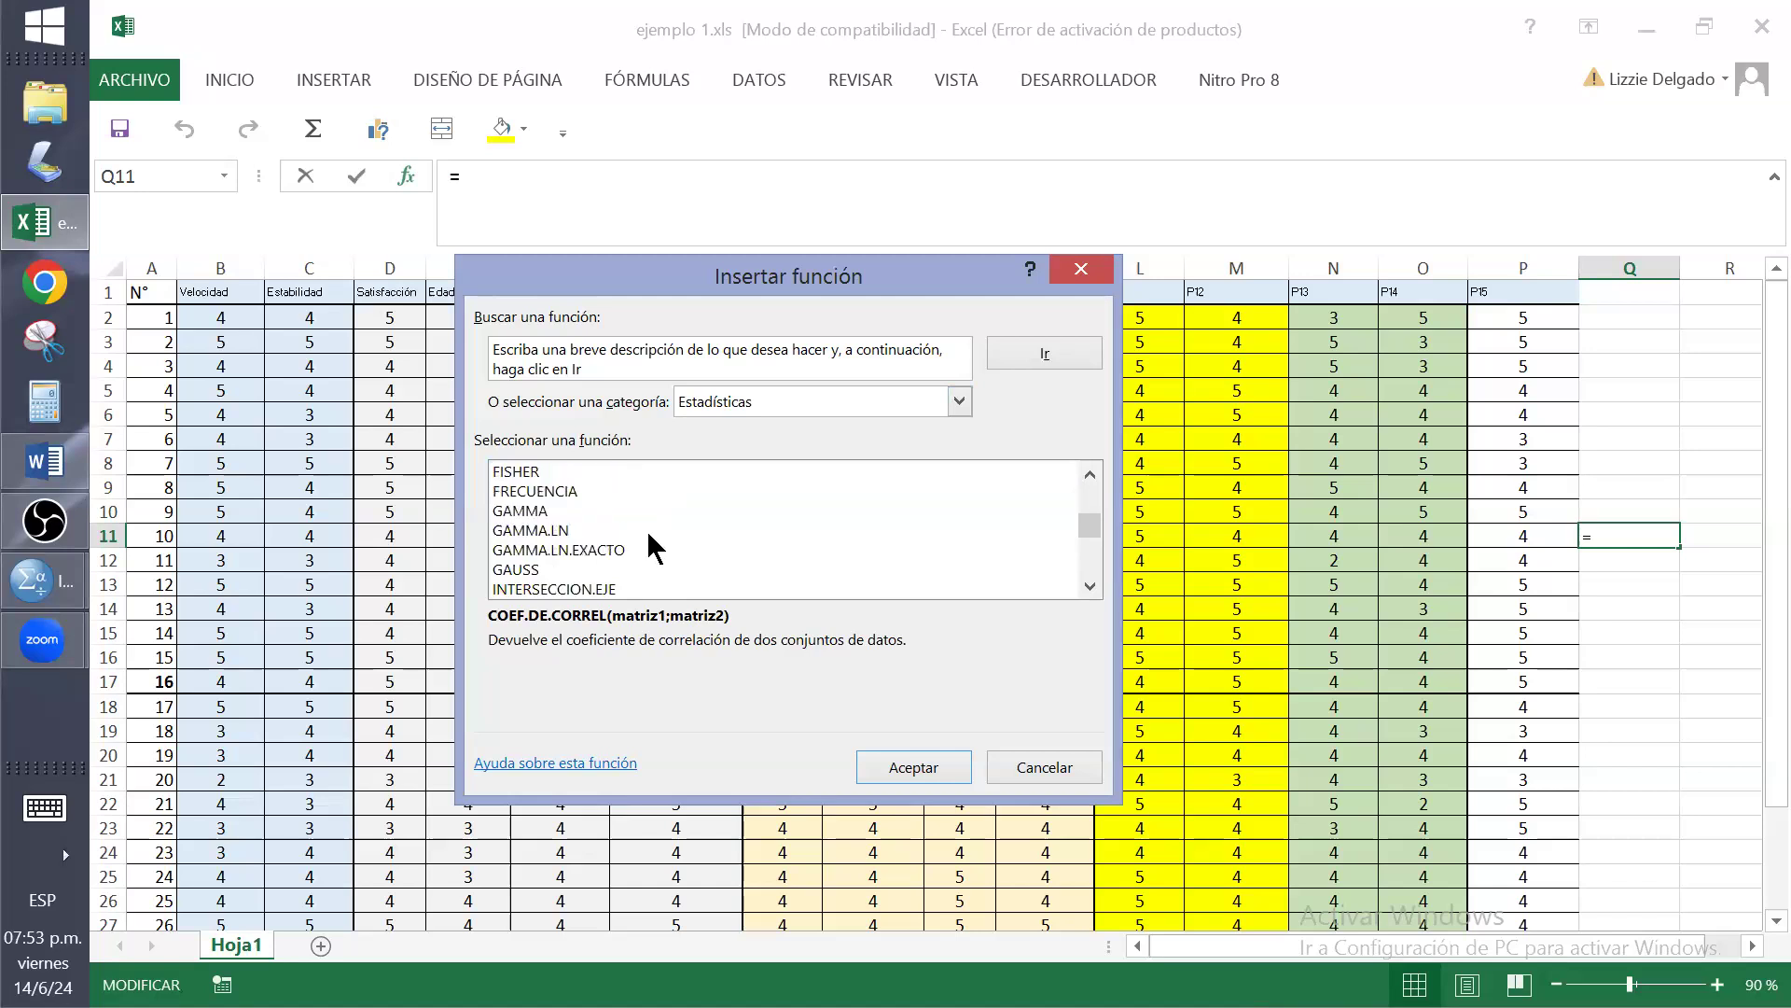
scroll(650, 545, "down", 1)
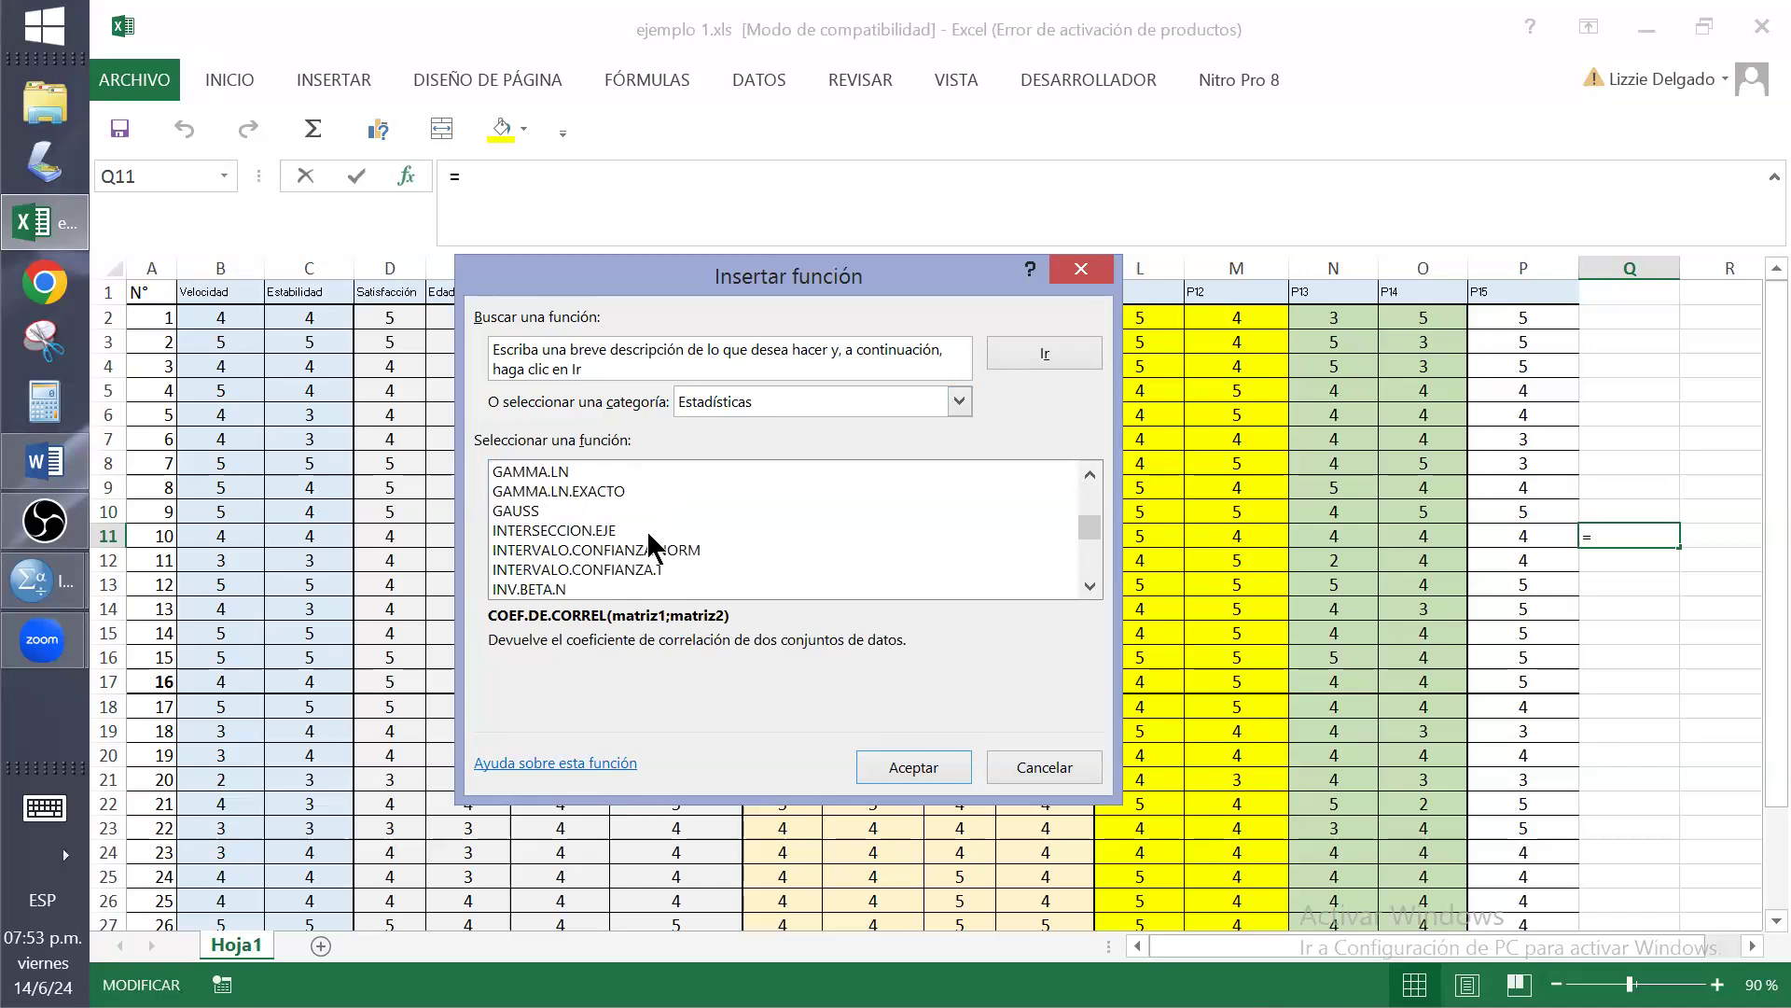
scroll(650, 541, "down", 4)
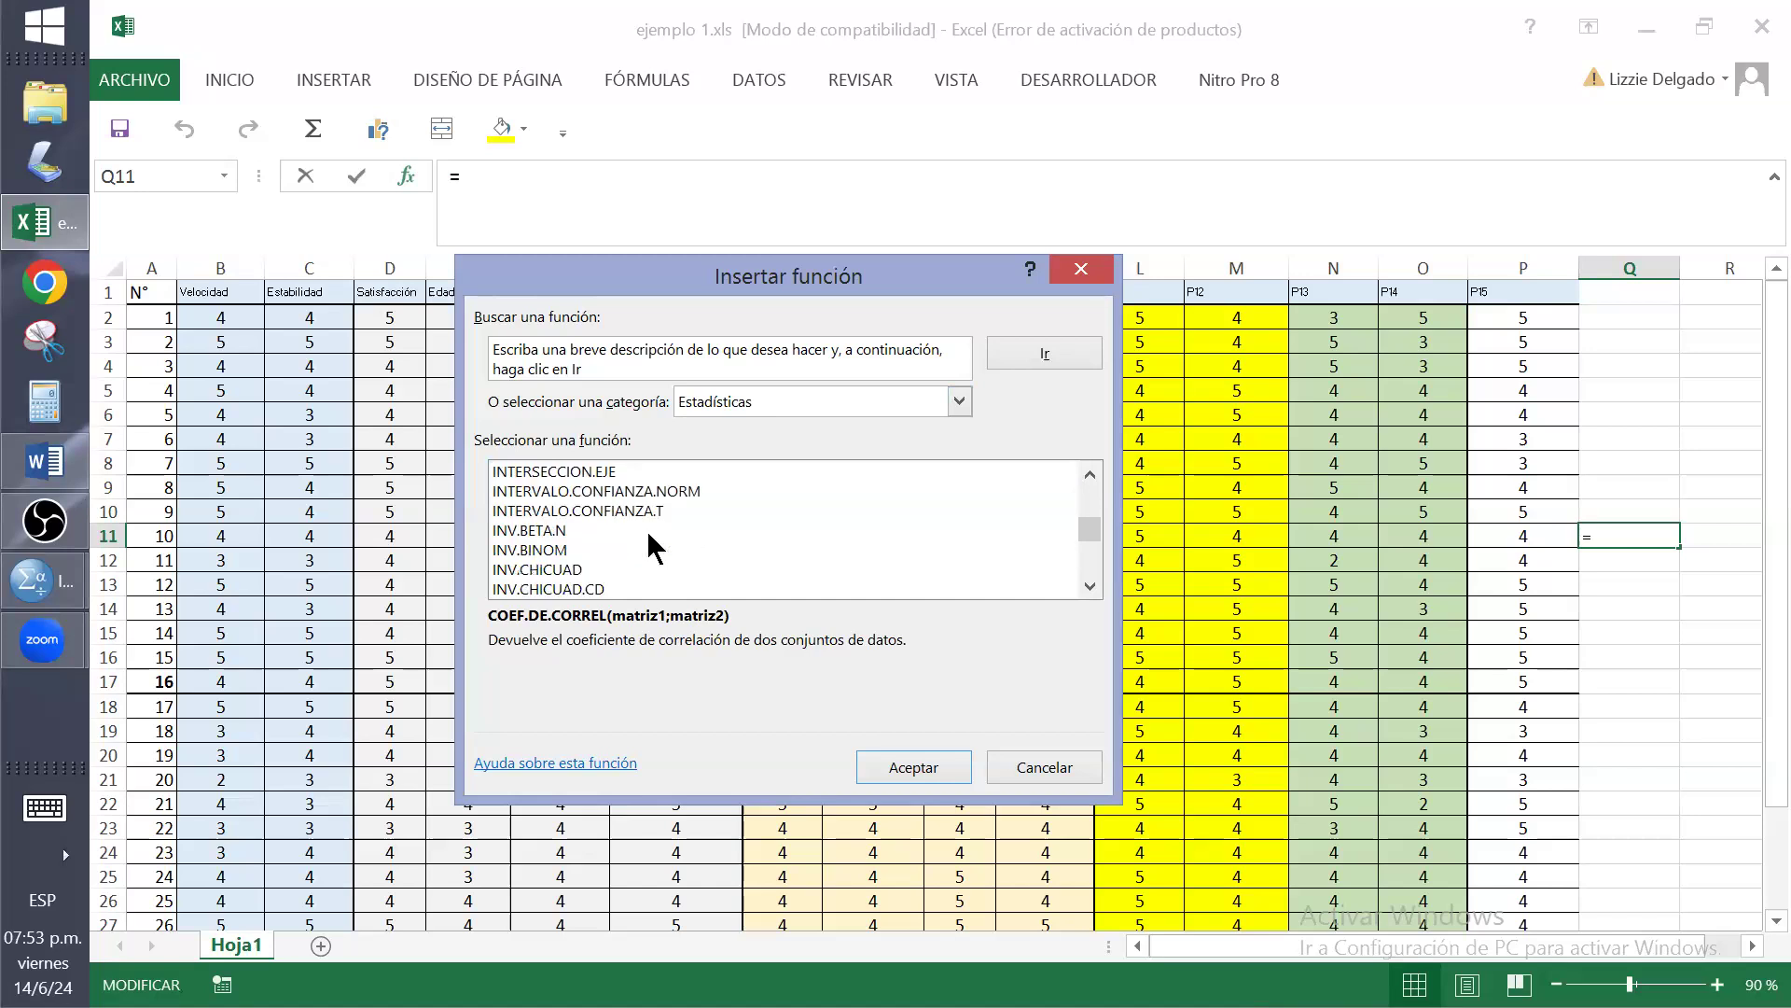
scroll(648, 534, "down", 4)
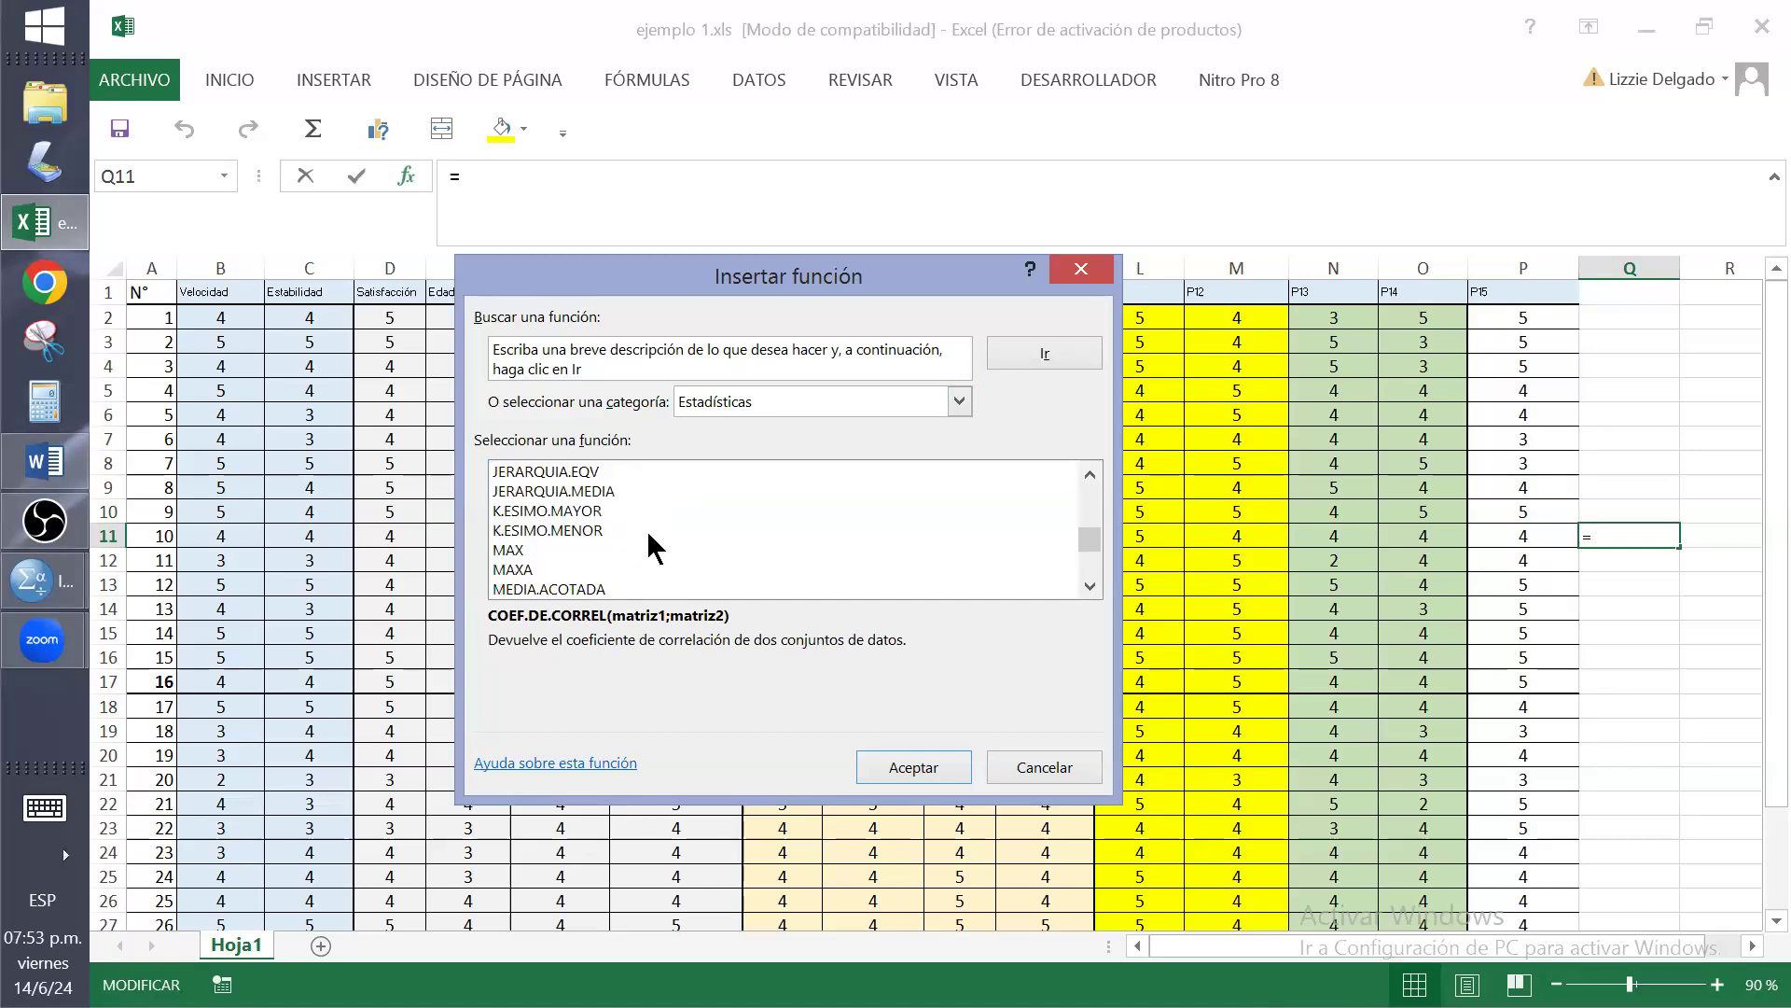
scroll(646, 530, "down", 3)
scroll(646, 529, "down", 1)
scroll(646, 530, "up", 1)
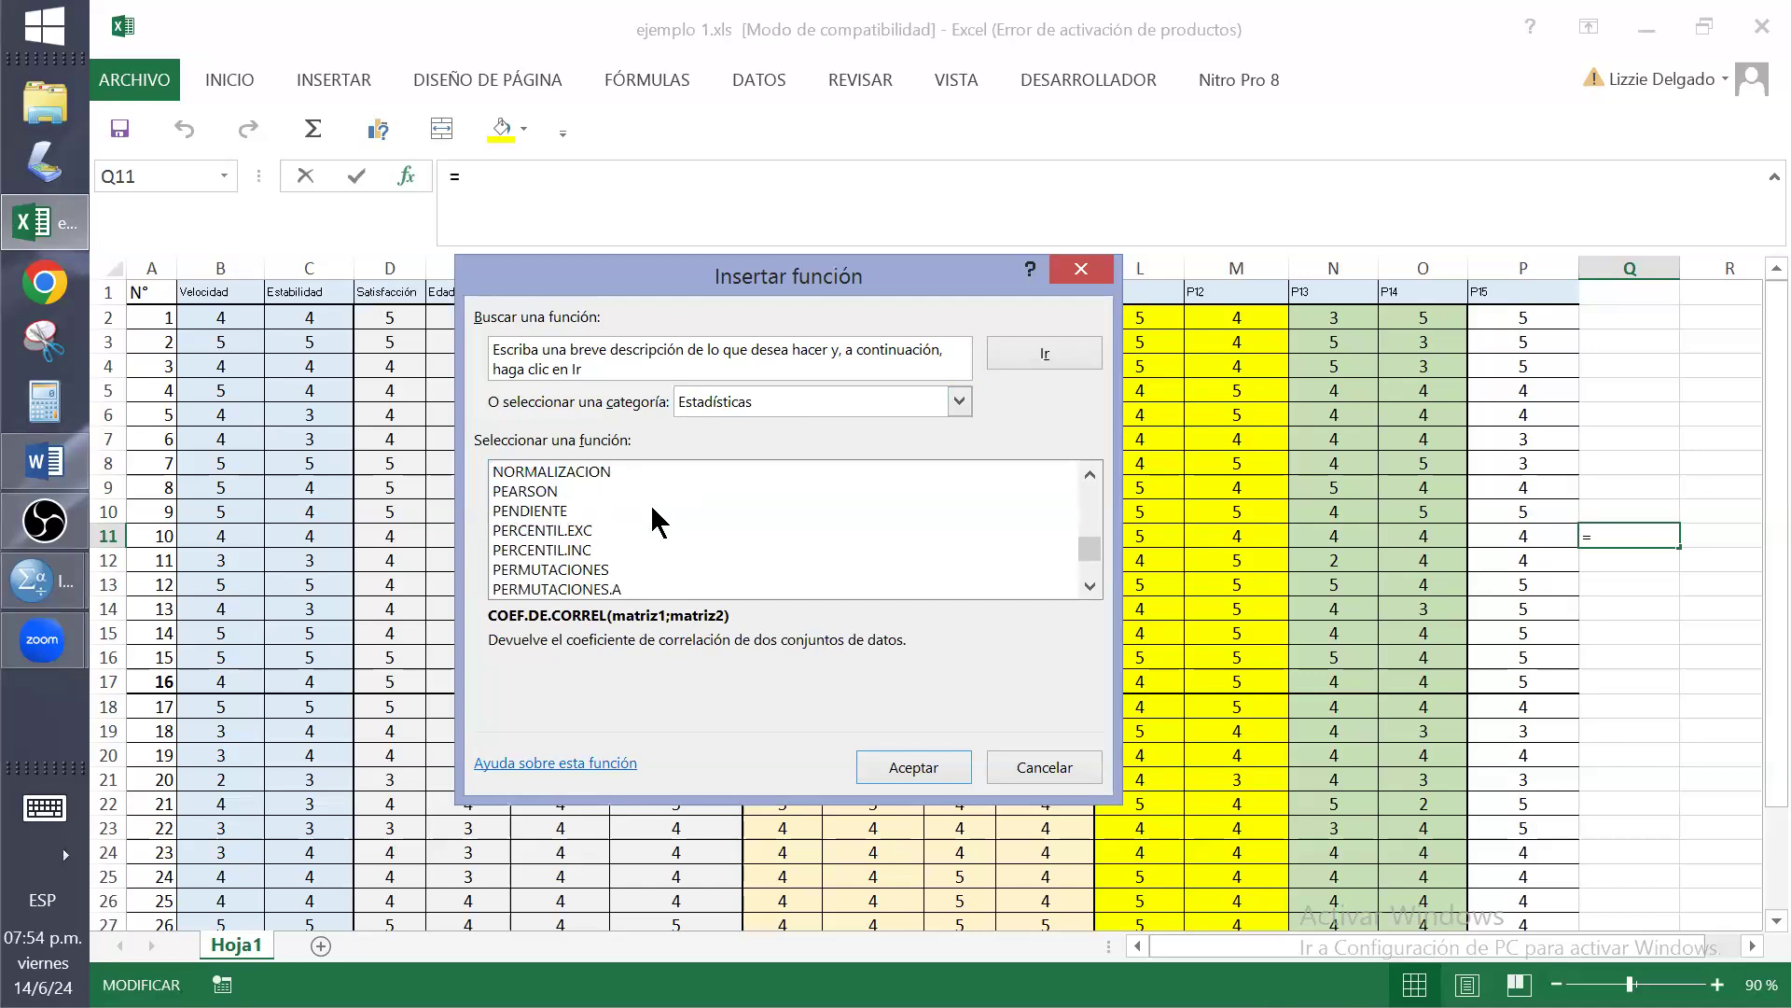
scroll(699, 515, "down", 1)
scroll(697, 513, "down", 6)
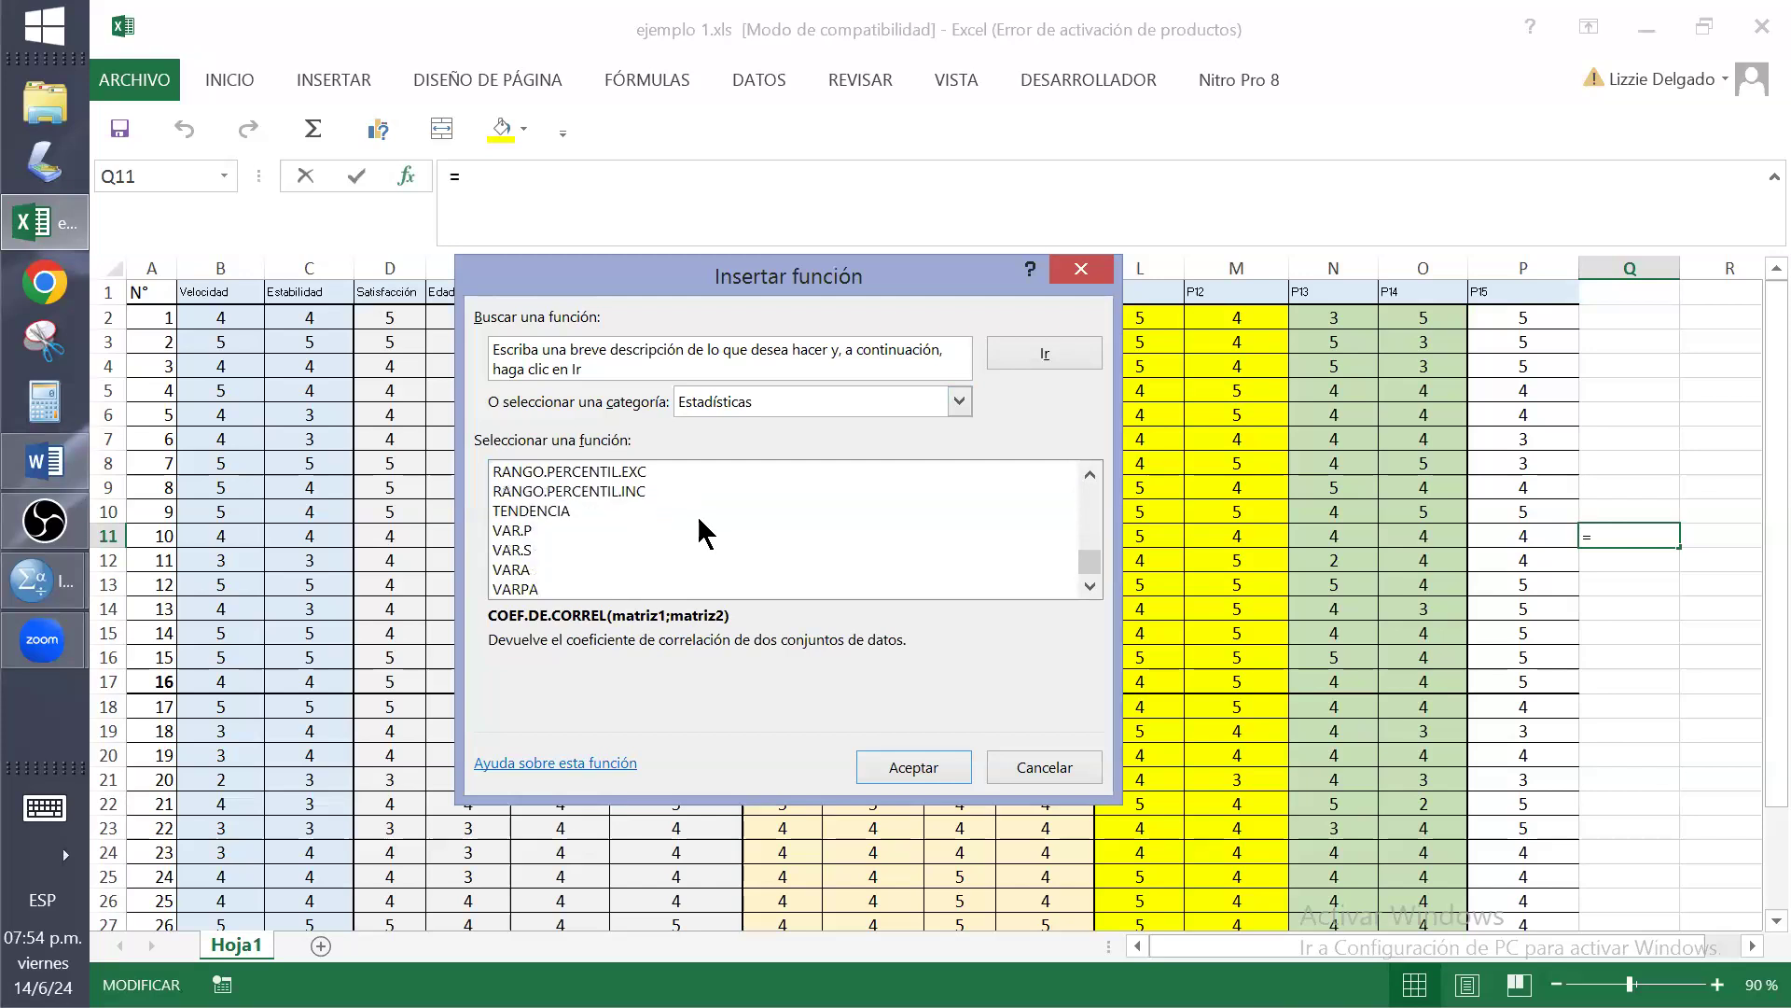
scroll(698, 518, "up", 2)
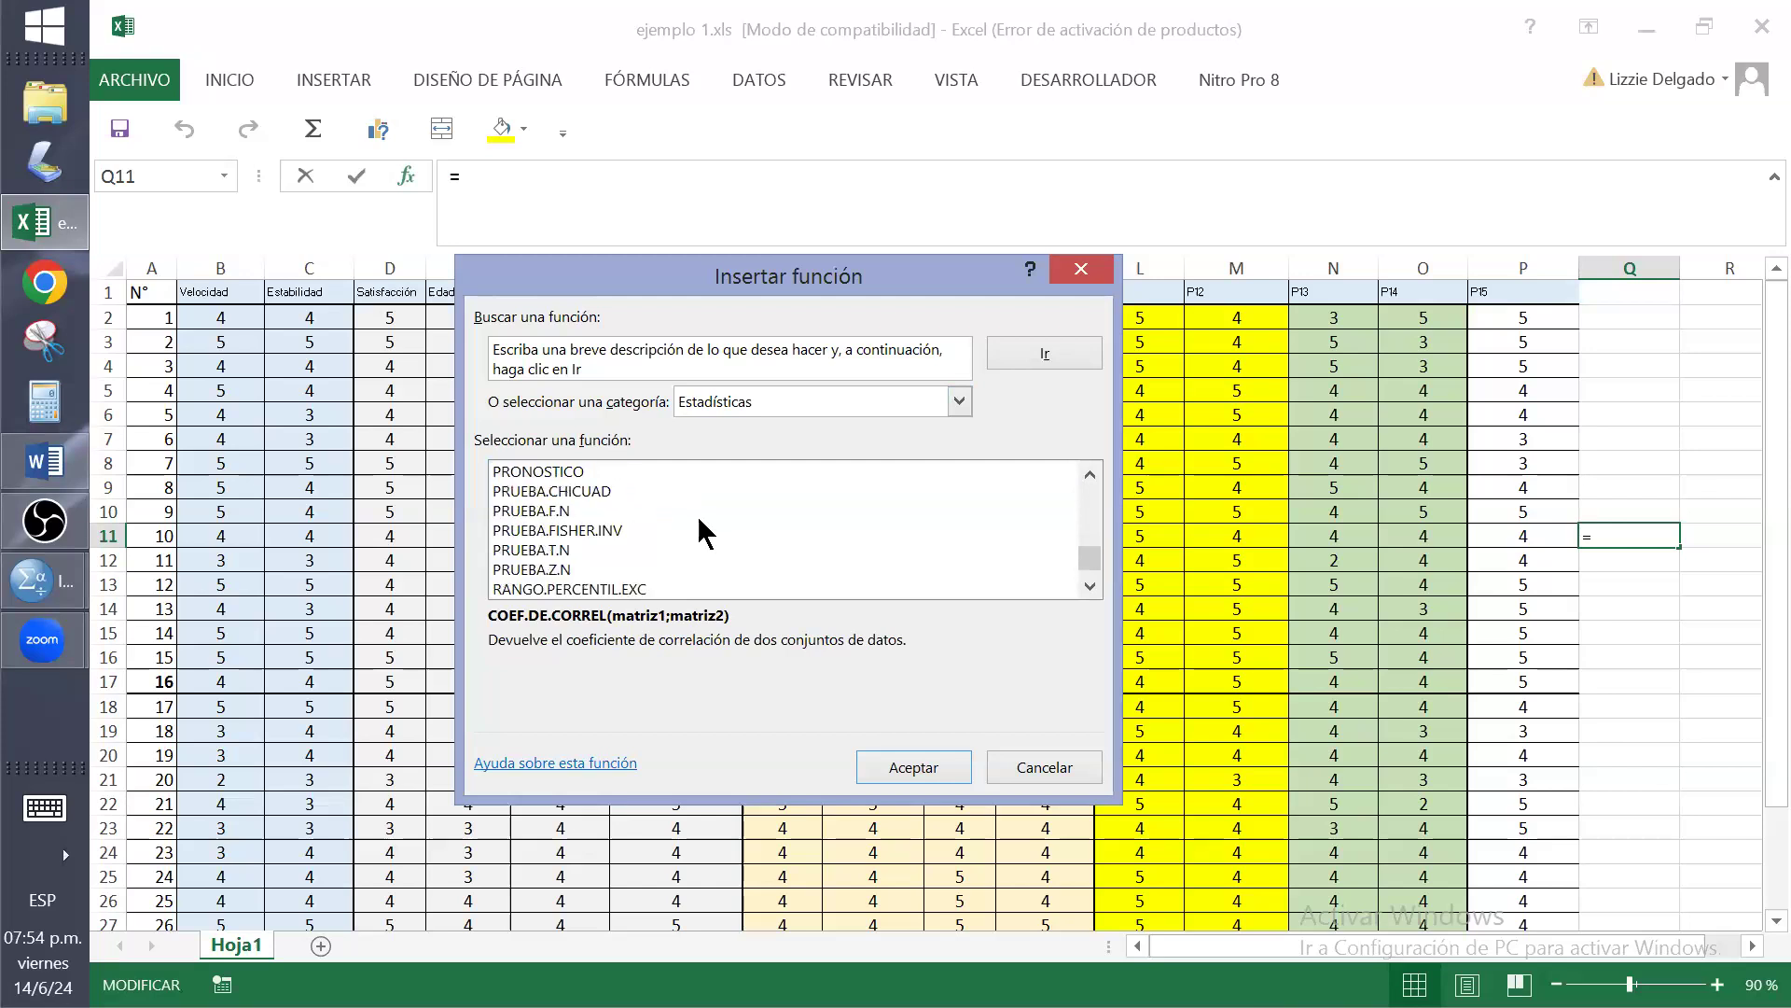
scroll(697, 533, "up", 1)
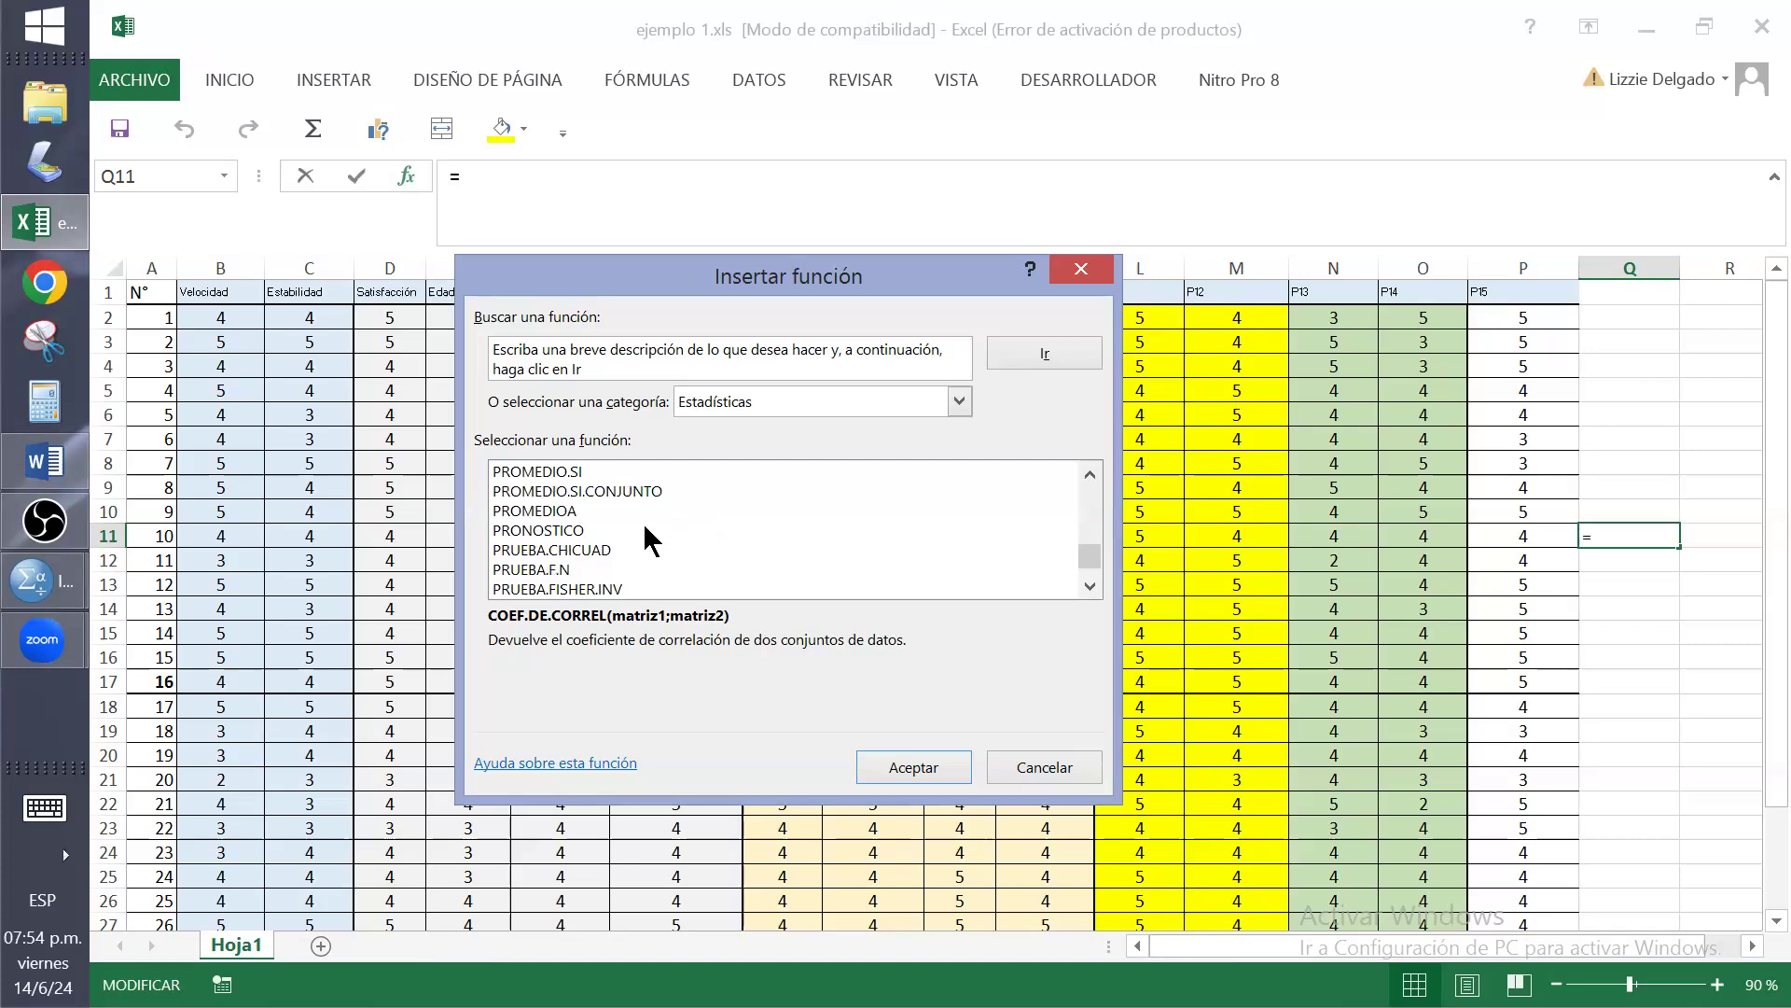
scroll(660, 554, "up", 14)
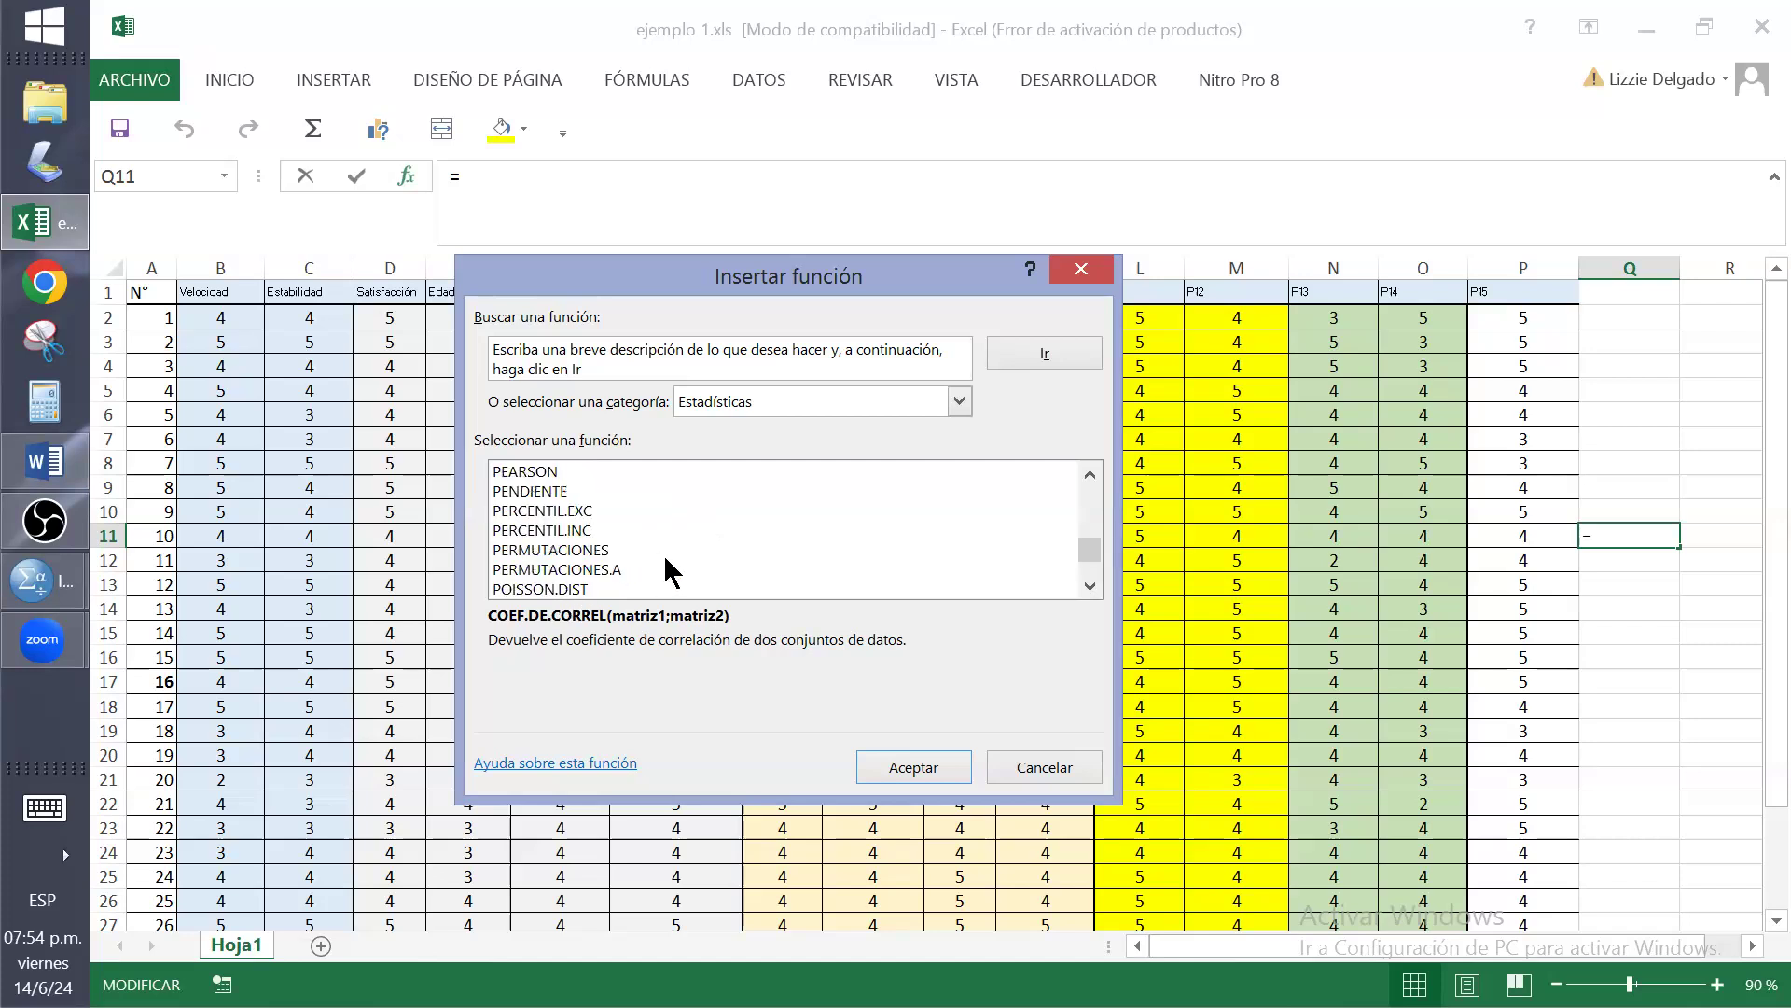
scroll(663, 552, "up", 12)
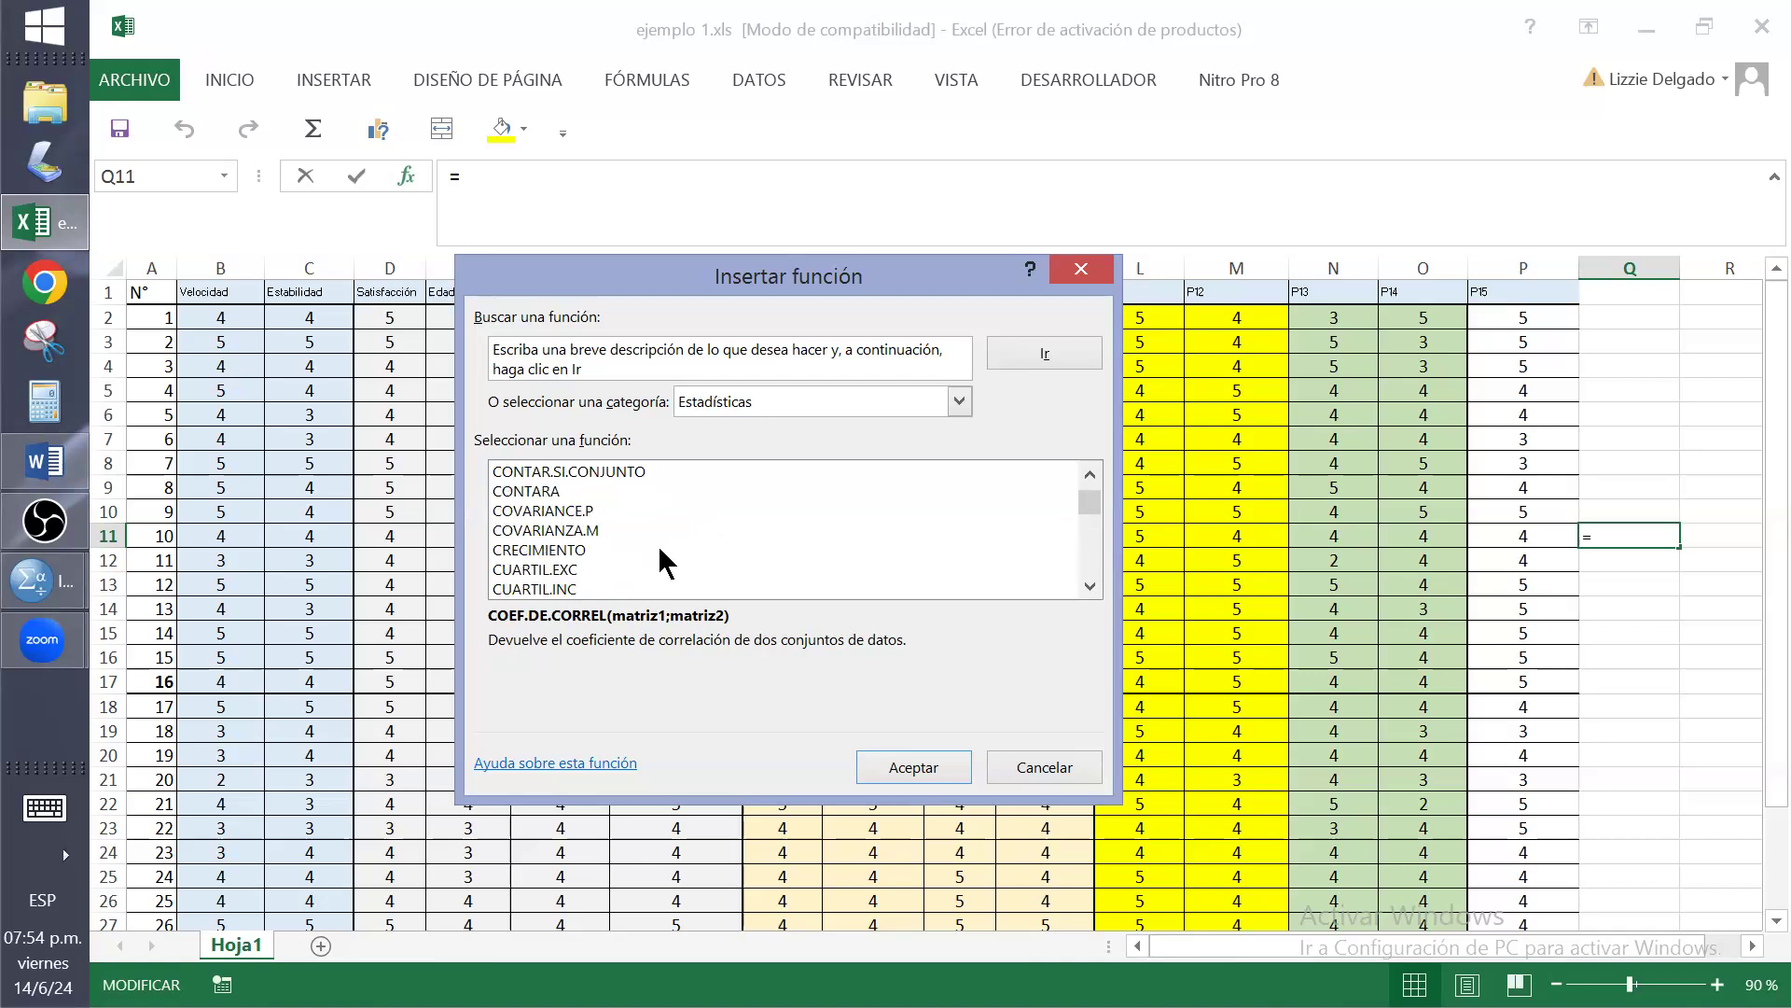
Cancel Insertar función leaving Q11 empty, and return to SPSS's Sin título2 window
left_click(1091, 275)
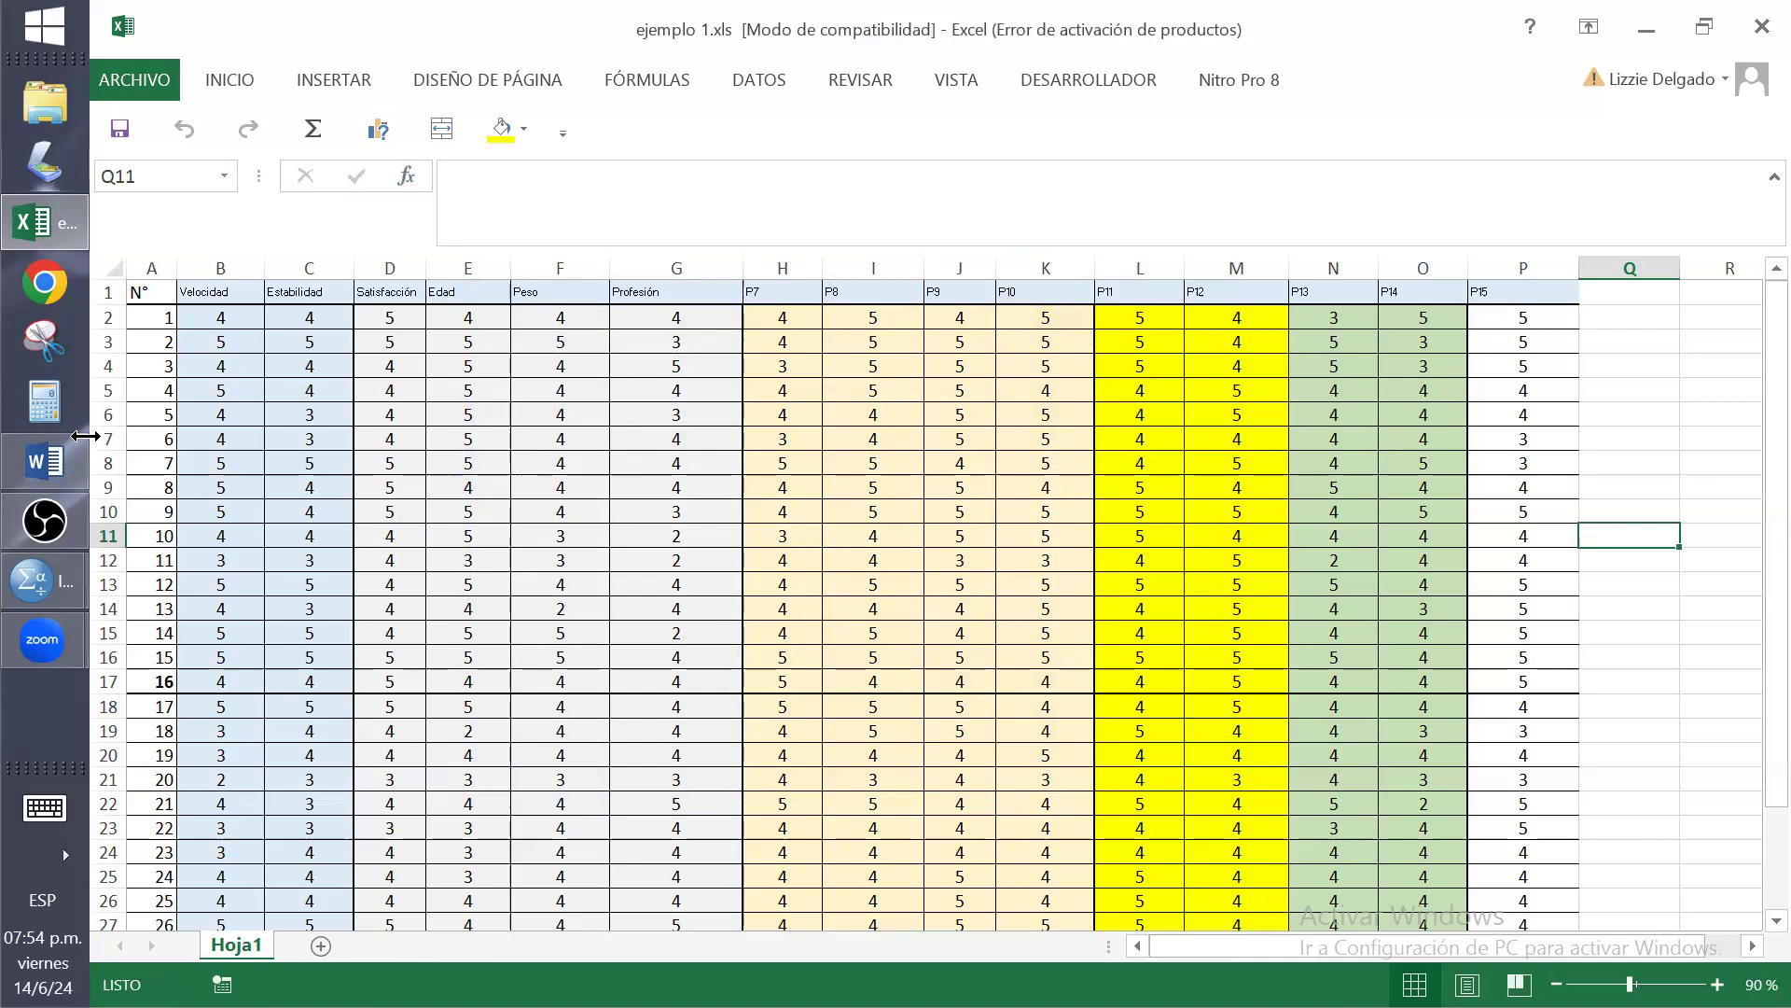
left_click(44, 583)
left_click(58, 573)
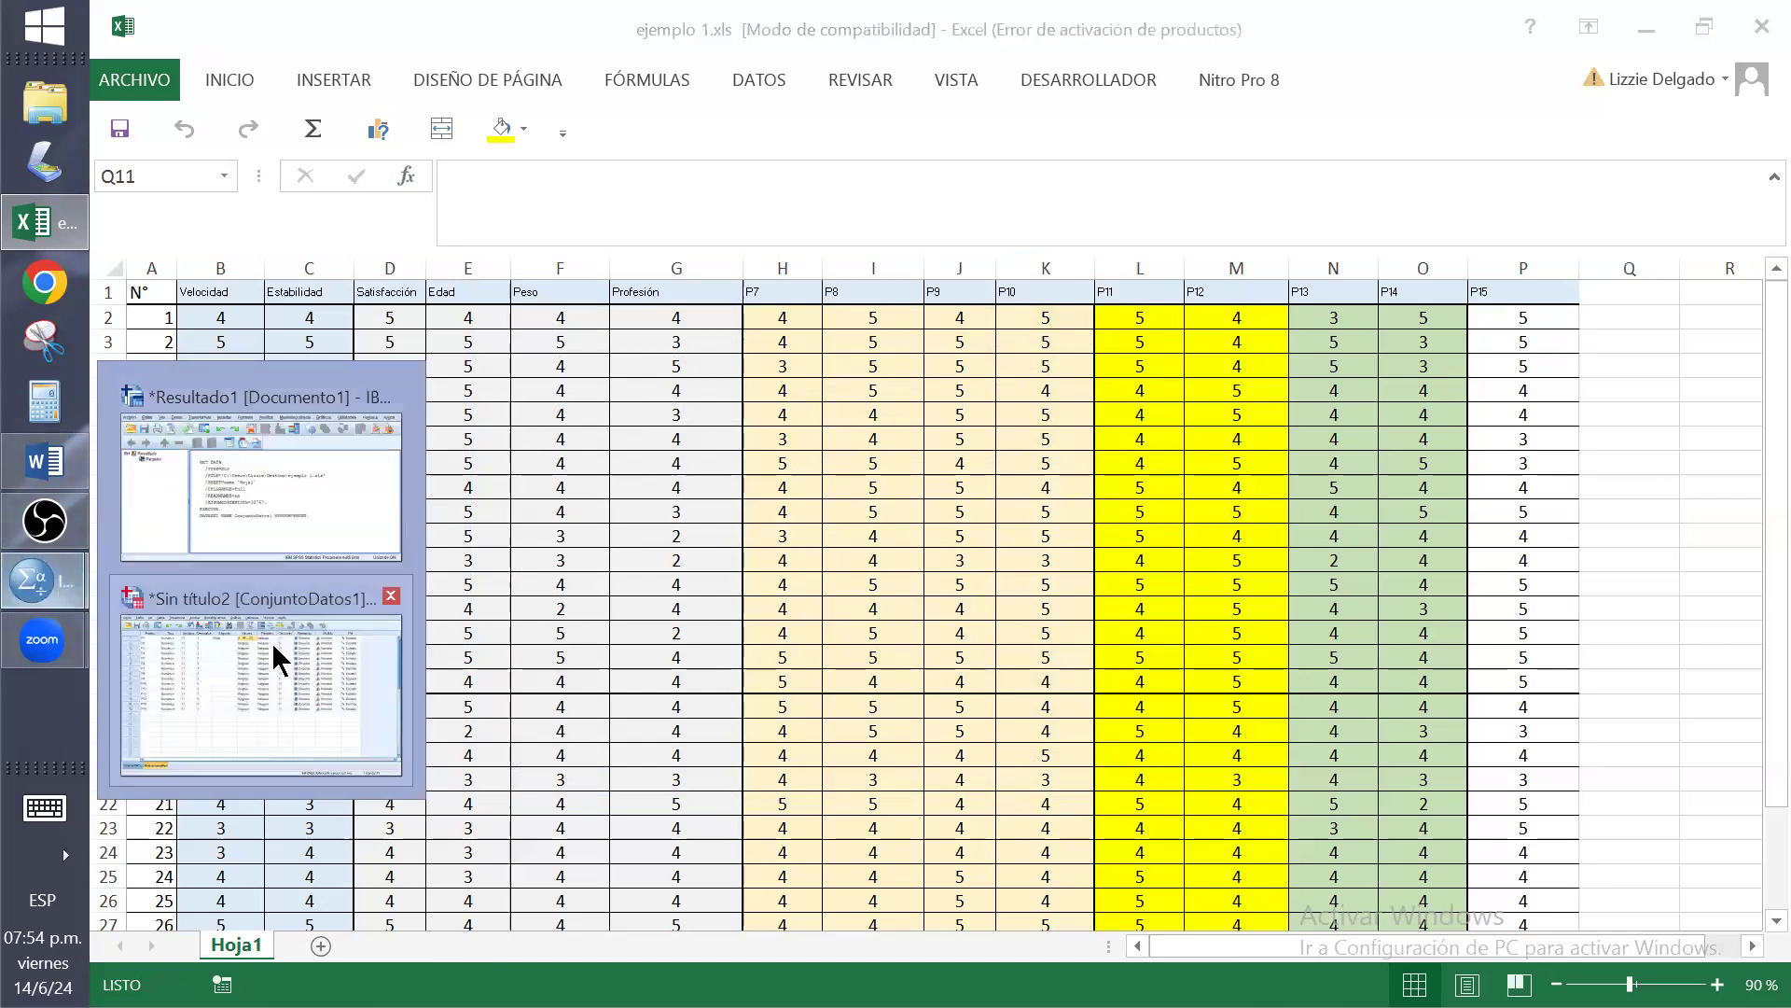
left_click(264, 662)
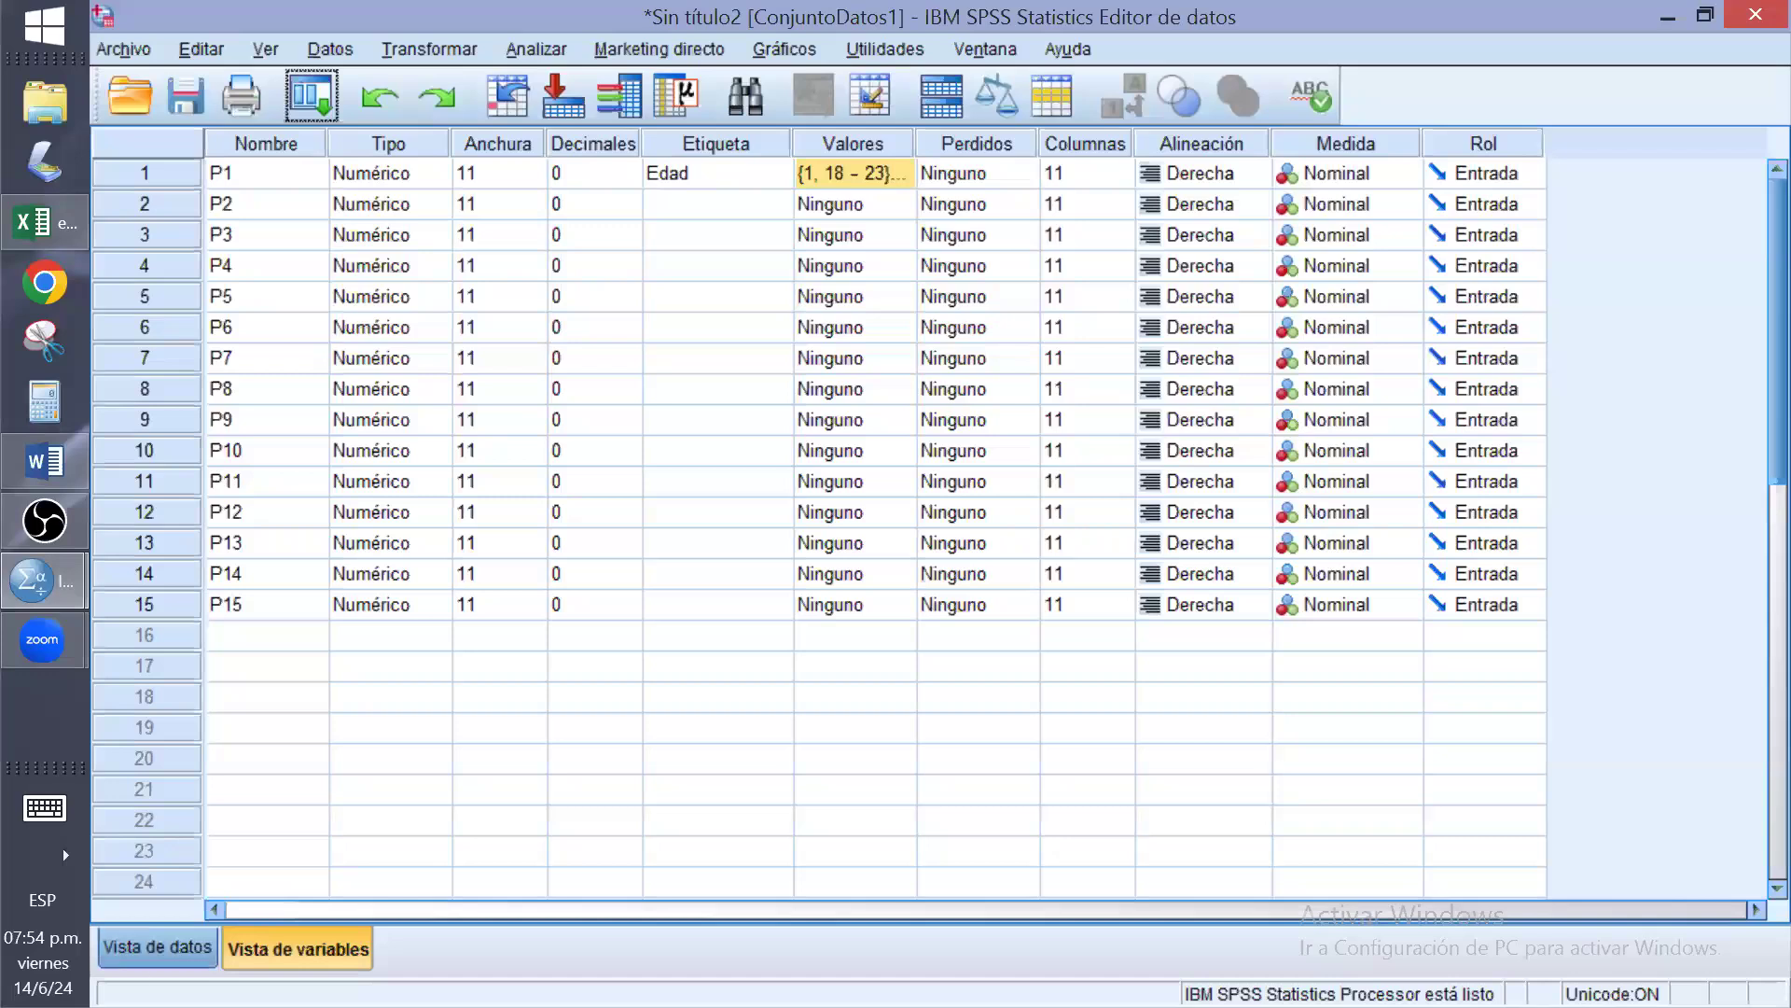
left_click(125, 952)
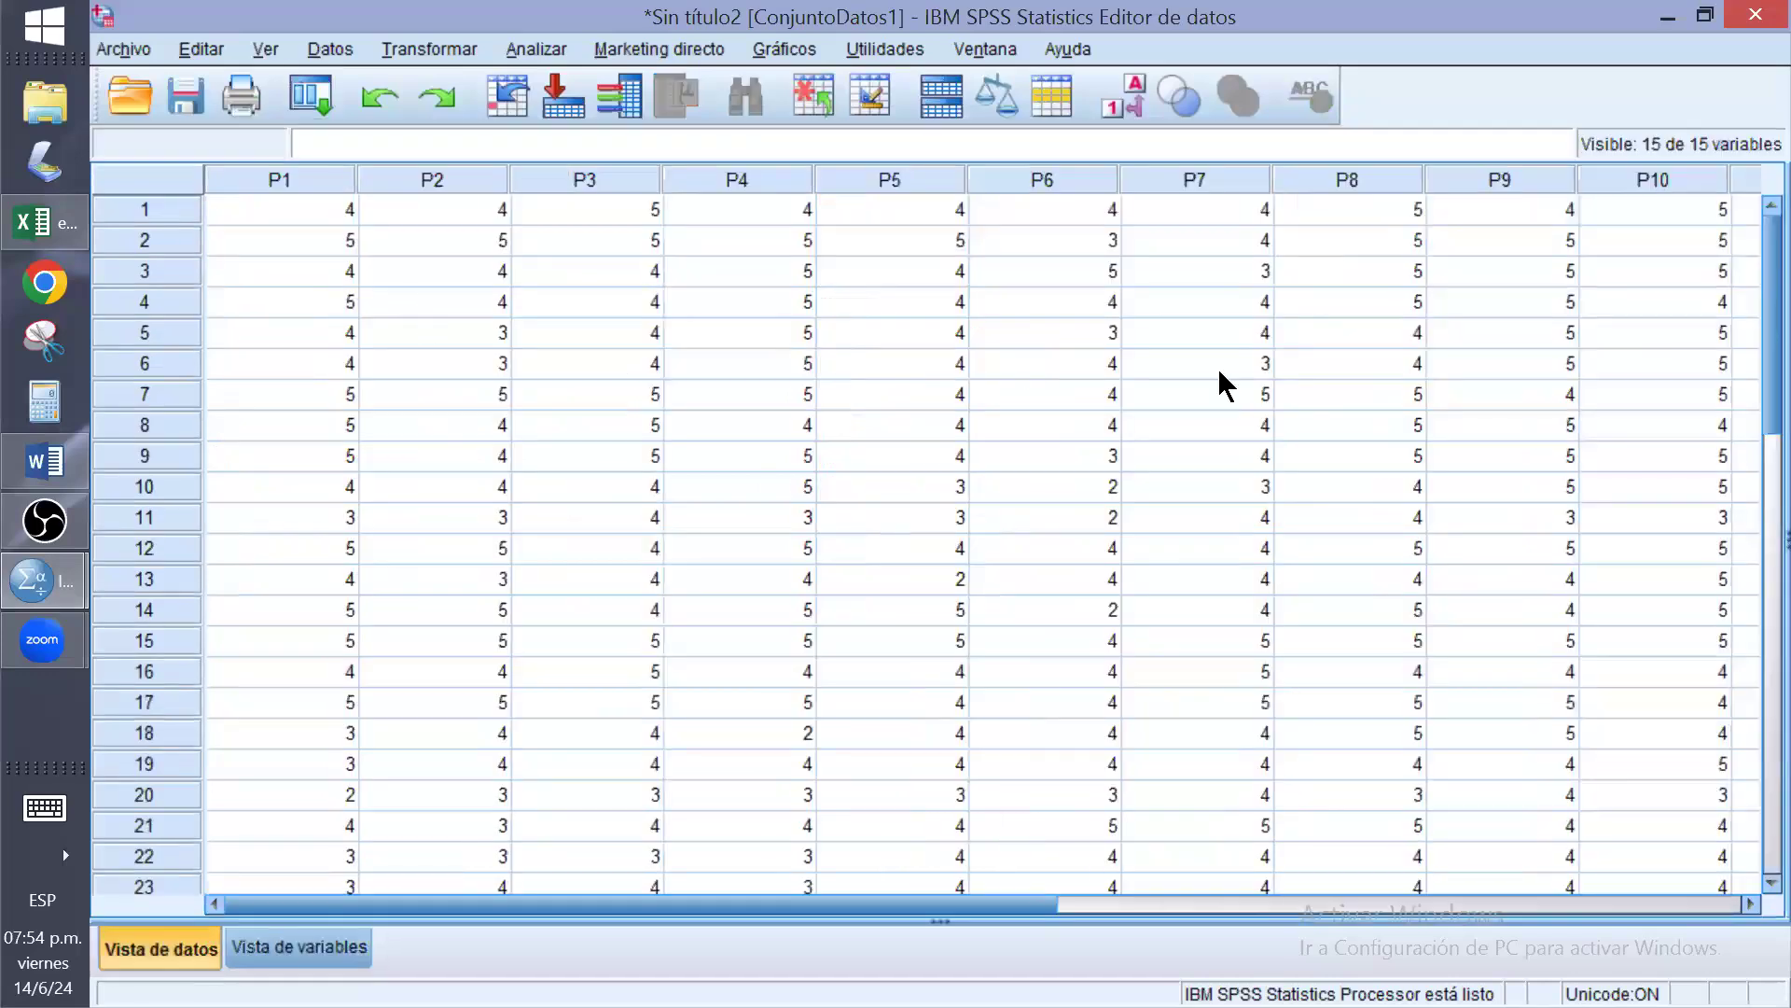
left_click(260, 944)
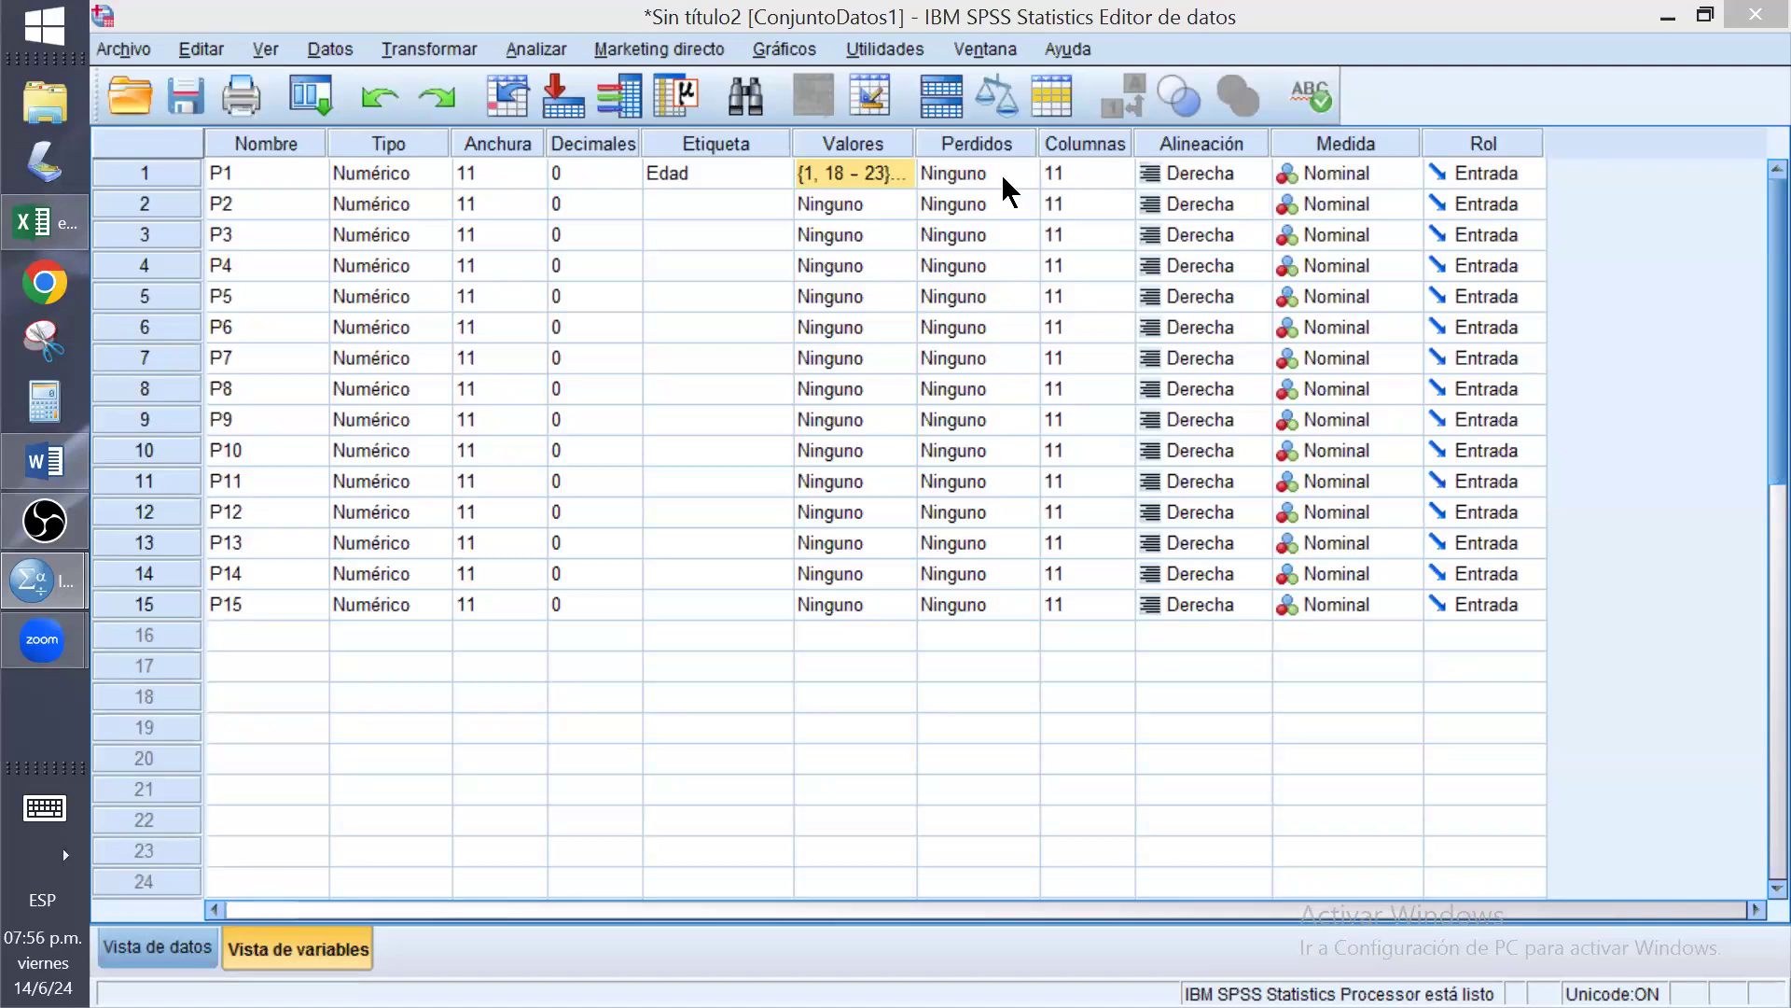
In Data View, delete row 3's P1 value, then undo to restore the 4
left_click(182, 946)
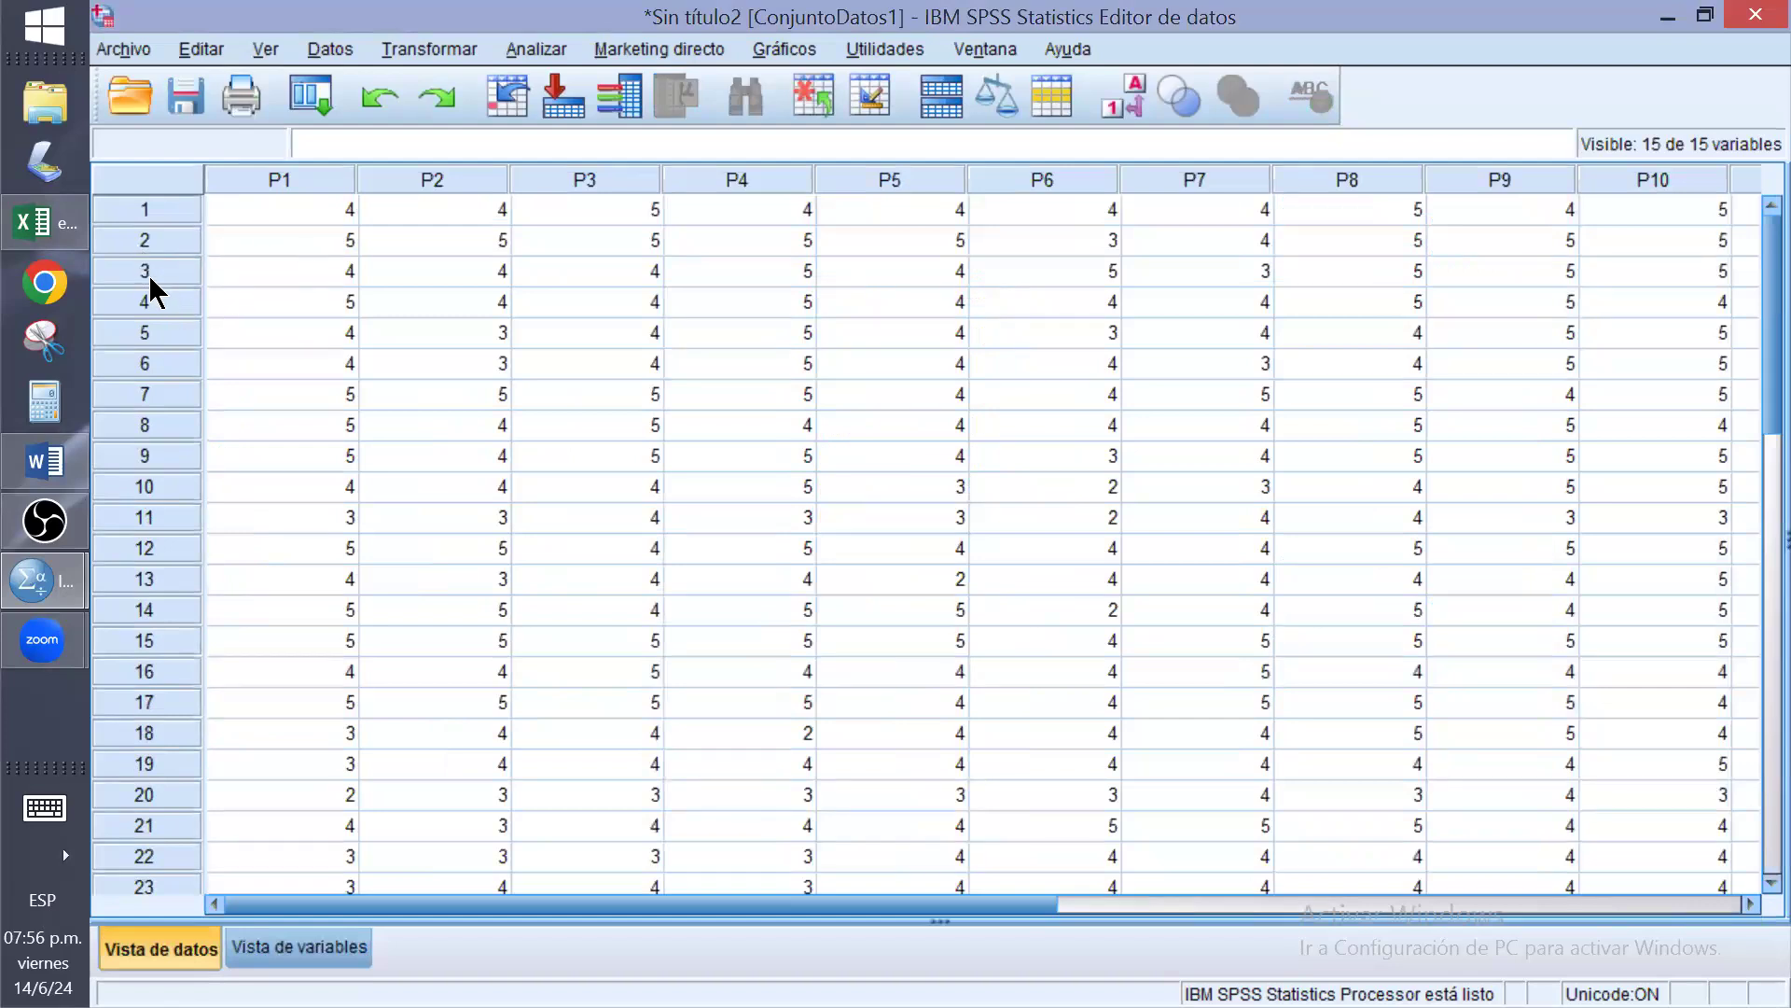
left_click(308, 285)
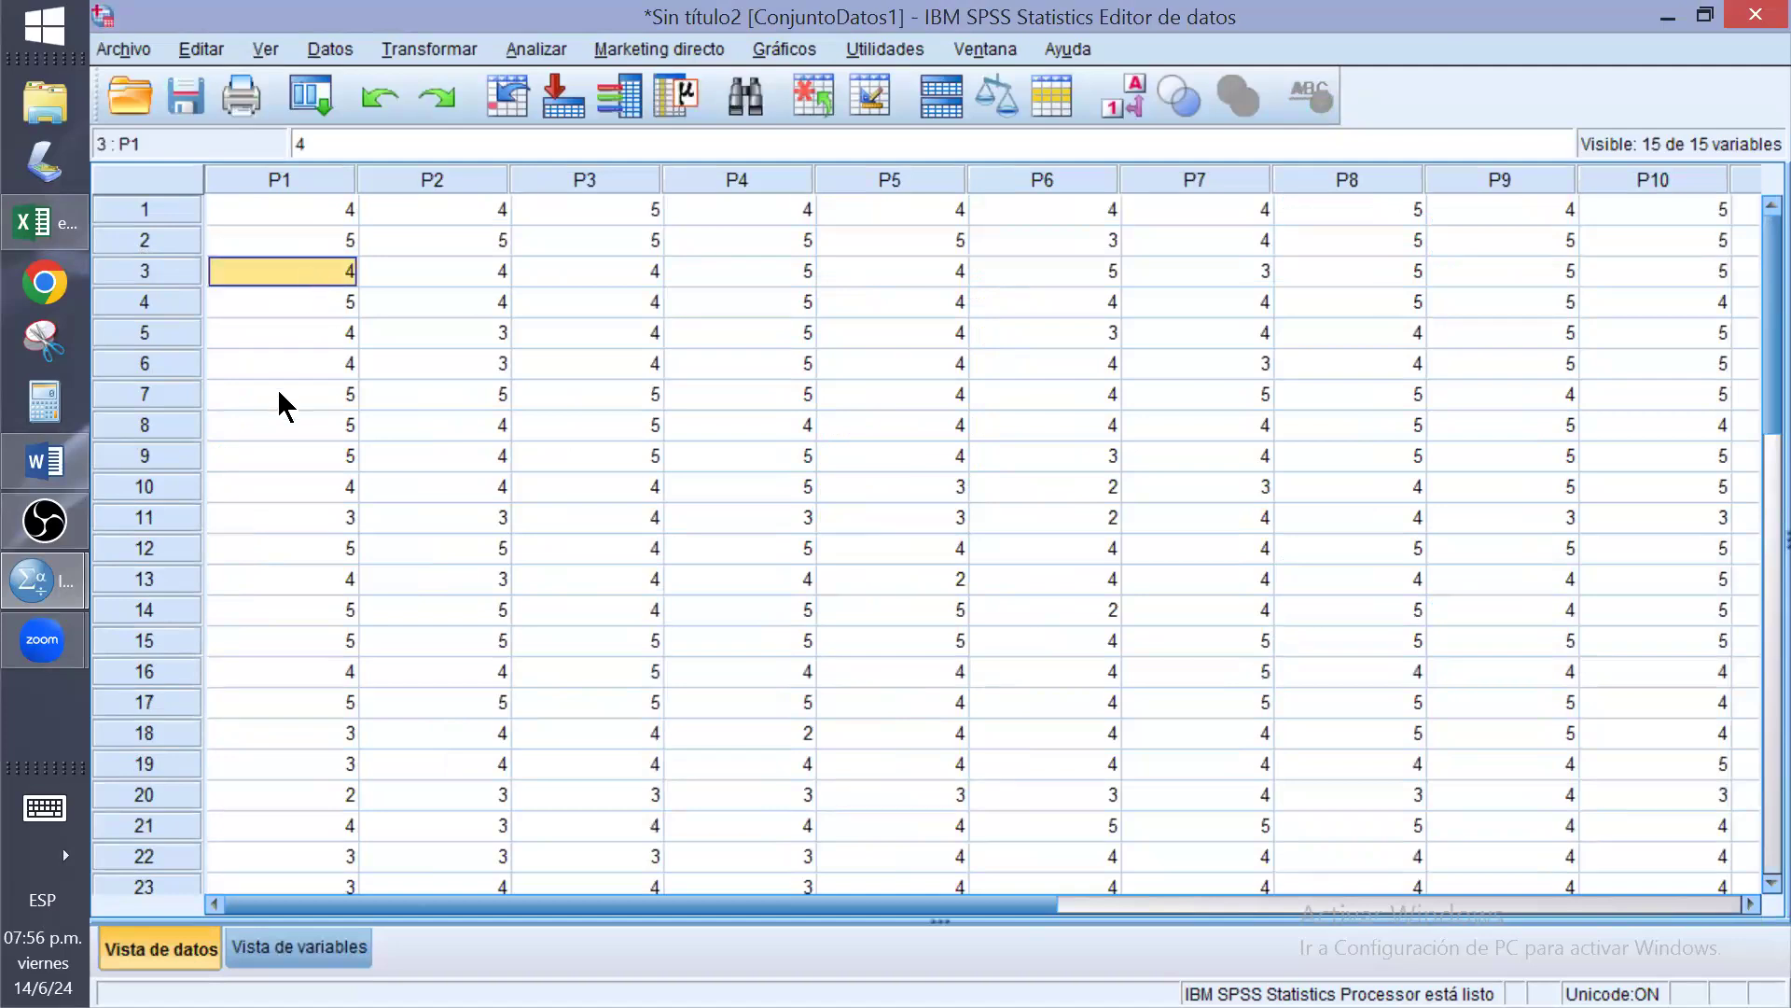
key("Delete")
left_click(378, 95)
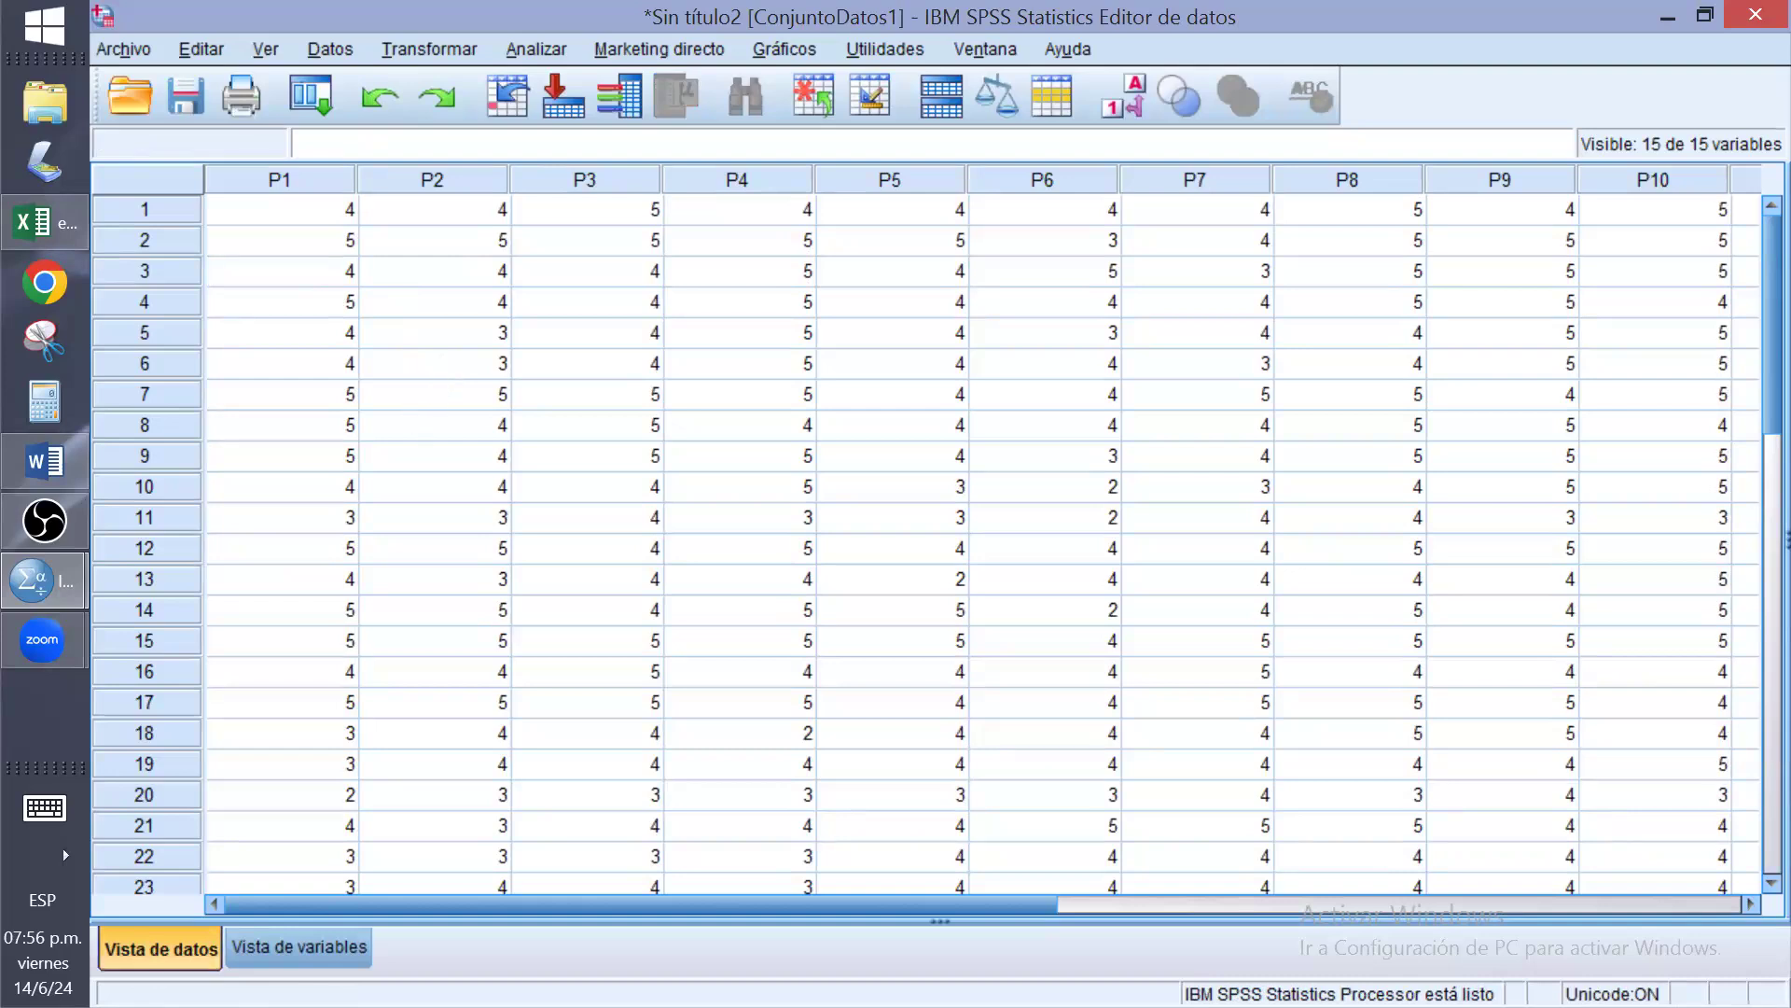
Return to Variable View and check that P1 (Edad) alignment stays Derecha
key("ctrl+t")
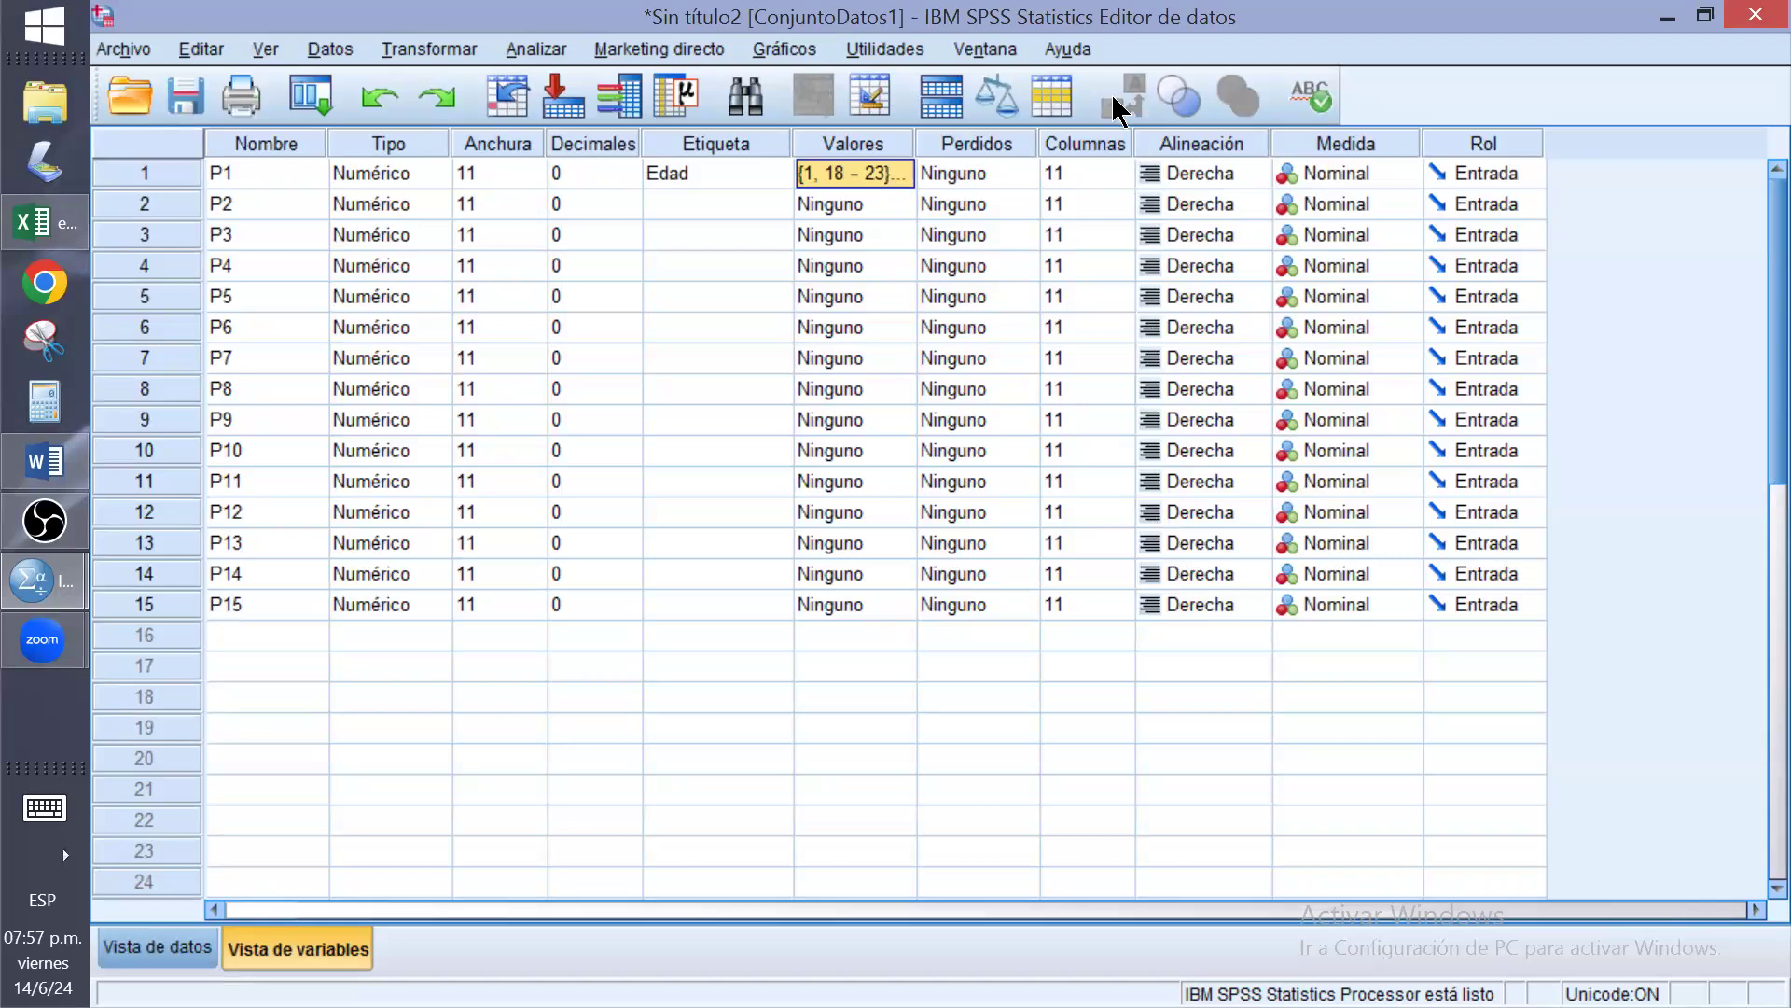
left_click(1234, 172)
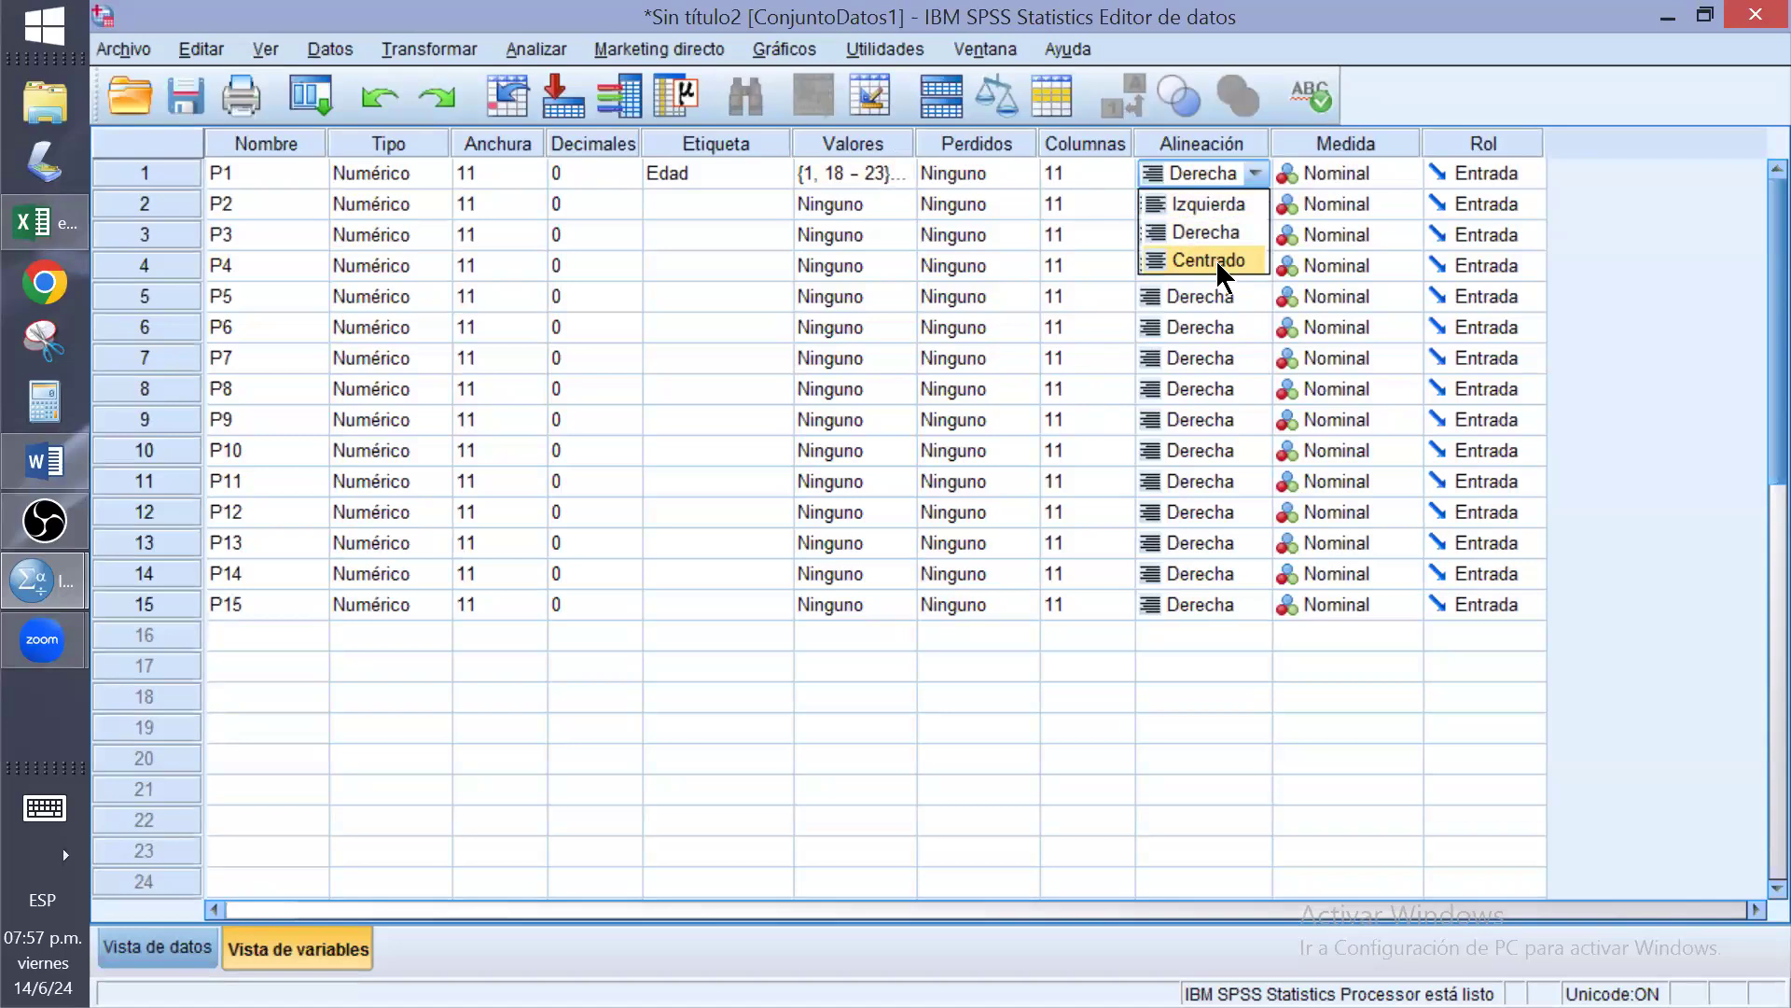
left_click(1250, 170)
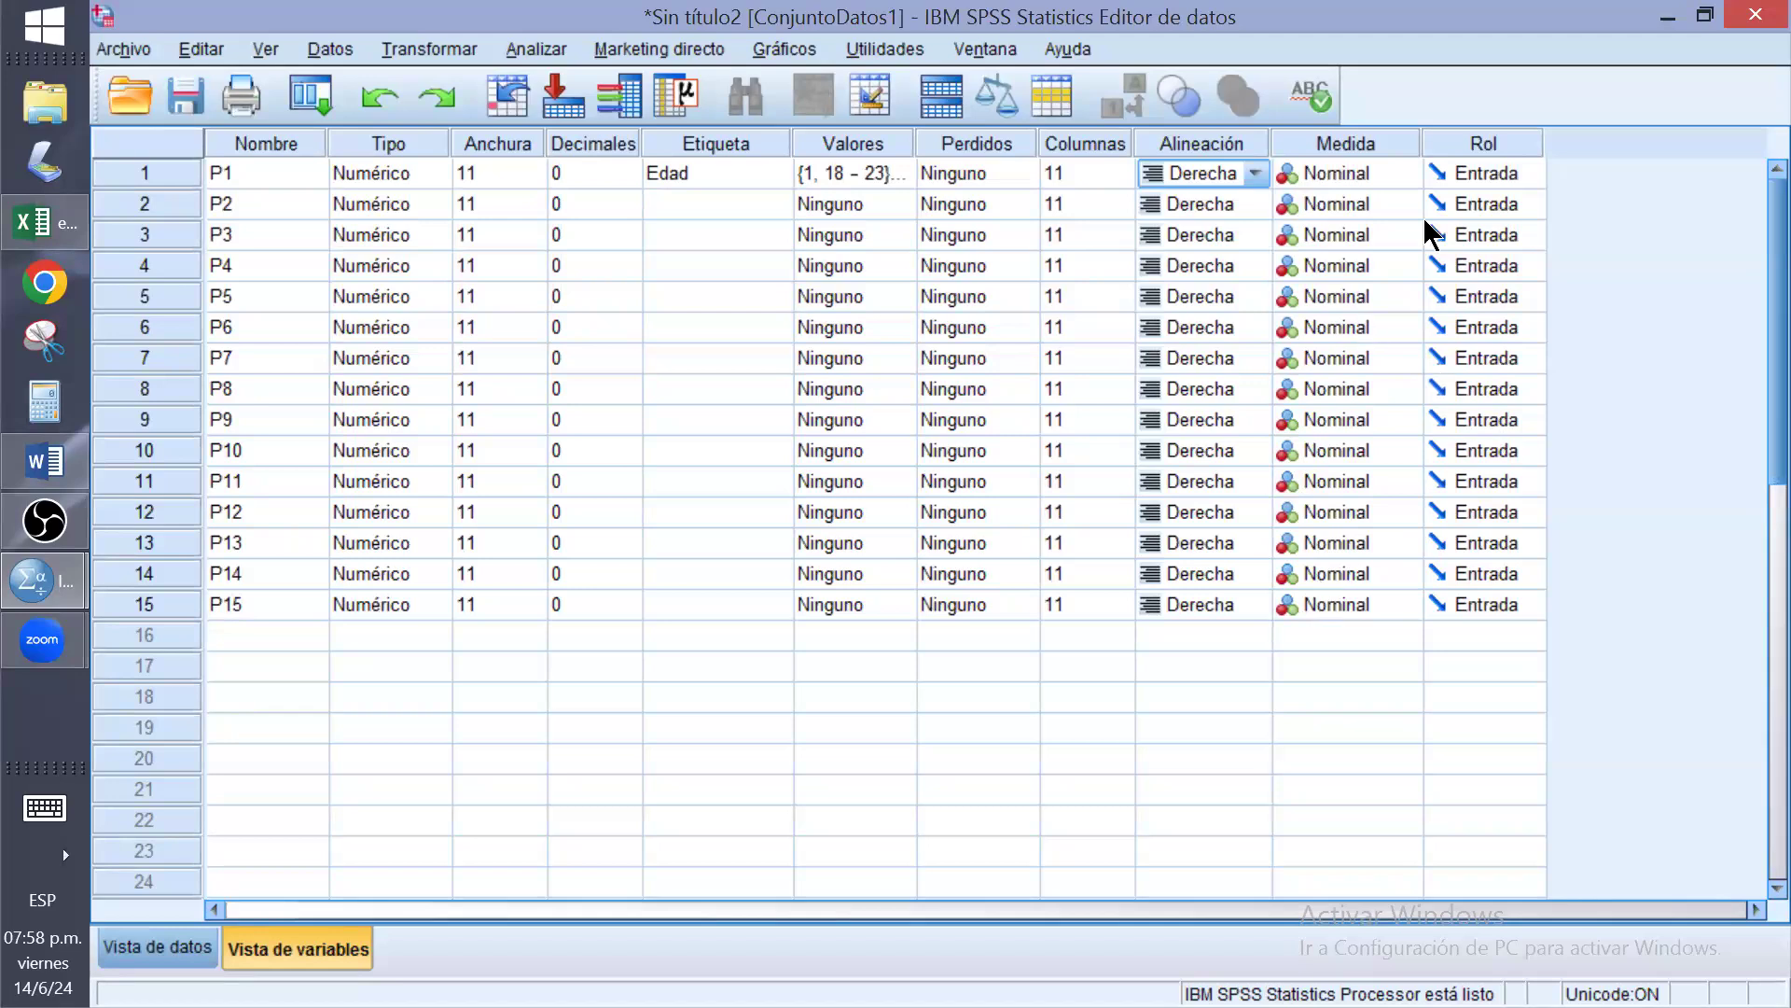
Change P1's measurement level from Nominal to Escala
left_click(1341, 166)
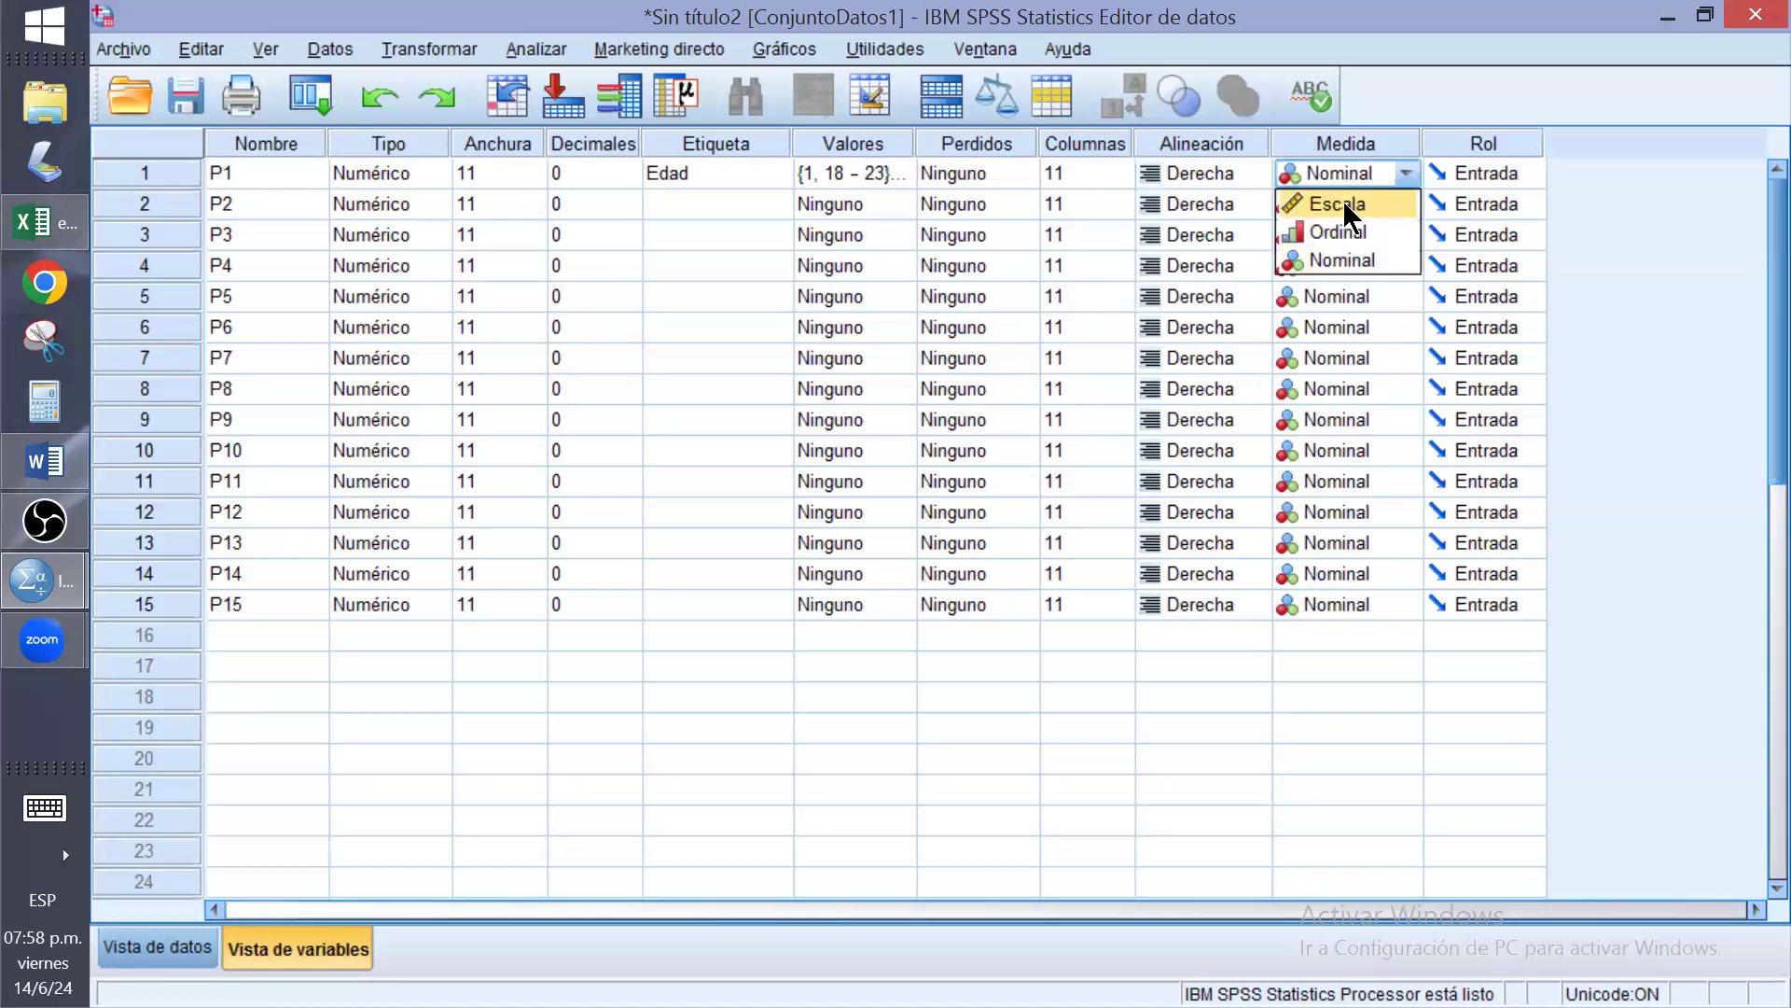
left_click(1344, 205)
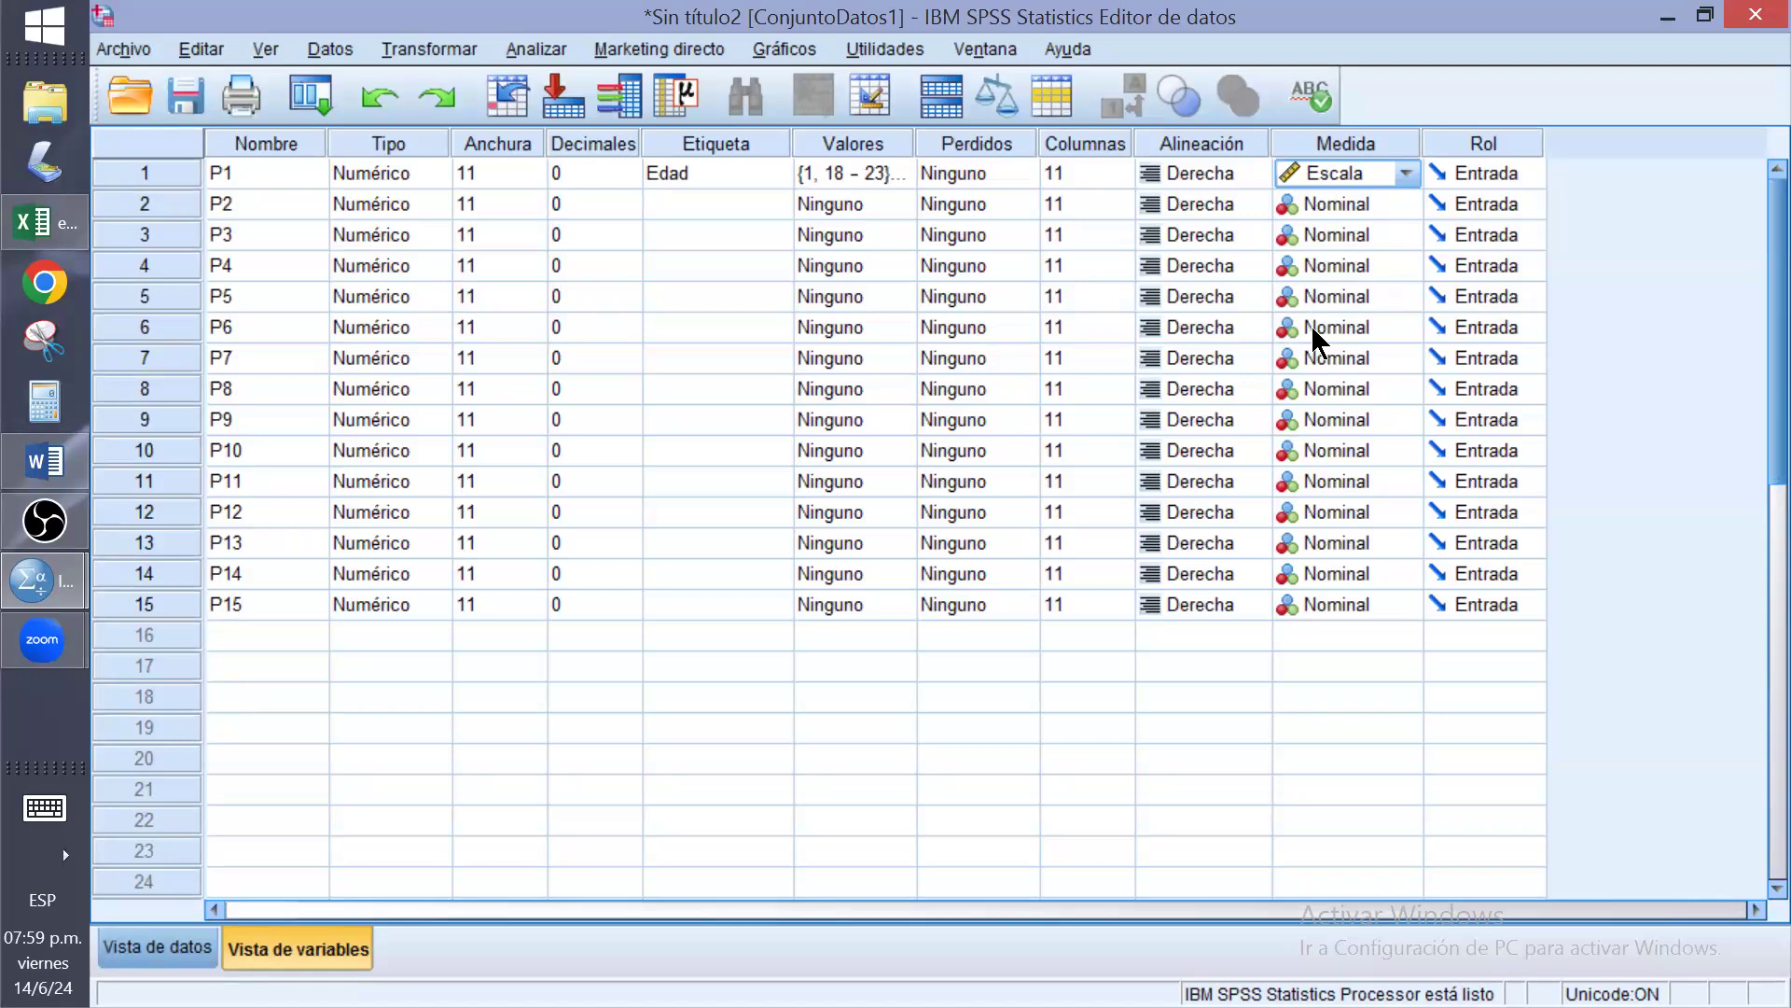
Show P2's measurement level options: Escala, Ordinal and Nominal
left_click(1340, 214)
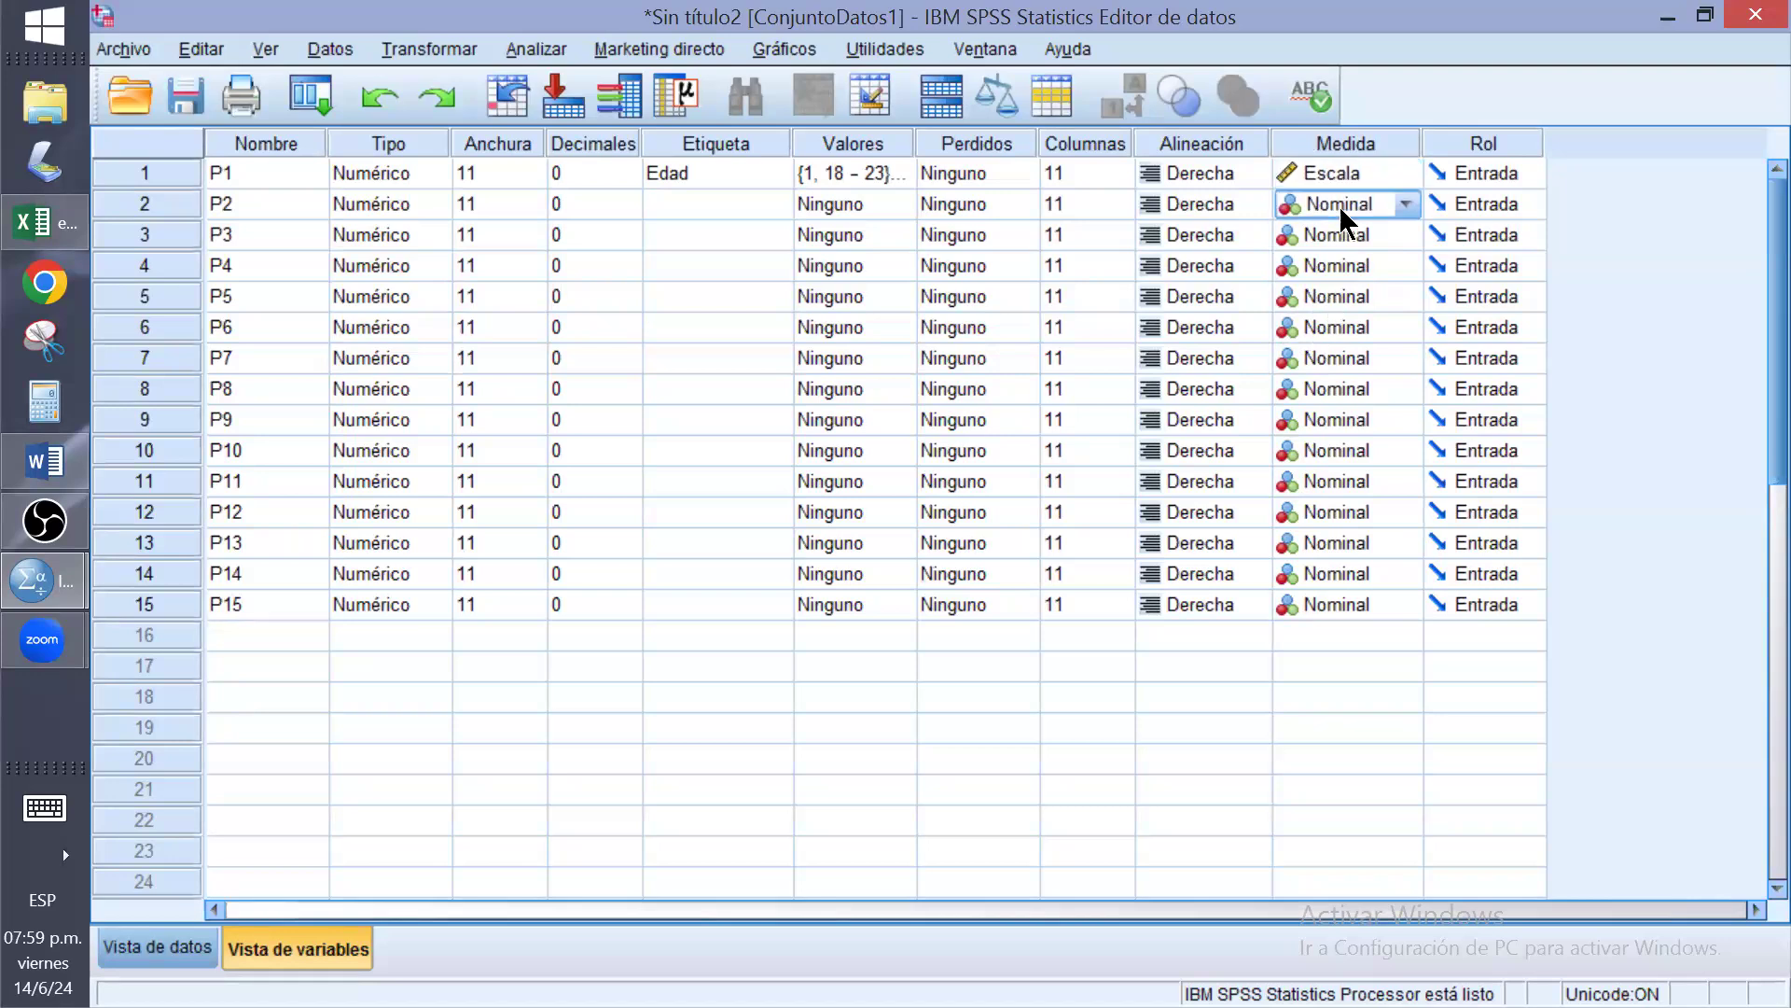
left_click(1393, 209)
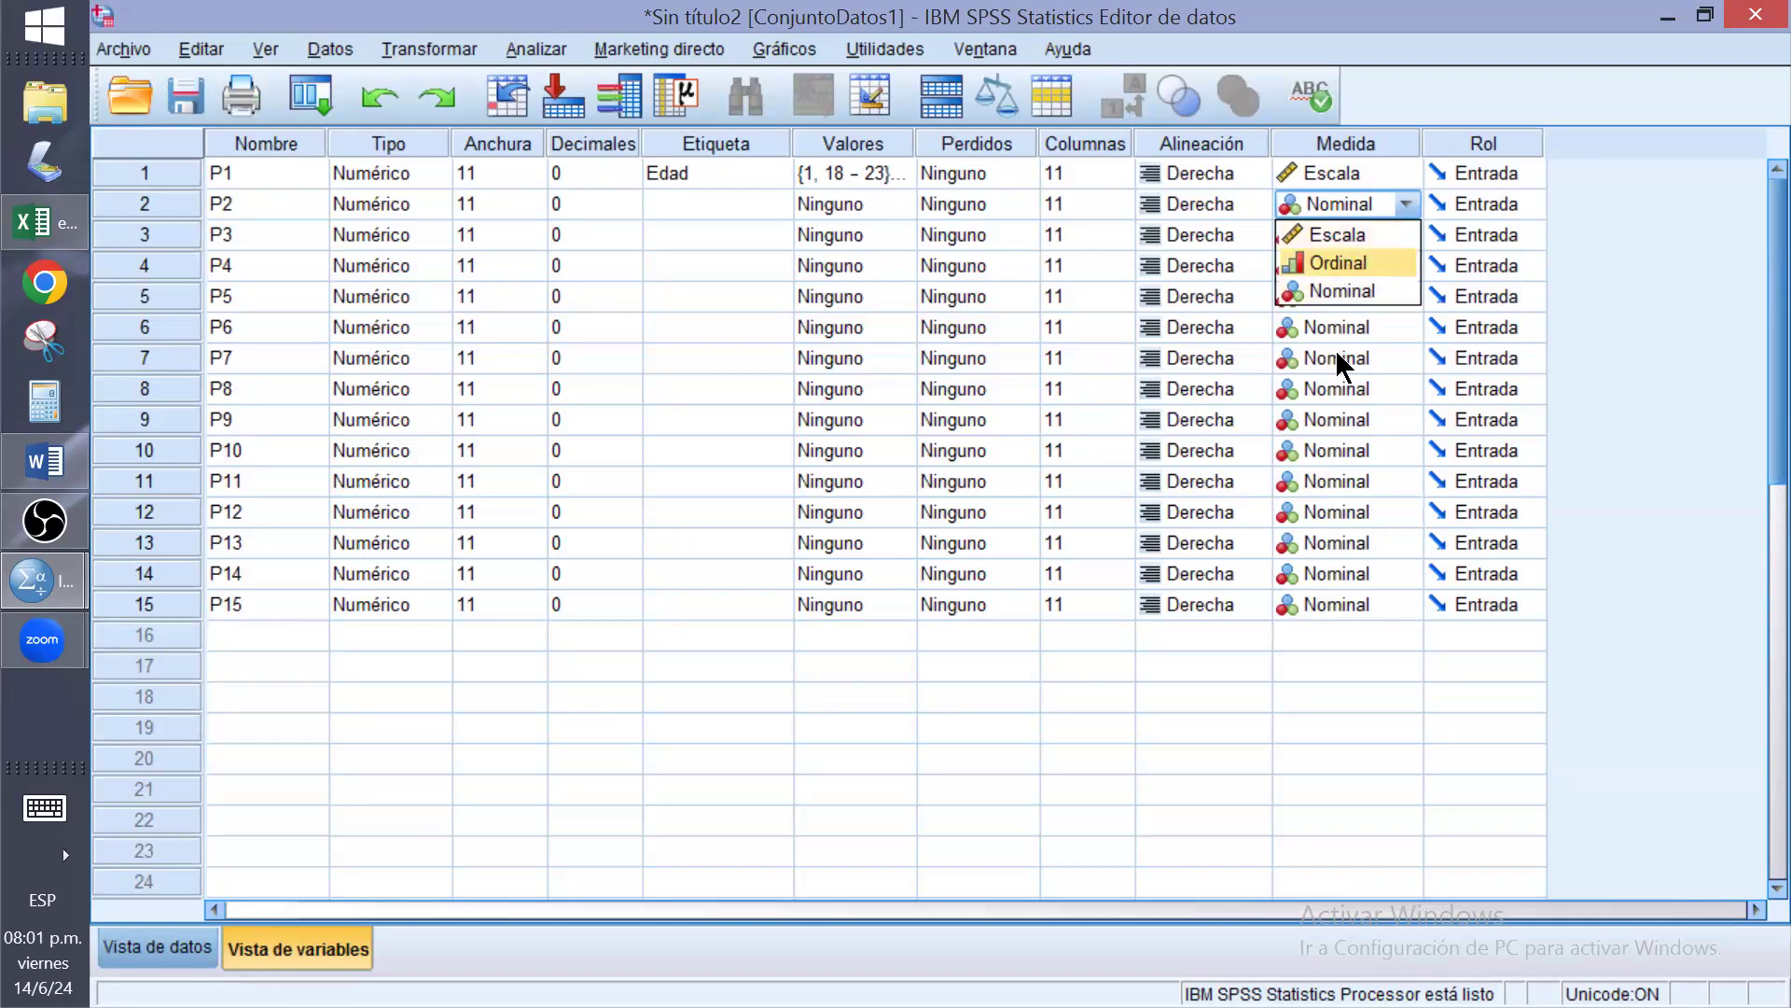
Dismiss the stray row-16 editors and select P2's Etiqueta cell
left_click(1335, 642)
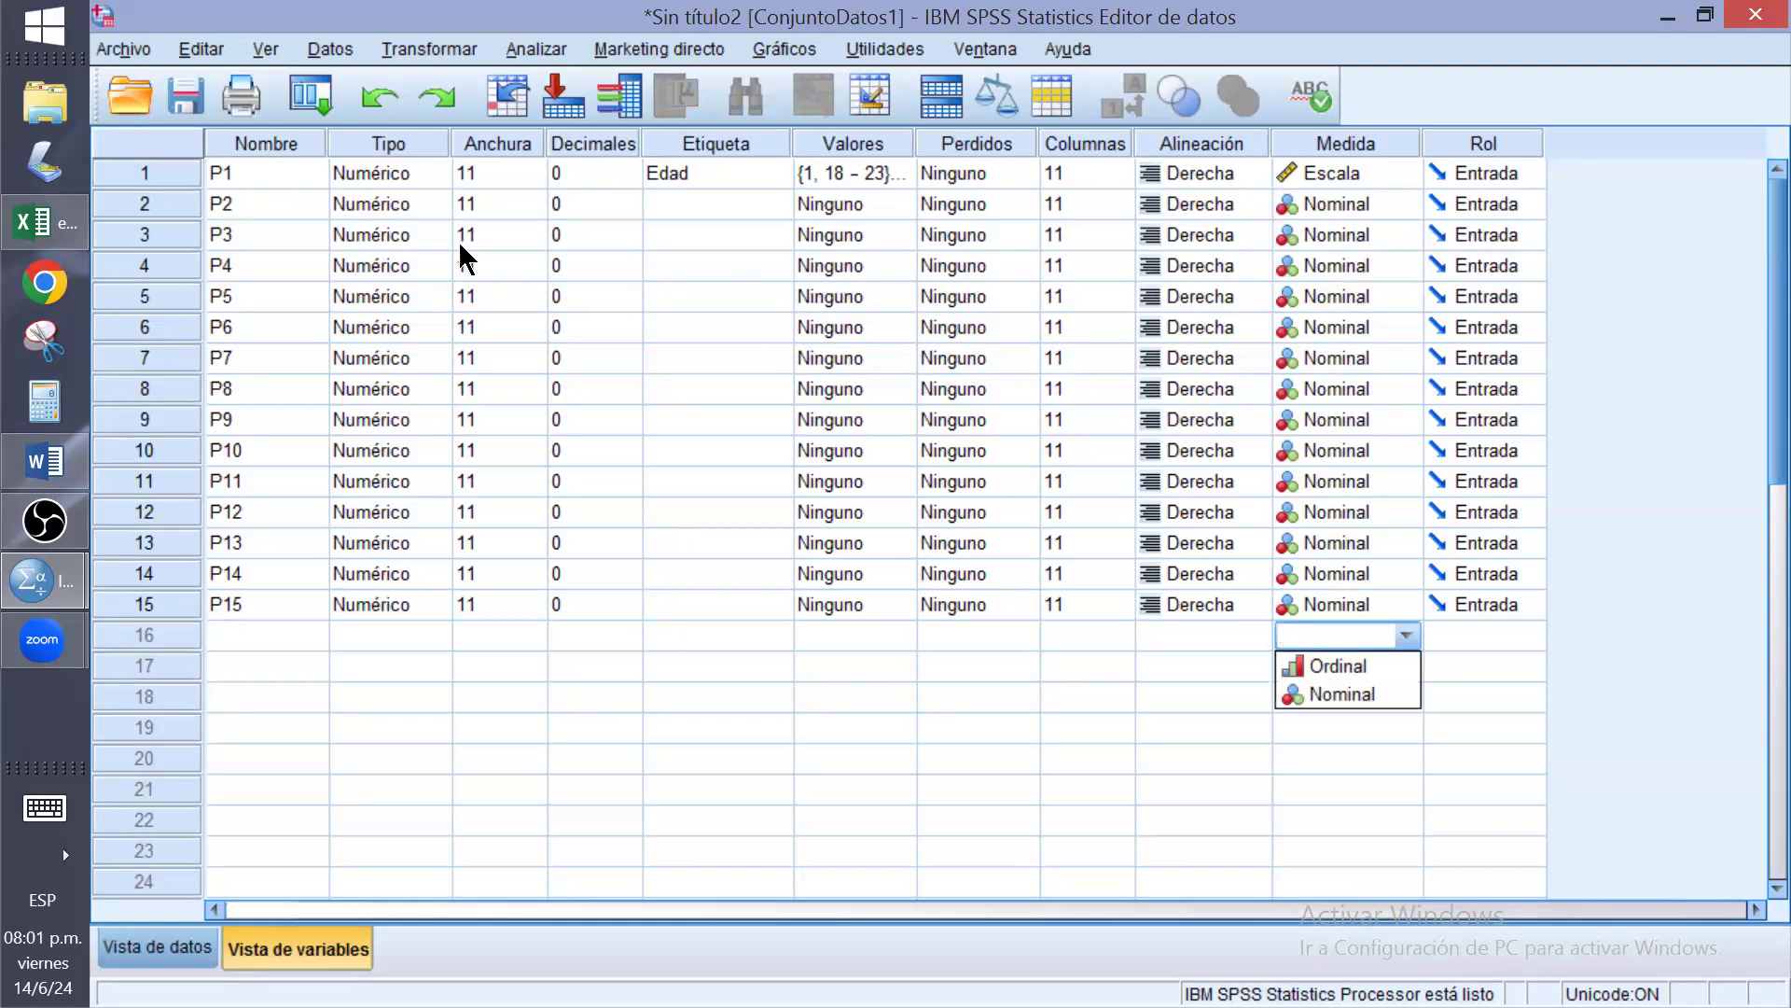
left_click(626, 639)
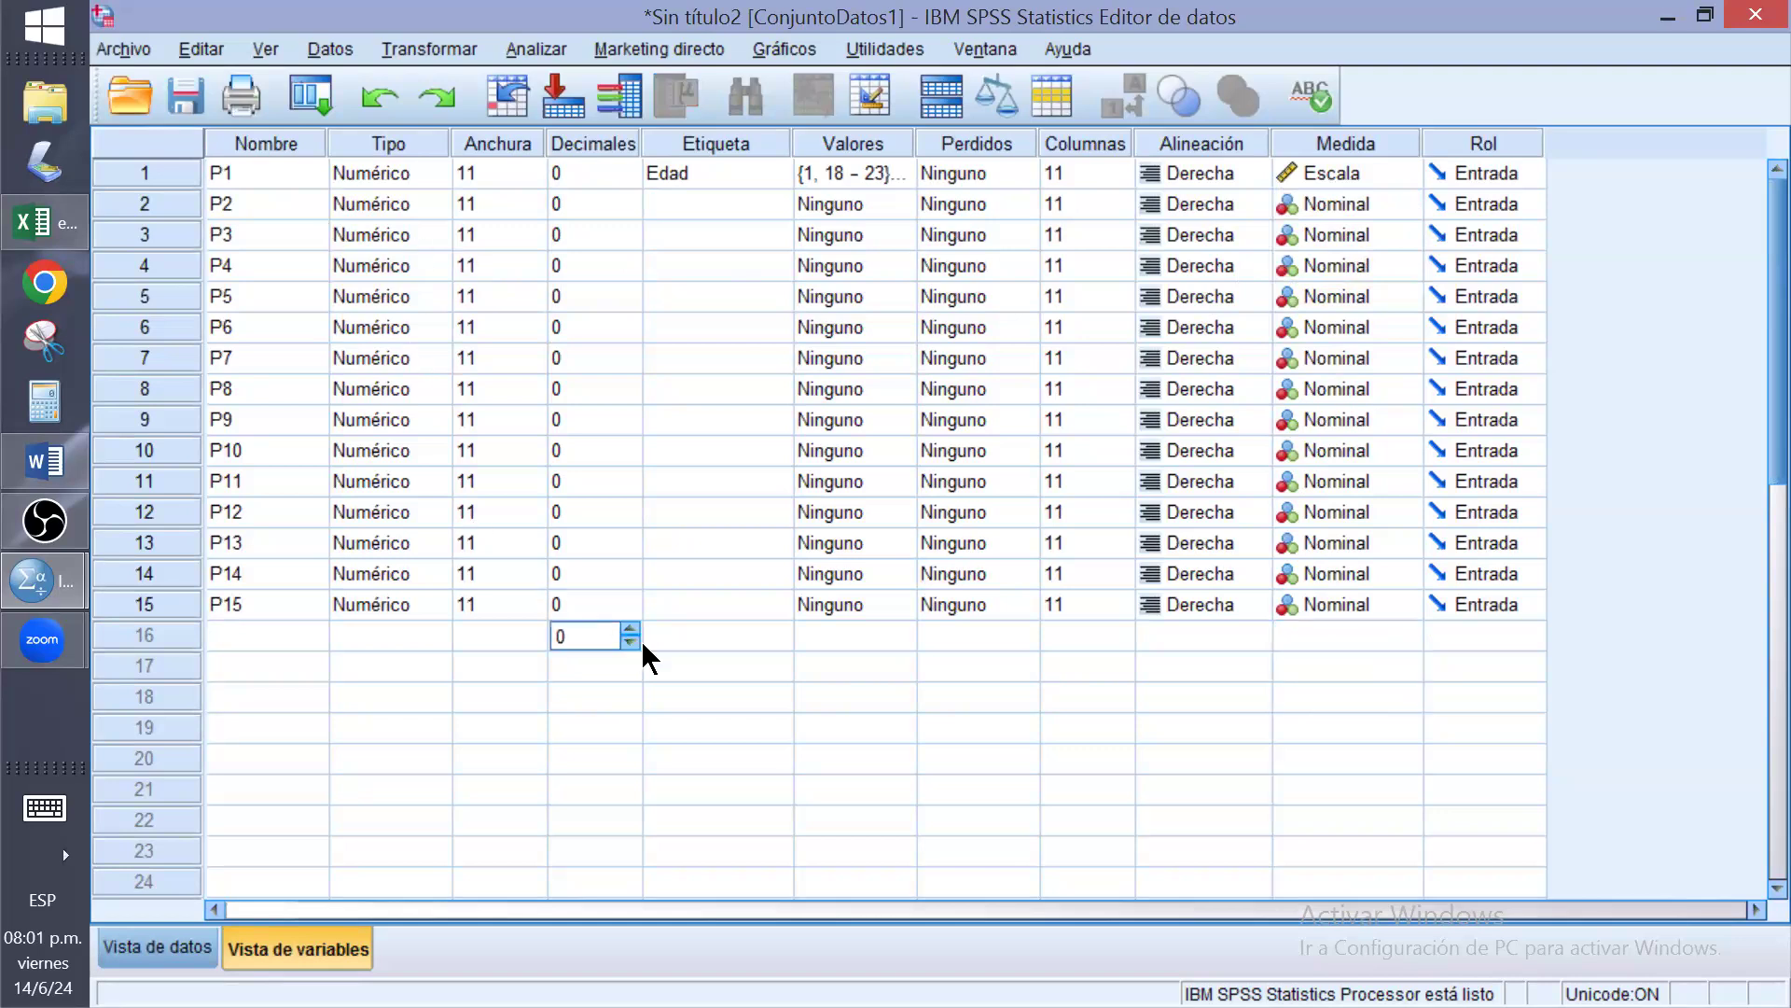
left_click(738, 672)
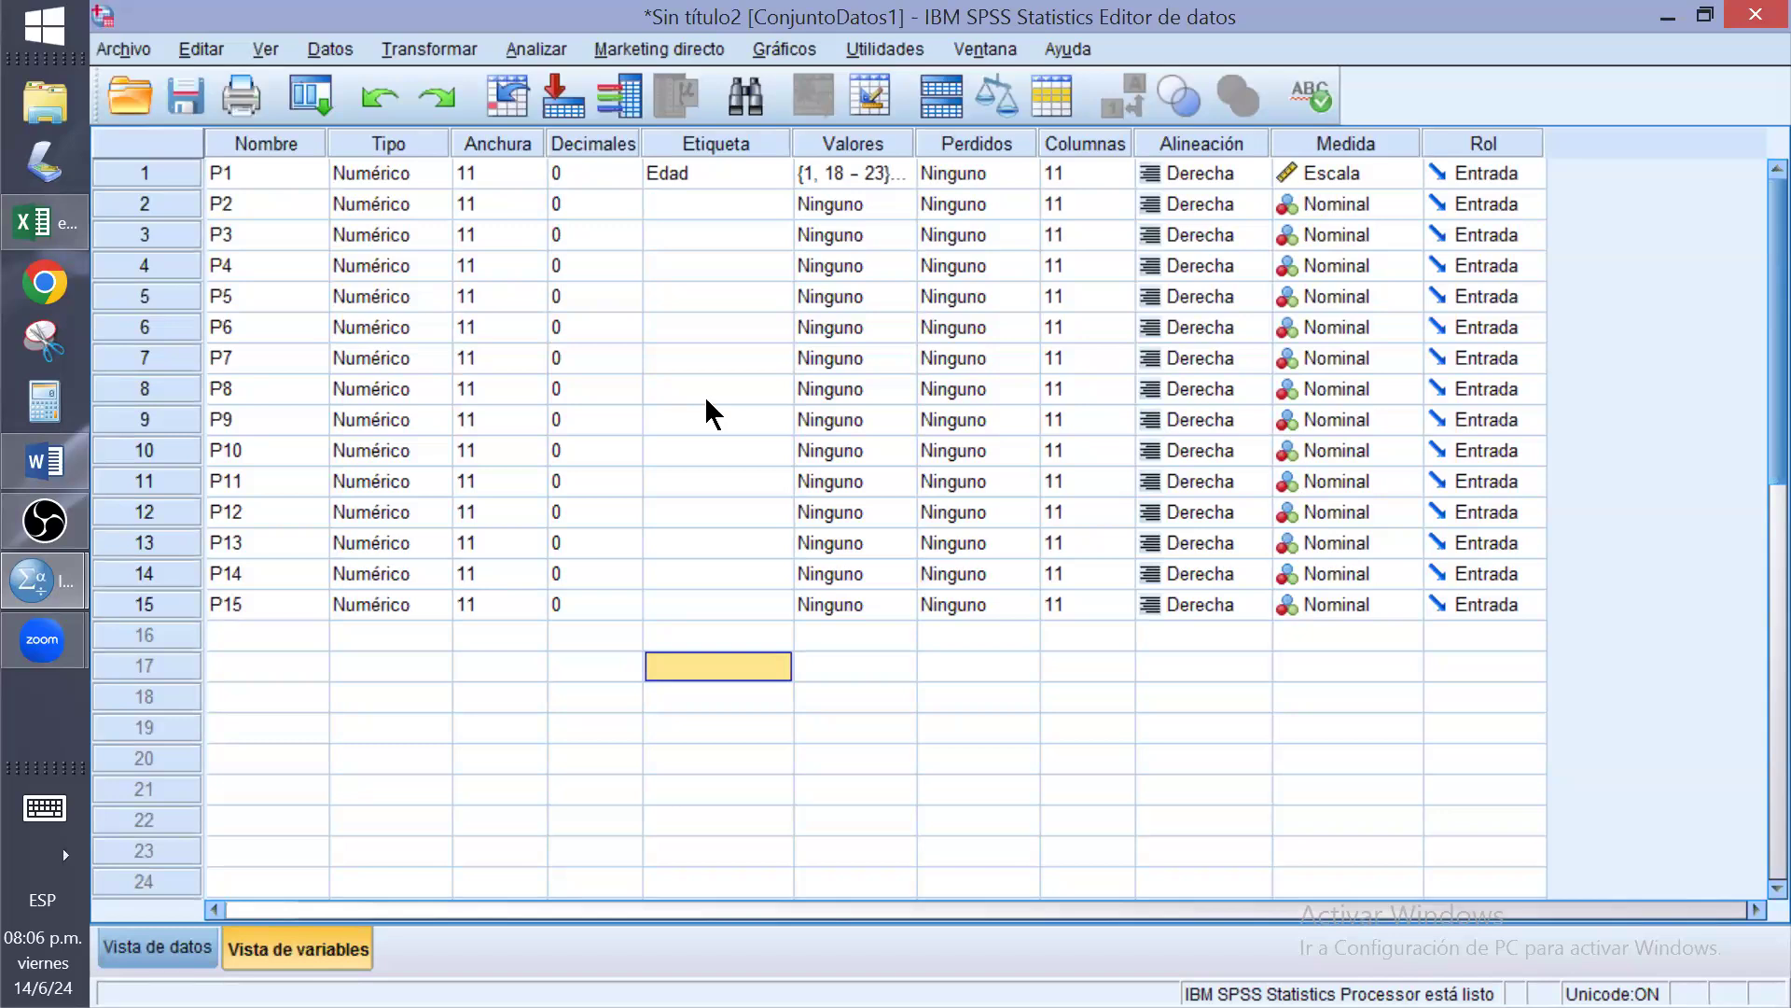
left_click(656, 211)
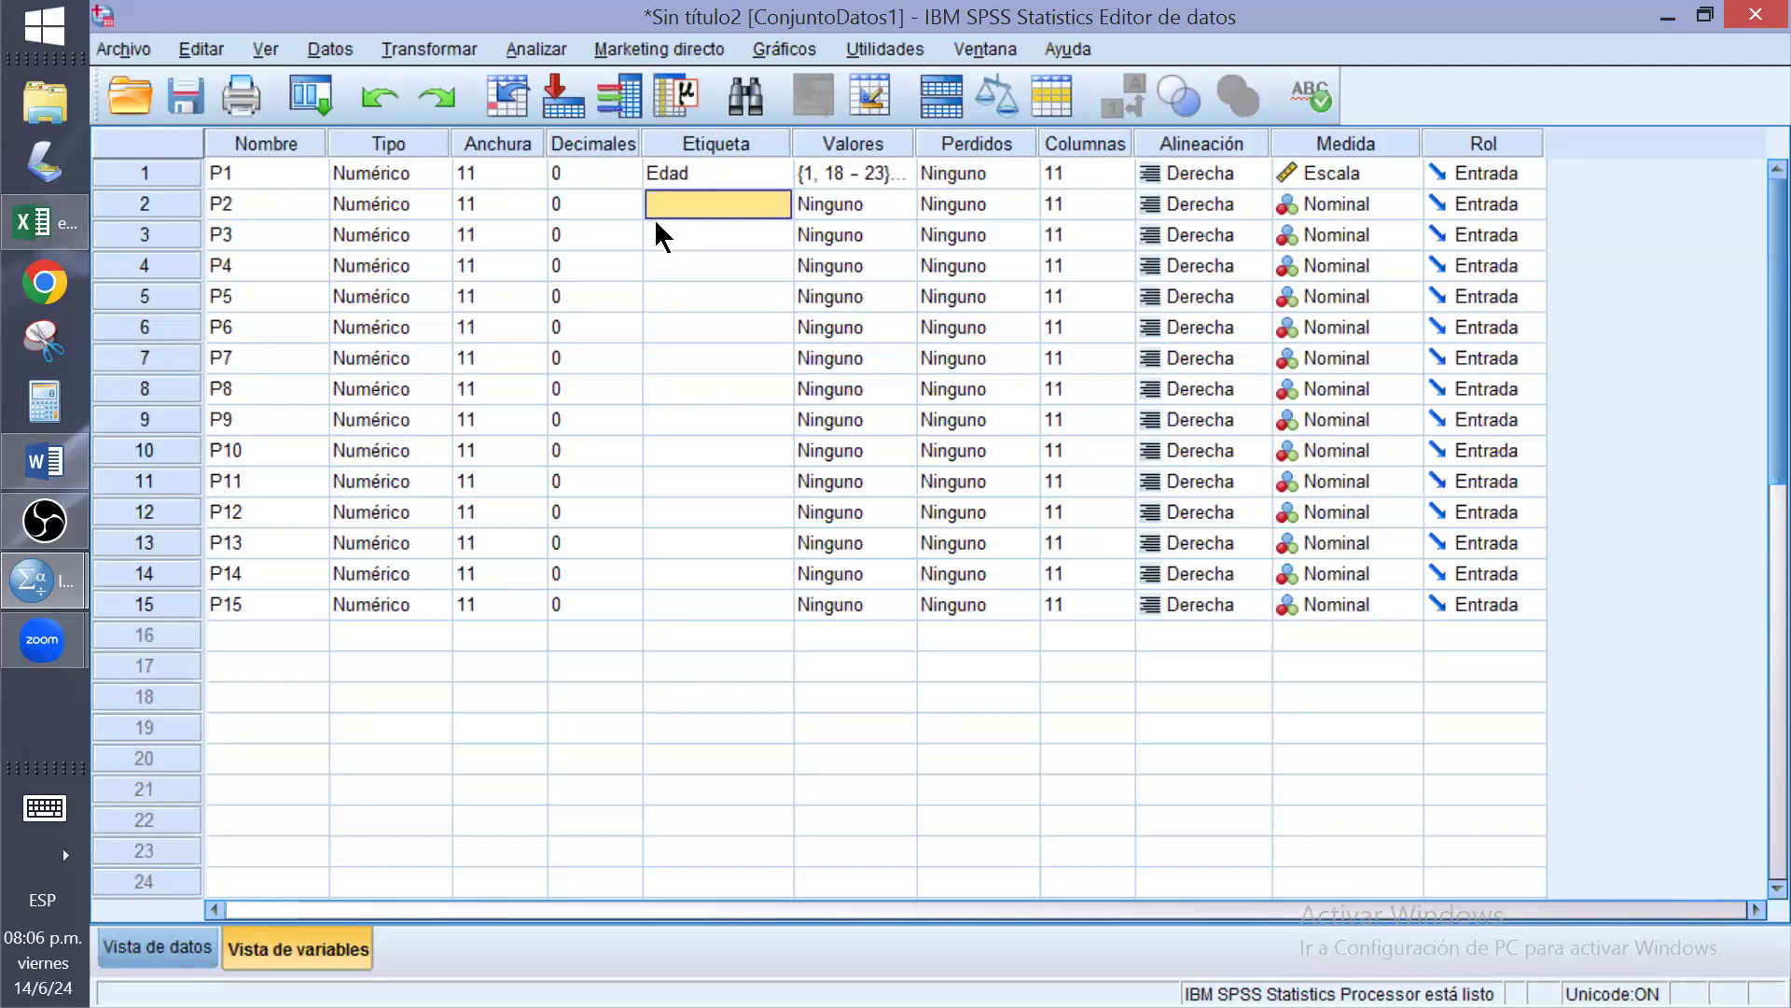
Label P2 'Ingreso' and add value labels 1 = 0 - 1500 and 2 = 1501 - 3000
left_click(656, 217)
type("Ingreso")
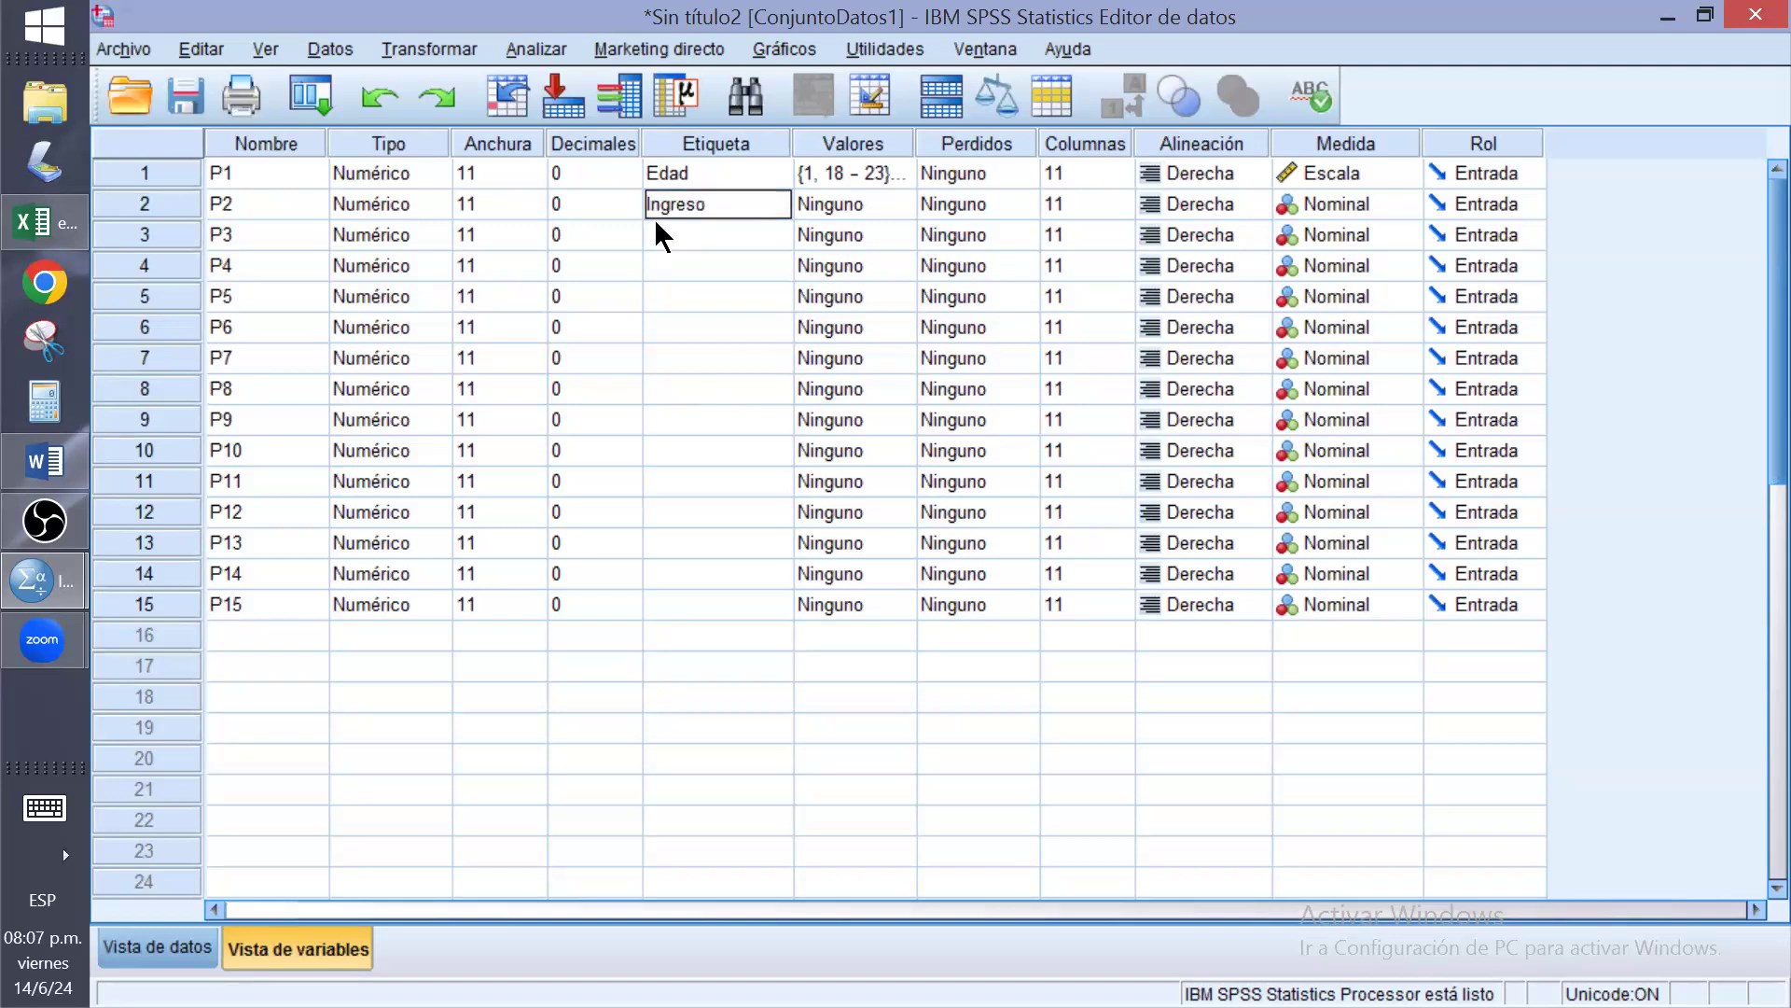
left_click(882, 203)
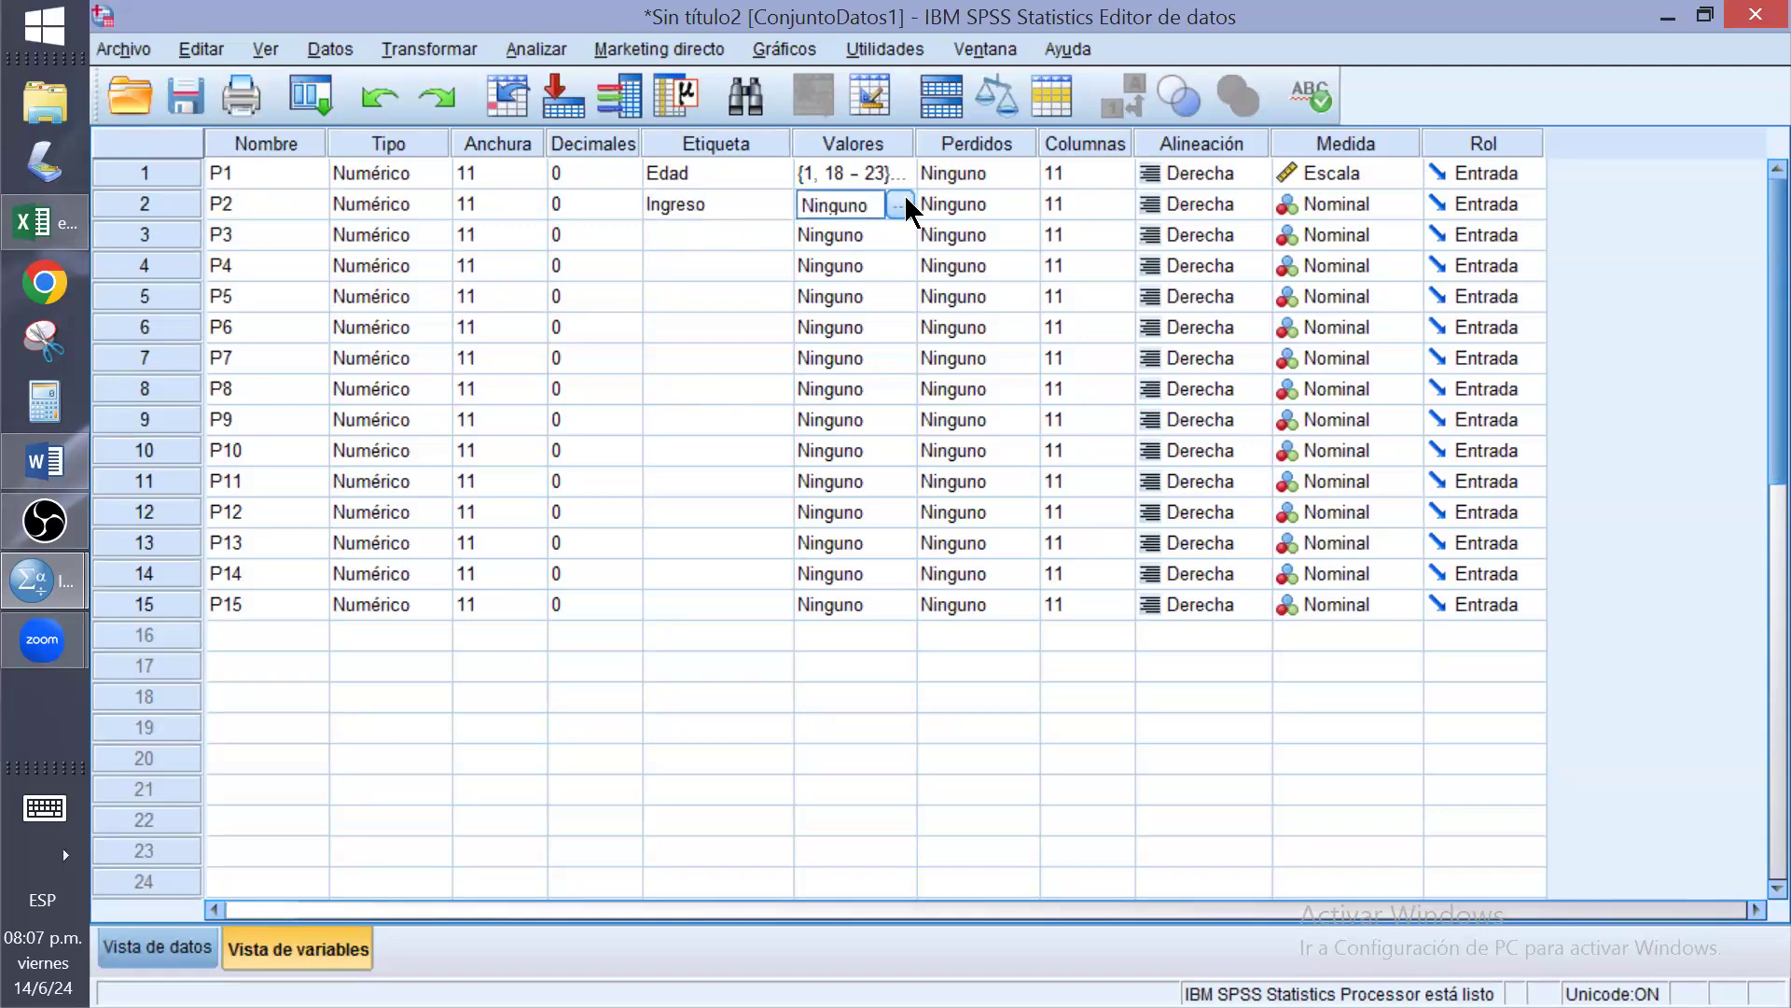
left_click(901, 203)
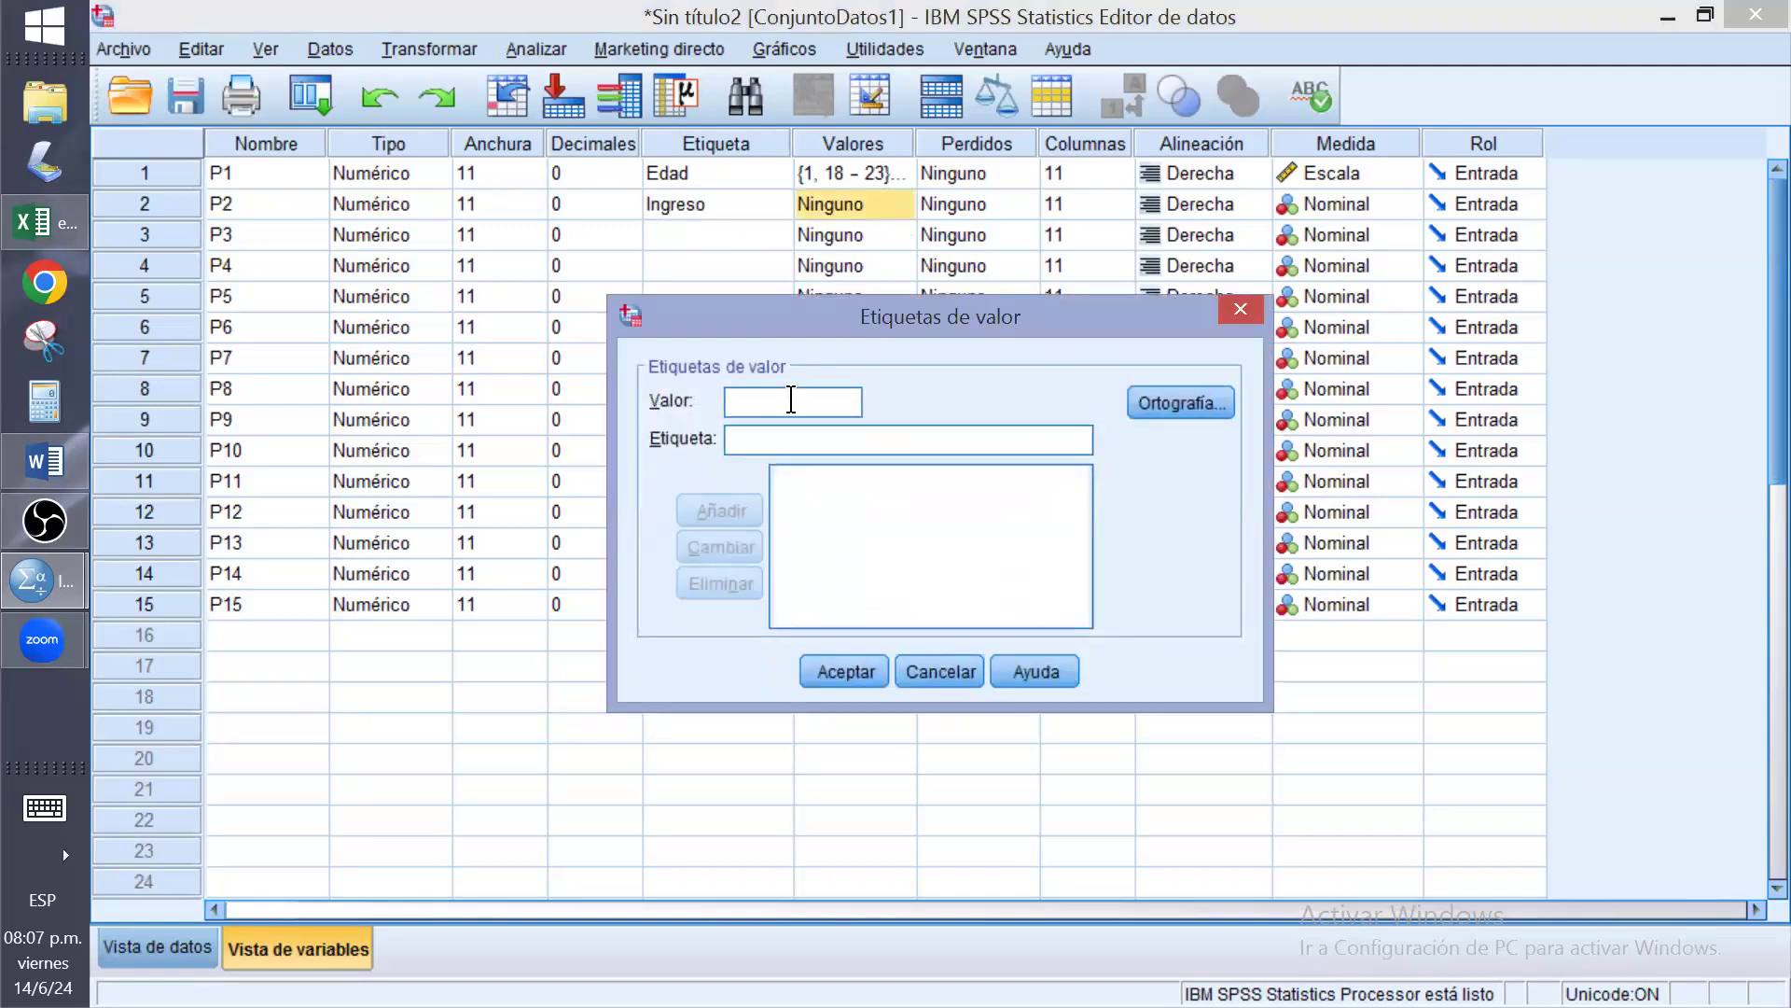
type("1")
type("0 - ")
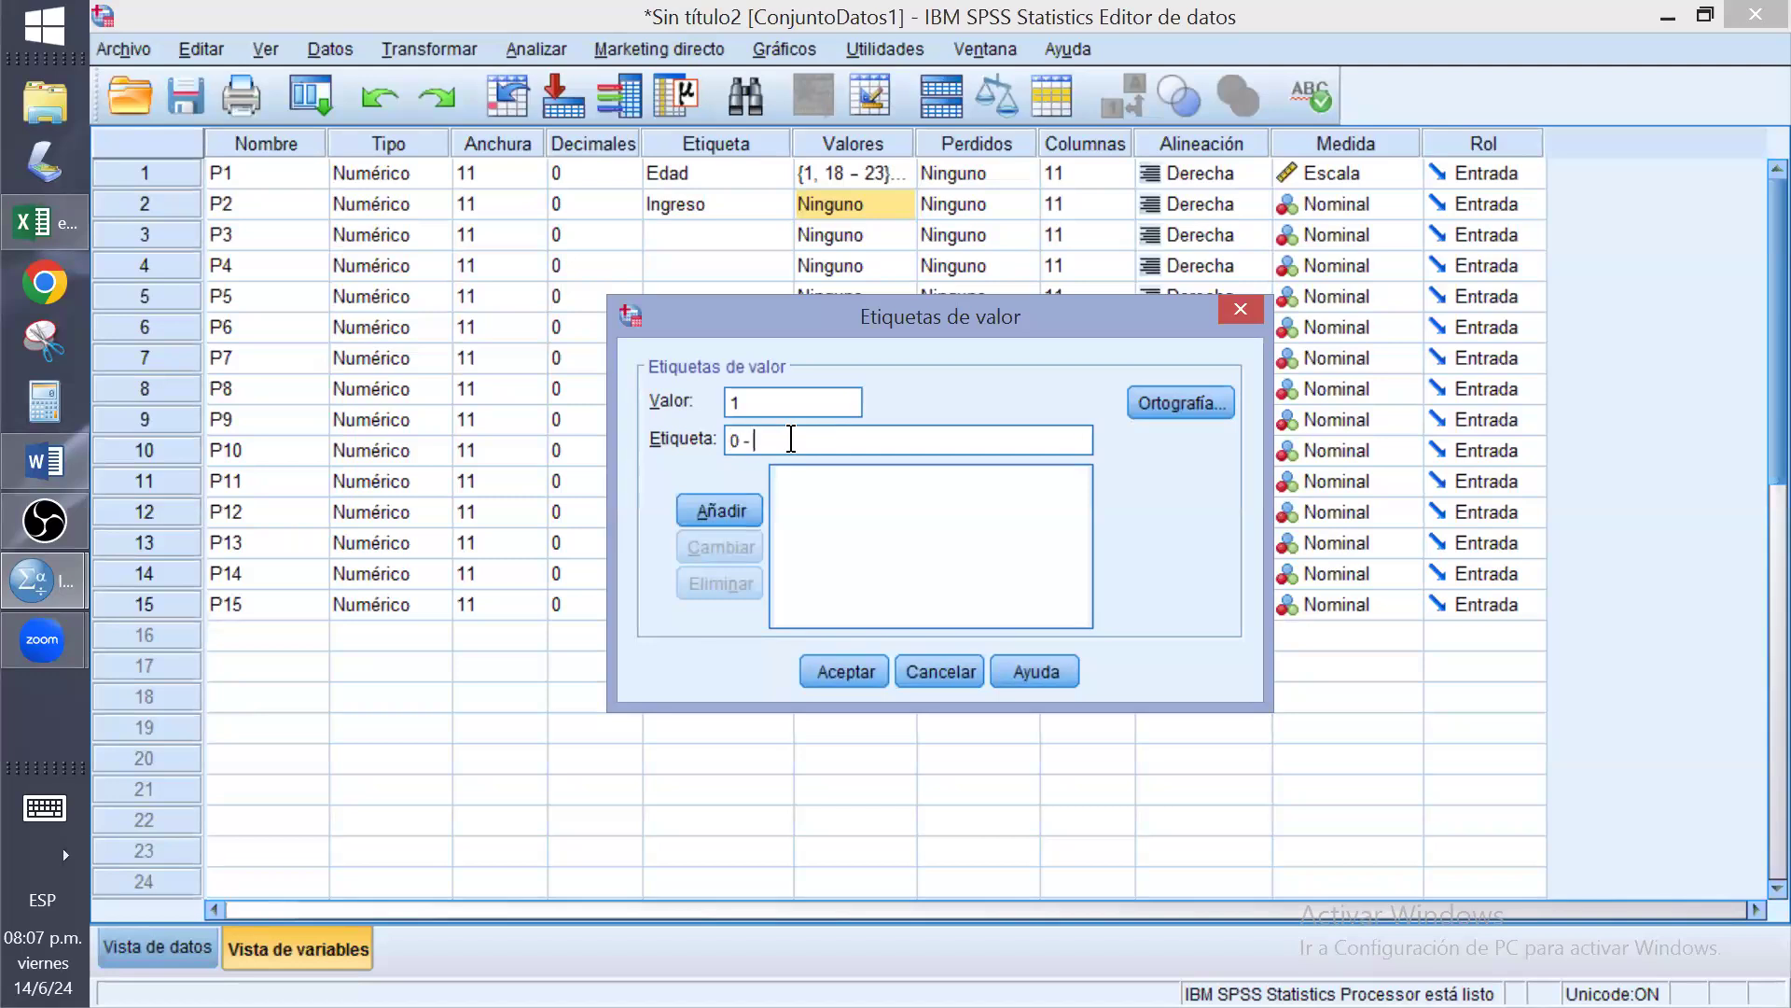
type("1500")
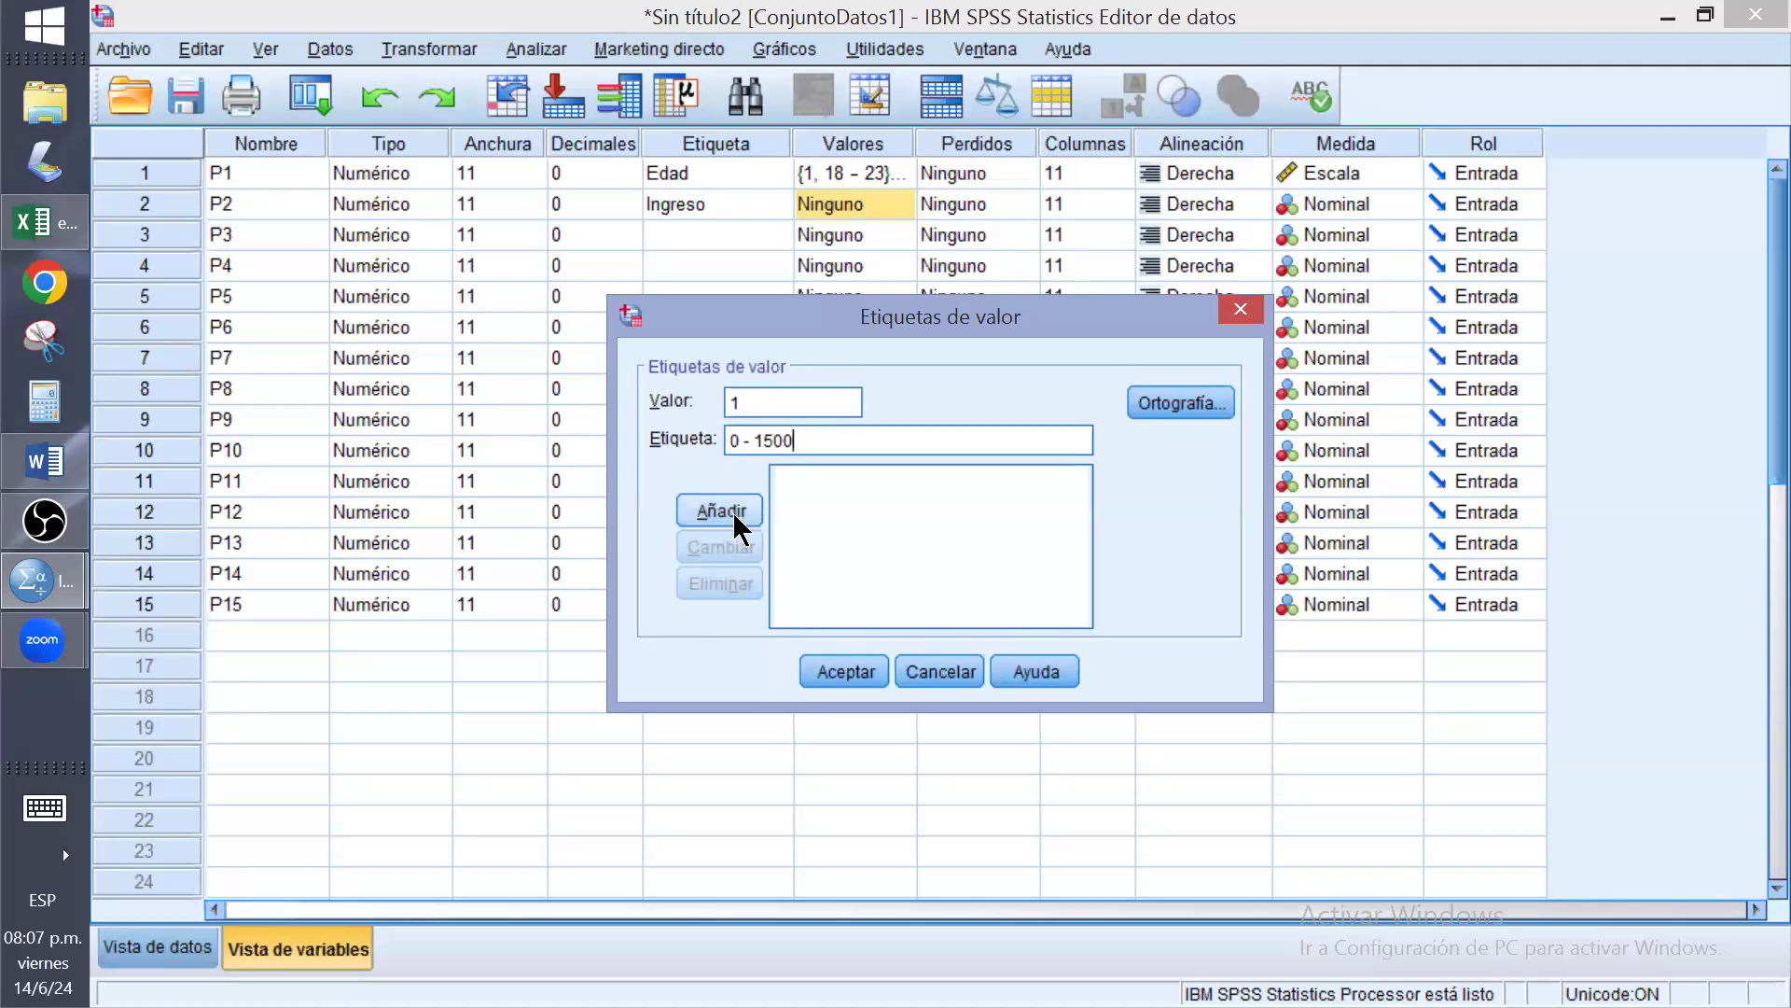
left_click(732, 511)
type("2")
left_click(767, 439)
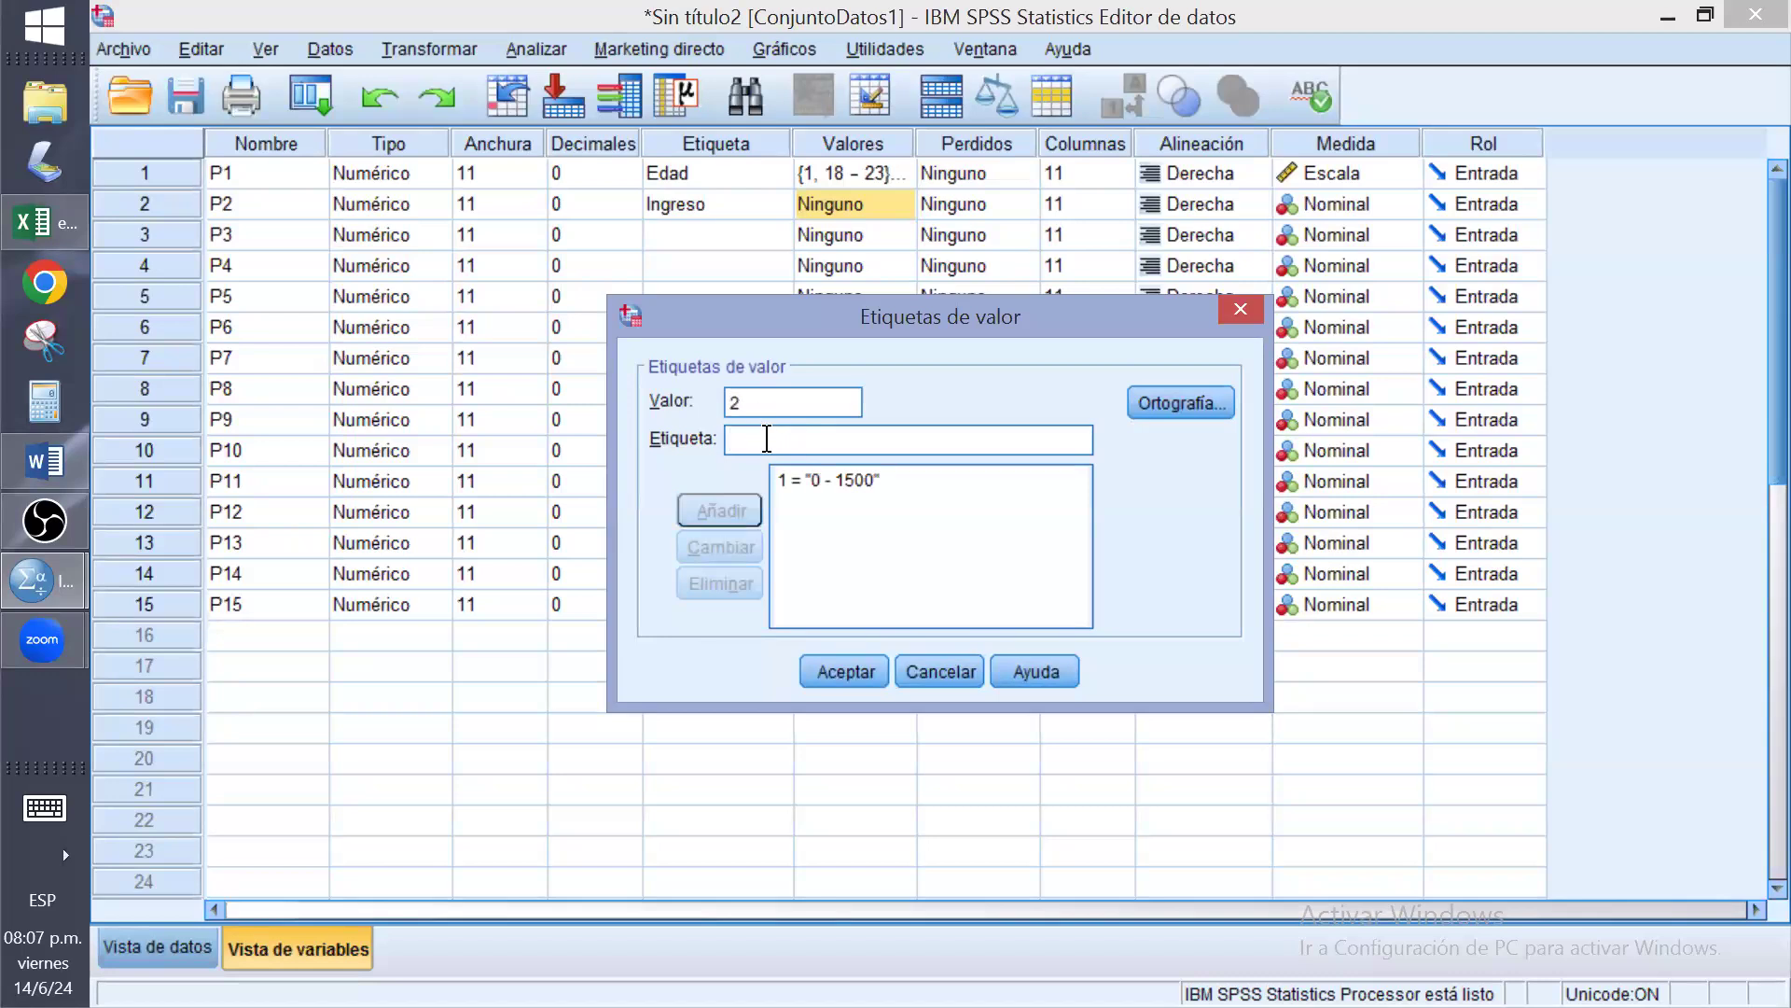
type("1")
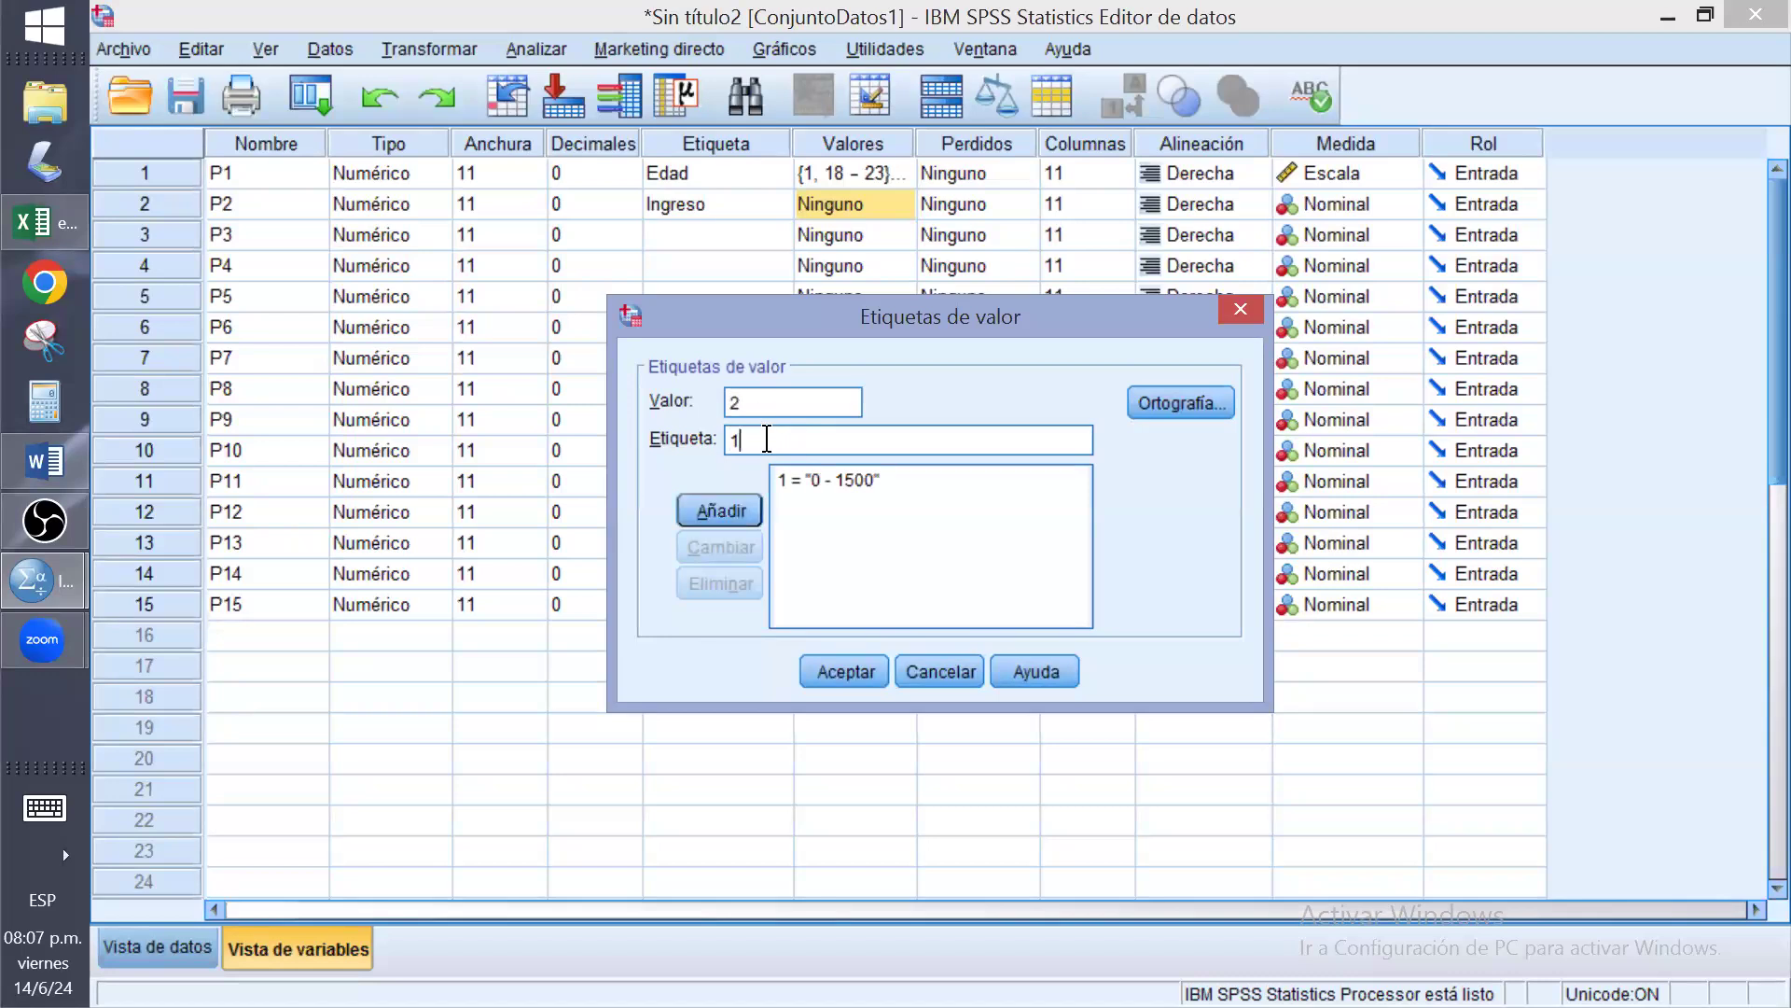
type("501 - 2")
key("BackSpace")
type("3000")
left_click(731, 507)
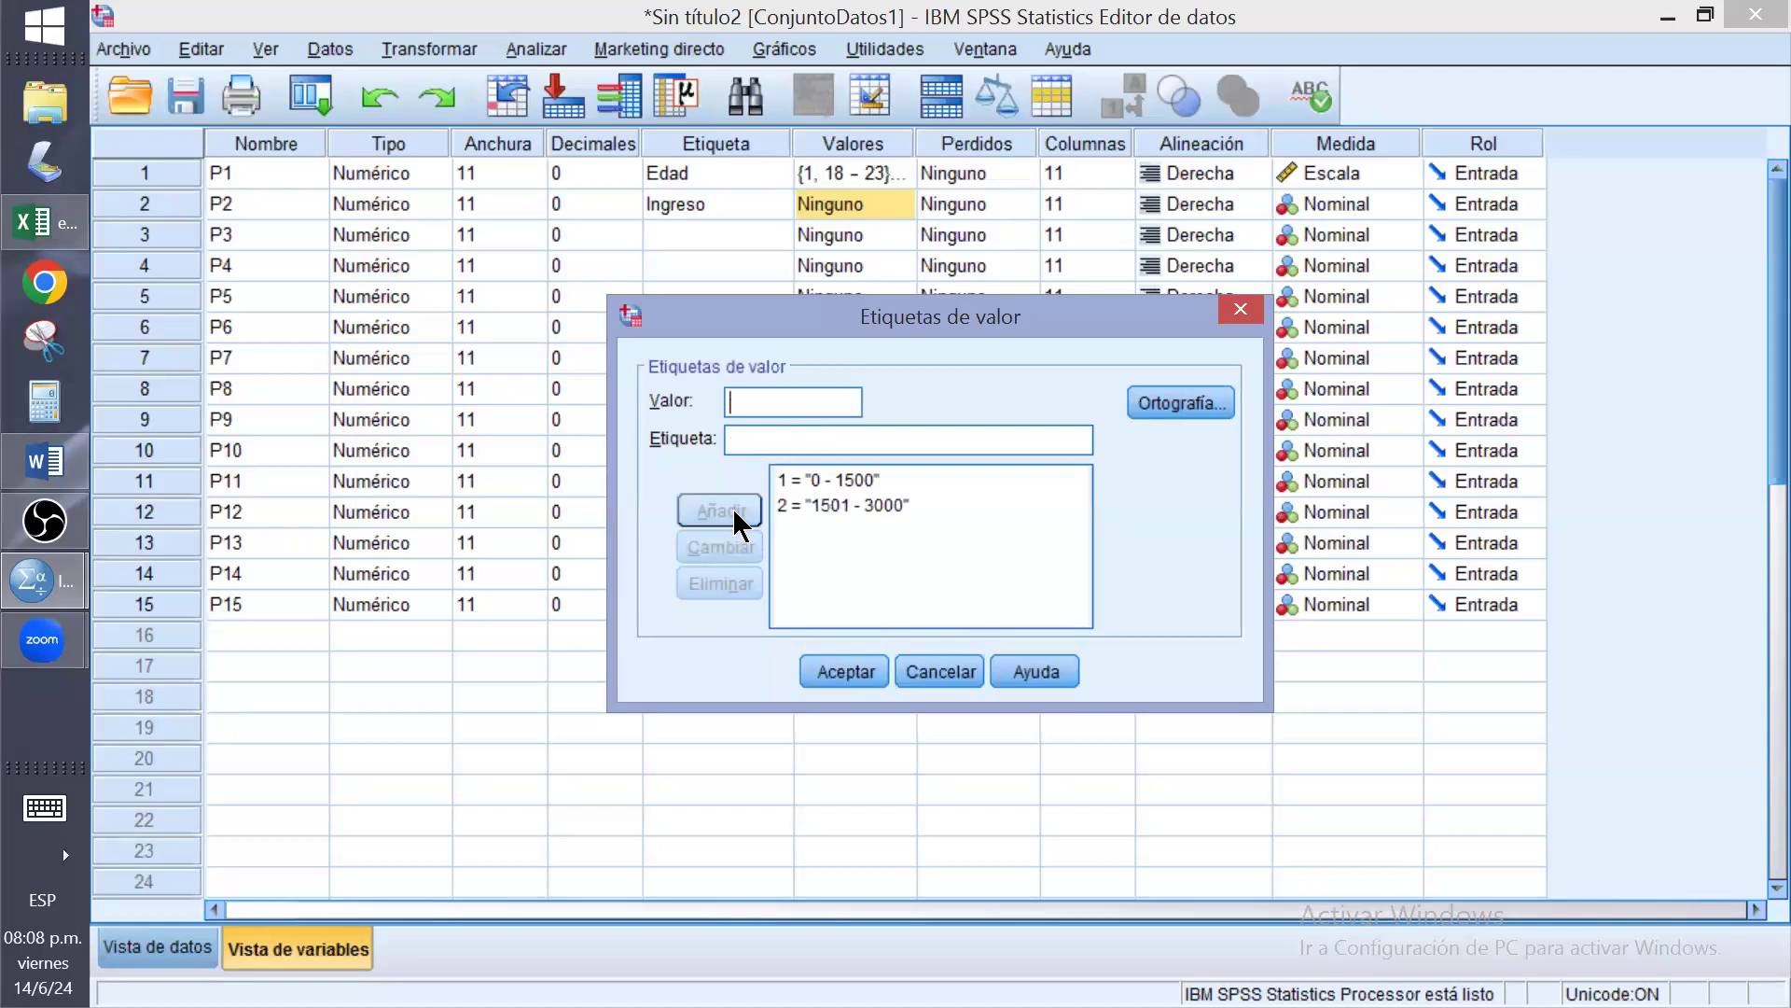
Add value labels 3 = 3001 - 4500, 4 = 4501 - 6000, 5 = 6001 - 7500 and confirm
type("3")
left_click(743, 448)
type("3001 - ")
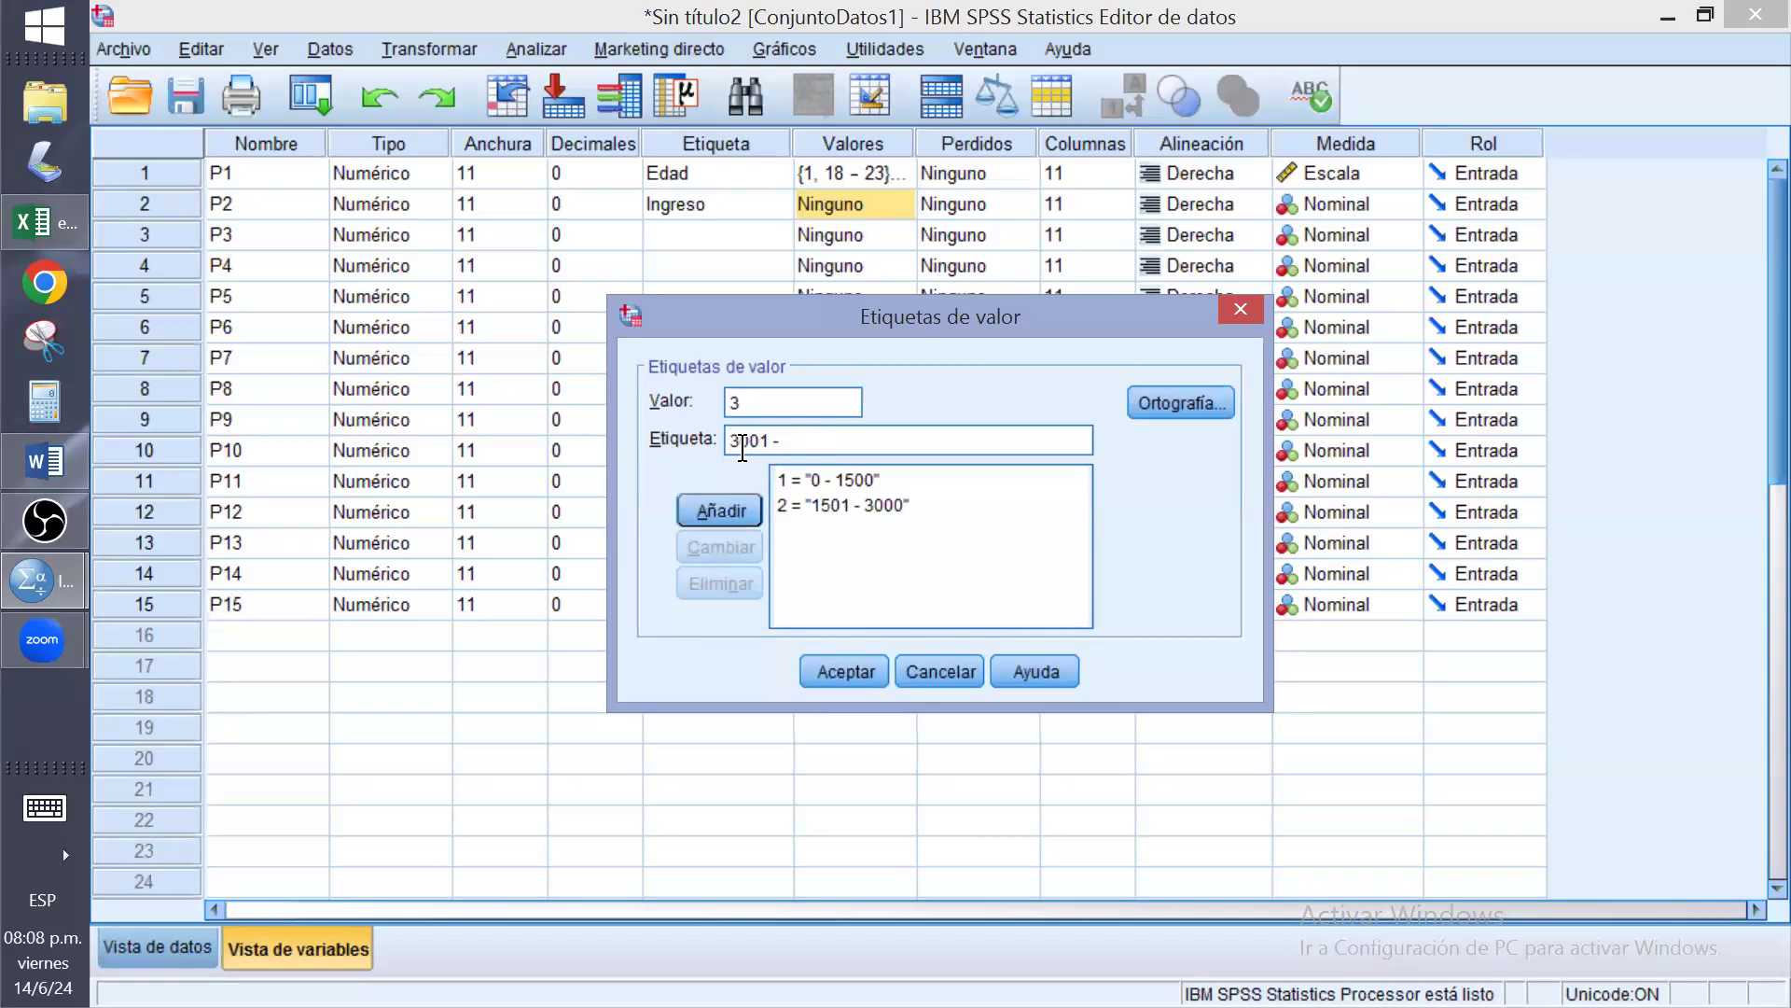
type("4500")
left_click(733, 508)
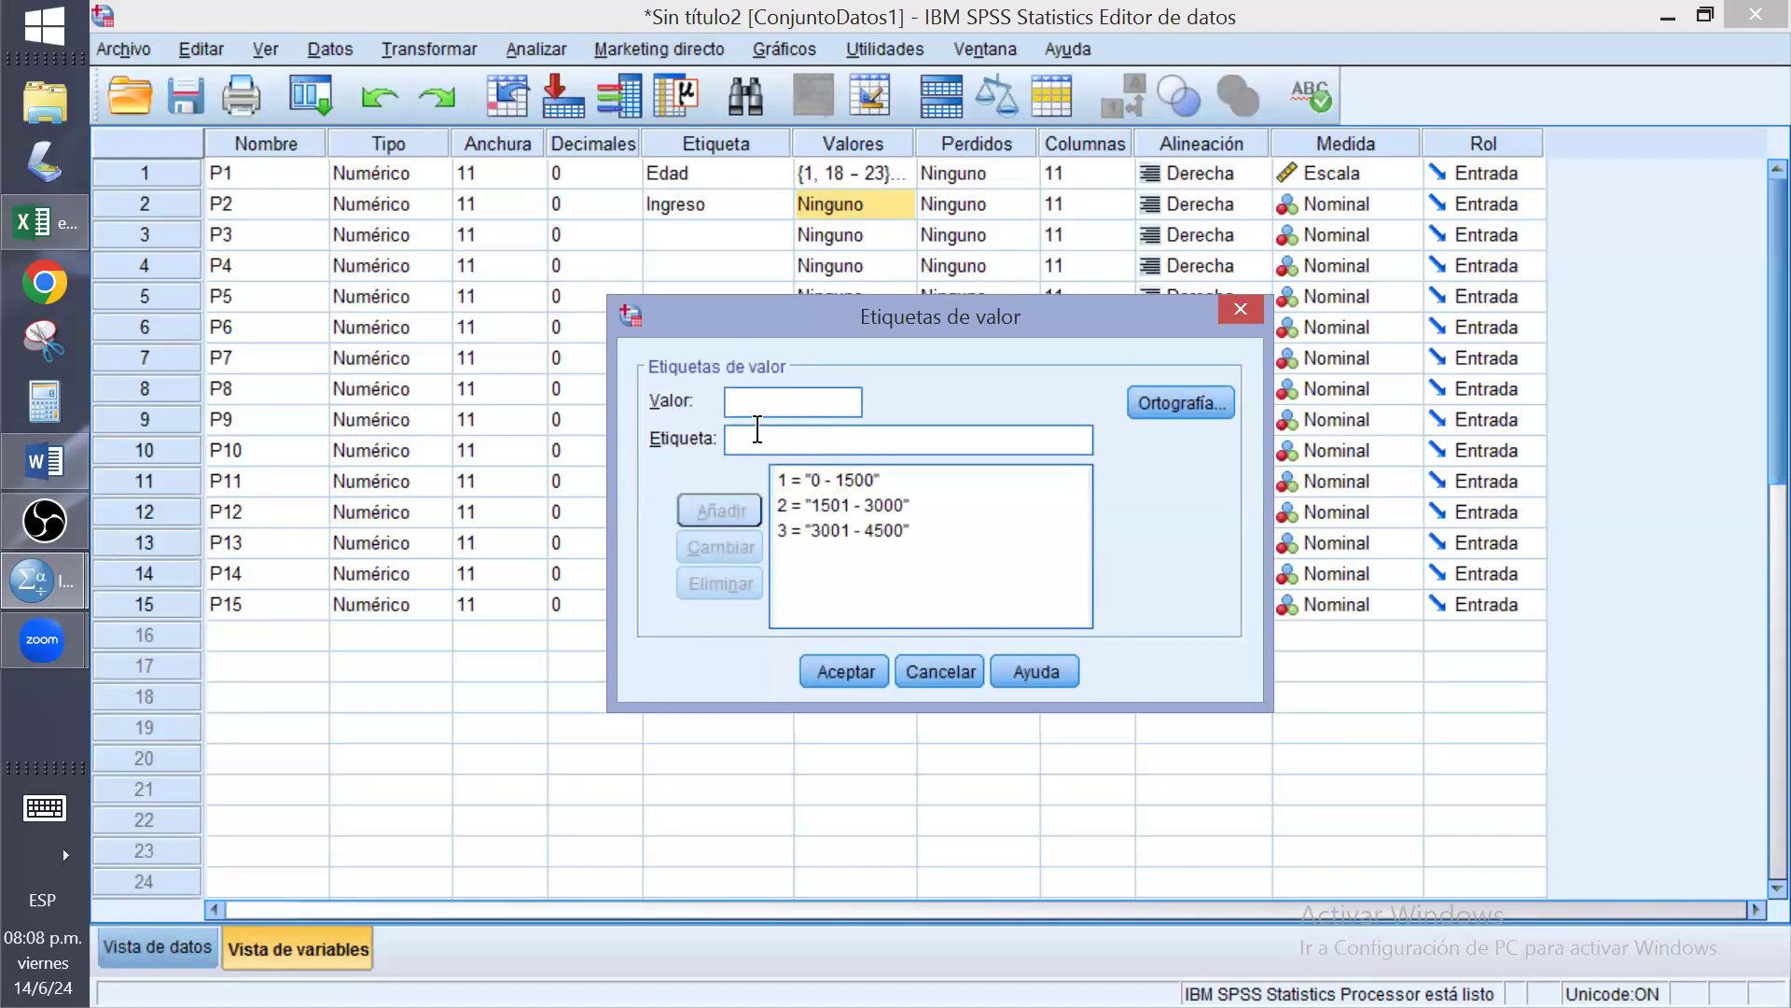
type("4")
left_click(758, 430)
type("4501")
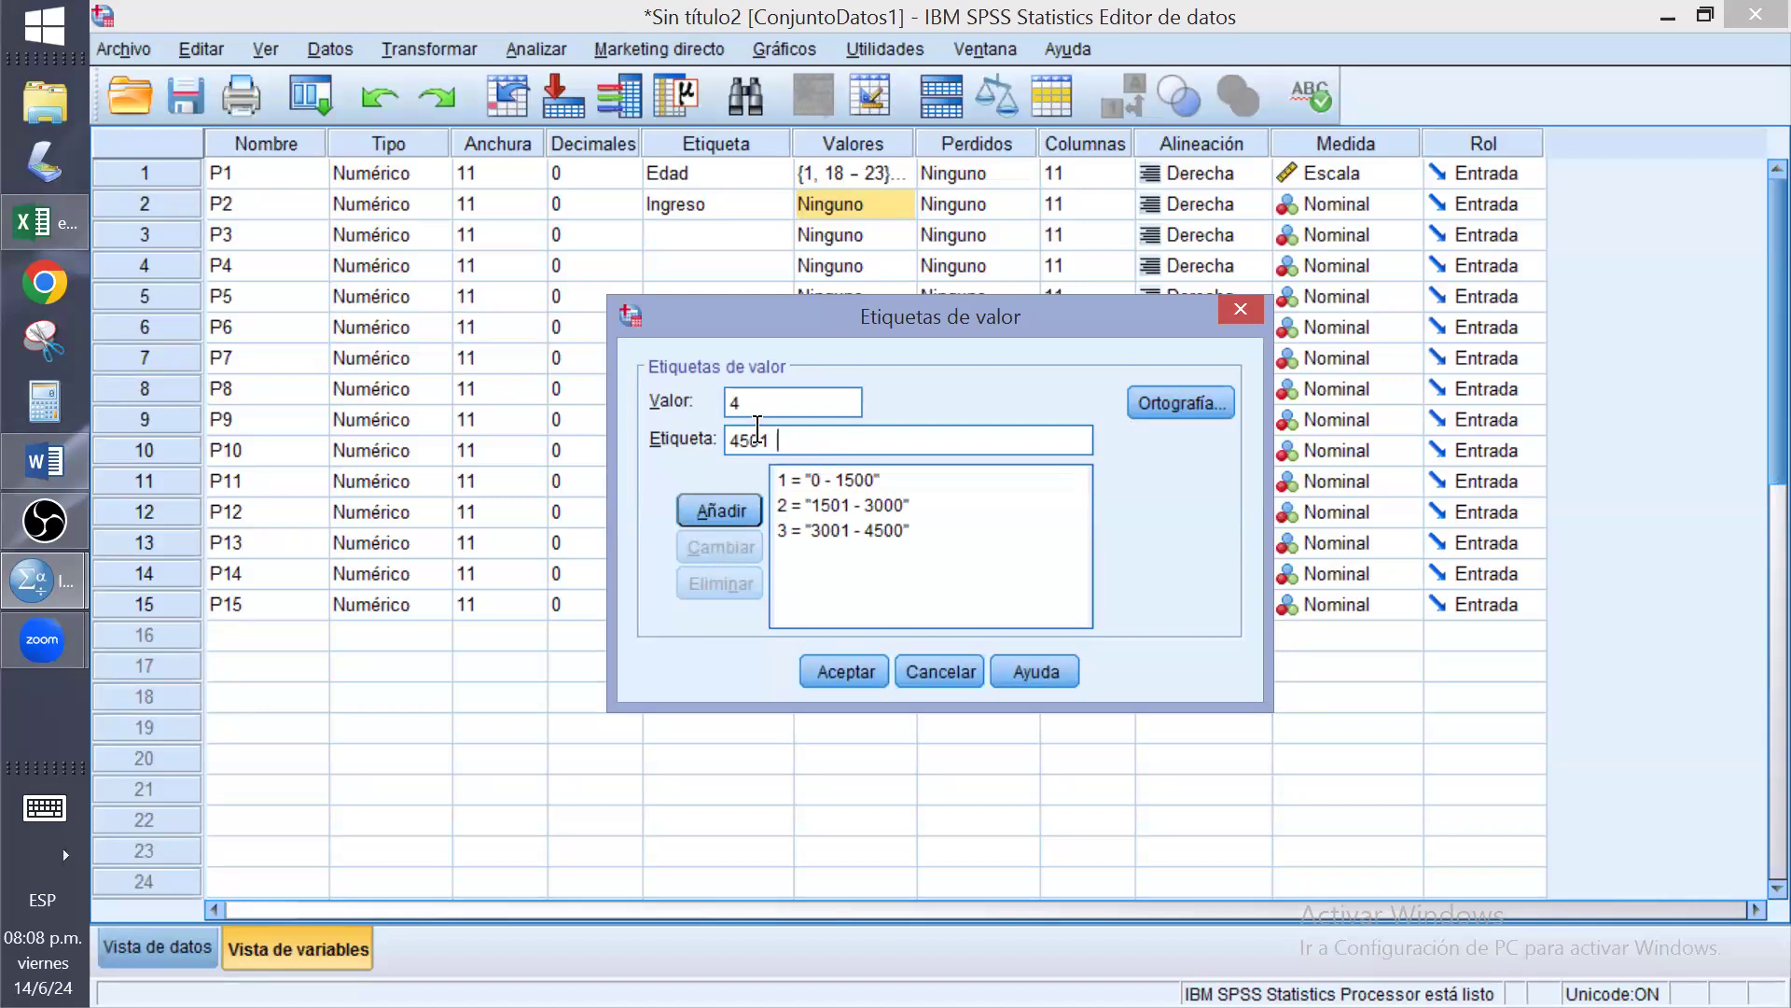
type(" -")
type("6000")
left_click(754, 507)
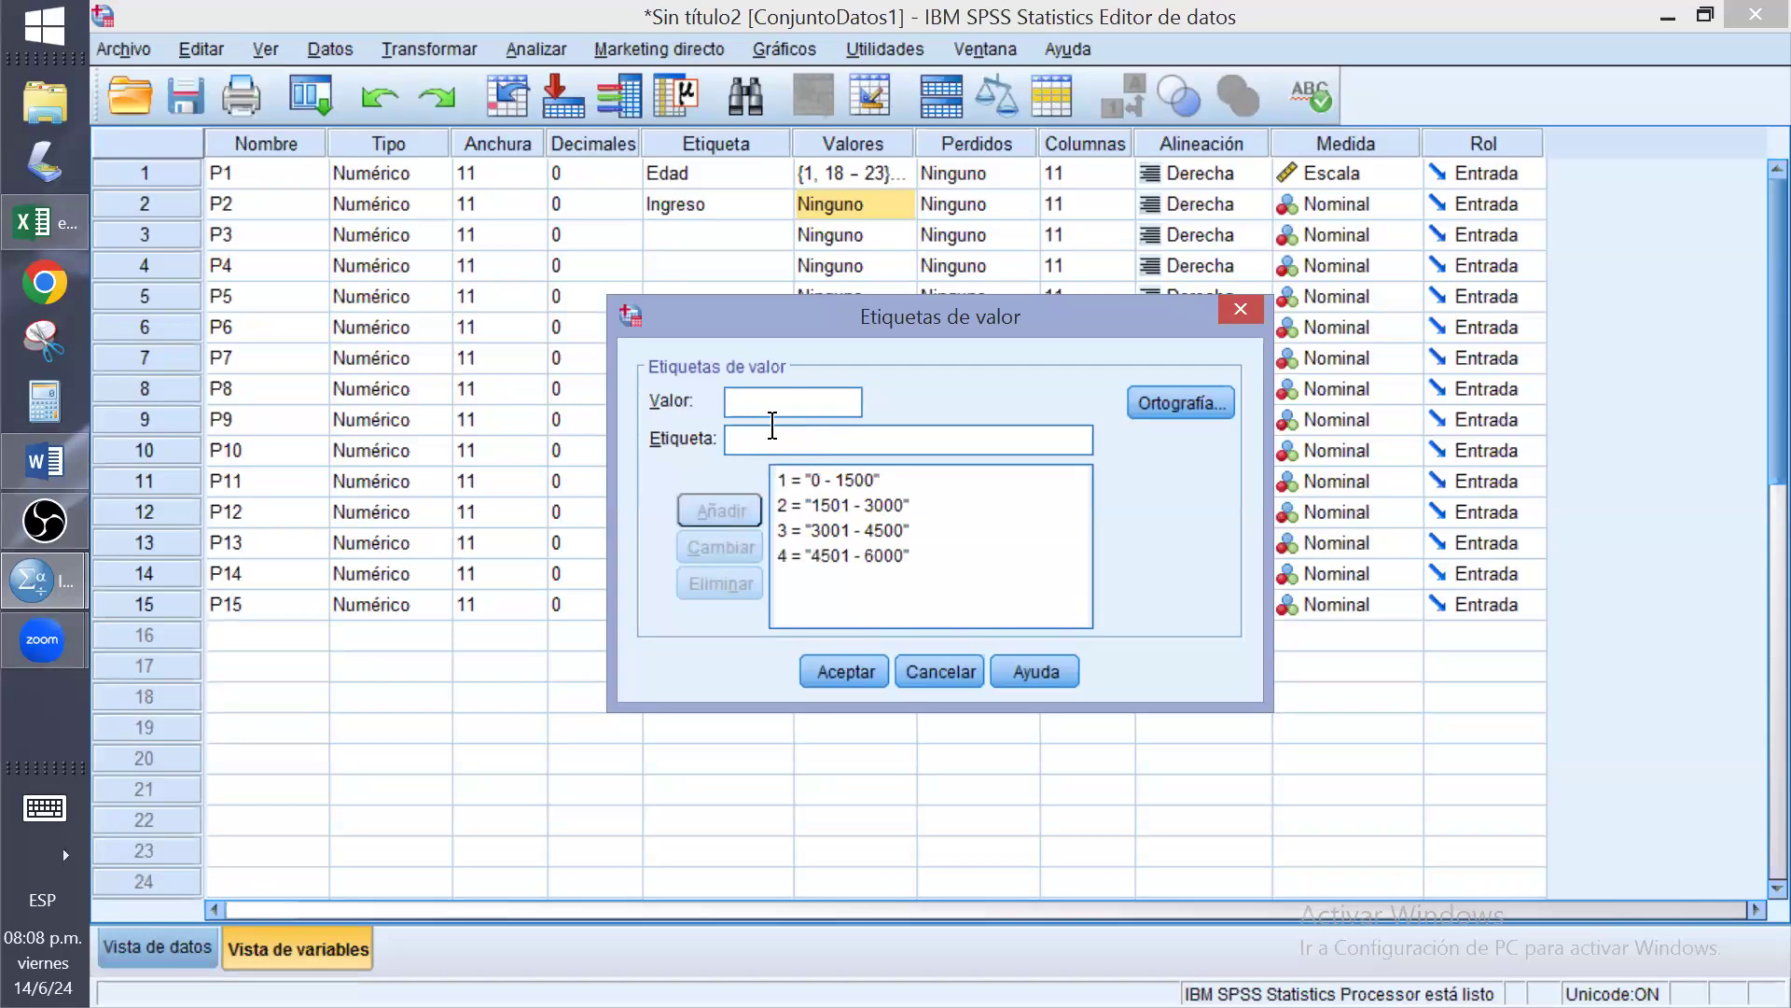
type("5")
type("600")
type("1 -")
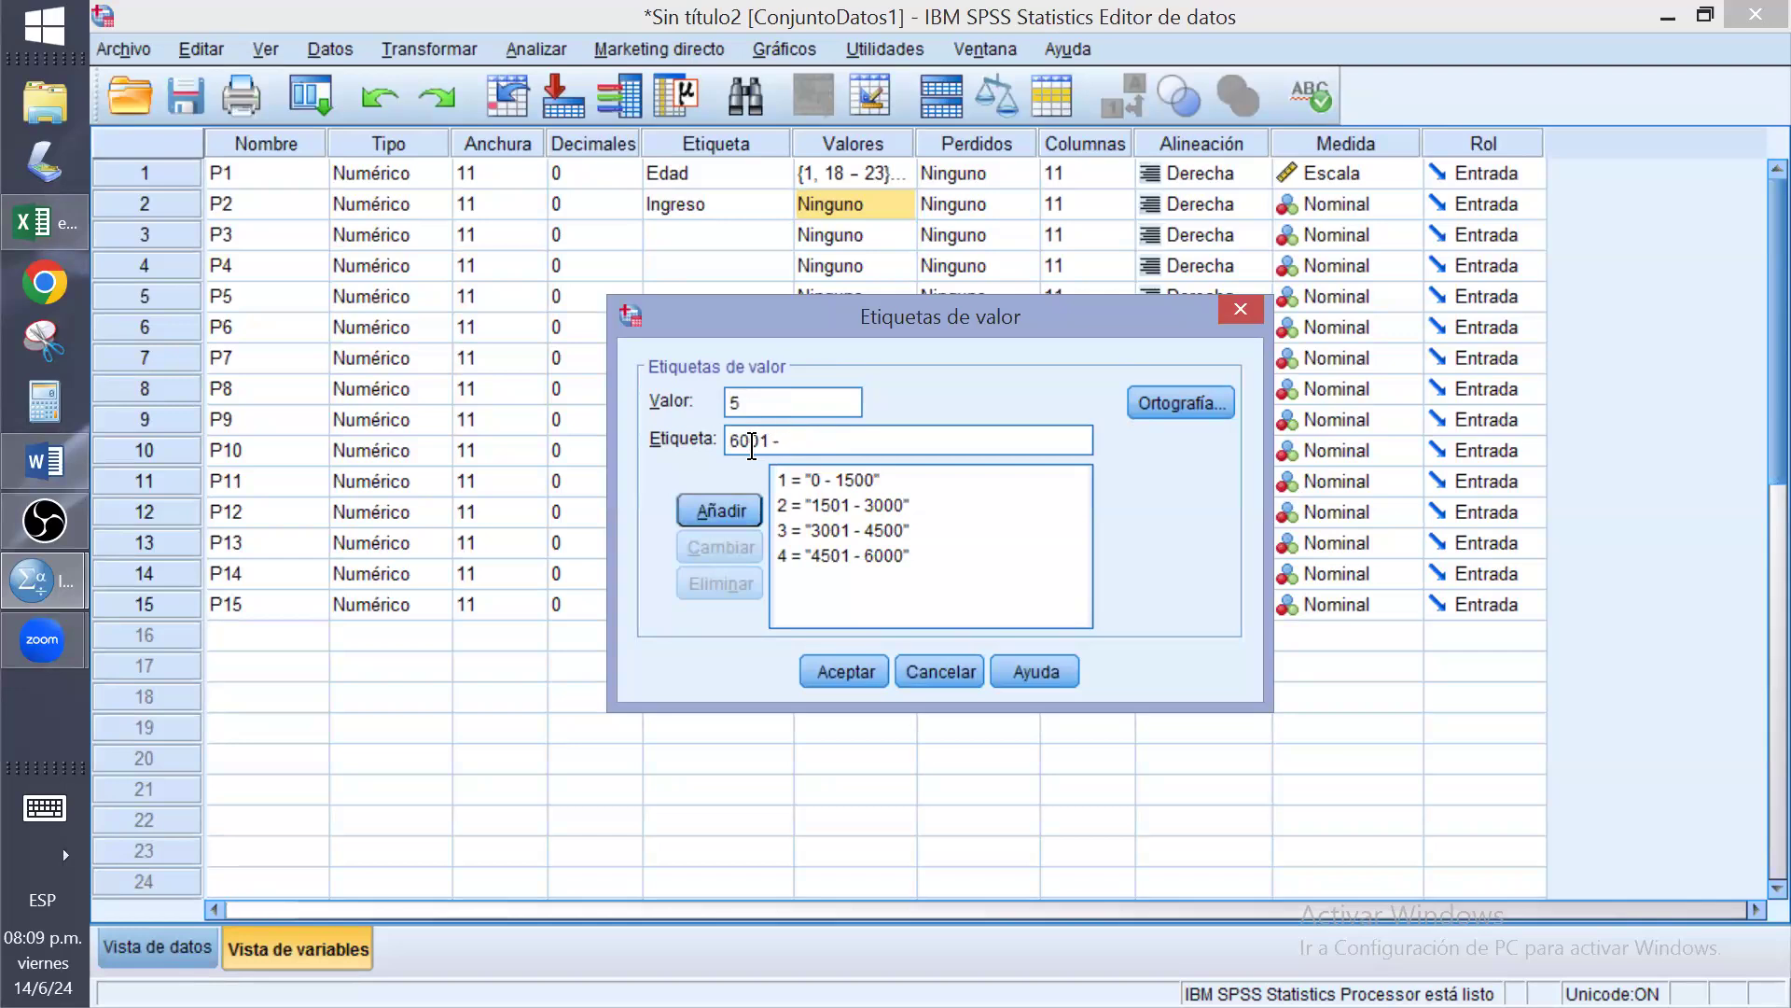
type(" 7500")
left_click(689, 515)
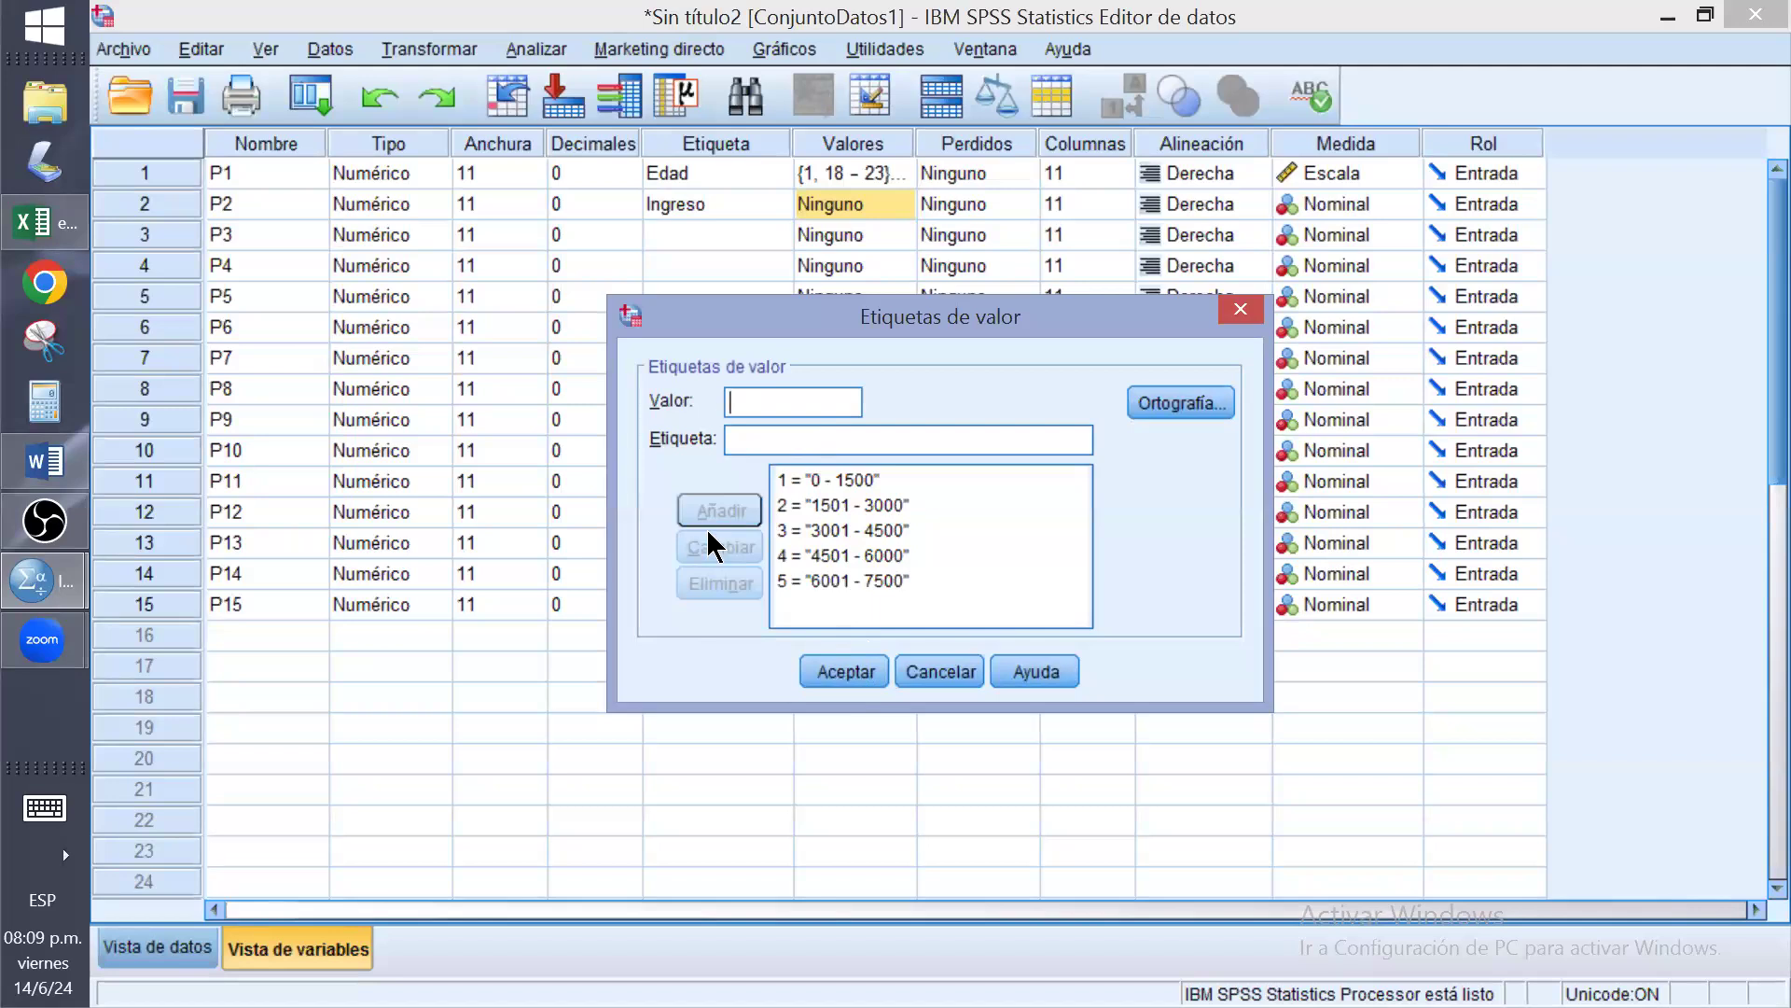
left_click(847, 672)
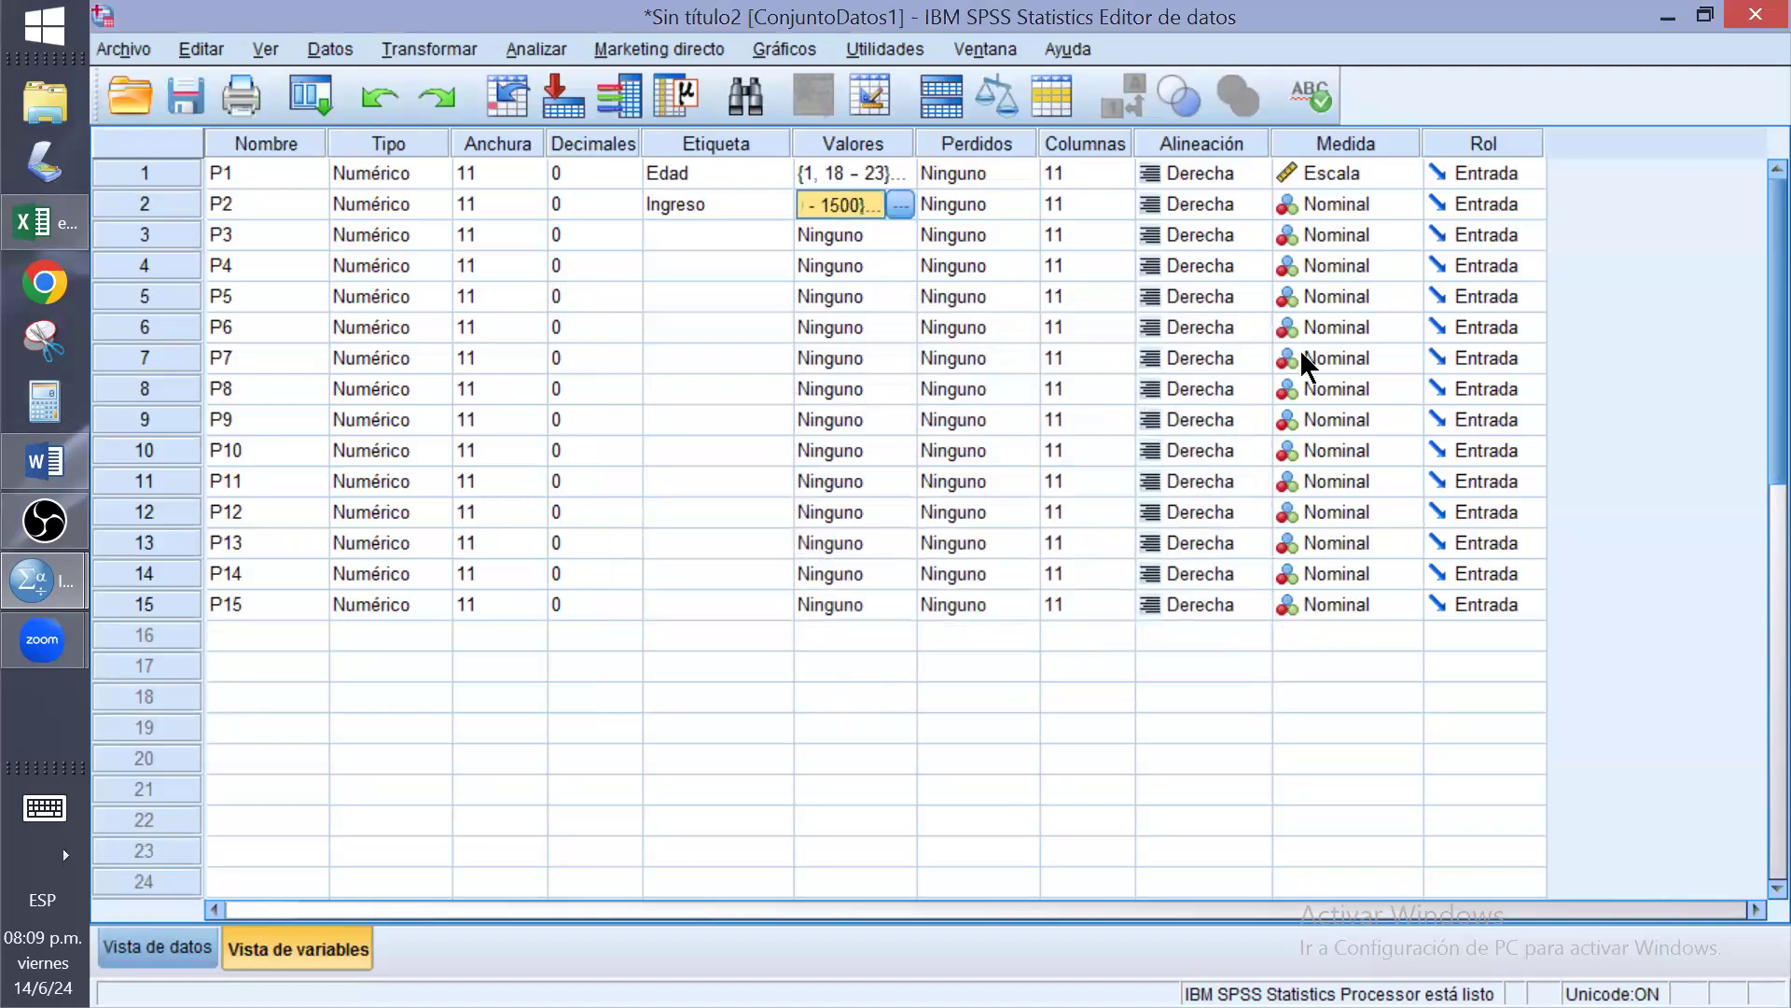
Switch P2 (Ingreso) from Nominal to the Escala measurement level
left_click(1379, 202)
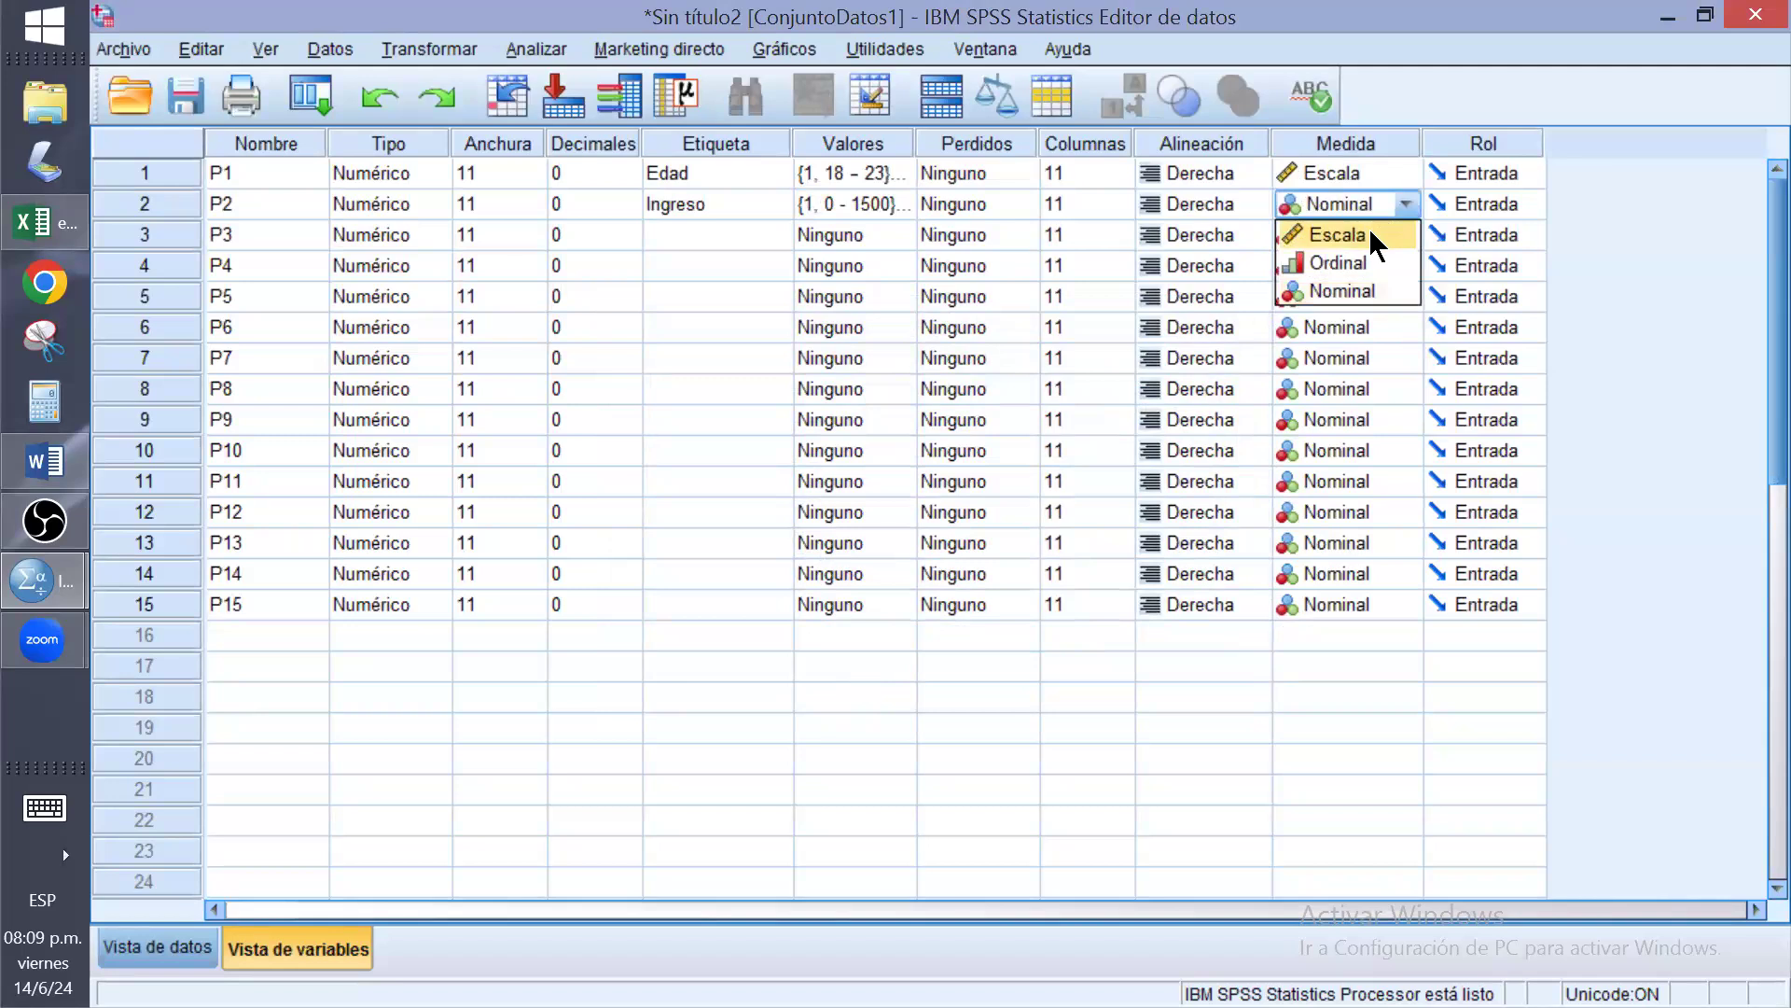
left_click(1368, 234)
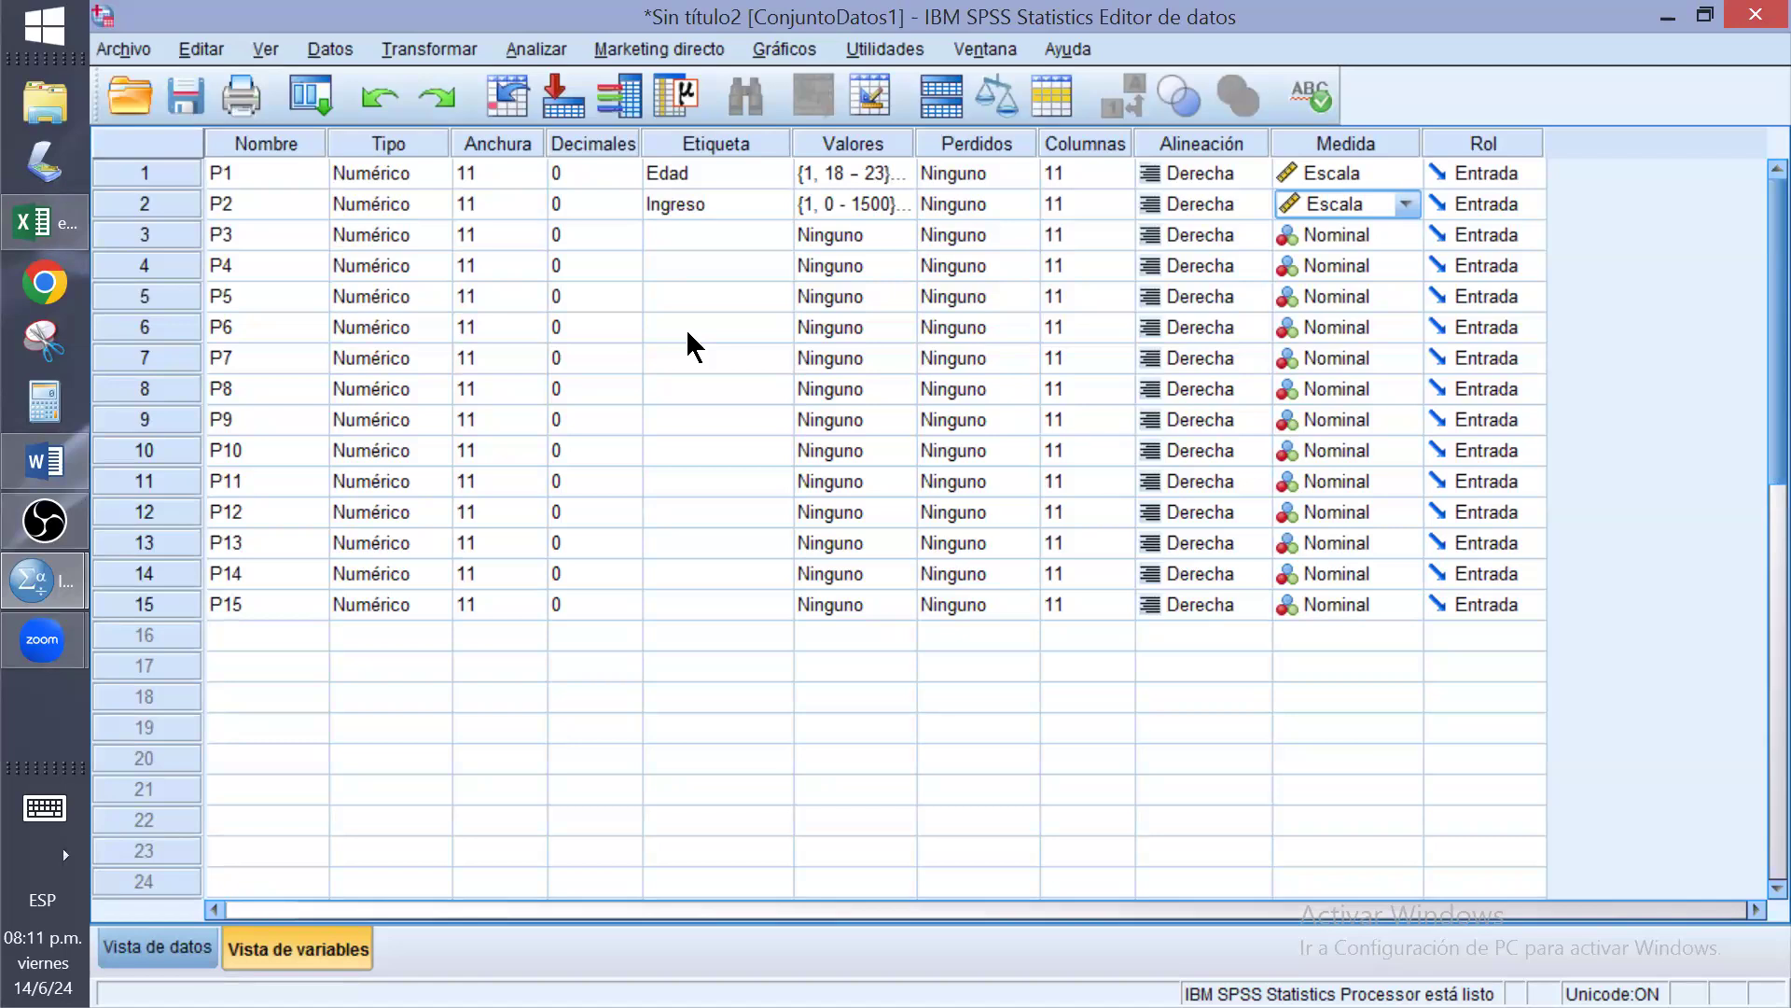
Label P3 'Seguridad de datos' and add value labels 1 = Muy insegura, 2 = Insegura
left_click(707, 240)
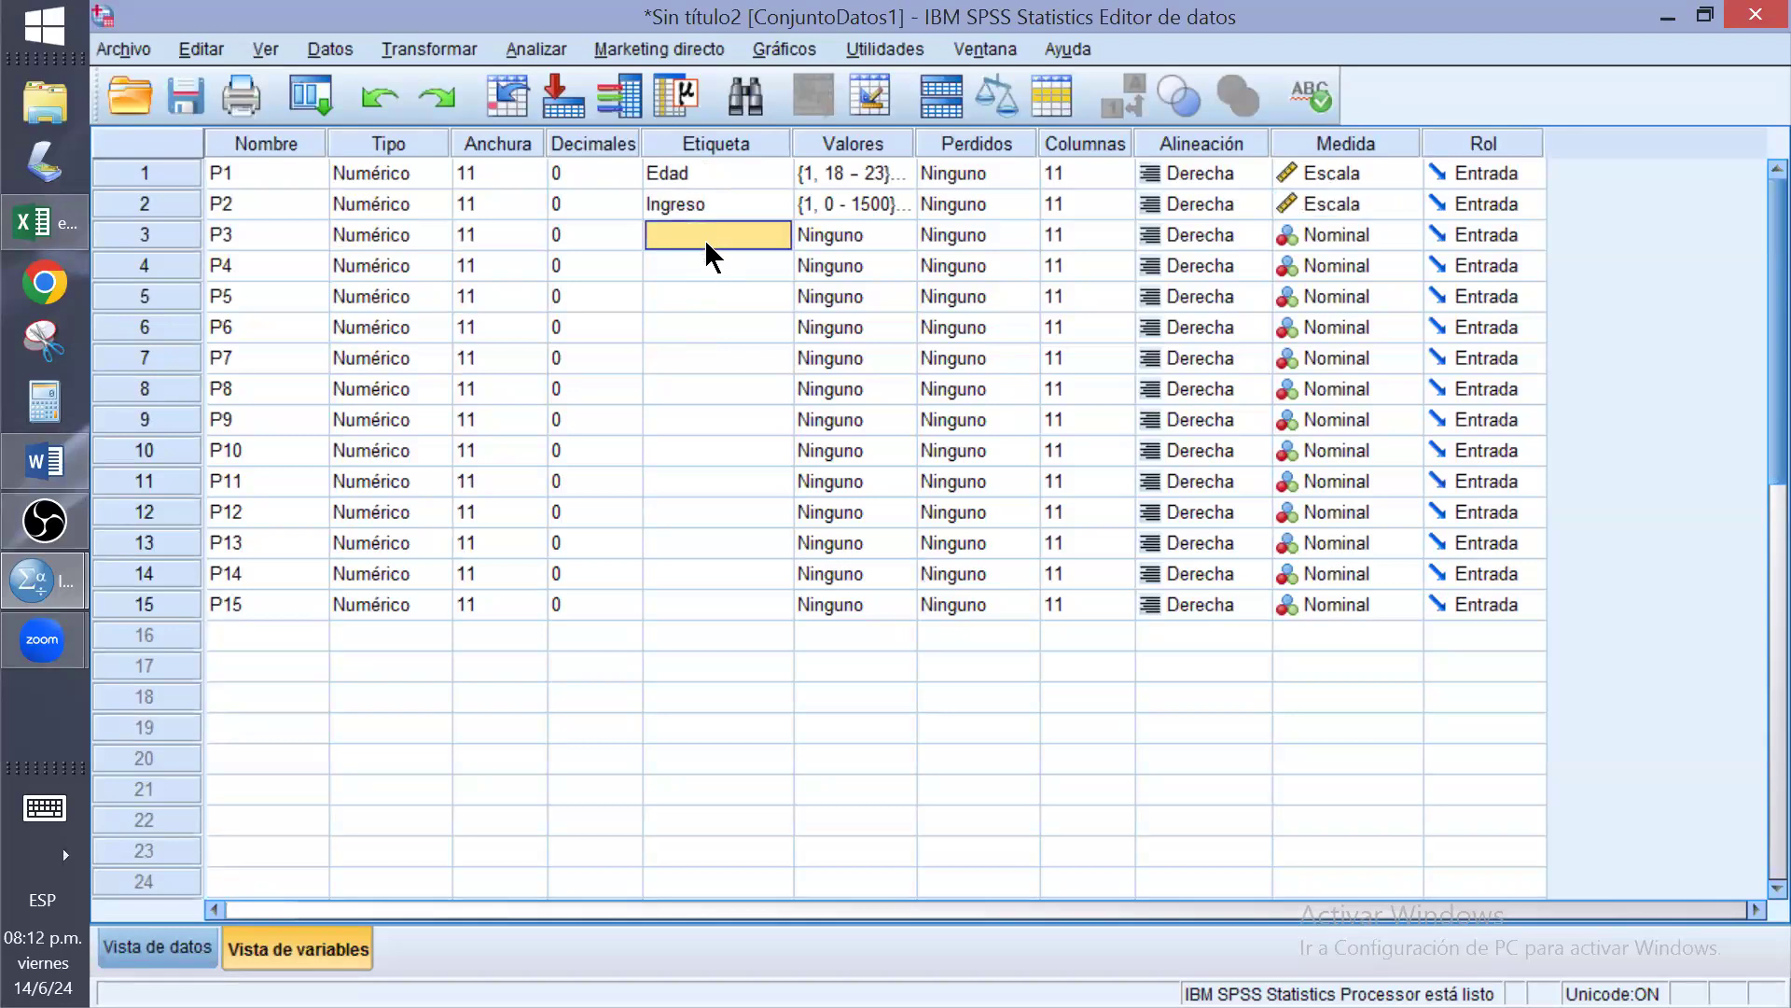
type("Se")
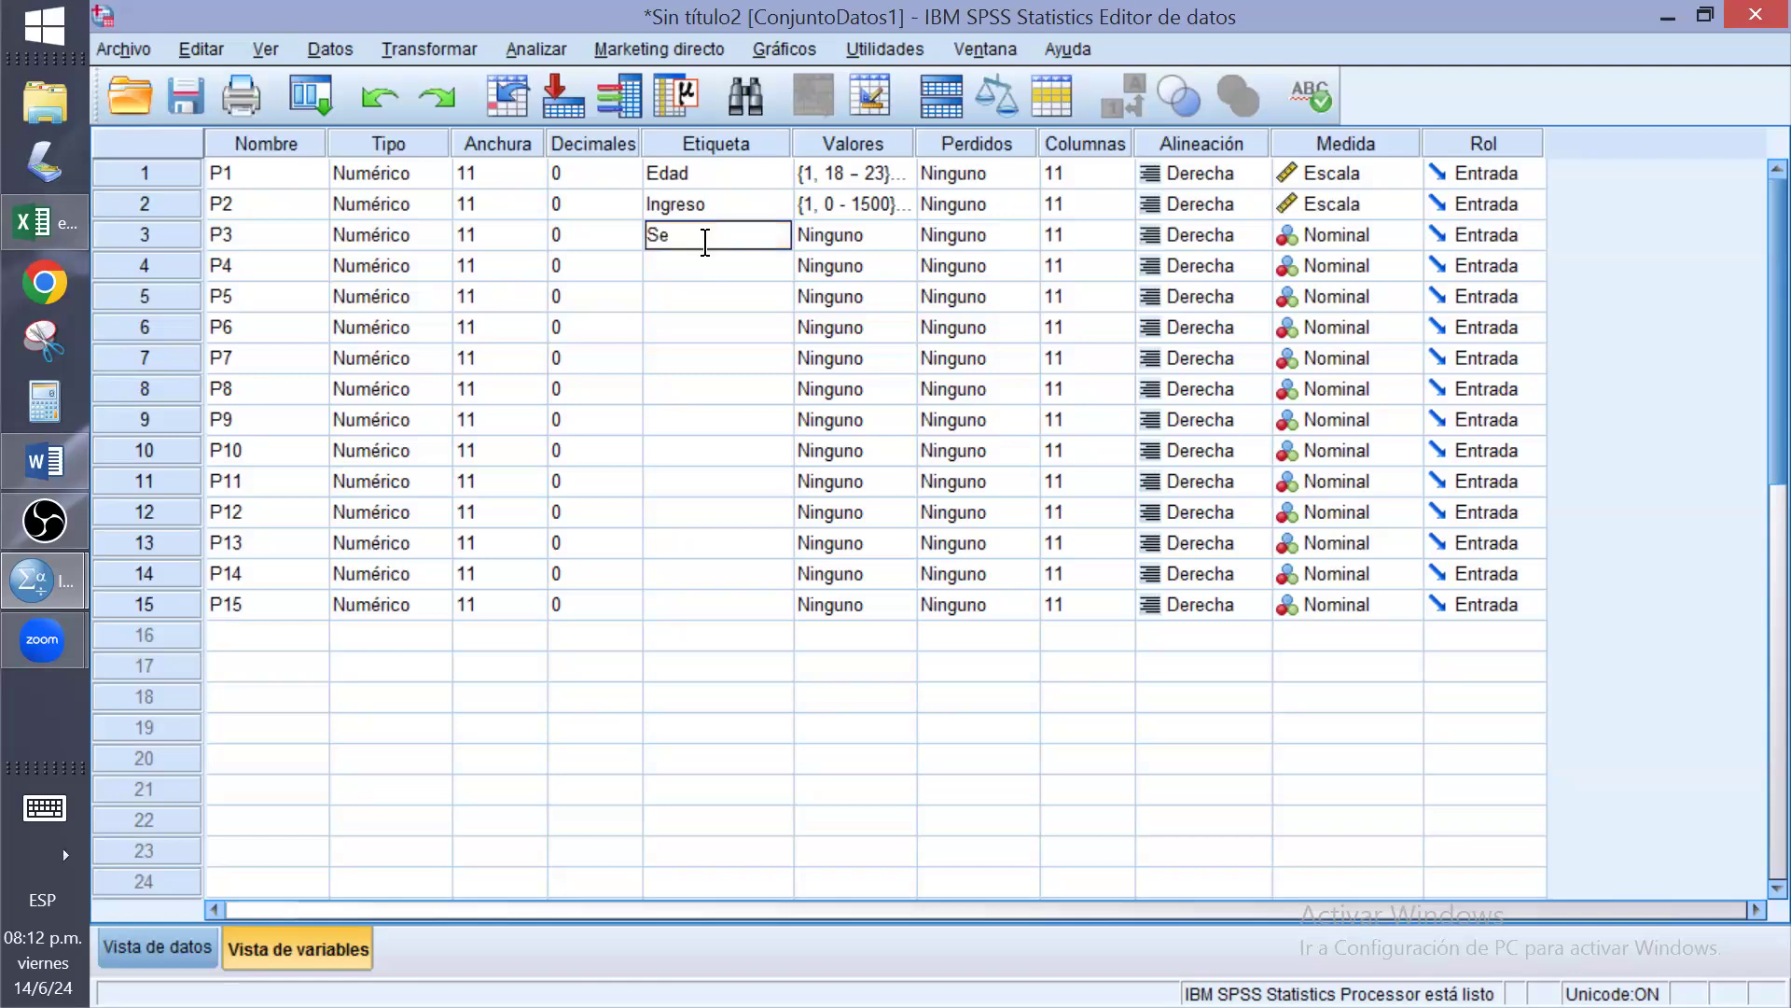
type("guridad de datos")
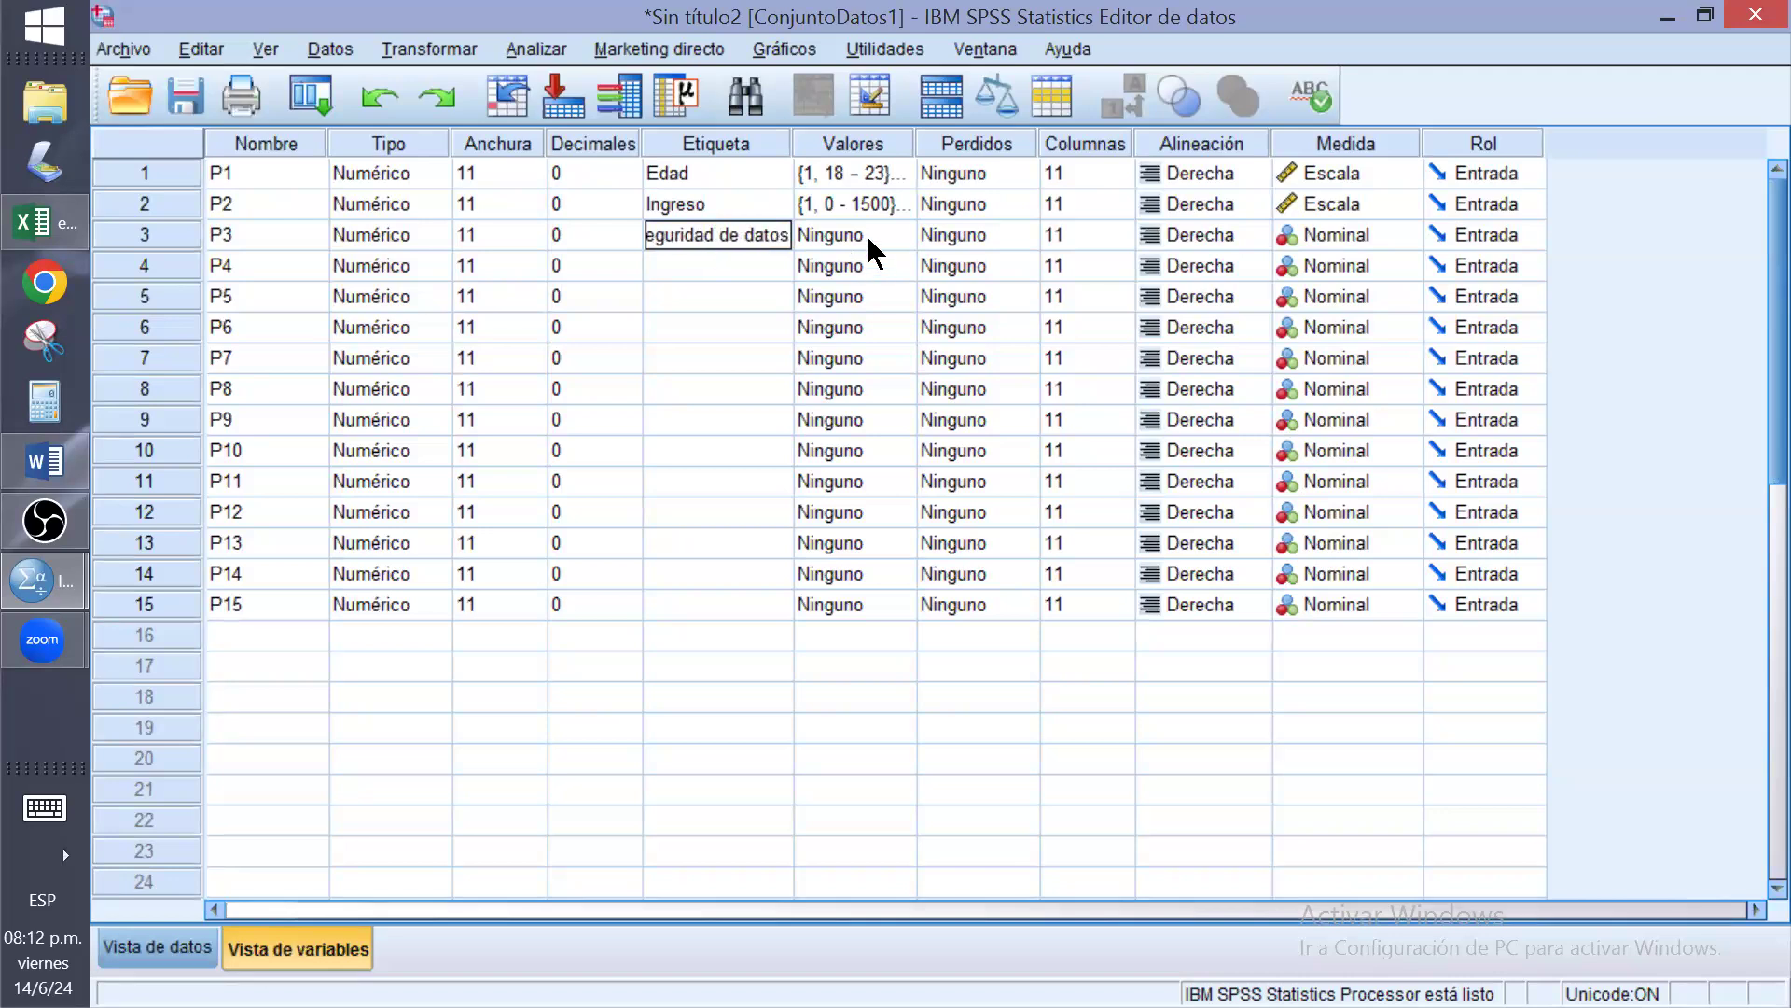
left_click(866, 235)
left_click(898, 234)
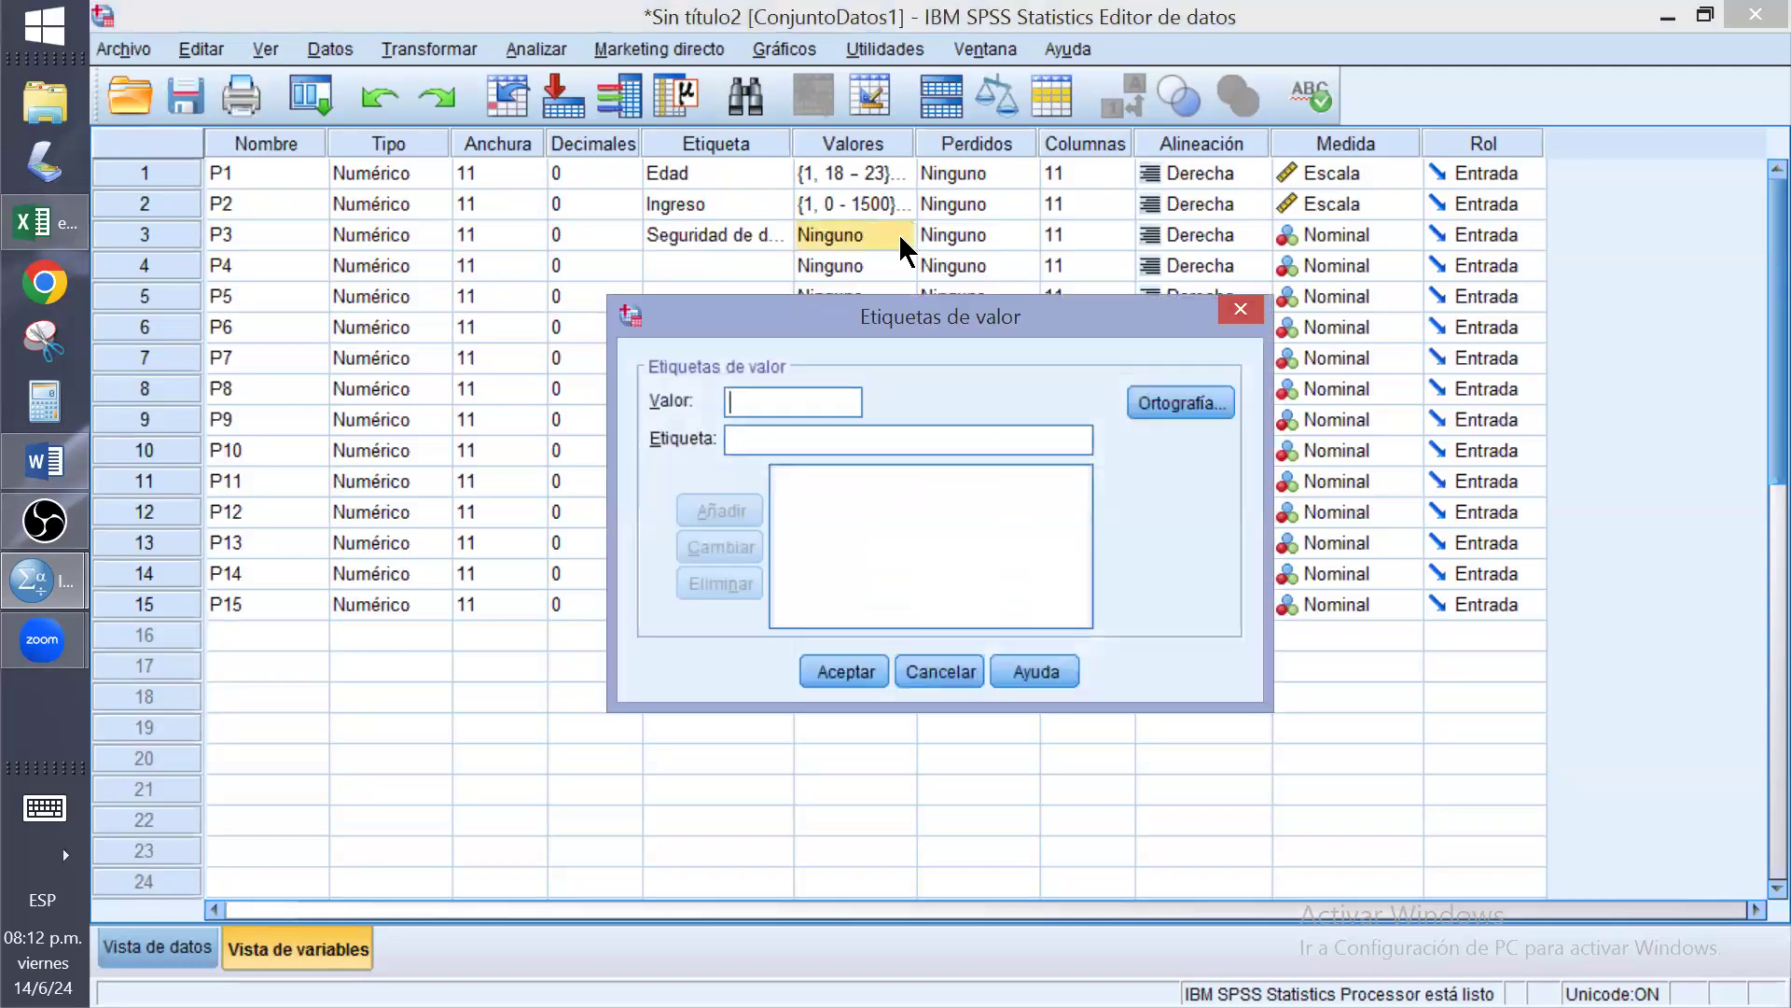
type("1")
left_click(817, 441)
type("Muy insegura")
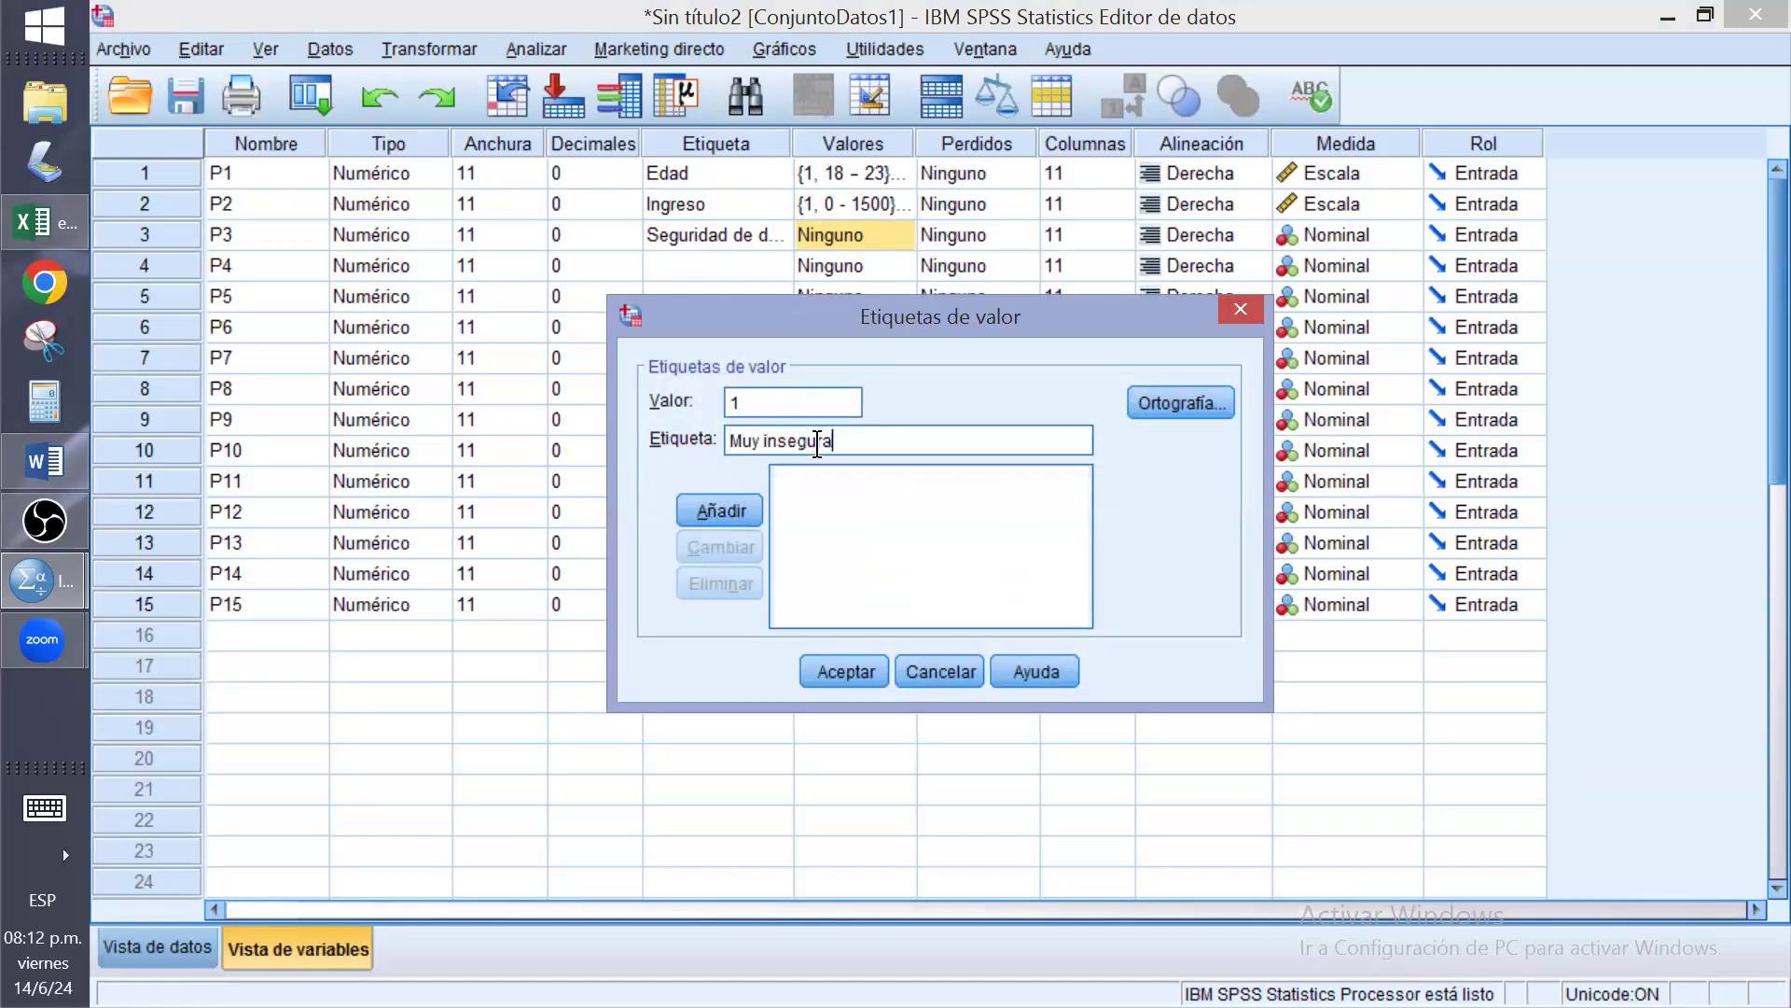
left_click(740, 509)
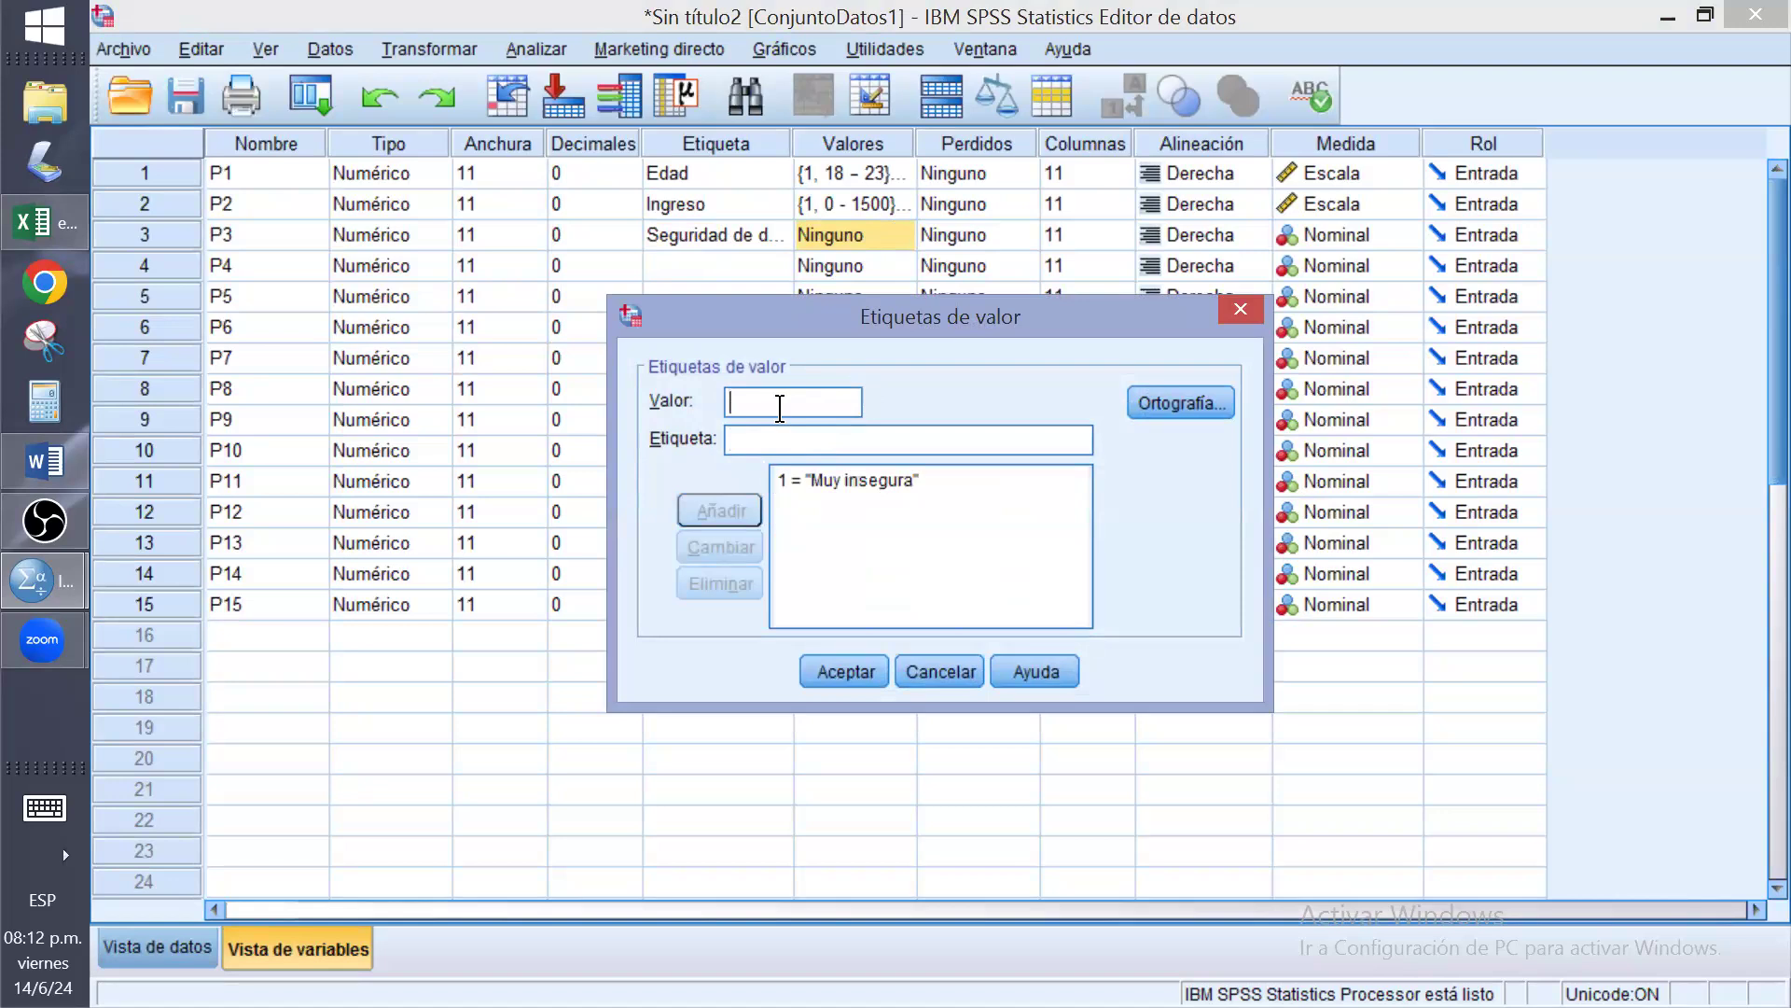
type("2")
left_click(789, 436)
type("Inse")
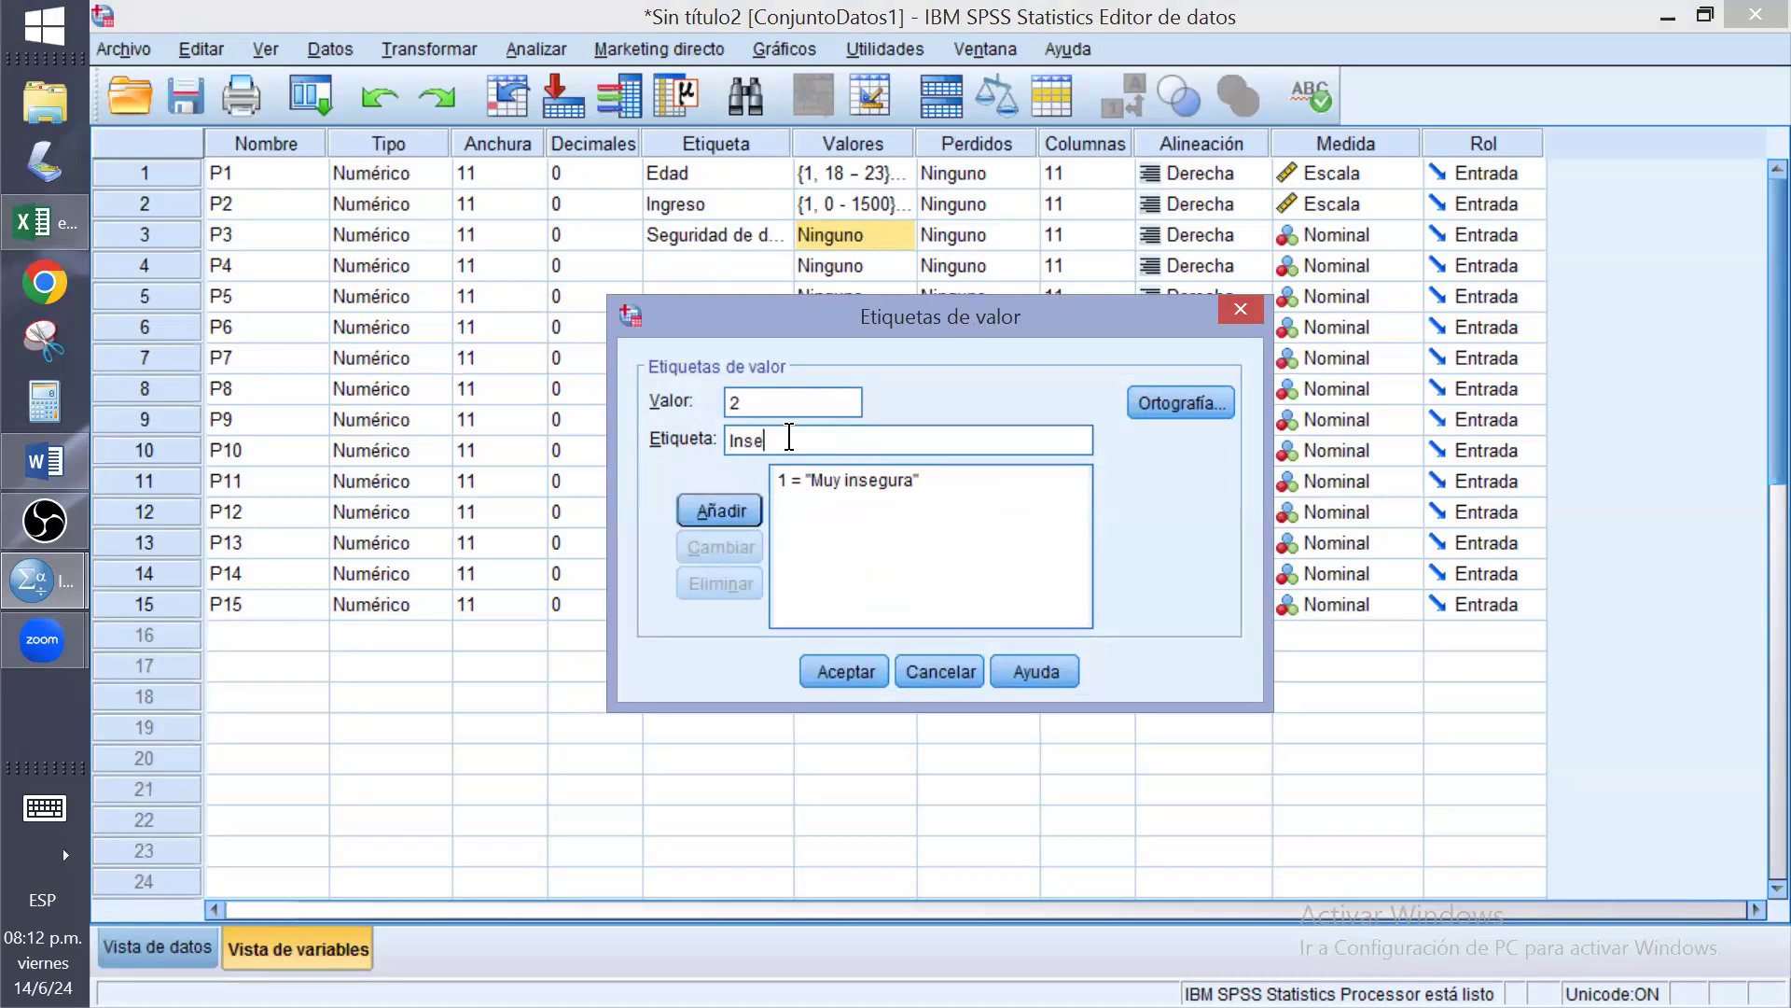
type("gura")
left_click(747, 511)
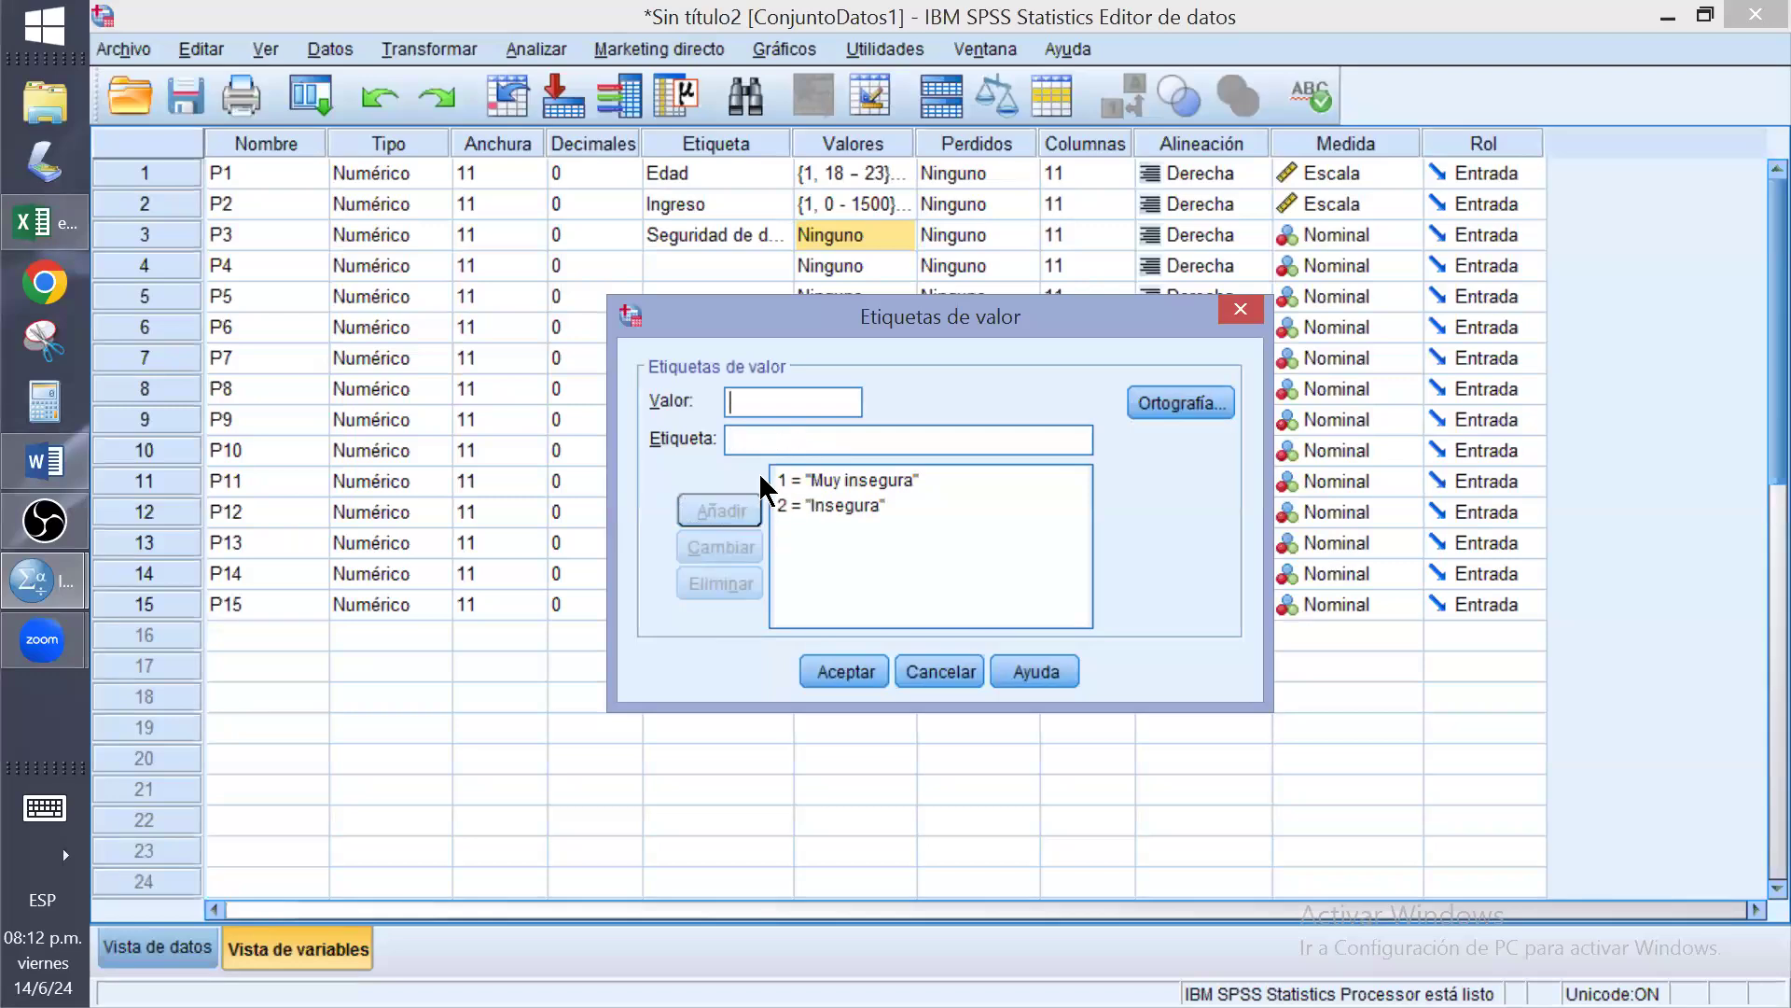
Add P3 value labels 3 = Neutral, 4 = Segura and 5 = Muy Segura
type("3")
left_click(769, 436)
type("N")
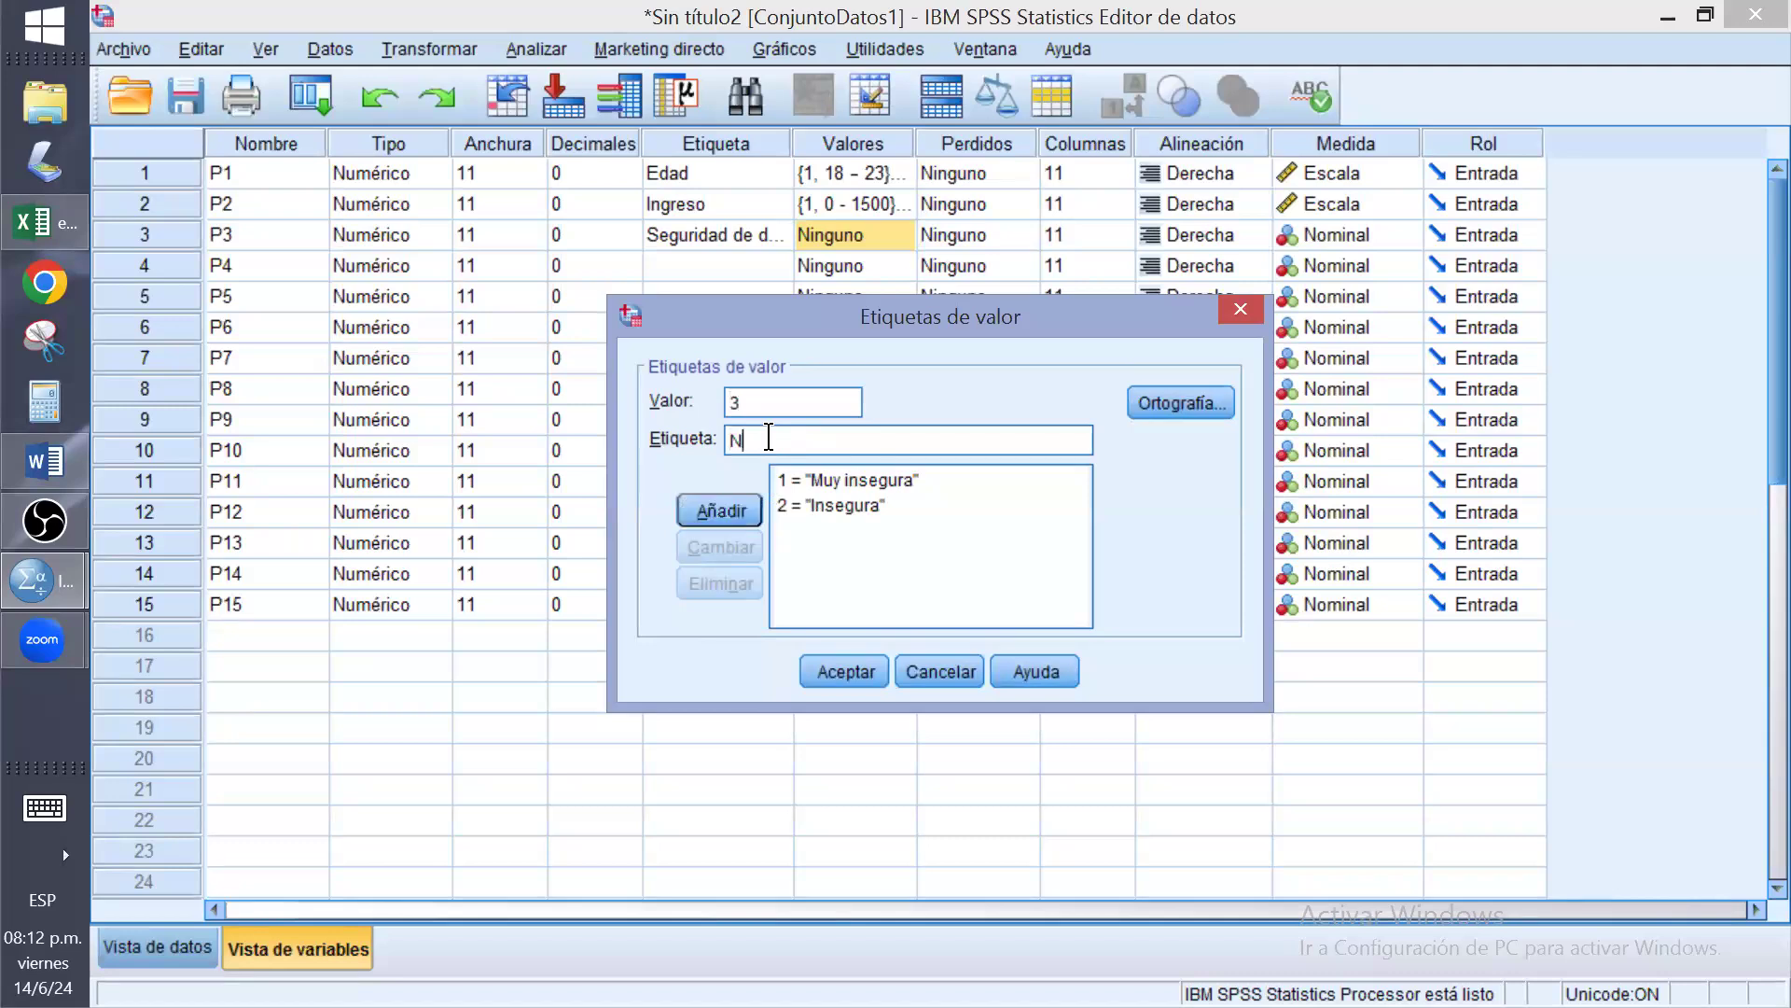
type("eutral")
left_click(720, 513)
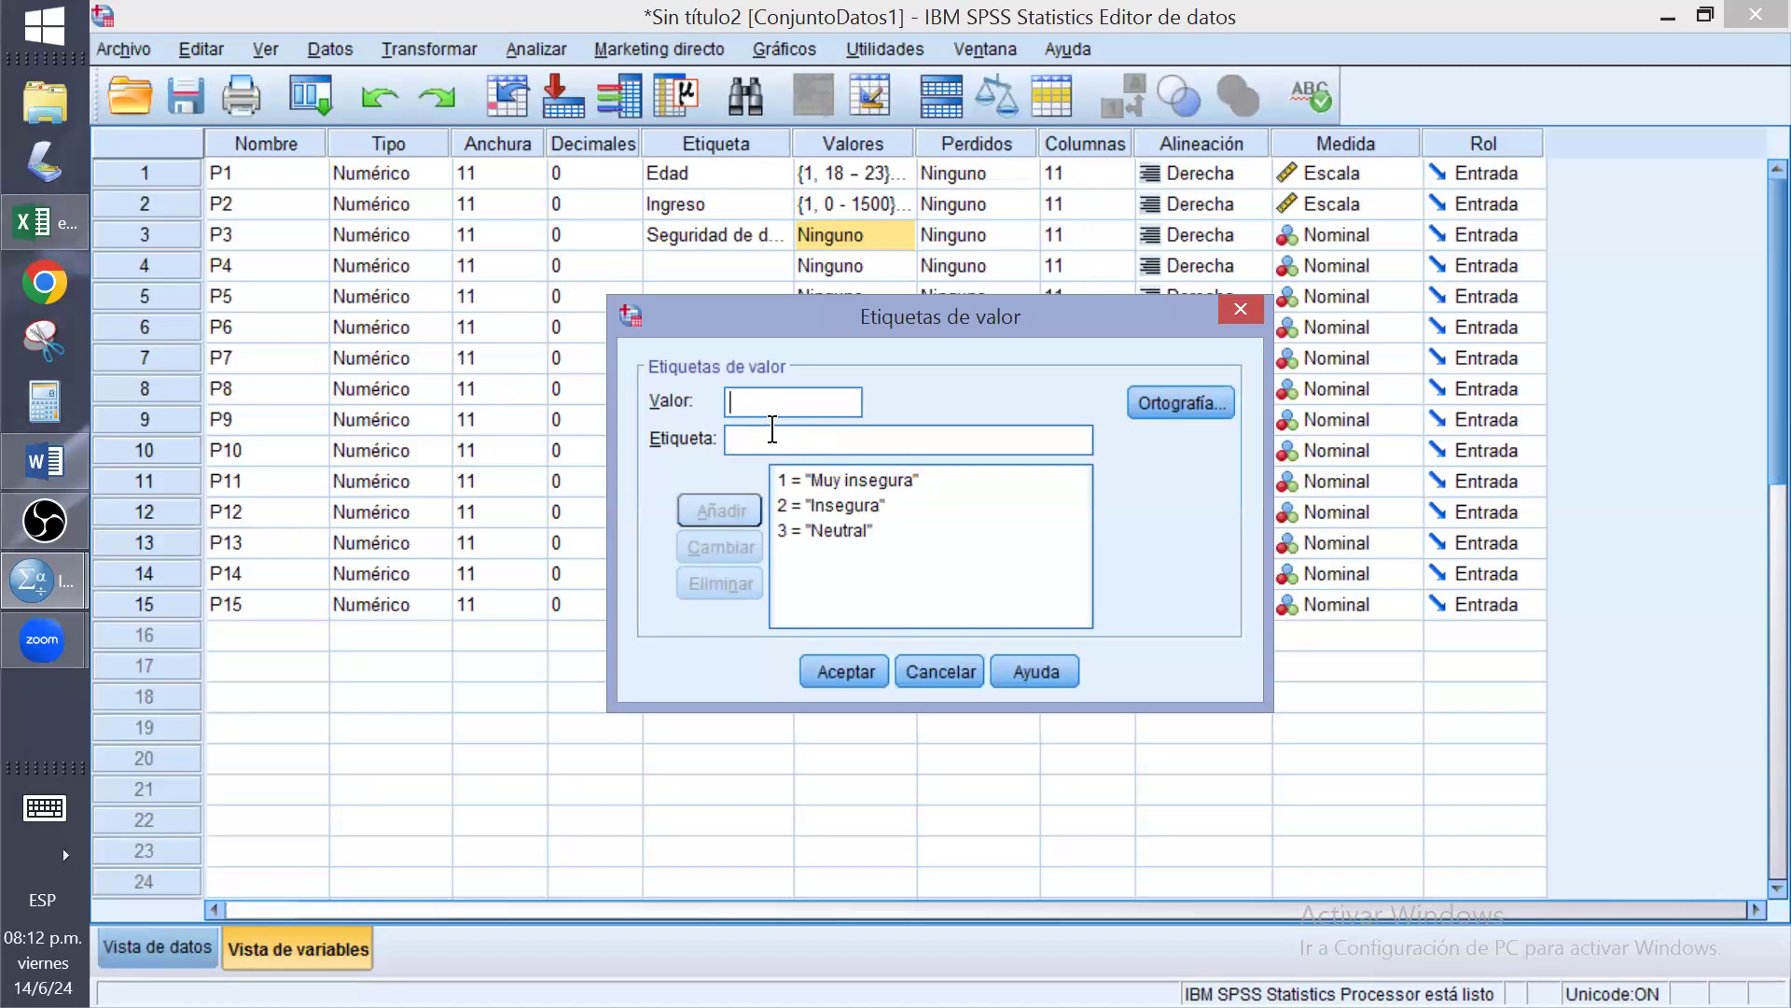
type("4")
left_click(763, 430)
type("Segura")
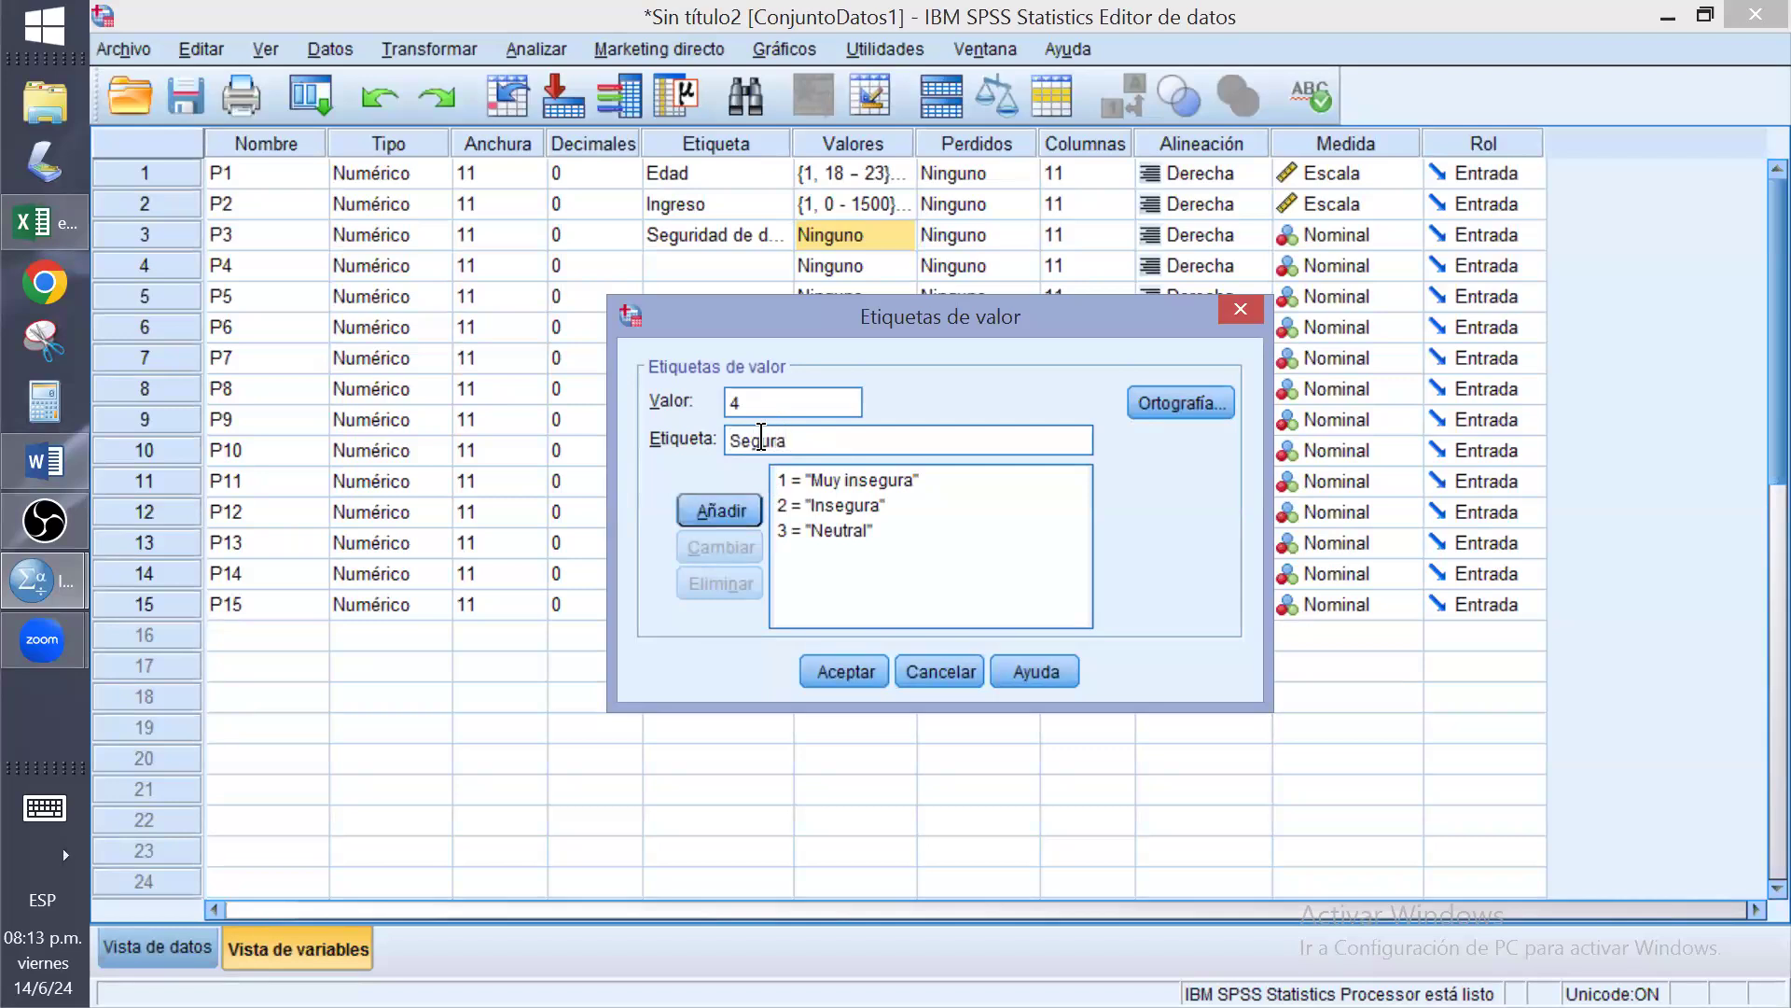
left_click(735, 504)
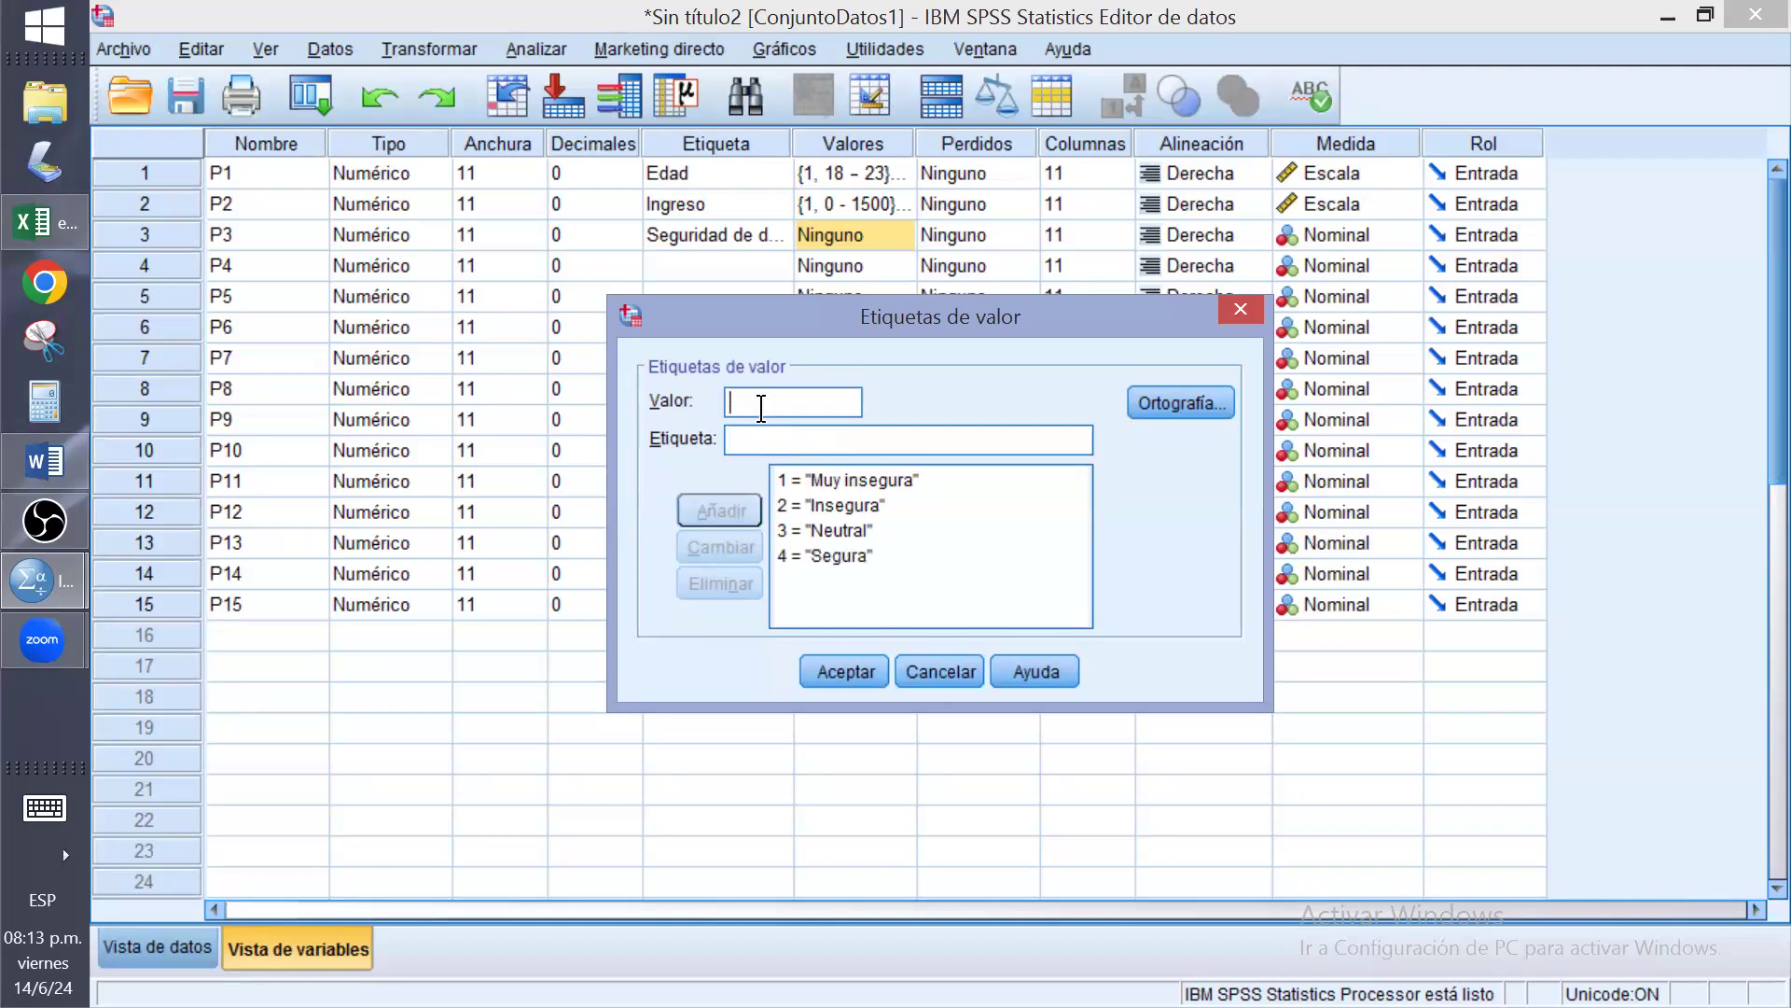
type("5")
left_click(744, 441)
type("Muy Segura")
left_click(744, 513)
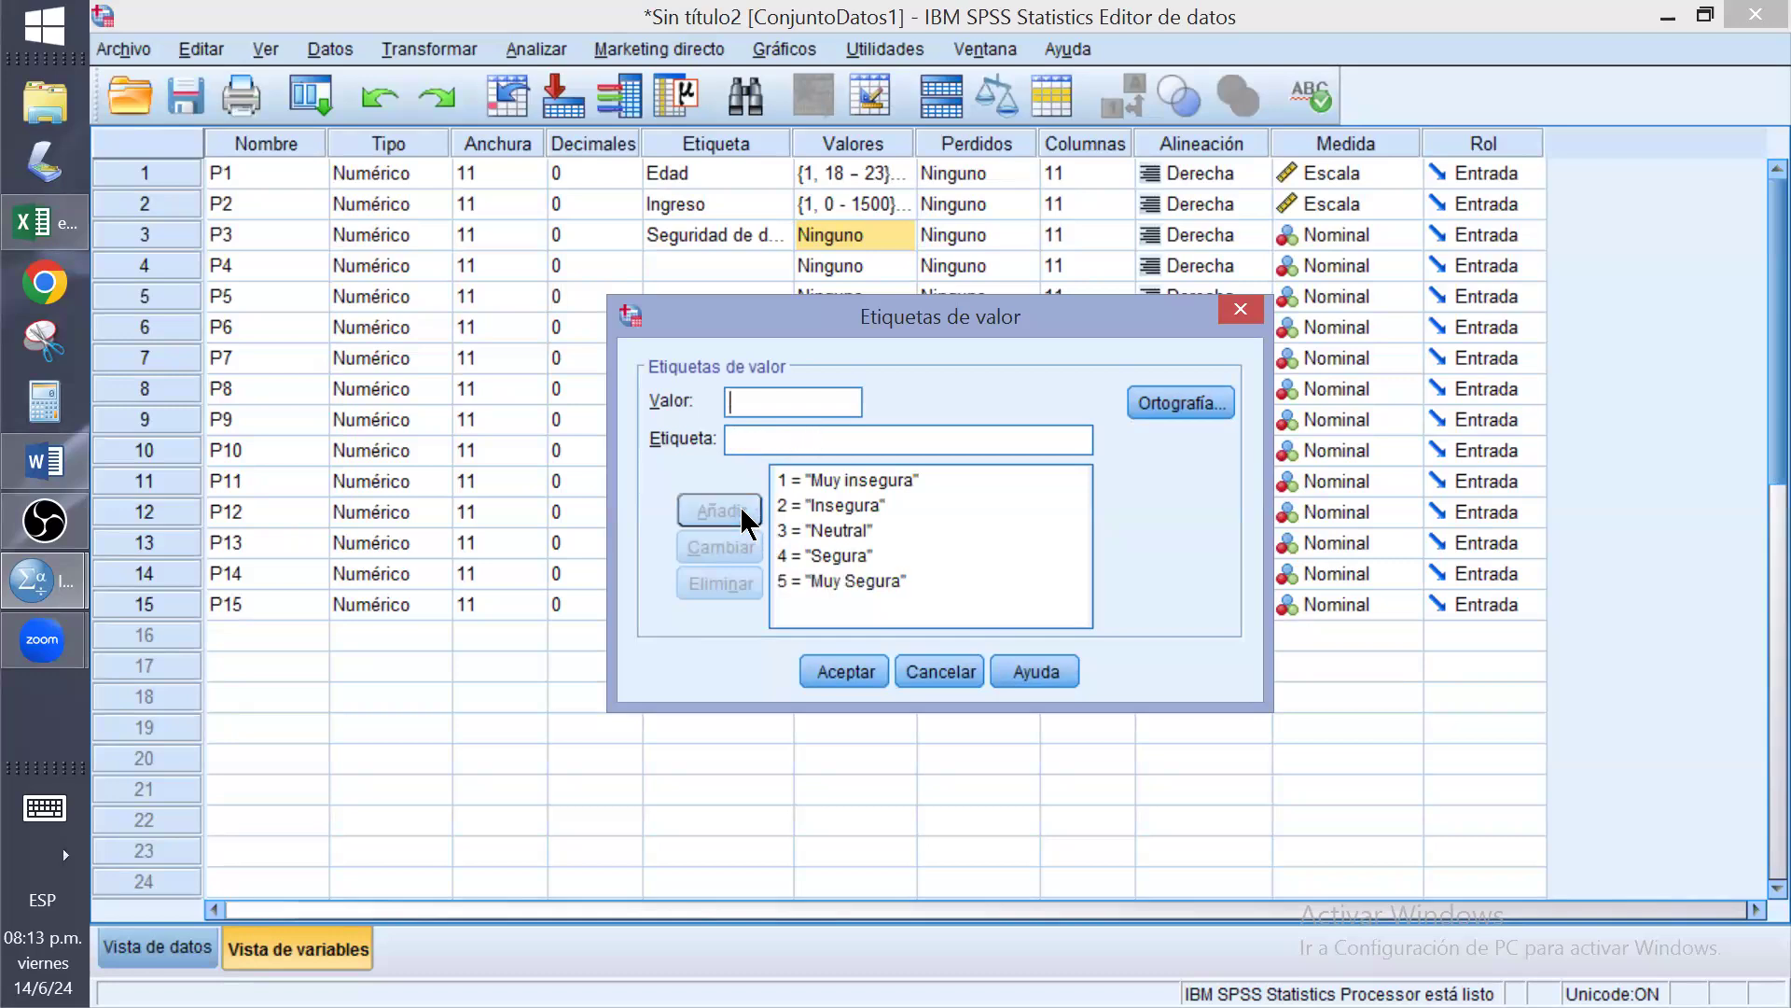
Apply P3's five value labels and set its measurement level to Ordinal
left_click(865, 677)
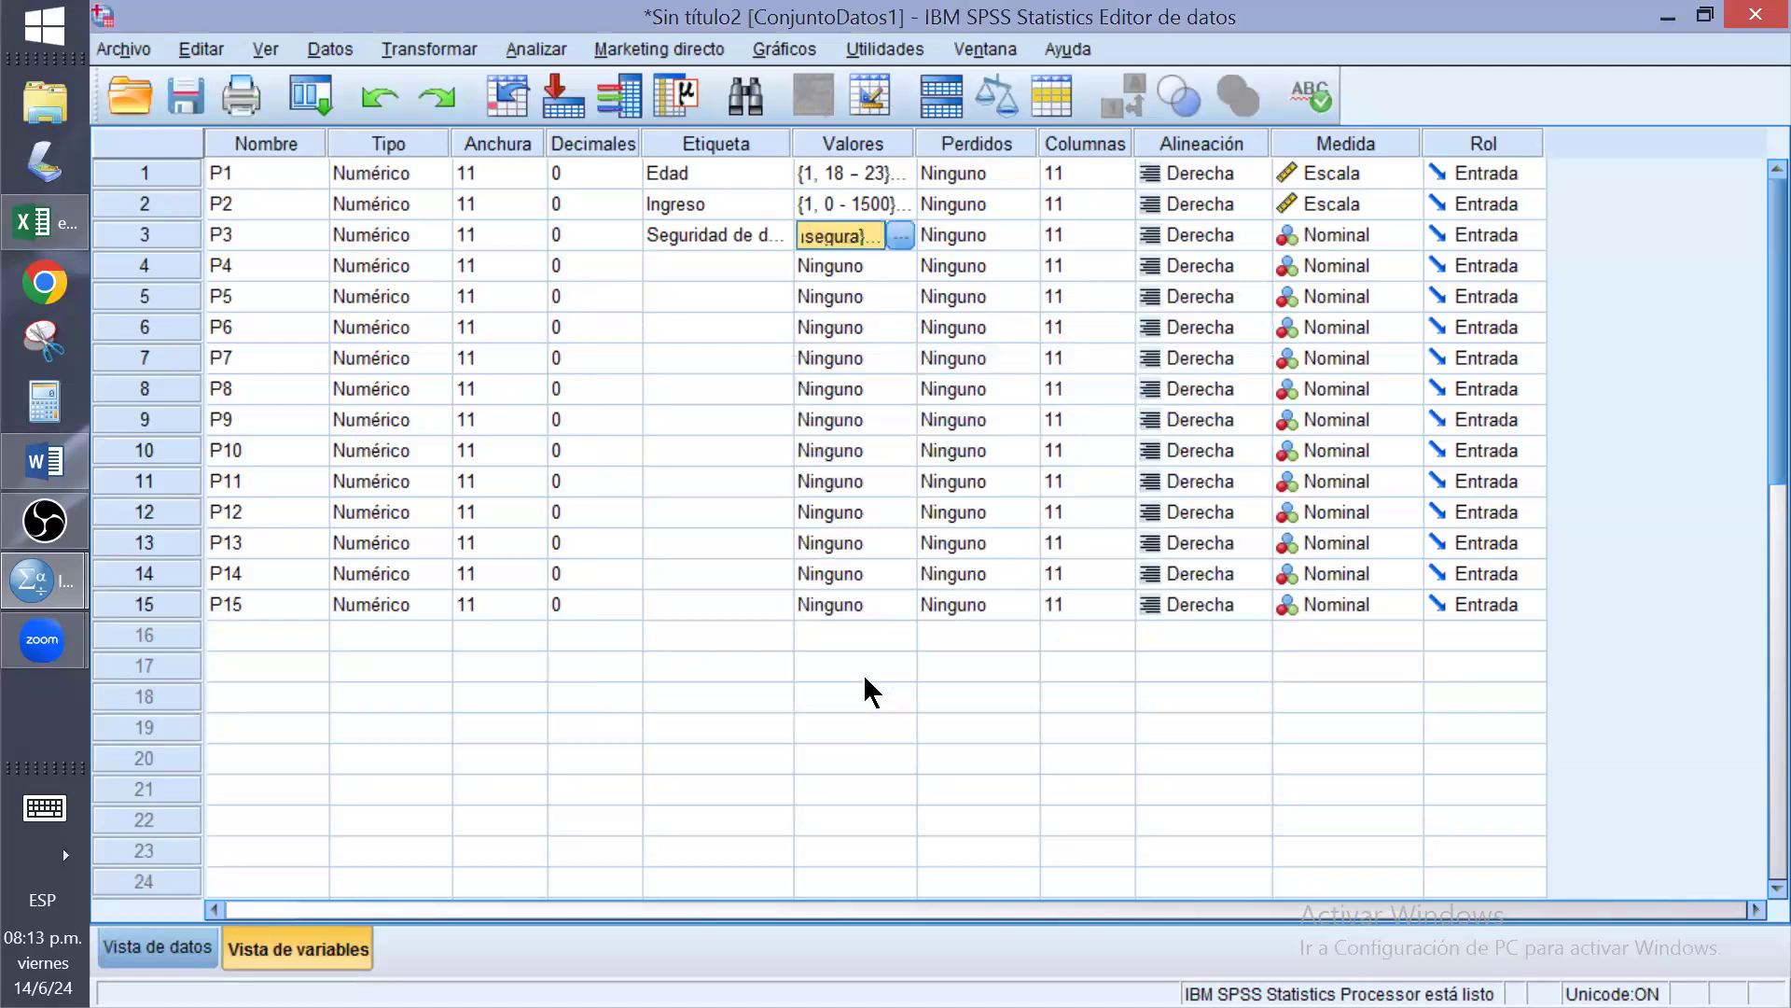
left_click(1386, 232)
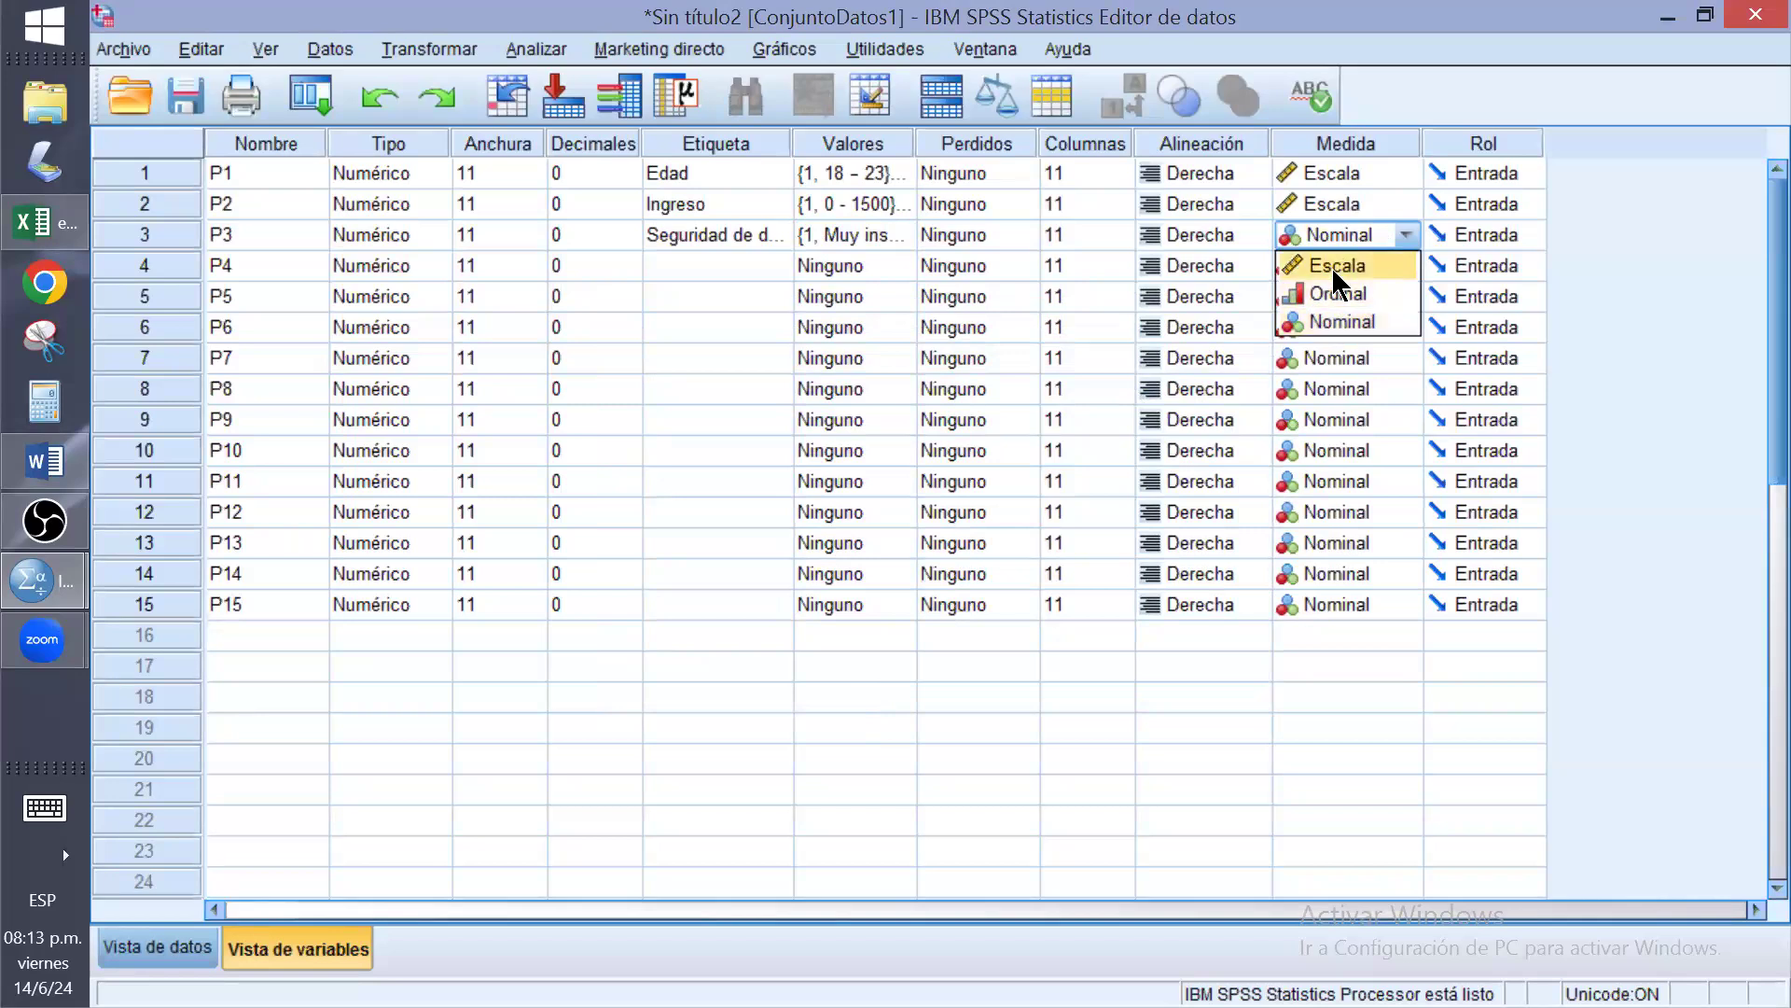
left_click(1334, 270)
left_click(1374, 235)
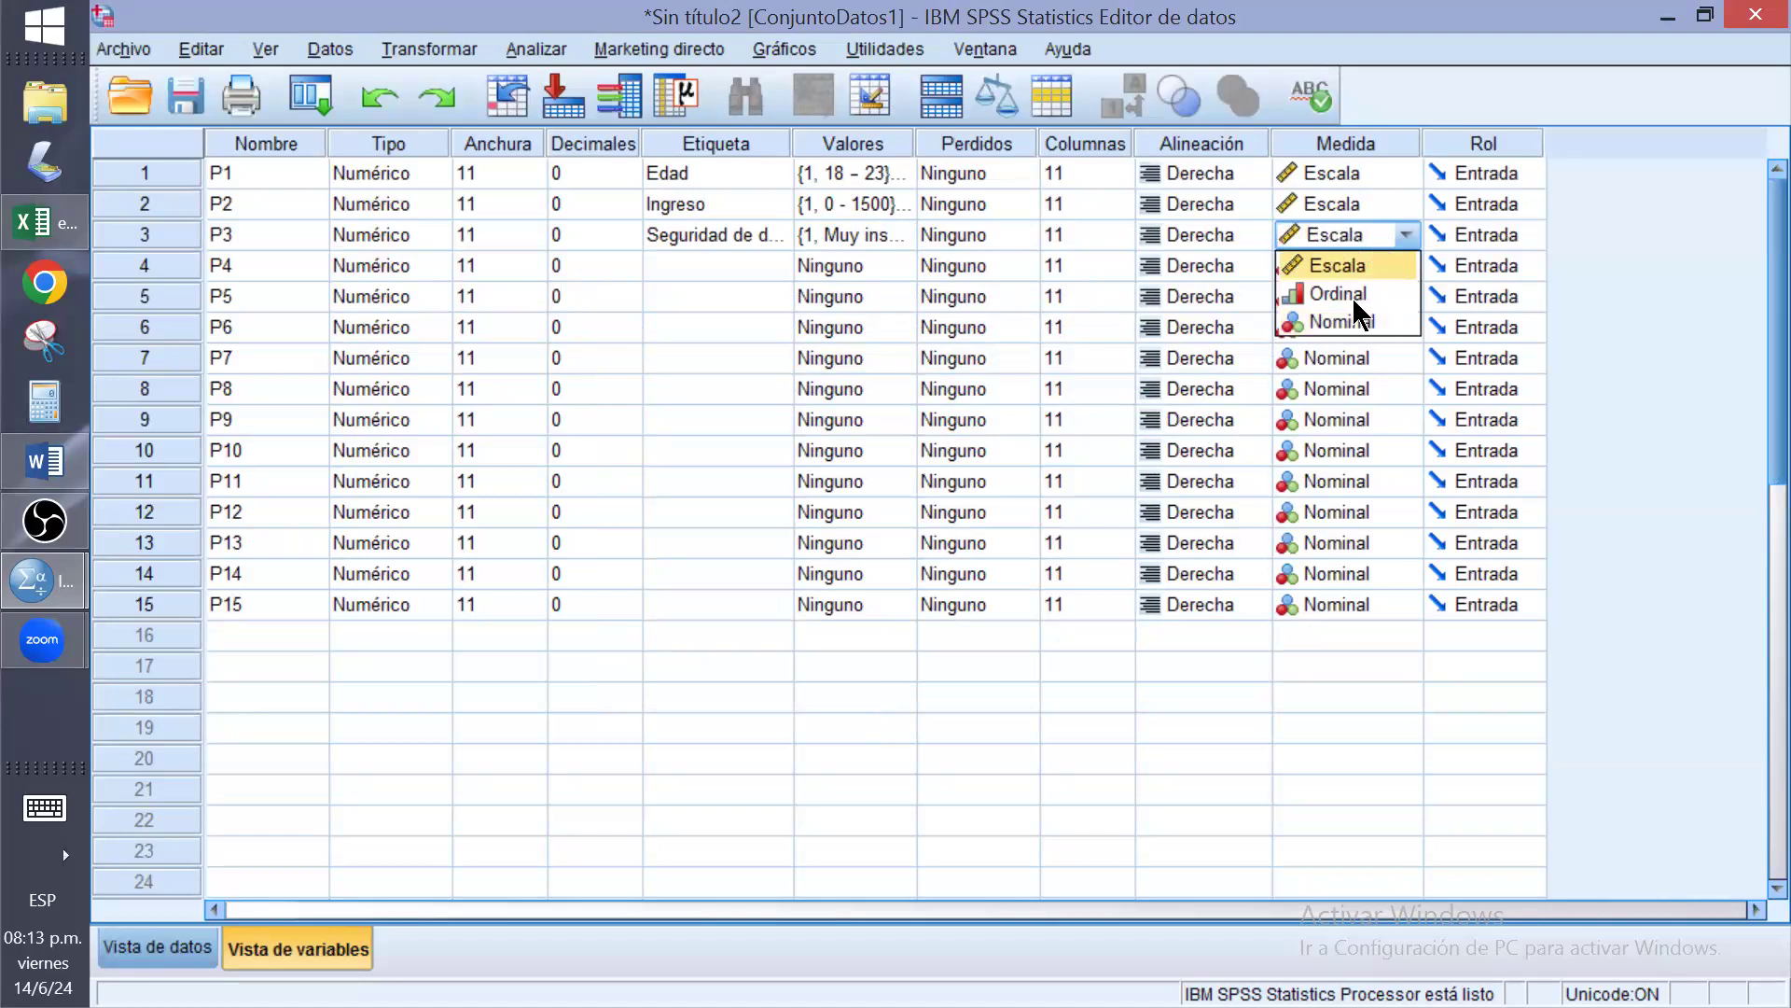
left_click(1352, 317)
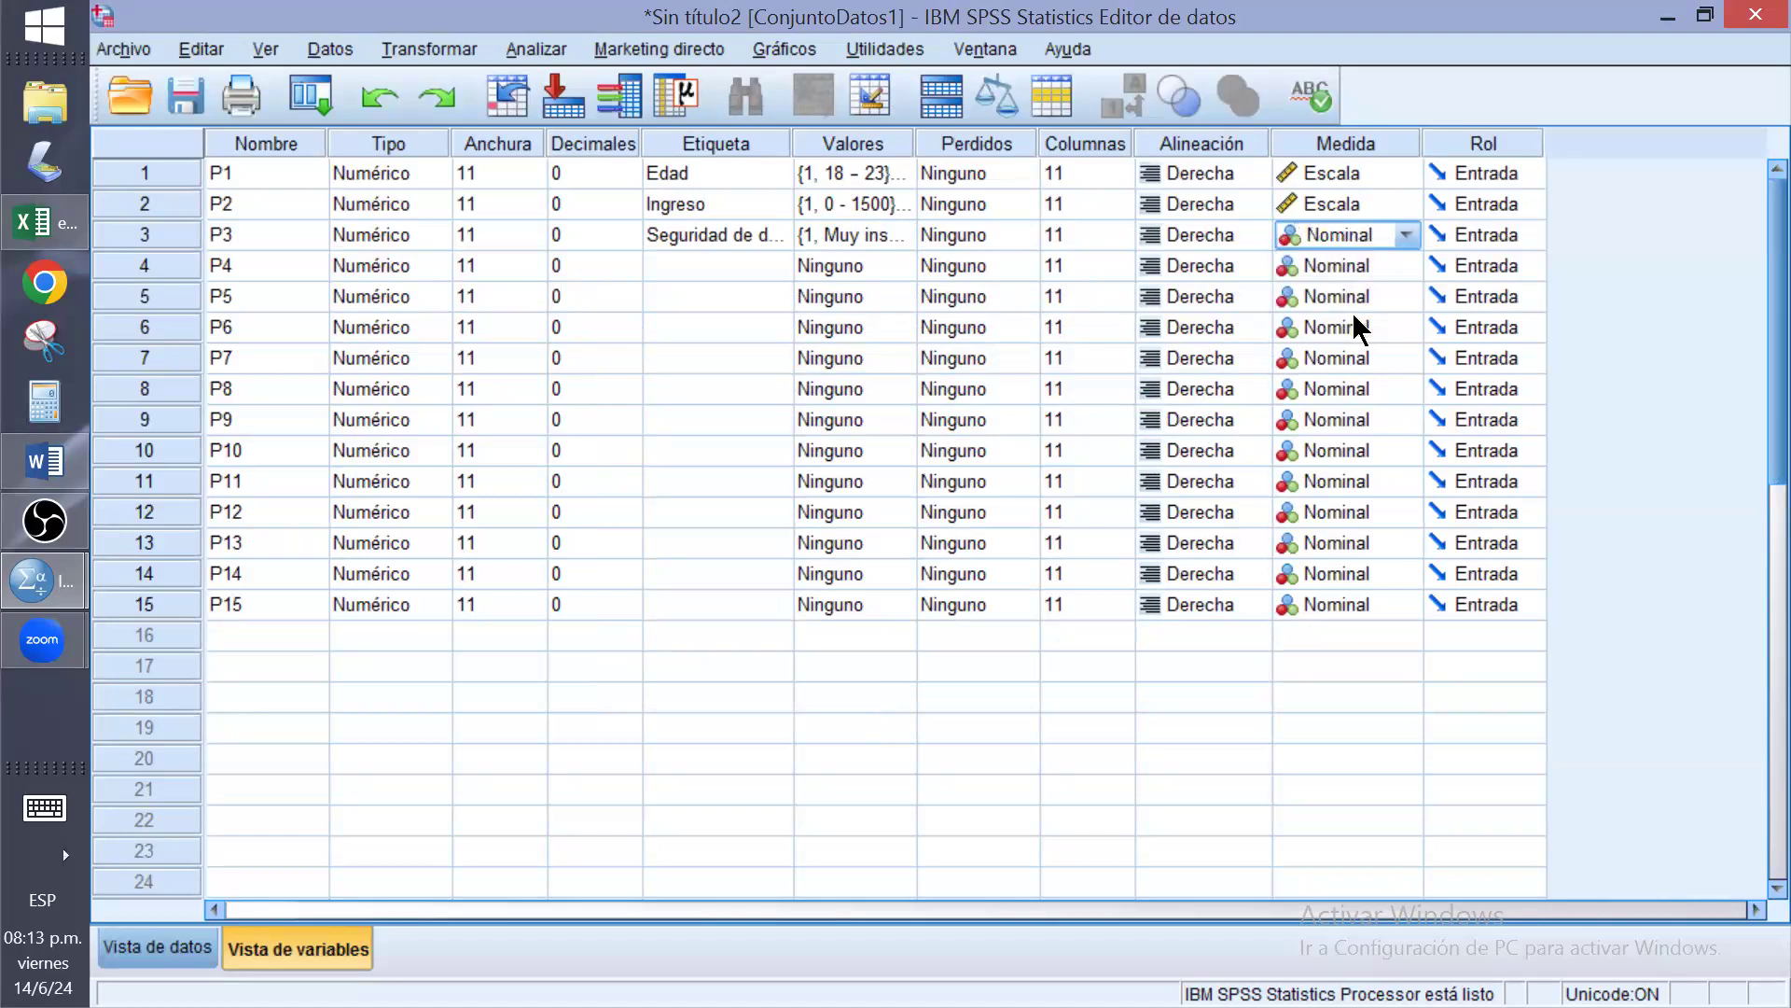
left_click(1357, 236)
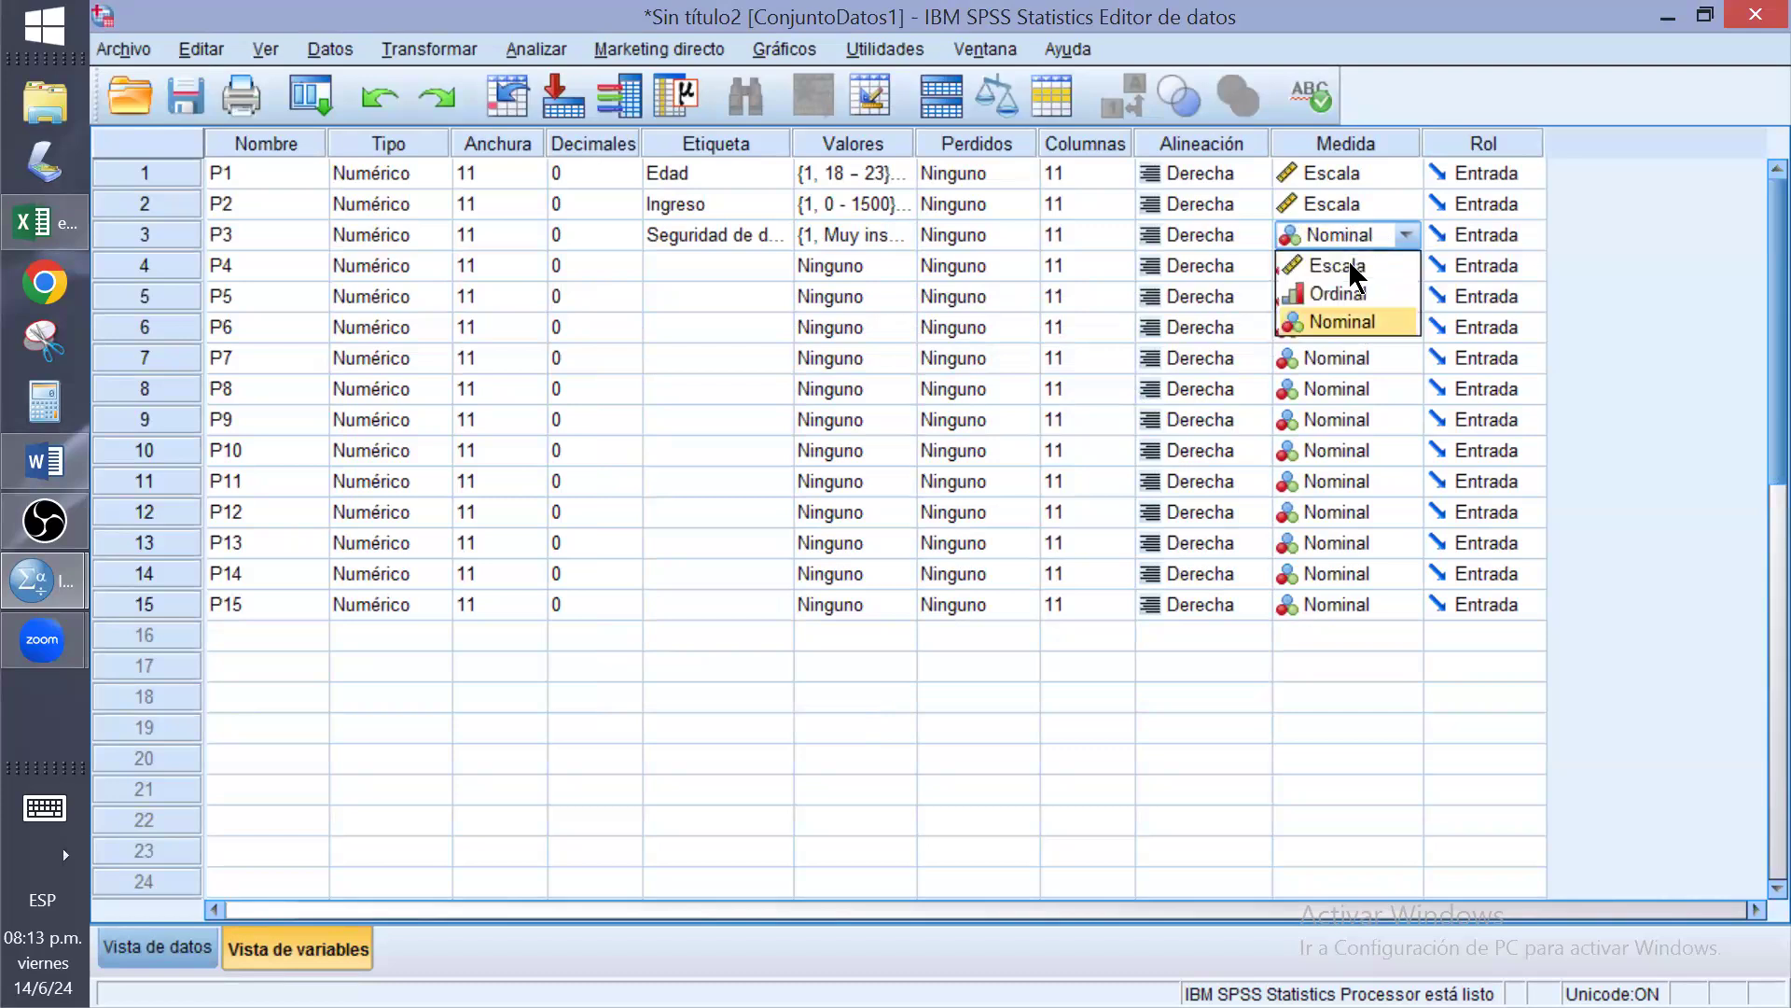
left_click(1346, 295)
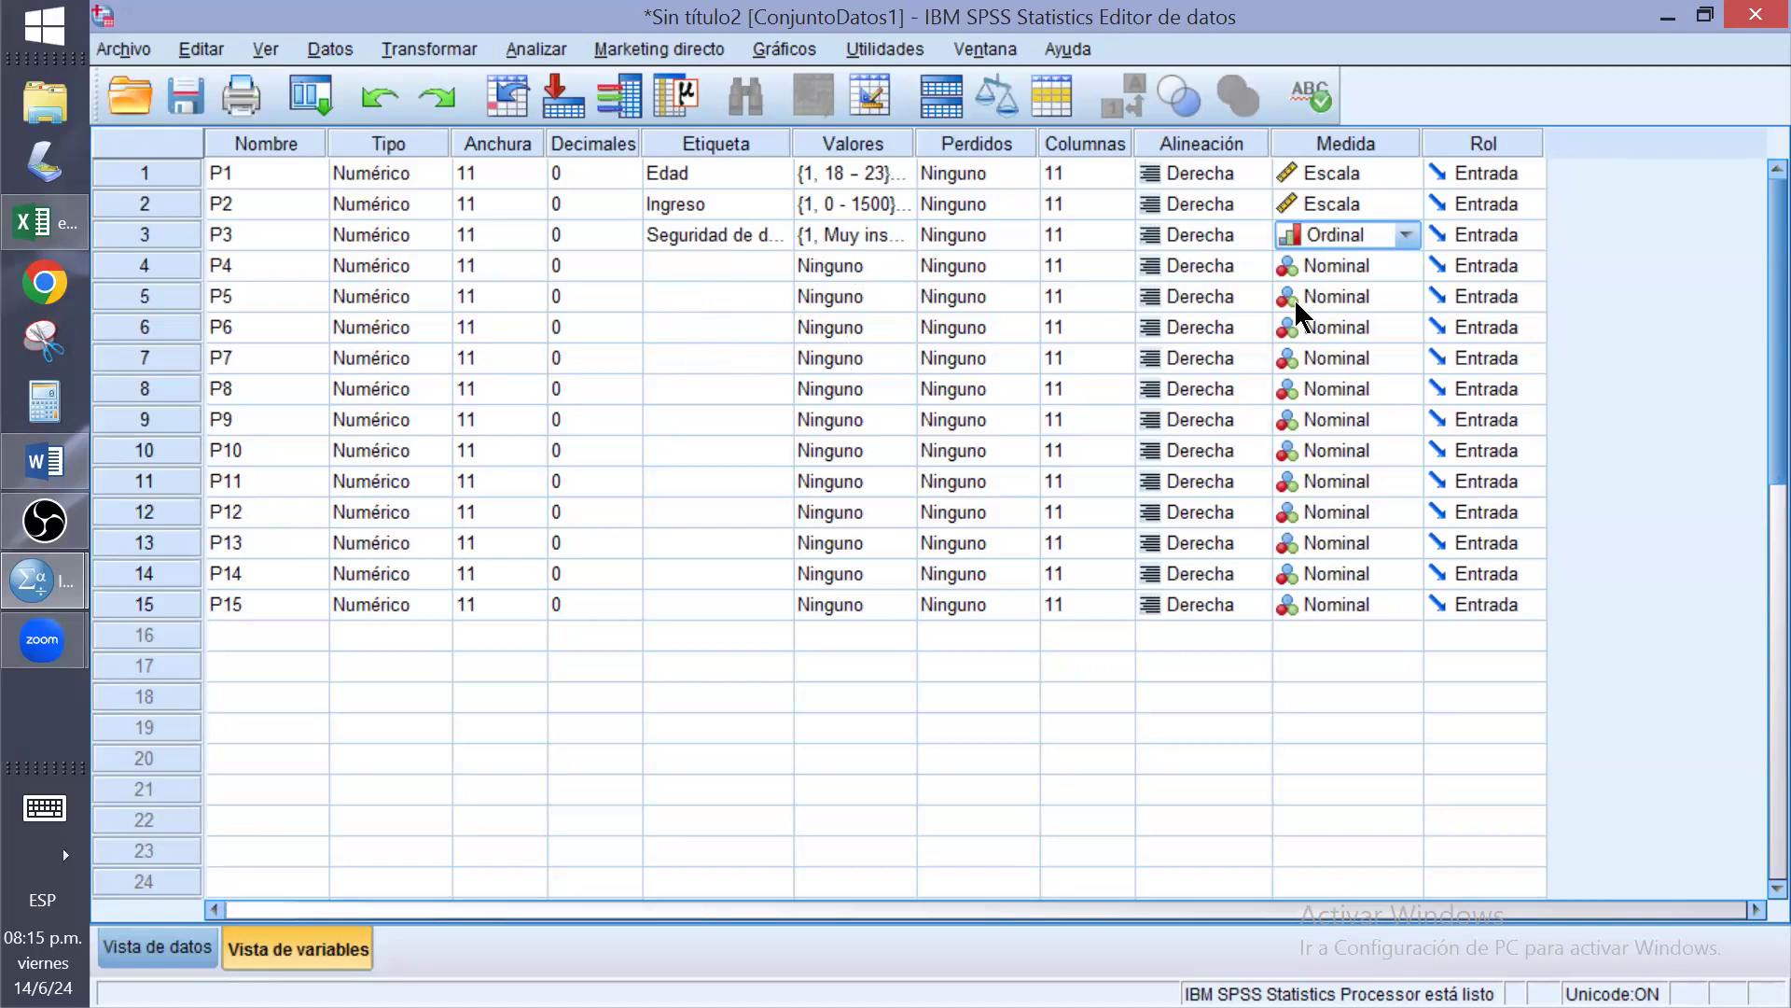
left_click(1346, 264)
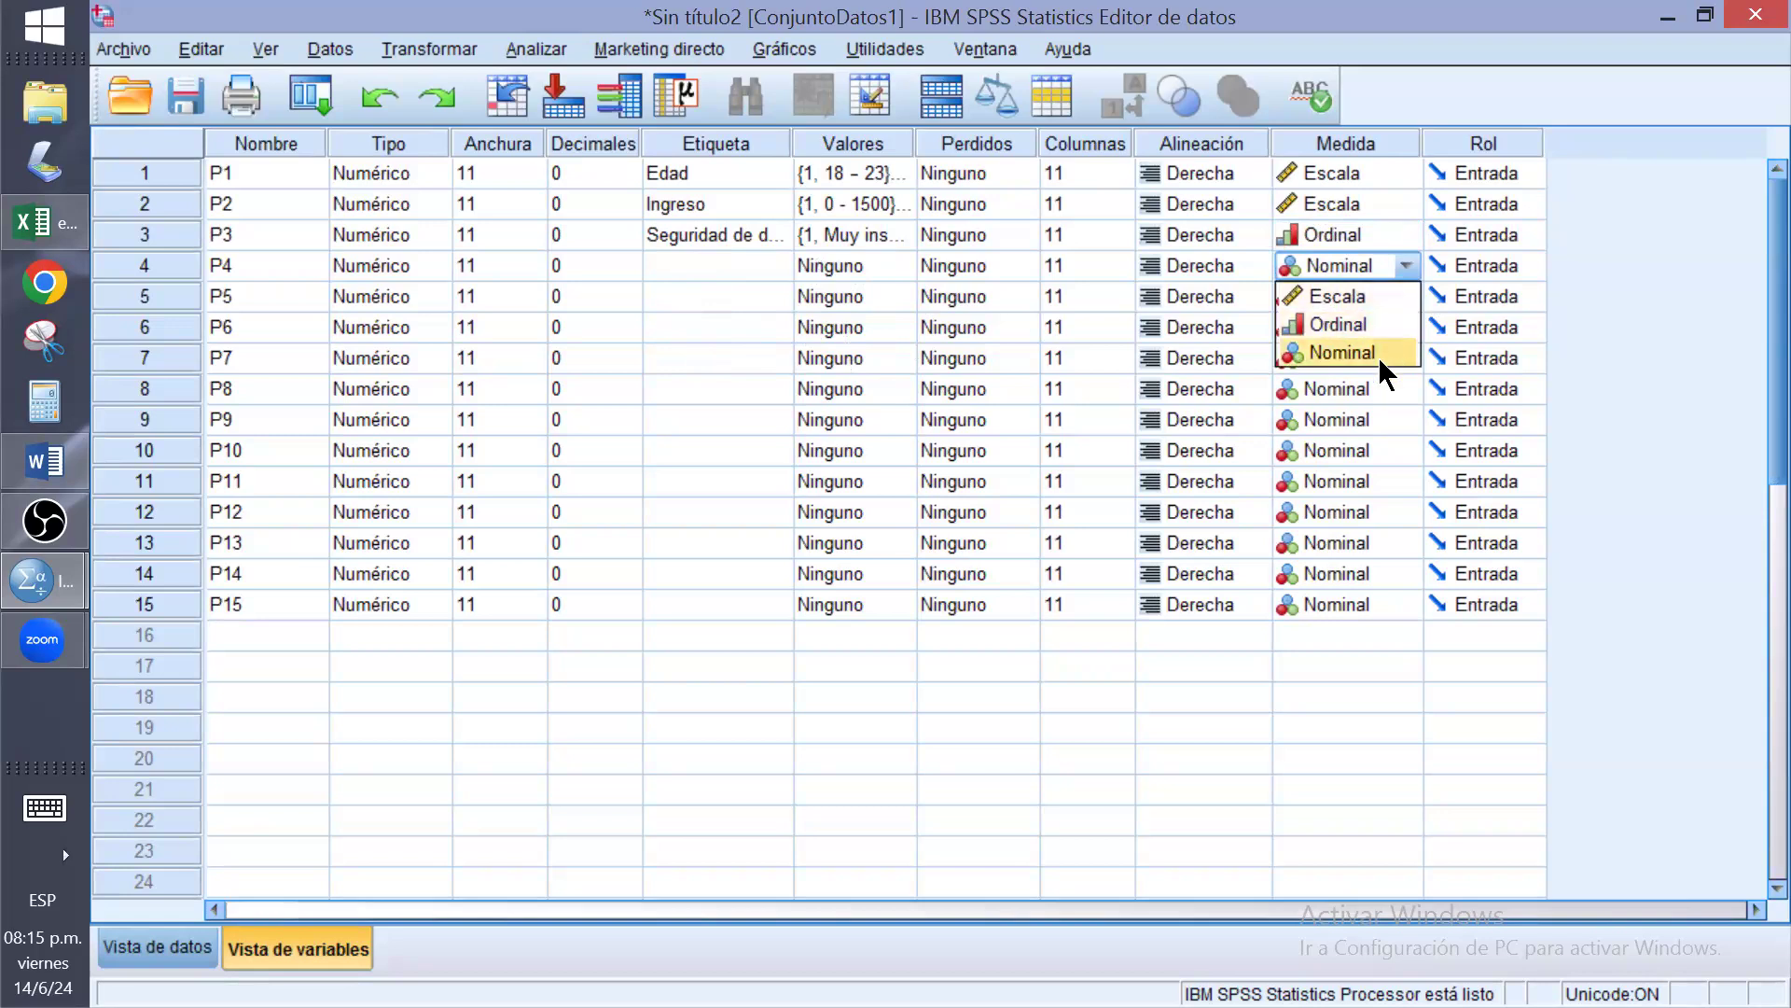
left_click(1402, 264)
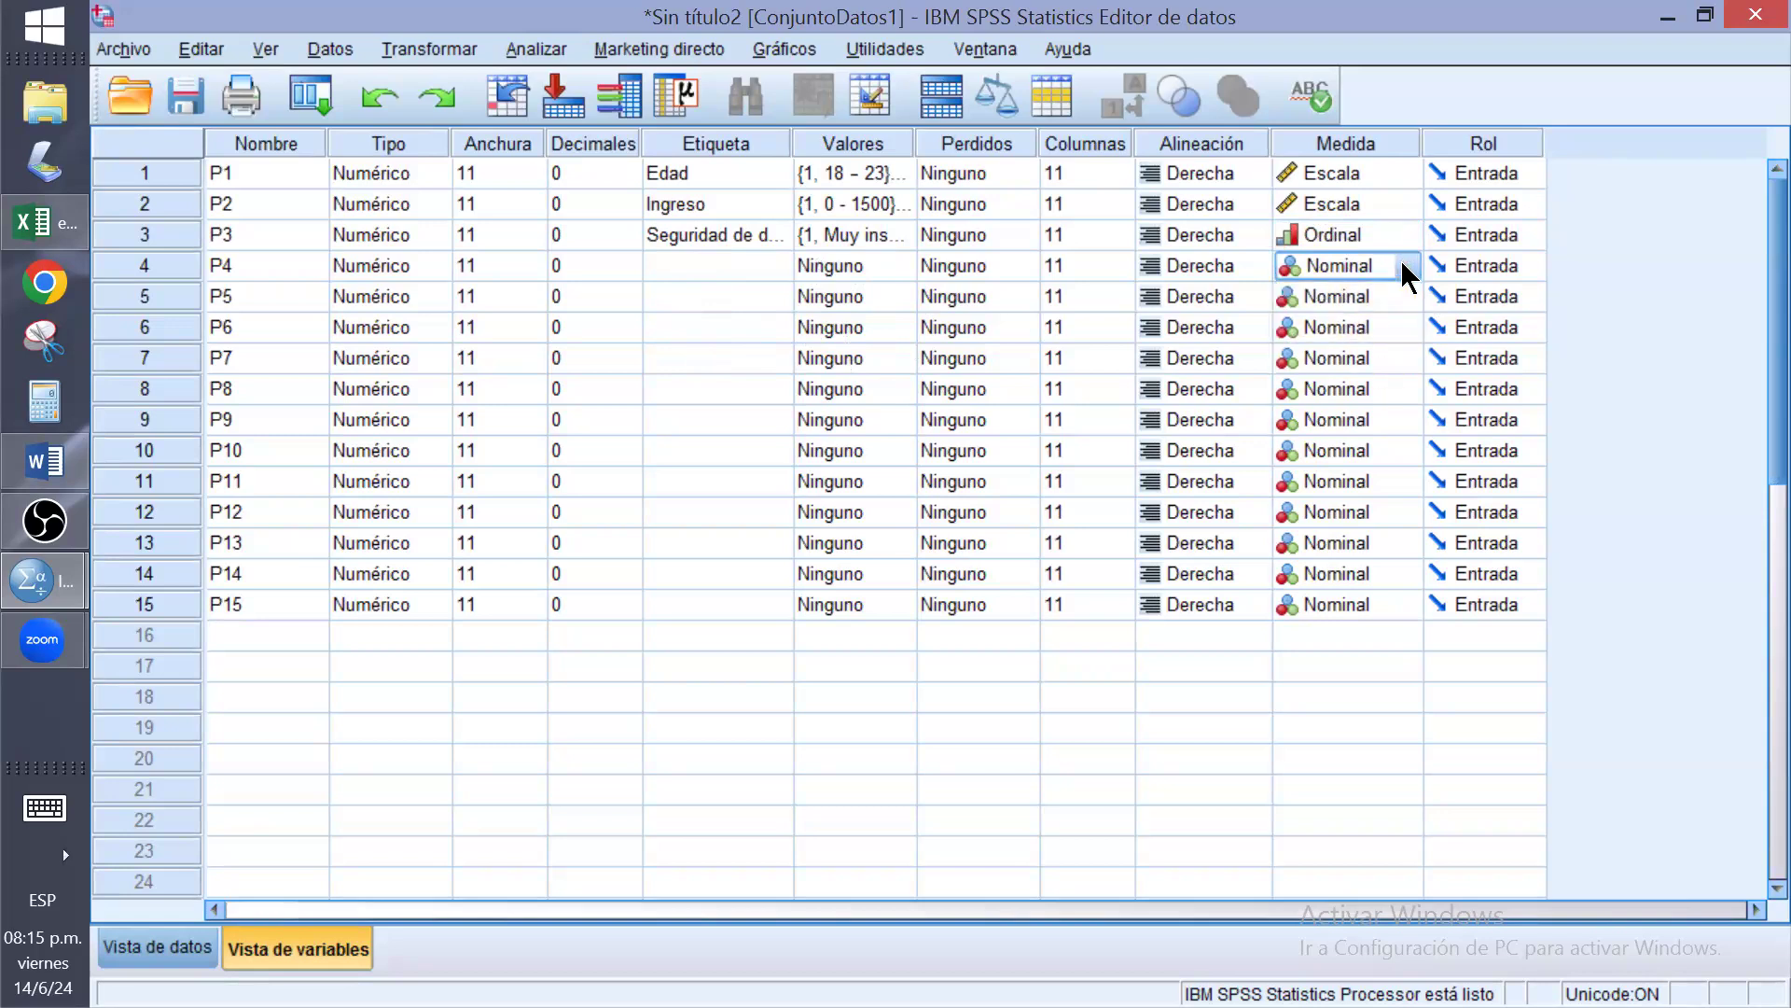
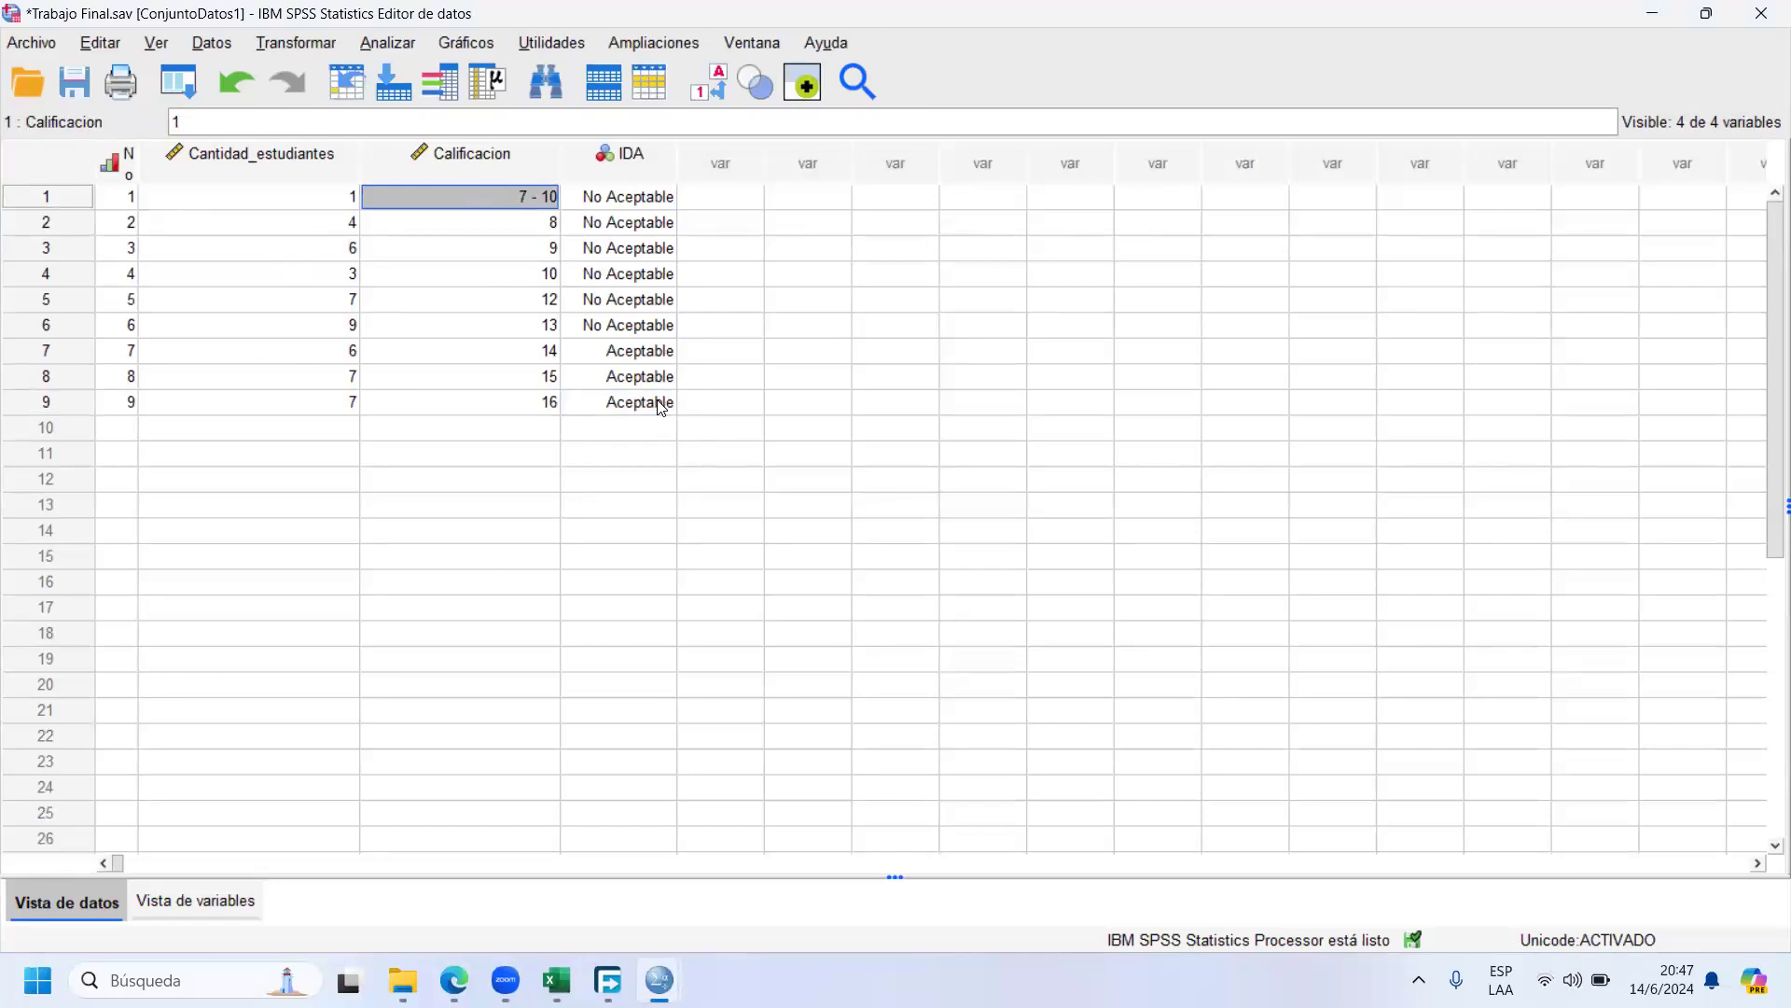
Select the Cantidad_estudiantes values and check row 1's count and its 7 - 10 grade code
left_click(608, 481)
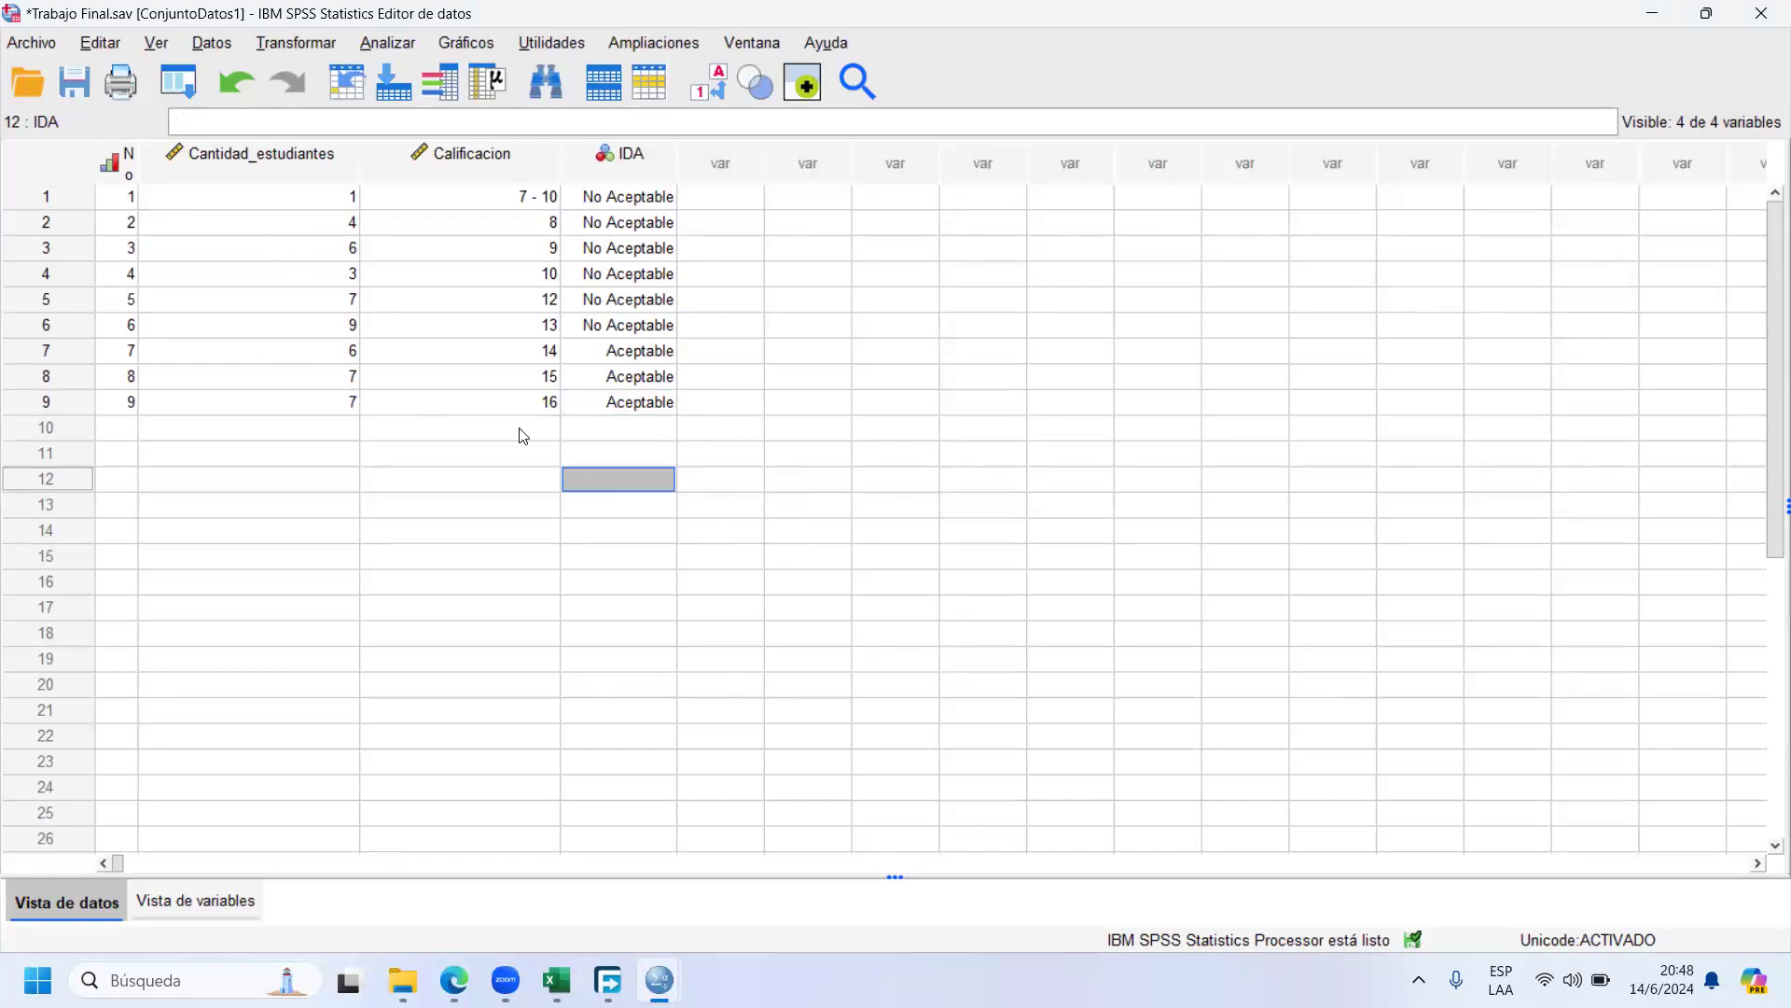
left_click(726, 401)
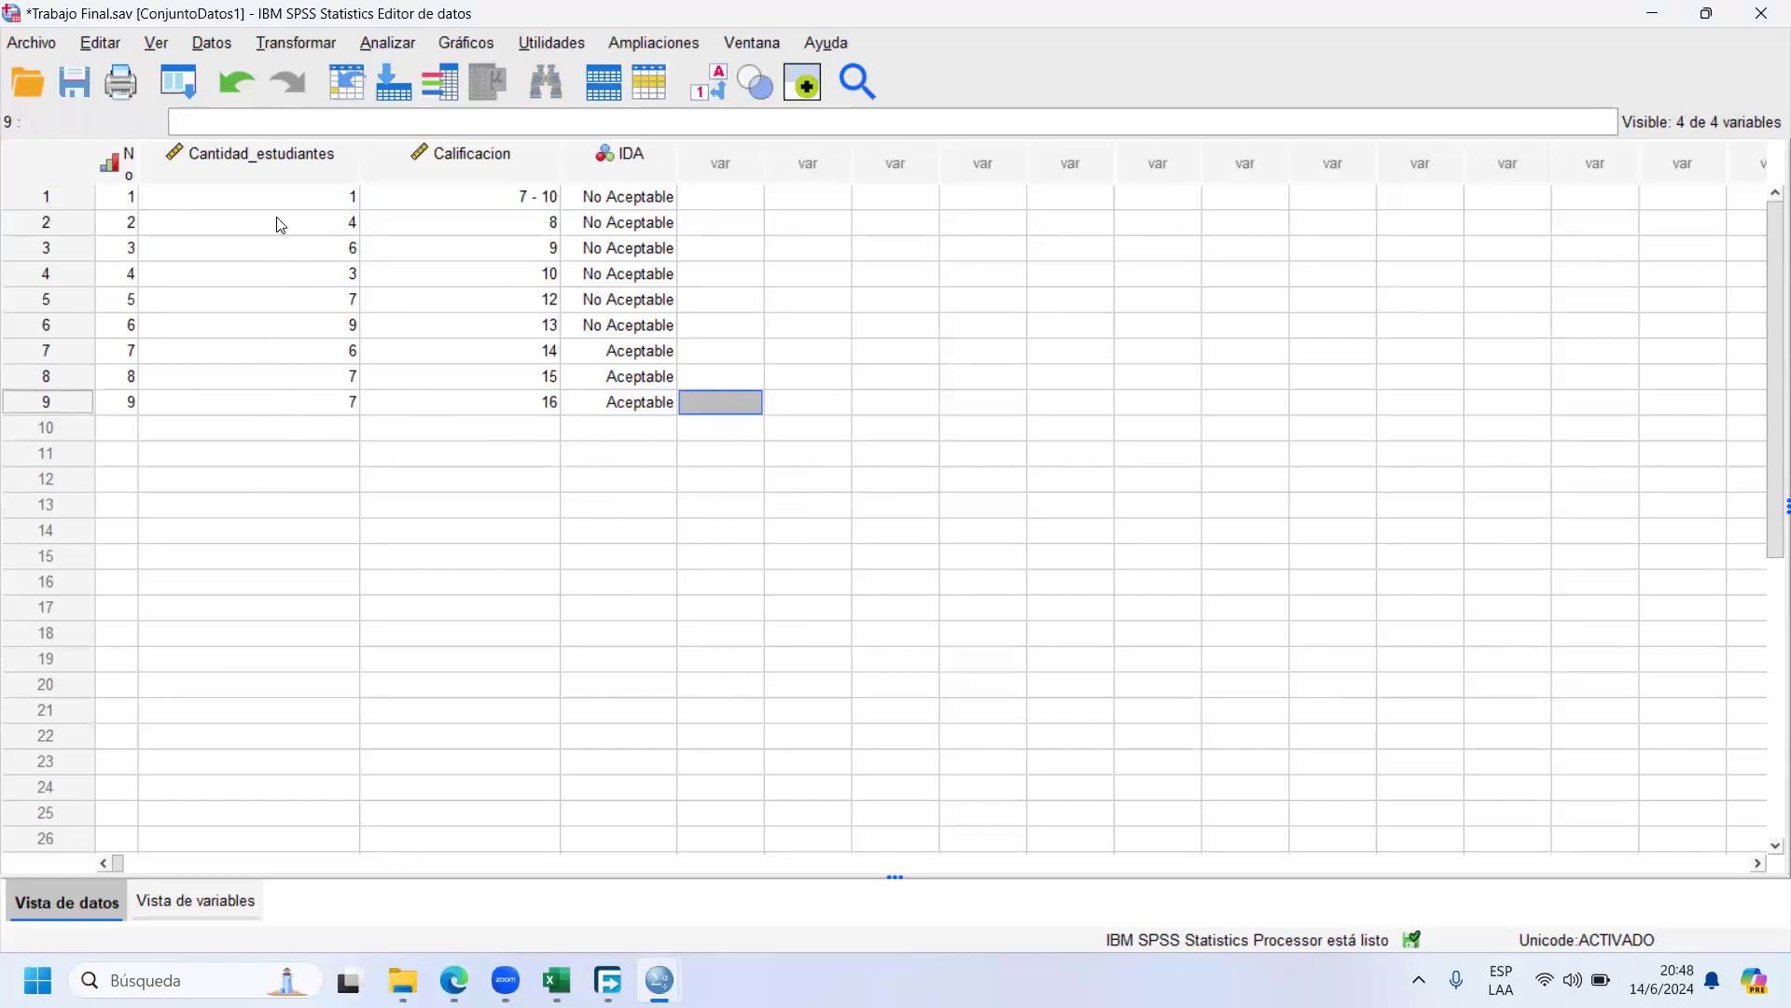
left_click_drag(311, 201, 312, 405)
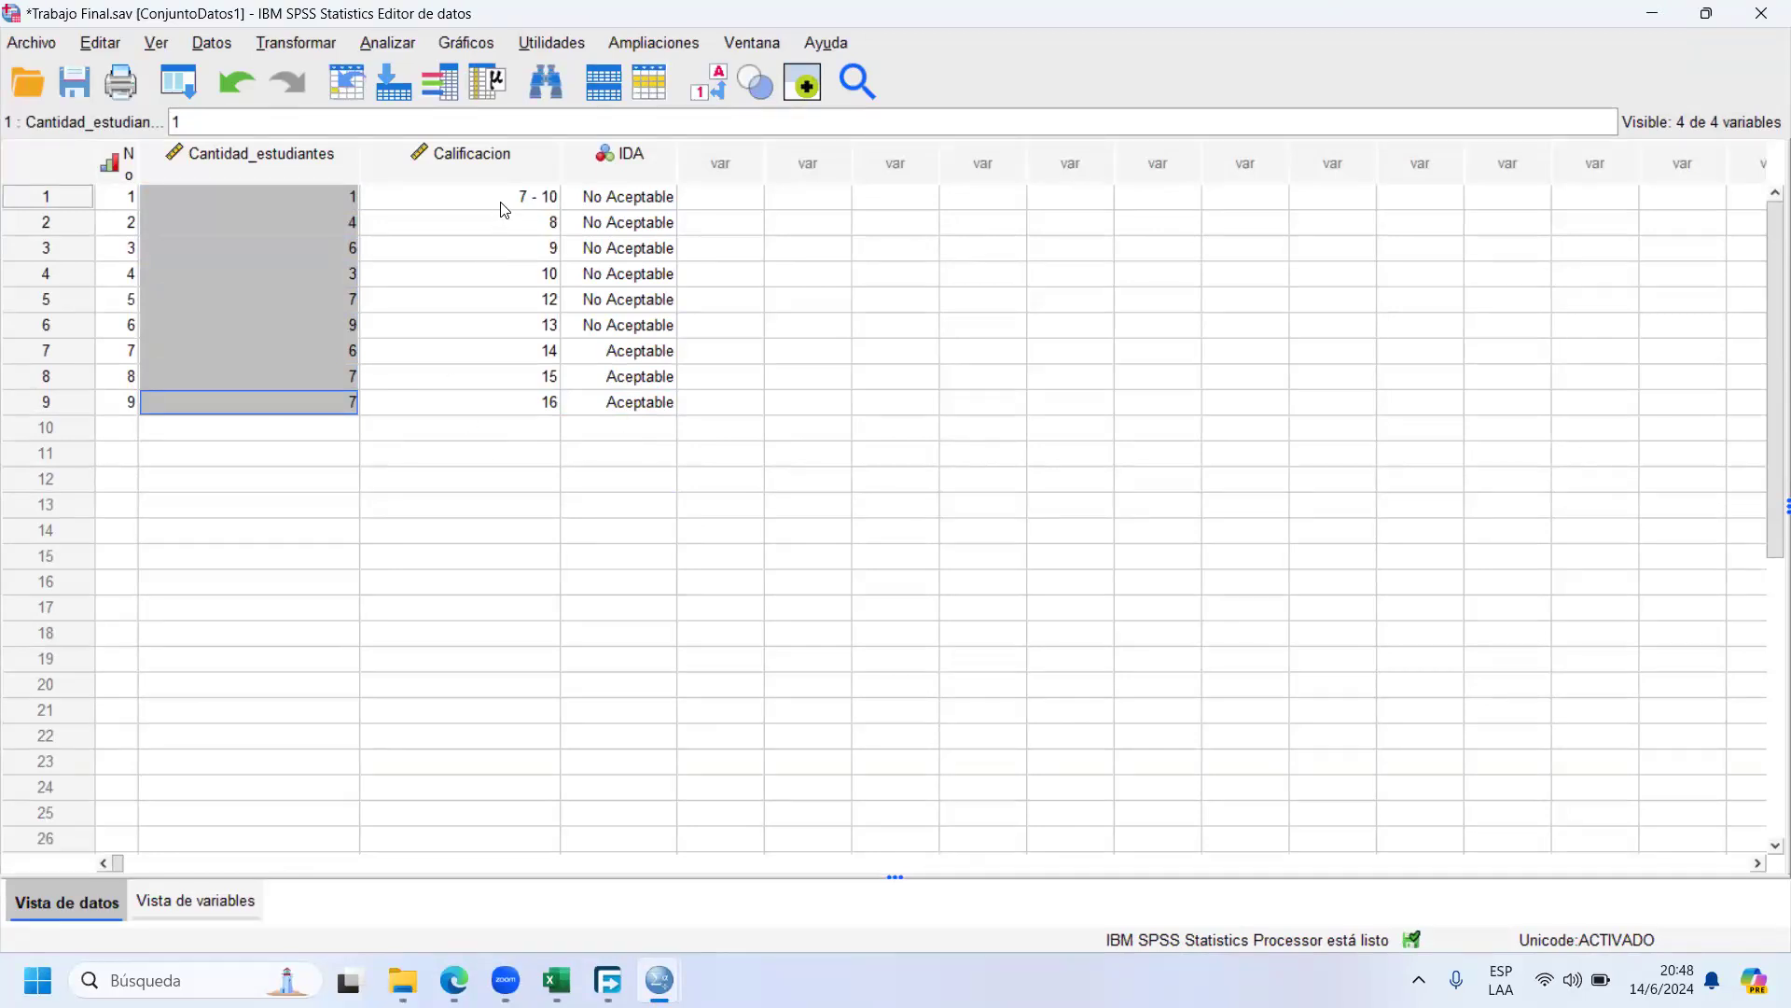
left_click(330, 200)
left_click(474, 198)
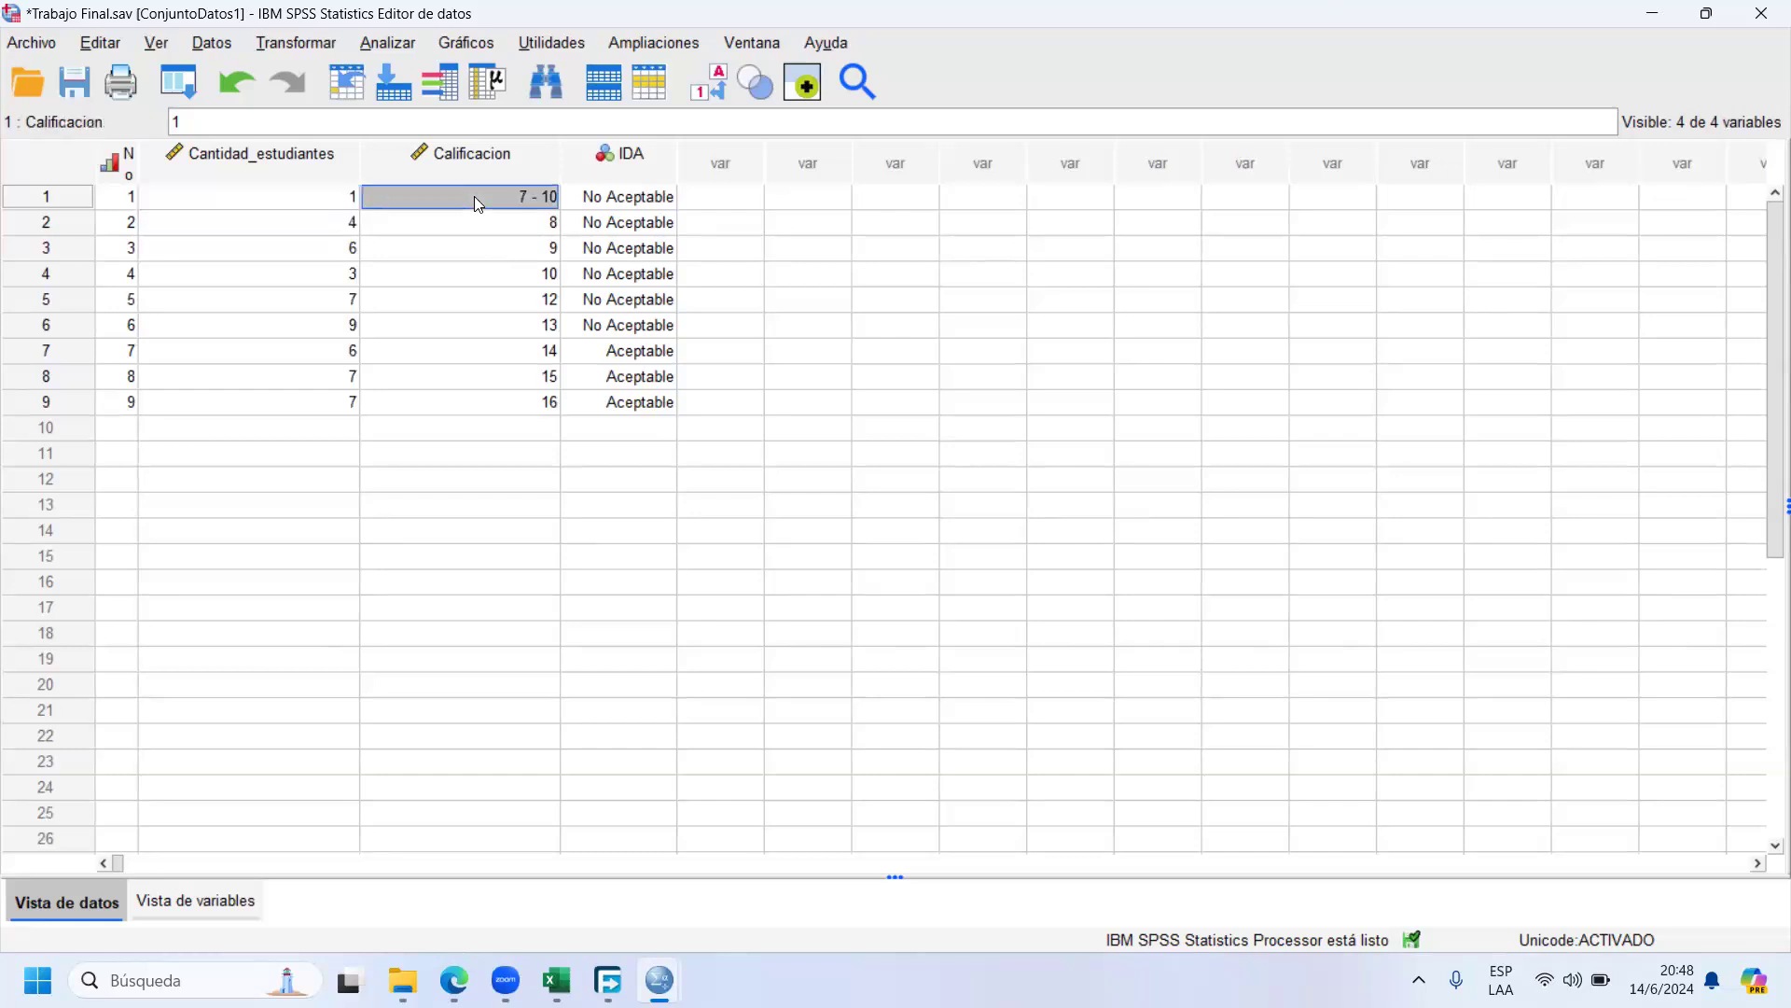
Check the Cantidad_estudiantes and Calificacion values in rows 2 to 4, including grades 9 and 10
left_click(321, 230)
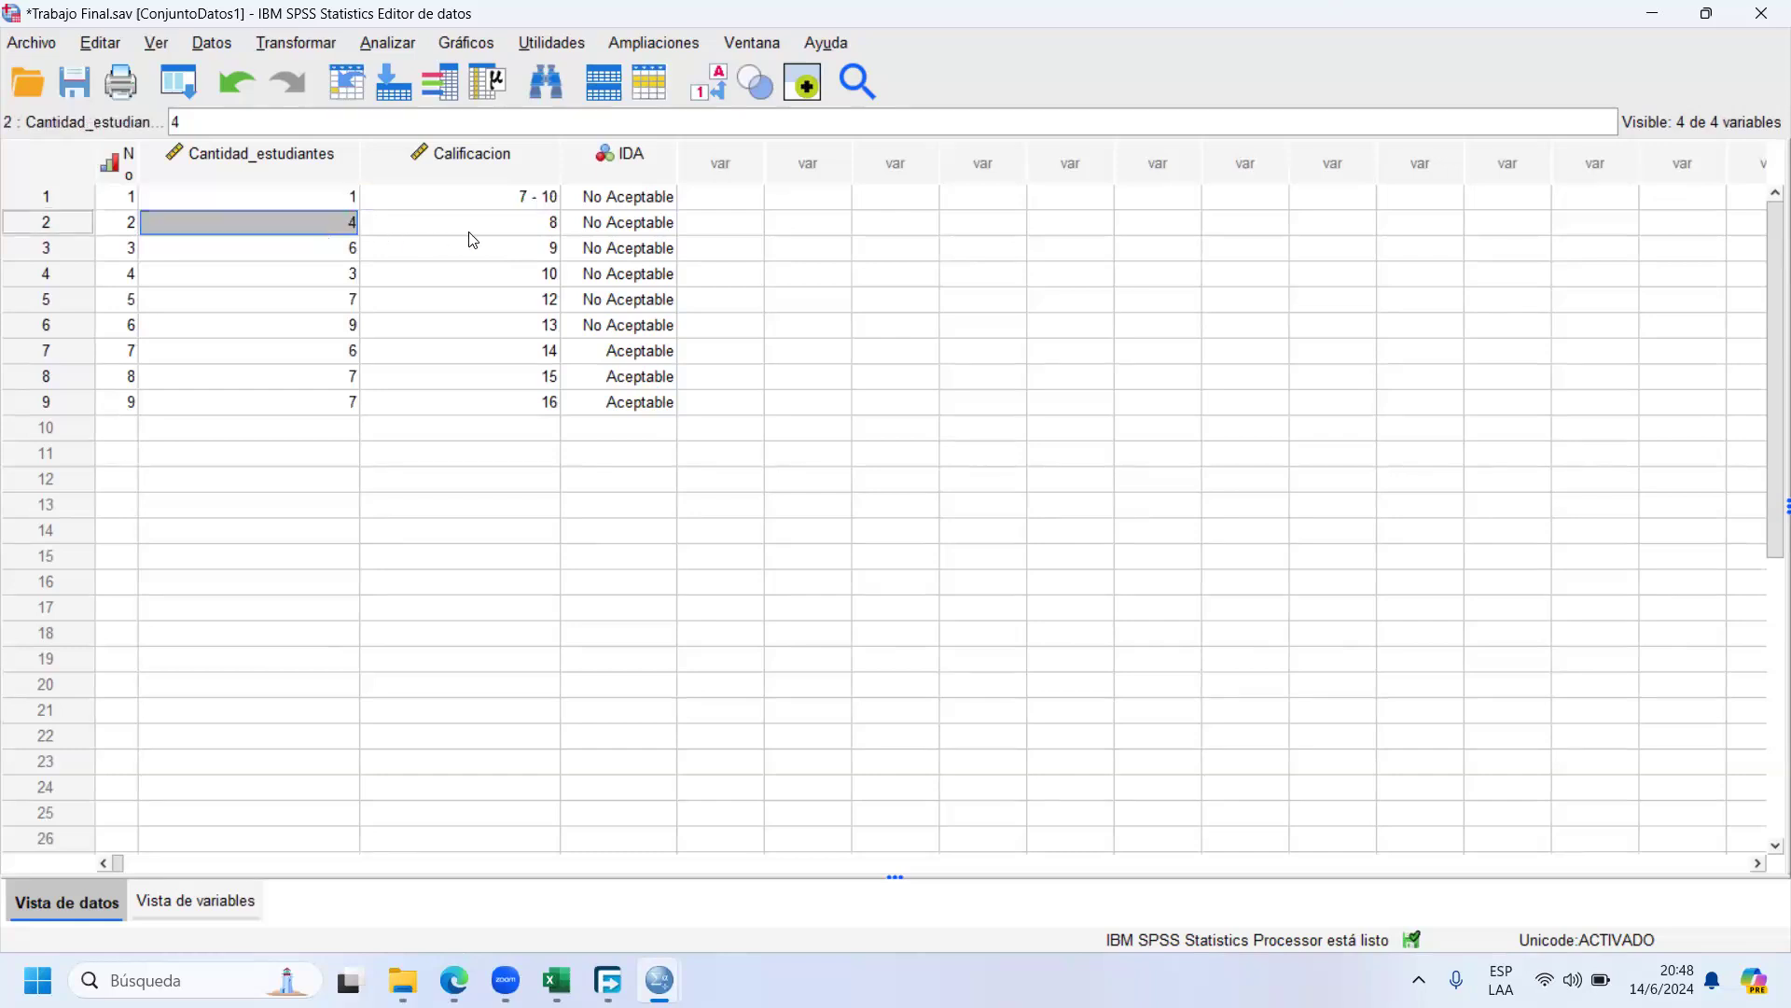
left_click(504, 227)
left_click(329, 254)
left_click(487, 250)
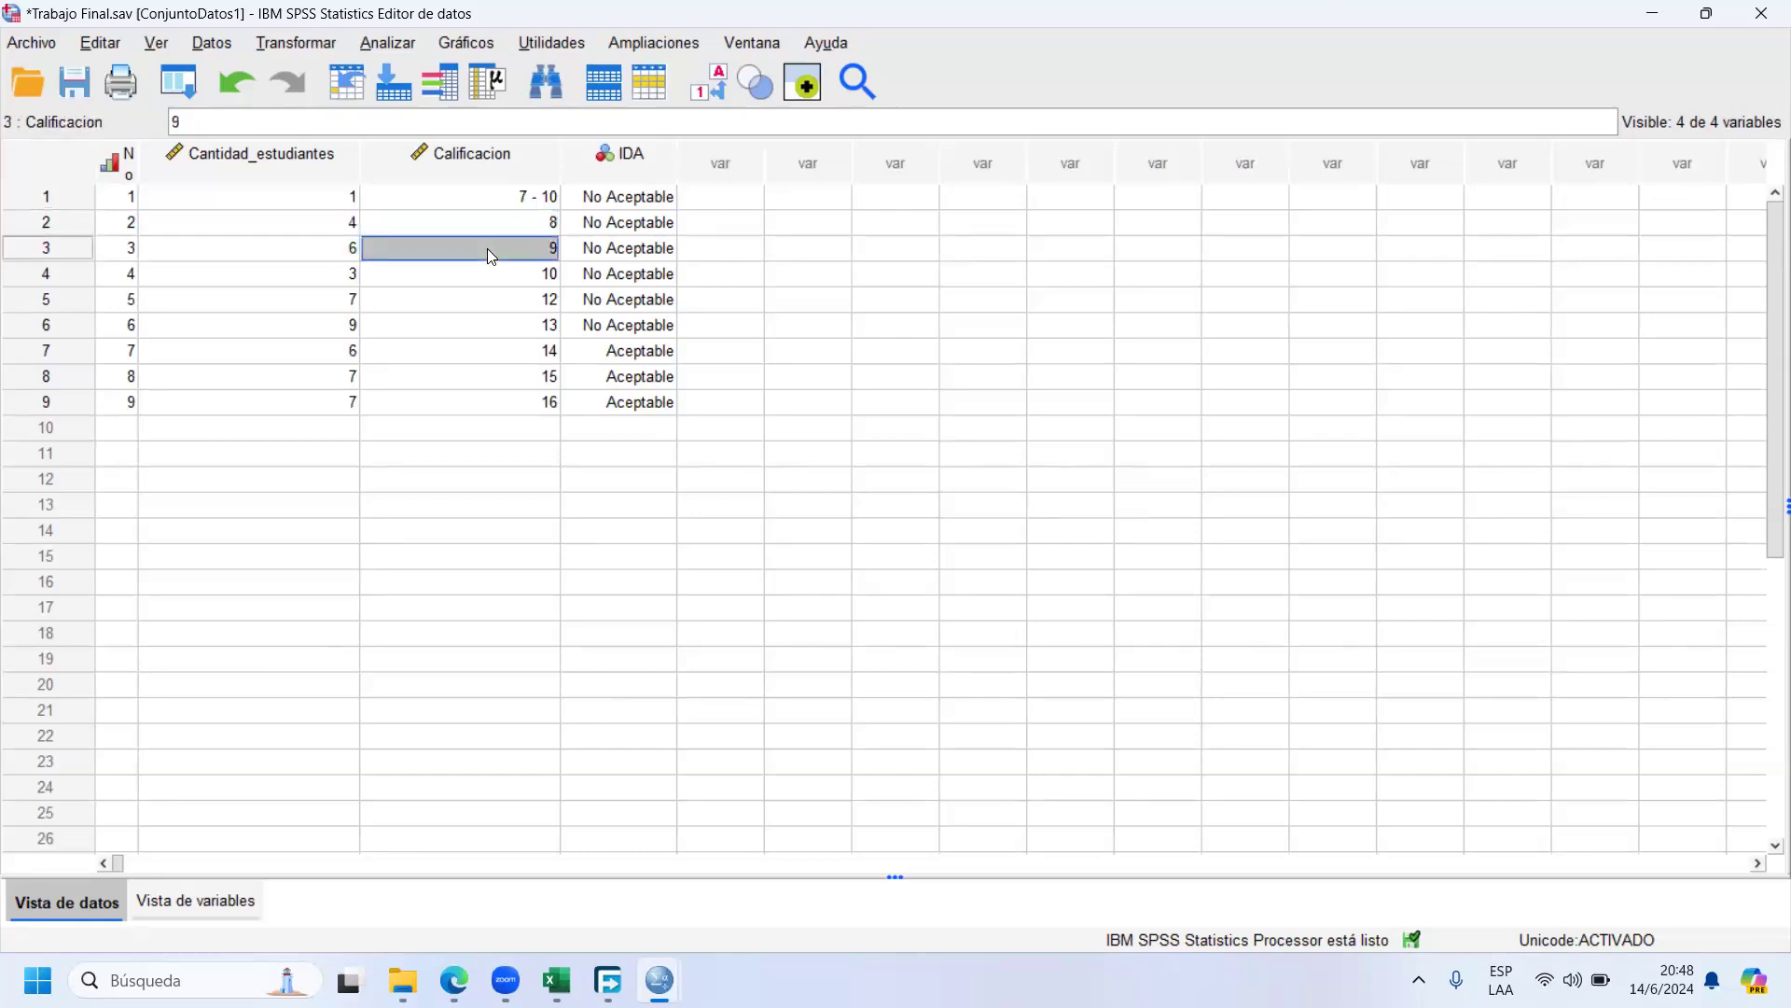
left_click(331, 282)
left_click(457, 284)
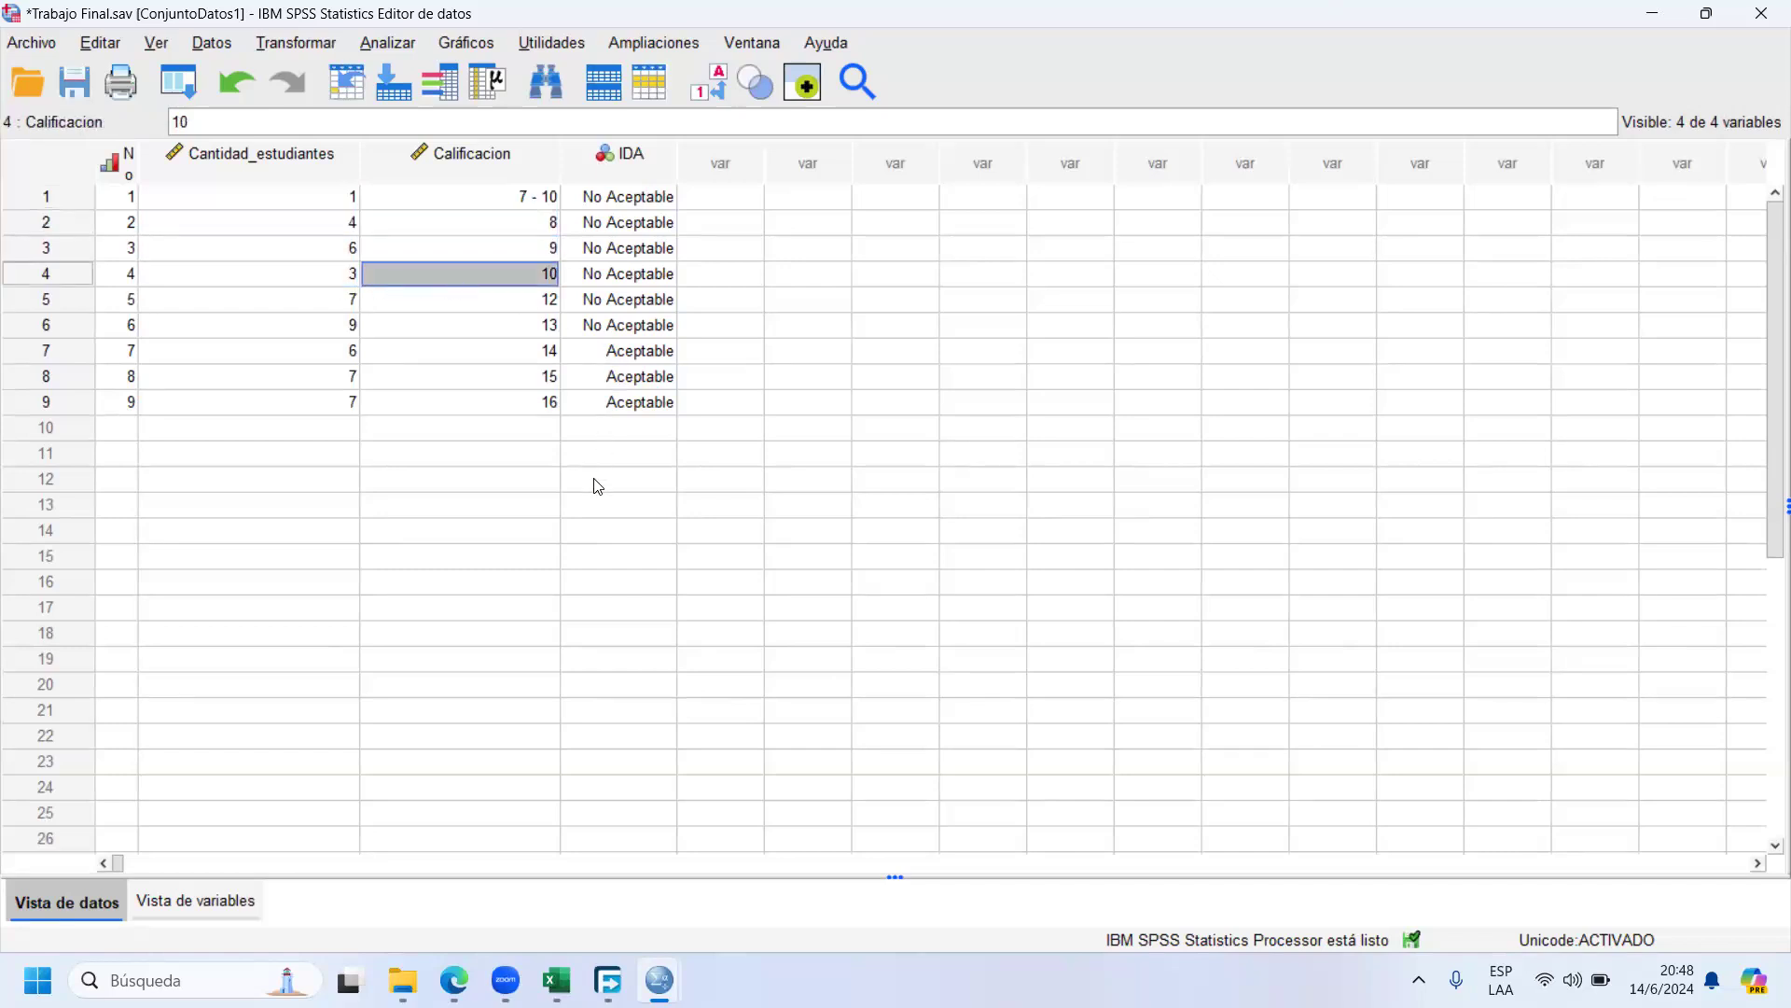
Check Calificacion values 16, 13 and 14 in rows 9, 6 and 7, then show the variable definitions
left_click(528, 405)
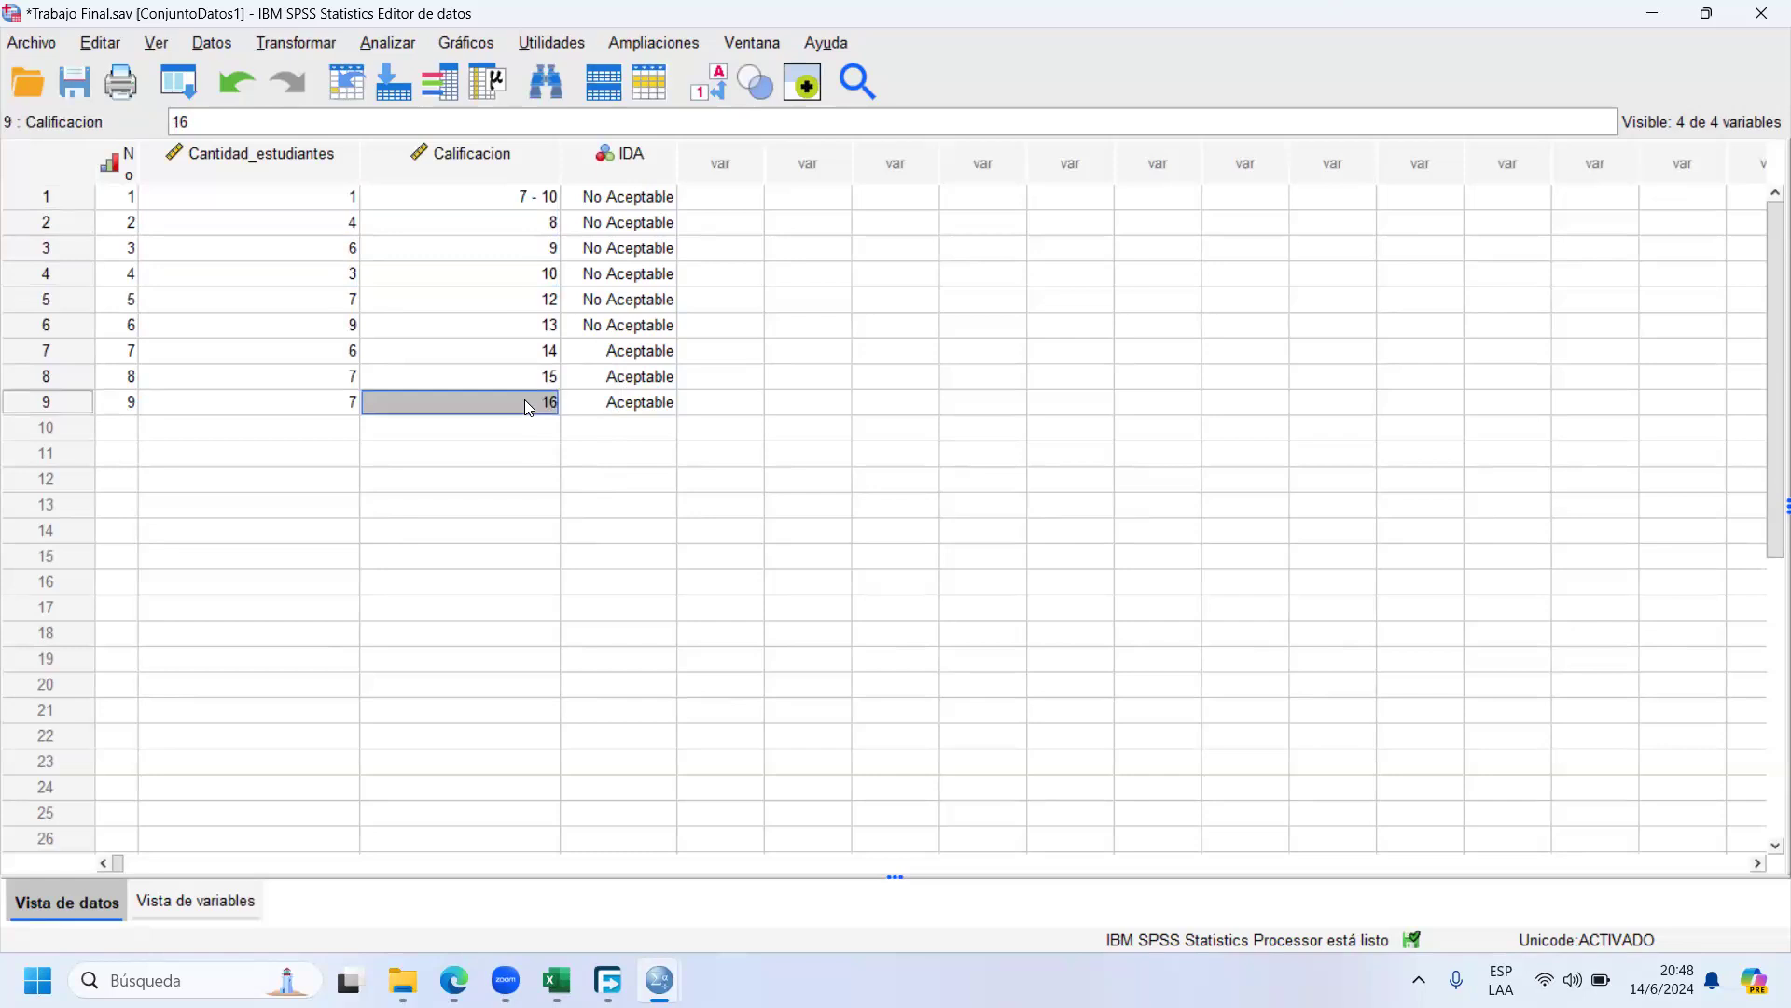
left_click(487, 325)
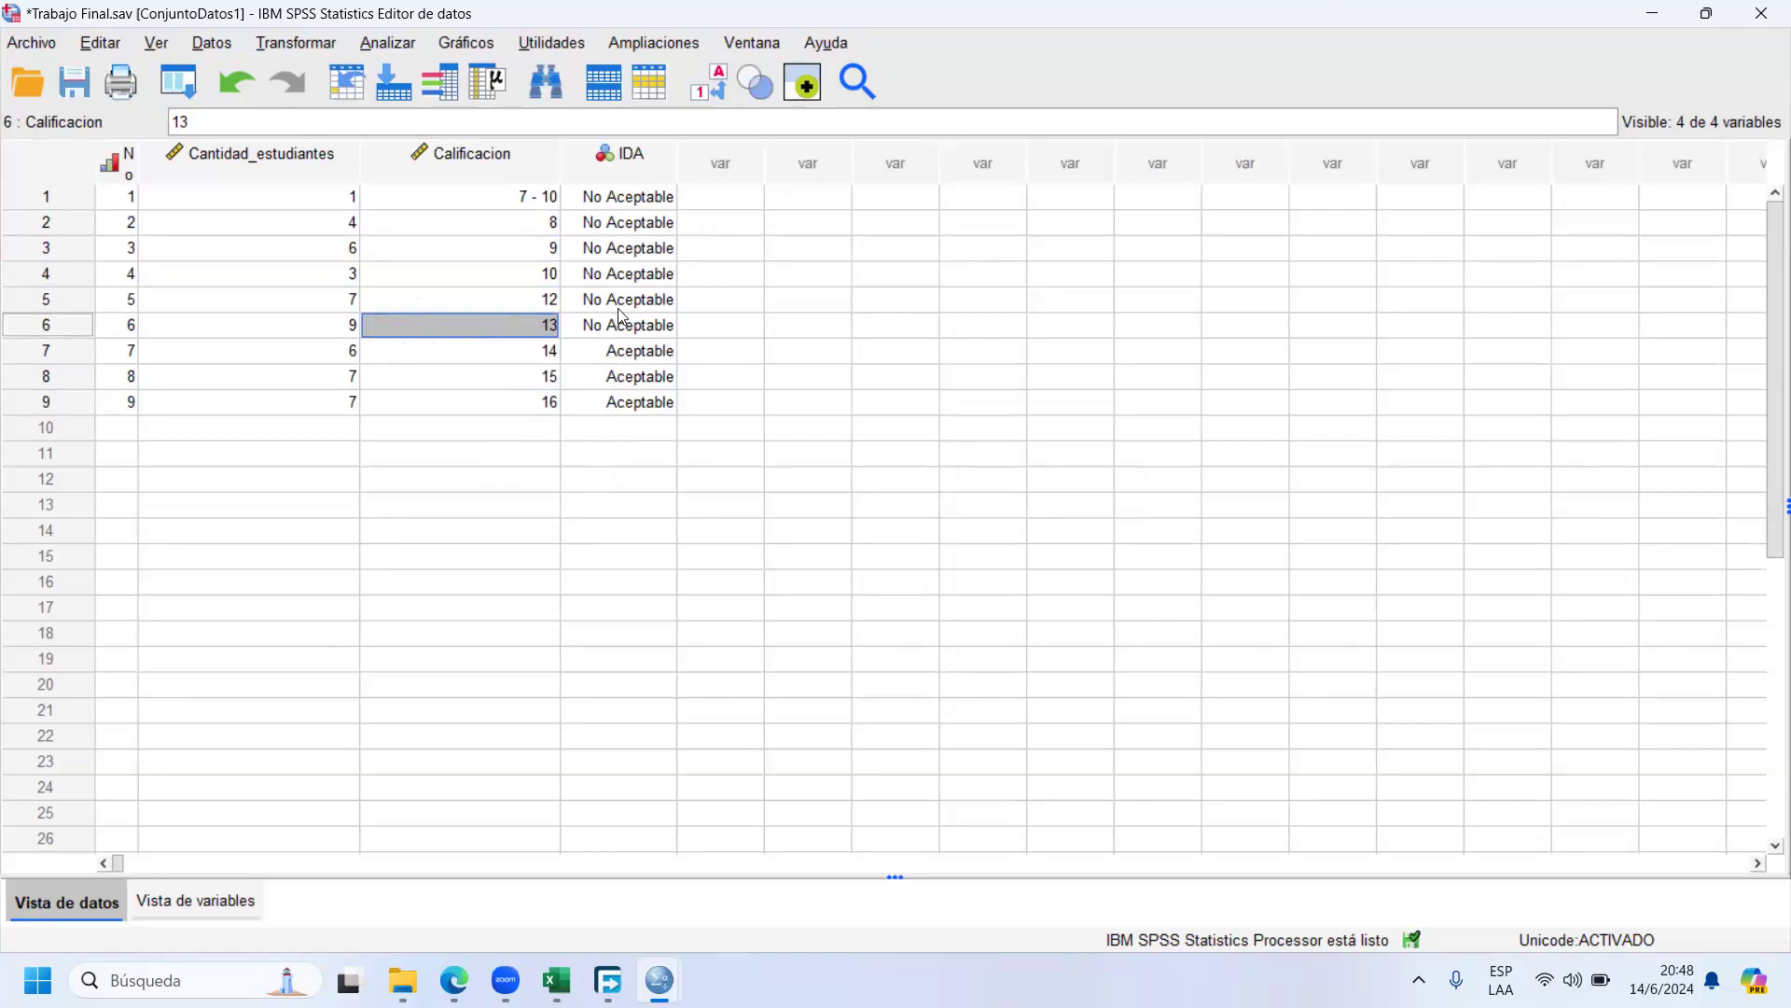
left_click(516, 357)
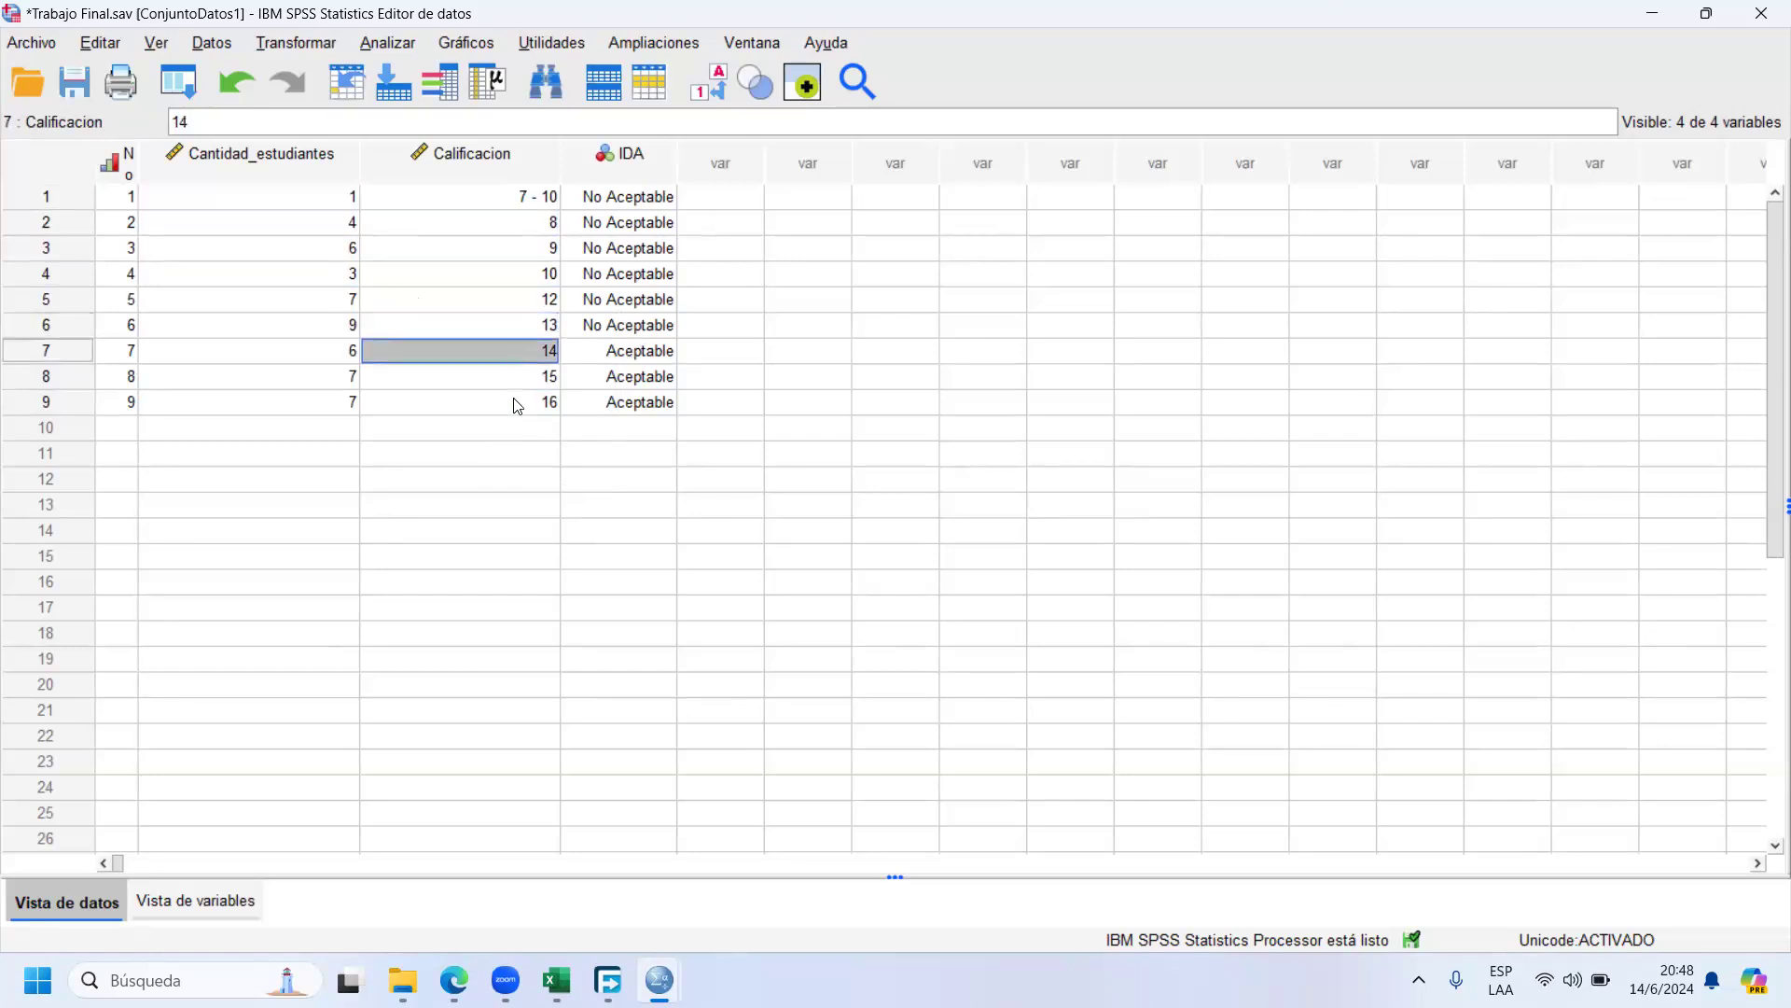
left_click(514, 401)
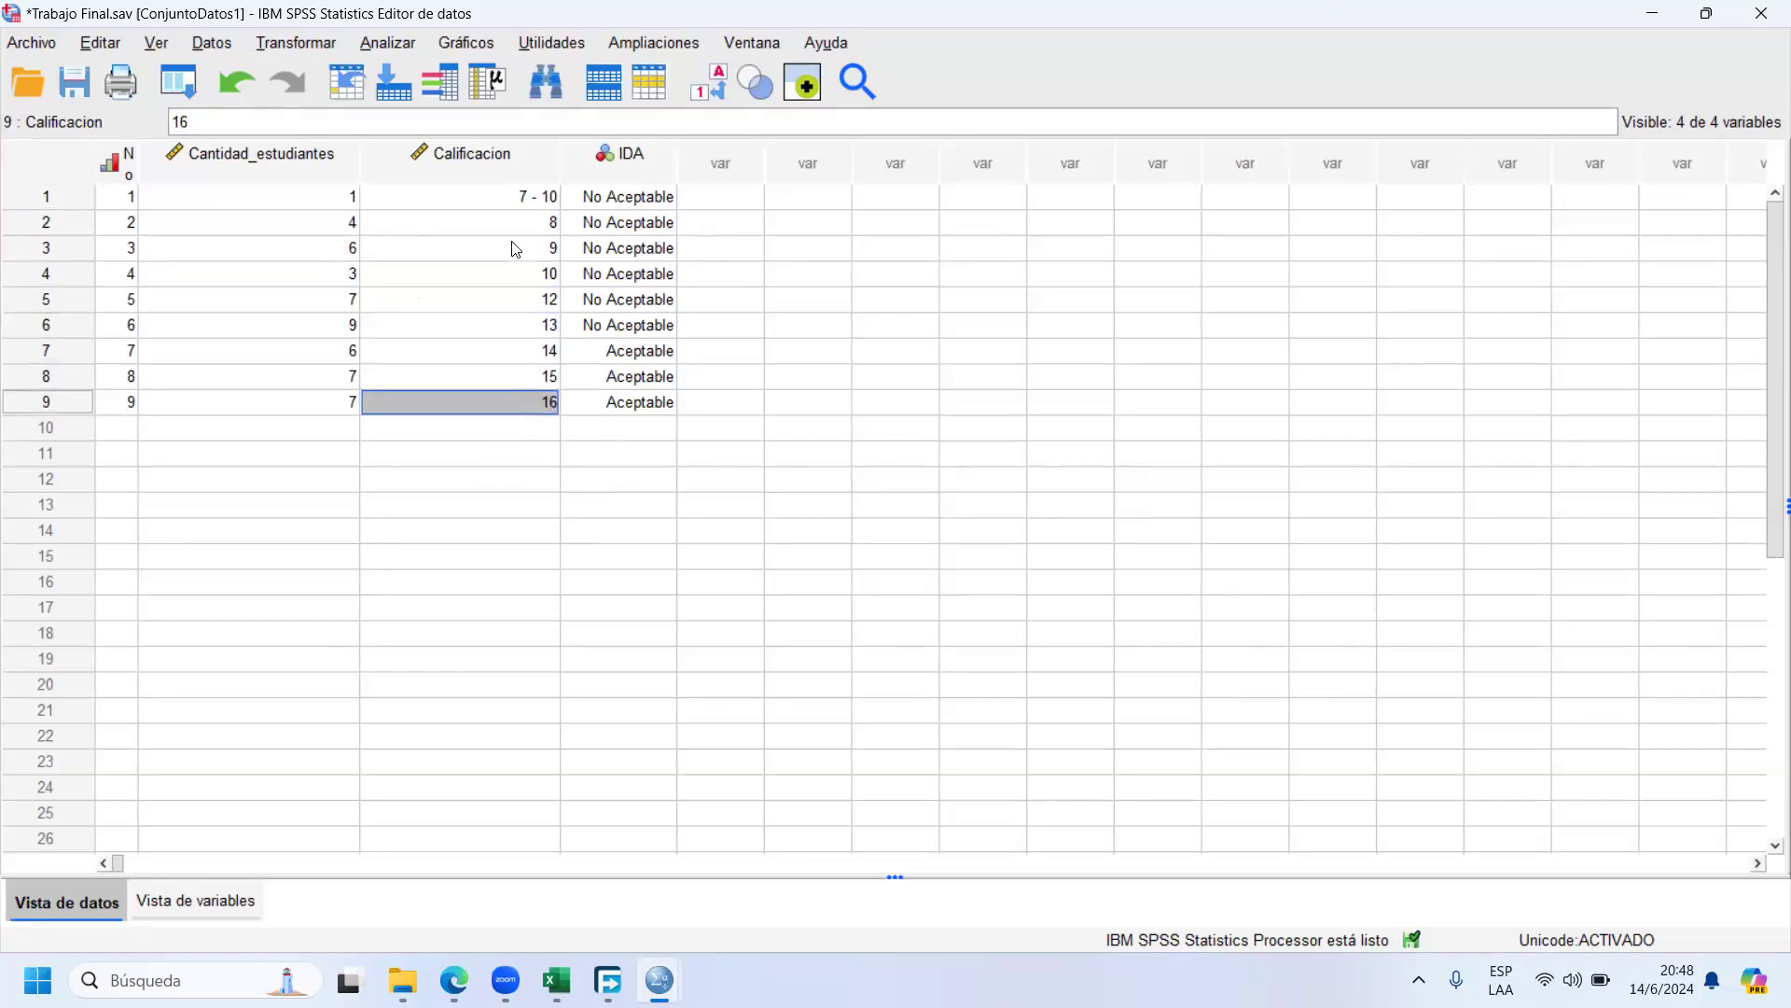
left_click(229, 901)
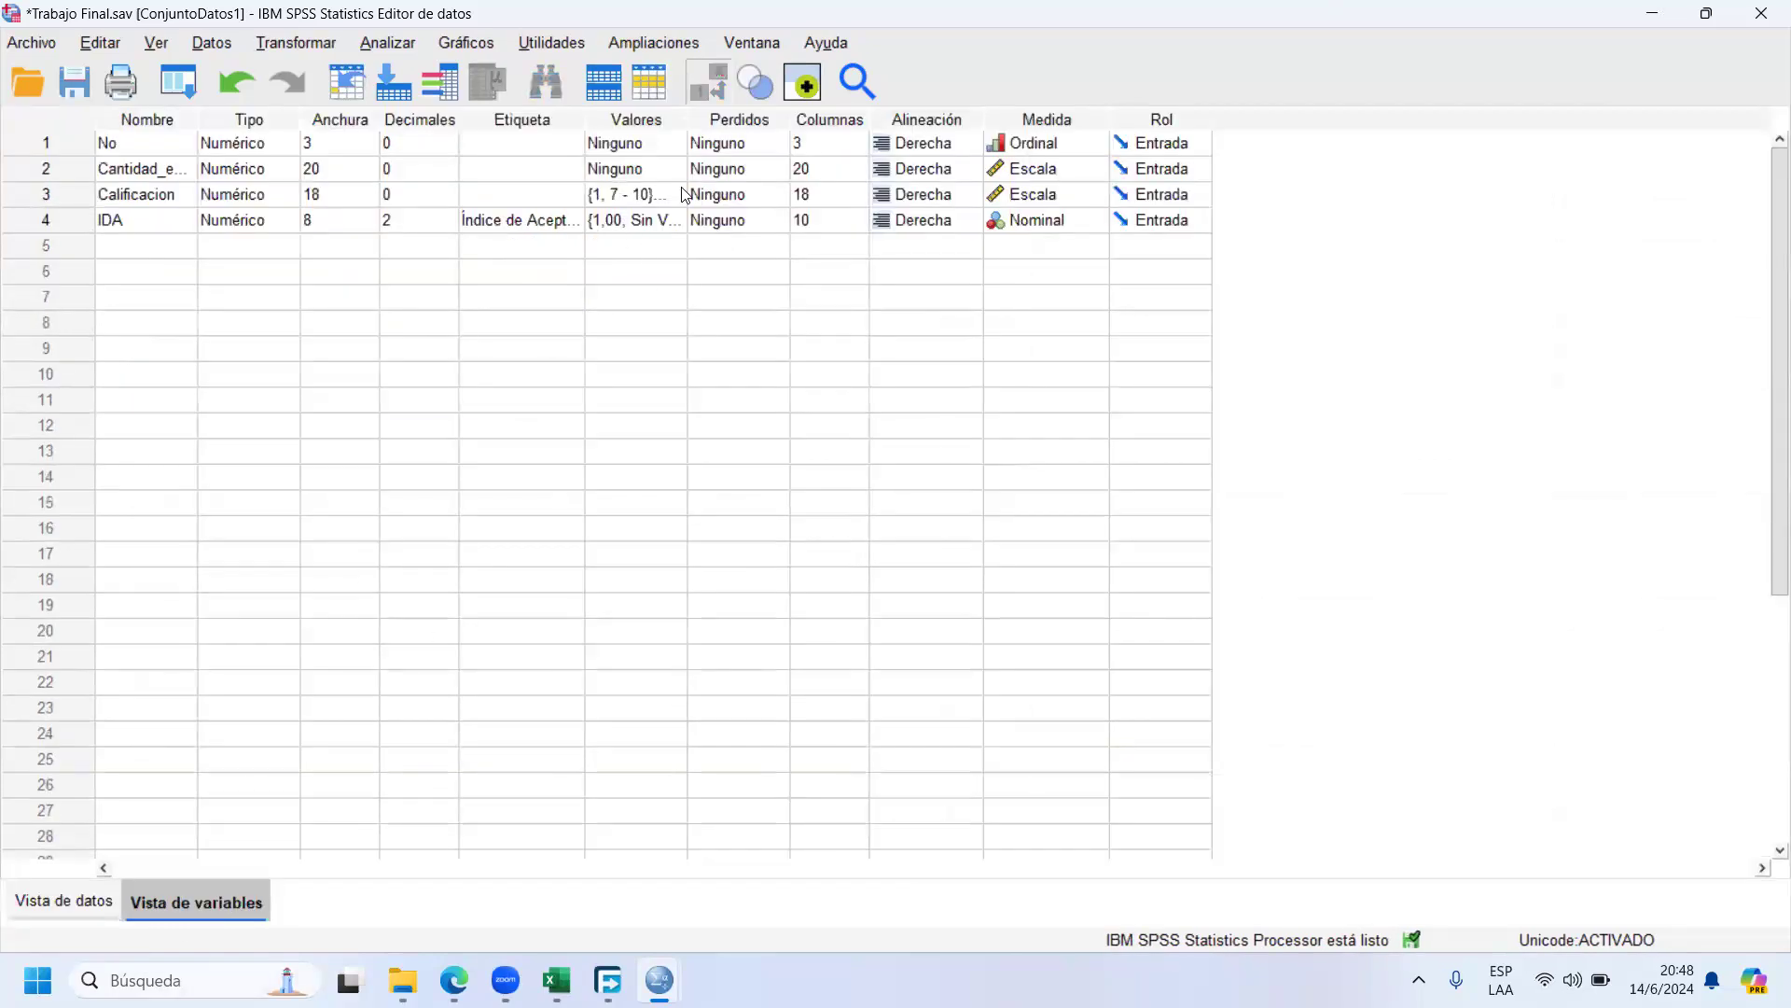
Review IDA's labels Sin Valor (1,00), No Aceptable (2,00) and Aceptable (3,00), cancelling unchanged
left_click(678, 222)
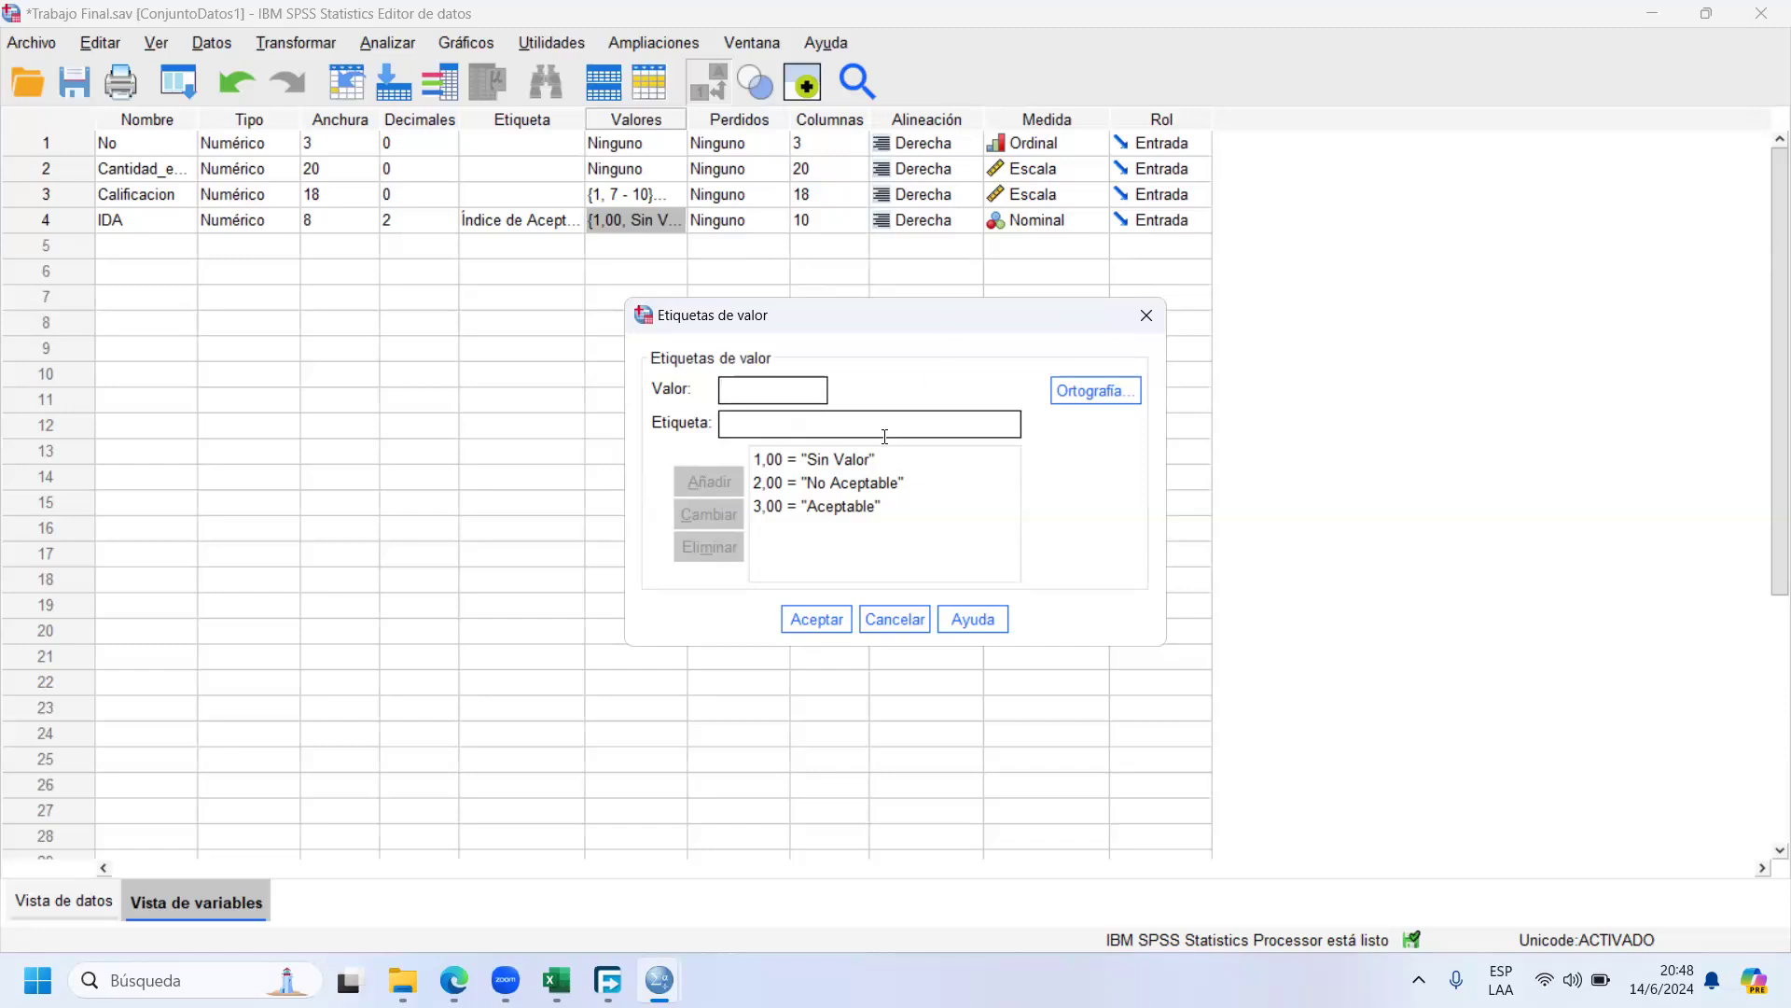
left_click(780, 461)
left_click(877, 481)
left_click(895, 460)
left_click(795, 484)
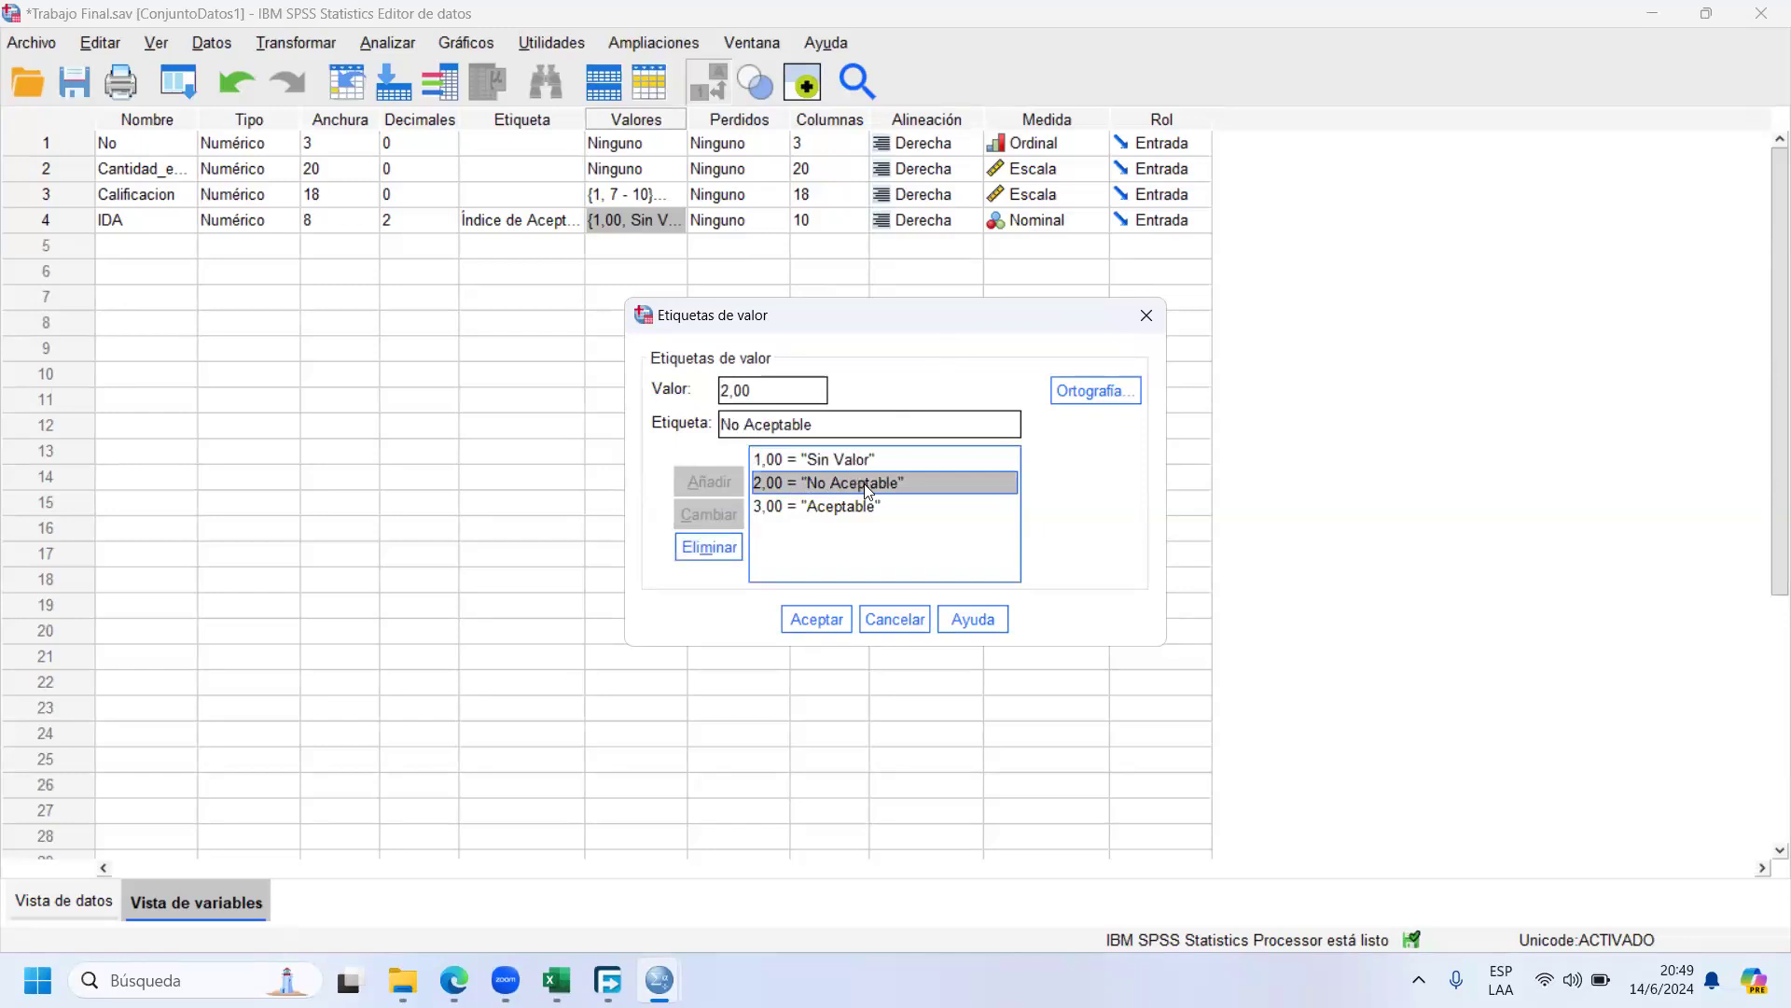
left_click(779, 508)
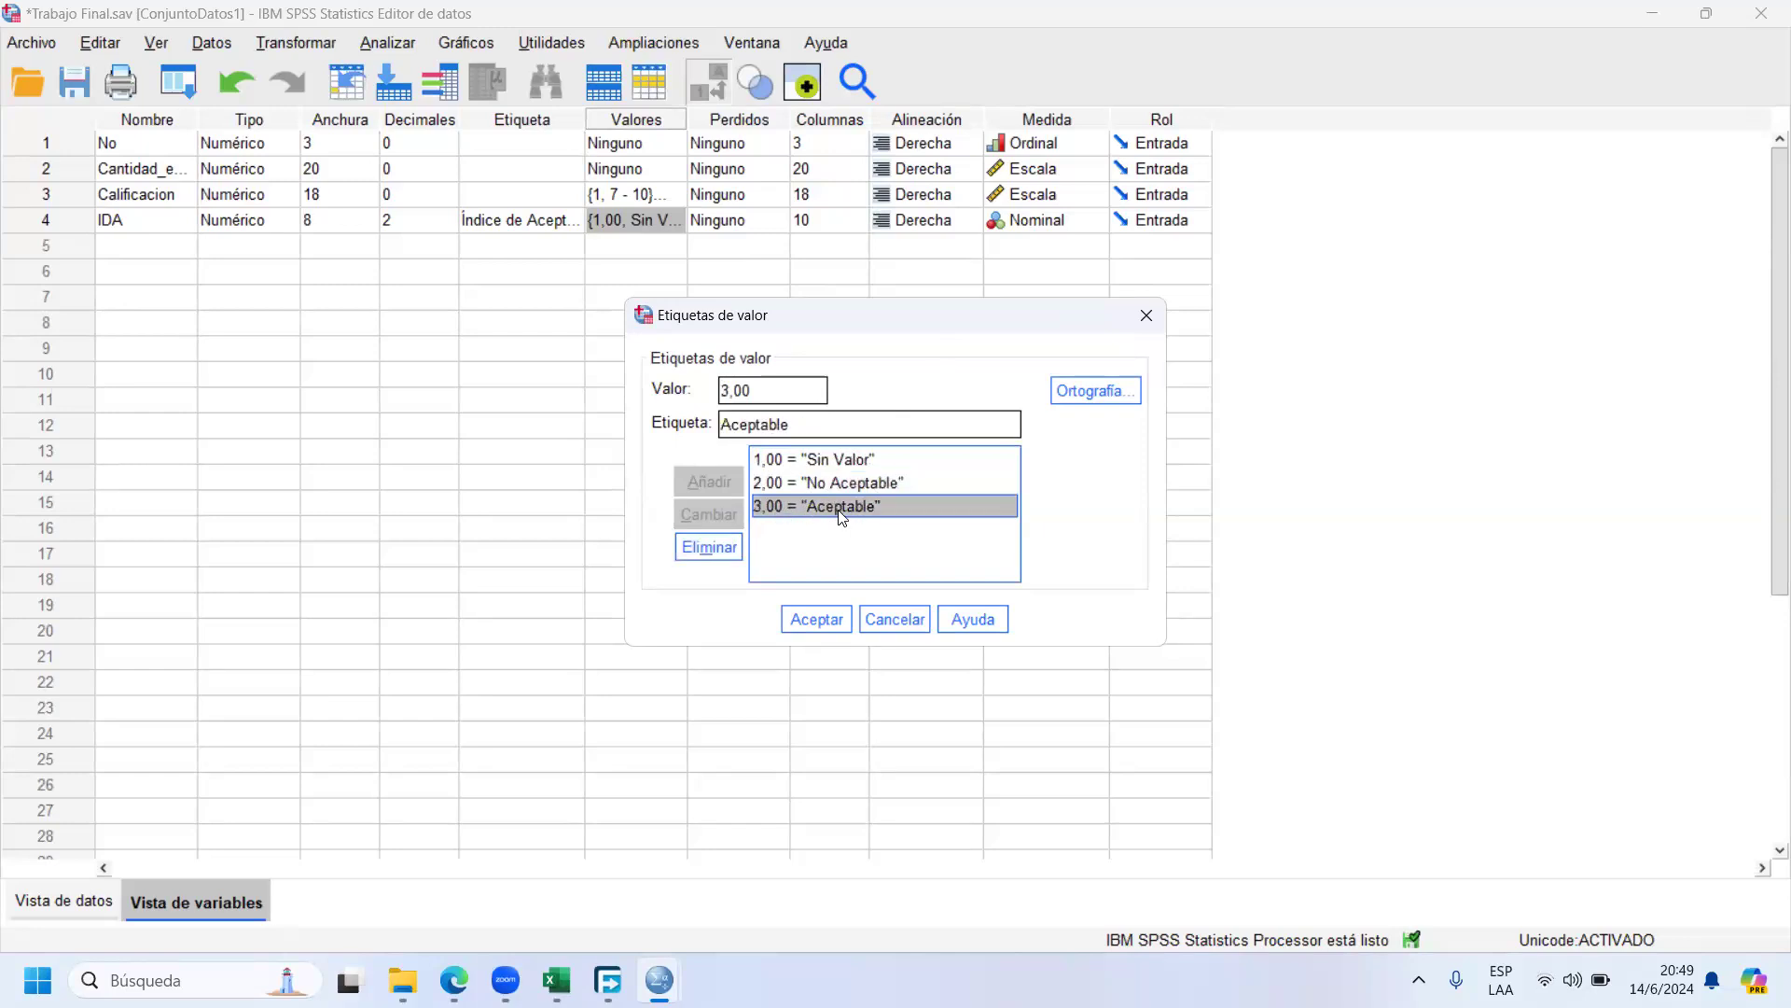
left_click(894, 619)
Look over Calificacion's value labels and cancel without changes
left_click(664, 194)
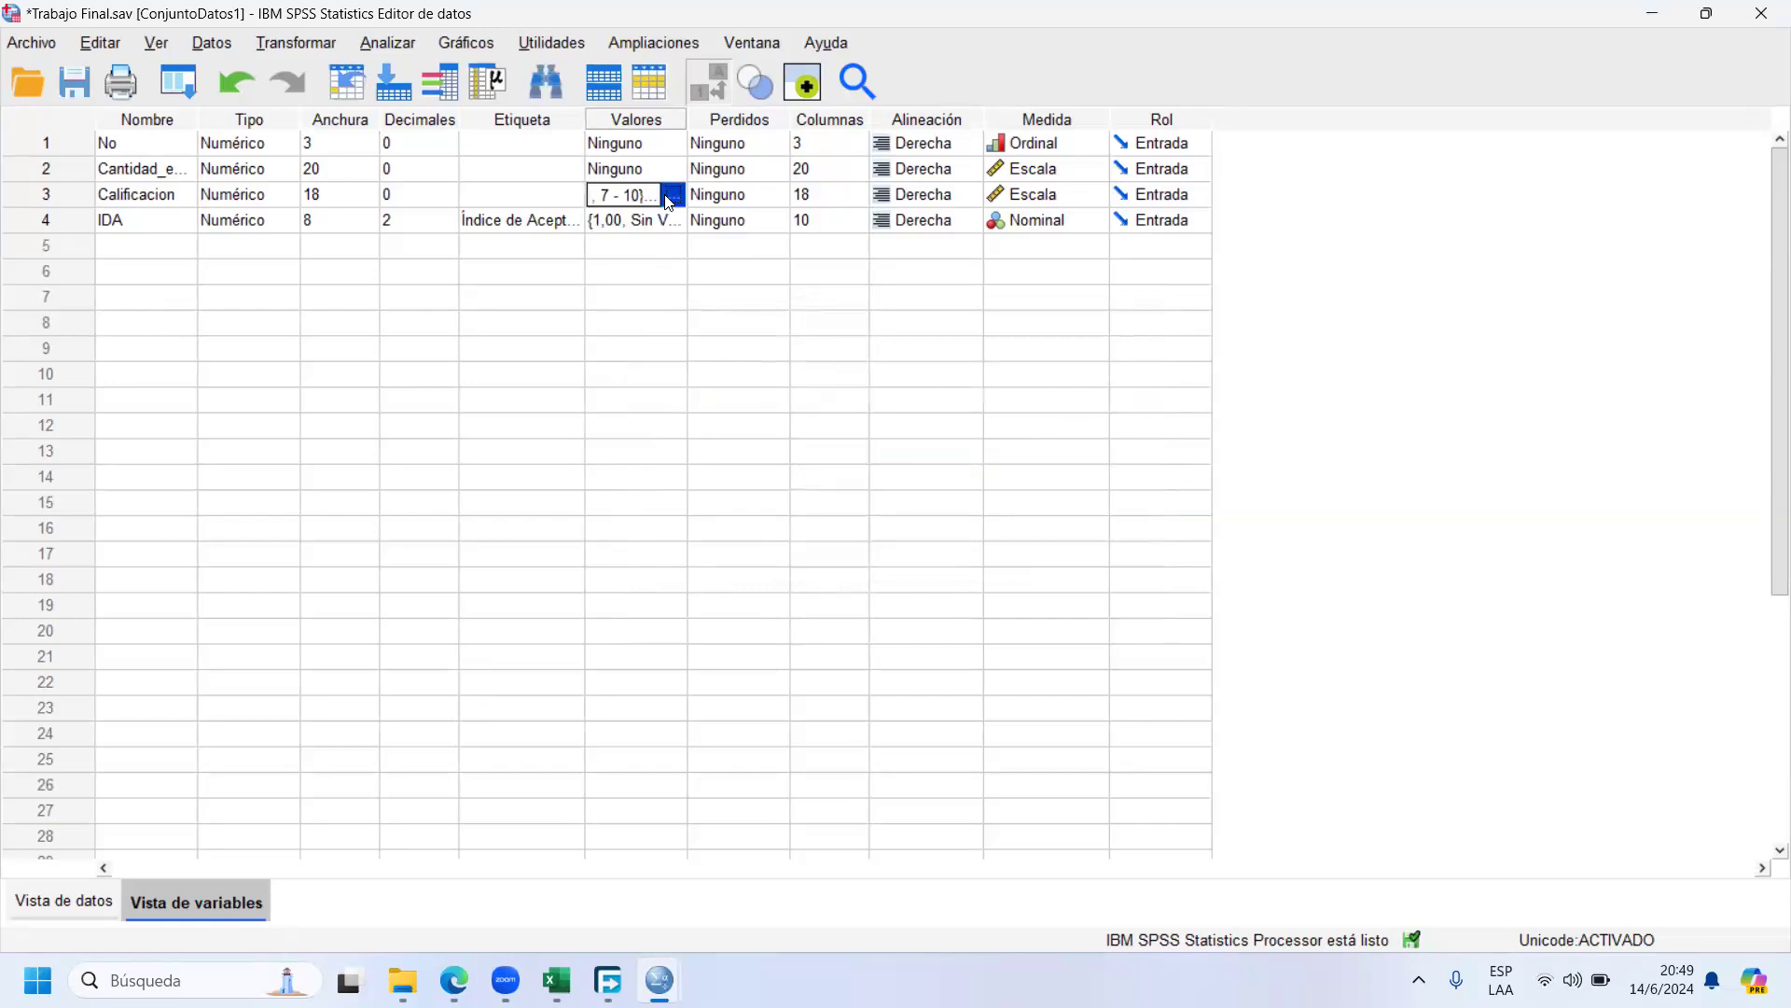
left_click(673, 194)
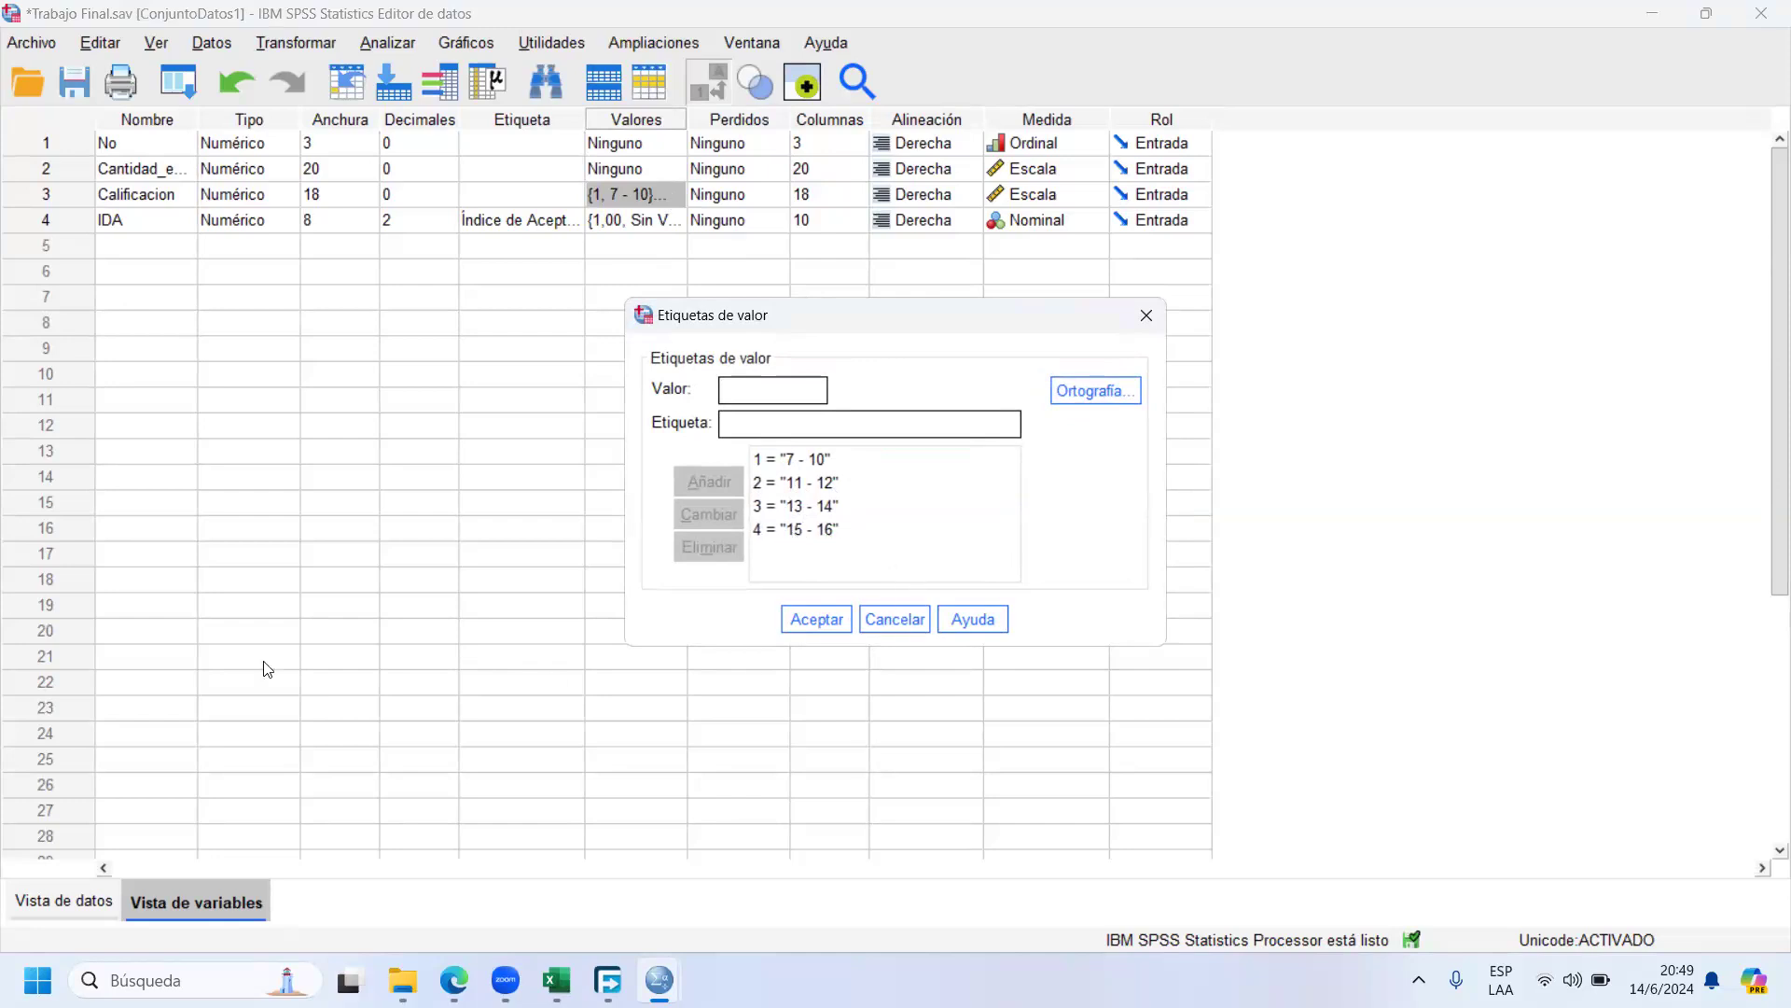
left_click(895, 616)
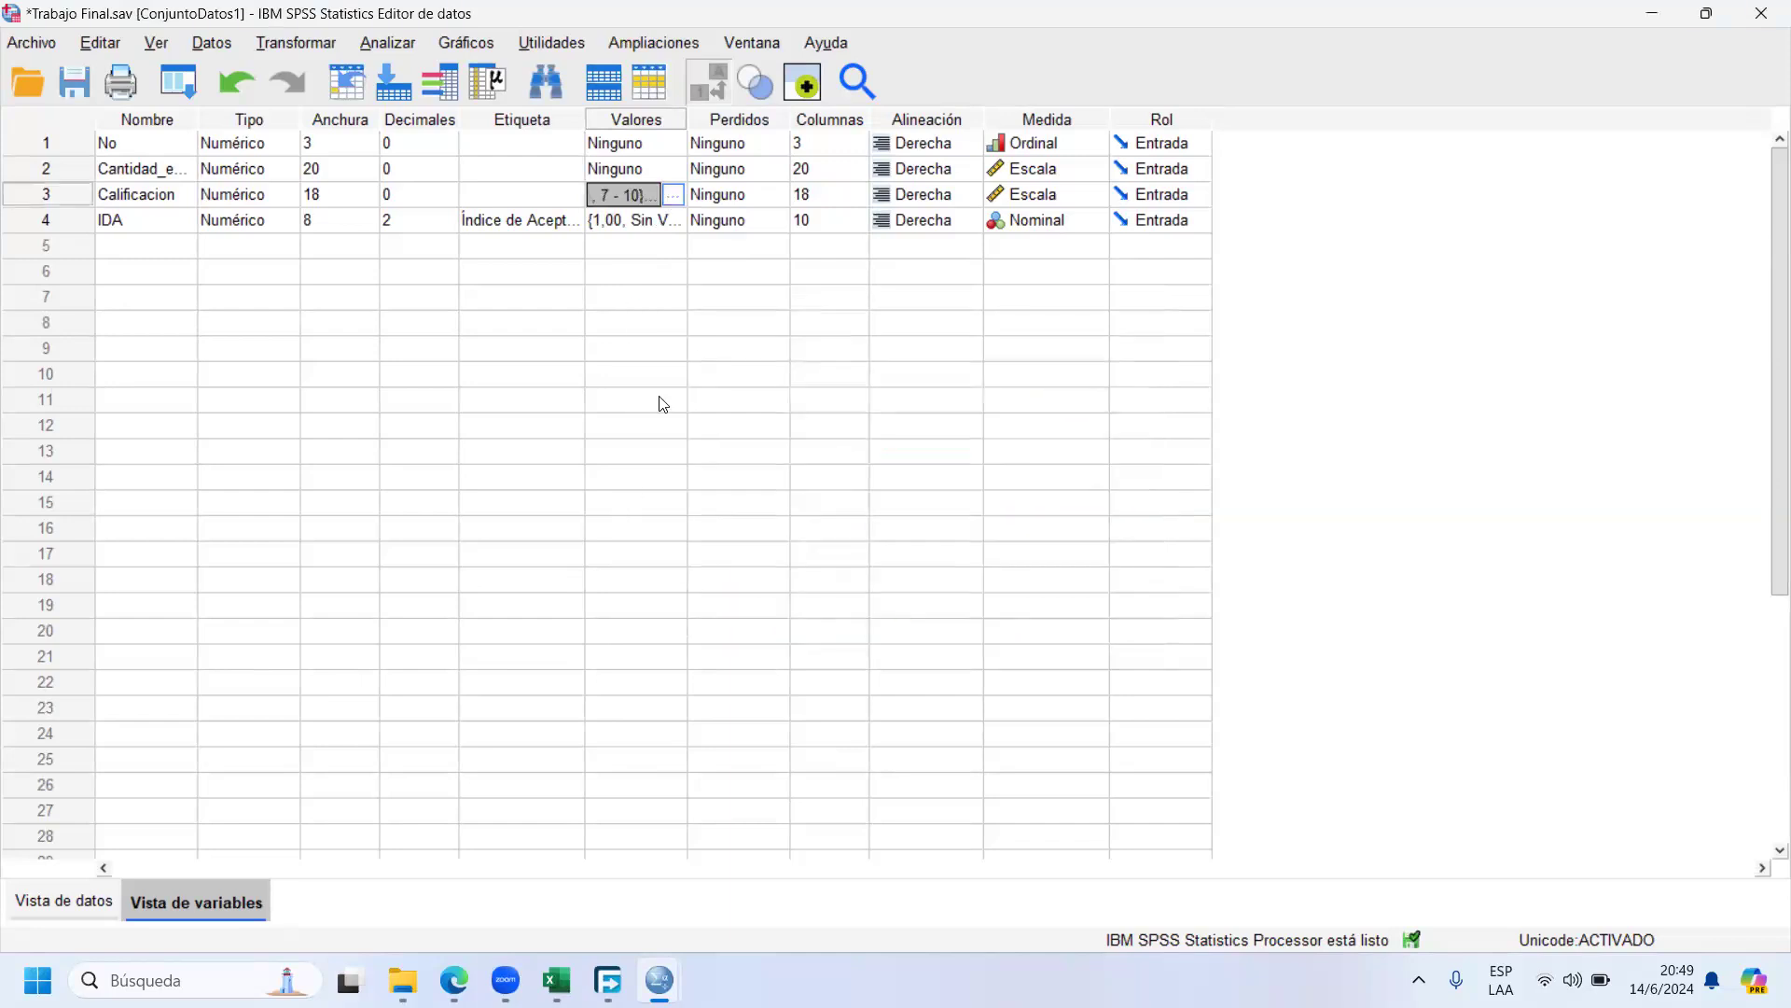
Keep Cantidad_estudiantes measured as Escala and IDA as Nominal, then return to the case data
left_click(1095, 177)
left_click(1099, 193)
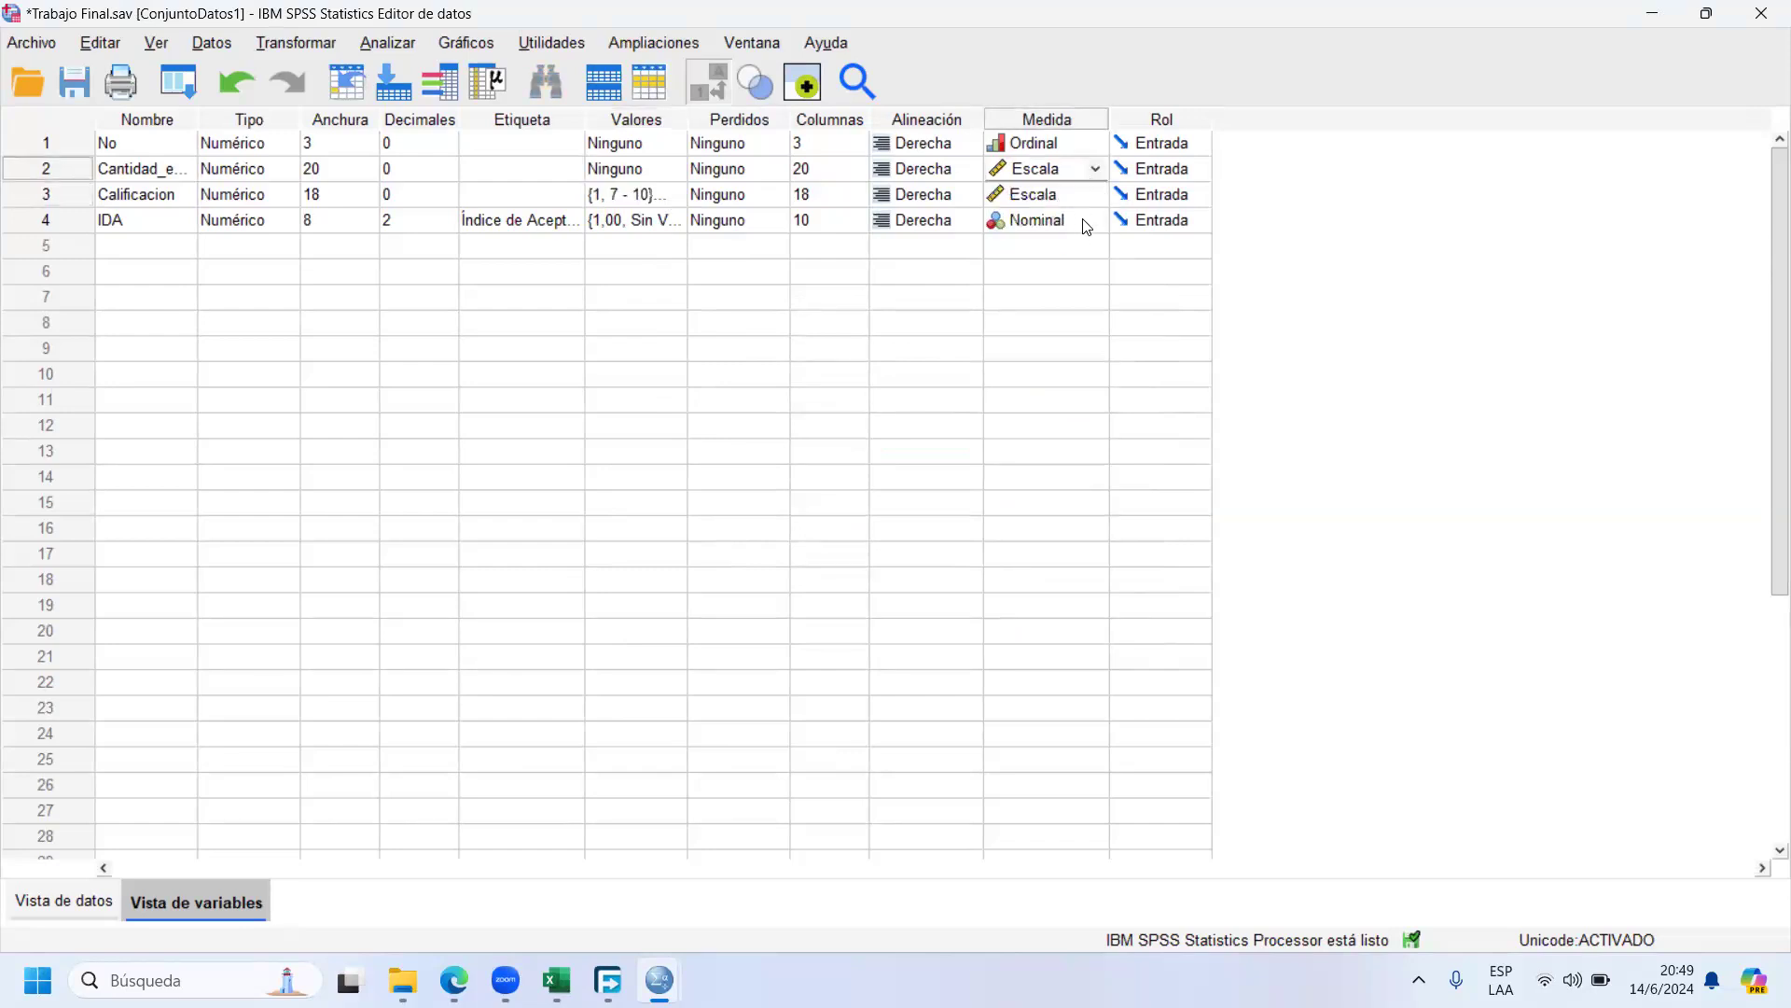
left_click(1088, 224)
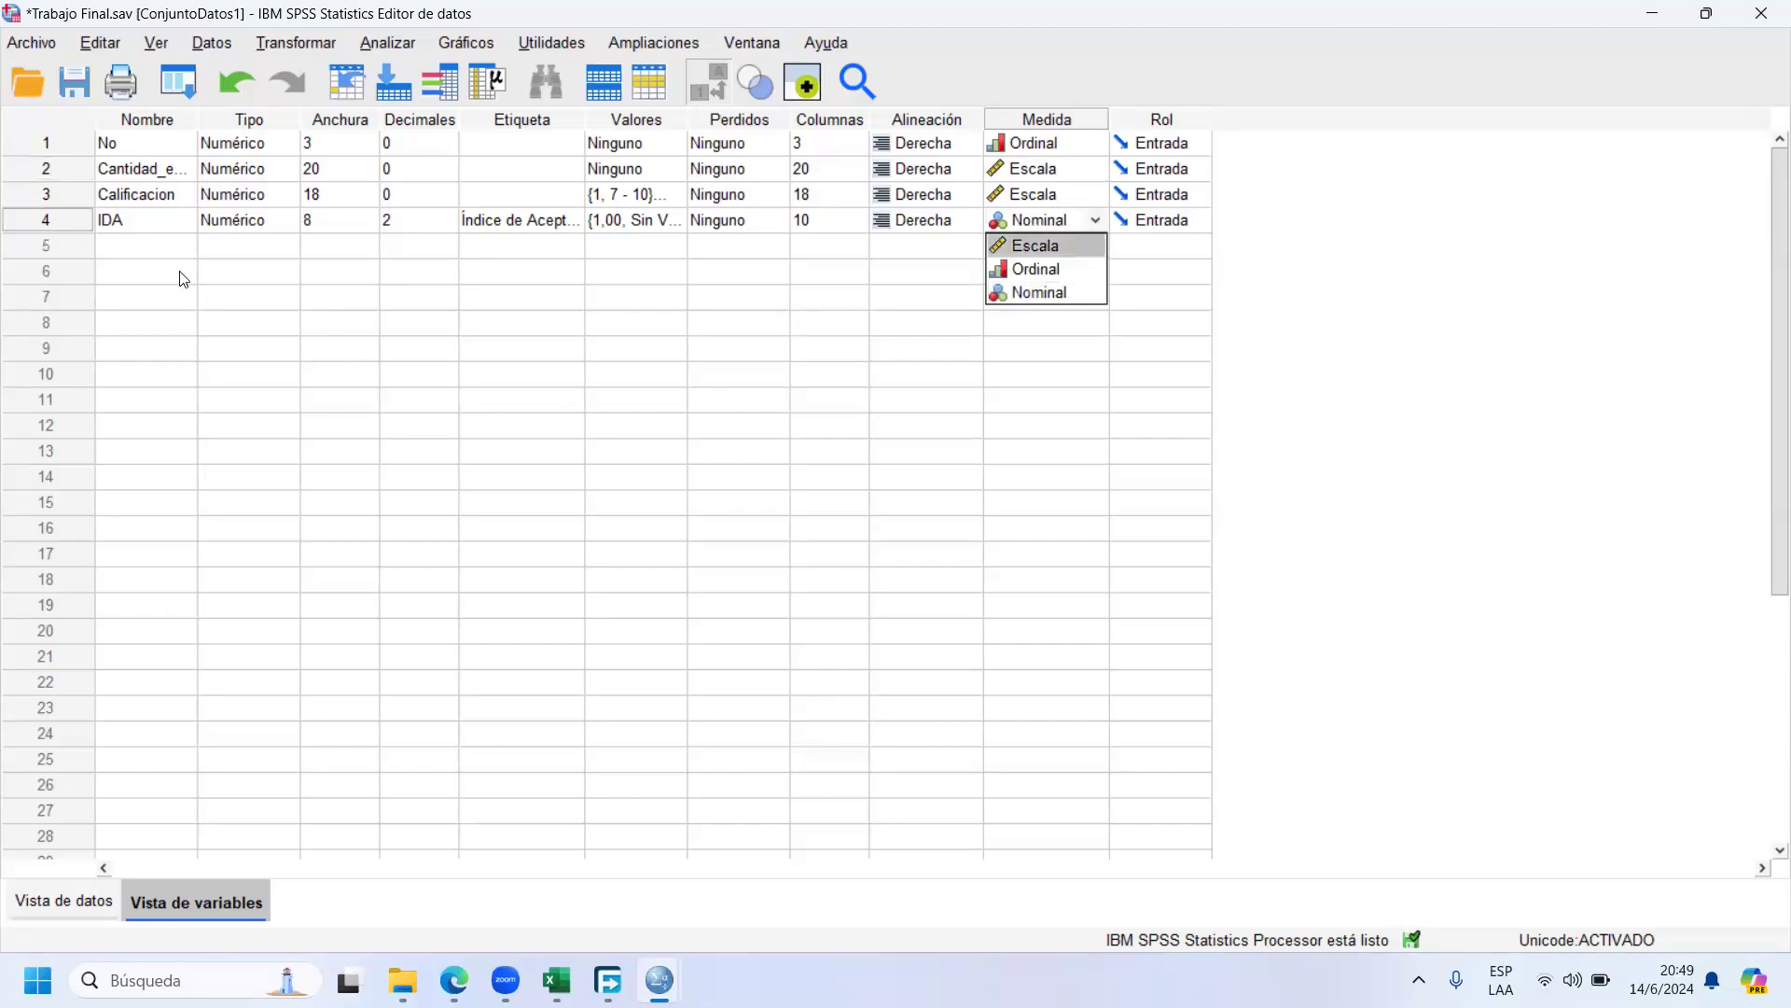
left_click(572, 224)
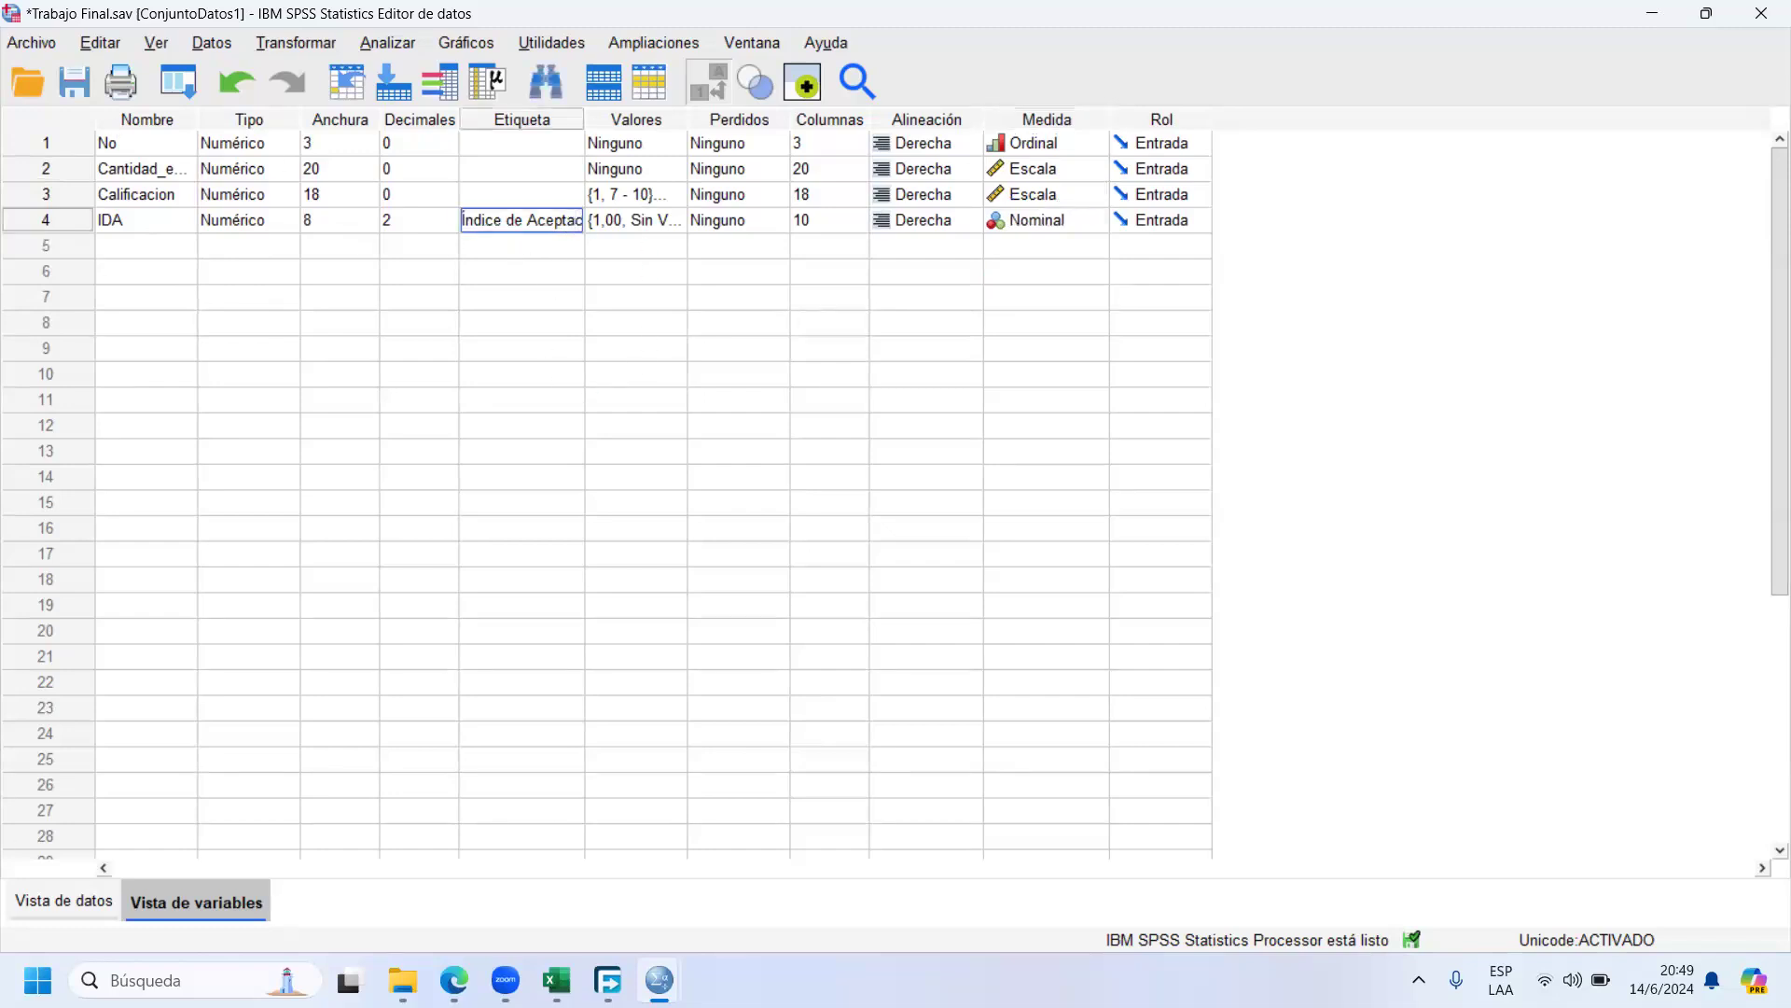
left_click(50, 897)
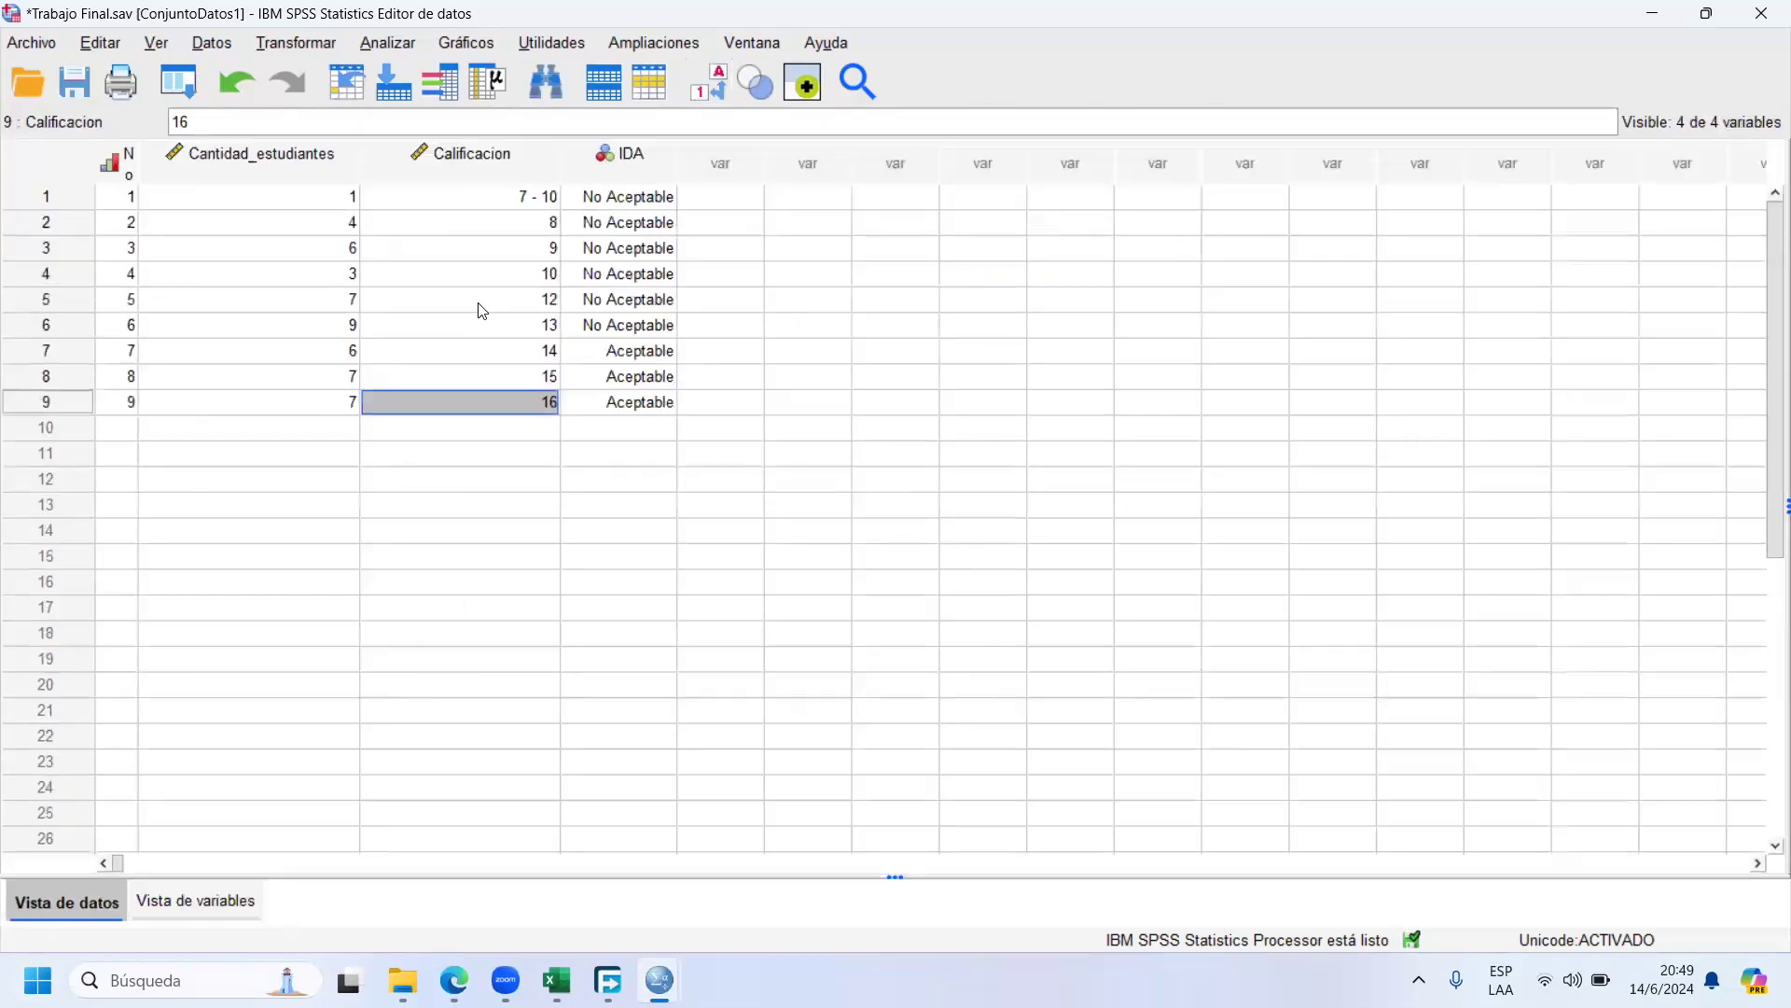
Check row 9's IDA value and click through rows 7–9 of the empty column beside it
left_click(660, 405)
left_click(751, 411)
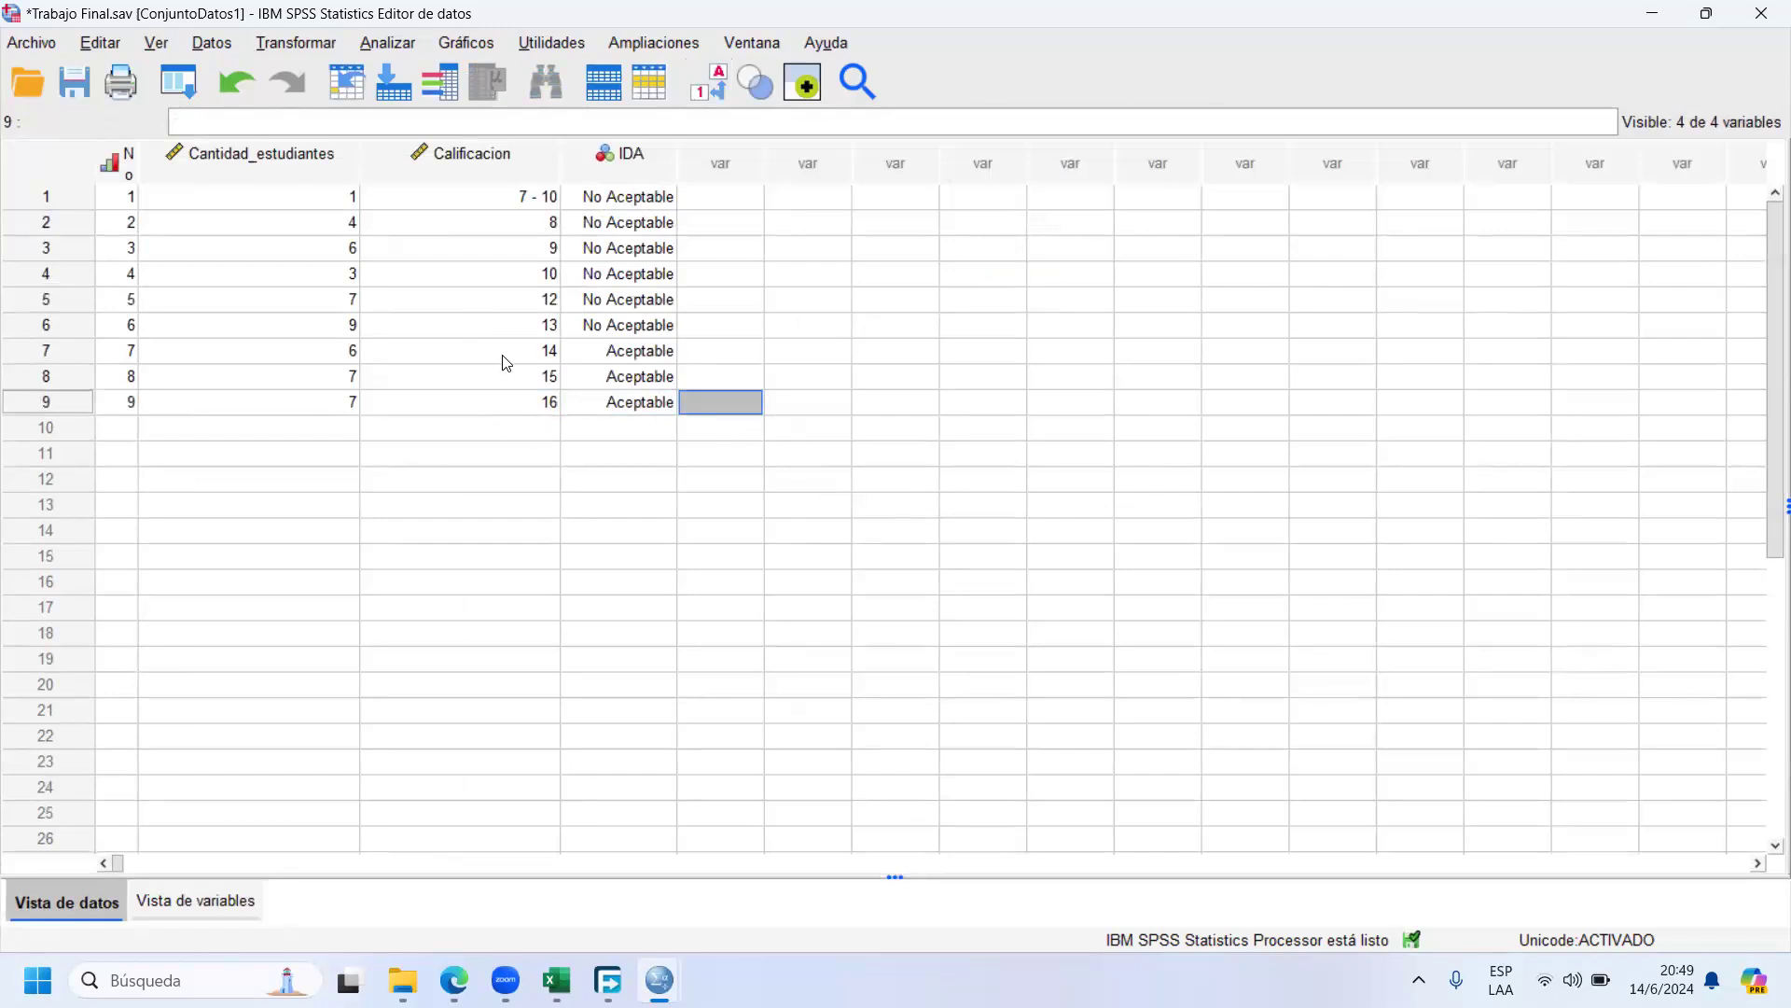
left_click(726, 354)
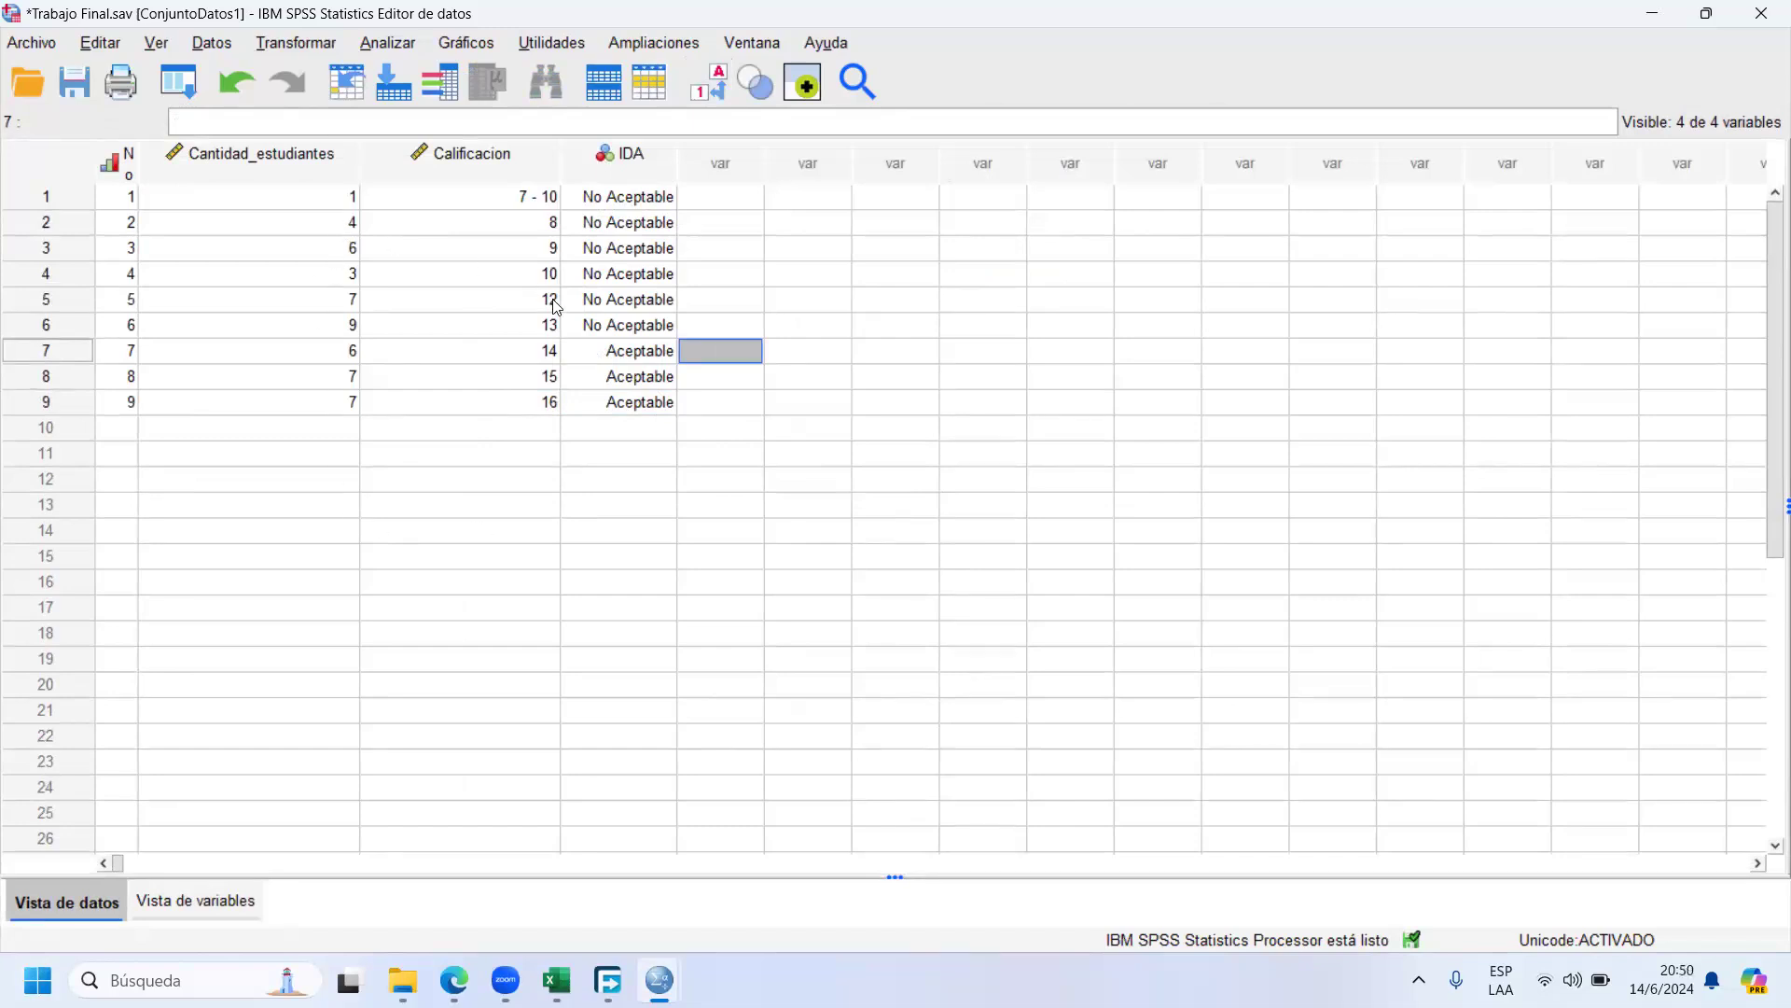
left_click(702, 375)
left_click(709, 405)
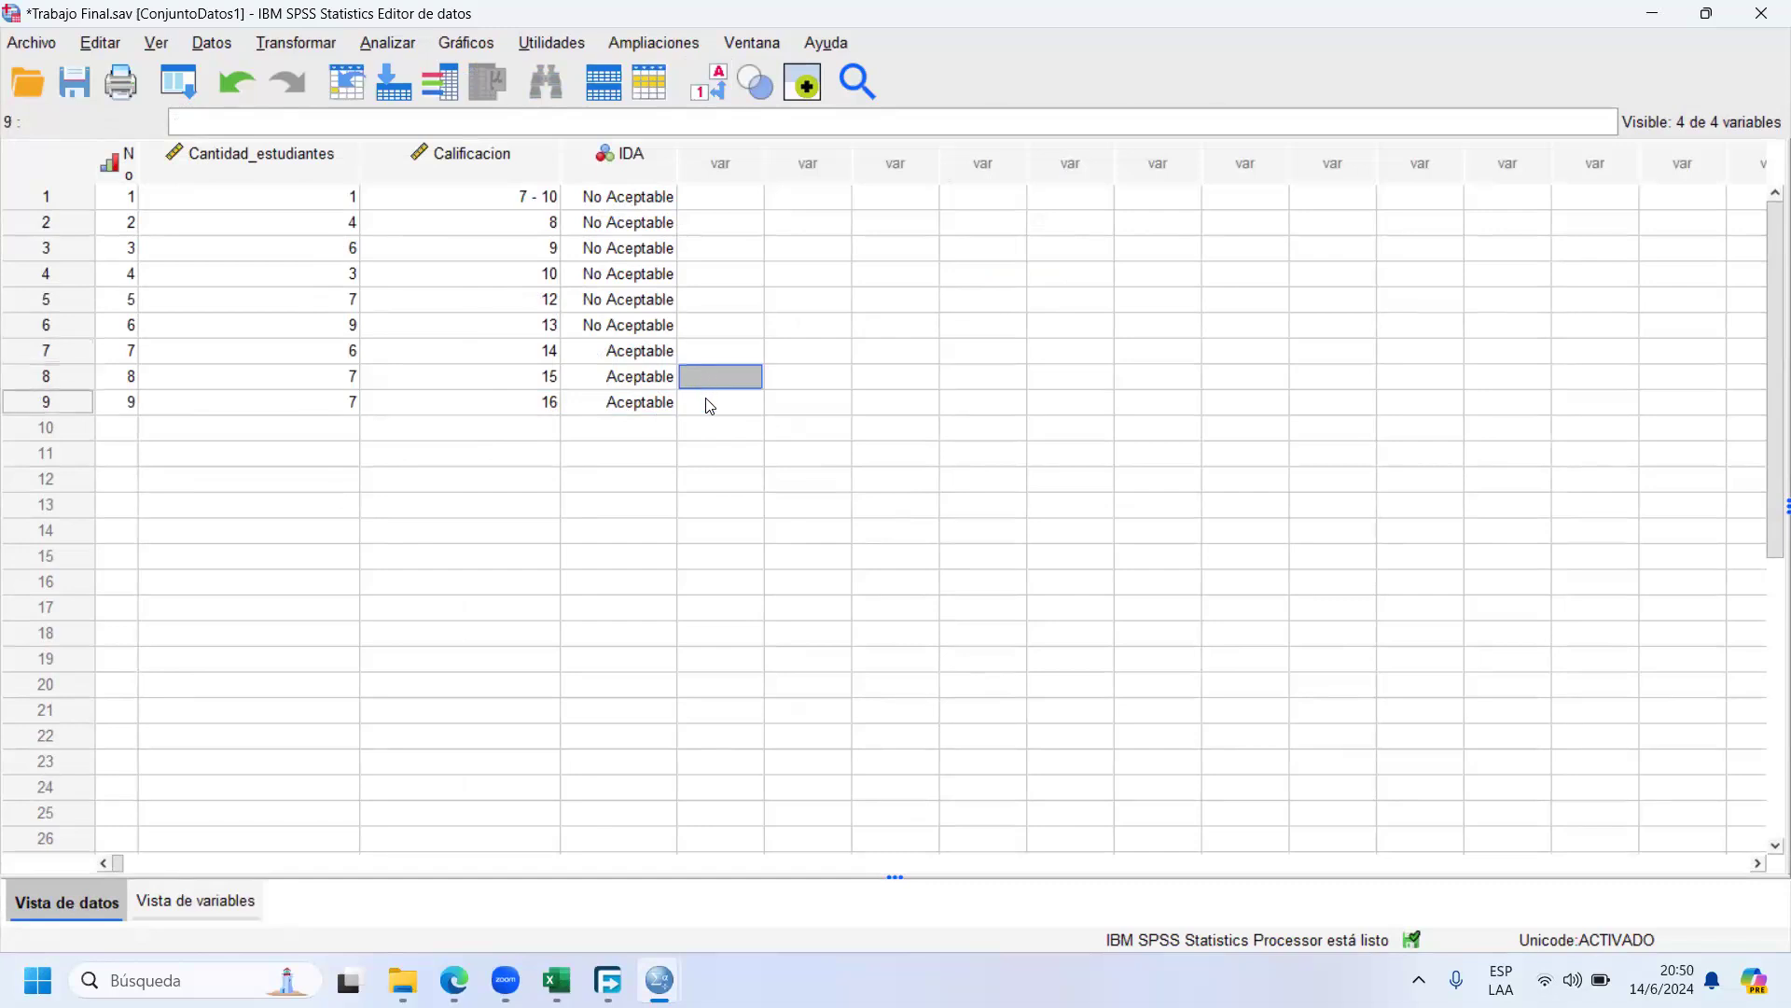
left_click(735, 349)
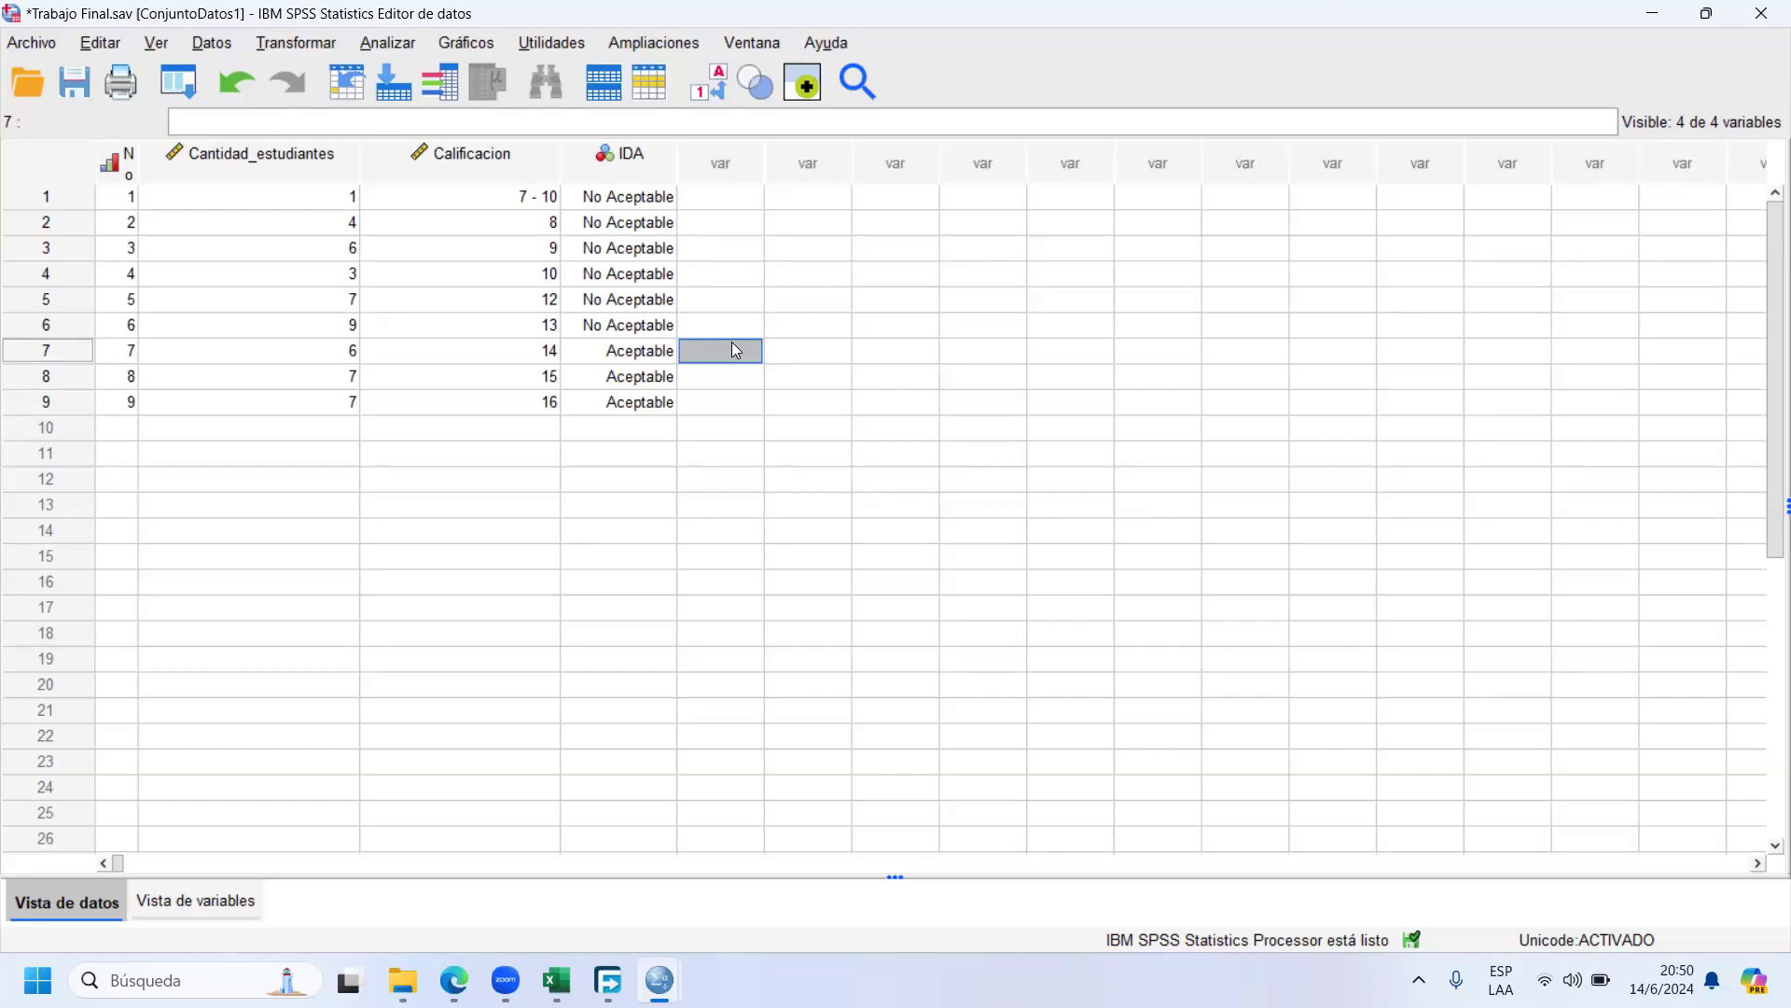
left_click(728, 377)
left_click(732, 406)
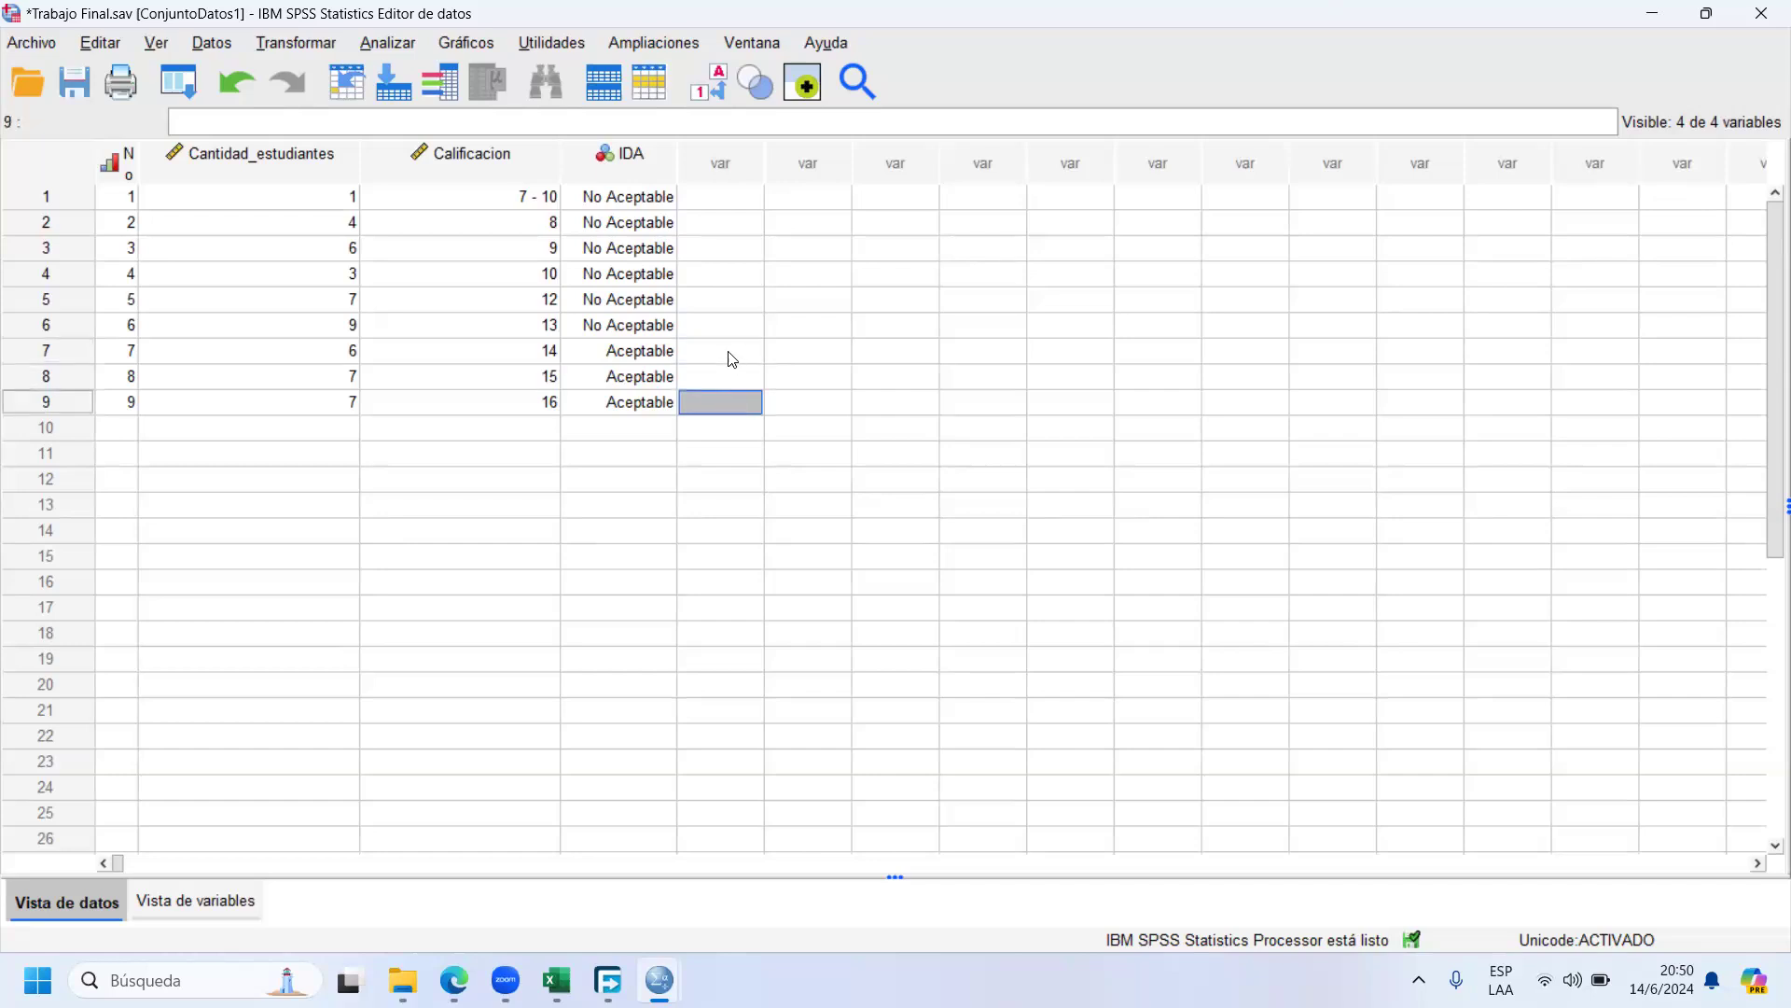
left_click(732, 355)
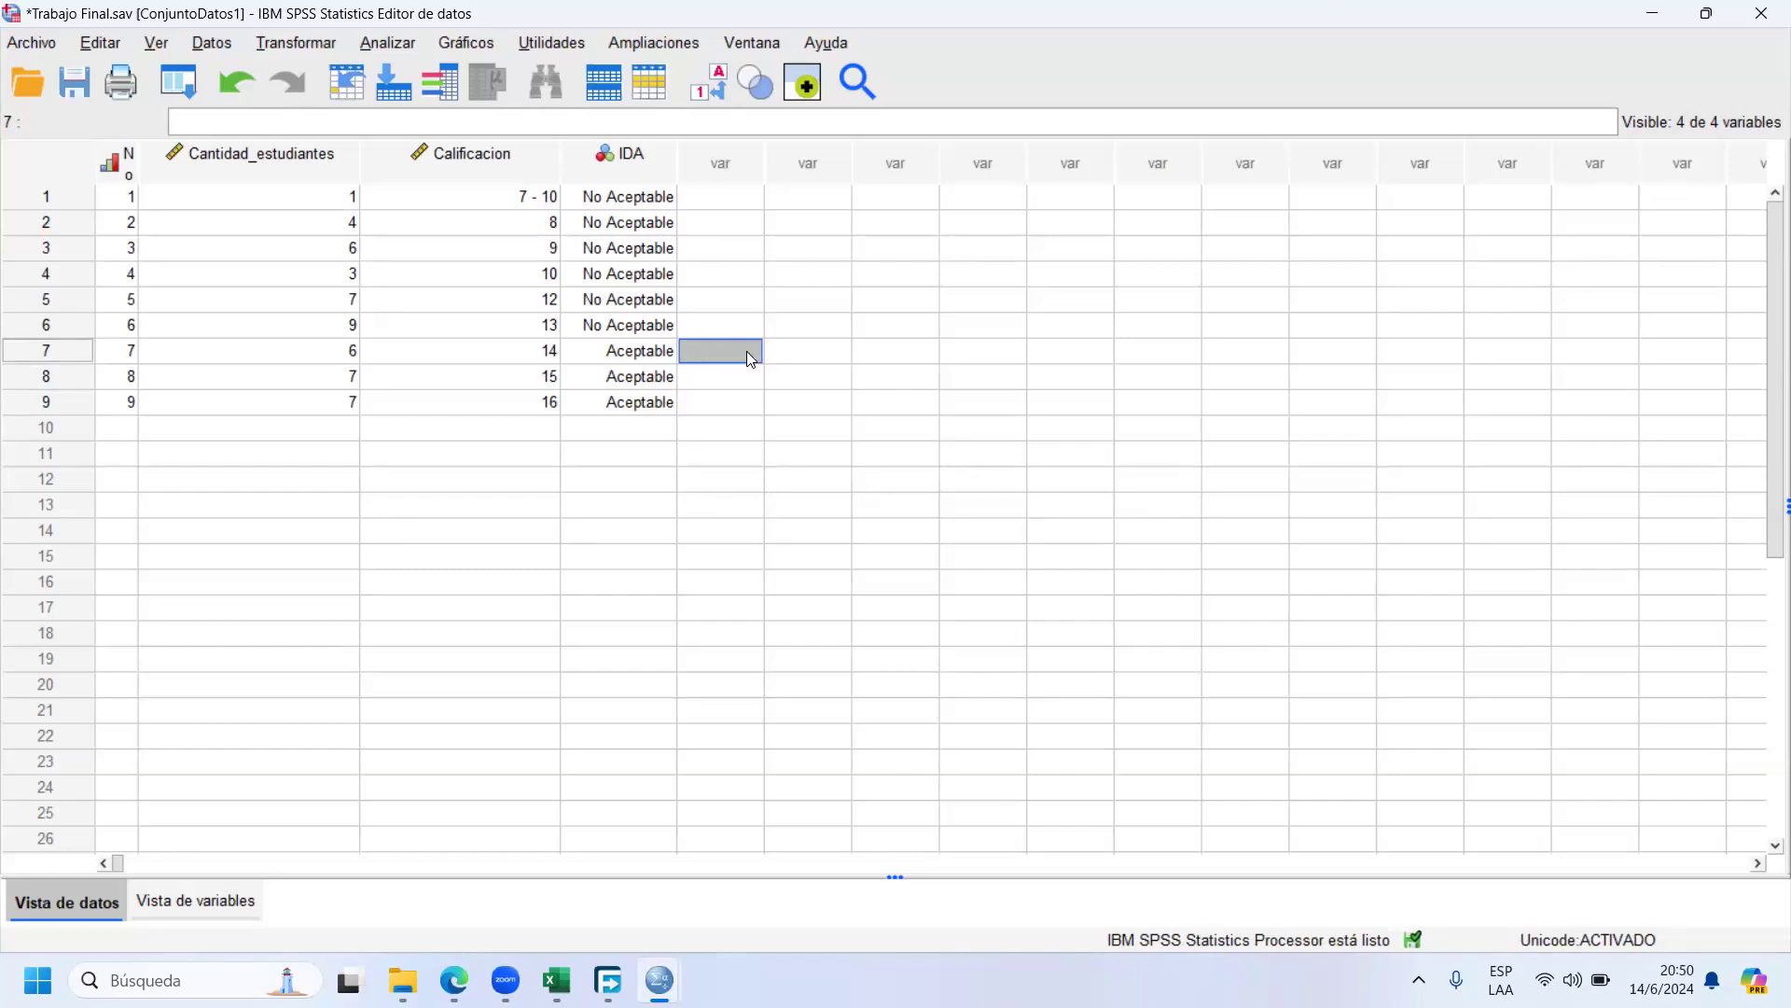
left_click(726, 378)
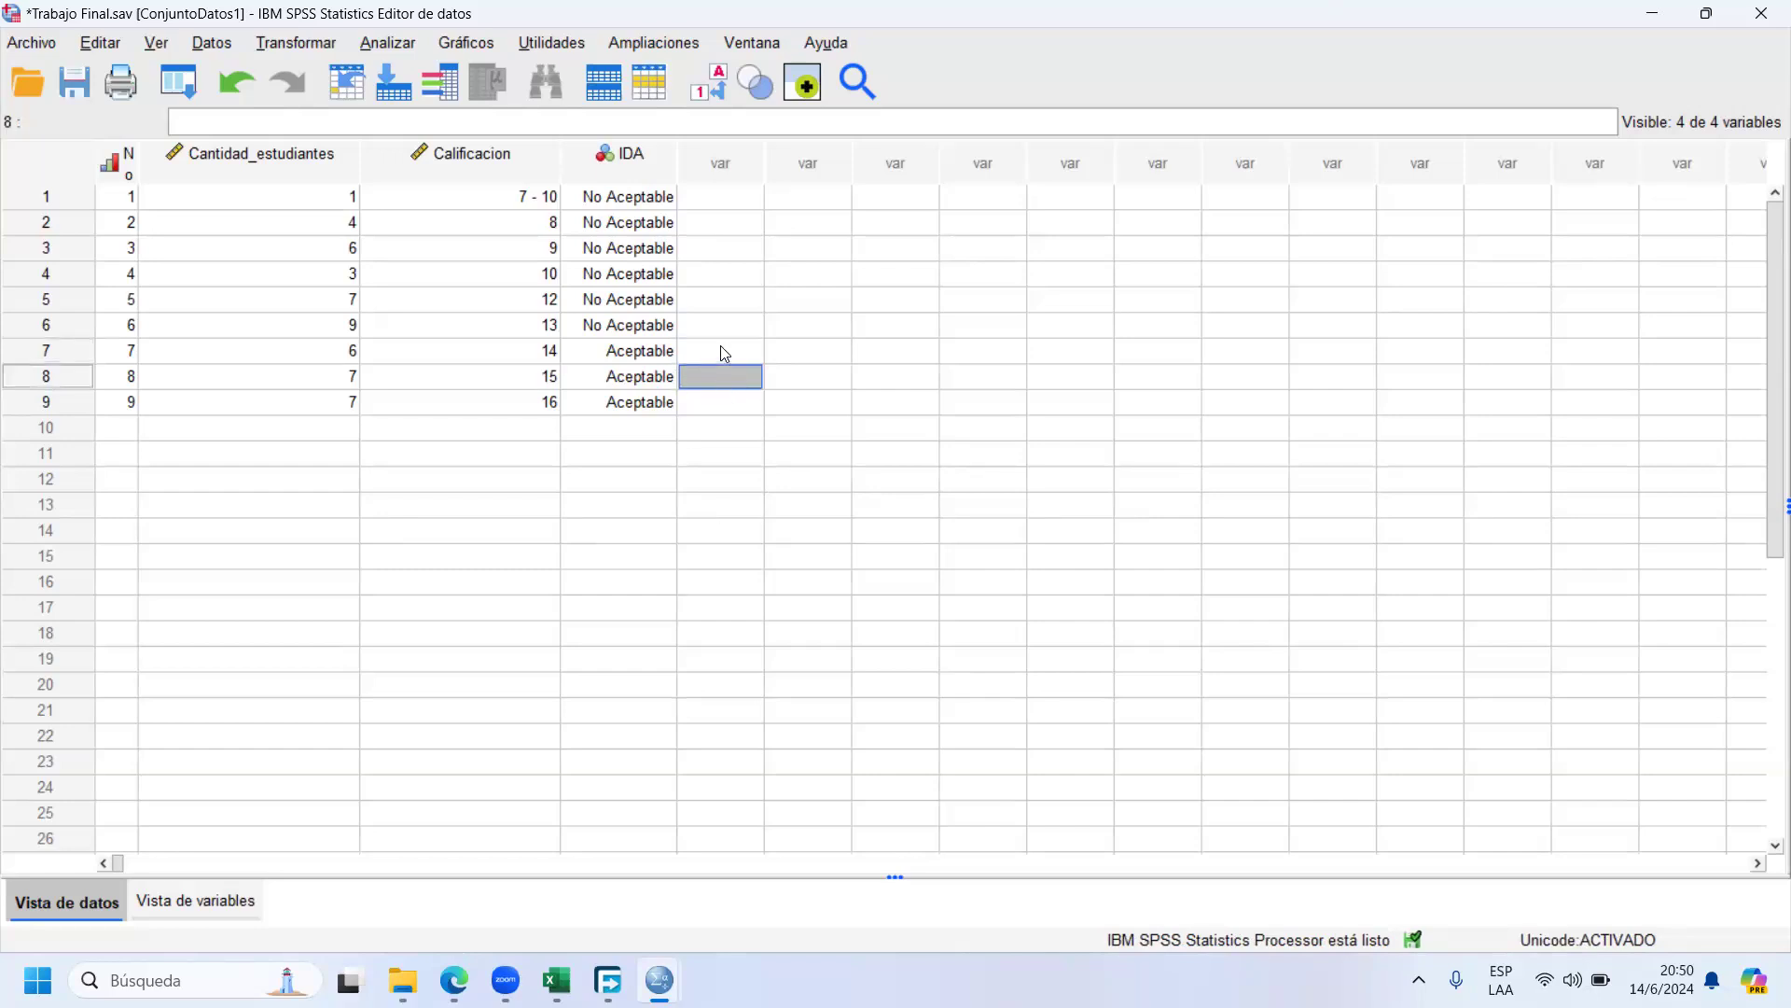
left_click(740, 408)
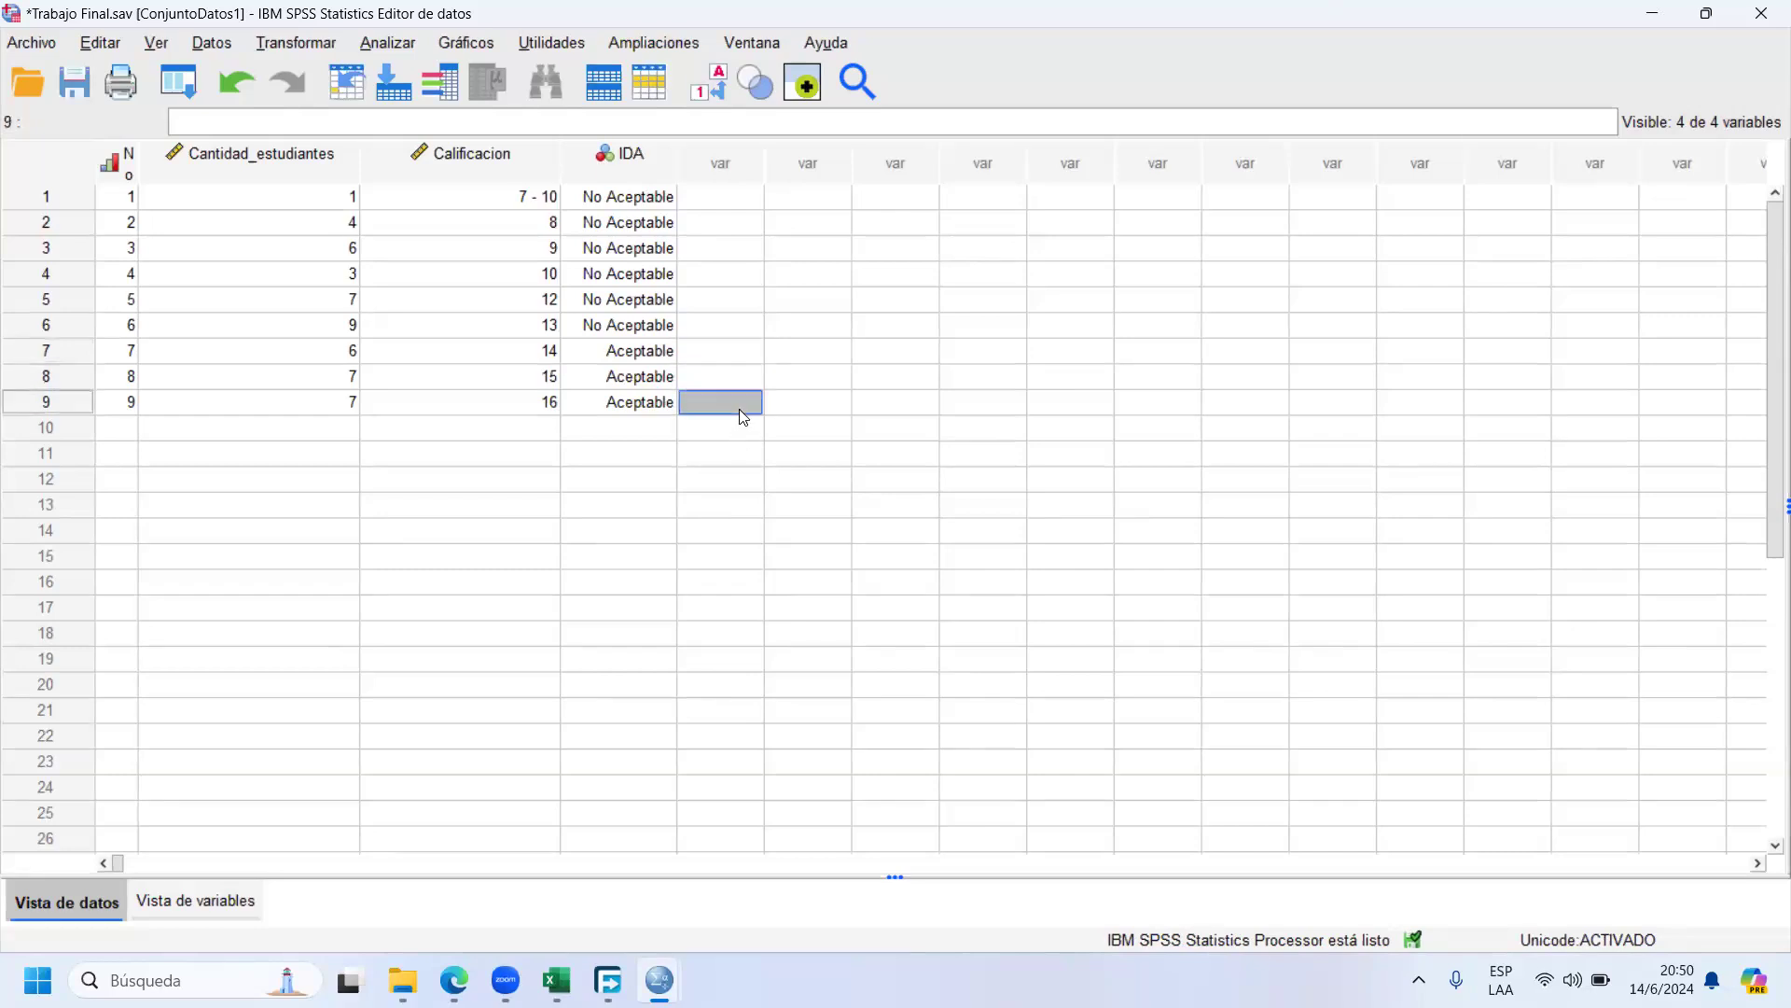
left_click(725, 345)
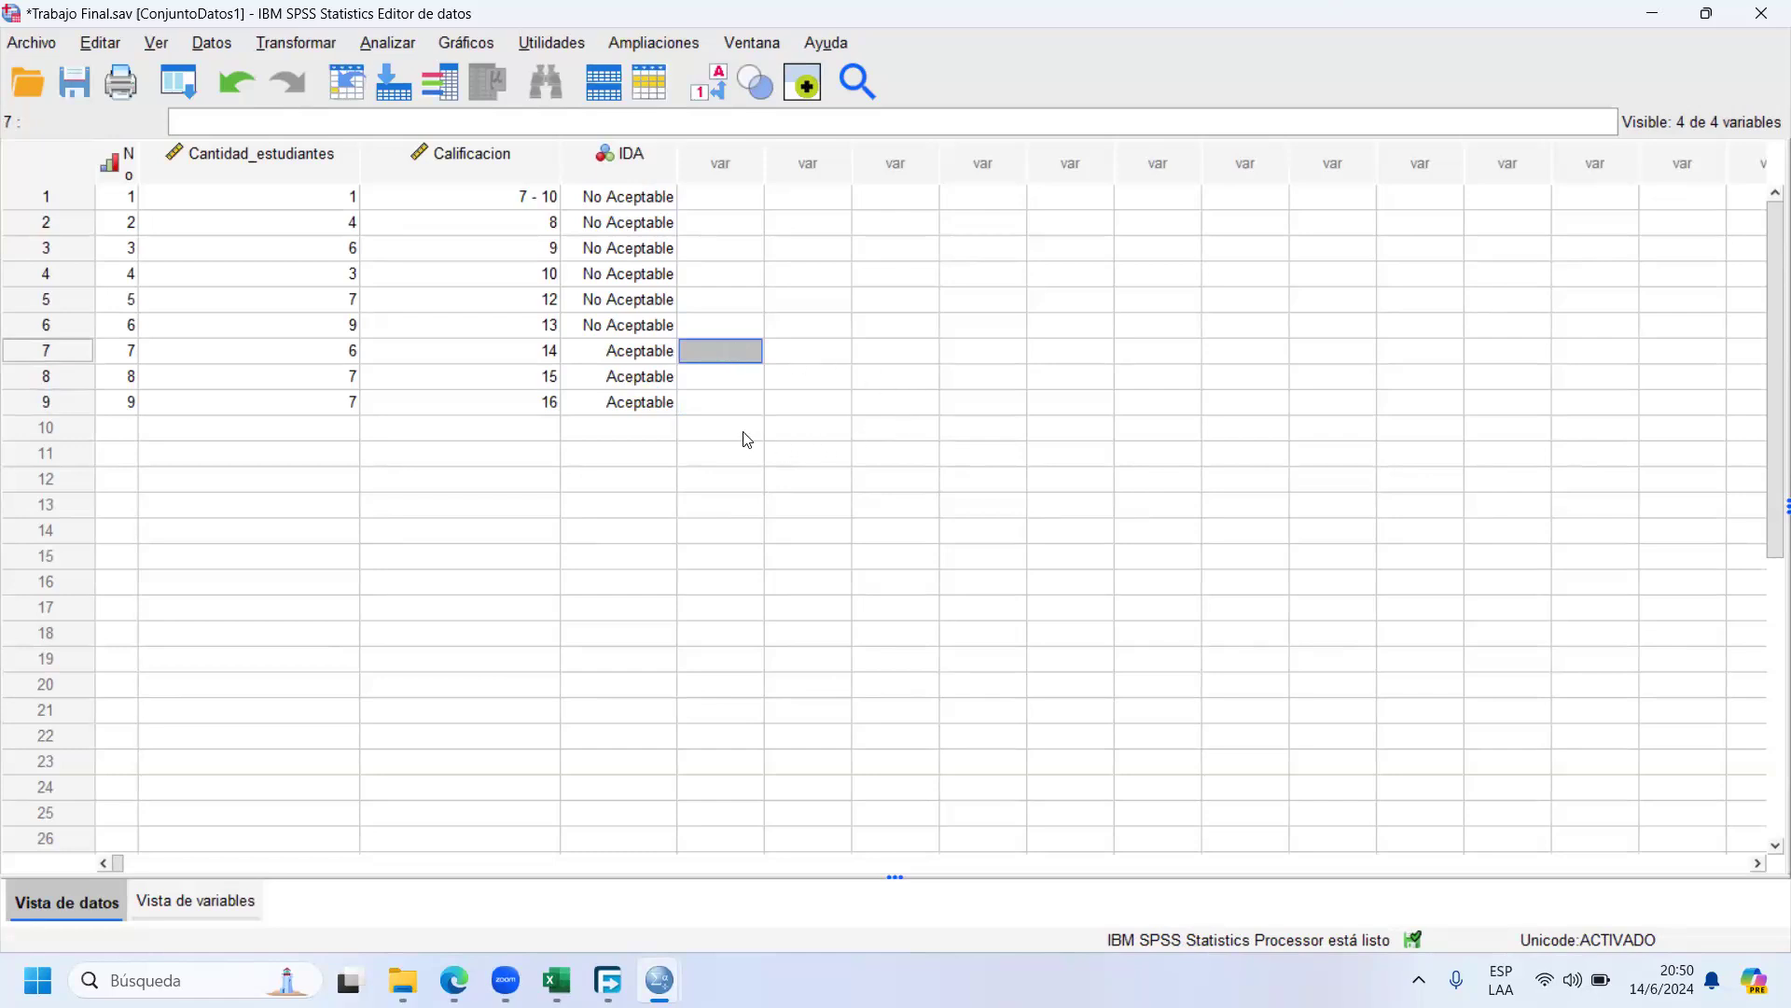
left_click(712, 382)
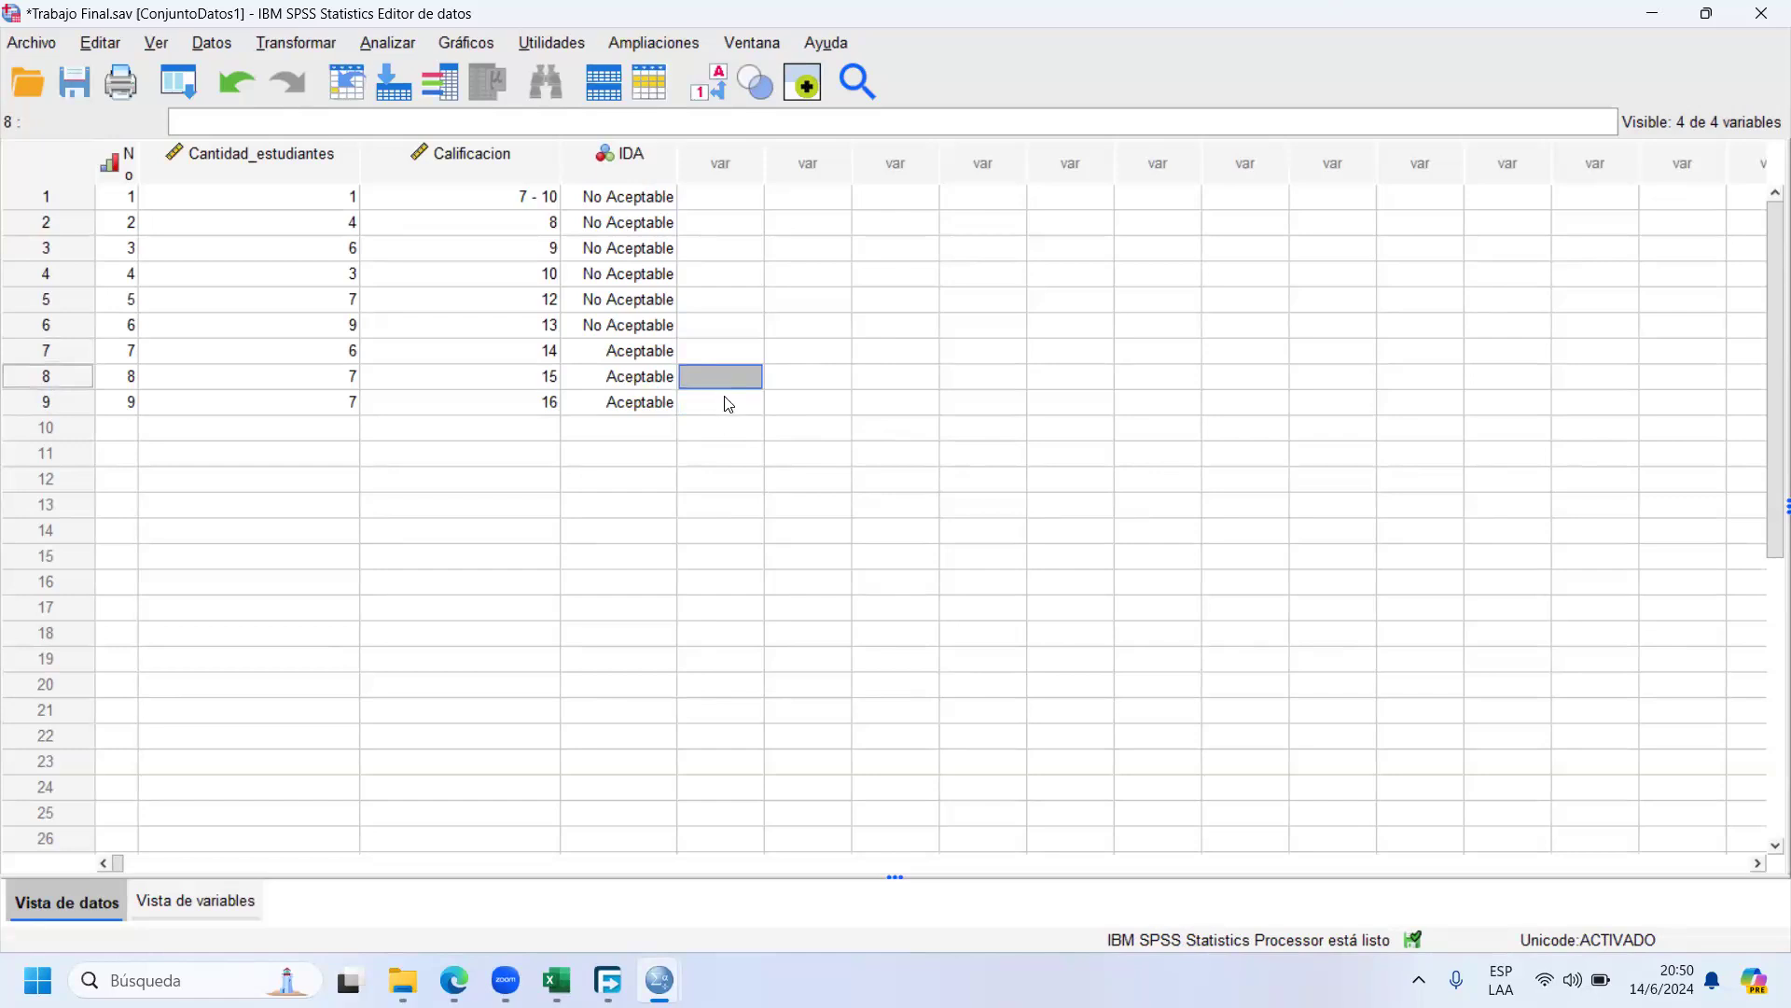
left_click(728, 402)
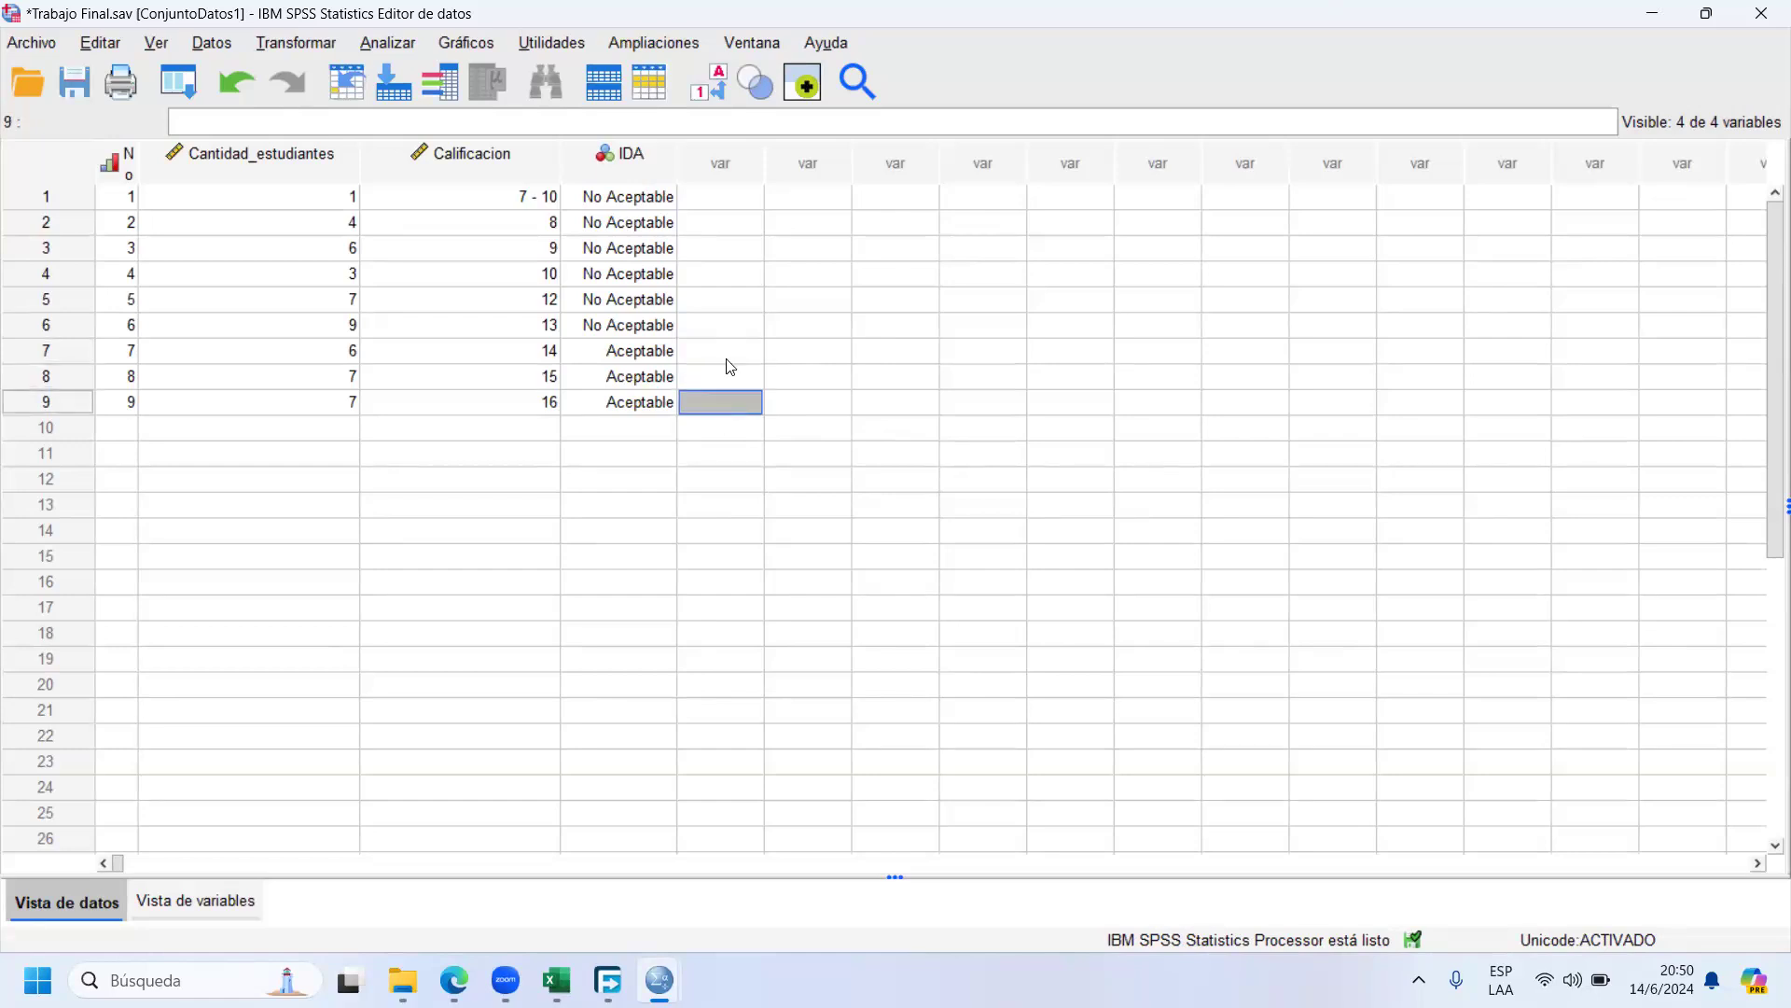
left_click(722, 375)
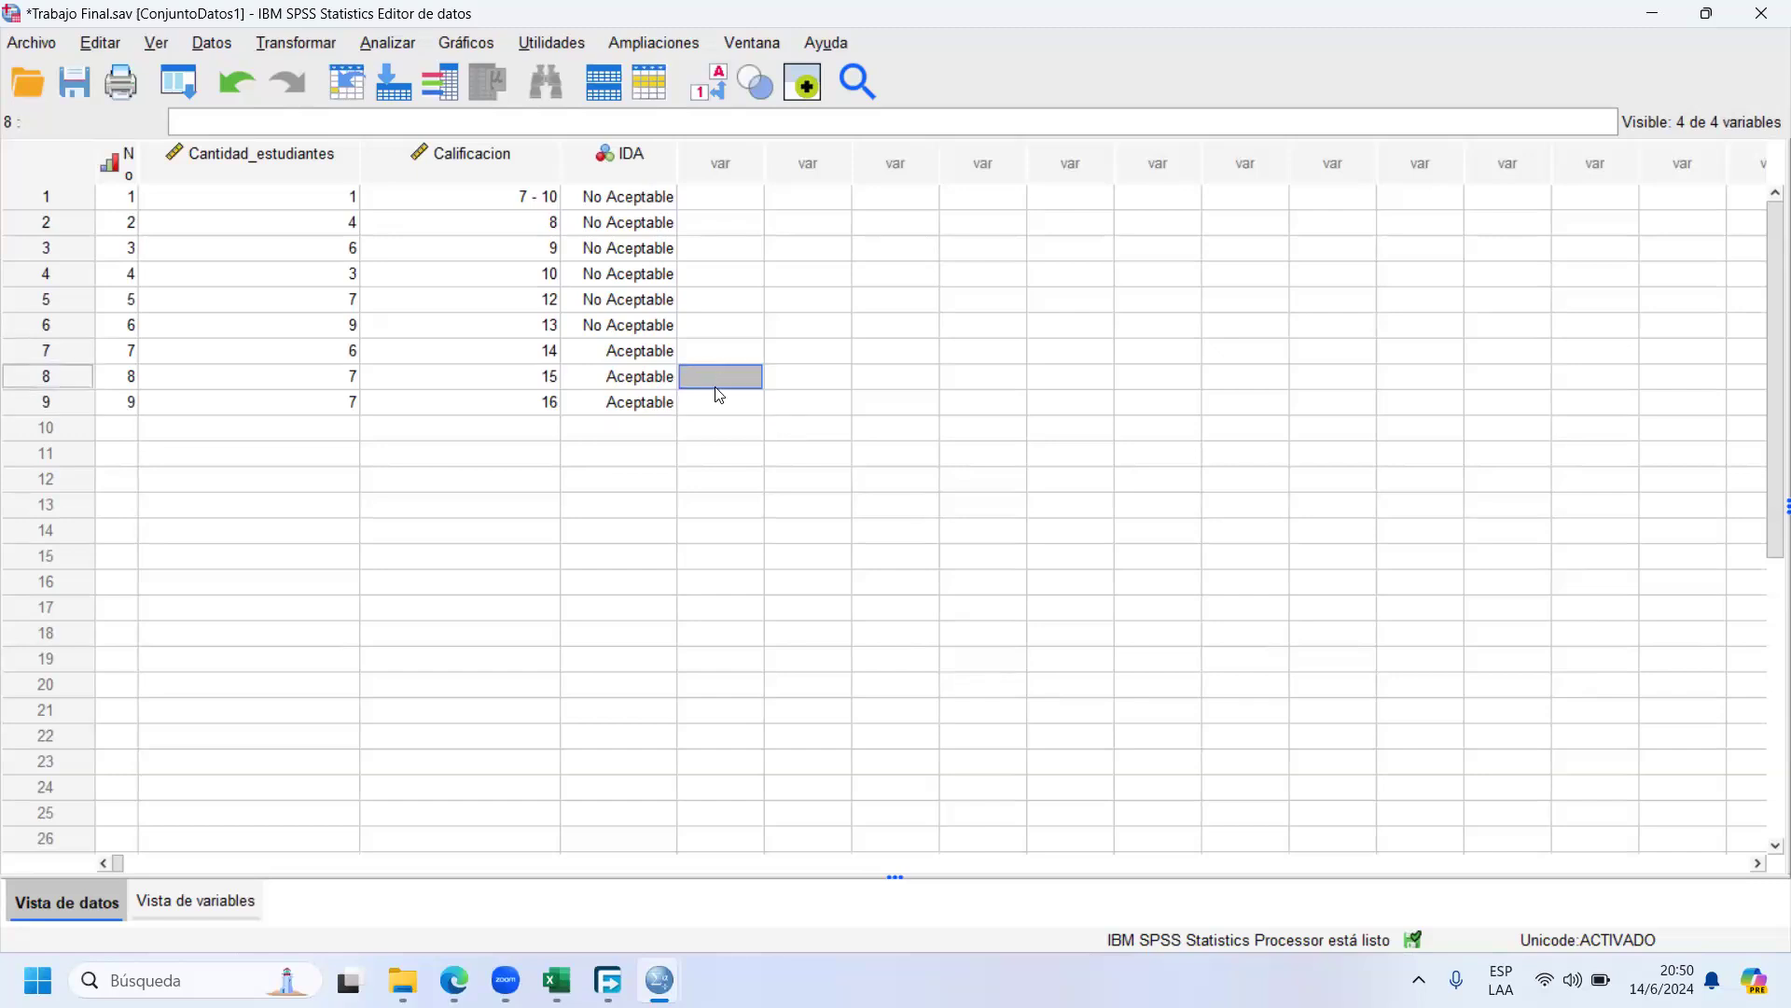
left_click(729, 410)
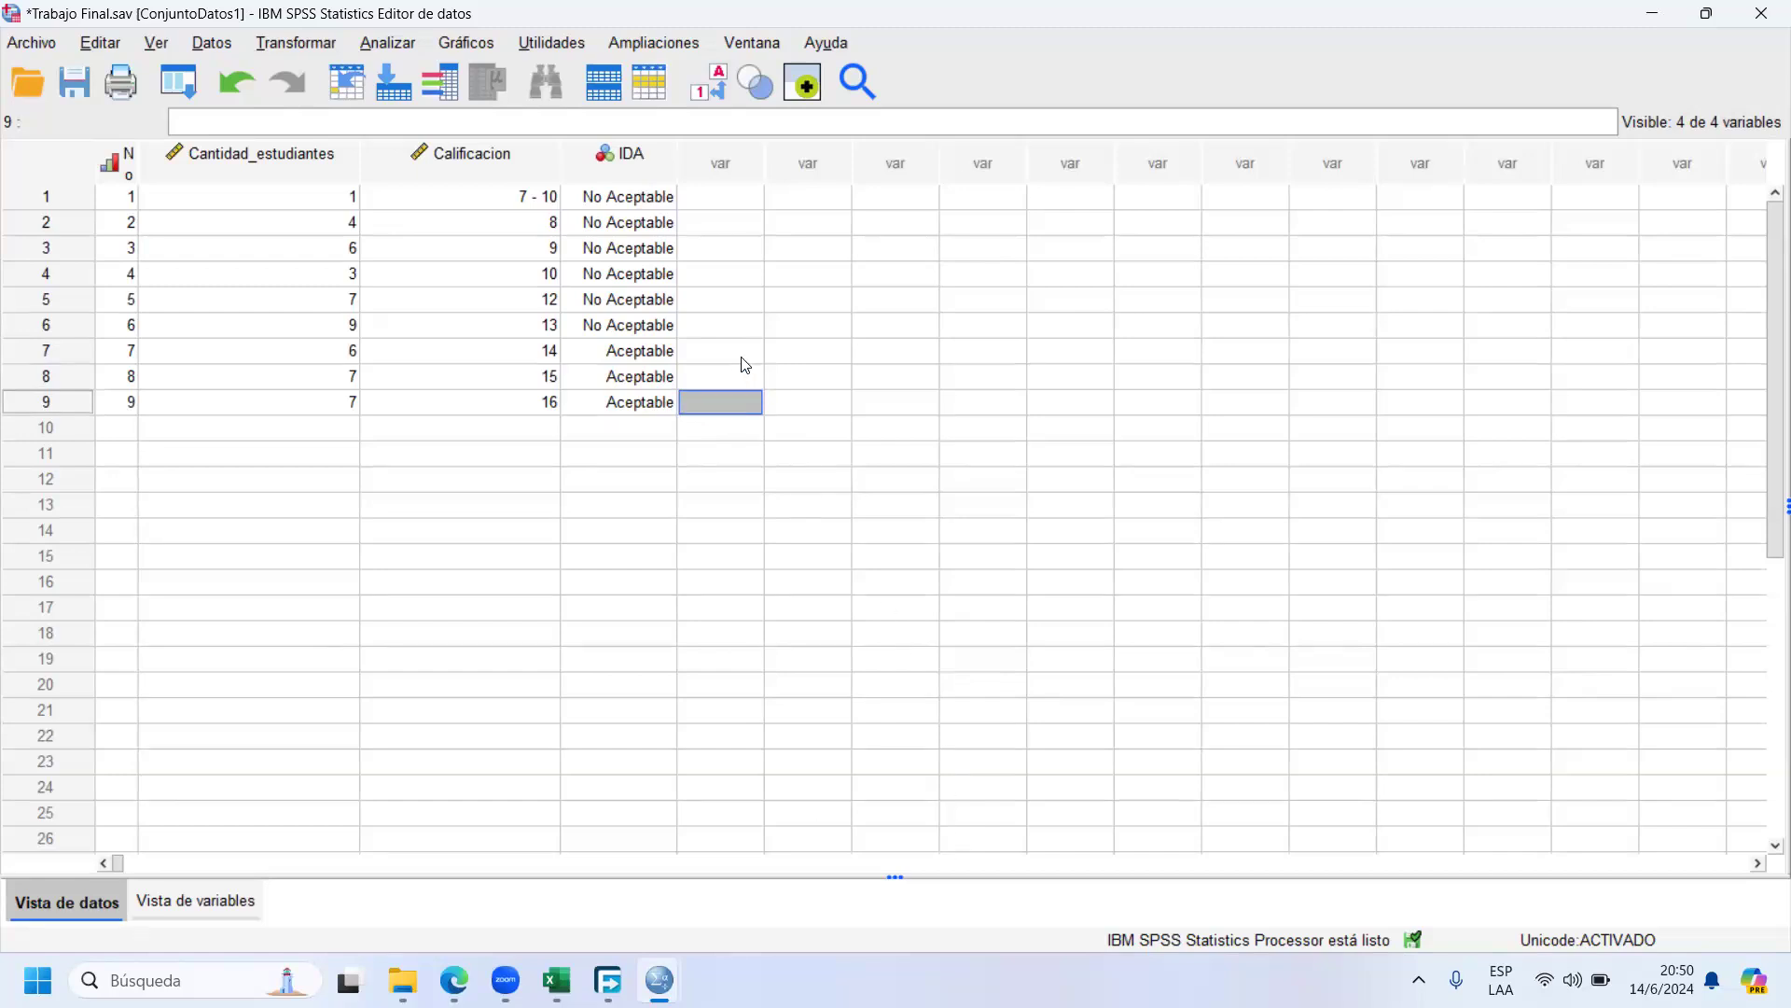
left_click(733, 377)
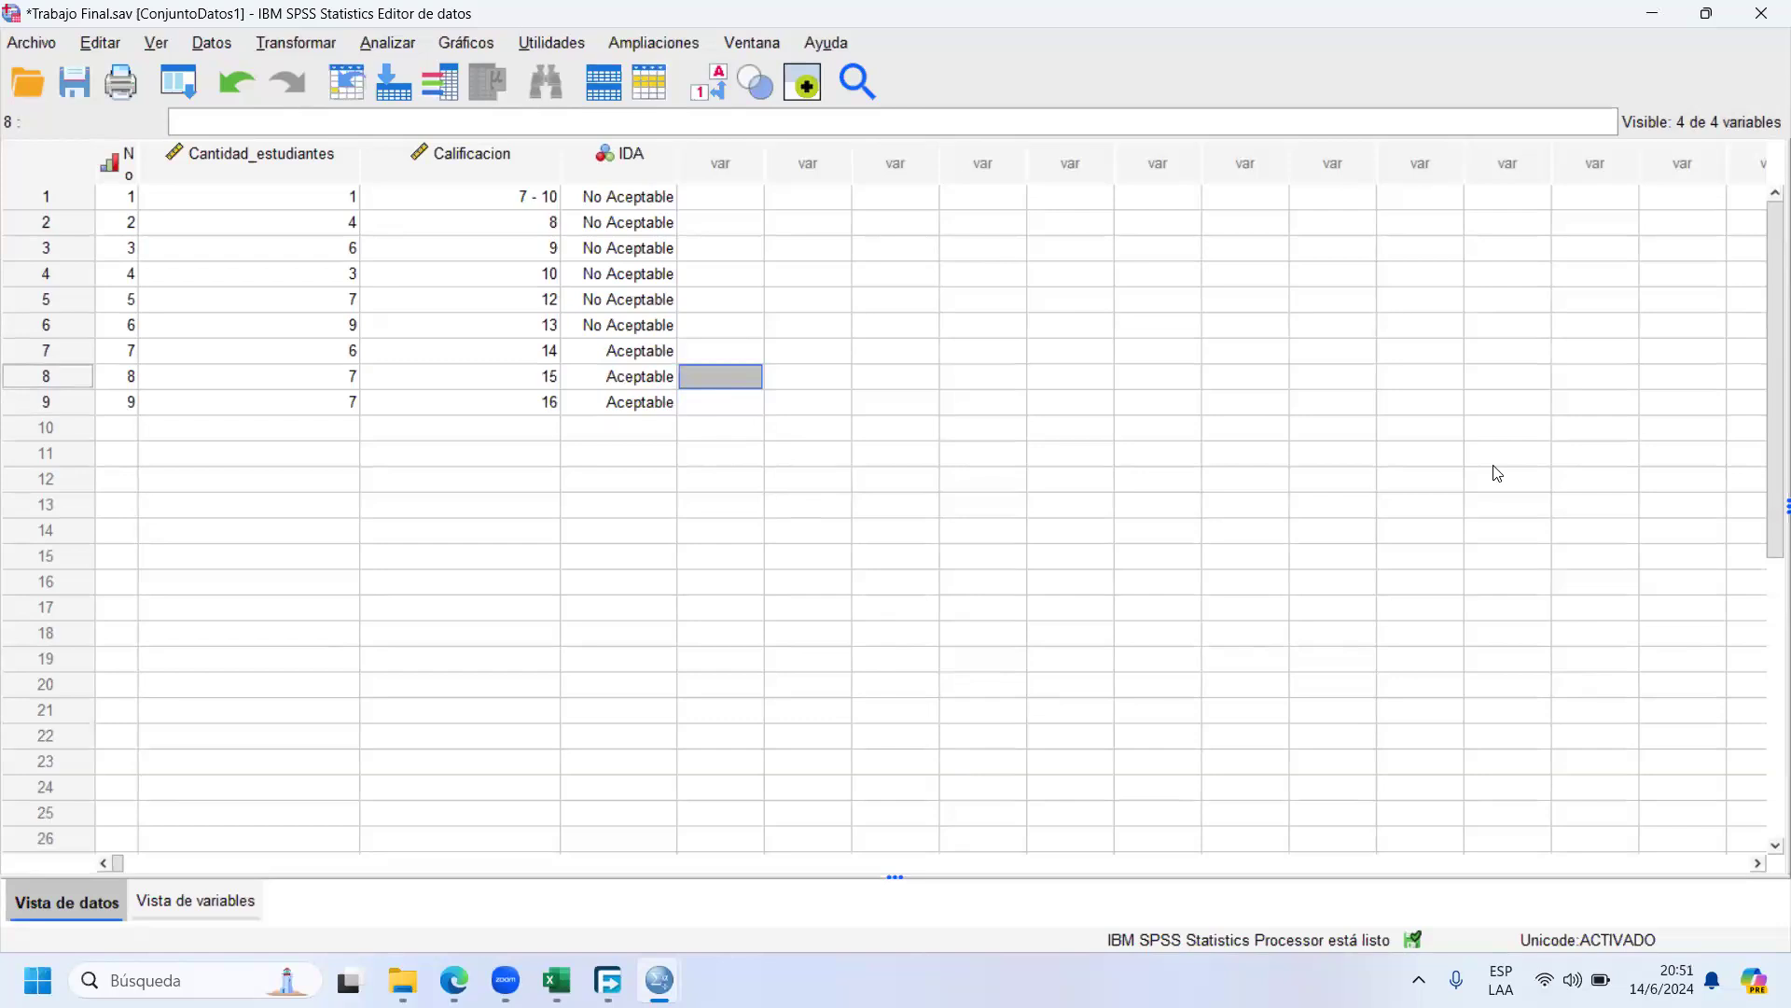
Return focus to the data editor and click through rows 7–9 of the empty column again
left_click(1198, 959)
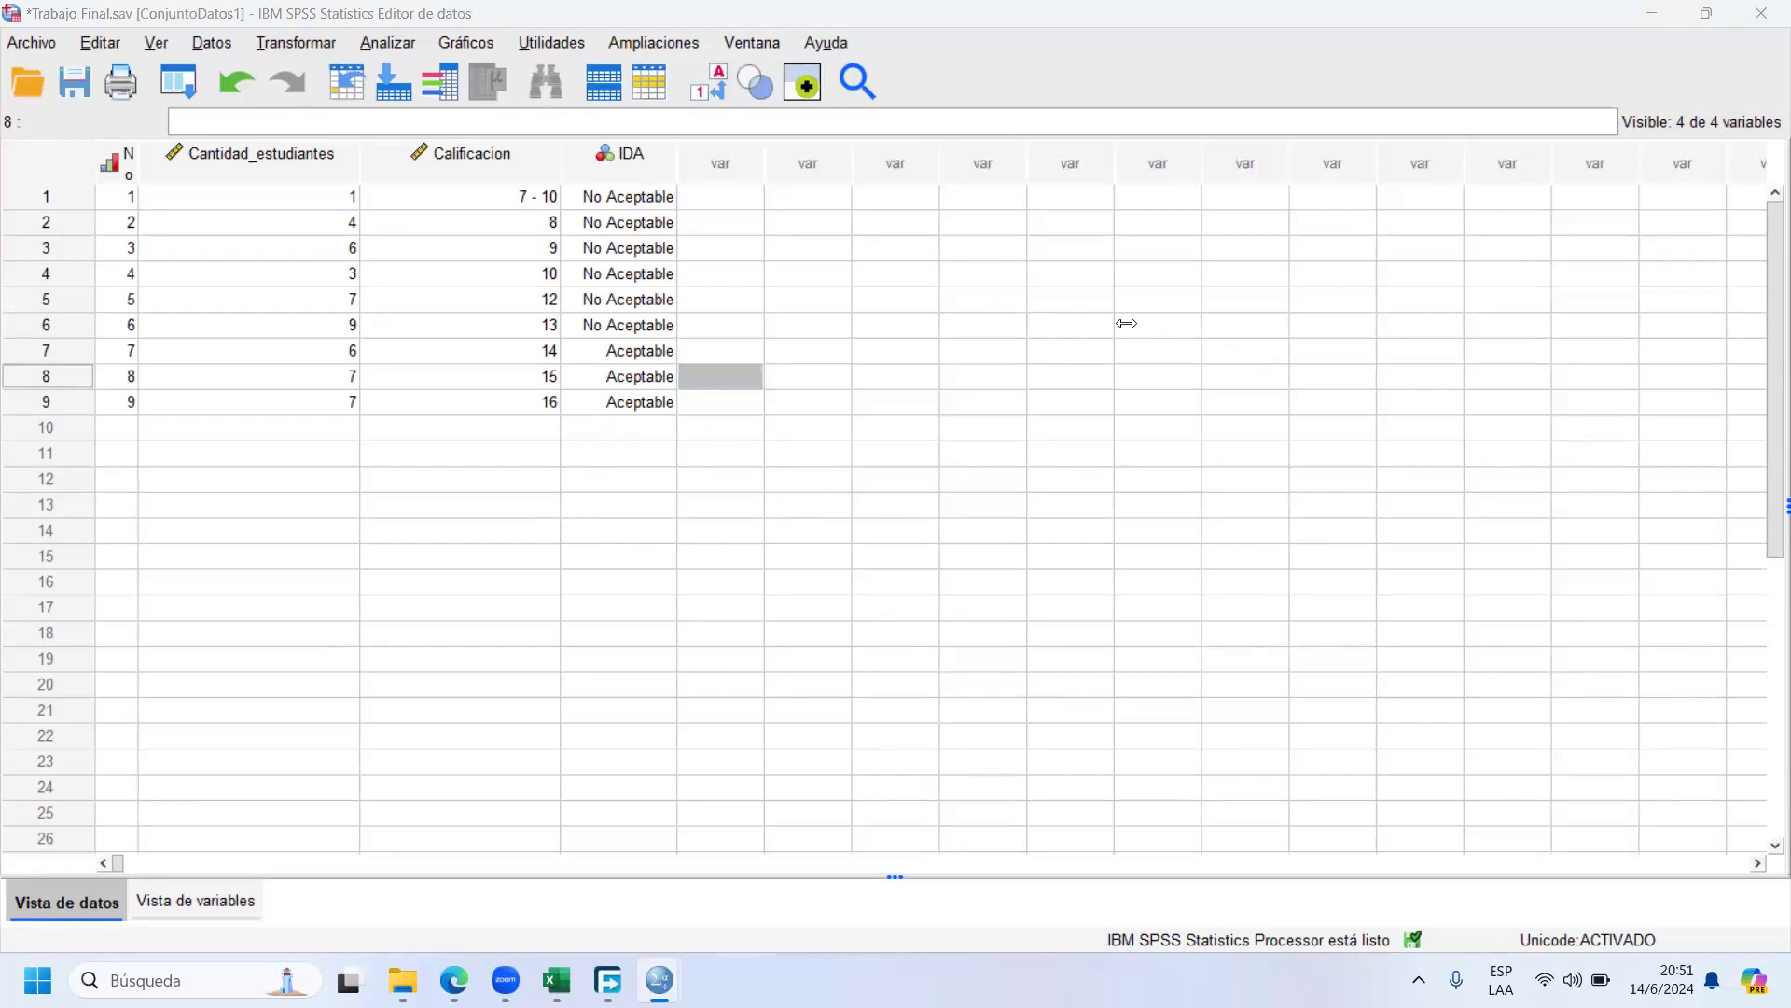
left_click(732, 382)
left_click(730, 353)
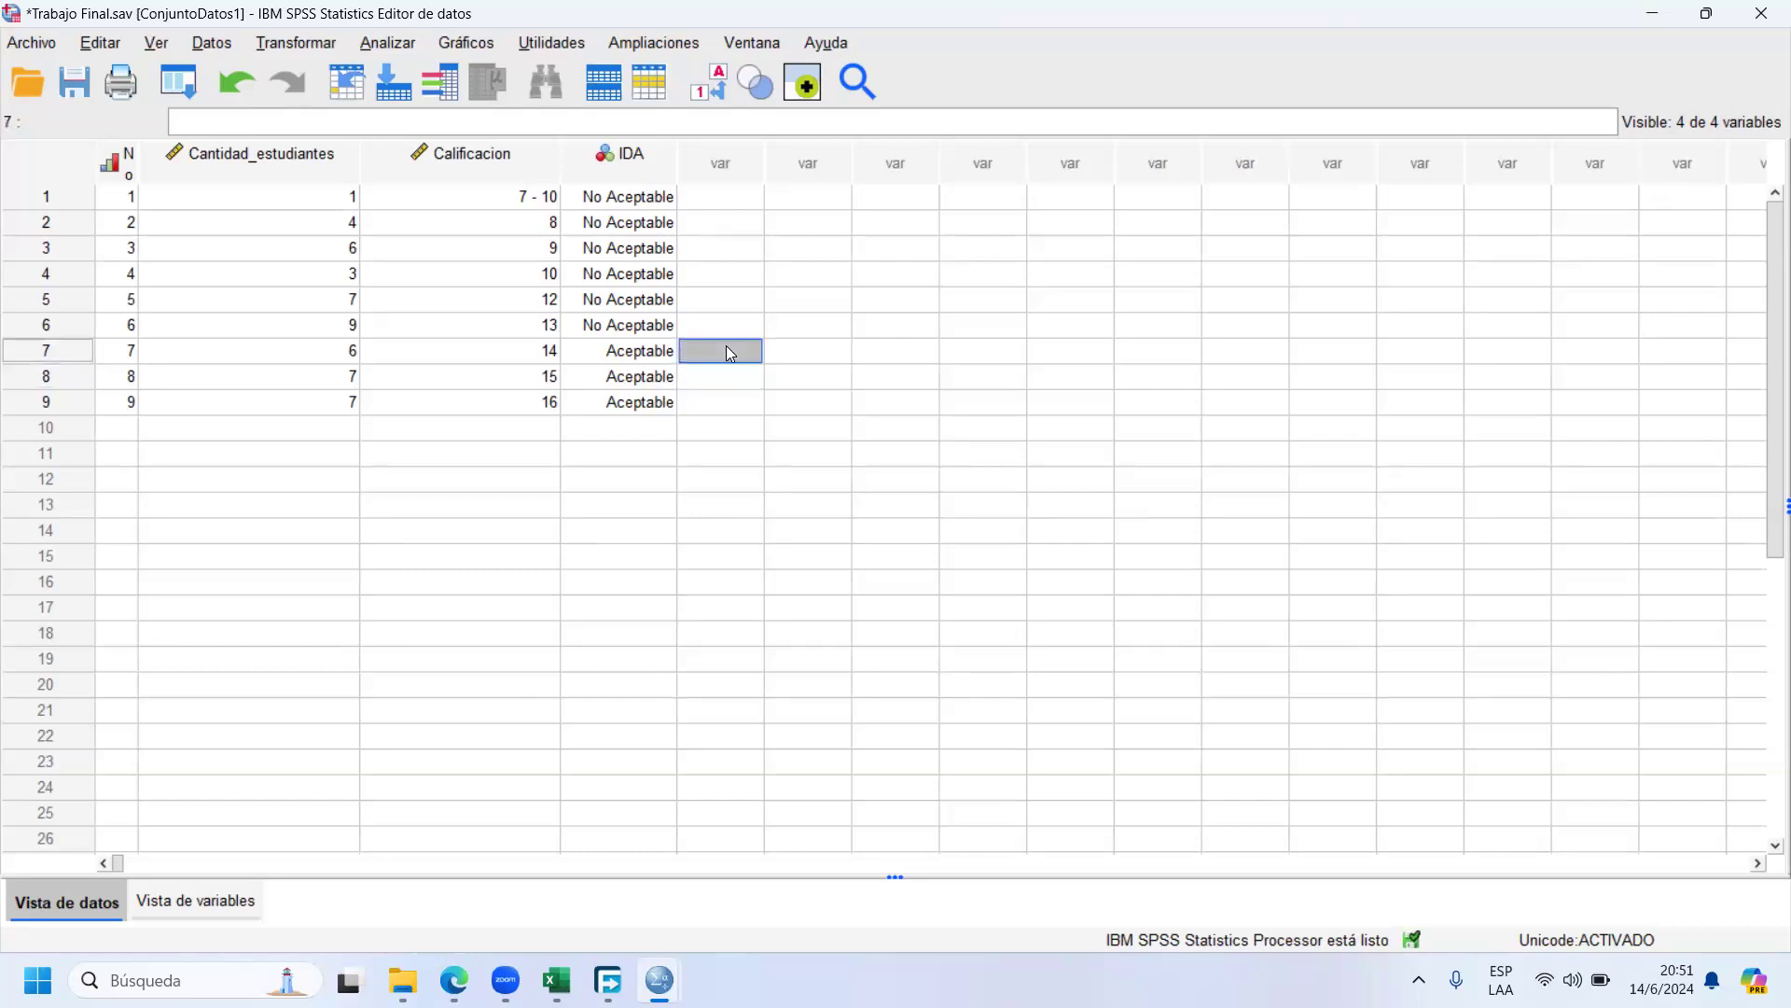
left_click(731, 378)
left_click(725, 408)
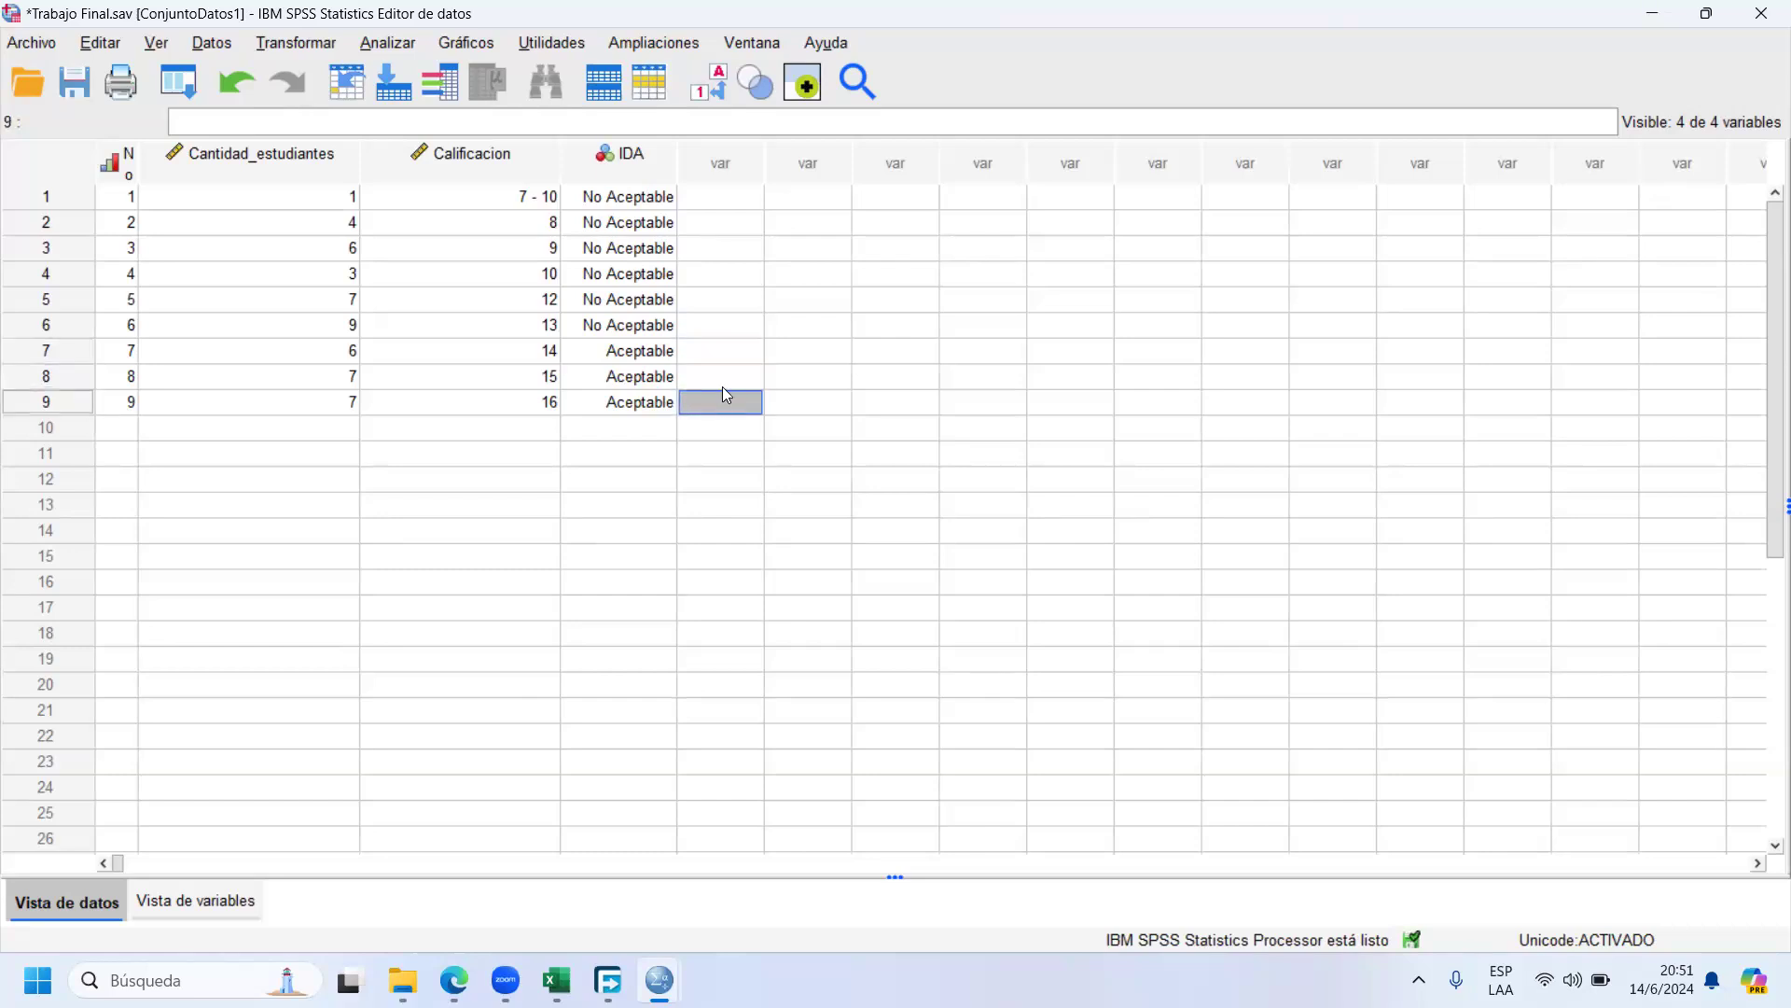
left_click(724, 352)
left_click(738, 380)
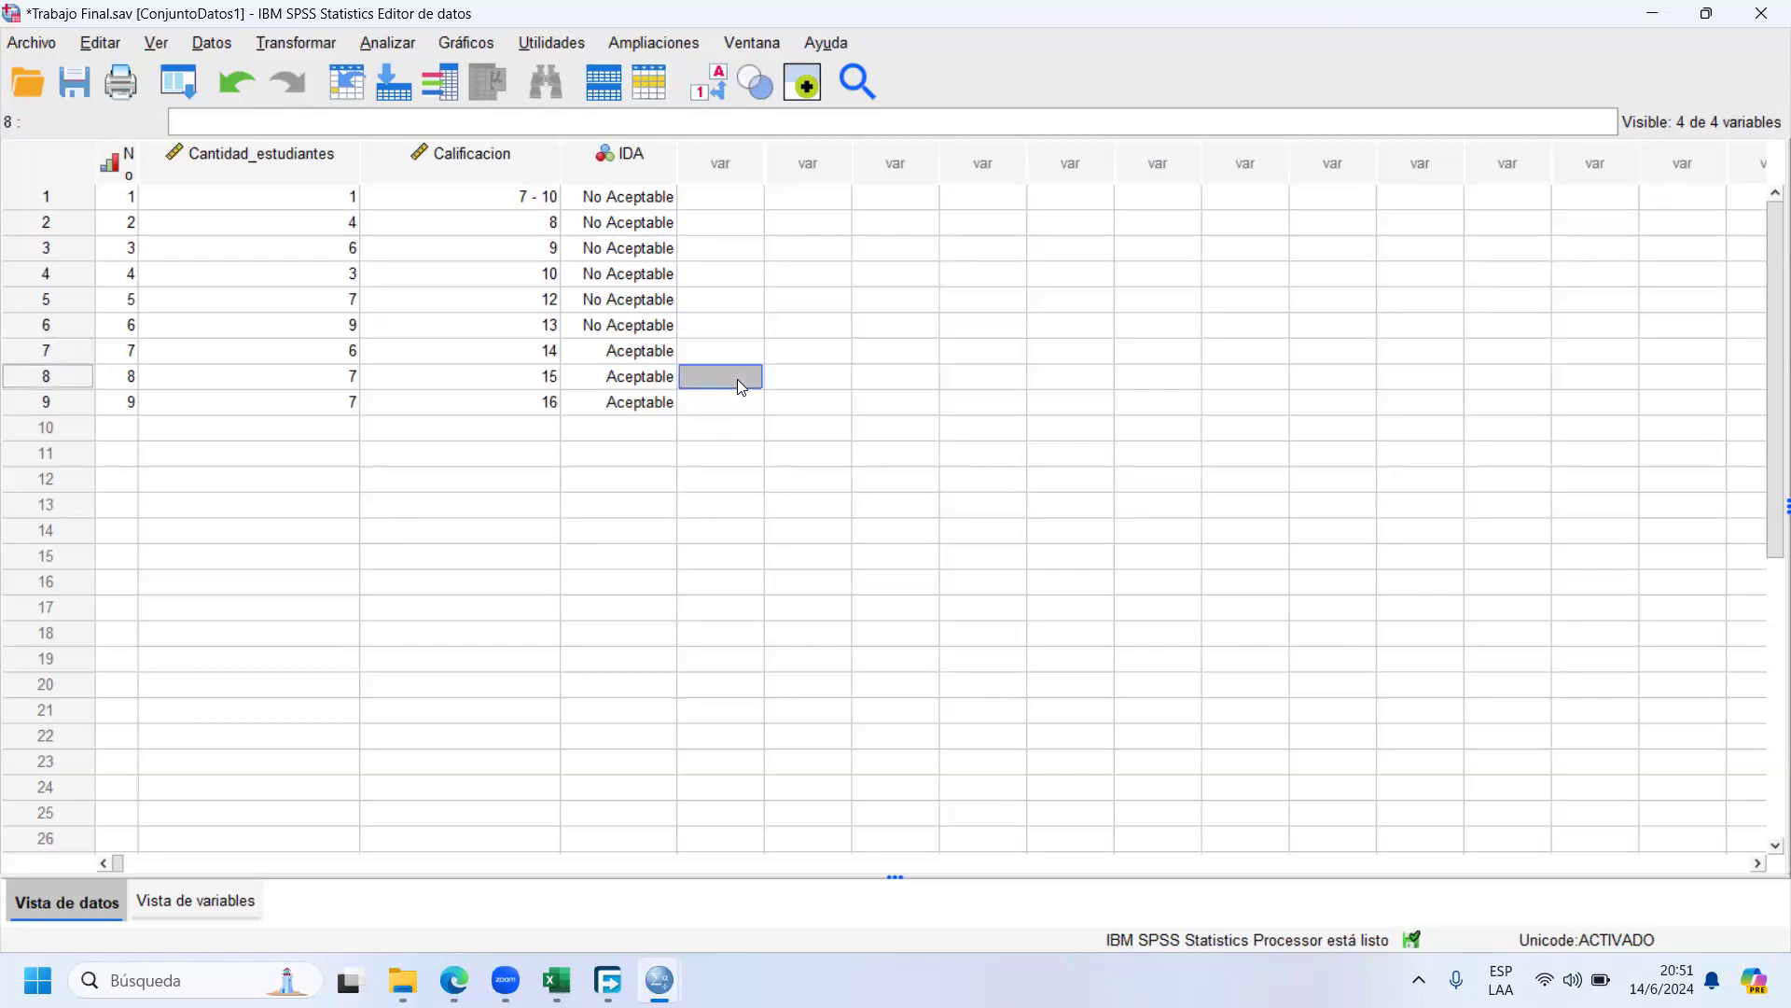
left_click(732, 404)
left_click(735, 354)
left_click(731, 381)
left_click(726, 392)
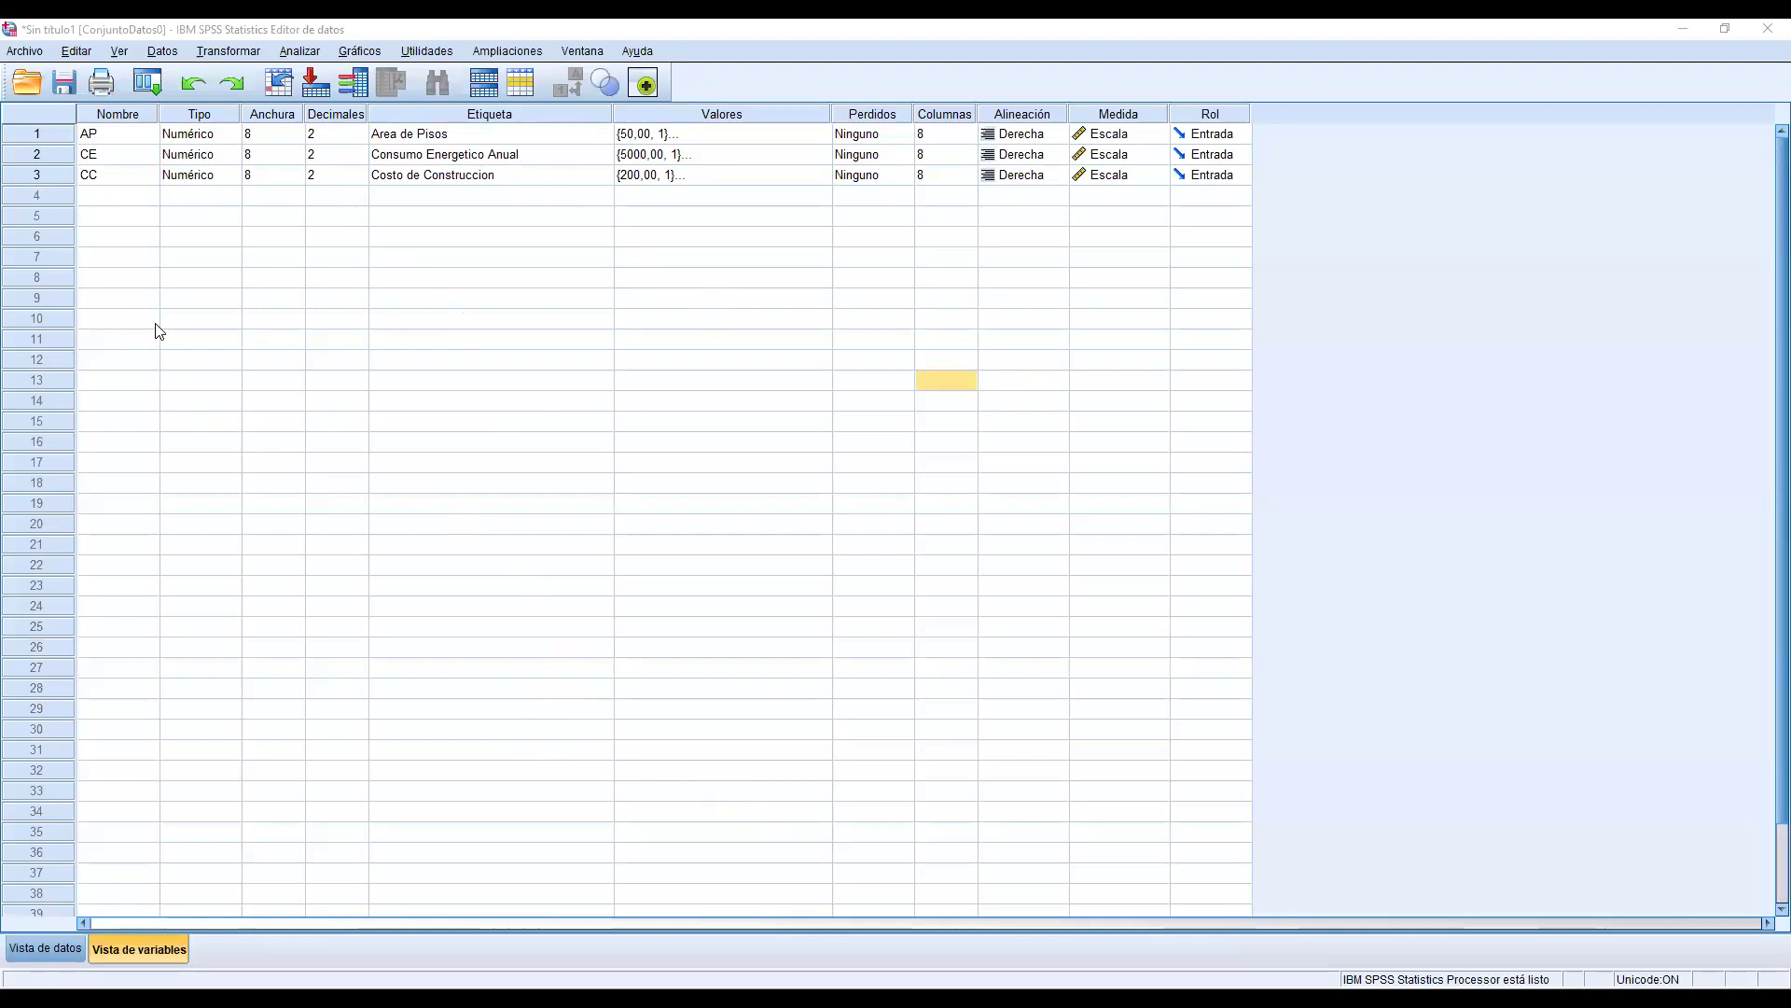
Select AP and open its value labels, 50,00 through 200,00 labelled 1 to 4
left_click(133, 142)
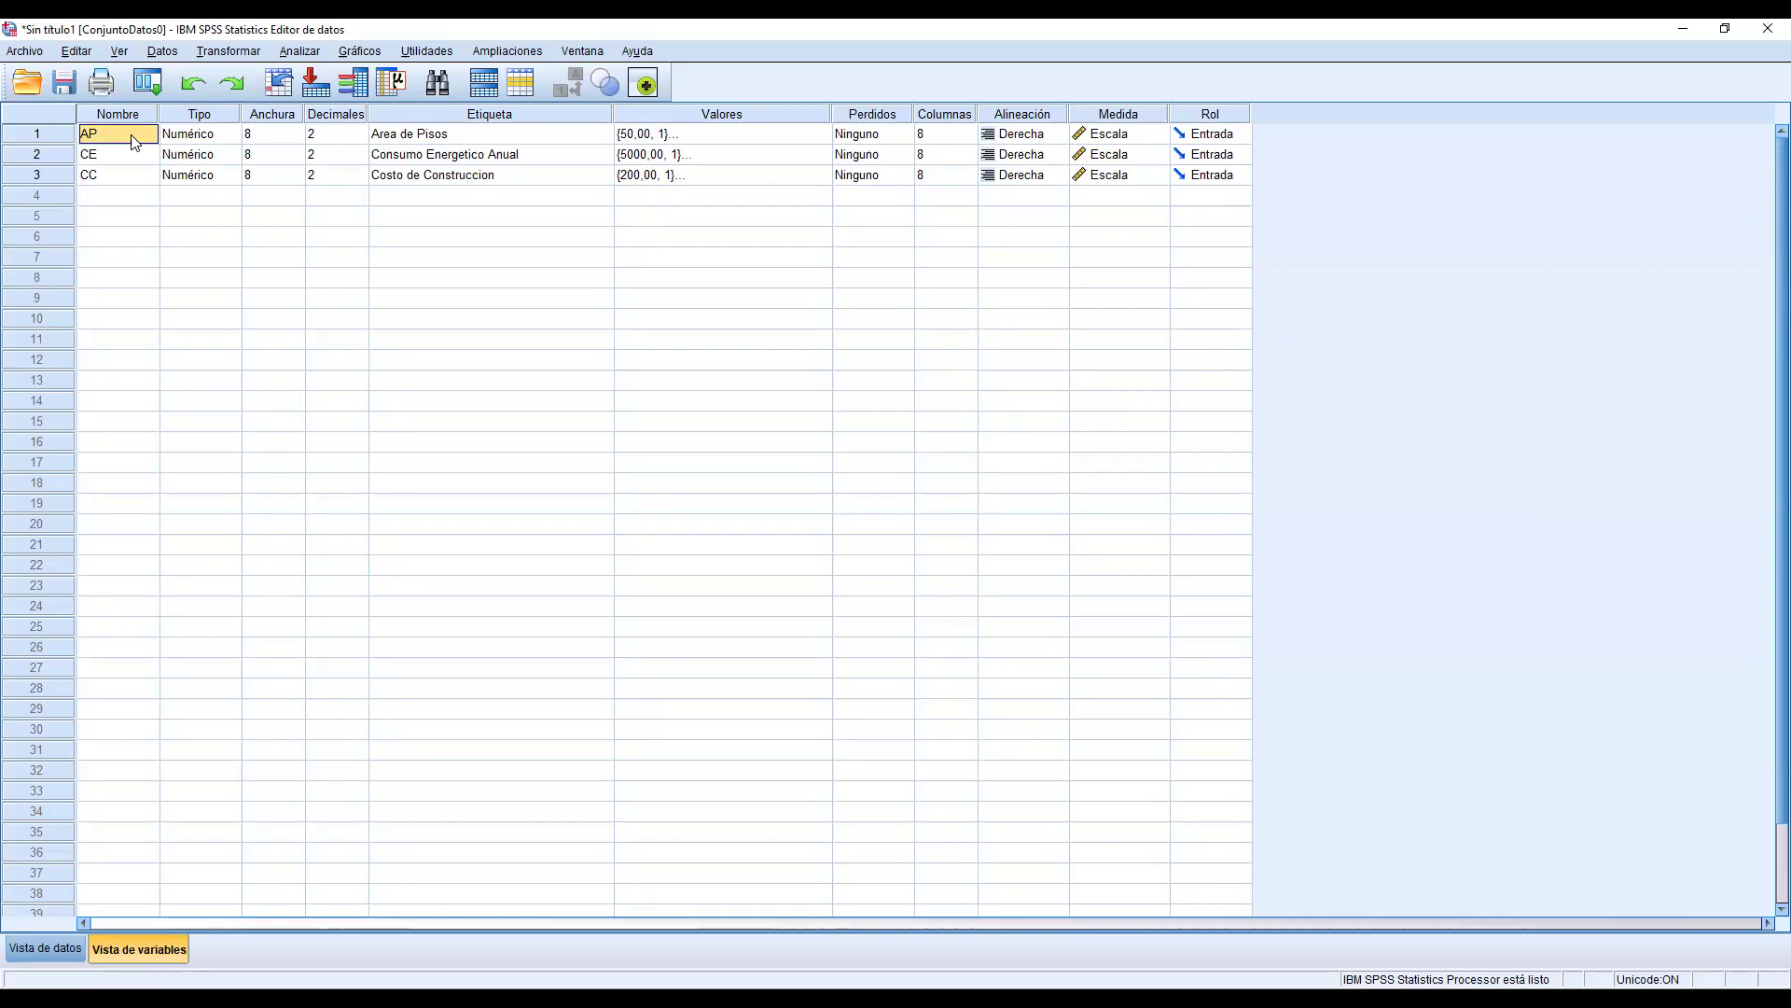
left_click(719, 139)
left_click(821, 137)
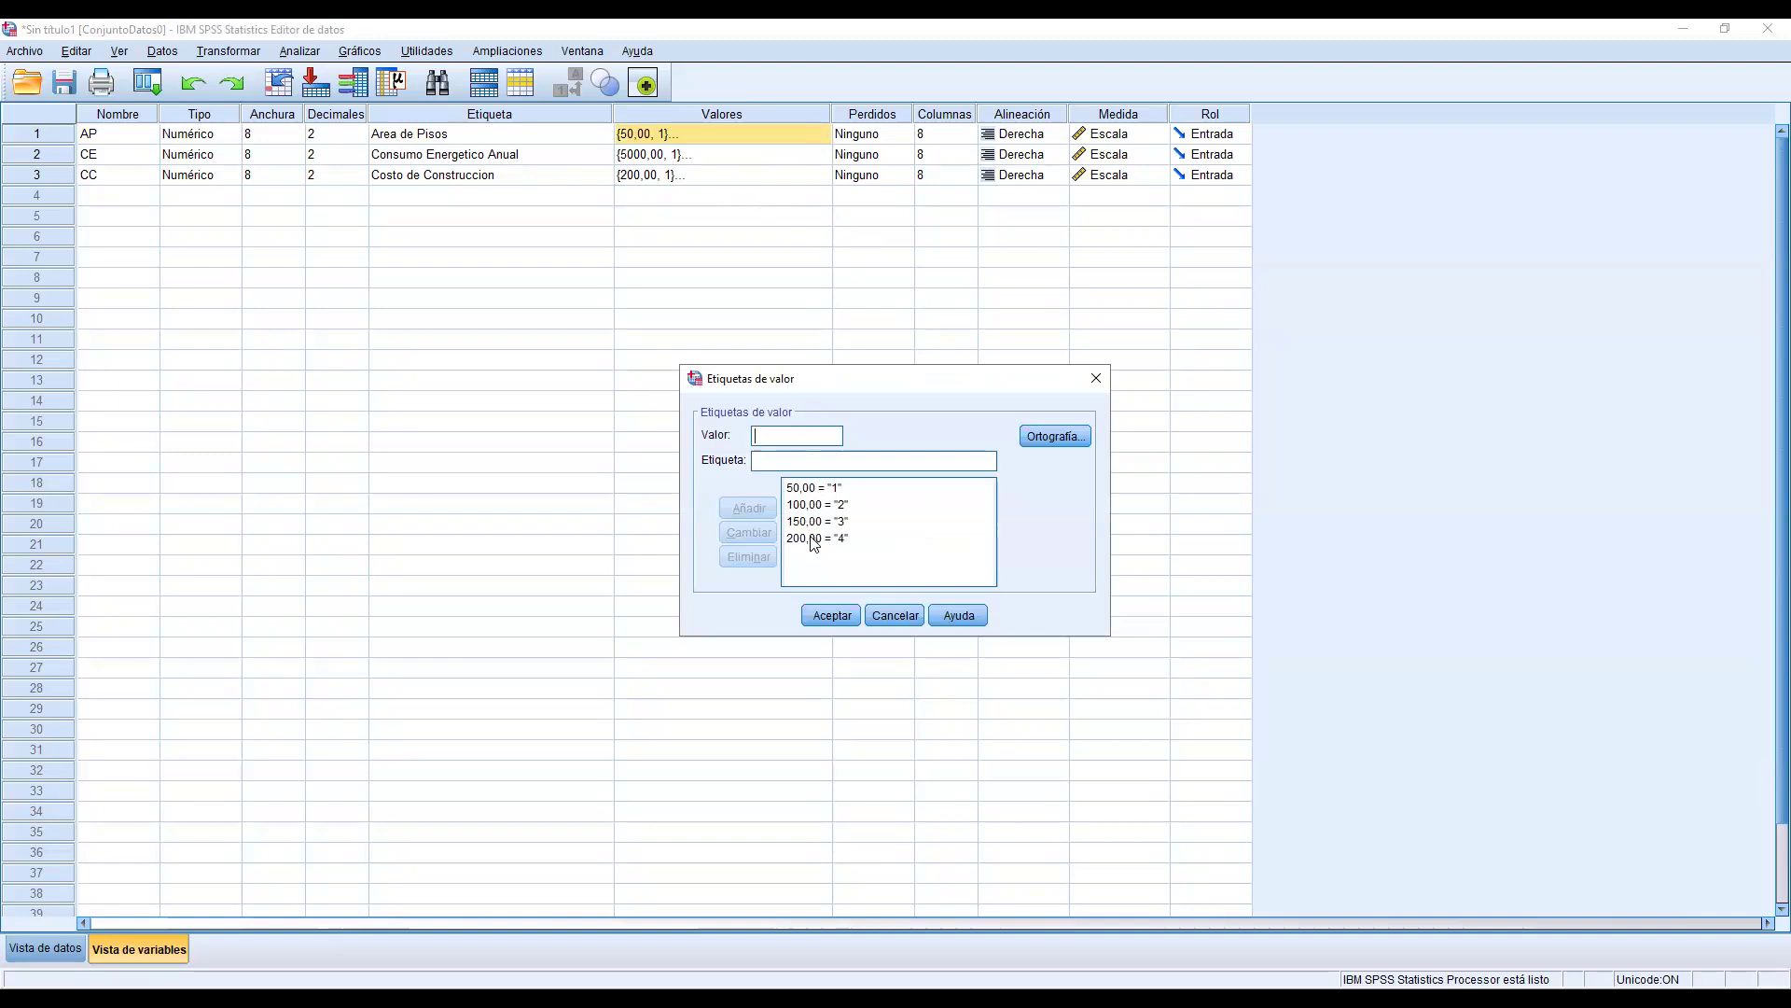
Close AP's labels and review CE's value labels for 5000,00 through 20000,00
left_click(833, 616)
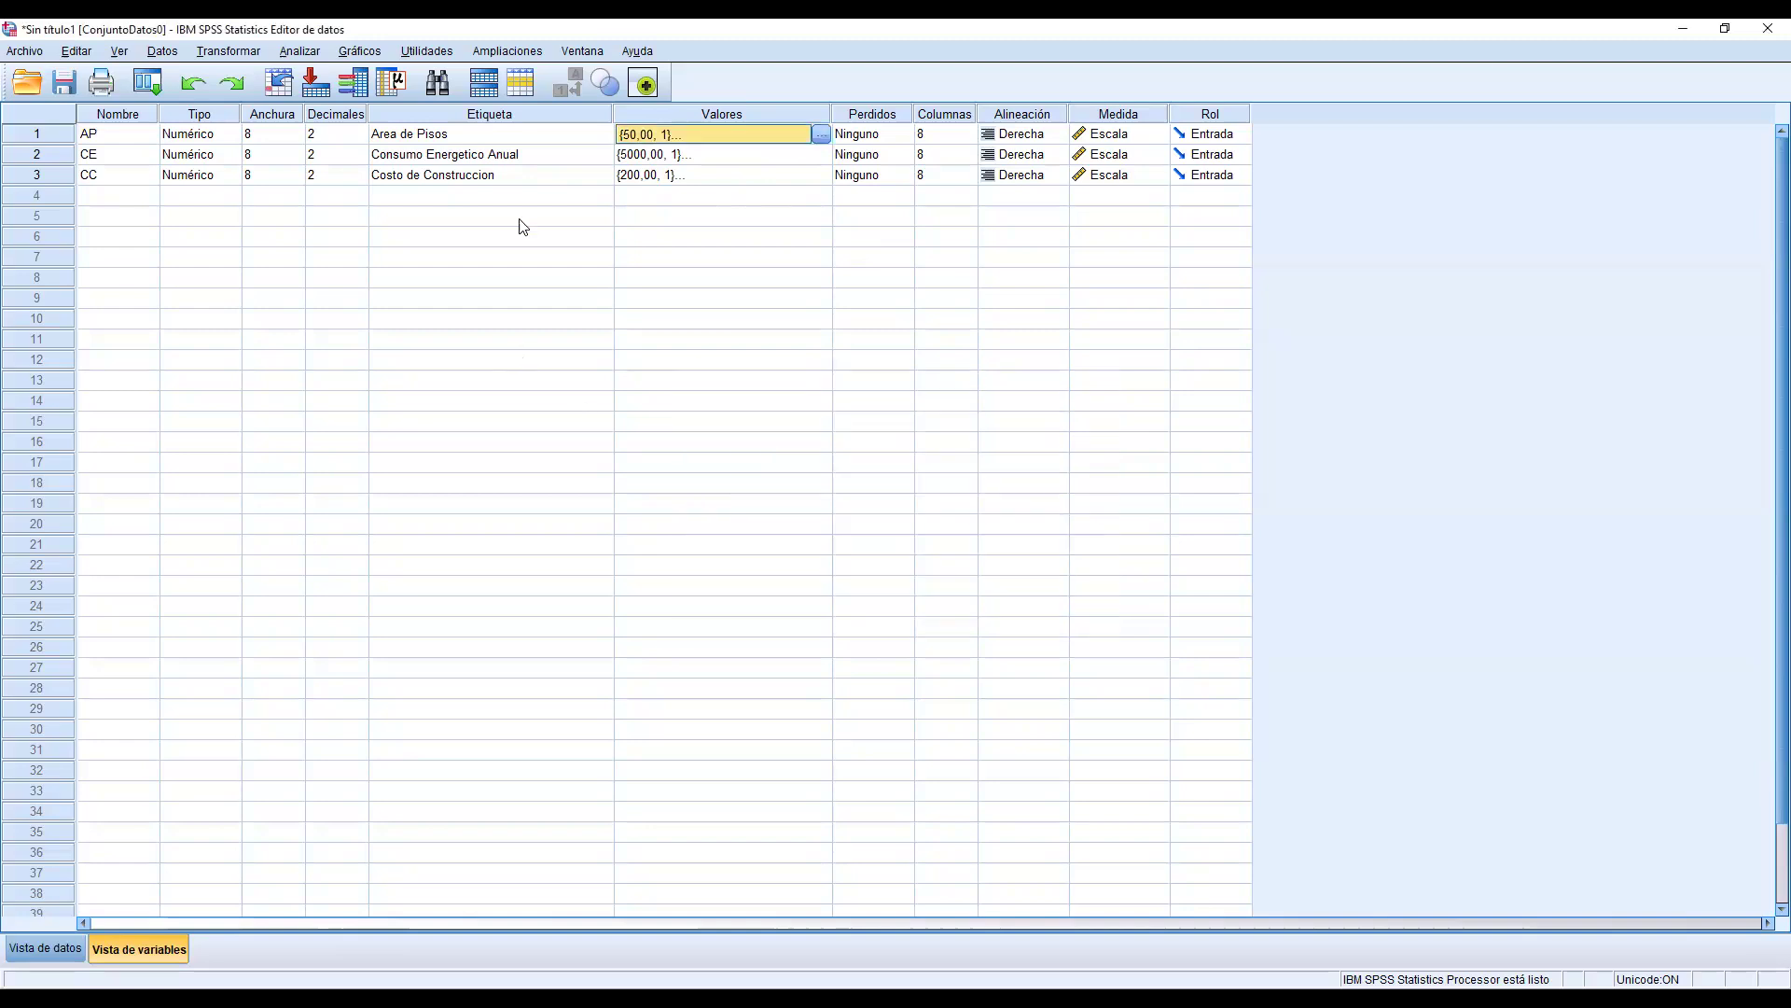
left_click(690, 157)
left_click(820, 155)
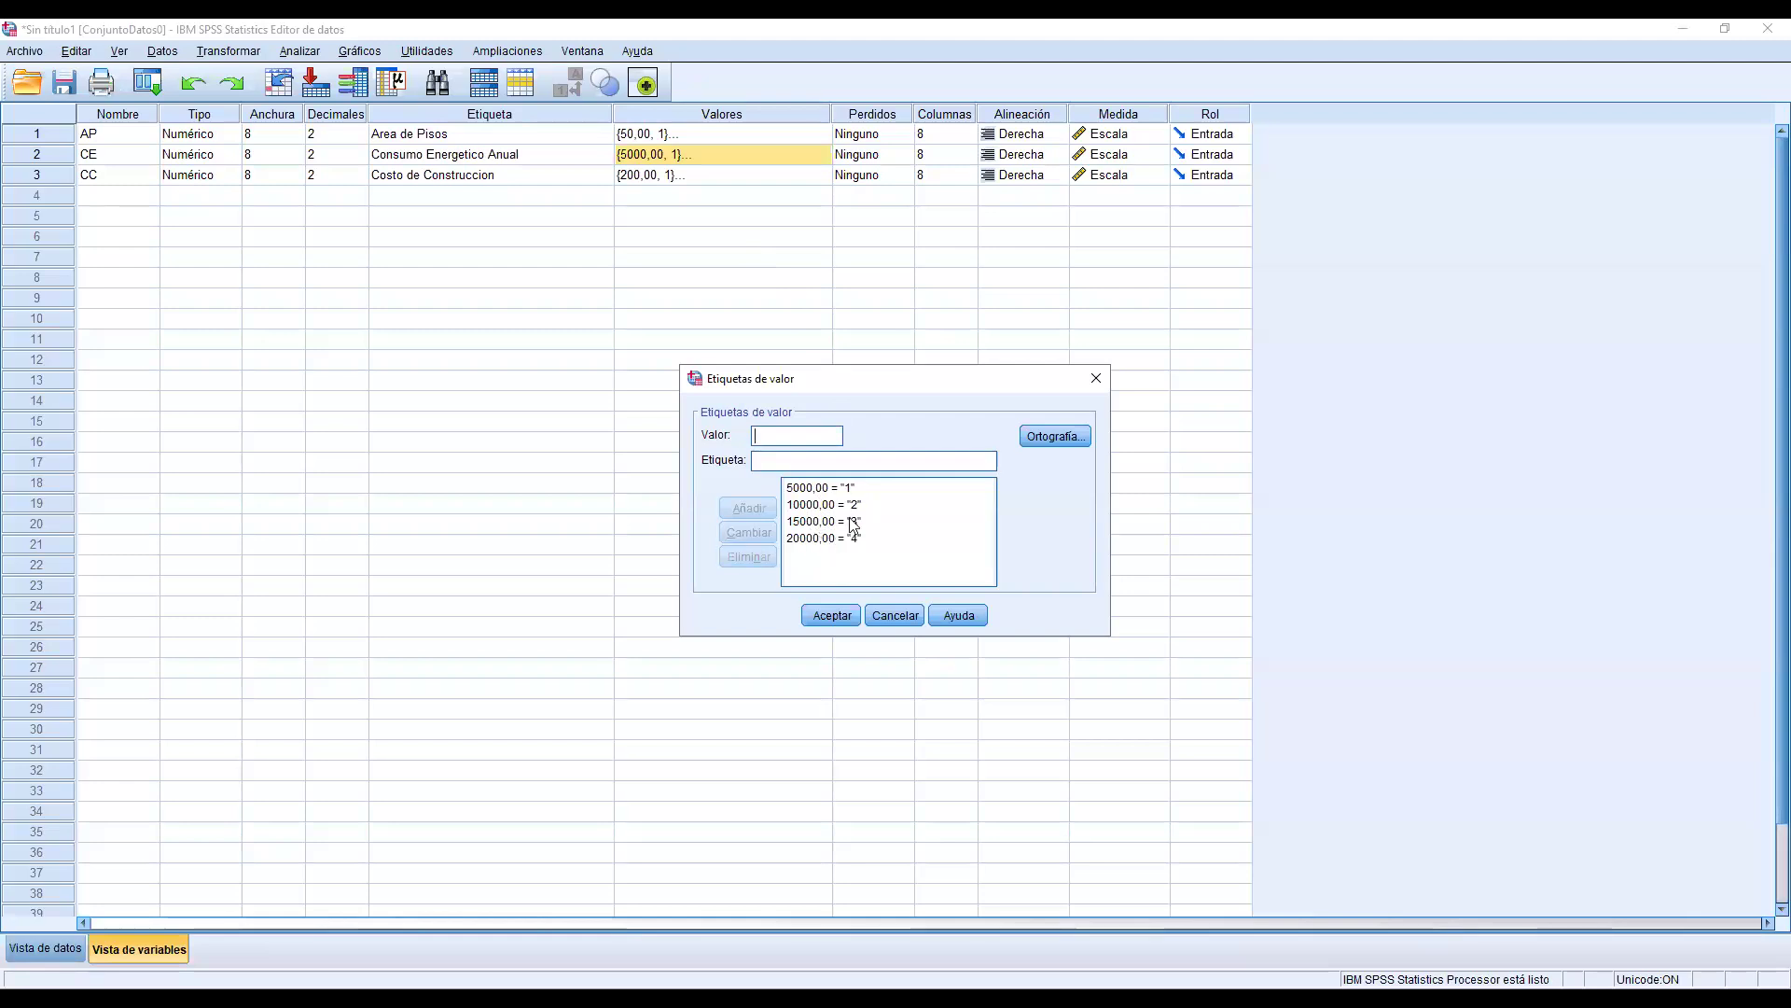
left_click(731, 182)
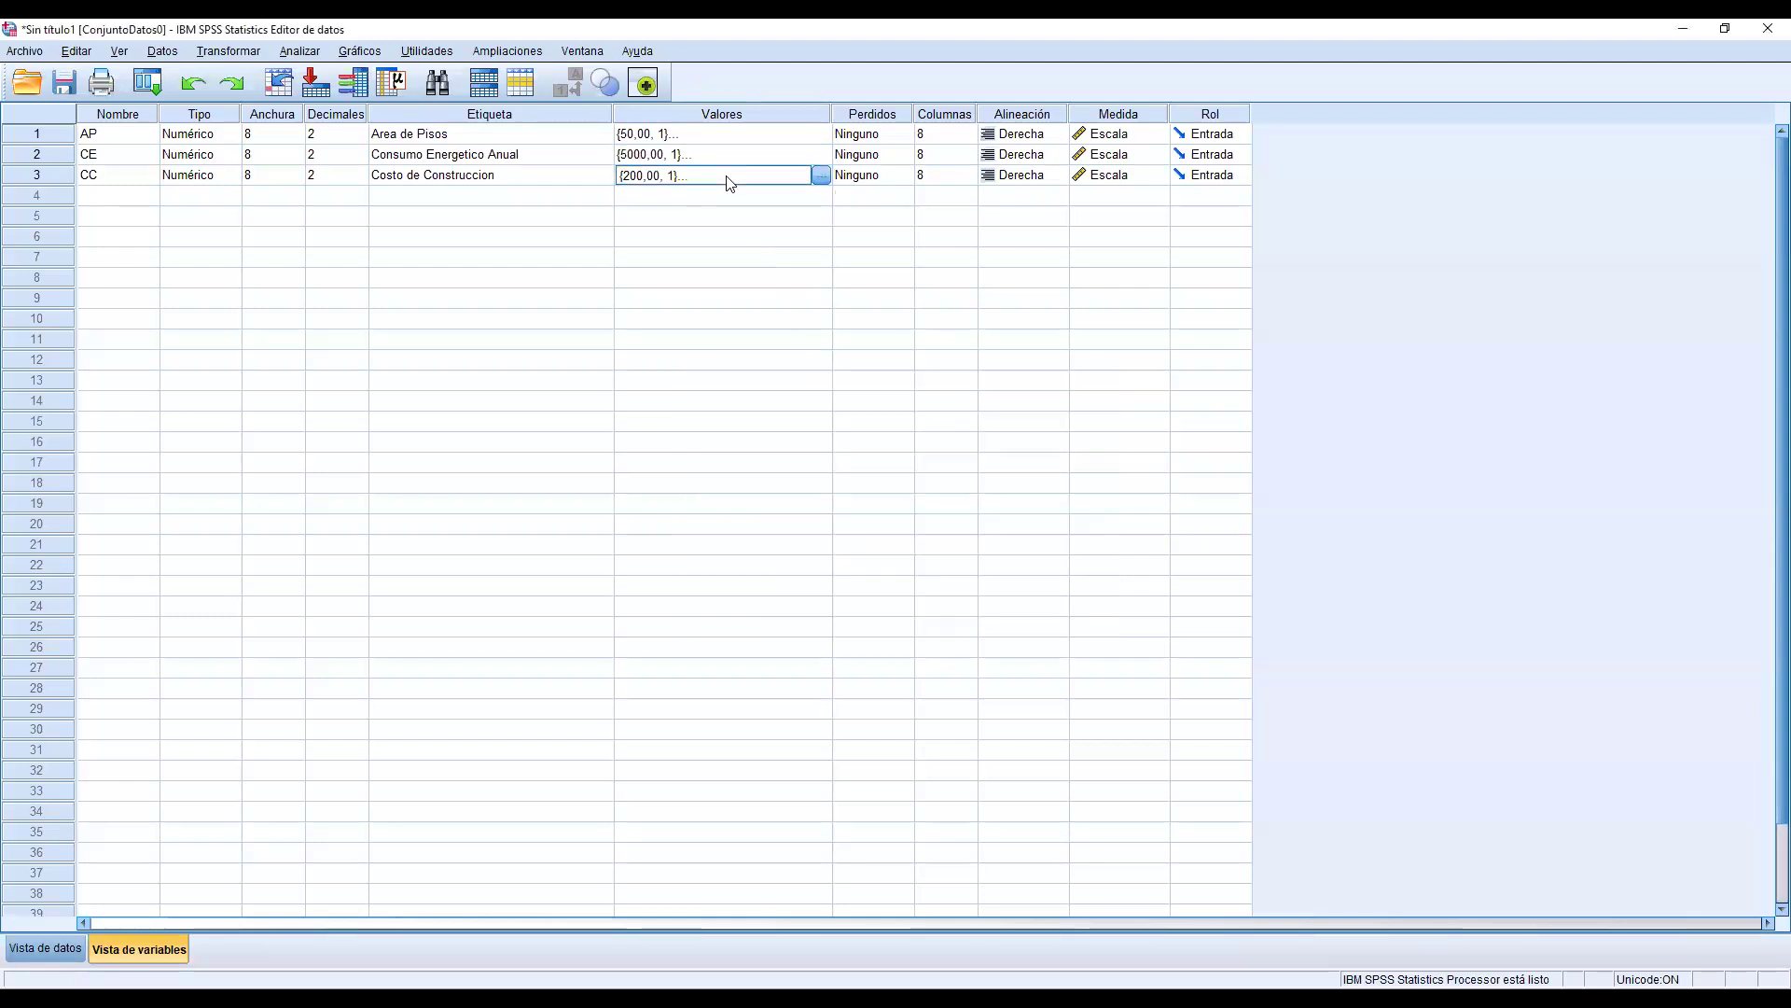
Step through Costo de Construccion's labels, 200,00 to 500,00 as 1–5, and close them
left_click(820, 182)
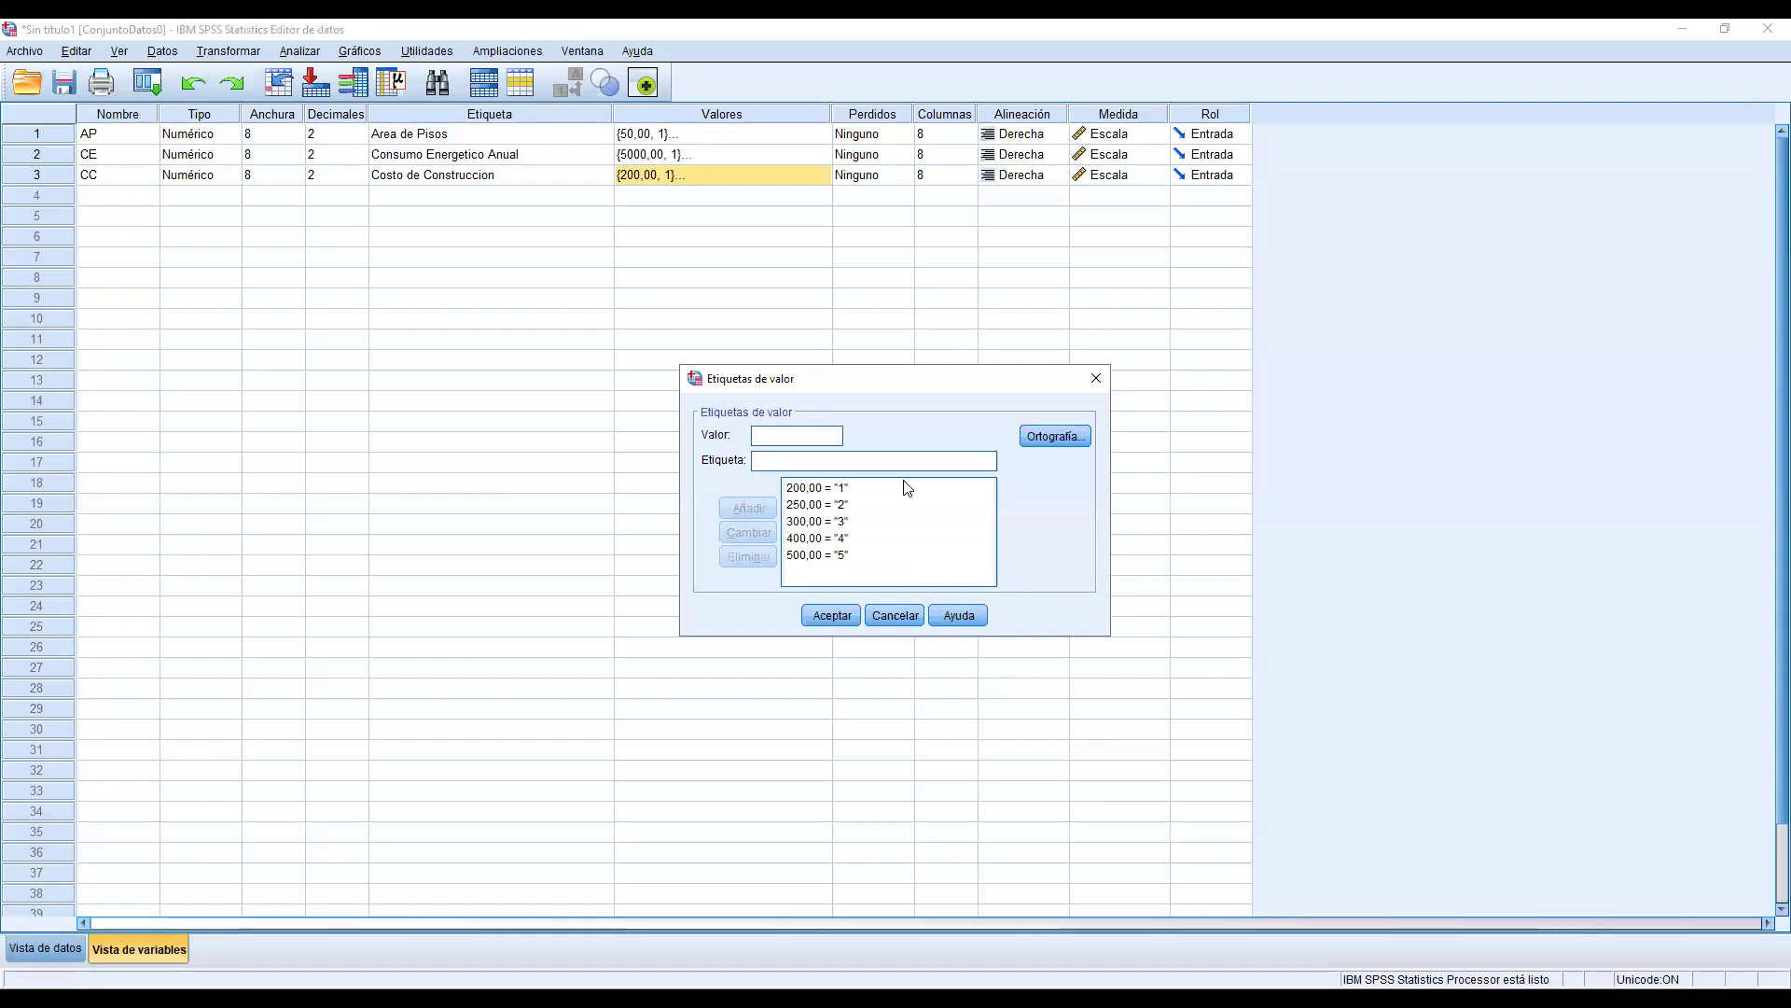
left_click(812, 504)
left_click(813, 522)
left_click(815, 538)
left_click(814, 556)
left_click(839, 621)
left_click(834, 621)
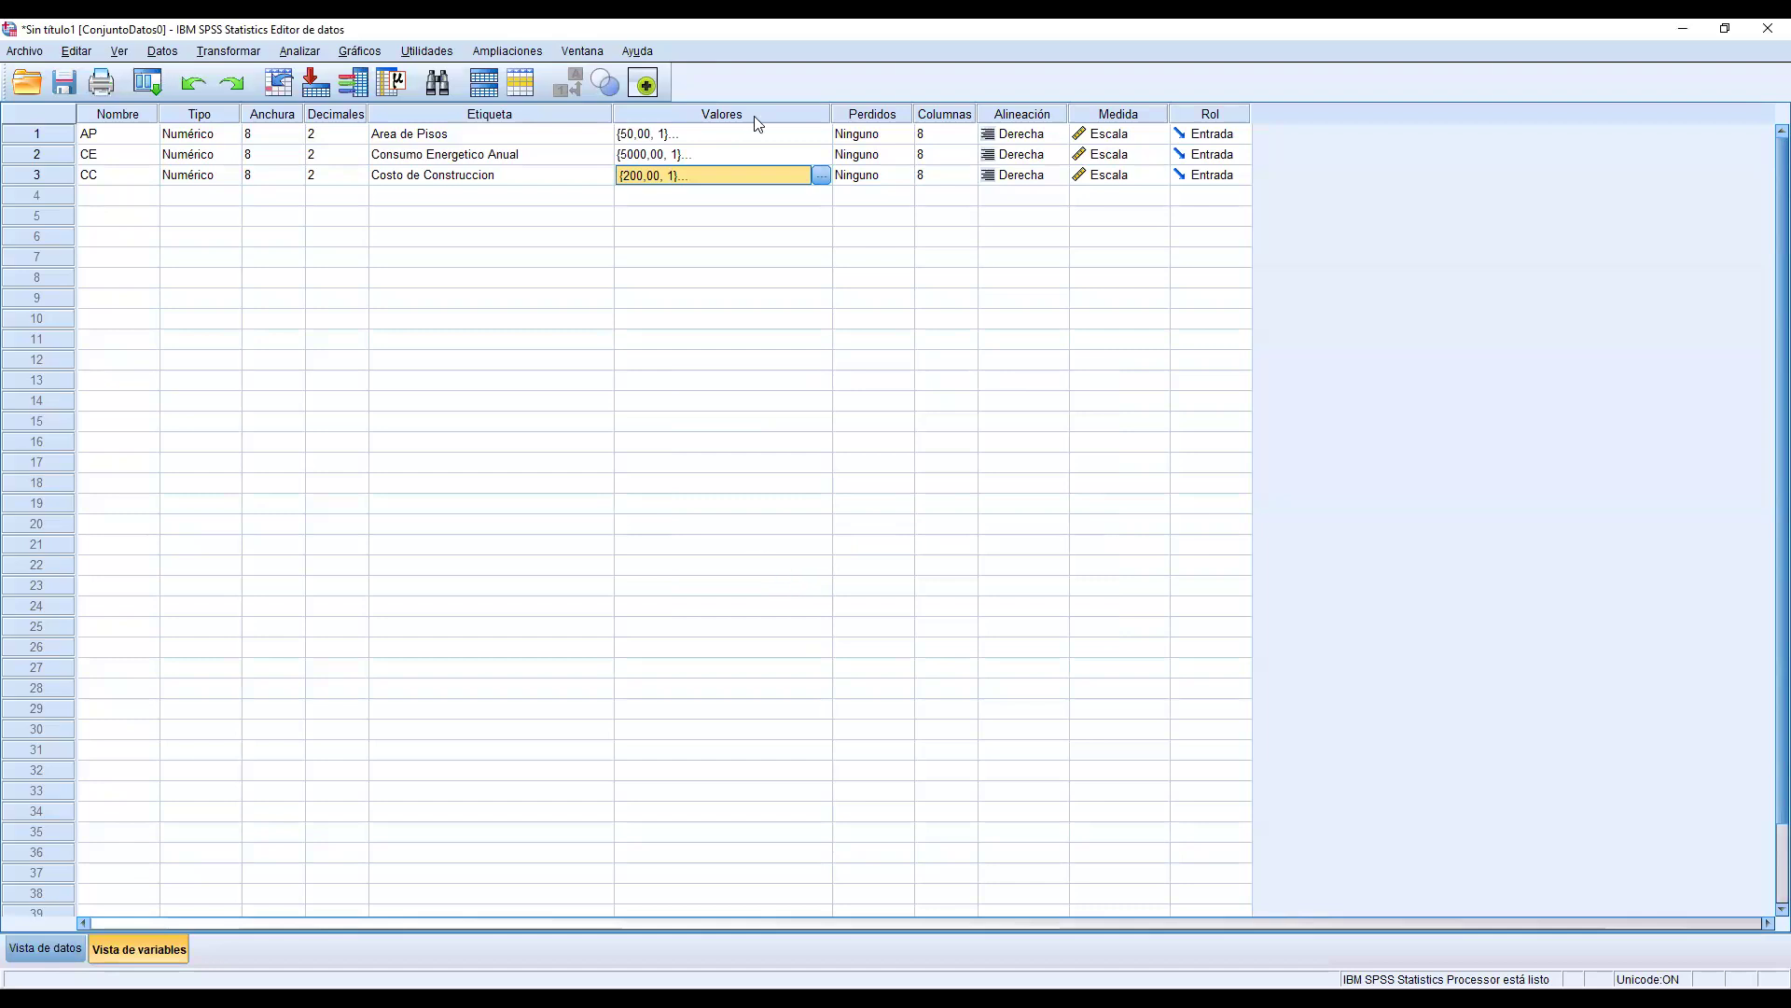
left_click(565, 154)
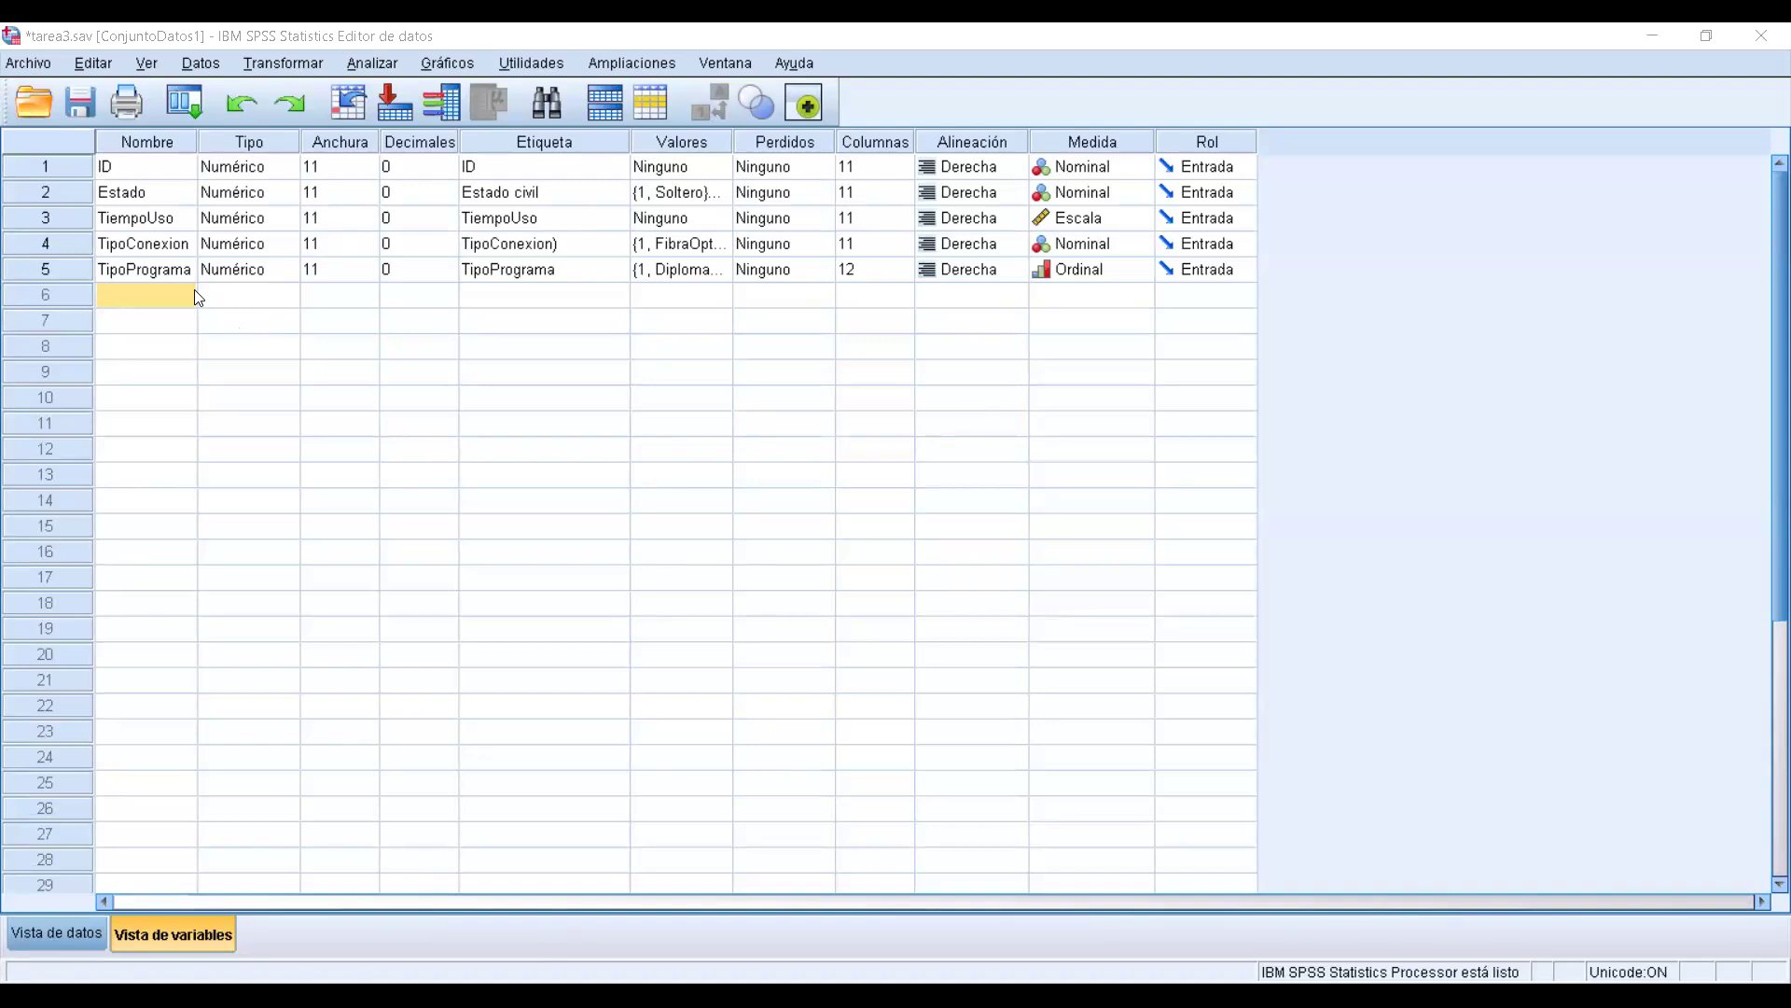
Review the TipoConexion and TipoPrograma value labels, then switch to tarea3's data grid
left_click(60, 224)
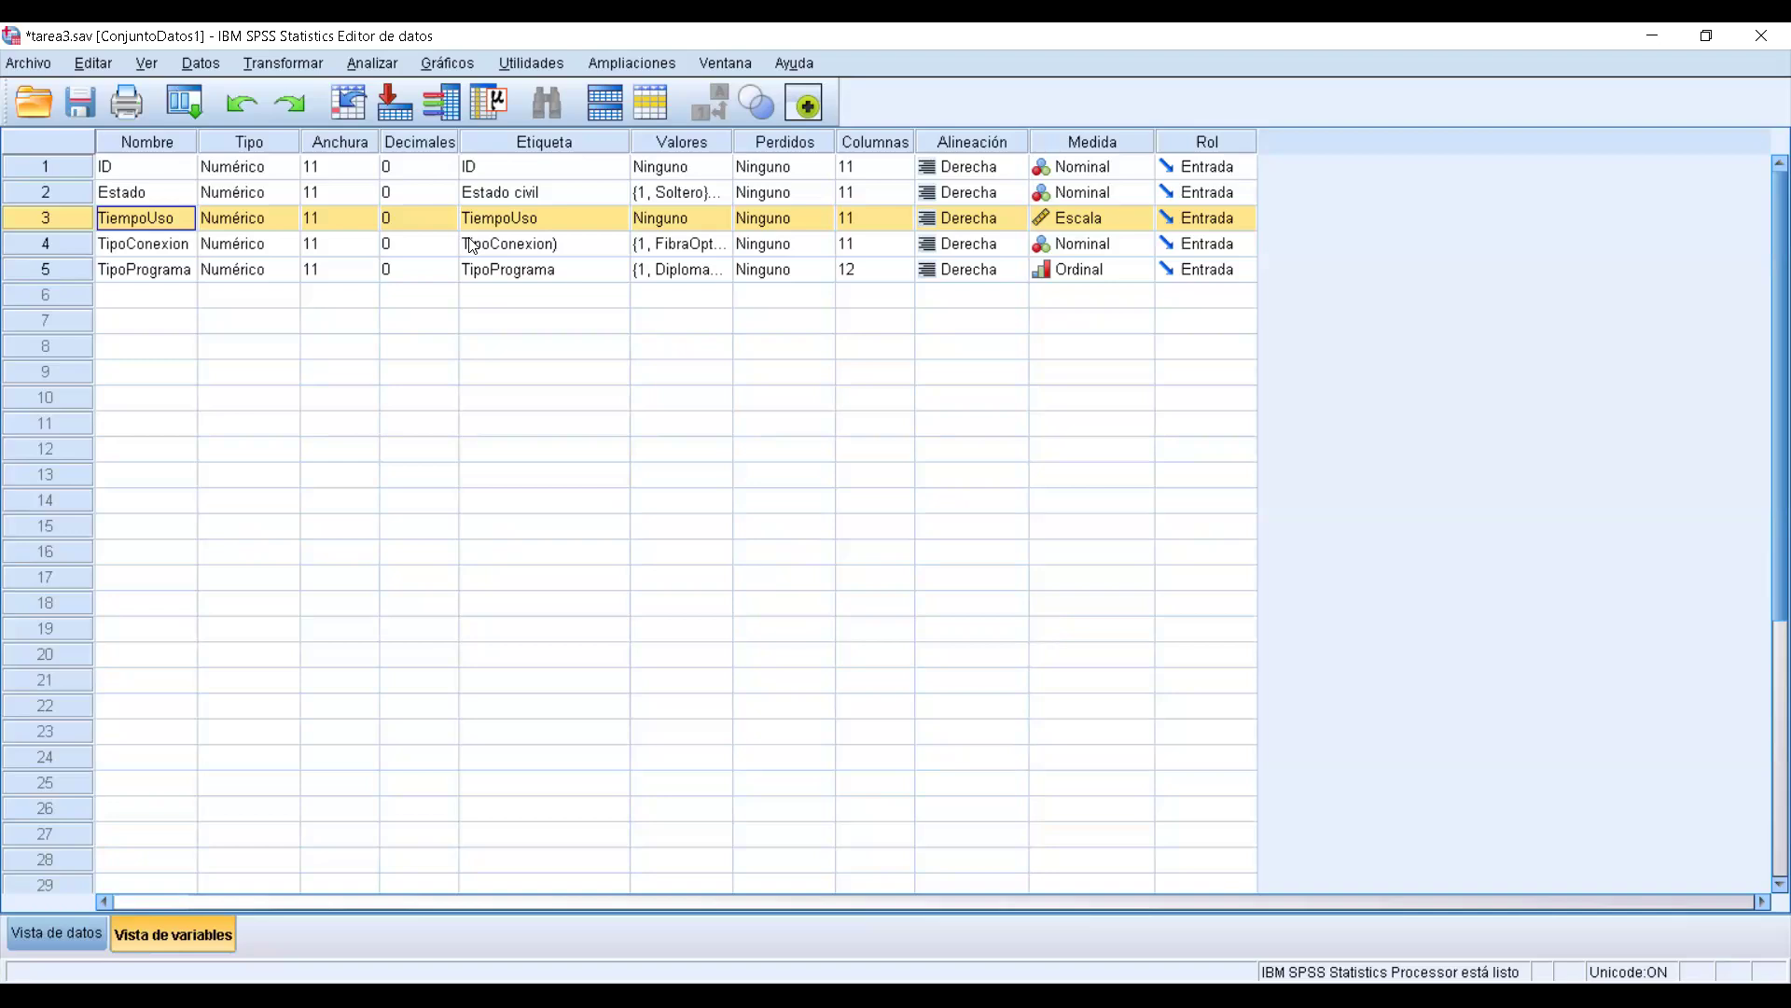
left_click(175, 250)
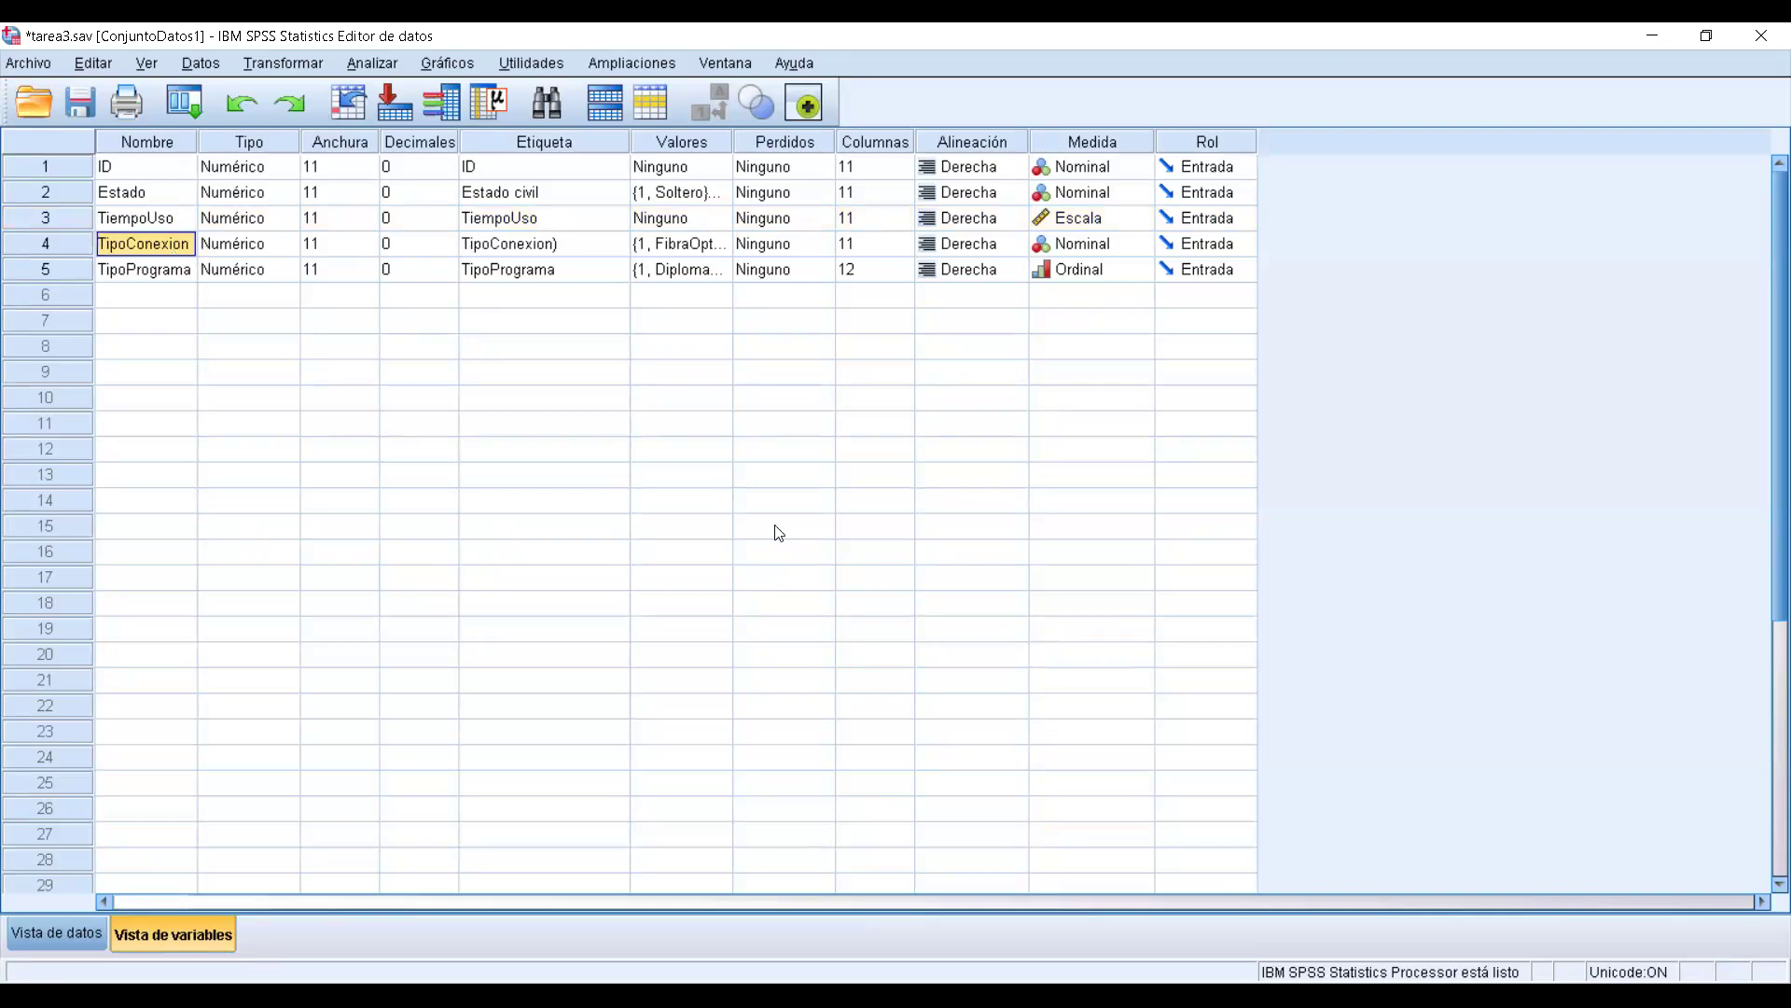
key("Right")
key("Right")
key("Right")
key("Right")
key("Right")
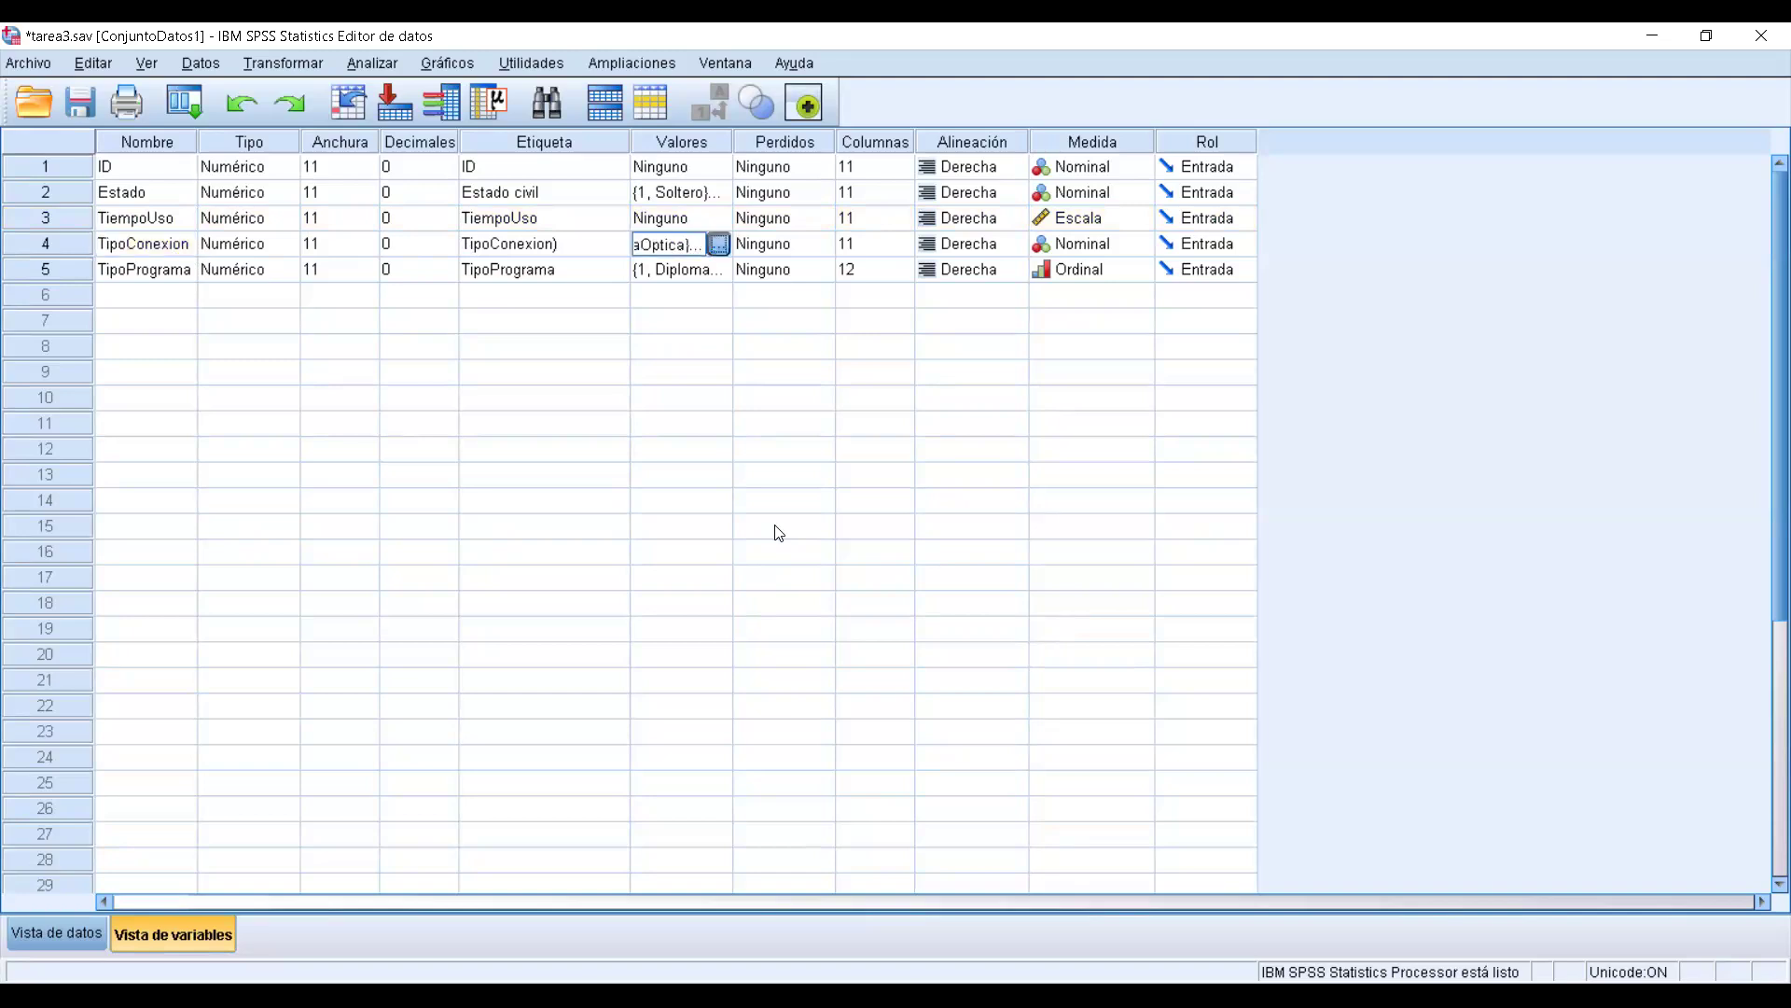
key("space")
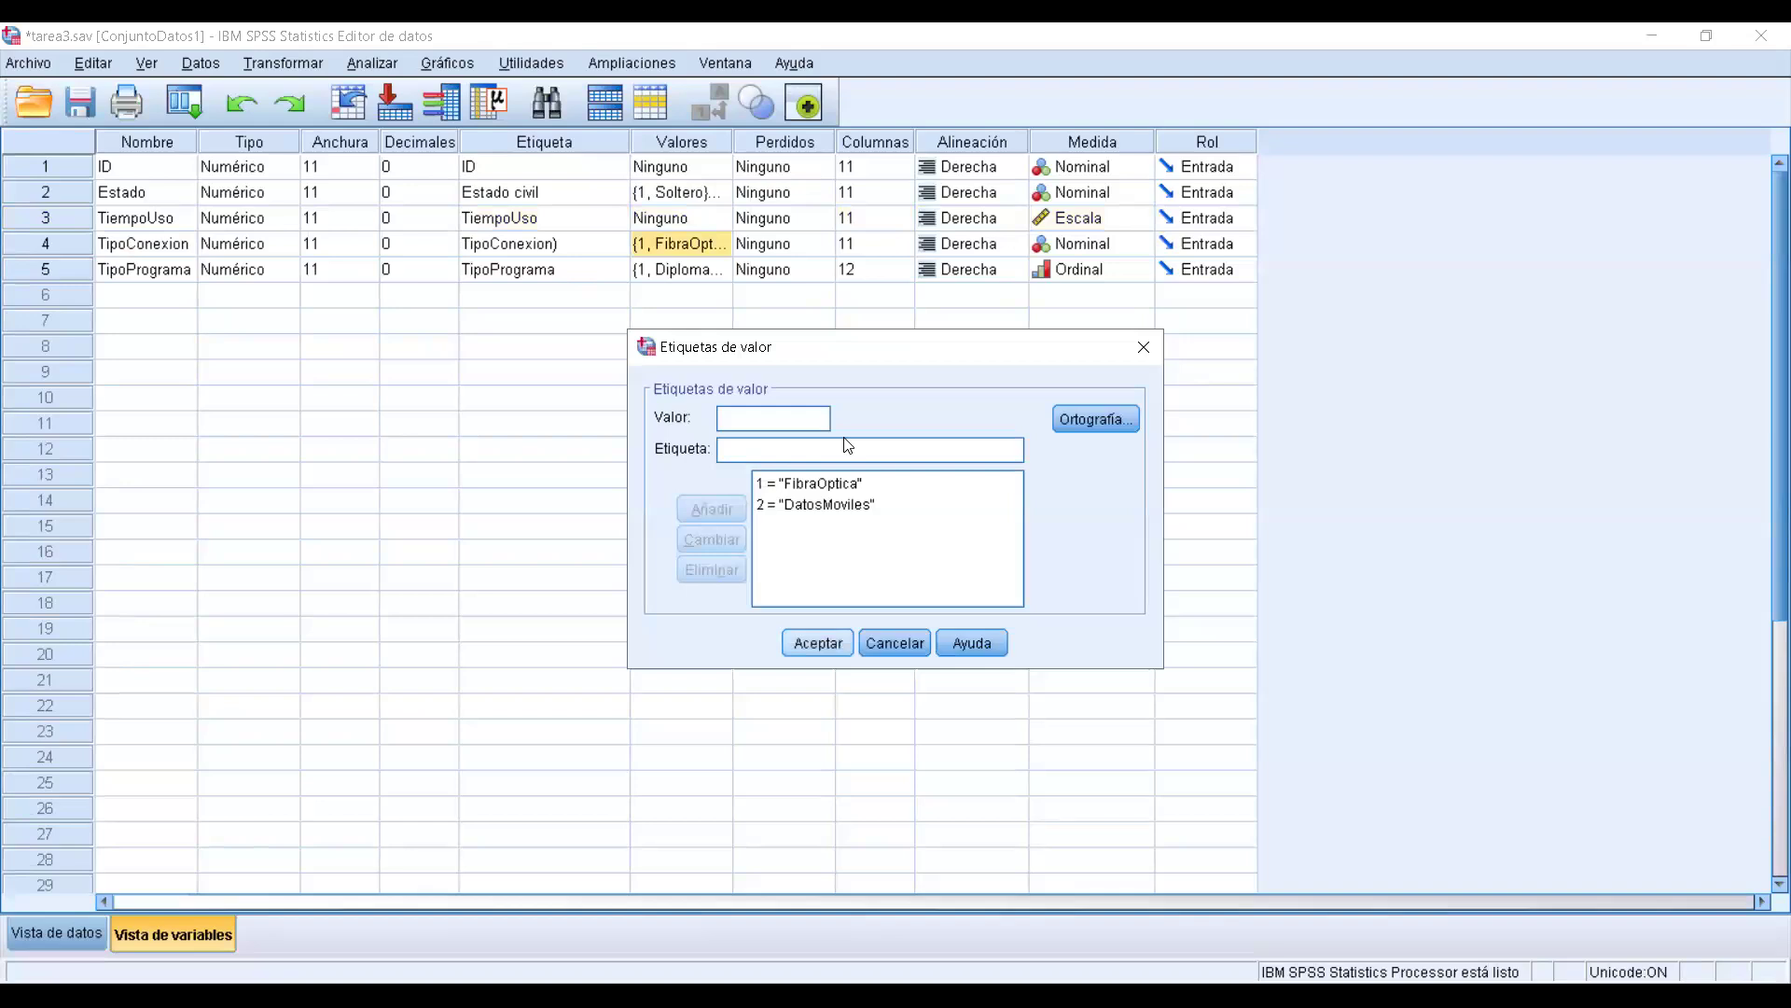
key("Return")
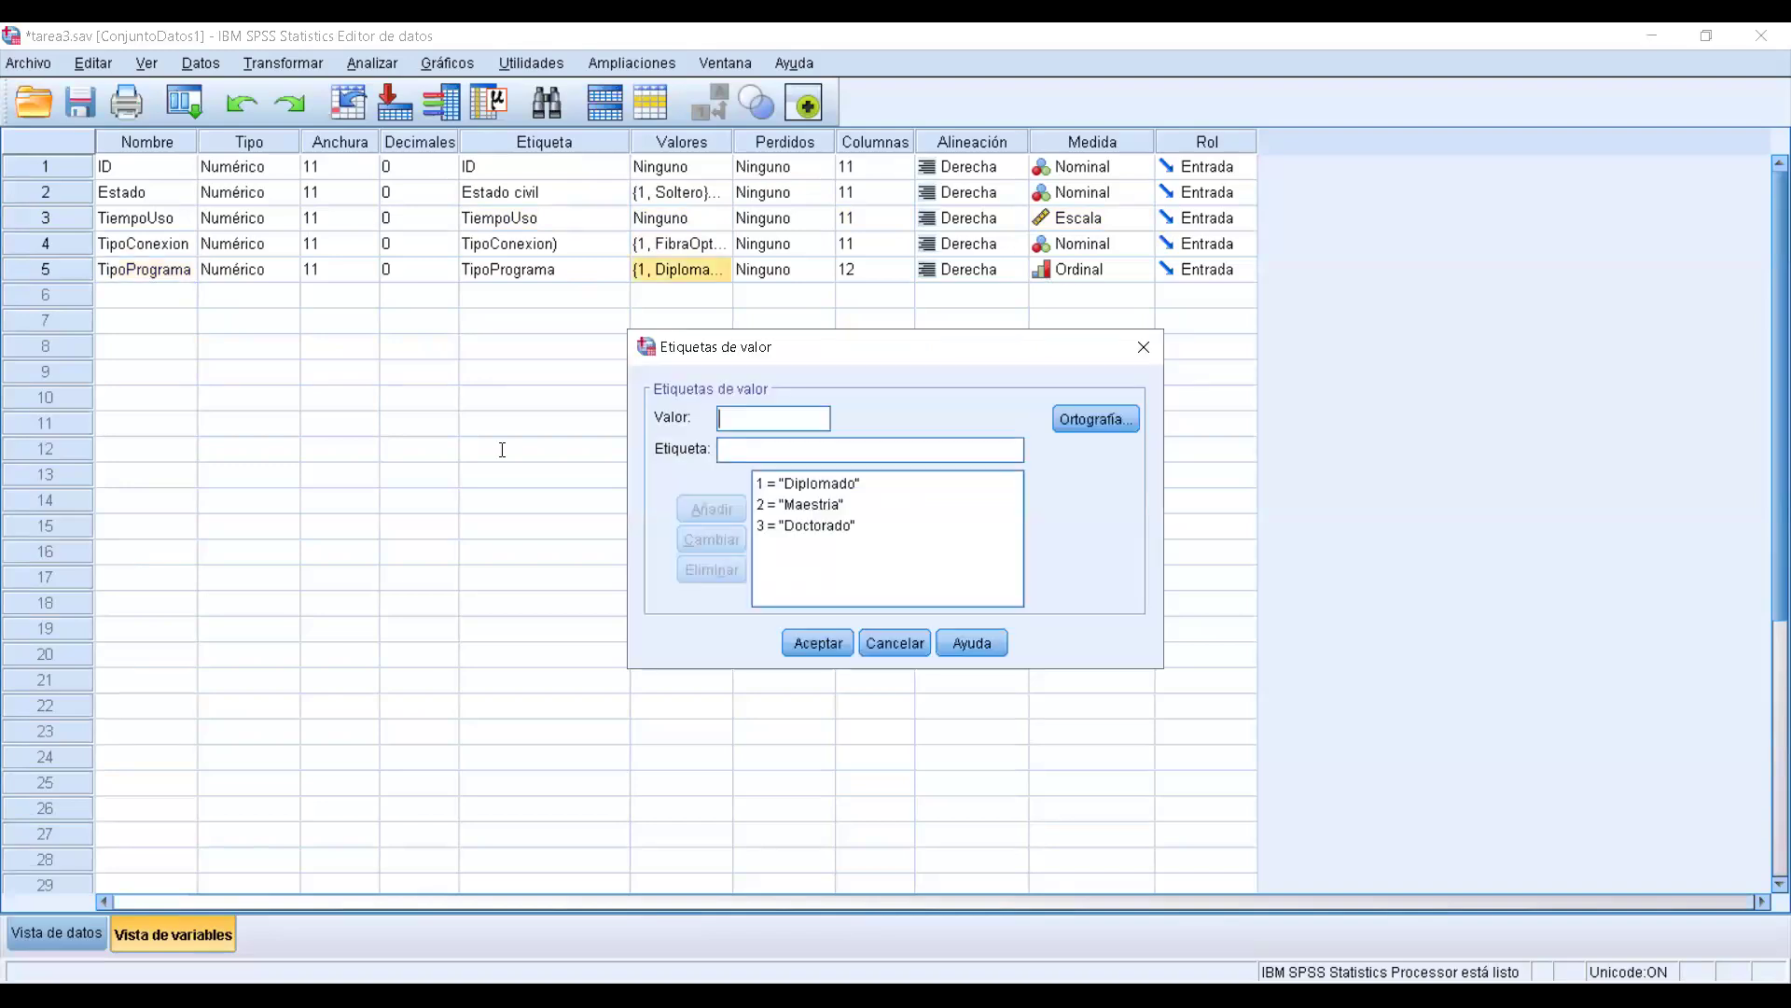
key("Escape")
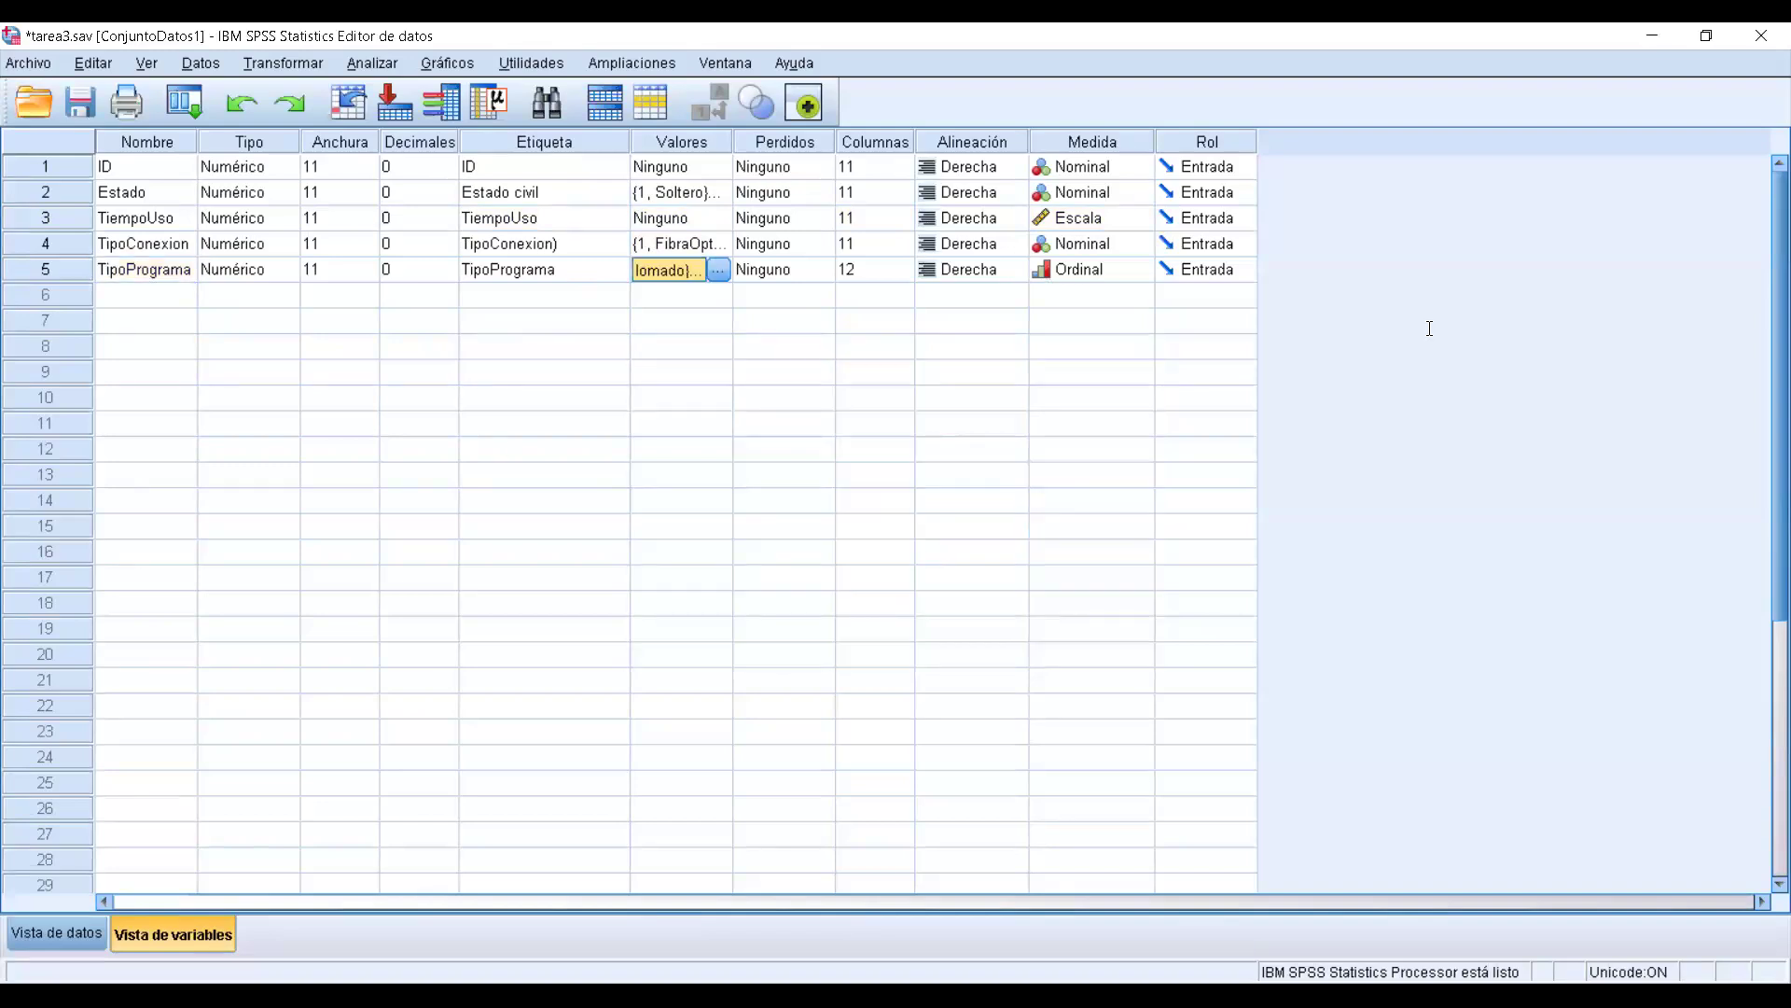
key("ctrl+t")
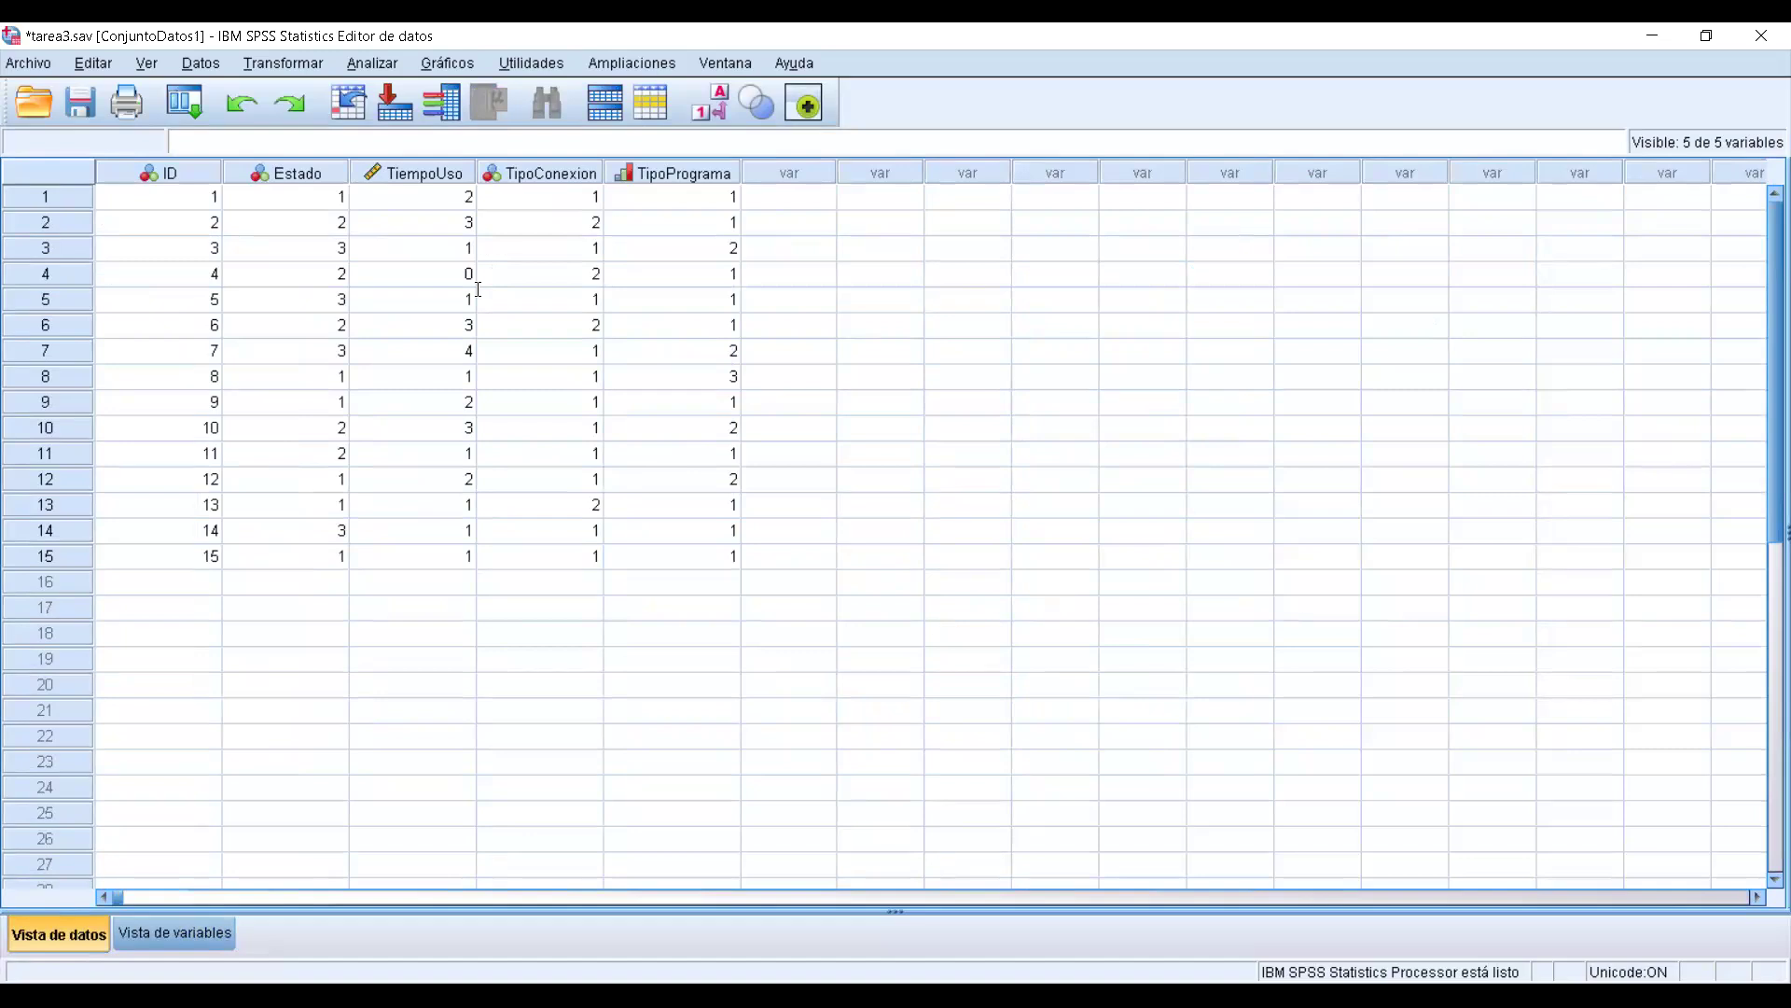
Switch tarea3.sav back to its variable definitions with Ctrl+T
key("ctrl+t")
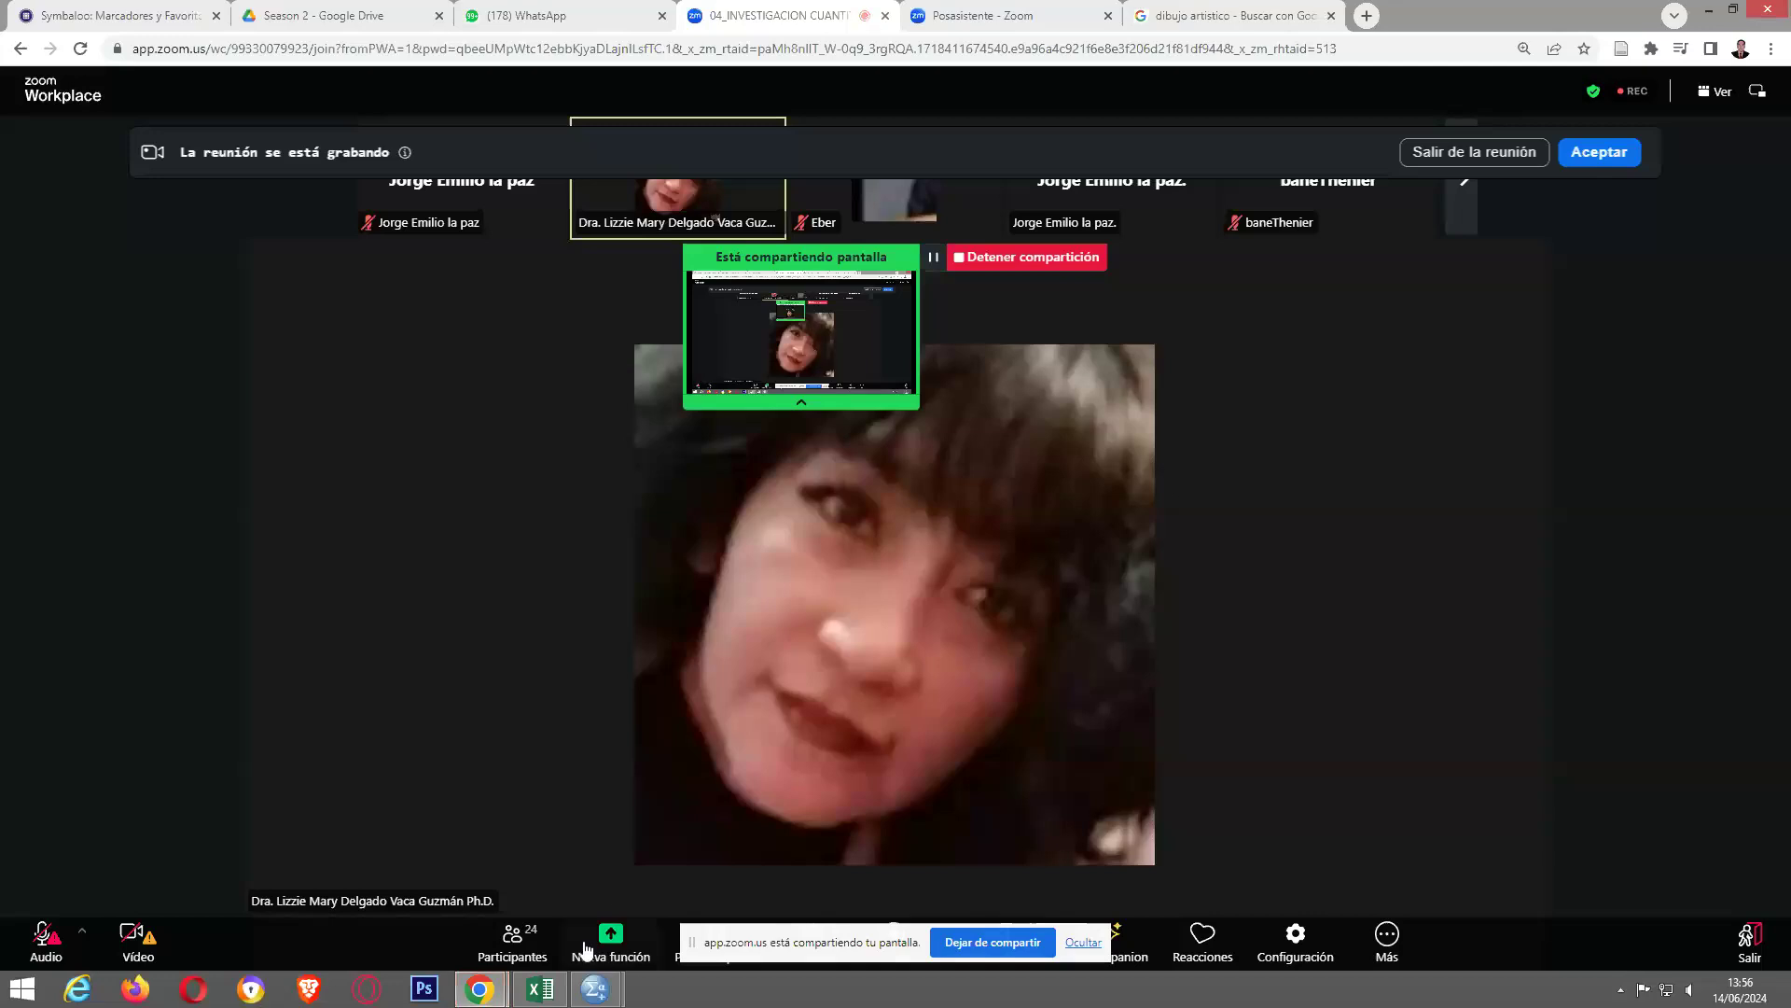
Bring the datos excel 1 workbook forward from the taskbar
left_click(544, 990)
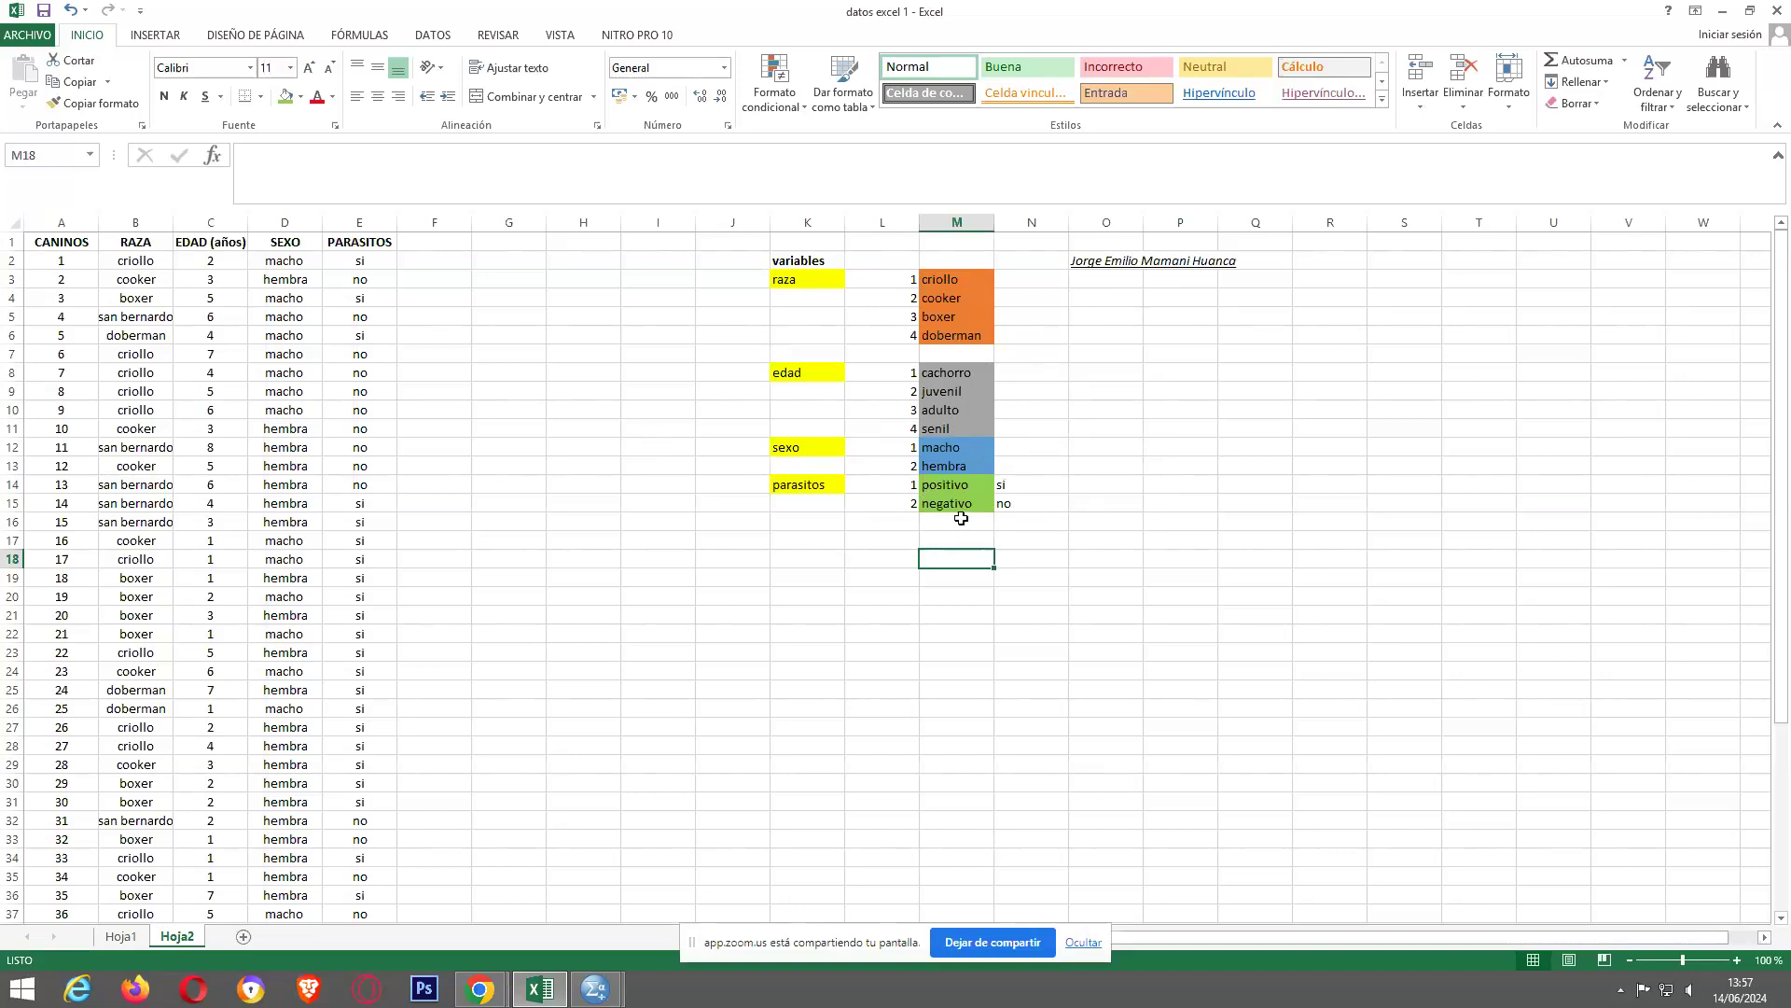
Look over the parasitos si/no codes in N14:N16 and bring up the open SPSS windows
left_click(1013, 490)
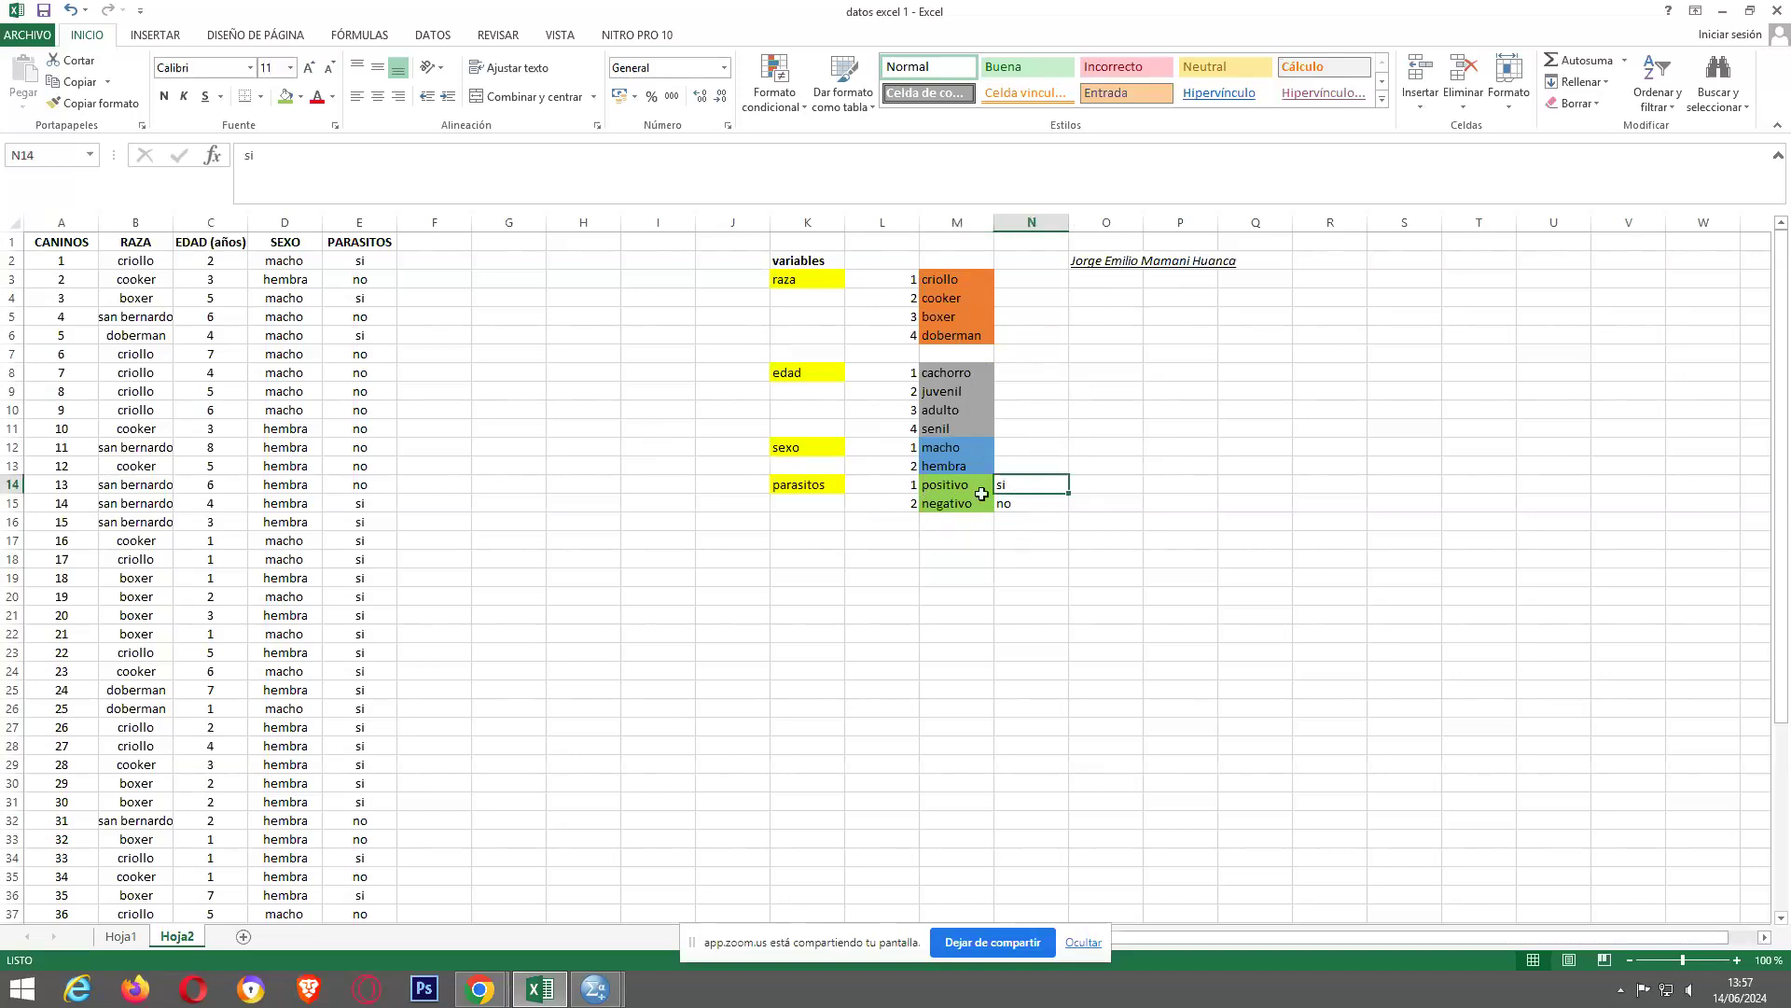
left_click_drag(1032, 519, 1032, 507)
left_click(595, 989)
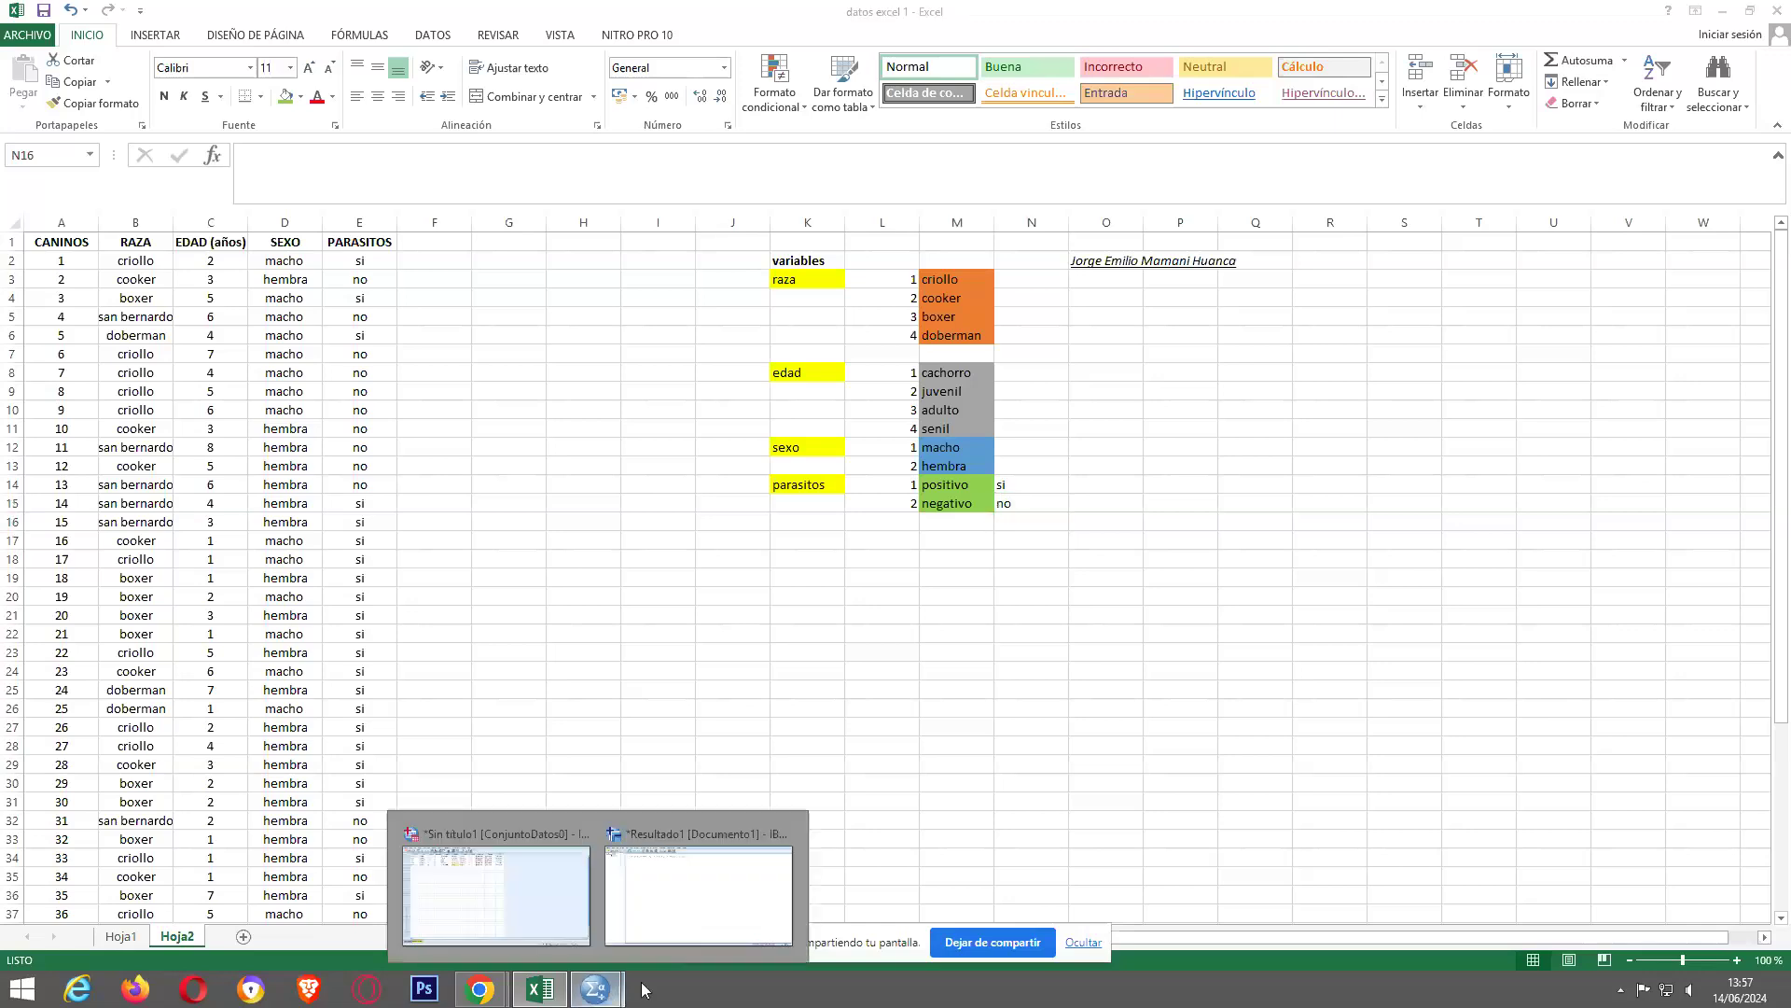
Bring the untitled dog dataset forward, check its data rows, then return to its variable definitions
left_click(504, 881)
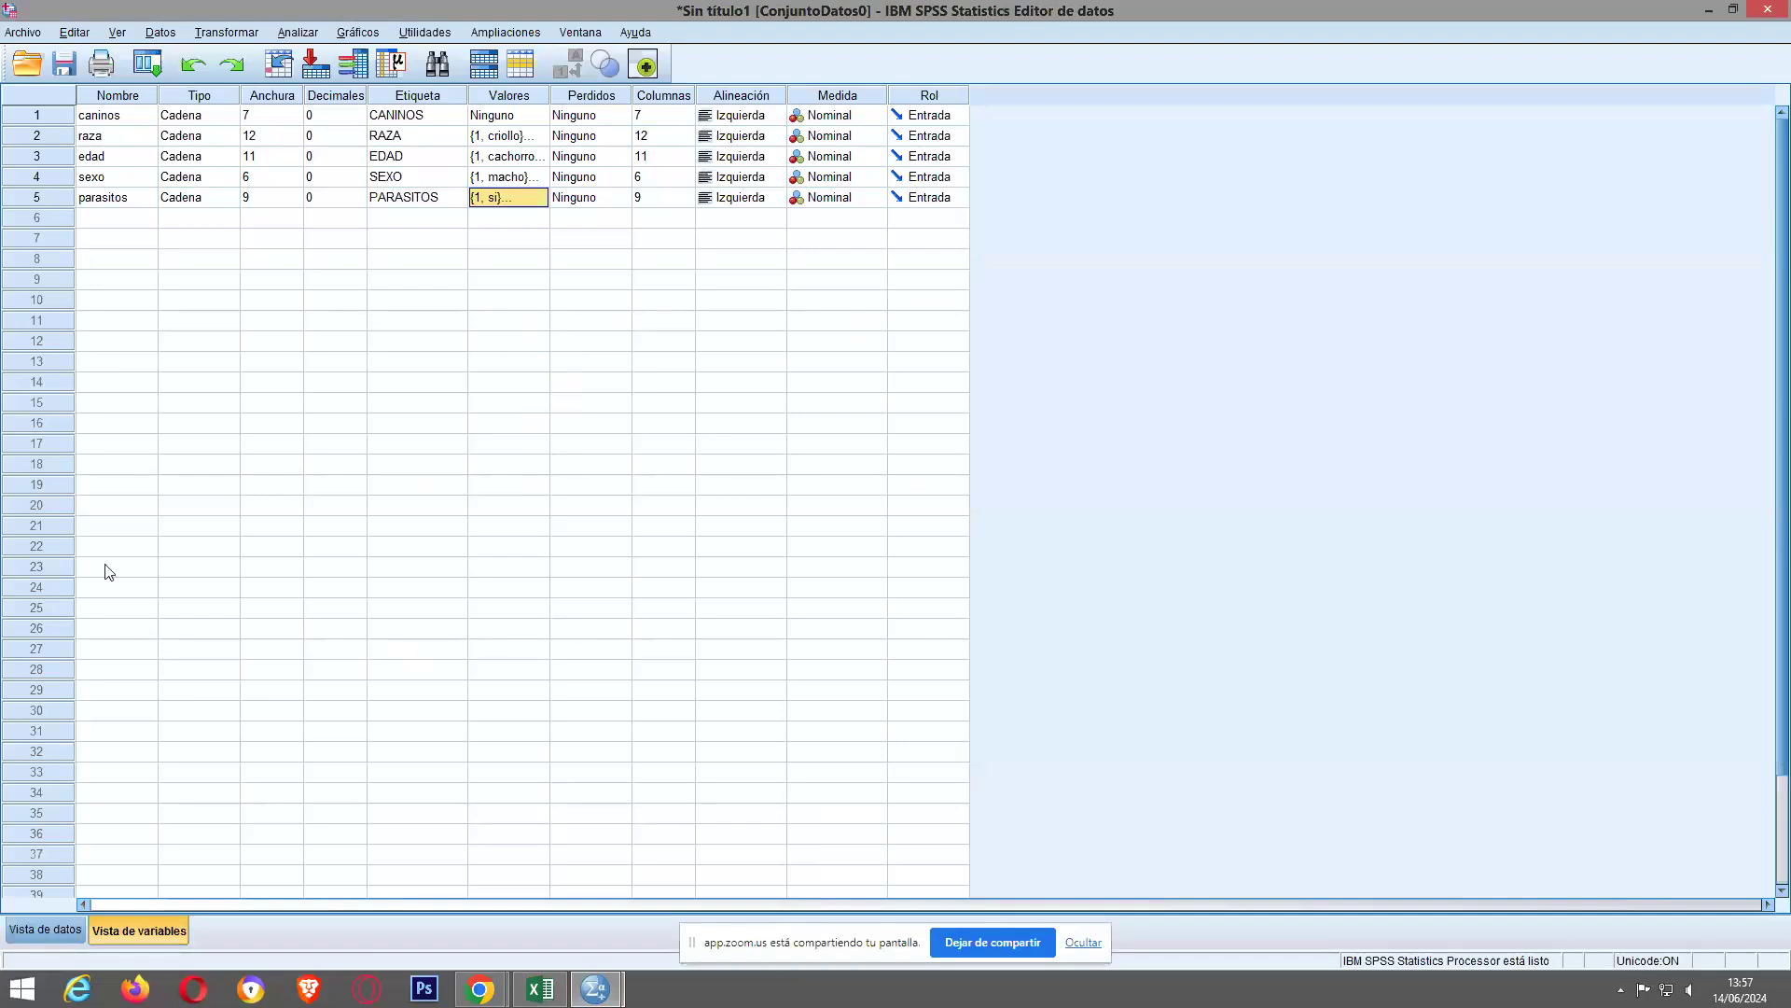
left_click(55, 926)
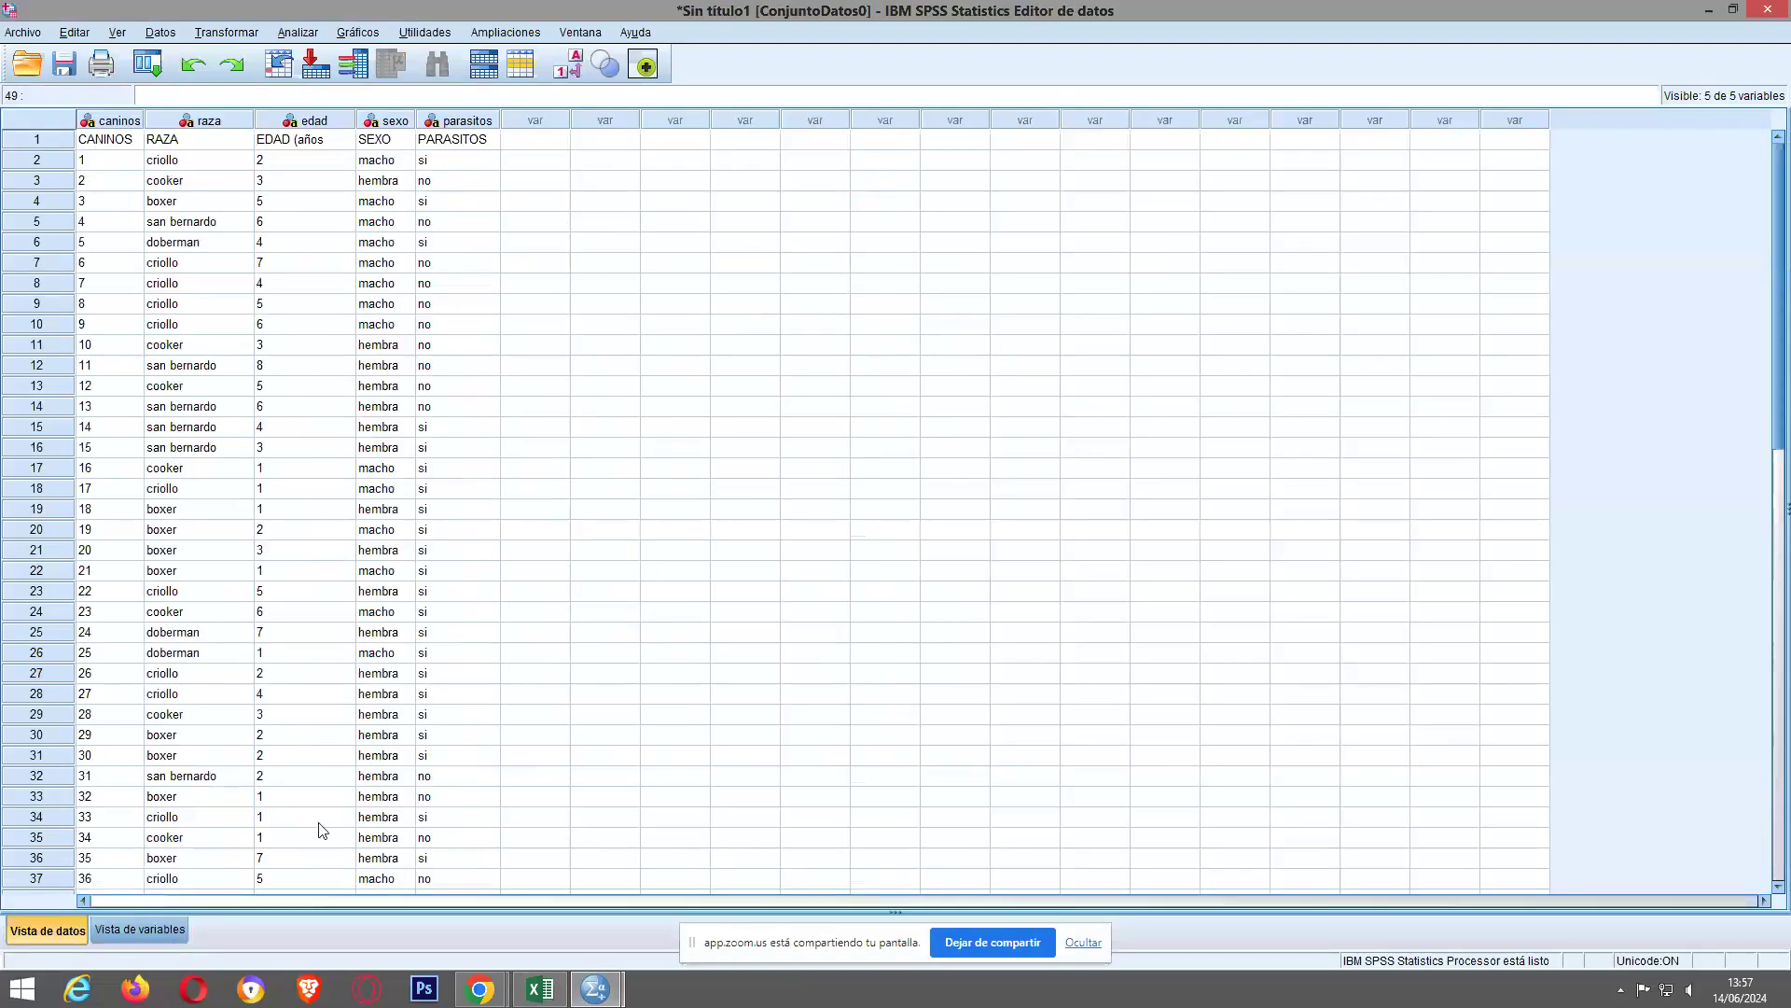
left_click(149, 933)
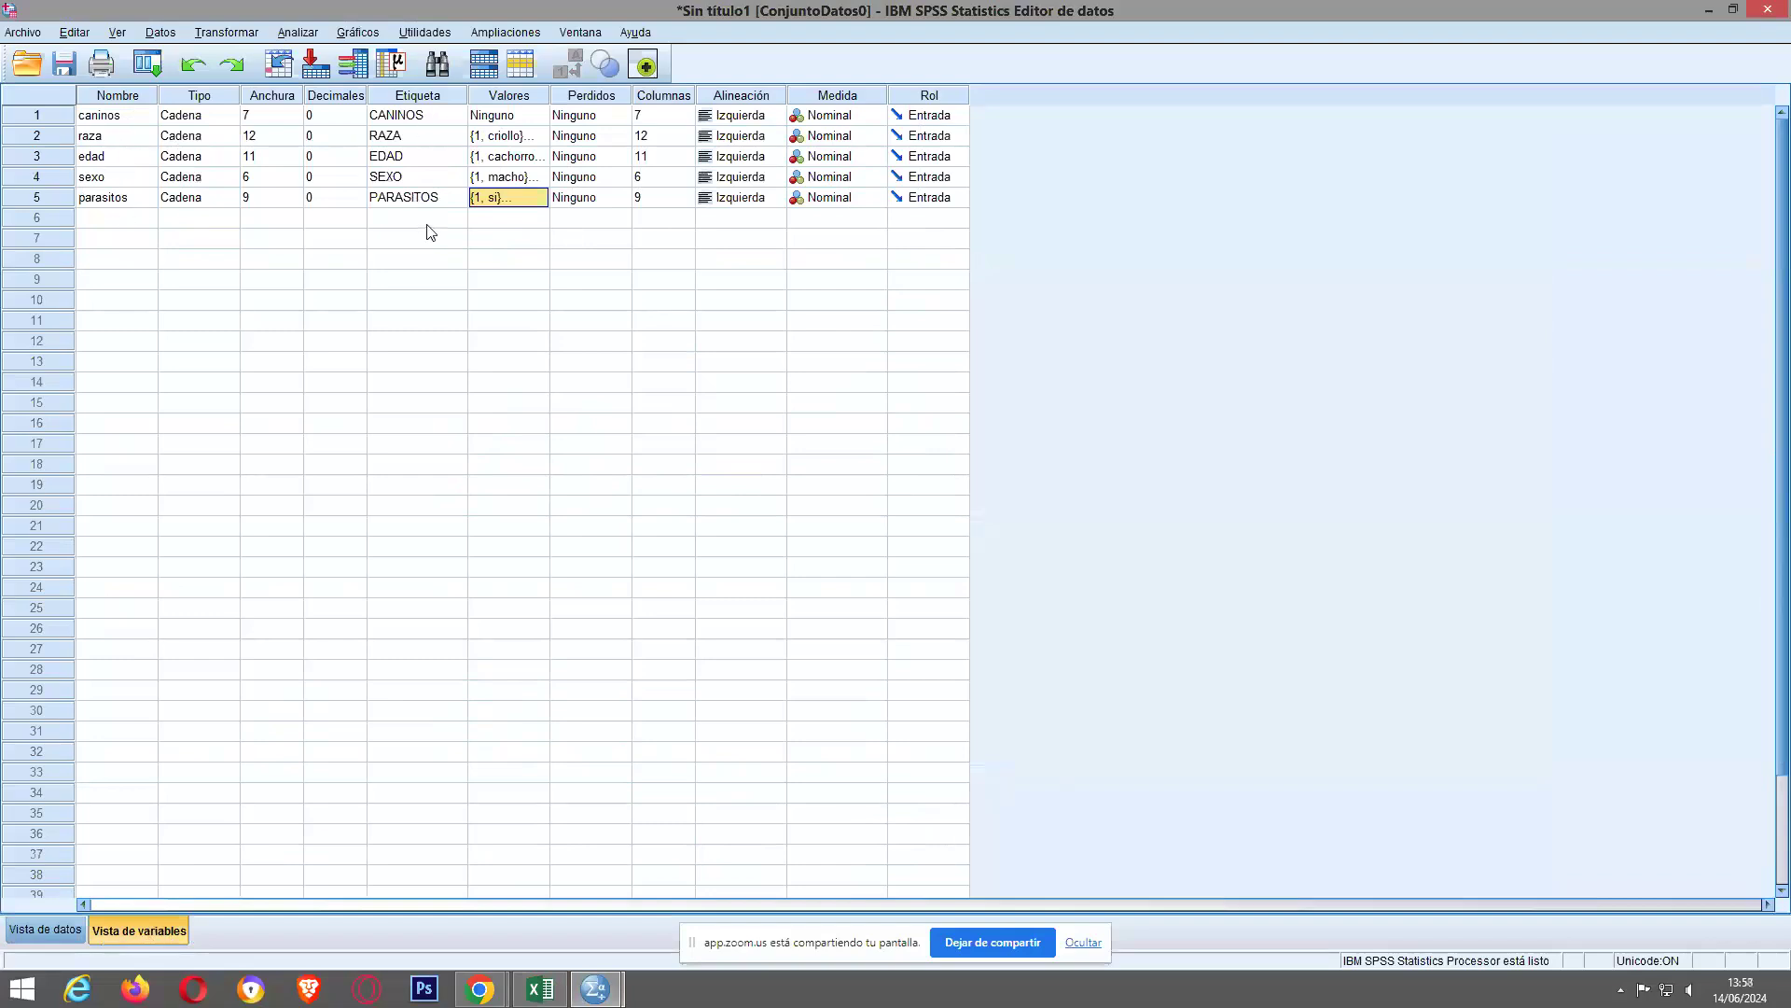
double_click(539, 145)
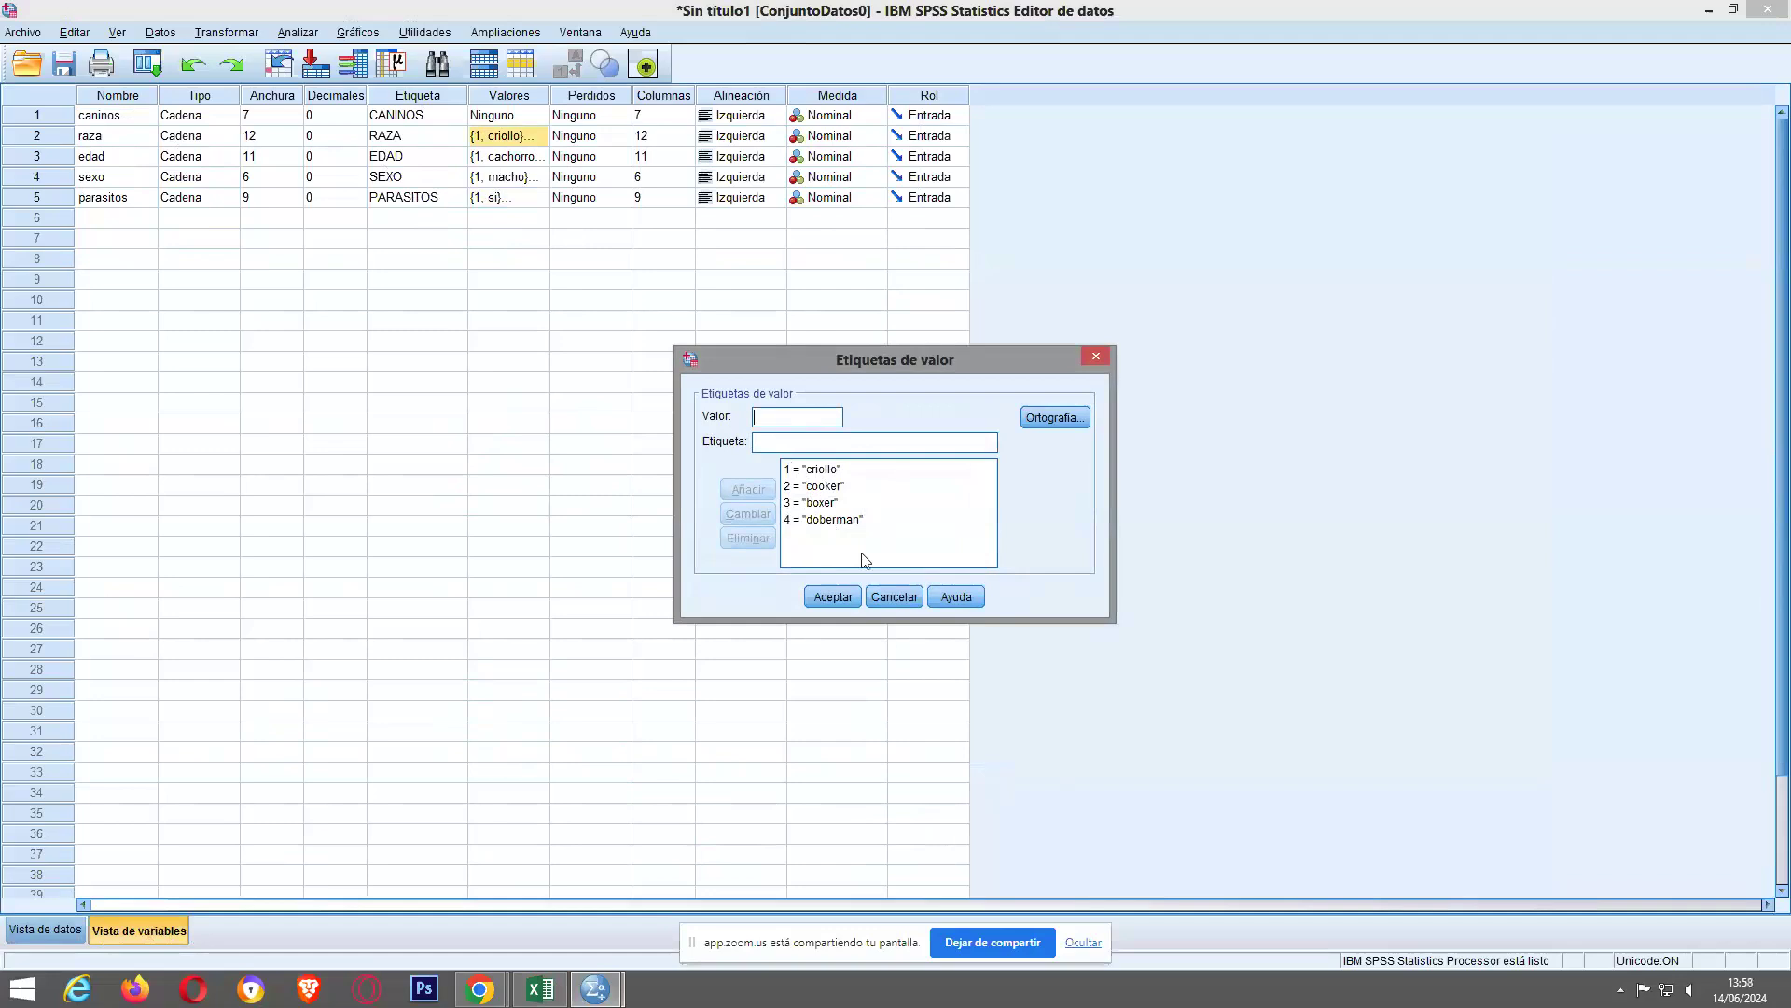
left_click(833, 597)
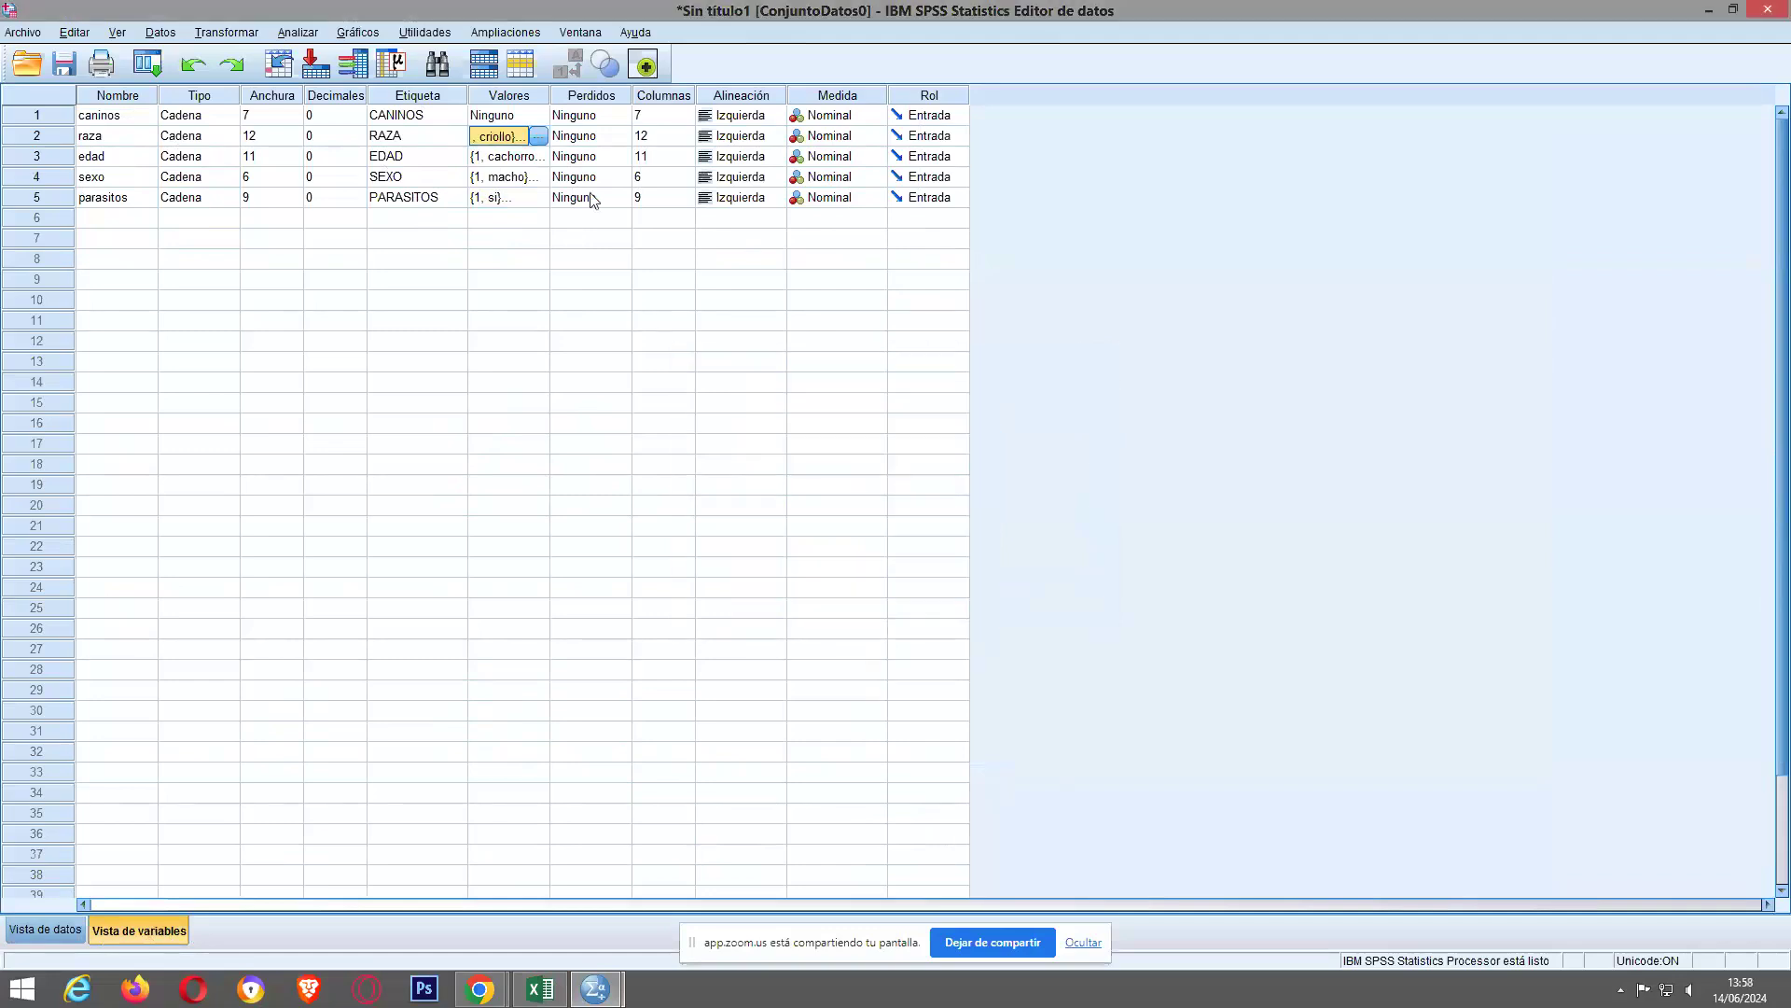
left_click(546, 159)
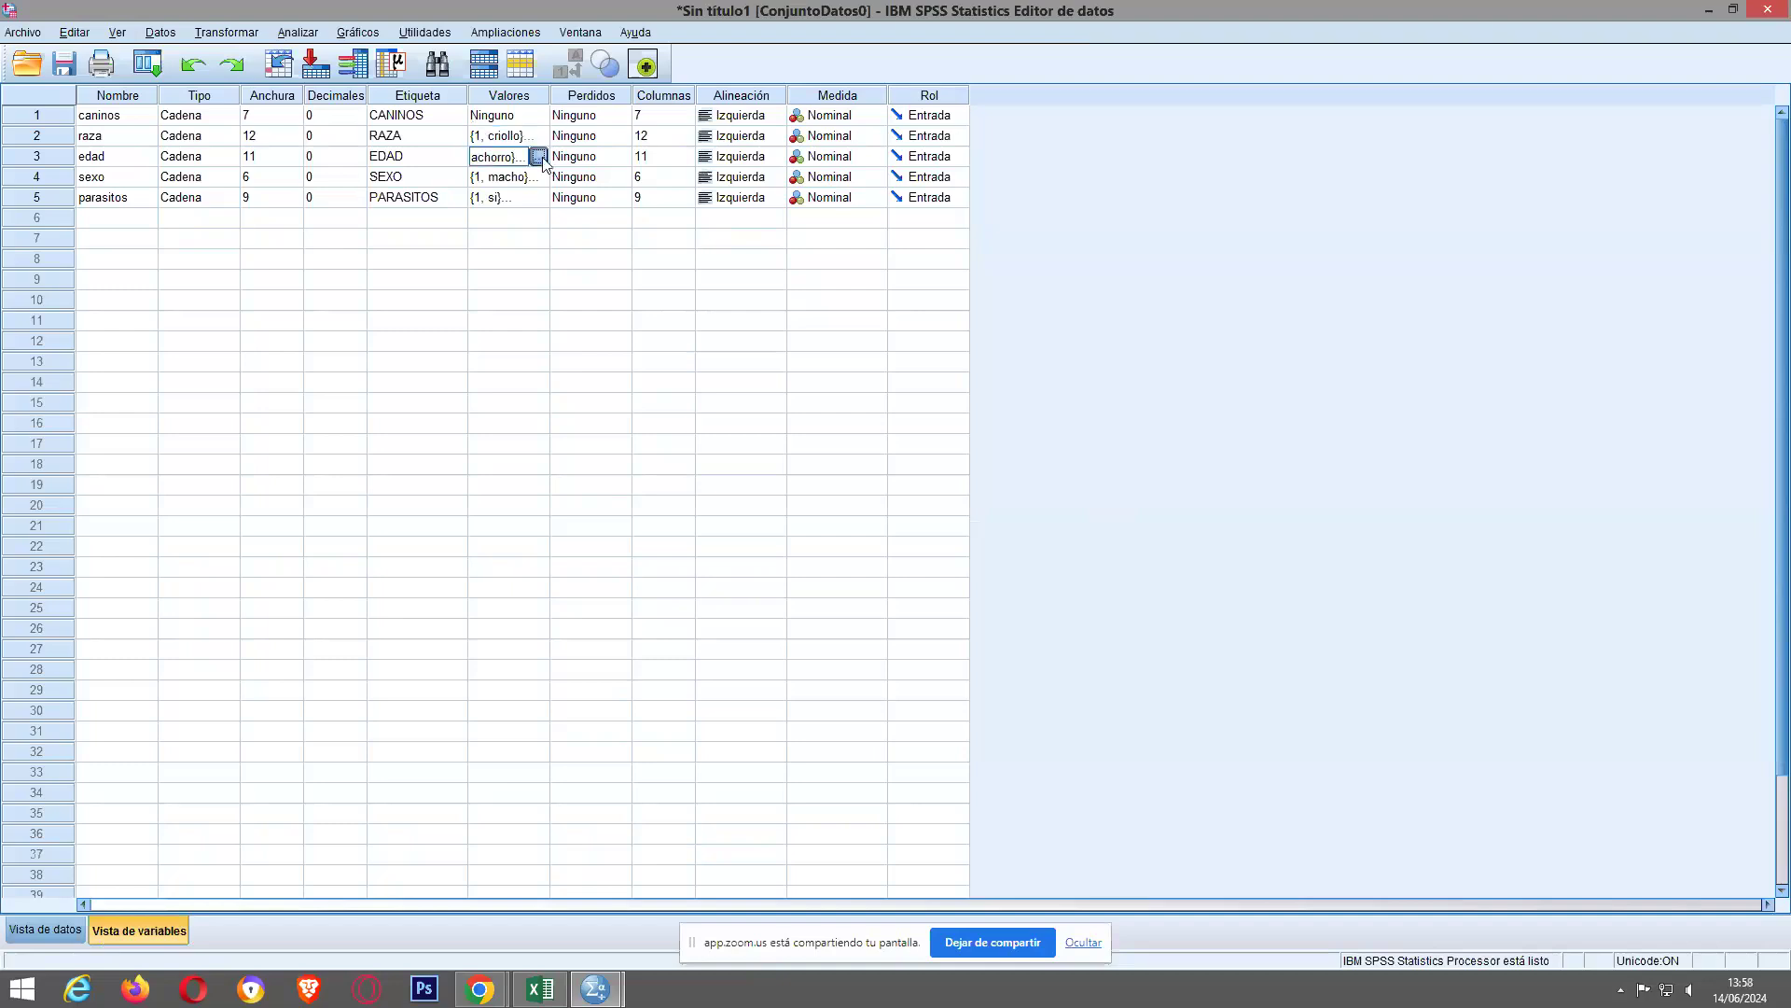
left_click(541, 157)
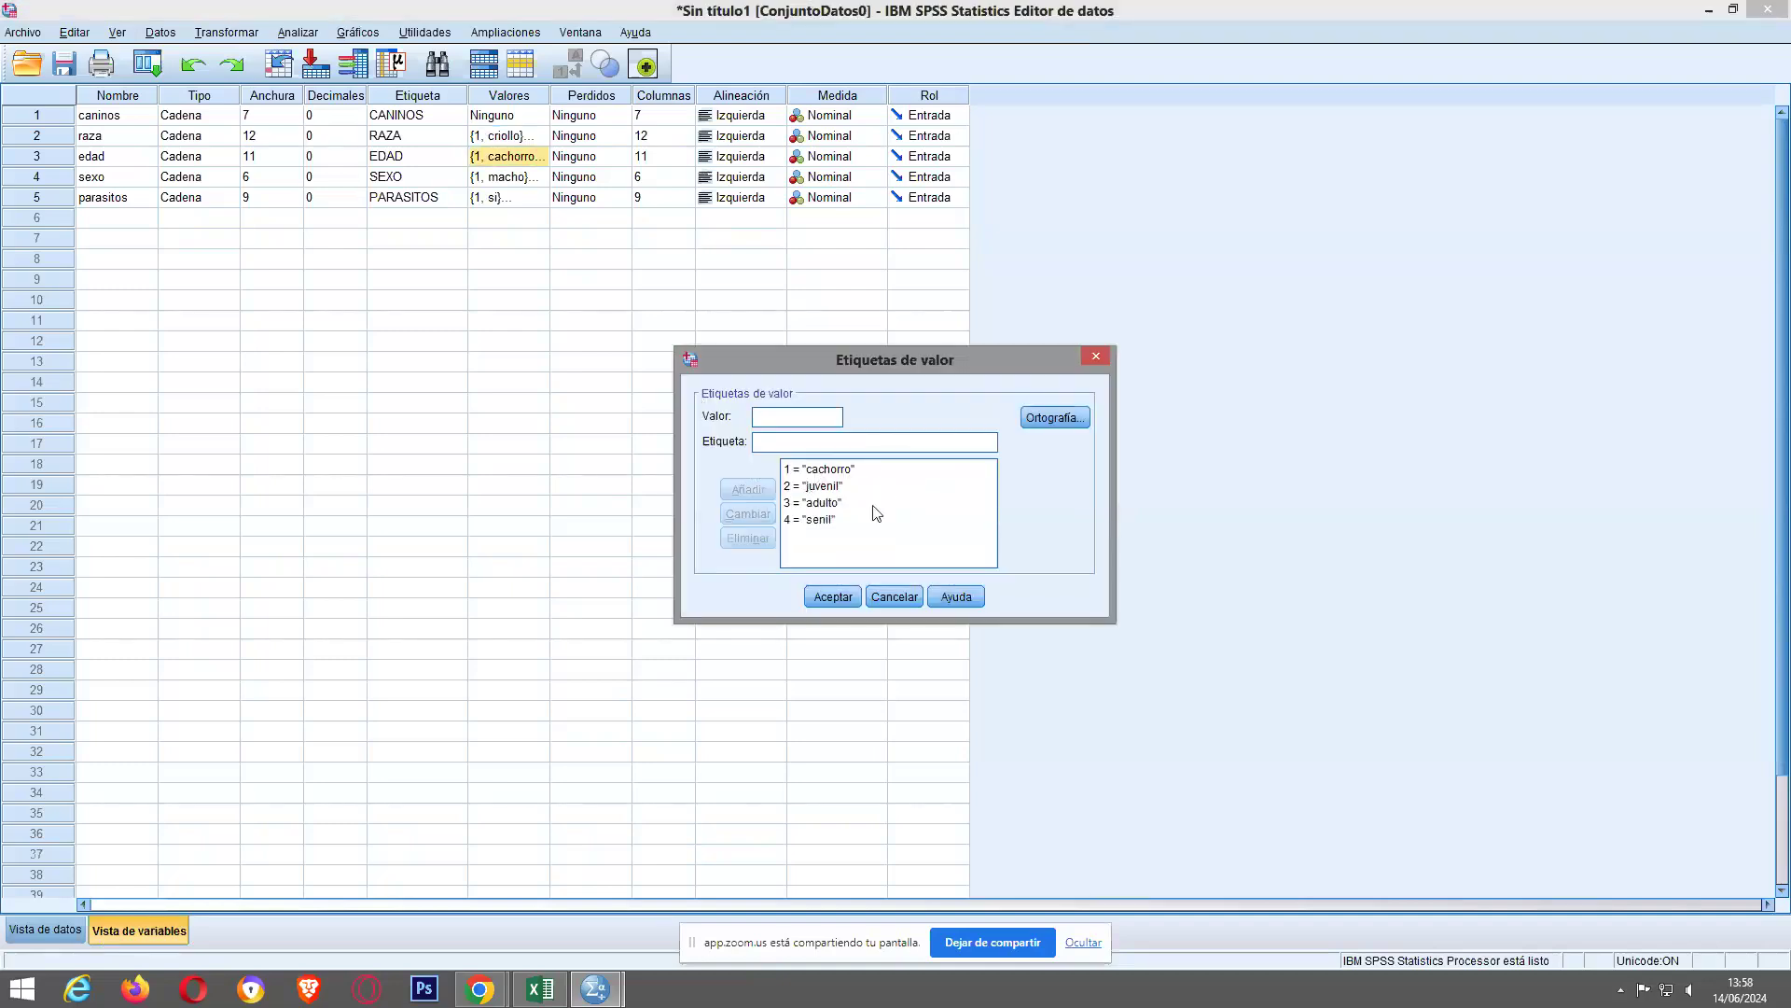
left_click(831, 596)
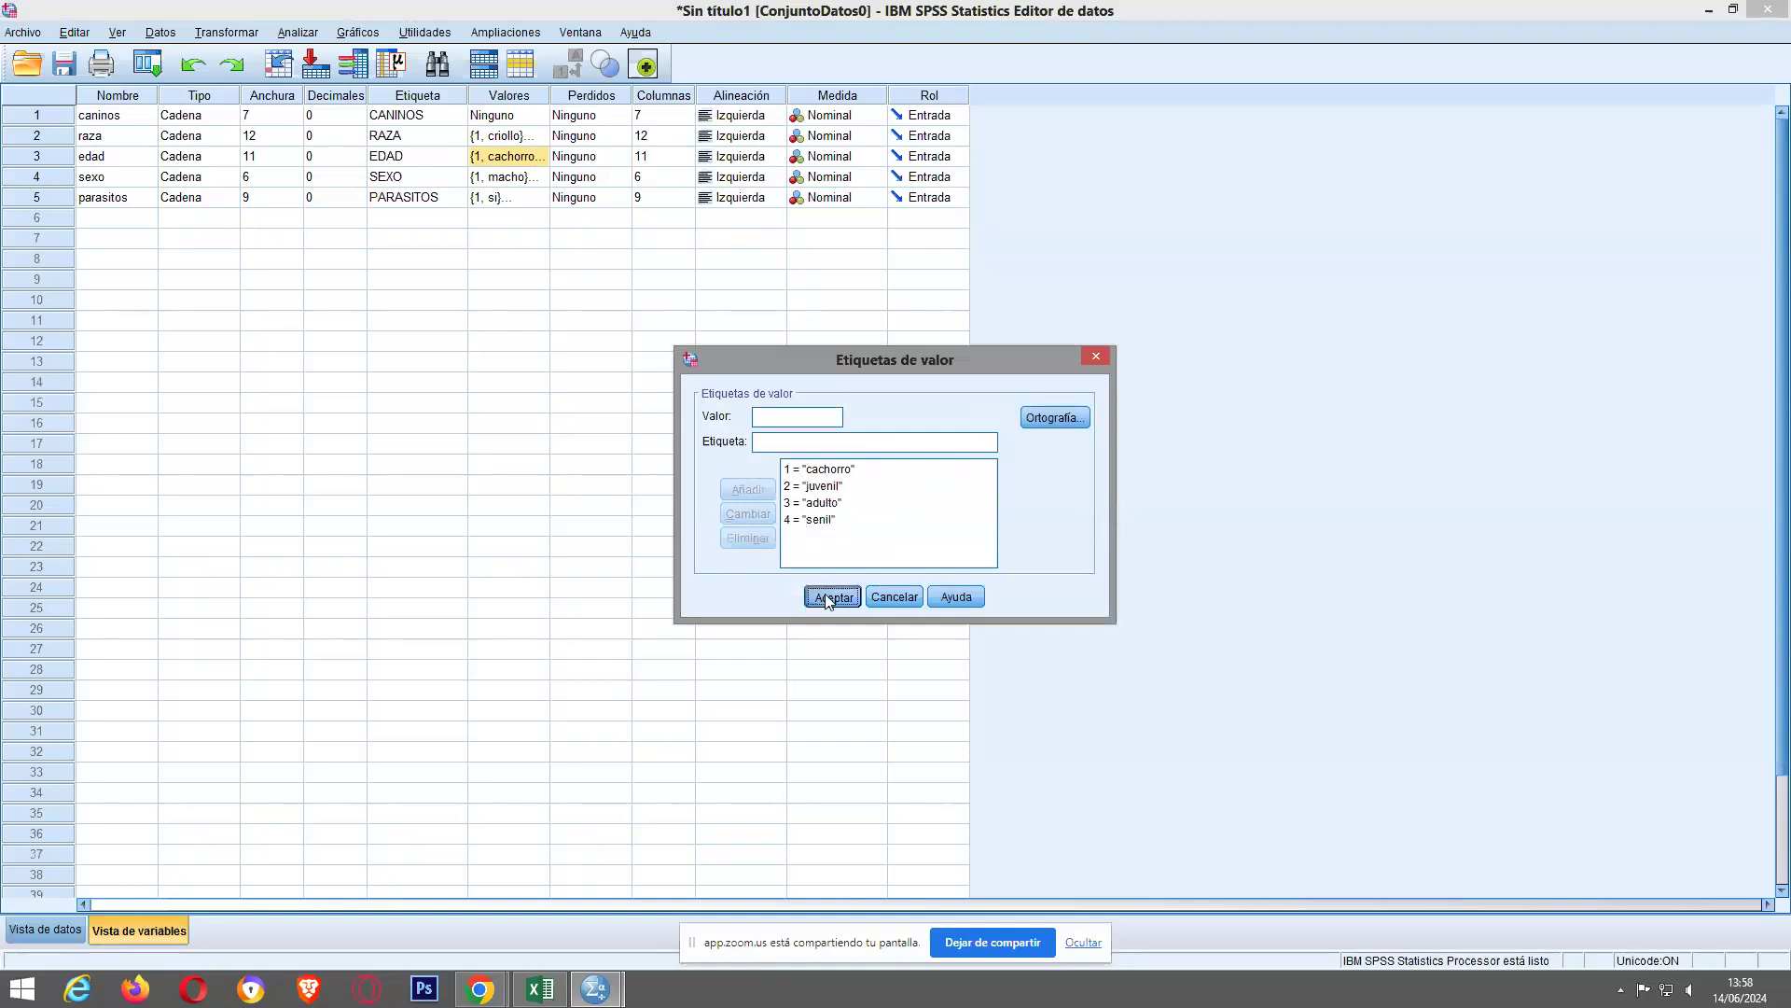
left_click(540, 178)
left_click(539, 177)
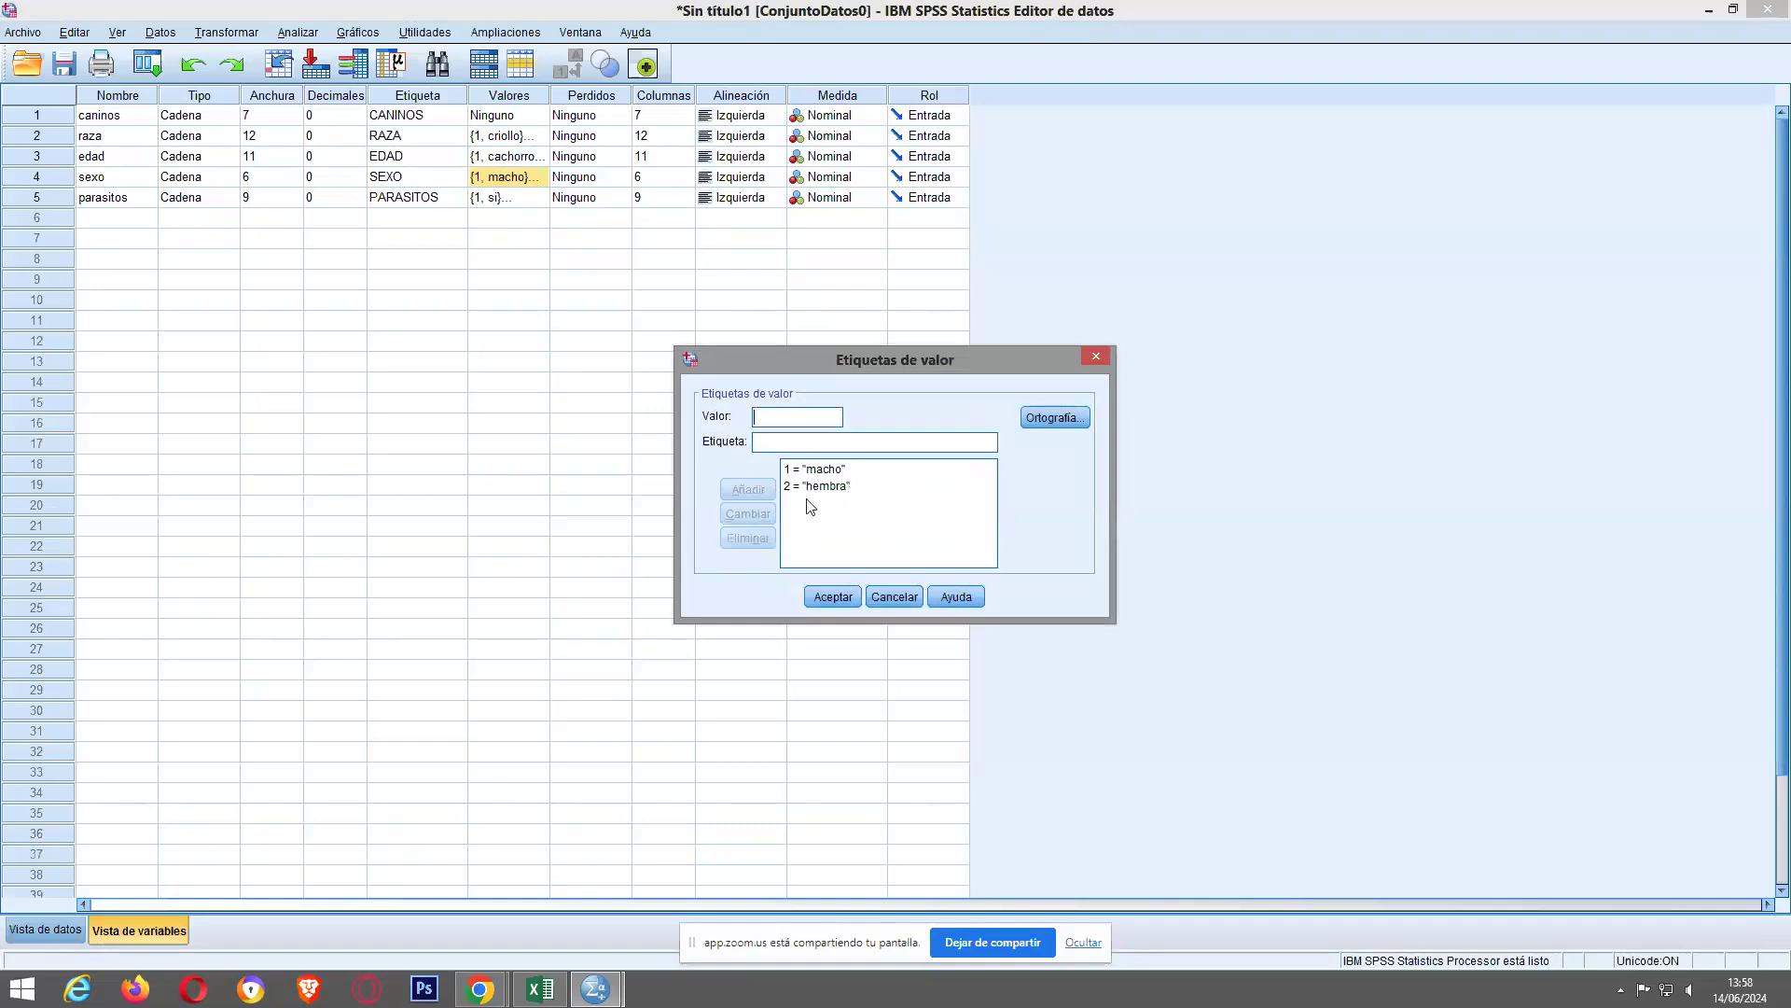
left_click(829, 597)
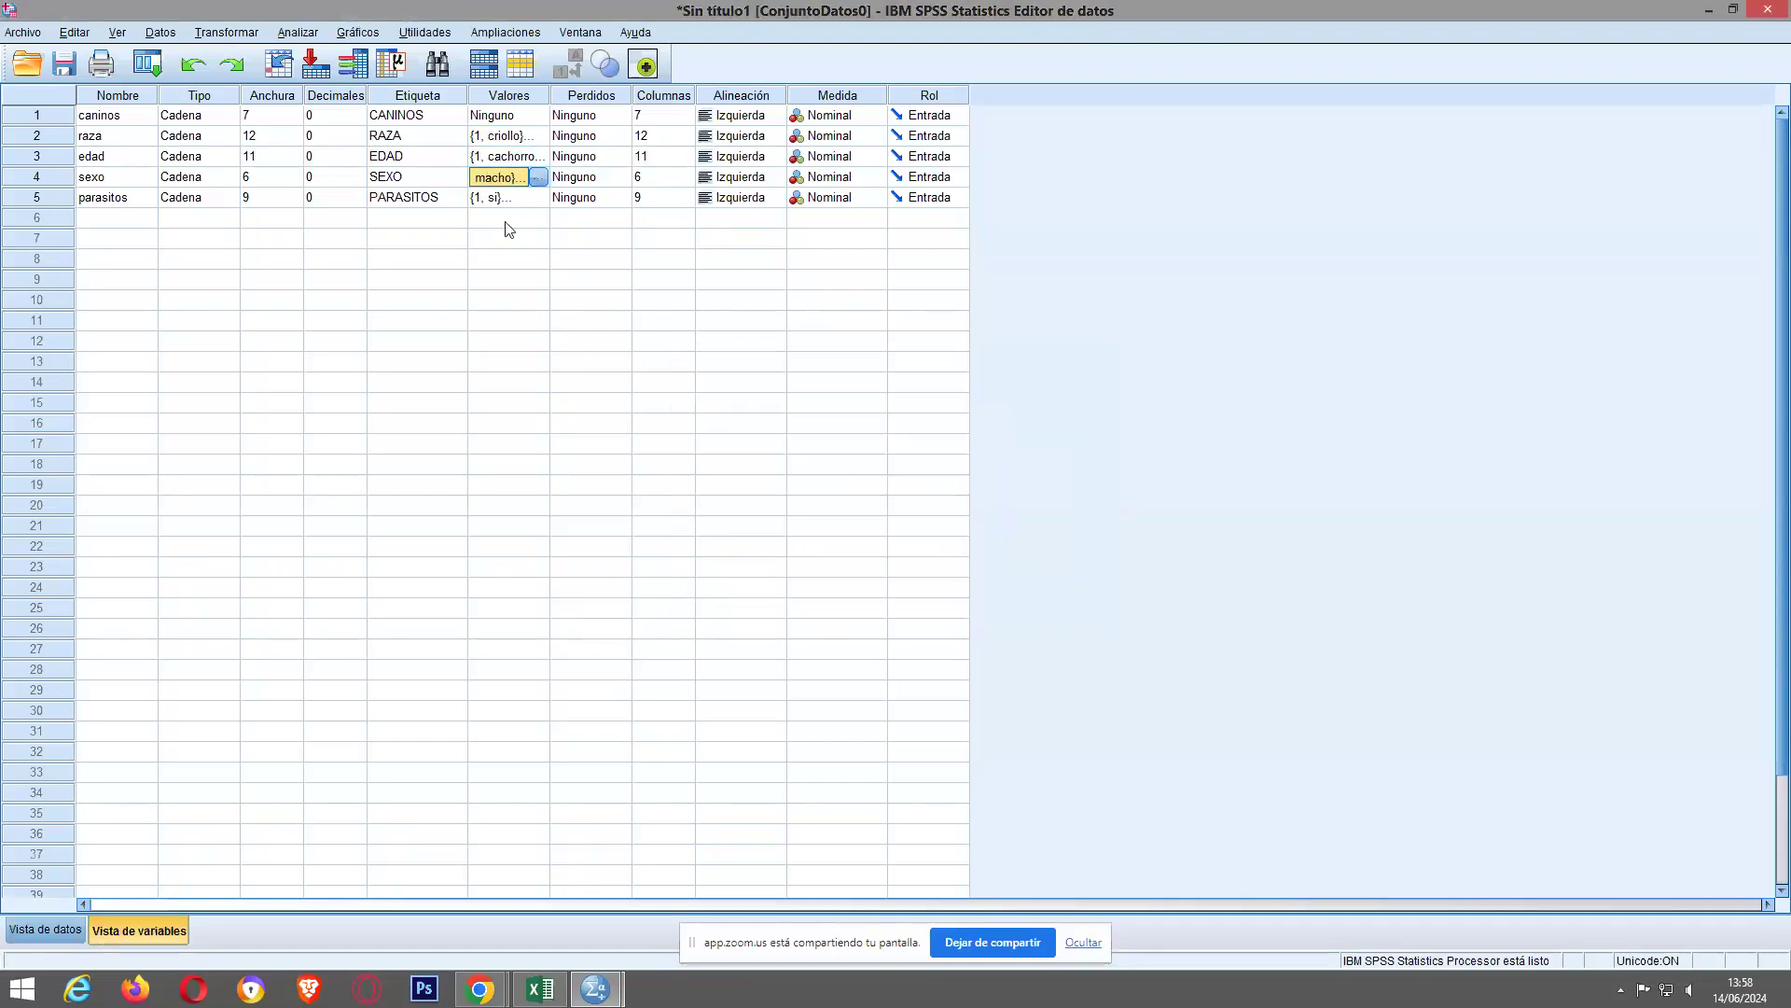
left_click(541, 199)
left_click(540, 198)
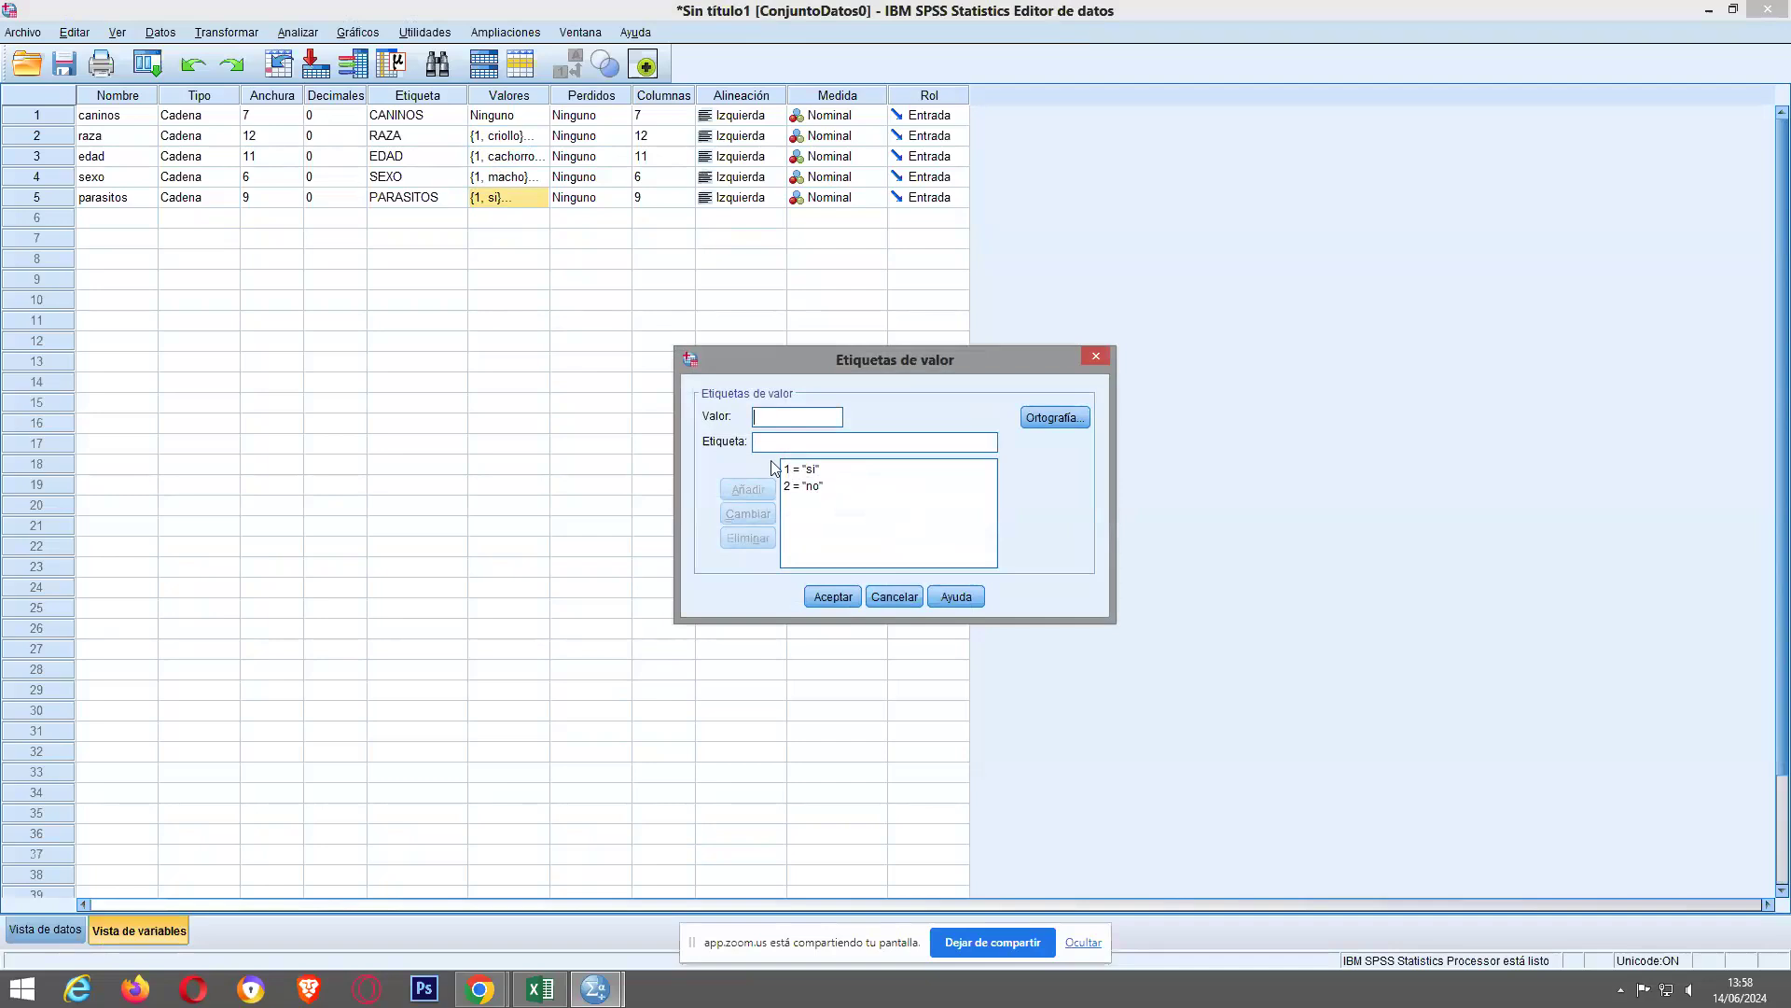
left_click(831, 601)
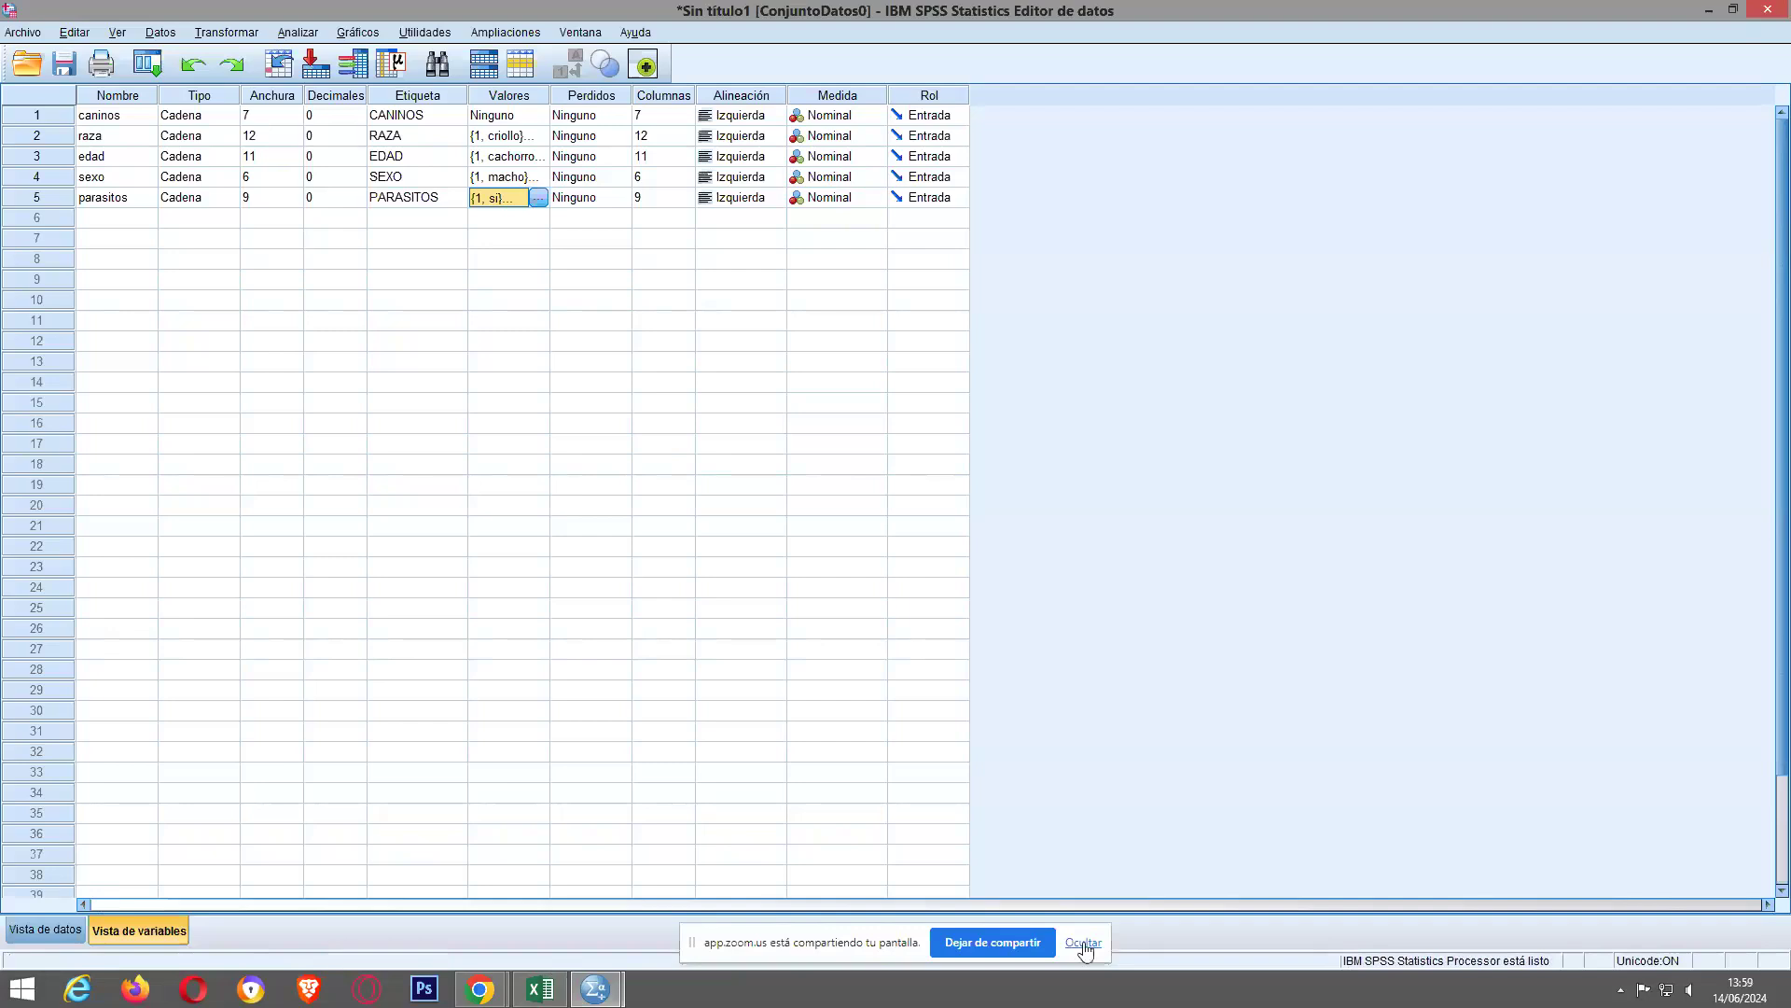
left_click(992, 943)
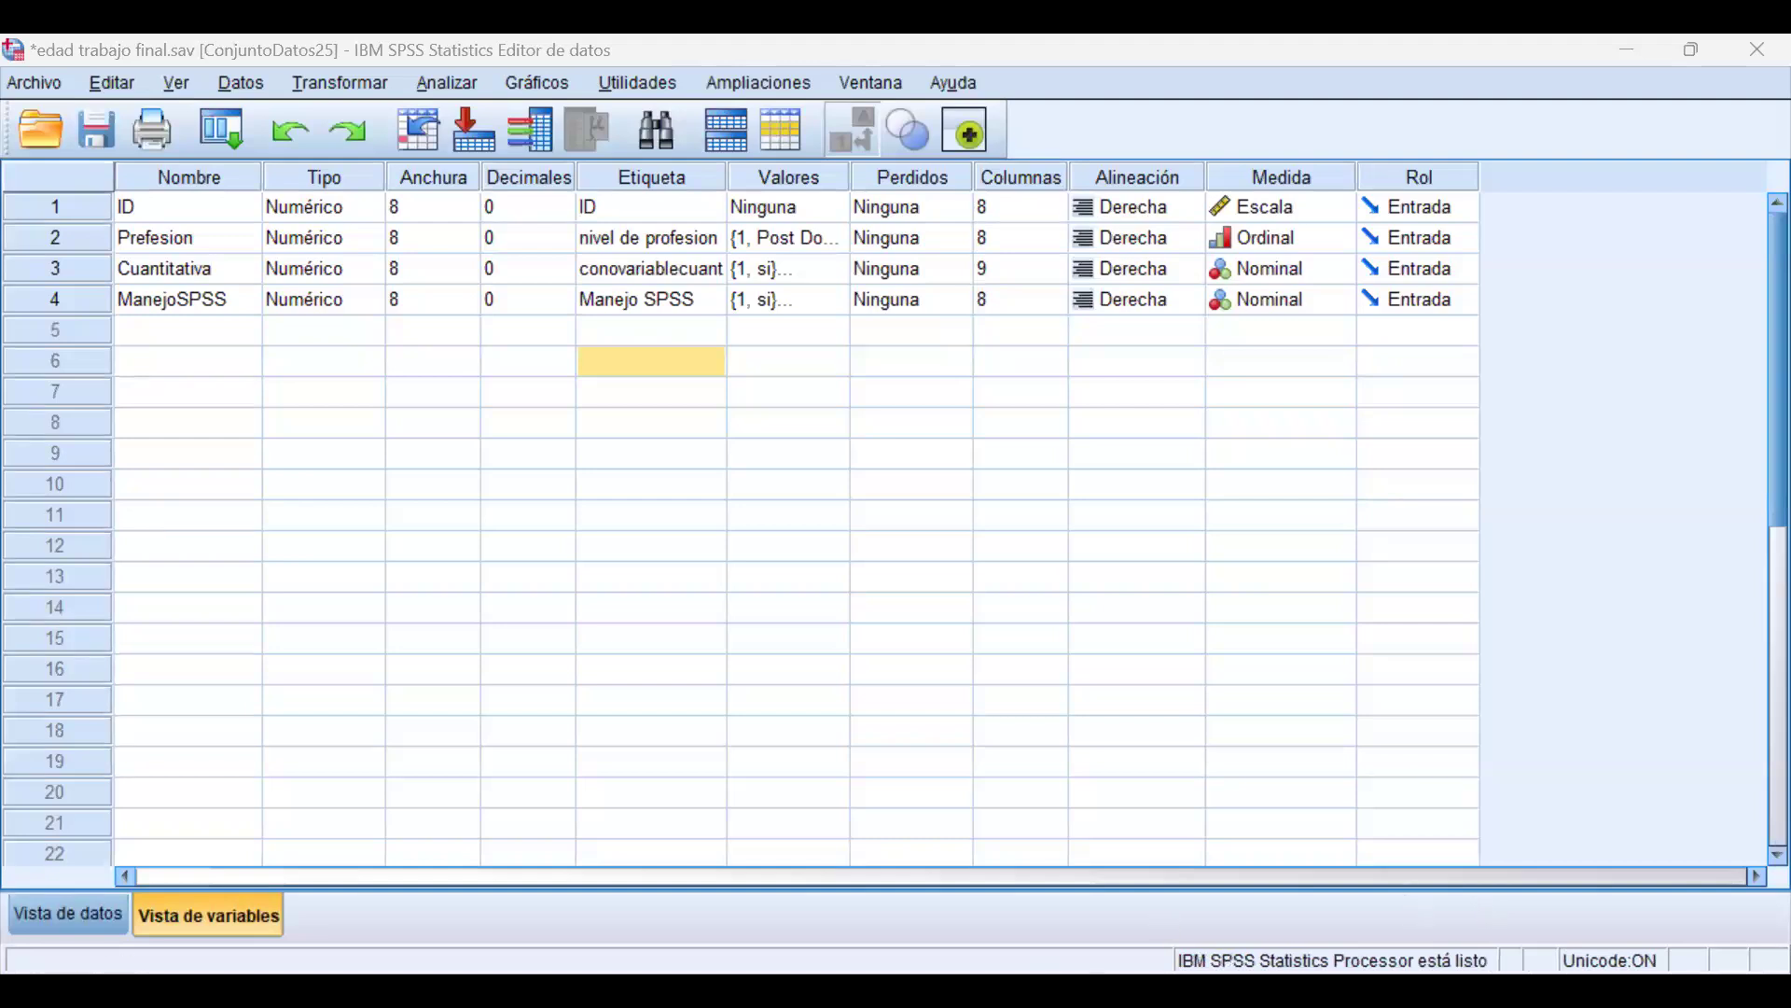
Scroll through edad trabajo final.sav's coded profession responses, then return to its variable definitions
left_click(93, 919)
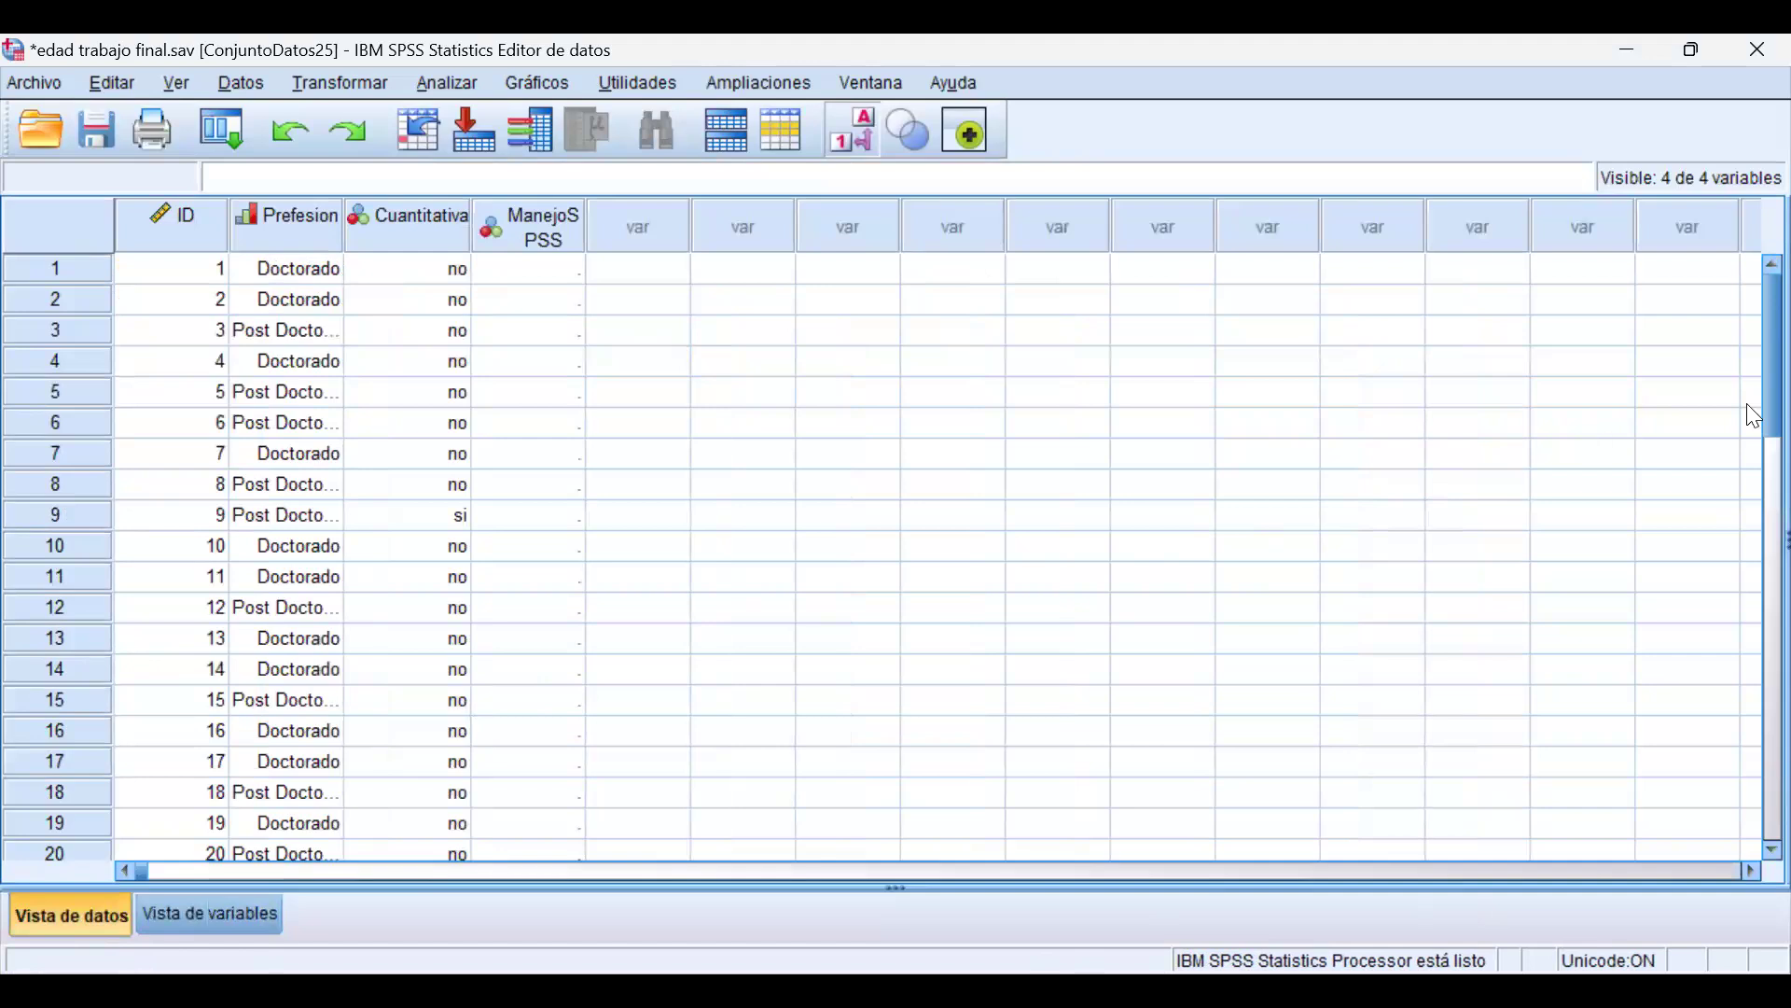
scroll(1752, 500, "down", 6)
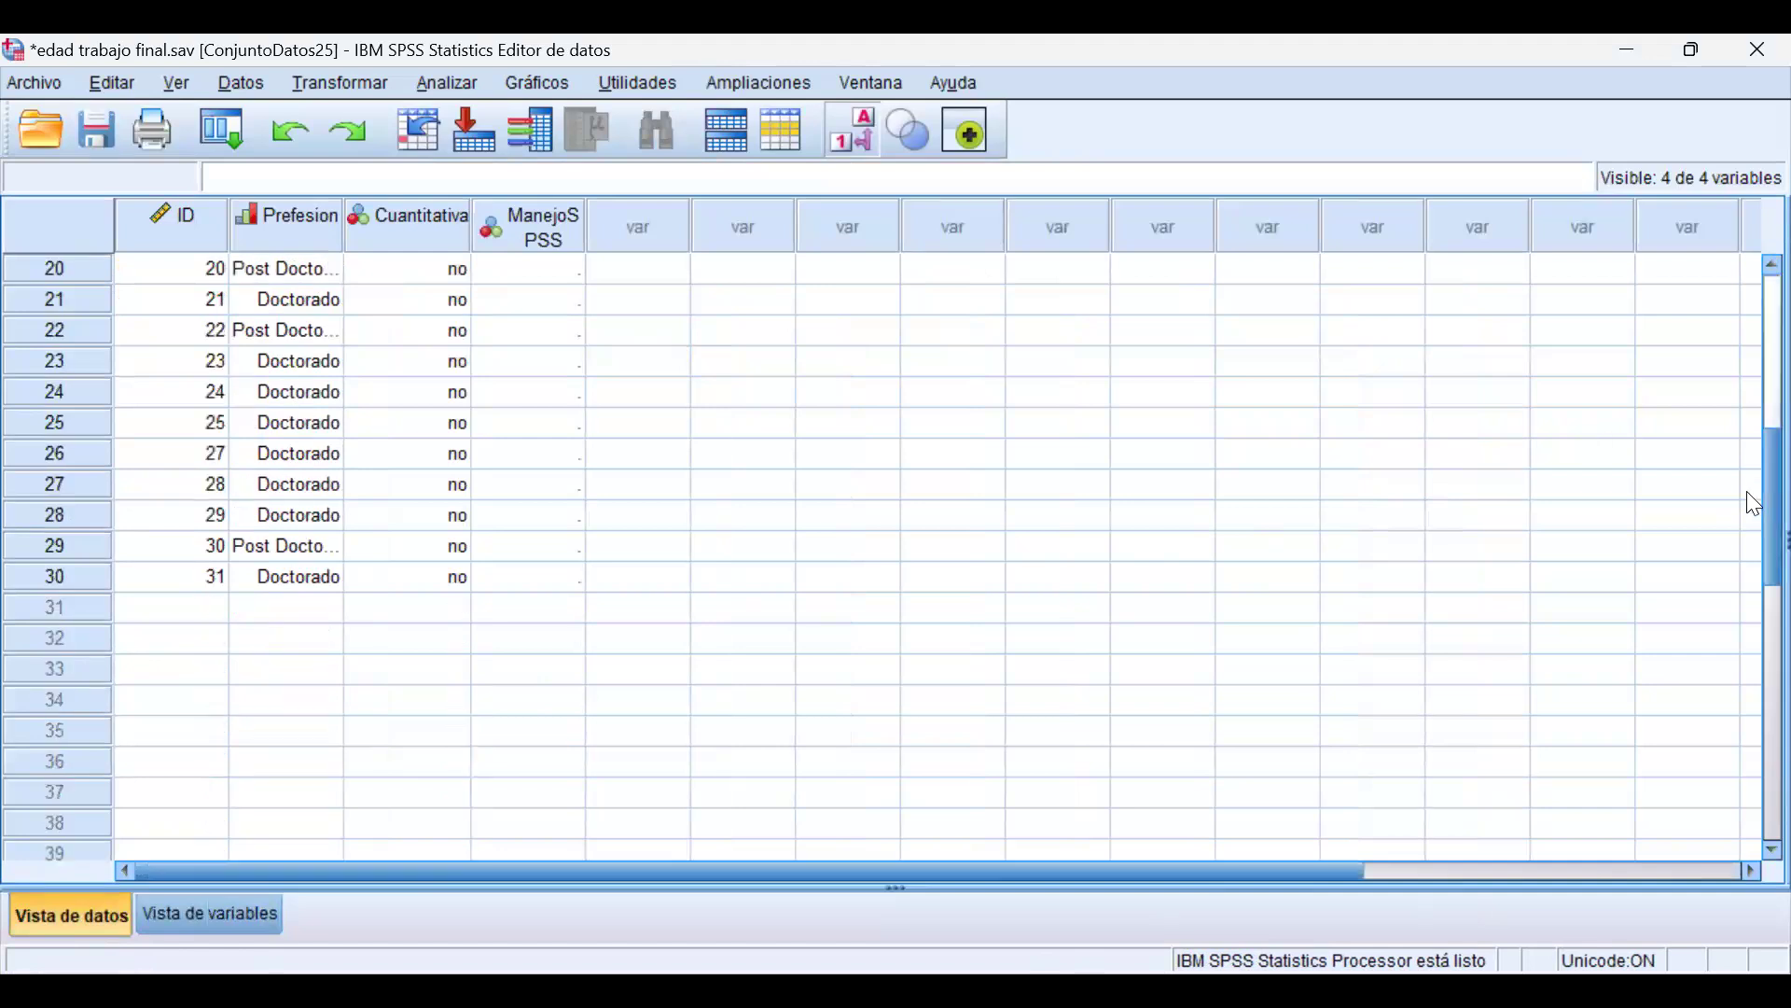
scroll(1752, 373, "up", 4)
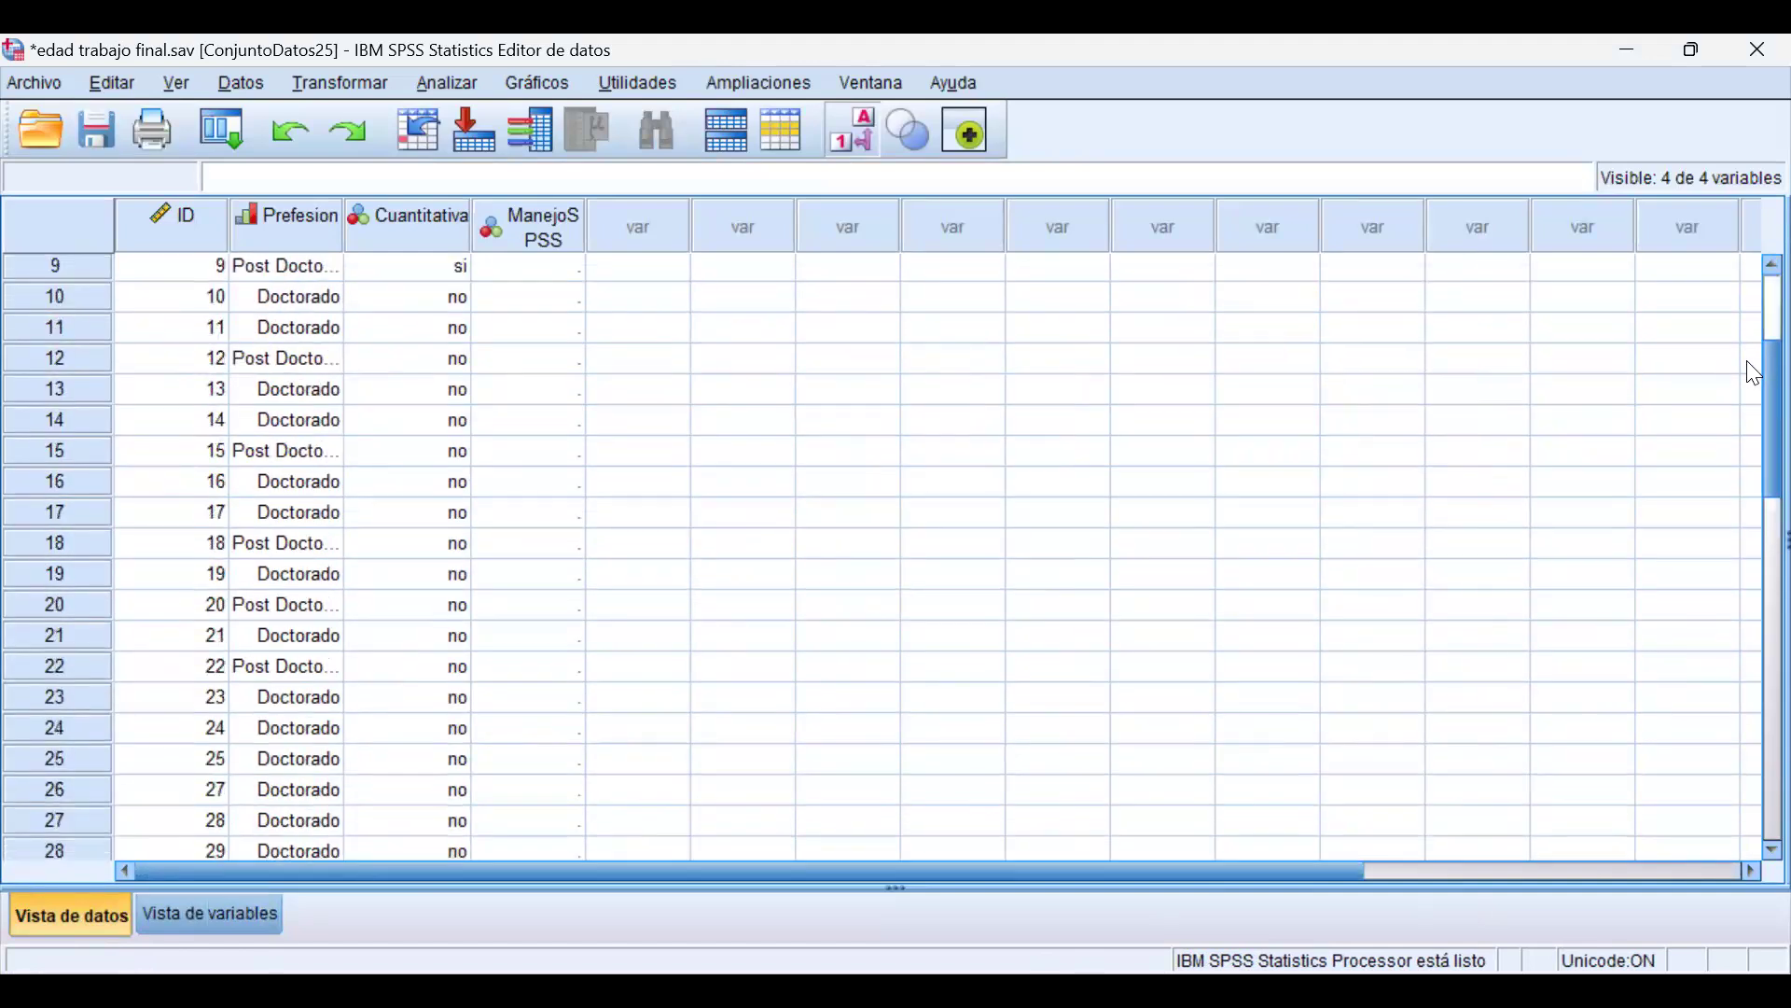
left_click(207, 919)
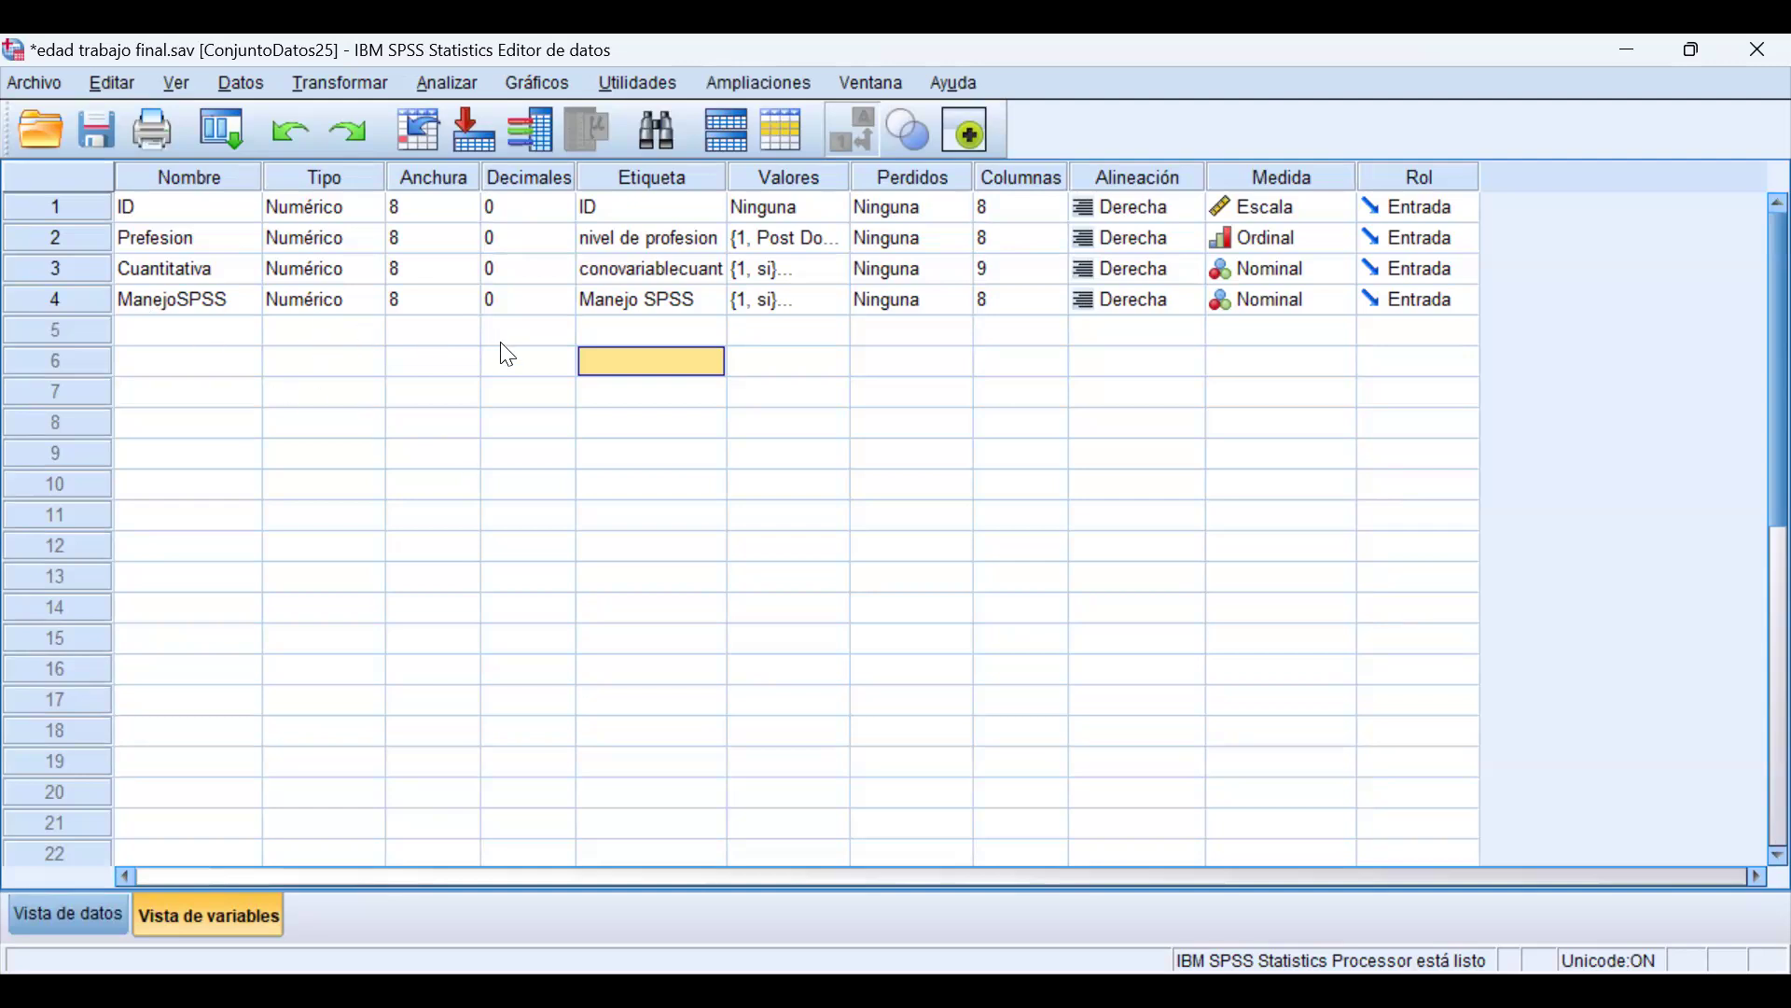
left_click(215, 245)
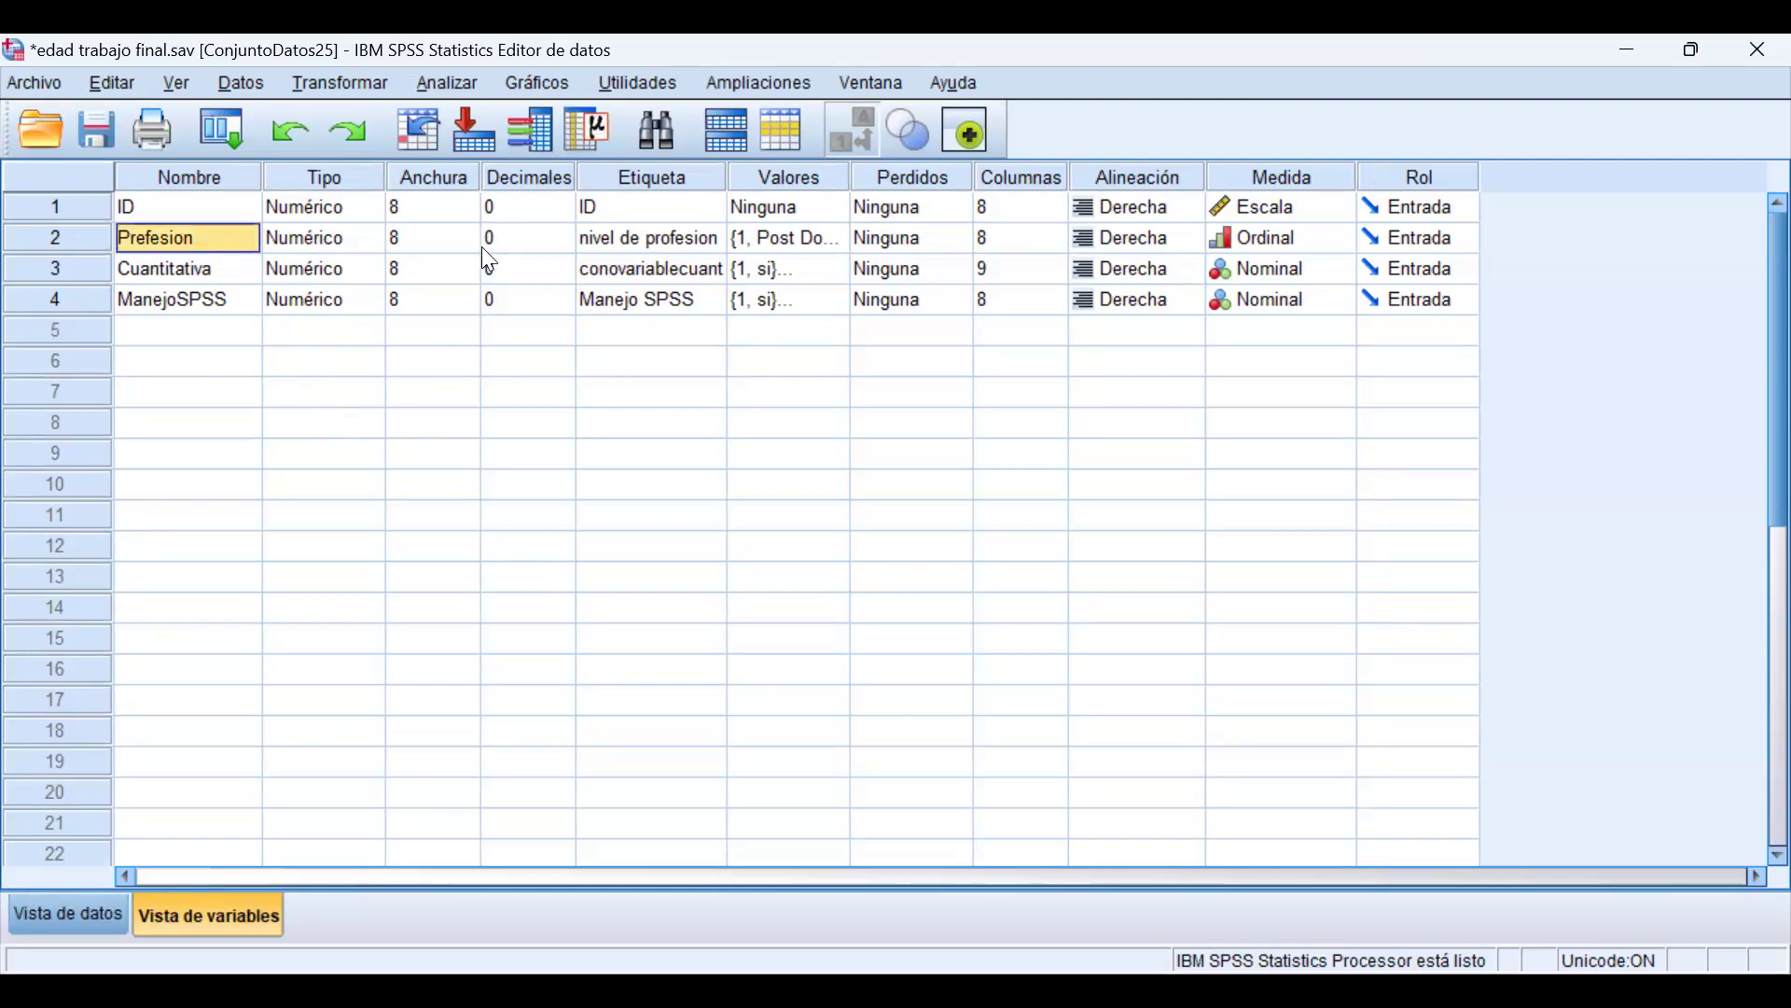
left_click(657, 248)
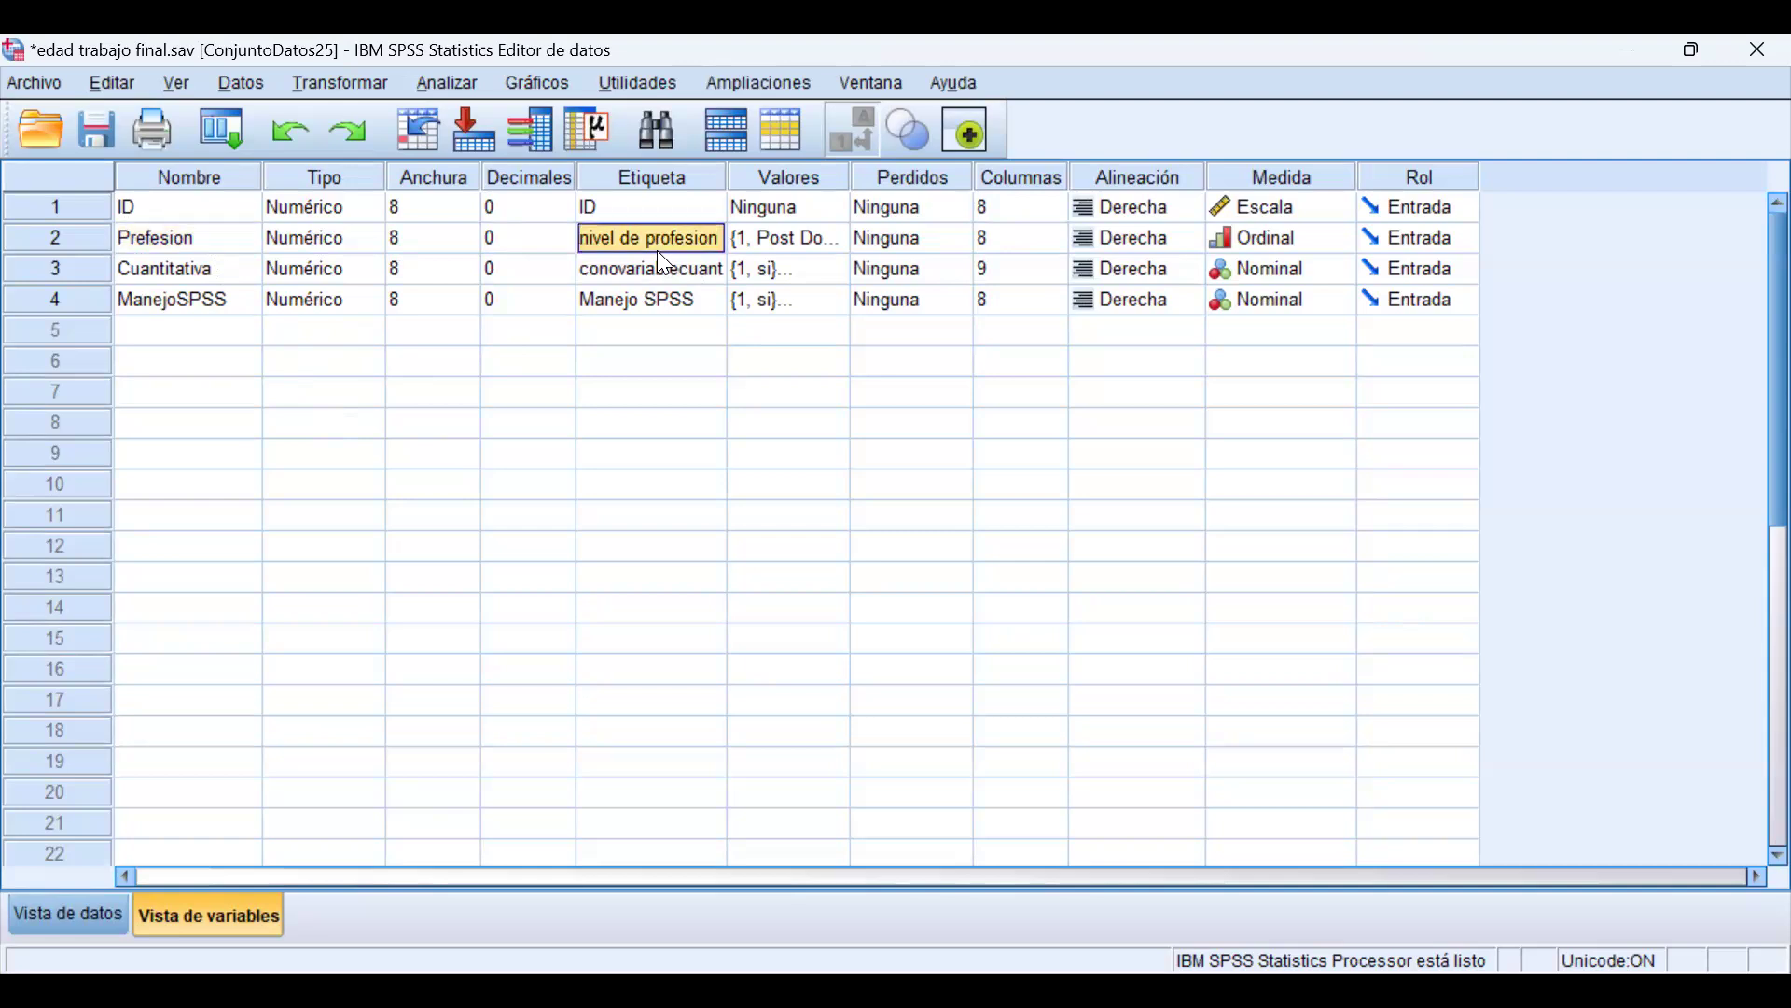
left_click(830, 241)
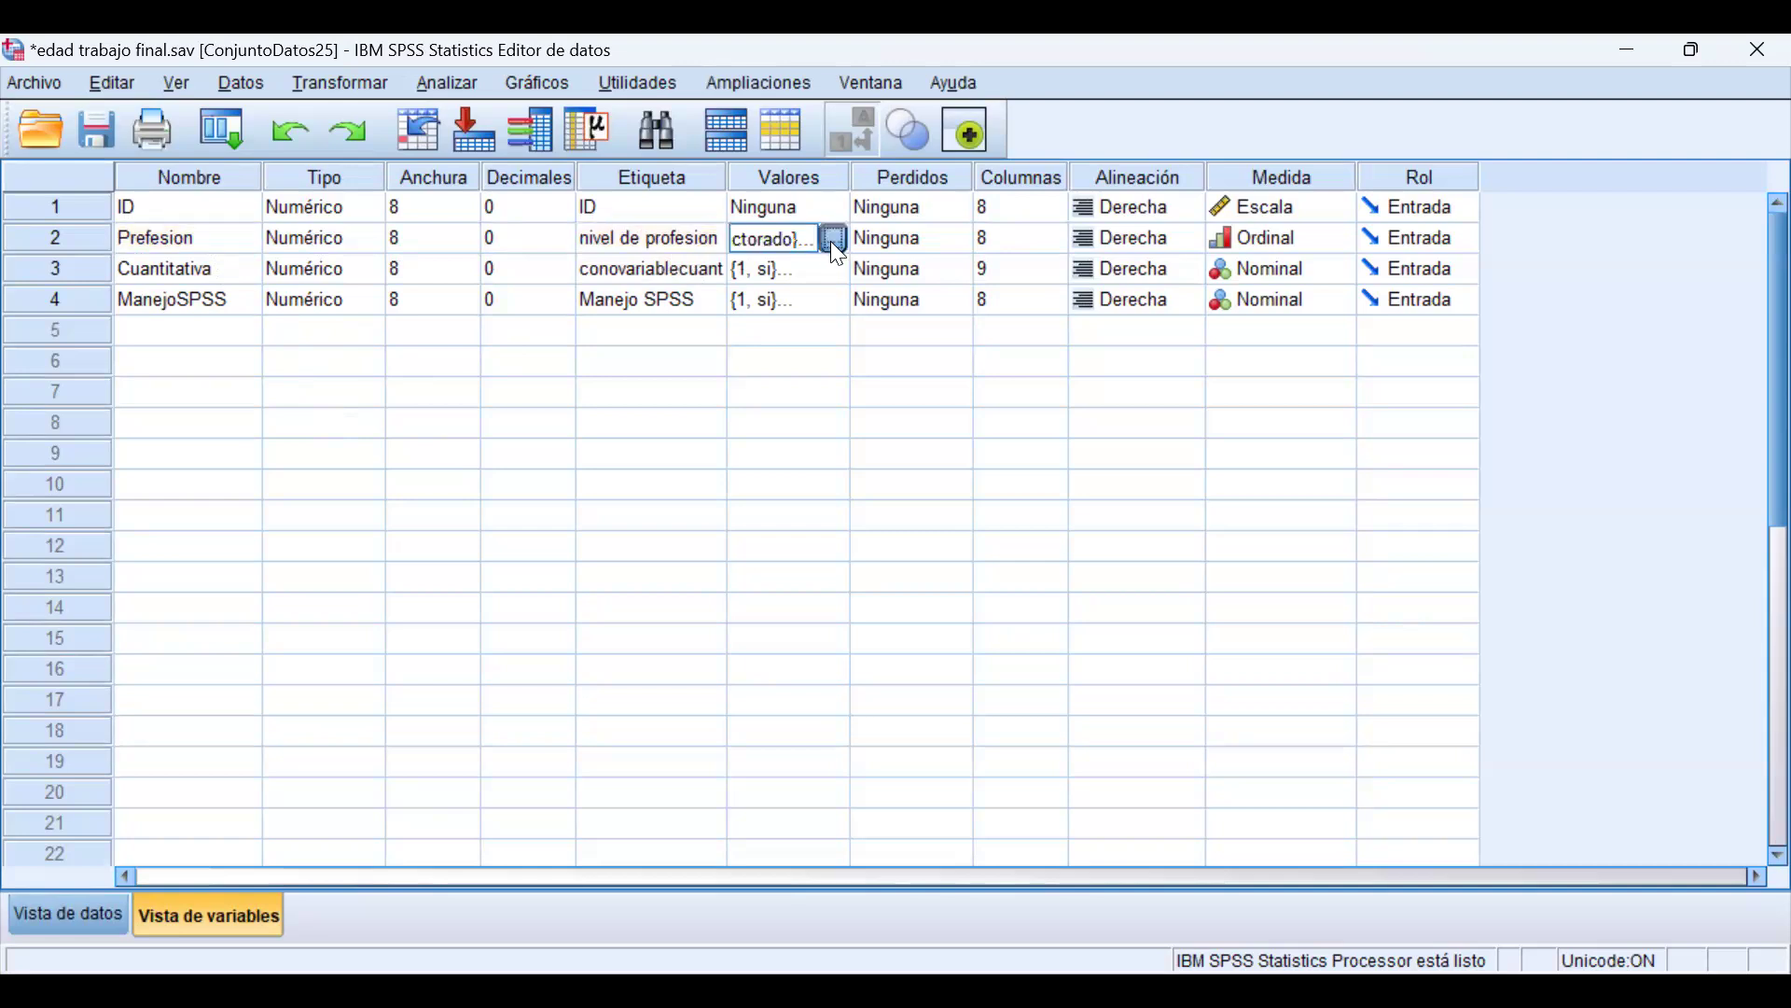
left_click(830, 241)
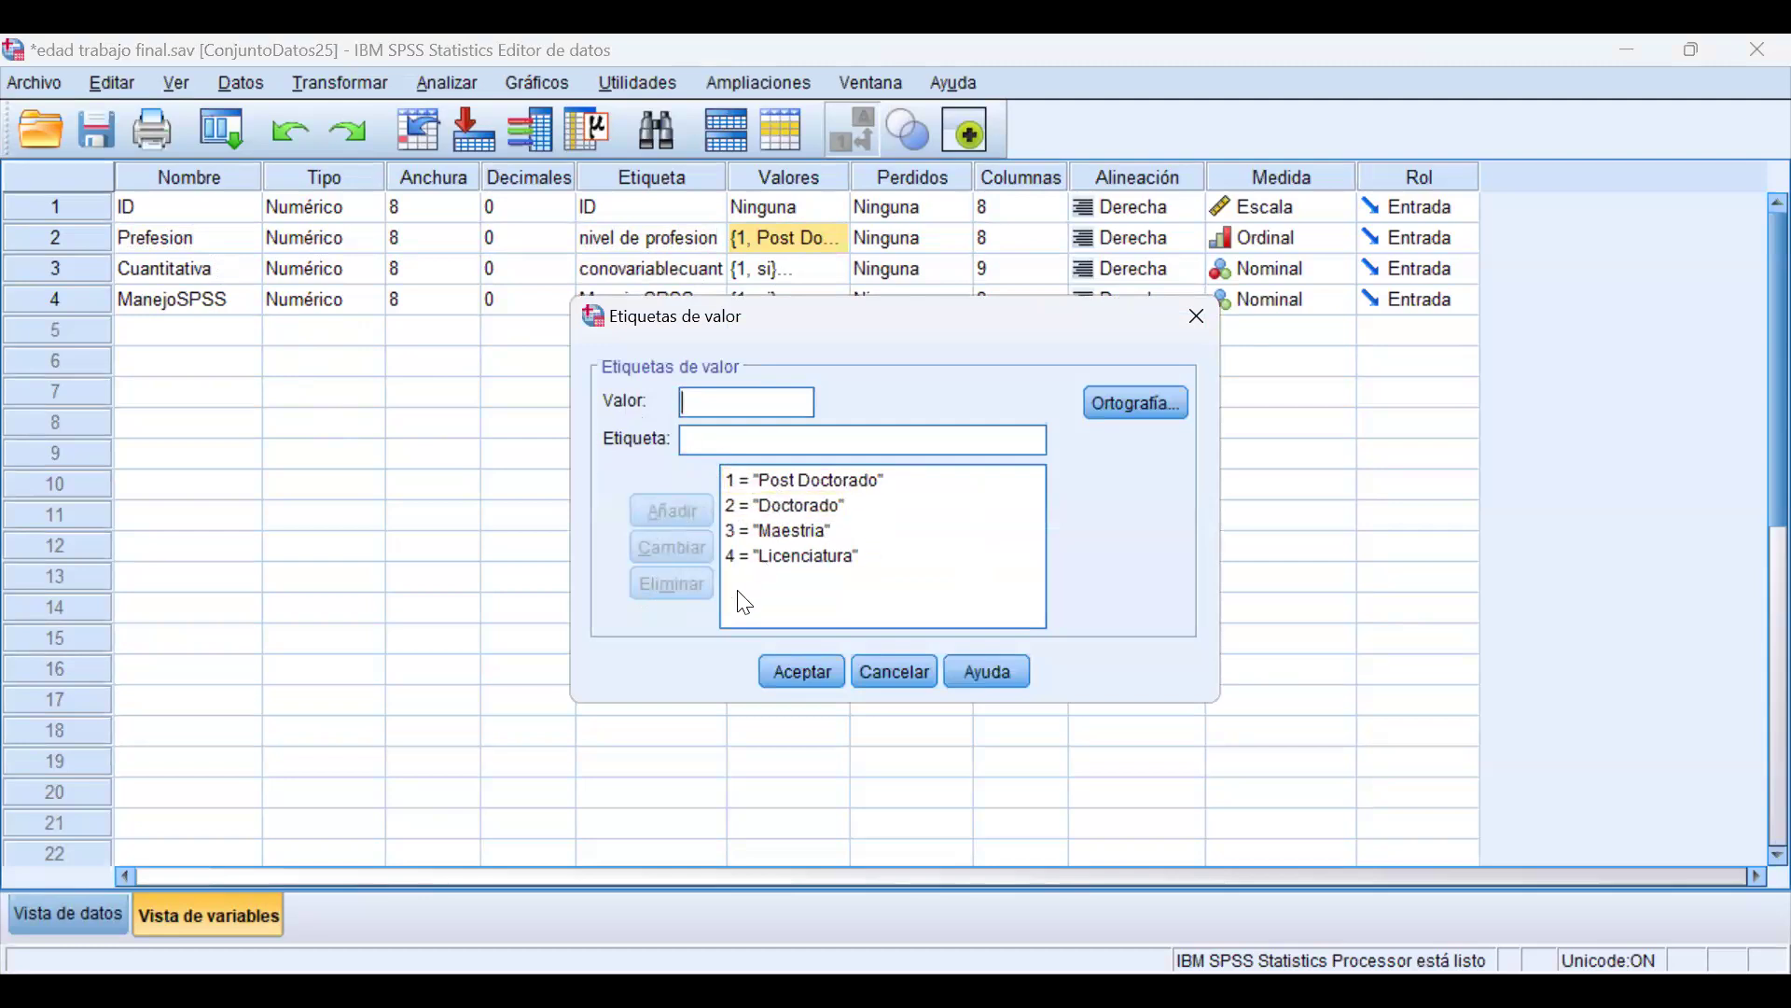
left_click(801, 681)
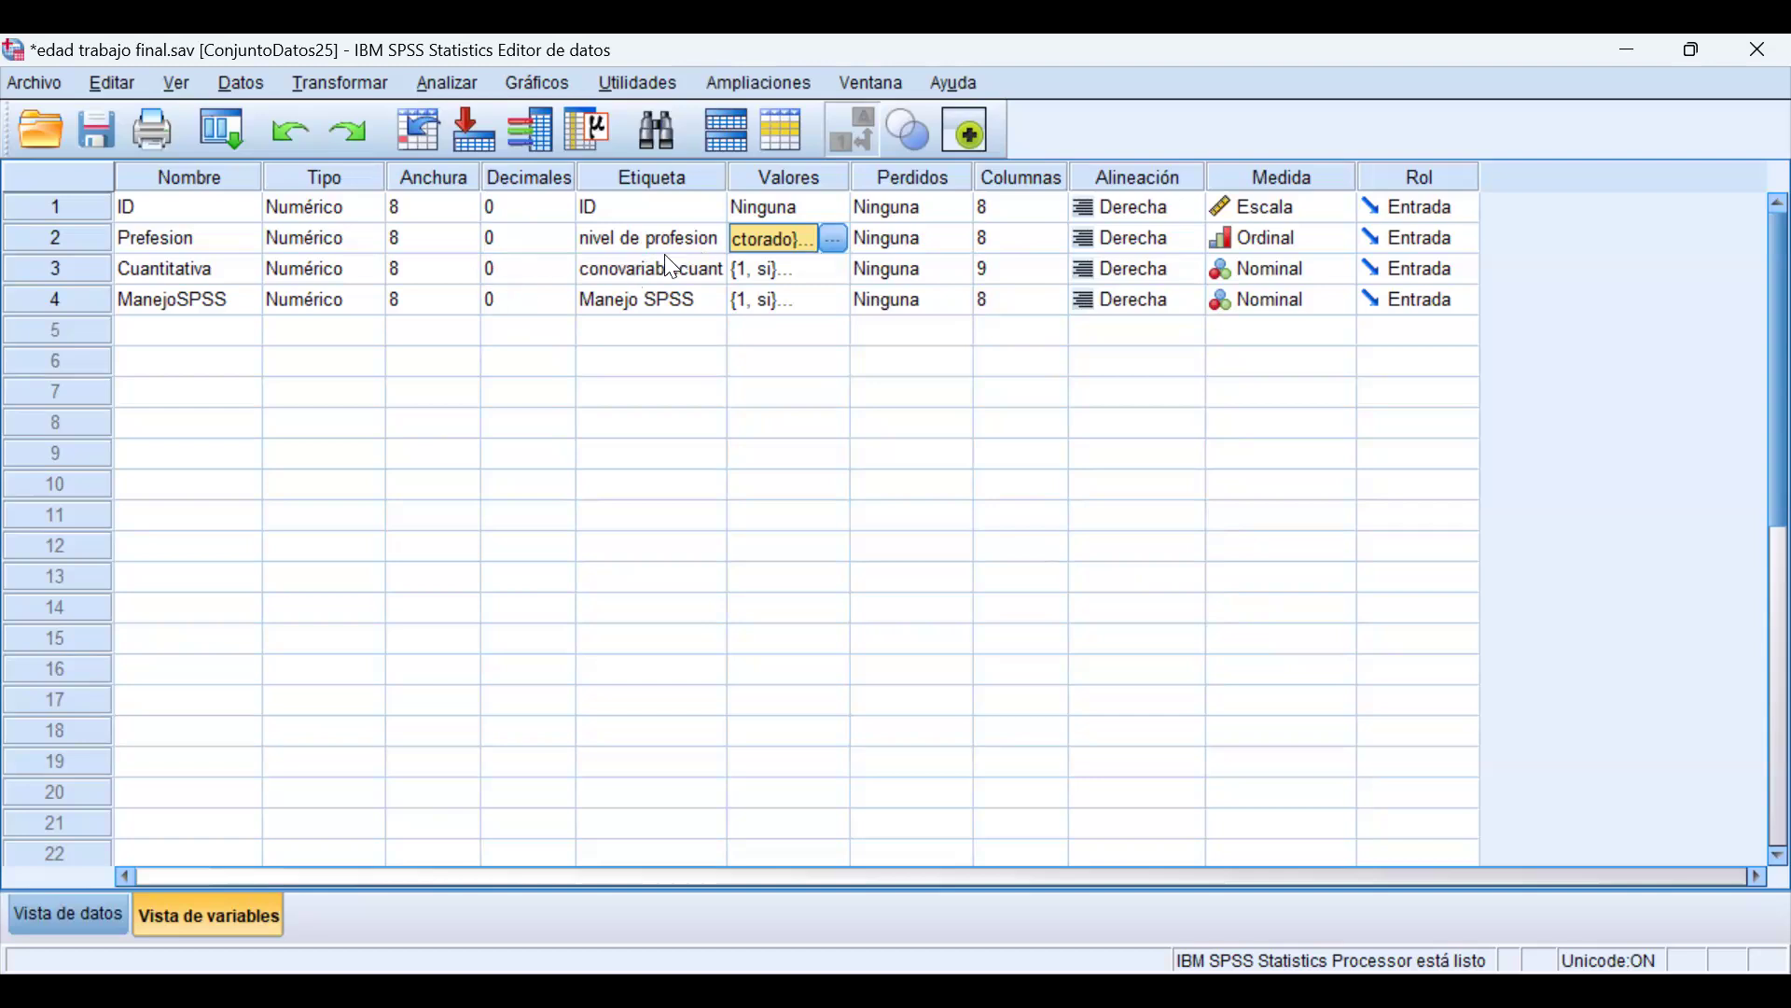
left_click(179, 274)
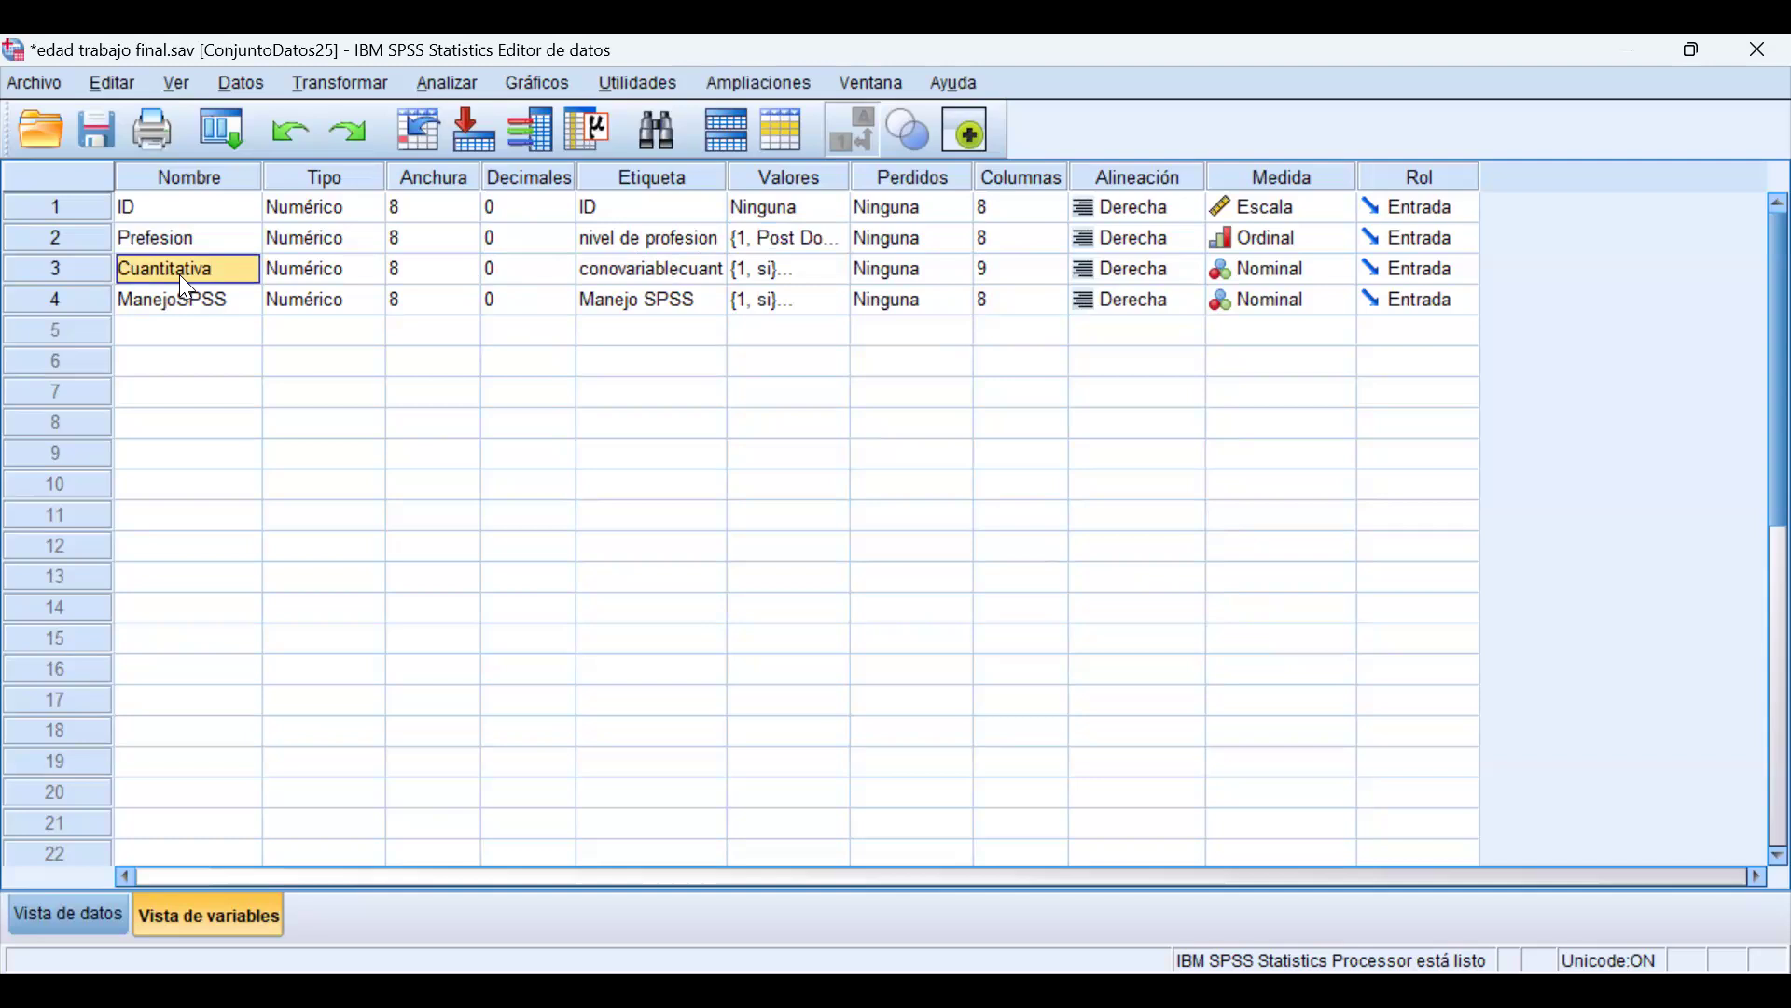
left_click(672, 272)
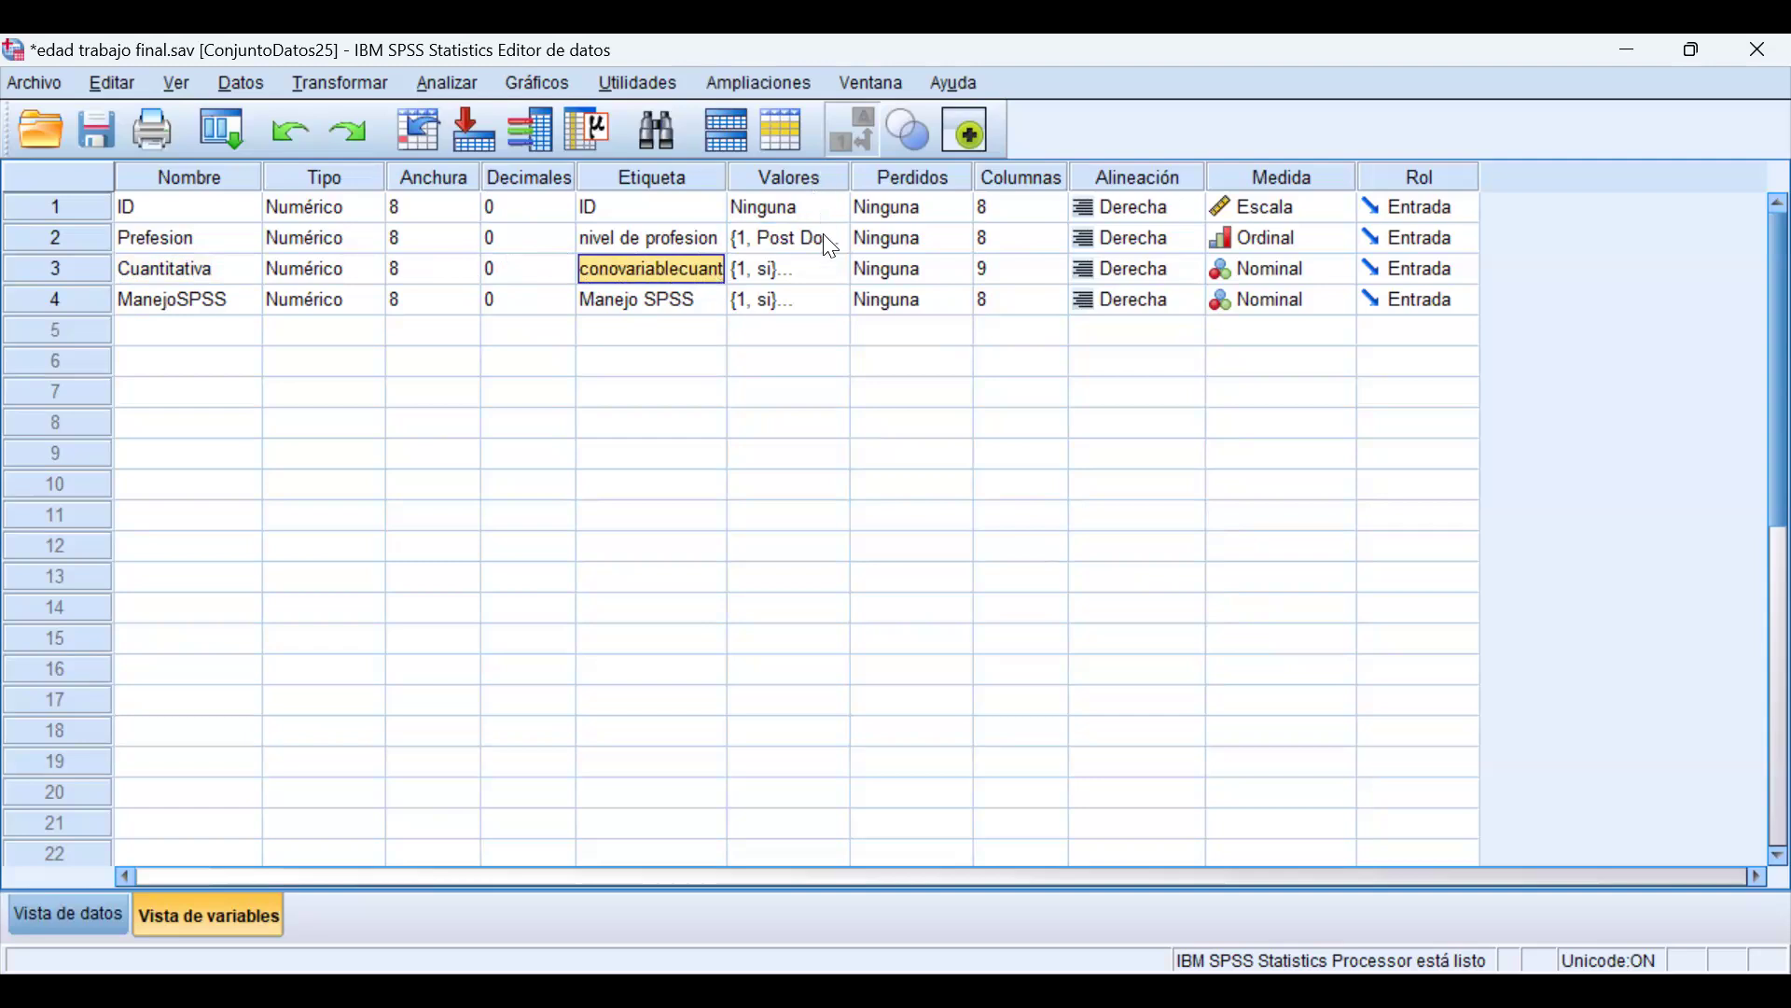
left_click(835, 272)
left_click(834, 270)
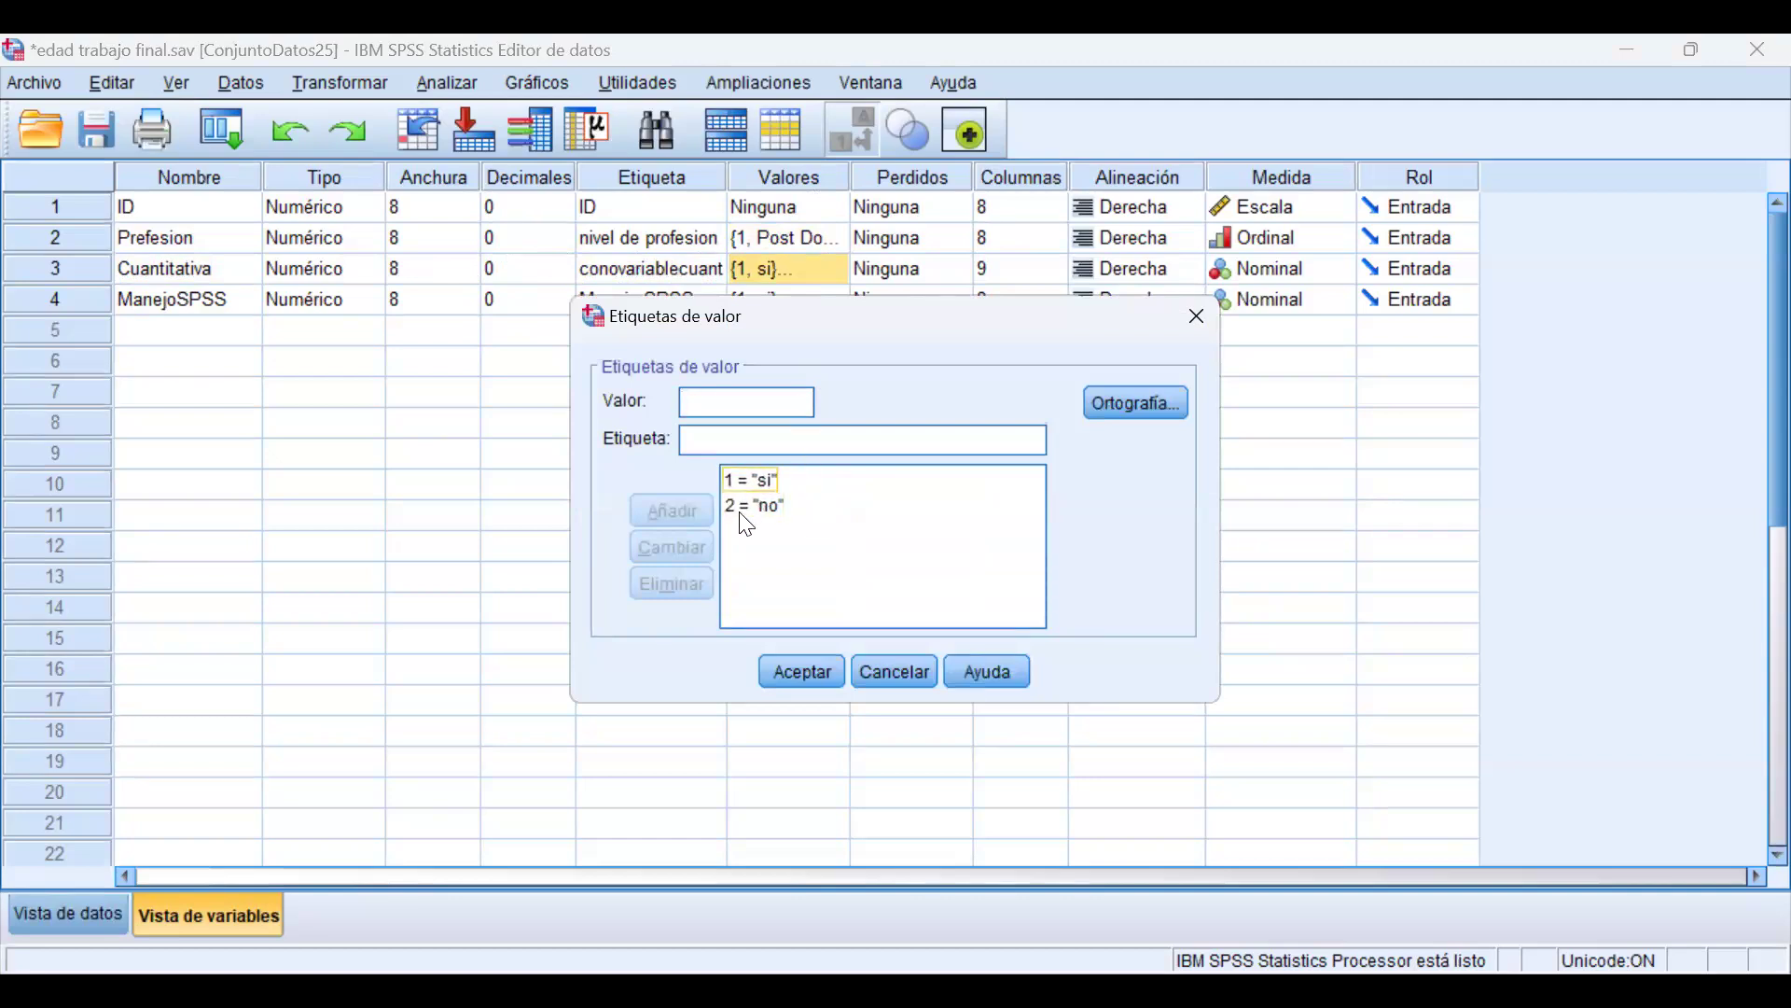
left_click(798, 668)
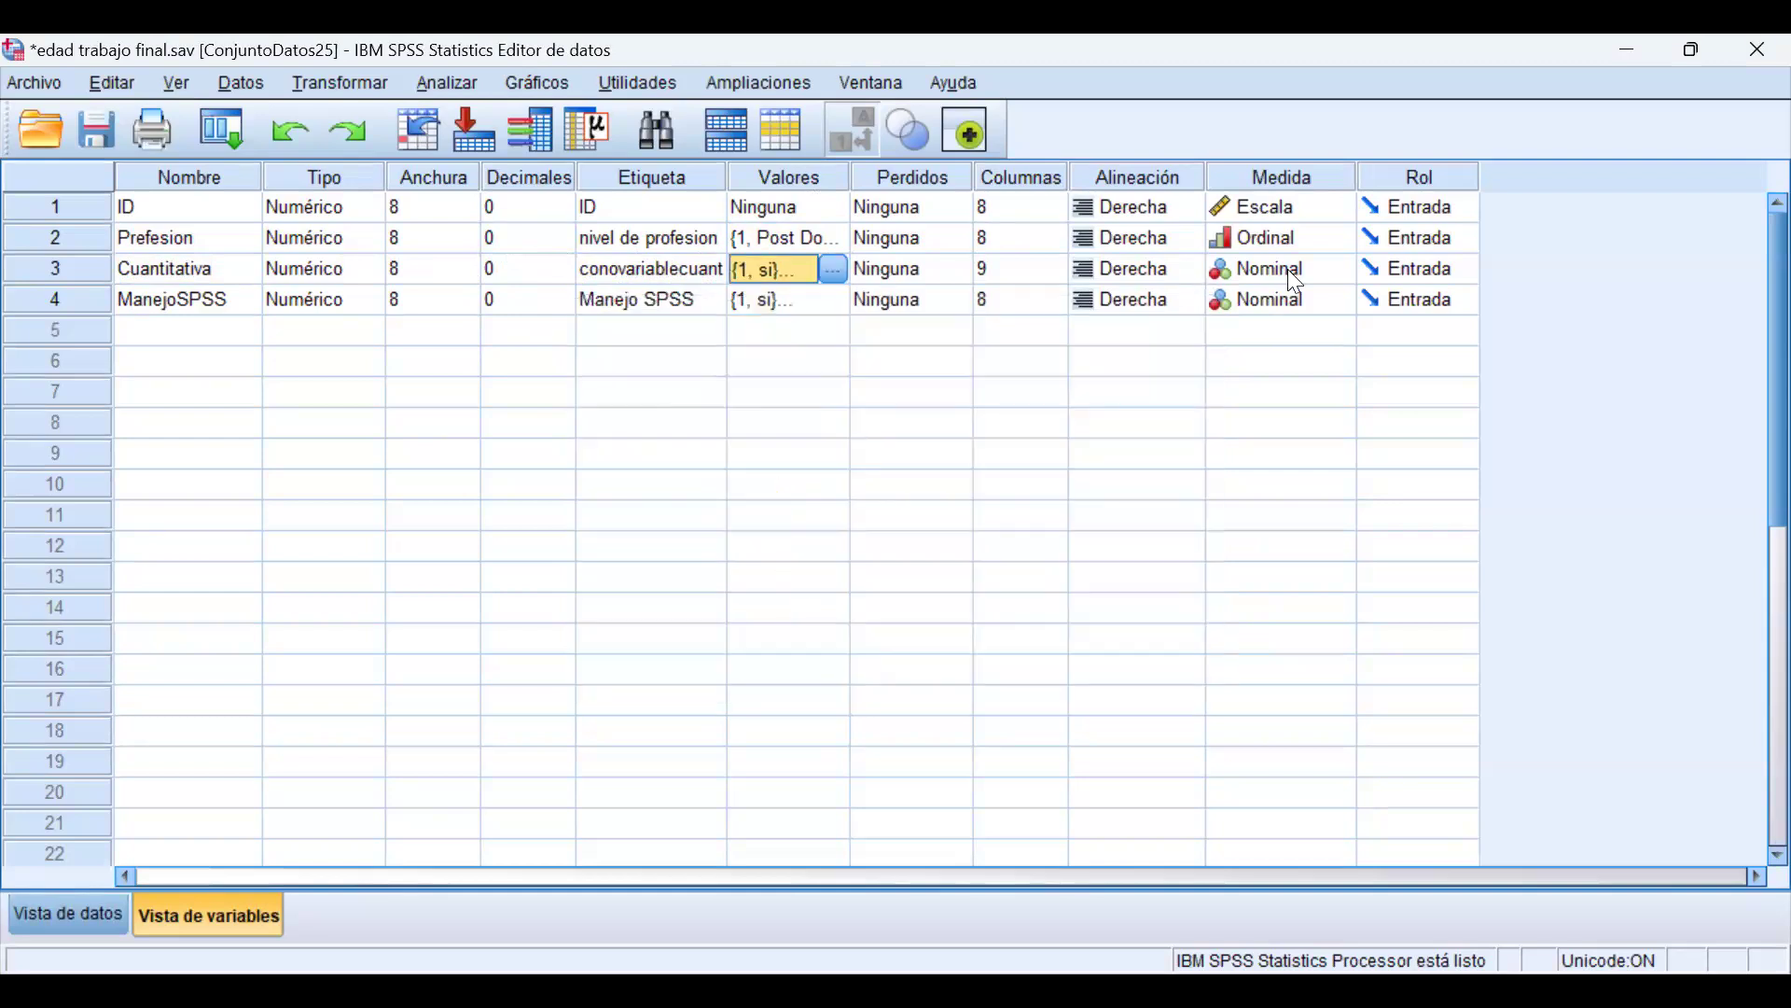
left_click(224, 305)
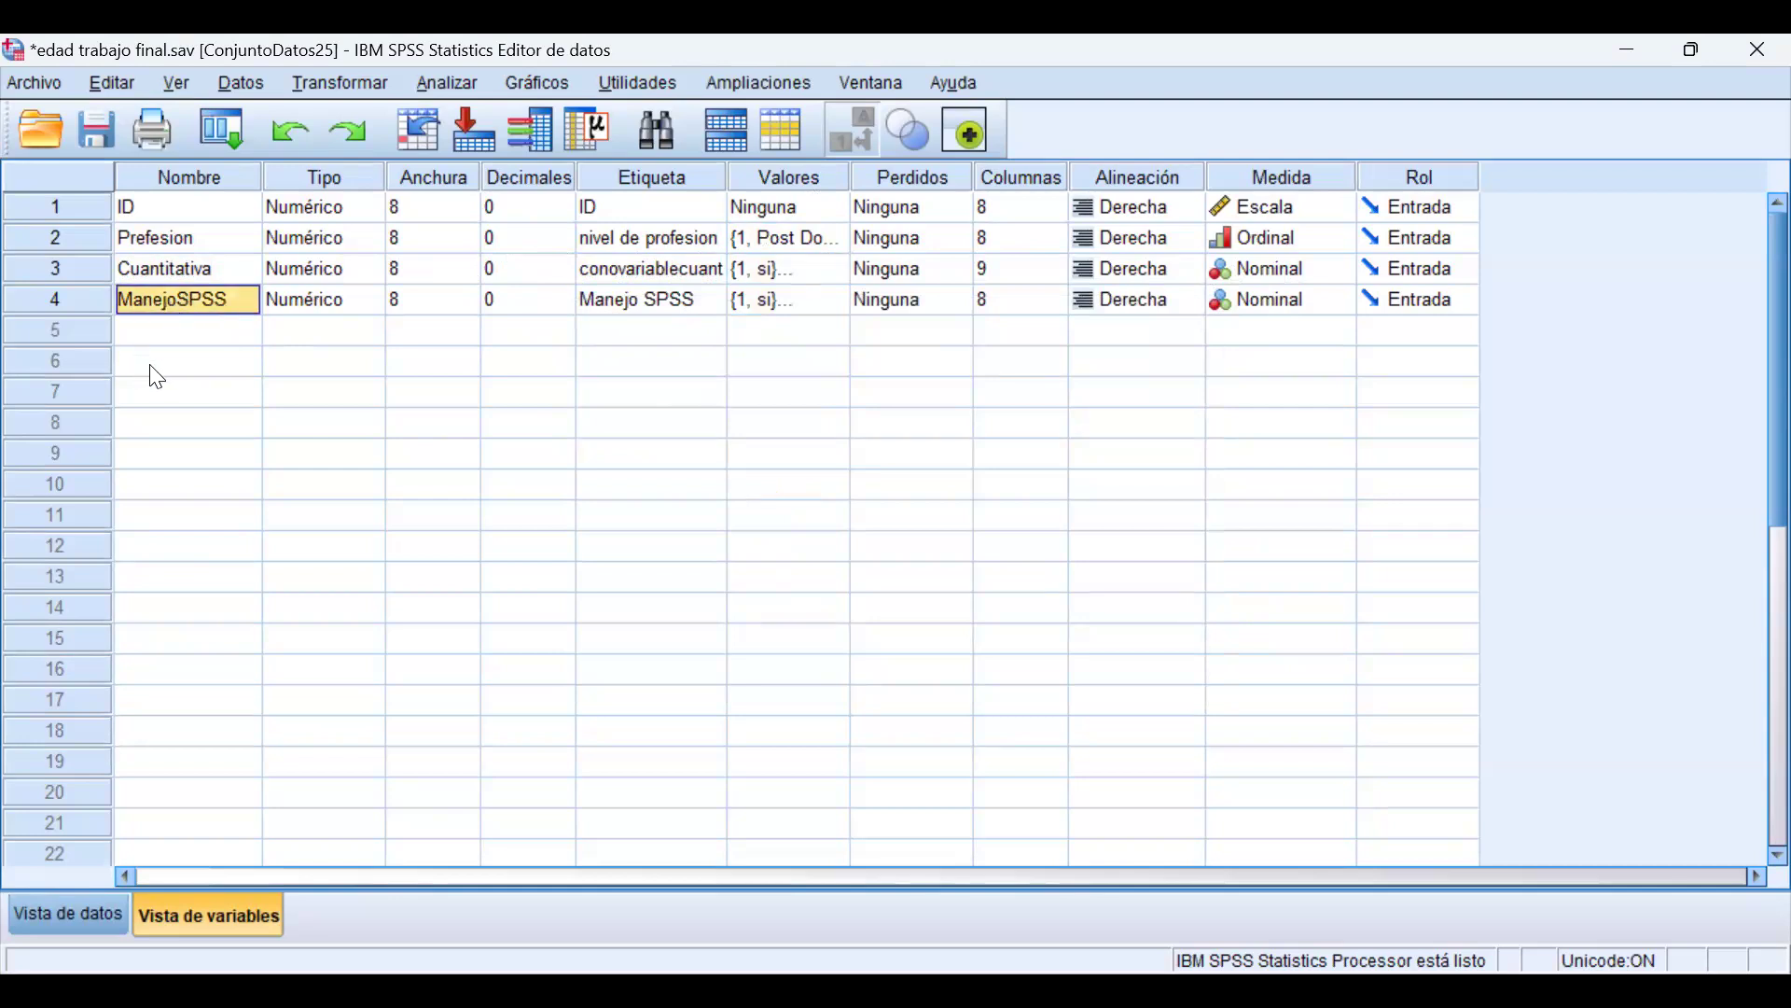
left_click(689, 308)
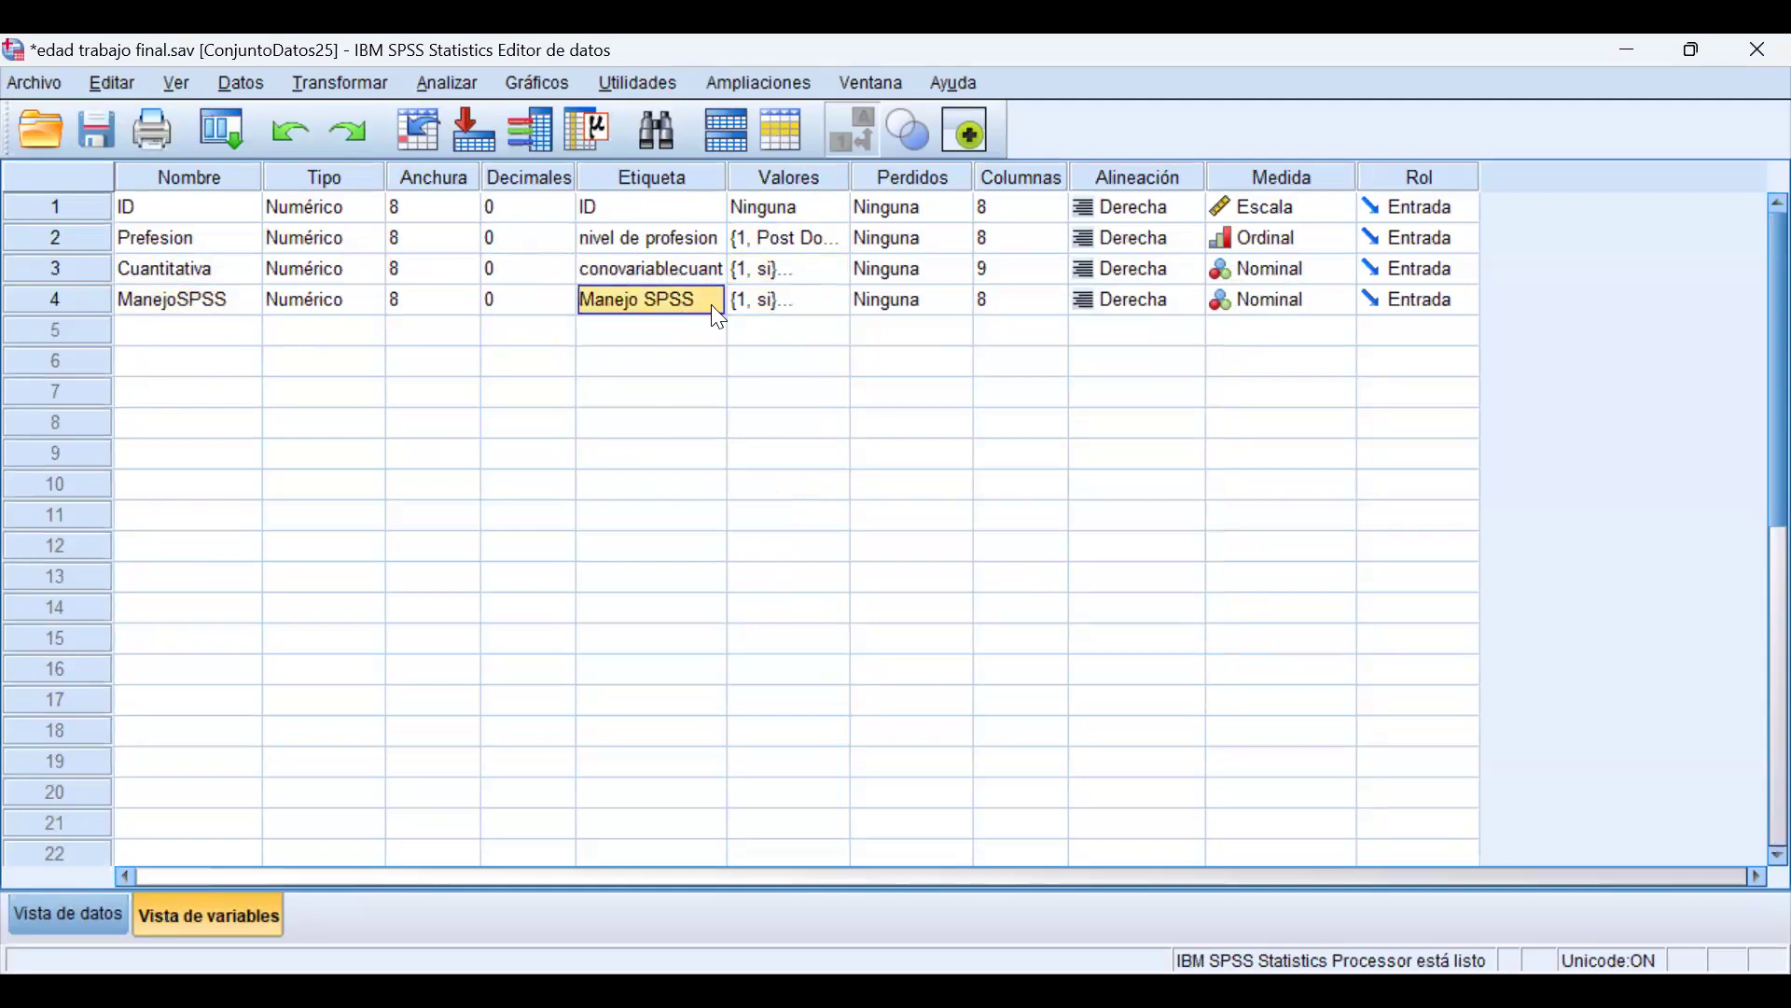
left_click(811, 310)
left_click(835, 298)
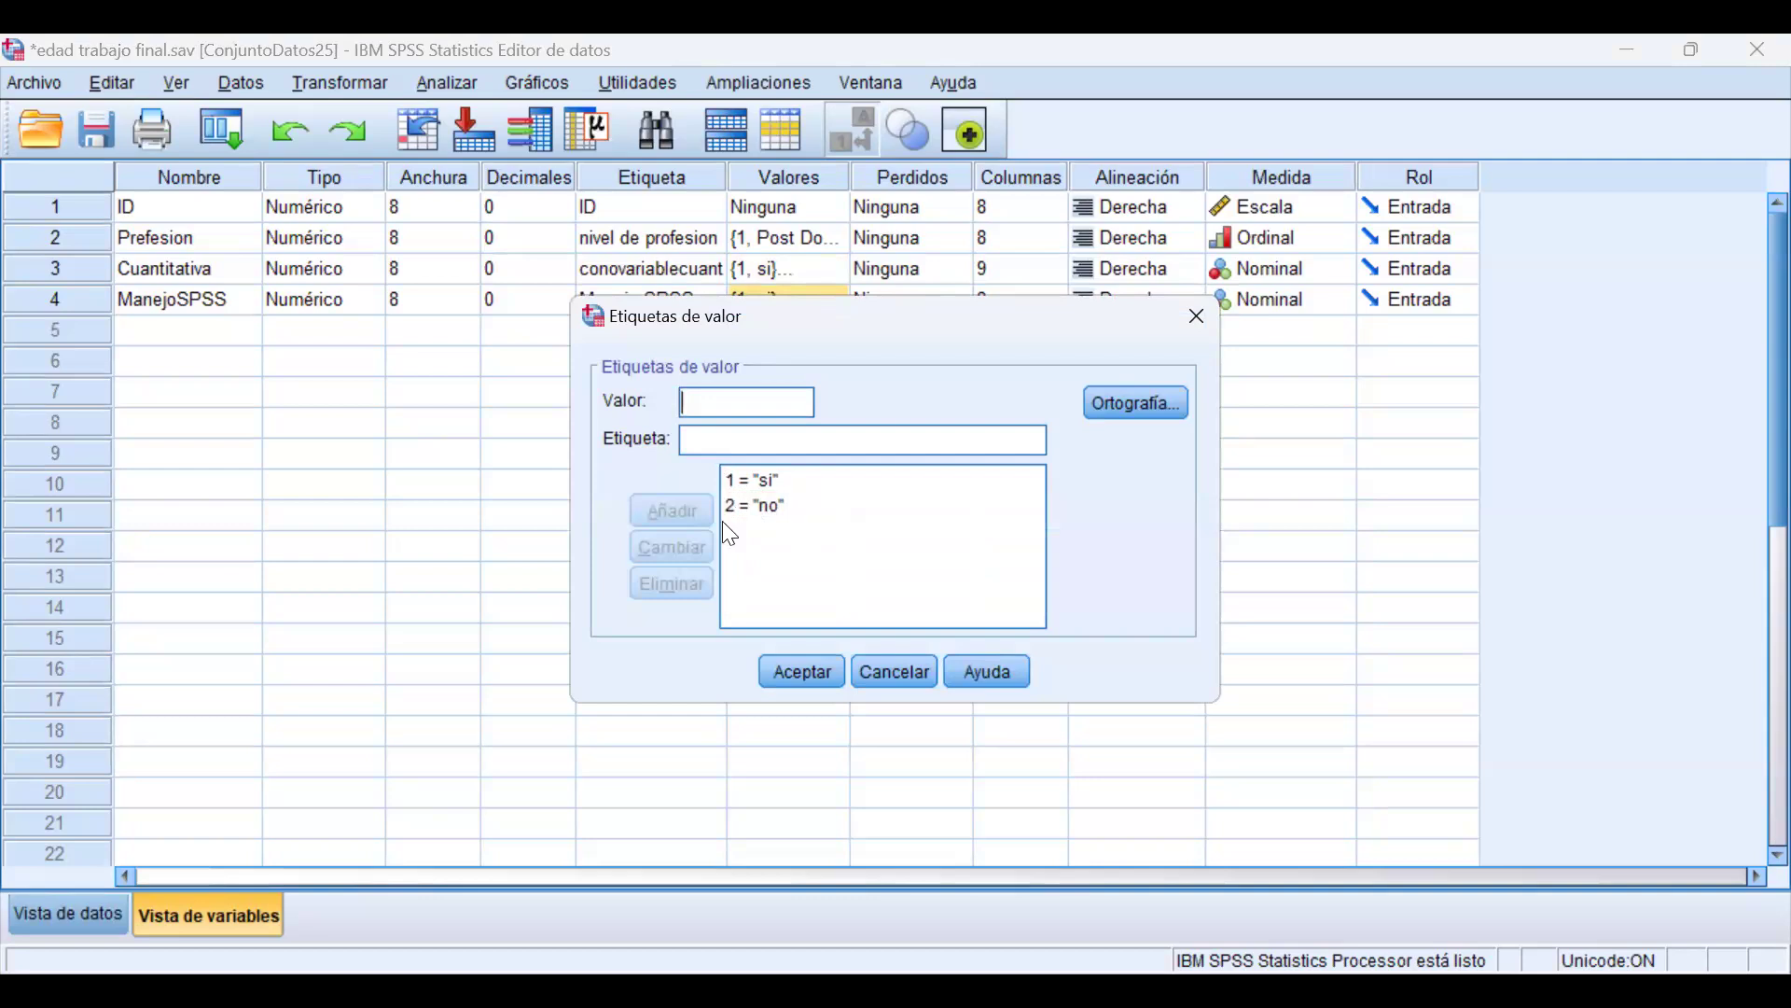
left_click(822, 684)
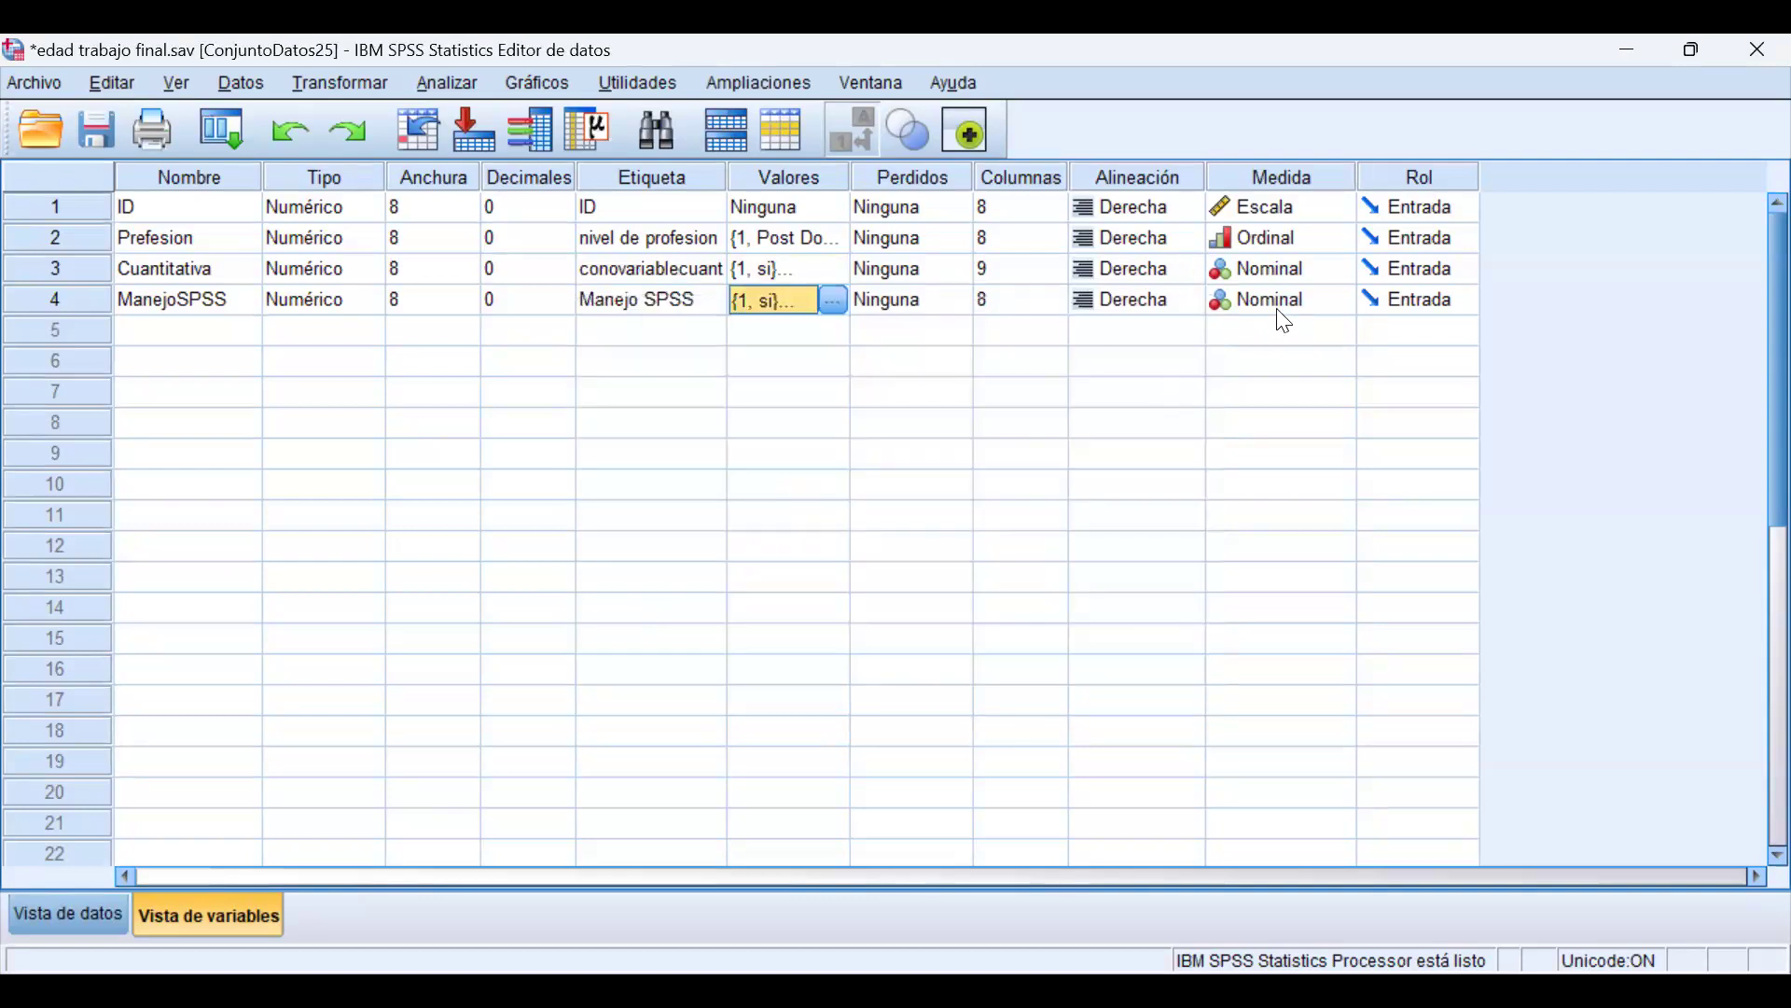
left_click(1276, 307)
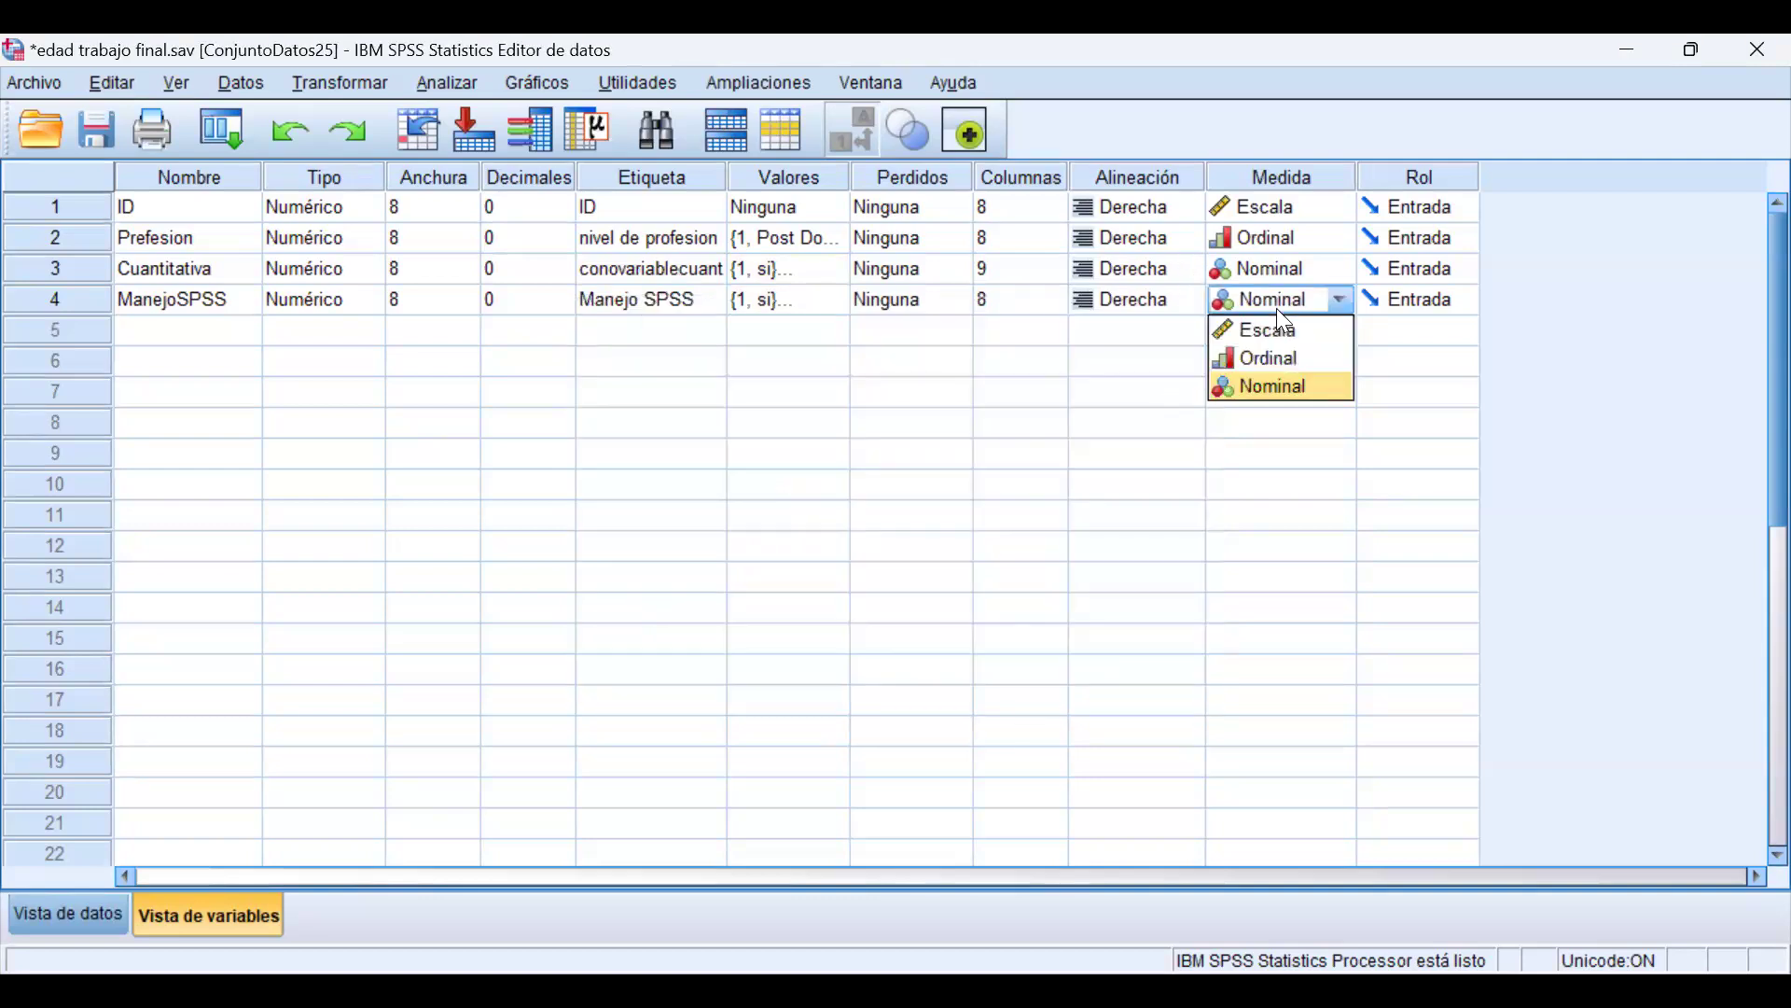
left_click(1009, 433)
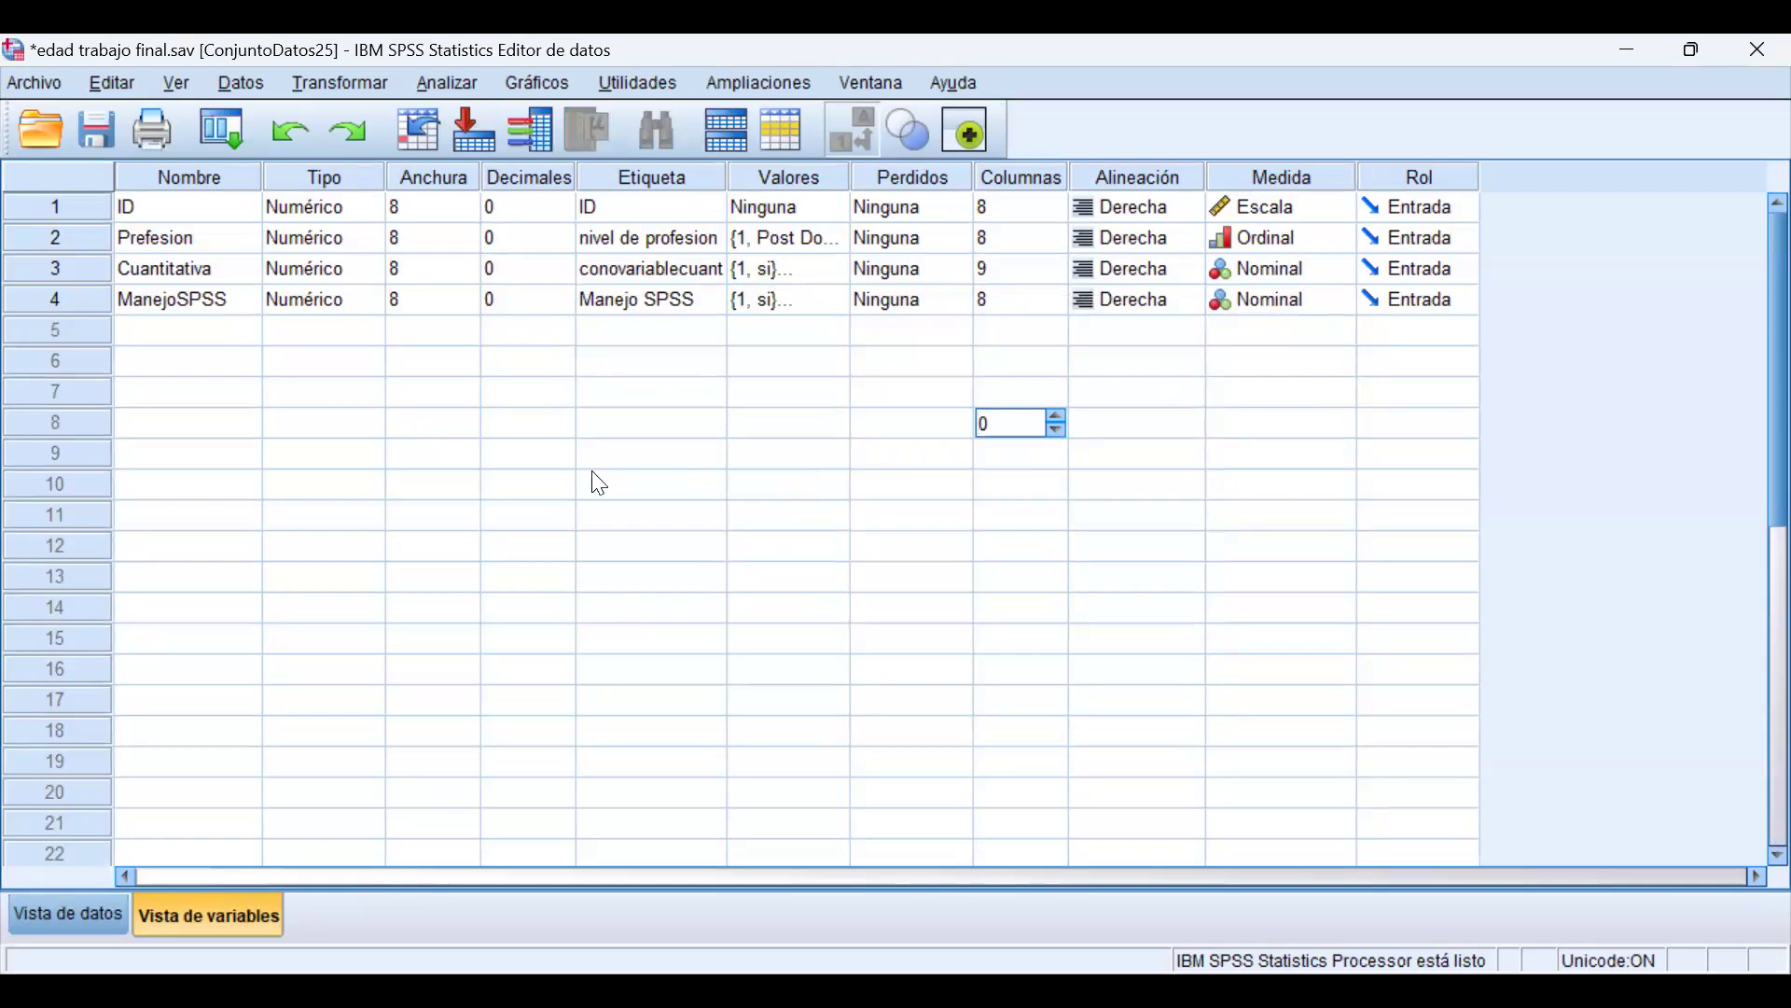
left_click(1313, 550)
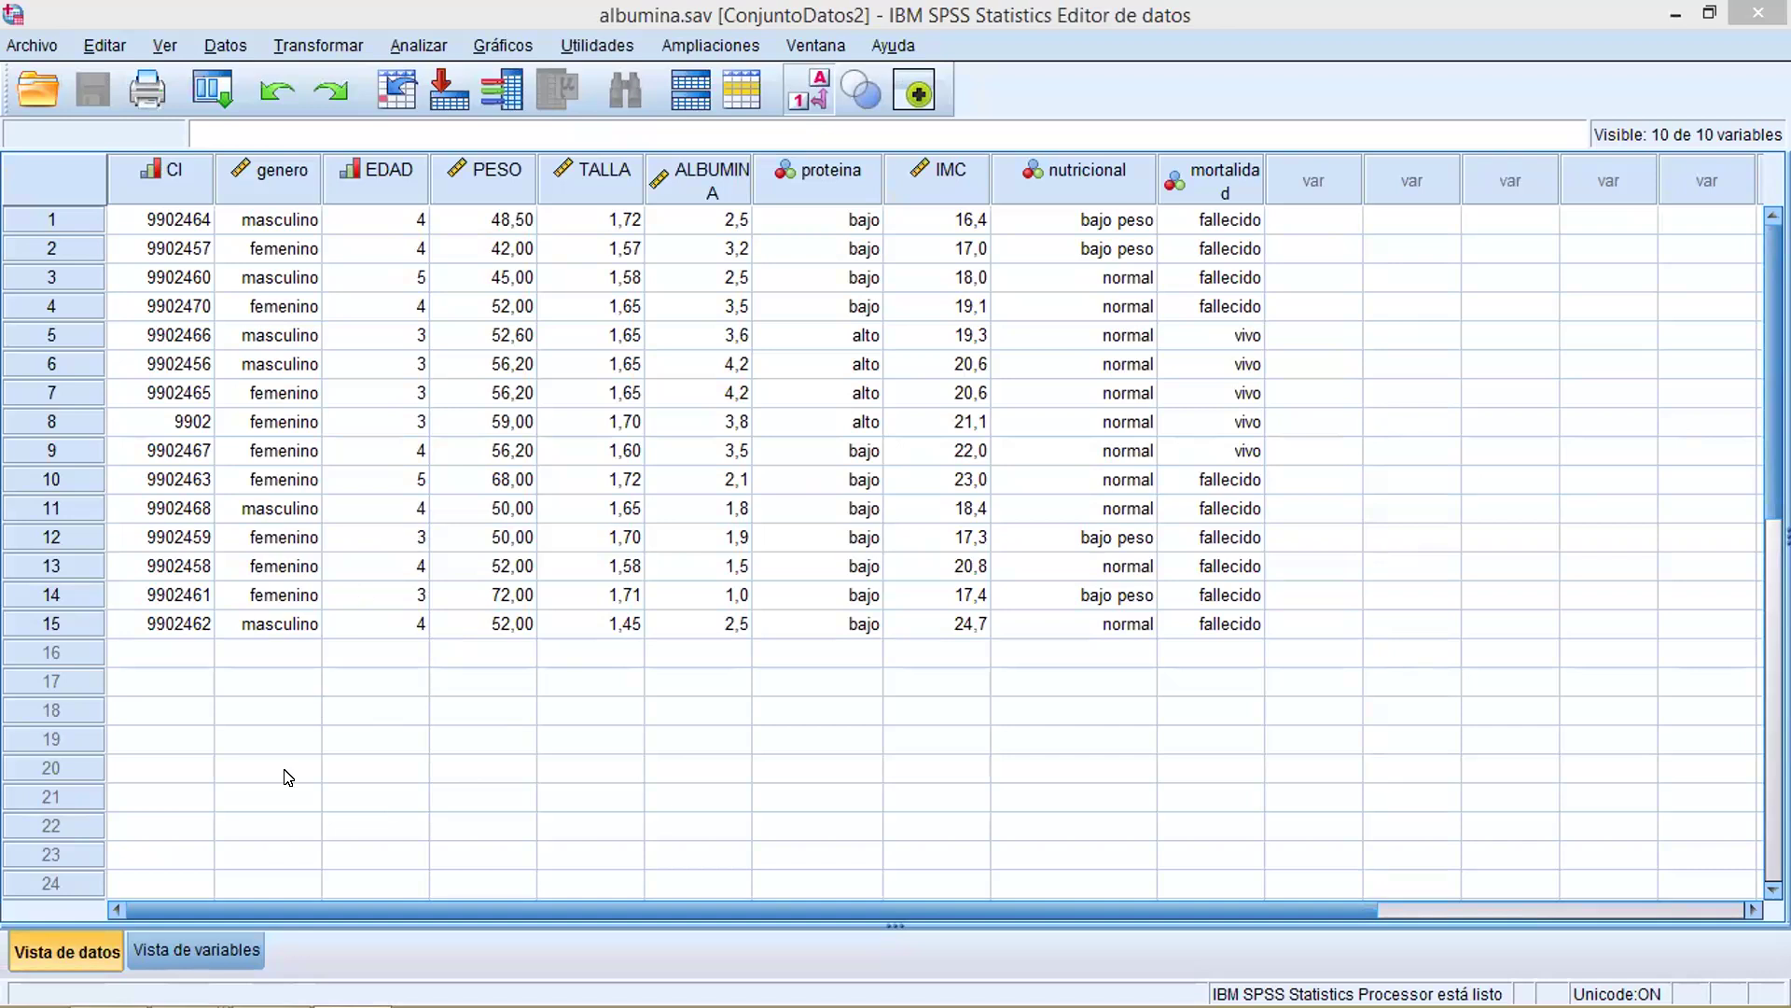
Compare albumina.sav's patient data with its variable definitions, then select EDAD's label cell
left_click(210, 937)
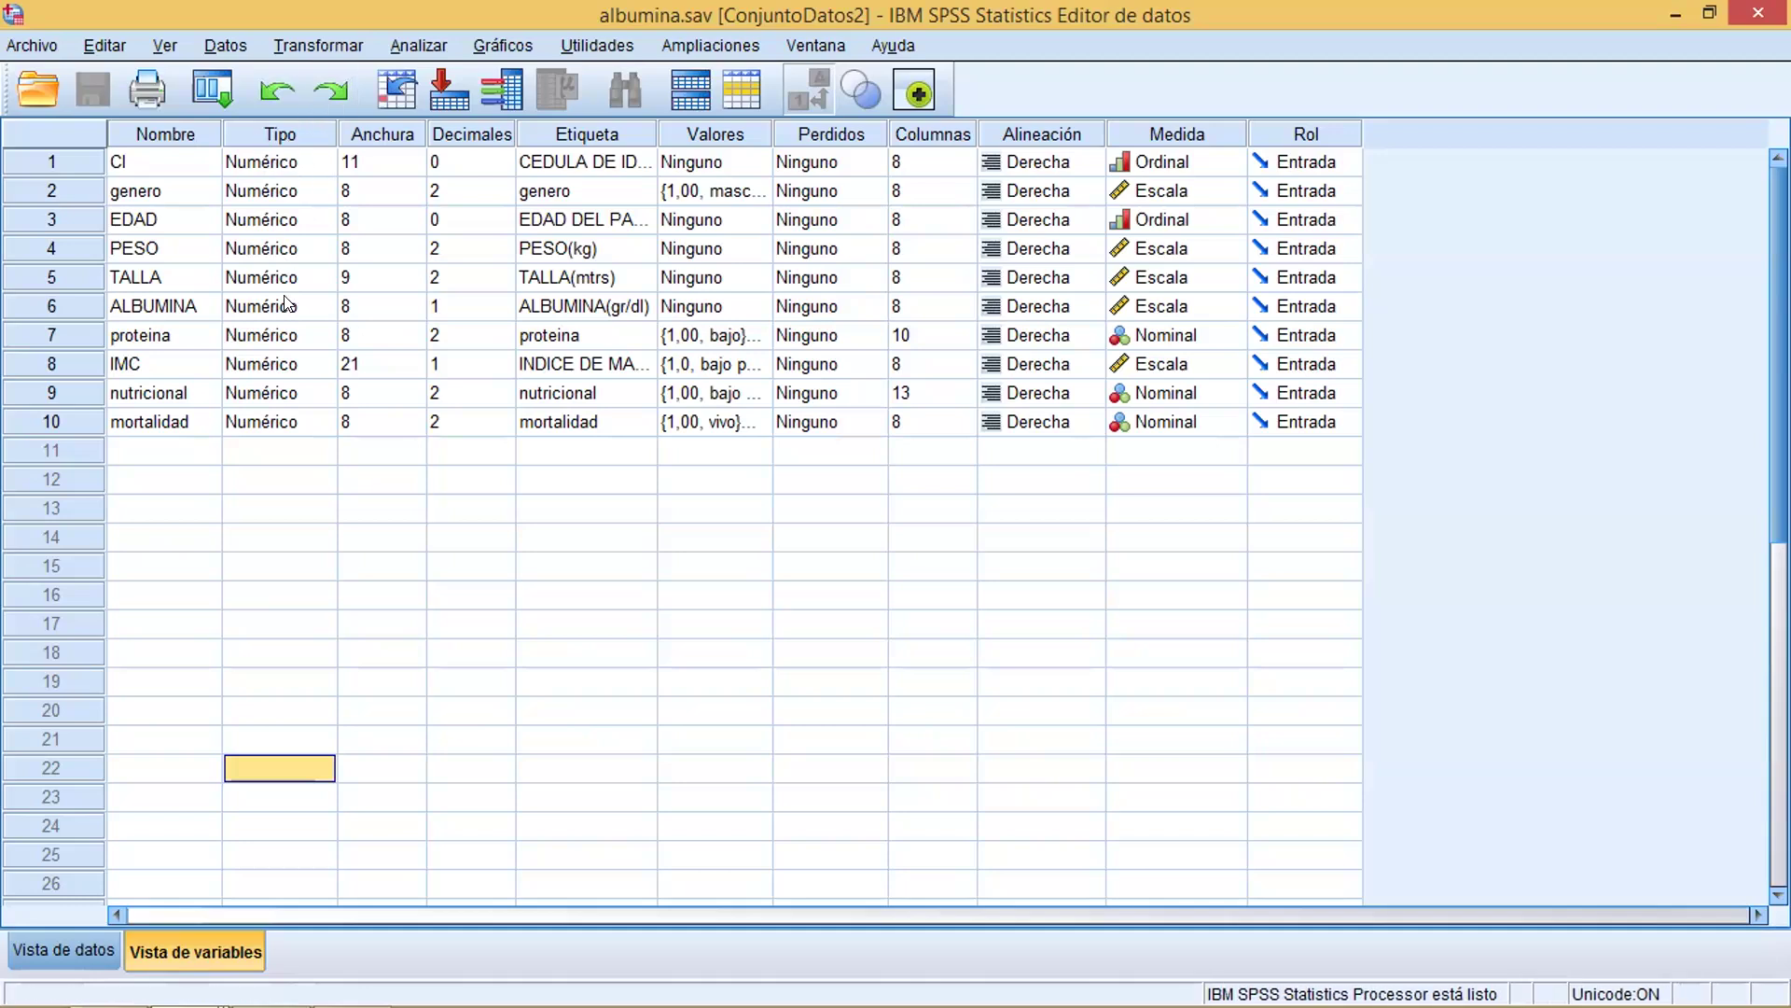
left_click(34, 952)
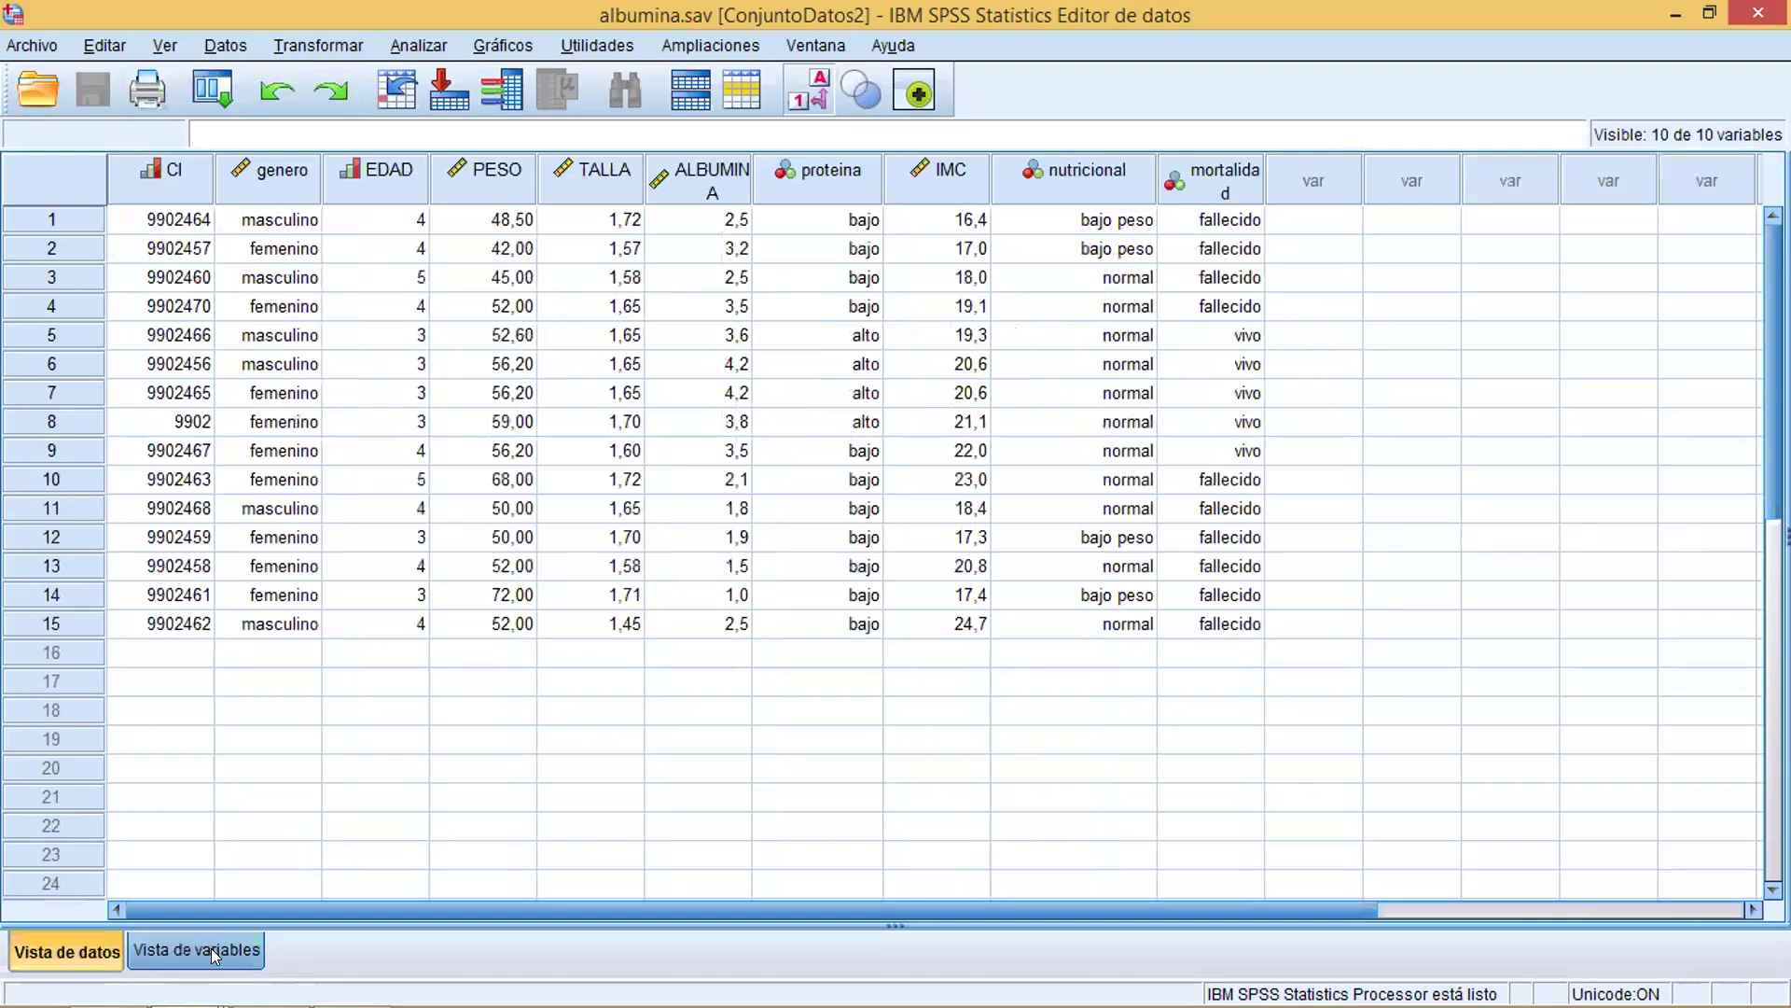
left_click(210, 948)
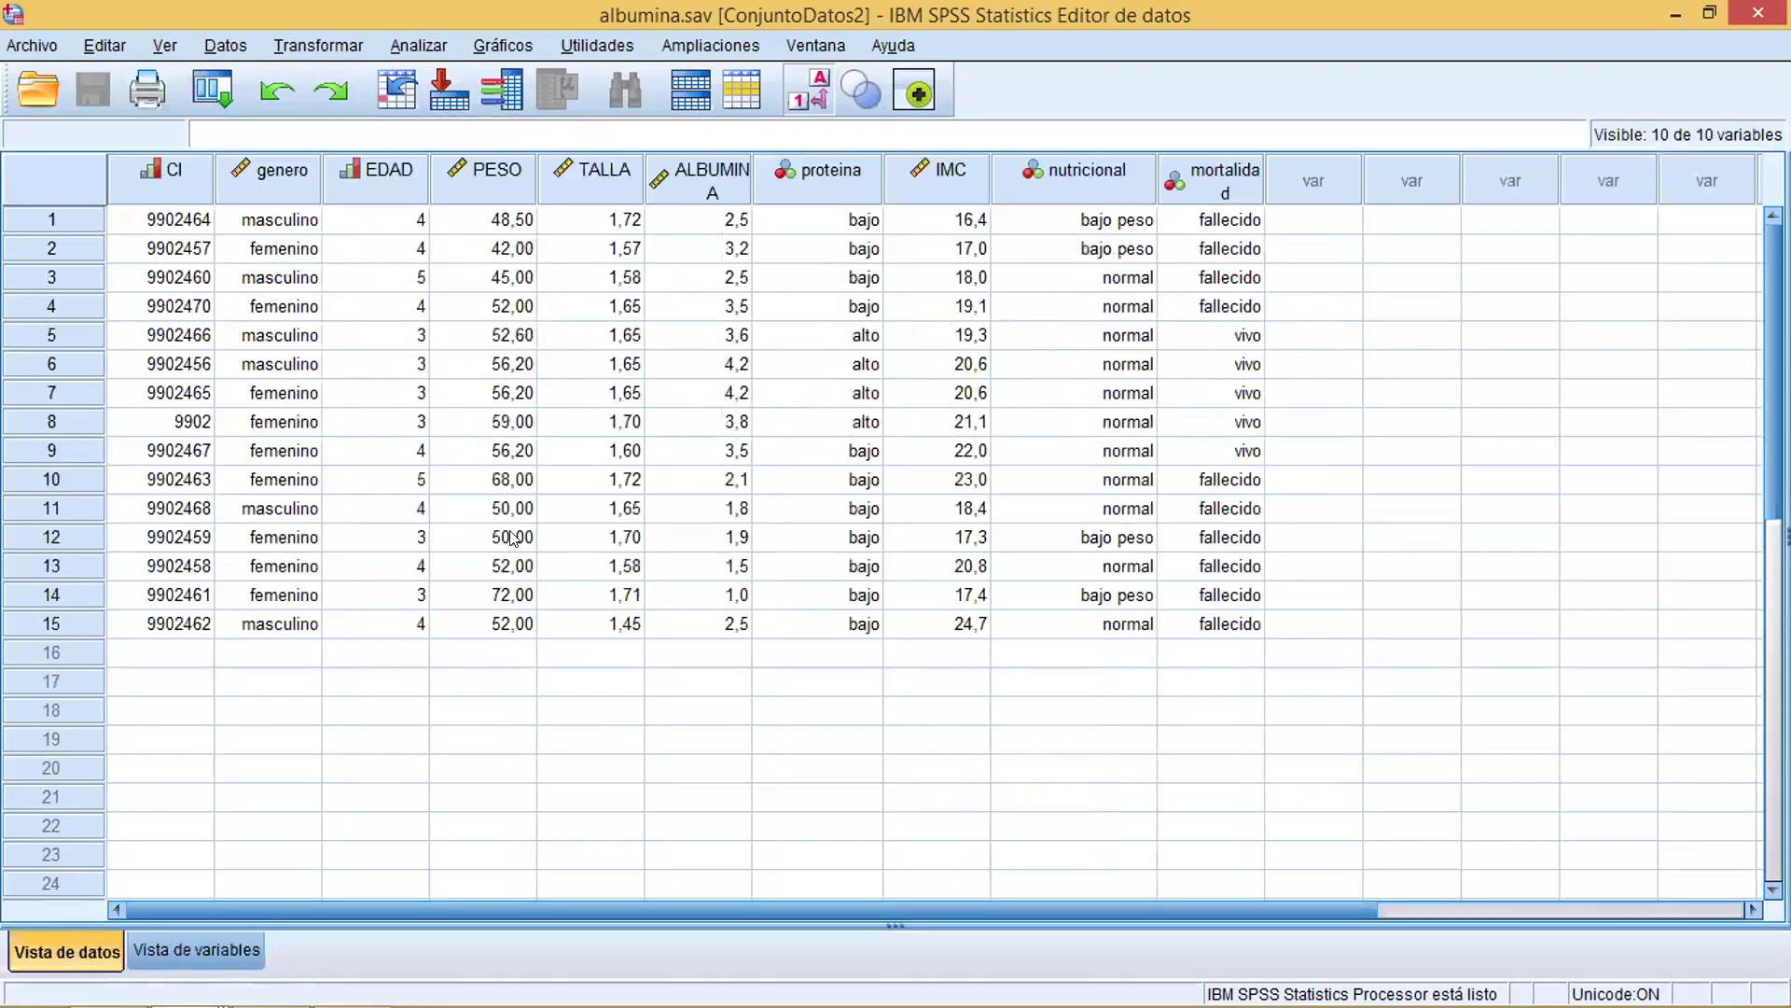
left_click(69, 941)
left_click(216, 937)
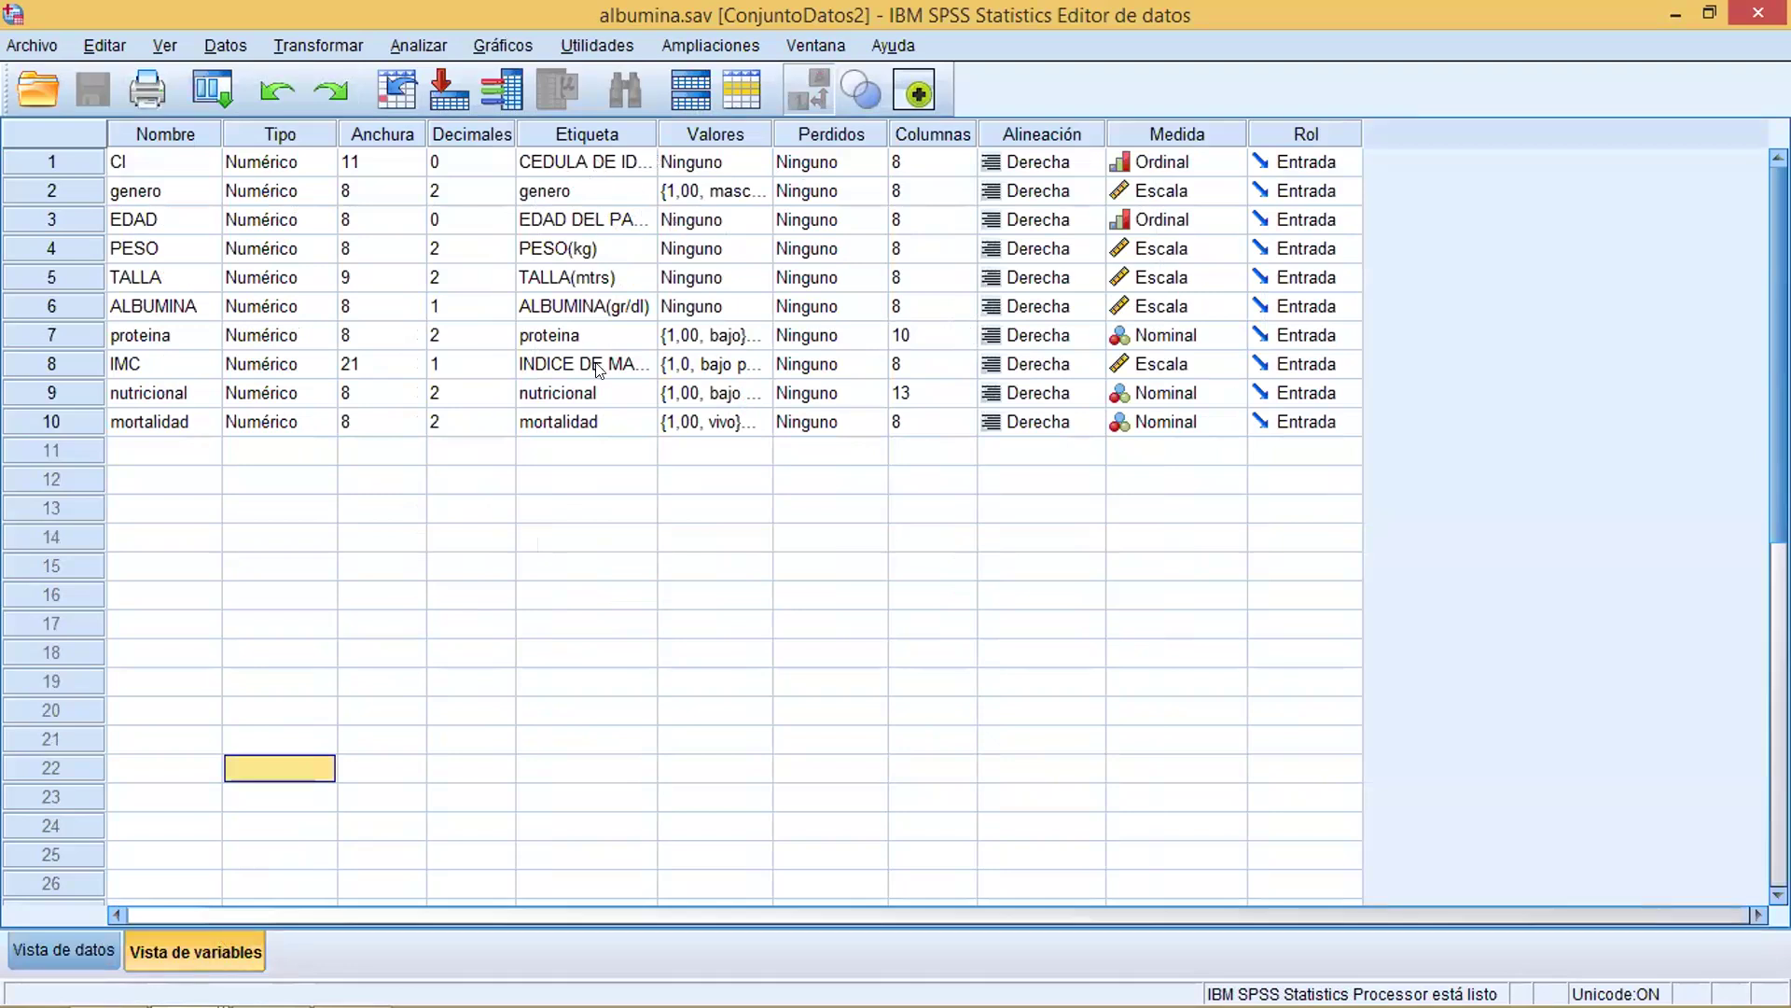
left_click(568, 217)
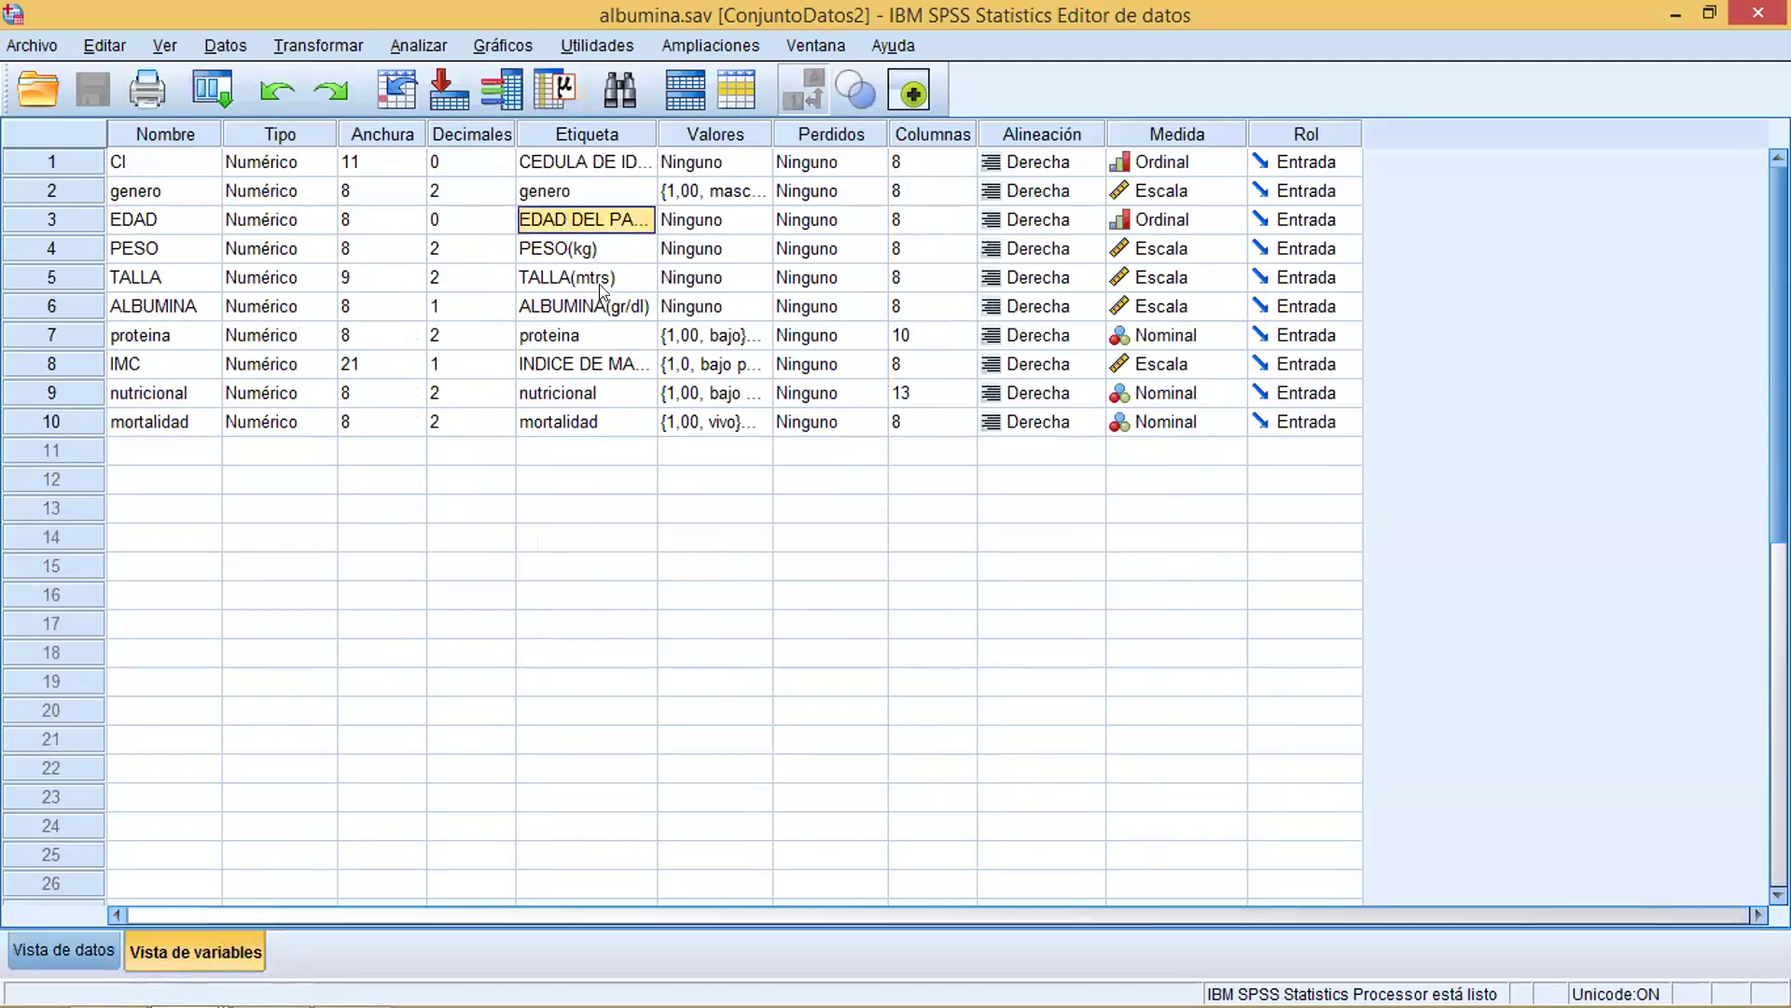
Check EDAD's empty value labels, then confirm IMC's labels from bajo peso to obesidad clase 3
double_click(758, 211)
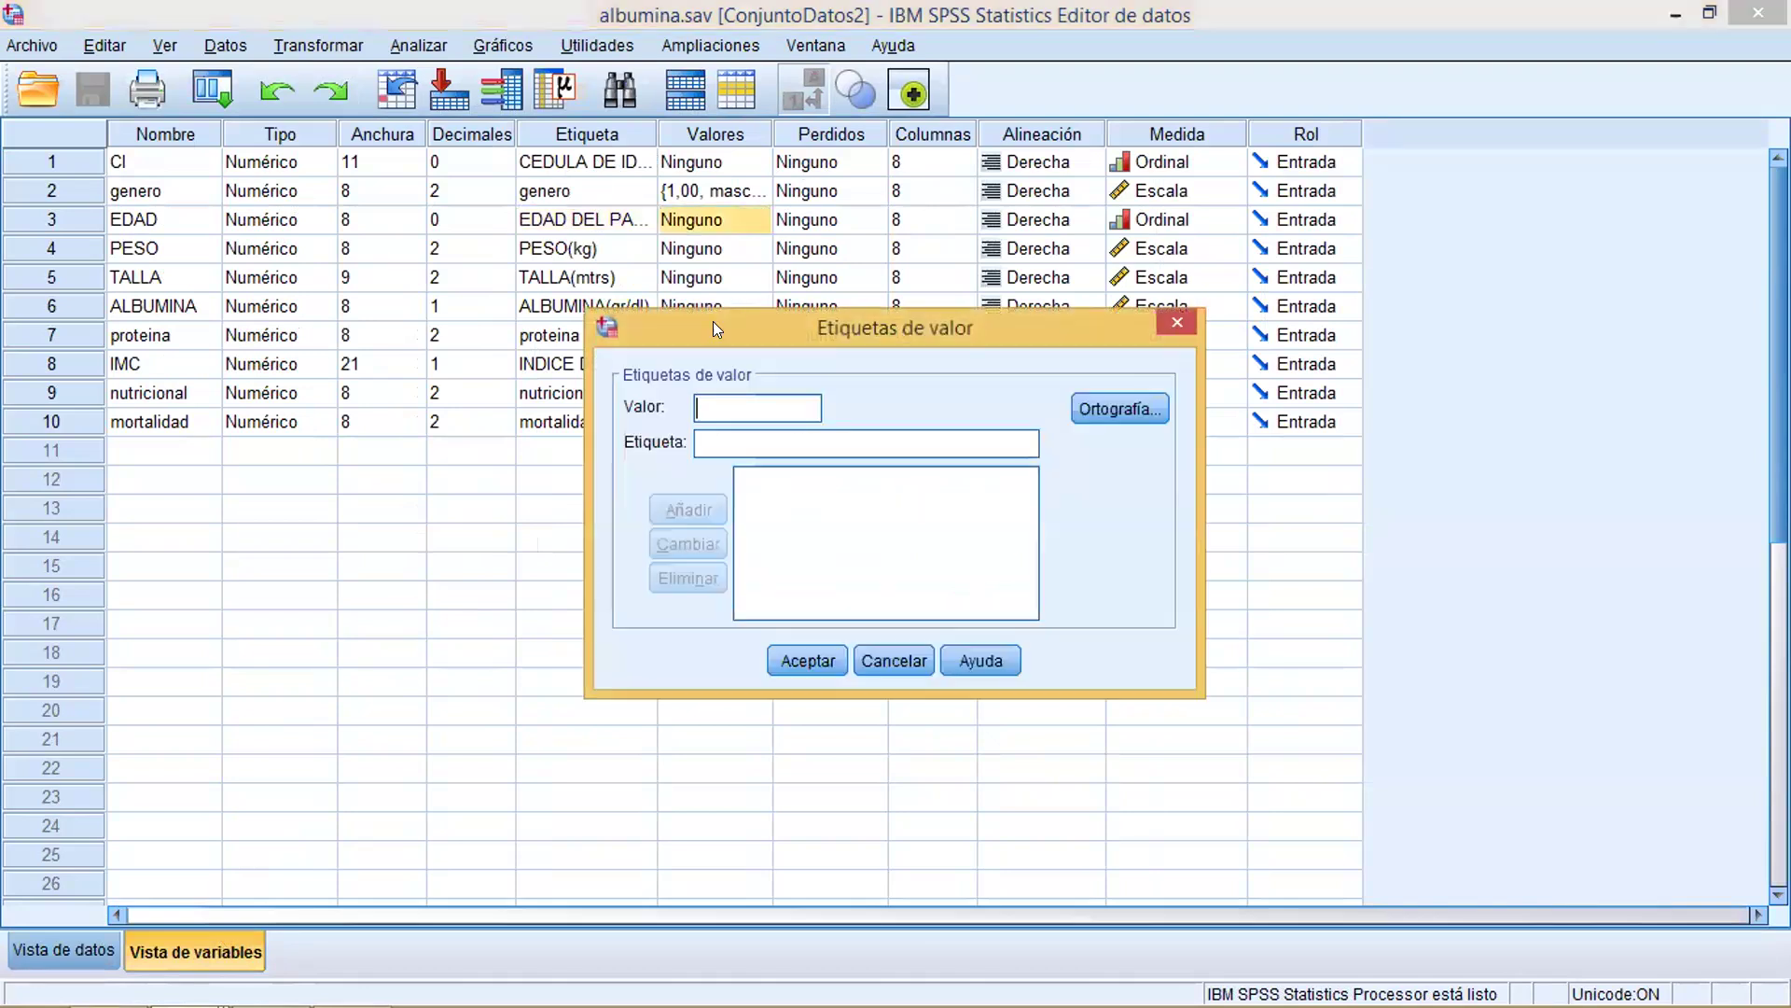
left_click(1174, 323)
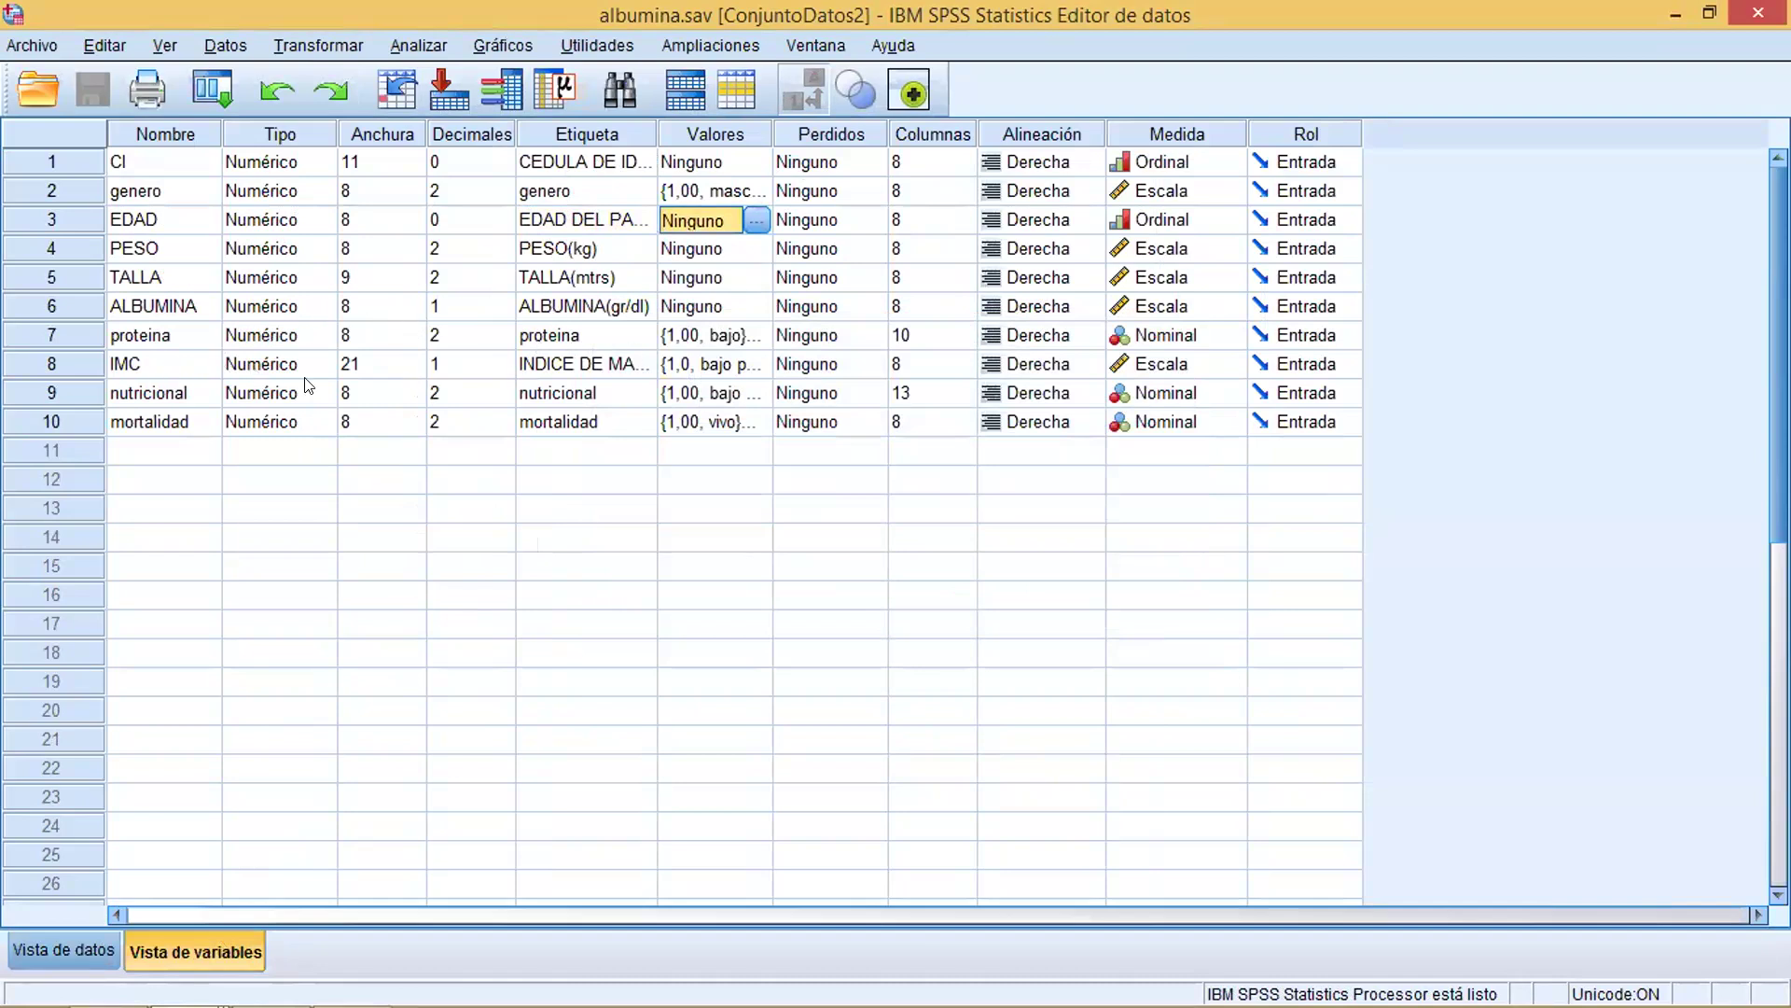
left_click(695, 355)
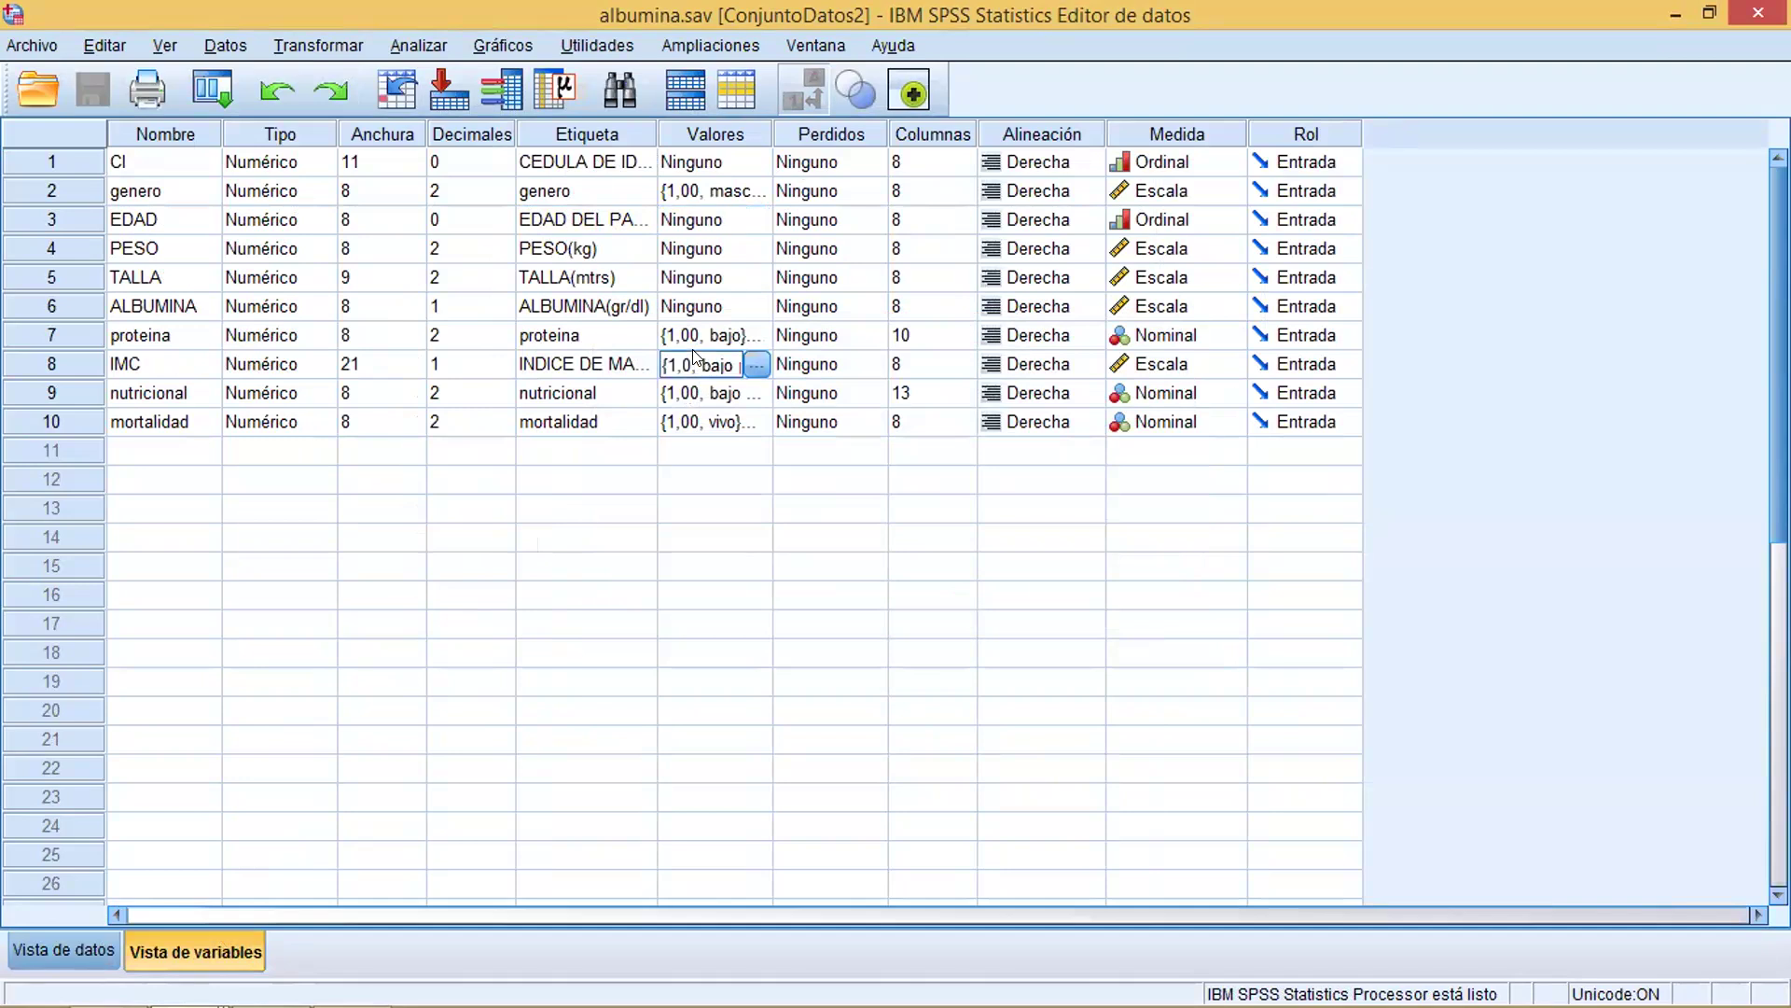
left_click(762, 364)
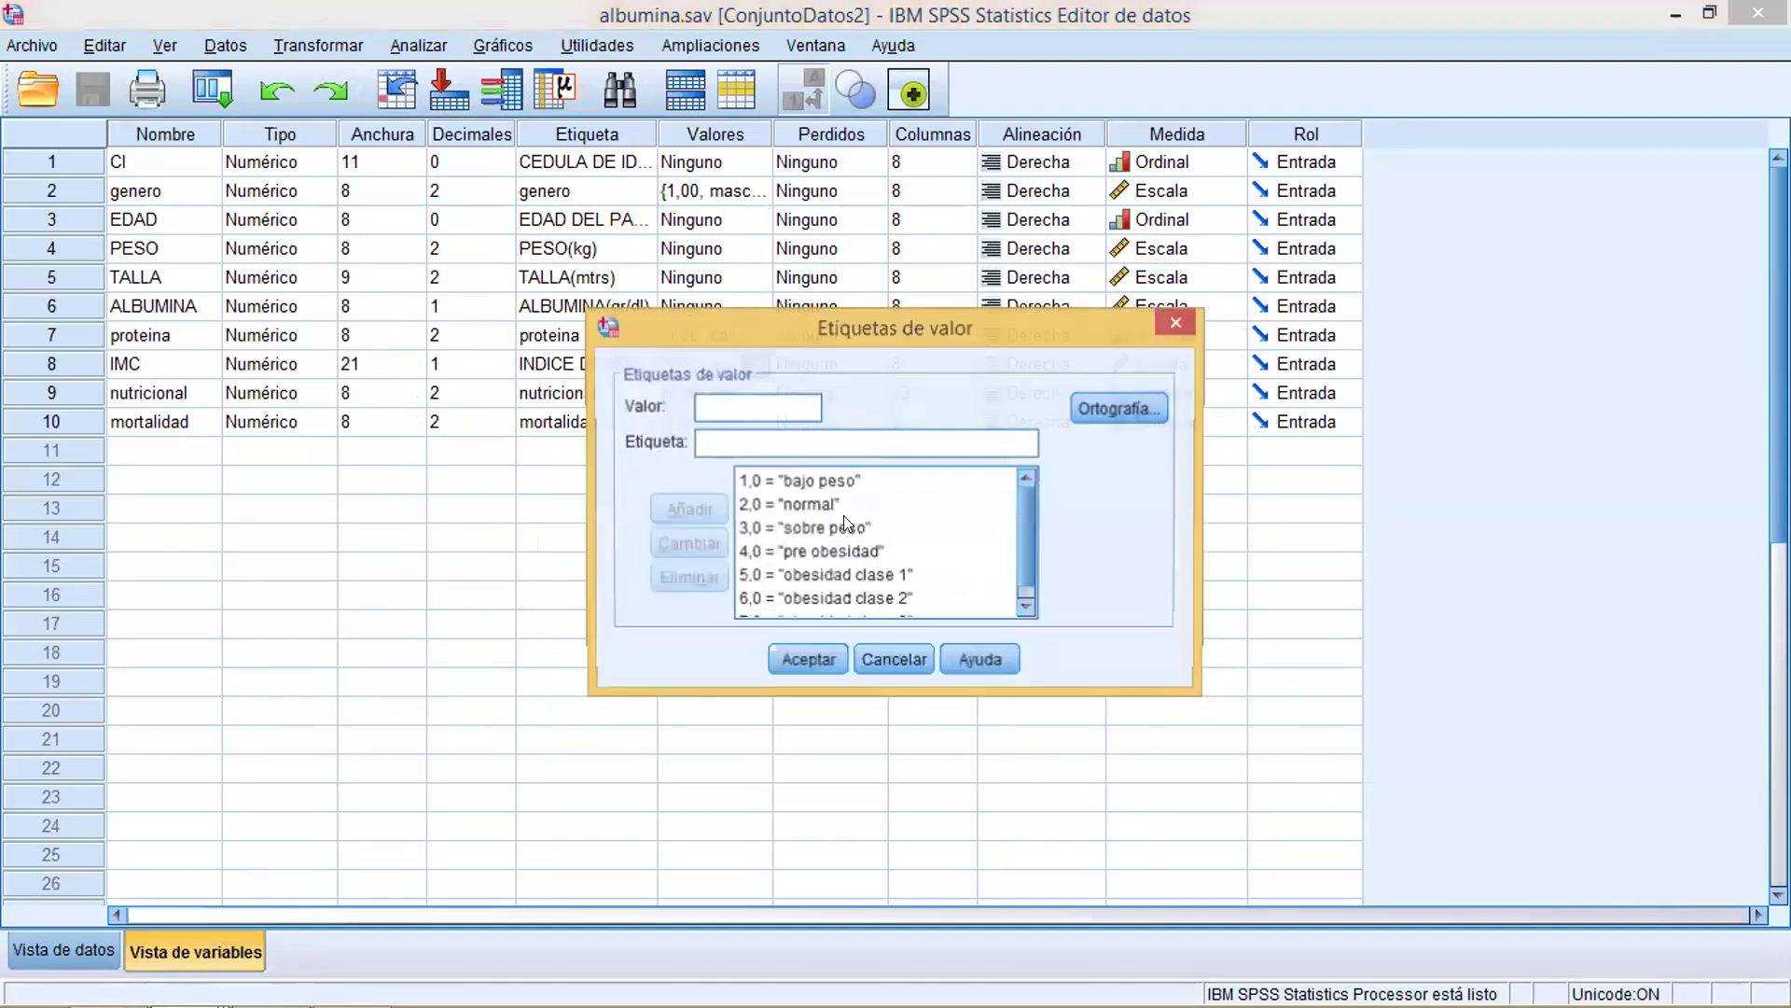
scroll(1017, 522, "down", 1)
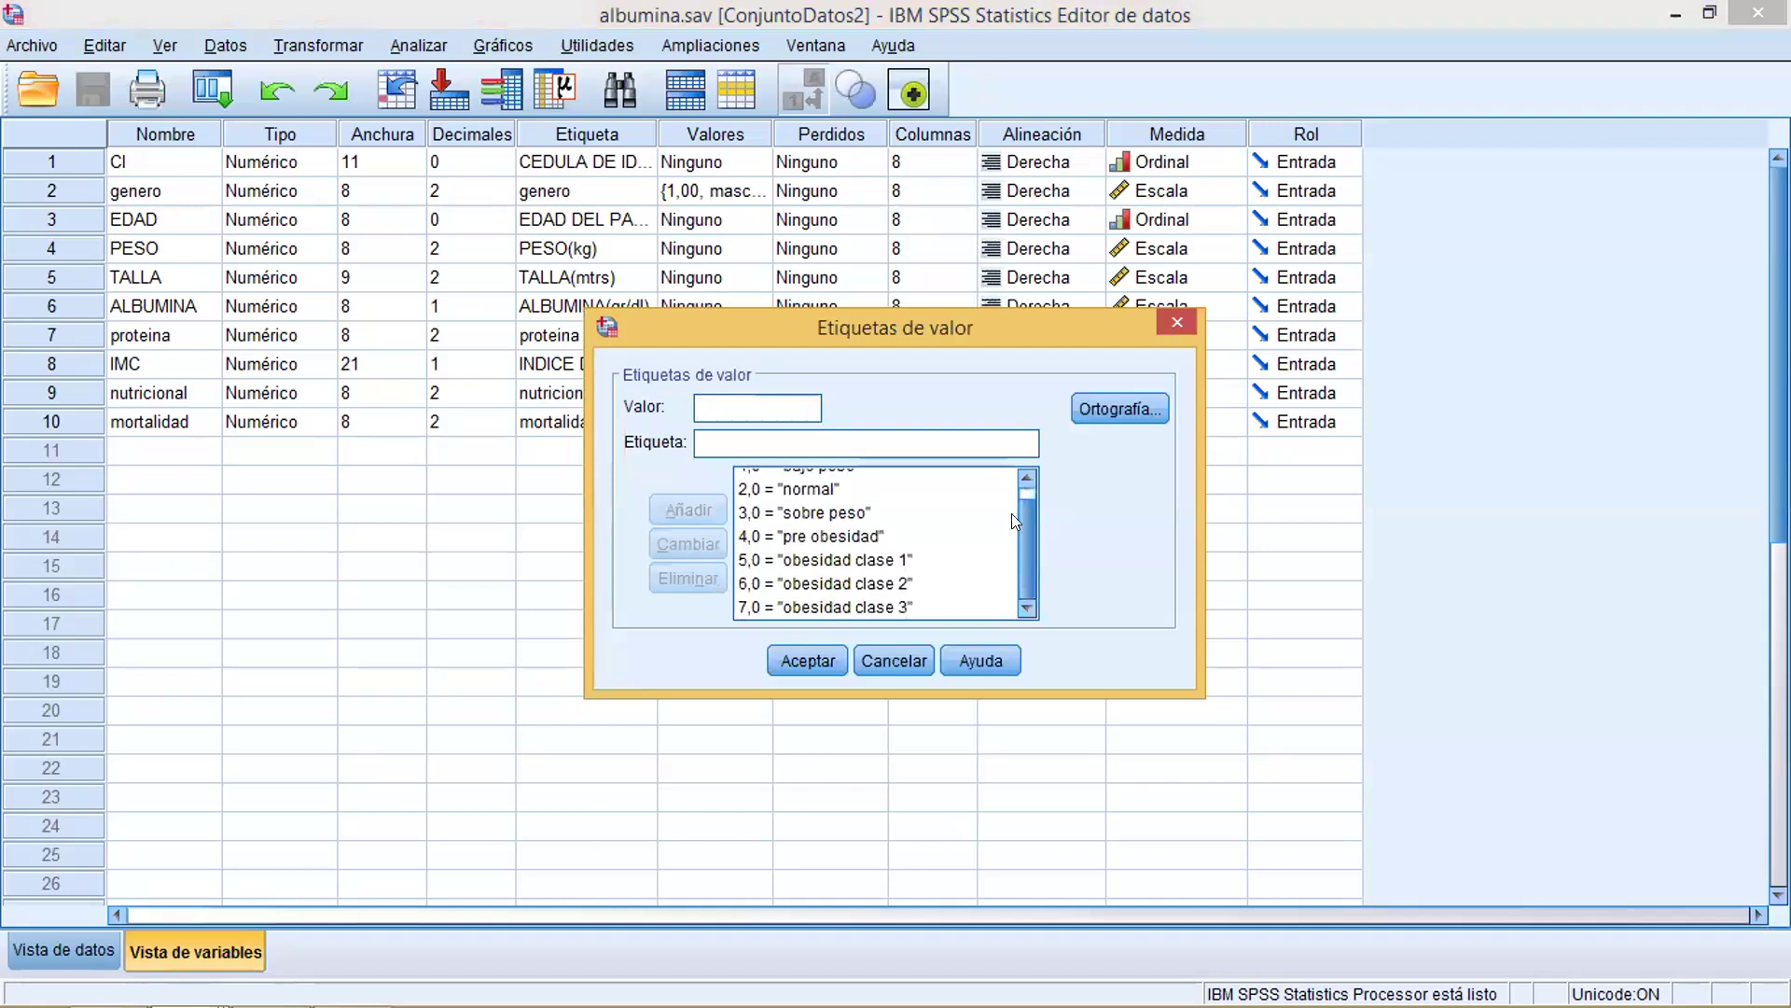
scroll(1011, 513, "up", 1)
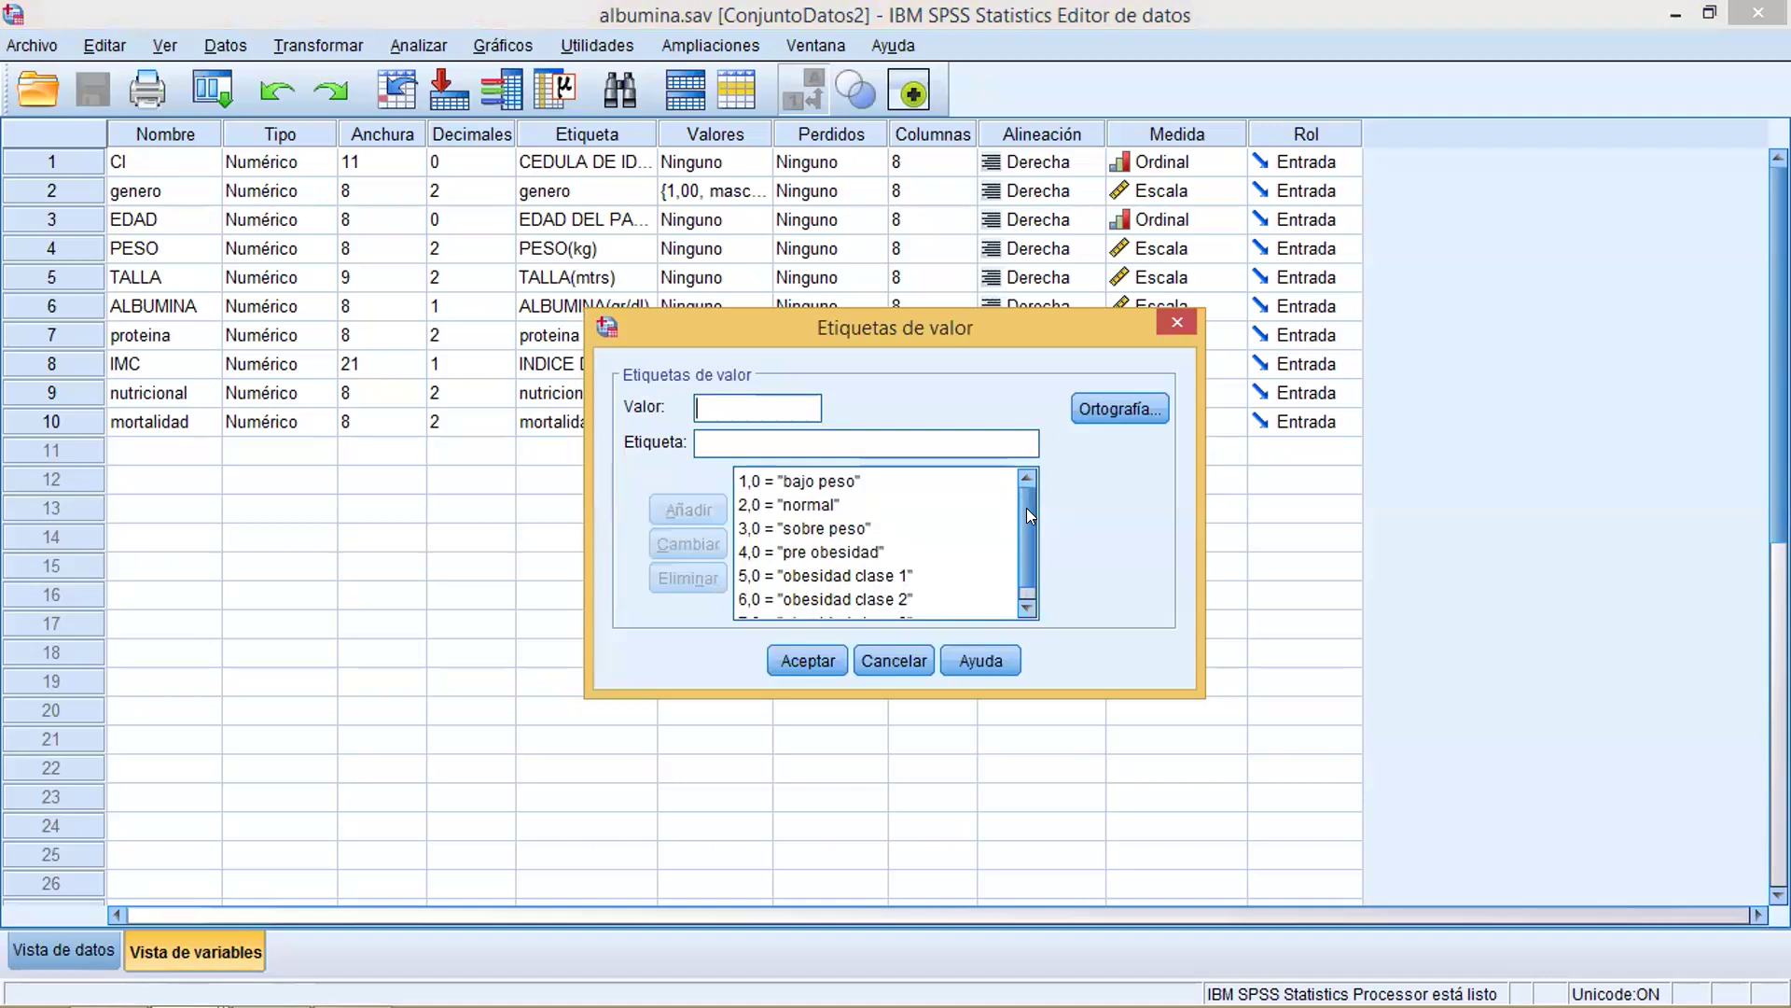
scroll(1011, 522, "down", 1)
scroll(1017, 518, "up", 1)
left_click(791, 659)
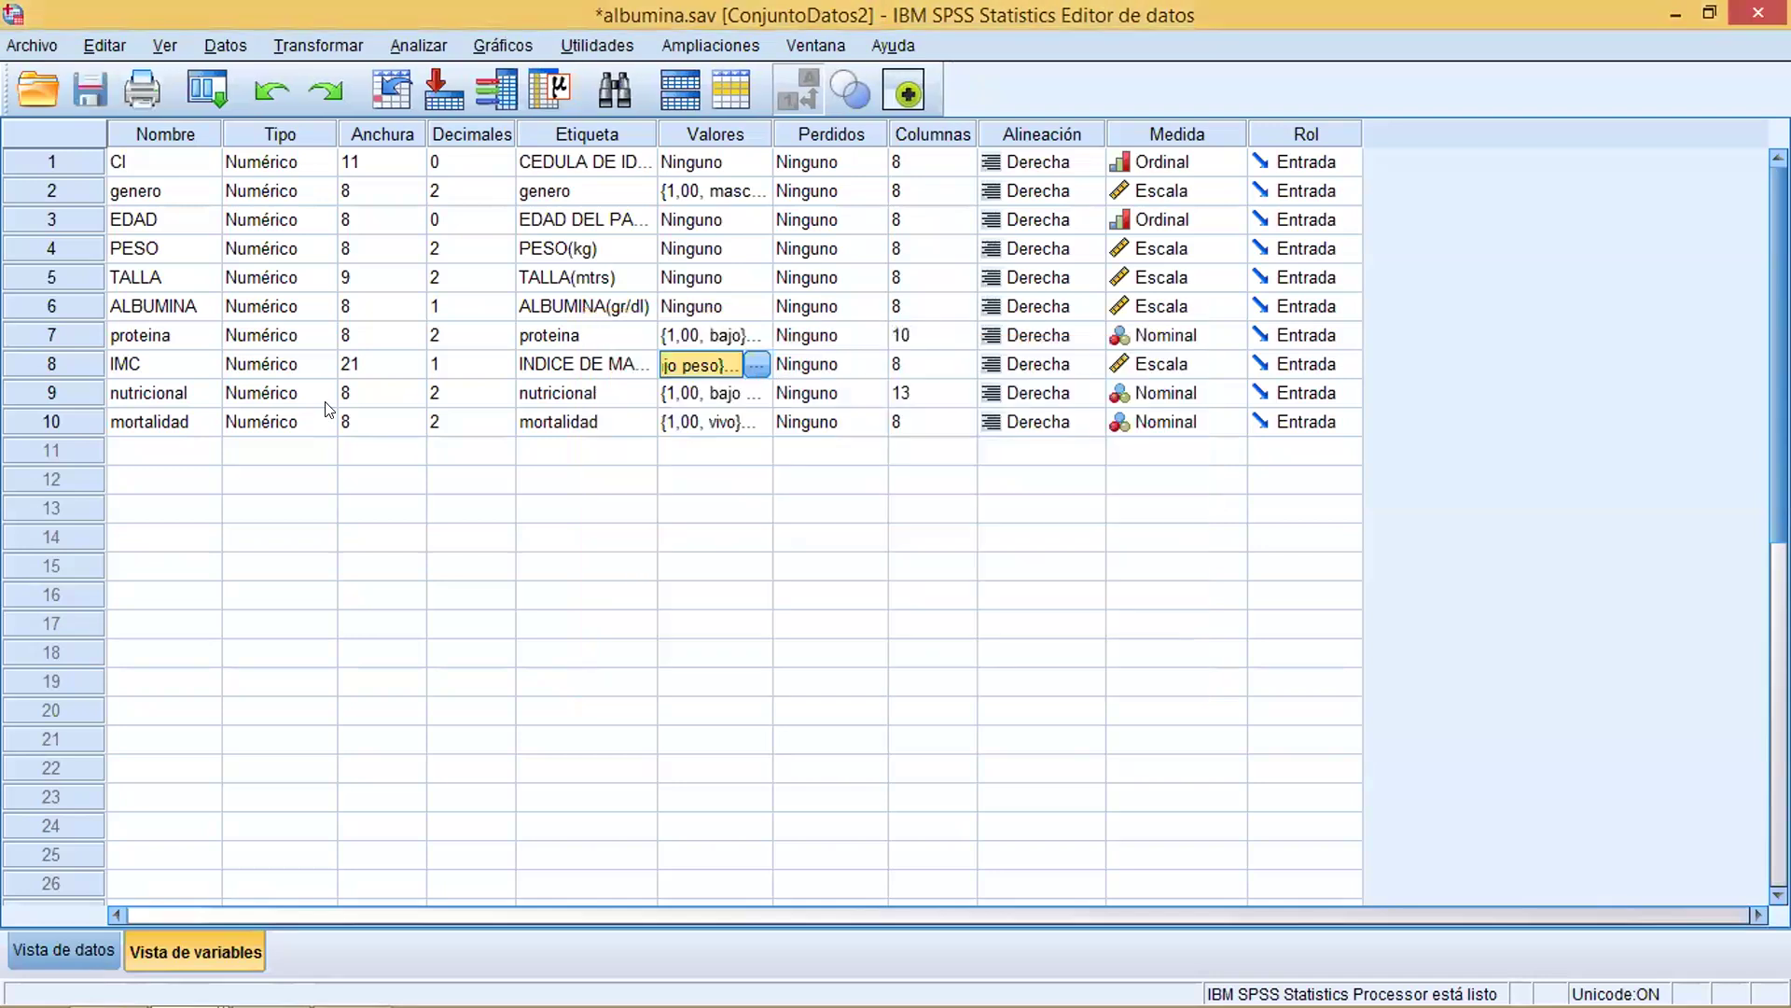
Select IMC's column width cell, then show albumina.sav's patient data with labelled values
left_click(302, 375)
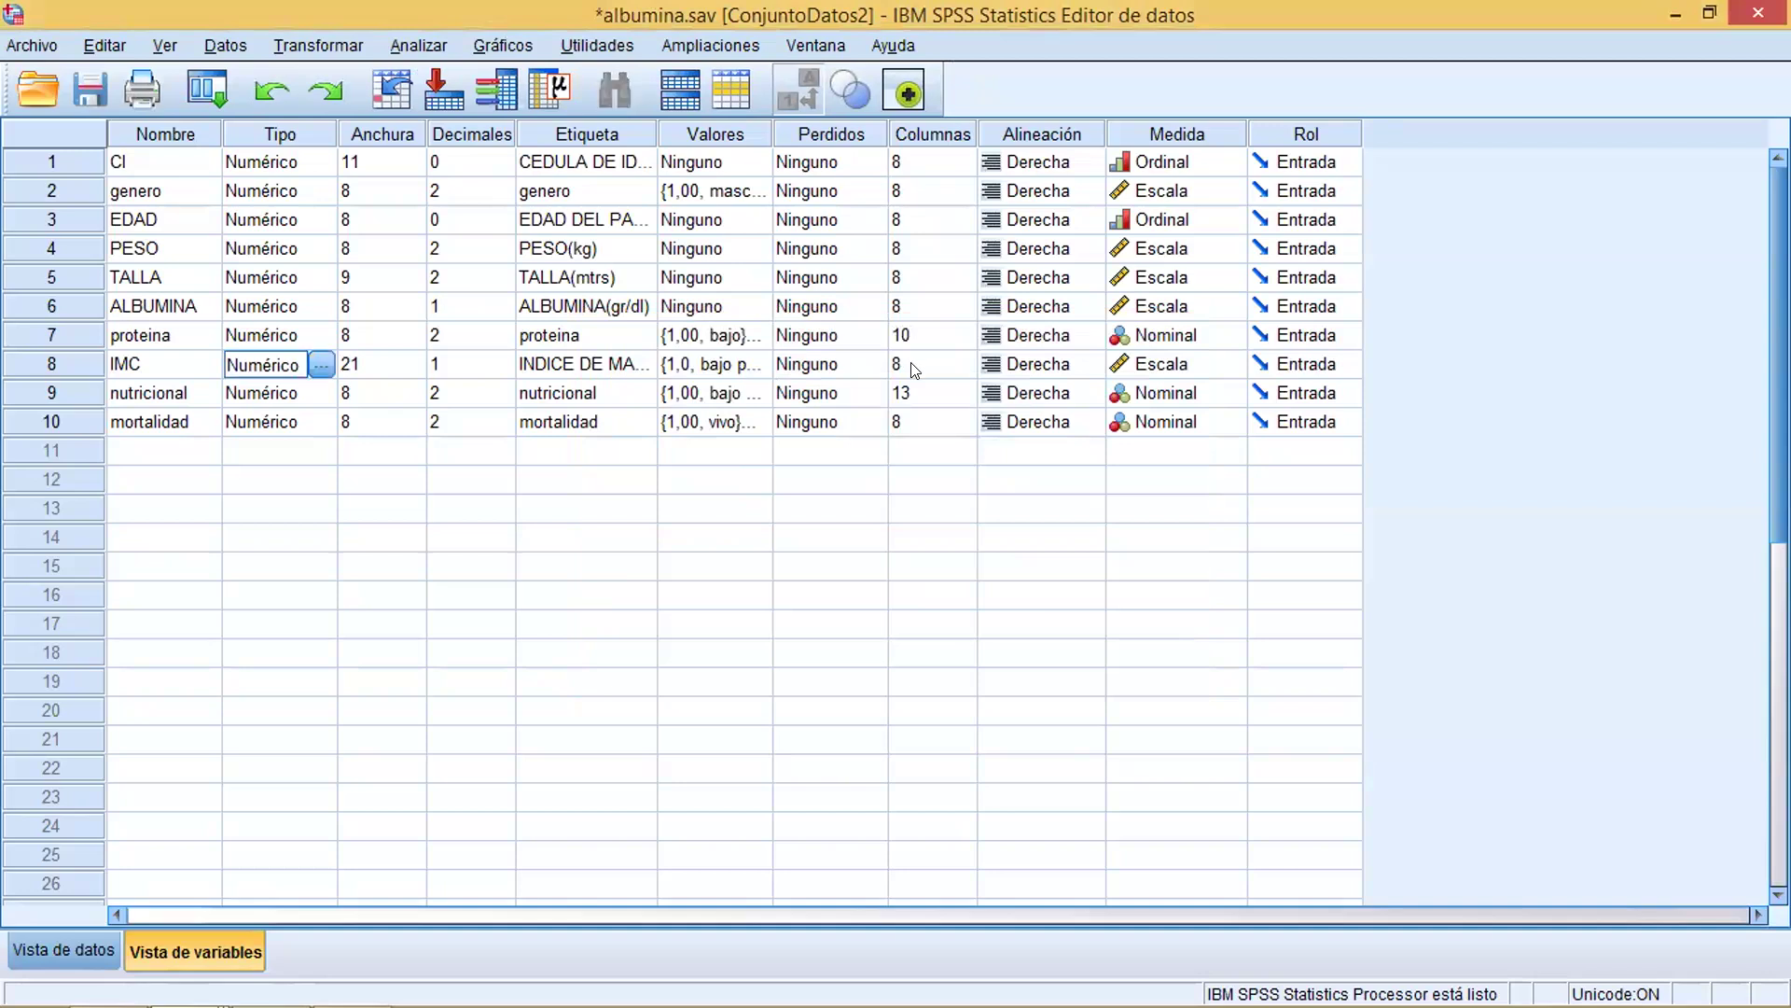
left_click(913, 365)
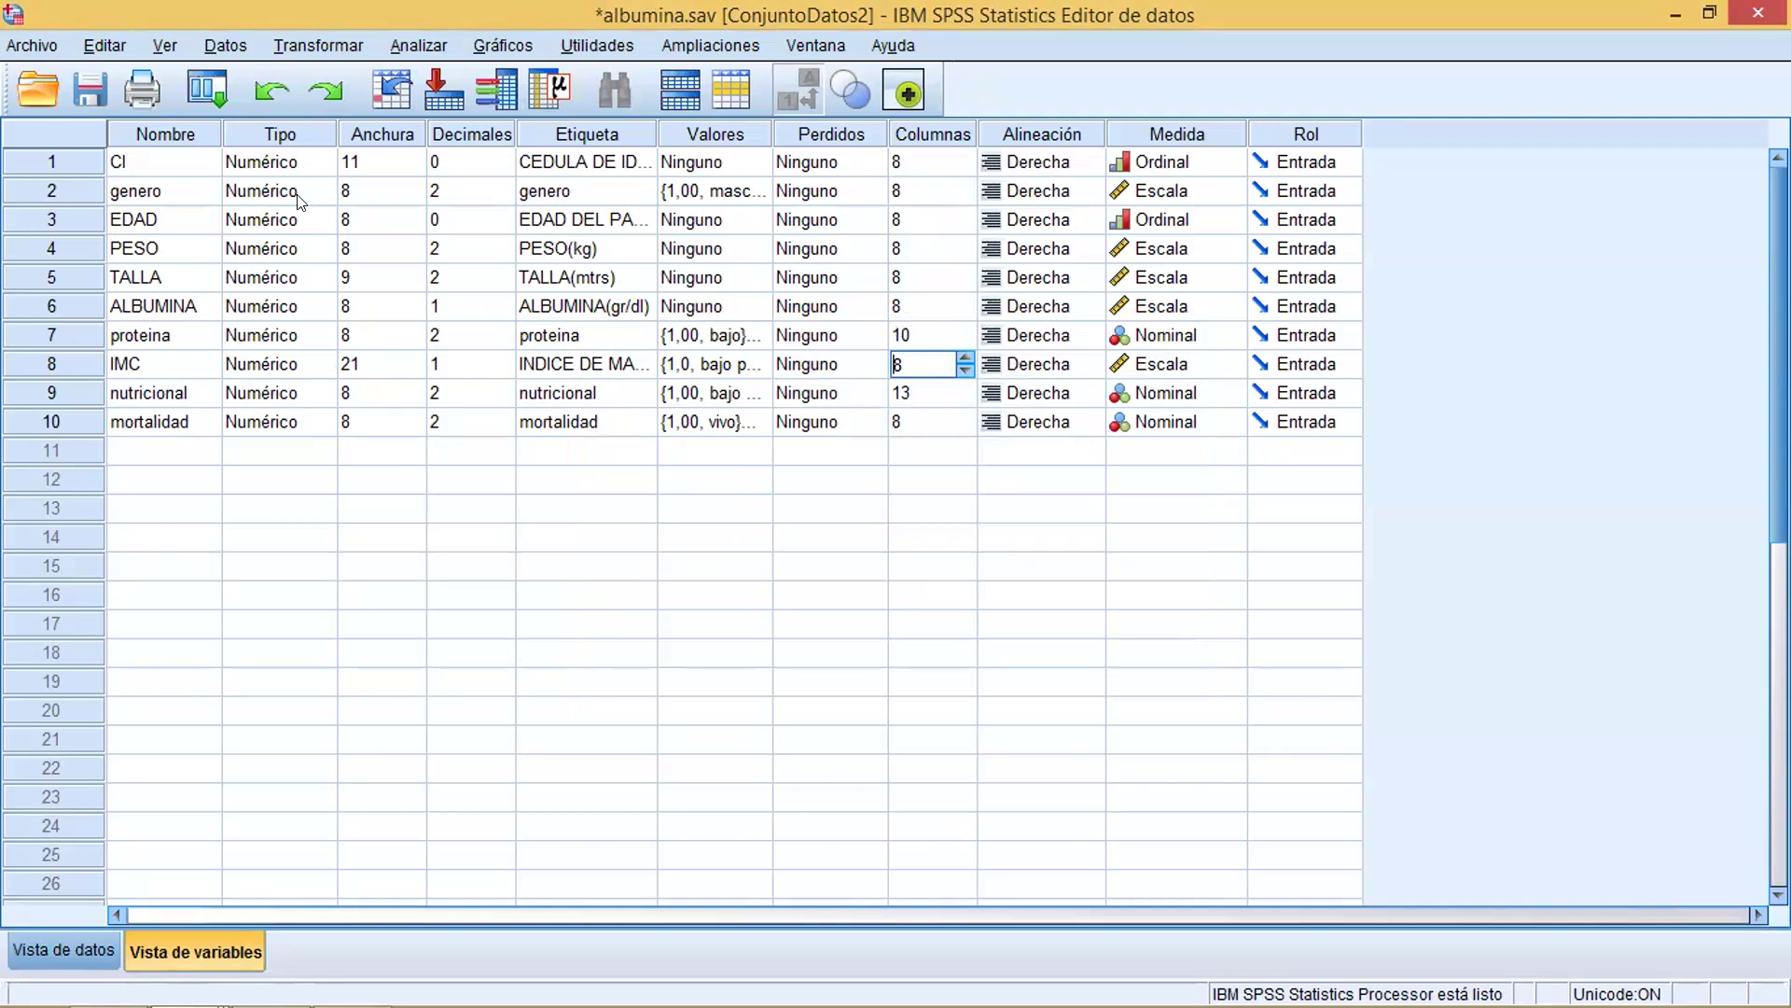
left_click(48, 946)
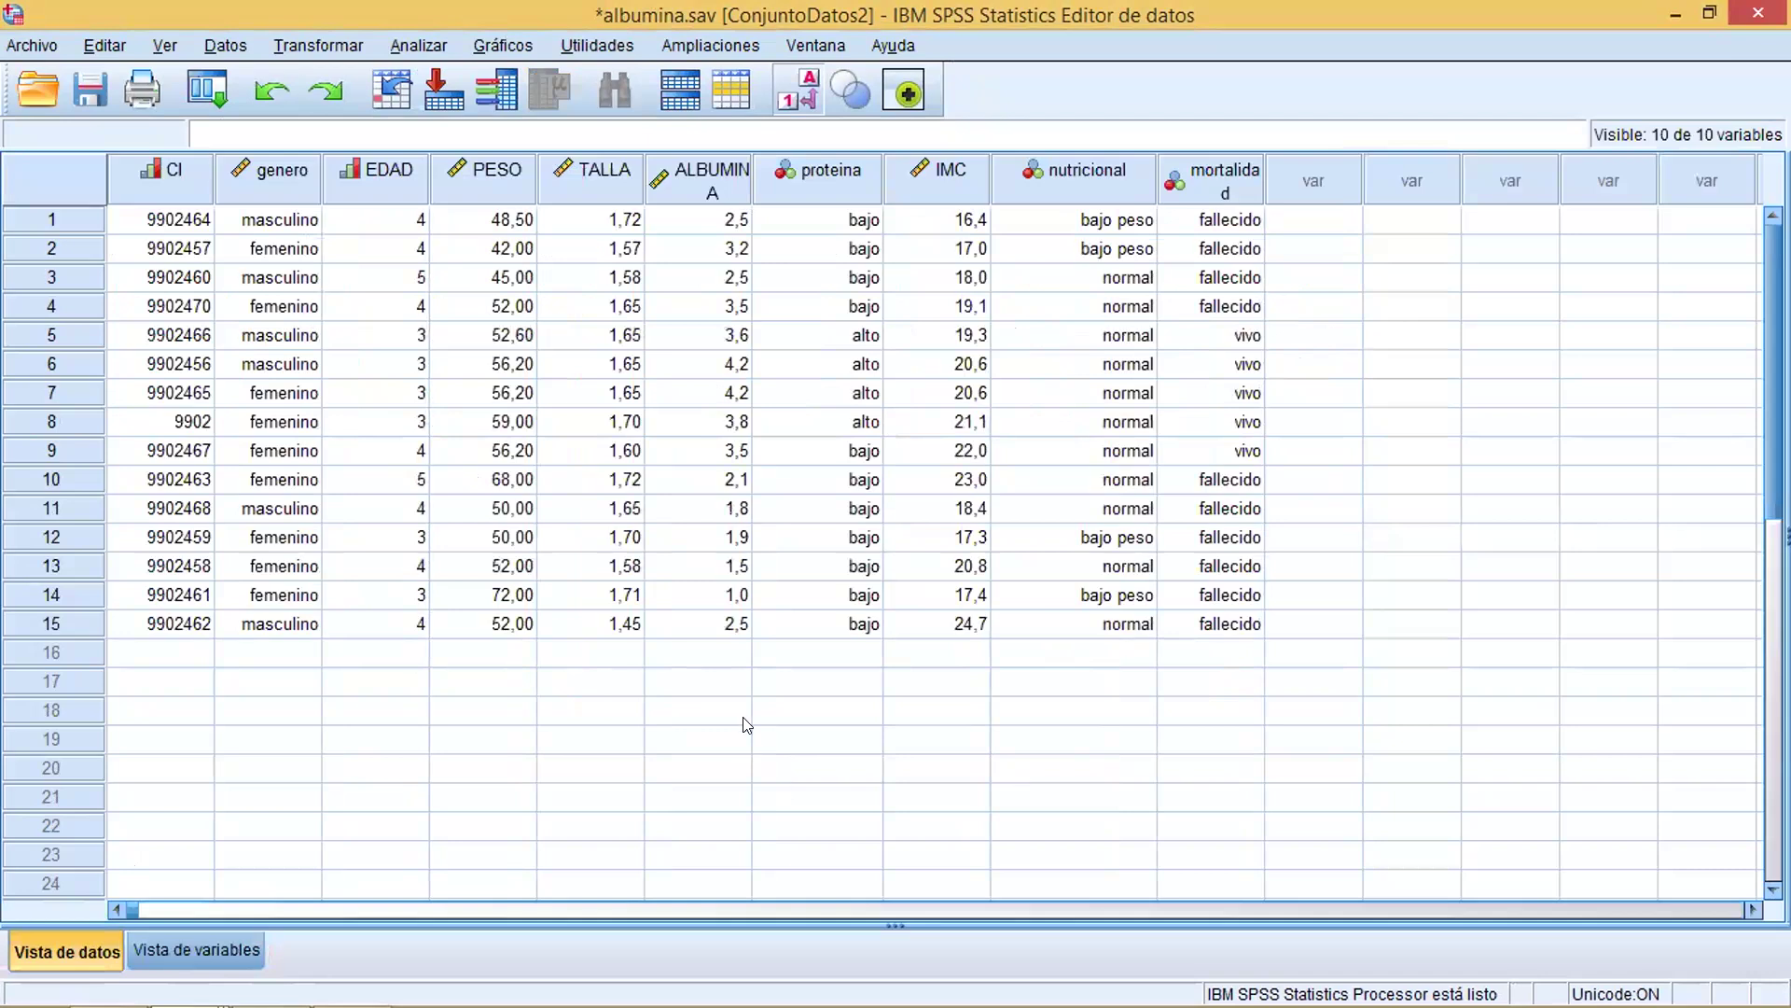
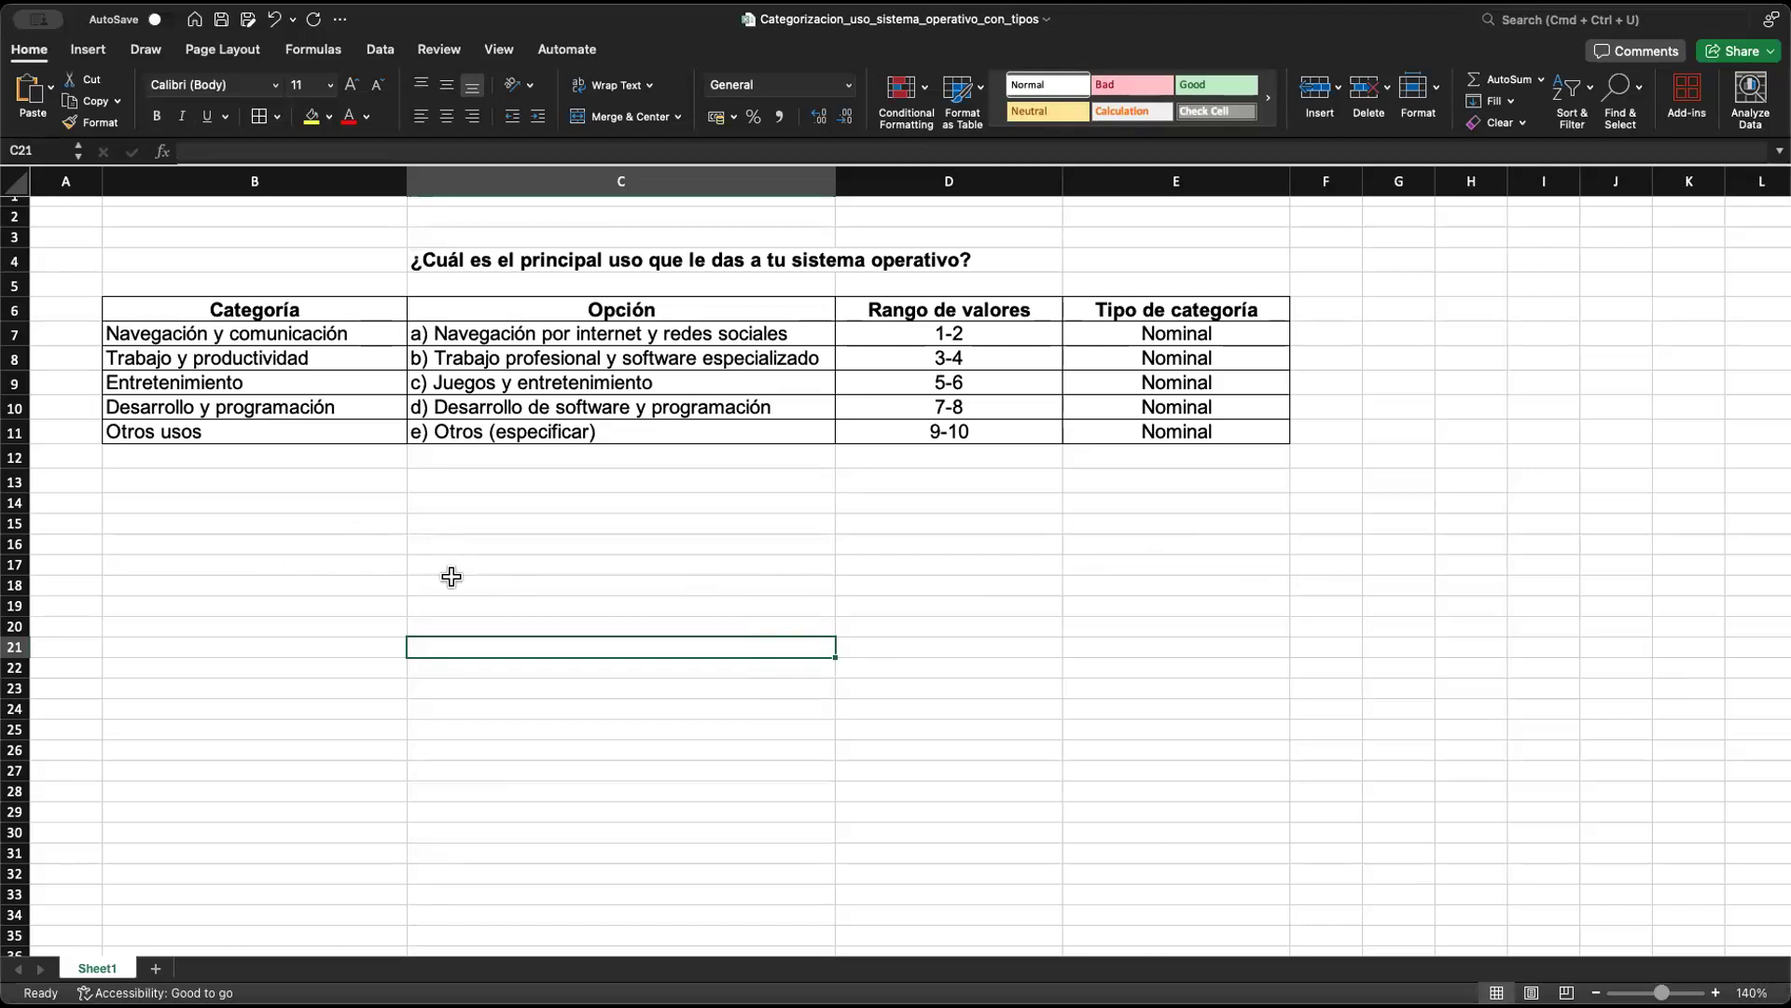
scroll(457, 345, "up", 1)
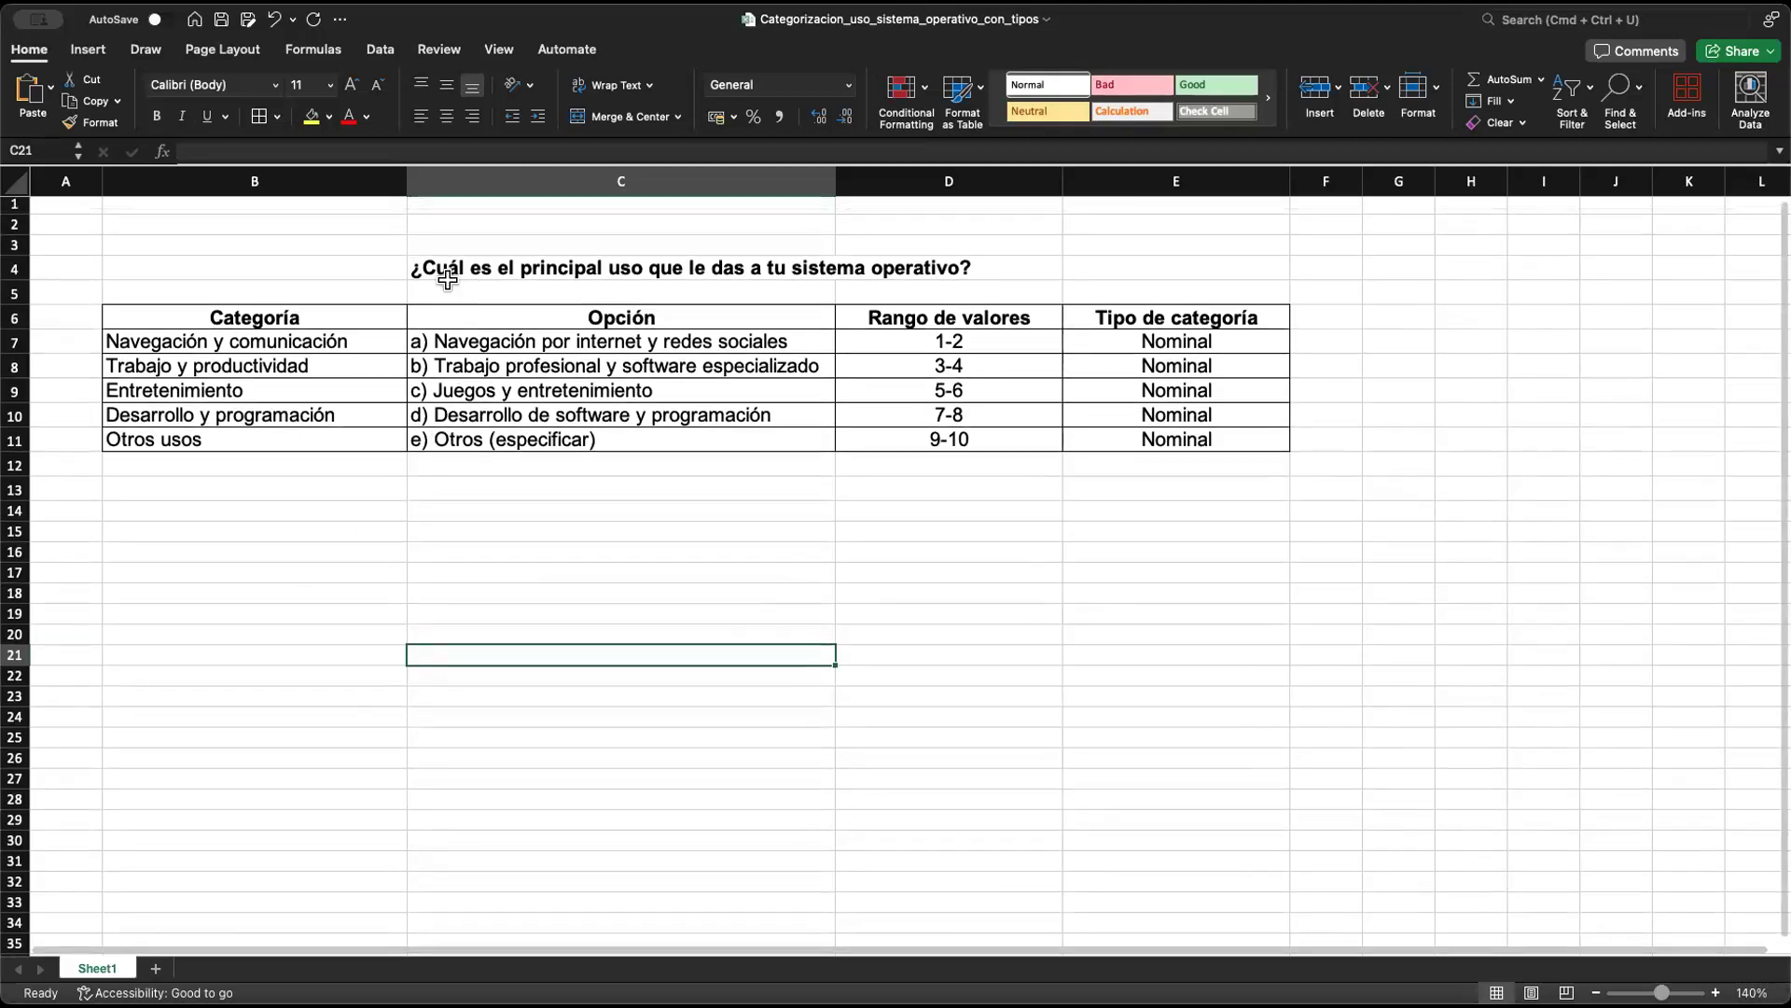
scroll(439, 274, "right", 1)
left_click_drag(411, 254, 939, 260)
scroll(738, 362, "down", 1)
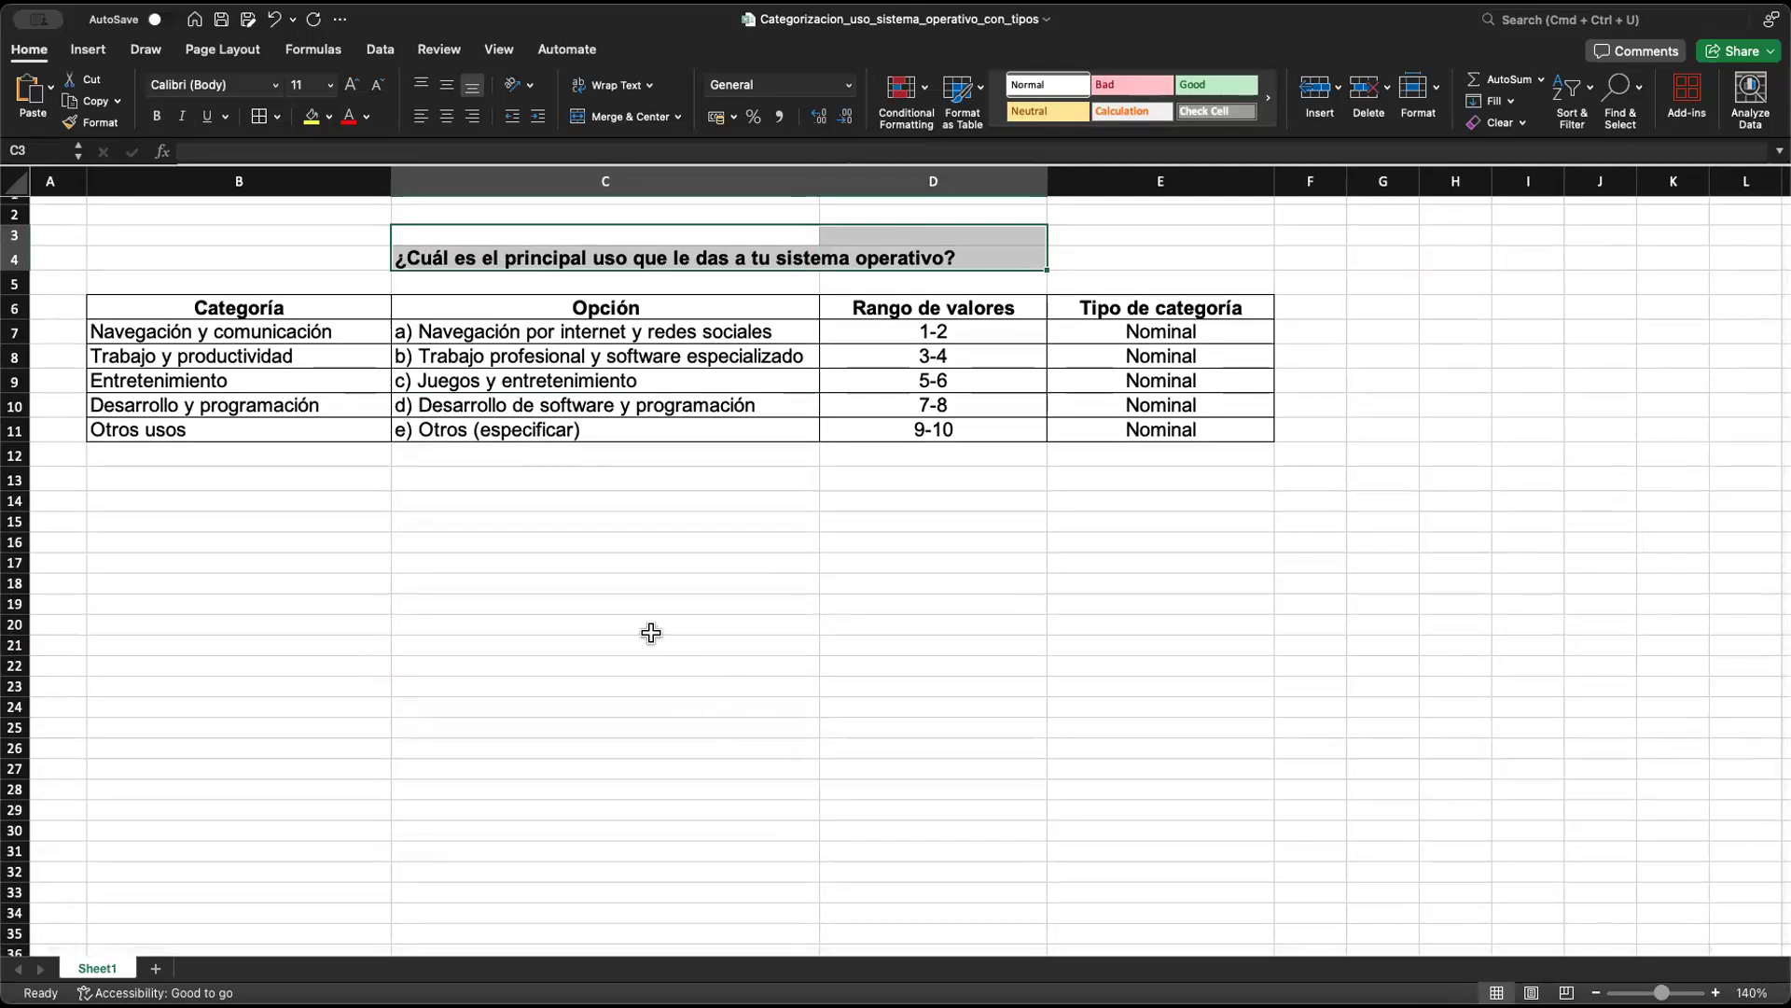
left_click(739, 558)
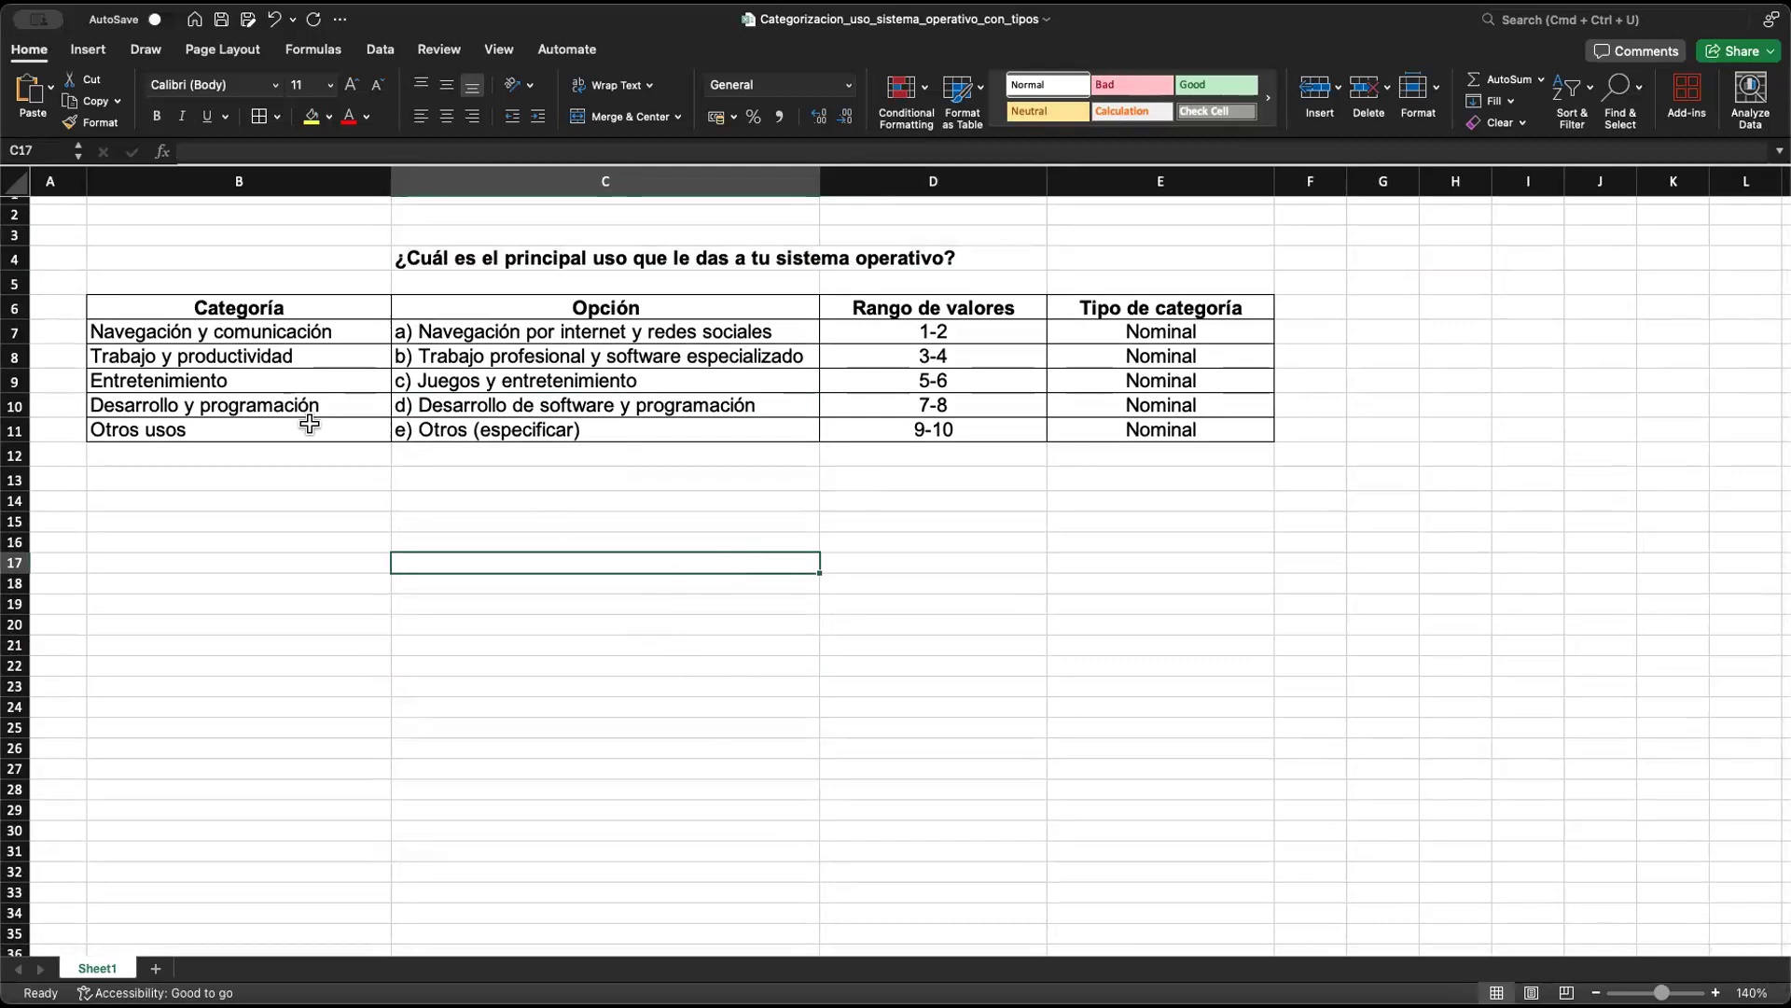
left_click(245, 286)
left_click_drag(245, 286, 261, 480)
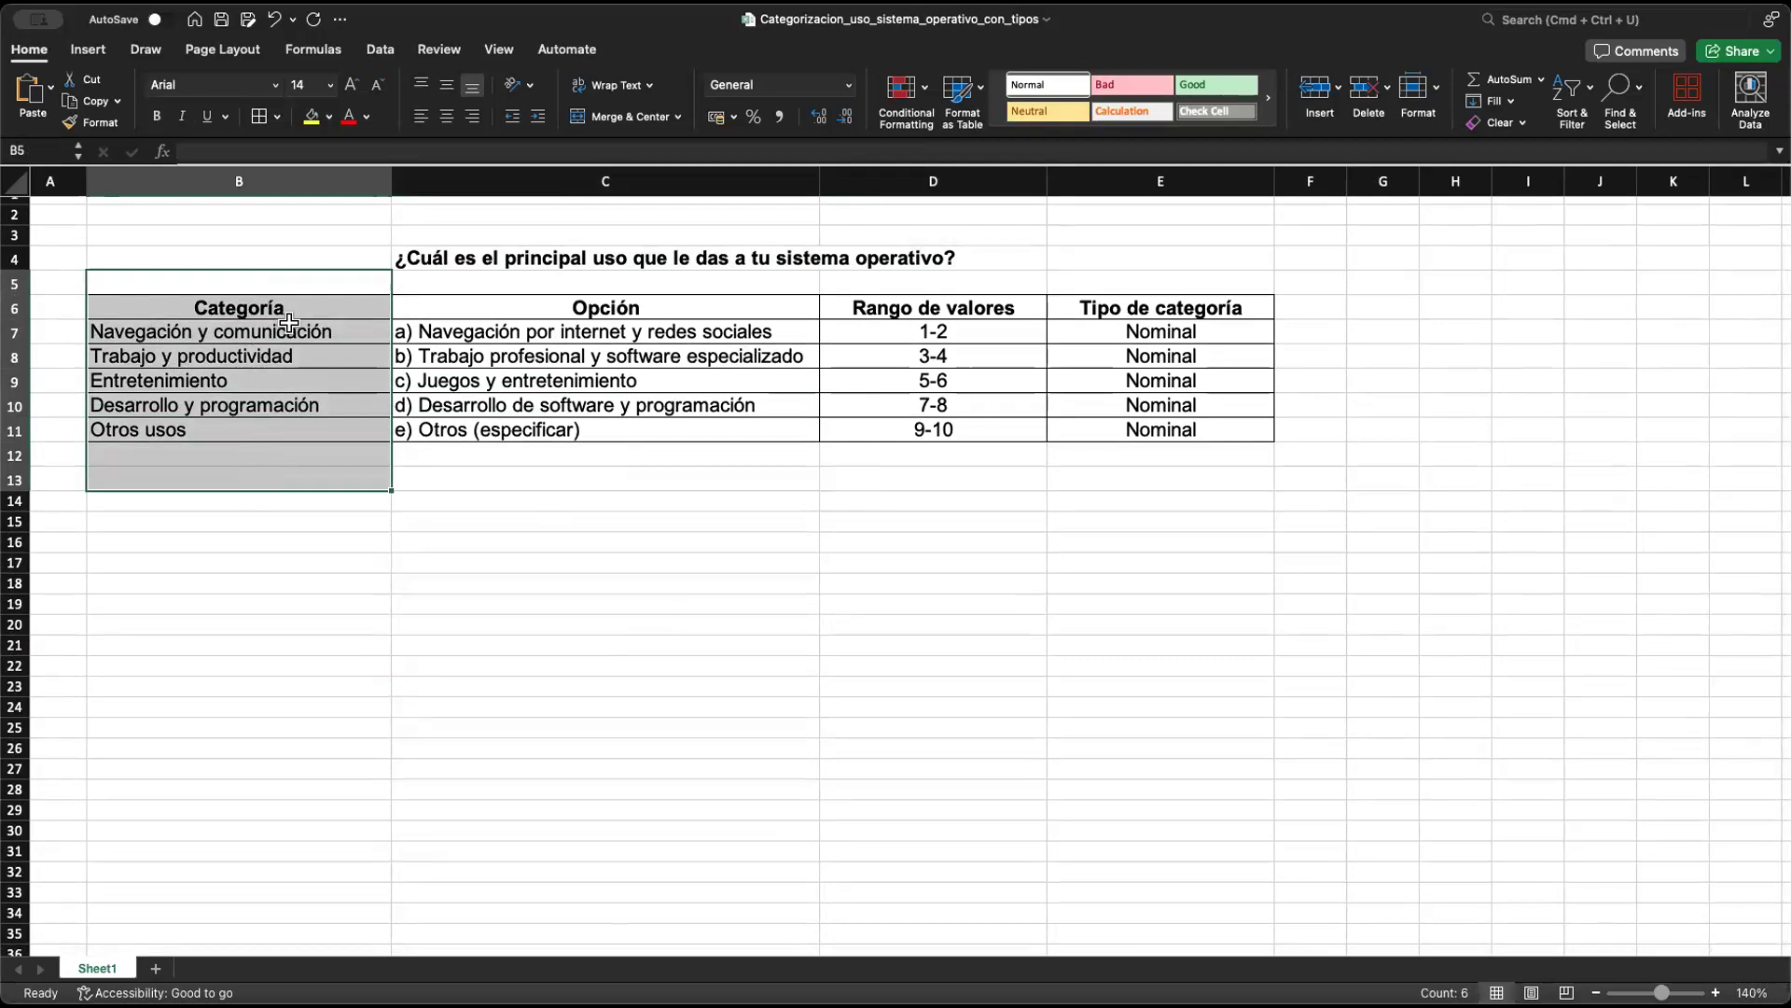
left_click(254, 378)
left_click(142, 402)
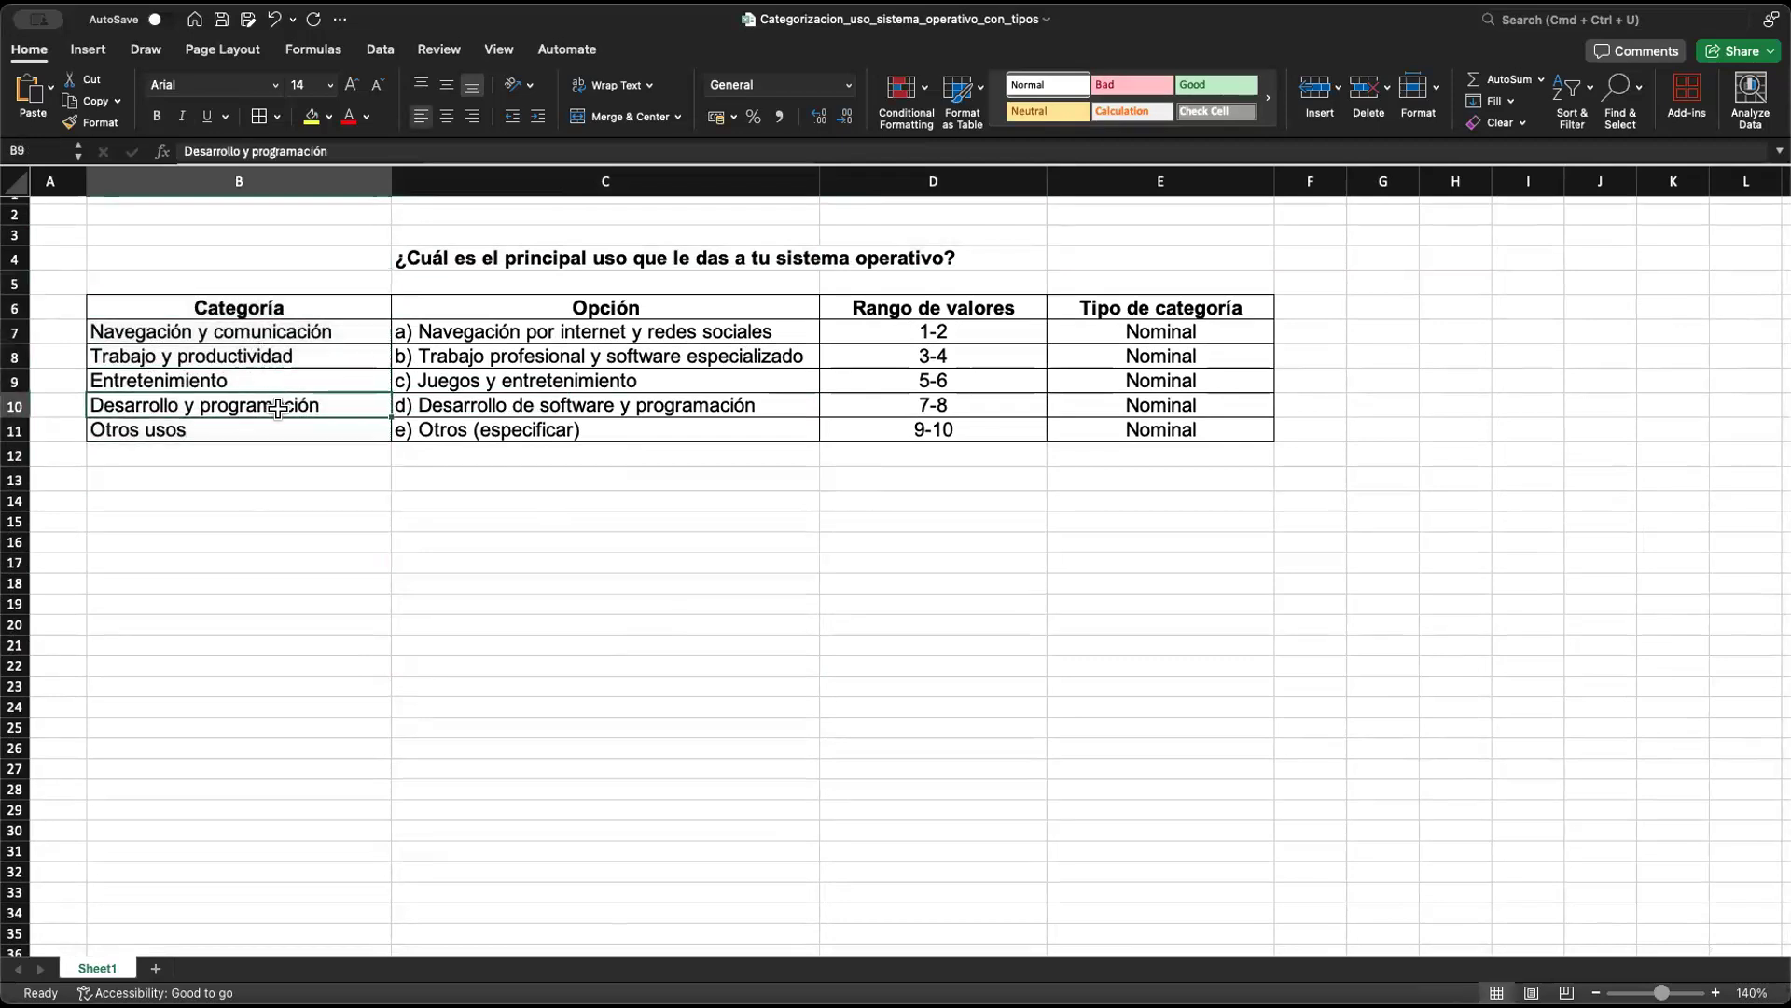
left_click(138, 431)
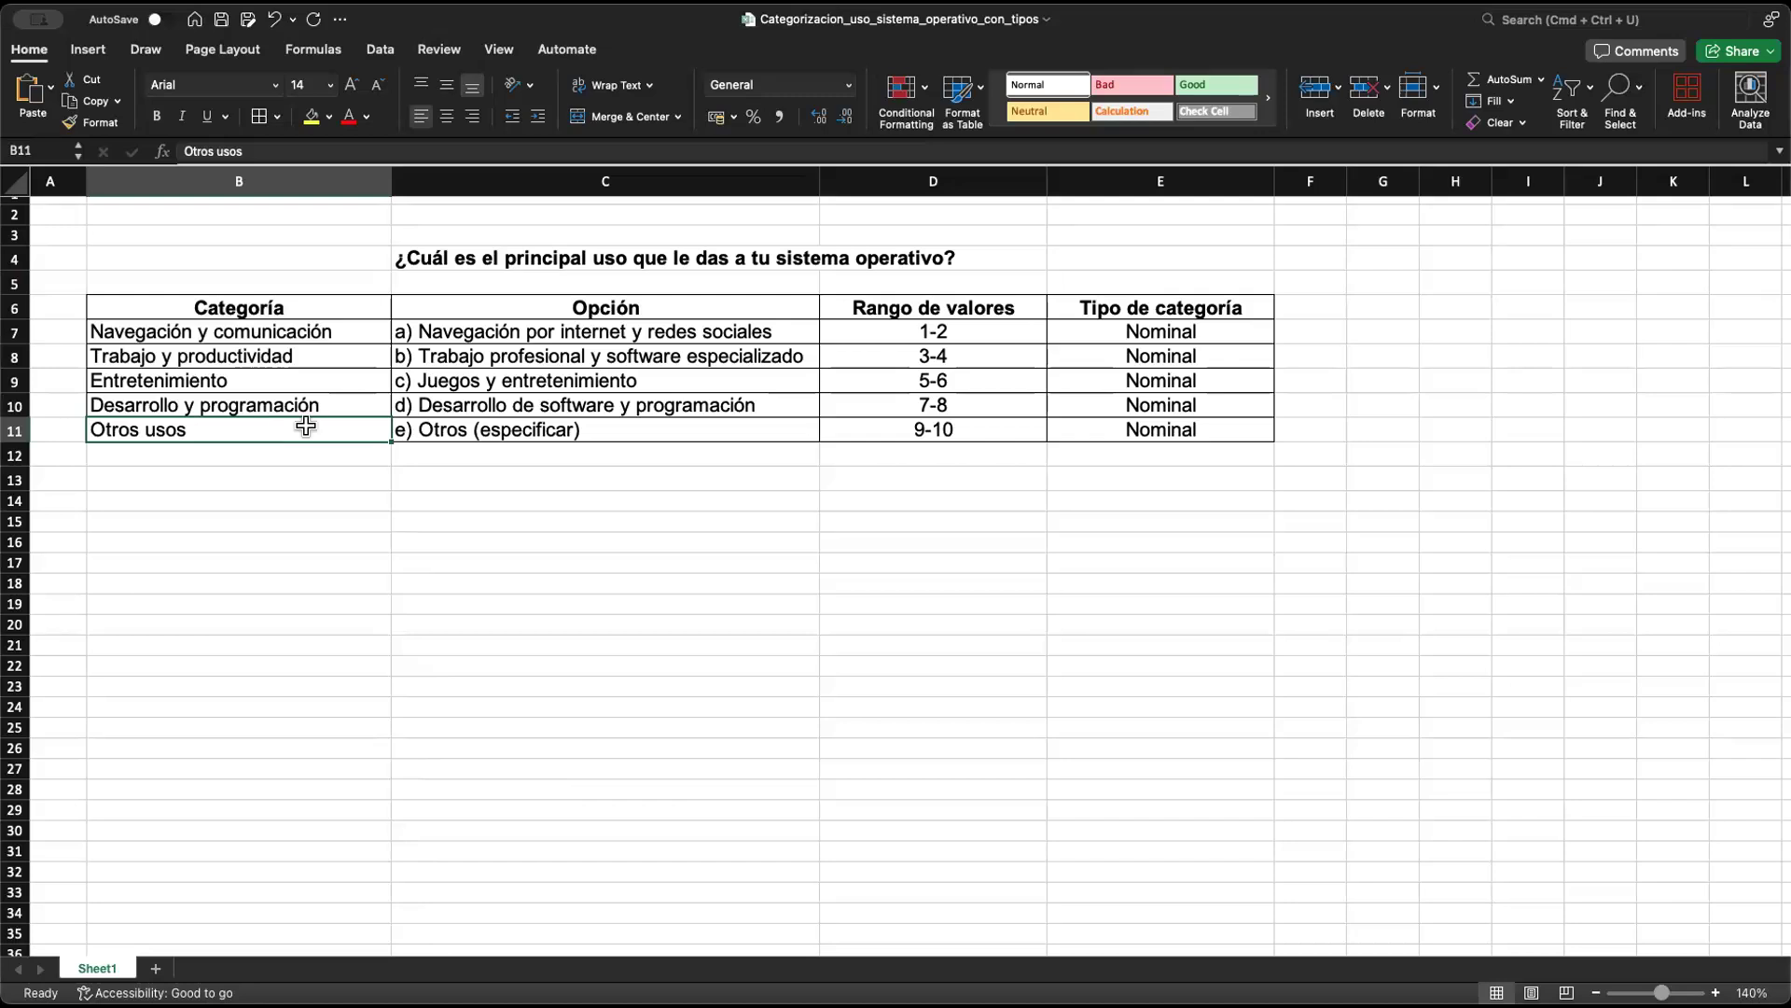
left_click_drag(565, 329, 578, 429)
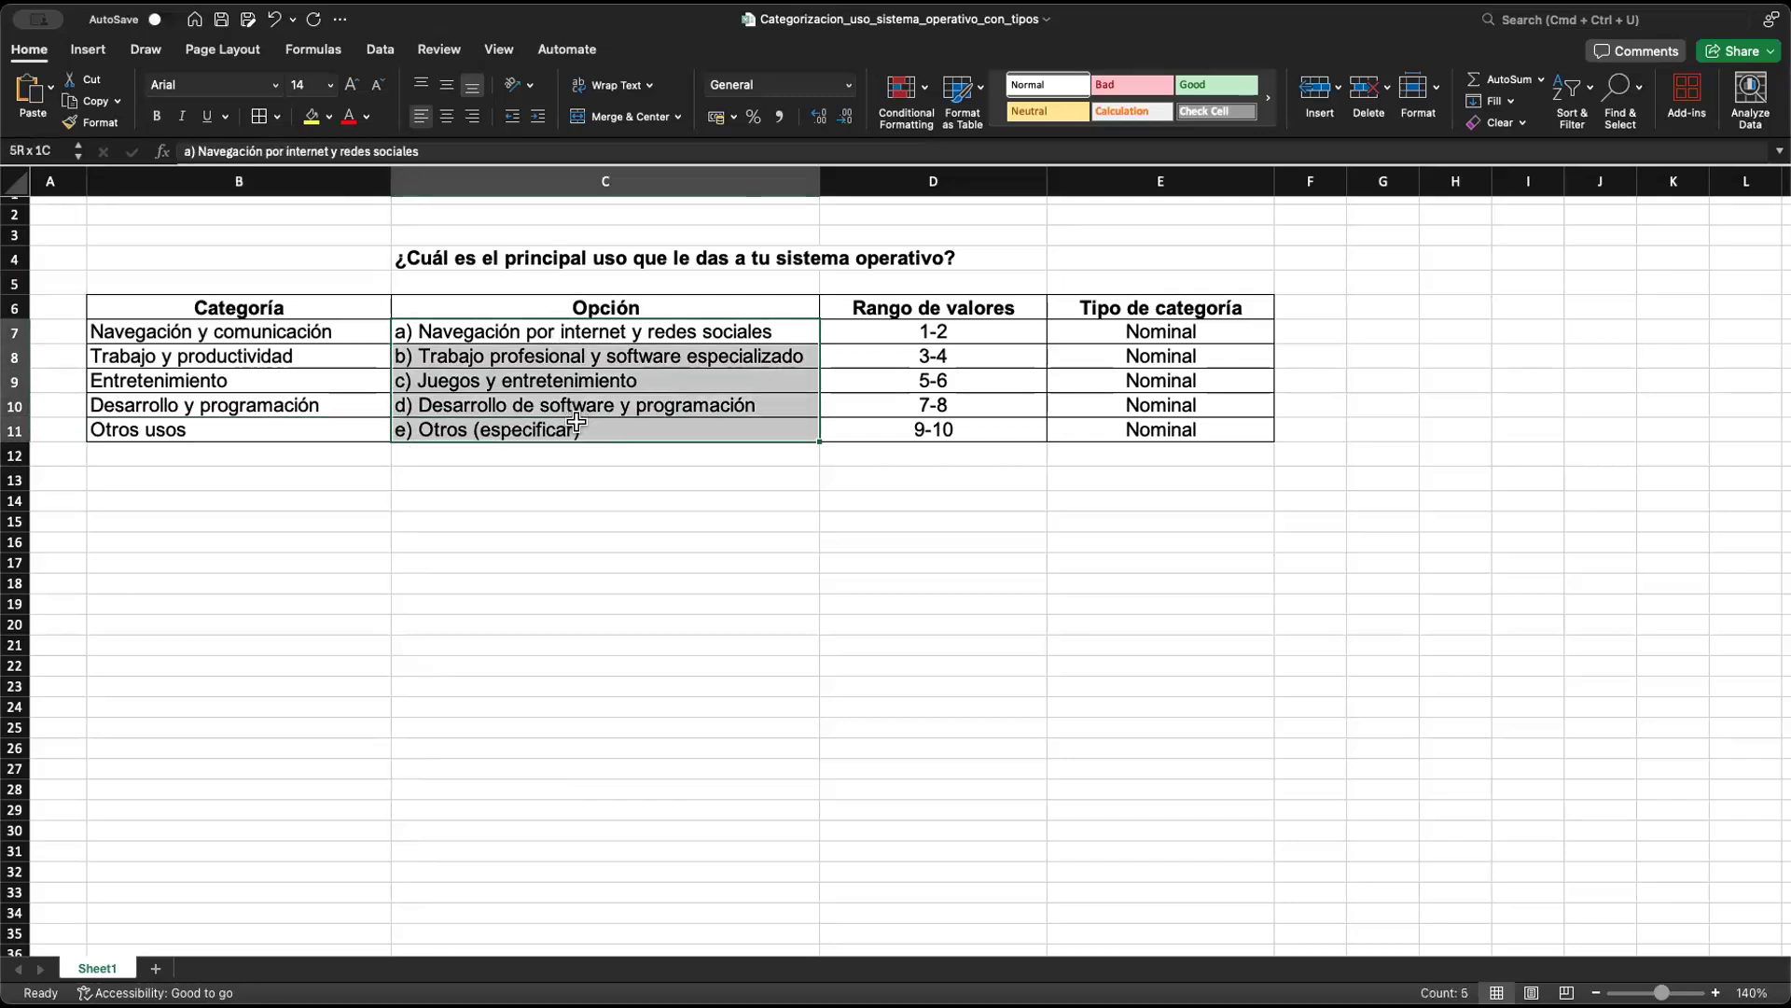
scroll(577, 423, "down", 1)
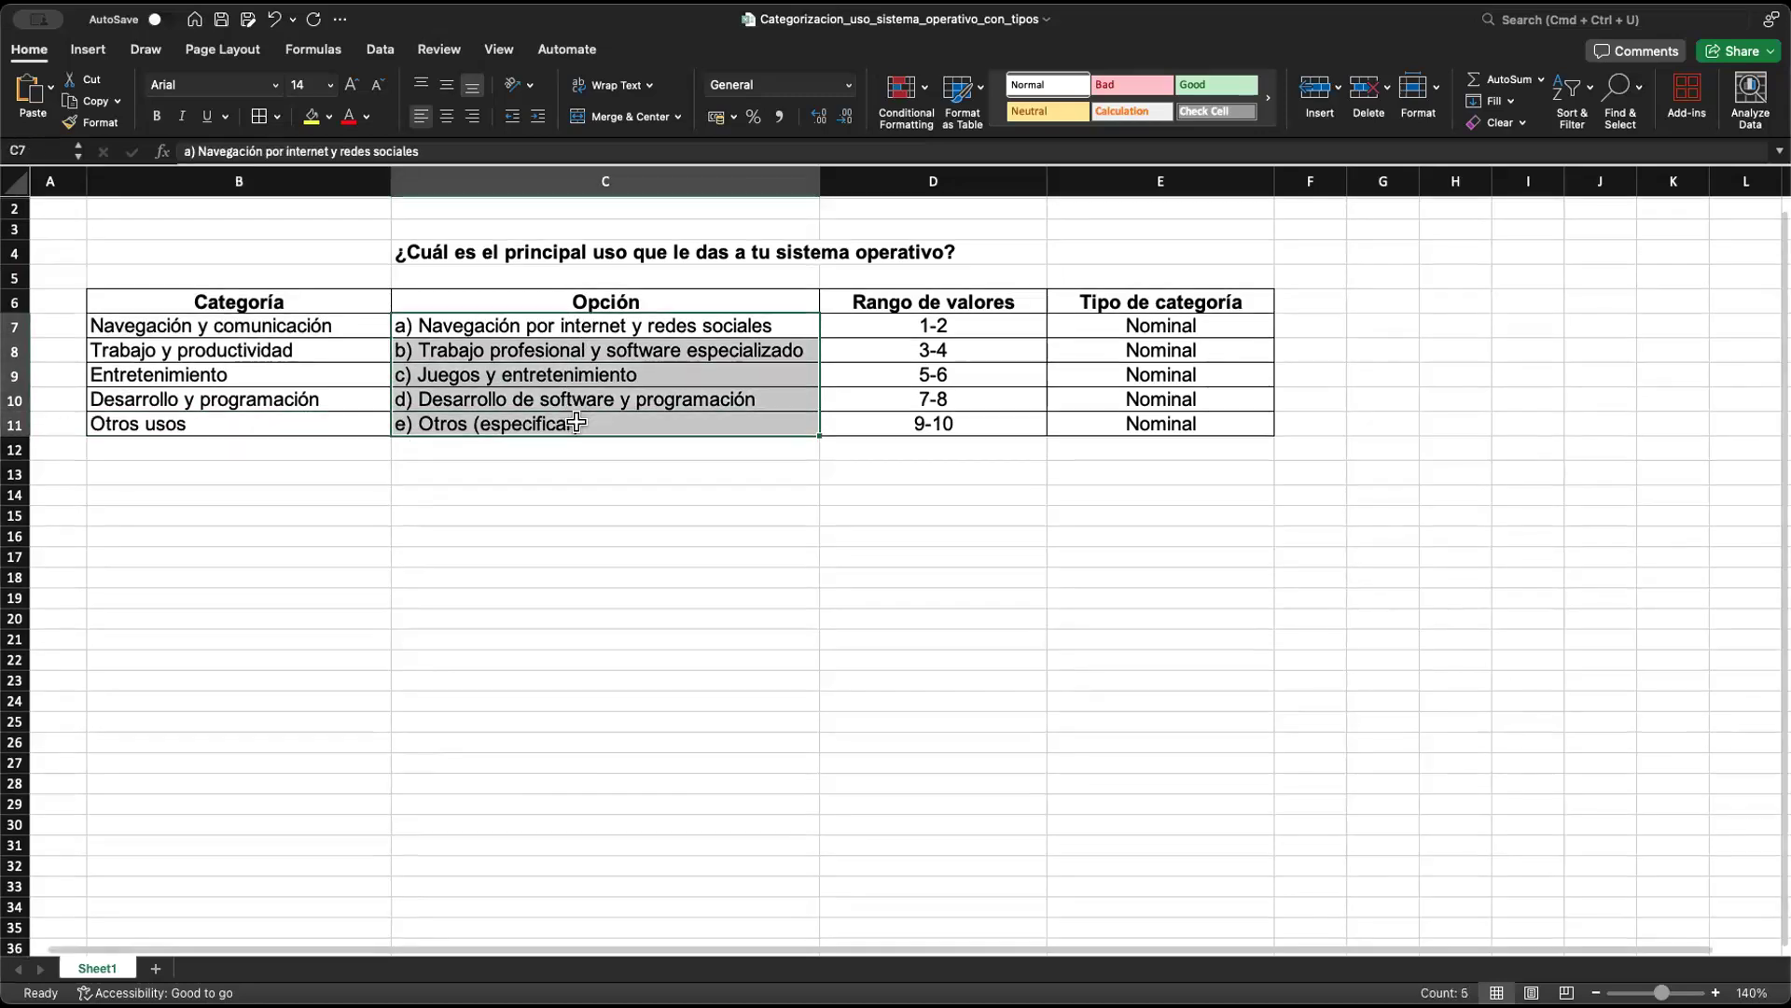
left_click(457, 328)
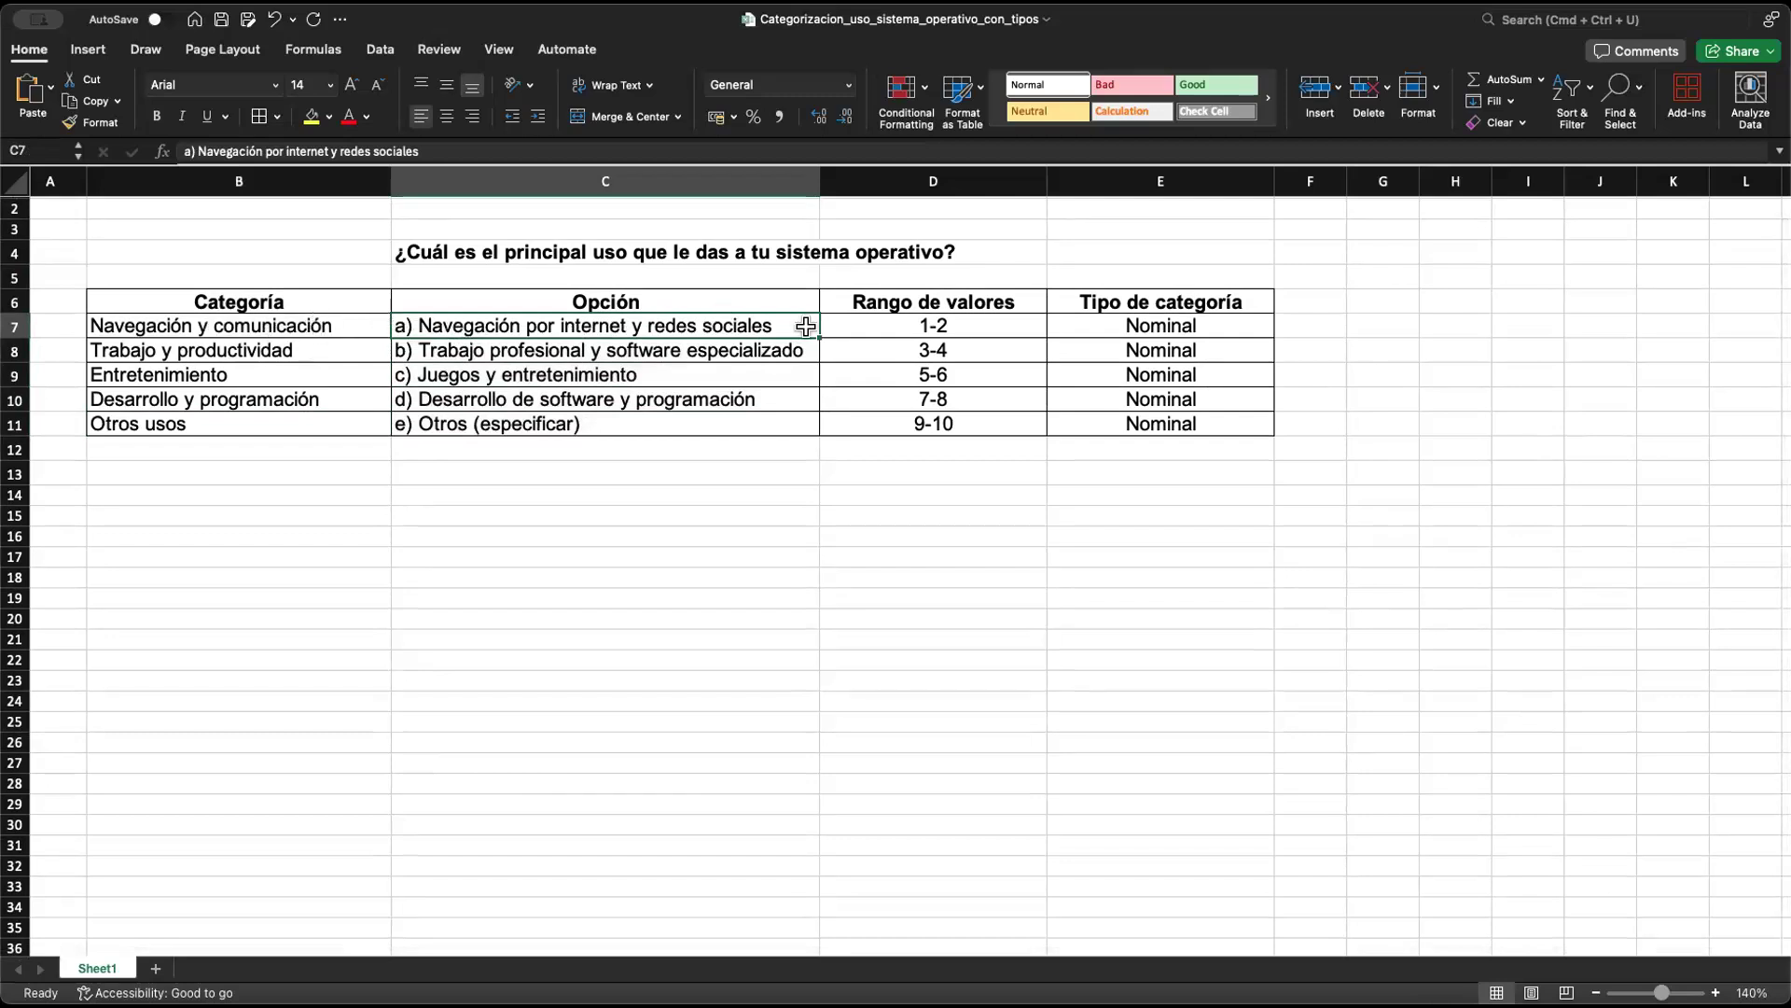
left_click(892, 319)
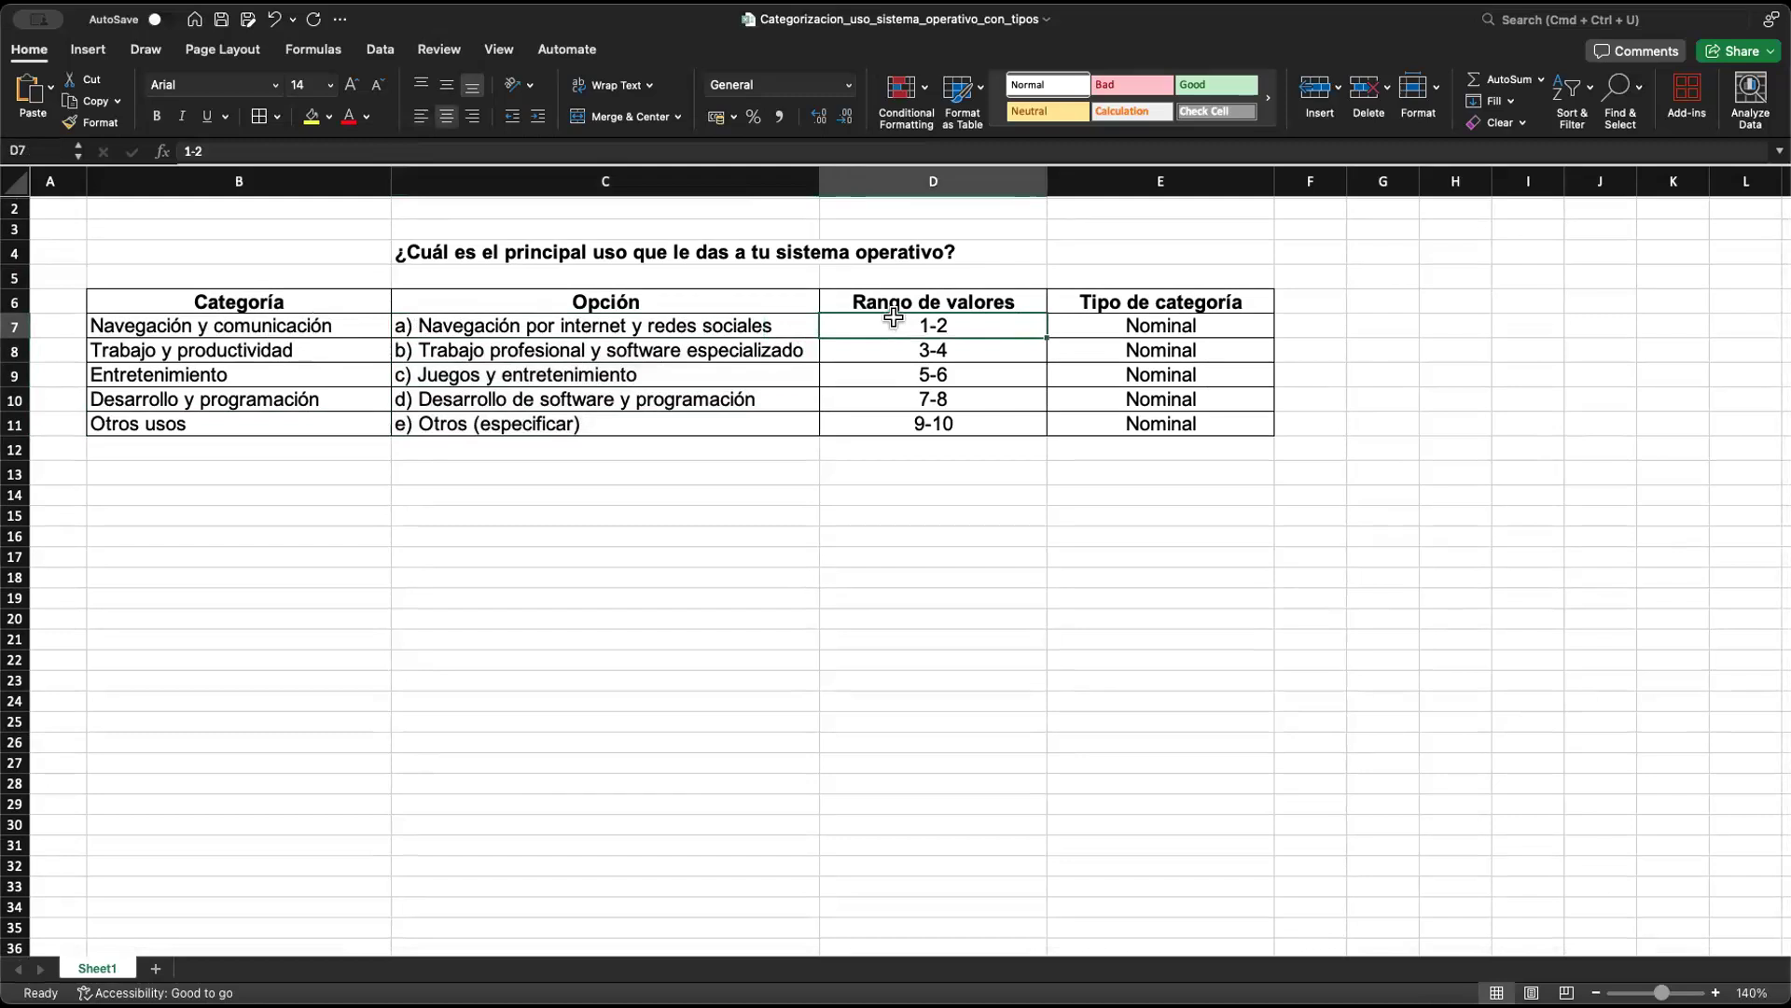
left_click(1148, 329)
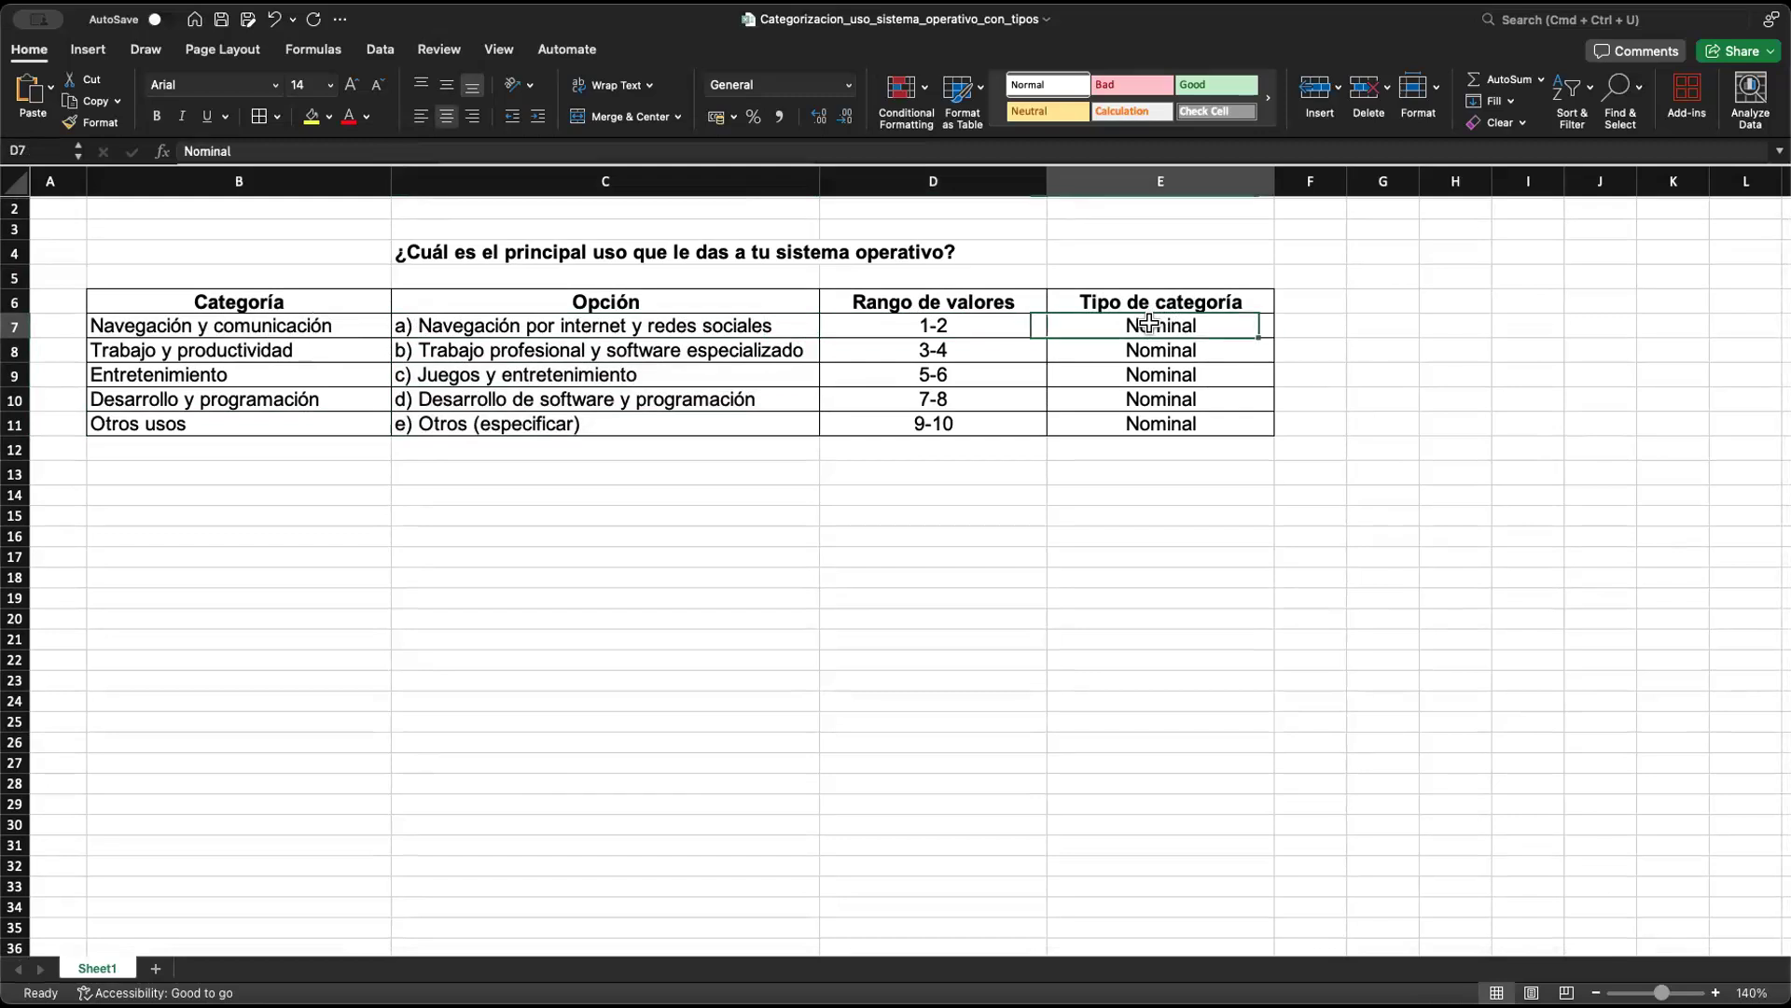
left_click(148, 353)
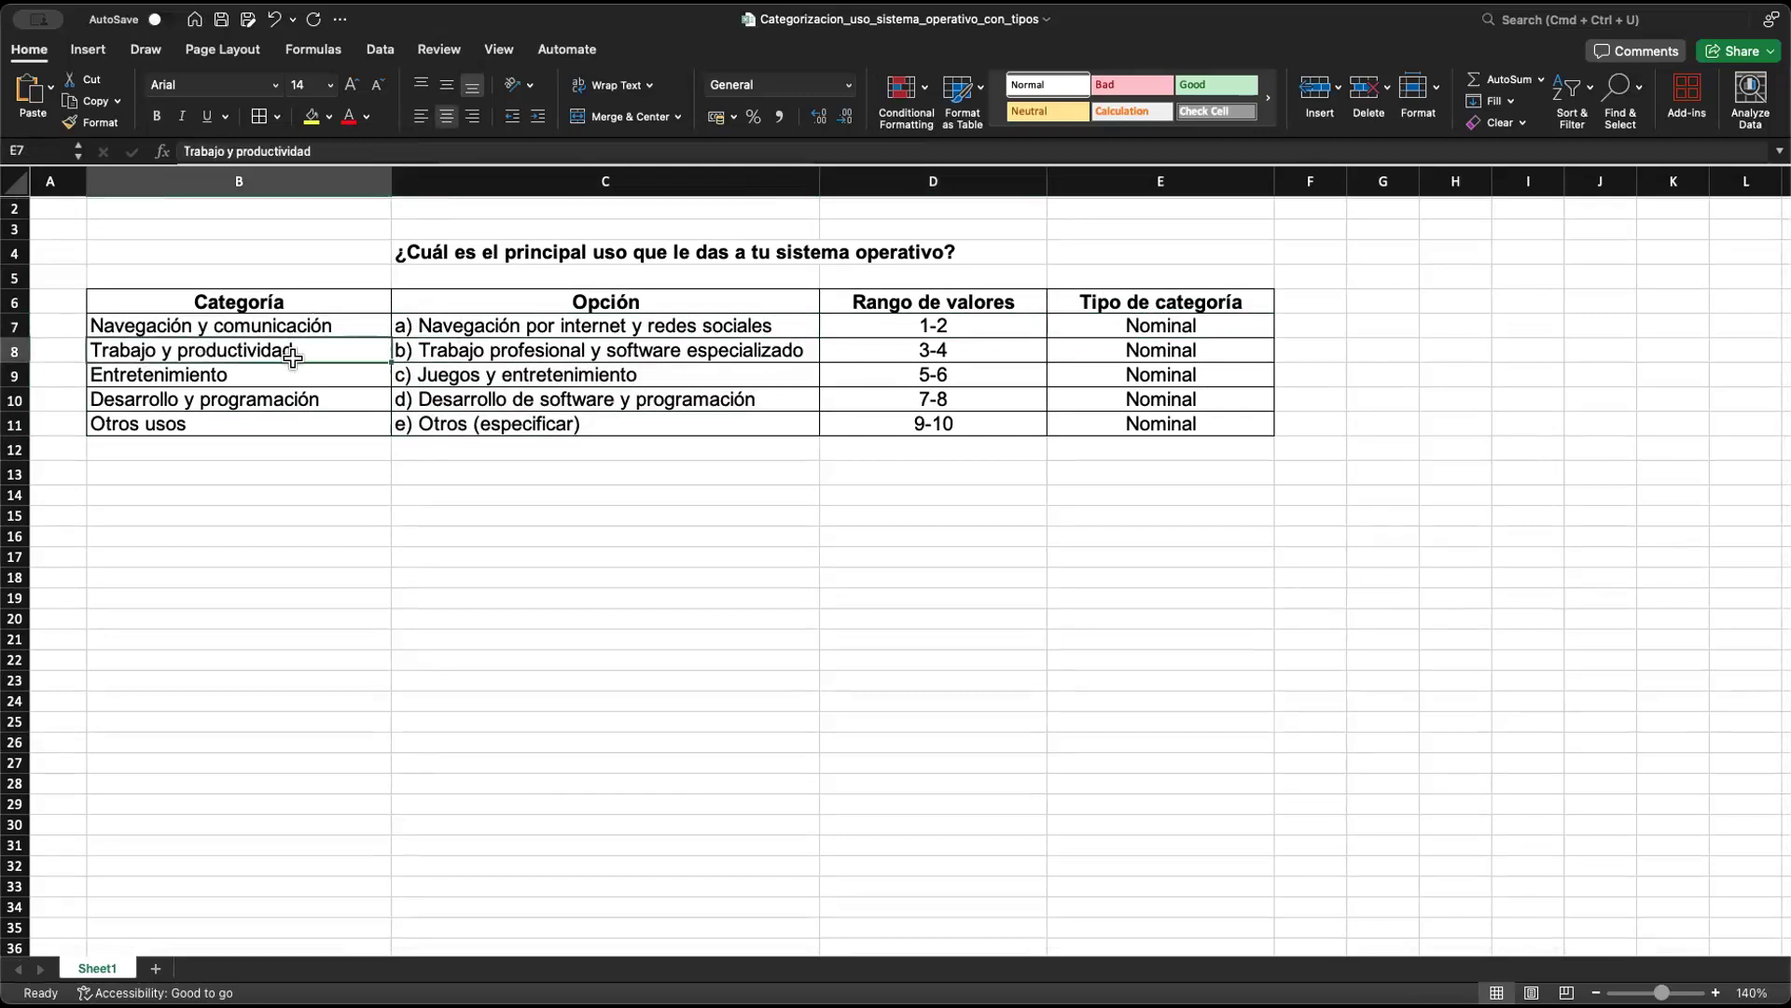
left_click(433, 354)
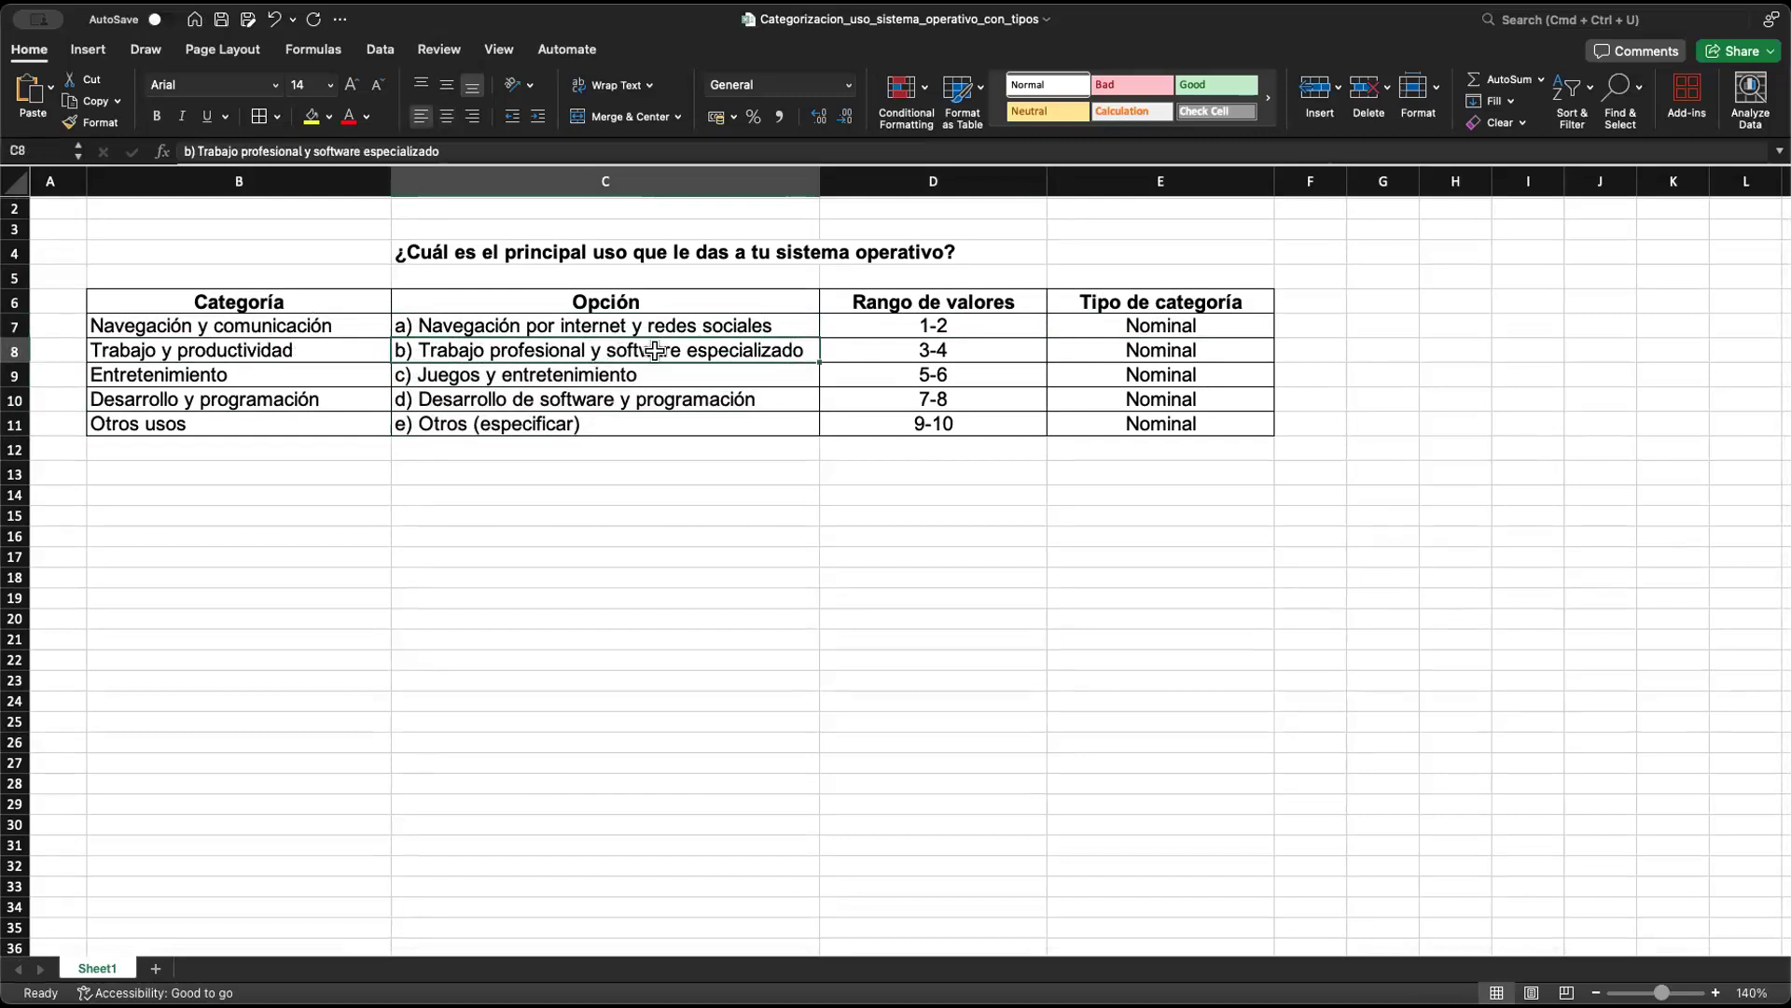
scroll(656, 351, "right", 1)
scroll(656, 350, "down", 1)
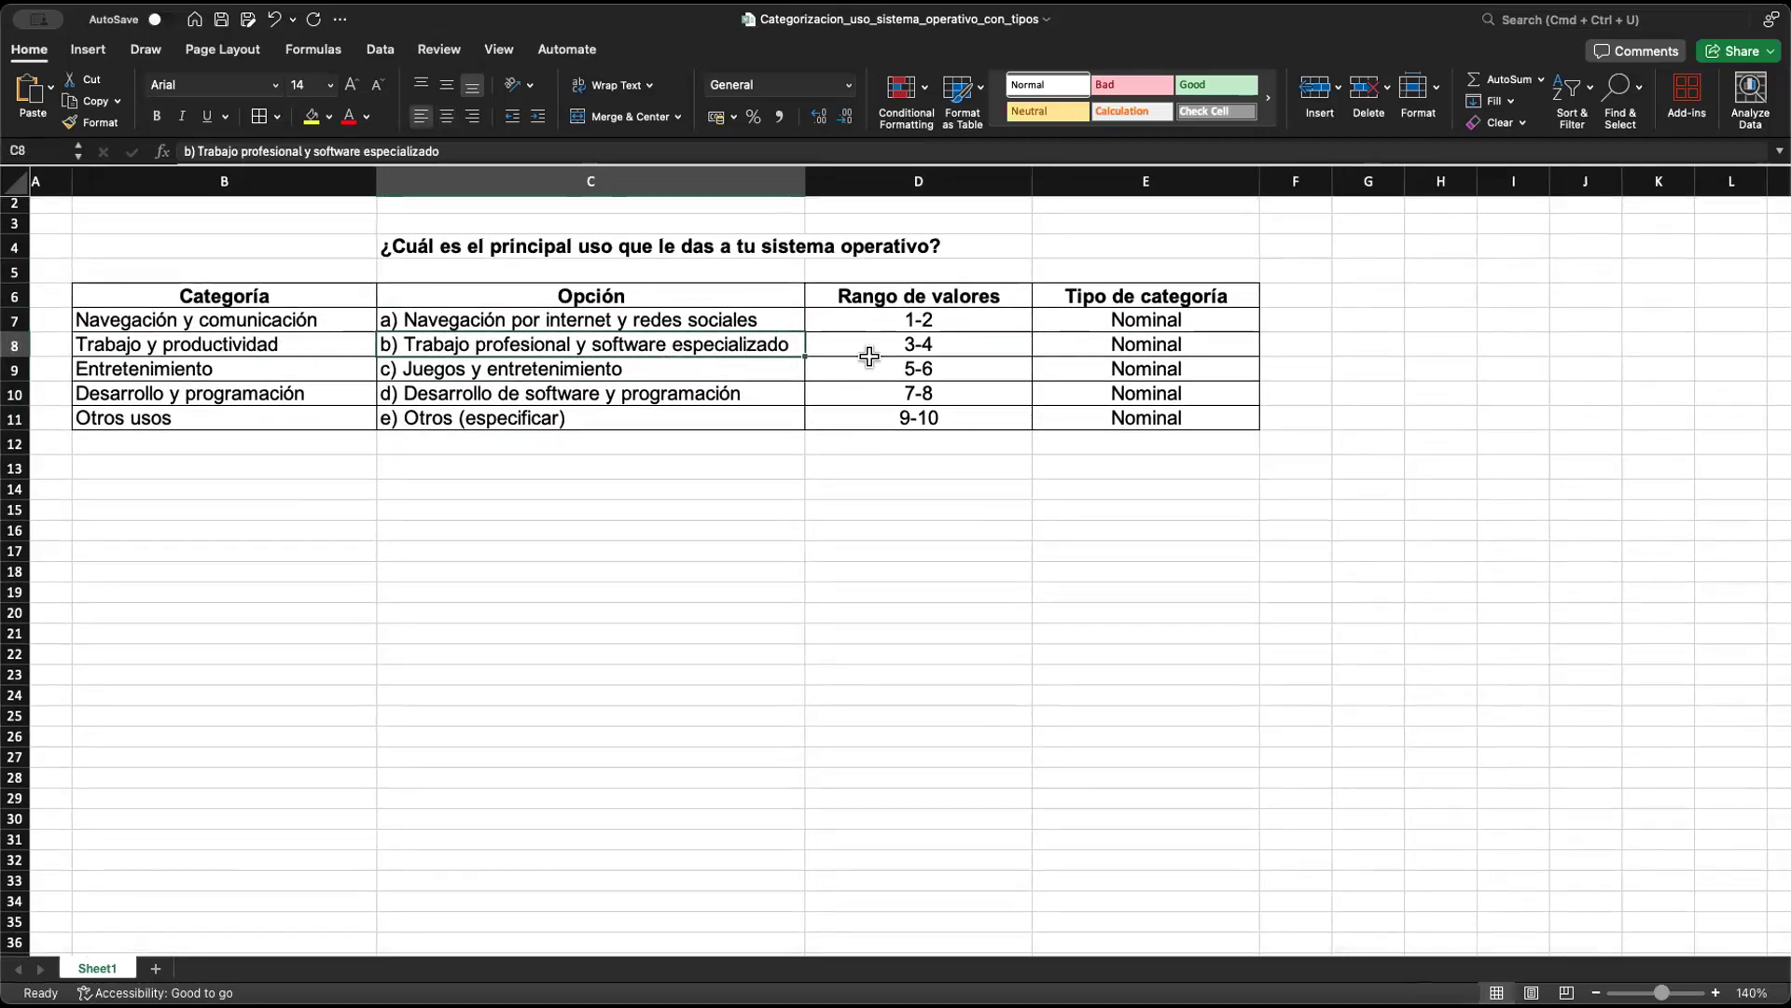
left_click(901, 348)
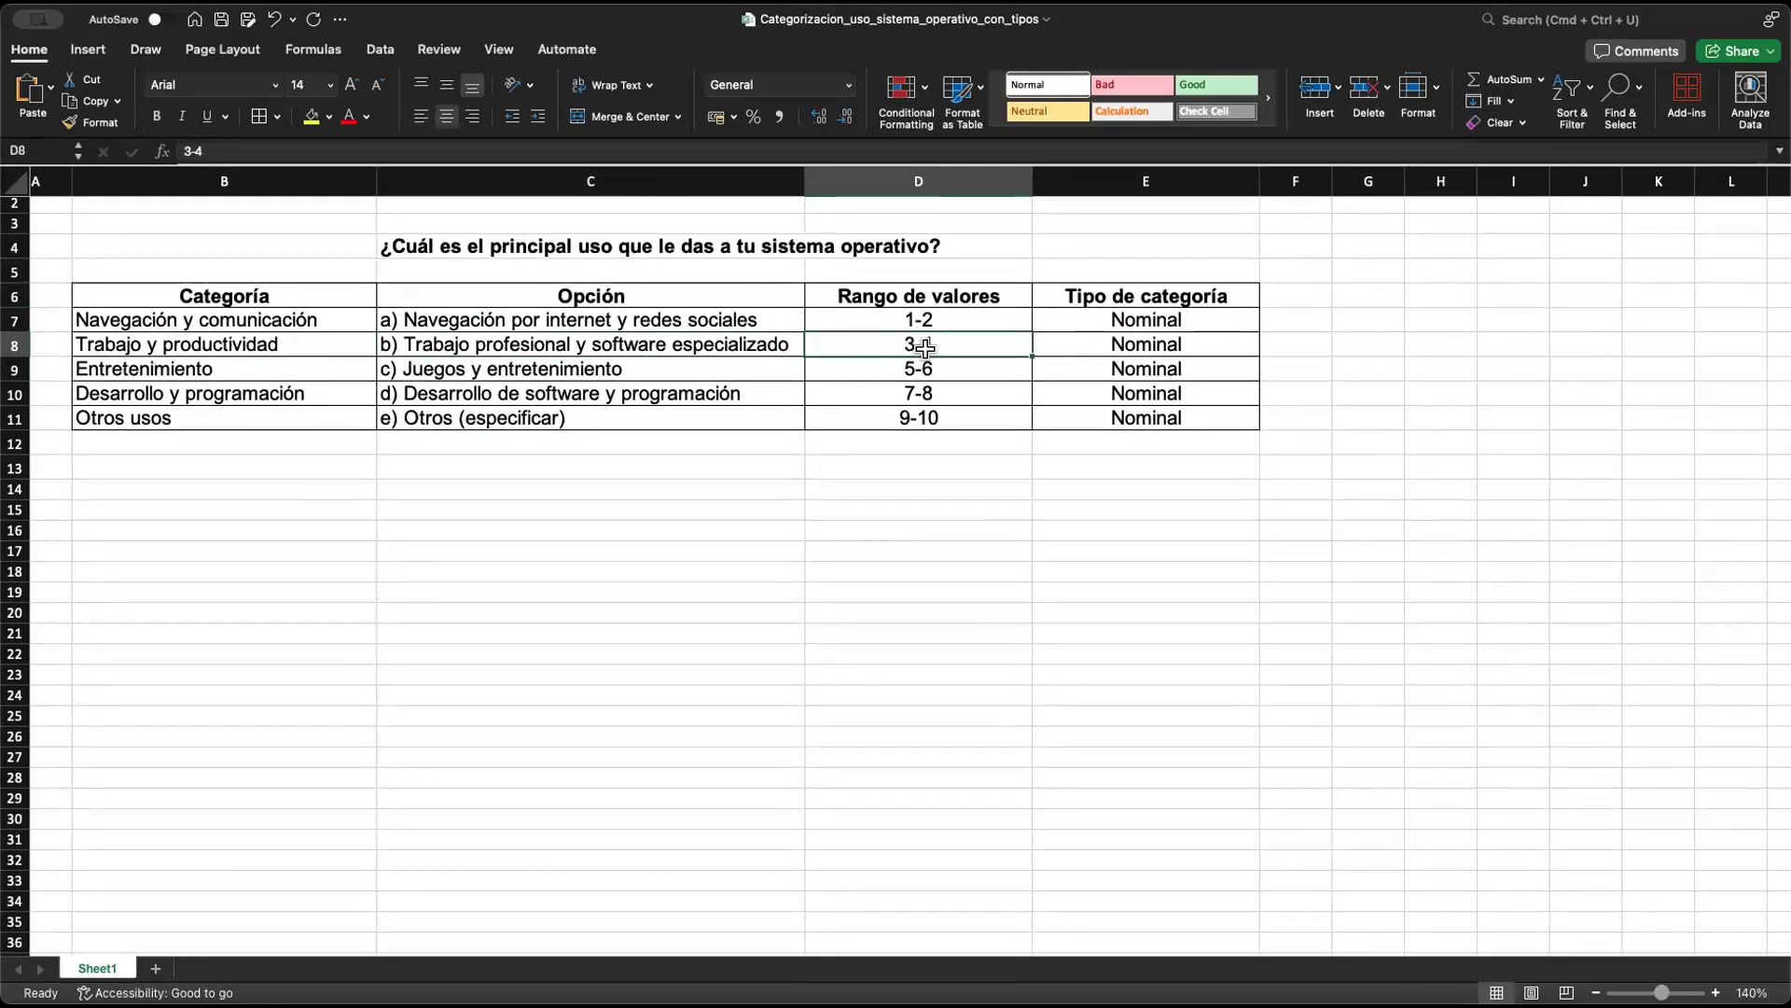
left_click(1082, 347)
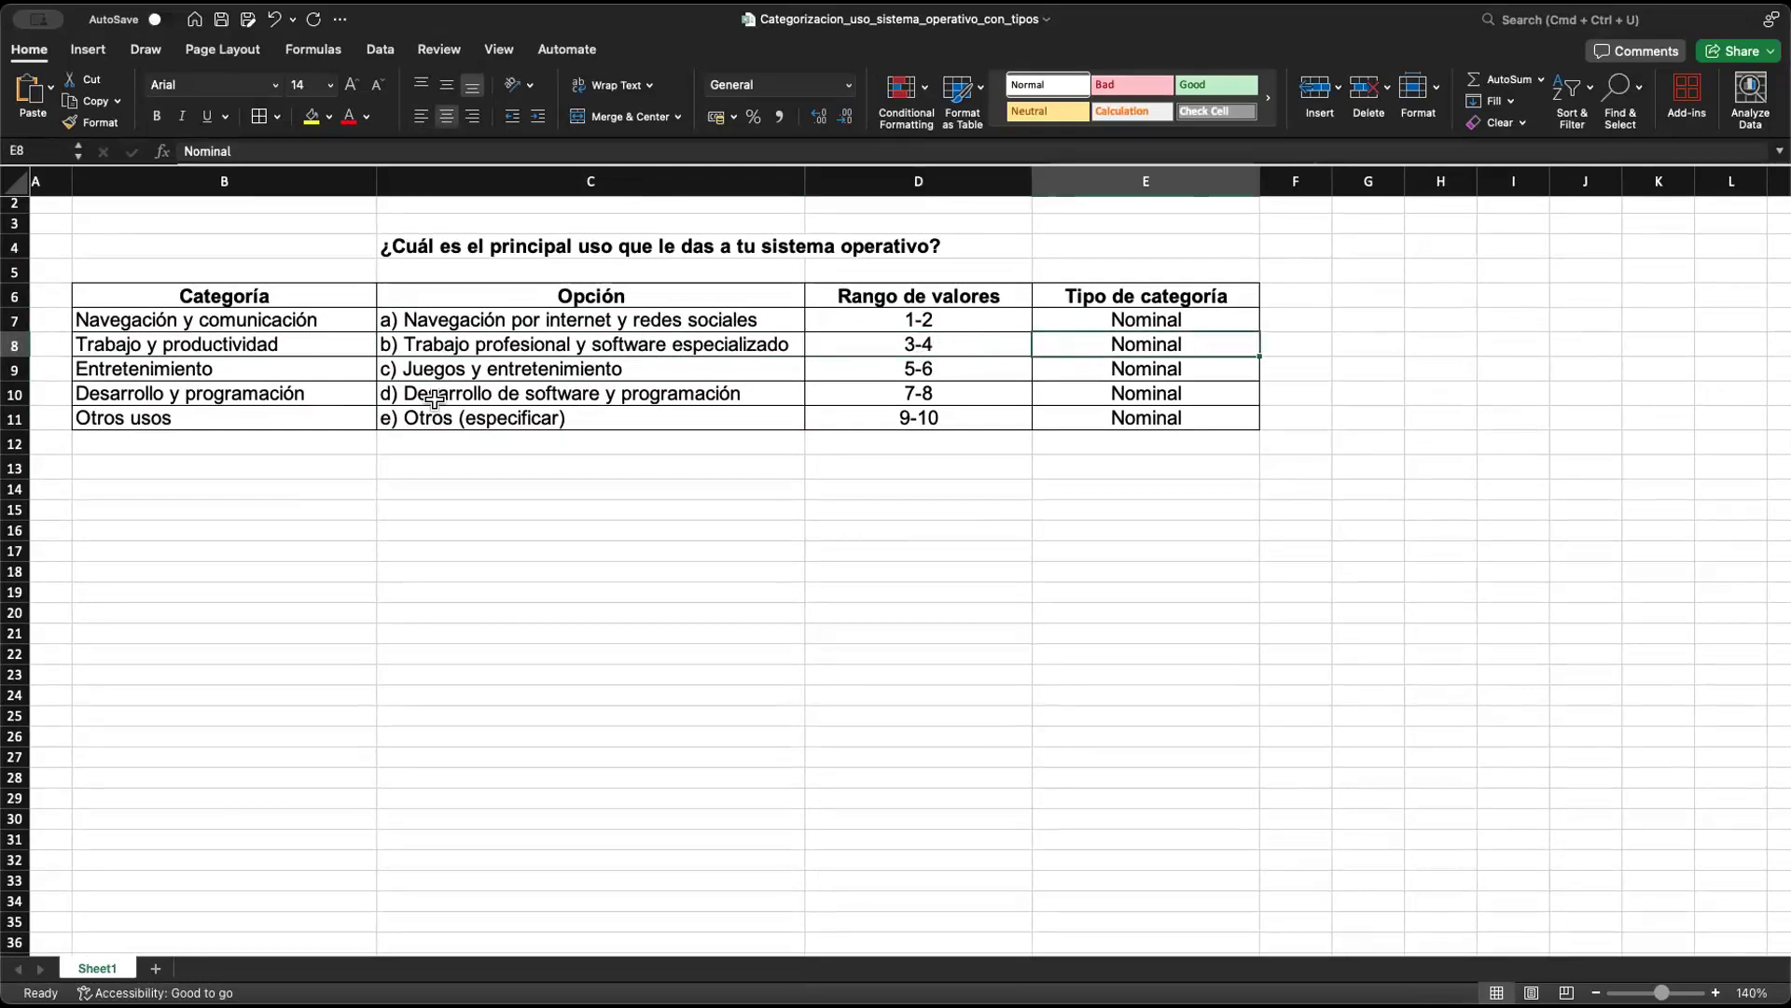
left_click(135, 364)
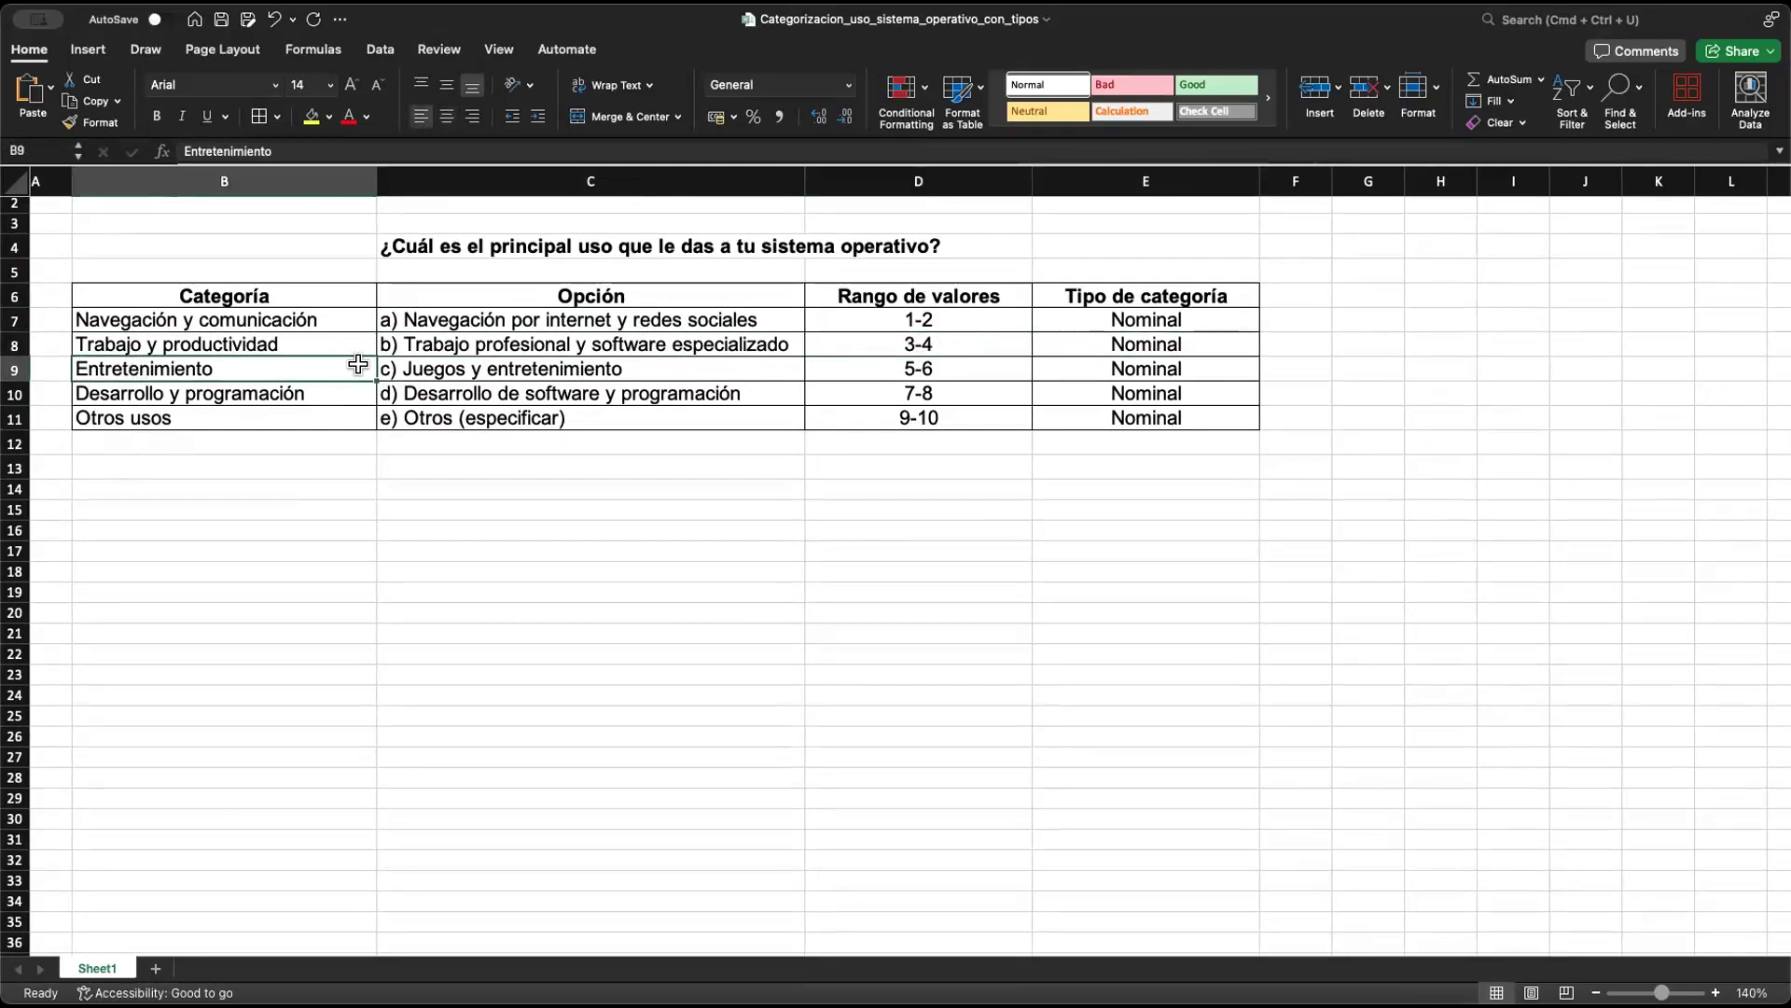
left_click(472, 369)
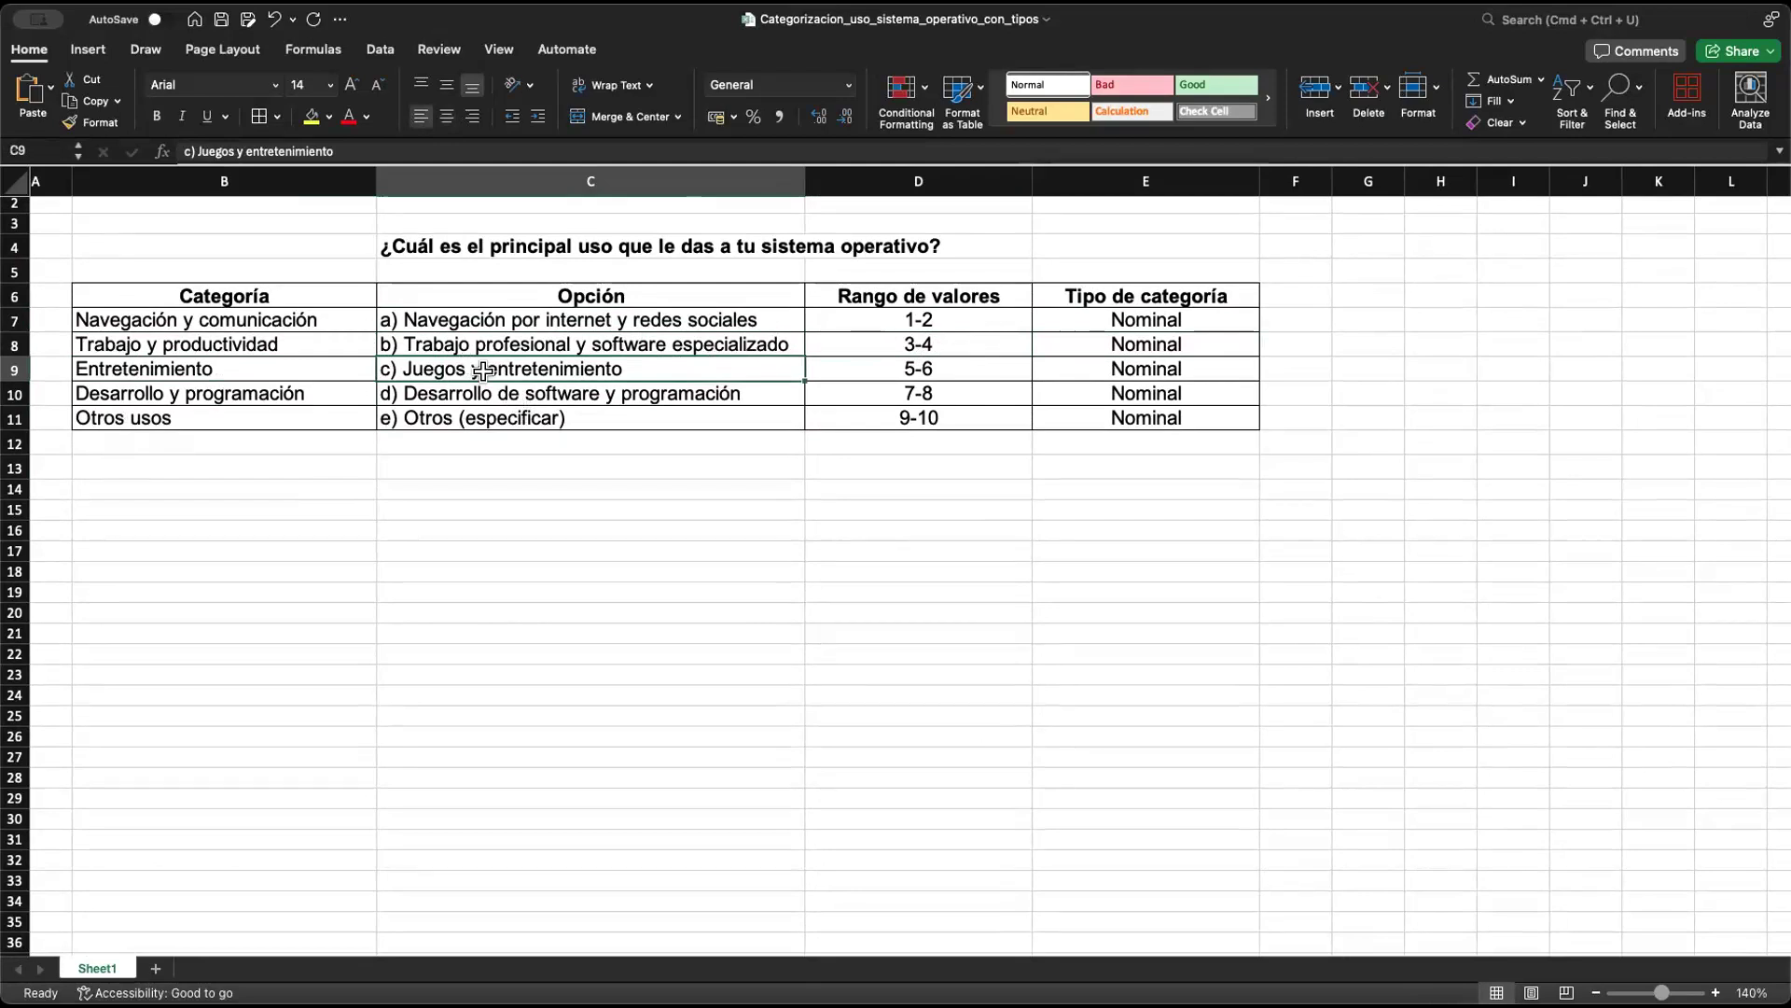
left_click(918, 369)
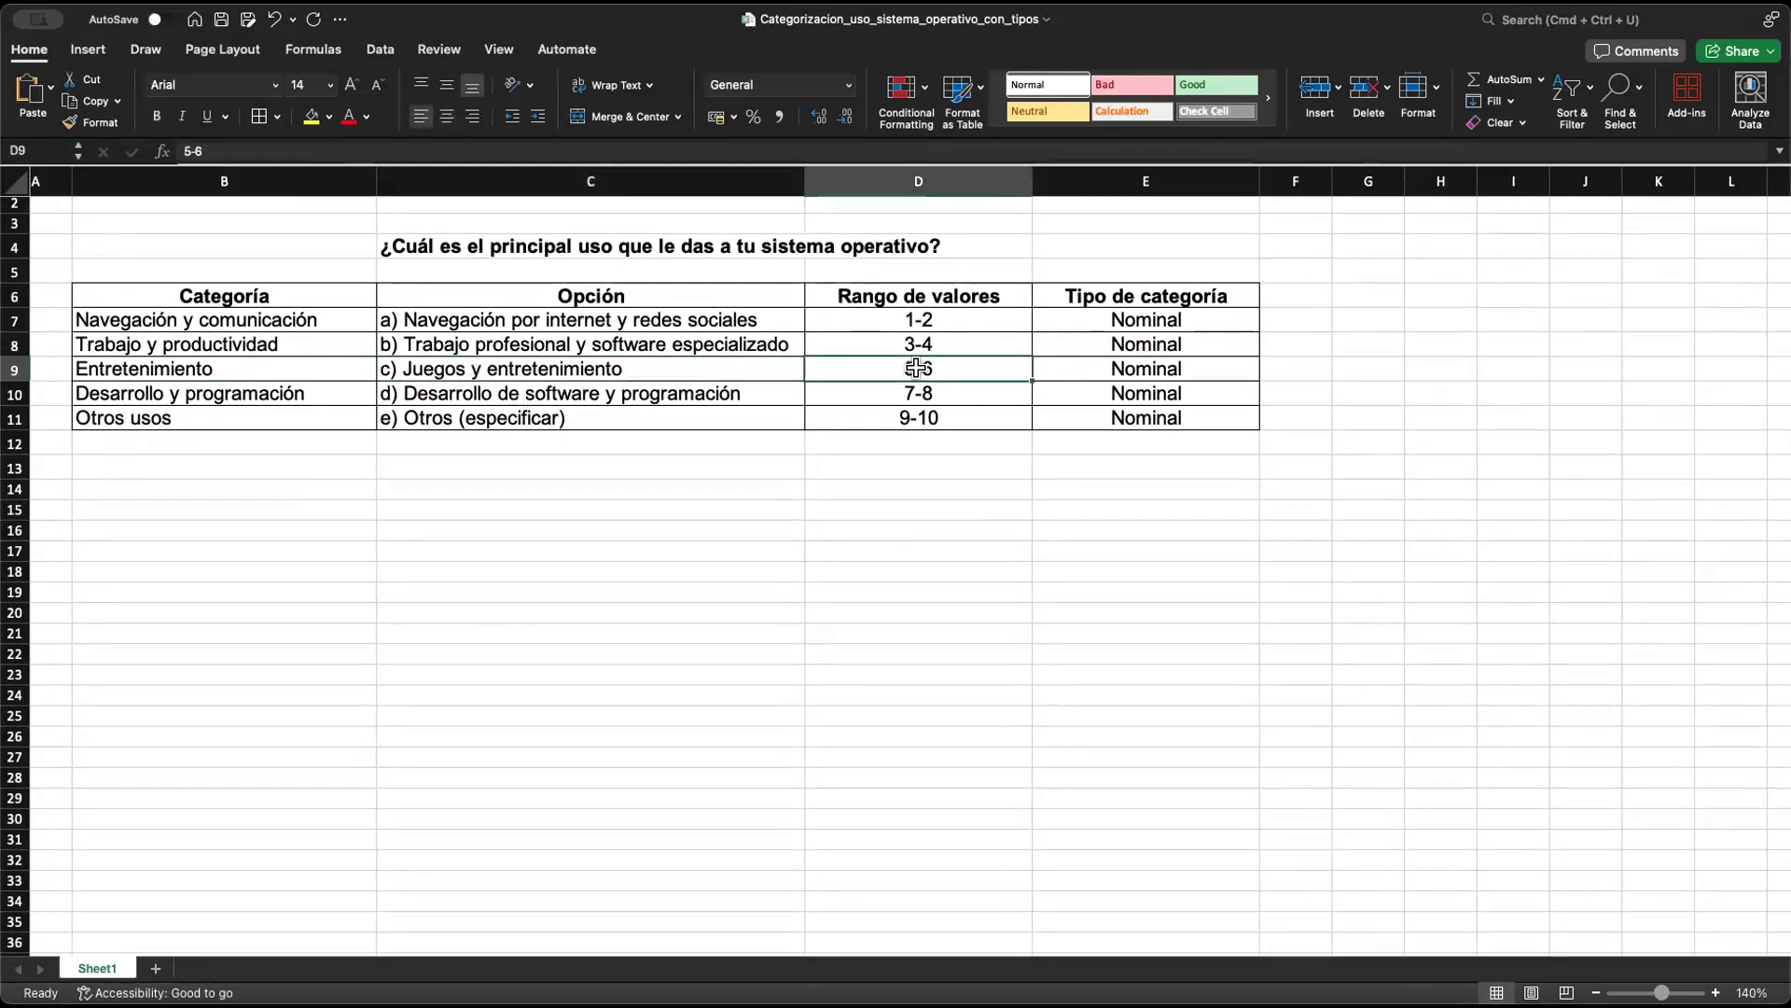
left_click(1117, 368)
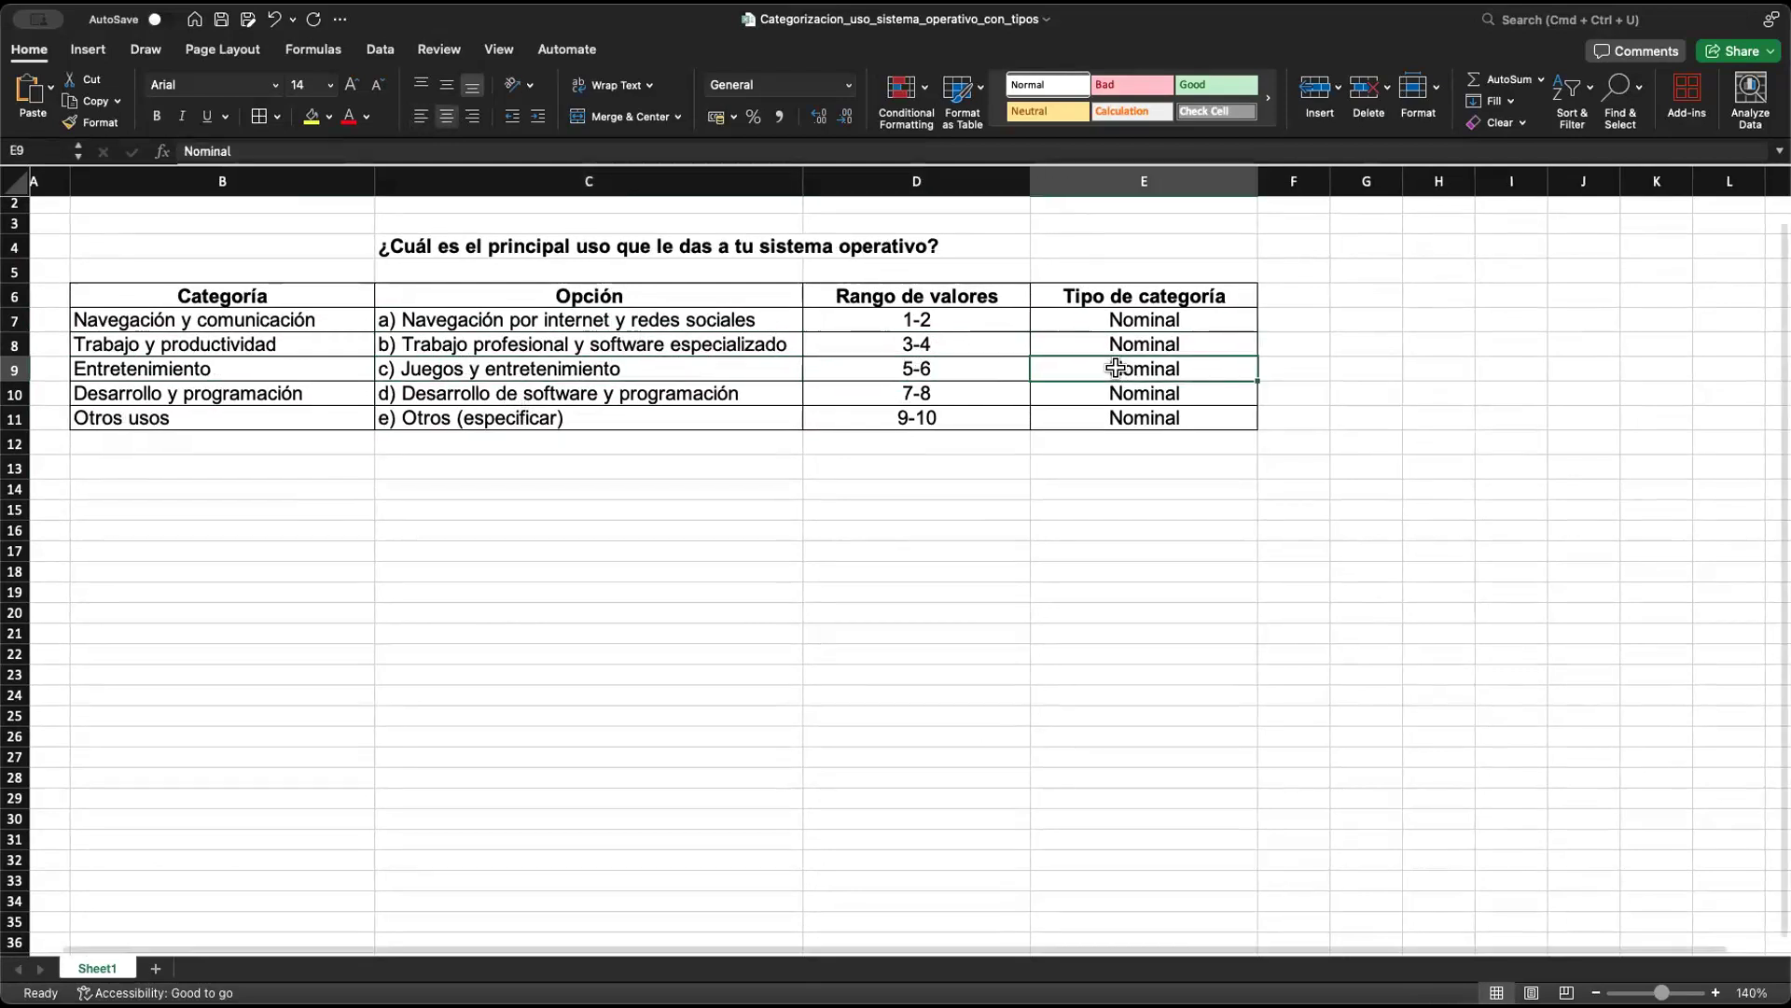
left_click(255, 401)
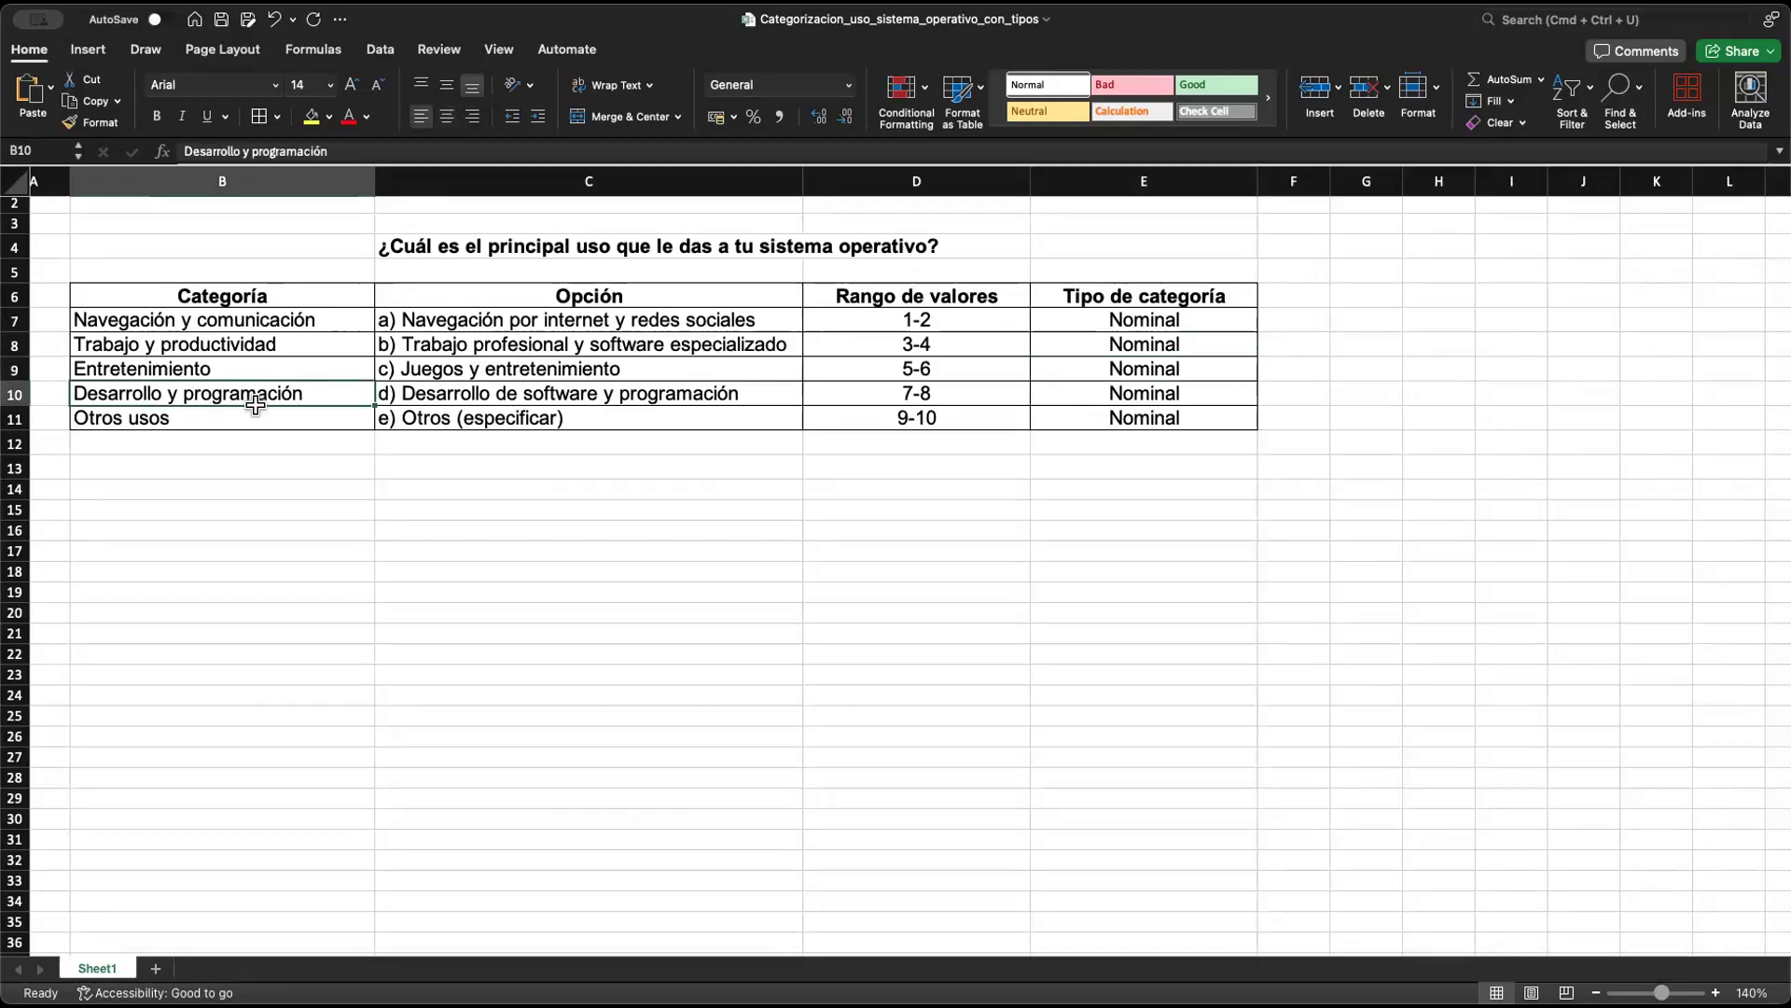
left_click(478, 393)
scroll(522, 420, "right", 1)
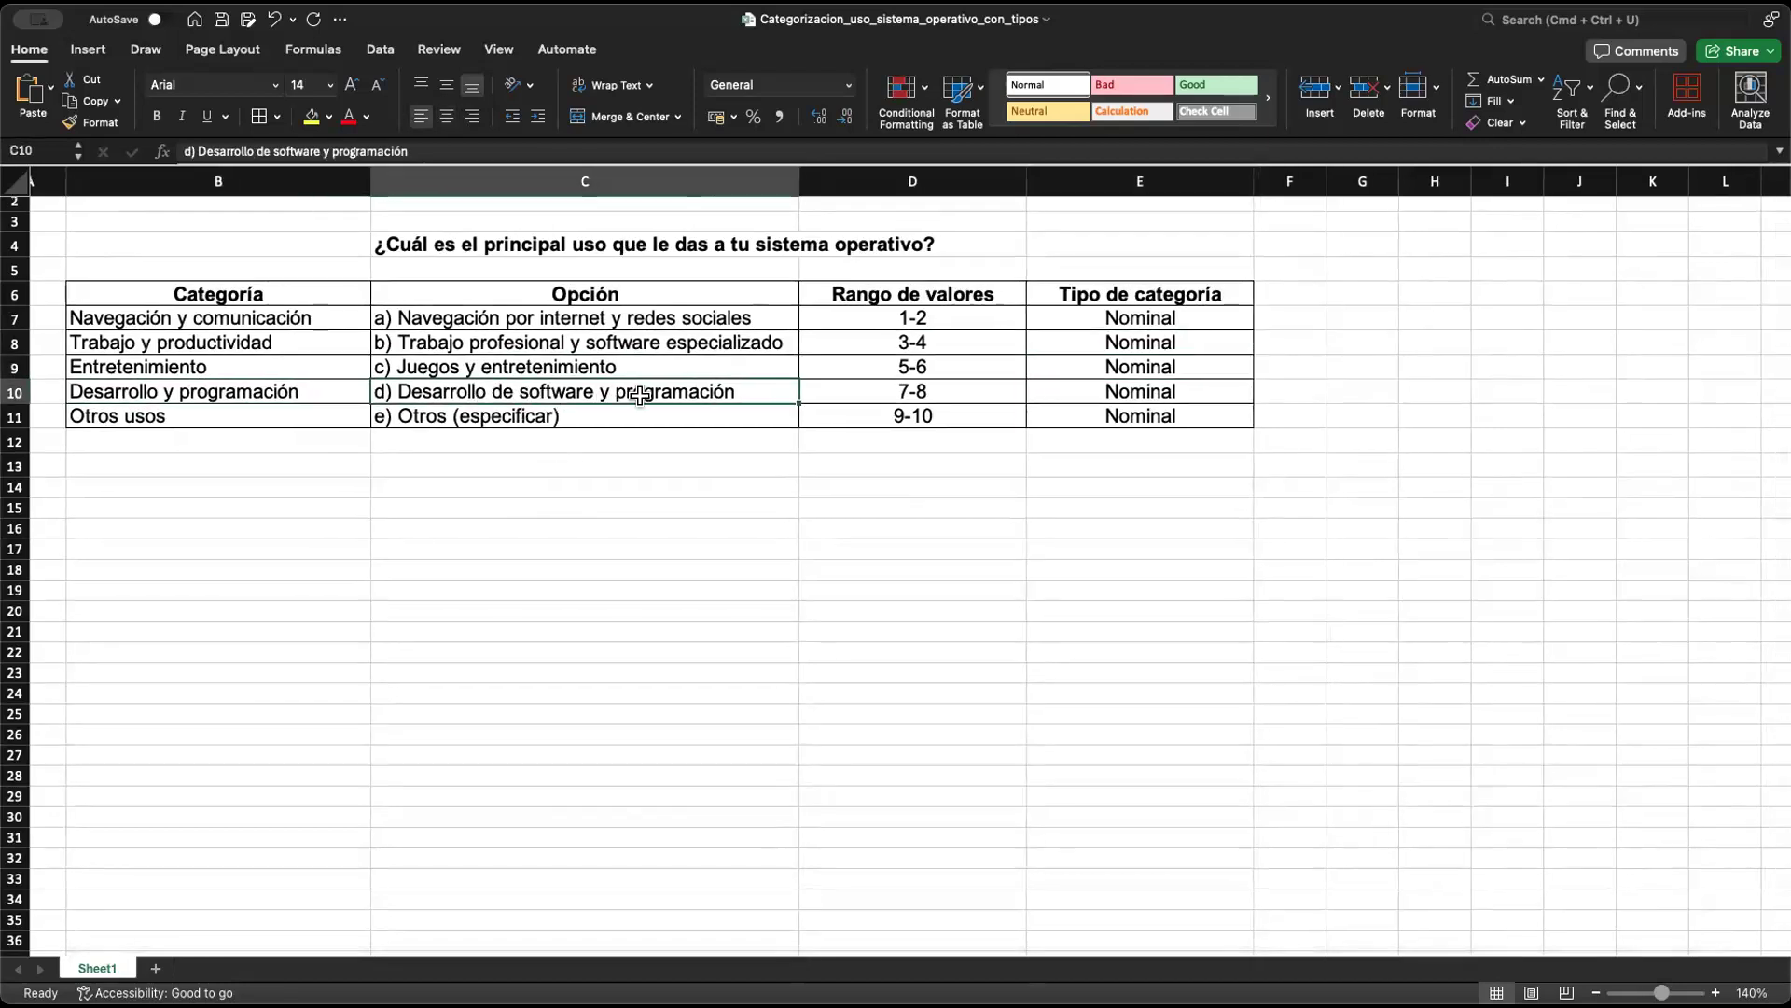
scroll(639, 396, "left", 1)
left_click(907, 392)
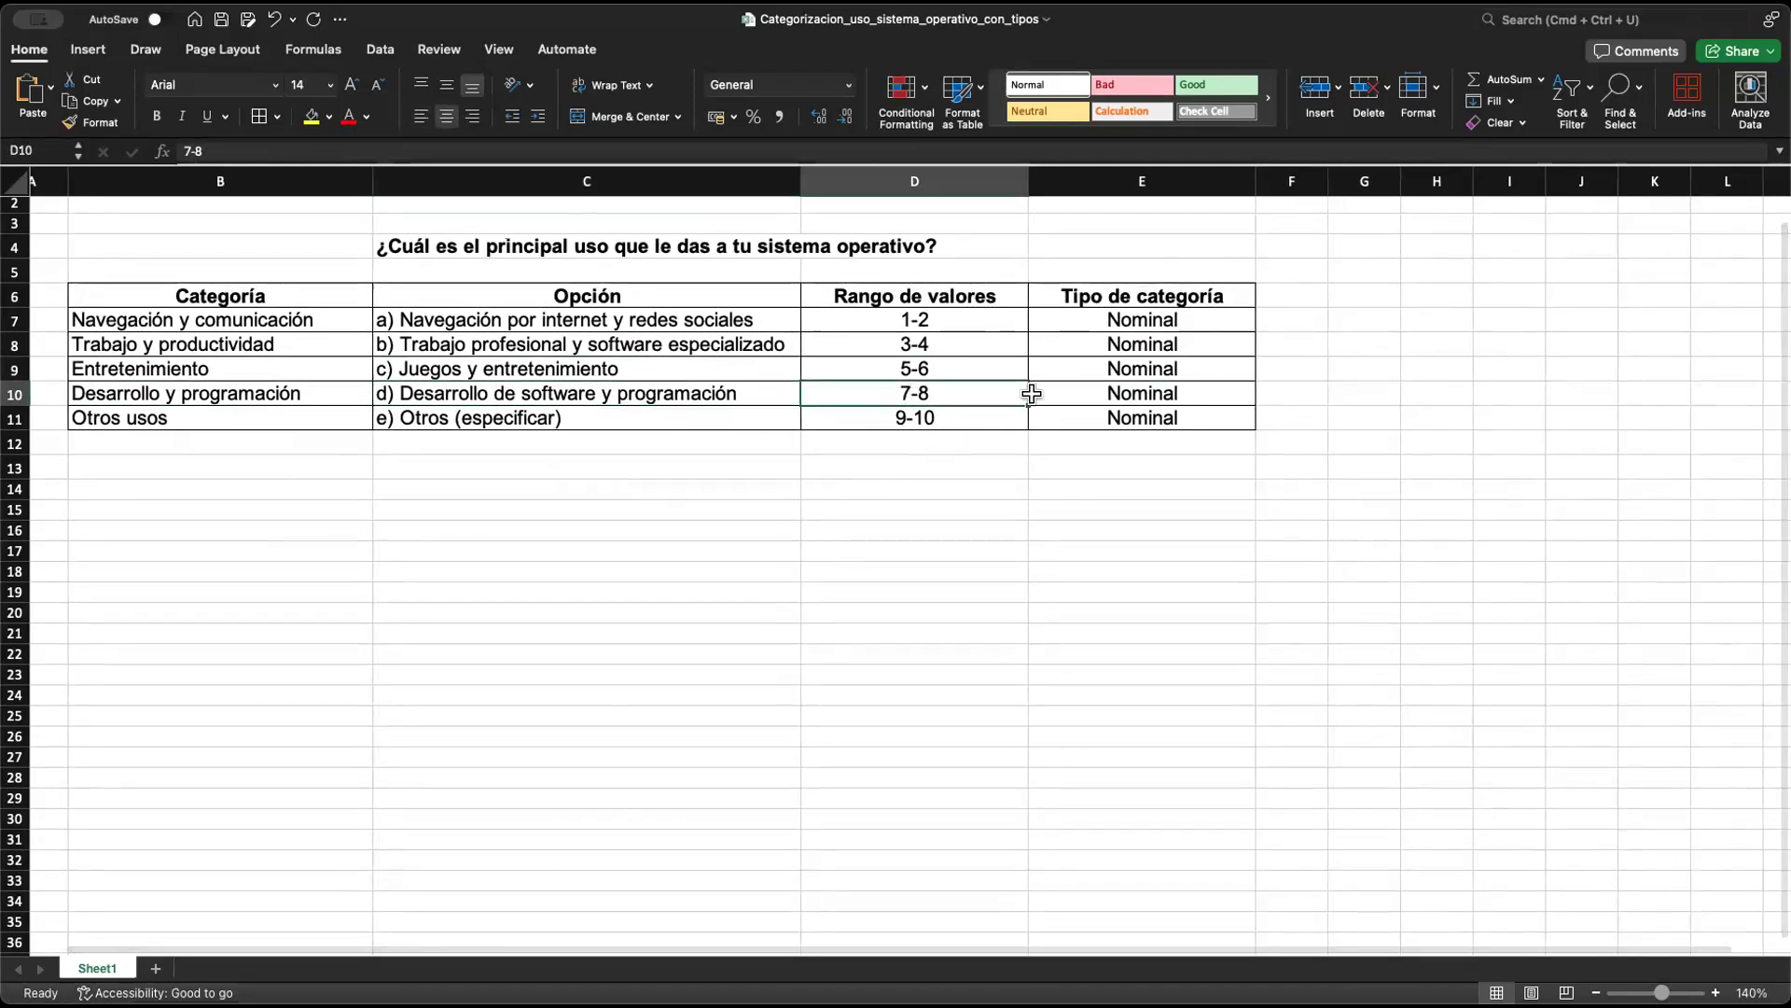
left_click(1092, 400)
scroll(187, 418, "right", 1)
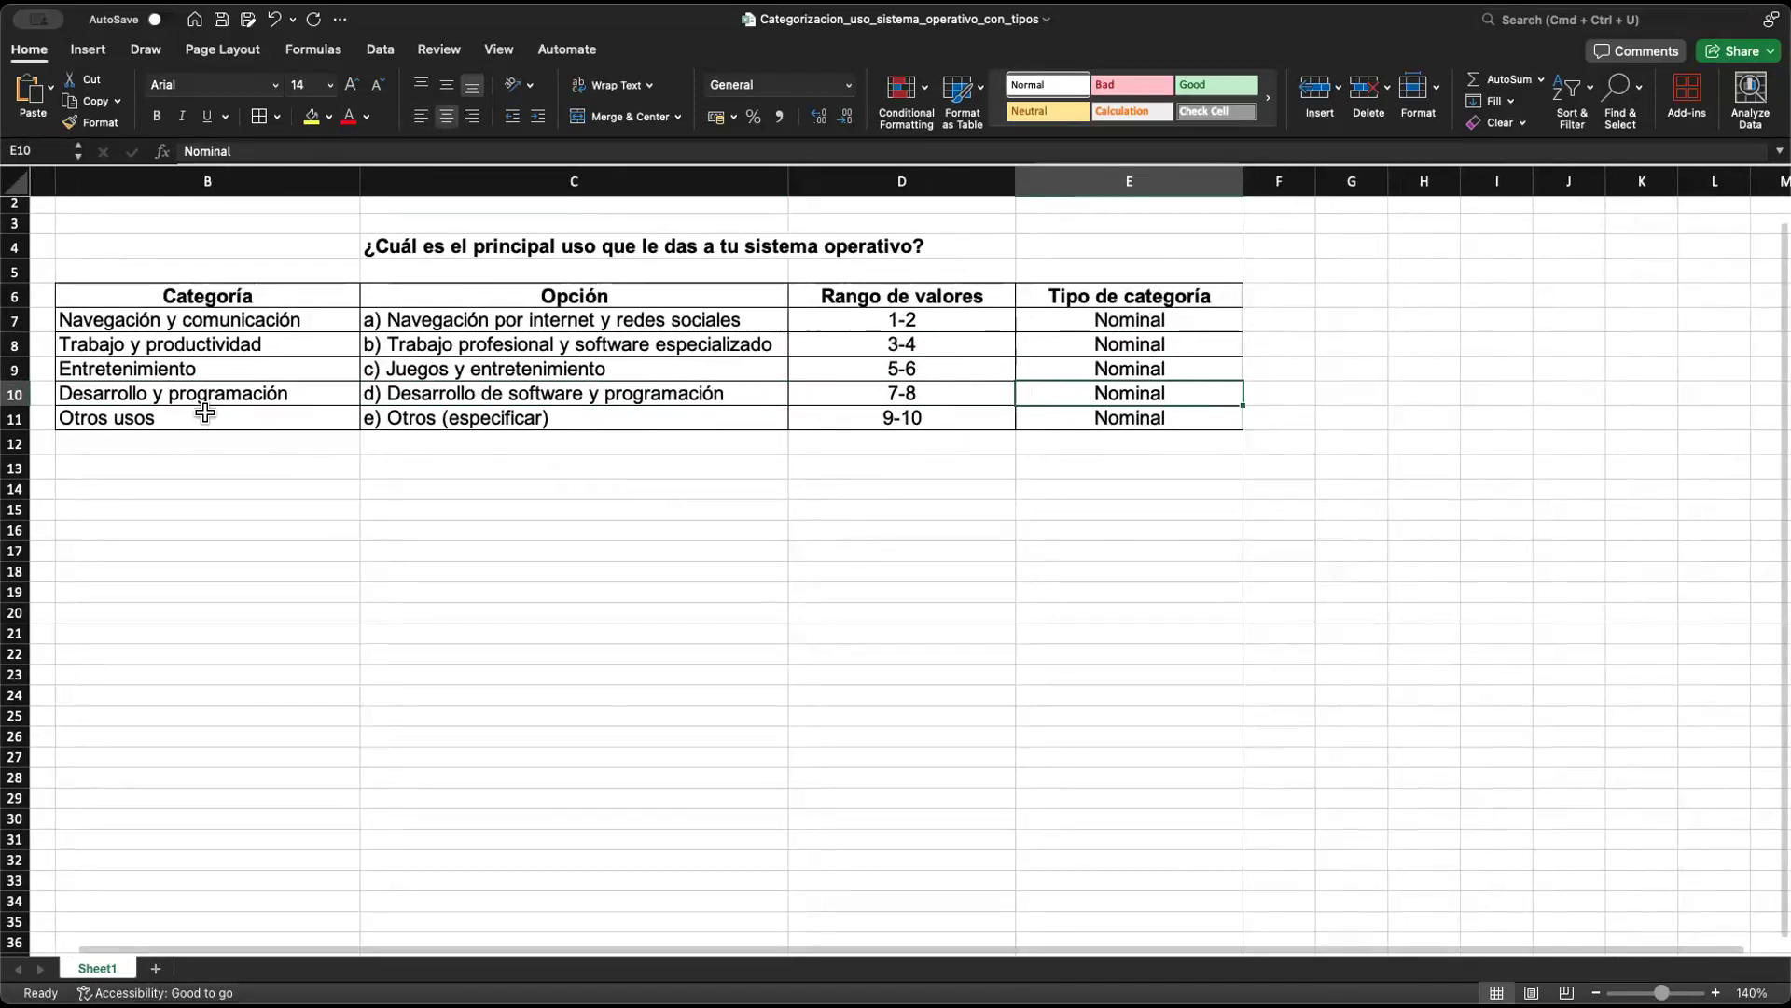
scroll(205, 413, "right", 1)
left_click(523, 419)
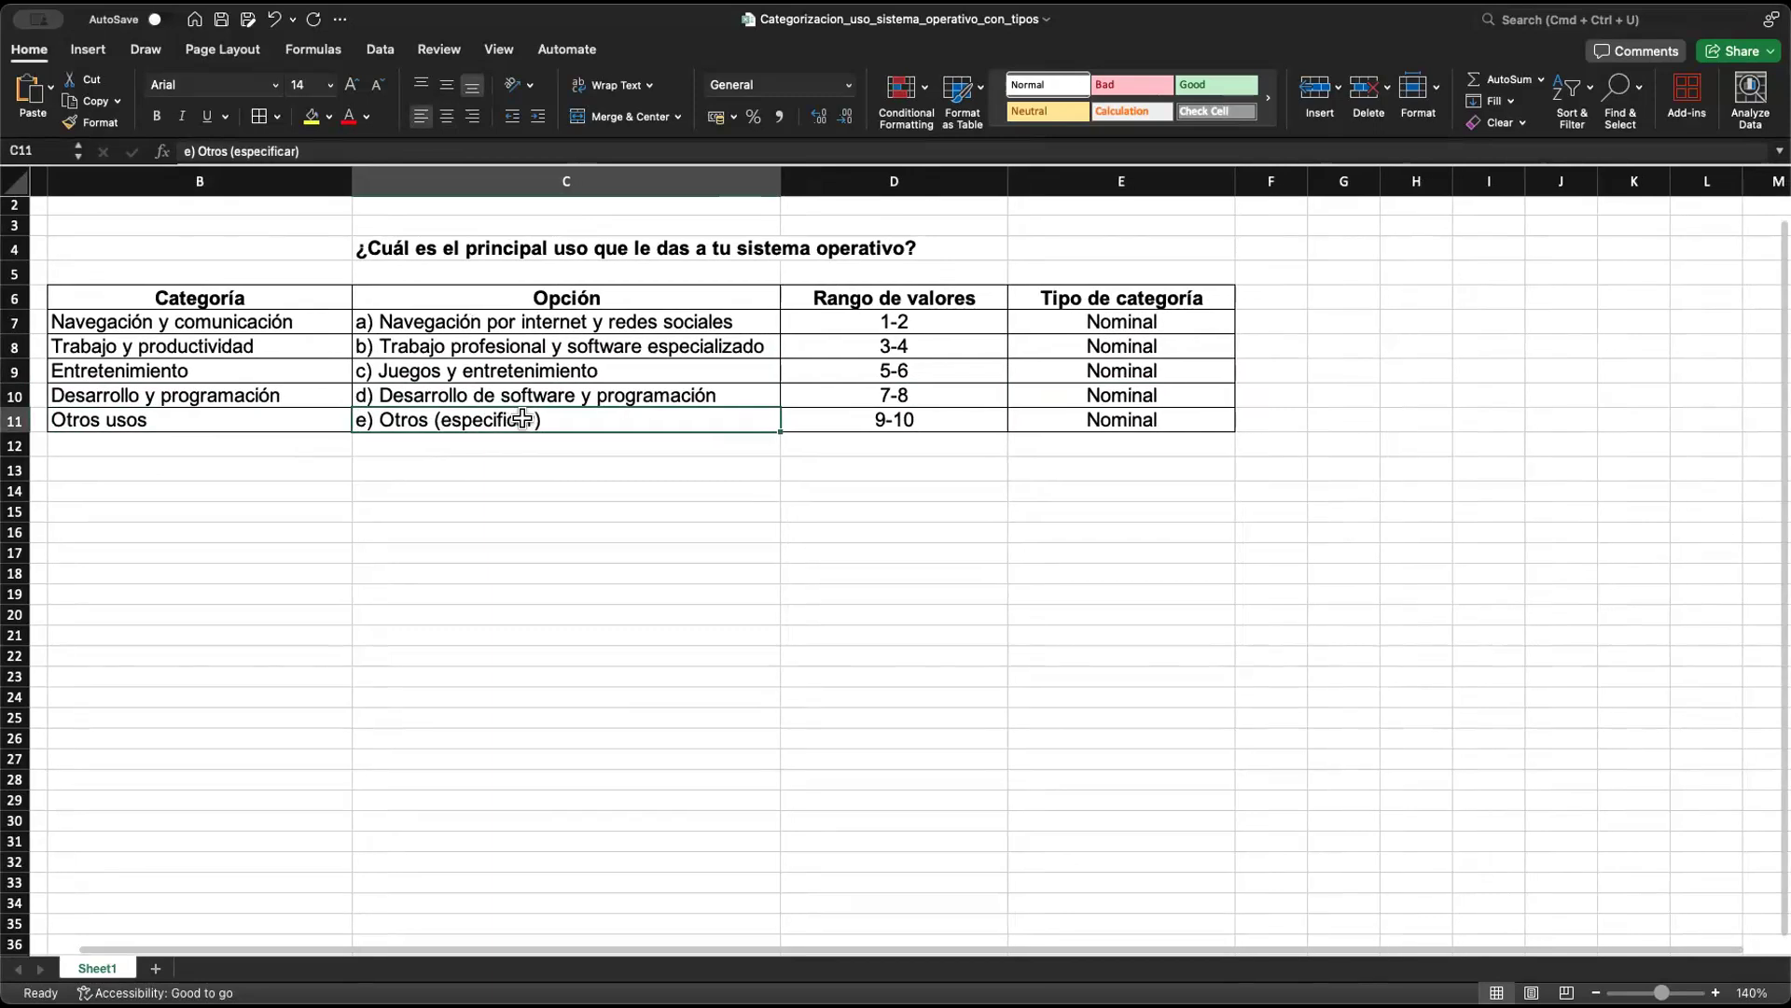
scroll(709, 406, "up", 1)
scroll(709, 405, "right", 1)
left_click(868, 434)
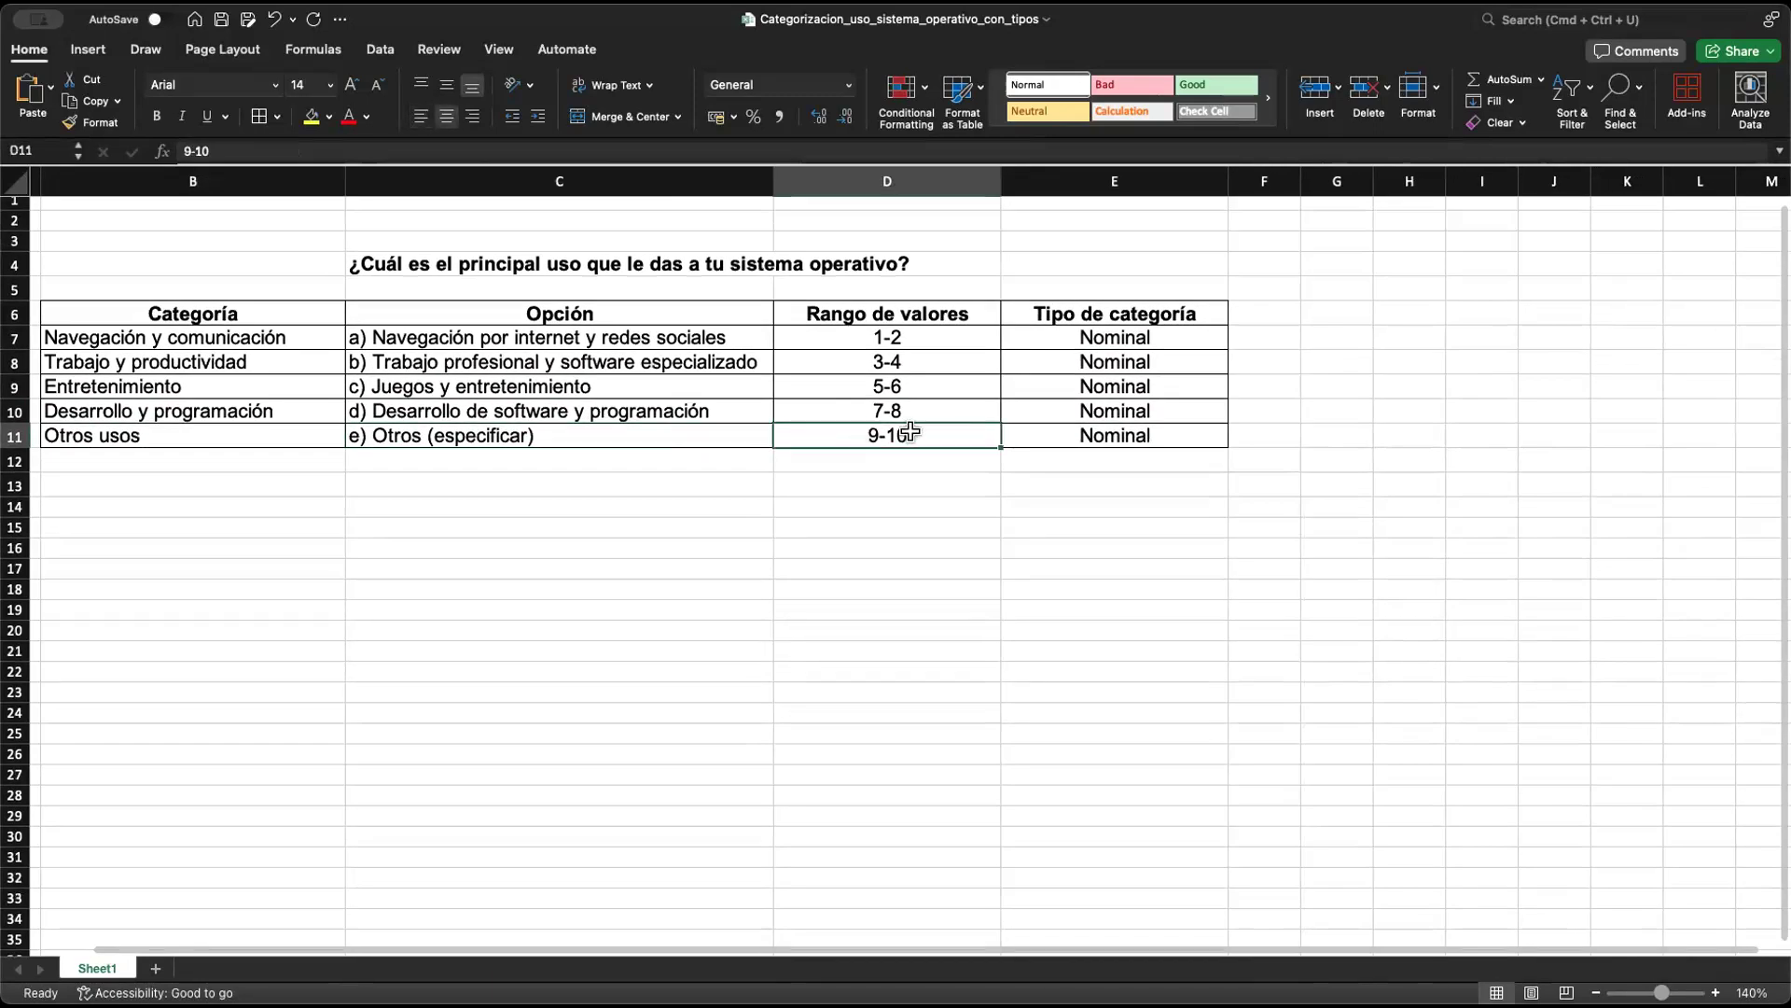
left_click(1088, 435)
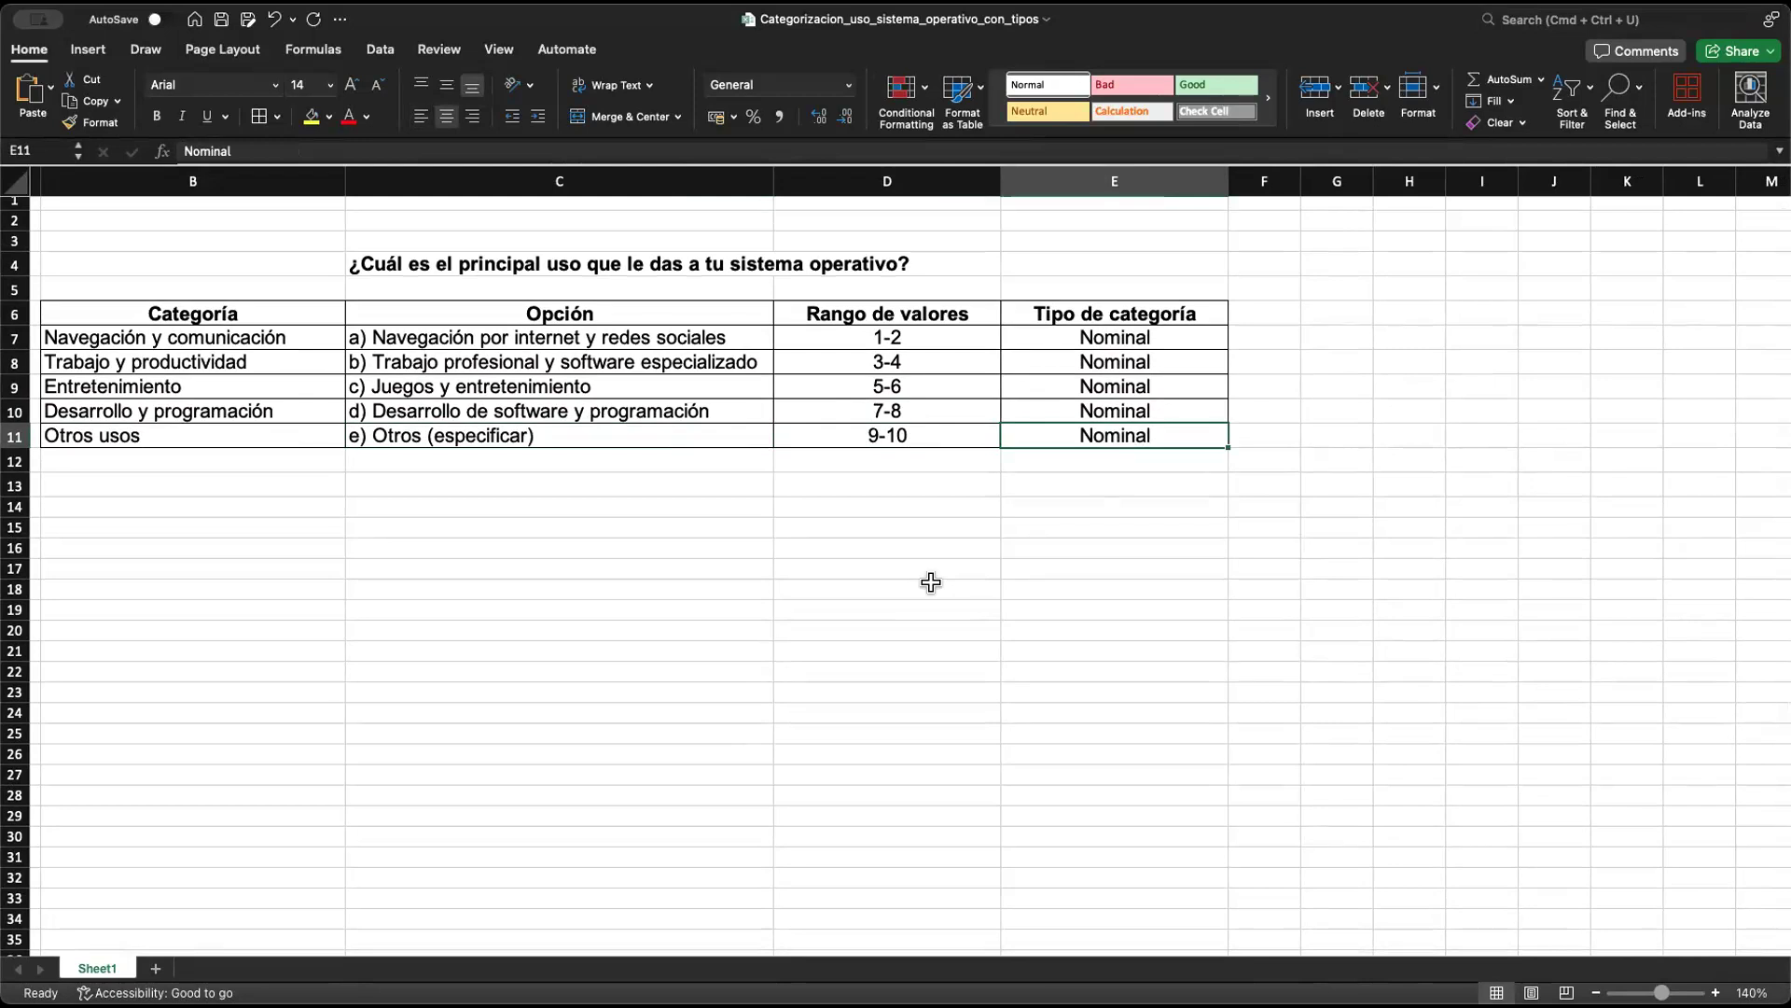
Scroll across the Libro1 table of peso, altura and estatura (bajo, normal, alto) values
scroll(671, 587, "left", 2)
scroll(672, 588, "right", 1)
scroll(671, 587, "up", 1)
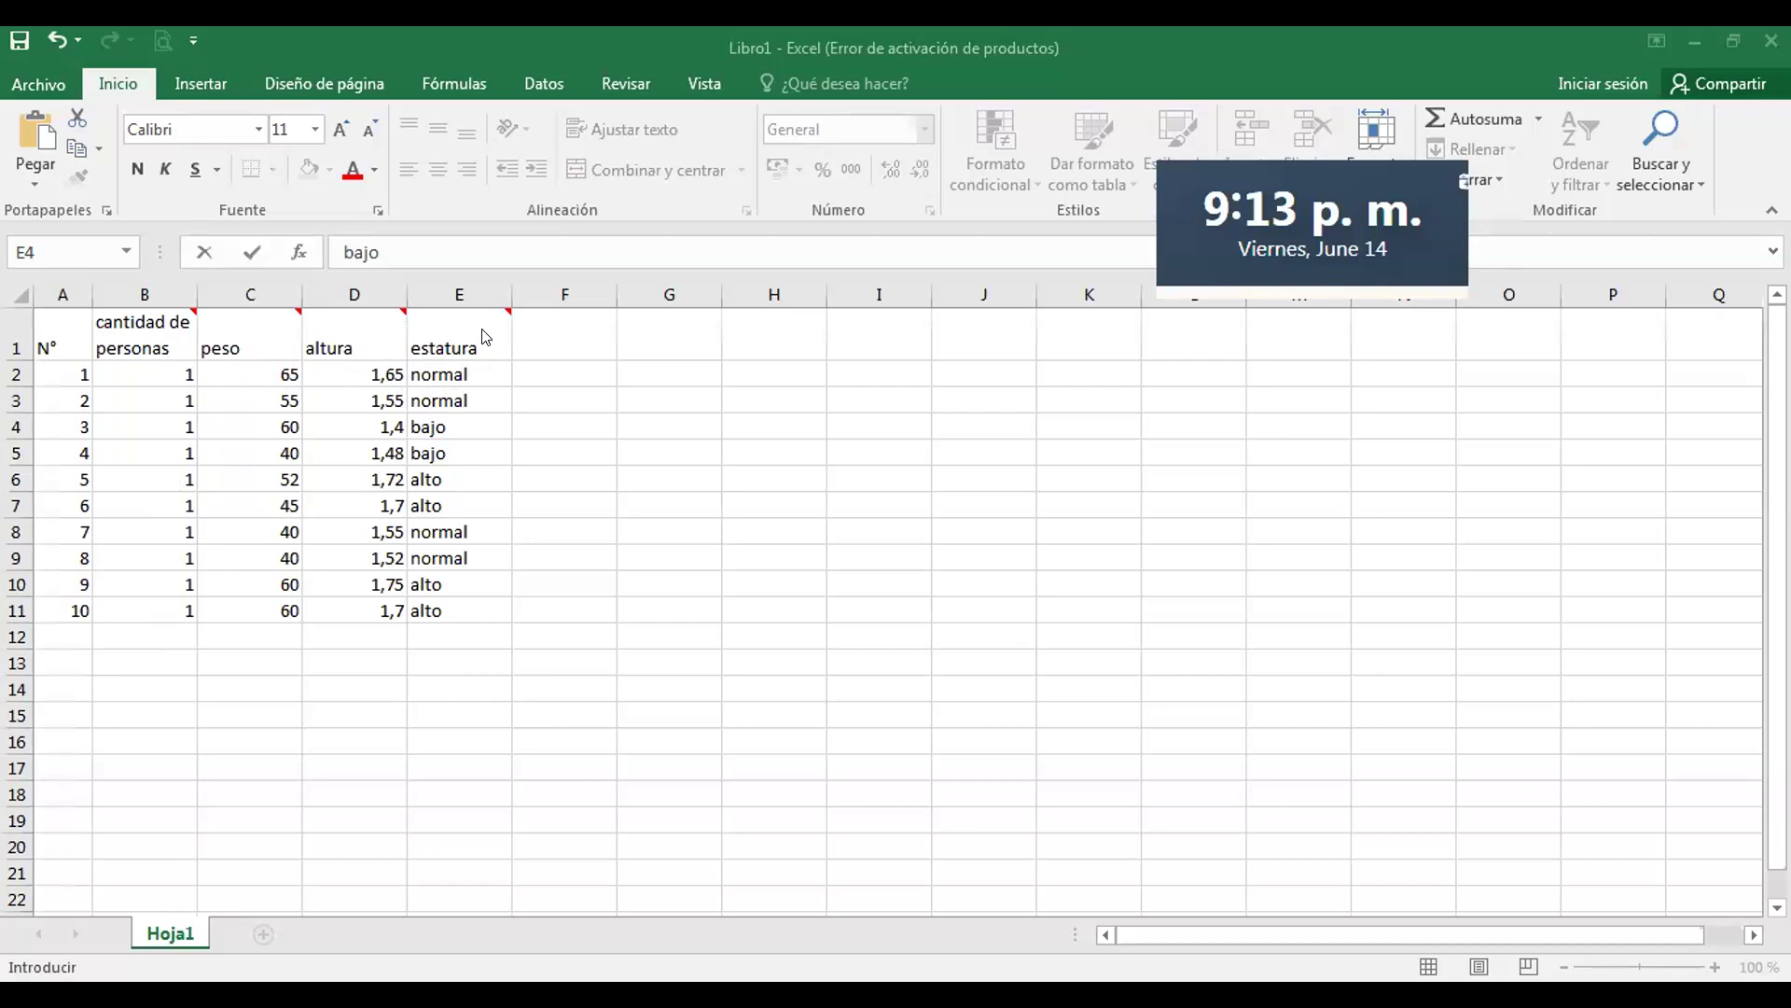
mouse_move(486, 336)
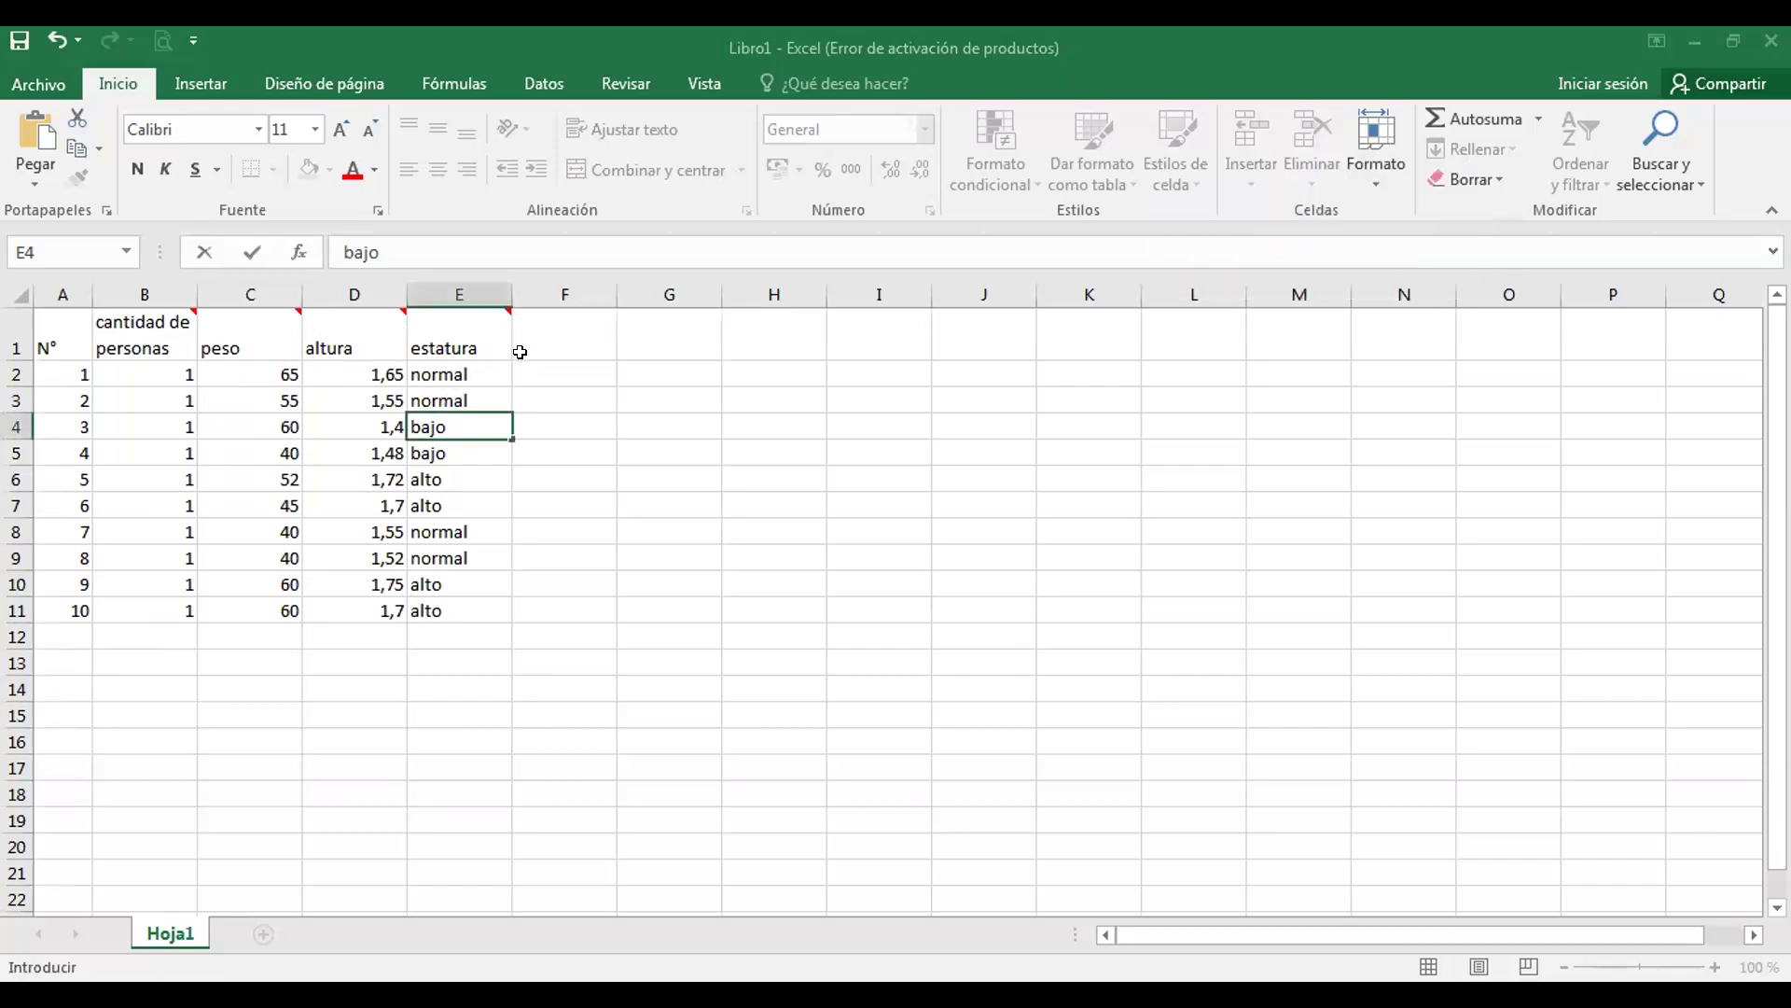
left_click(478, 319)
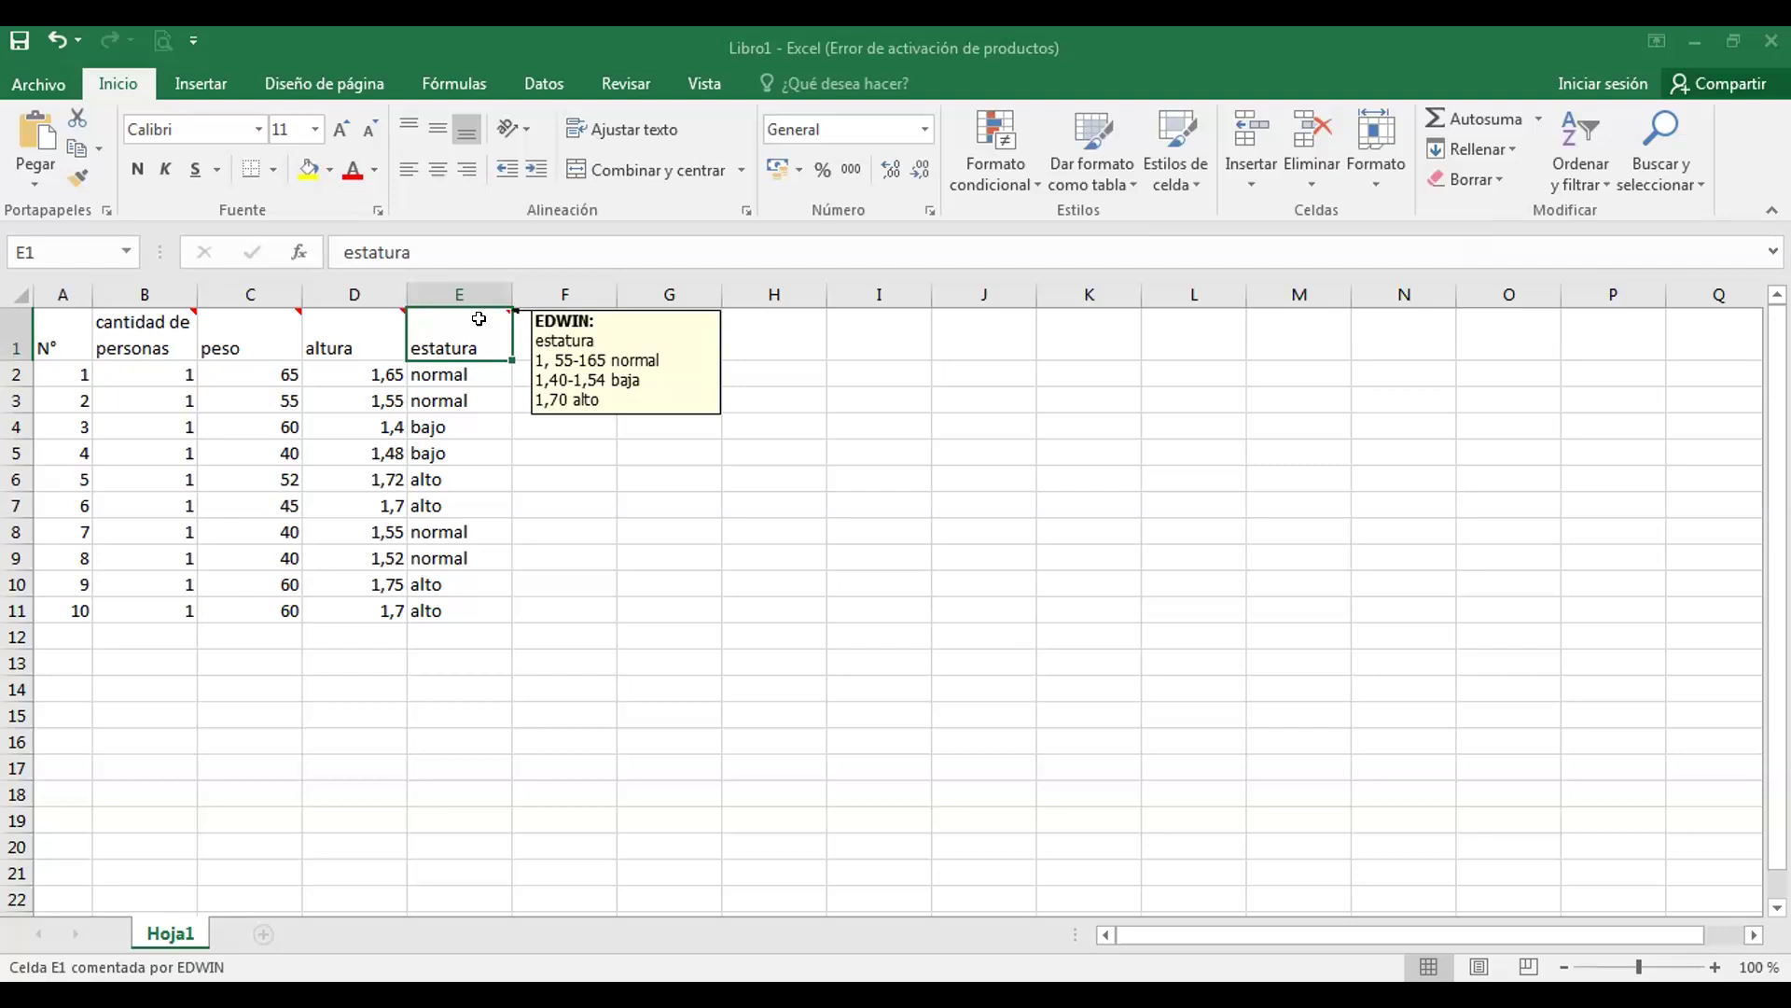
left_click(486, 476)
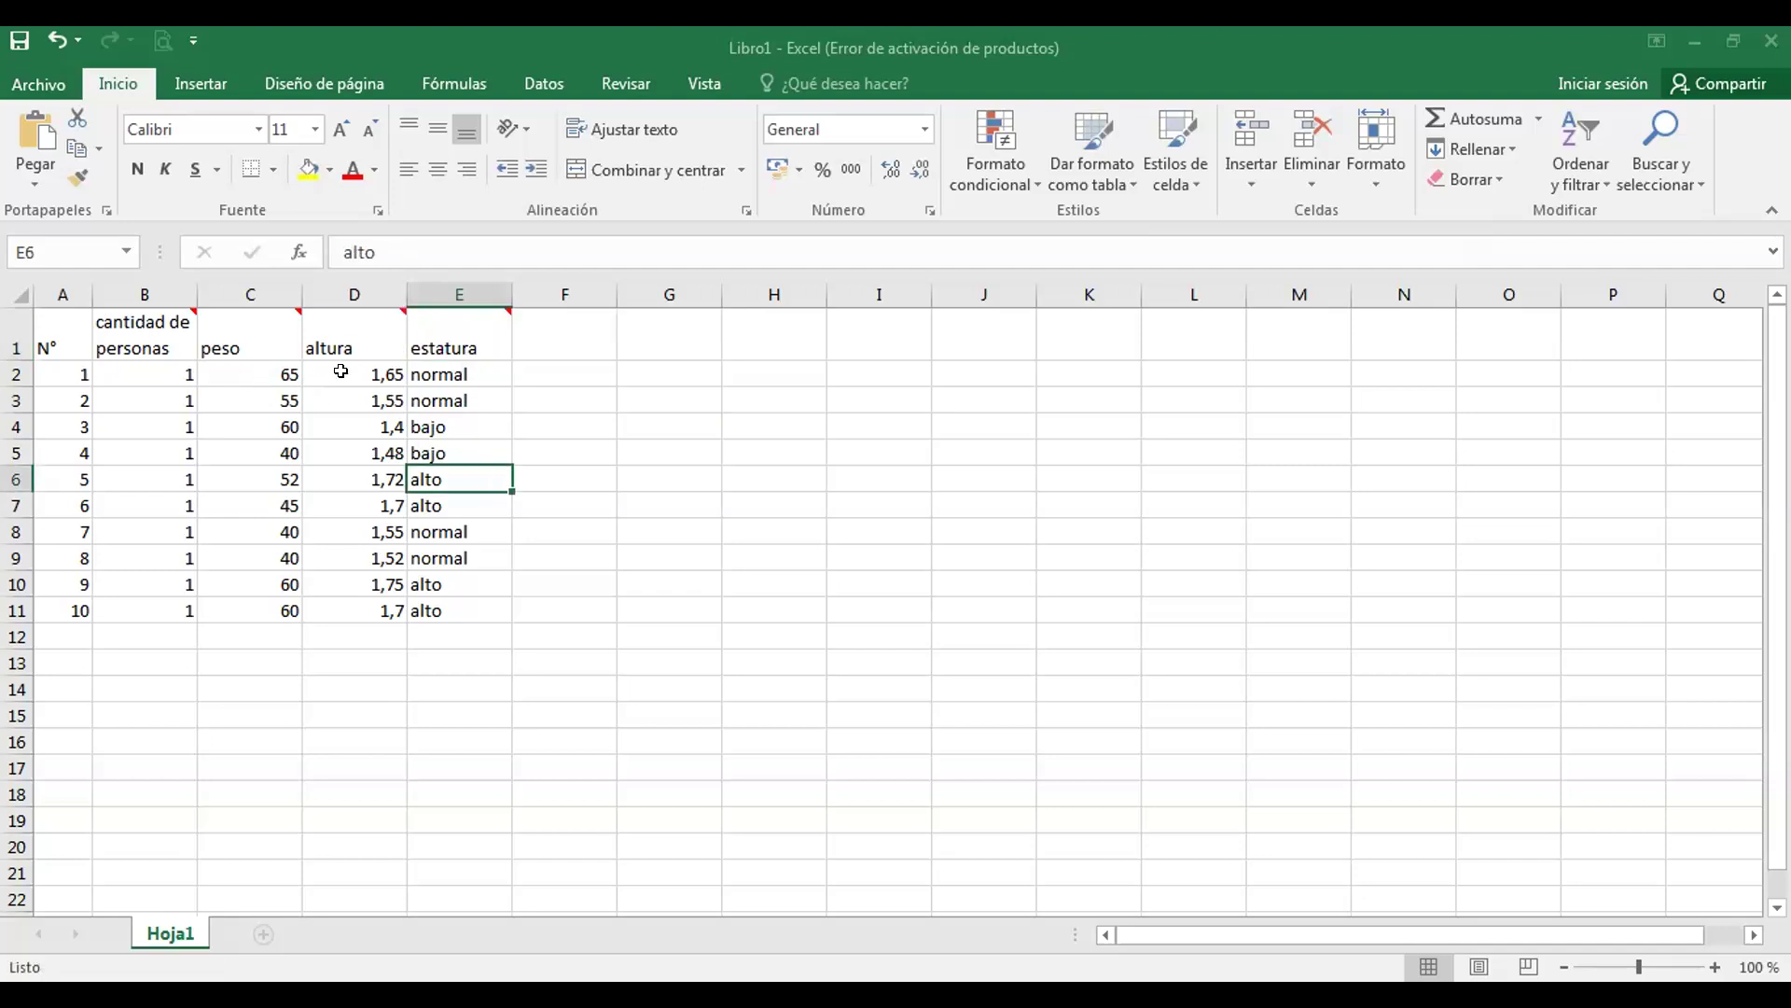
left_click(460, 650)
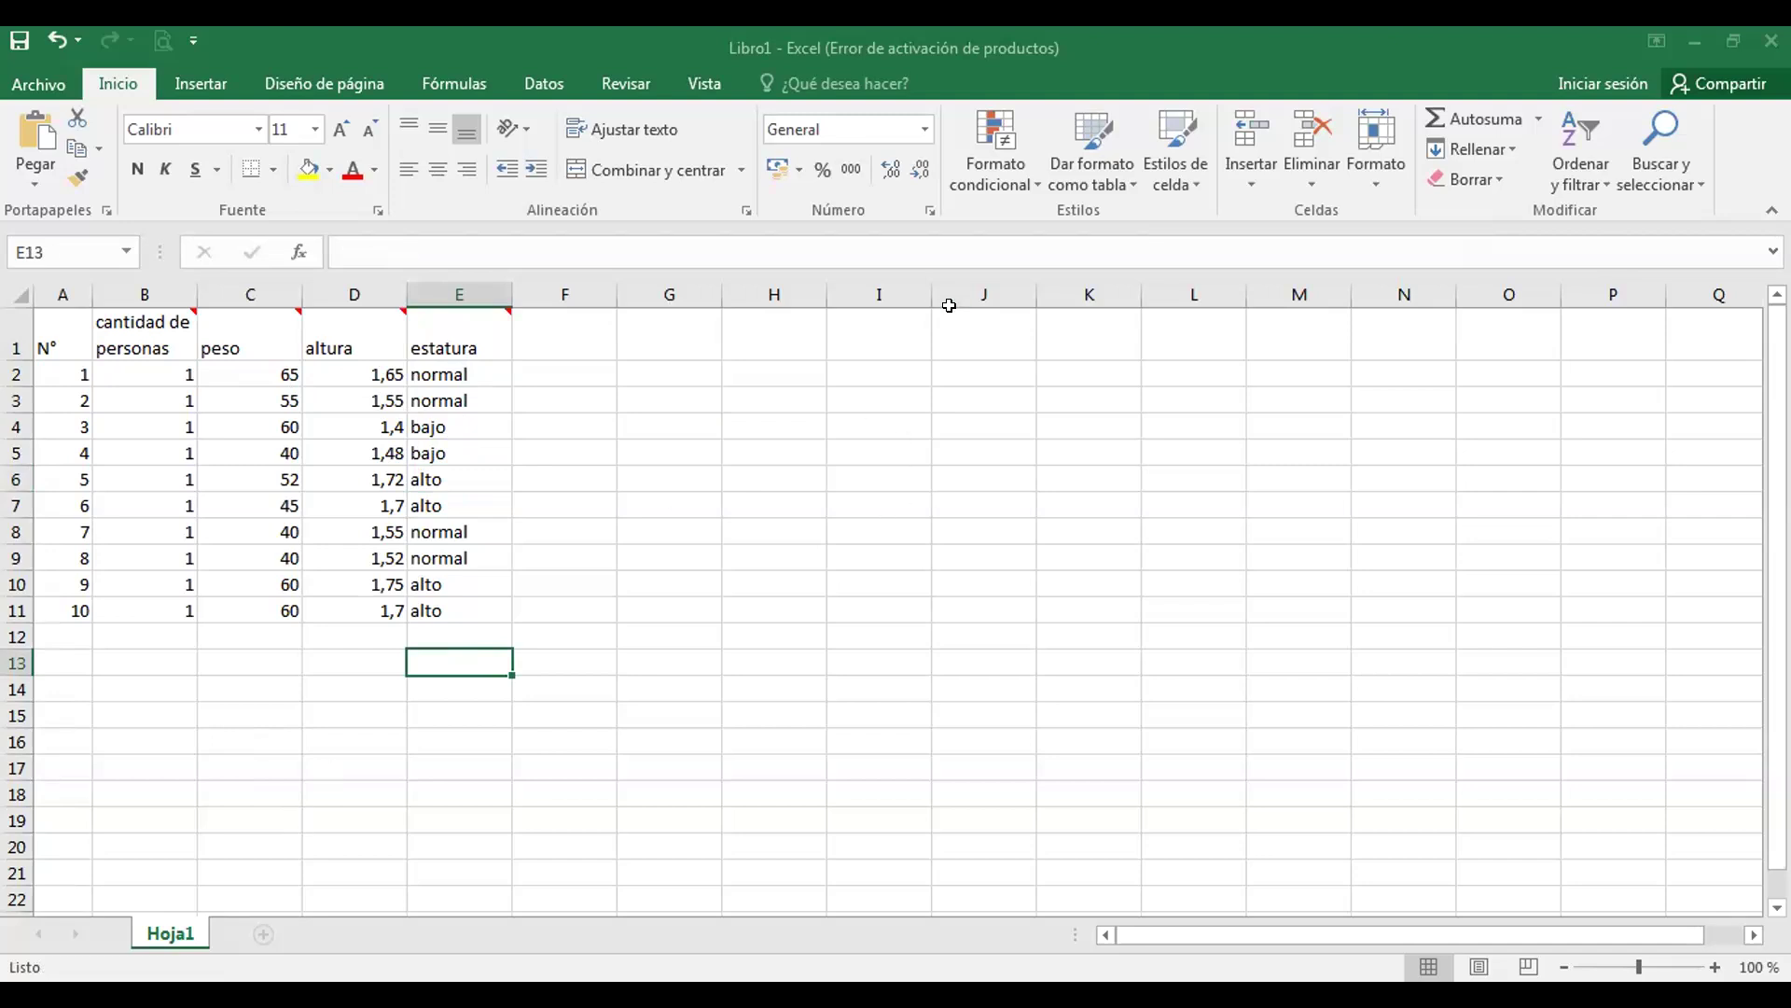
left_click(784, 587)
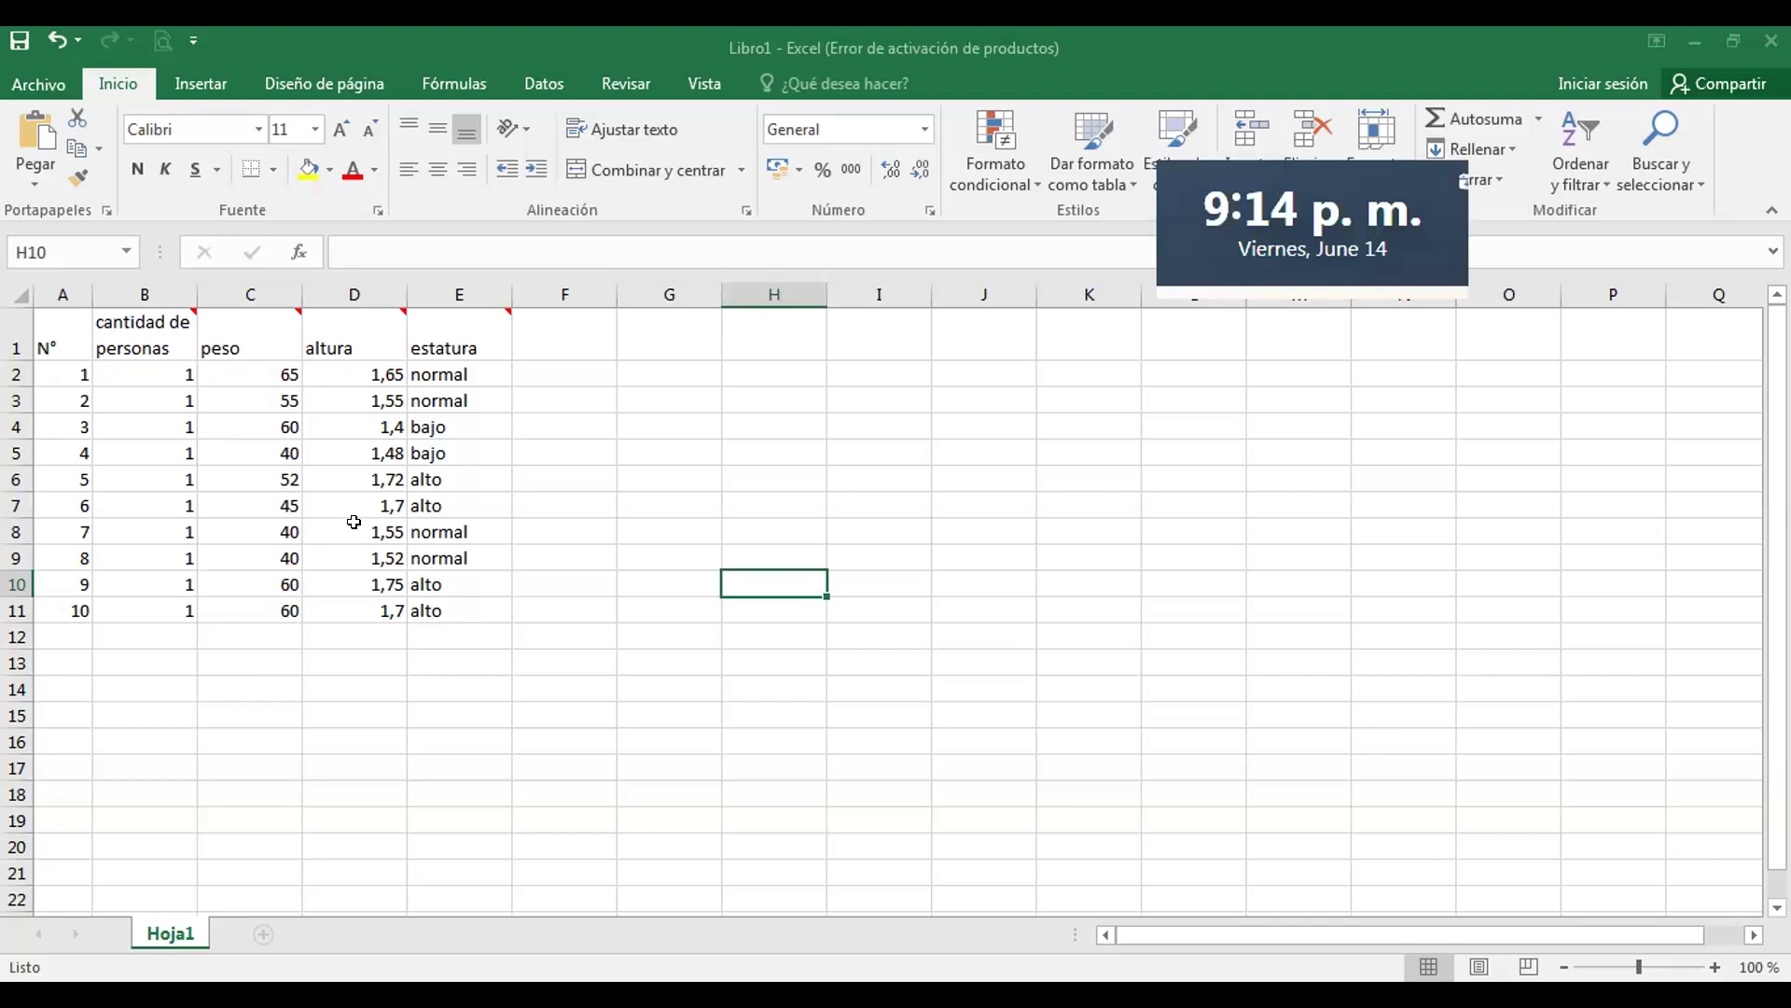
left_click(542, 551)
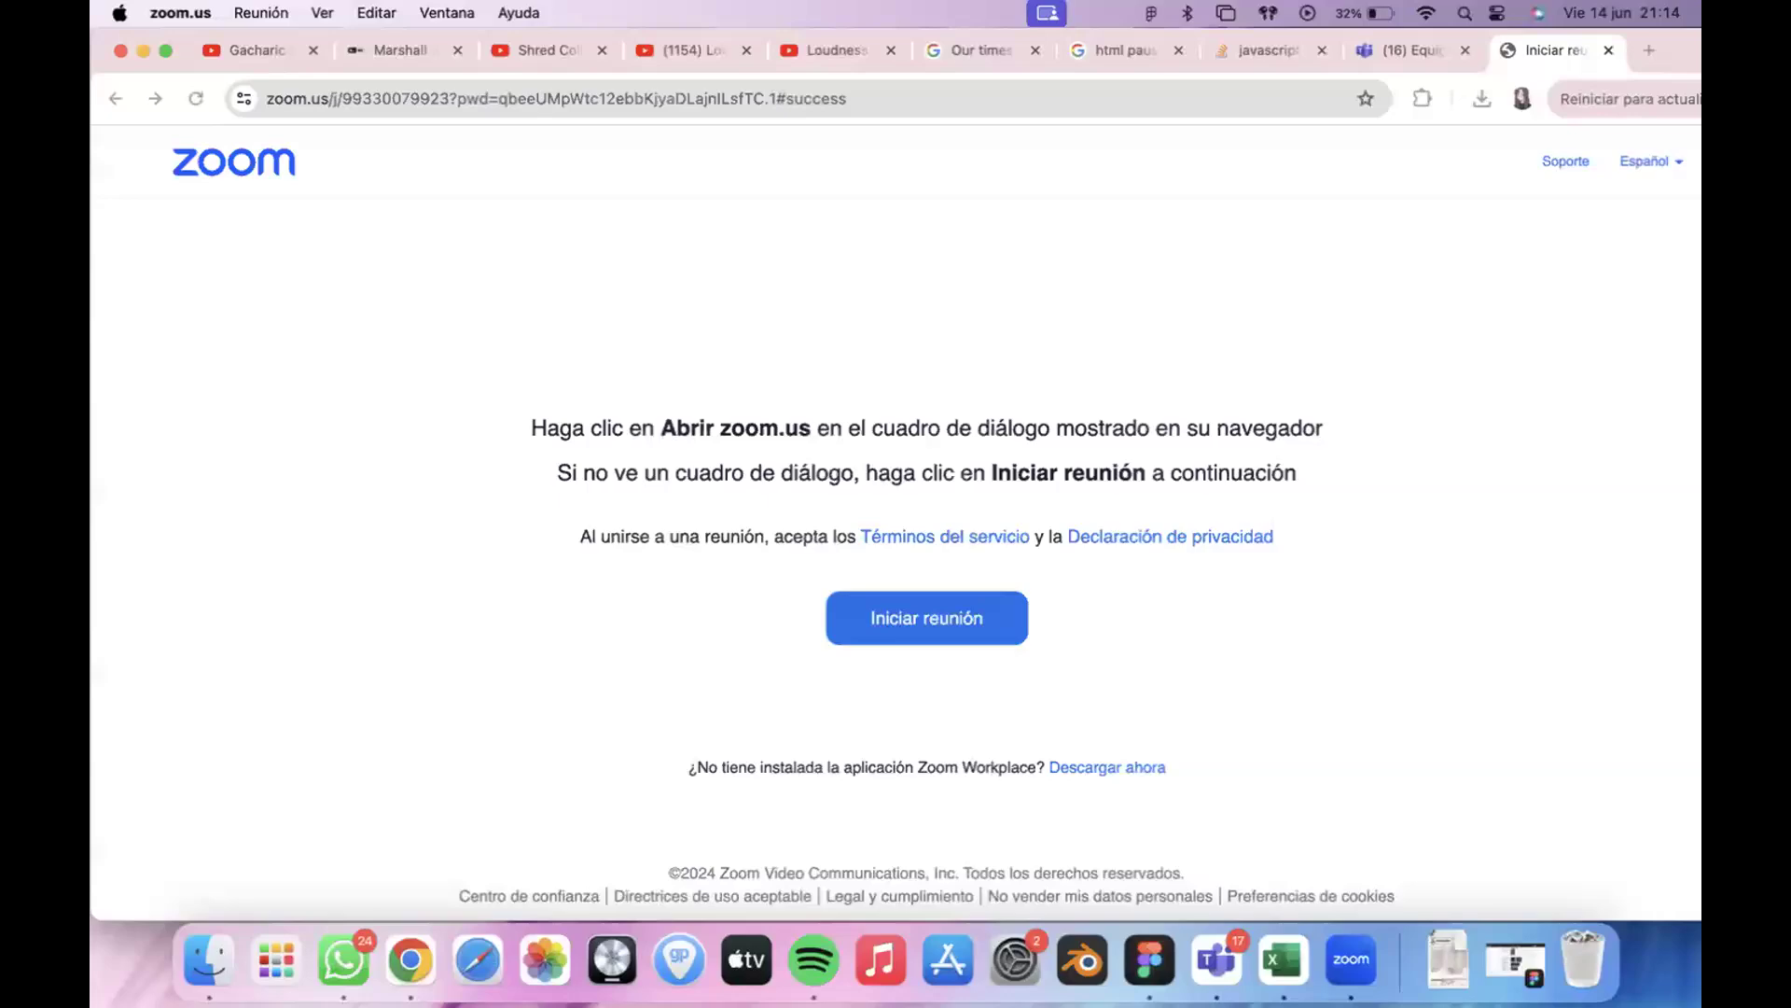
Move to Escritorio 3 and bring the tarea workbook's Variables cuantitativas table forward
key("ctrl+Left")
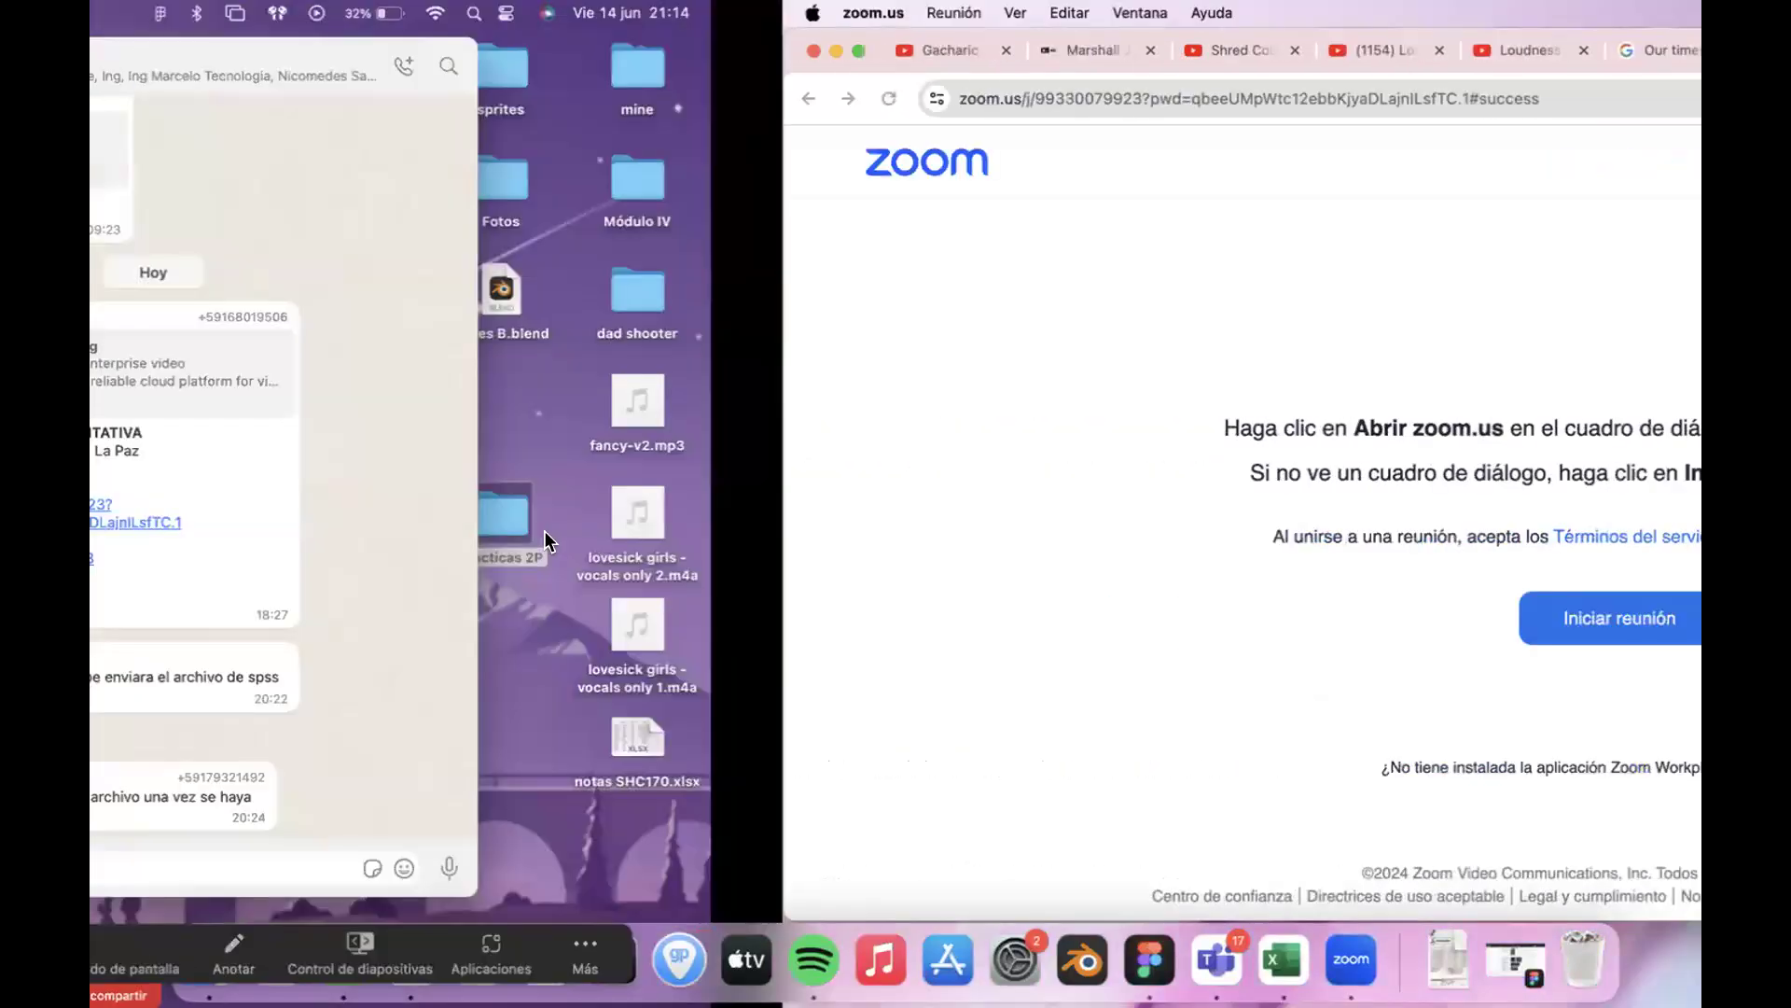
key("ctrl+Up")
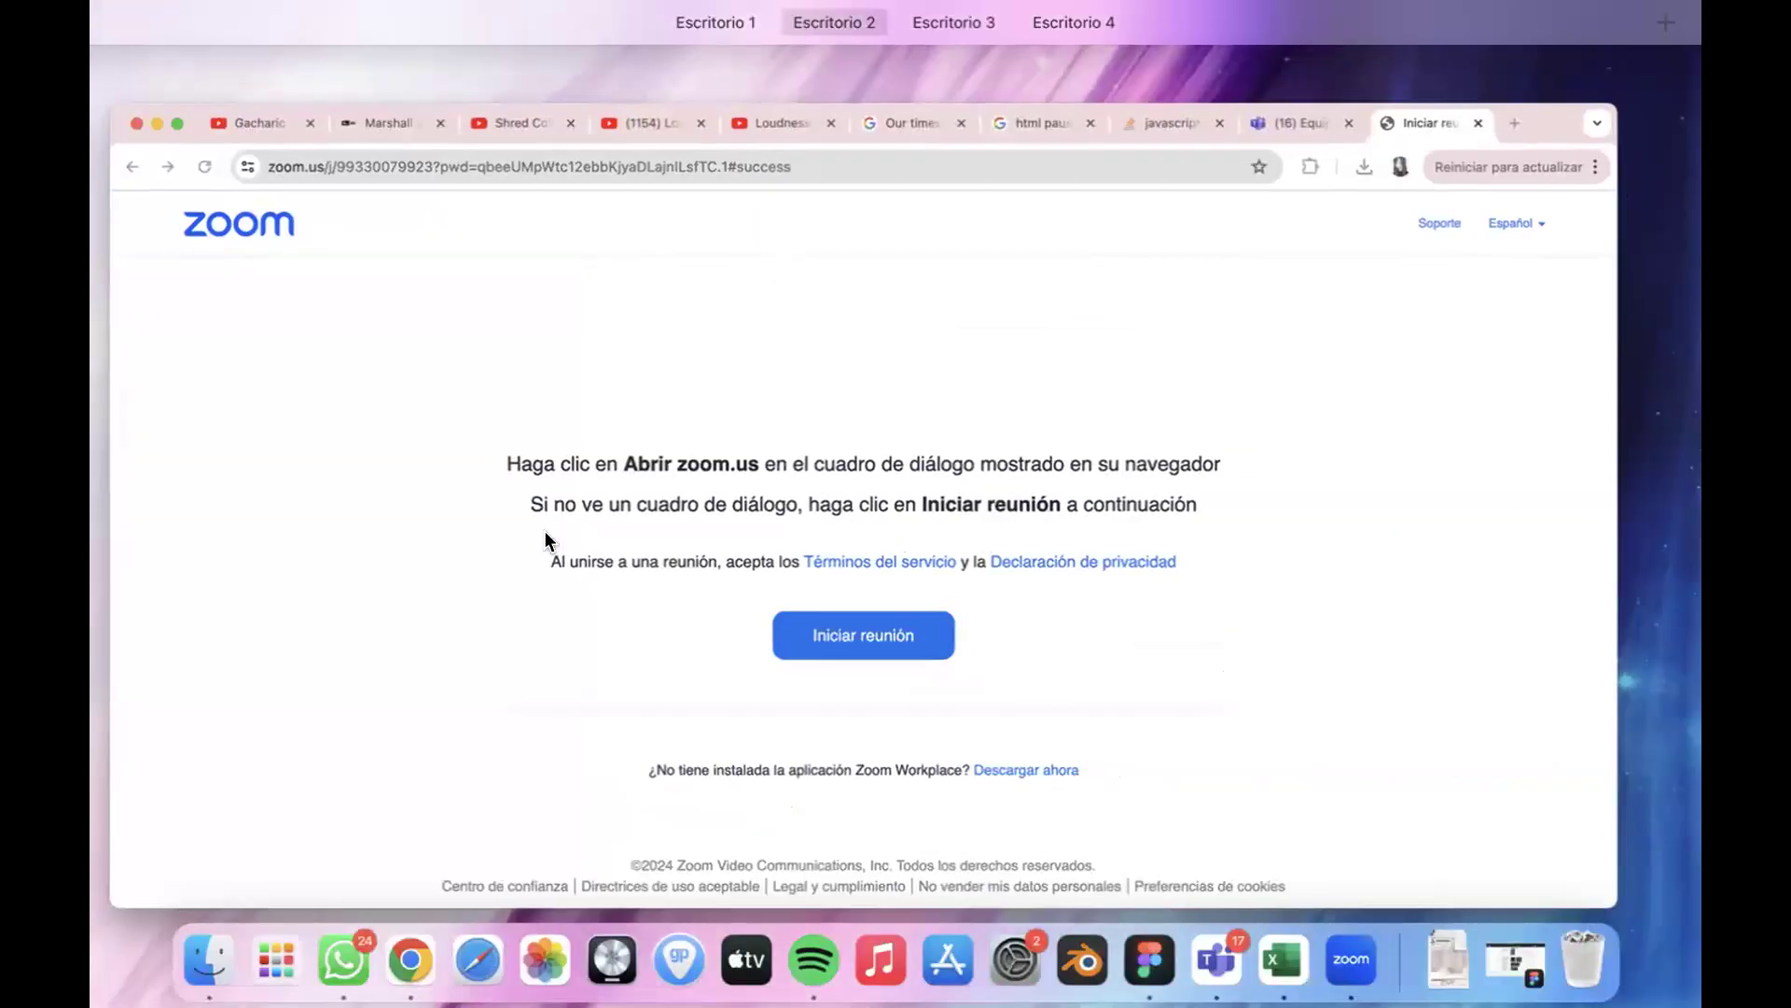
key("ctrl+Right")
left_click(938, 639)
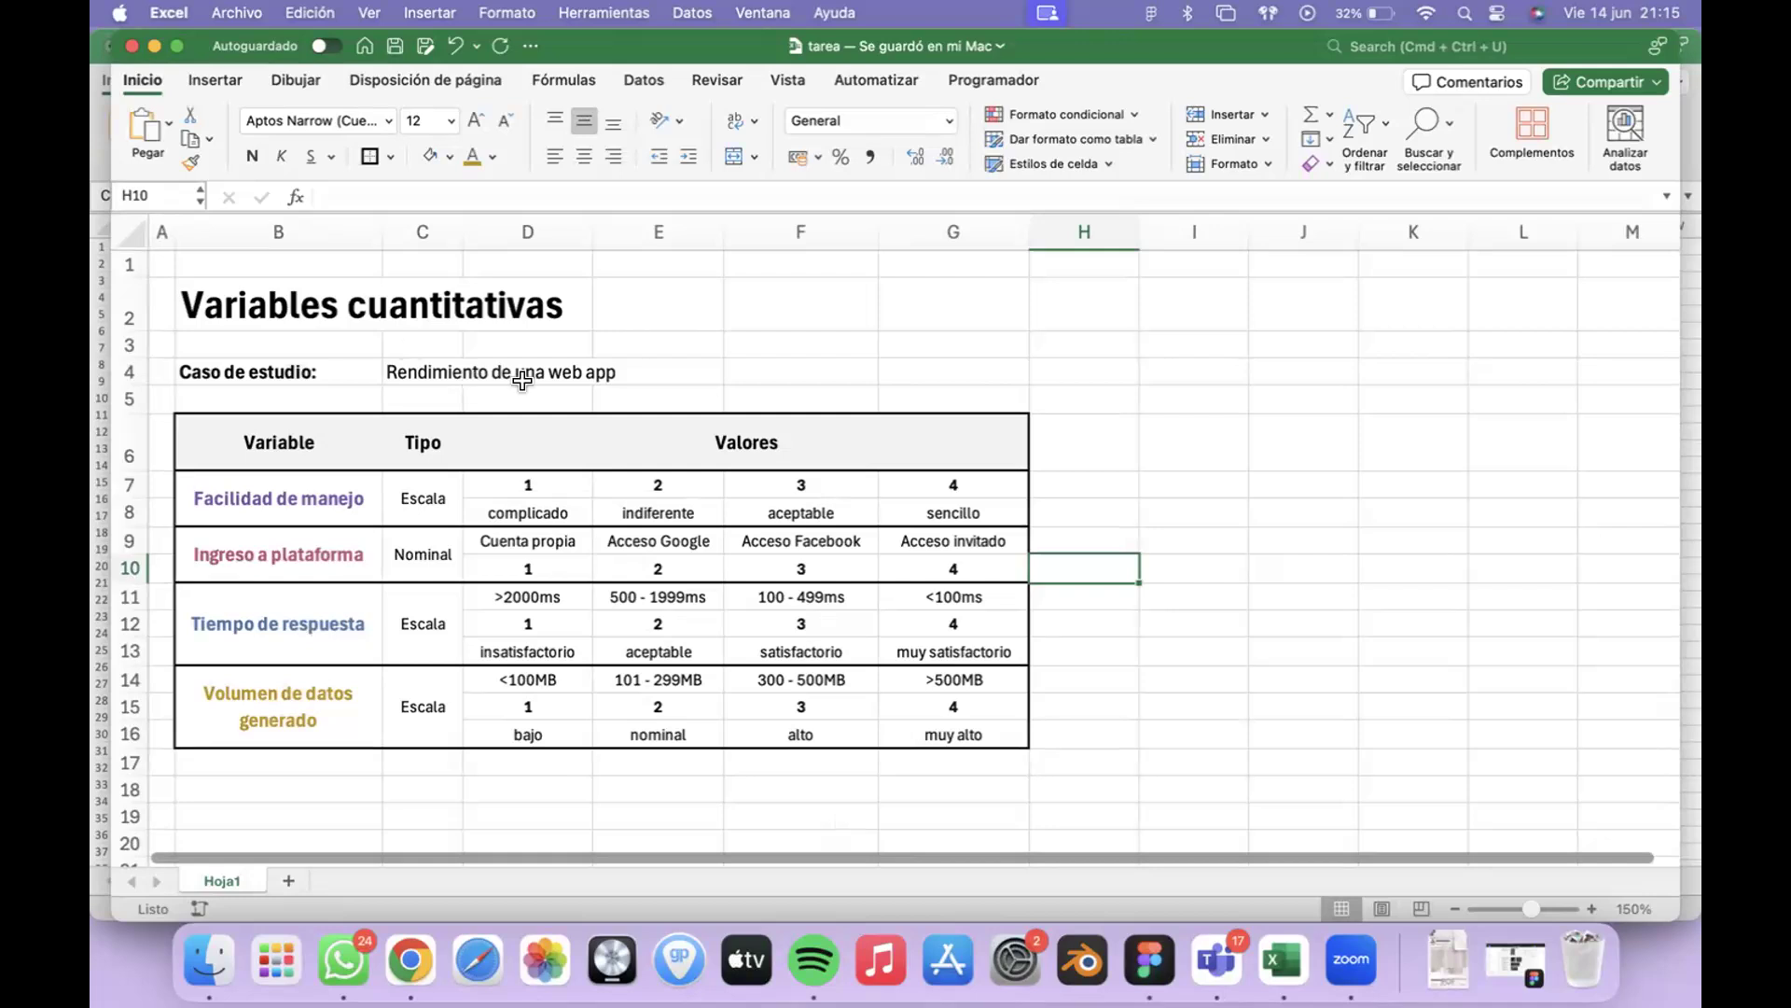
left_click(423, 371)
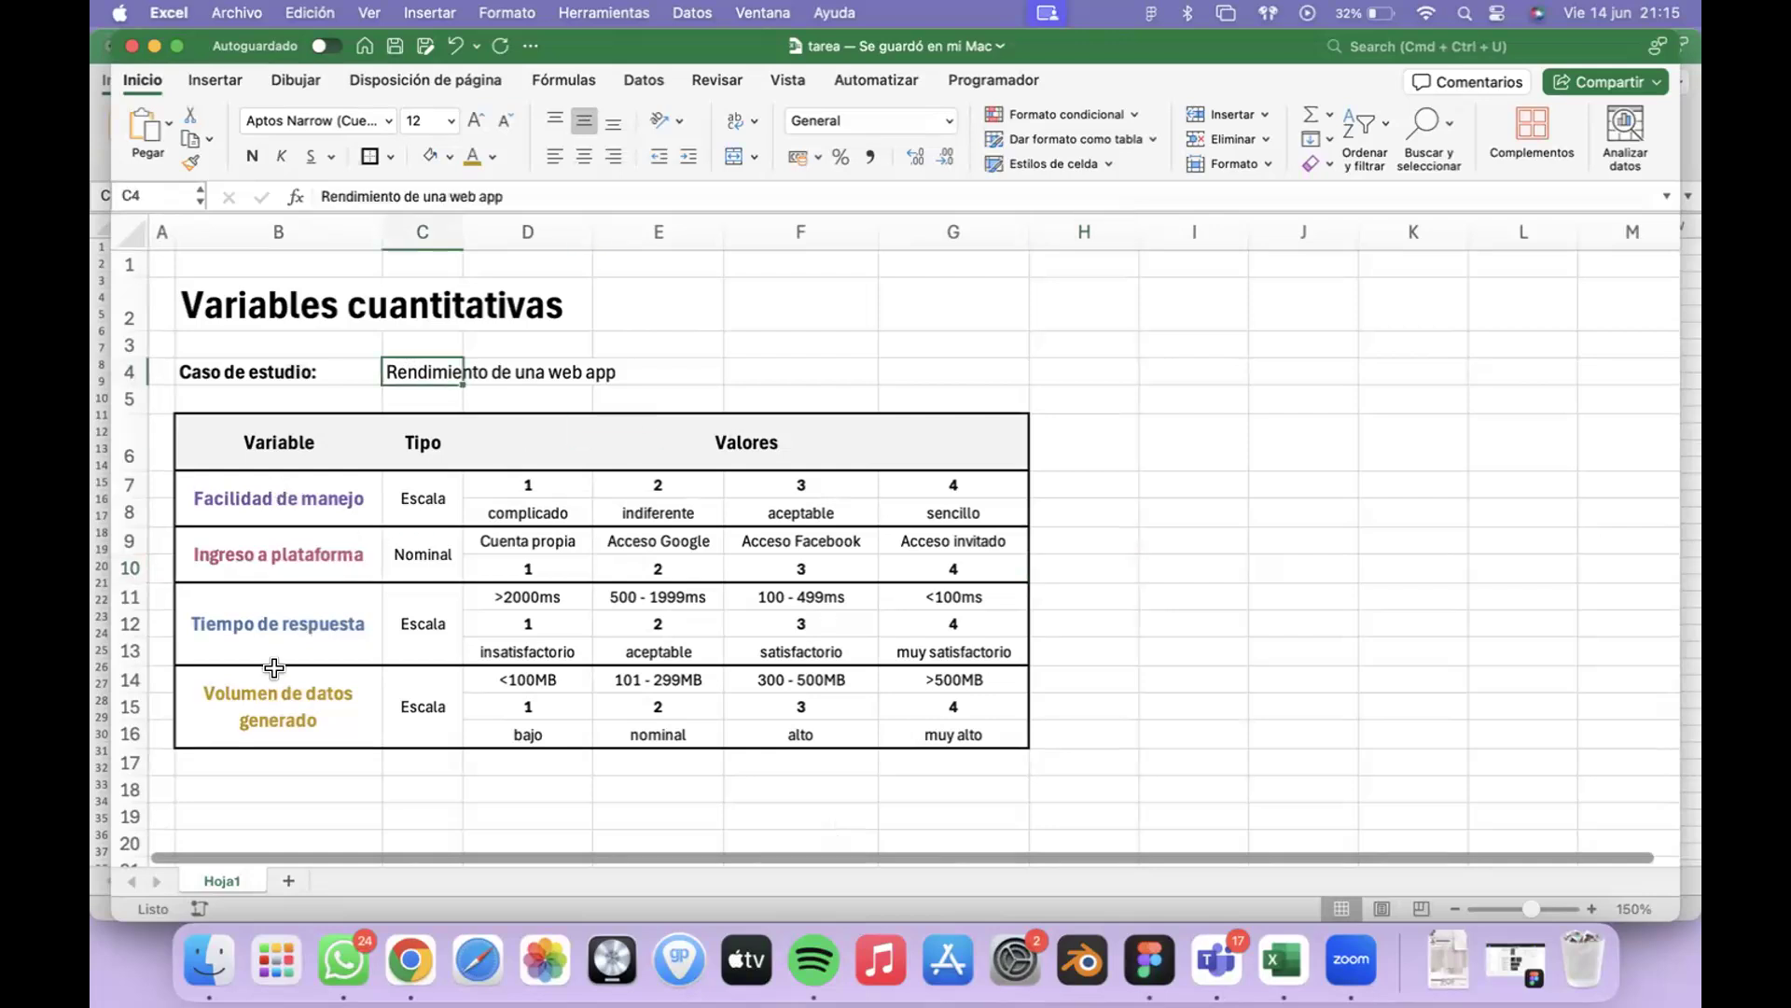
left_click_drag(278, 498, 362, 742)
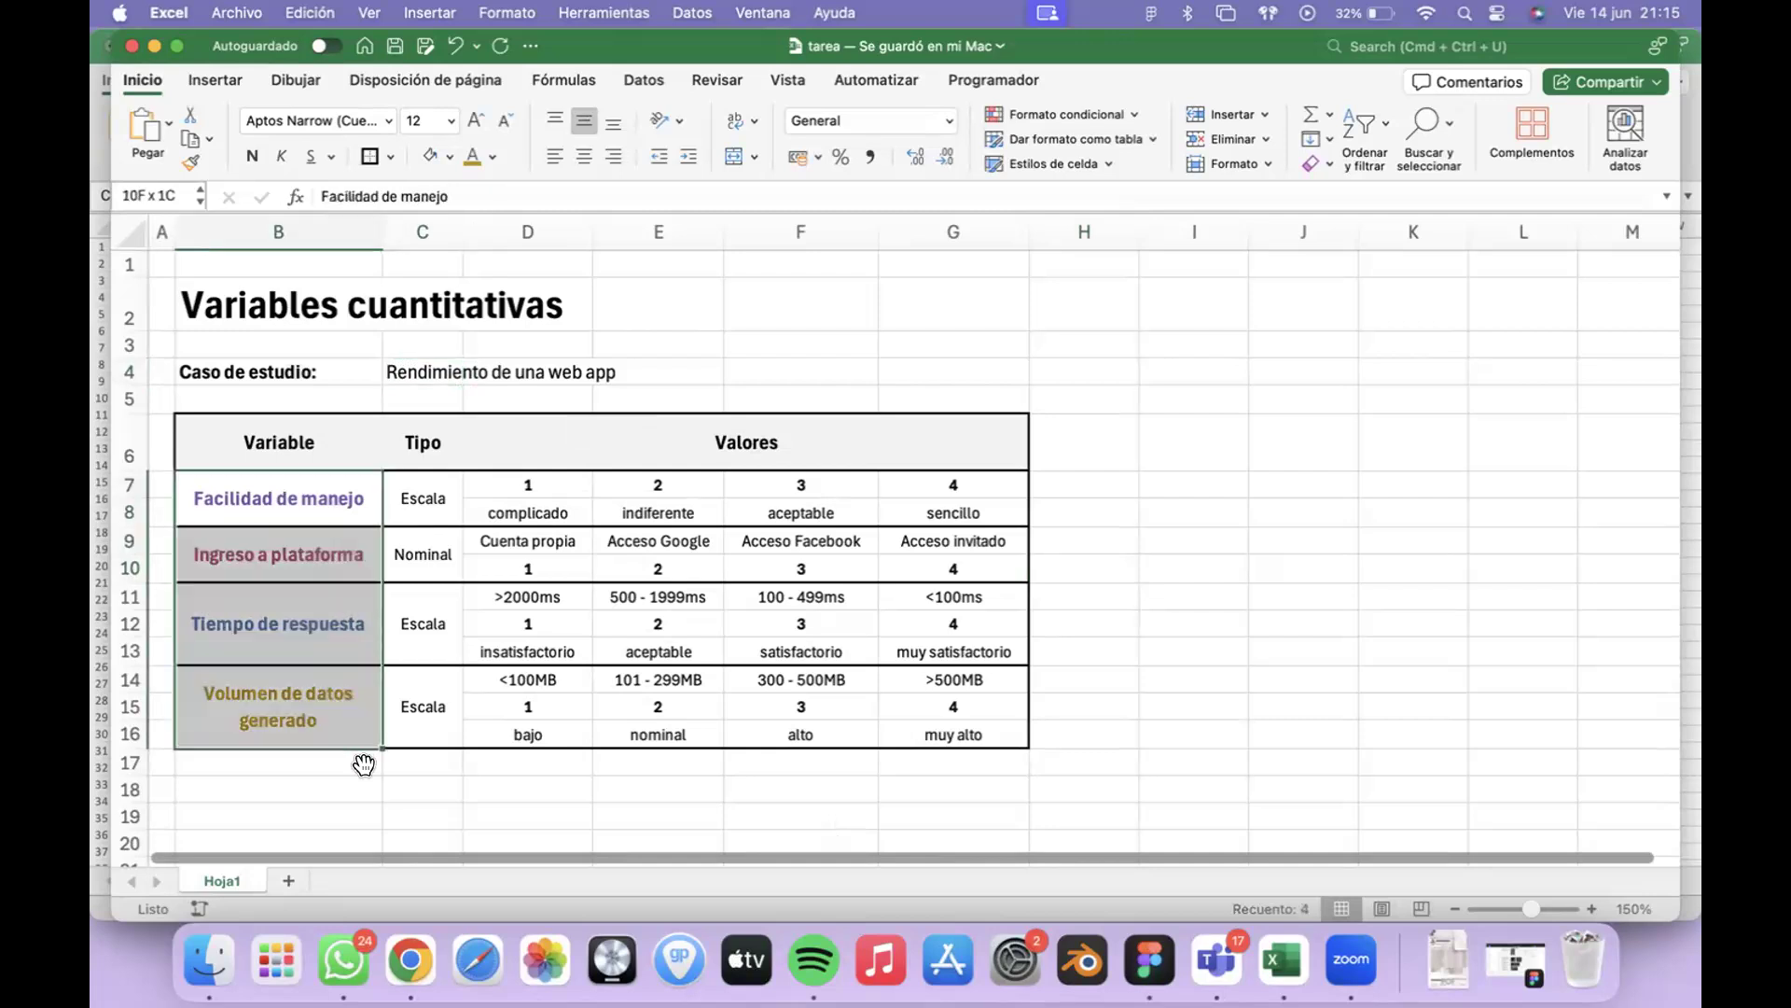
left_click(363, 764)
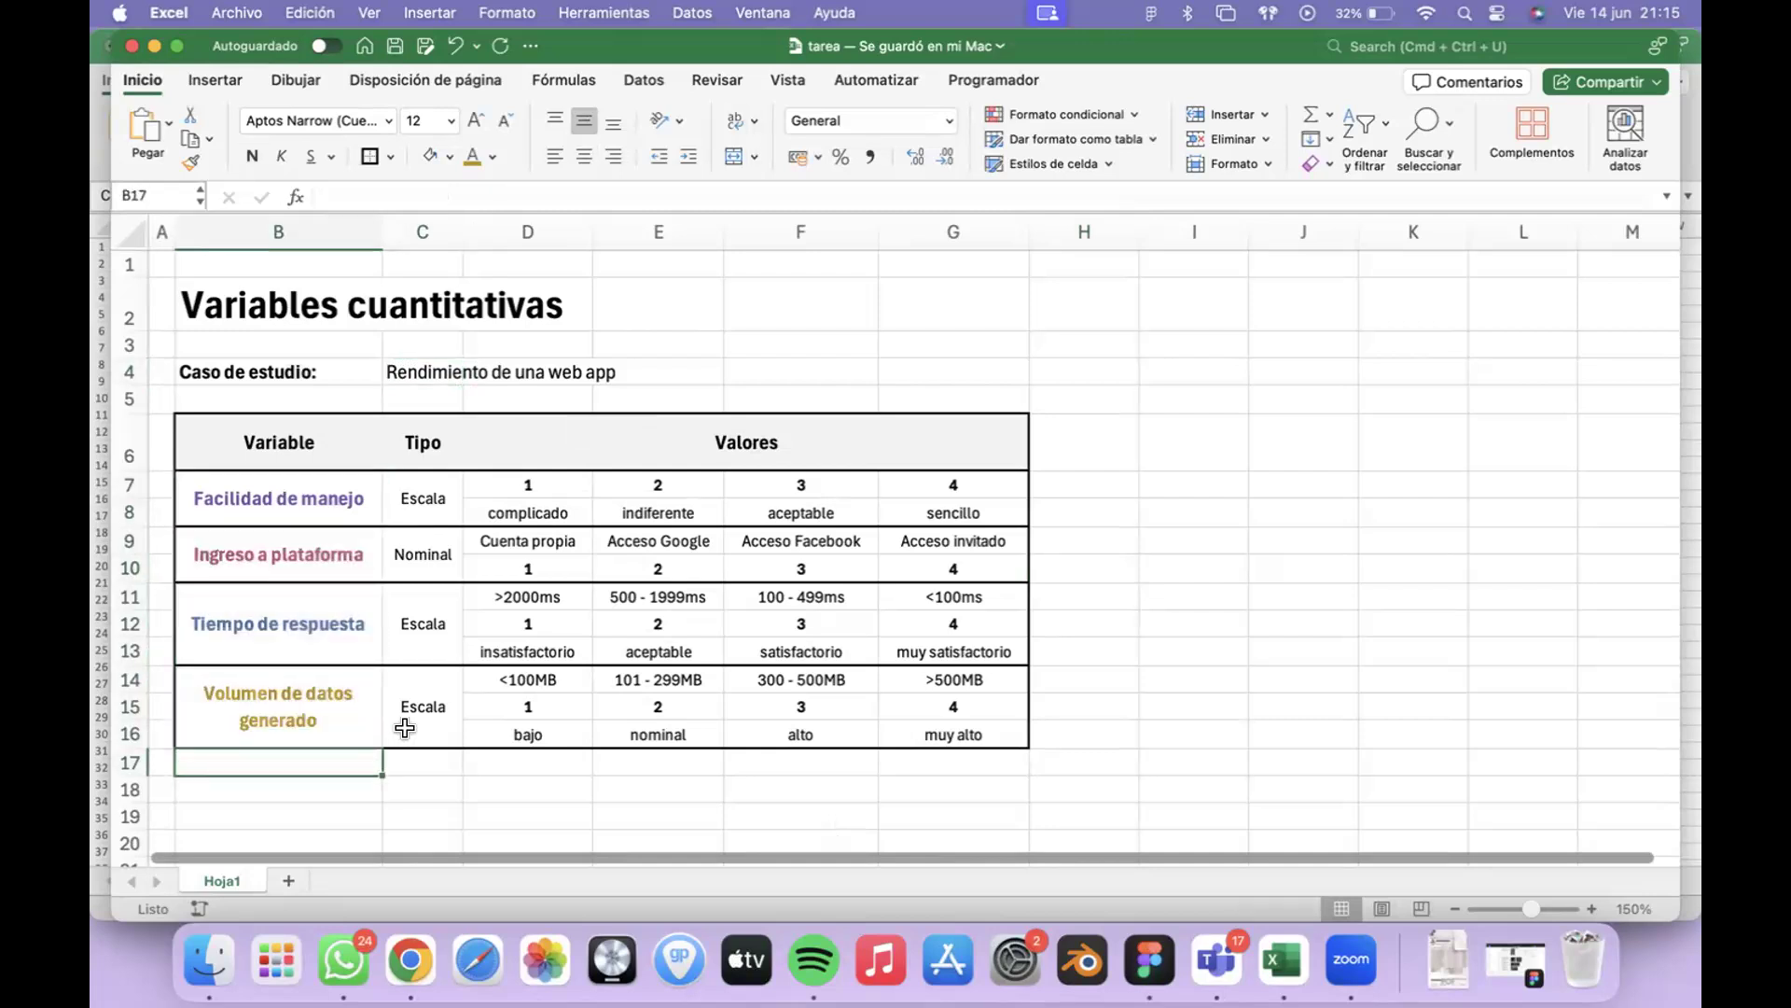
left_click_drag(423, 498, 422, 694)
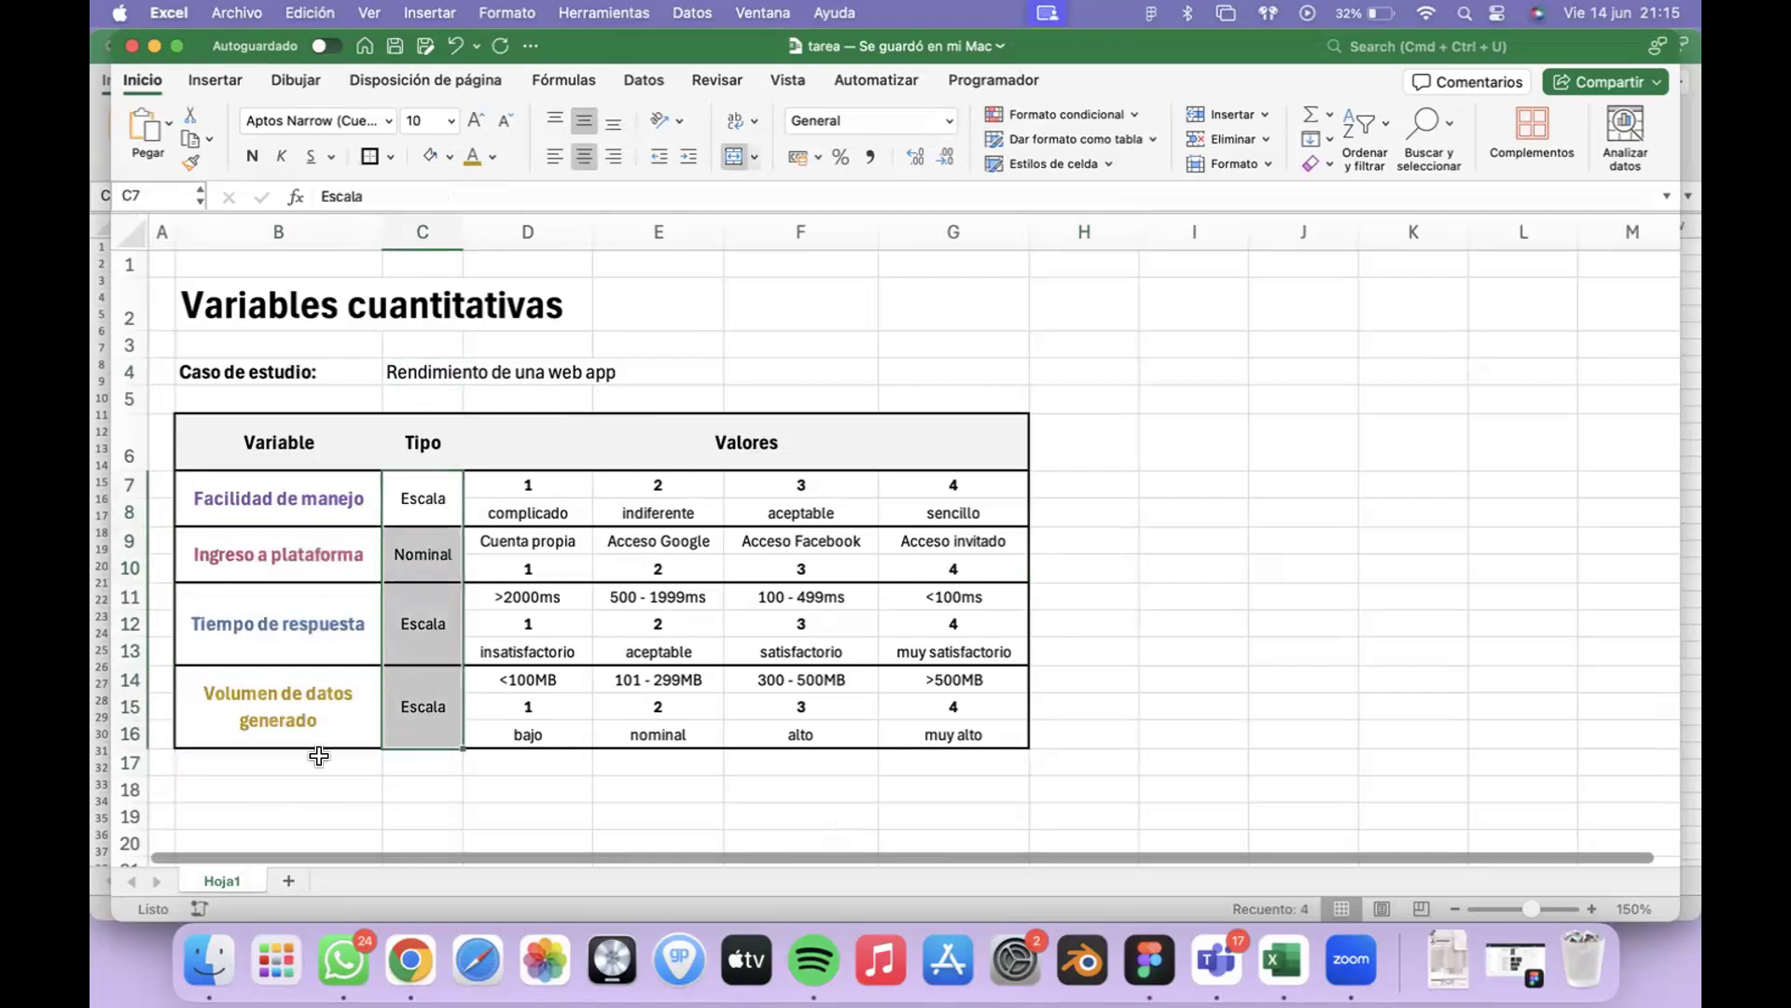
key("Left")
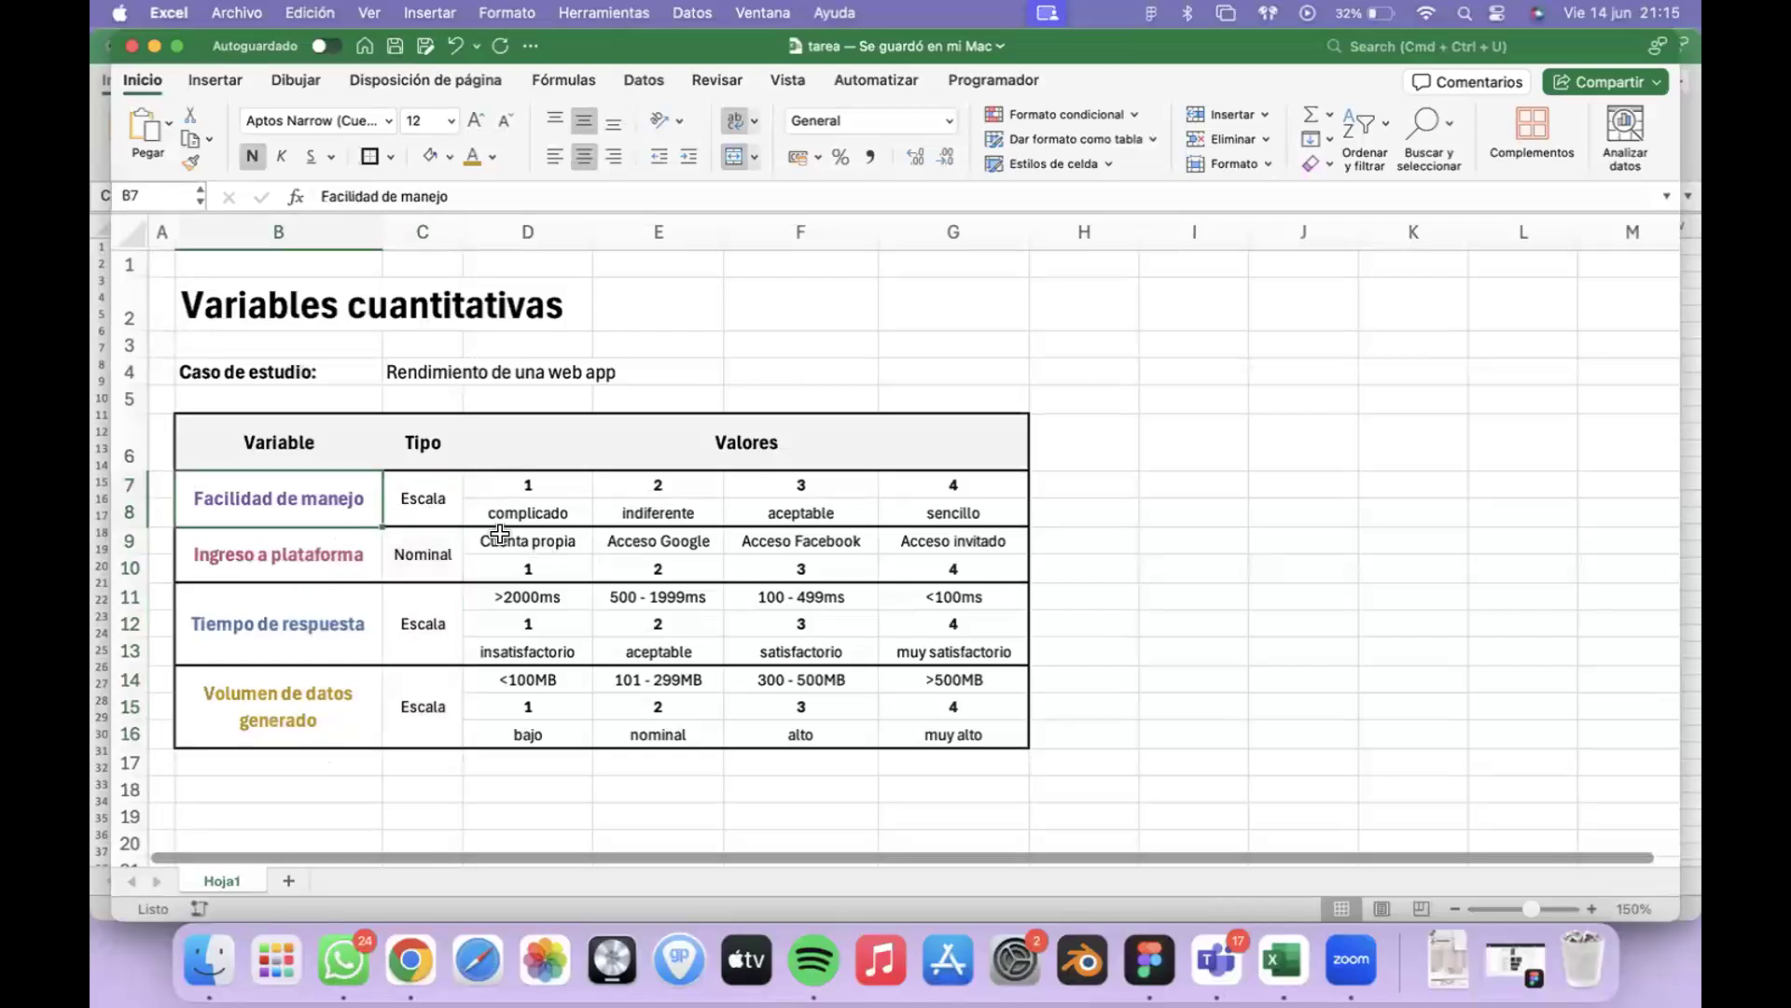
key("Right")
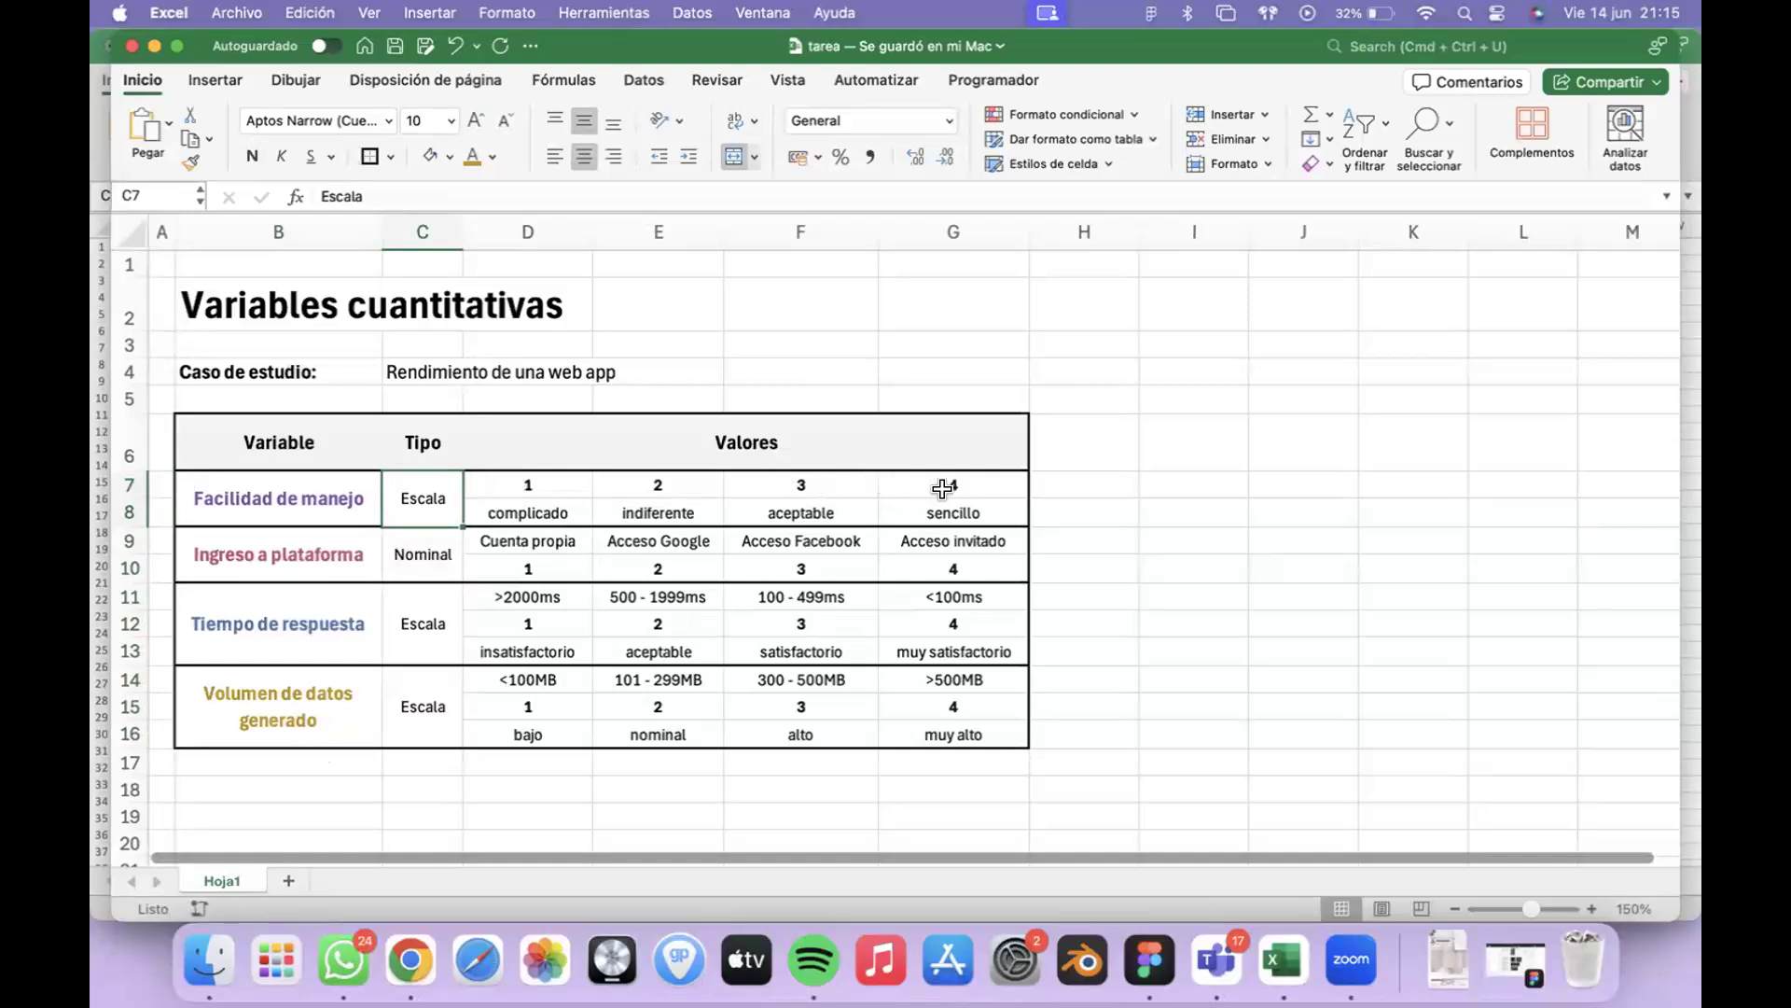
key("Right")
key("shift+Right")
key("shift+Right")
key("shift+Right")
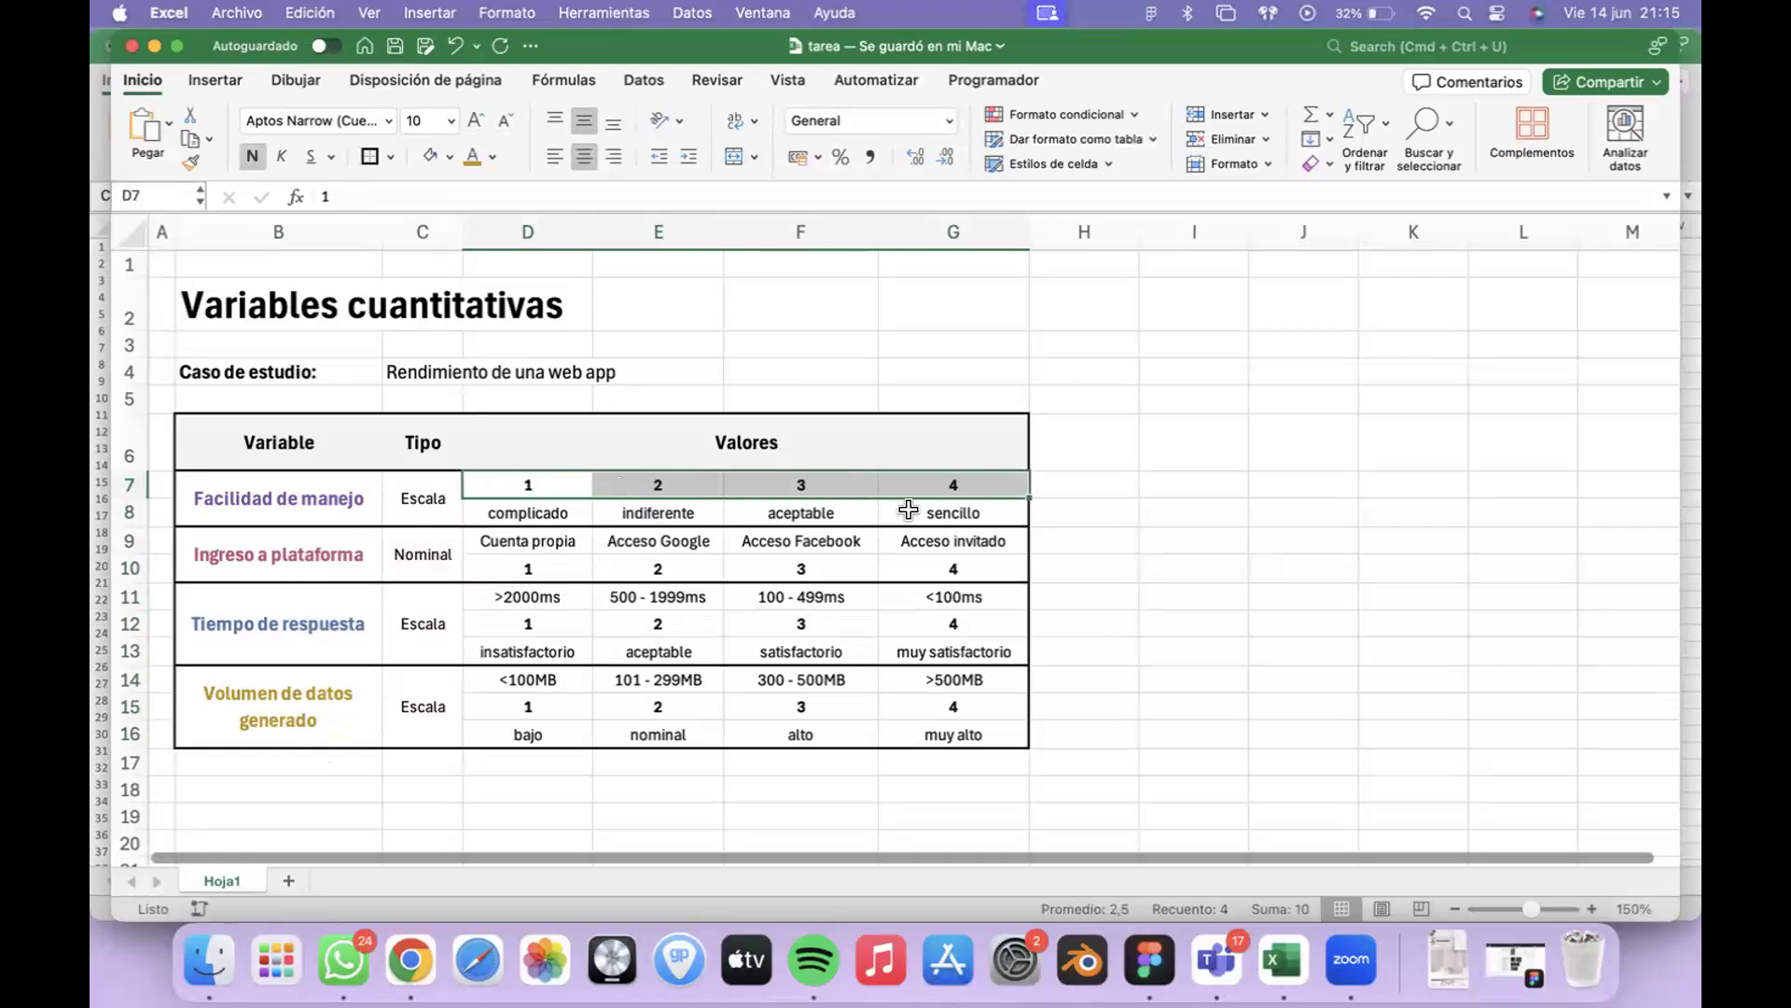
key("Down")
key("shift+Right")
key("shift+Right")
key("shift+Right")
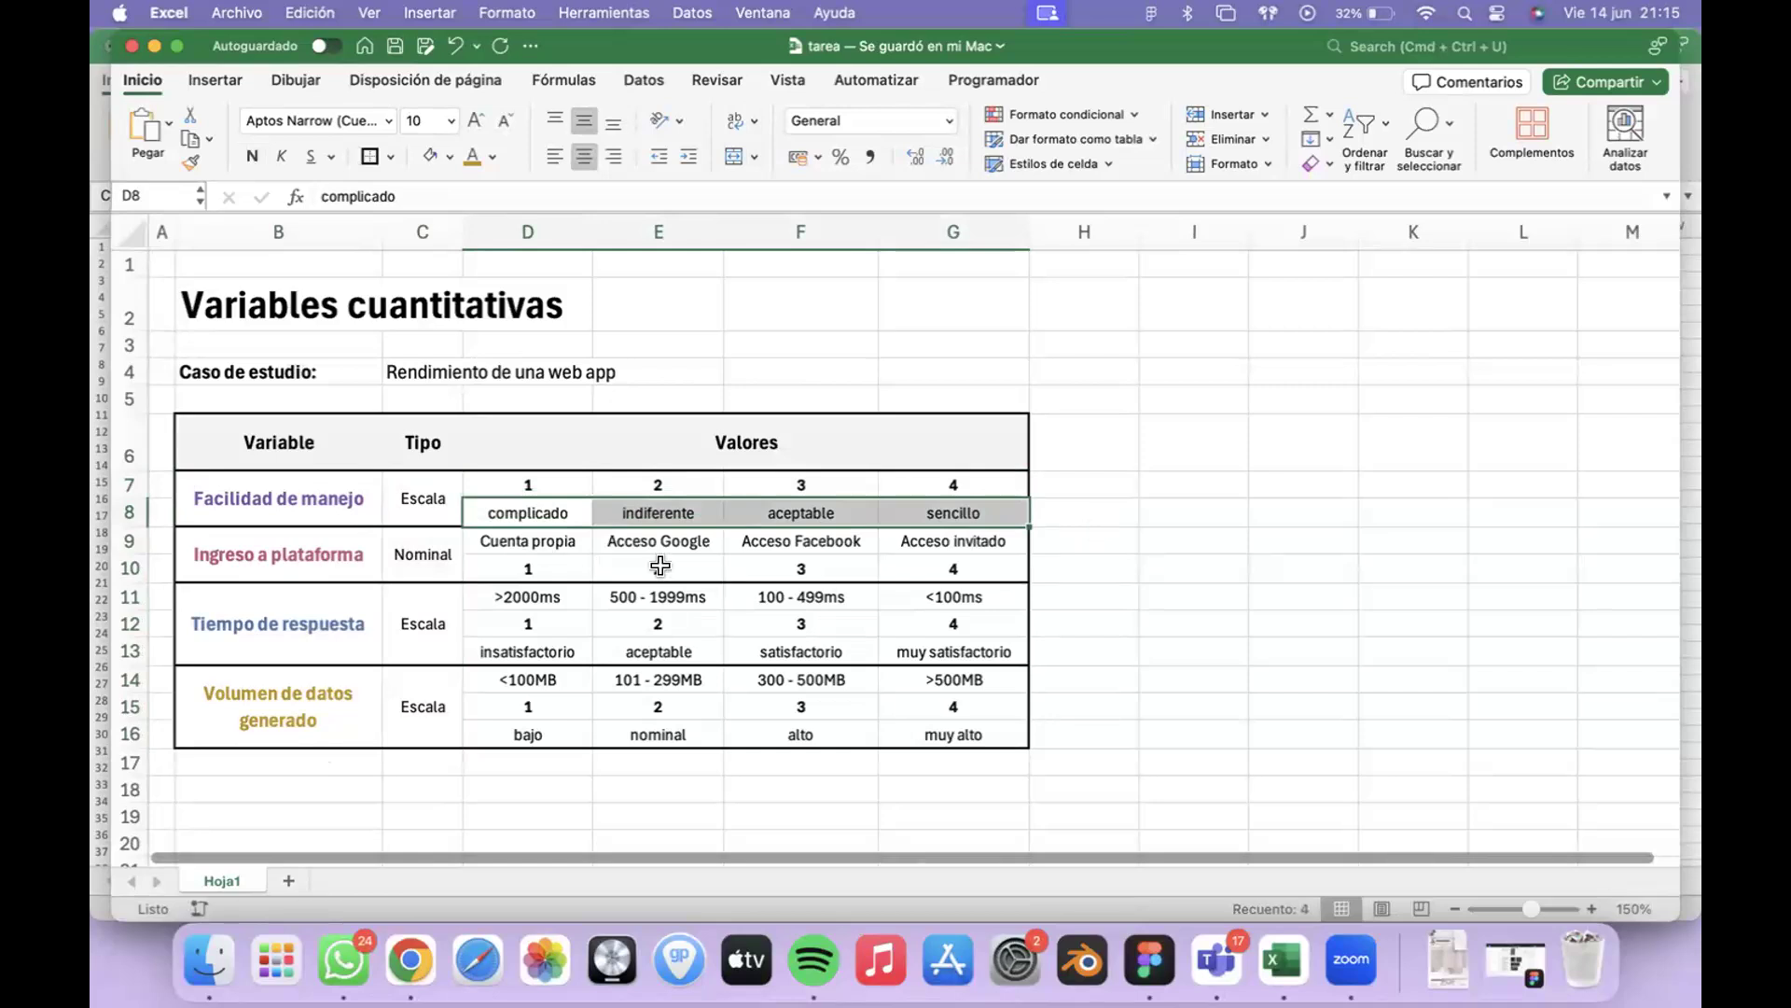
left_click(347, 578)
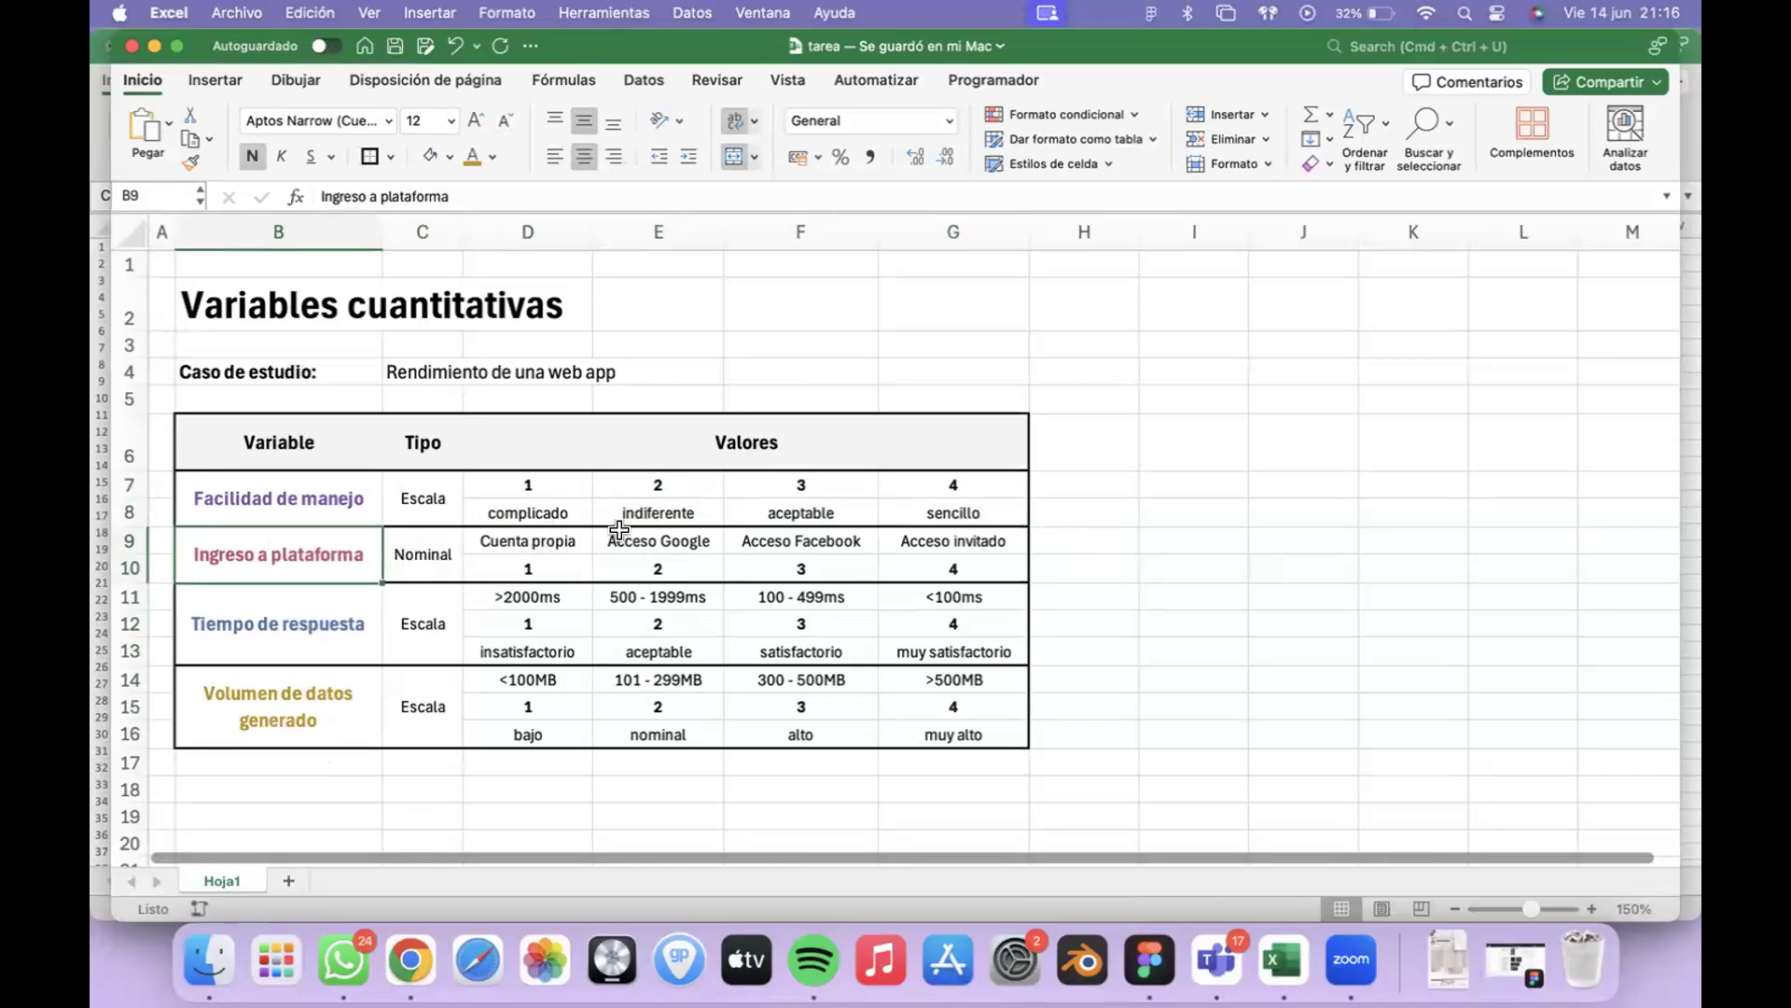
key("Right")
key("Right")
key("Right")
key("Right")
key("Right")
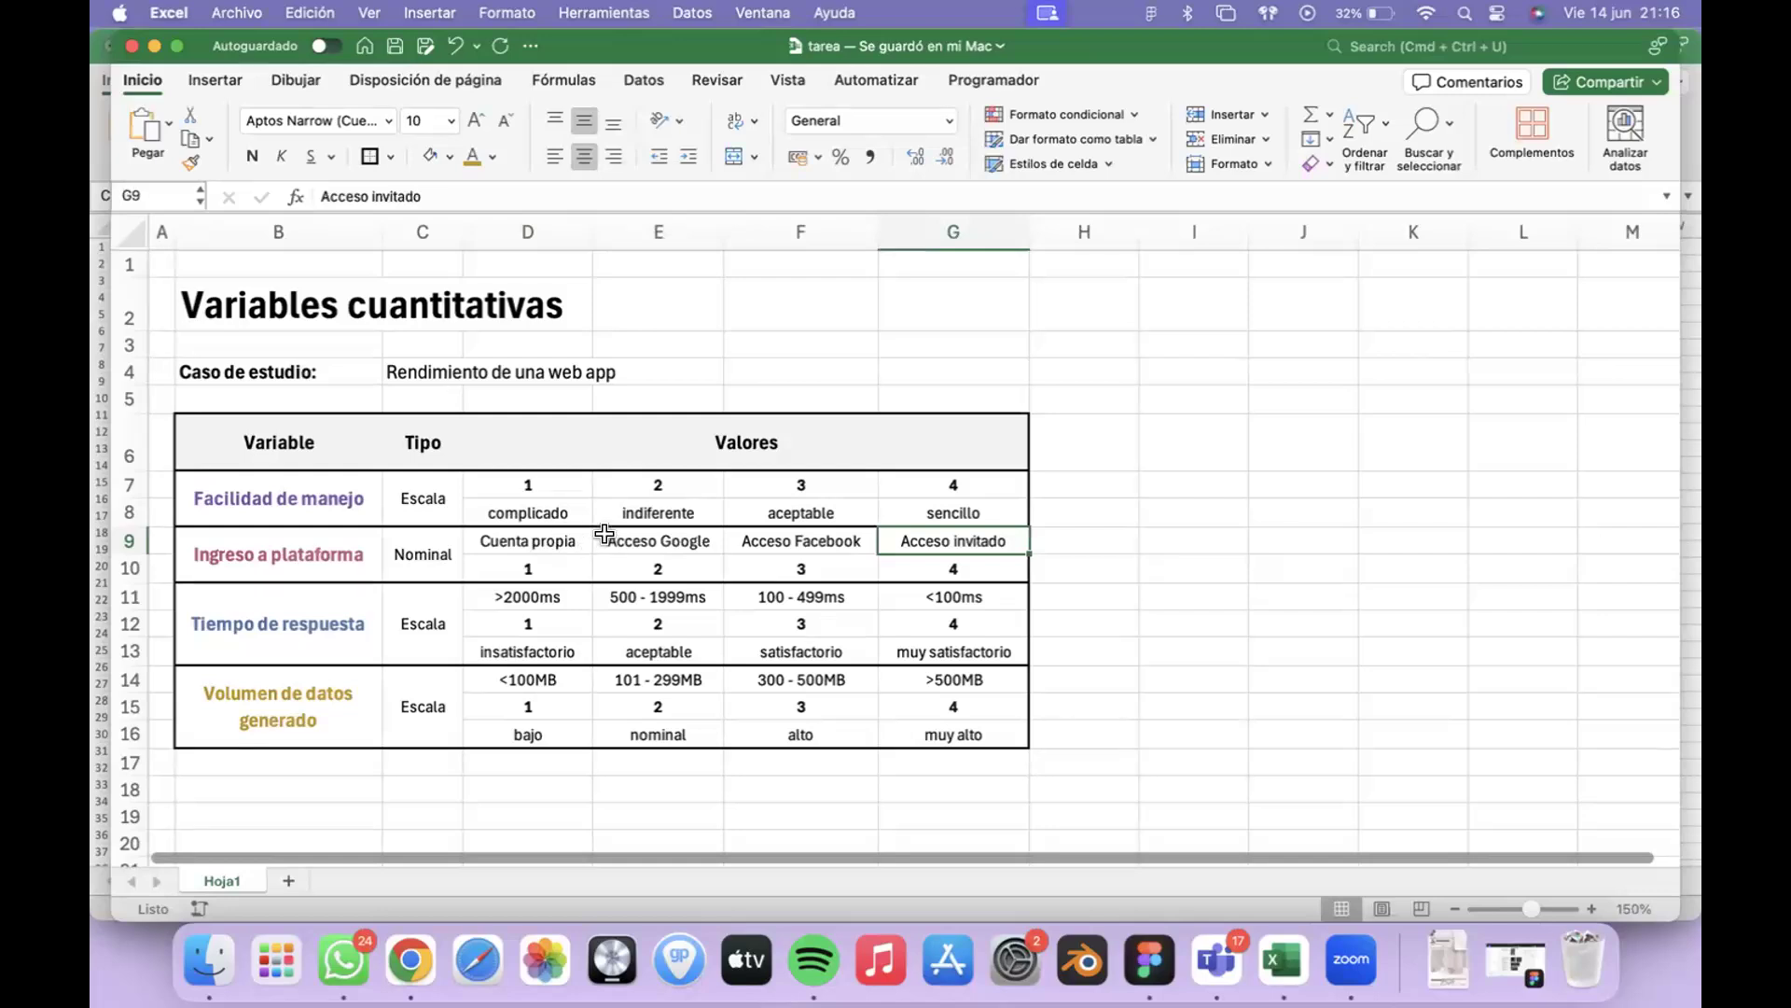
key("Left")
key("Left")
key("shift+Right")
key("shift+Right")
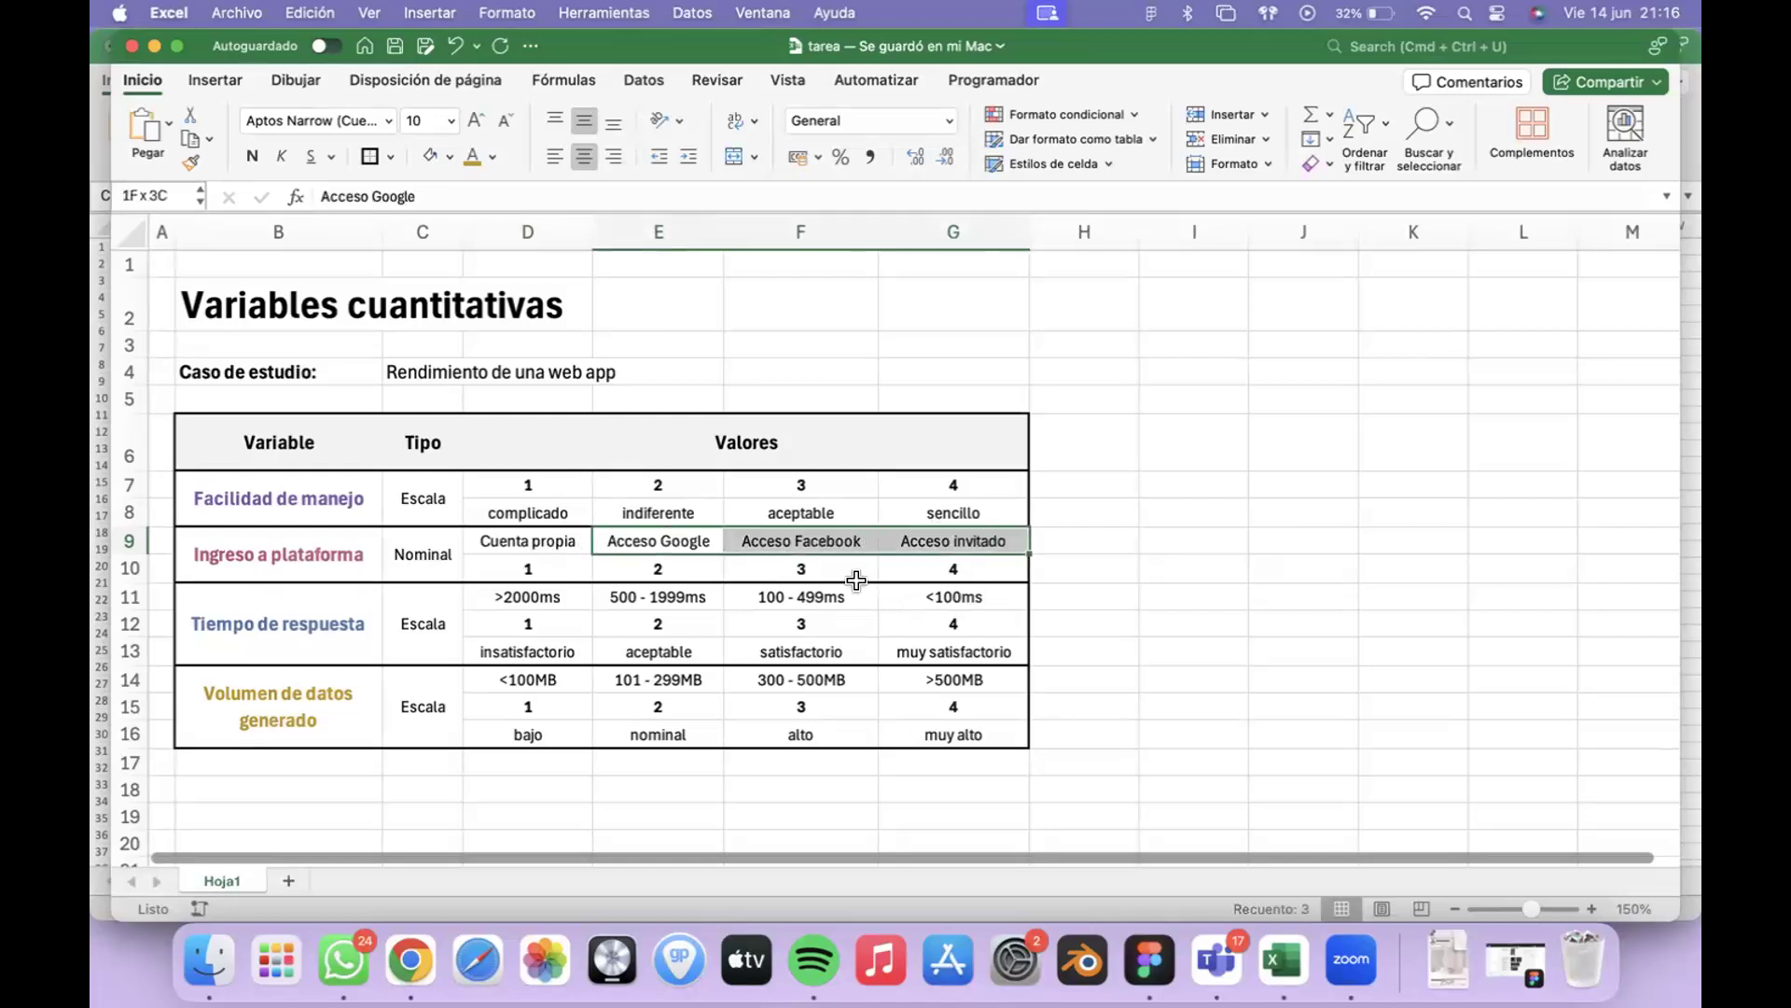
left_click(704, 545)
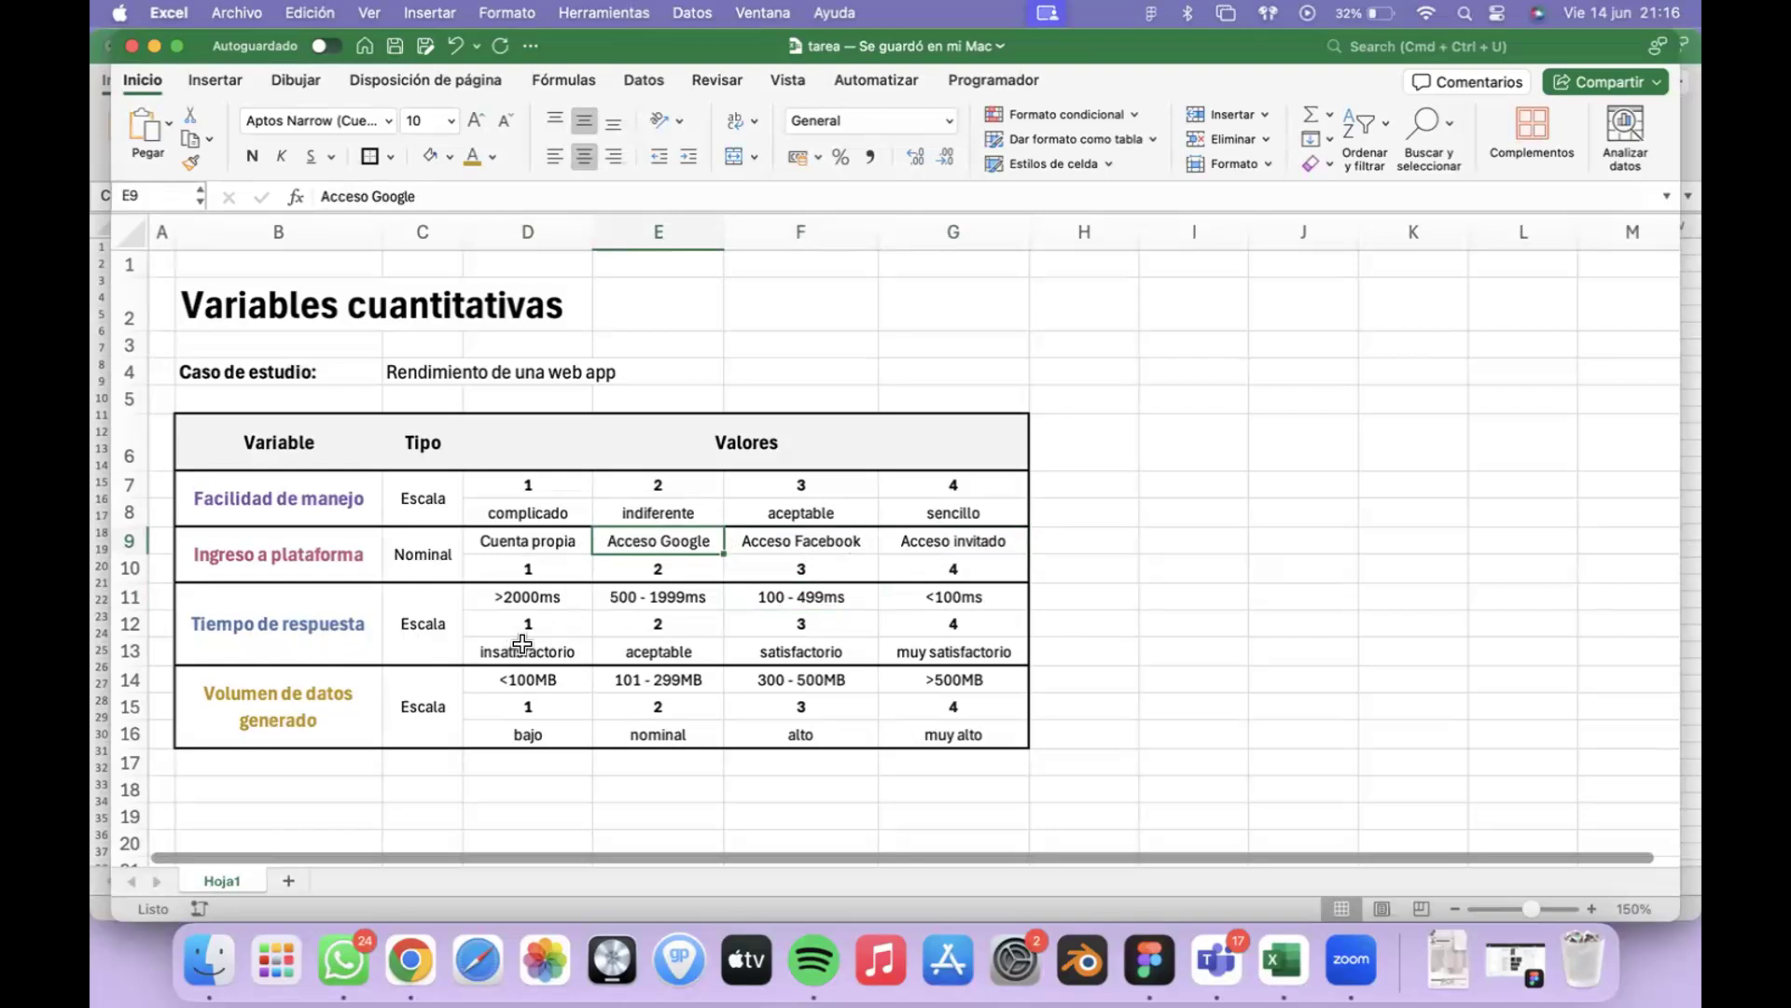
left_click_drag(493, 597, 945, 594)
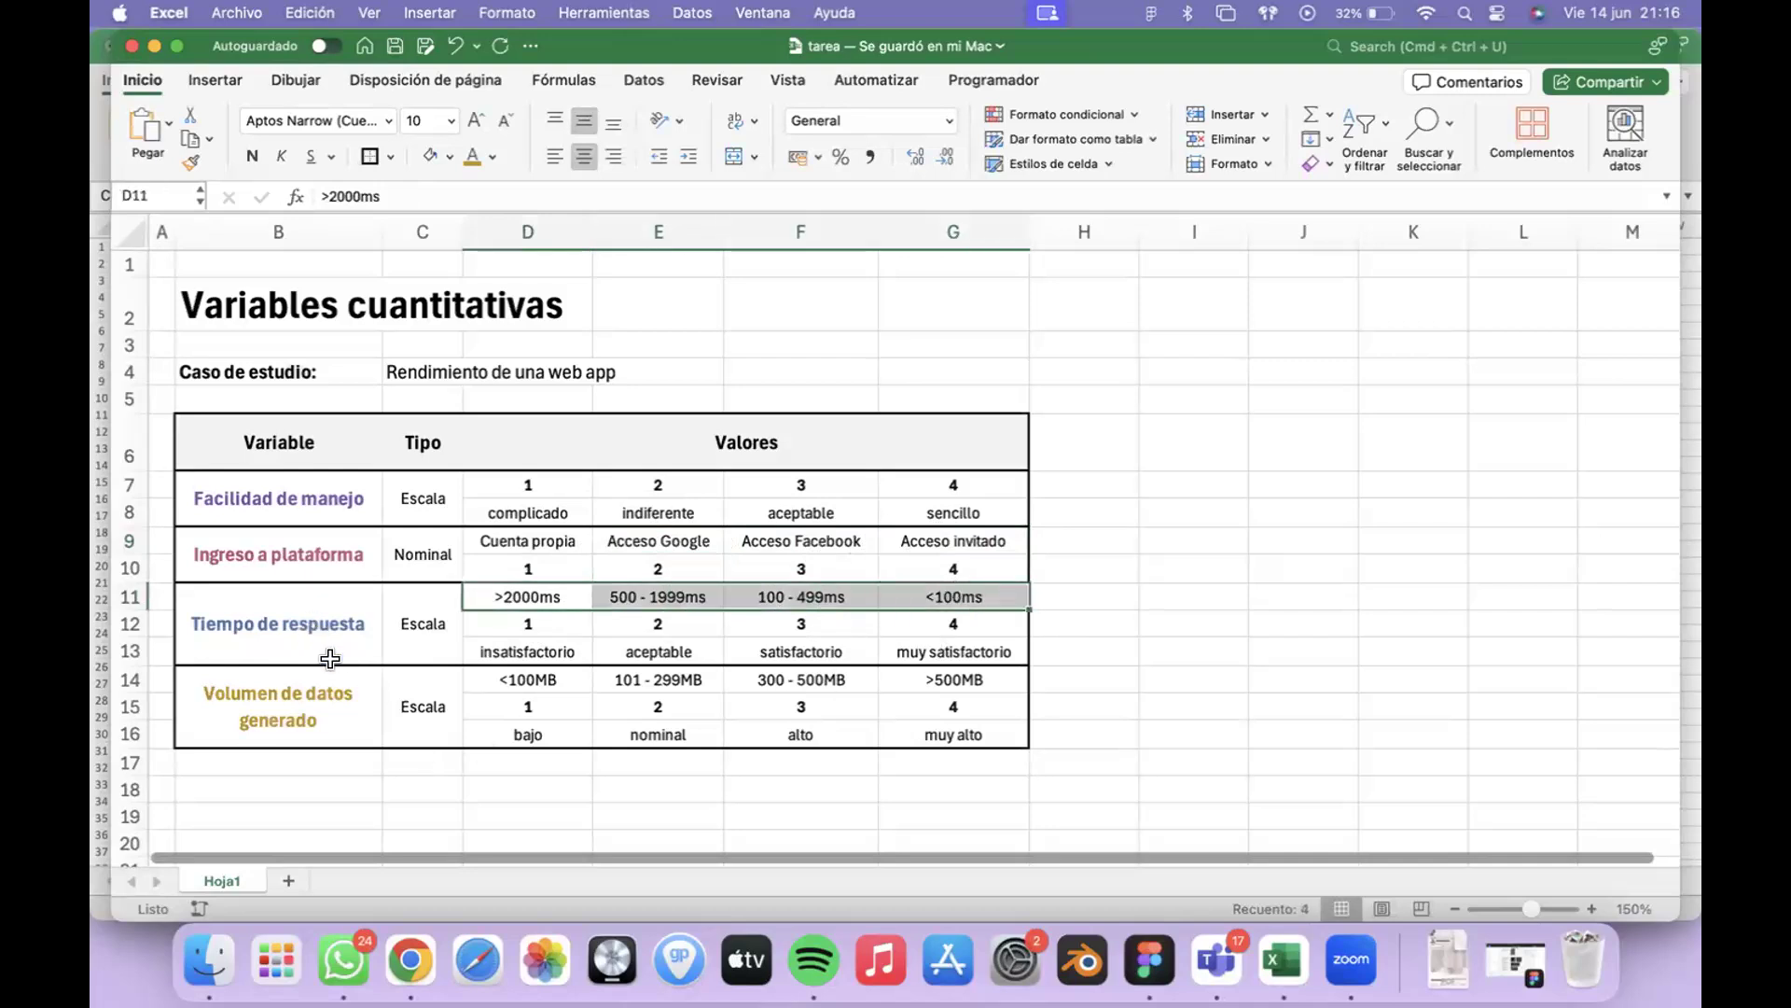
left_click(485, 679)
left_click_drag(765, 675, 913, 681)
left_click_drag(510, 640, 953, 651)
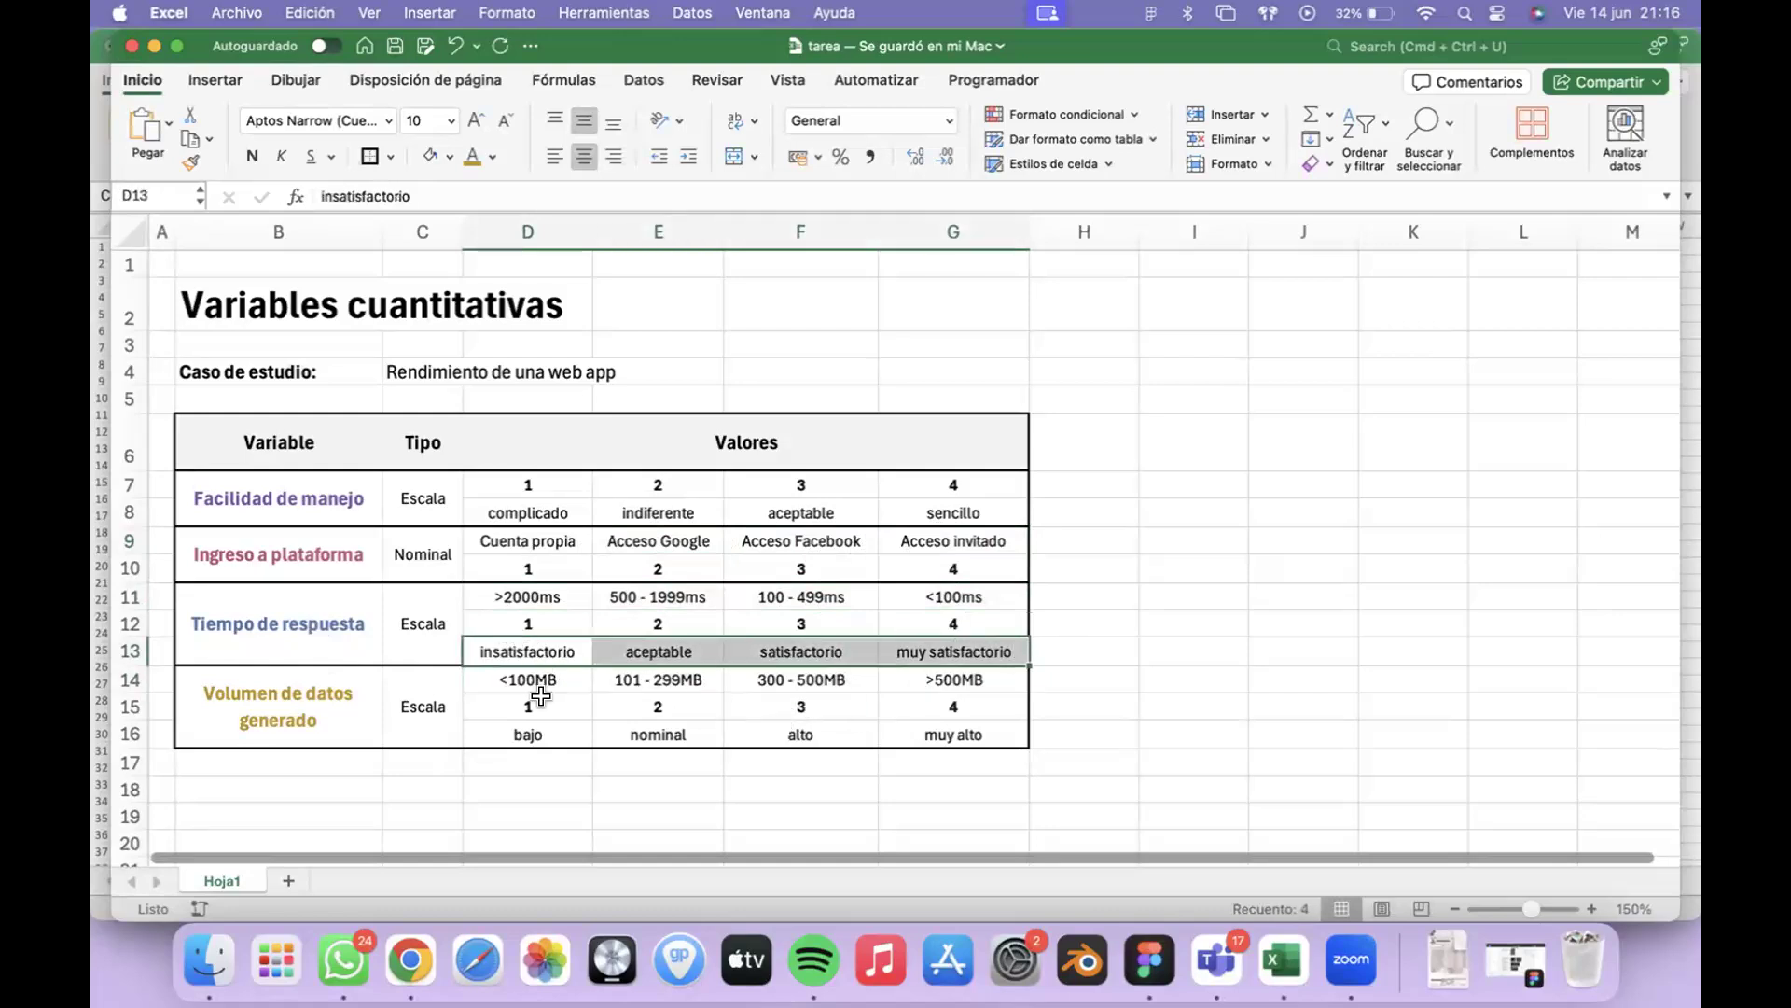
left_click(336, 653)
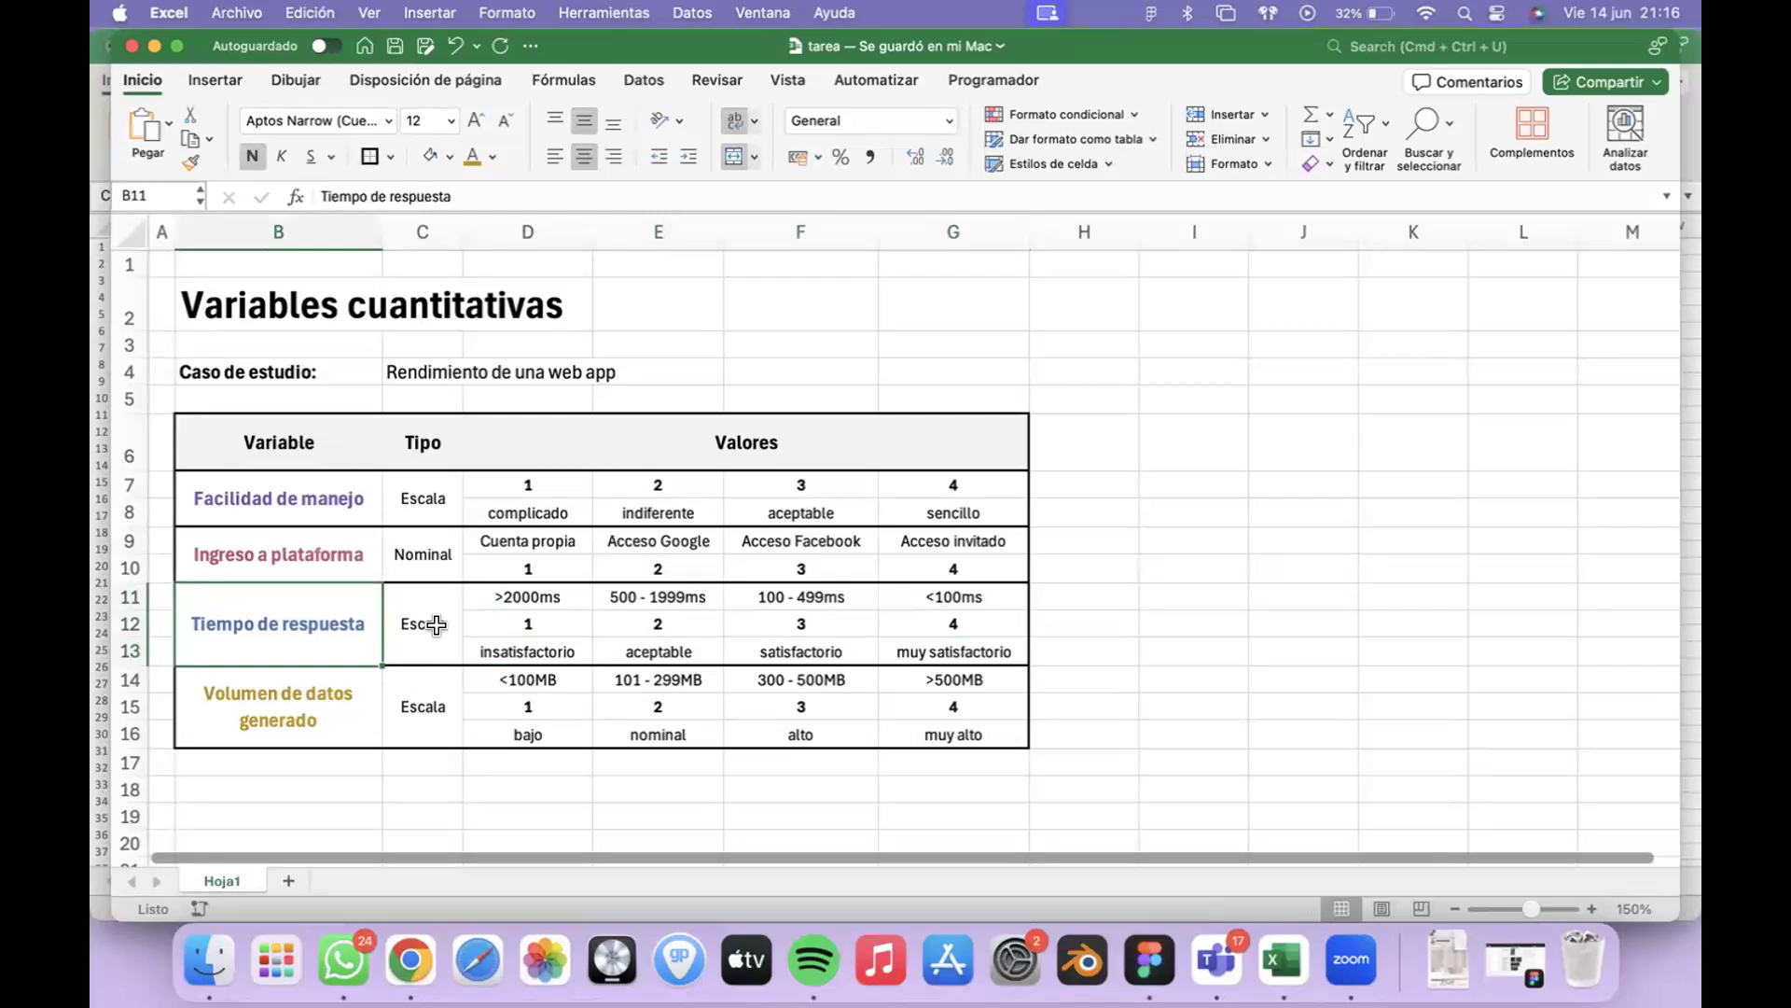
Review the response-time rows, selecting the >2000ms ranges, scores and labels across rows 11–13
left_click(515, 597)
left_click_drag(783, 588, 933, 597)
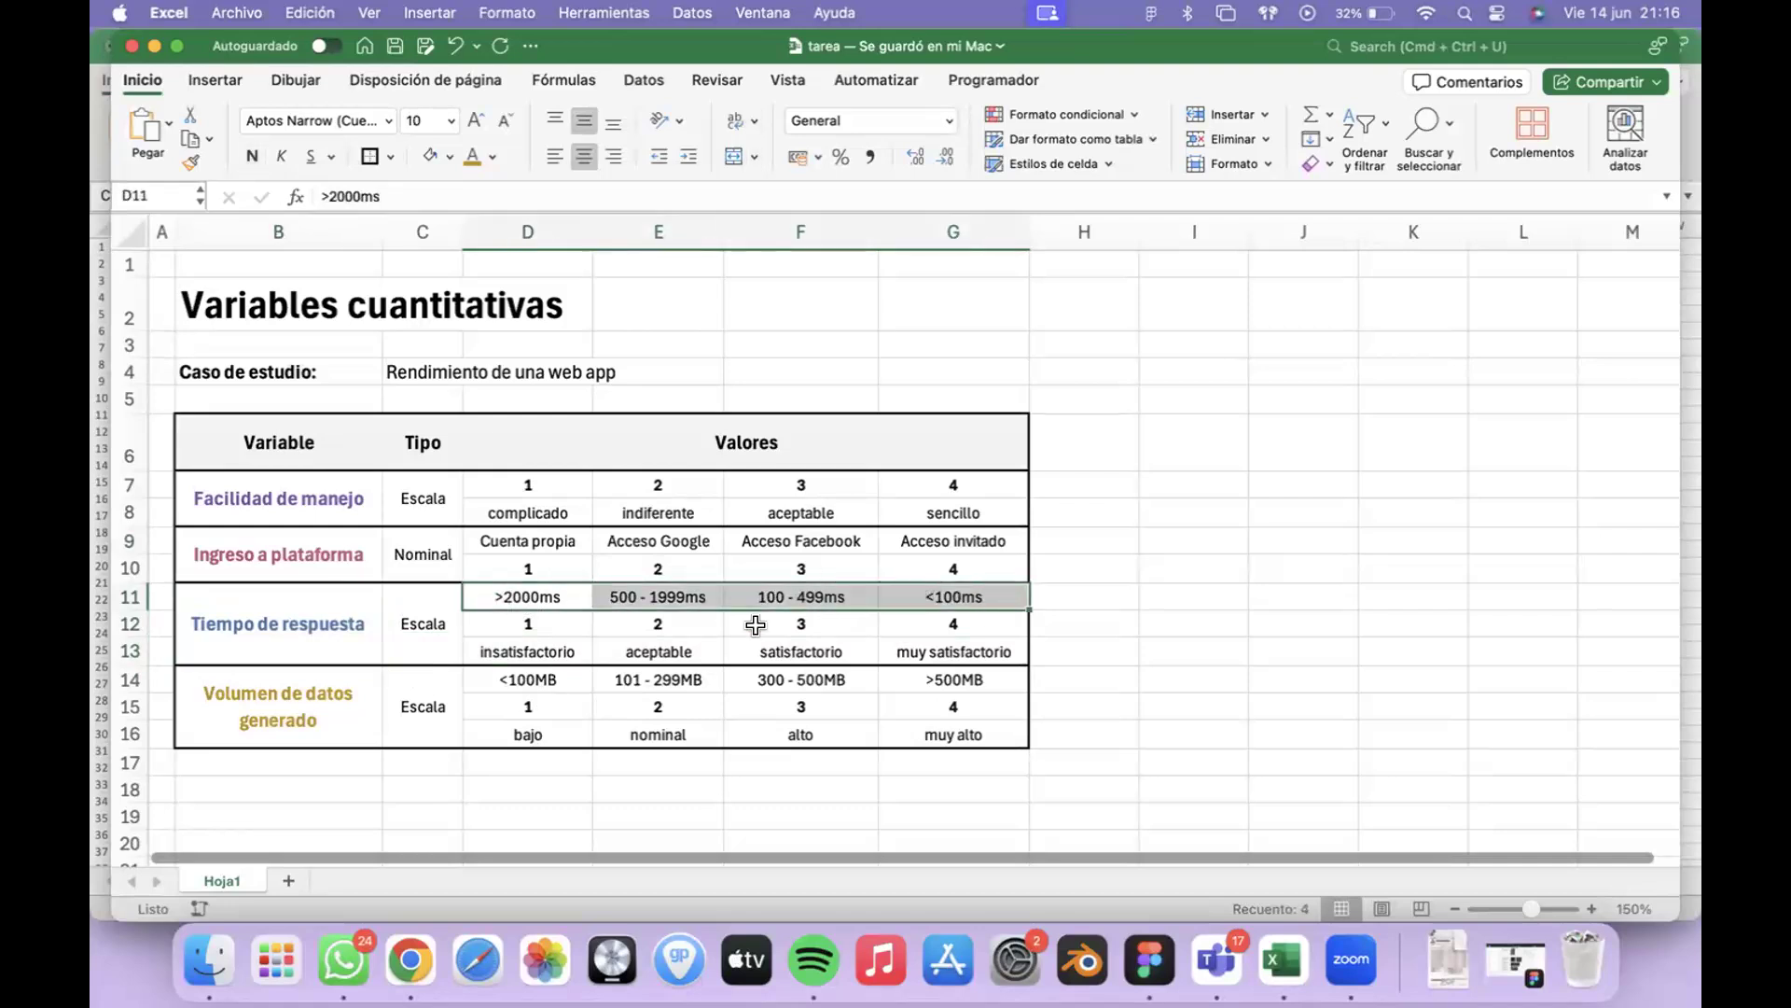
left_click(513, 621)
left_click_drag(817, 615, 919, 609)
left_click_drag(496, 644, 965, 645)
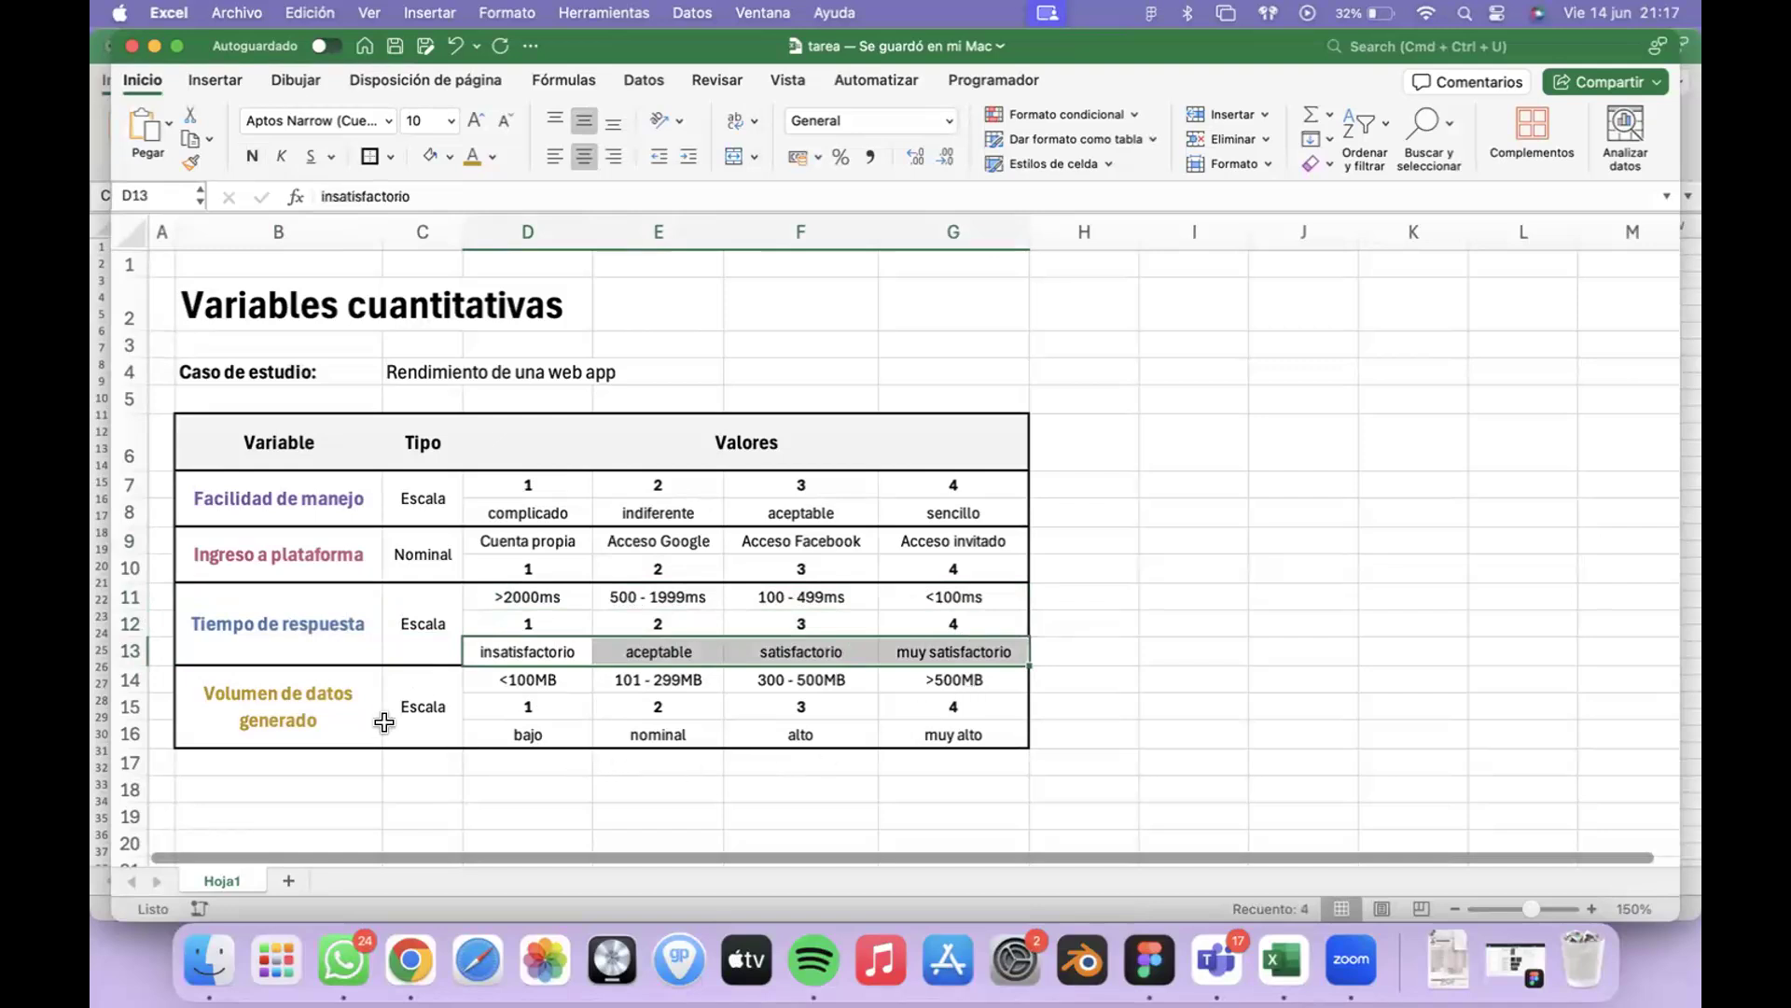
Review the Volumen de datos generado rows, selecting its ranges, scores and labels (rows 14–16)
left_click(308, 692)
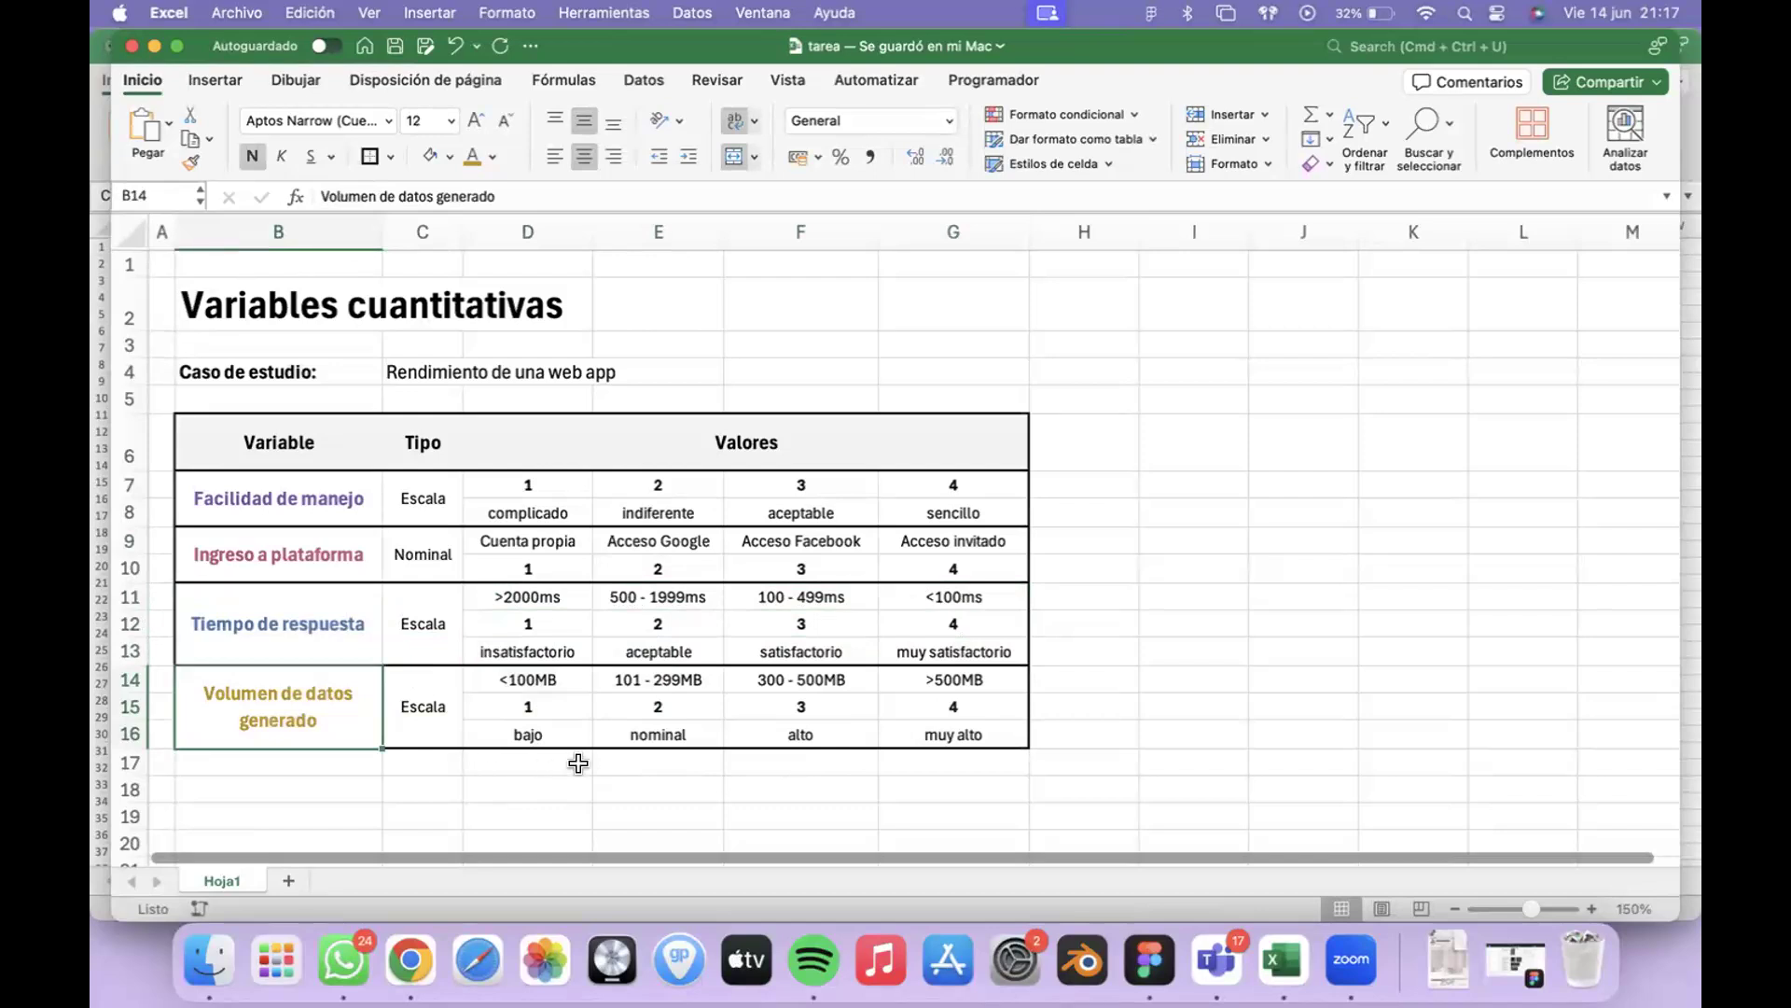
left_click_drag(524, 676, 975, 677)
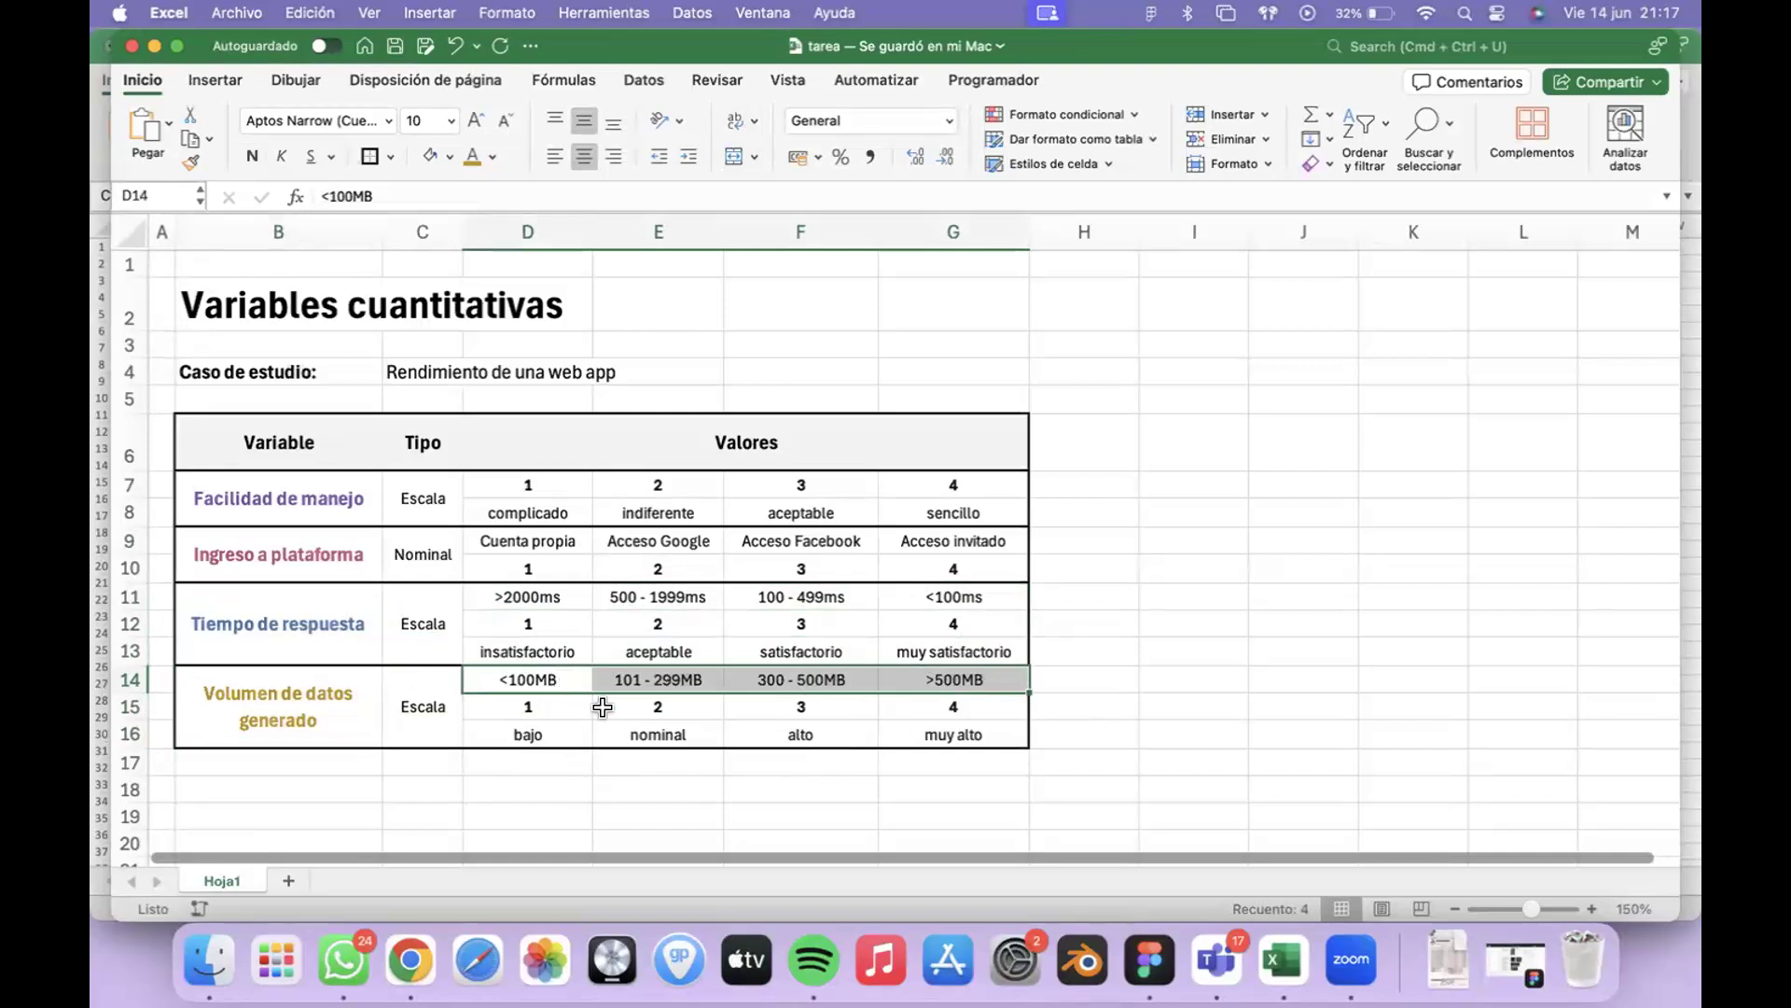
left_click_drag(530, 698, 947, 687)
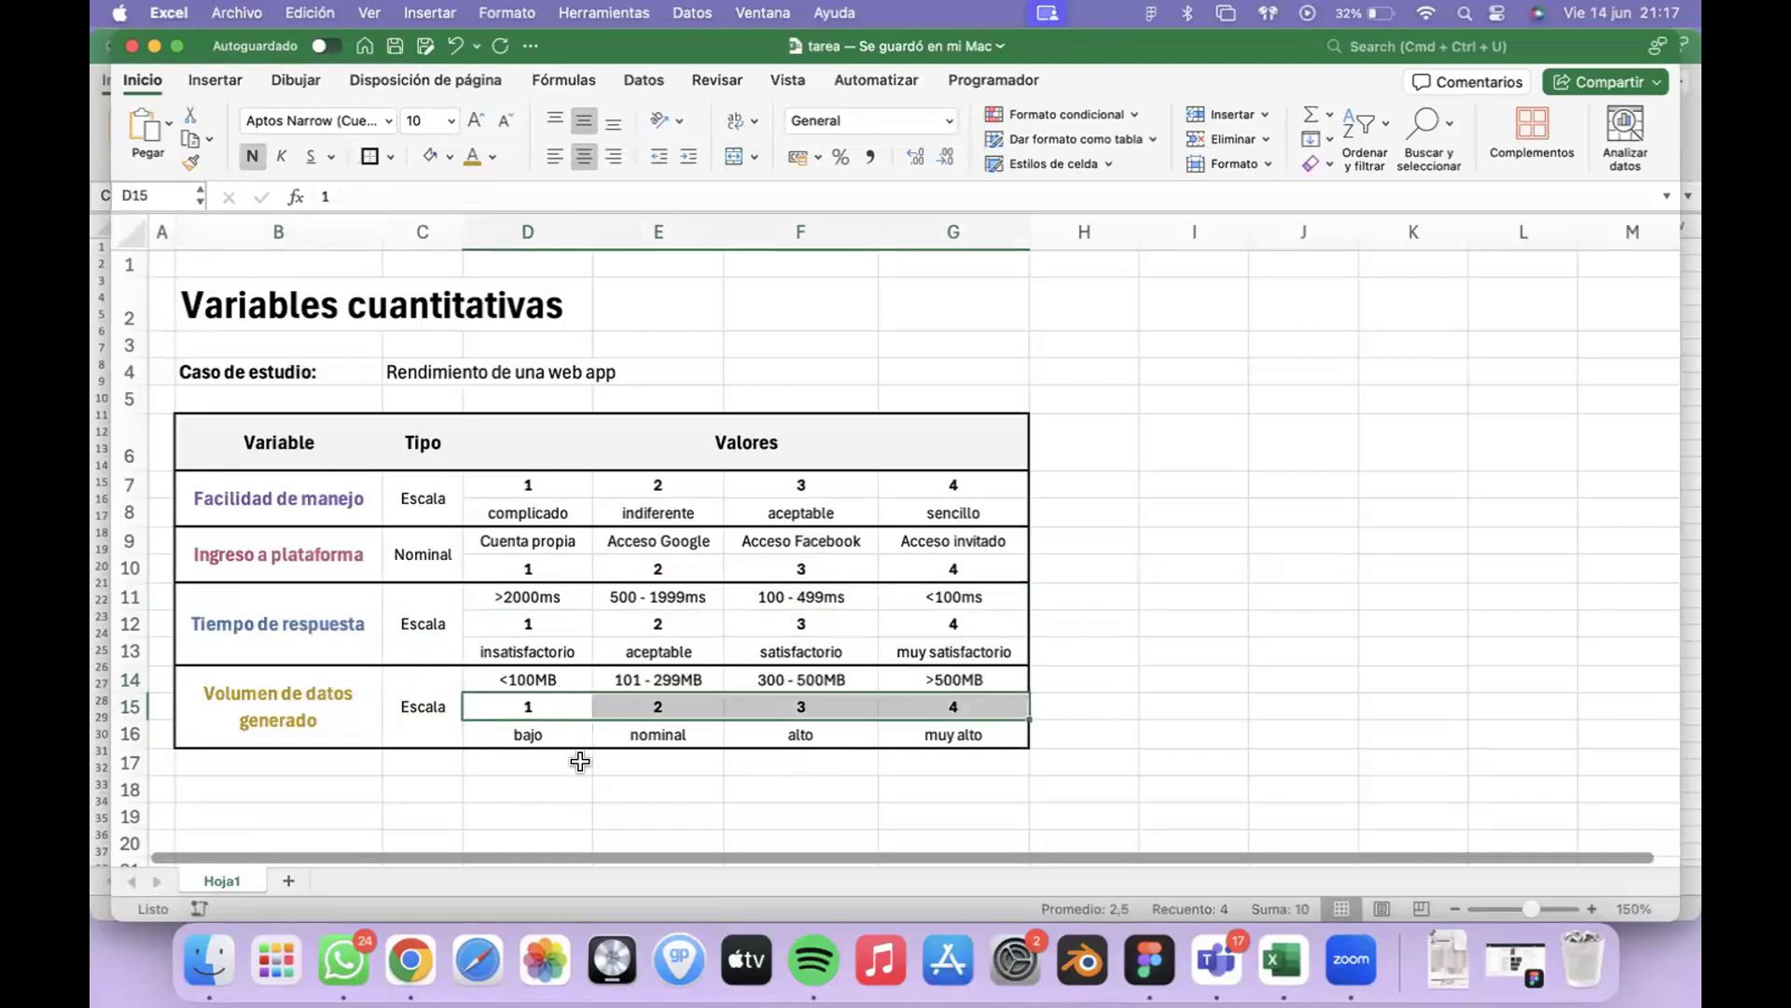
left_click_drag(519, 734, 959, 735)
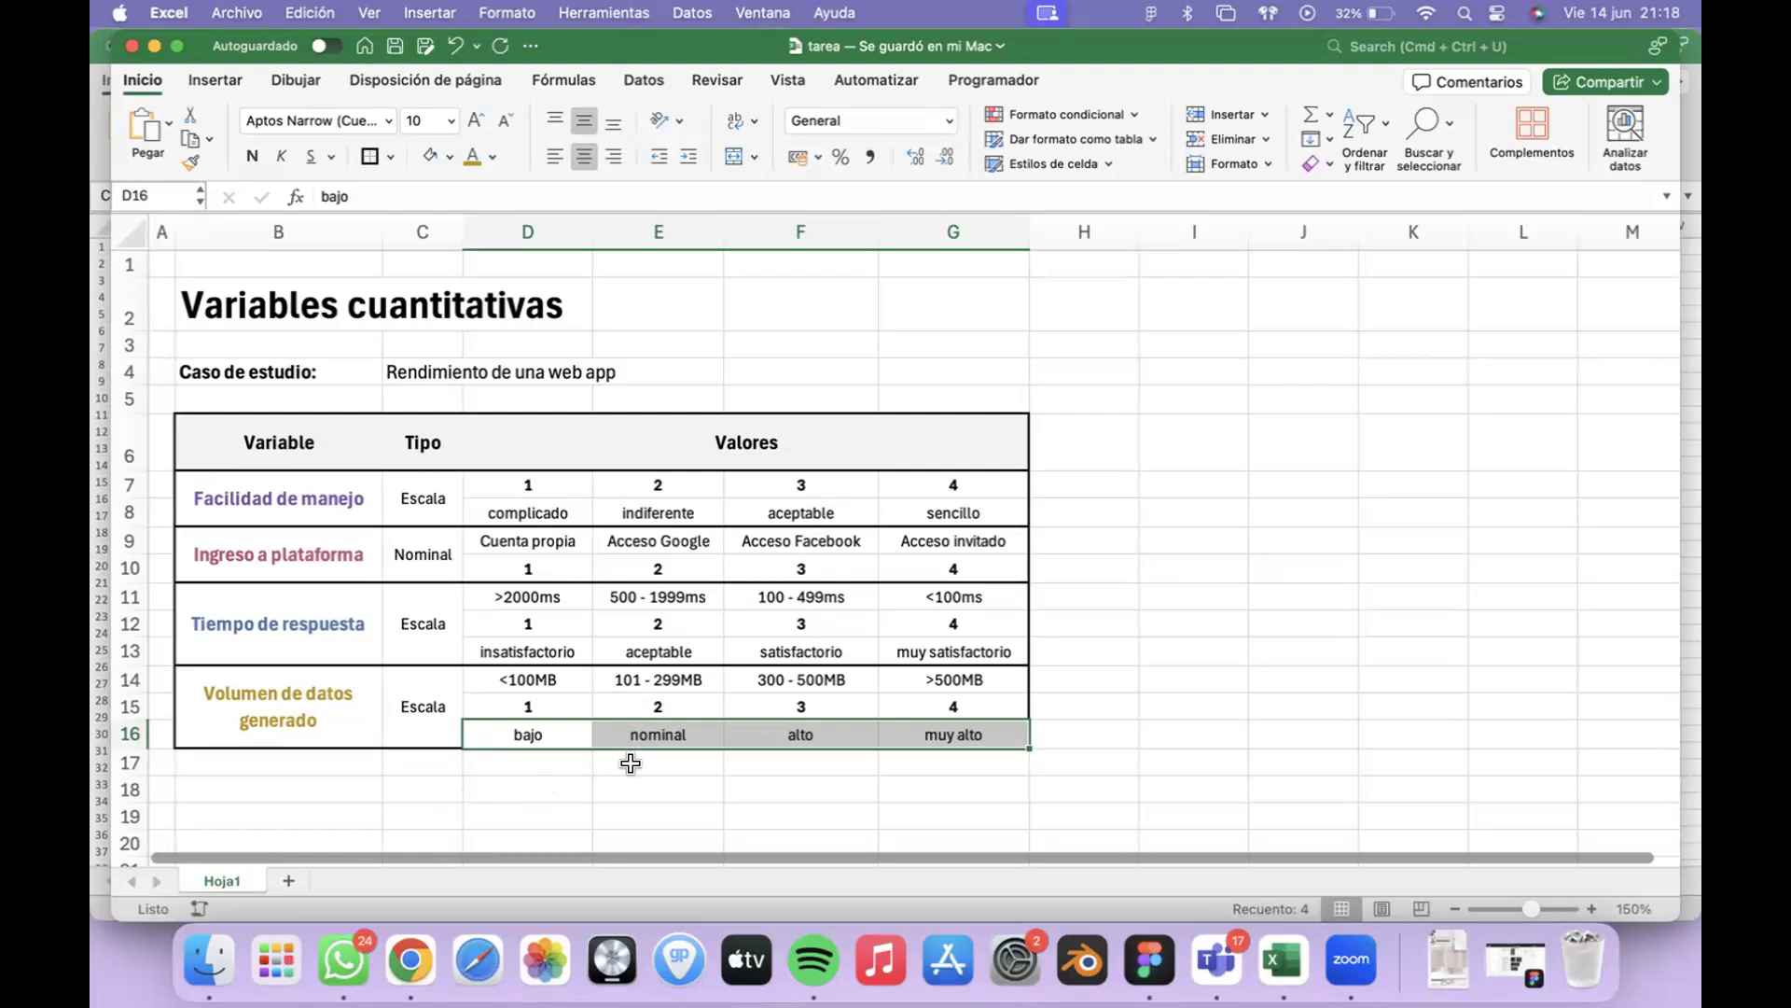
Clear the selection at H10 and switch to the Escritorio 2 browser desktop
left_click(1087, 558)
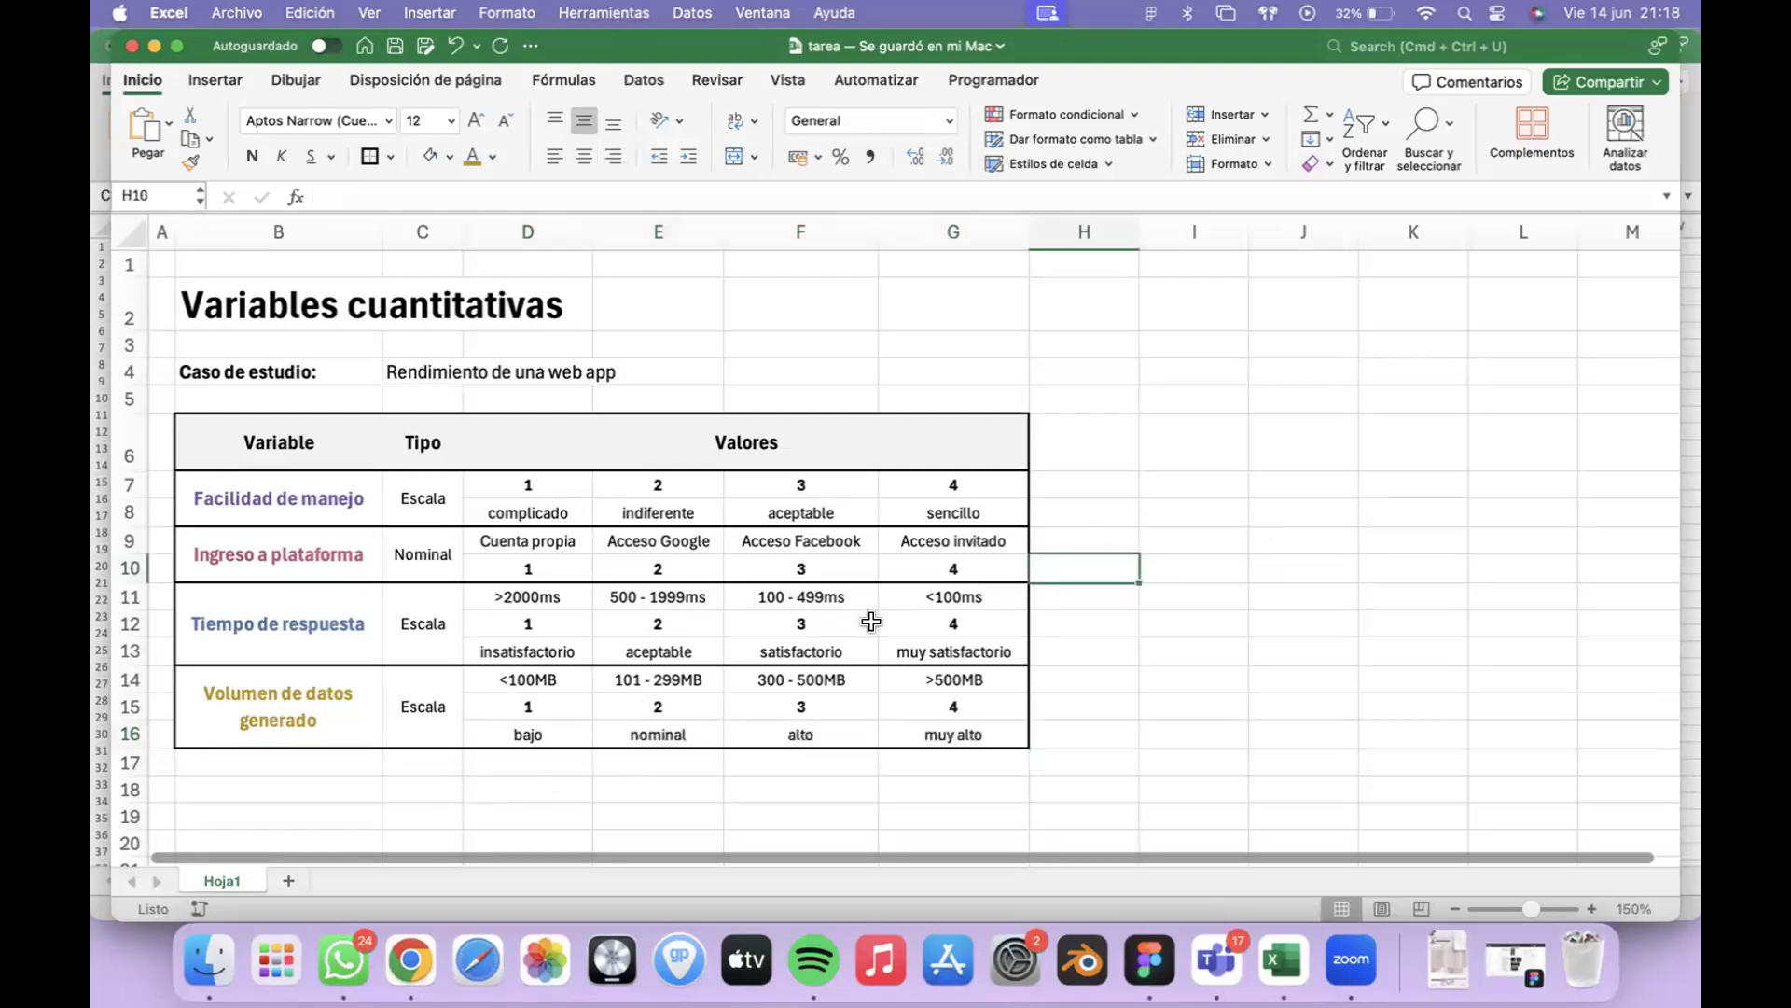
key("ctrl+Right")
key("ctrl+Left")
key("ctrl+Up")
key("ctrl+Left")
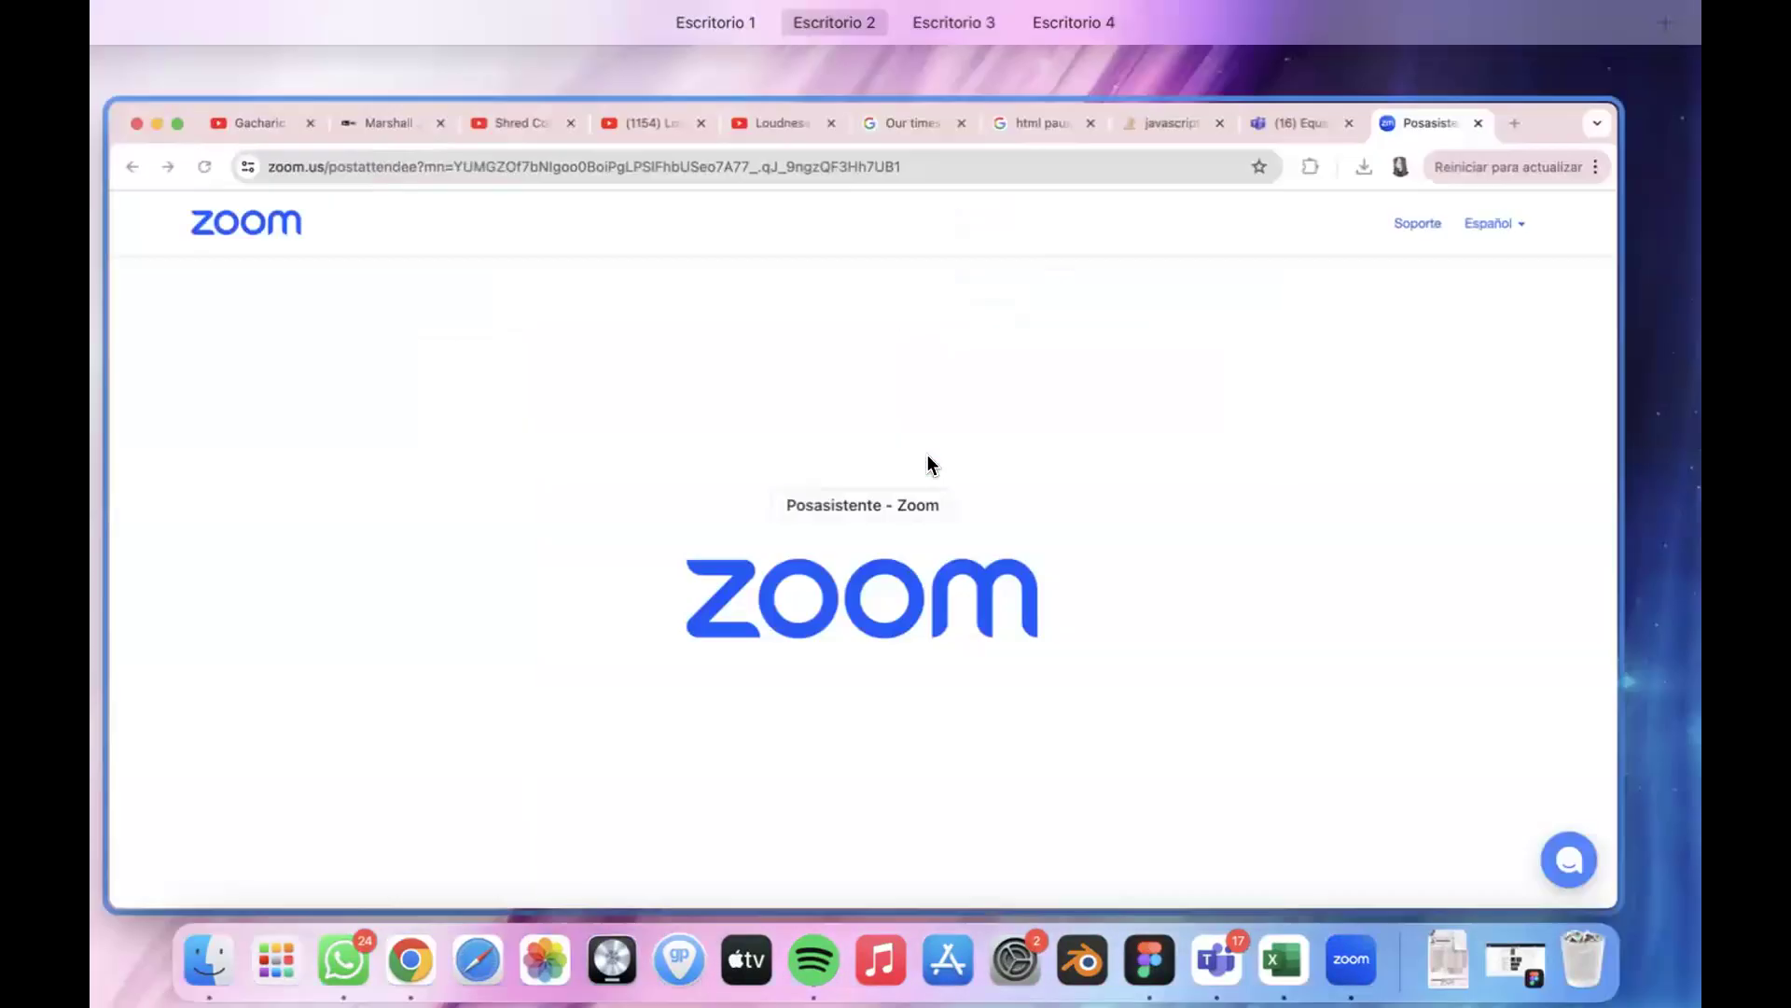
Go to the UPEA Posgrado course site by entering 'upea' in a new tab
left_click(1646, 47)
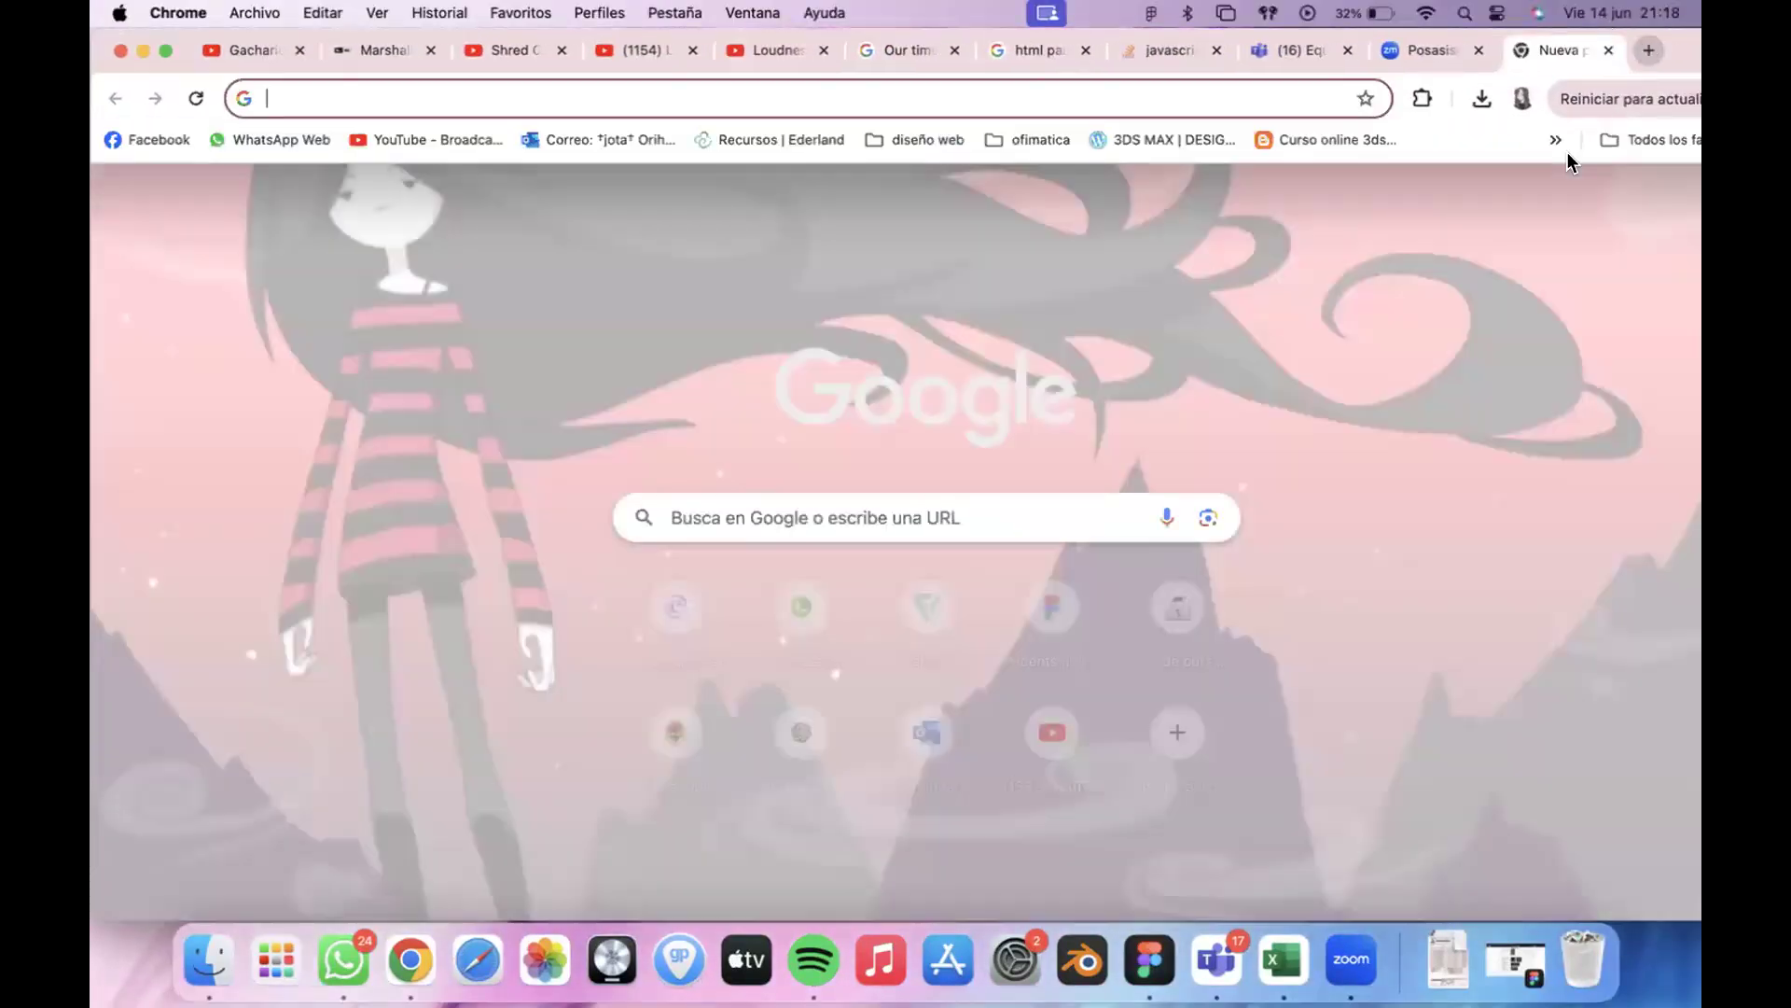
type("upea")
key("Return")
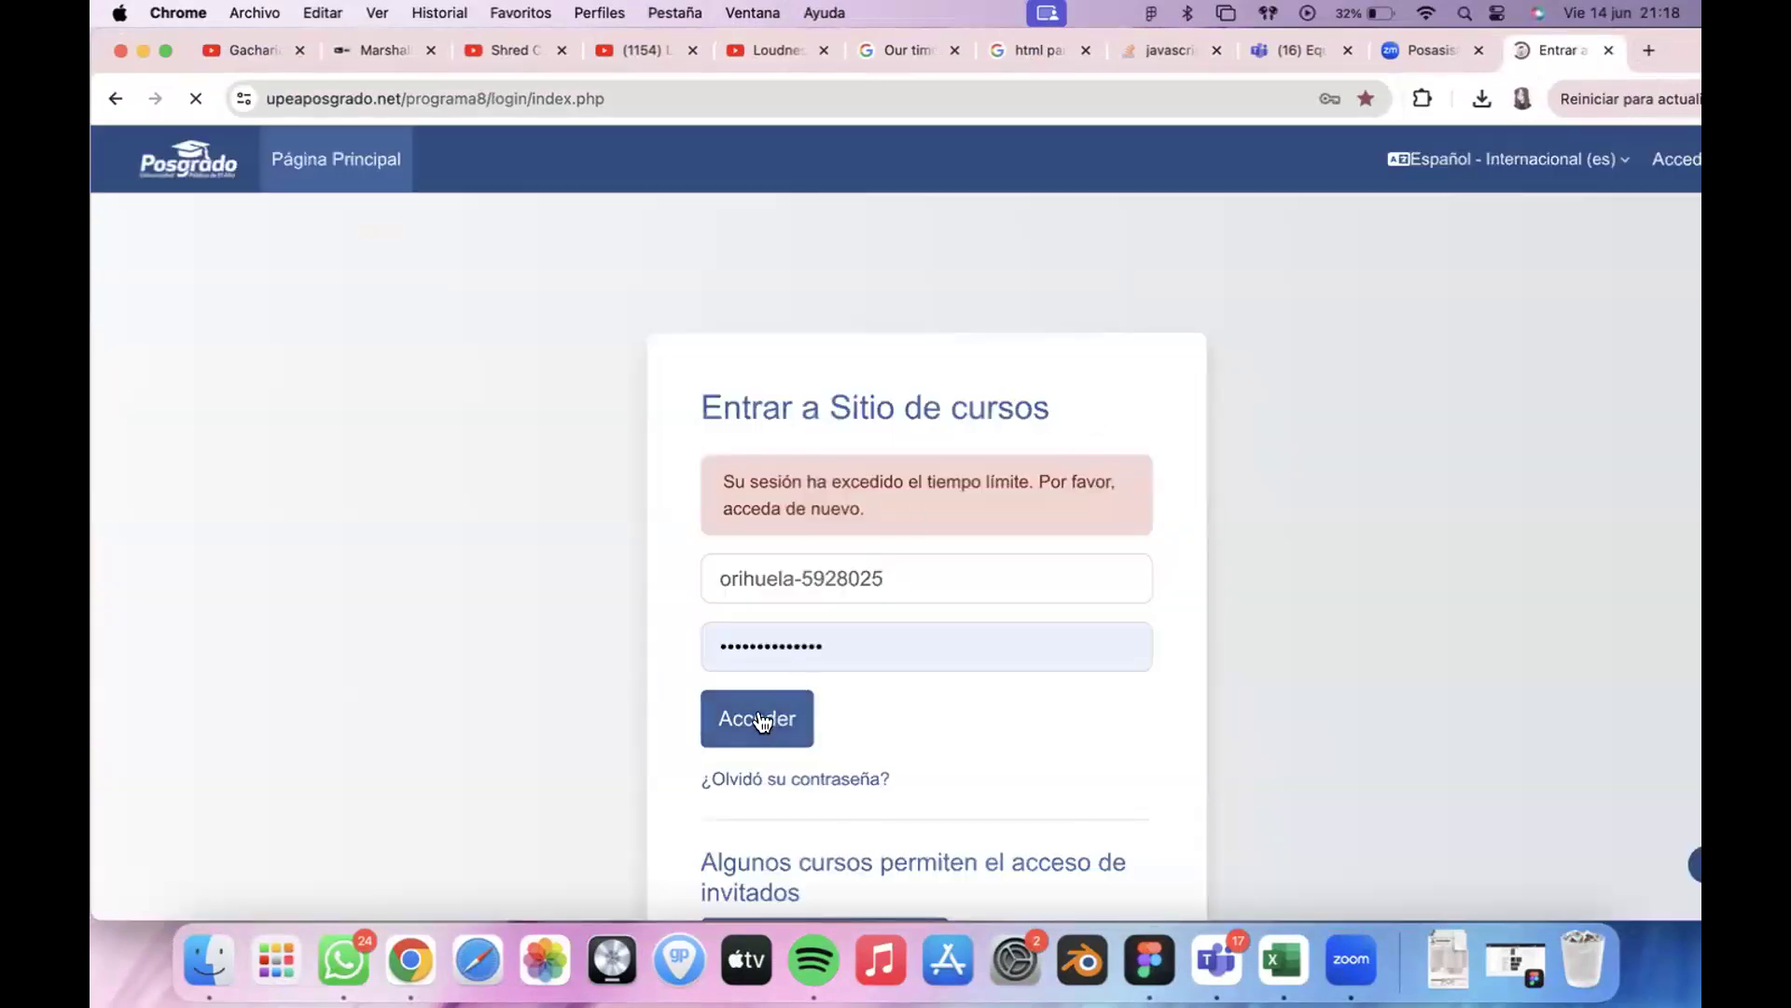
Log in with Acceder and look over the Área personal dashboard's recent courses
left_click(762, 721)
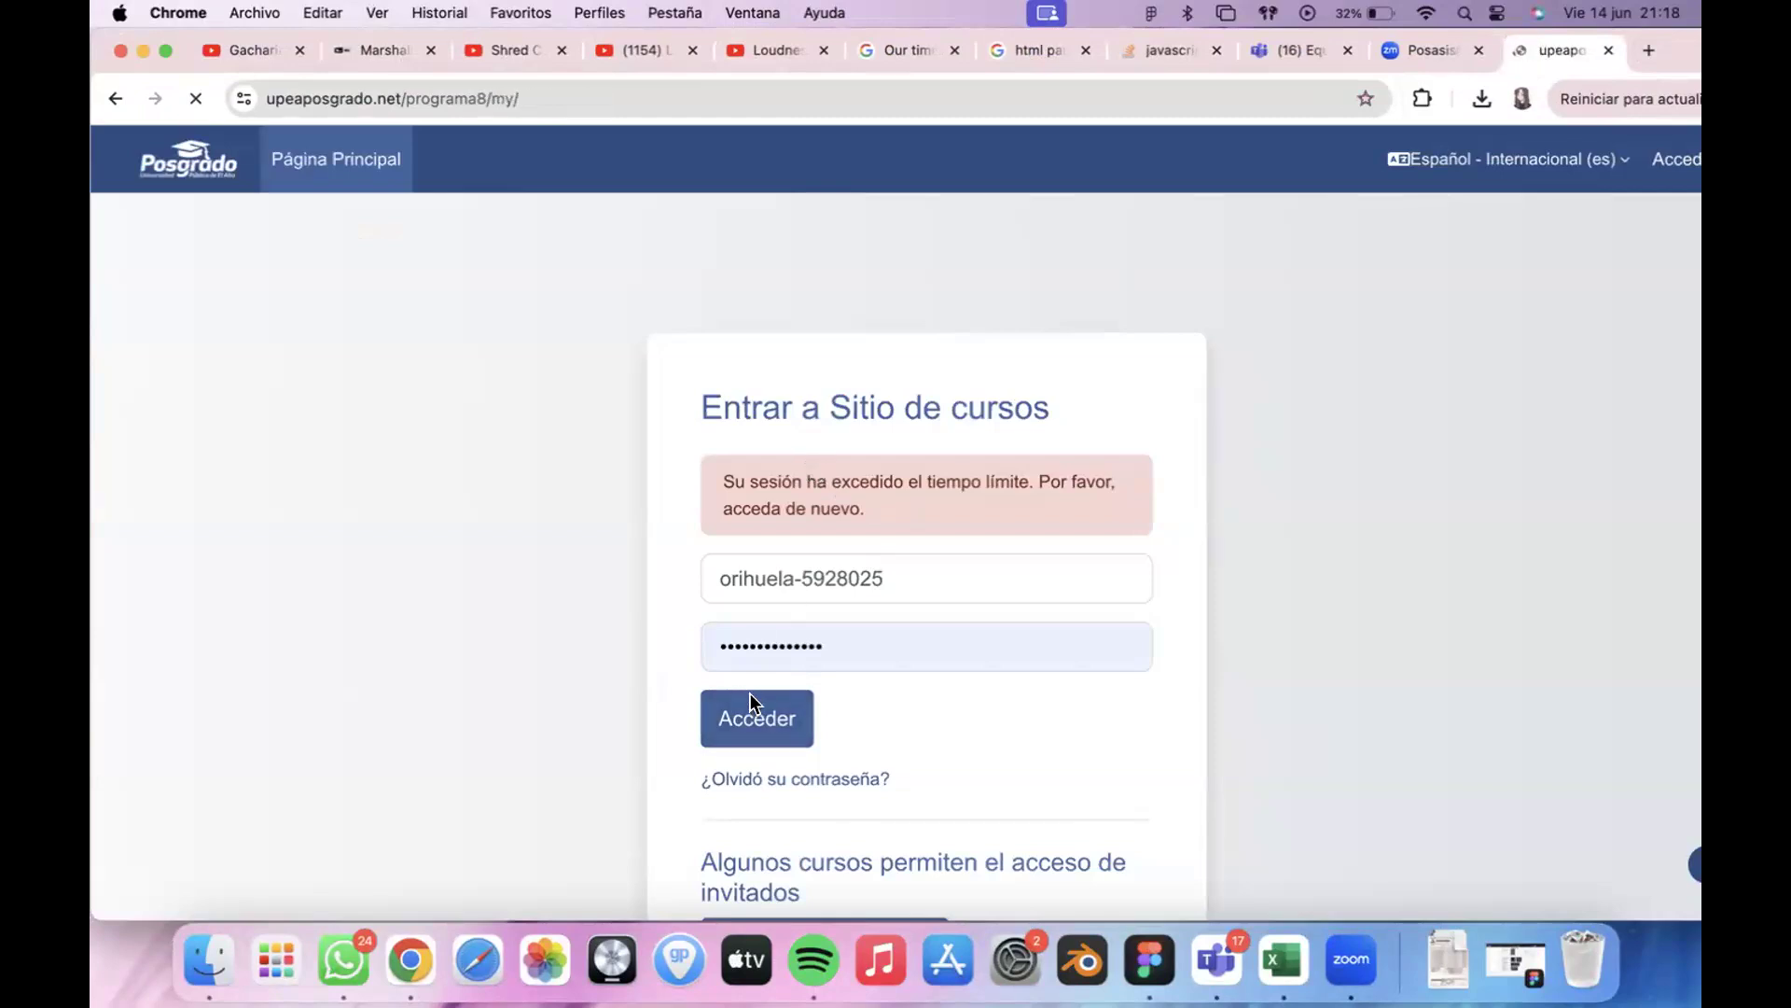
scroll(804, 535, "down", 3)
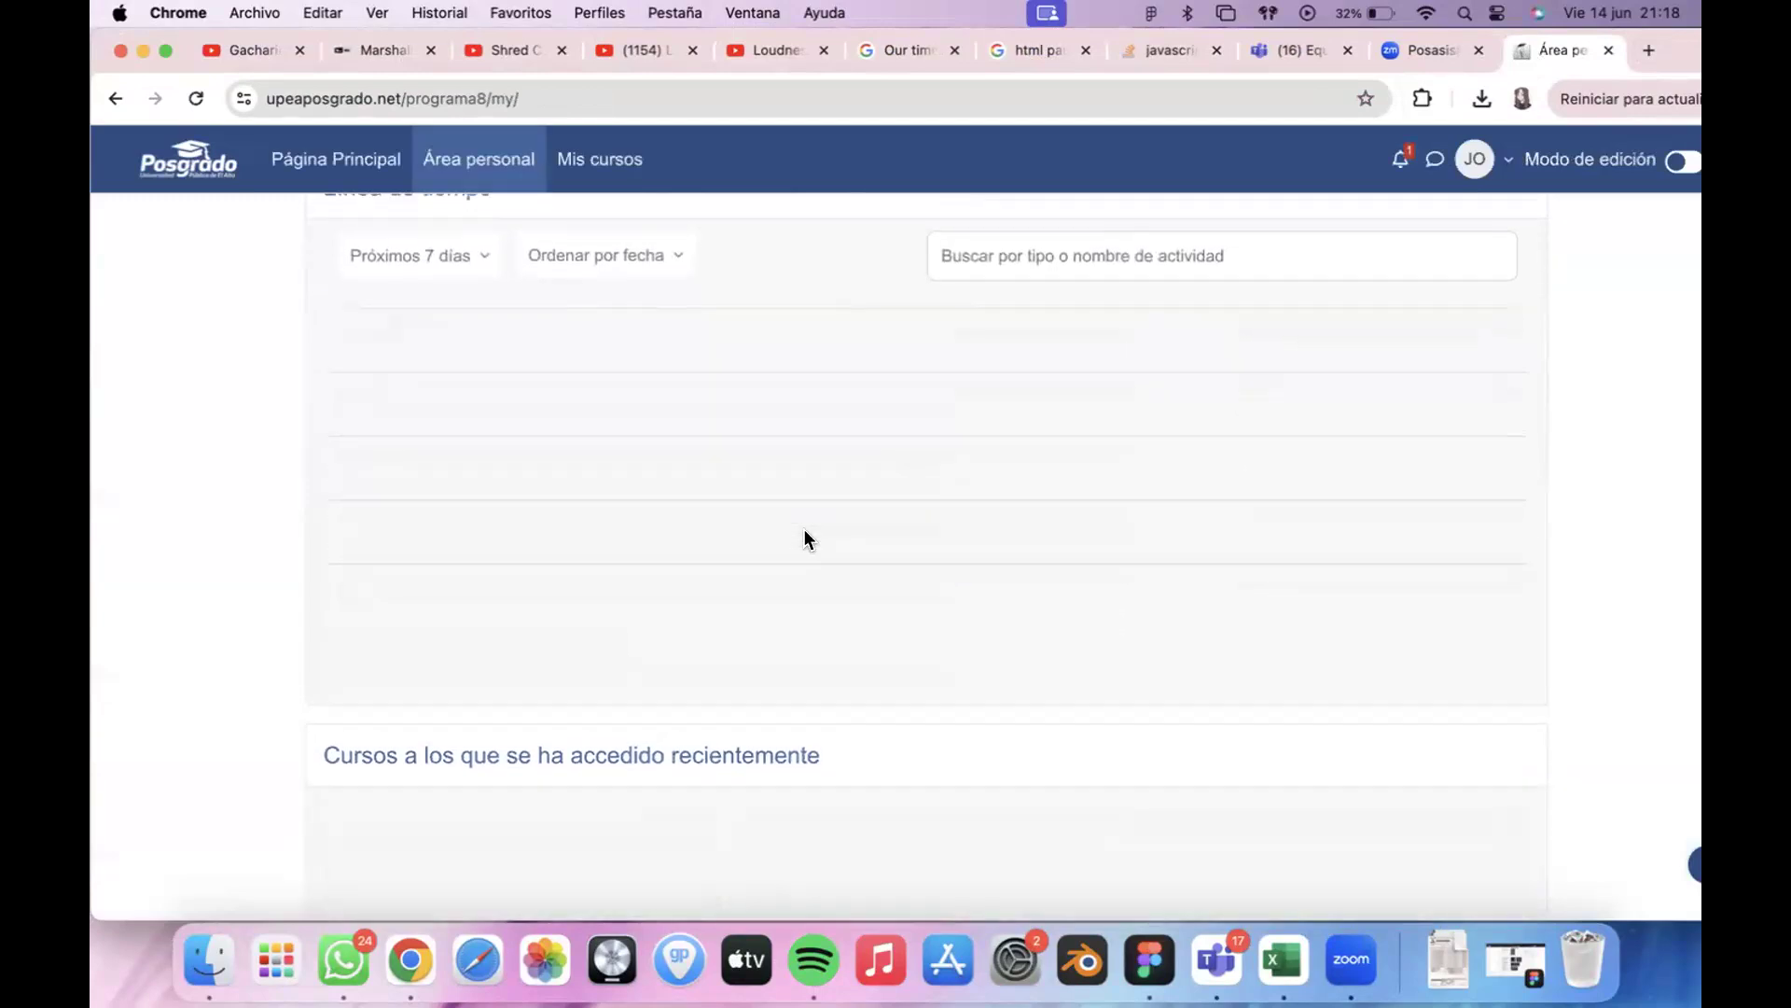
scroll(804, 529, "up", 3)
scroll(804, 532, "down", 3)
Enter the MOD_09: INVESTIGACIÓN CUANTITATIVA course and scroll to the Tarea Final section
left_click(585, 612)
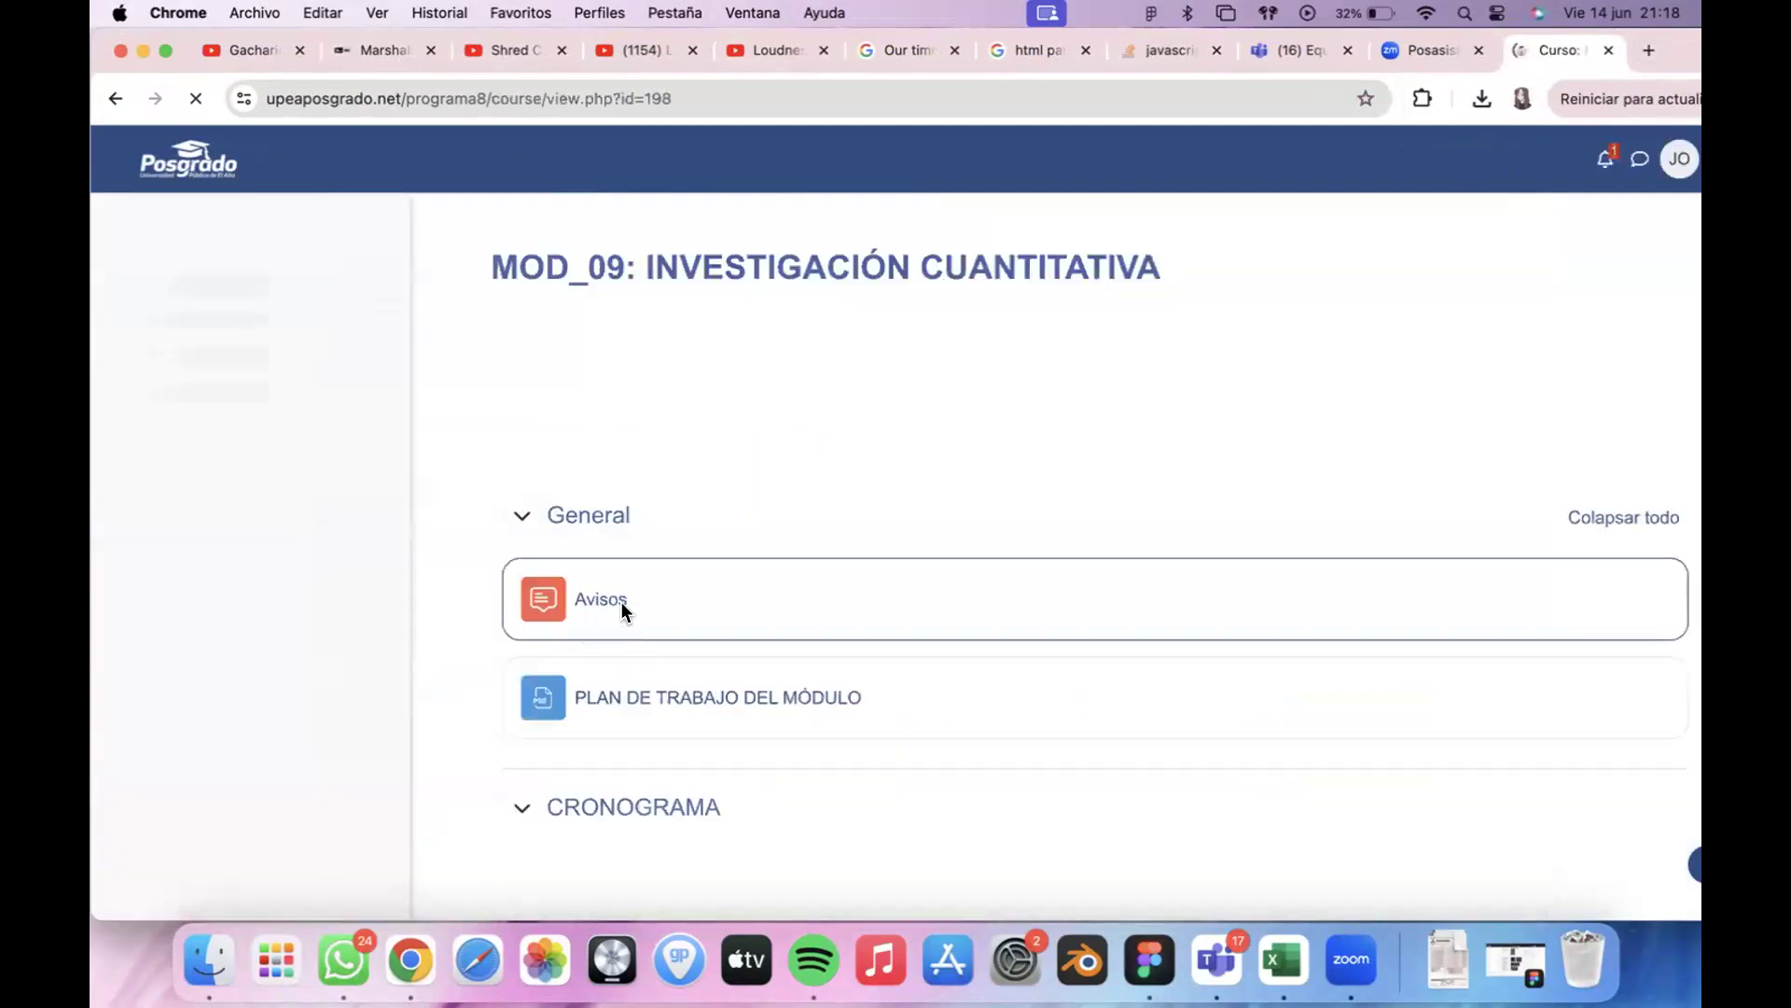
scroll(640, 552, "down", 2)
scroll(640, 558, "down", 20)
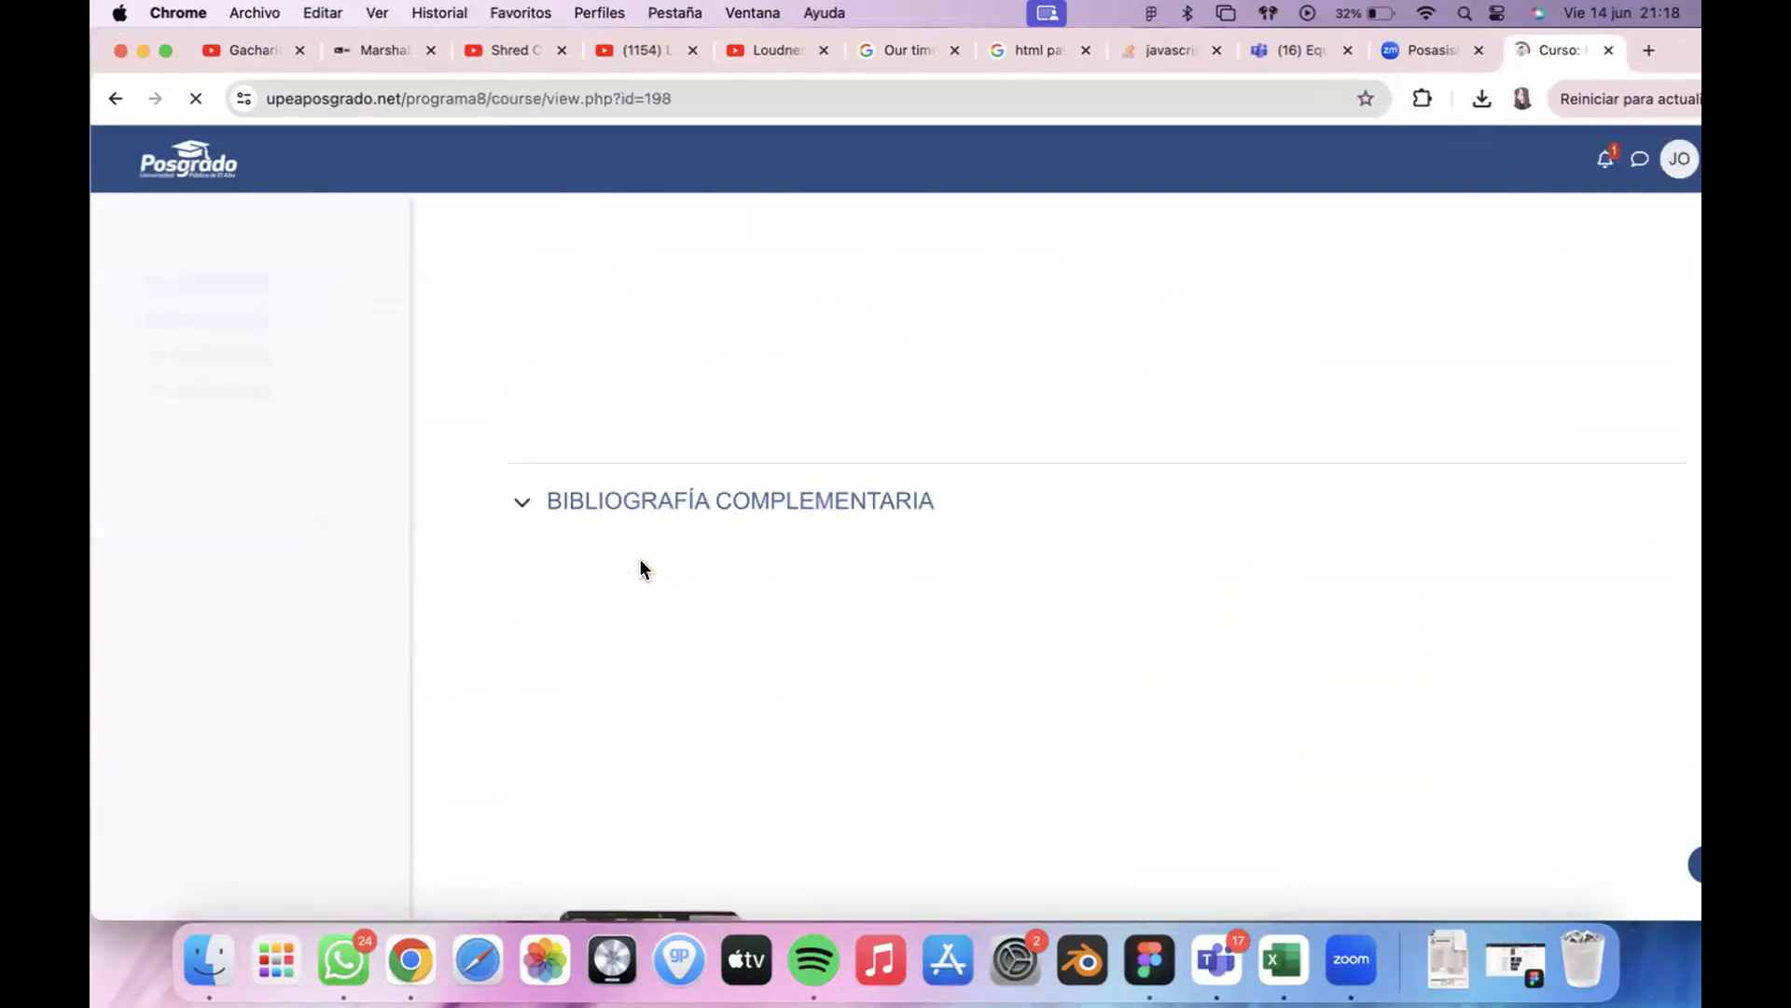
scroll(640, 558, "down", 15)
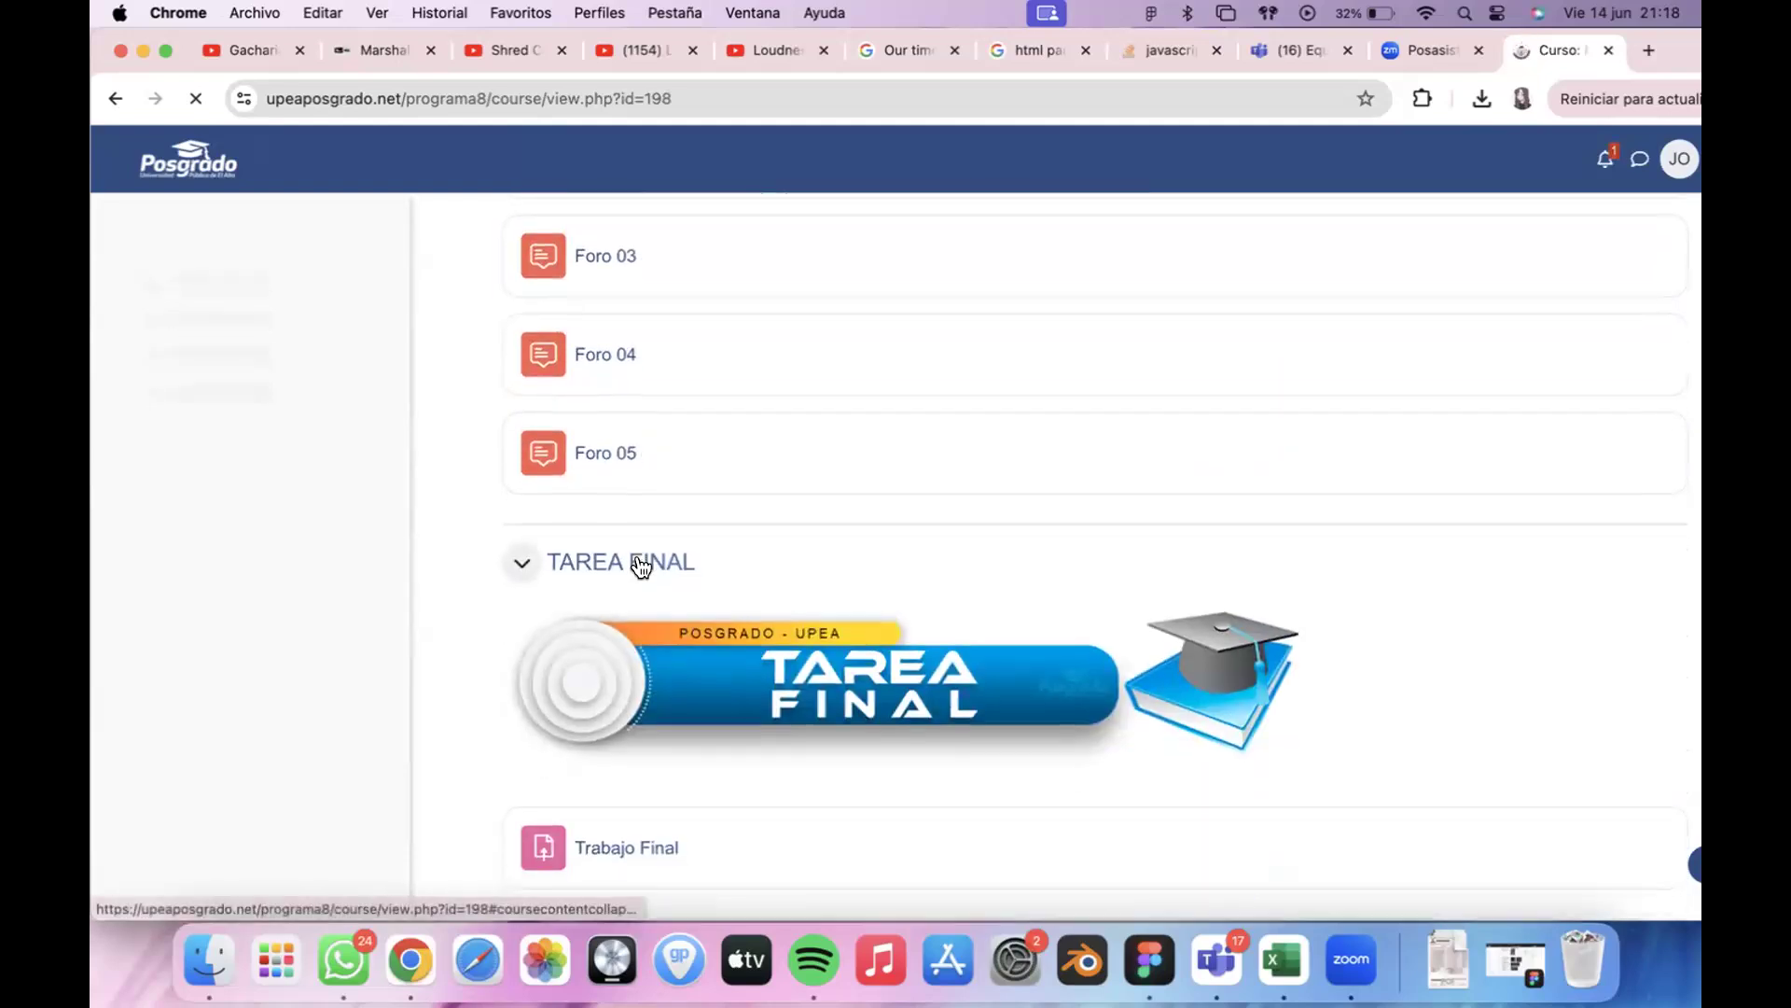
scroll(640, 558, "up", 4)
scroll(640, 558, "up", 3)
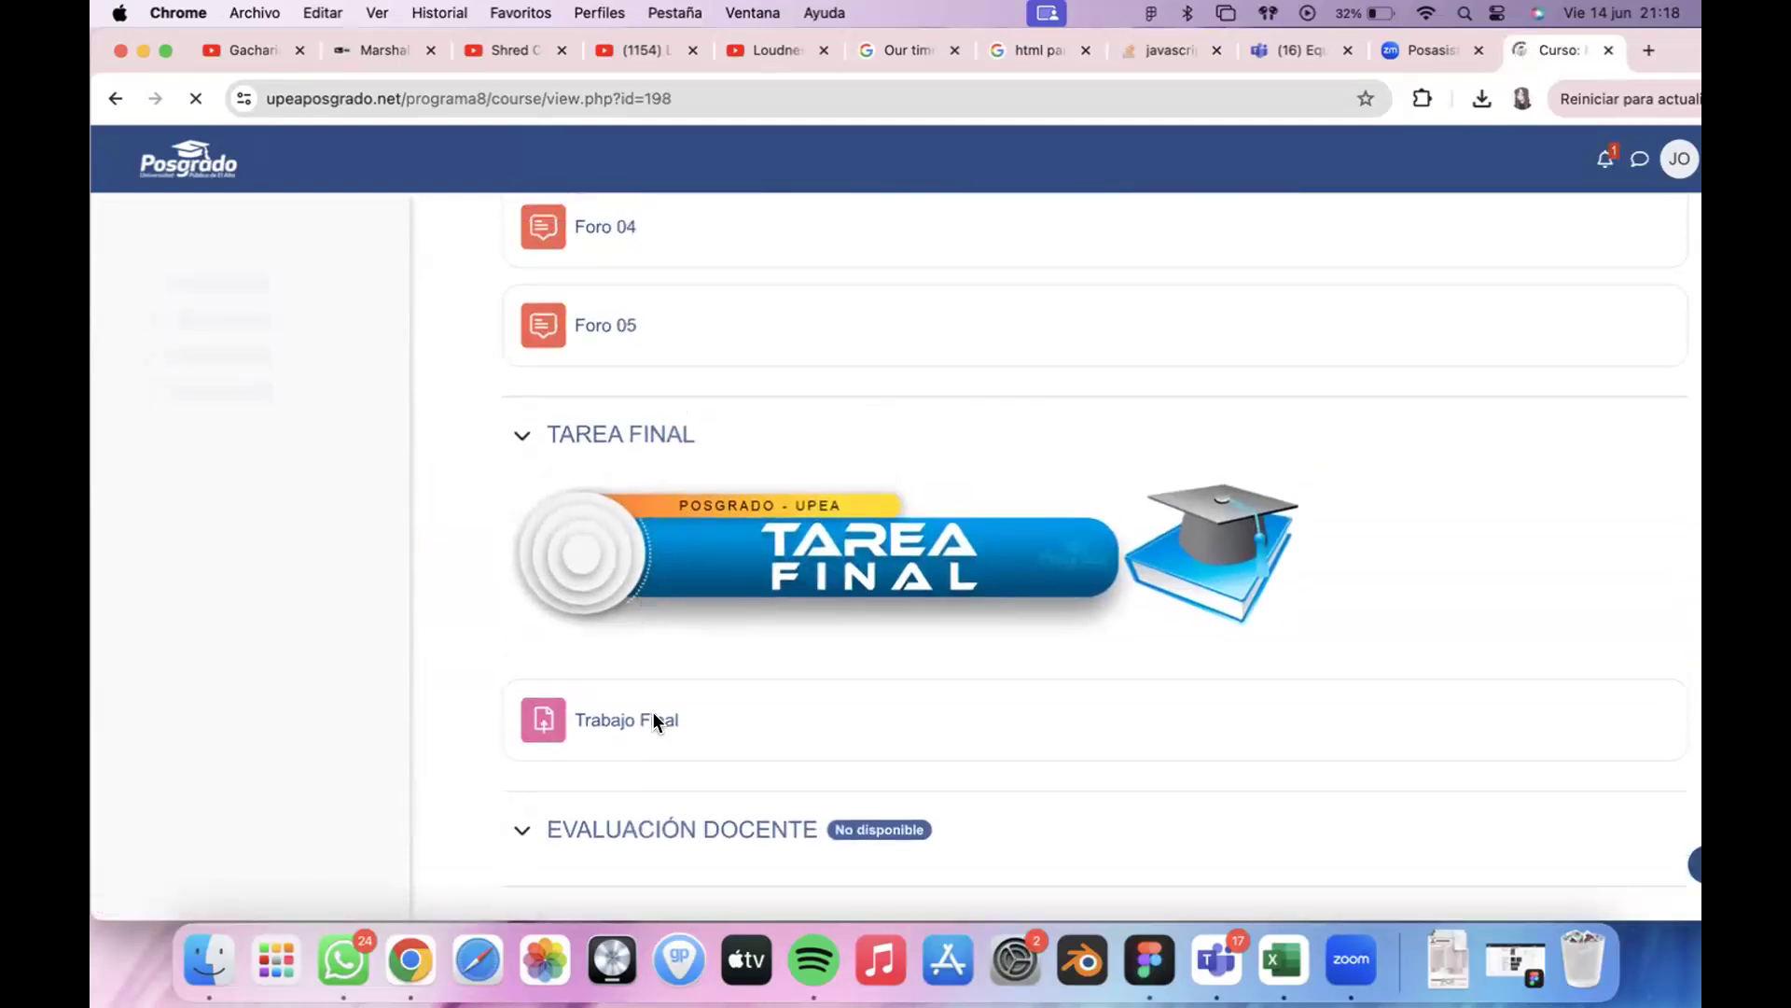
scroll(746, 679, "up", 15)
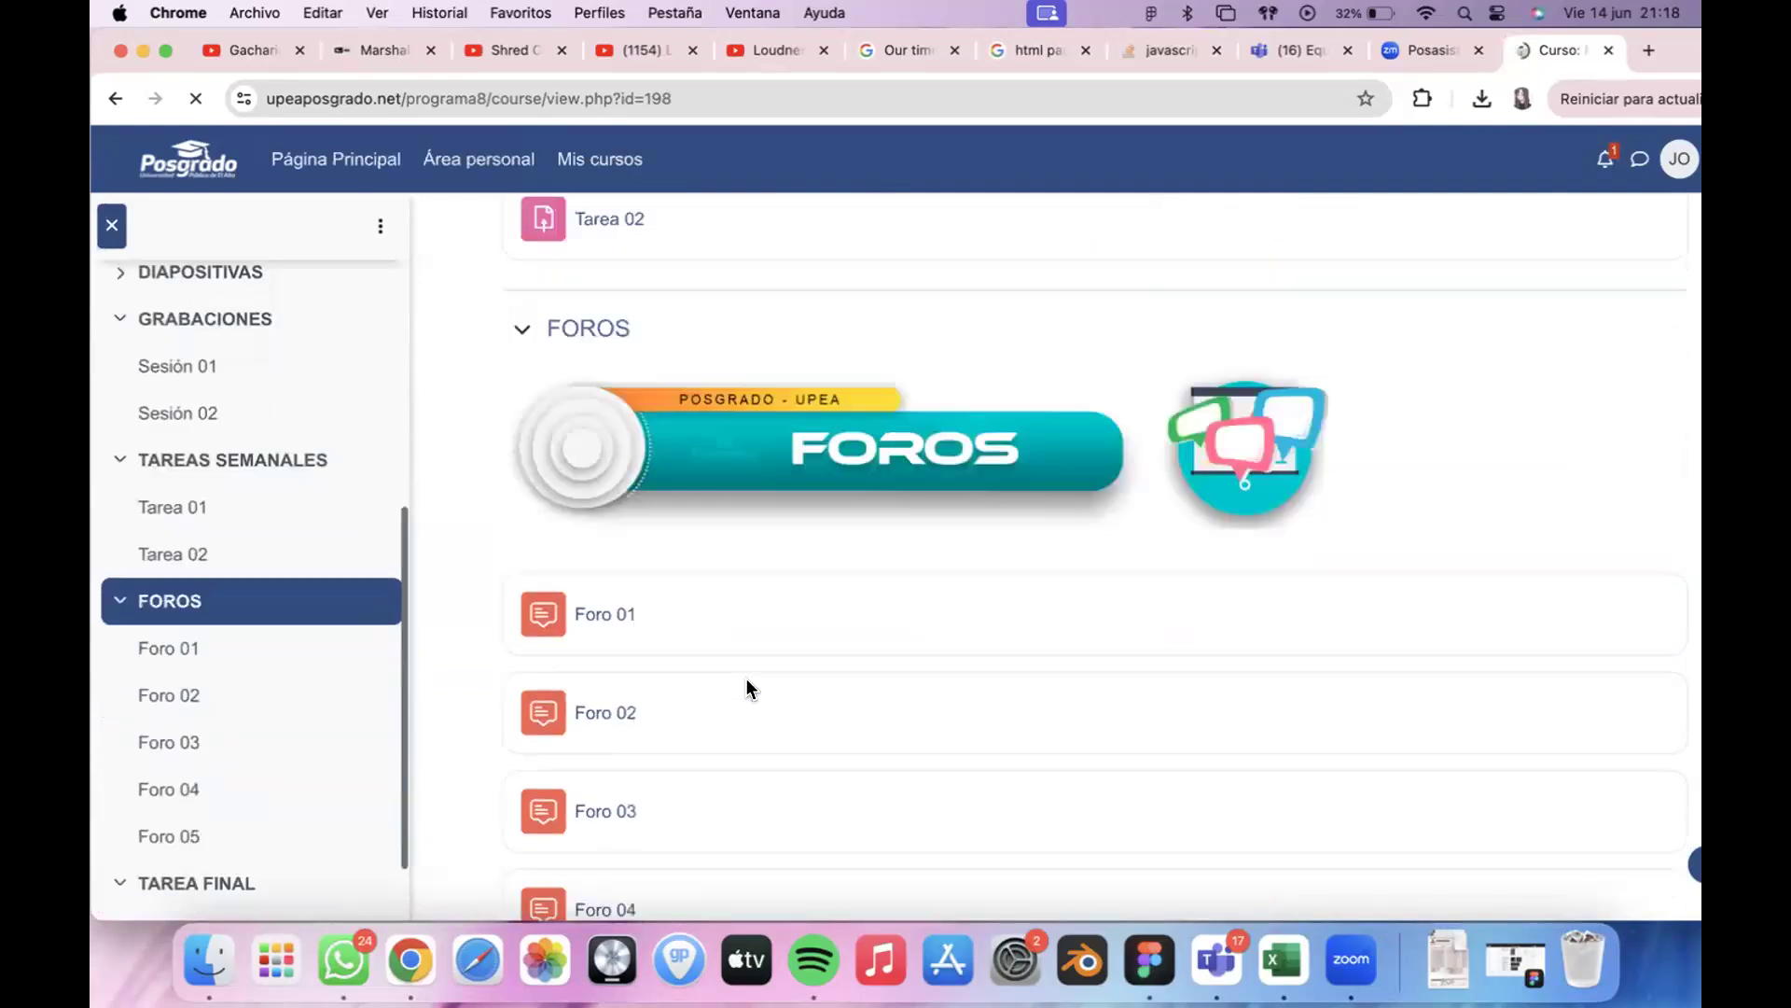
scroll(642, 457, "down", 10)
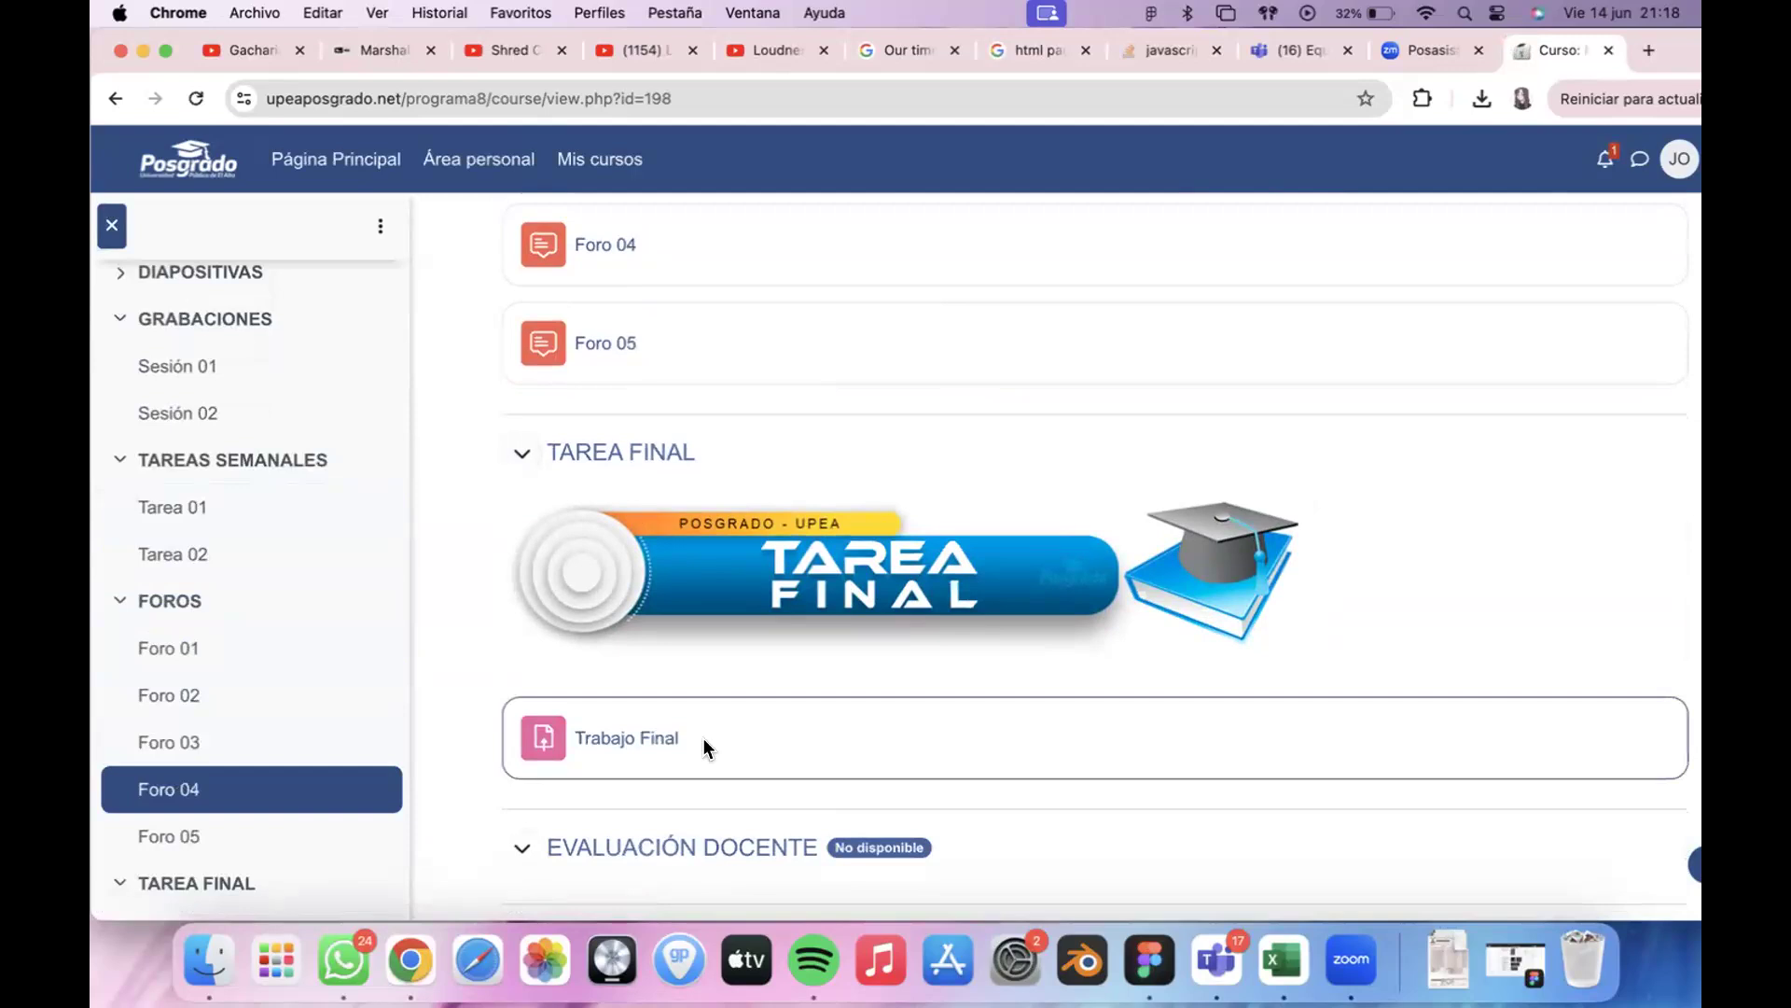
Open the Trabajo Final assignment and review its submission status
left_click(631, 737)
scroll(695, 684, "down", 3)
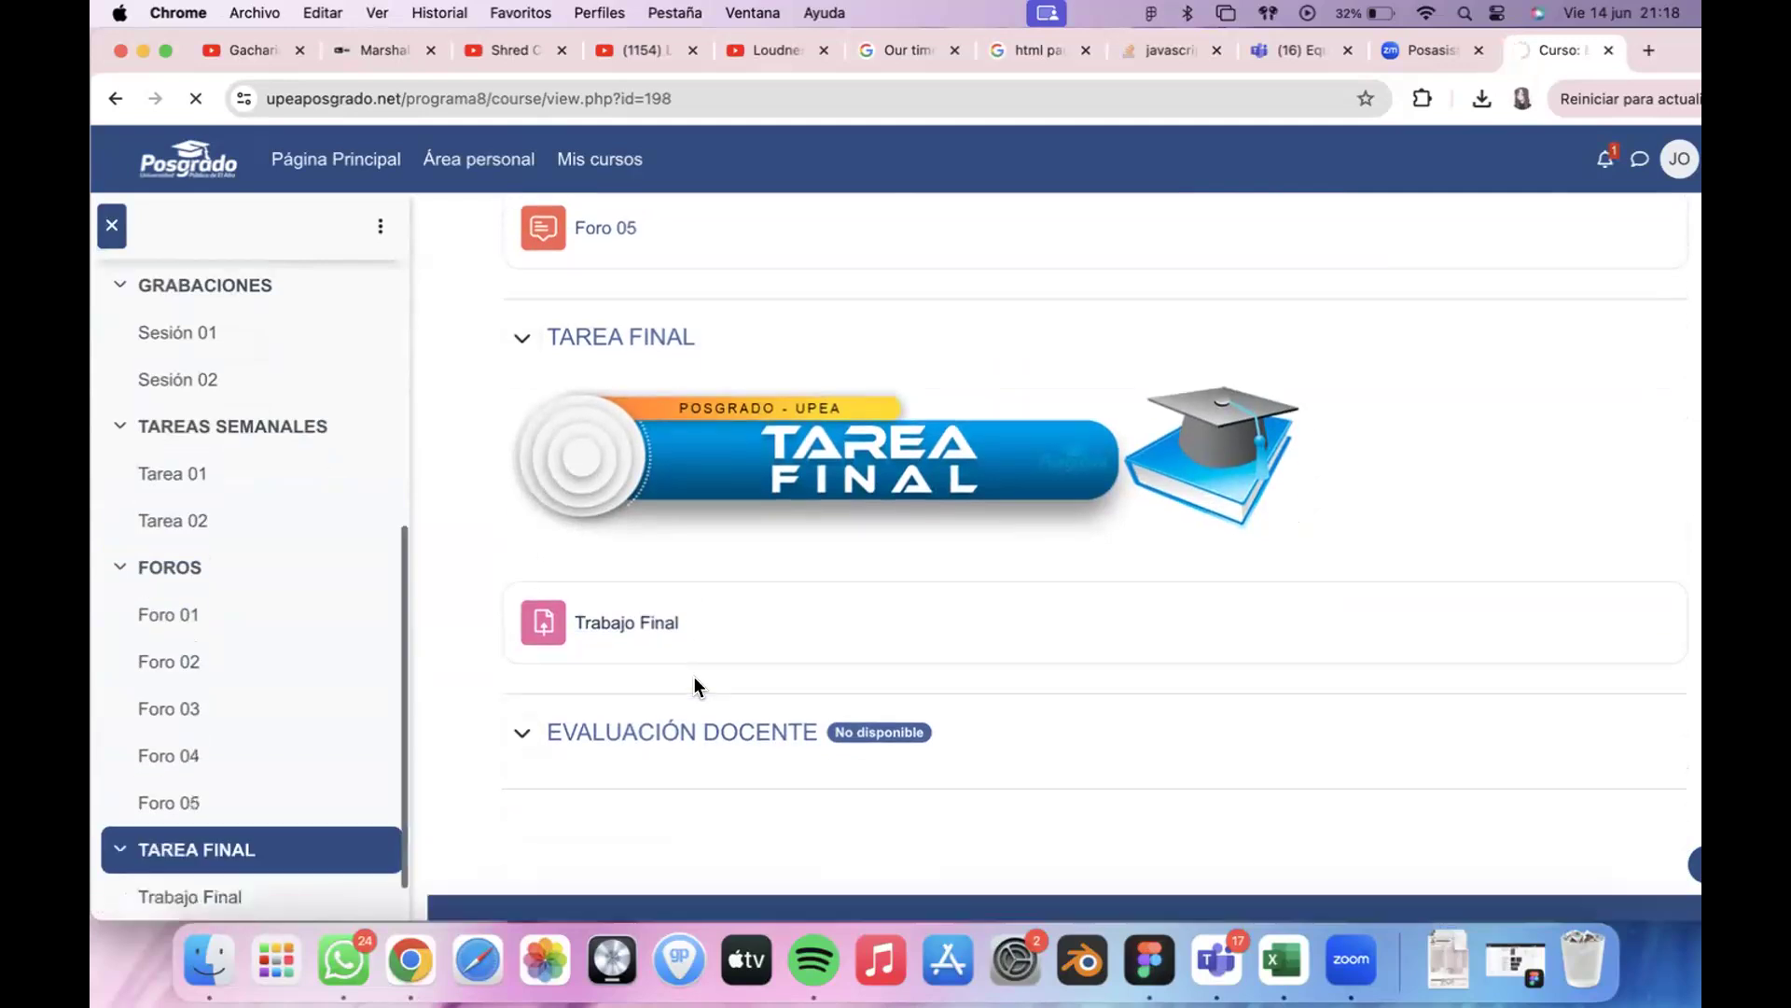
scroll(695, 681, "down", 5)
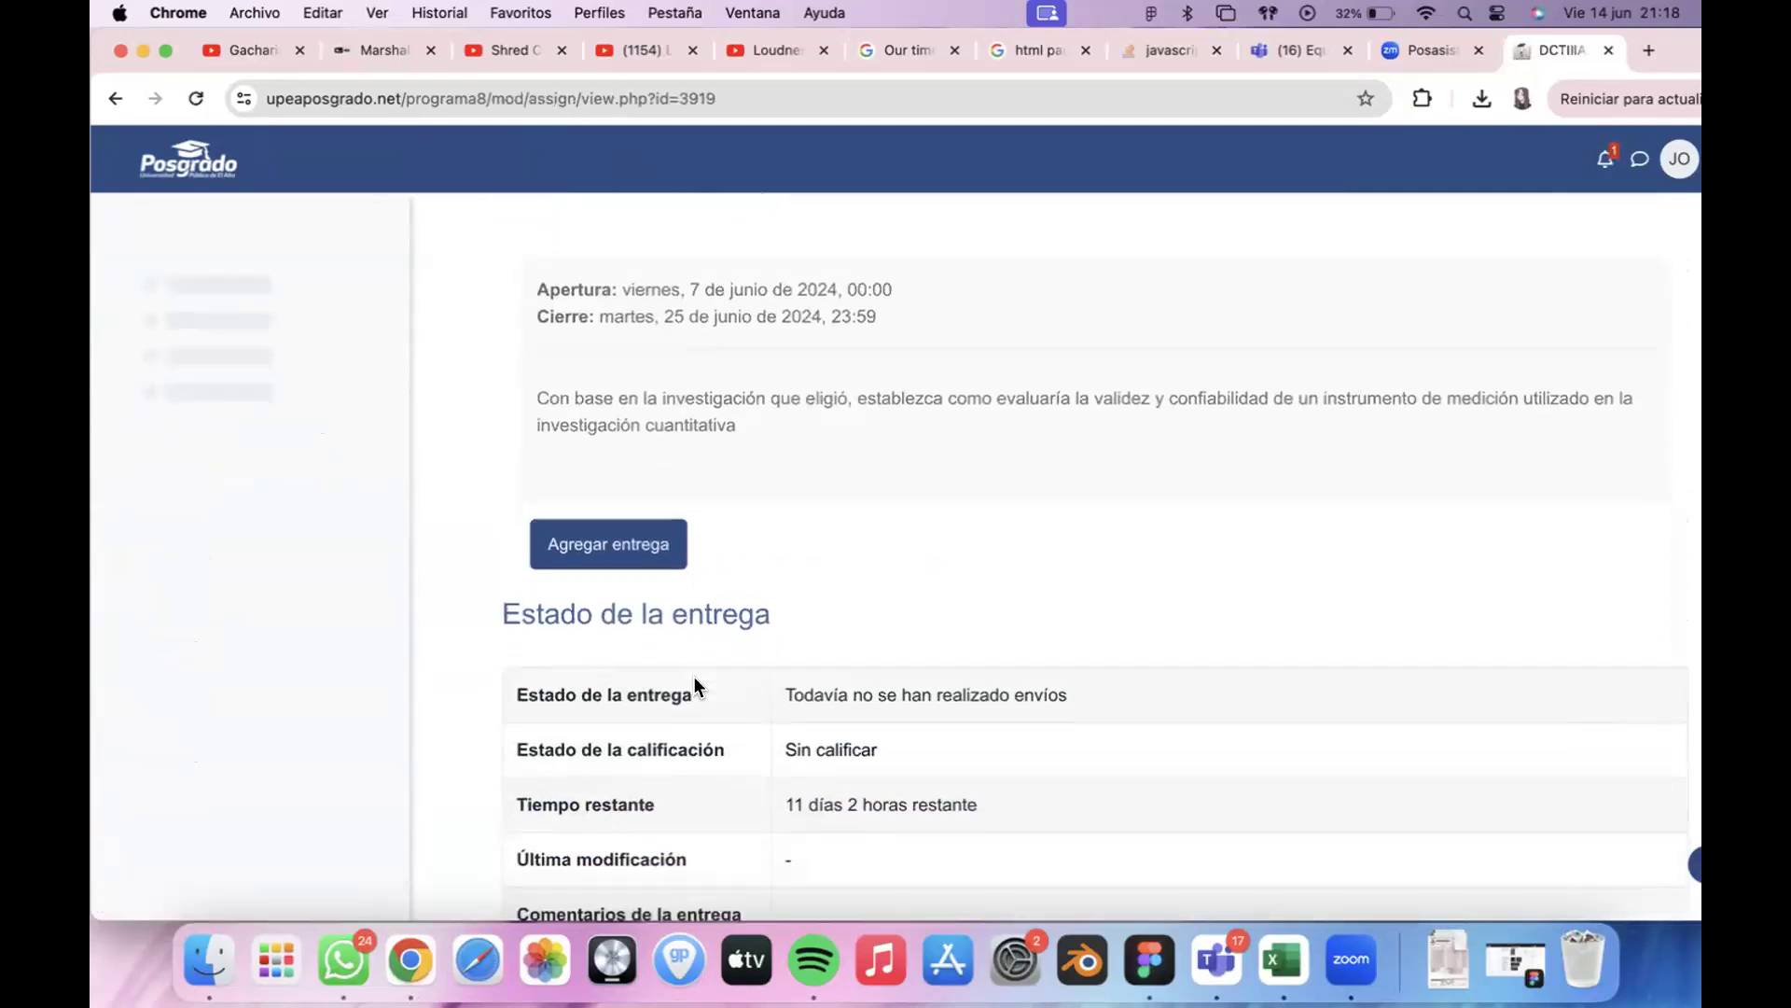
Choose Agregar entrega to open the Trabajo Final file submission form
scroll(694, 682, "up", 3)
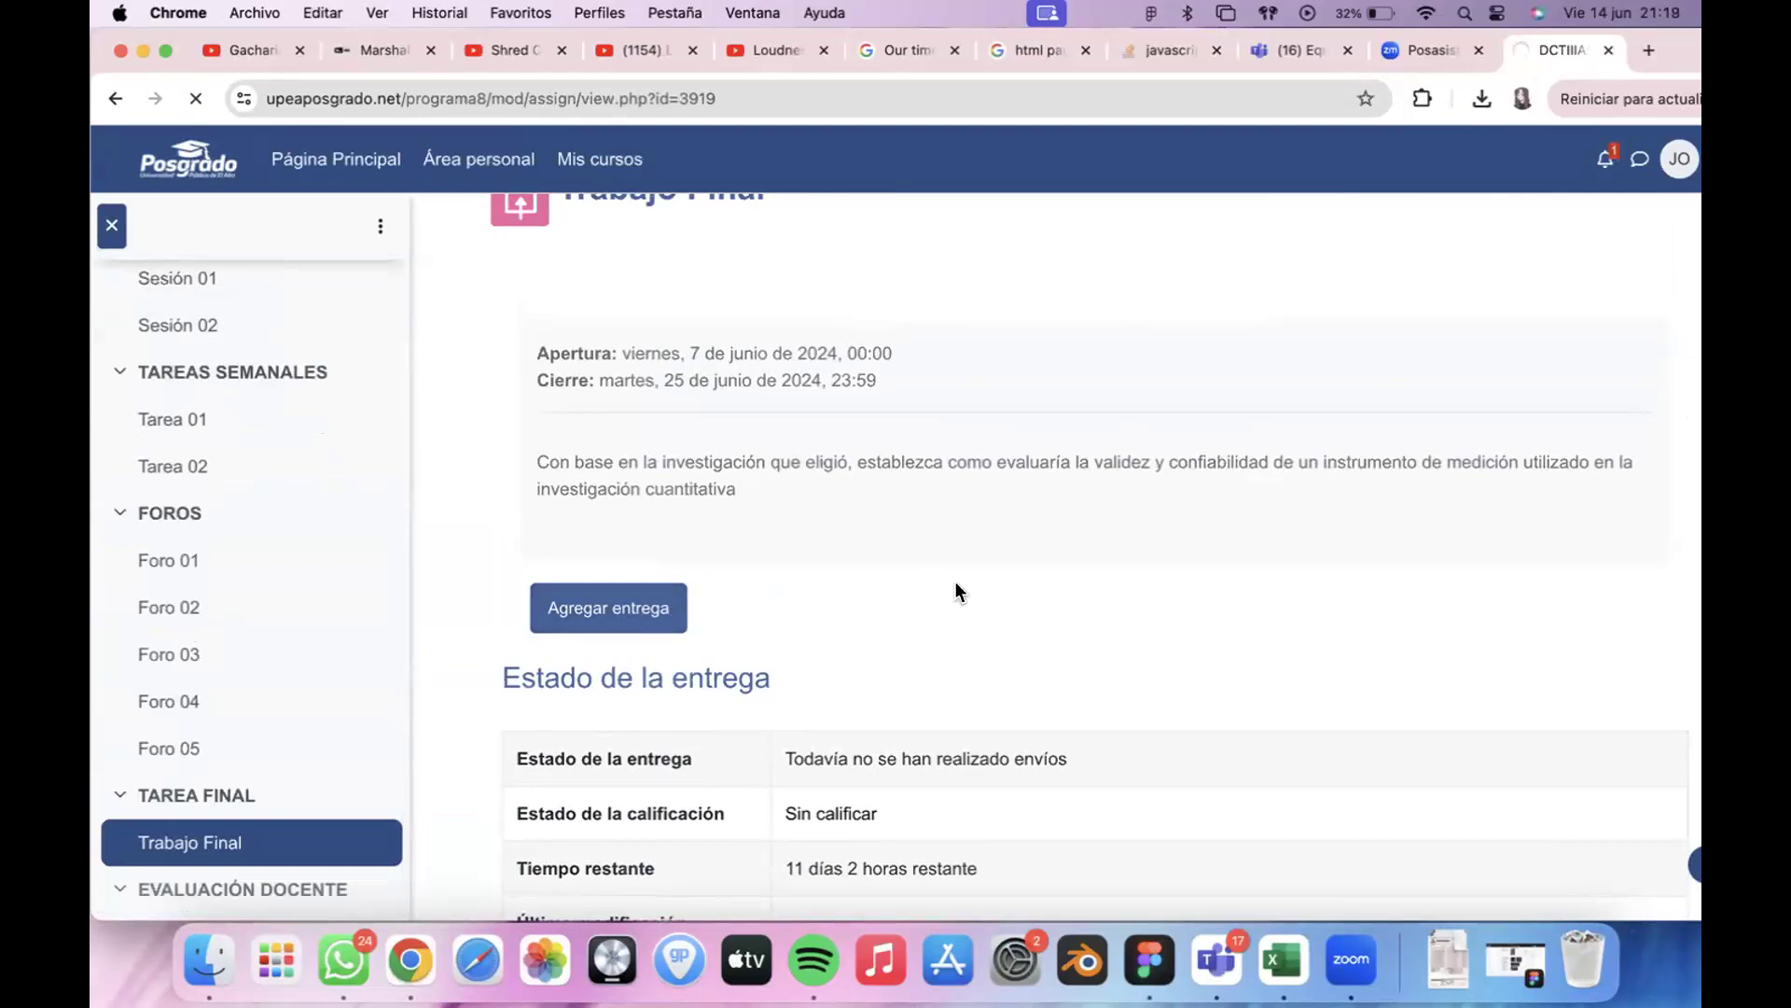
left_click(619, 608)
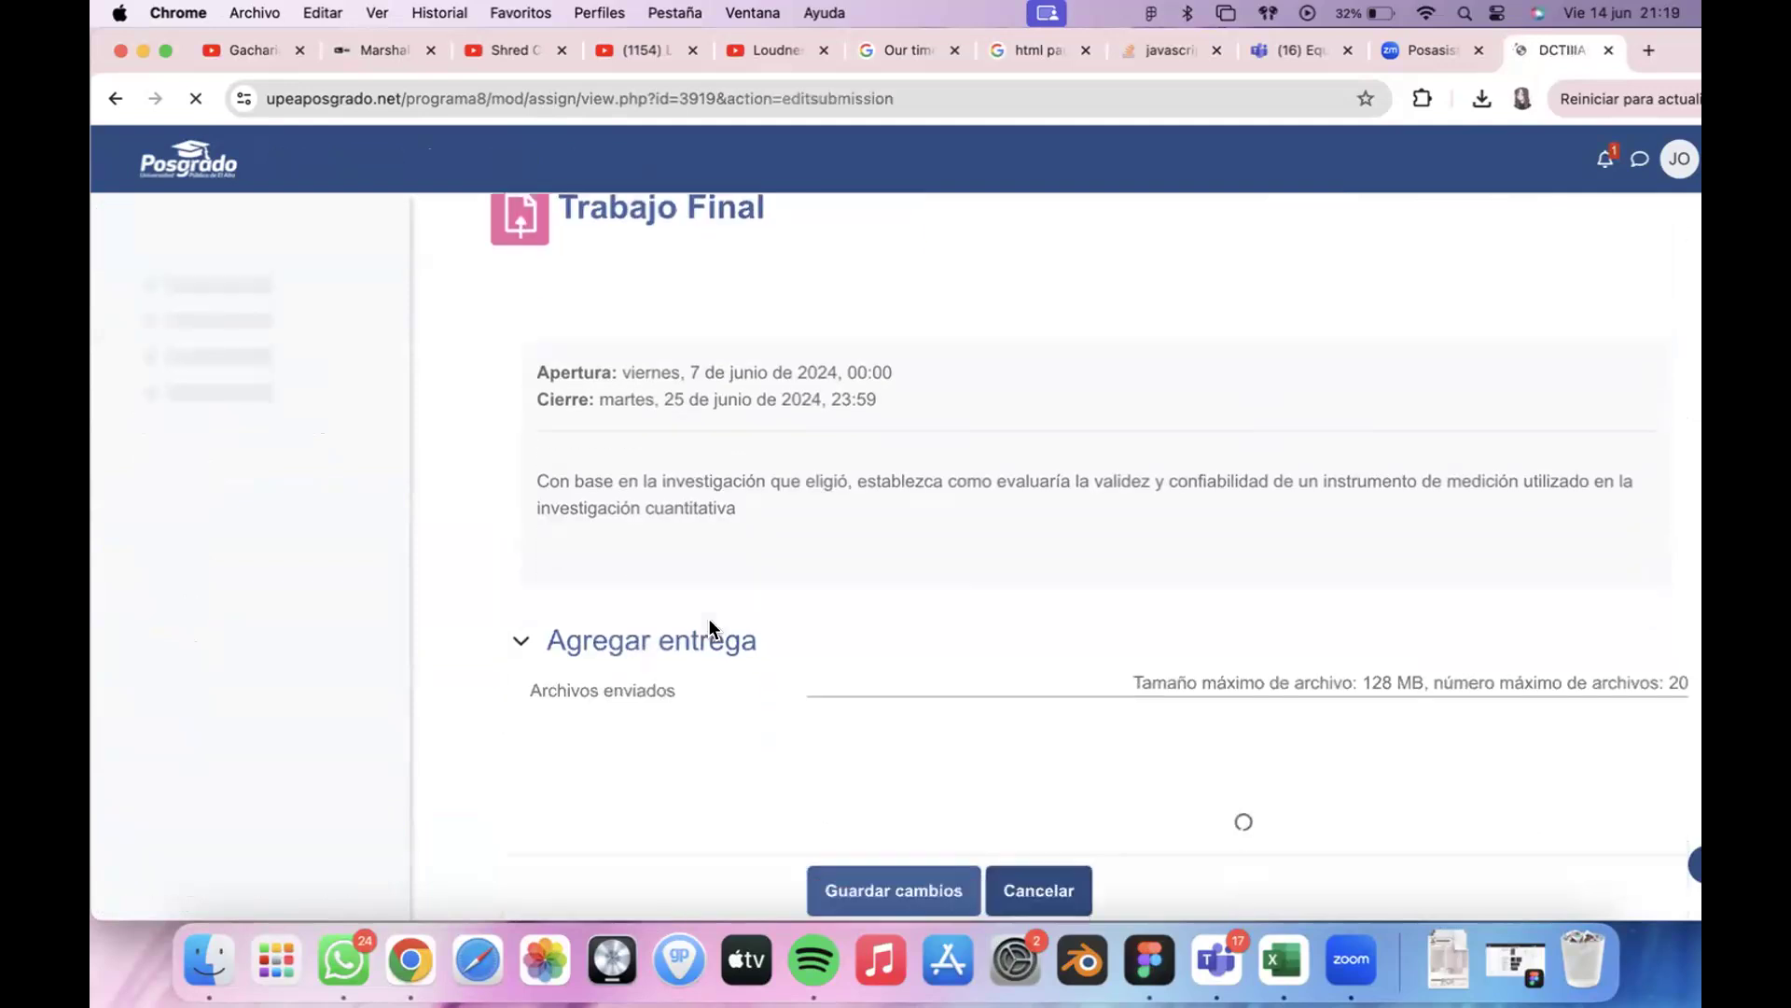
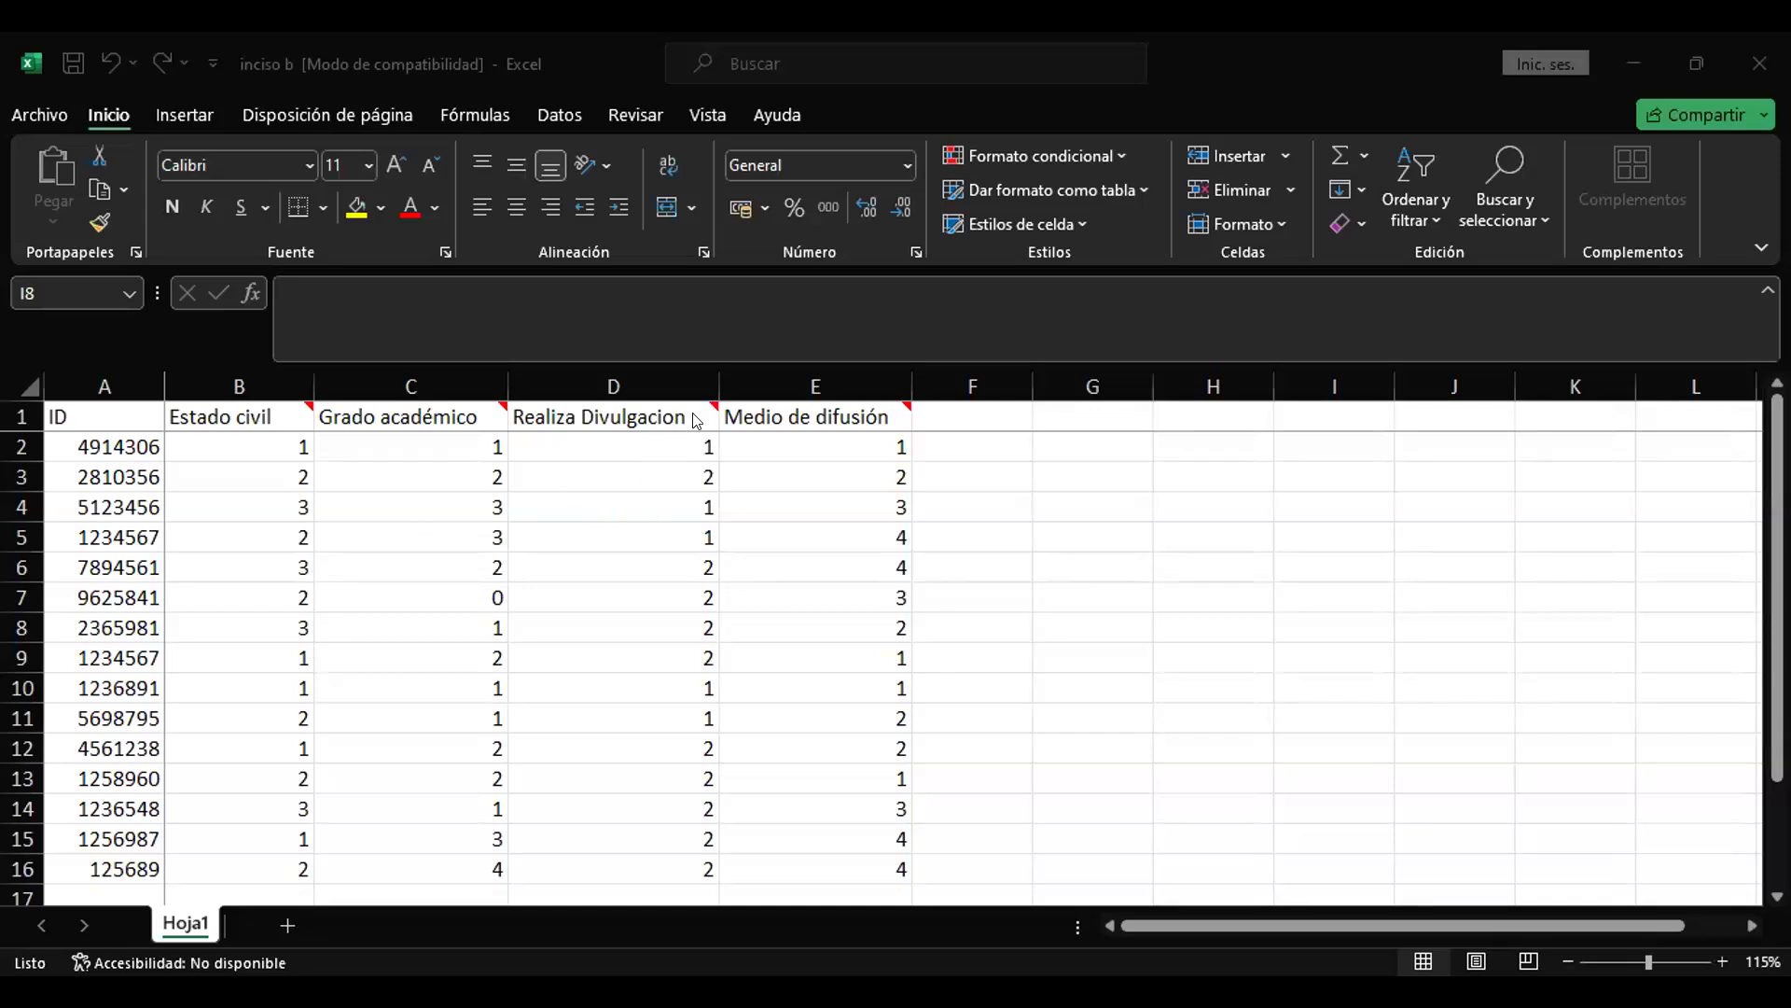
mouse_move(687, 407)
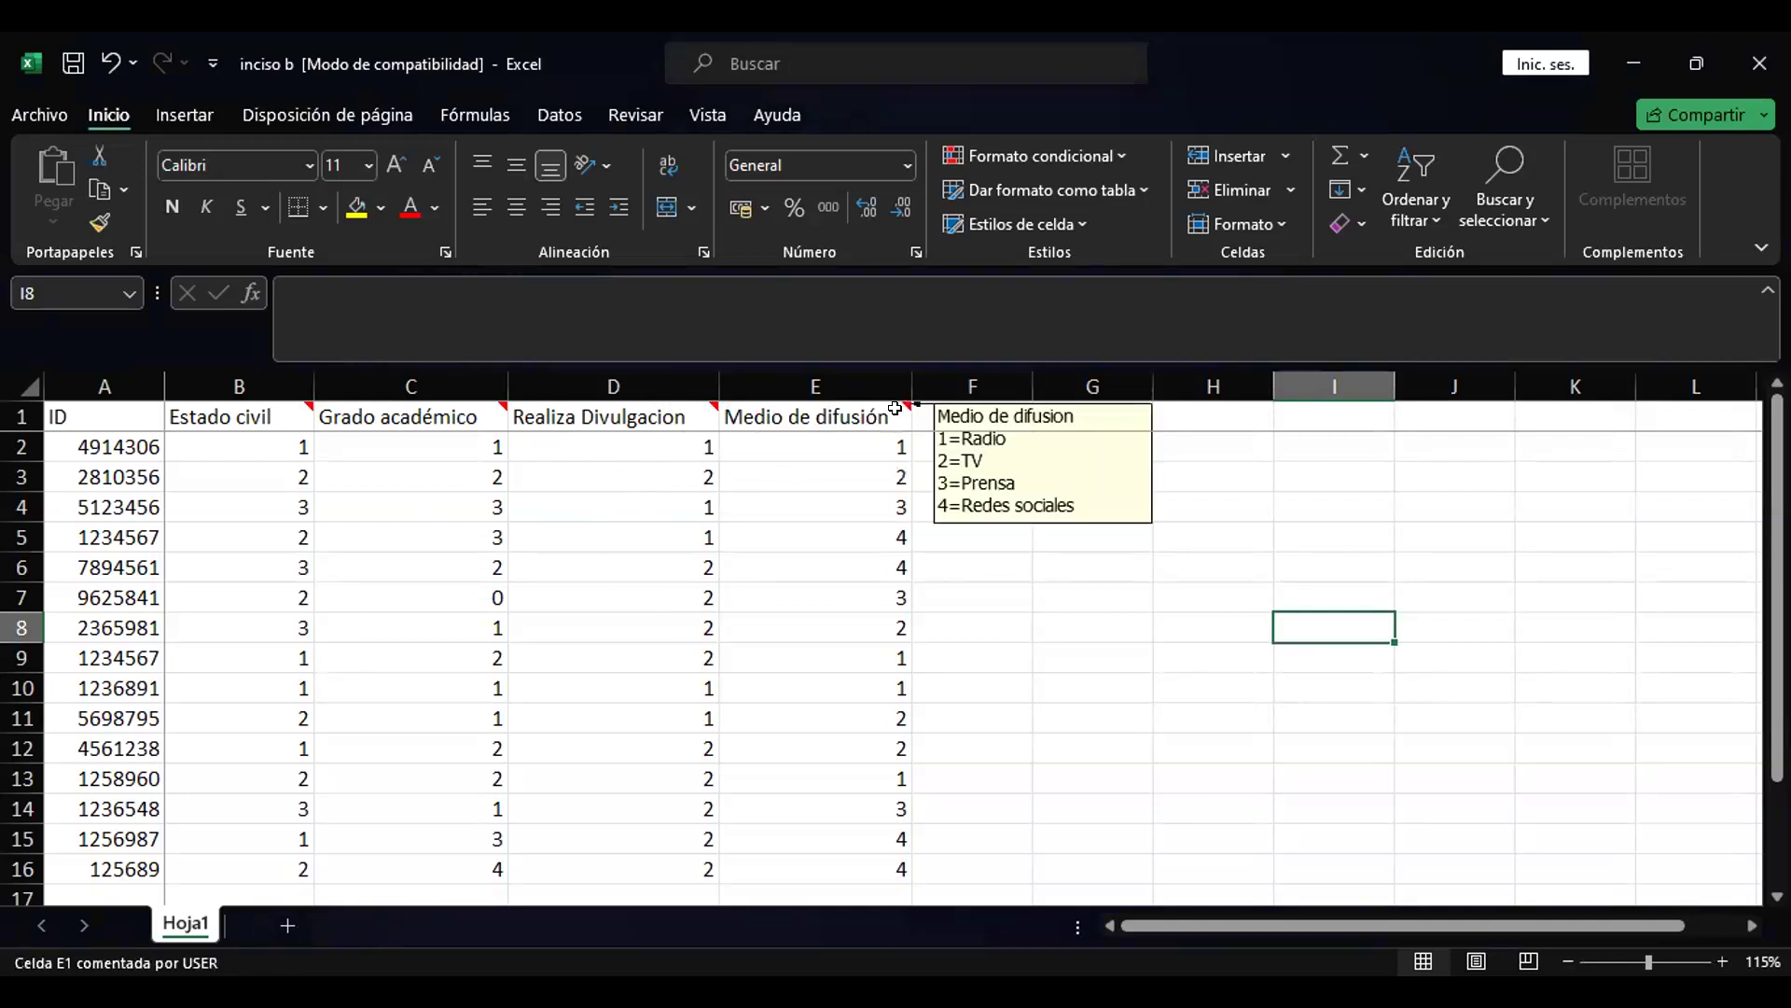
left_click(894, 407)
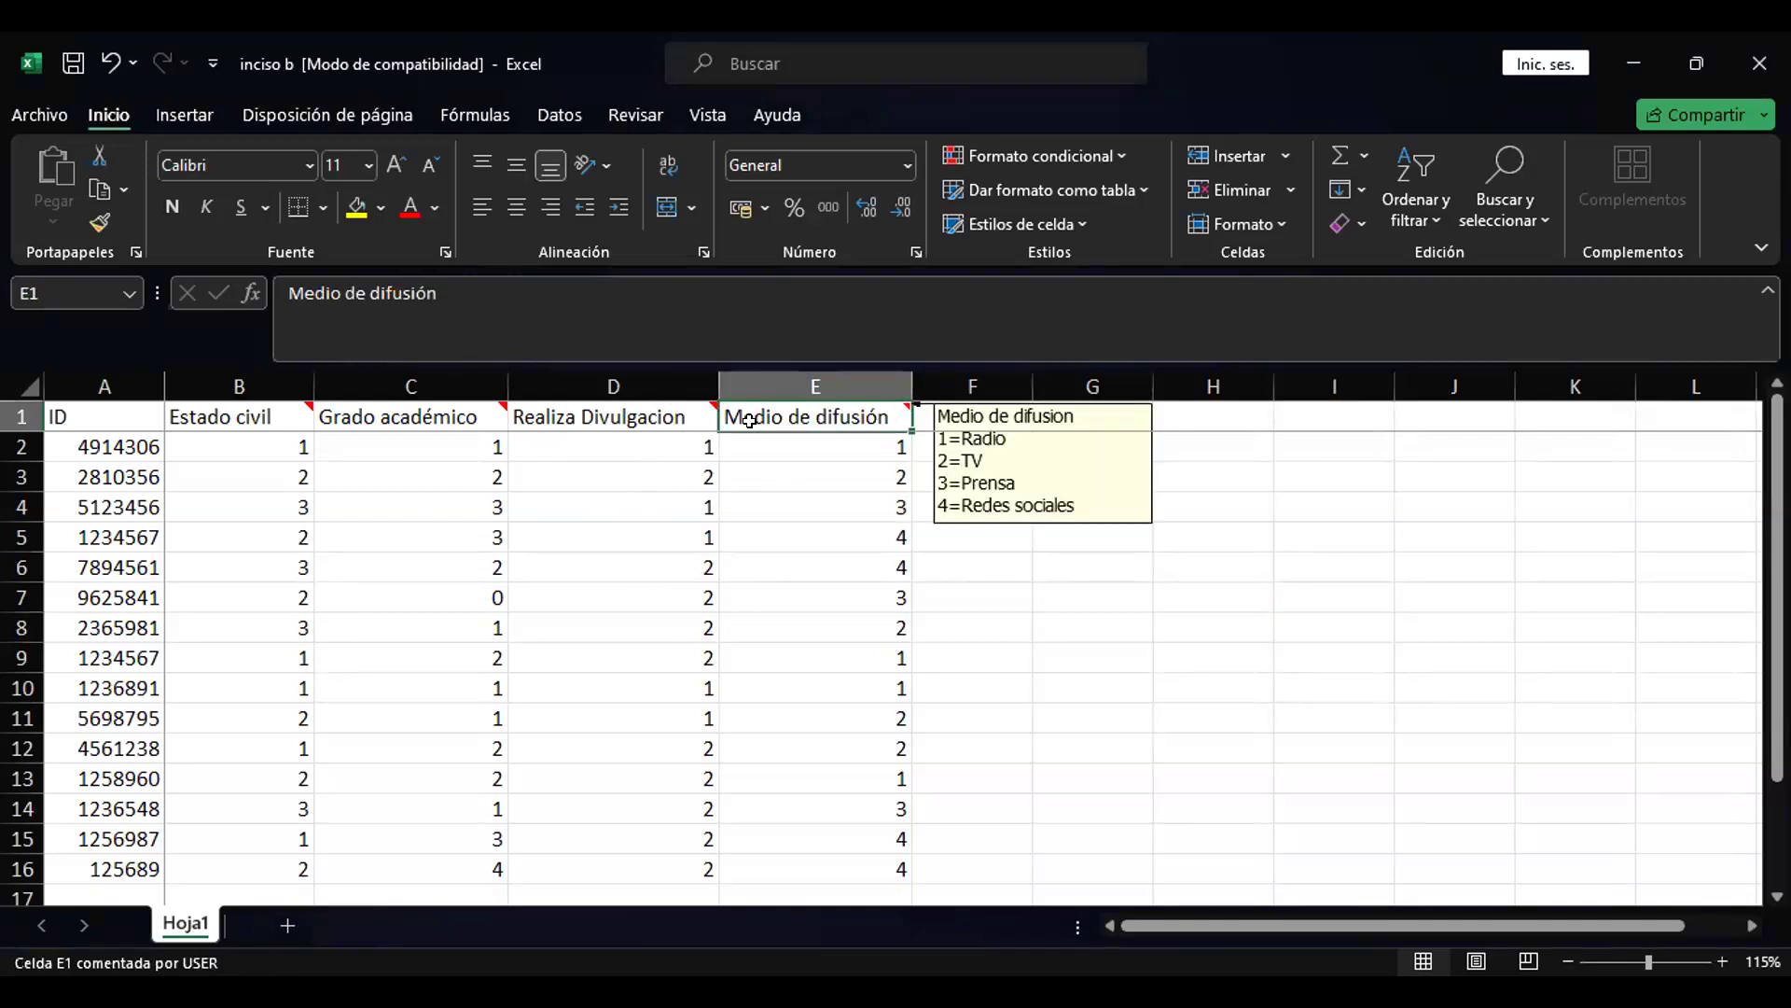
mouse_move(476, 416)
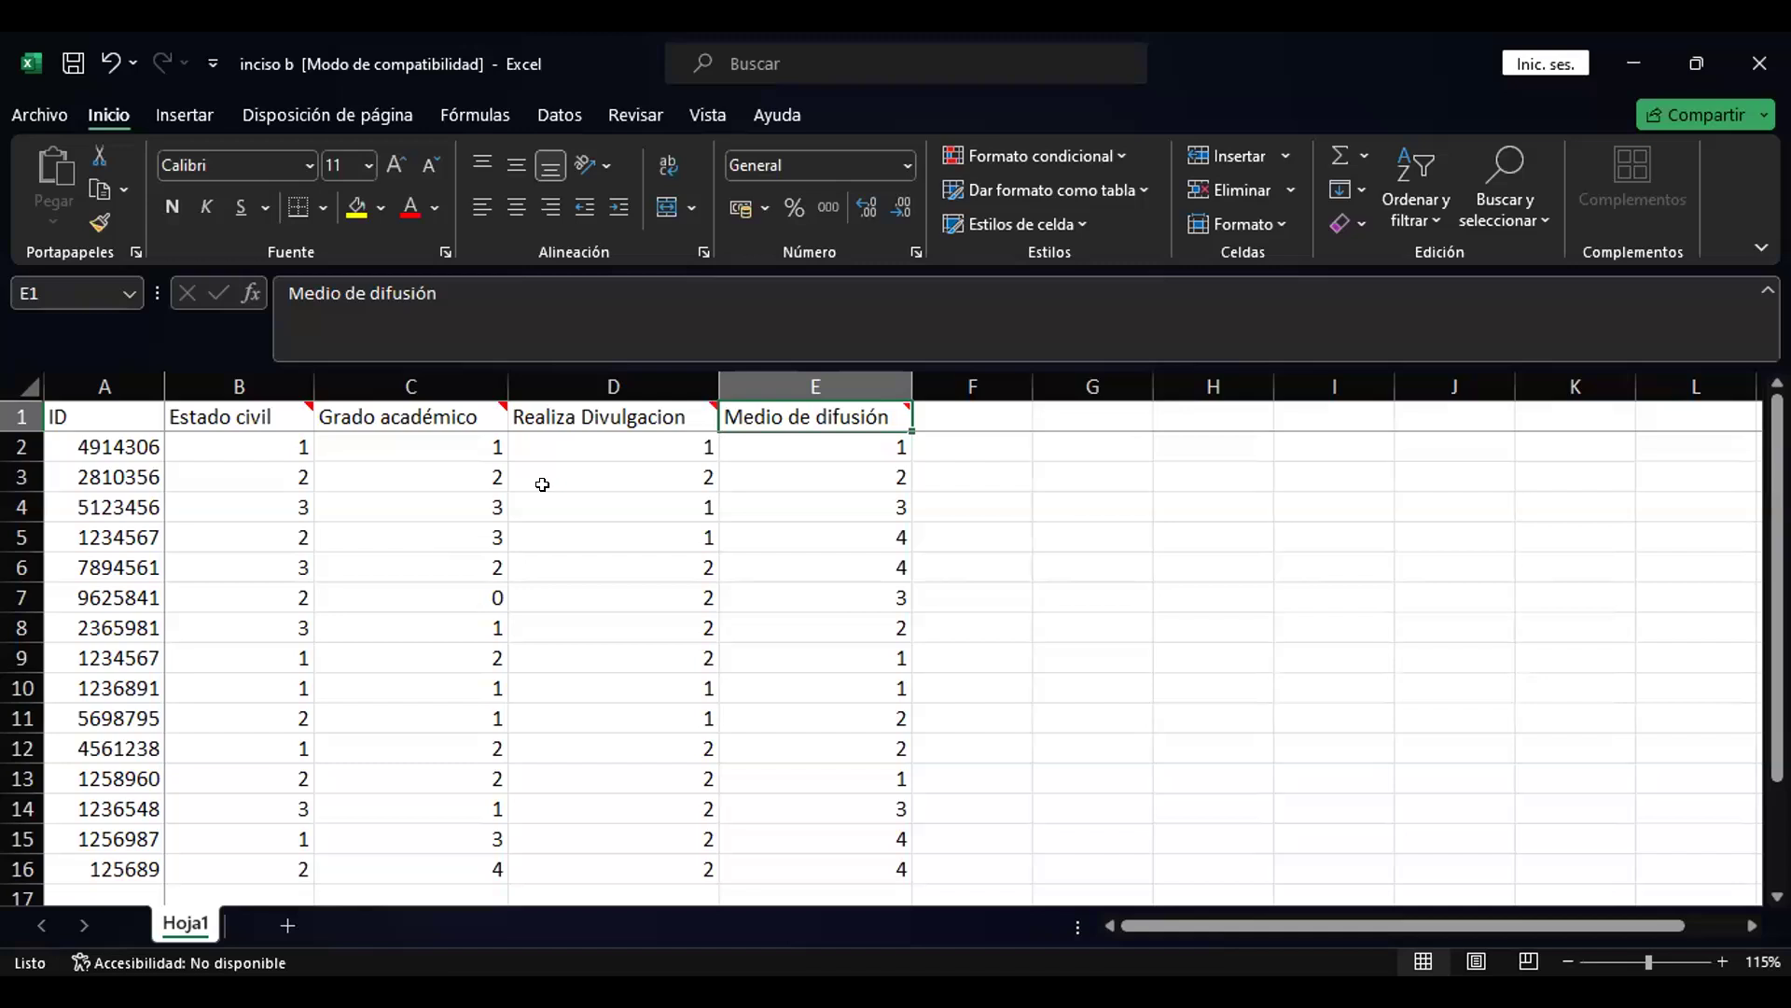
scroll(699, 671, "down", 1)
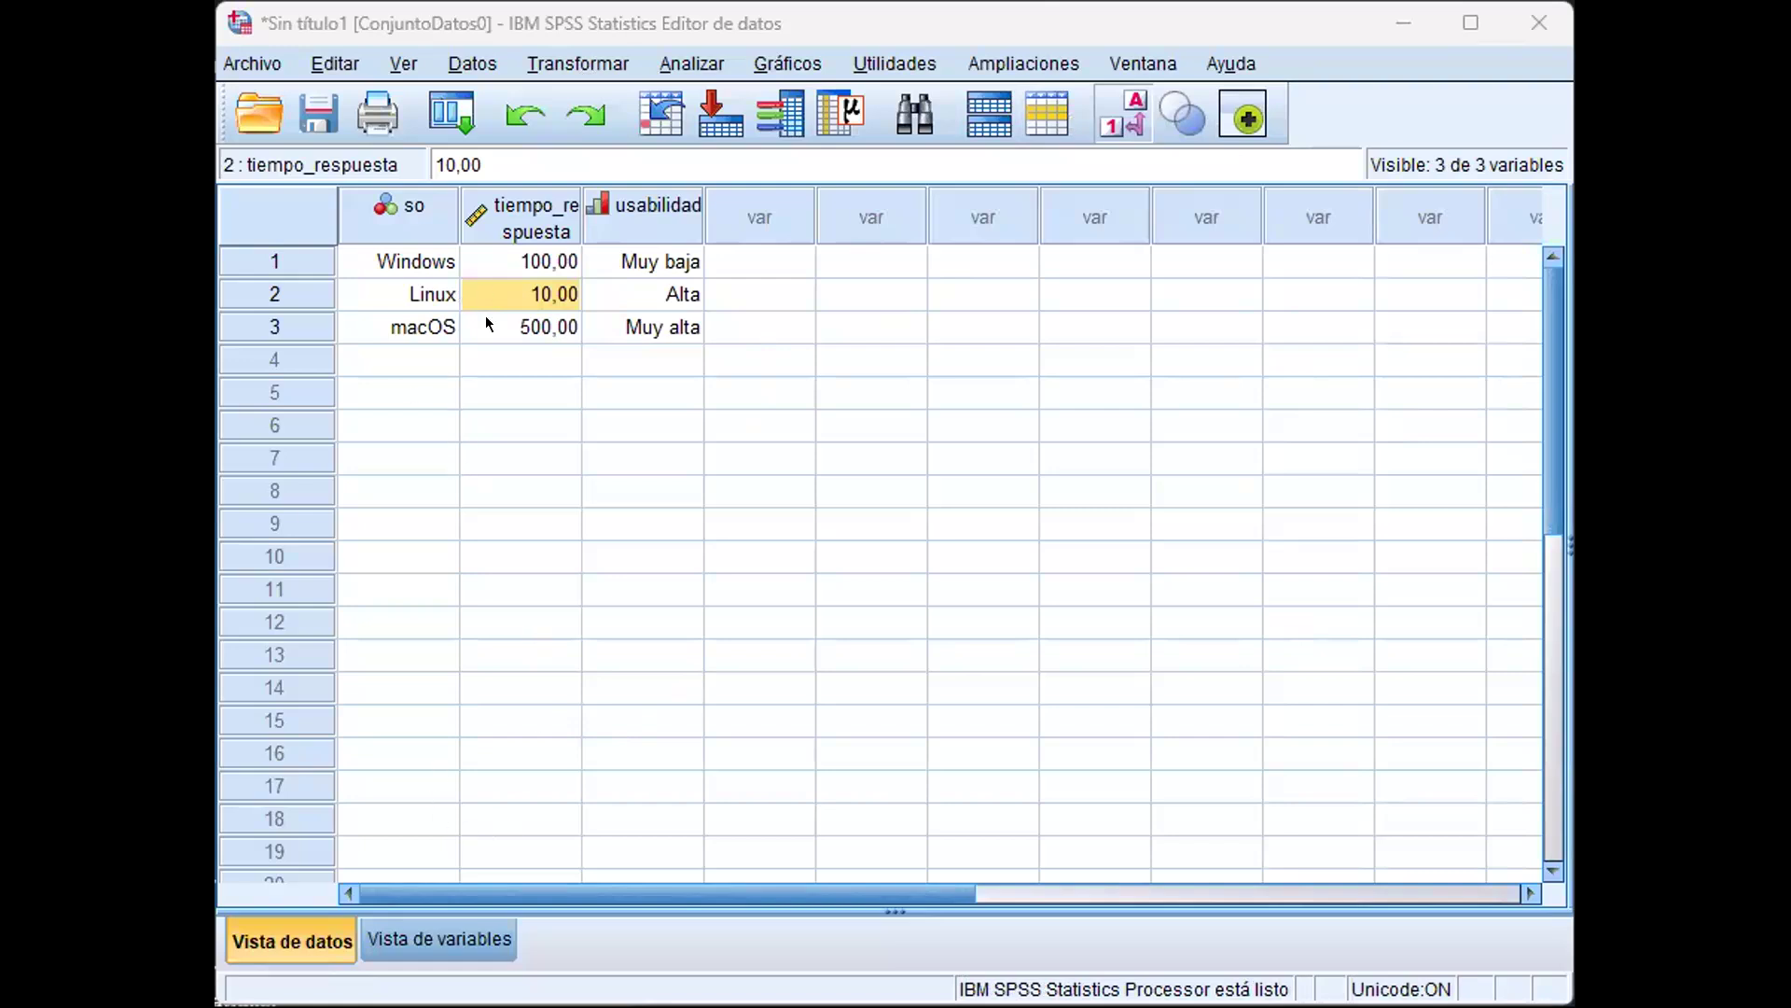
Select the whole so column in the Data View of the three-case dataset
left_click(418, 218)
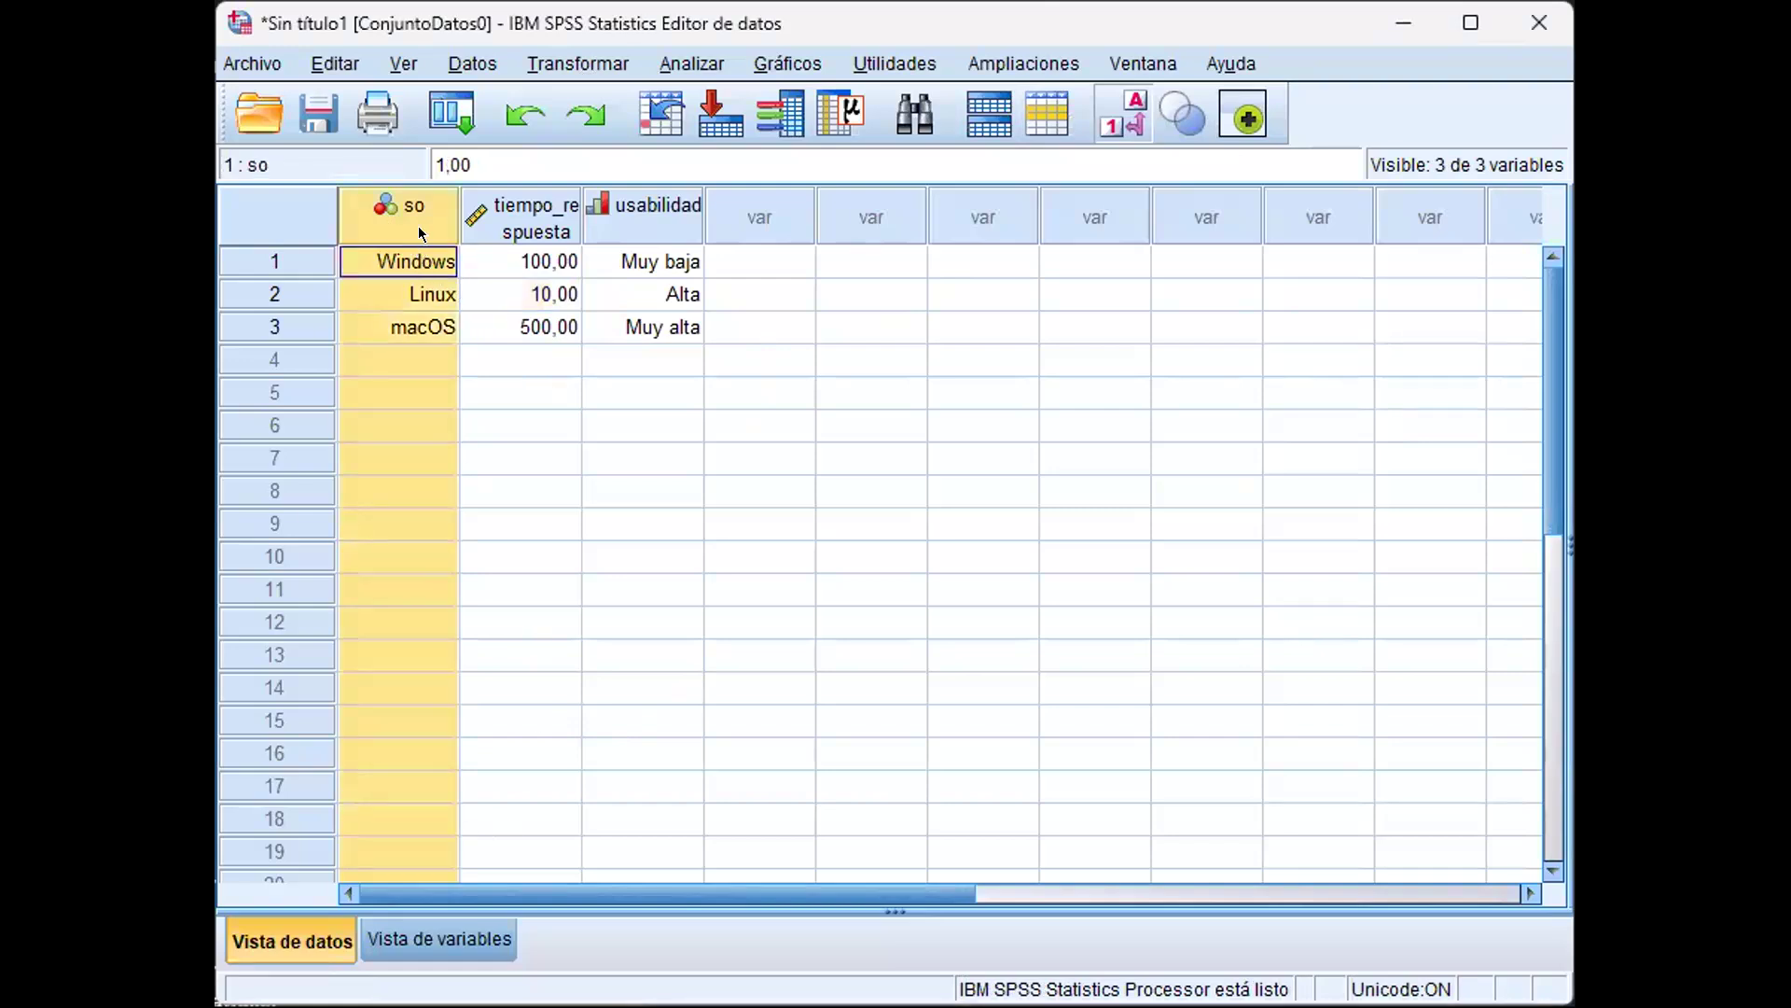
left_click(458, 918)
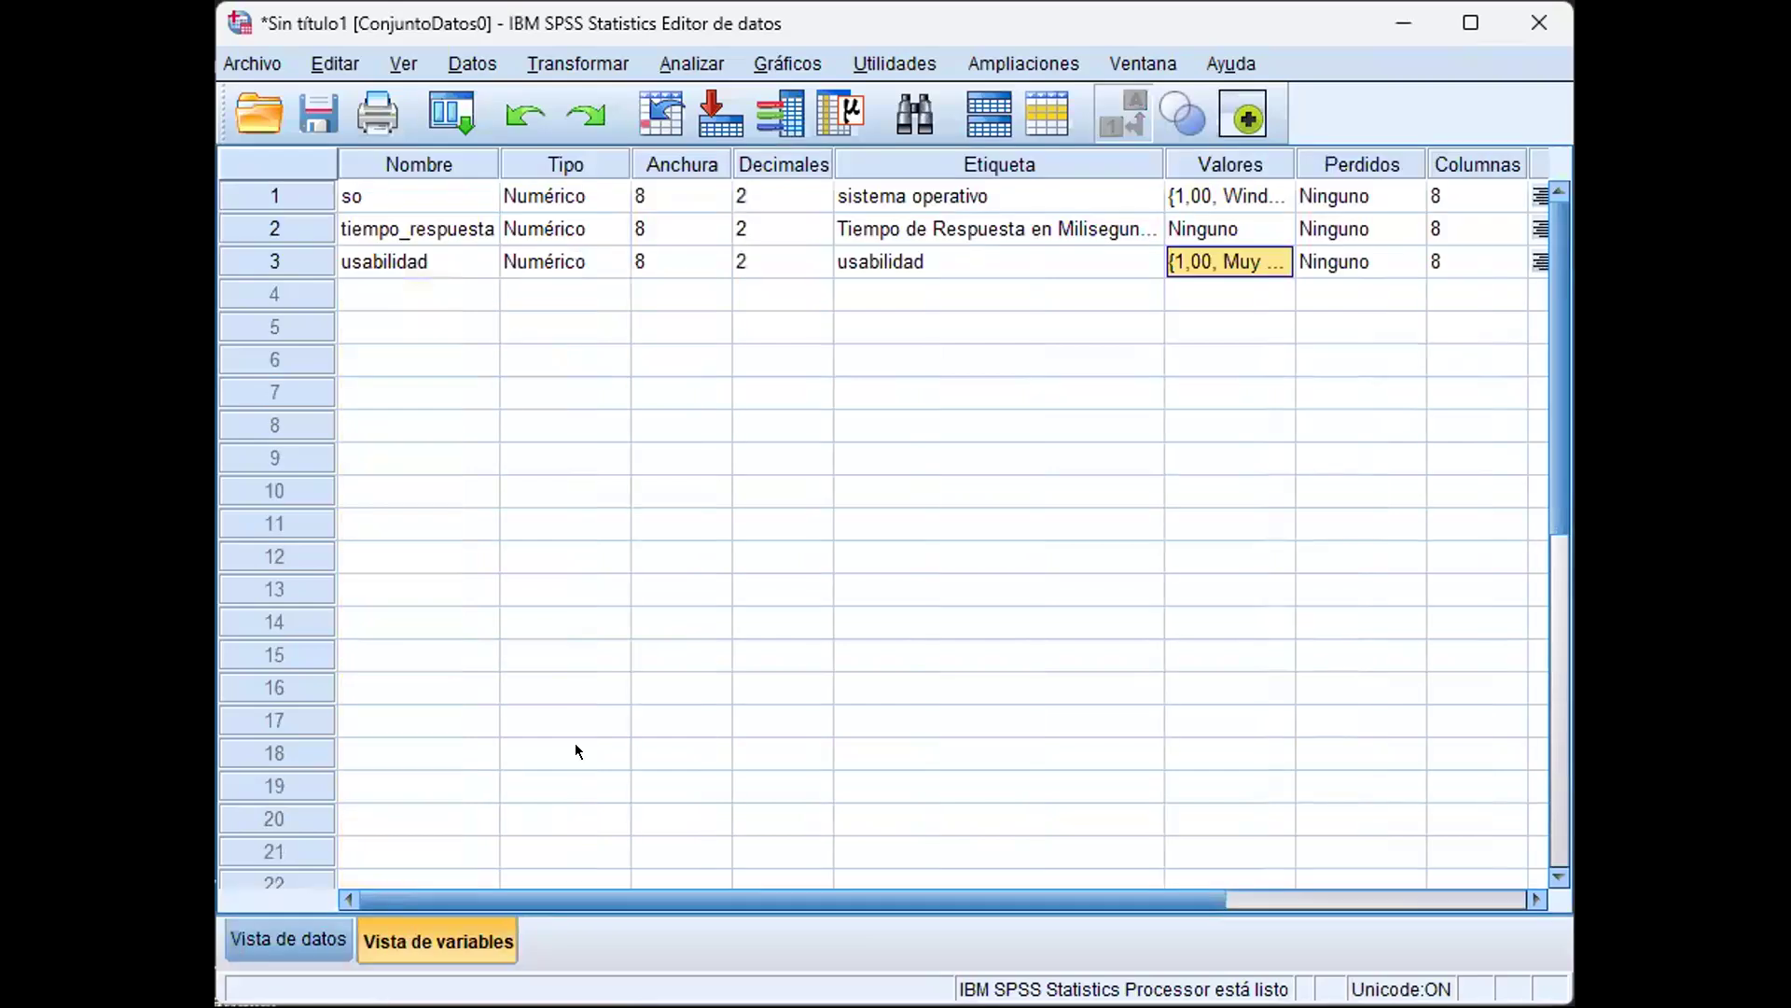
left_click(416, 262)
left_click(429, 201)
scroll(429, 202, "right", 5)
left_click(818, 197)
left_click(800, 198)
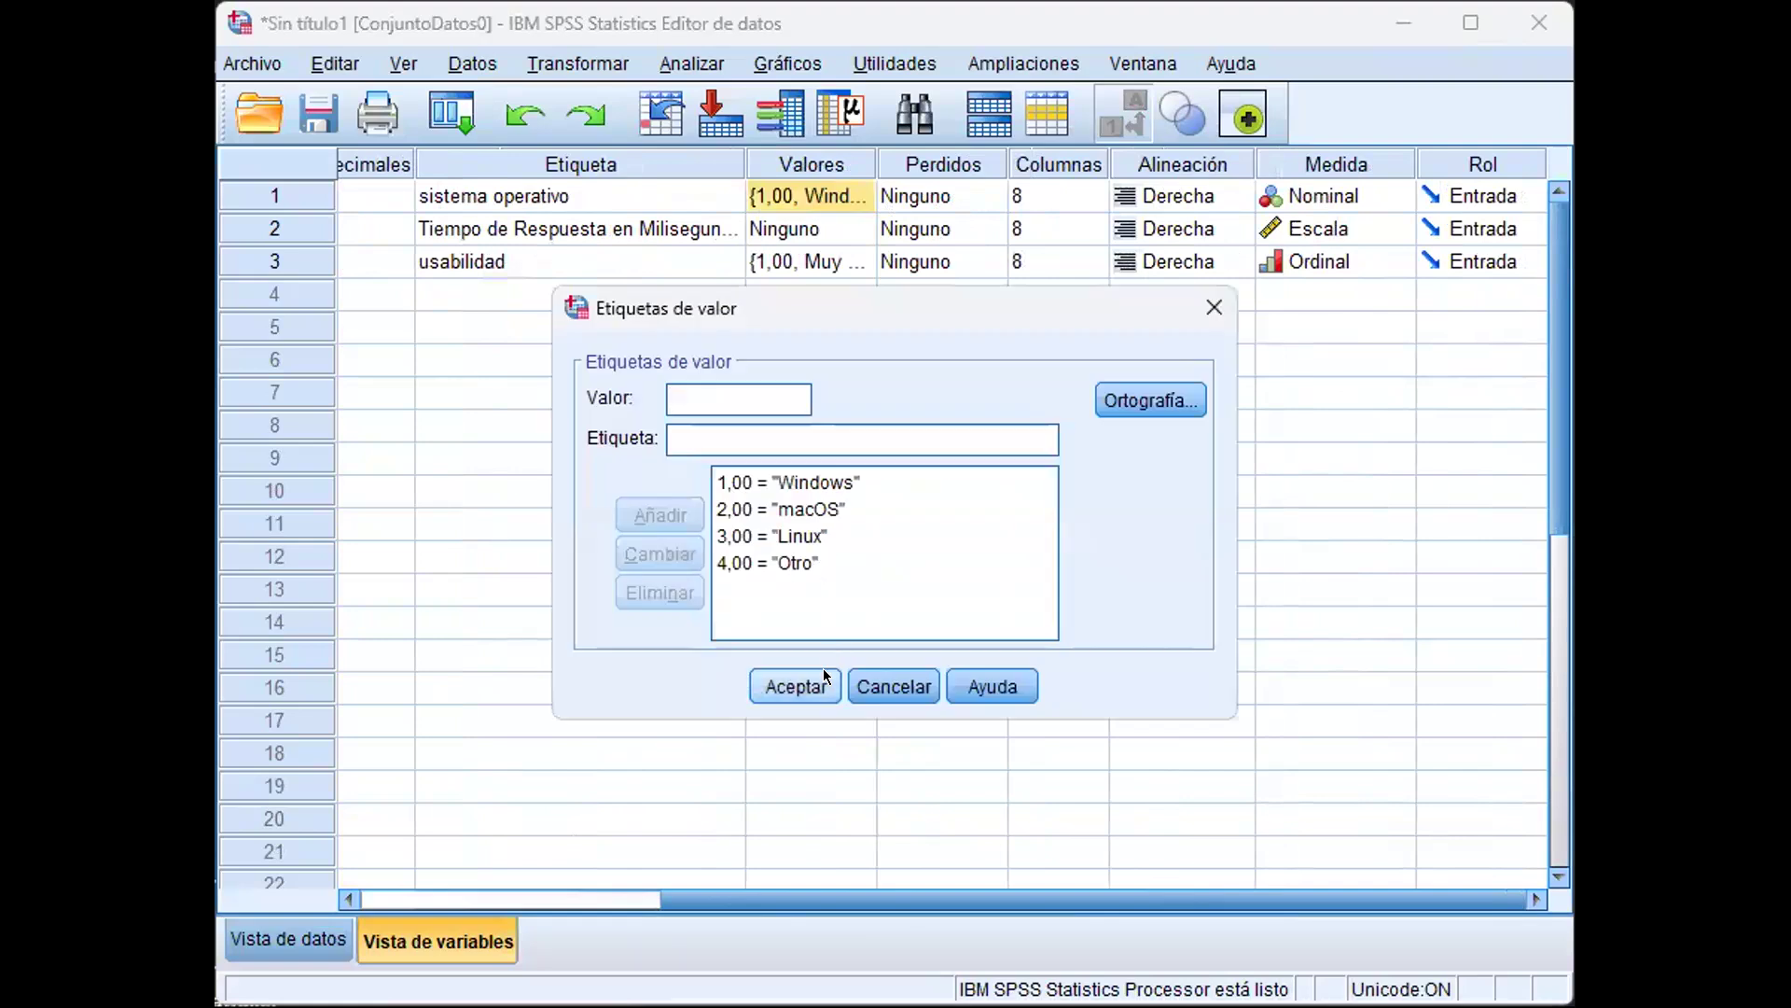
left_click(938, 689)
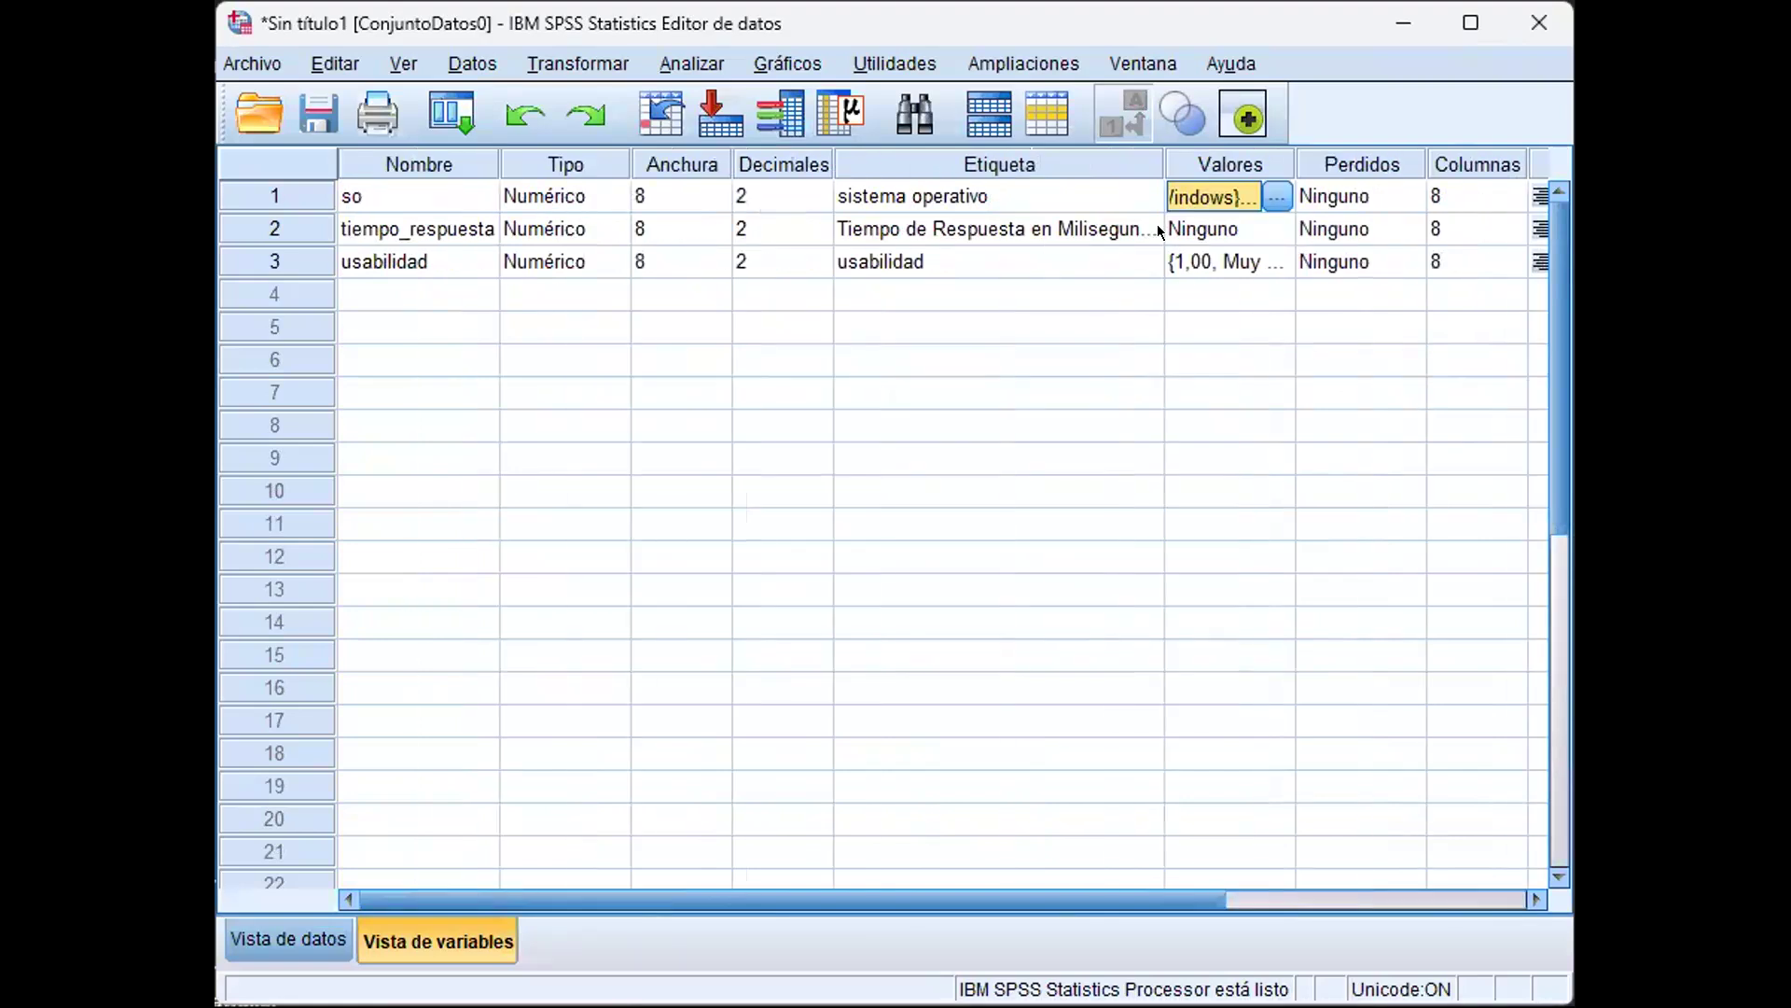
left_click(1314, 192)
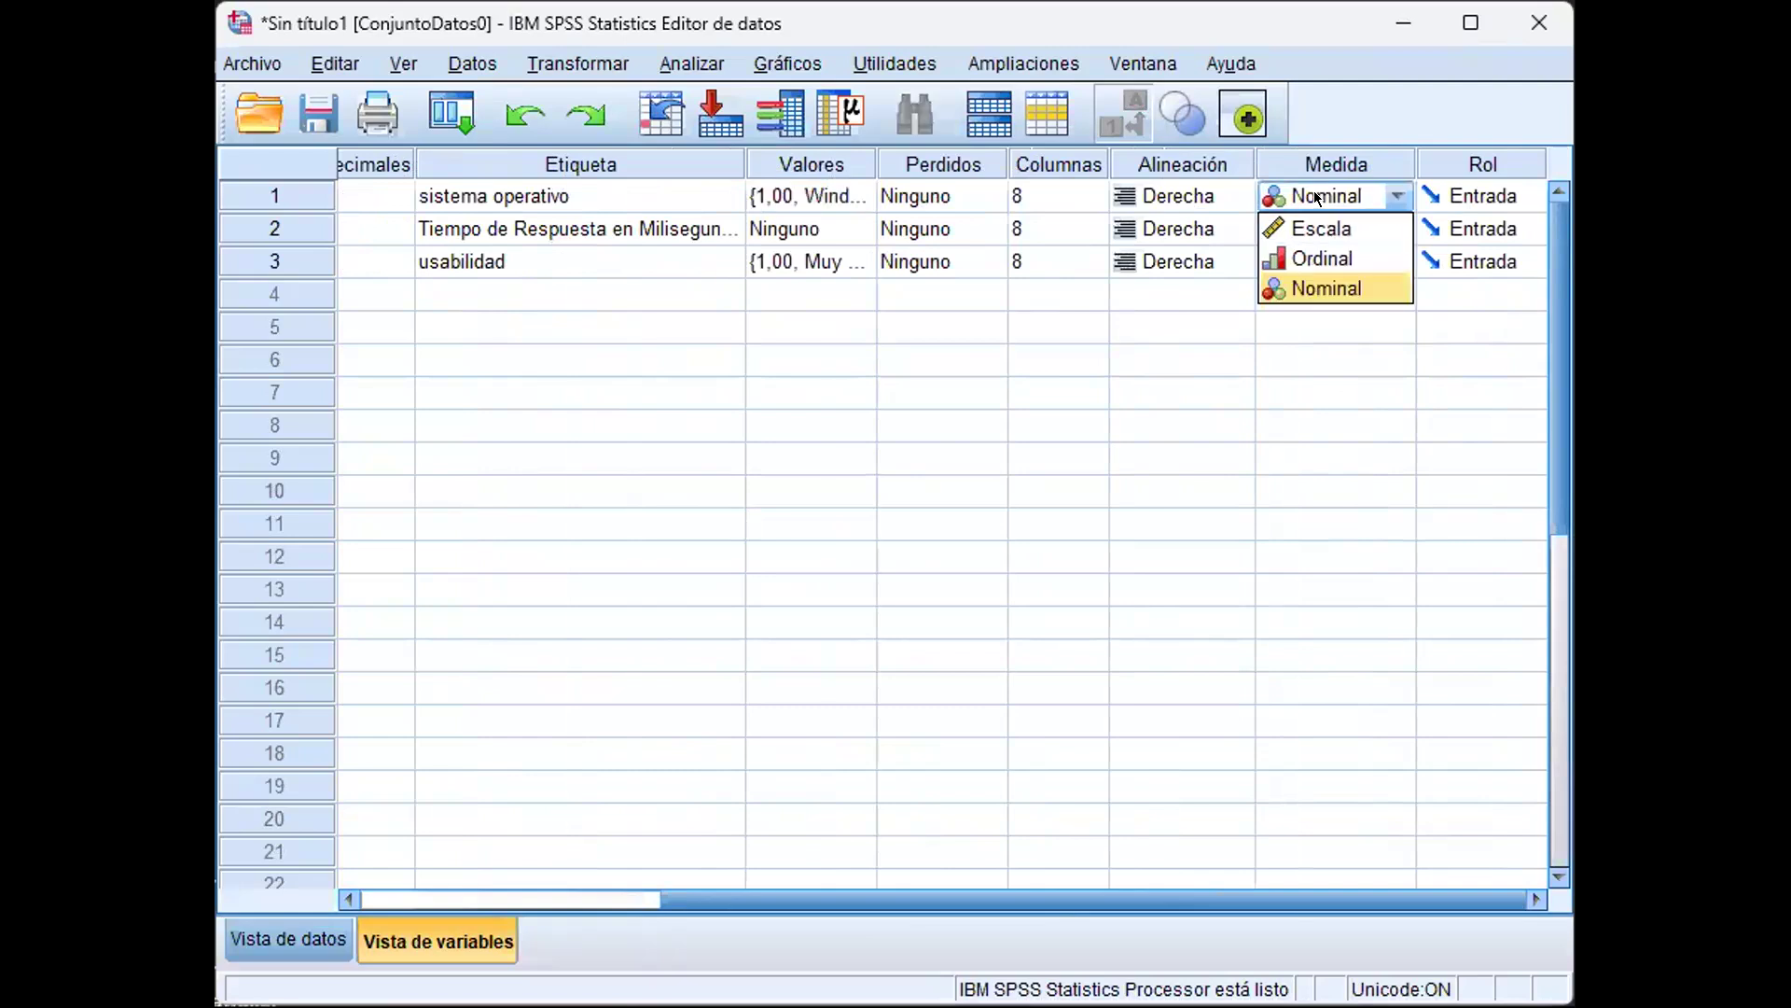
left_click(477, 226)
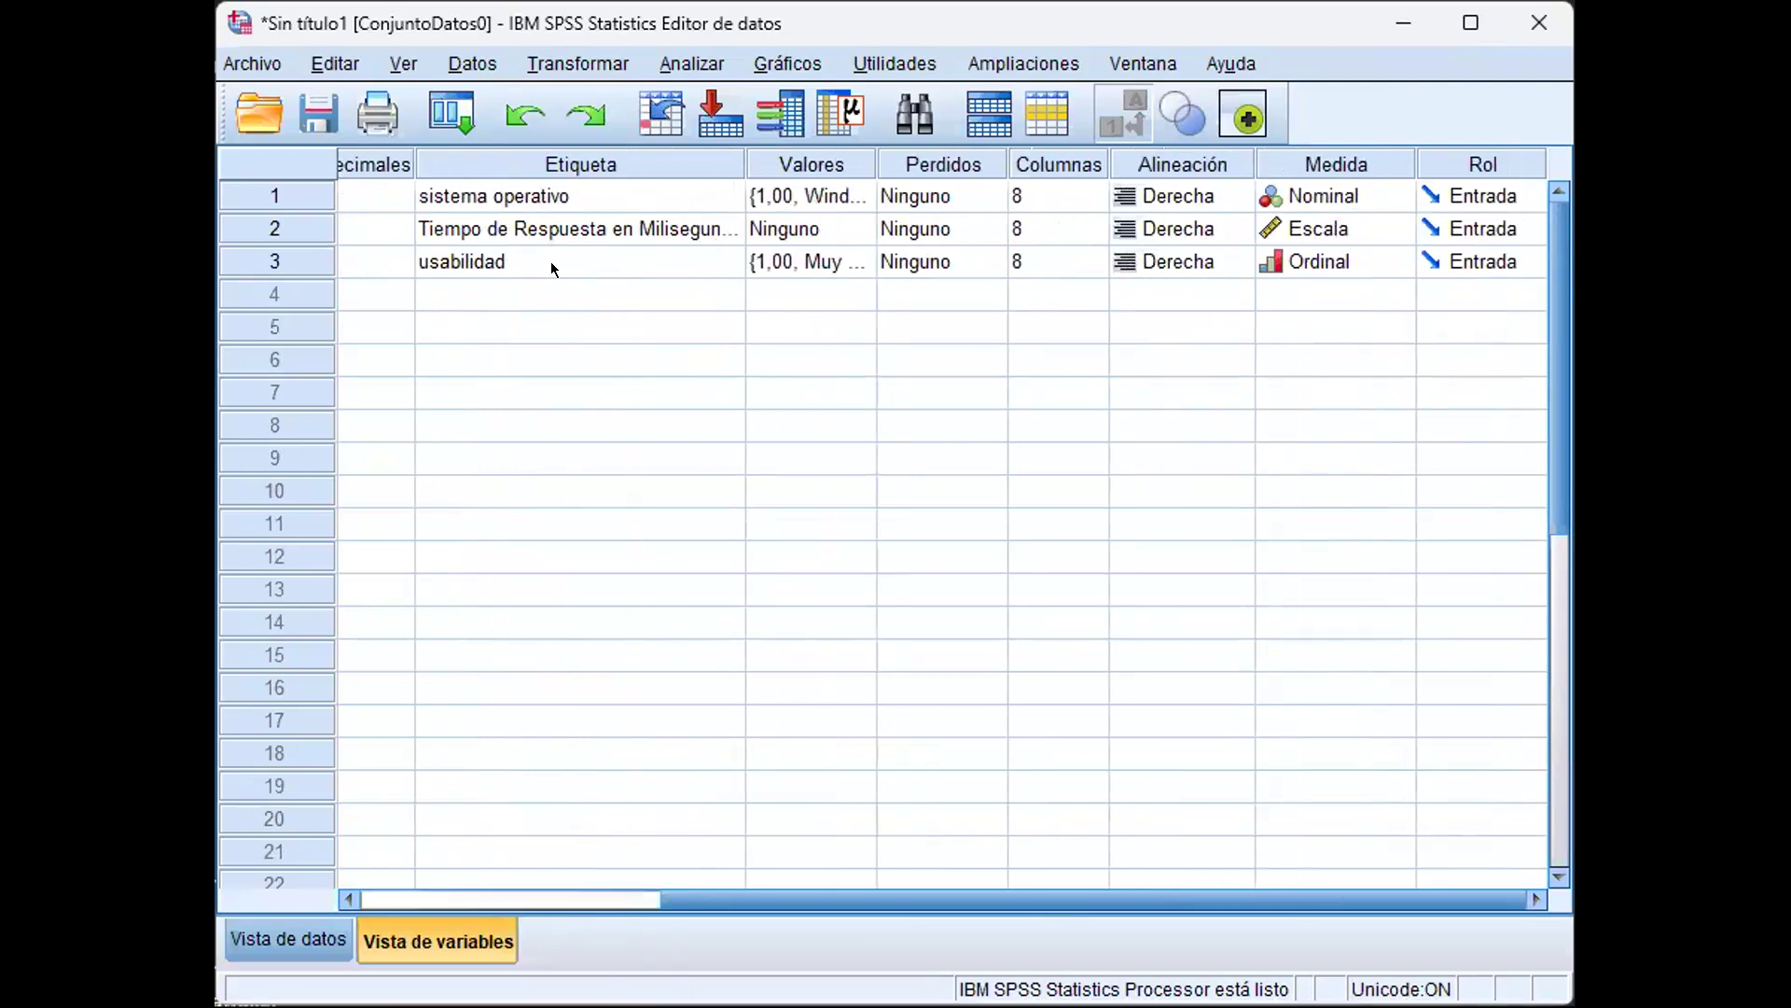
left_click(803, 228)
left_click(1336, 229)
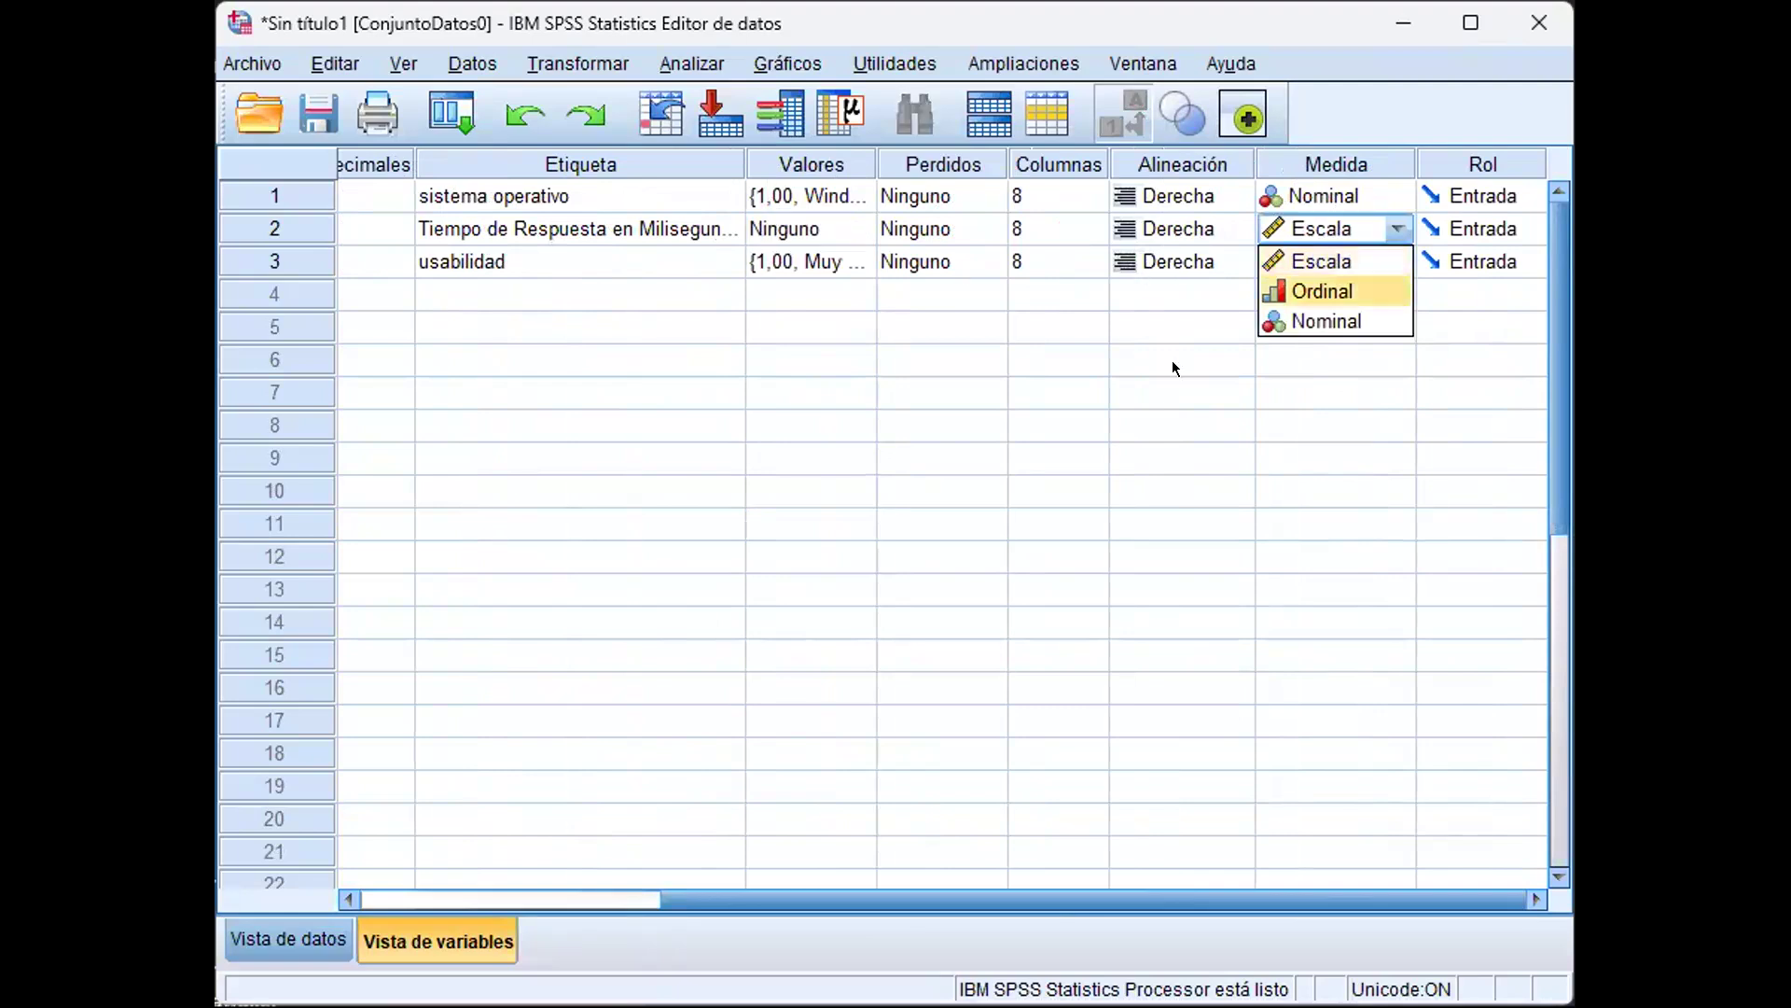
left_click(1059, 391)
left_click(1336, 229)
left_click(821, 265)
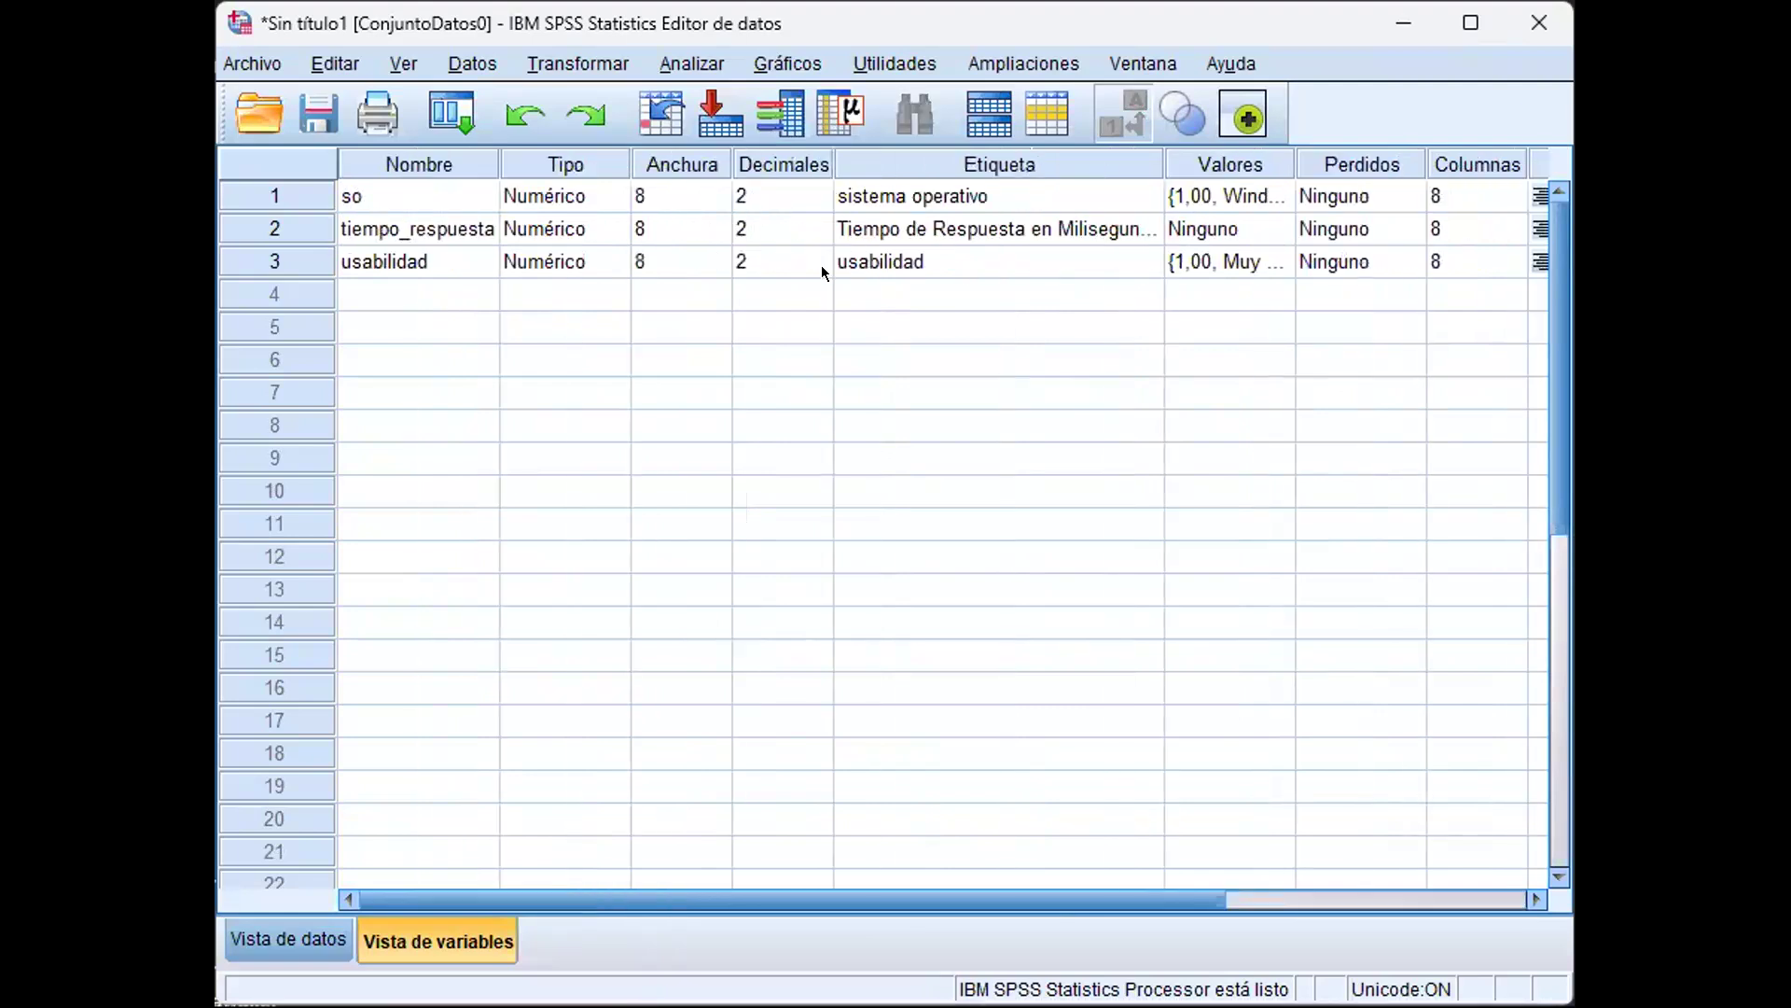
double_click(658, 231)
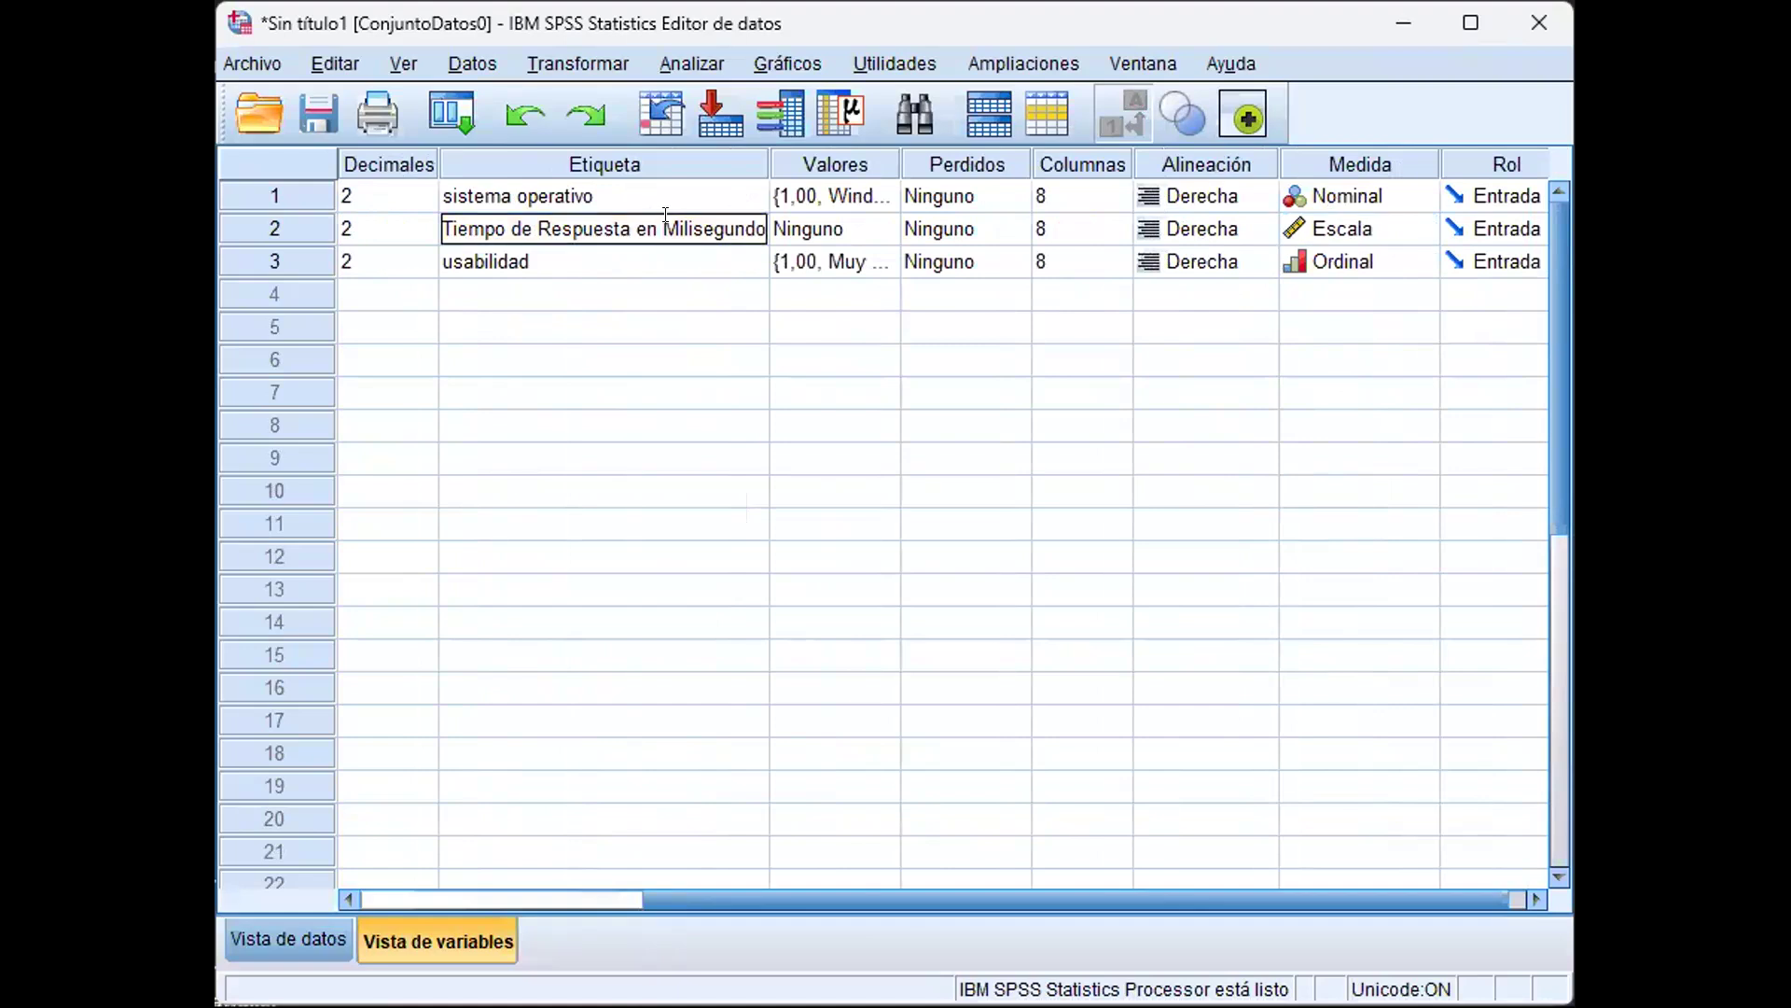
double_click(709, 229)
left_click(812, 392)
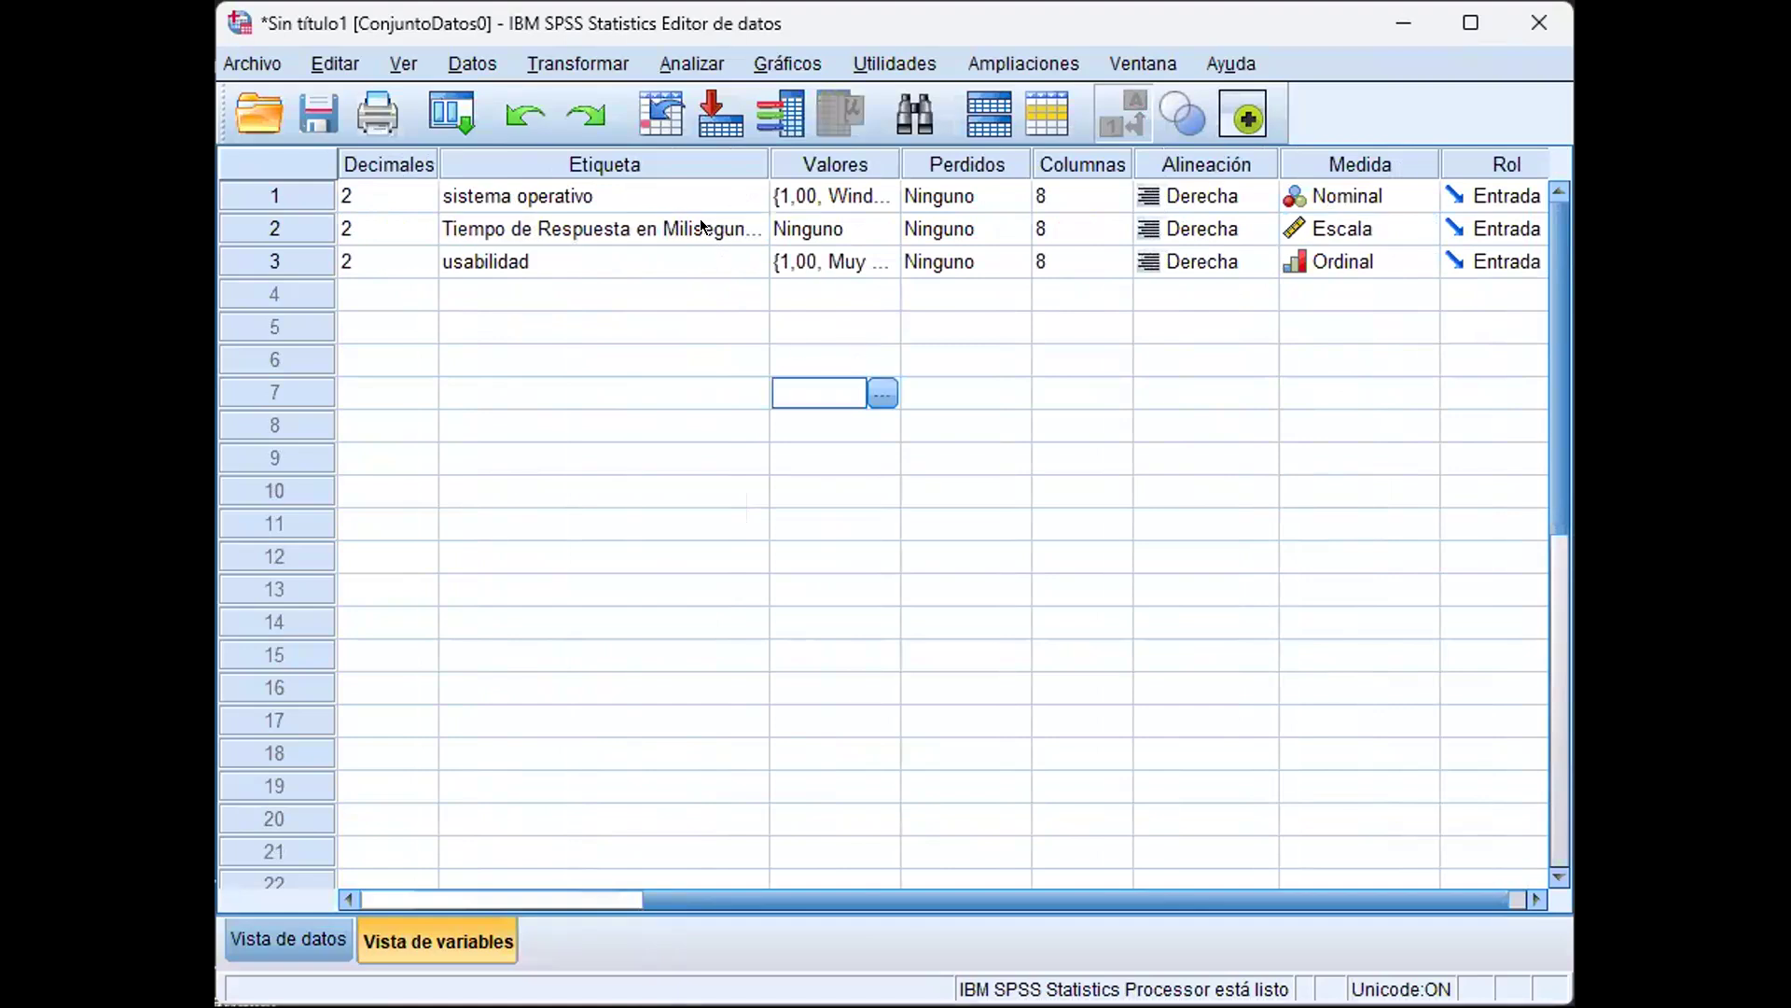
double_click(680, 228)
double_click(705, 229)
left_click(718, 387)
left_click(704, 228)
scroll(742, 341, "left", 5)
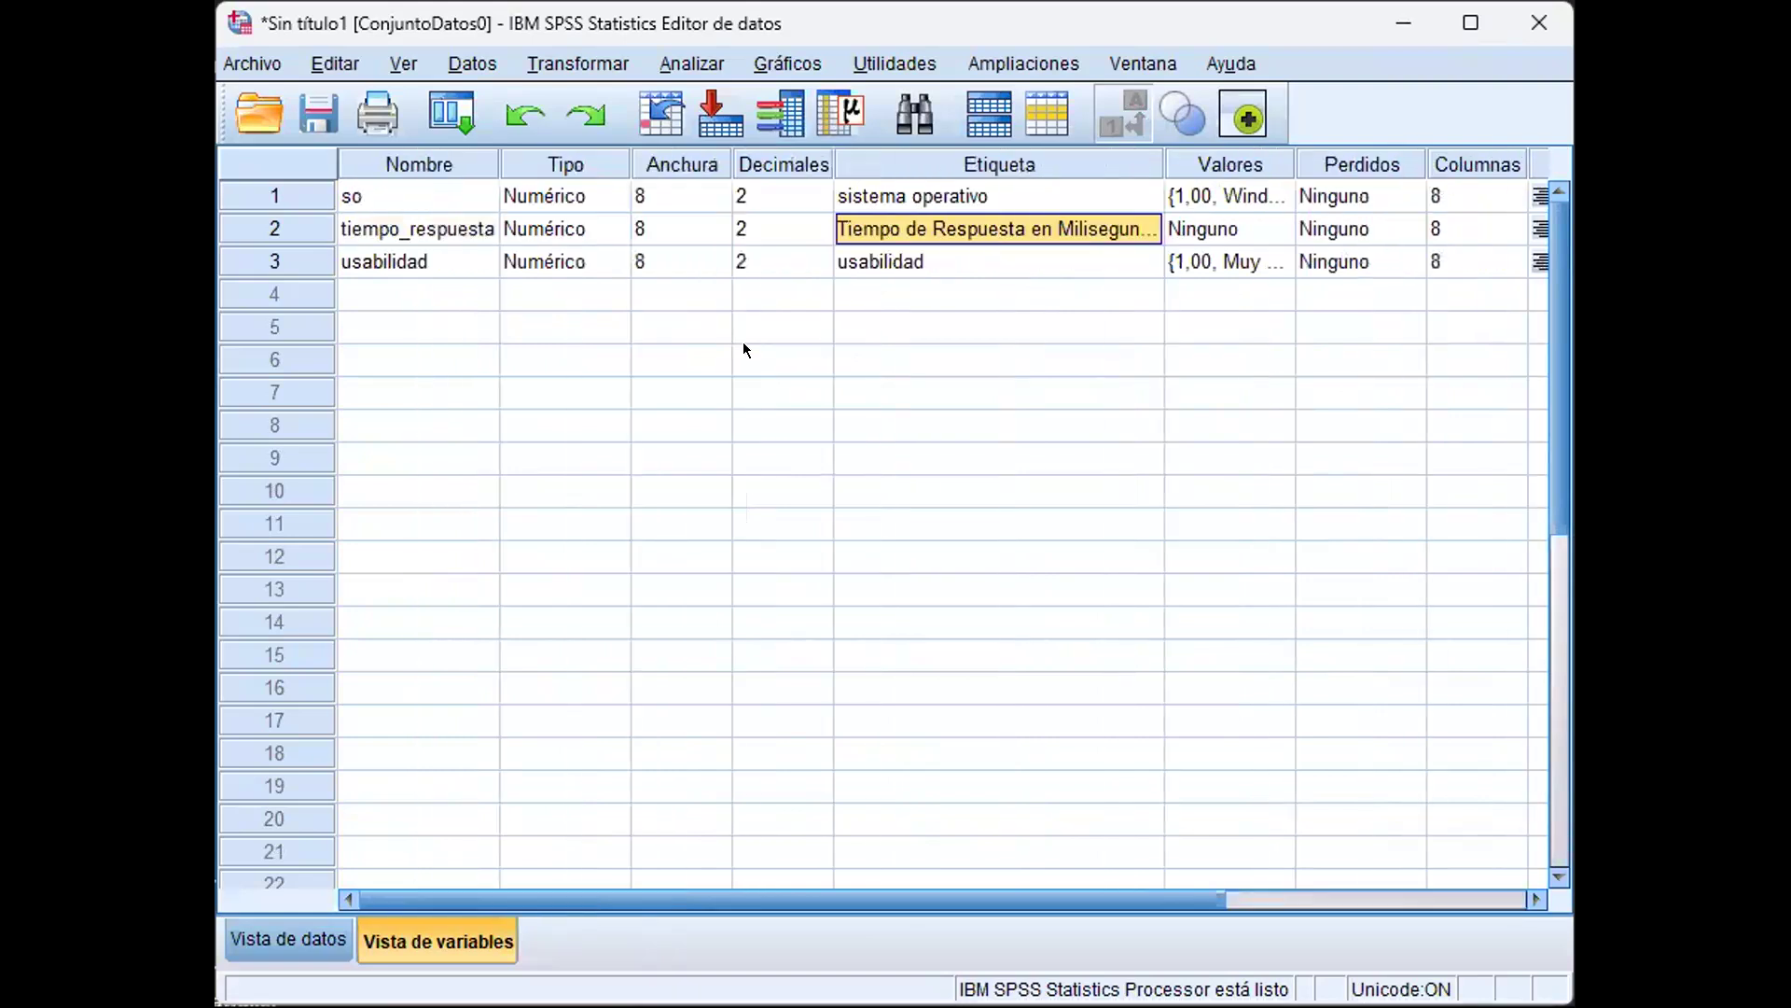
left_click(1064, 362)
left_click(1060, 225)
scroll(1058, 244, "right", 5)
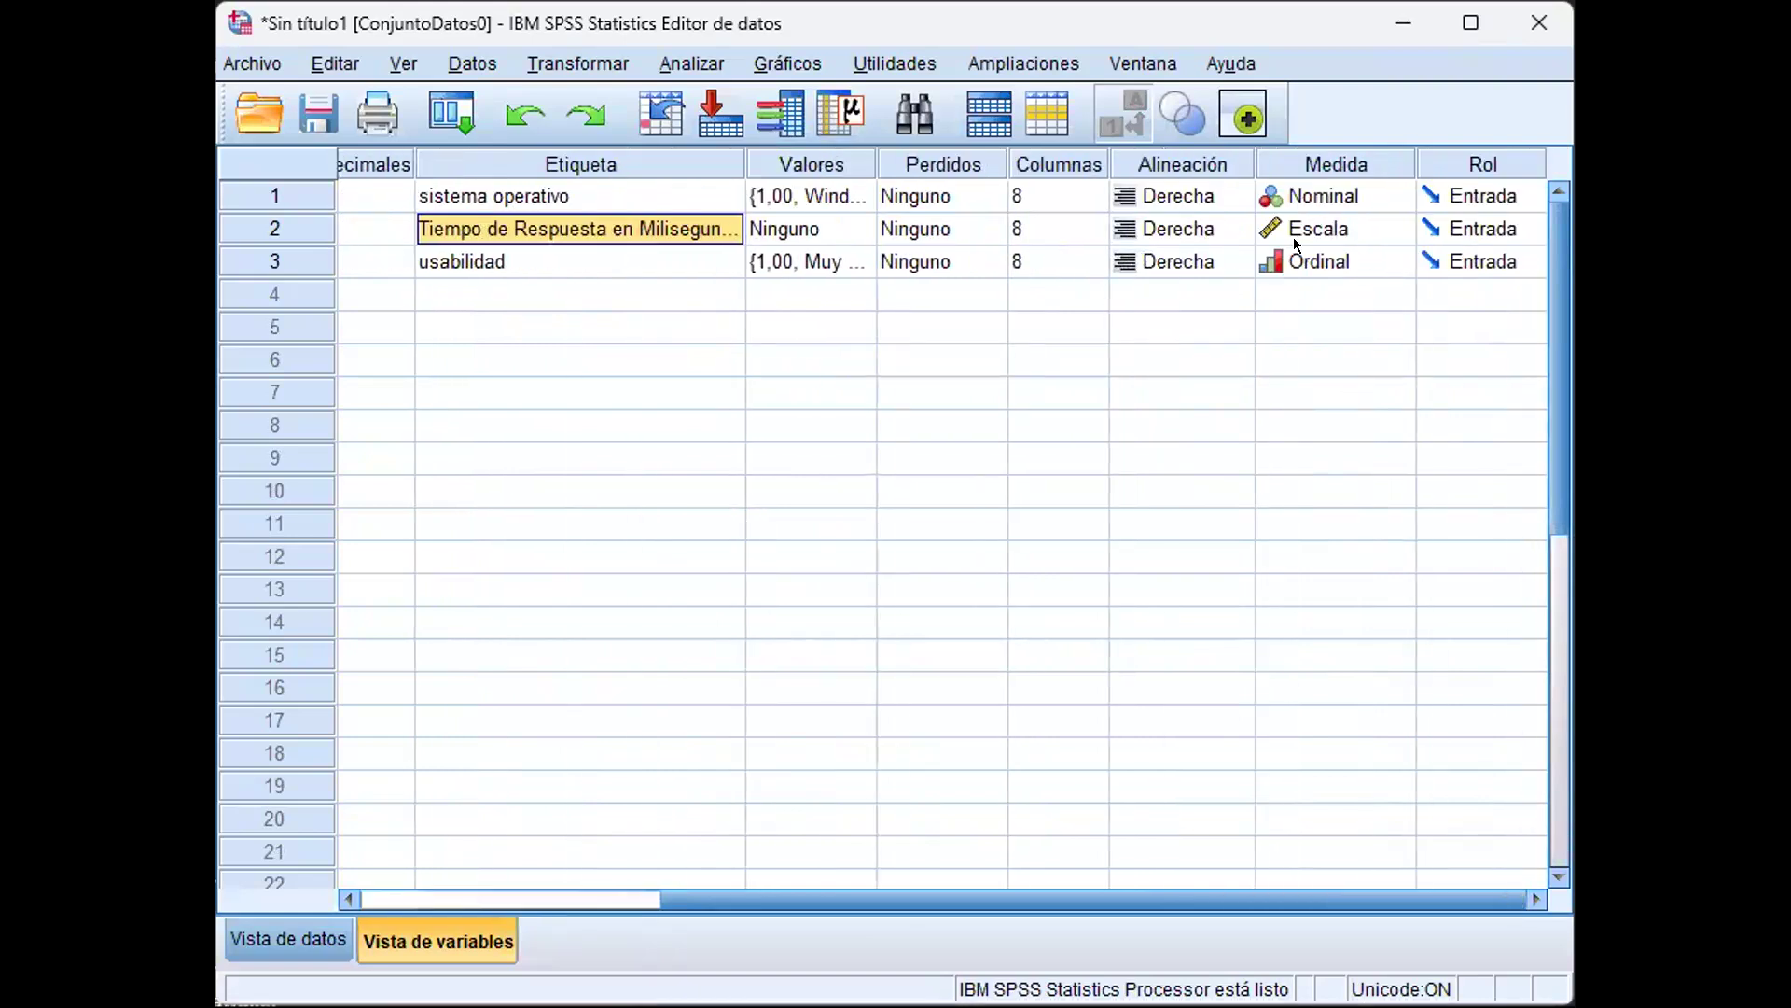
scroll(625, 268, "left", 5)
left_click(429, 263)
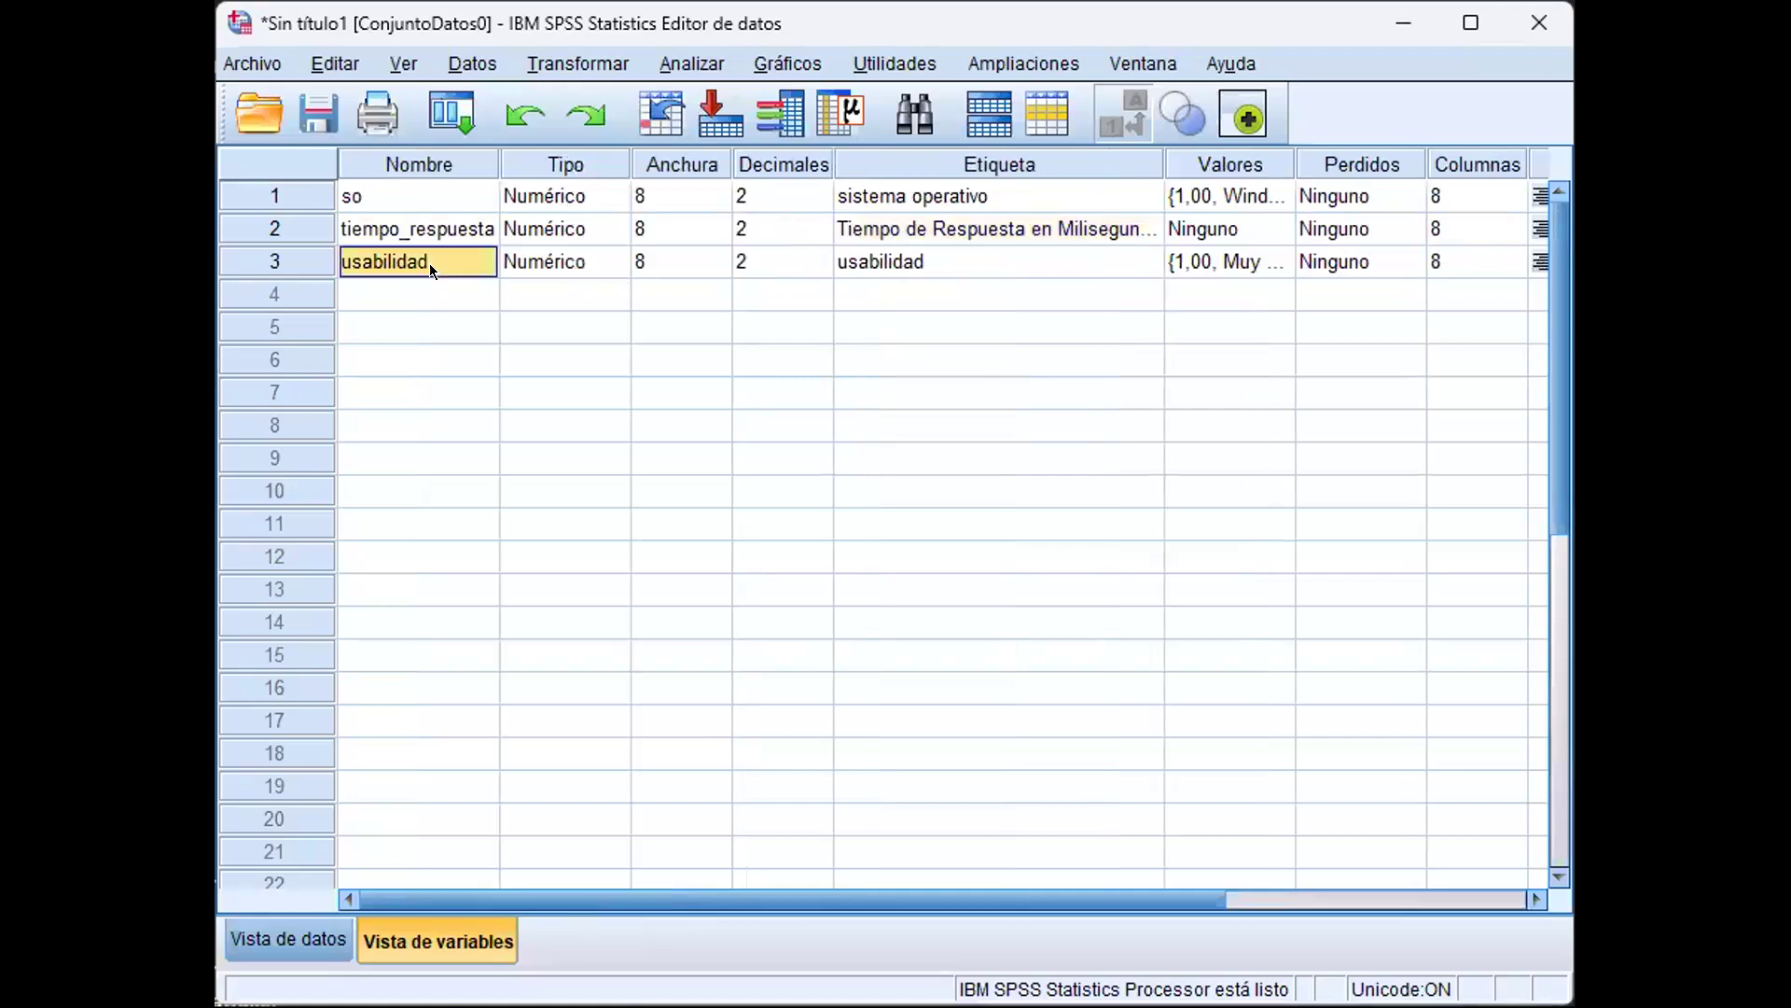
scroll(560, 318, "right", 5)
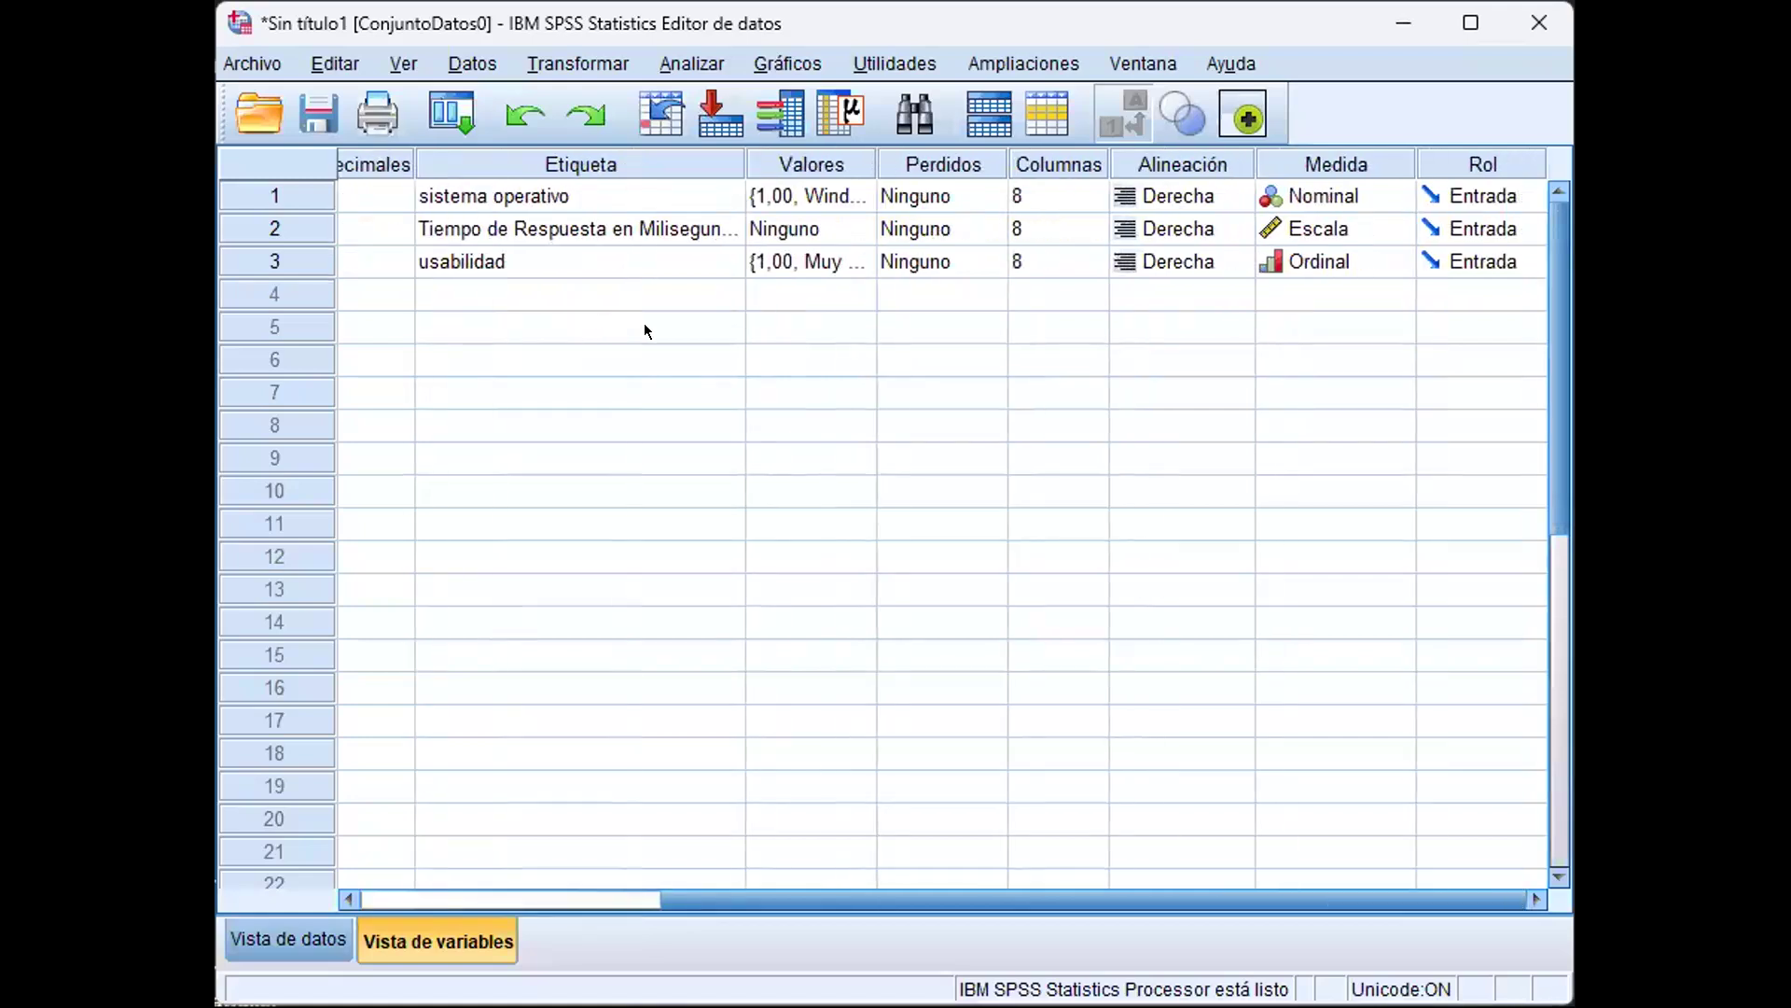
left_click(802, 263)
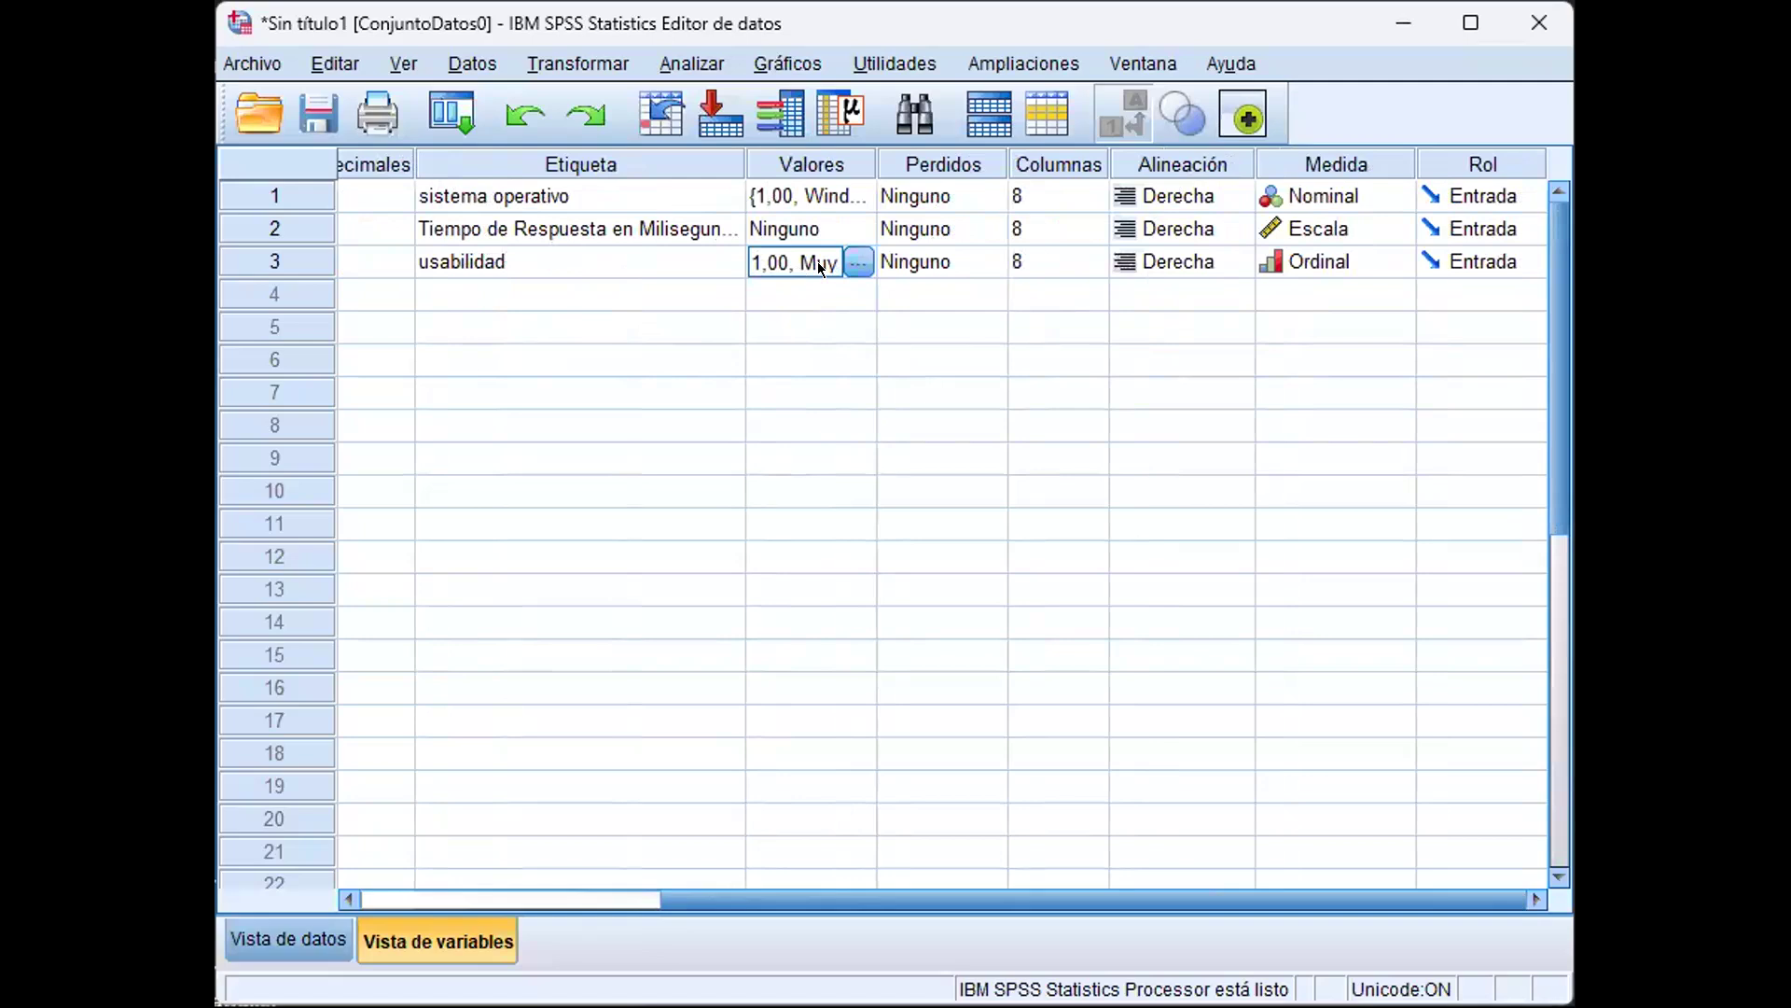
left_click_drag(818, 261, 846, 261)
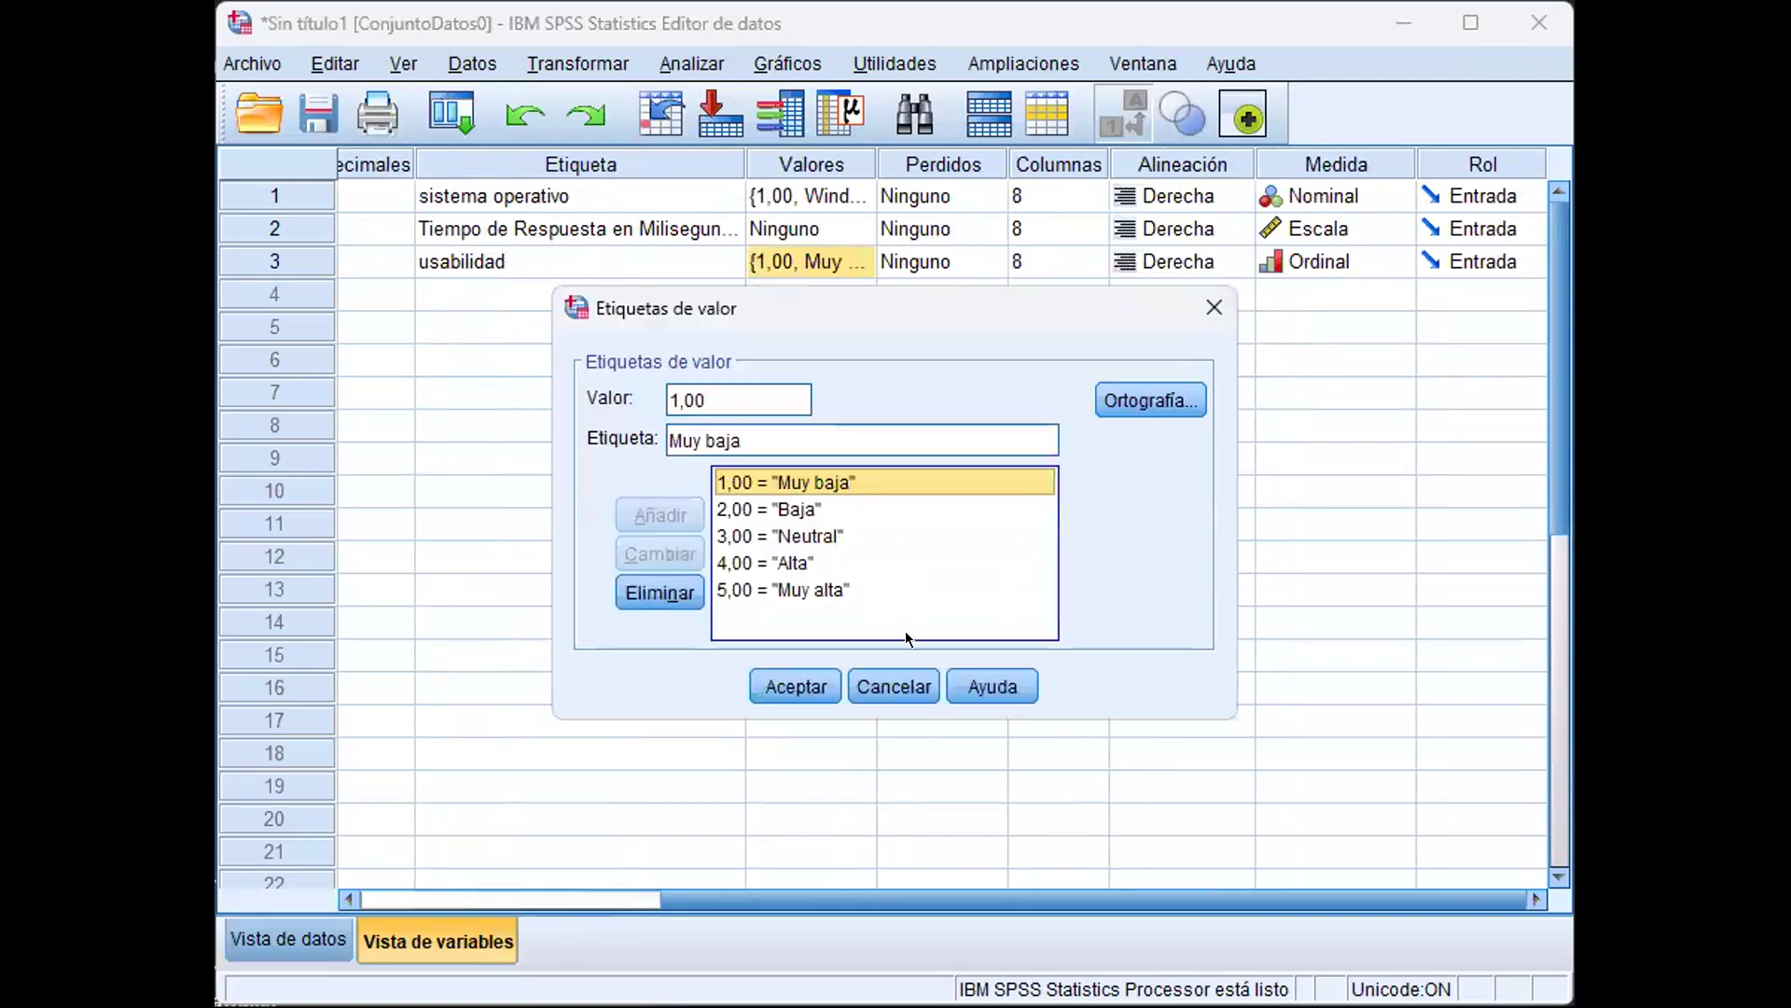
left_click(894, 683)
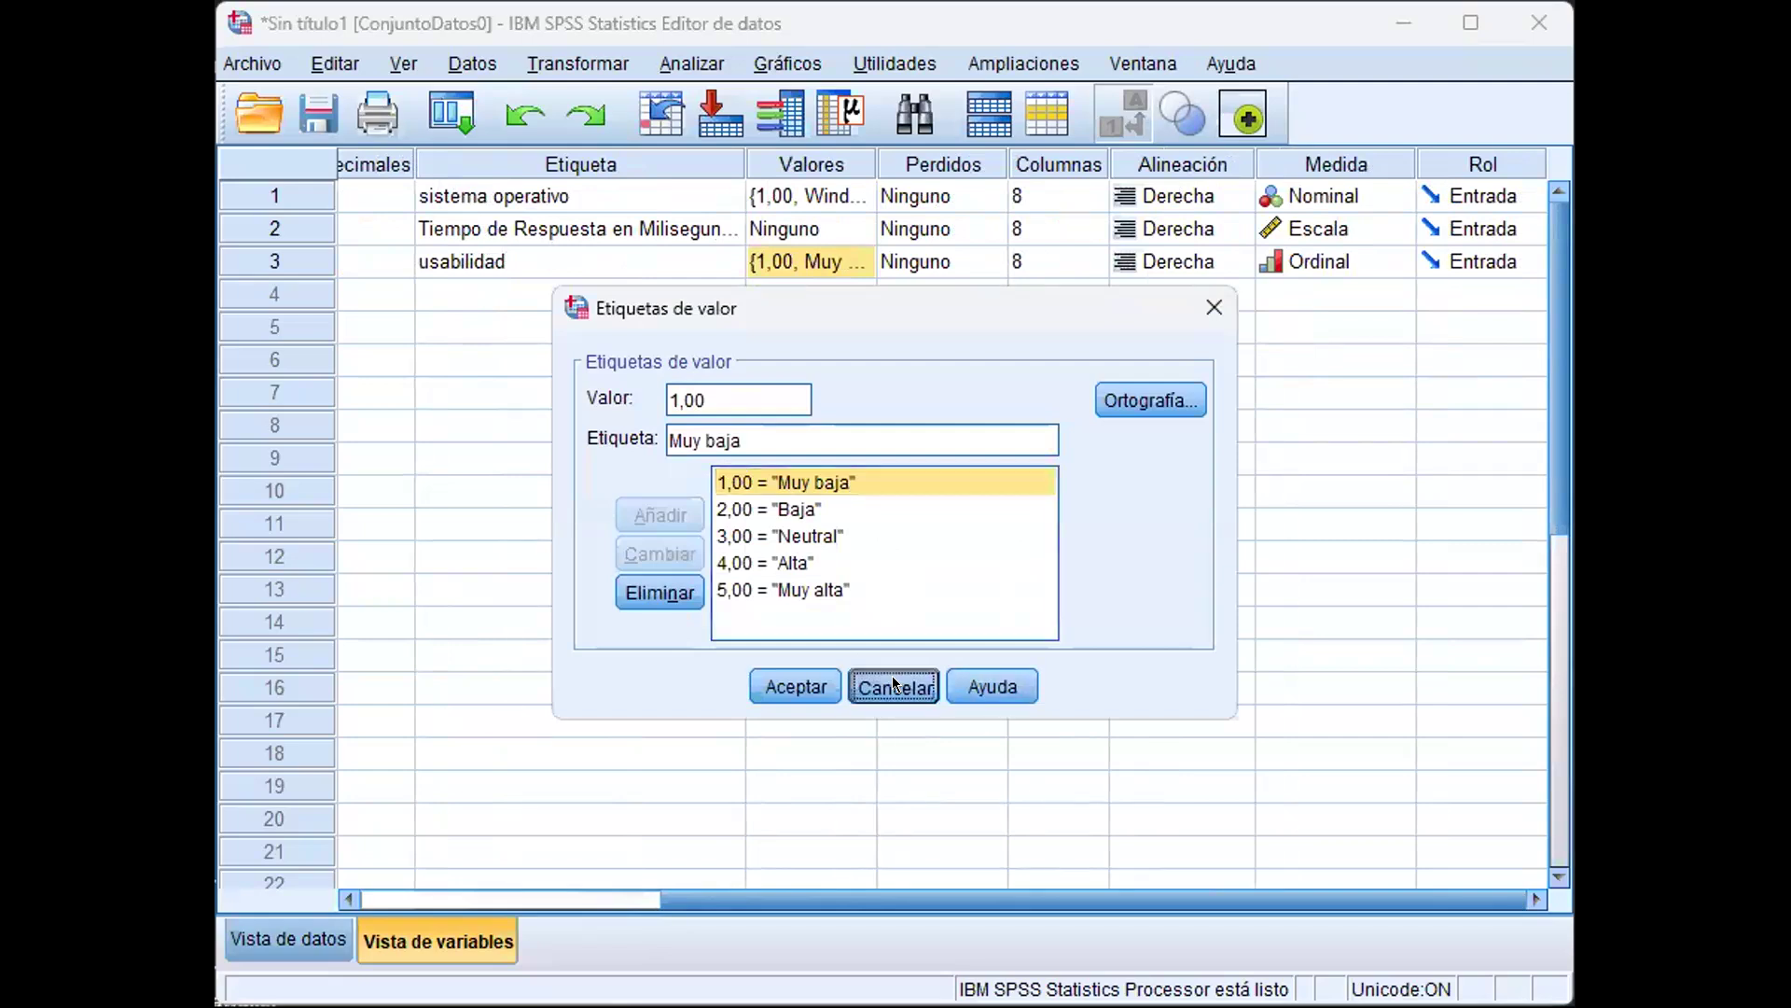
left_click(1296, 263)
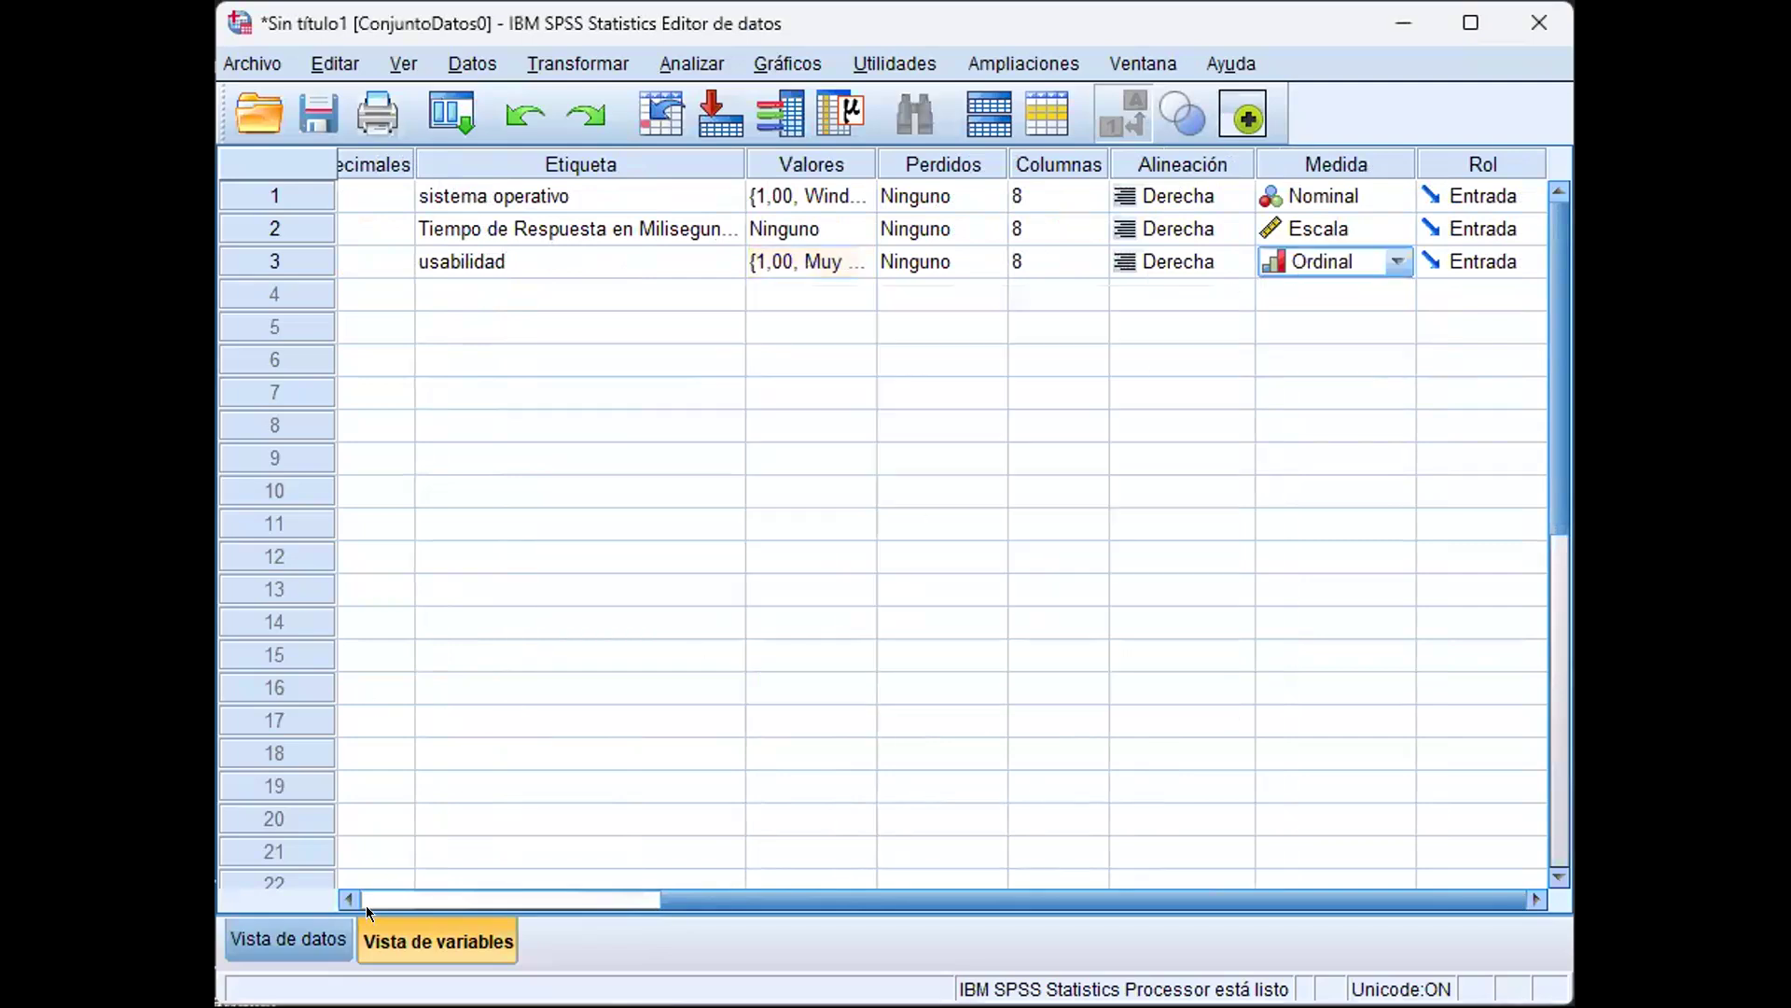
left_click(336, 941)
left_click(770, 508)
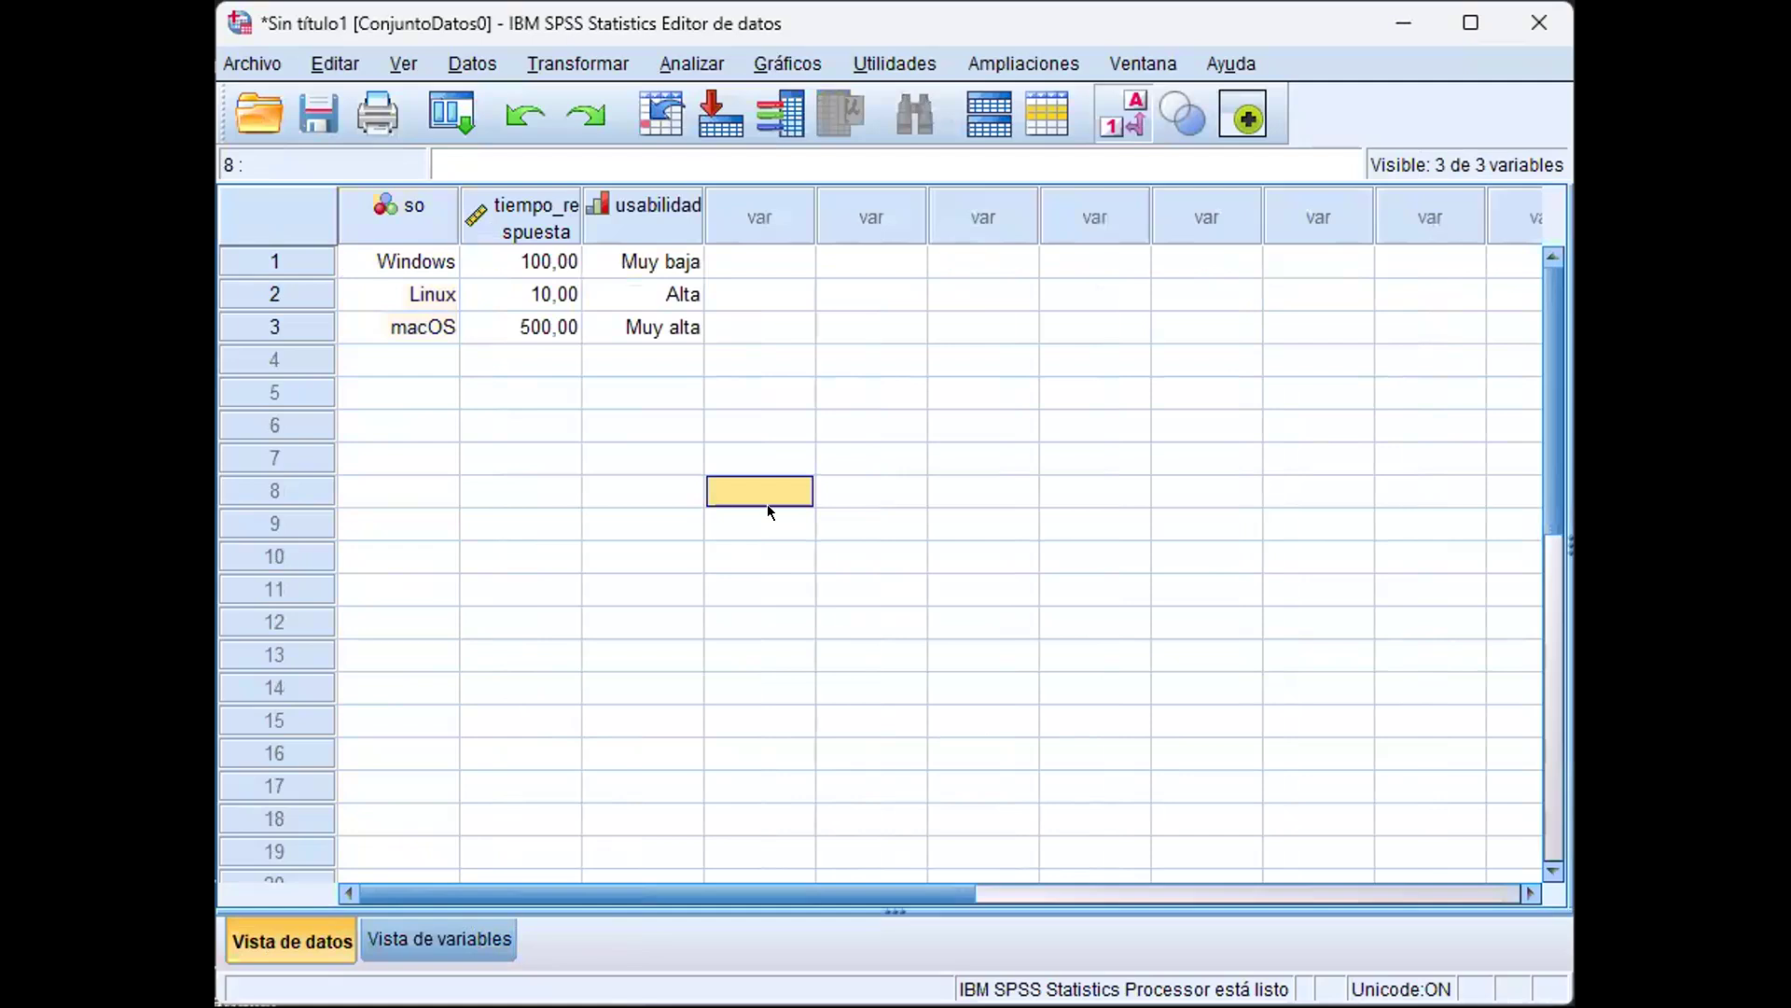
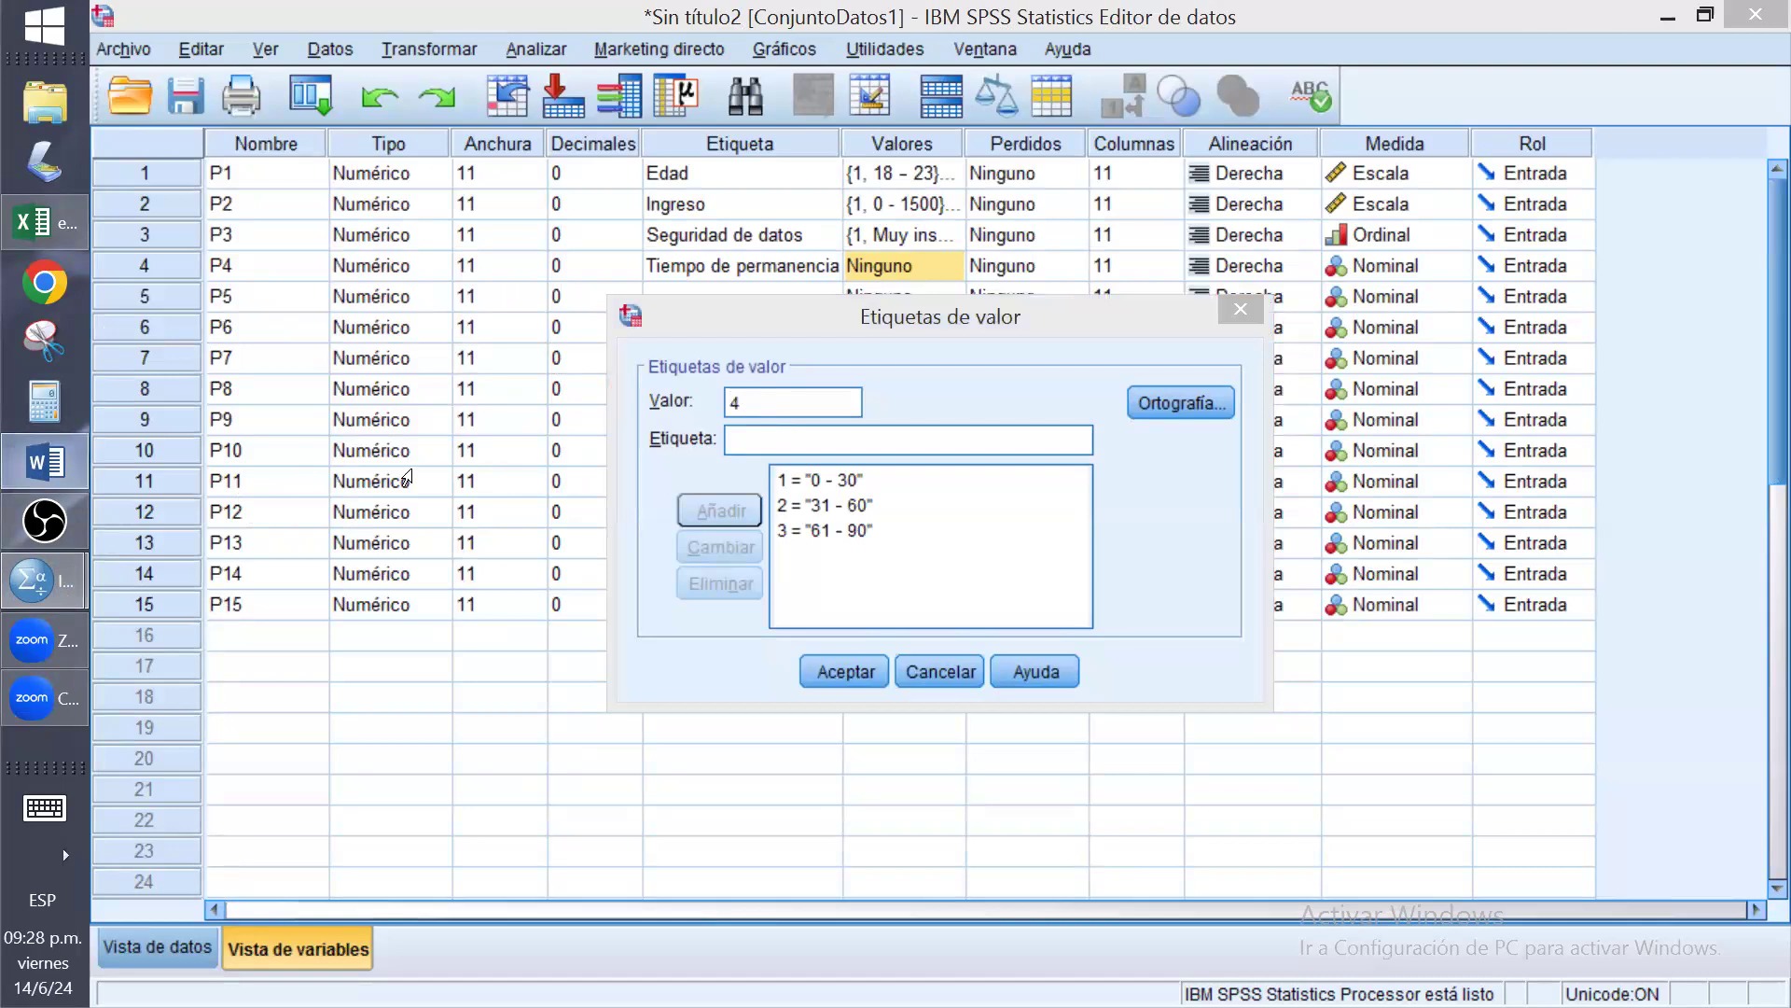
Label value 4 of Tiempo de permanencia as '91 - 120', copied from the Word notes
left_click_drag(545, 512, 586, 510)
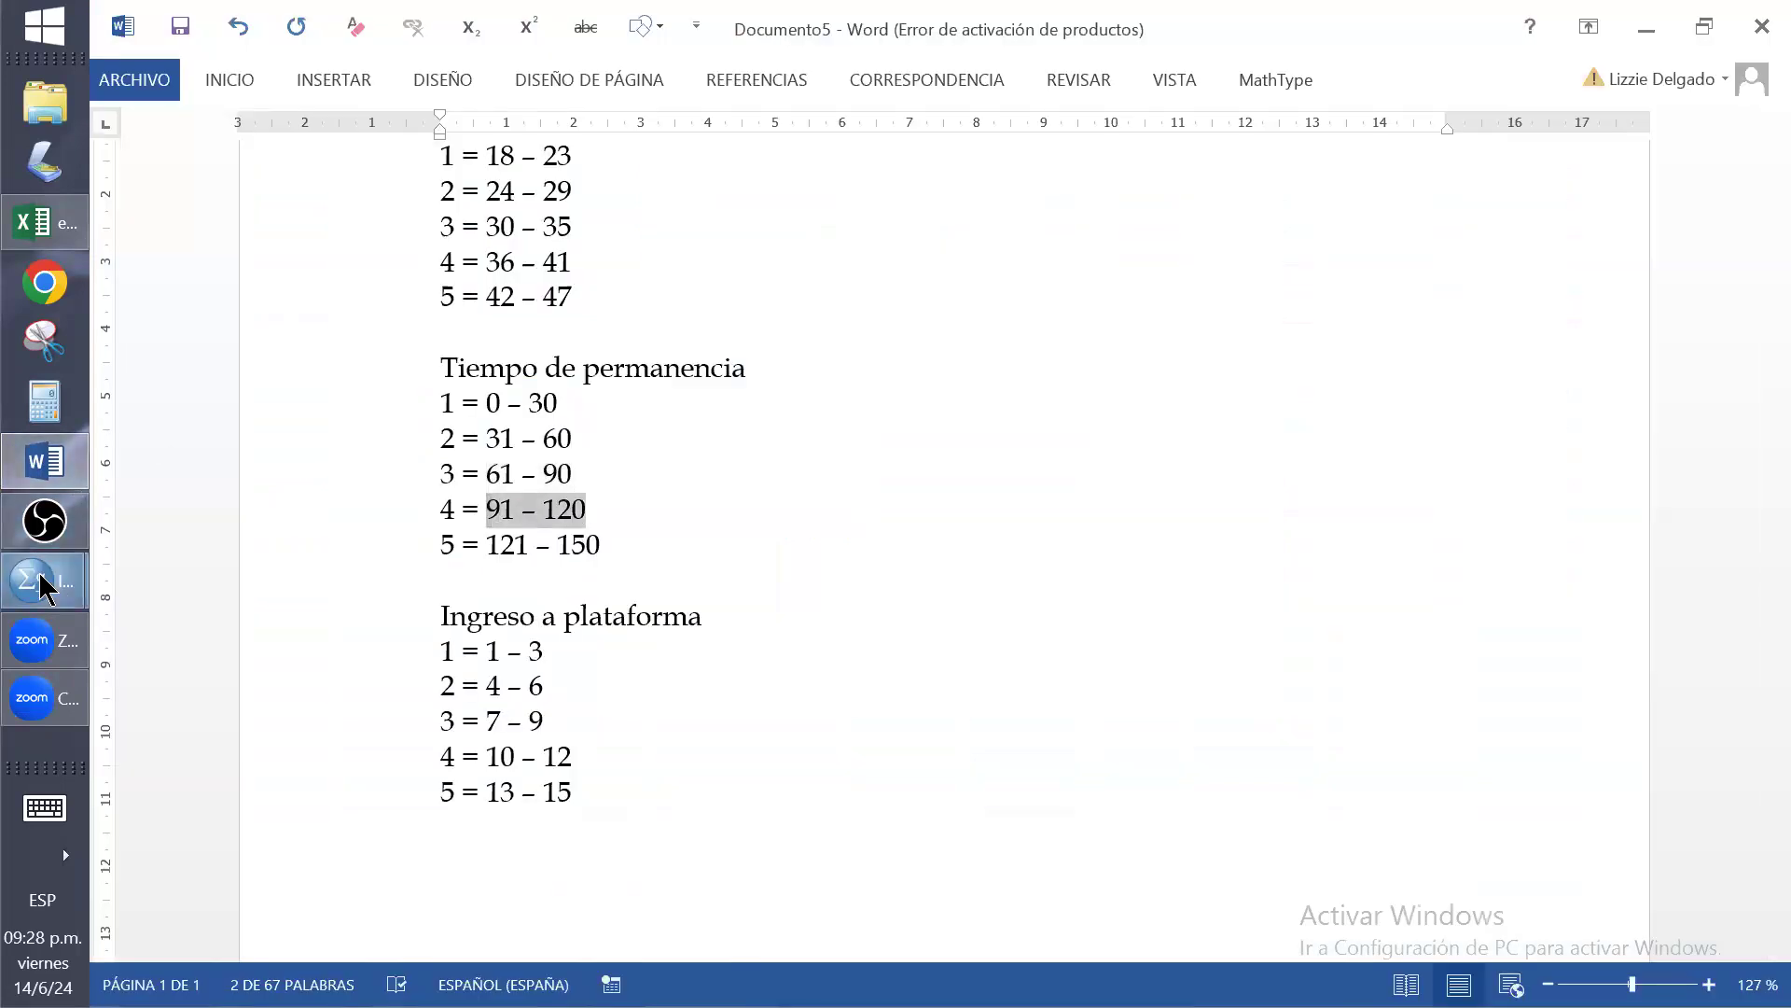
left_click(40, 578)
left_click(316, 701)
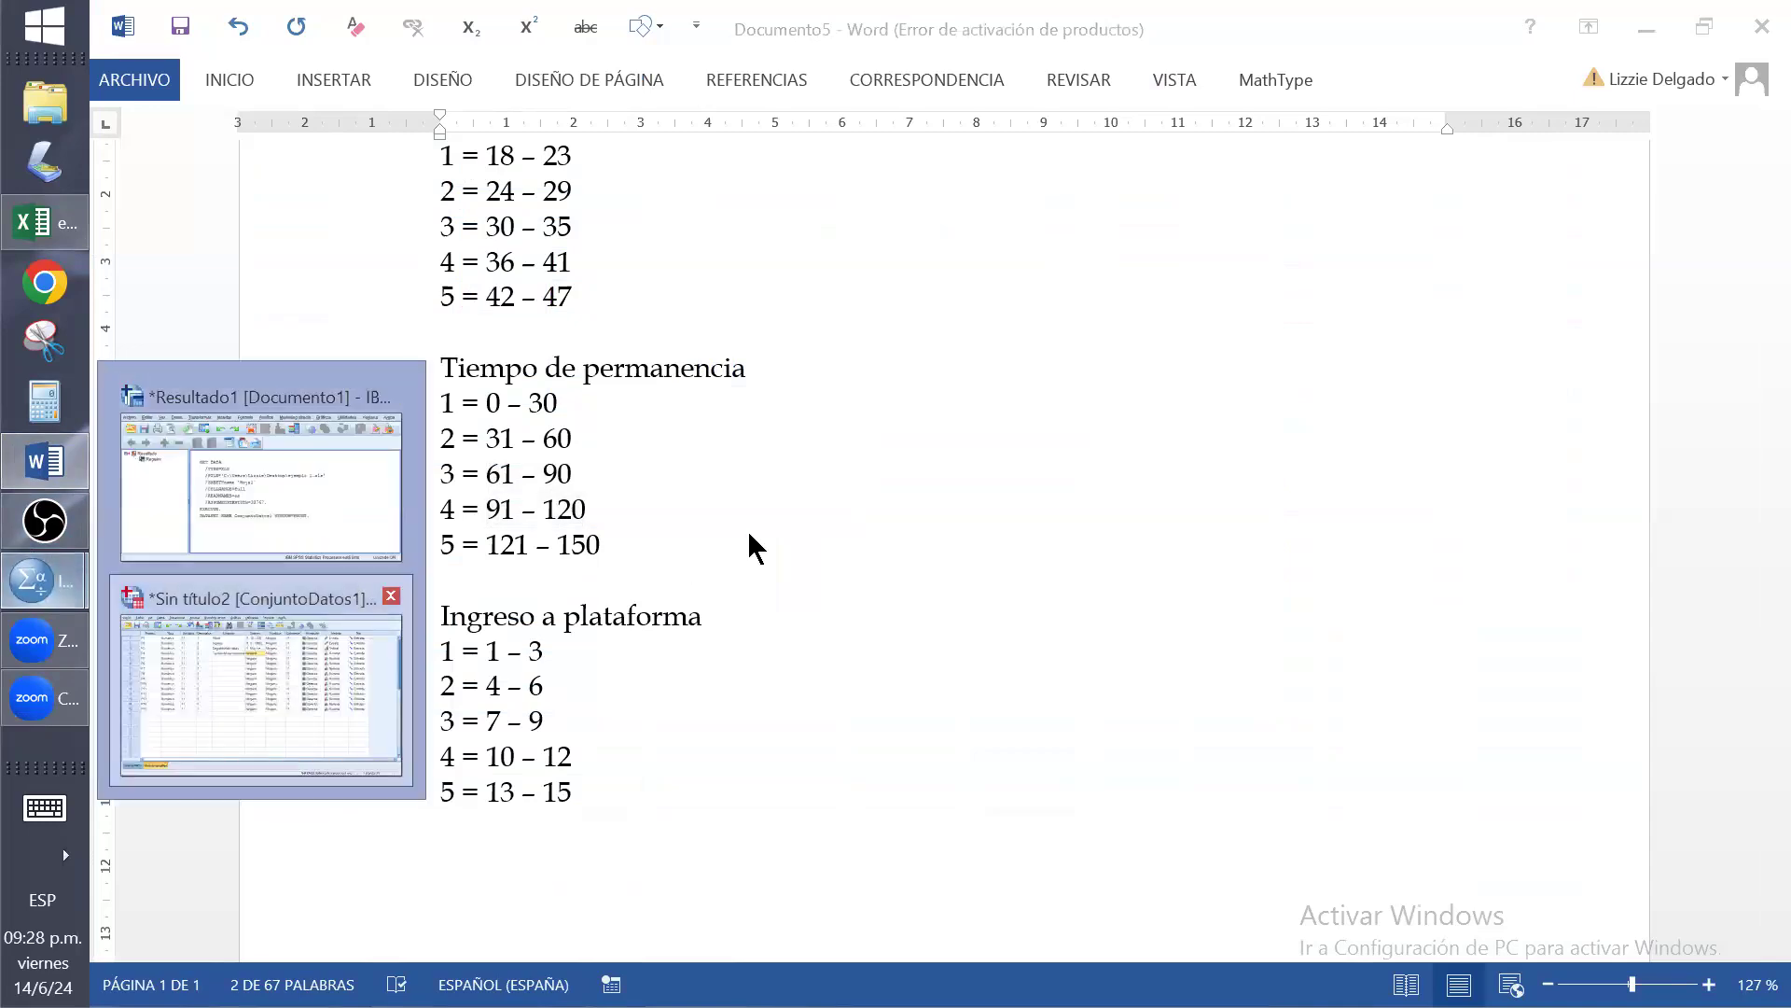
left_click(738, 450)
type("91 - 120")
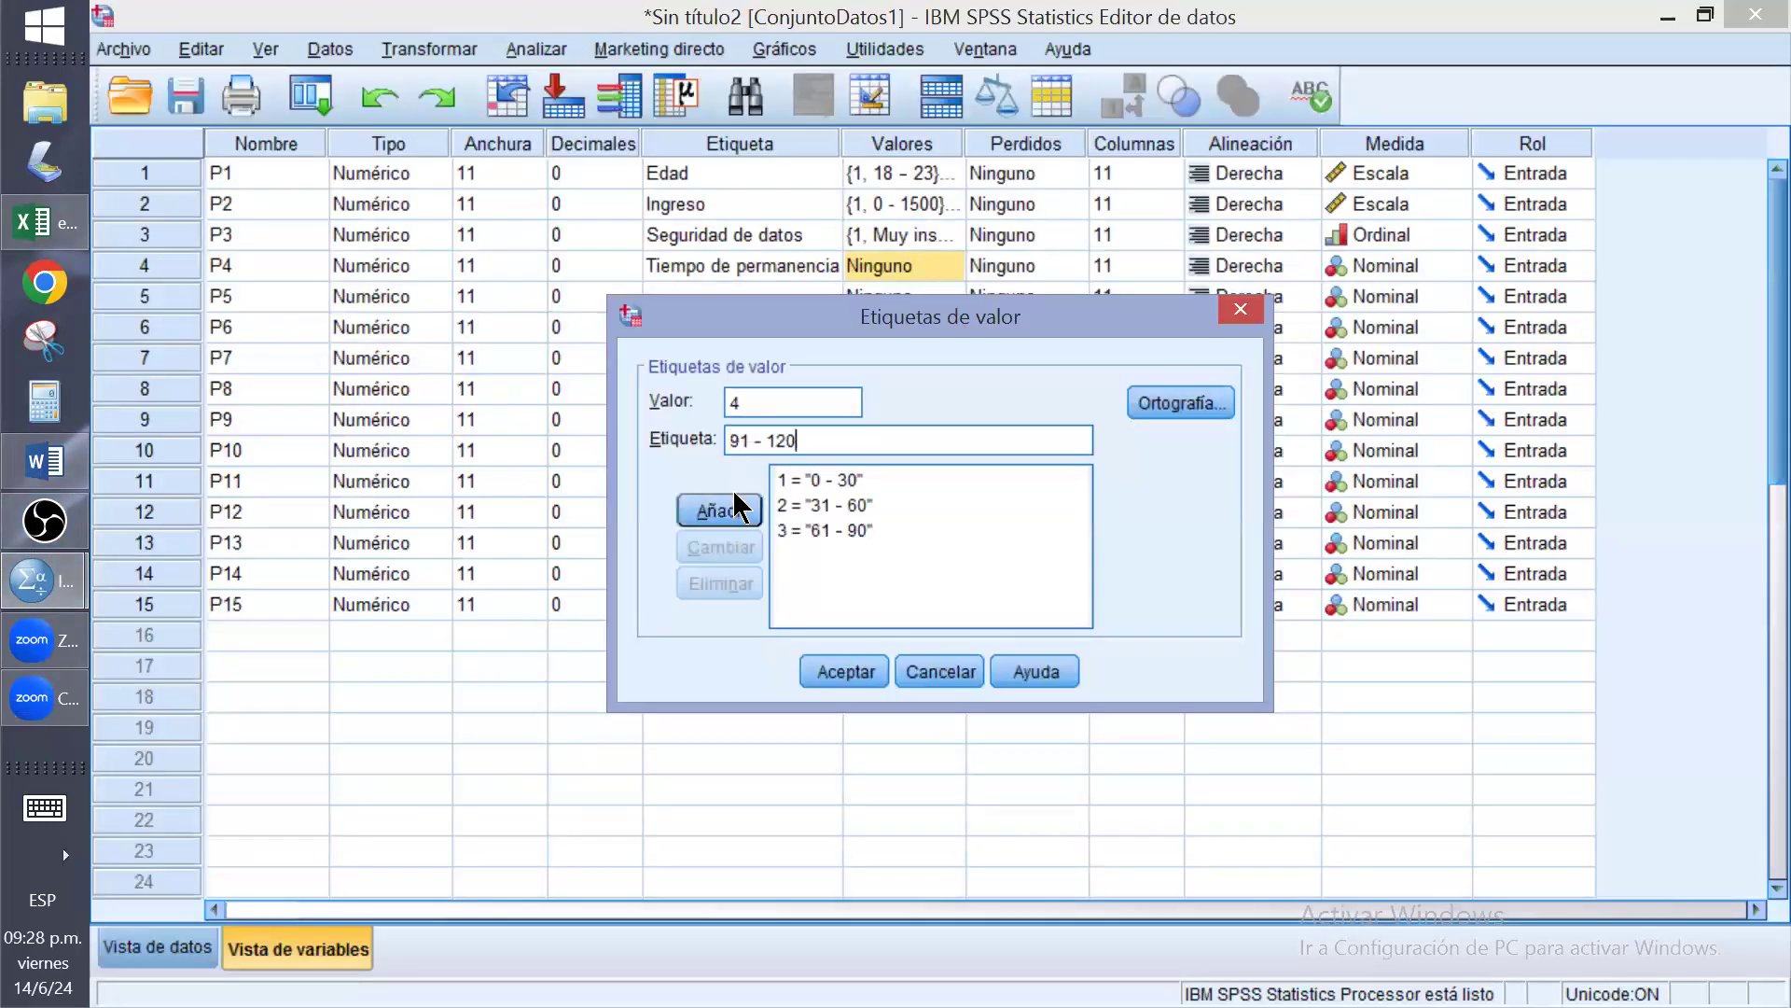
left_click(720, 510)
Add value 5 labelled '121 - 150' from the notes and apply the value labels
type("5")
left_click(41, 459)
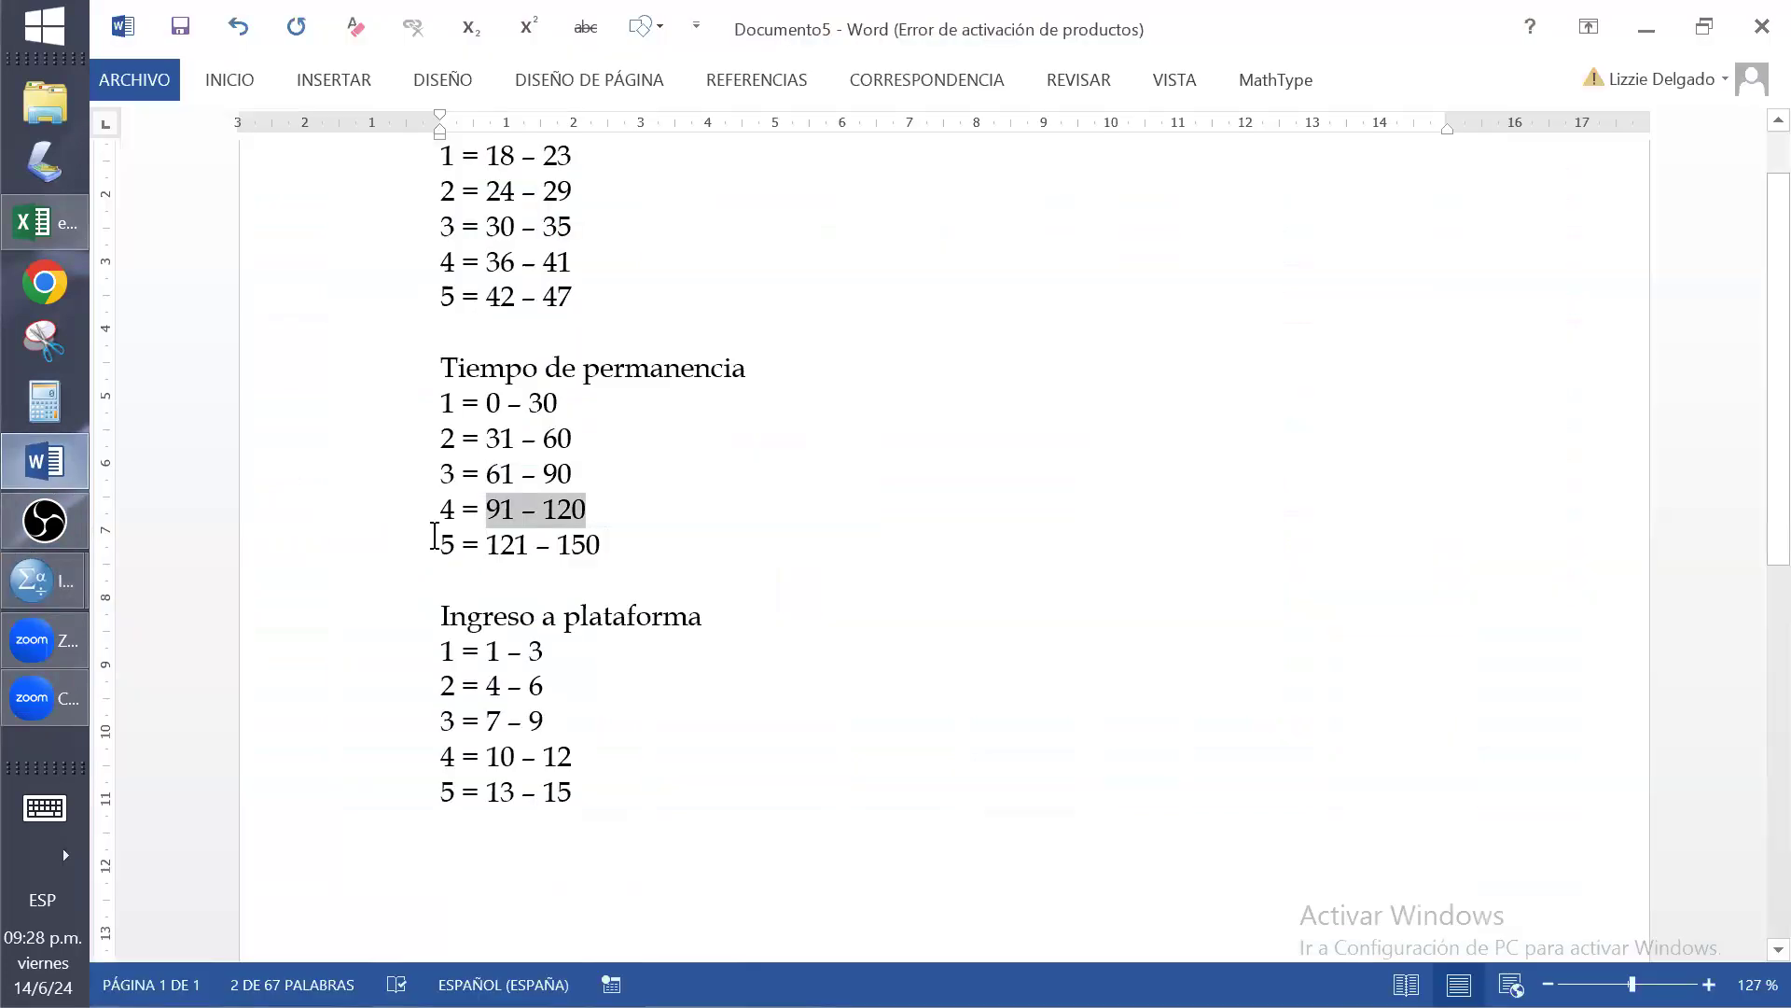
left_click_drag(488, 543, 597, 545)
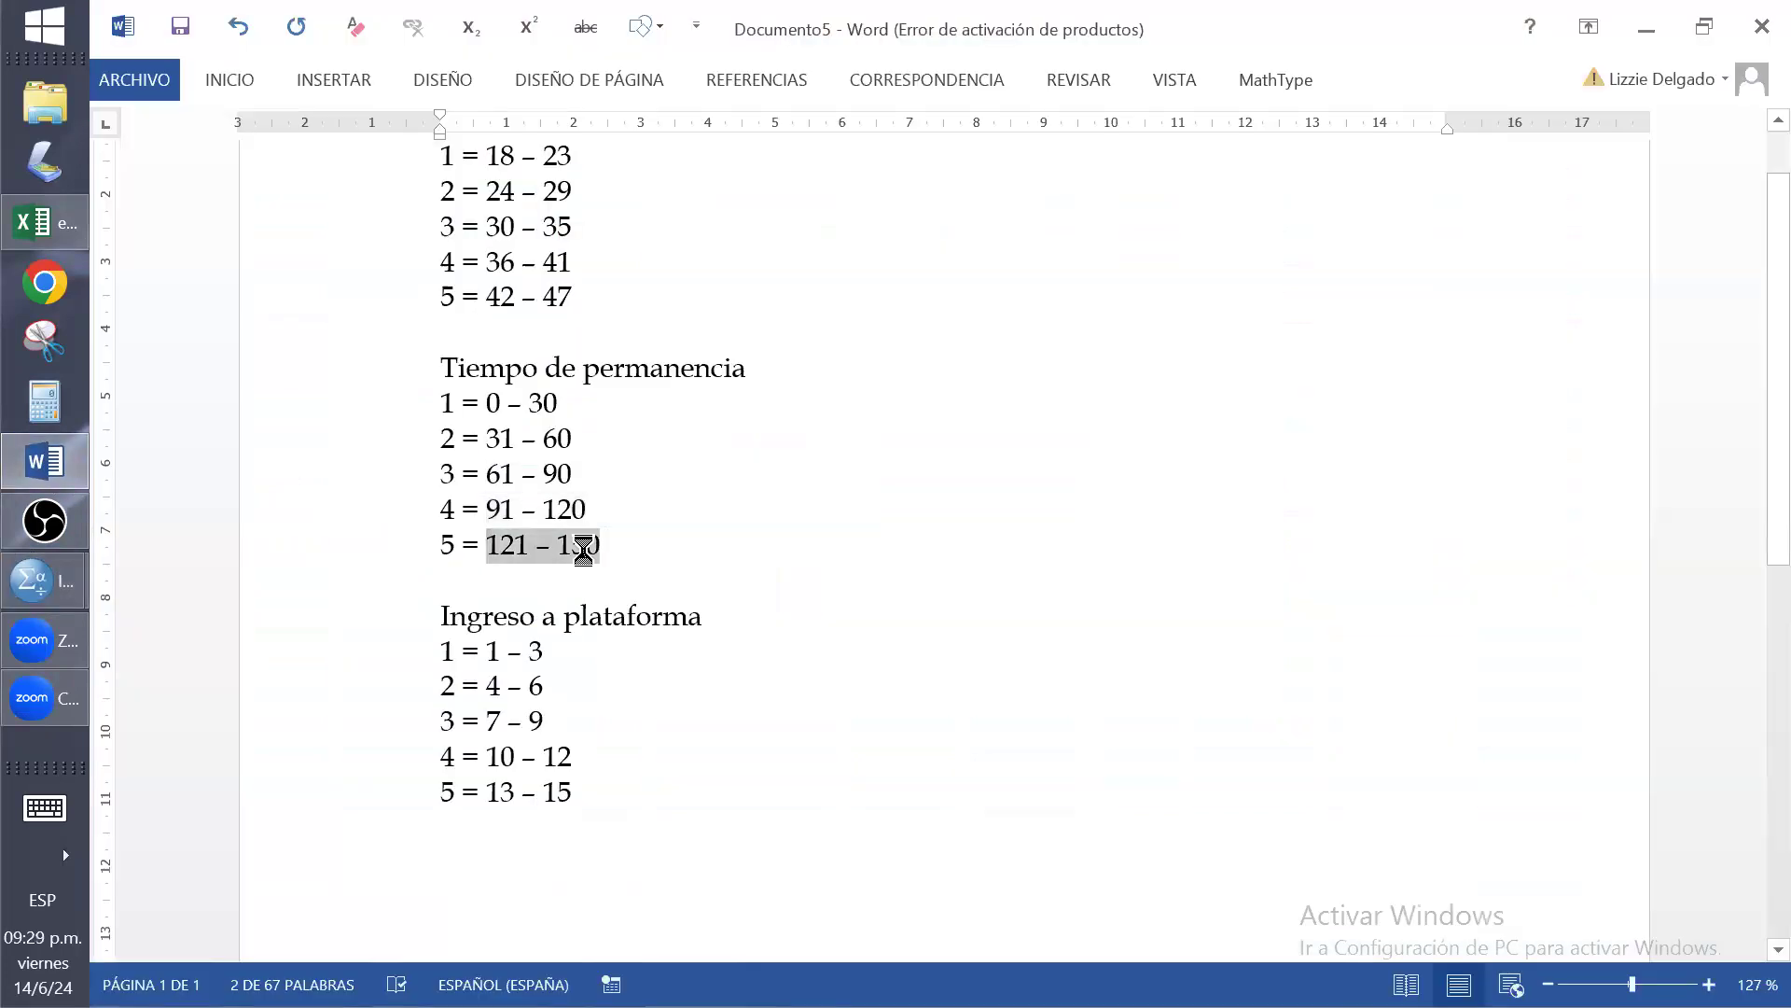
left_click(53, 459)
left_click(778, 431)
type("121 - 150")
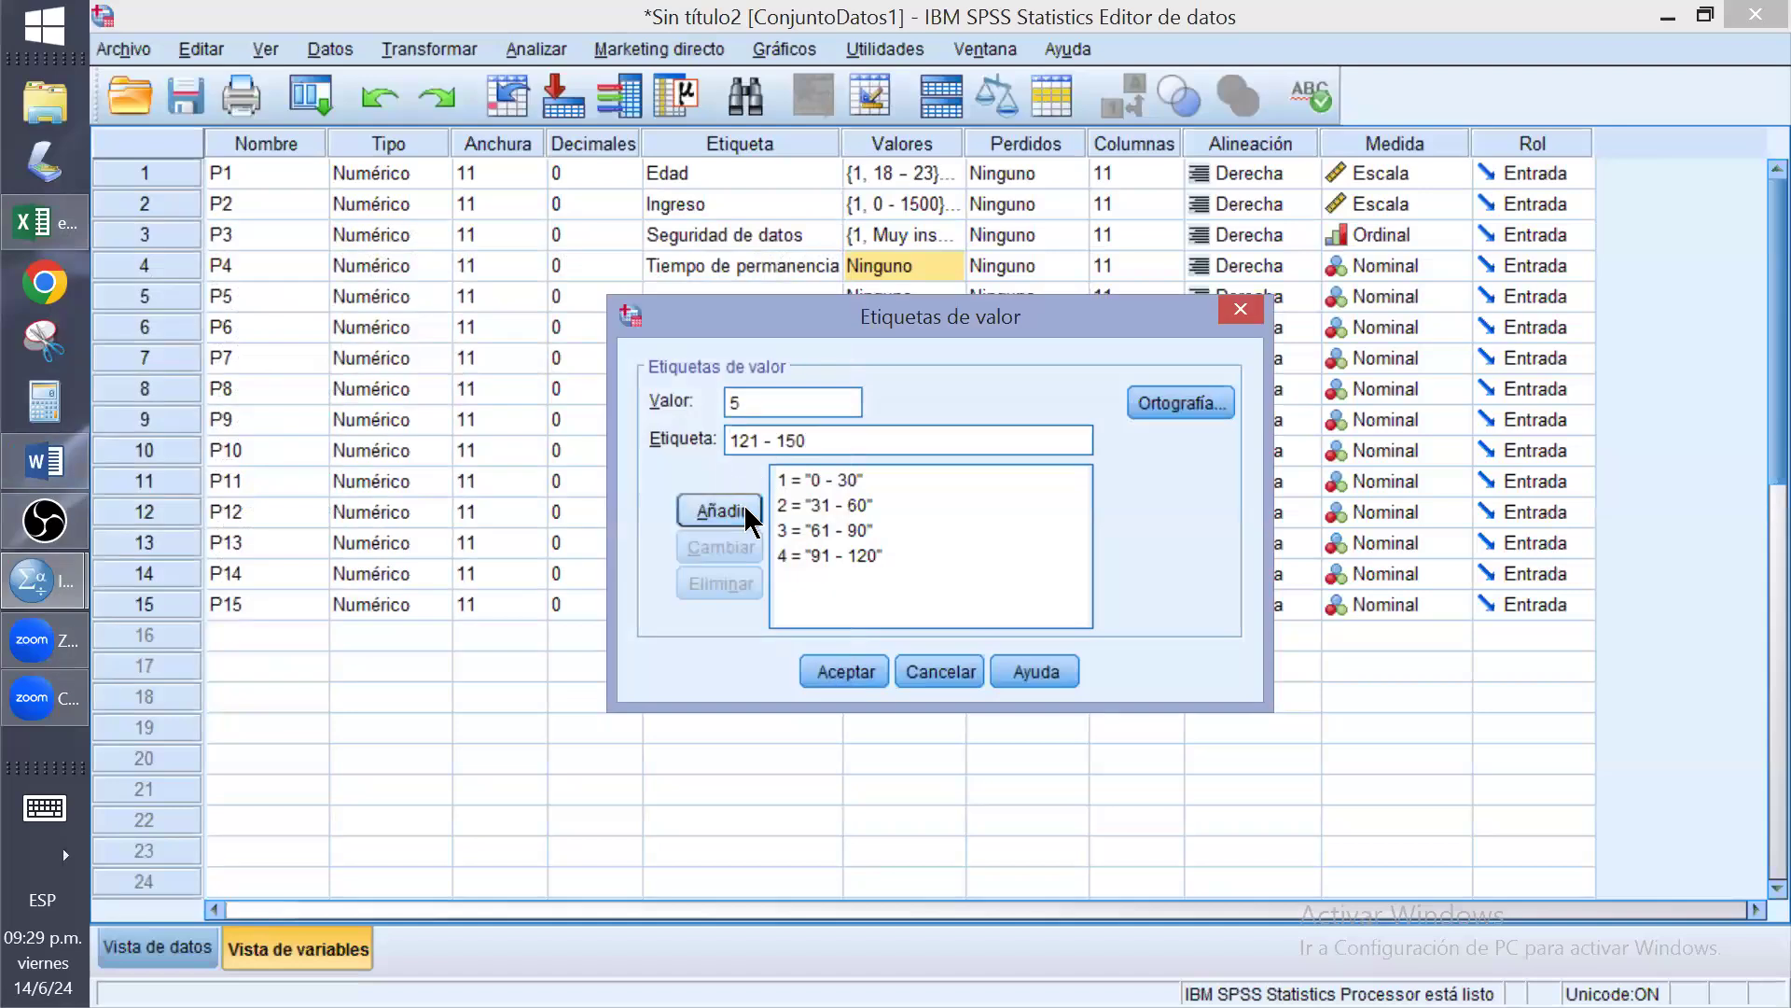
left_click(746, 513)
left_click(846, 671)
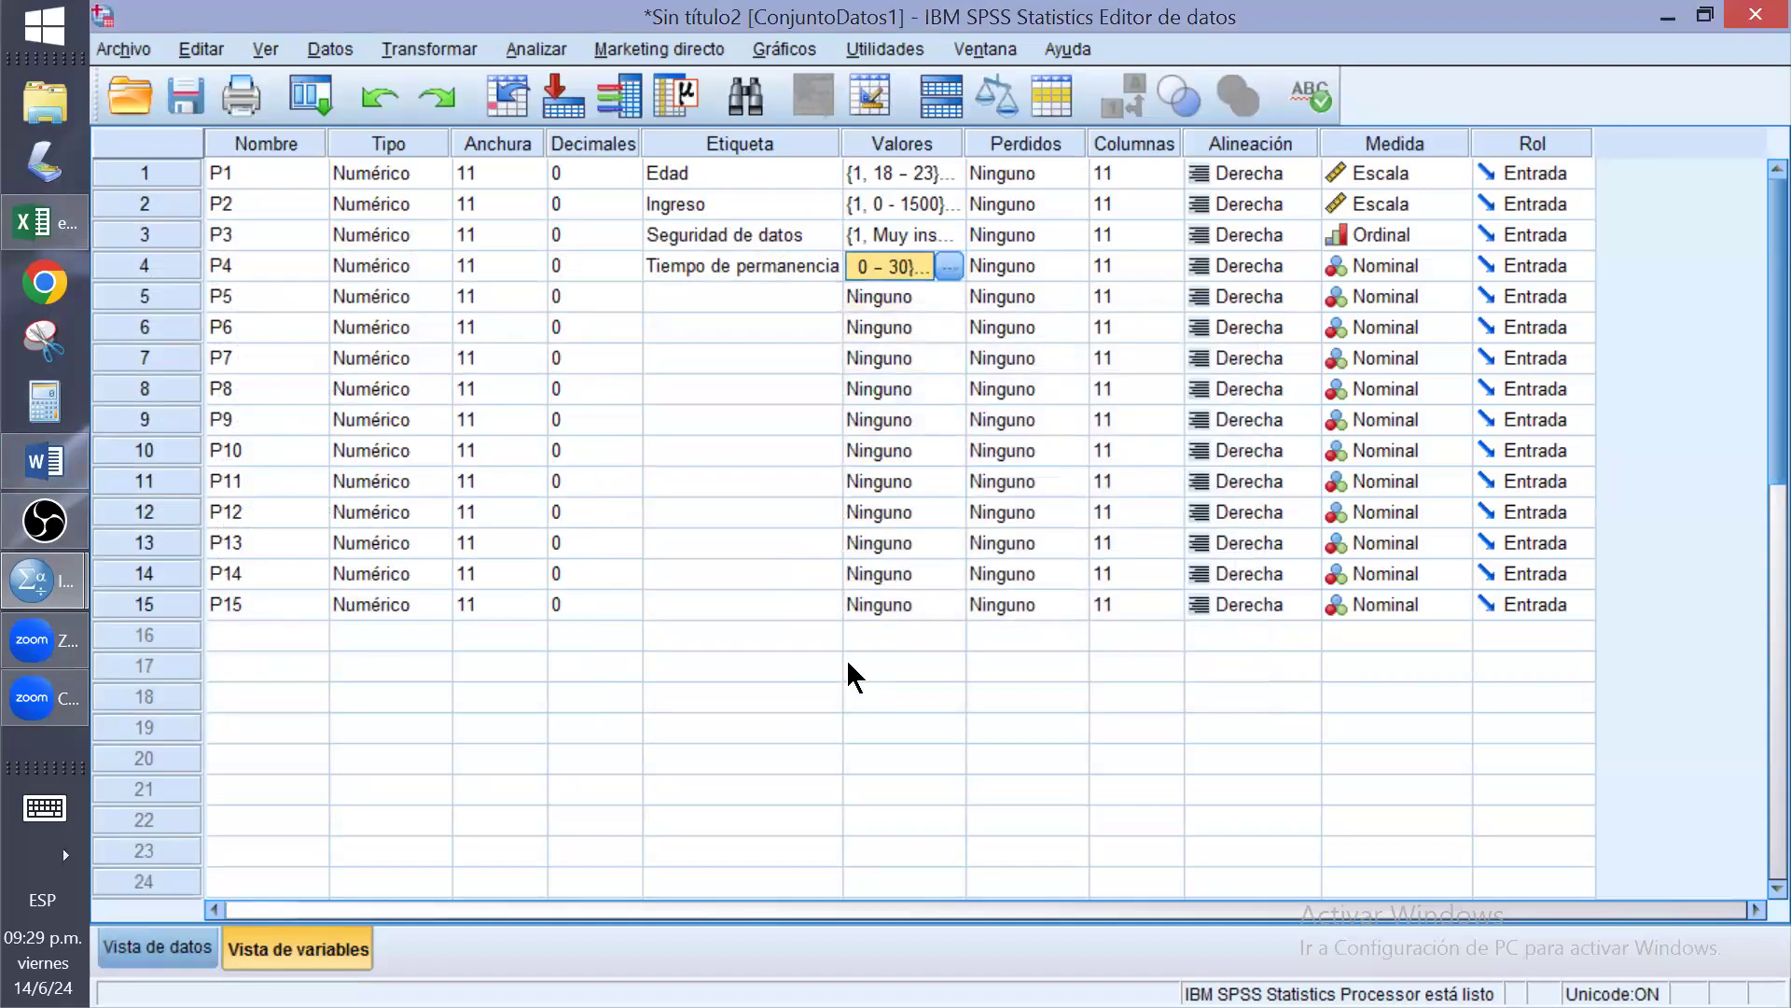
Review the Word notes down to the Ingreso a plataforma ranges, 1 = 1 – 3 through 5 = 13 – 15
left_click(44, 458)
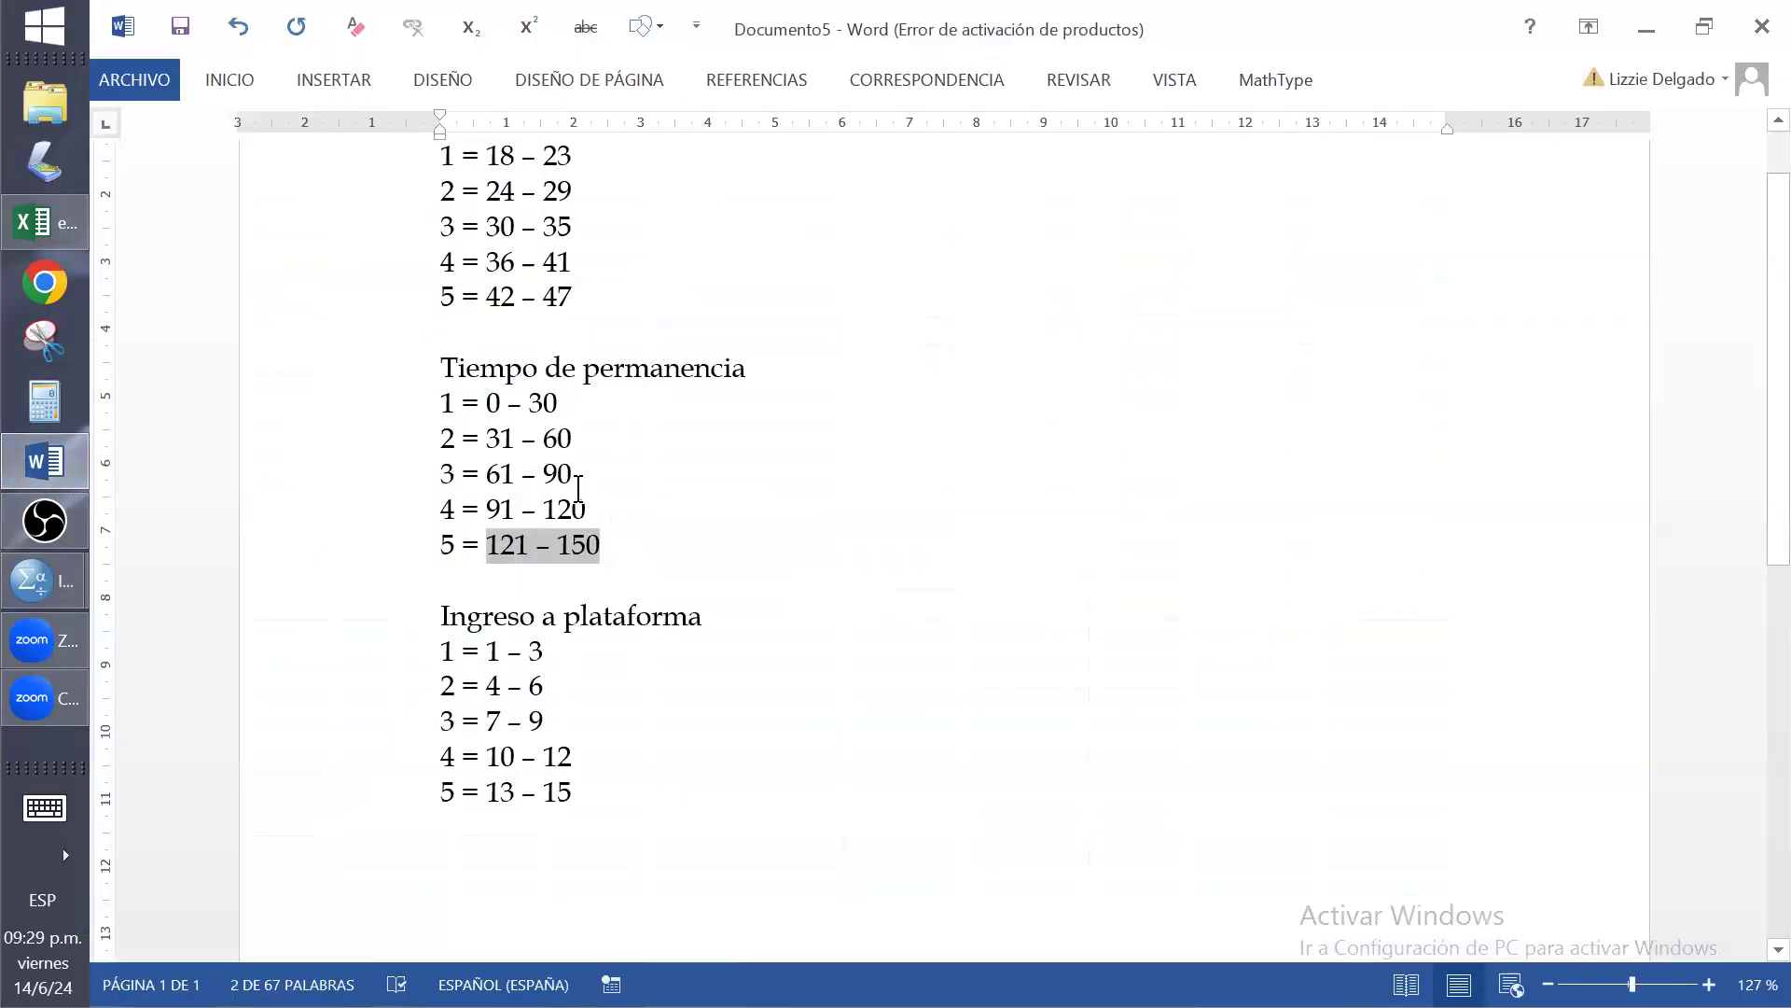
scroll(578, 488, "down", 3)
scroll(565, 496, "up", 2)
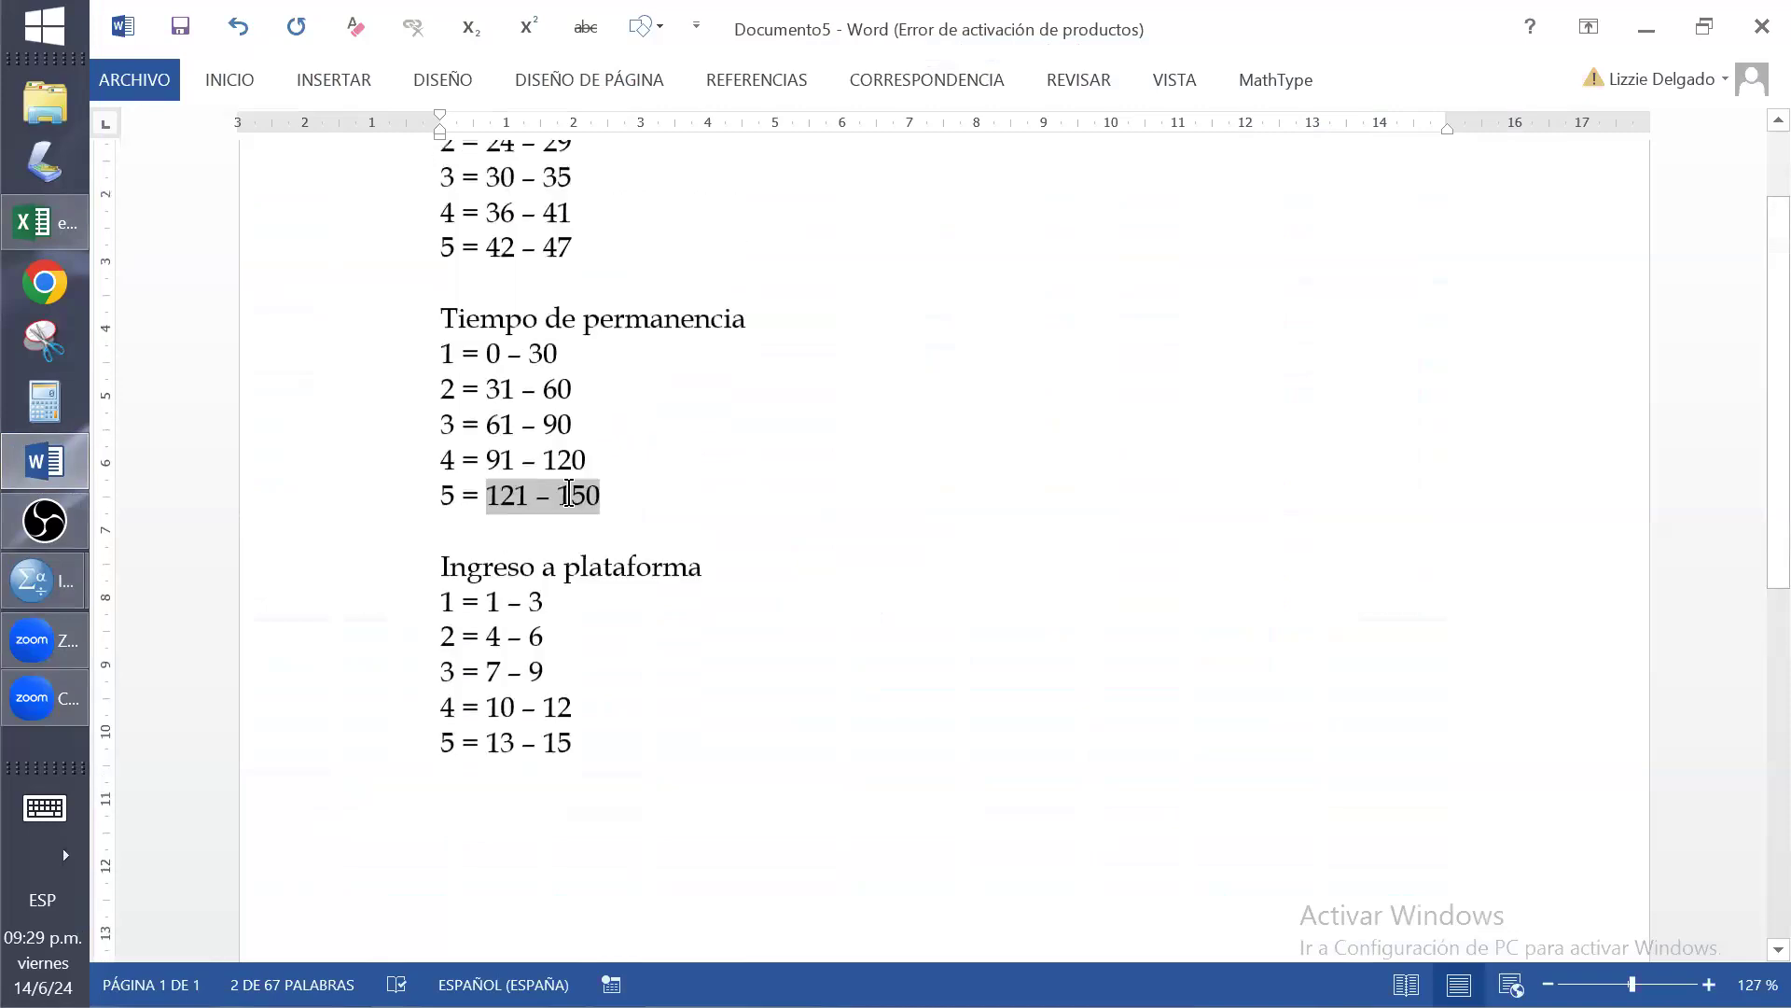
scroll(568, 494, "up", 1)
scroll(467, 397, "up", 2)
scroll(467, 397, "down", 2)
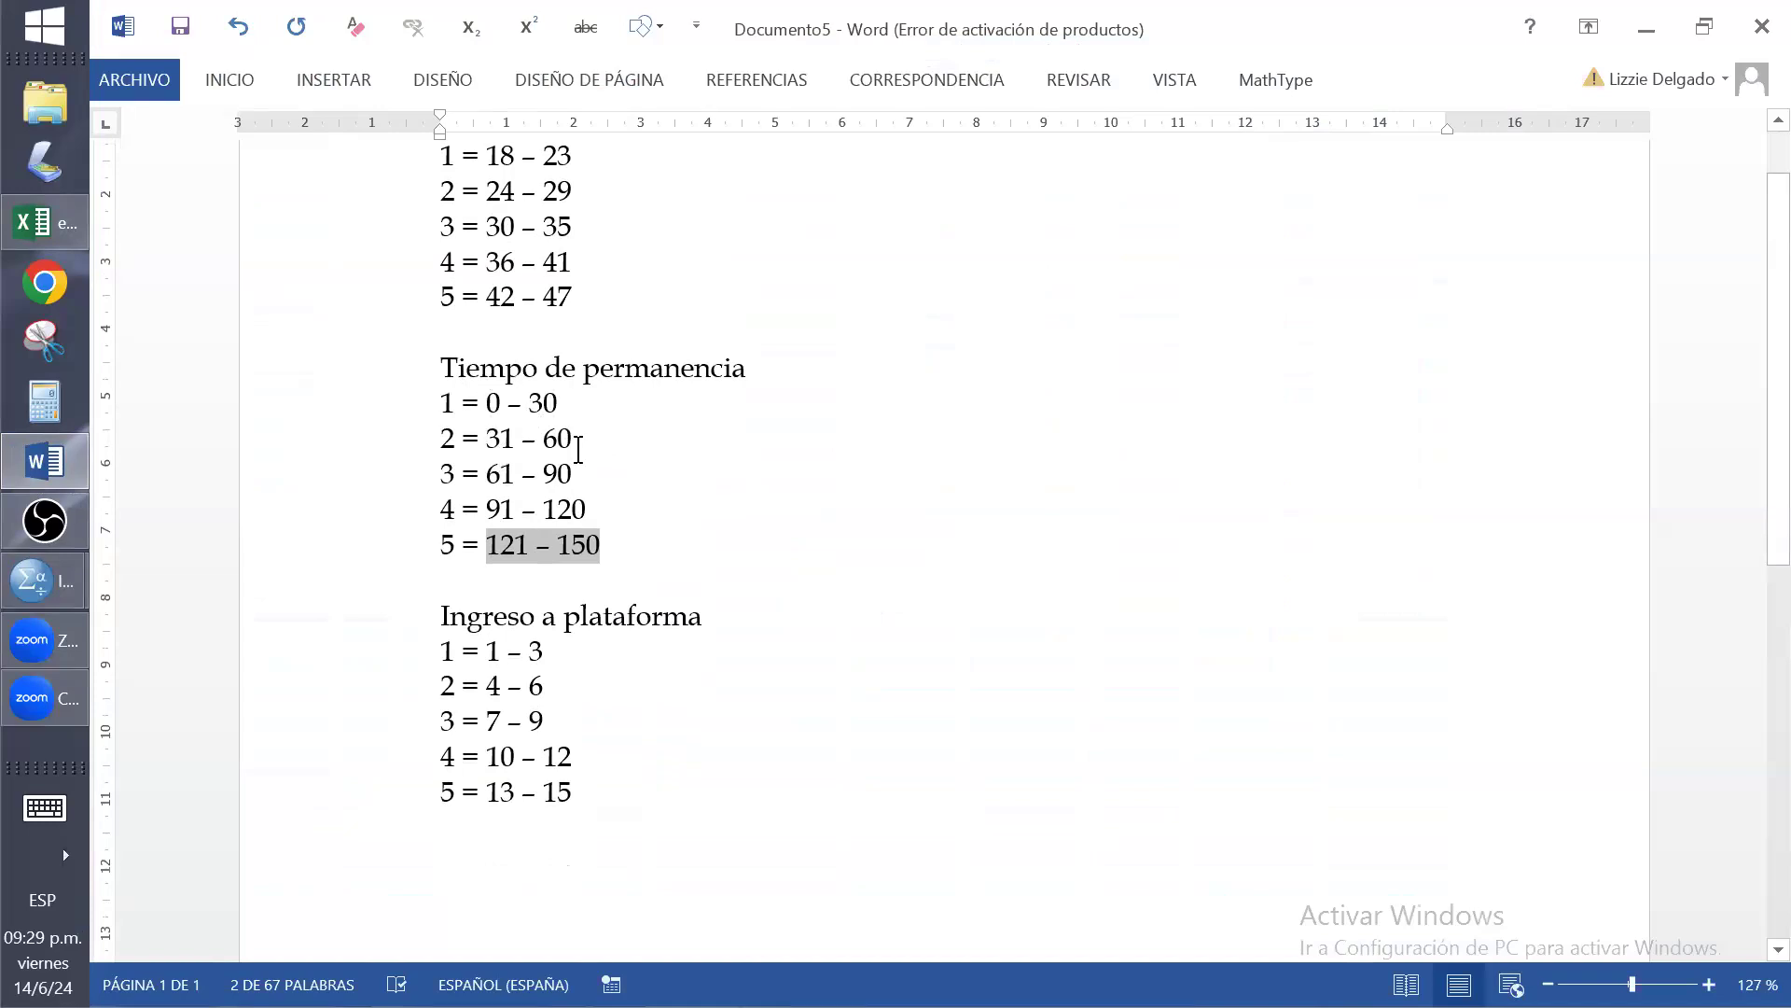
scroll(579, 451, "down", 3)
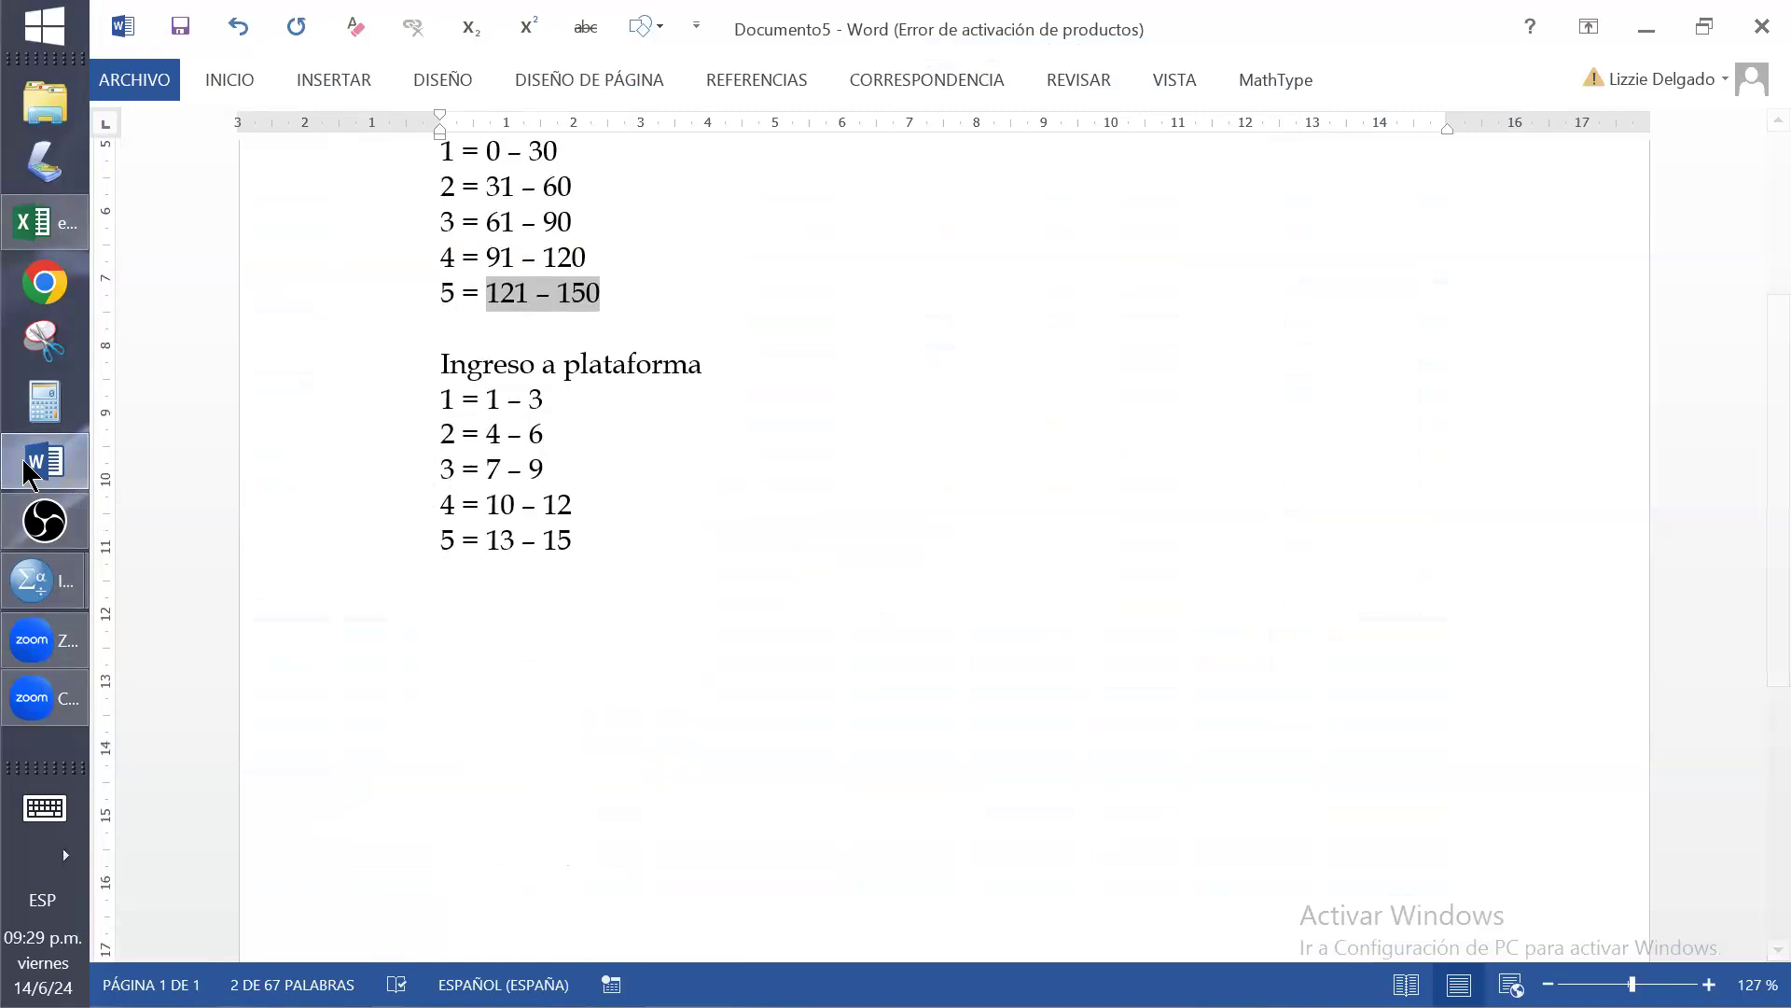
Bring the Sin título2 Data Editor back to the front in variable view
mouse_move(42, 602)
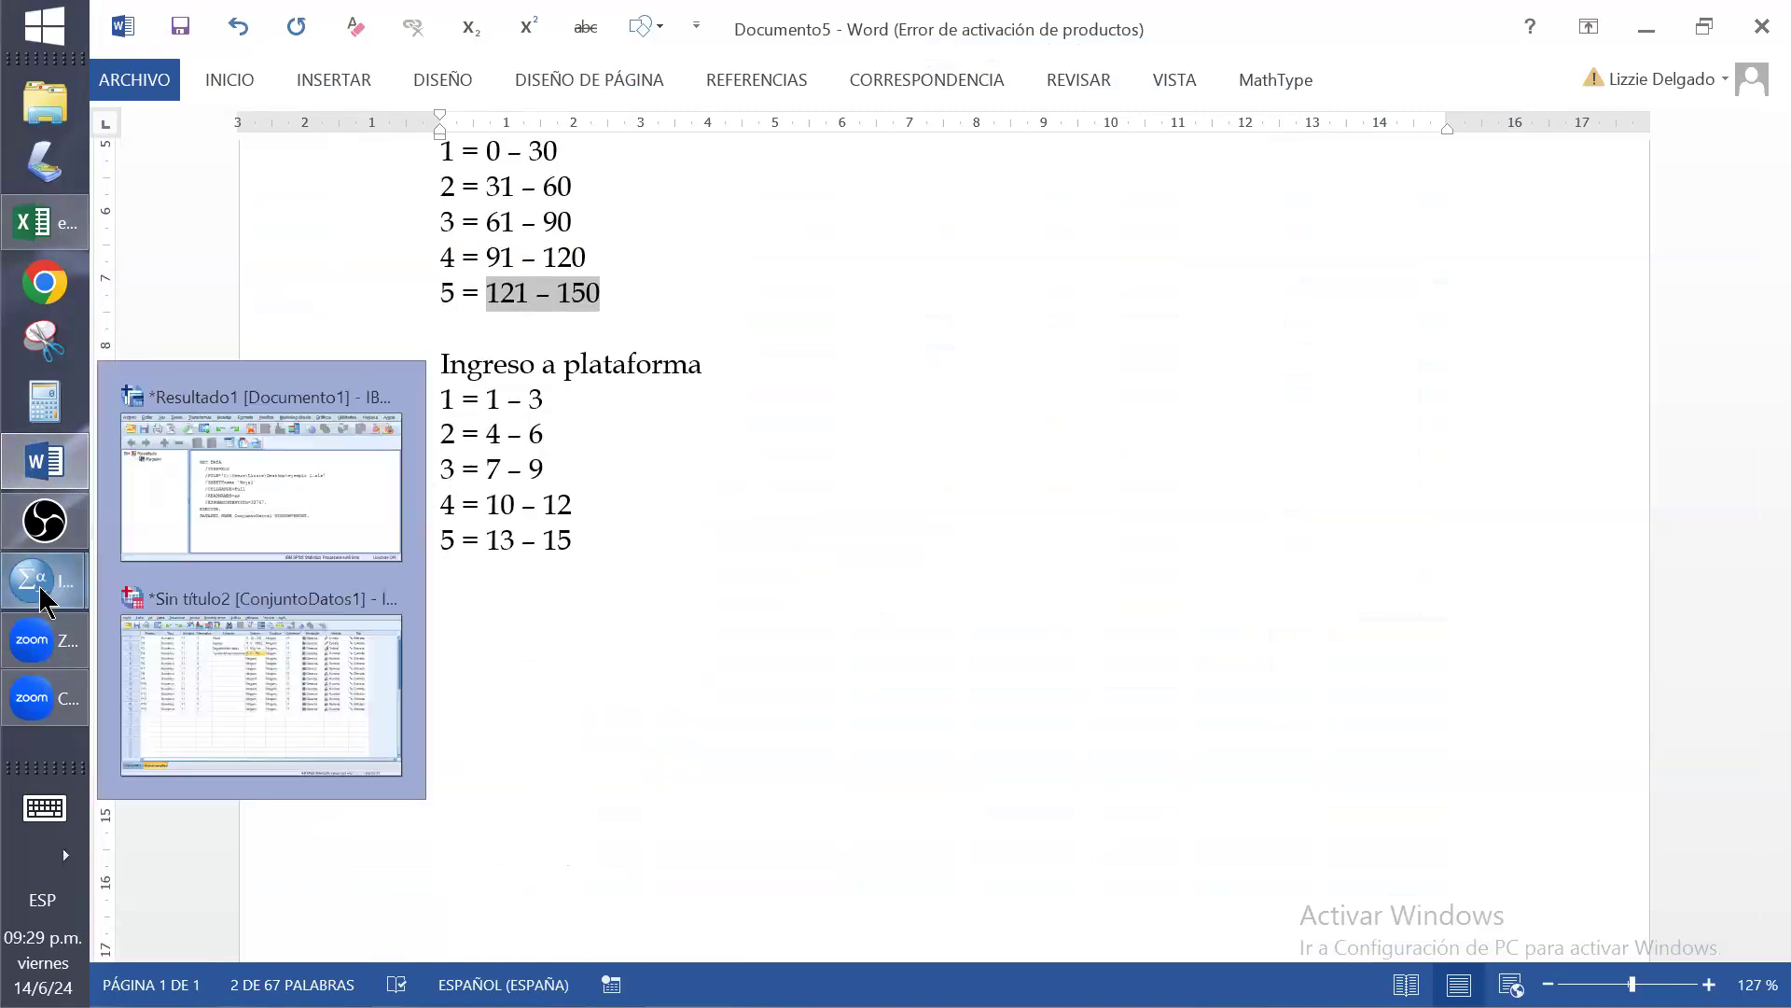
left_click(256, 720)
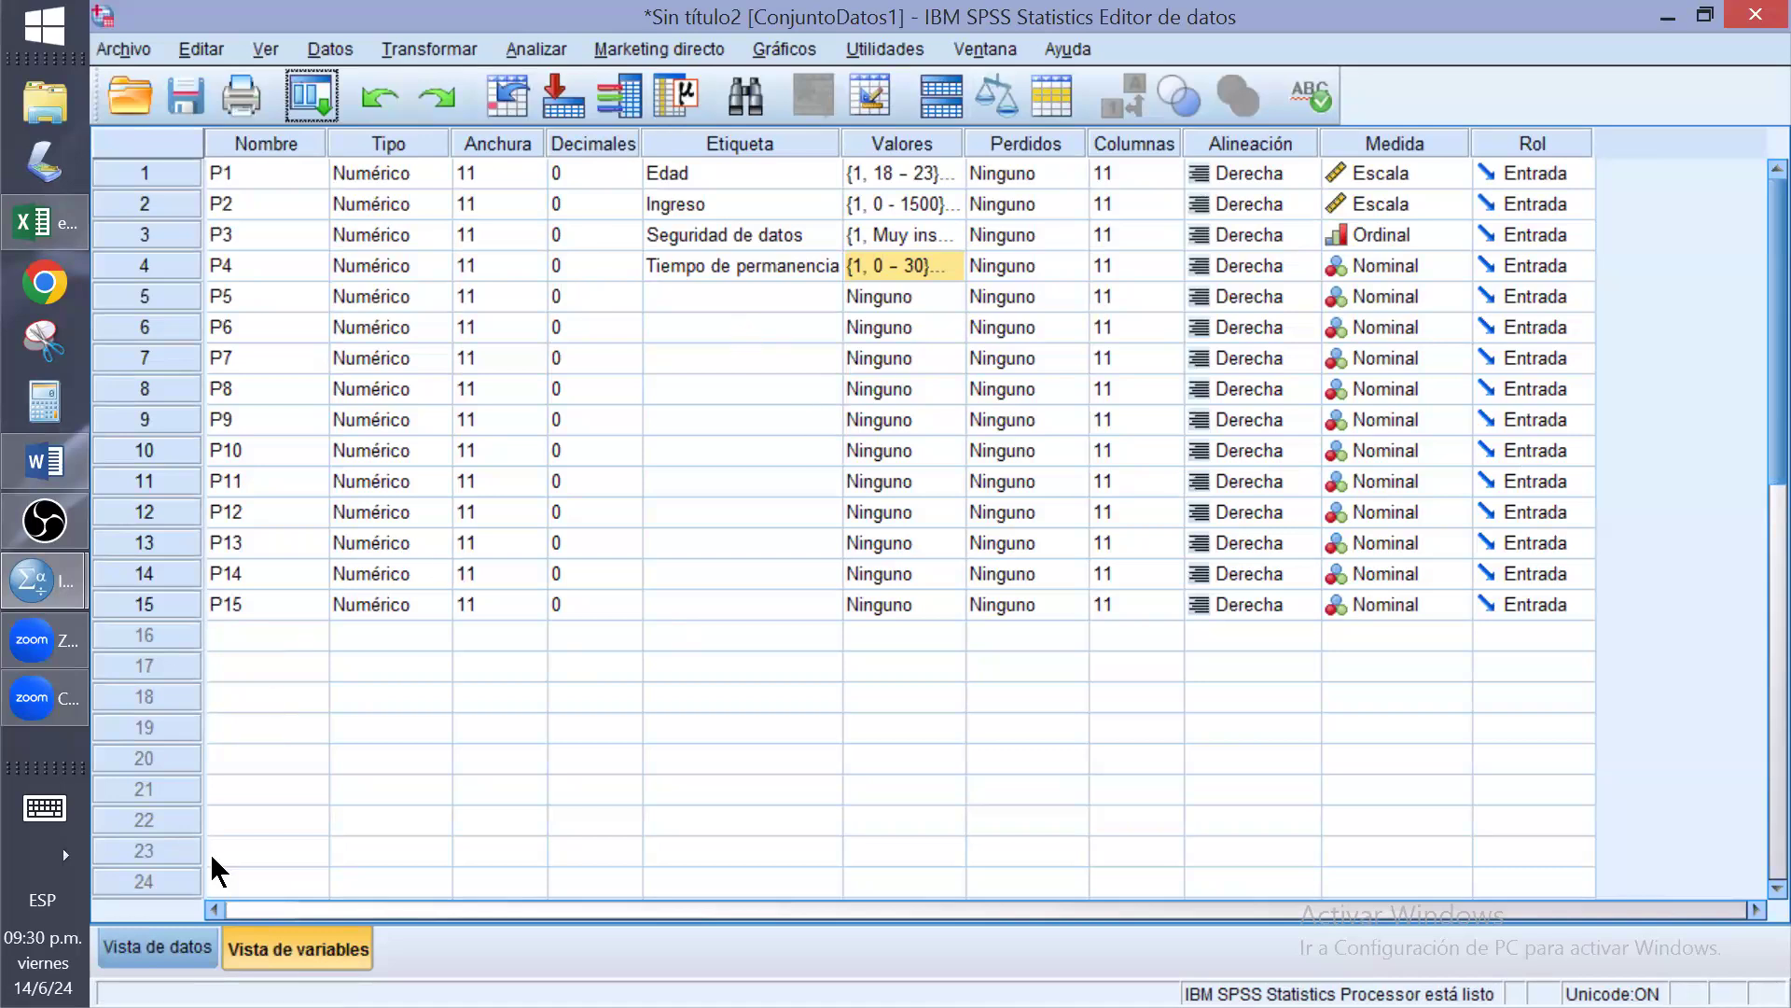
Show the P1–P15 response scores in data view, then pull down the Analizar menu
left_click(142, 939)
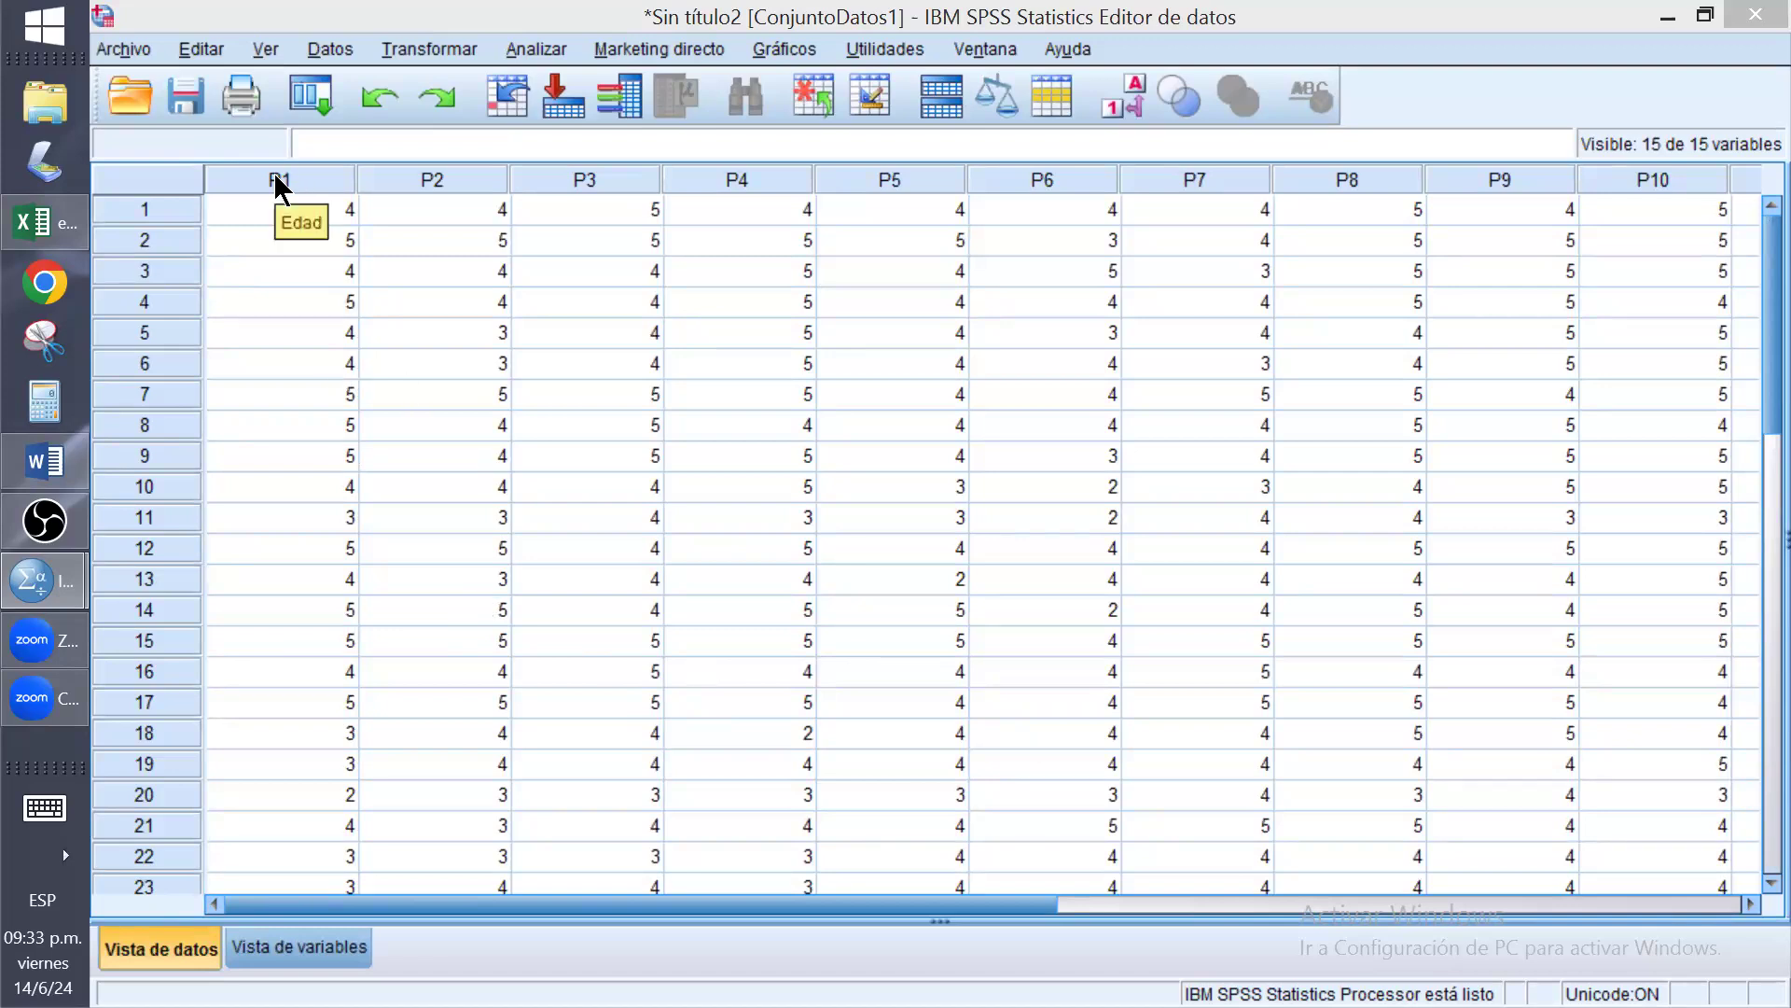
left_click(538, 50)
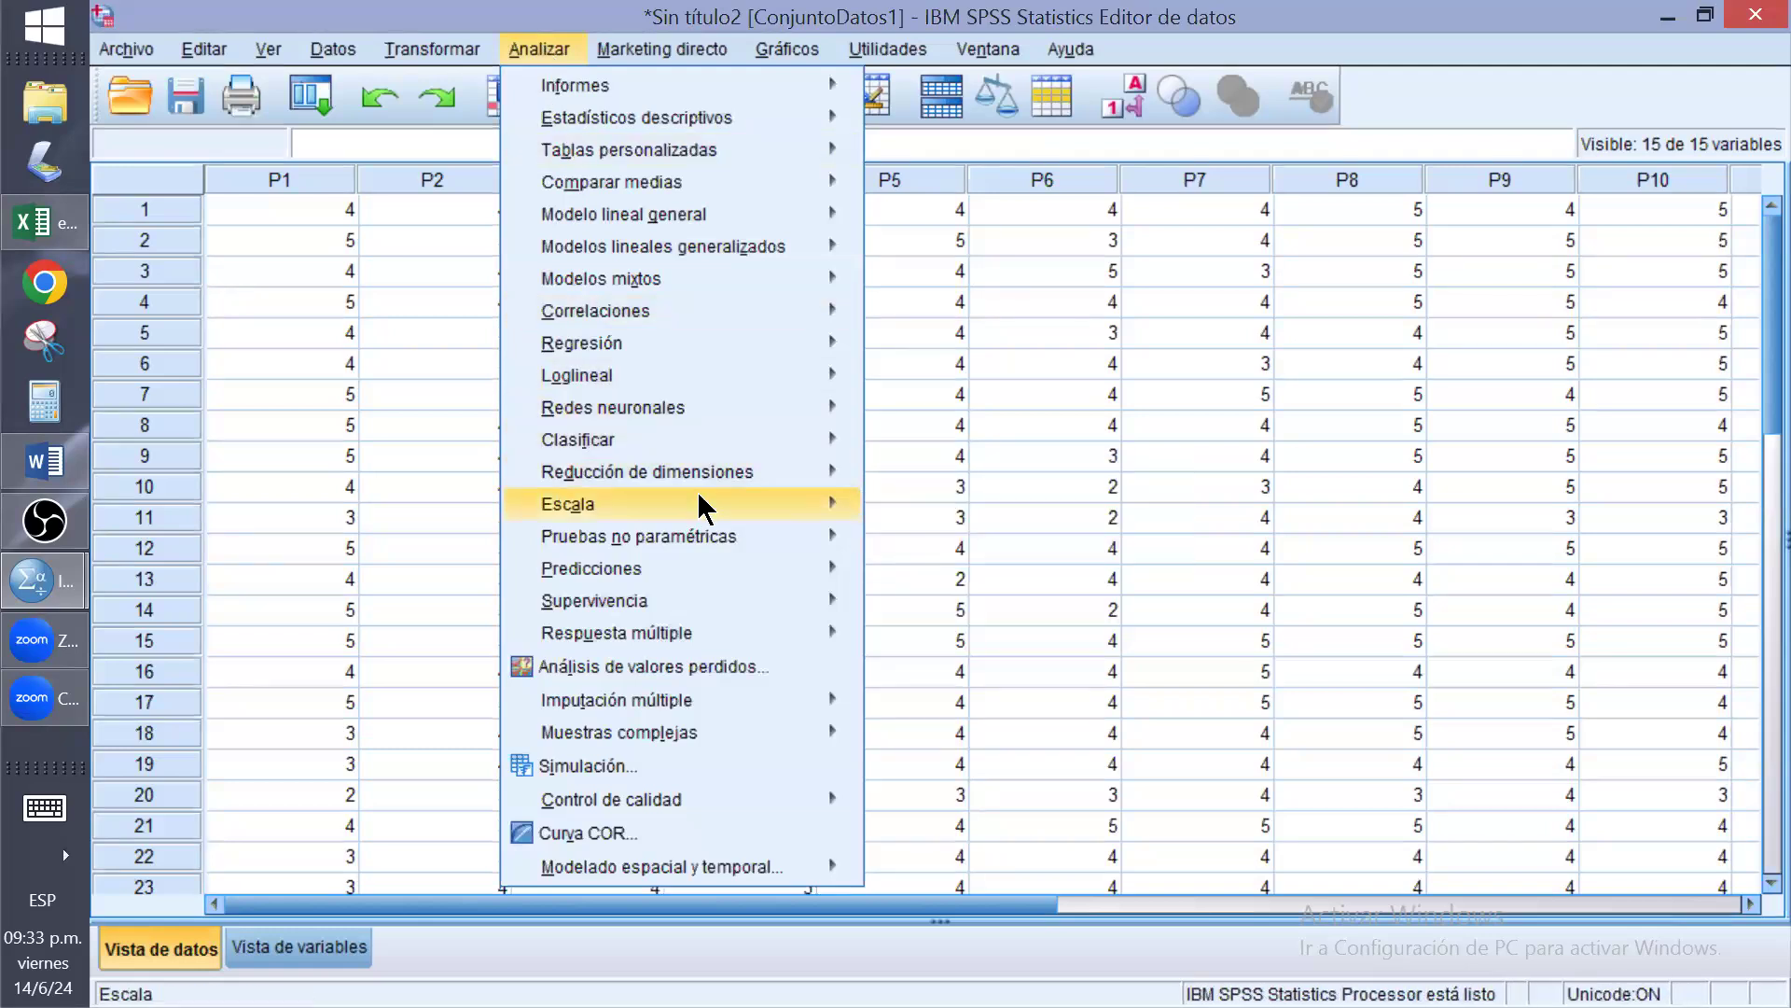
Open Analizar > Escala > Análisis de fiabilidad
mouse_move(702, 508)
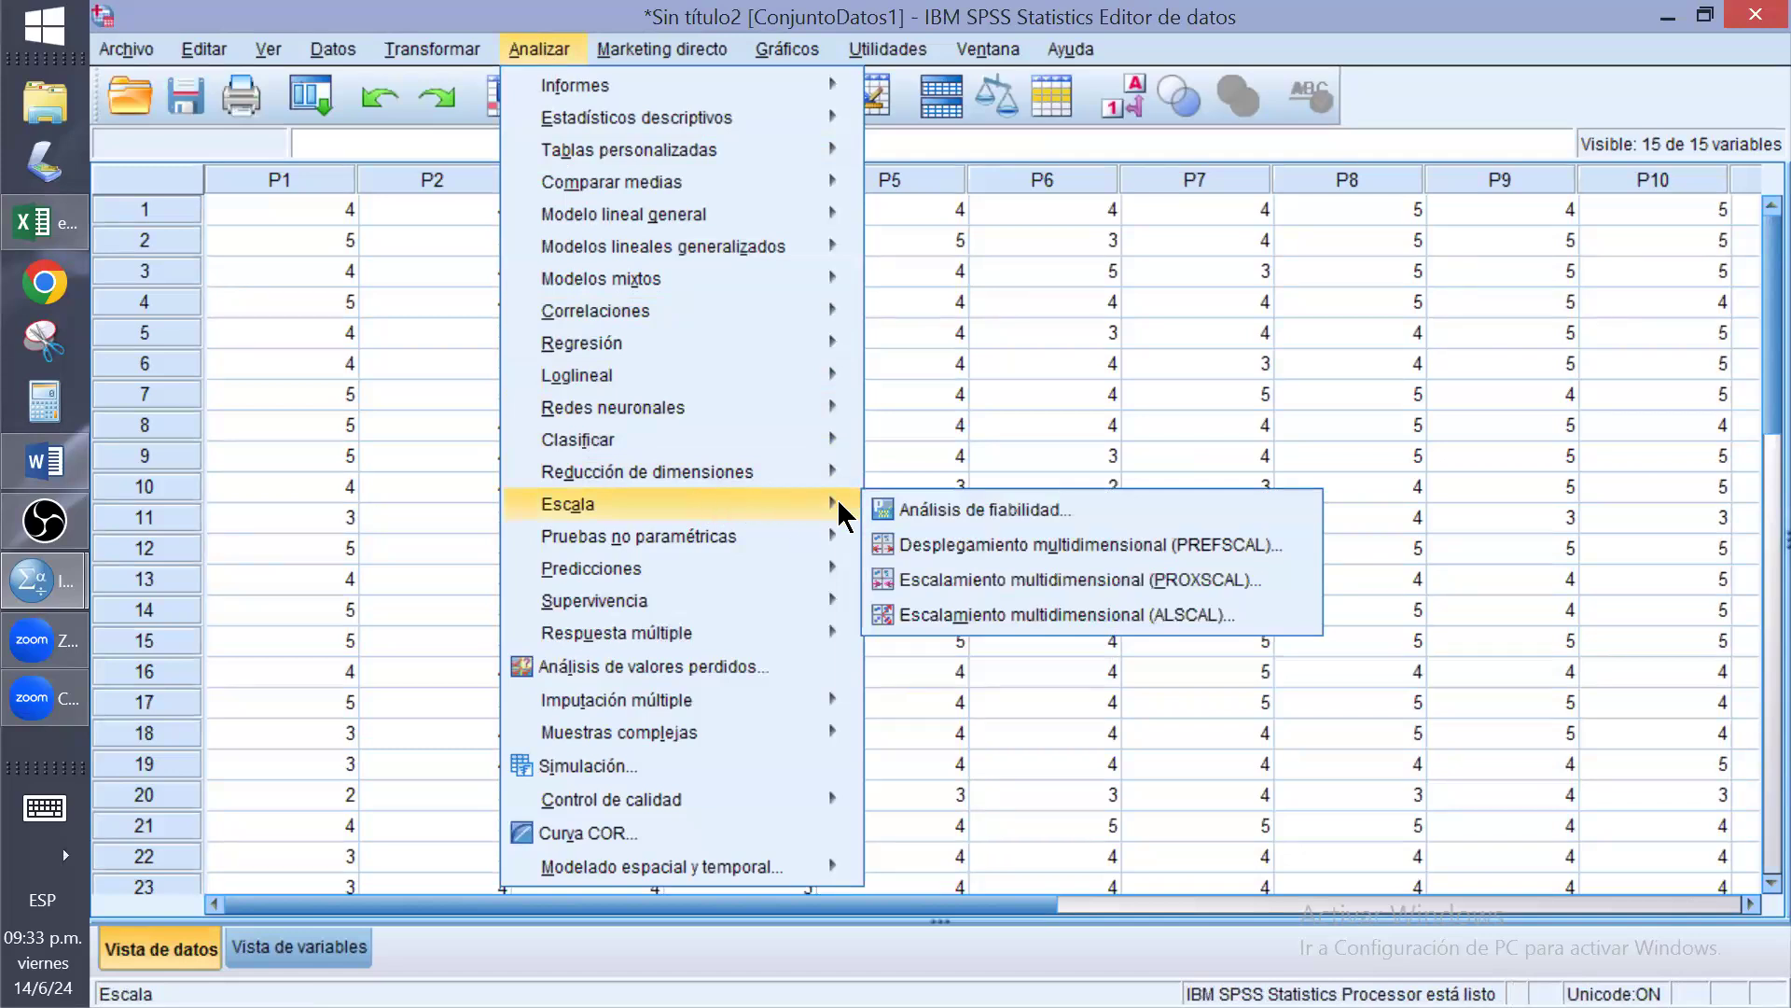
left_click(903, 518)
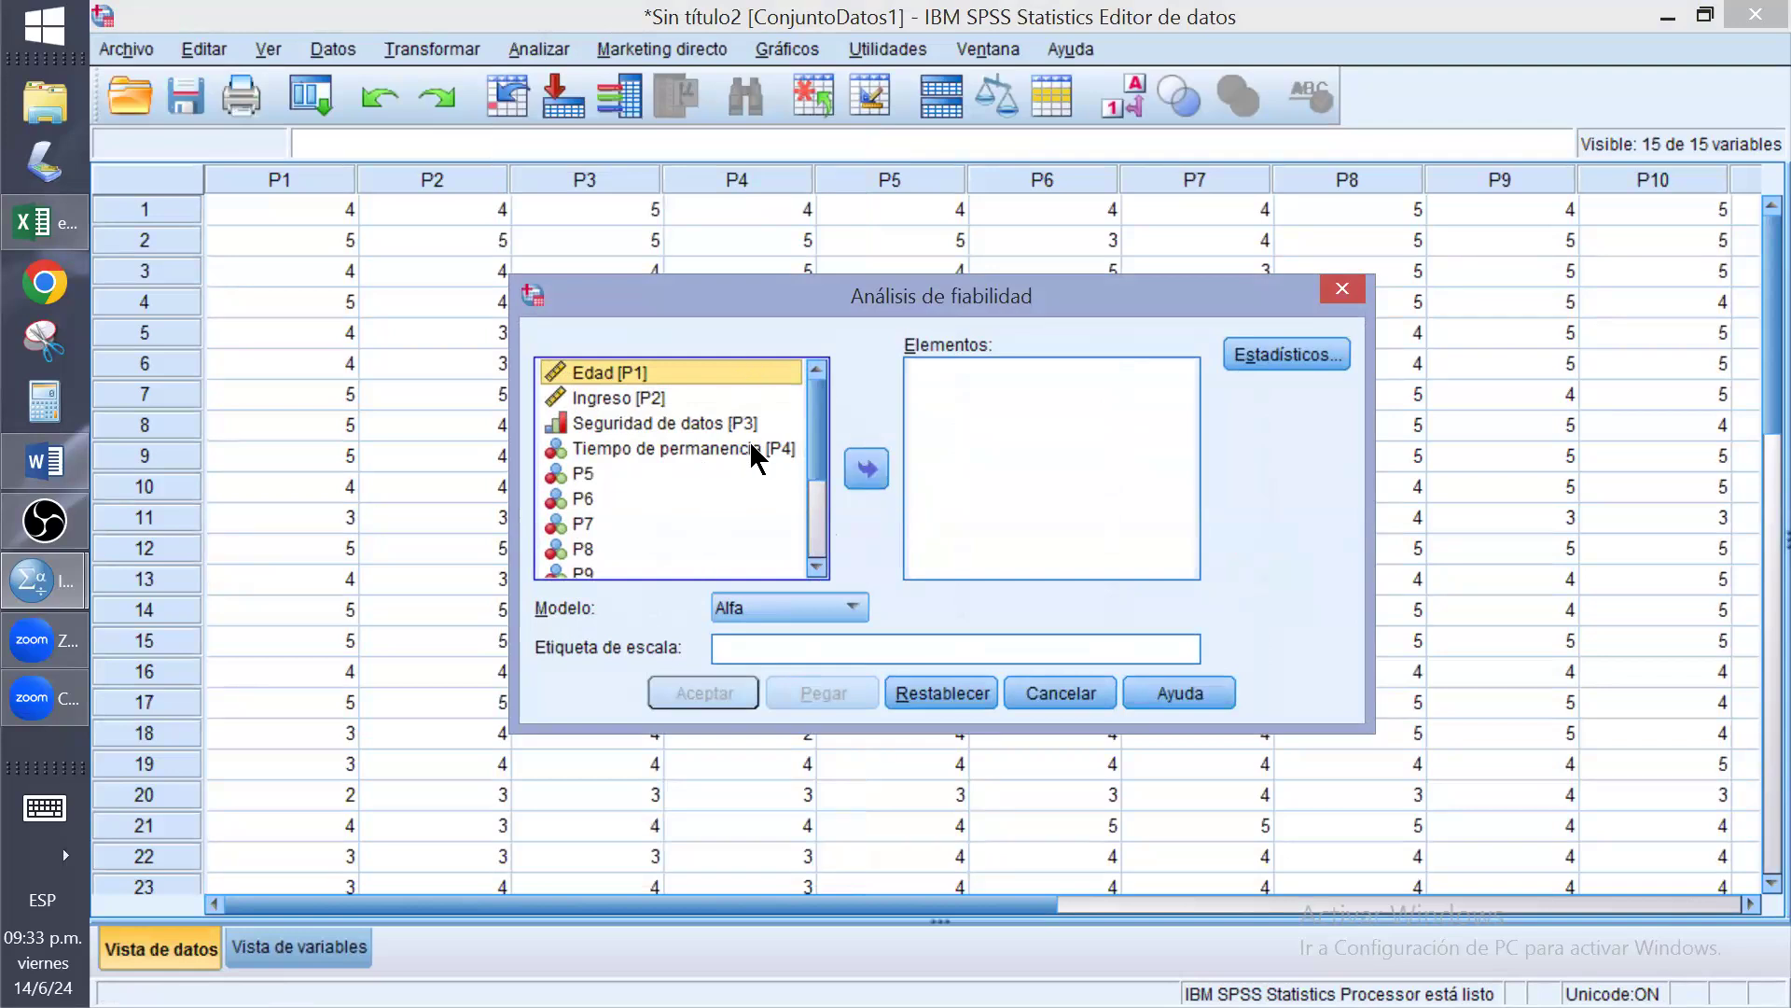
Select Edad [P1] through P15 and move all fifteen into the Elementos list
key("shift+Down")
key("shift+Down")
key("shift+Down")
key("shift+Down")
key("shift+Down")
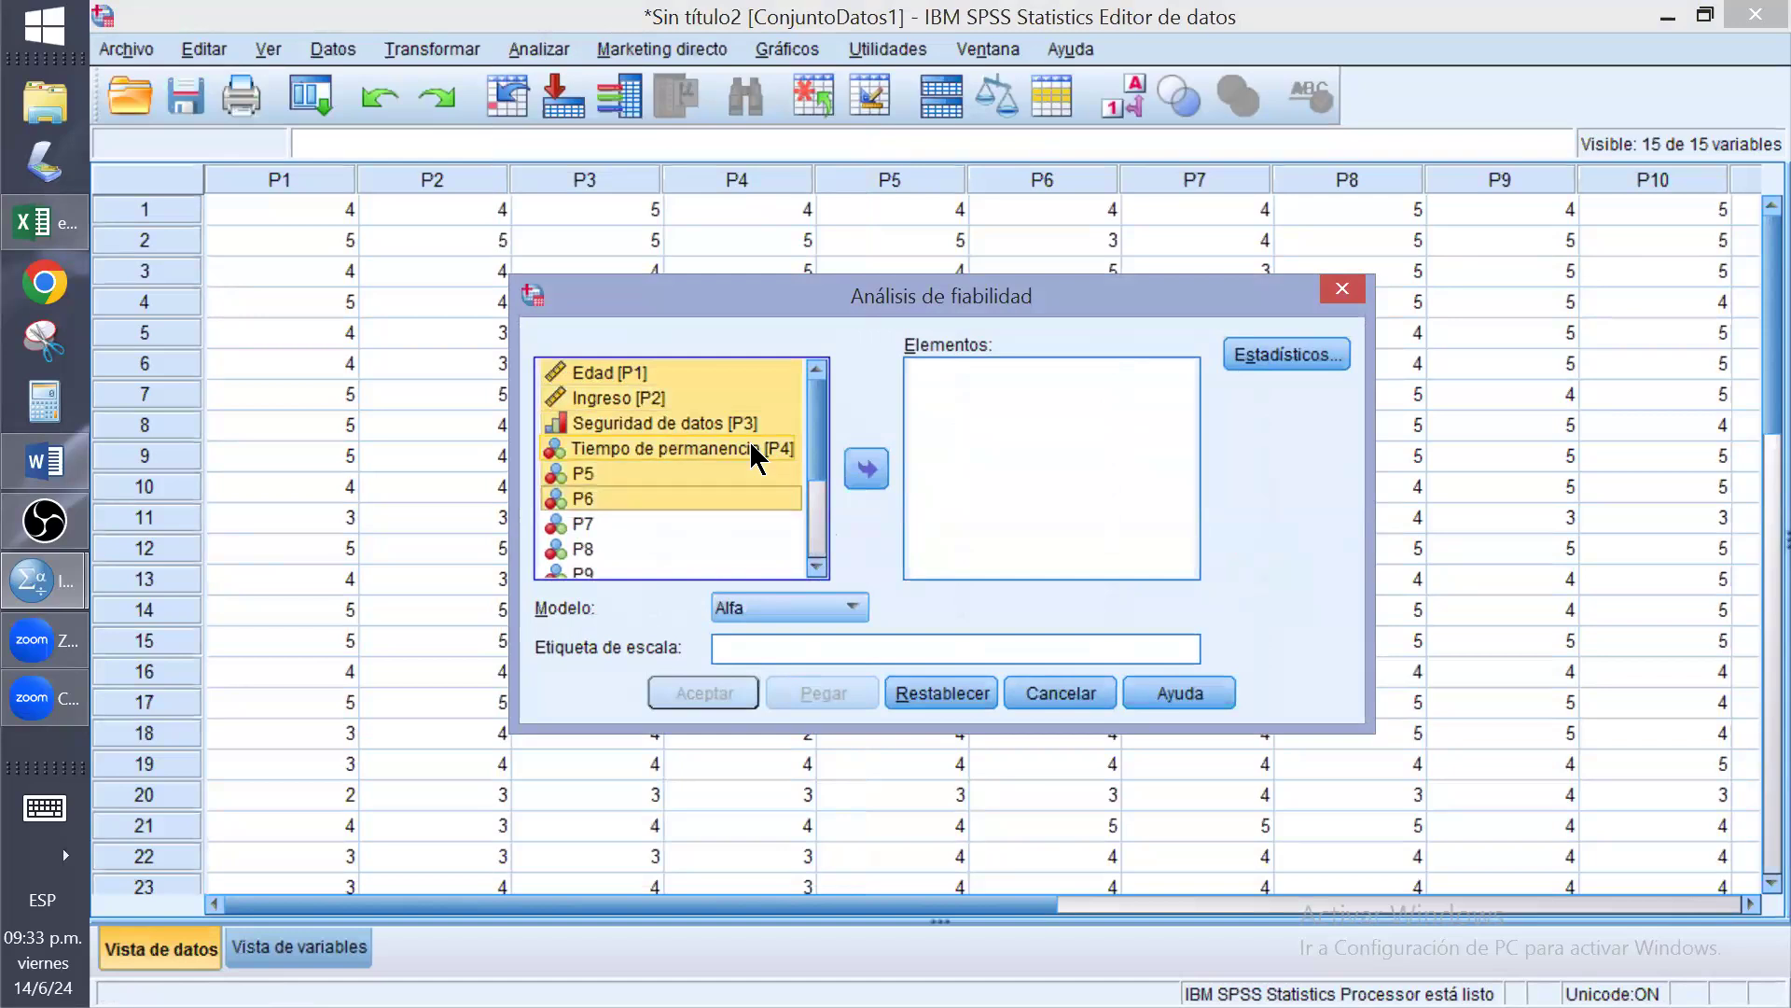
key("shift+Down")
key("shift+Down")
key("shift+Down")
key("shift+Down")
key("shift+Down")
key("shift+Down")
key("shift+Down")
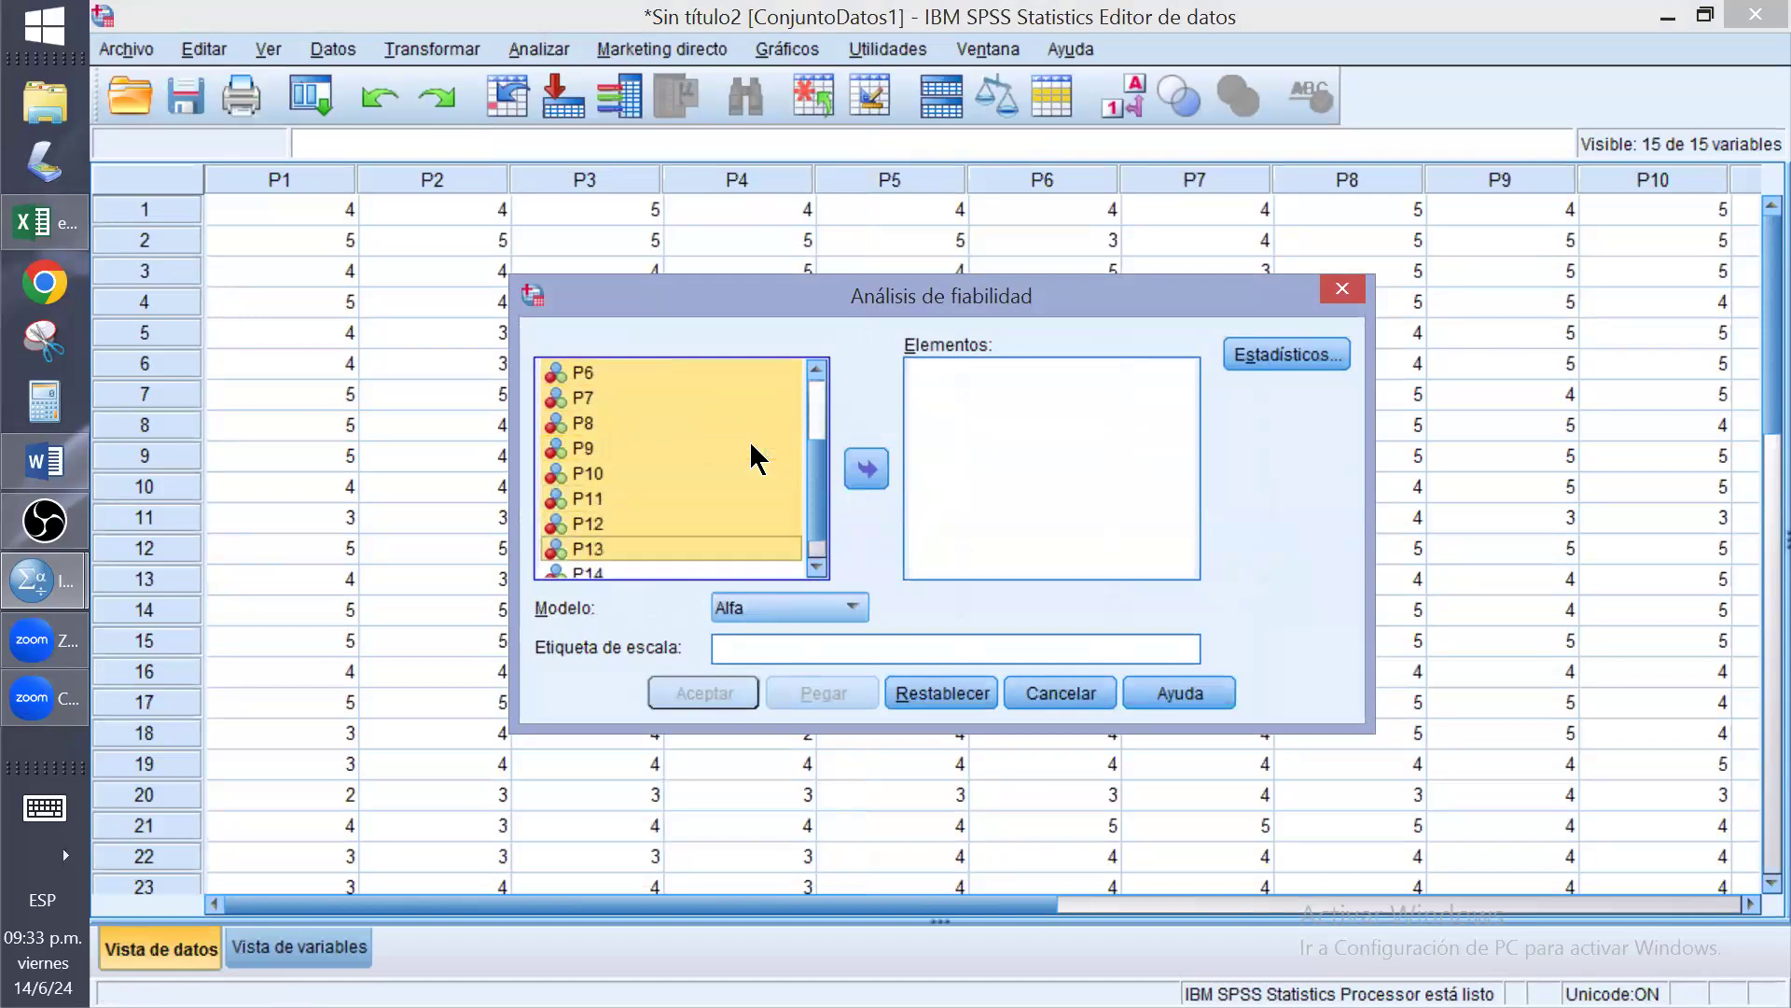
key("shift+Down")
key("shift+Down")
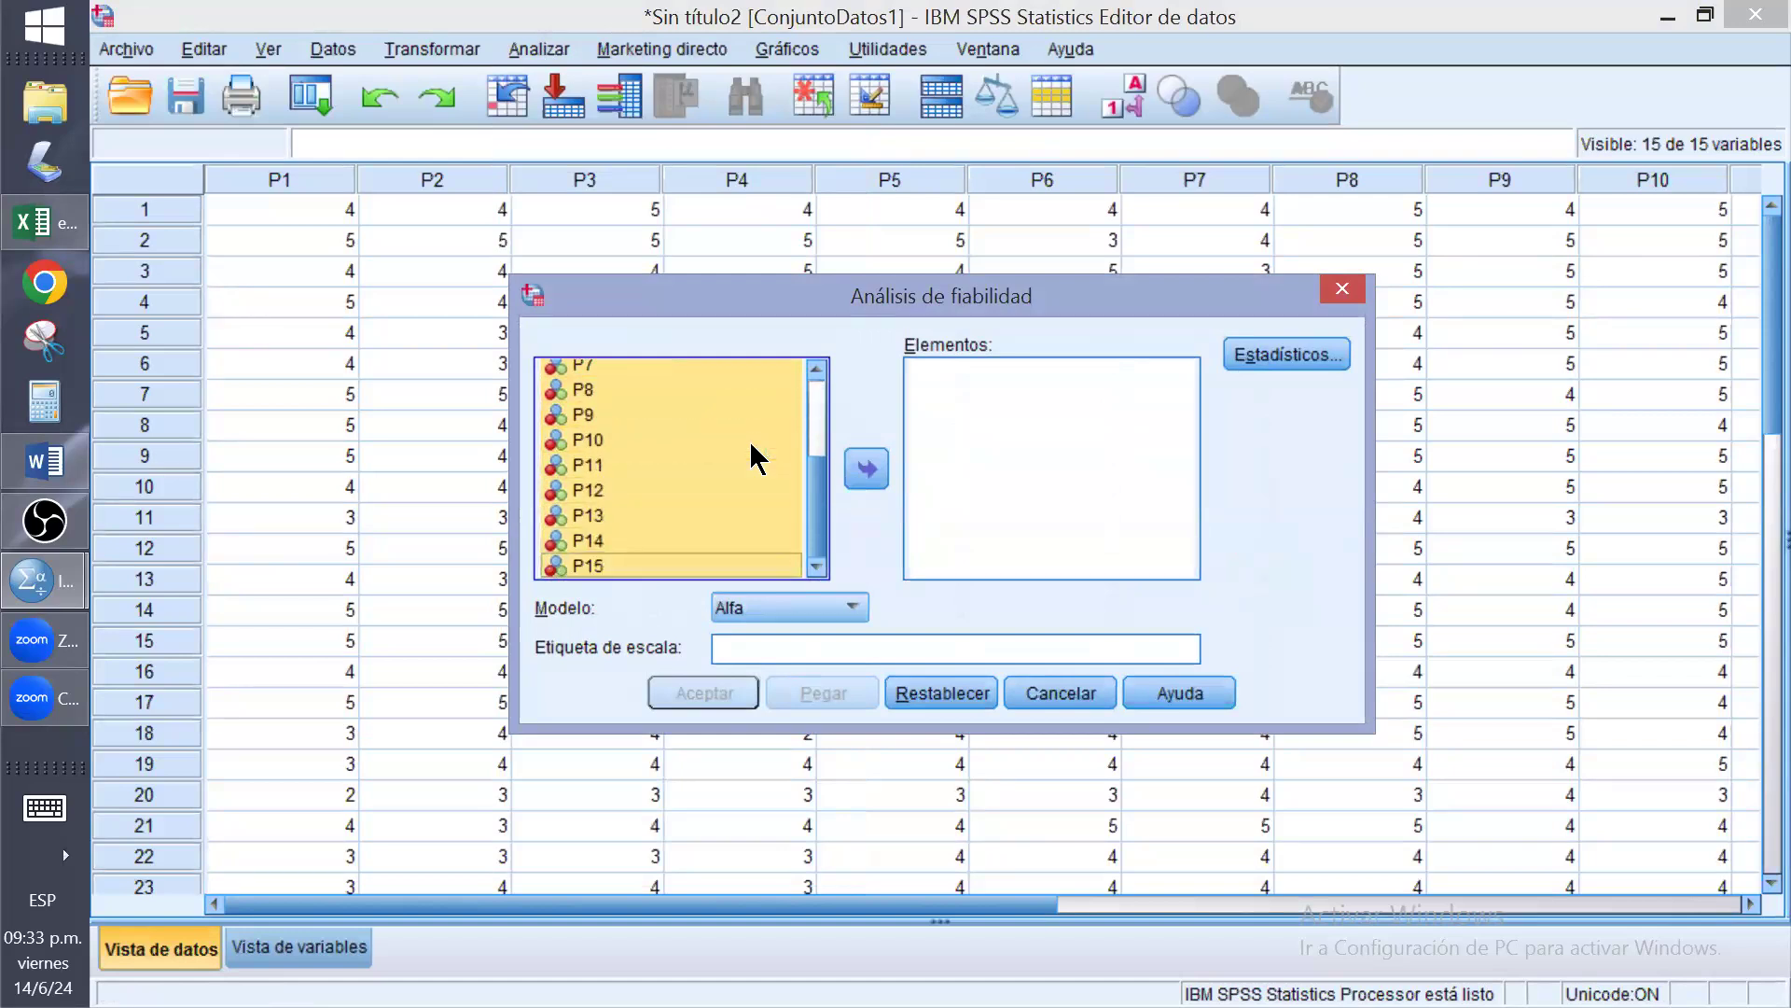
left_click(867, 470)
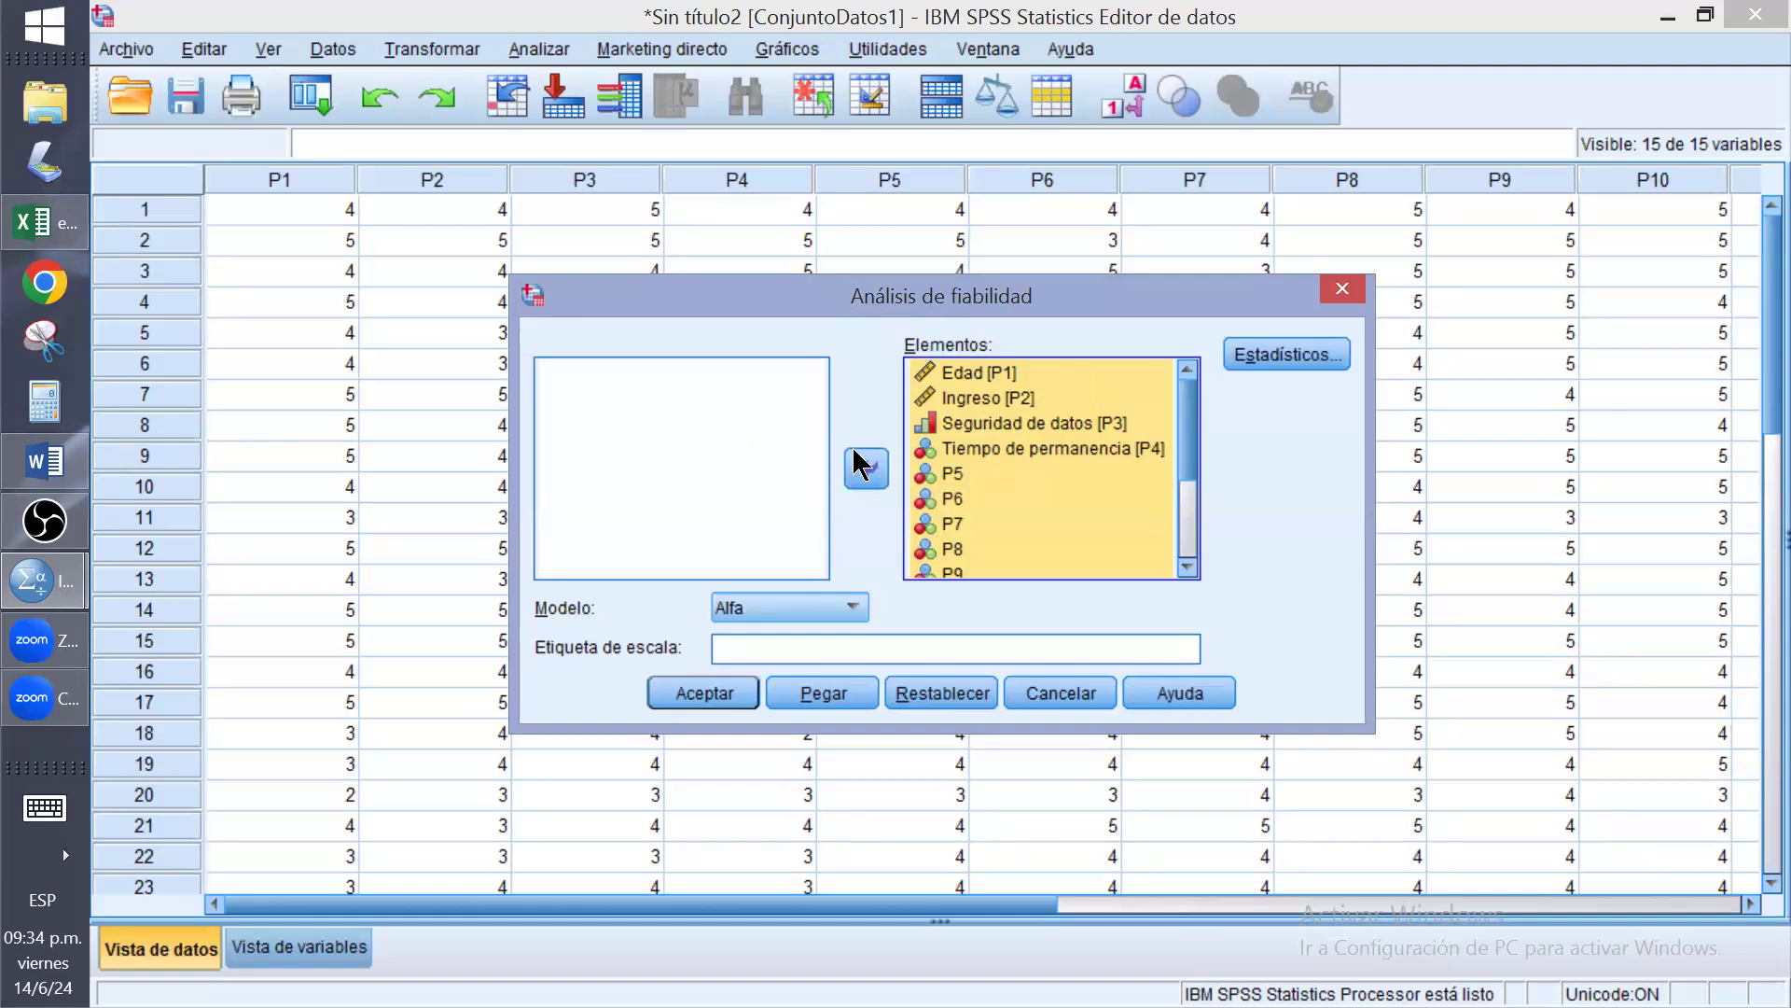
Keep the Alfa model and run the reliability analysis on the fifteen items
left_click(854, 607)
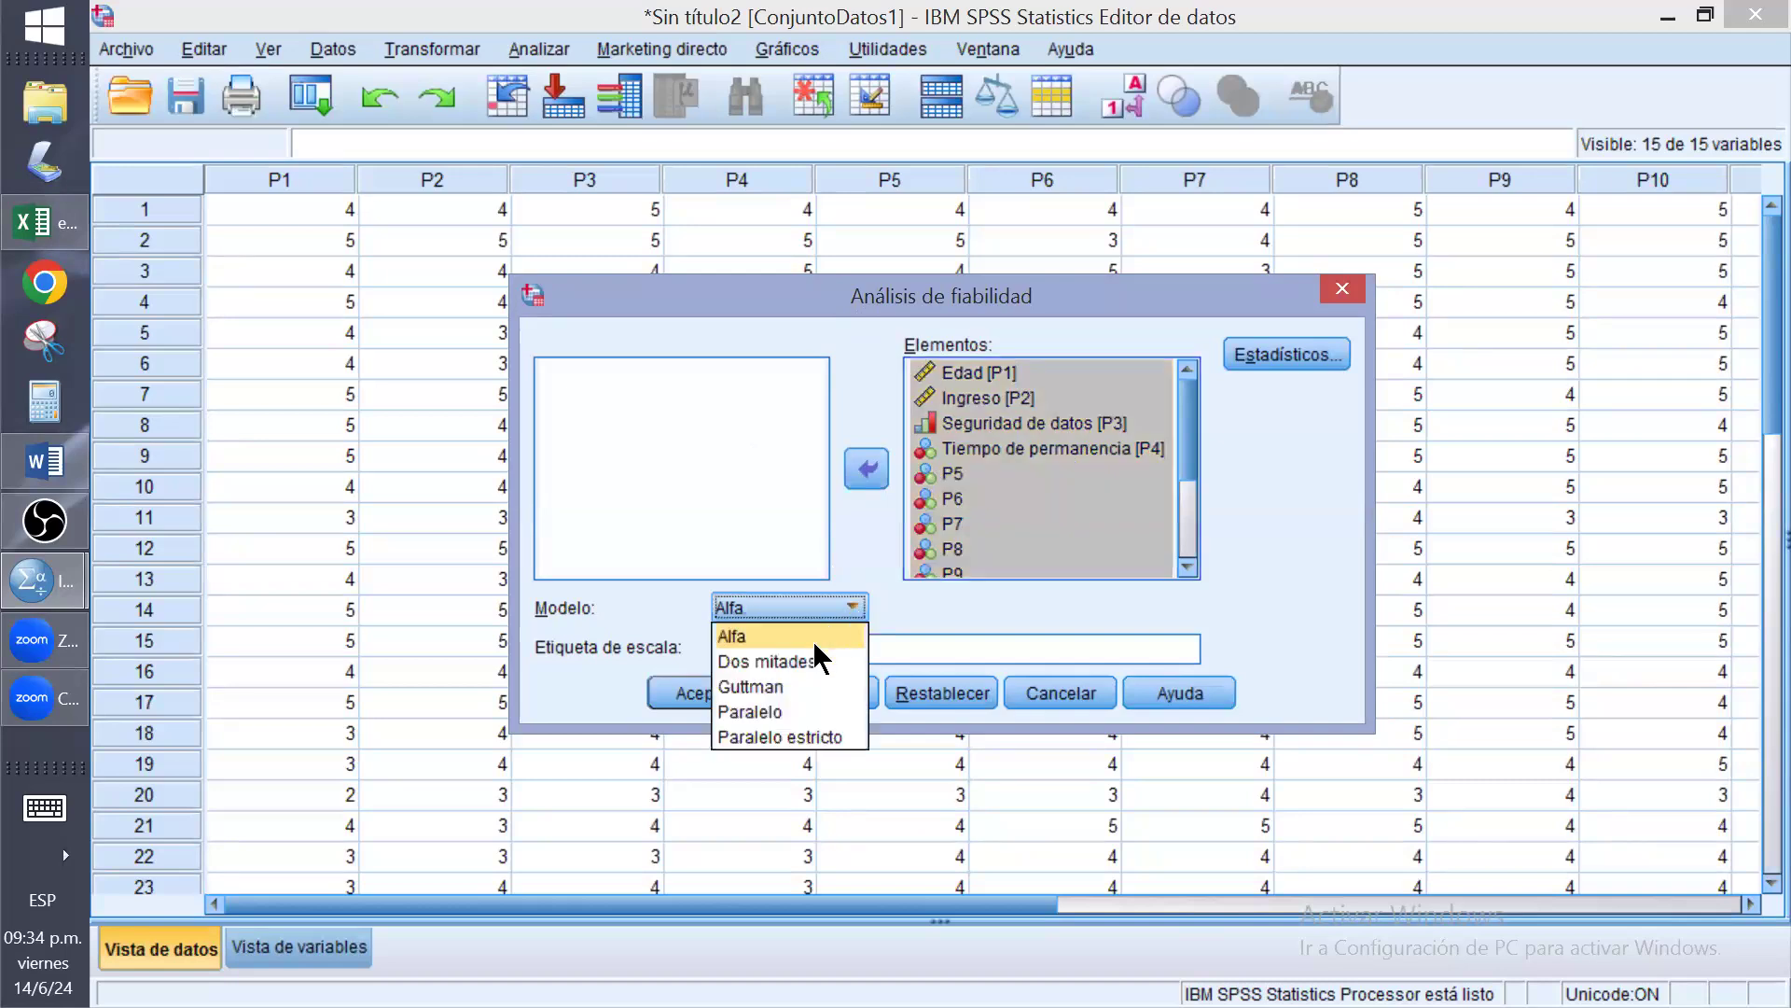
left_click(782, 634)
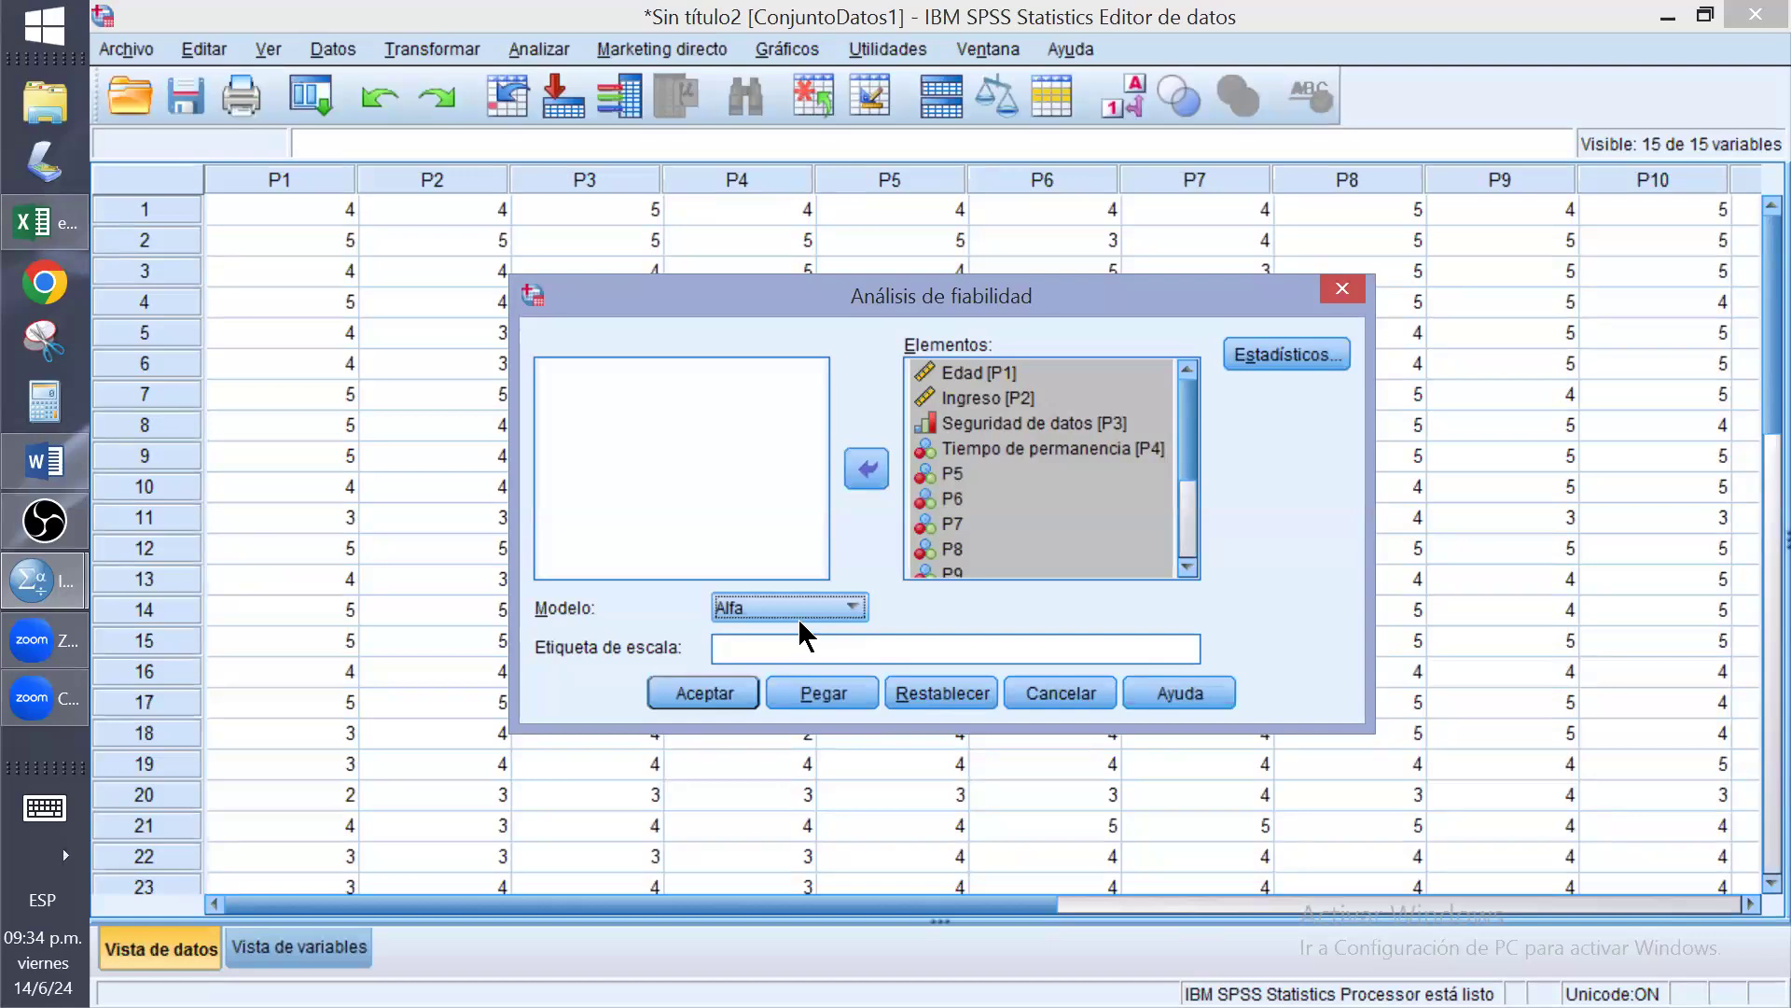
left_click(714, 691)
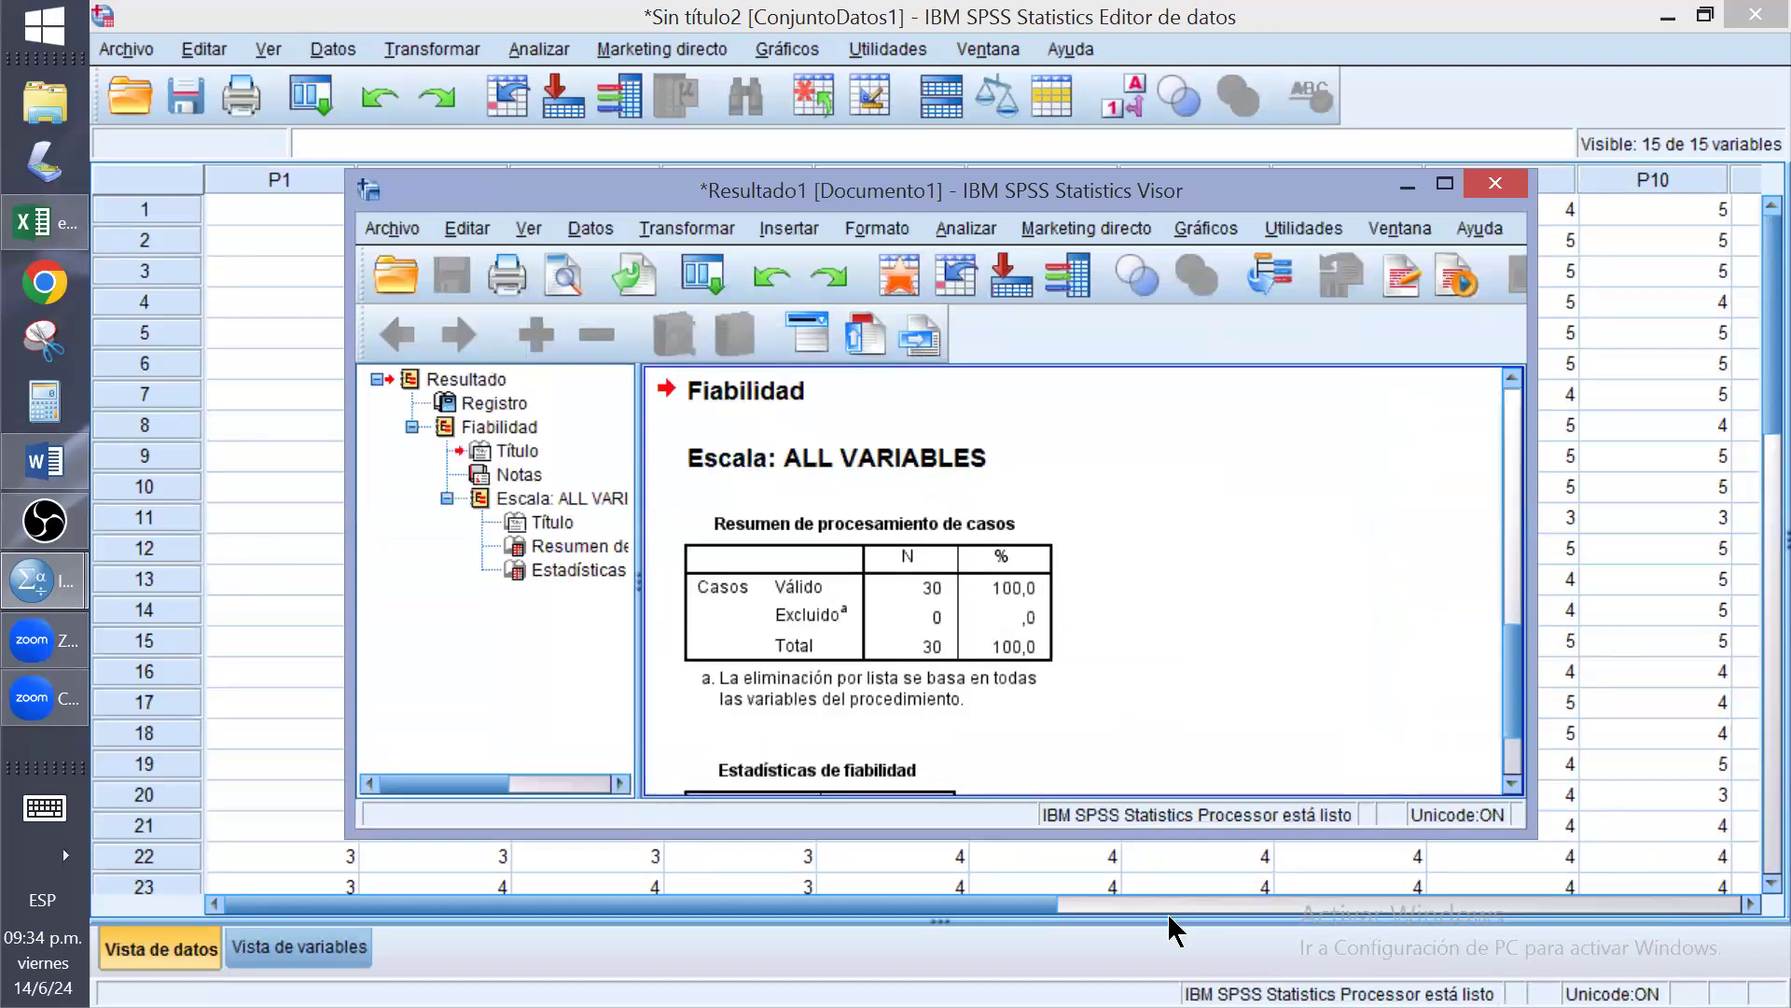
Move and enlarge the Viewer so Cronbach's alpha ,854 for 15 items is fully visible
left_click_drag(1192, 186, 1179, 53)
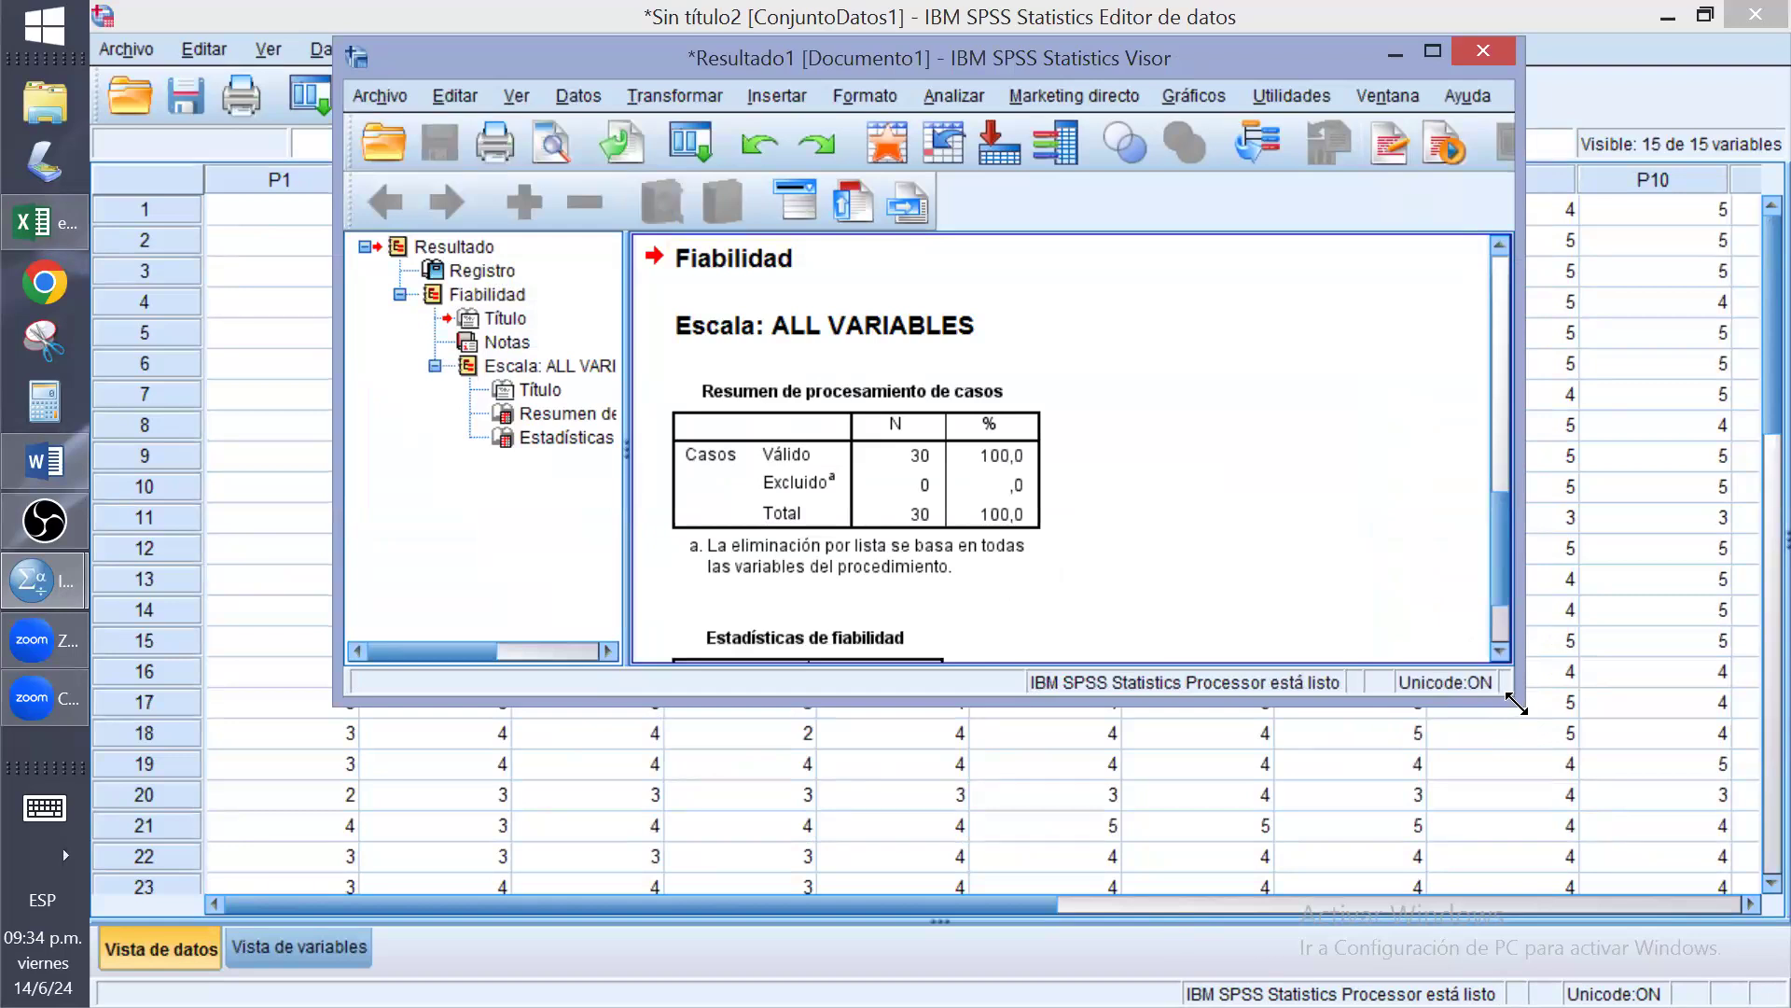
left_click_drag(1516, 705, 1644, 897)
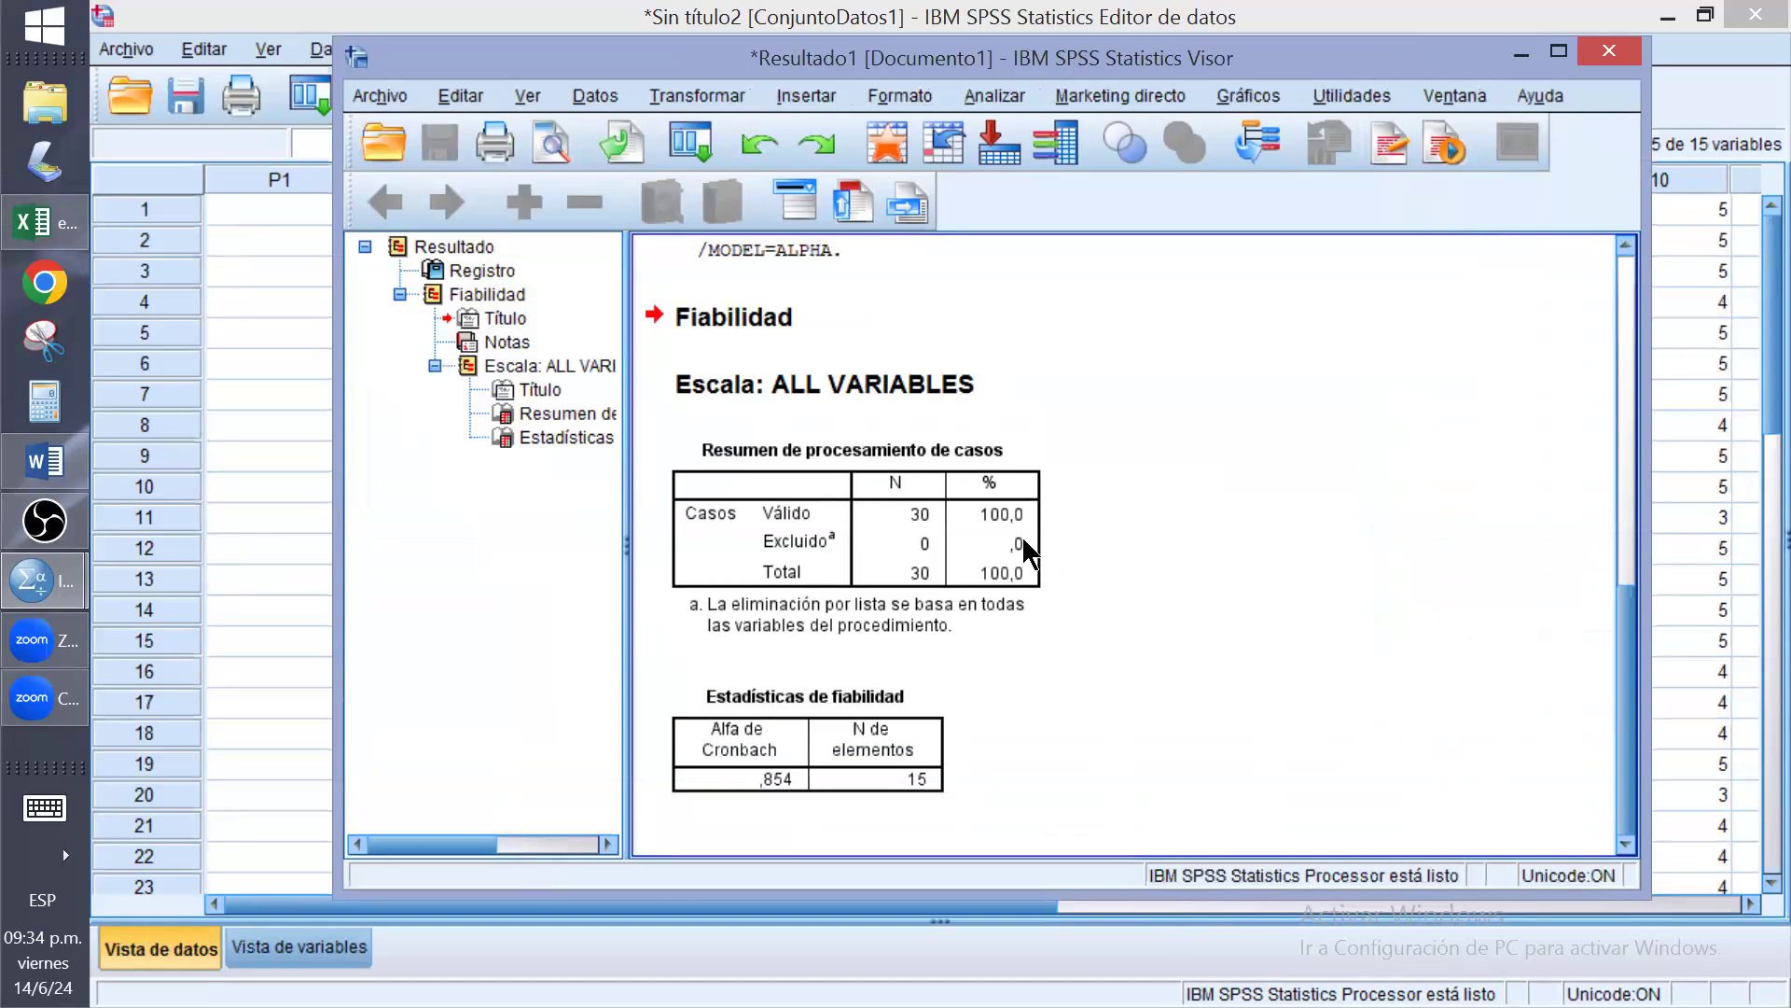
left_click(827, 481)
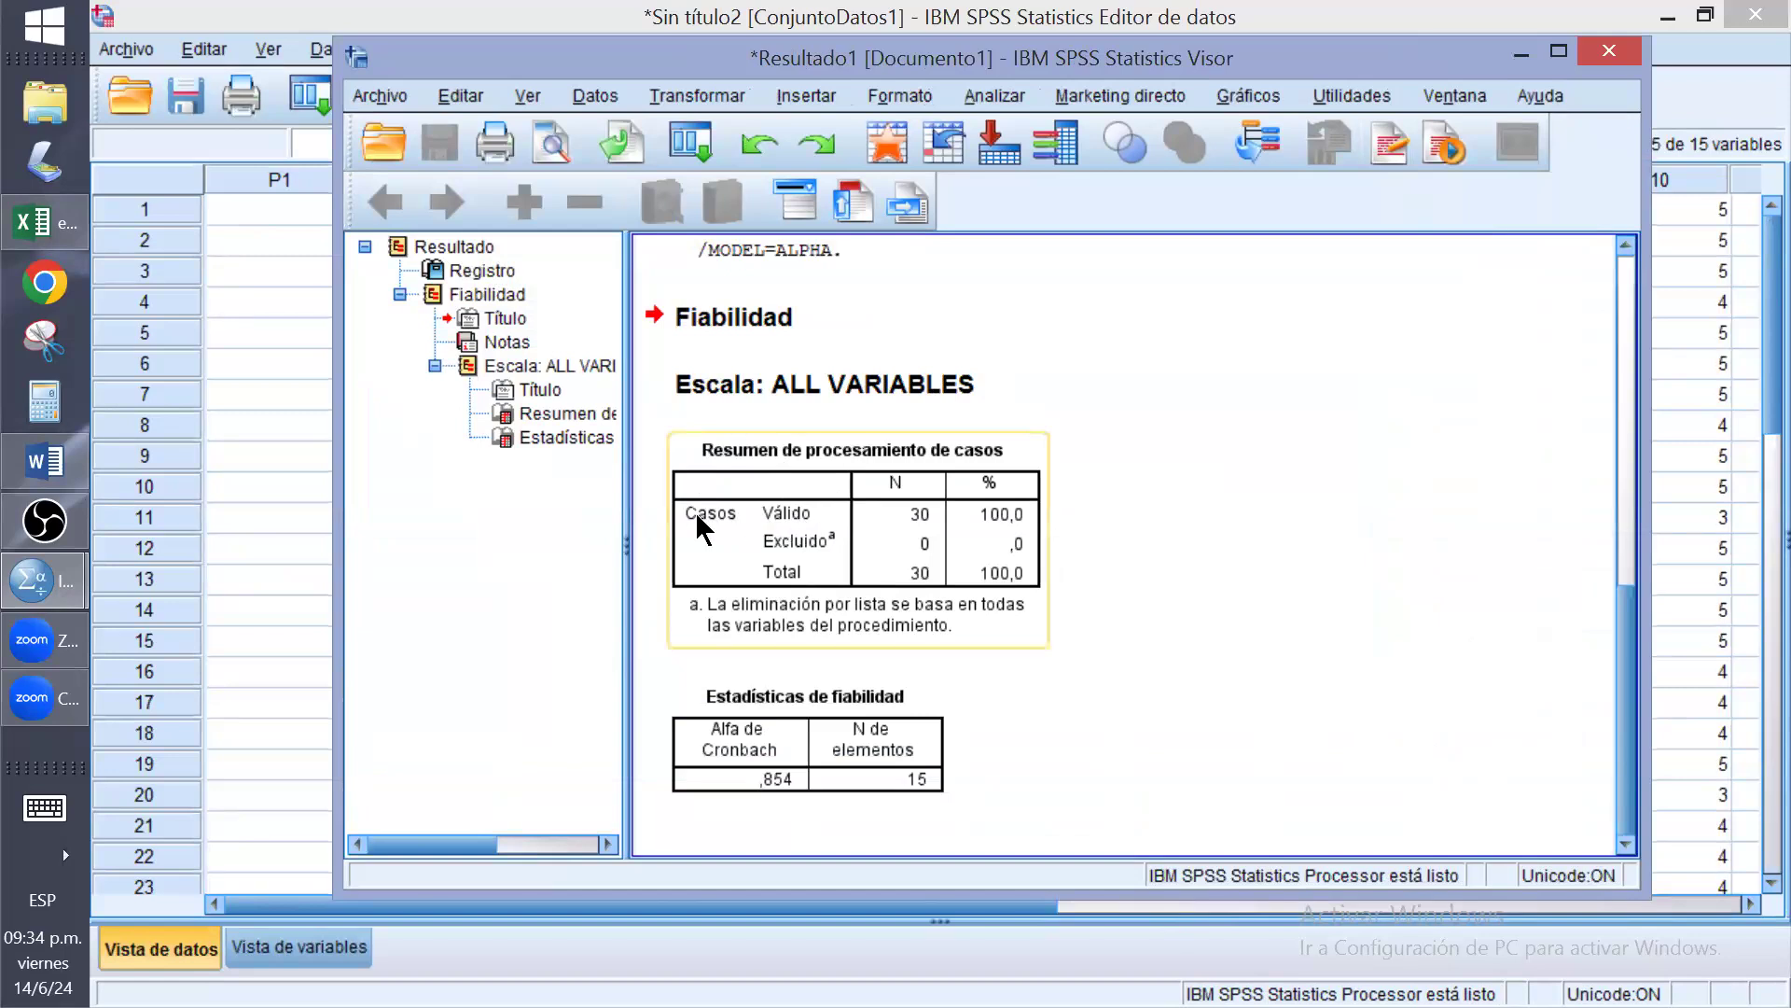
left_click(664, 508)
left_click(848, 565)
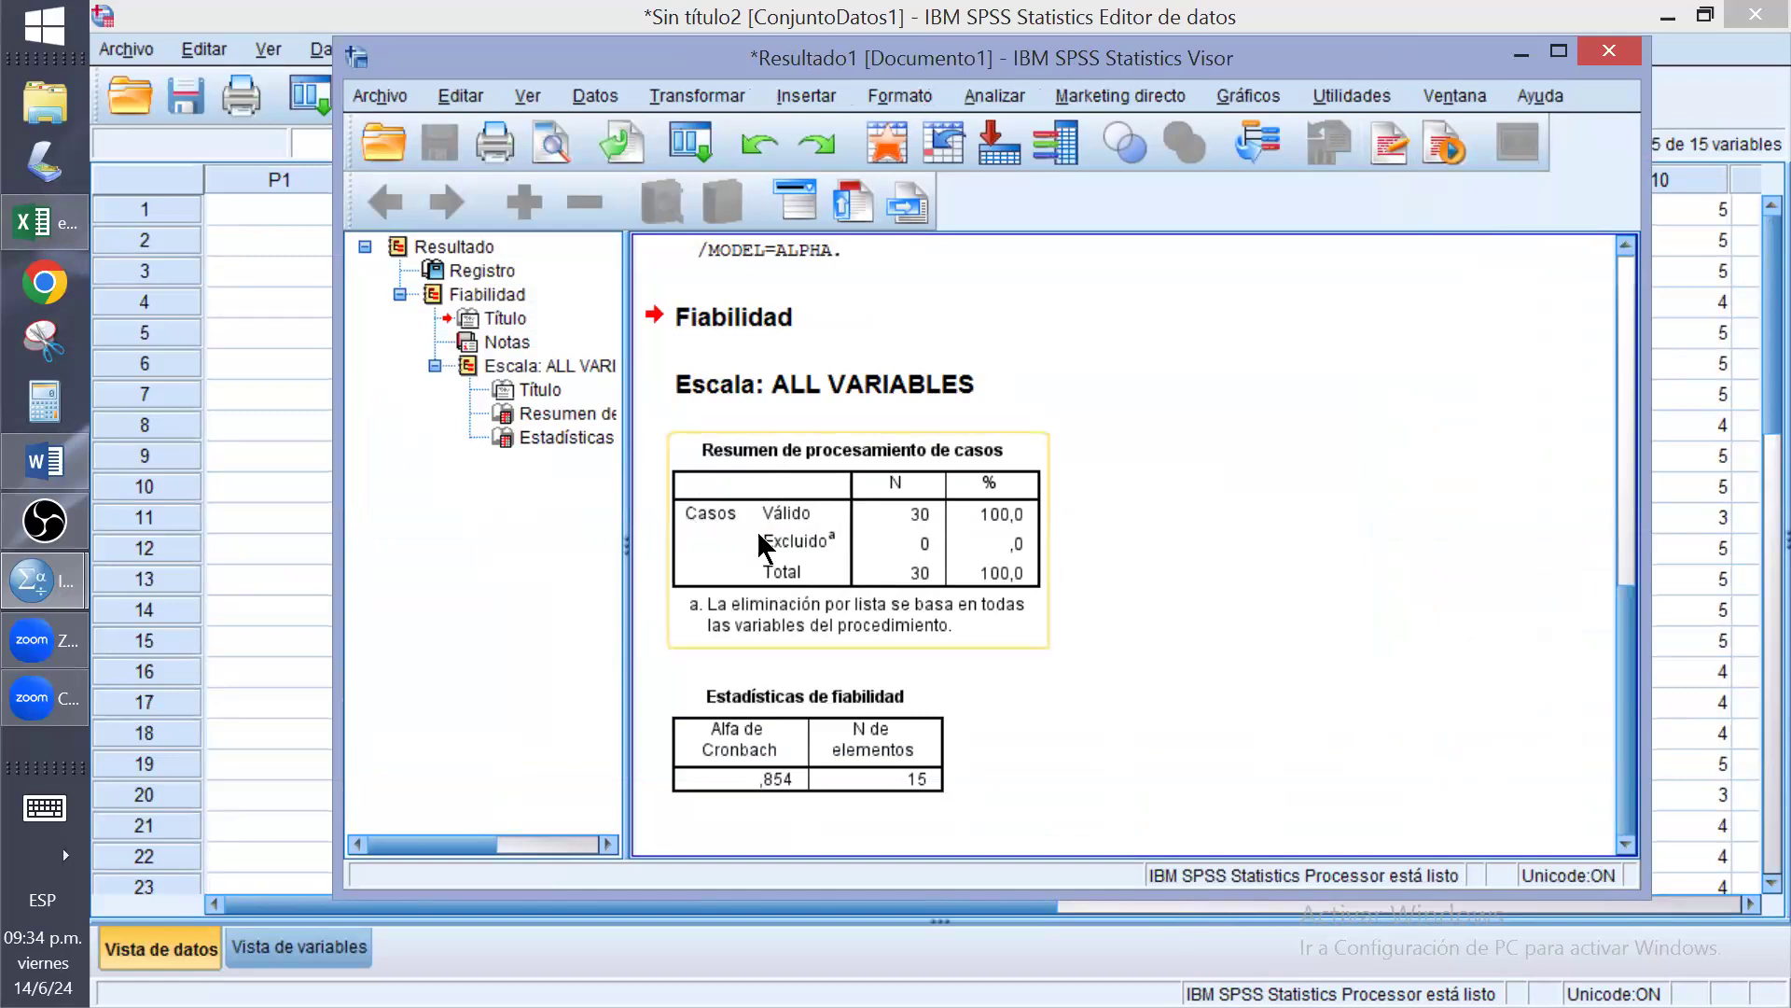